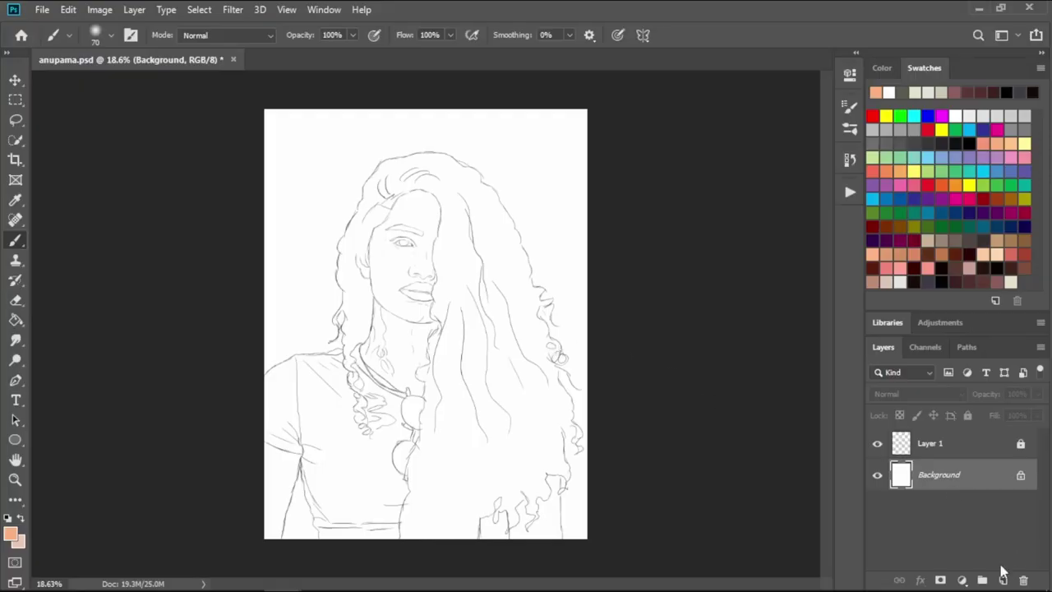
- Add Layer 2 above the Background, below the line-art layer, for the skin colour
left_click(1003, 578)
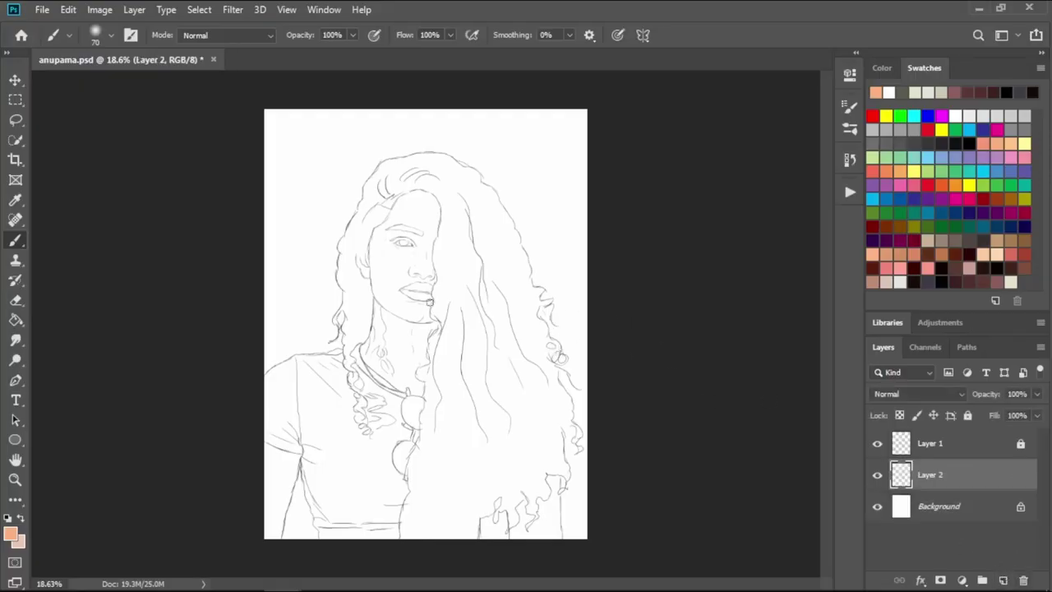
scroll(430, 303, "up", 1)
- Choose a brush and paint peach over the ear, redoing the oversized first stroke narrower
left_click(101, 37)
left_click(579, 266)
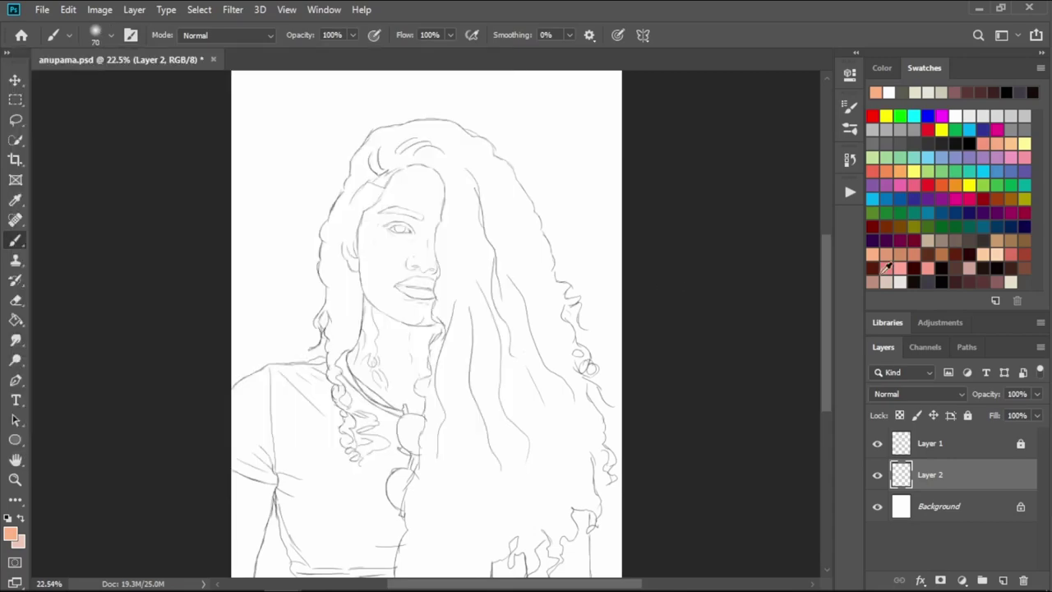
scroll(387, 185, "up", 1)
scroll(384, 328, "up", 7)
scroll(367, 285, "up", 2)
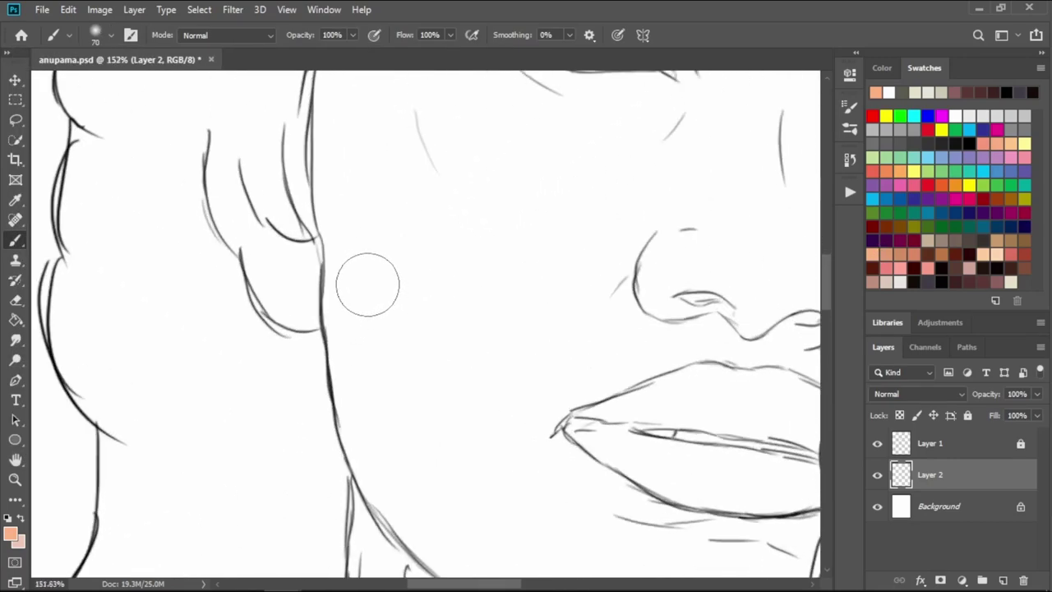
scroll(228, 155, "down", 1)
mouse_move(232, 141)
left_mouse_down()
mouse_move(247, 234)
mouse_move(287, 292)
mouse_move(304, 247)
mouse_move(295, 198)
mouse_move(246, 103)
mouse_move(325, 264)
left_mouse_up()
key("ctrl+z")
mouse_move(218, 136)
left_mouse_down()
mouse_move(234, 177)
mouse_move(230, 205)
mouse_move(268, 266)
mouse_move(308, 206)
mouse_move(280, 115)
mouse_move(246, 90)
mouse_move(338, 265)
mouse_move(343, 350)
mouse_move(322, 333)
mouse_move(388, 439)
mouse_move(402, 389)
left_mouse_up()
- Paint peach below the ear and down both sides of the neck toward the collar
scroll(402, 389, "down", 5)
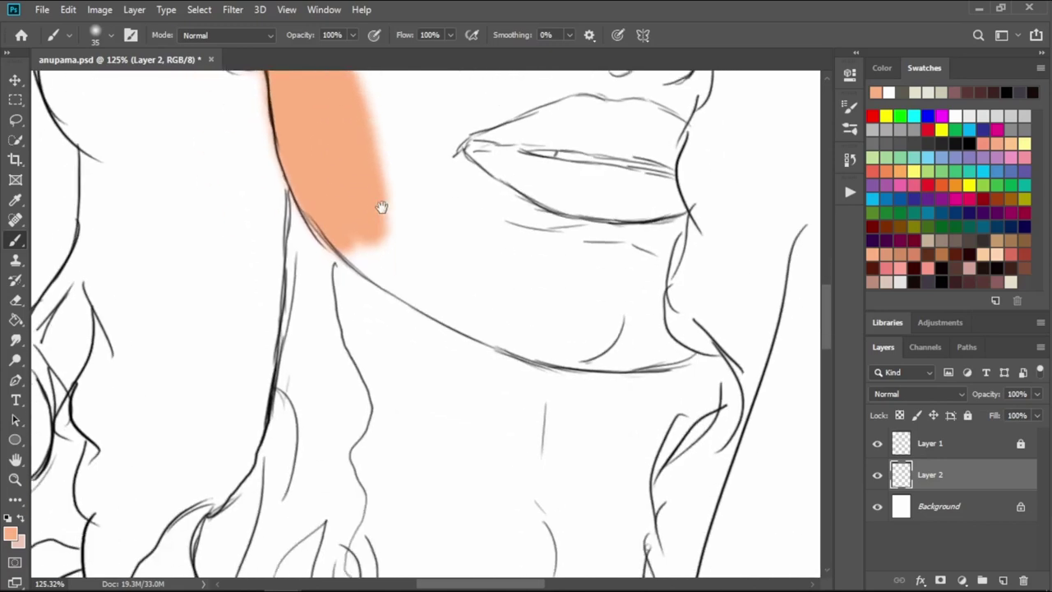
mouse_move(383, 207)
left_mouse_down()
mouse_move(305, 258)
mouse_move(309, 288)
left_mouse_up()
scroll(341, 192, "down", 3)
mouse_move(341, 192)
left_mouse_down()
mouse_move(333, 238)
mouse_move(356, 159)
left_mouse_up()
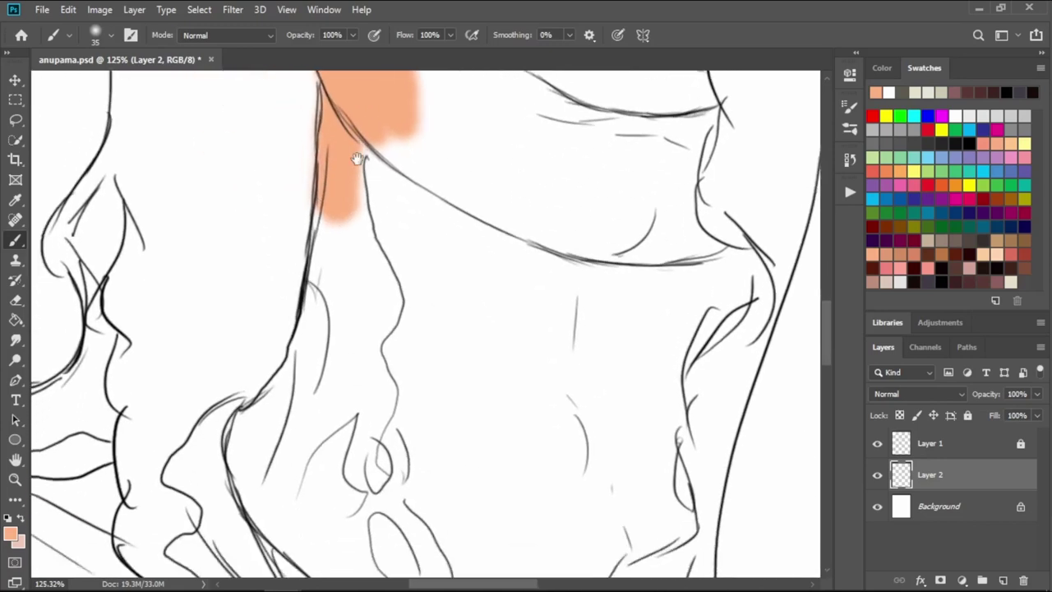
scroll(357, 159, "down", 3)
mouse_move(346, 214)
left_mouse_down()
mouse_move(344, 185)
mouse_move(339, 240)
mouse_move(301, 333)
mouse_move(265, 376)
mouse_move(256, 421)
mouse_move(303, 486)
mouse_move(364, 529)
mouse_move(386, 568)
left_mouse_up()
scroll(354, 510, "down", 2)
scroll(353, 505, "down", 1)
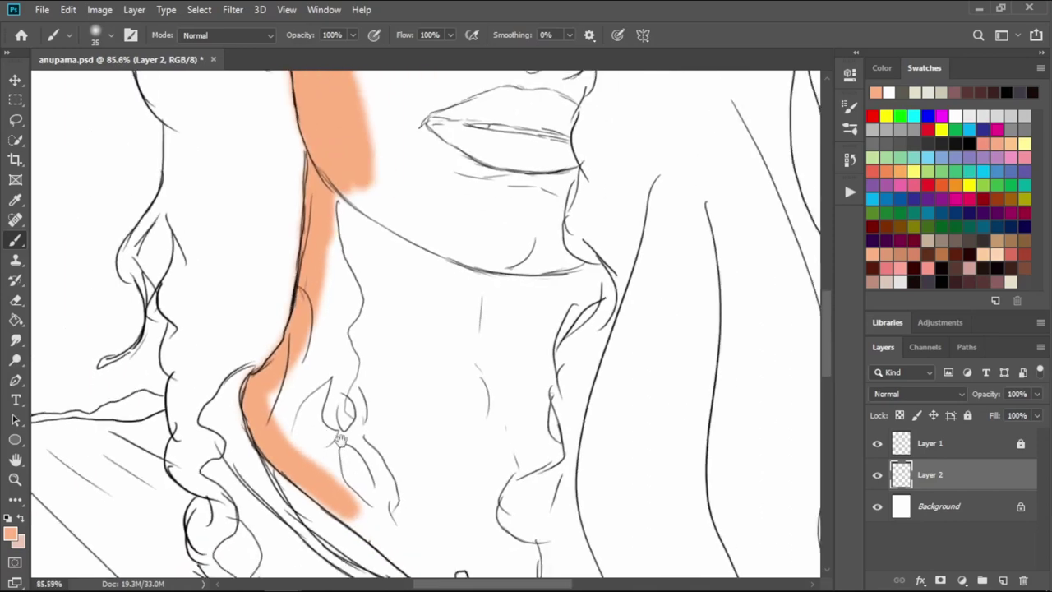
scroll(285, 392, "down", 1)
mouse_move(263, 379)
left_mouse_down()
mouse_move(353, 447)
mouse_move(418, 460)
mouse_move(446, 411)
mouse_move(431, 400)
mouse_move(324, 399)
mouse_move(177, 270)
left_mouse_up()
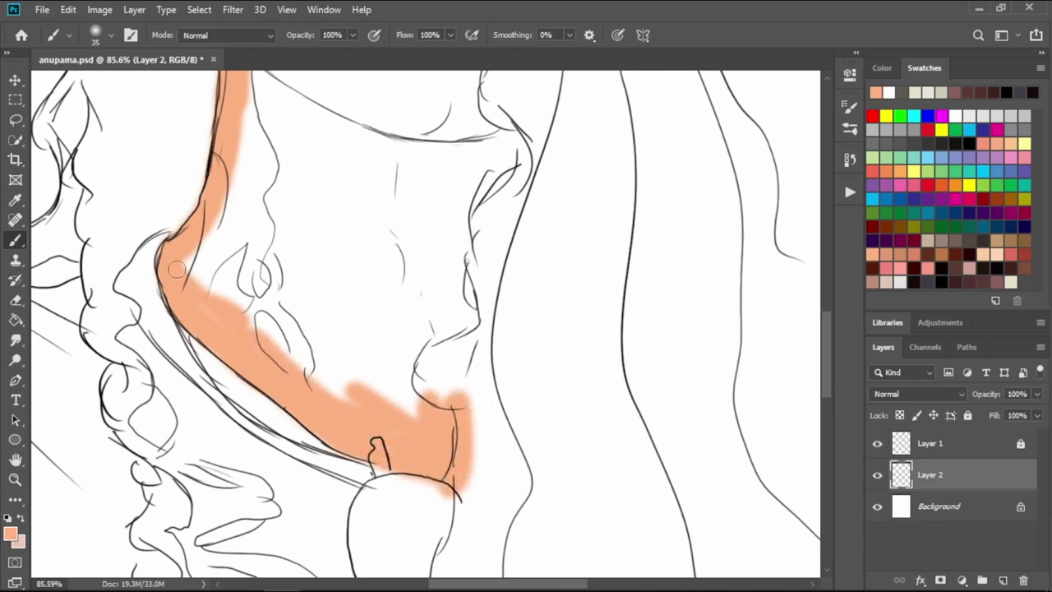
mouse_move(207, 233)
left_mouse_down()
mouse_move(246, 129)
mouse_move(238, 271)
mouse_move(259, 329)
mouse_move(313, 384)
mouse_move(235, 272)
mouse_move(479, 350)
mouse_move(467, 286)
mouse_move(516, 119)
mouse_move(526, 189)
mouse_move(501, 271)
left_mouse_up()
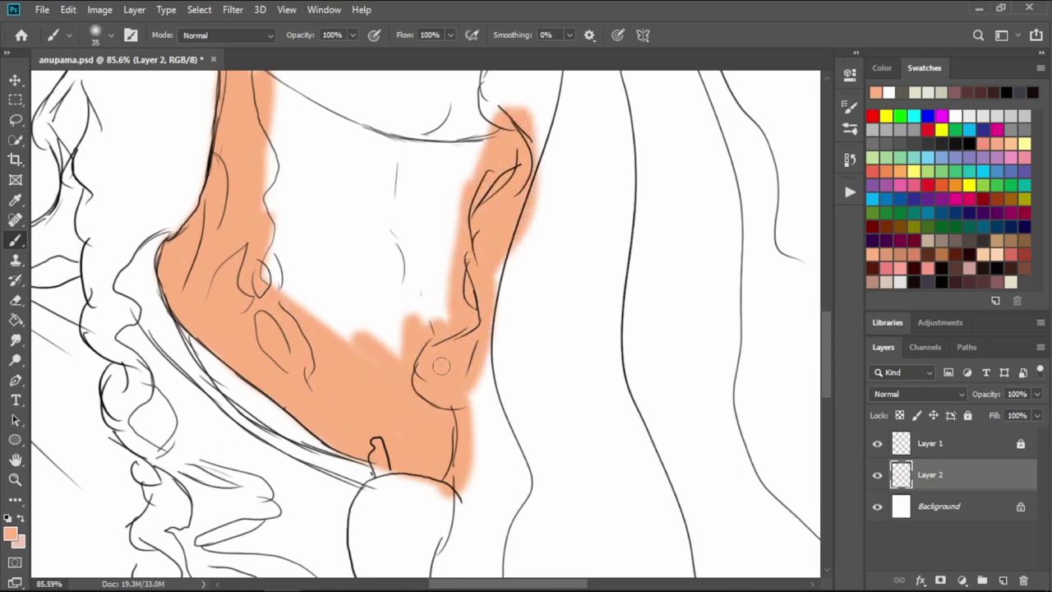
mouse_move(436, 367)
left_mouse_down()
mouse_move(453, 213)
mouse_move(446, 305)
mouse_move(438, 188)
mouse_move(400, 299)
mouse_move(371, 328)
mouse_move(305, 164)
mouse_move(354, 90)
left_mouse_up()
key("bracketright")
key("bracketright")
key("bracketright")
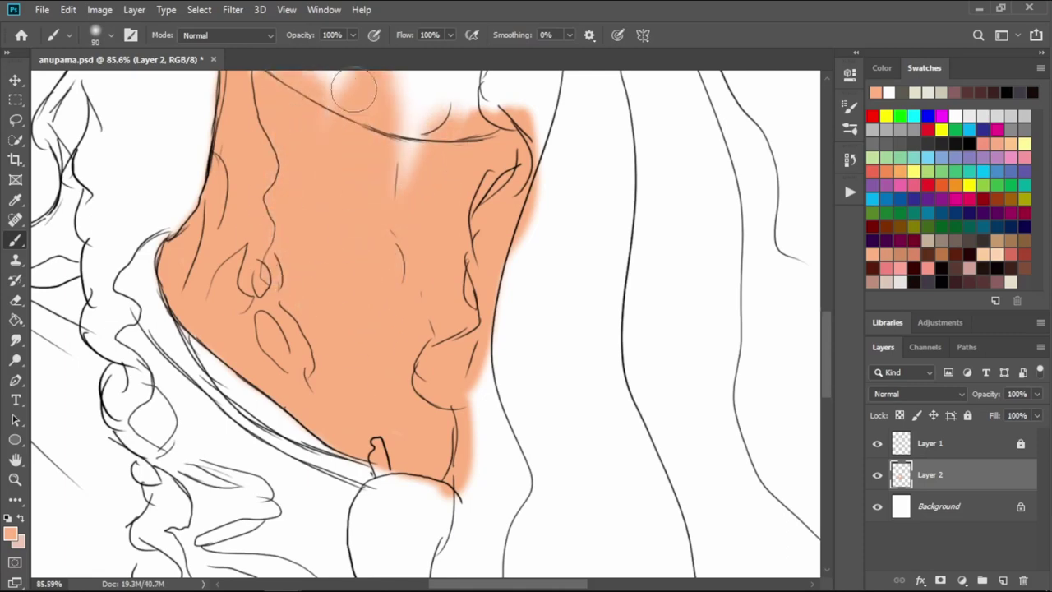
- Cover the jaw and lower face with peach
scroll(387, 204, "down", 1)
scroll(346, 186, "down", 1)
scroll(329, 368, "down", 1)
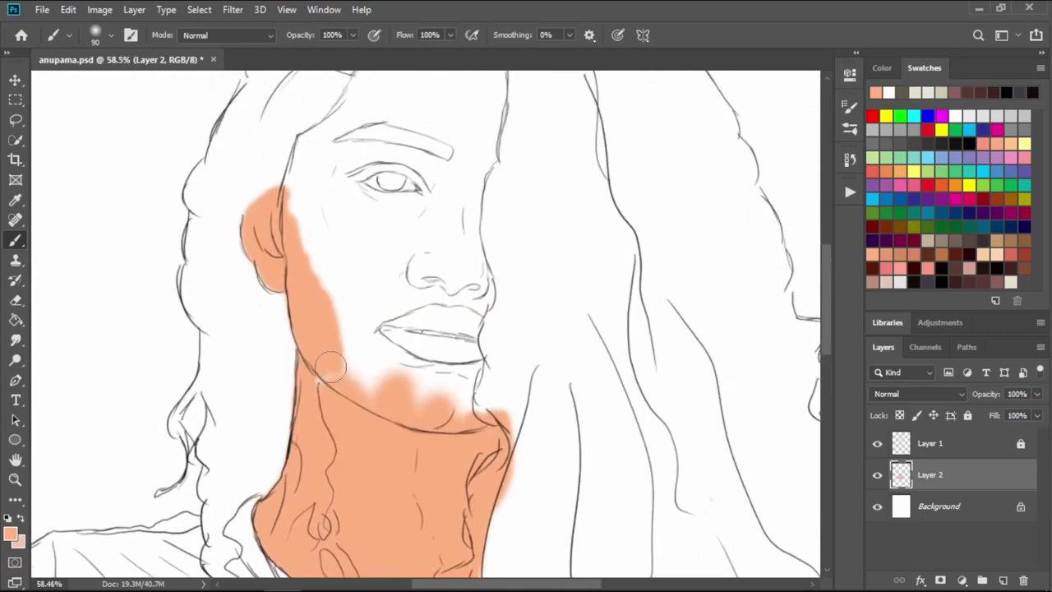
mouse_move(329, 368)
left_mouse_down()
mouse_move(371, 384)
mouse_move(444, 386)
mouse_move(482, 353)
mouse_move(486, 291)
mouse_move(419, 321)
mouse_move(387, 222)
mouse_move(362, 296)
mouse_move(300, 202)
mouse_move(306, 132)
mouse_move(362, 165)
mouse_move(452, 177)
mouse_move(462, 308)
left_mouse_up()
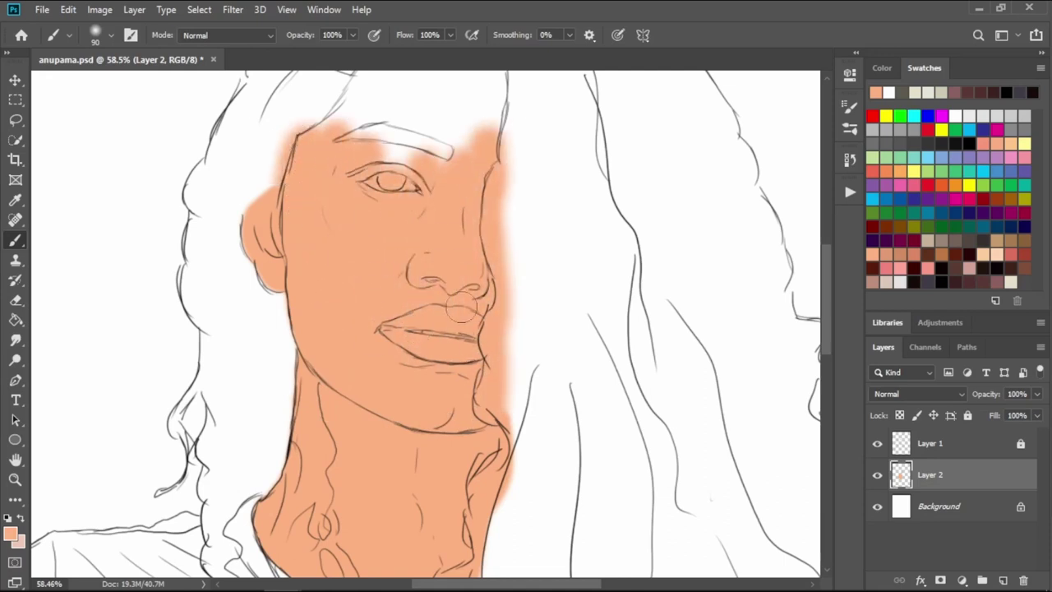
- Paint peach across the forehead, along the hairline and down the face's right edge
mouse_move(378, 125)
left_mouse_down()
mouse_move(474, 106)
mouse_move(490, 181)
left_mouse_up()
left_click_drag(442, 205, 453, 338)
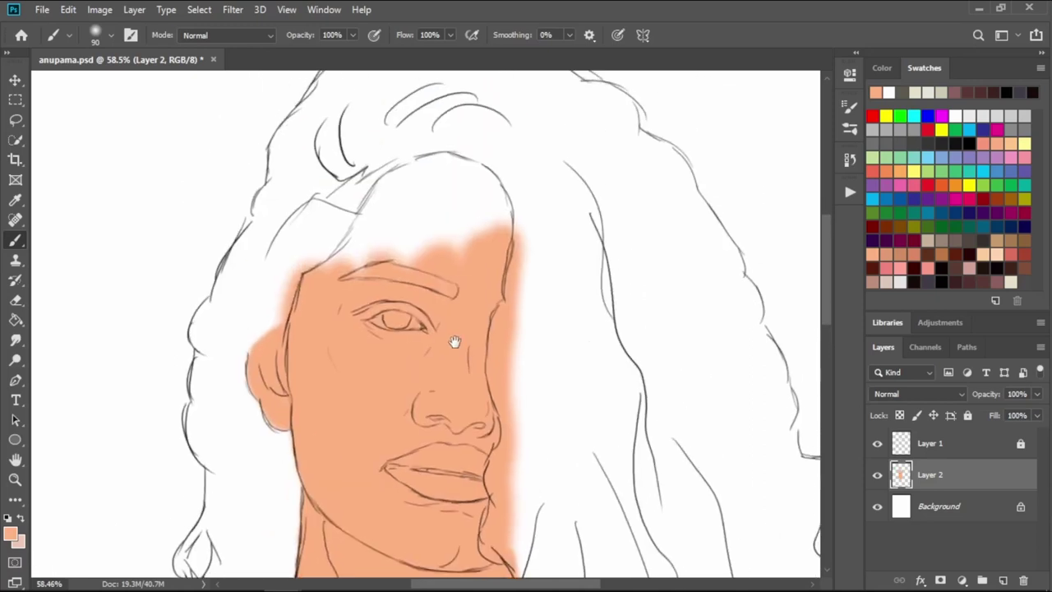
mouse_move(361, 218)
left_mouse_down()
mouse_move(321, 258)
mouse_move(427, 160)
mouse_move(493, 205)
mouse_move(363, 279)
left_mouse_up()
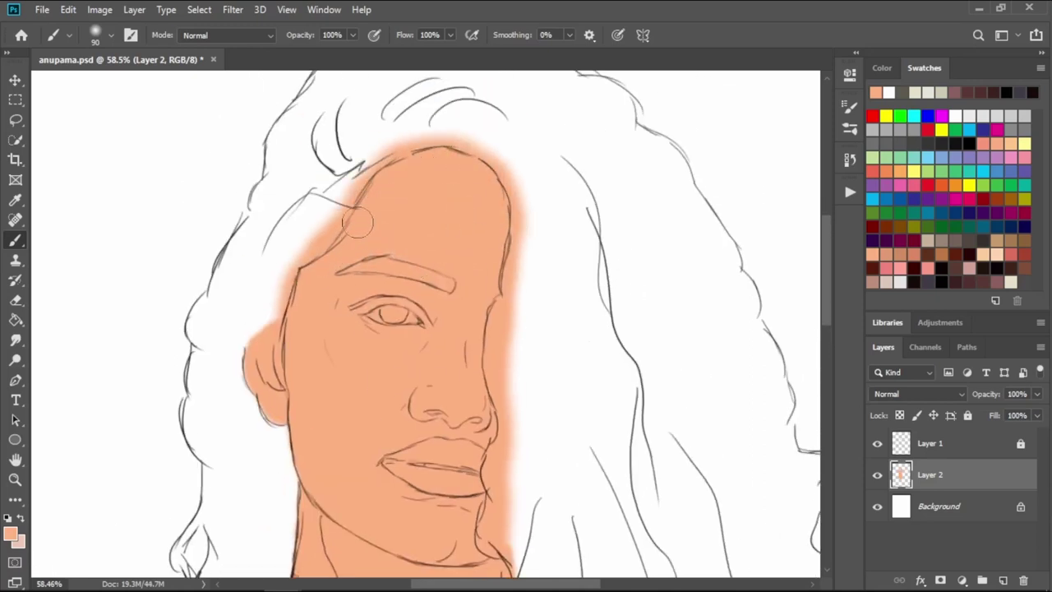
left_click_drag(357, 206, 471, 186)
left_click_drag(509, 239, 519, 300)
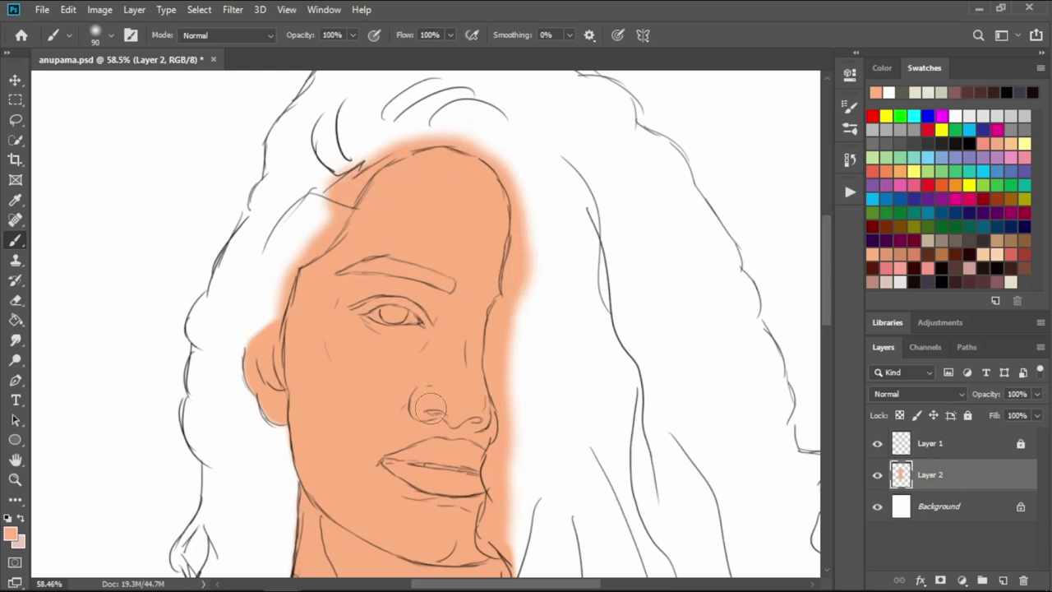
left_click_drag(345, 260, 317, 255)
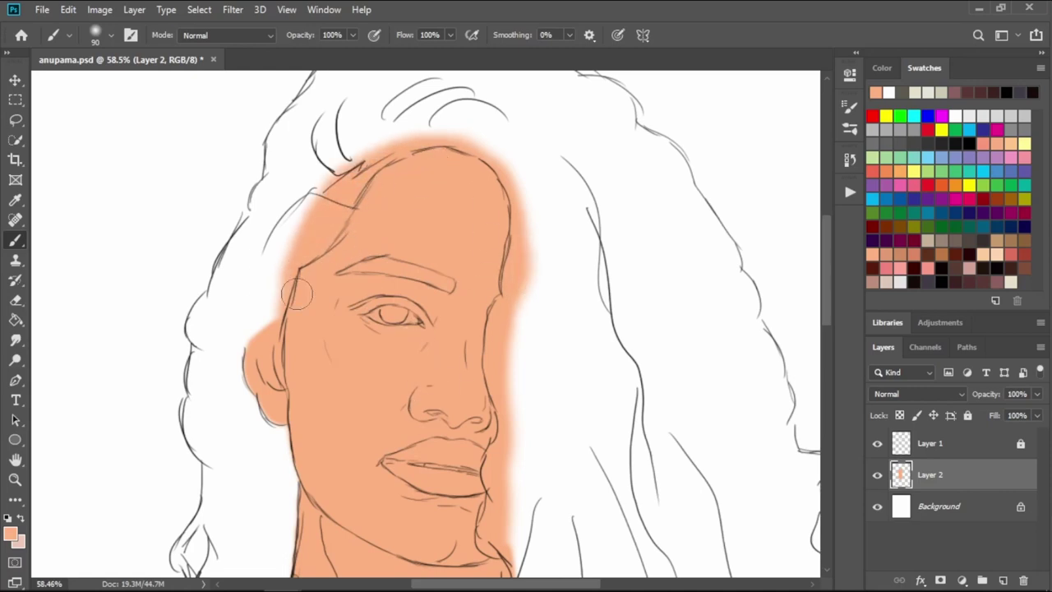
scroll(461, 247, "down", 1)
scroll(469, 305, "down", 3)
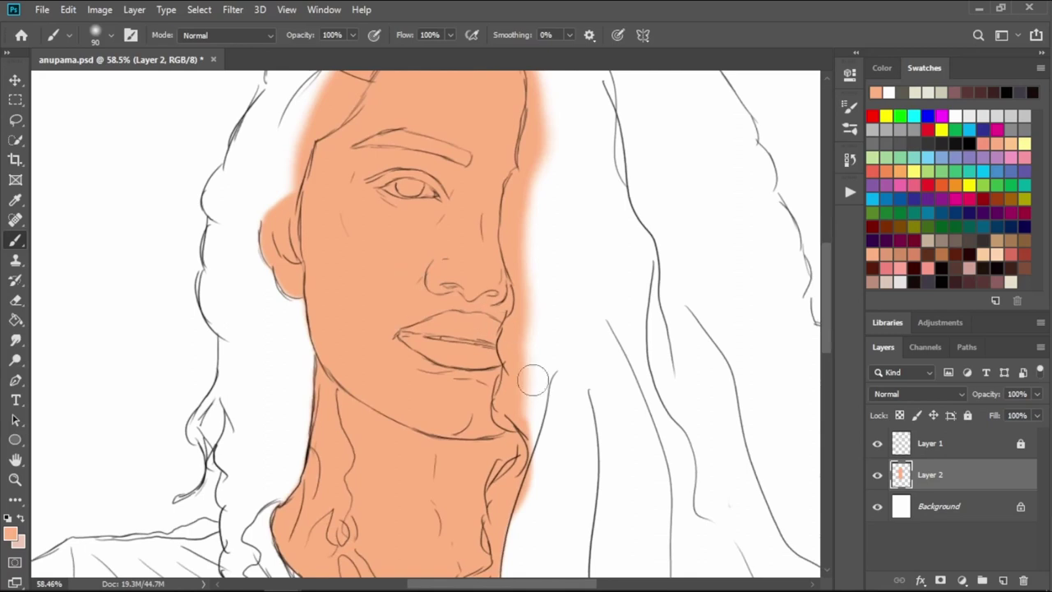
- Add Layer 3 as a clipping mask on the skin layer, then reselect Layer 2
left_click(1003, 581)
right_click(950, 478)
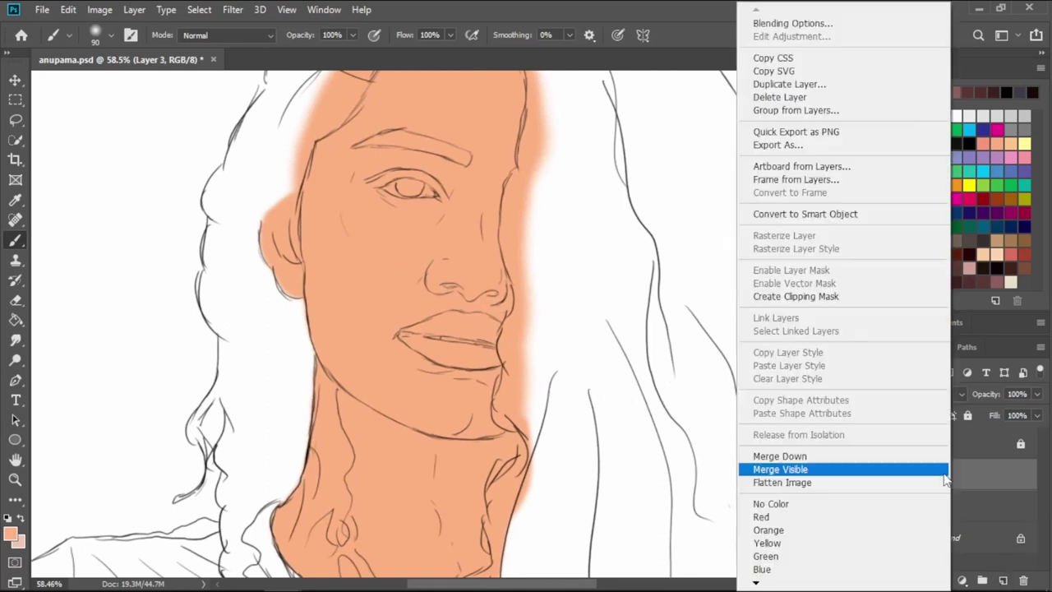
left_click(765, 300)
left_click(929, 510)
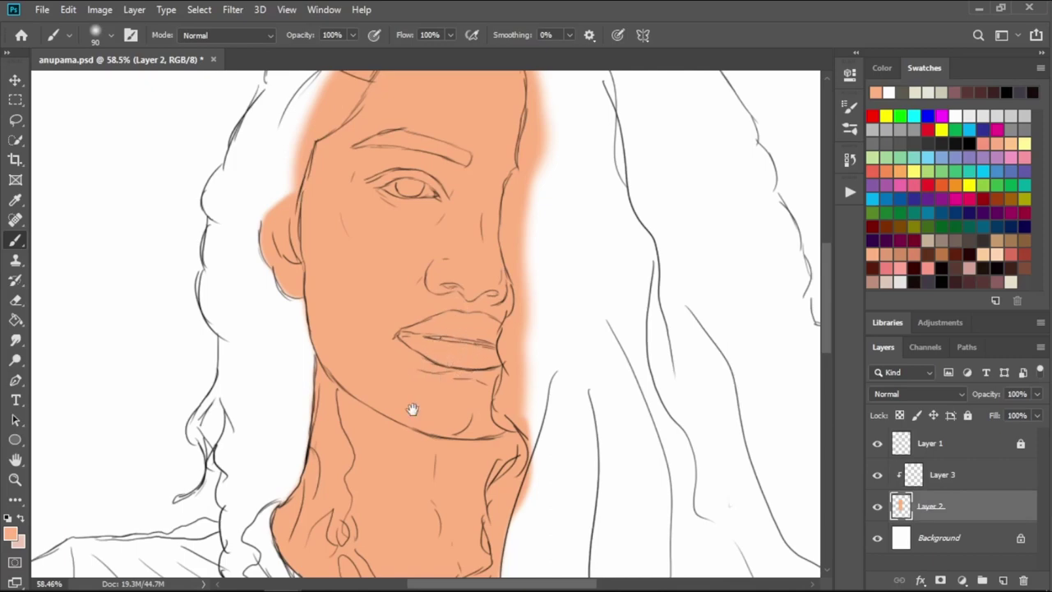
- Paint peach over the left arm up to the sleeve edge, adjusting brush size
left_click_drag(413, 409, 723, 165)
left_click_drag(461, 460, 501, 246)
left_click_drag(420, 171, 400, 301)
scroll(461, 164, "up", 1)
key("bracketleft")
left_click_drag(452, 164, 517, 193)
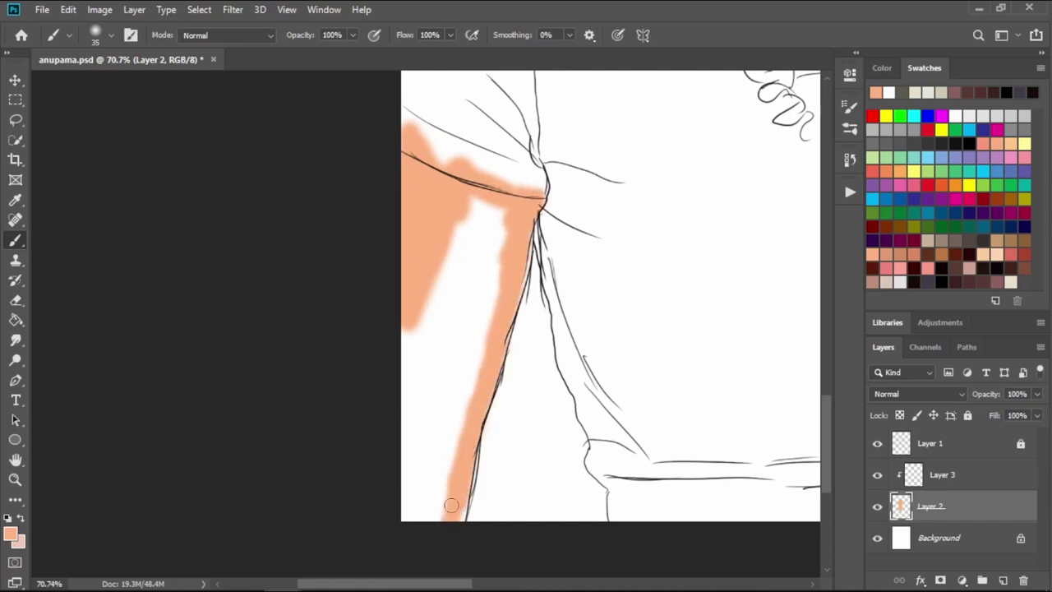
key("bracketright")
mouse_move(476, 328)
left_mouse_down()
mouse_move(496, 235)
mouse_move(468, 301)
mouse_move(404, 321)
mouse_move(442, 411)
mouse_move(392, 545)
left_mouse_up()
key("bracketright")
left_click_drag(446, 155, 529, 181)
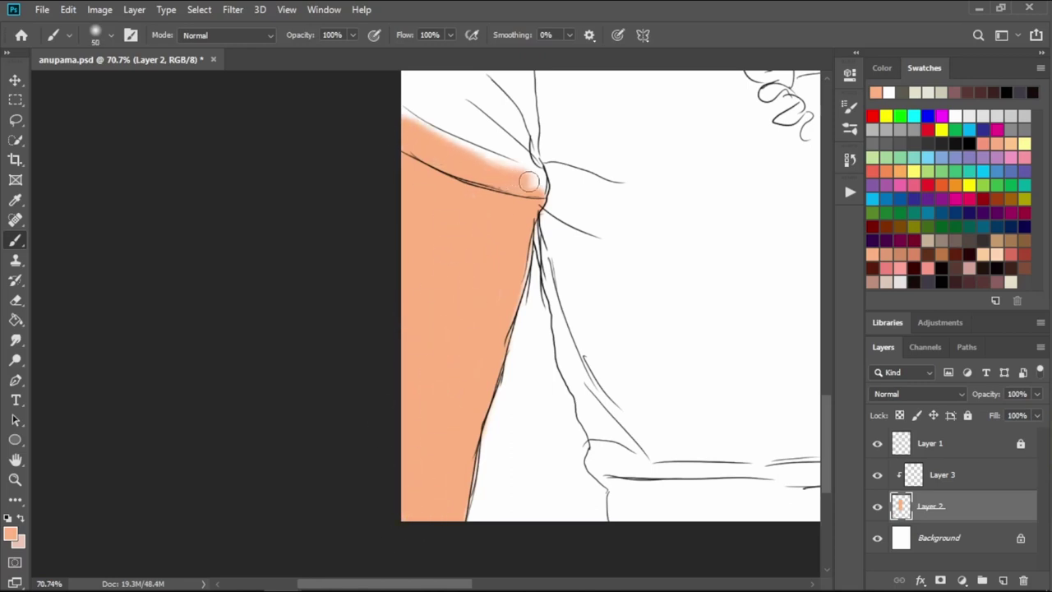
- Fill the lower-right skin patch with peach, then bring the neck and shirt into view
scroll(450, 279, "down", 3)
scroll(451, 279, "right", 5)
scroll(430, 305, "right", 5)
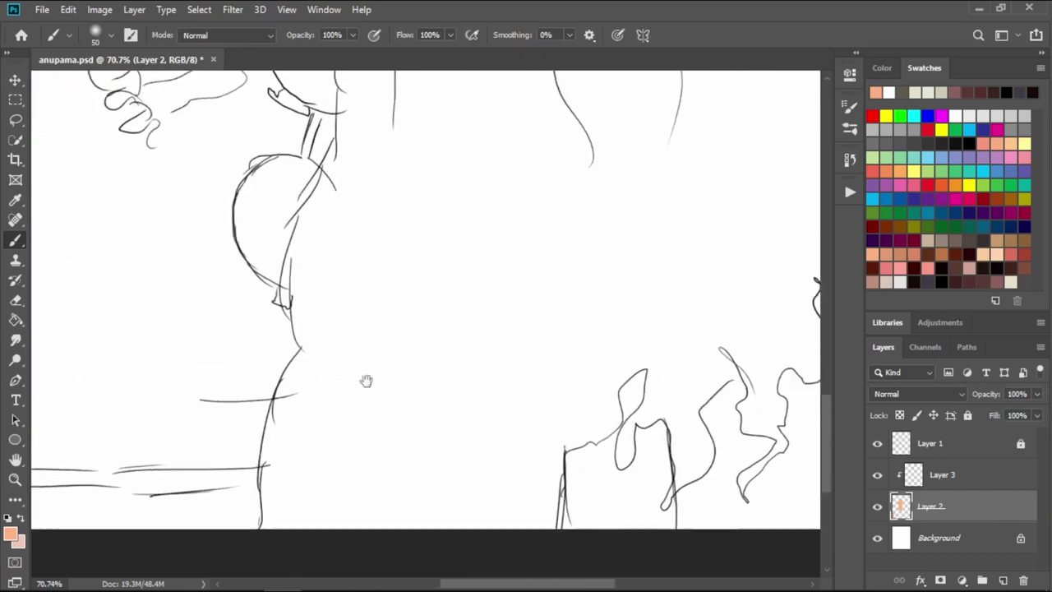
mouse_move(502, 384)
left_mouse_down()
mouse_move(503, 461)
mouse_move(535, 361)
mouse_move(538, 498)
mouse_move(576, 329)
mouse_move(598, 492)
mouse_move(630, 435)
mouse_move(621, 247)
mouse_move(645, 238)
mouse_move(613, 298)
mouse_move(663, 370)
mouse_move(674, 246)
mouse_move(680, 533)
mouse_move(657, 374)
left_mouse_up()
left_click_drag(658, 374, 675, 508)
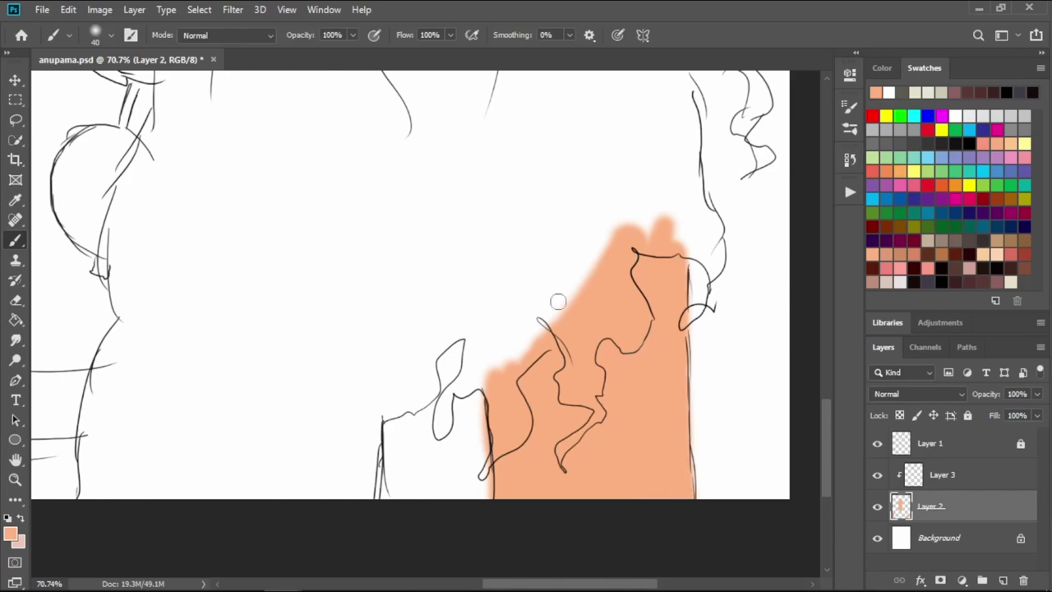
left_click_drag(504, 269, 693, 378)
scroll(542, 308, "down", 3)
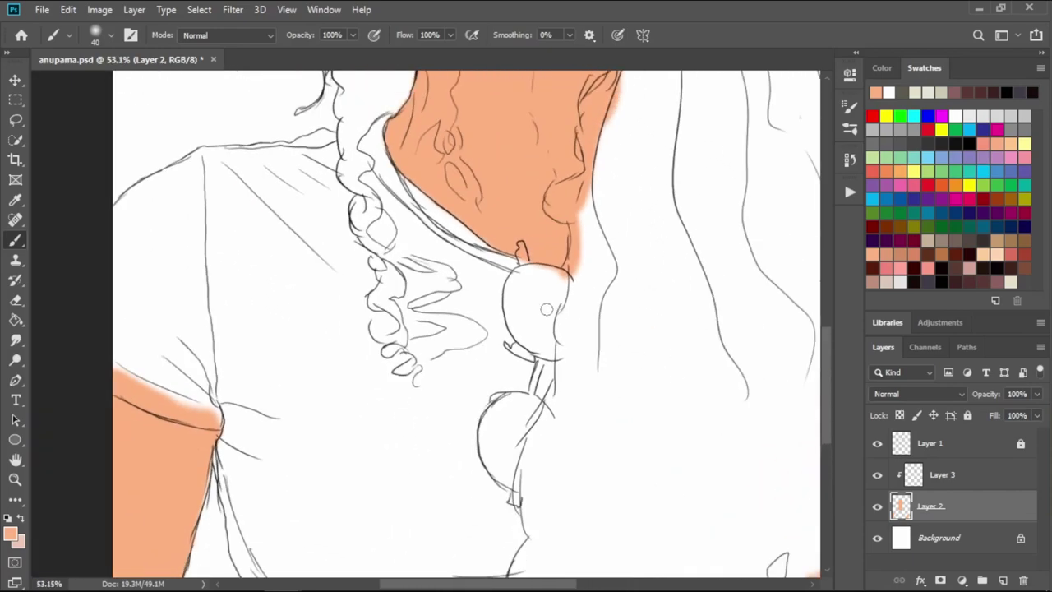
left_click_drag(602, 310, 532, 312)
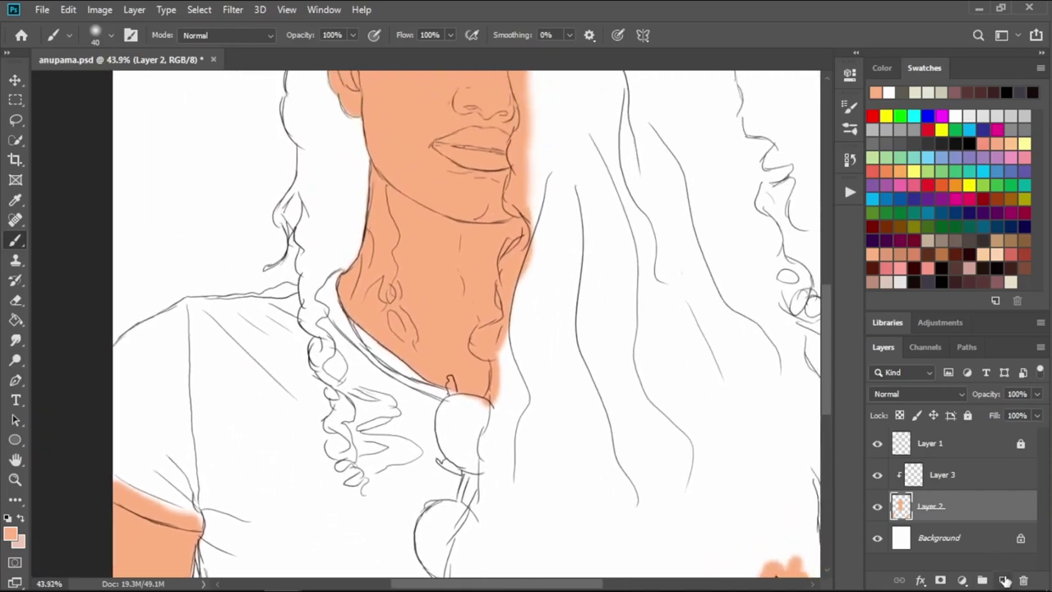
- Add Layer 4 above the clipped Layer 3 and pick a dark brown colour
left_click(978, 479)
left_click(1005, 581)
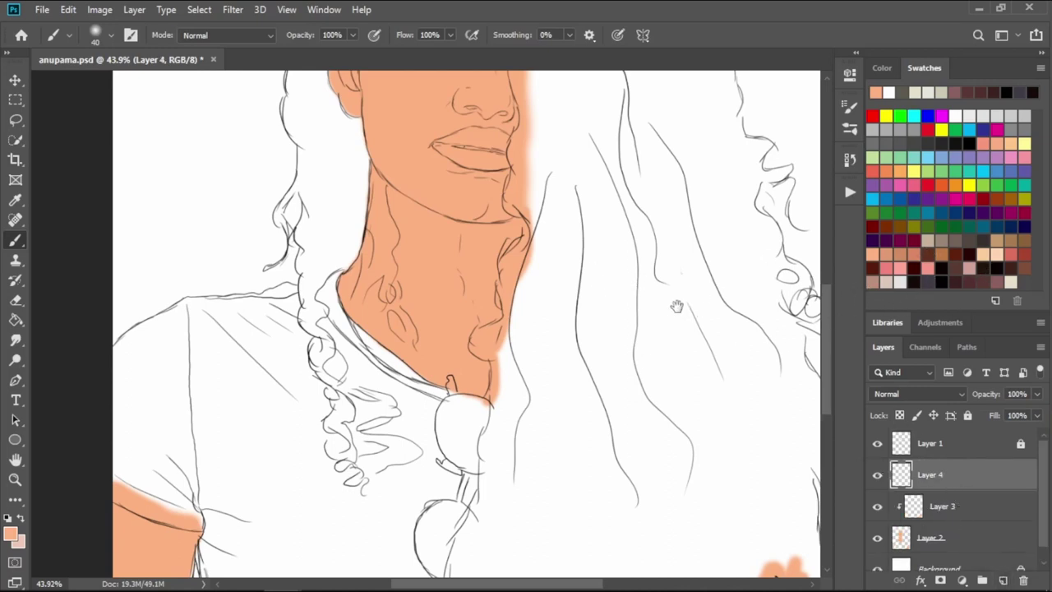
left_click_drag(676, 306, 625, 340)
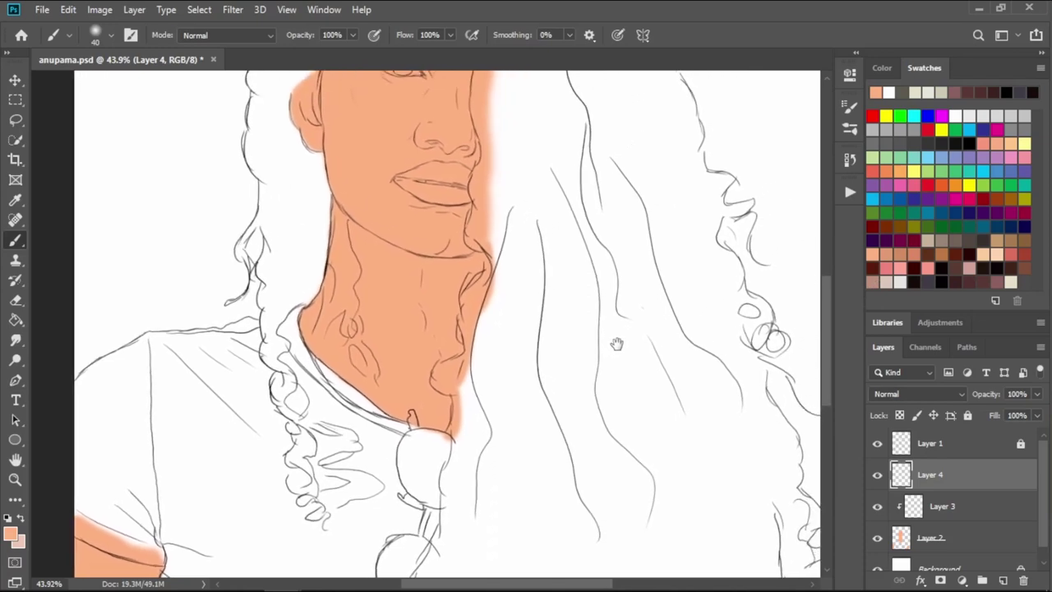
left_click(960, 277)
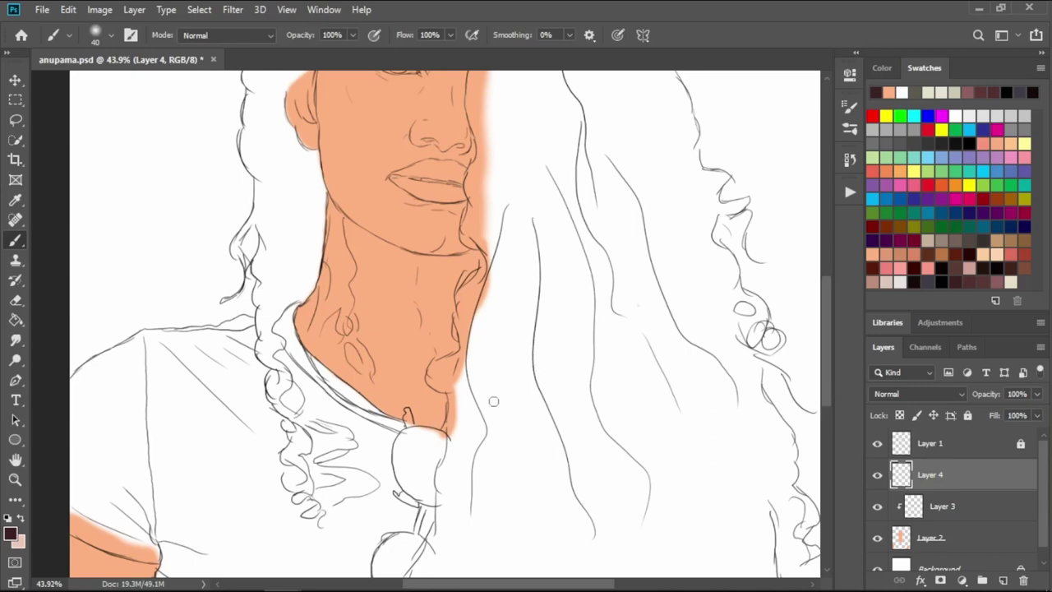
- Paint dark brown along the sleeve edge and over the shoulder
left_click_drag(423, 427, 486, 364)
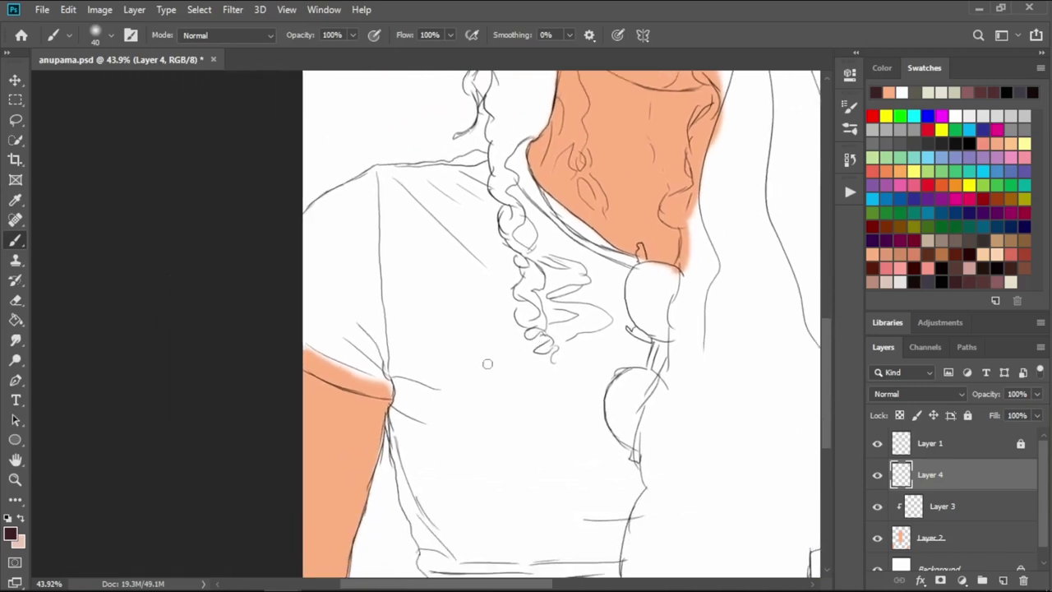
scroll(312, 339, "up", 2)
left_click_drag(306, 360, 372, 393)
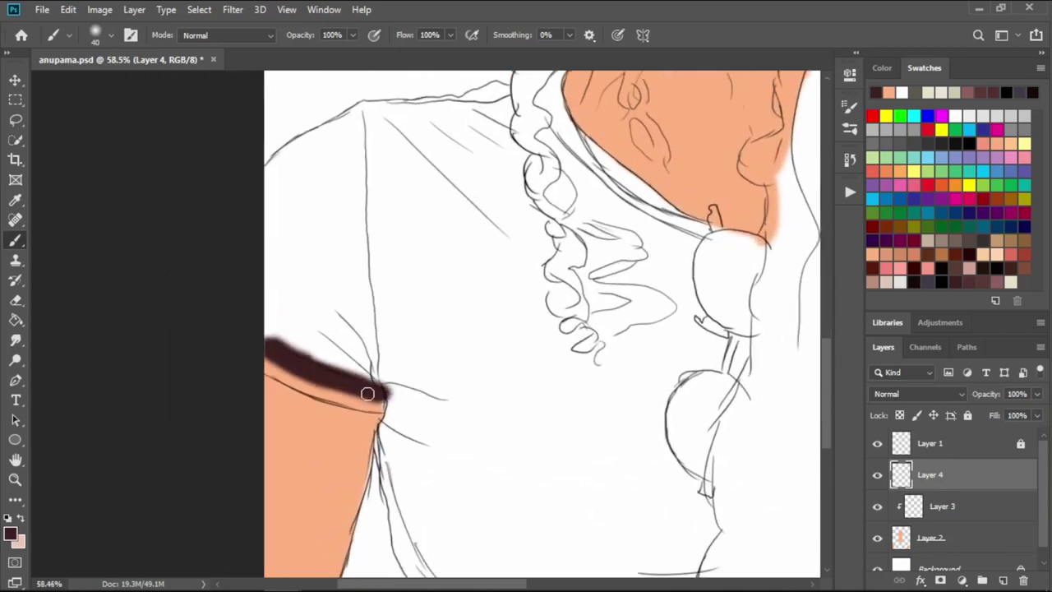
scroll(371, 393, "up", 1)
scroll(372, 393, "up", 1)
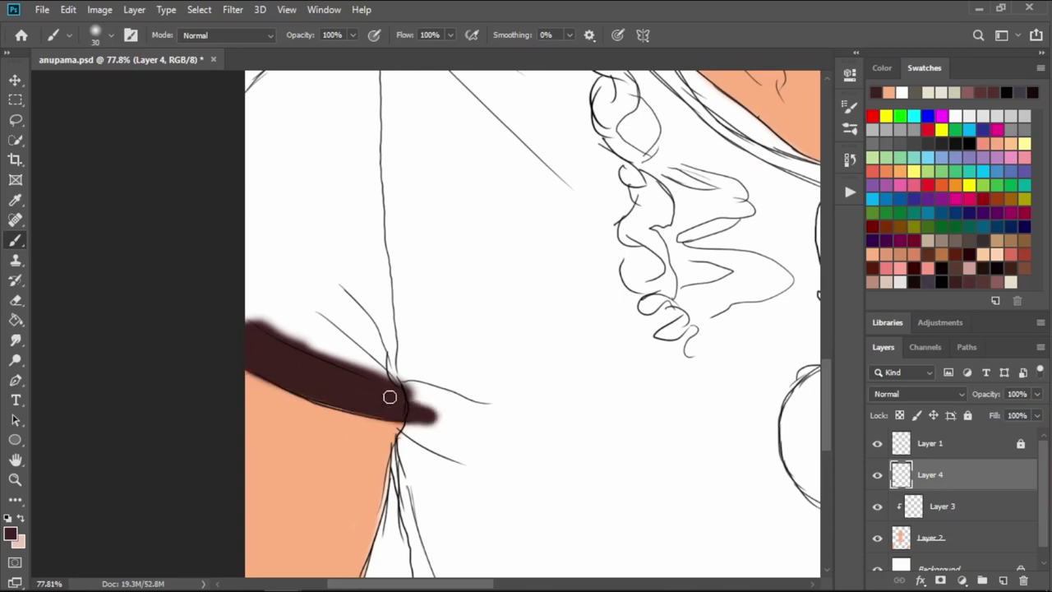
mouse_move(390, 397)
left_mouse_down()
mouse_move(277, 322)
mouse_move(398, 336)
mouse_move(331, 298)
mouse_move(391, 317)
mouse_move(298, 519)
left_mouse_up()
mouse_move(205, 309)
left_mouse_down()
mouse_move(162, 347)
mouse_move(222, 282)
mouse_move(295, 248)
mouse_move(205, 313)
left_mouse_up()
left_click_drag(271, 280, 198, 339)
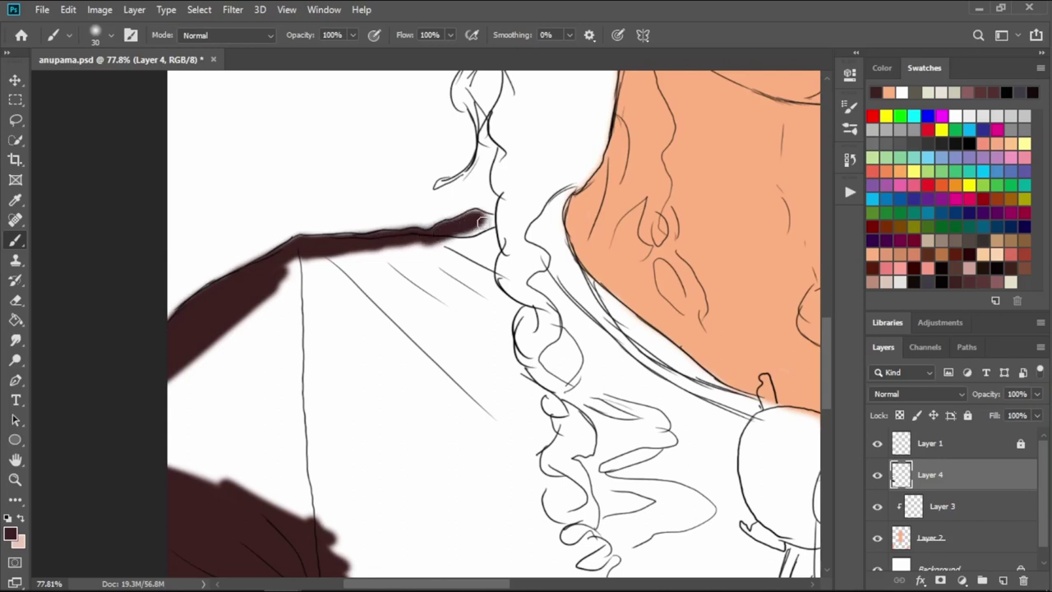
- Extend dark brown along the top of the shoulder, down the collar and onto the lower shirt
mouse_move(509, 230)
left_mouse_down()
mouse_move(430, 241)
mouse_move(235, 317)
mouse_move(231, 332)
mouse_move(321, 299)
left_mouse_up()
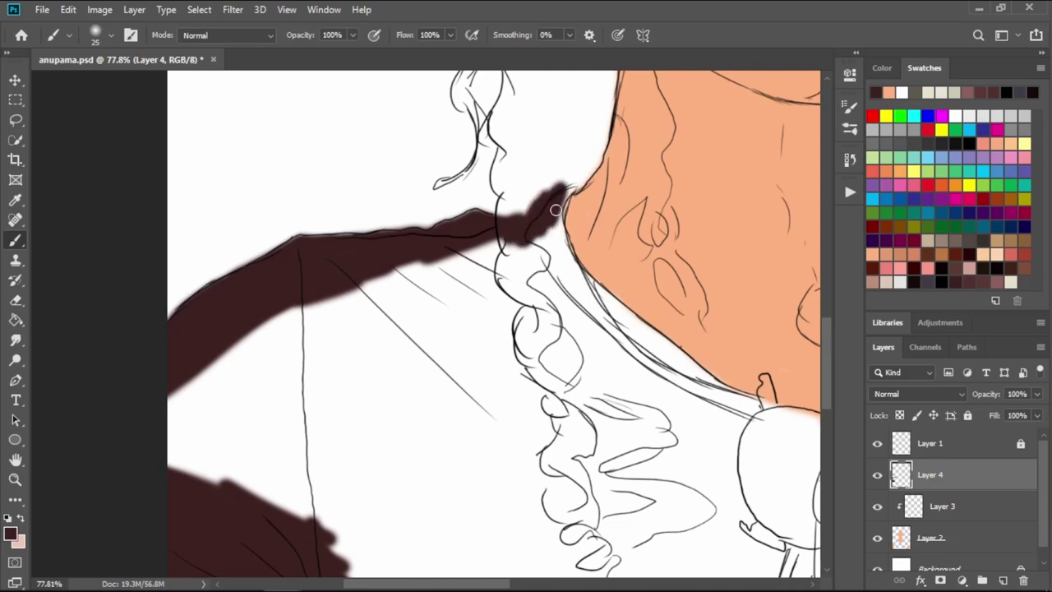
mouse_move(566, 207)
left_mouse_down()
mouse_move(571, 276)
mouse_move(646, 329)
mouse_move(600, 299)
left_mouse_up()
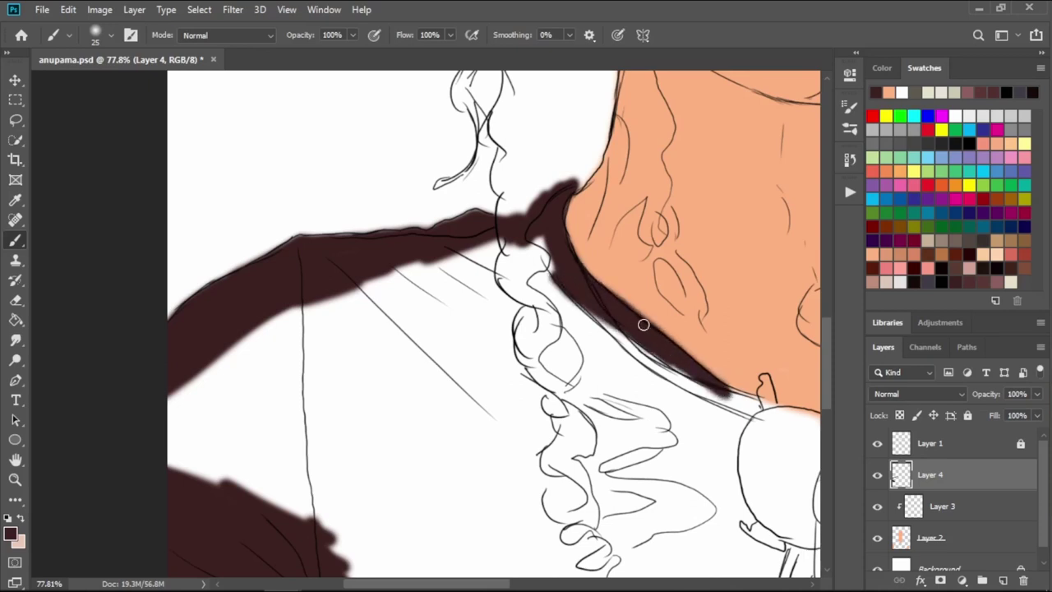
mouse_move(715, 399)
left_mouse_down()
mouse_move(789, 424)
mouse_move(649, 362)
mouse_move(534, 271)
mouse_move(622, 364)
mouse_move(781, 452)
mouse_move(765, 472)
mouse_move(534, 296)
mouse_move(701, 436)
mouse_move(301, 287)
mouse_move(578, 291)
left_mouse_up()
mouse_move(564, 434)
left_mouse_down()
mouse_move(564, 307)
mouse_move(633, 352)
mouse_move(474, 359)
mouse_move(473, 387)
mouse_move(465, 383)
mouse_move(480, 364)
mouse_move(489, 463)
mouse_move(498, 272)
left_mouse_up()
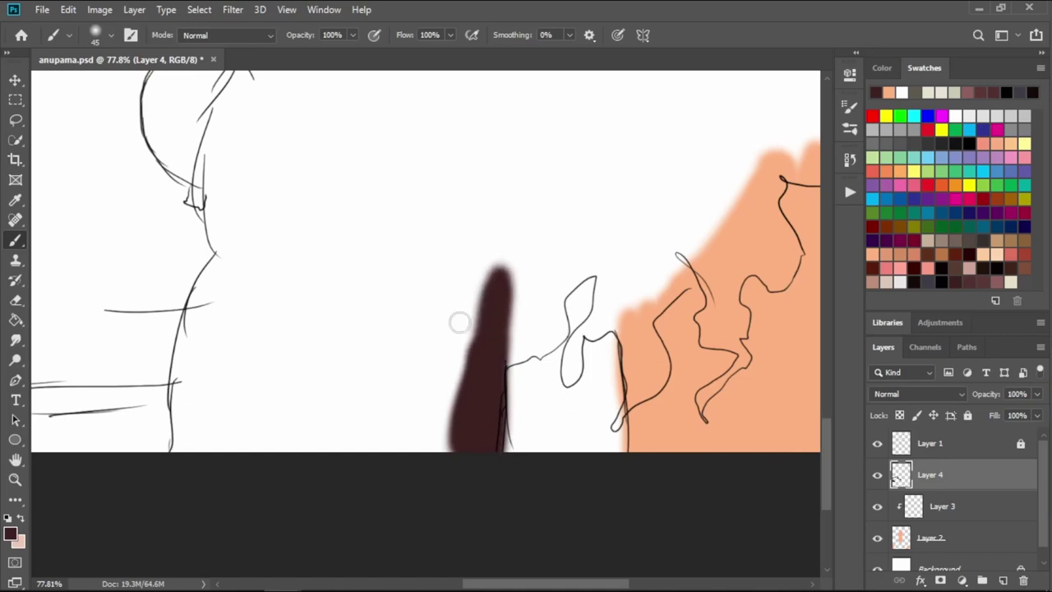
- Widen the brown on the lower shirt and fill the left shoulder with dark brown
scroll(407, 343, "down", 2)
mouse_move(427, 415)
left_mouse_down()
mouse_move(427, 284)
mouse_move(395, 425)
mouse_move(411, 329)
mouse_move(435, 297)
left_mouse_up()
scroll(434, 298, "down", 1)
mouse_move(295, 203)
left_mouse_down()
mouse_move(475, 308)
mouse_move(509, 204)
mouse_move(439, 411)
mouse_move(464, 493)
mouse_move(486, 412)
mouse_move(458, 485)
mouse_move(512, 531)
mouse_move(550, 493)
mouse_move(554, 453)
mouse_move(545, 353)
mouse_move(530, 348)
mouse_move(514, 300)
left_mouse_up()
mouse_move(154, 218)
left_mouse_down()
mouse_move(155, 148)
mouse_move(218, 237)
mouse_move(200, 207)
mouse_move(204, 116)
mouse_move(345, 94)
mouse_move(336, 89)
mouse_move(203, 143)
mouse_move(139, 148)
mouse_move(375, 148)
mouse_move(463, 238)
mouse_move(361, 214)
mouse_move(274, 161)
mouse_move(254, 166)
mouse_move(387, 244)
mouse_move(249, 213)
mouse_move(419, 282)
mouse_move(338, 271)
left_mouse_up()
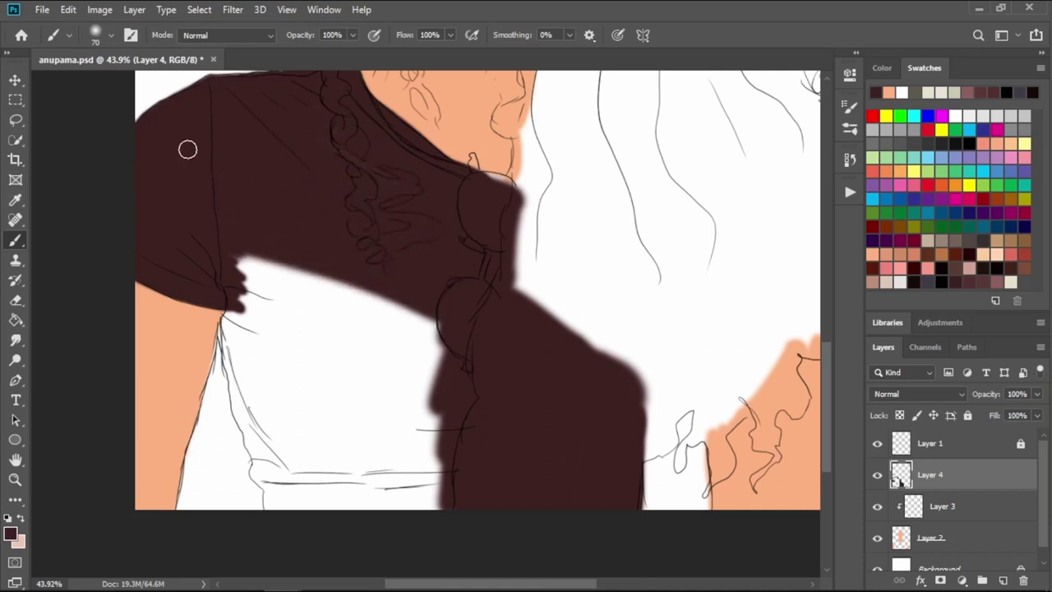
- Paint dark brown down the hair edge at the shoulder with a size-30 brush
scroll(294, 348, "up", 1)
scroll(235, 326, "up", 4)
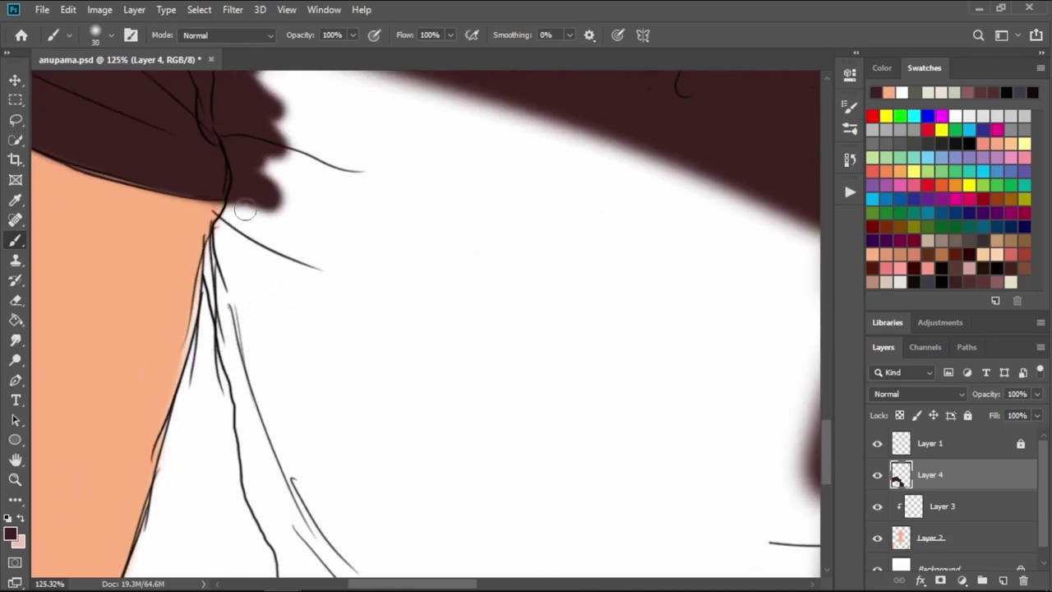
key("bracketright")
mouse_move(222, 238)
left_mouse_down()
mouse_move(235, 352)
mouse_move(238, 294)
mouse_move(267, 279)
mouse_move(254, 324)
left_mouse_up()
scroll(254, 323, "down", 1)
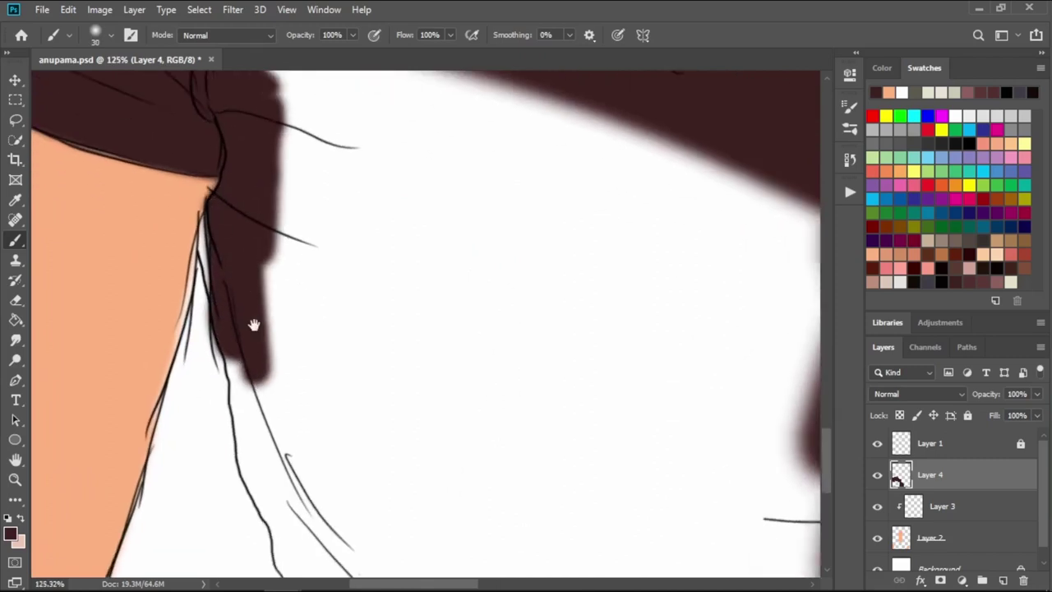
scroll(246, 272, "down", 4)
mouse_move(242, 216)
left_mouse_down()
mouse_move(270, 357)
mouse_move(239, 170)
mouse_move(277, 225)
mouse_move(328, 397)
mouse_move(369, 418)
mouse_move(299, 223)
mouse_move(298, 190)
left_mouse_up()
- Widen the dark brown edge rightward and extend it to the shirt bottom
scroll(255, 172, "down", 5)
scroll(299, 190, "down", 3)
scroll(304, 175, "up", 5)
mouse_move(302, 243)
left_mouse_down()
mouse_move(287, 358)
mouse_move(295, 136)
mouse_move(304, 300)
mouse_move(333, 431)
left_mouse_up()
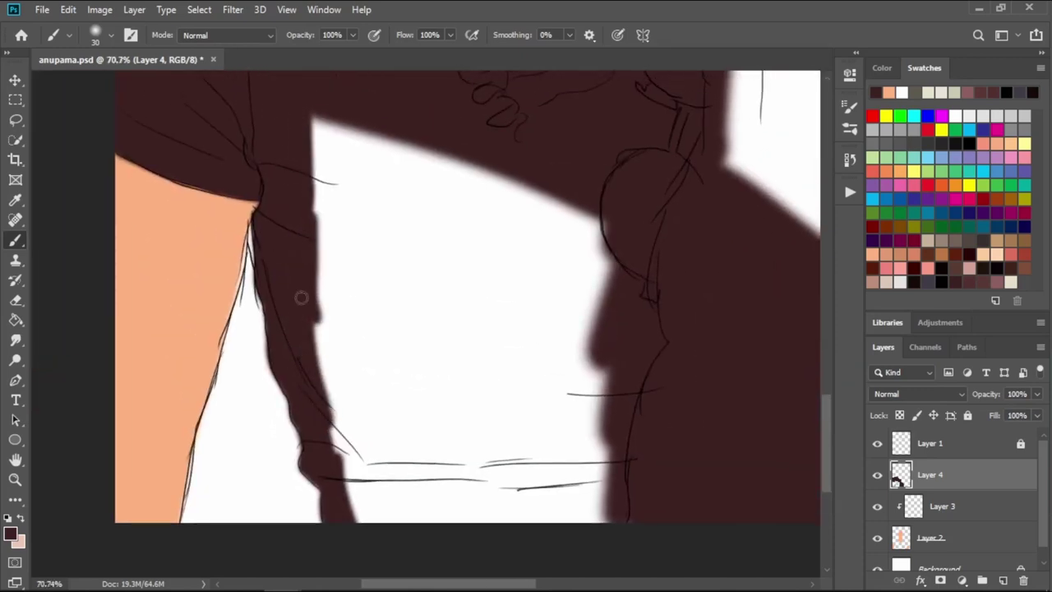
mouse_move(316, 296)
left_mouse_down()
mouse_move(362, 517)
mouse_move(328, 404)
mouse_move(357, 460)
mouse_move(352, 453)
left_mouse_up()
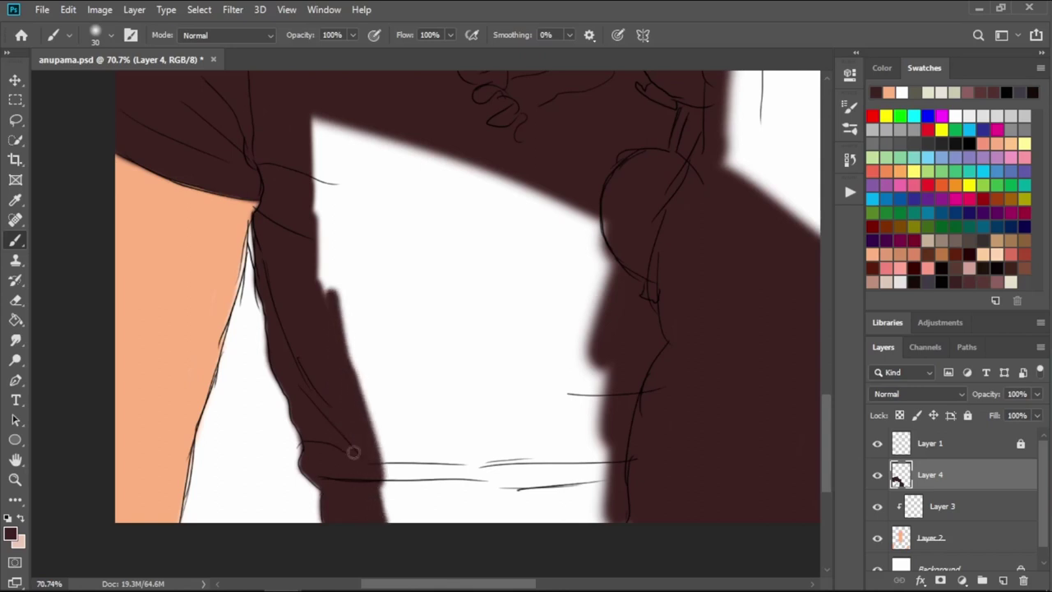
left_click_drag(362, 395, 391, 506)
- Cover the remaining white shirt with a size-80 brush, then pan up toward the face
mouse_move(315, 120)
left_mouse_down()
mouse_move(369, 118)
mouse_move(418, 148)
mouse_move(301, 118)
mouse_move(331, 330)
mouse_move(399, 422)
mouse_move(381, 181)
mouse_move(397, 181)
mouse_move(385, 475)
mouse_move(465, 463)
mouse_move(512, 411)
mouse_move(571, 418)
mouse_move(612, 483)
left_mouse_up()
key("bracketright")
mouse_move(516, 307)
left_mouse_down()
mouse_move(636, 463)
mouse_move(439, 275)
left_mouse_up()
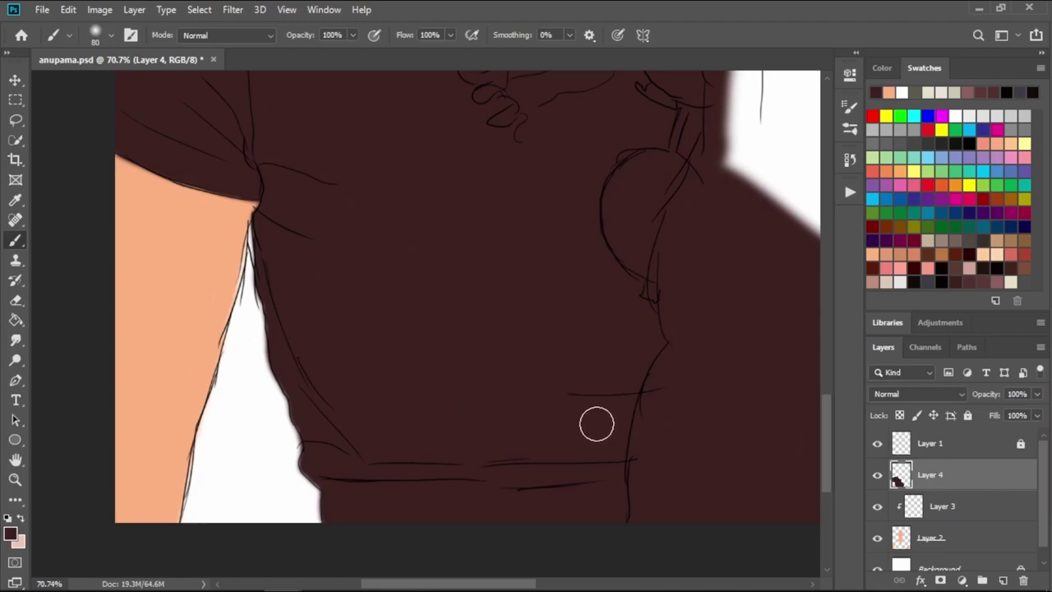
left_click_drag(576, 123, 613, 342)
left_click_drag(460, 99, 490, 254)
left_click_drag(509, 206, 545, 416)
mouse_move(542, 90)
left_mouse_down()
mouse_move(615, 239)
mouse_move(730, 387)
left_mouse_up()
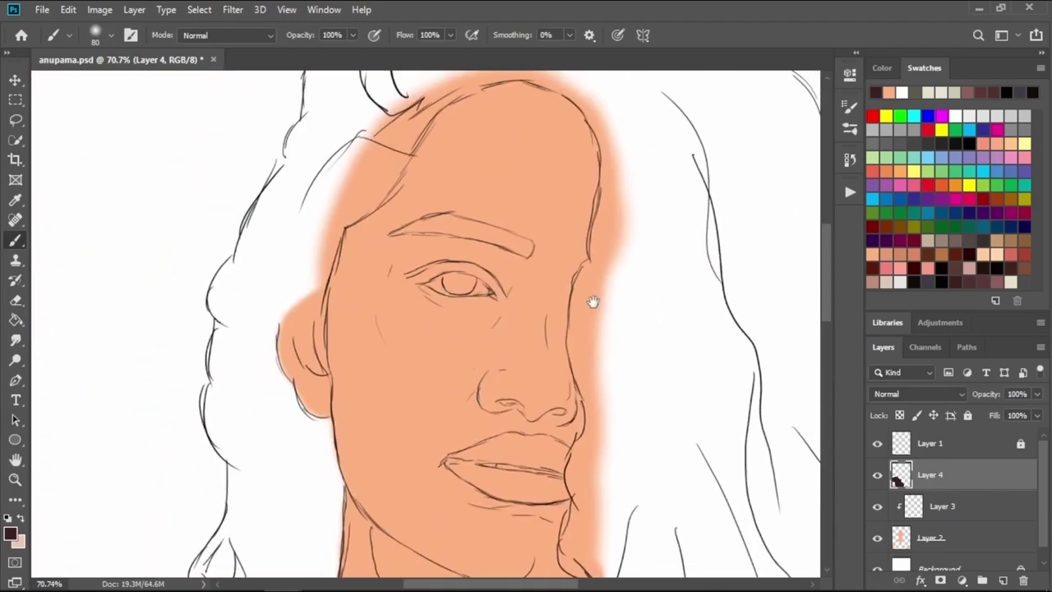
left_click_drag(592, 302, 516, 290)
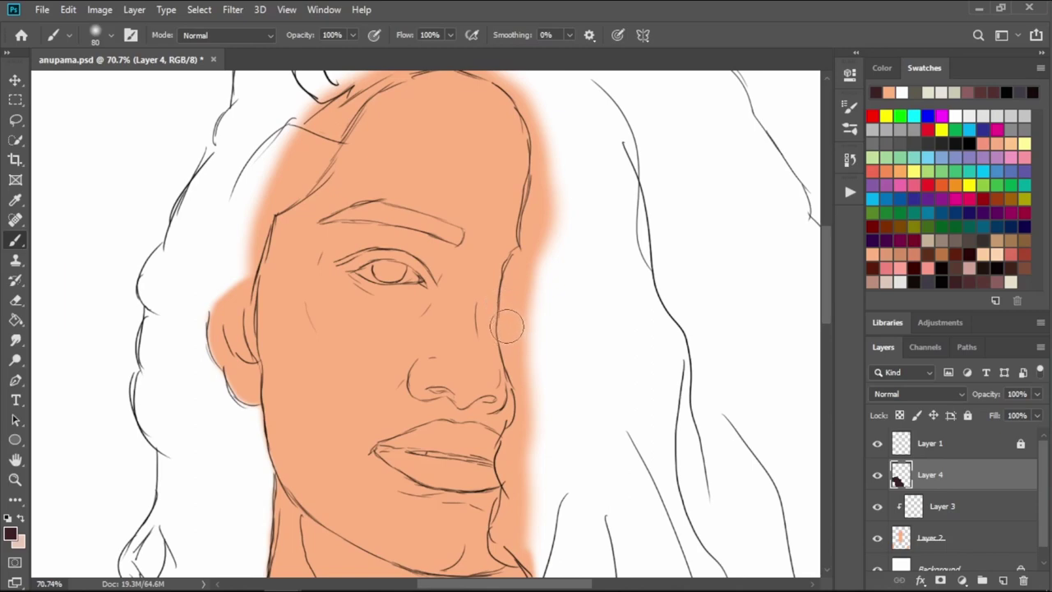
scroll(503, 336, "down", 5)
scroll(495, 404, "down", 4)
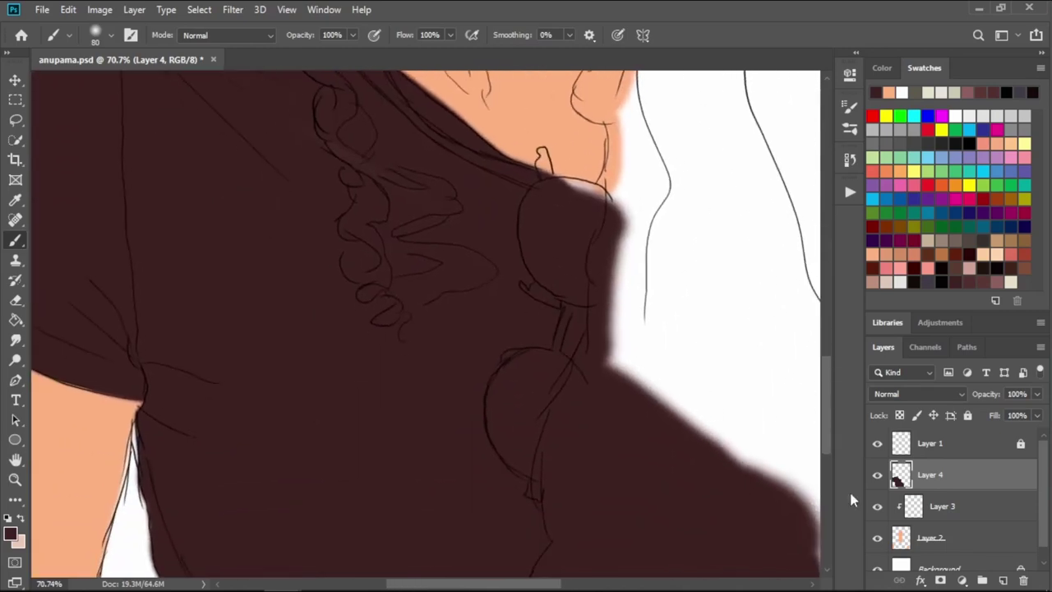
- On a new Layer 5, paint the upper glasses lens near-black with a smaller brush
left_click(1003, 581)
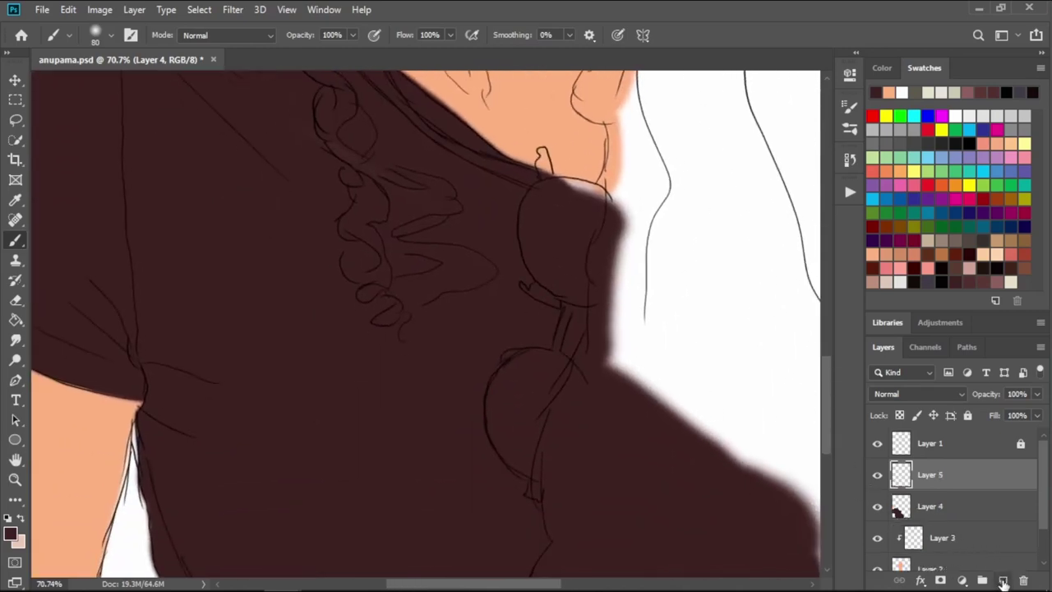
left_click(914, 281)
scroll(540, 246, "up", 5)
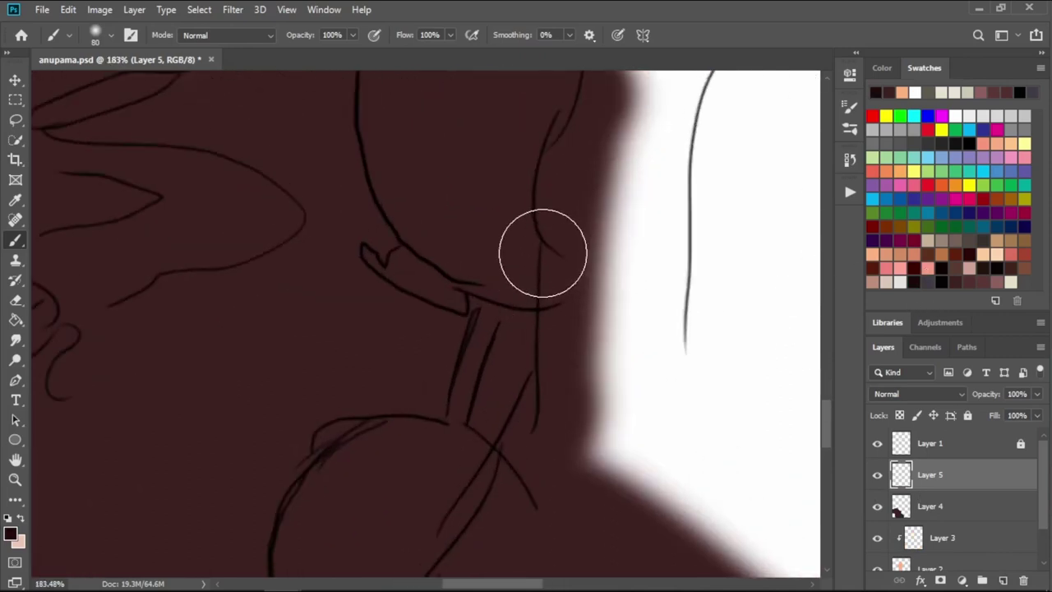
scroll(533, 309, "up", 3)
key("bracketleft")
key("bracketleft")
key("bracketleft")
key("bracketleft")
key("bracketleft")
key("bracketleft")
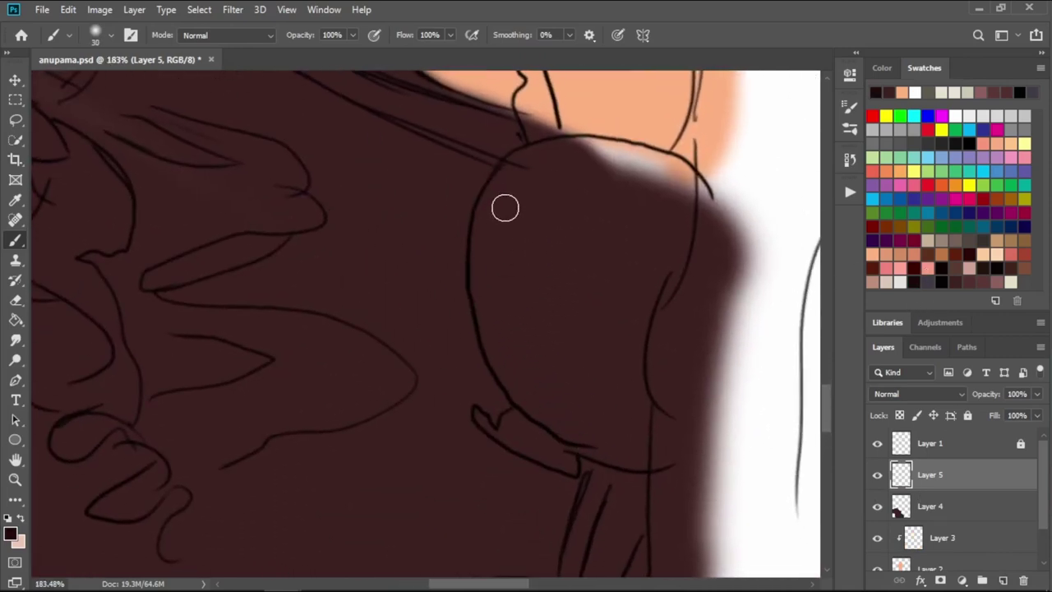
mouse_move(502, 206)
left_mouse_down()
mouse_move(494, 238)
mouse_move(540, 157)
mouse_move(634, 166)
mouse_move(693, 188)
mouse_move(655, 171)
left_mouse_up()
key("bracketleft")
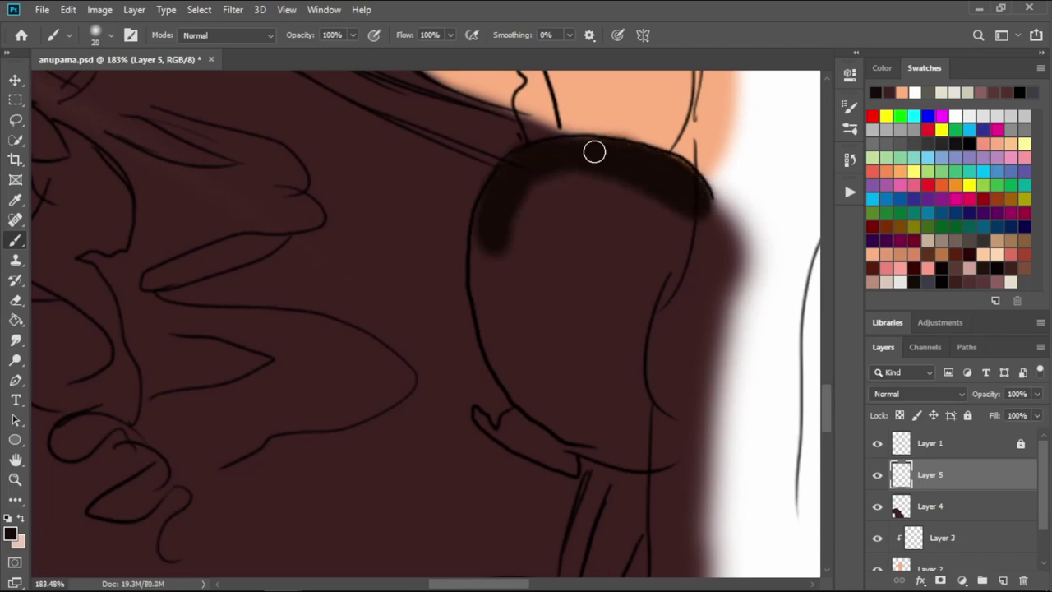
mouse_move(526, 181)
left_mouse_down()
mouse_move(497, 317)
mouse_move(505, 354)
mouse_move(538, 399)
left_mouse_up()
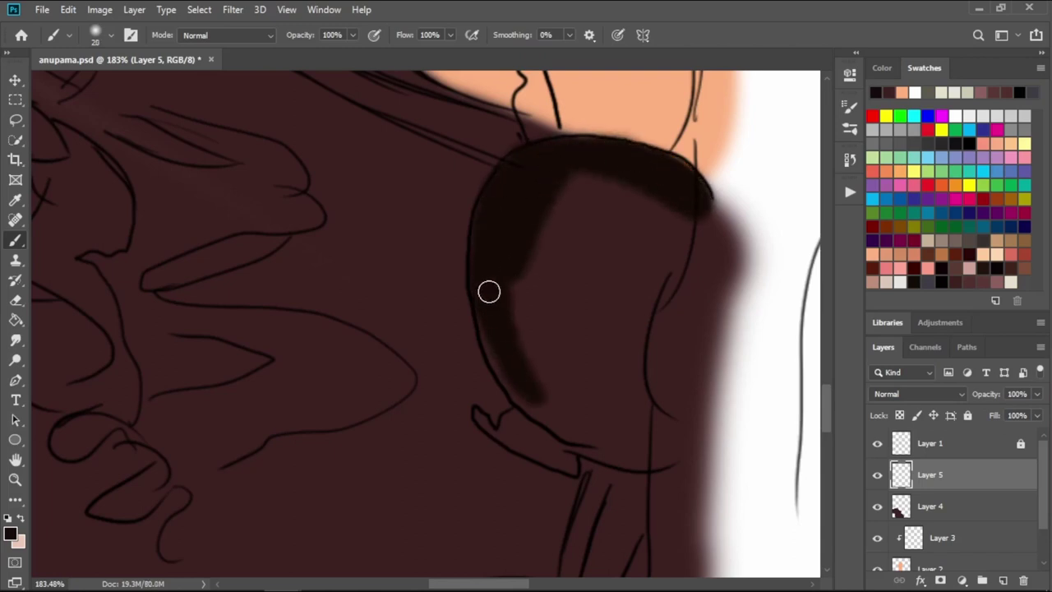
mouse_move(489, 292)
left_mouse_down()
mouse_move(501, 348)
mouse_move(613, 452)
mouse_move(568, 402)
mouse_move(537, 250)
mouse_move(583, 268)
mouse_move(691, 206)
mouse_move(669, 440)
mouse_move(636, 208)
mouse_move(568, 273)
left_mouse_up()
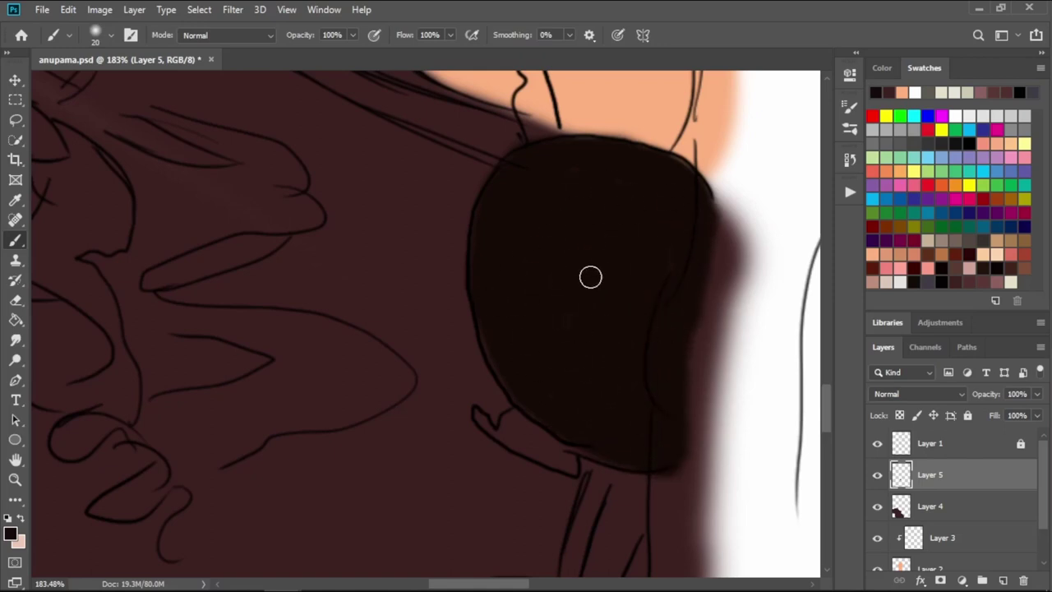
- Paint the glasses arm over the collar at size 10 and the bridge at size 15
key("bracketleft")
mouse_move(533, 136)
left_mouse_down()
mouse_move(521, 100)
mouse_move(545, 140)
mouse_move(559, 140)
left_mouse_up()
left_click_drag(529, 72, 543, 162)
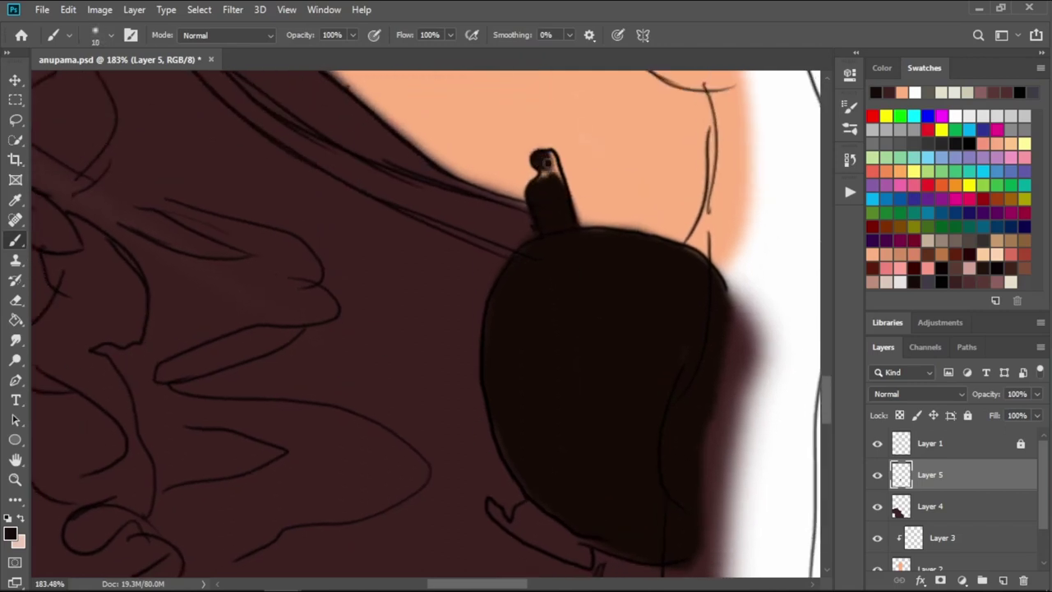
left_click_drag(522, 494, 496, 300)
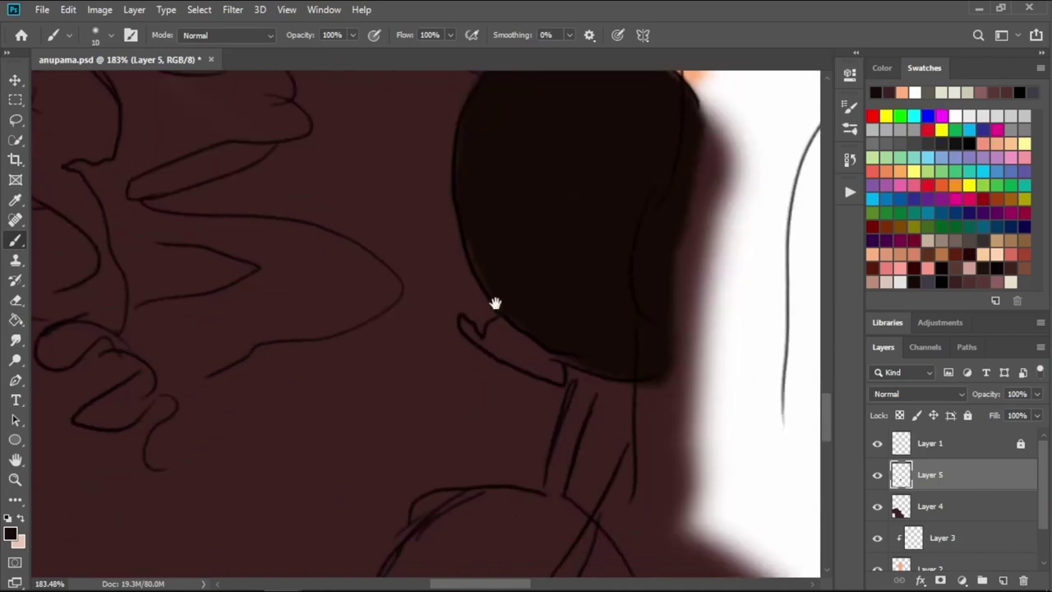
key("bracketleft")
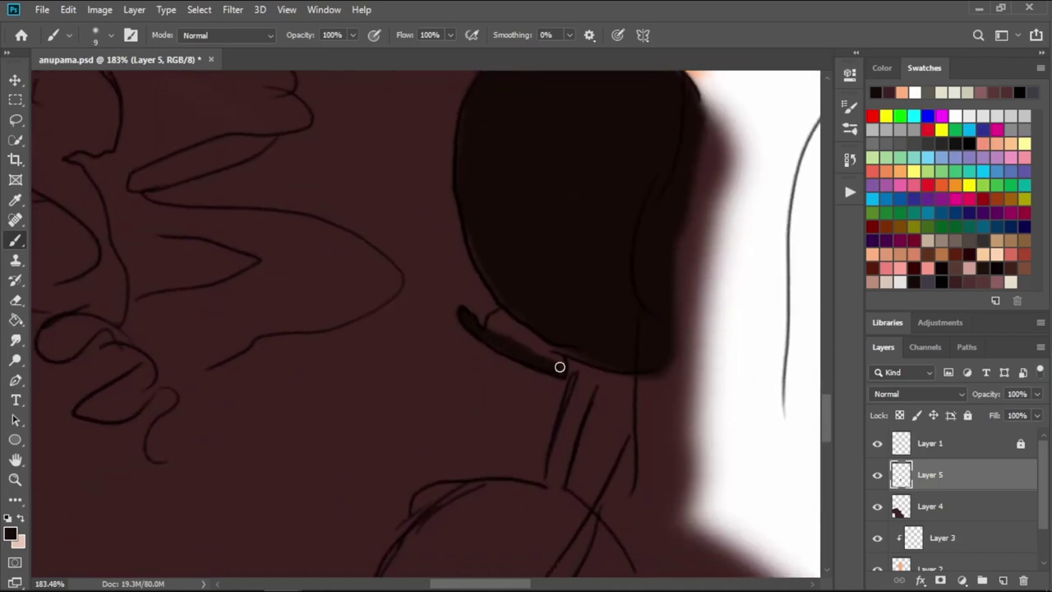
key("bracketright")
mouse_move(546, 333)
left_mouse_down()
mouse_move(501, 318)
mouse_move(550, 354)
left_mouse_up()
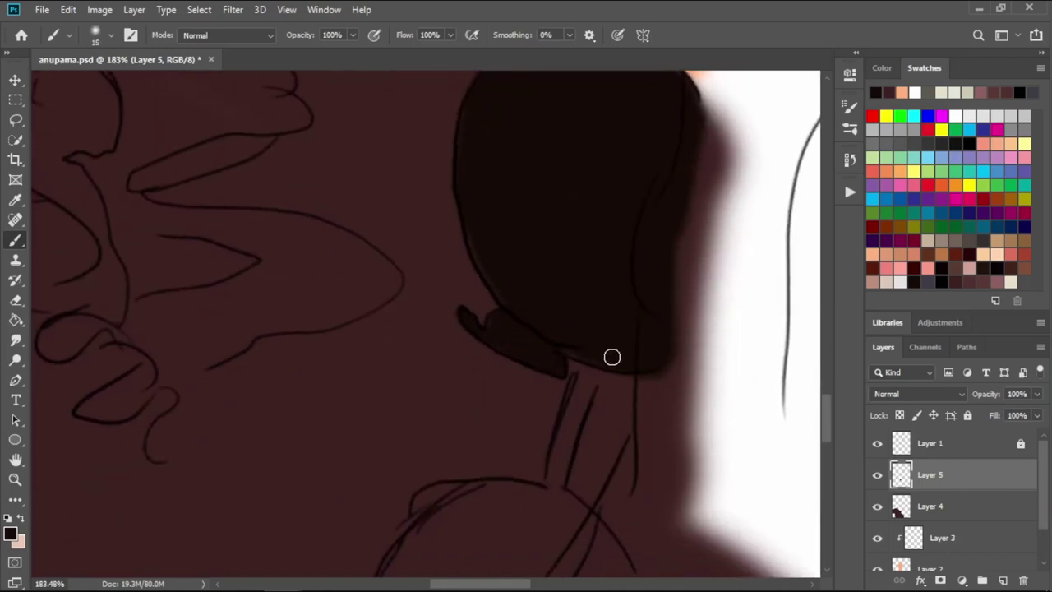
left_click_drag(578, 403, 561, 444)
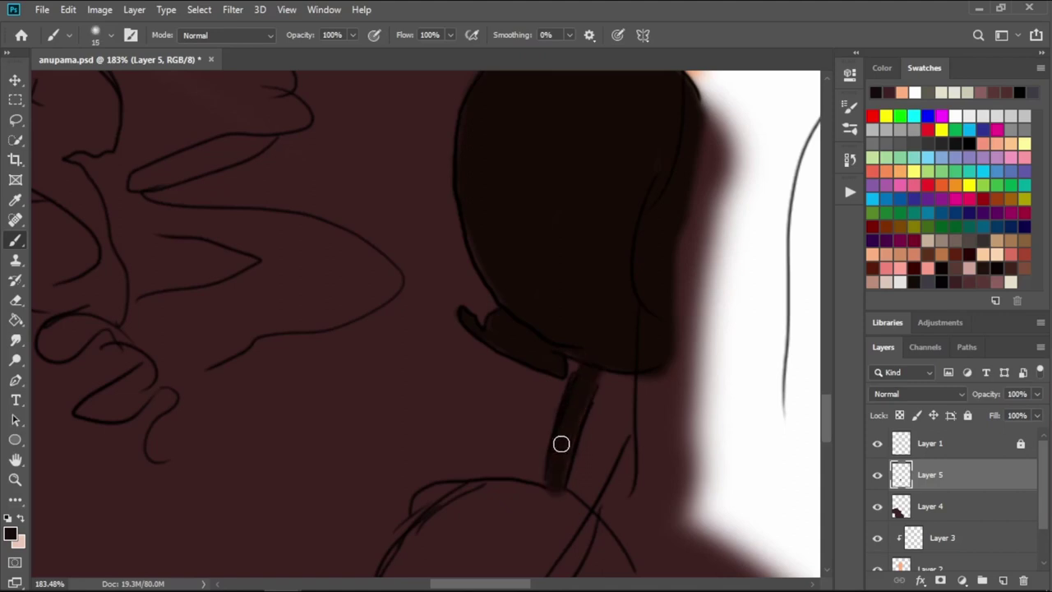
- Fill the second lens near-black with a size-20 brush
scroll(538, 397, "down", 3)
key("bracketright")
mouse_move(428, 286)
left_mouse_down()
mouse_move(388, 350)
mouse_move(387, 375)
mouse_move(469, 246)
mouse_move(558, 263)
left_mouse_up()
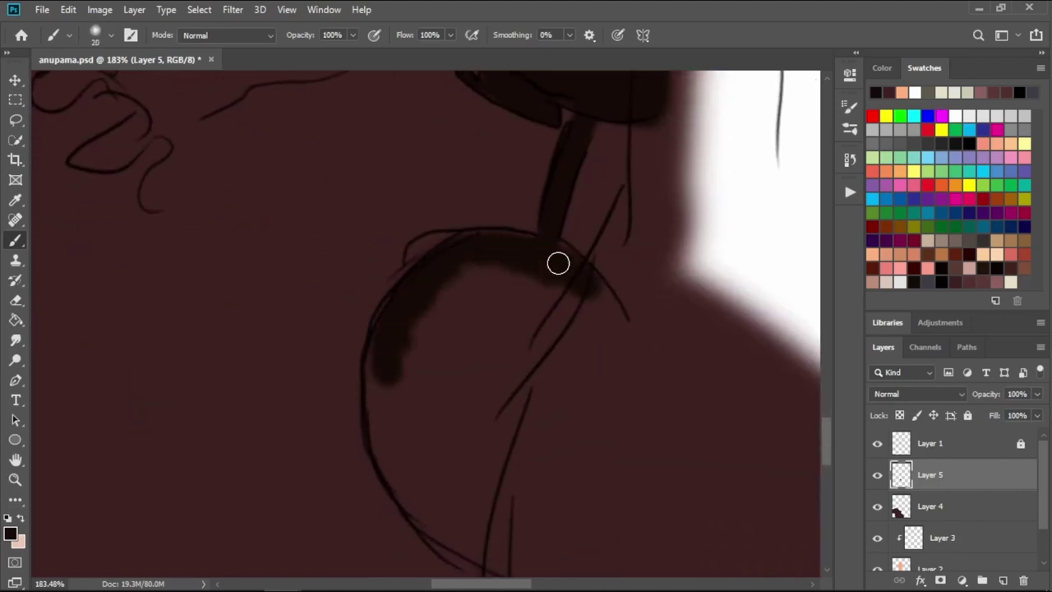
mouse_move(423, 287)
left_mouse_down()
mouse_move(395, 458)
mouse_move(430, 512)
mouse_move(475, 540)
mouse_move(374, 359)
mouse_move(408, 403)
mouse_move(471, 434)
mouse_move(570, 327)
mouse_move(472, 402)
mouse_move(435, 403)
mouse_move(451, 439)
left_mouse_up()
scroll(522, 330, "down", 3)
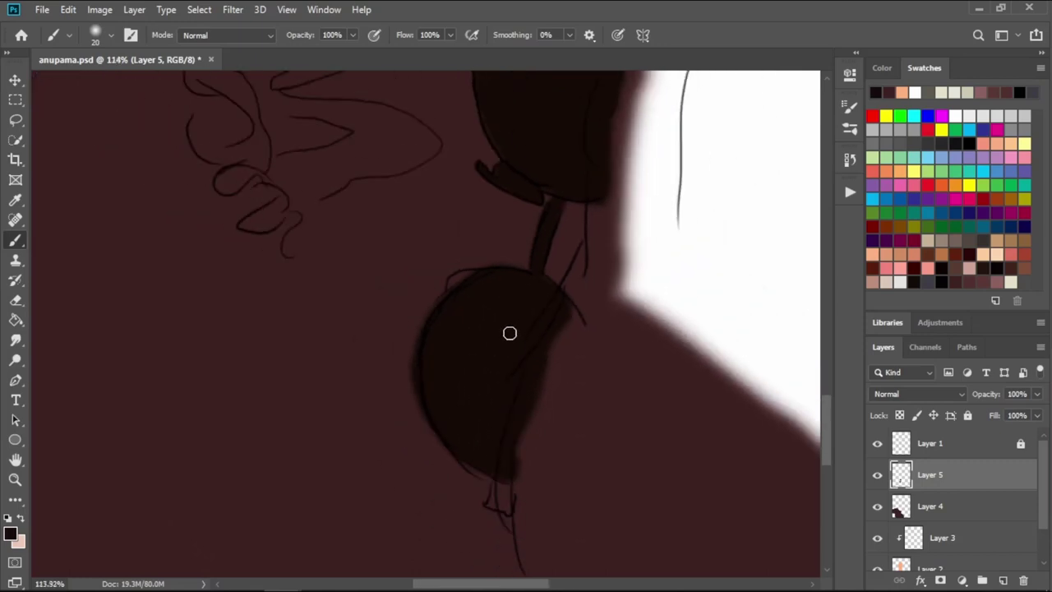
scroll(510, 334, "down", 2)
scroll(472, 228, "down", 1)
scroll(493, 272, "down", 1)
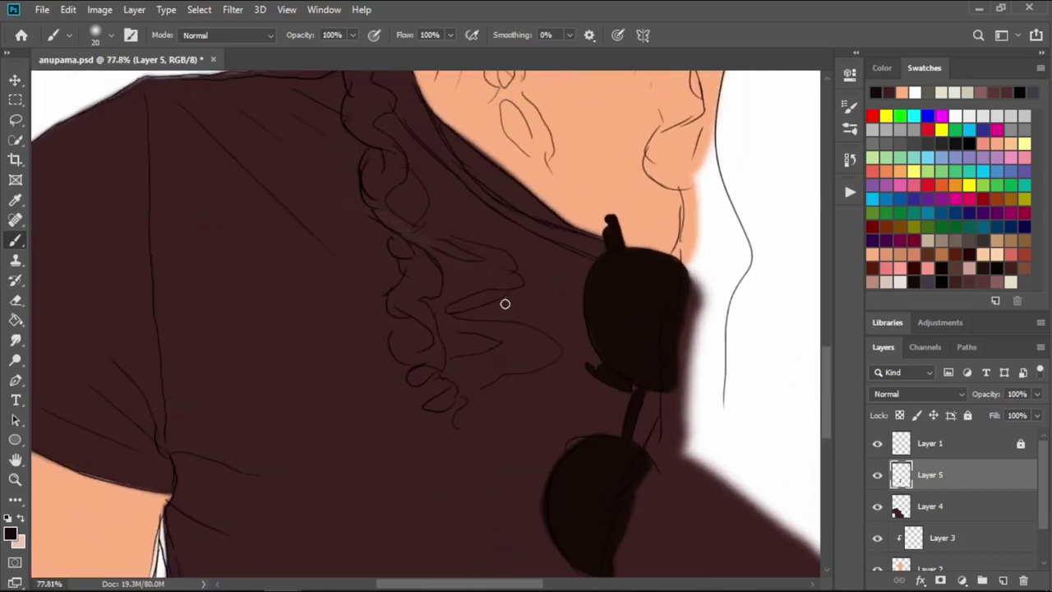
scroll(449, 229, "down", 1)
left_click(905, 504)
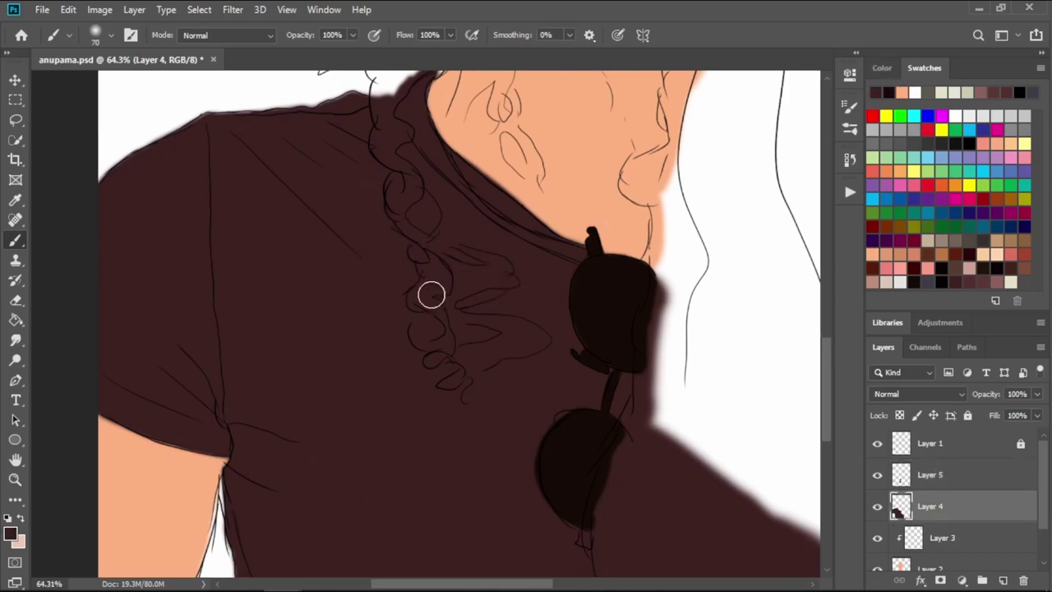
- Add an empty Layer 6 above the glasses layer, Layer 5
left_click(964, 481)
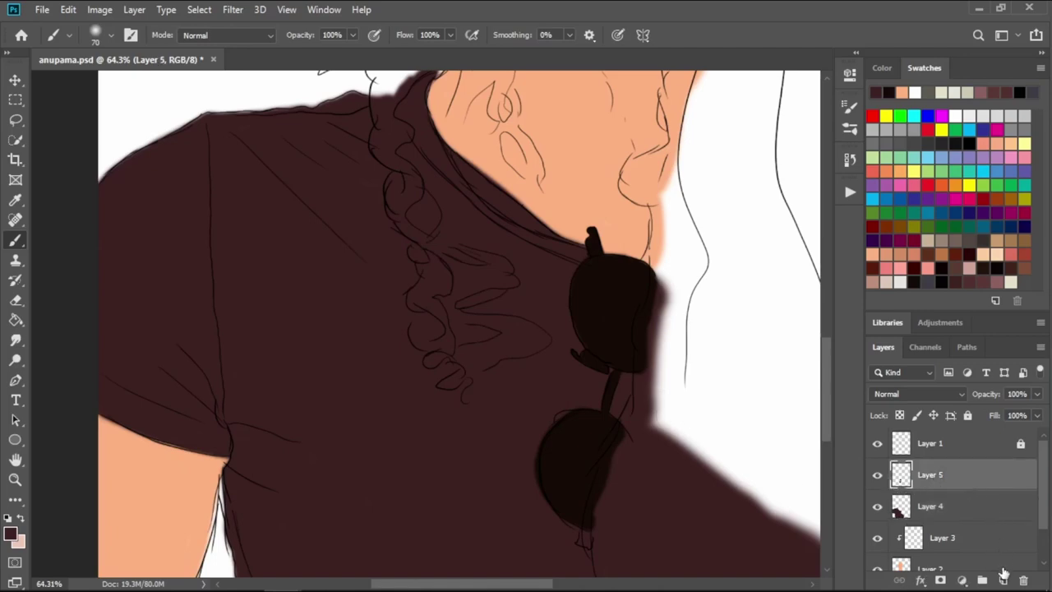
left_click(1003, 581)
scroll(509, 255, "up", 10)
scroll(566, 265, "up", 3)
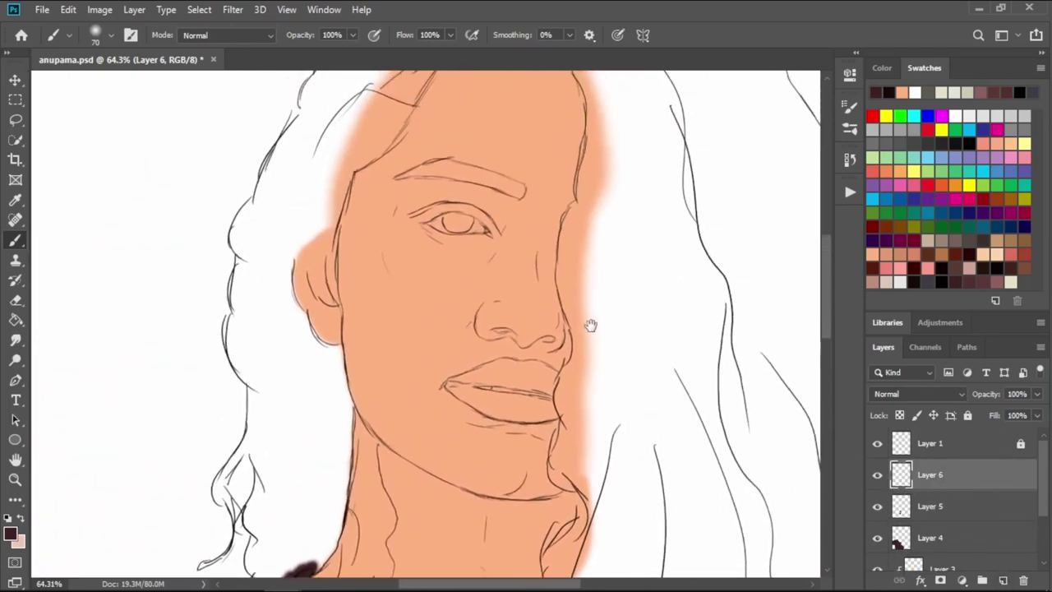
scroll(589, 327, "up", 3)
- Load a soft hair brush from the Paintable Hair preset set
left_click(94, 34)
left_click_drag(465, 216, 458, 306)
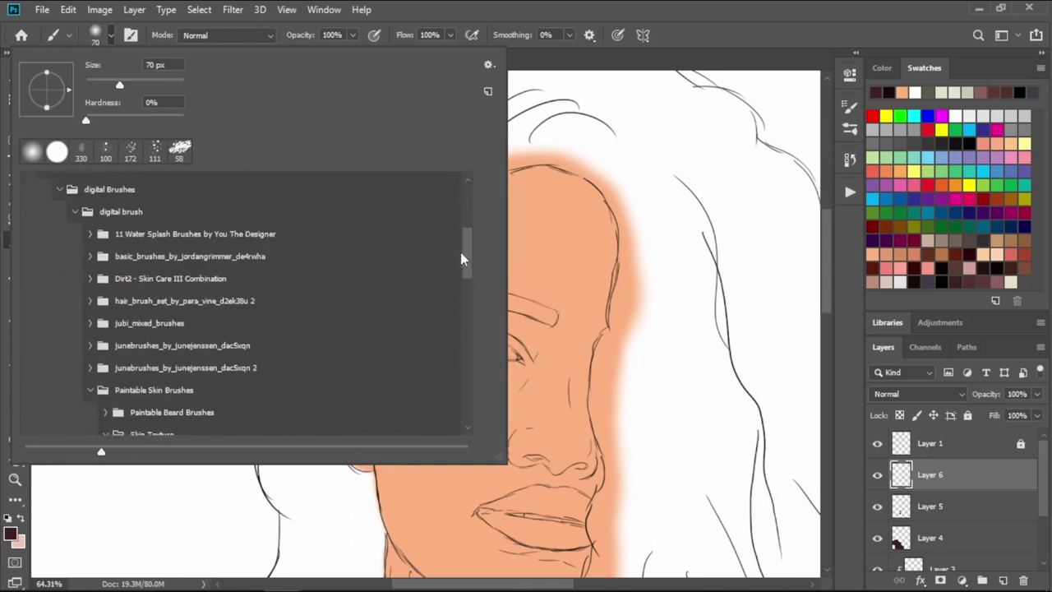
scroll(436, 332, "down", 2)
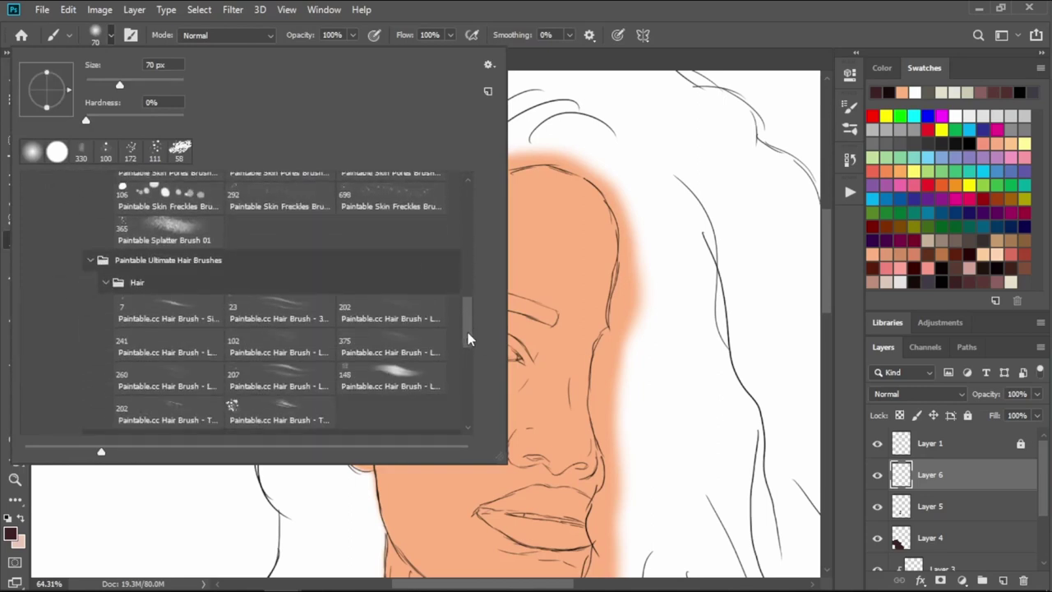
scroll(426, 328, "down", 2)
left_click(395, 313)
left_click(729, 51)
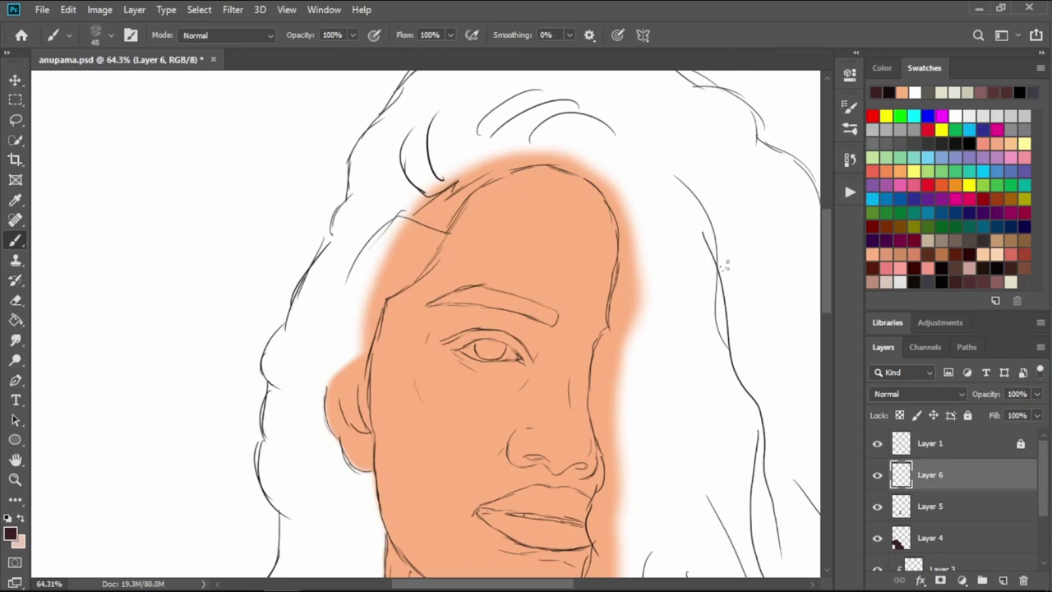
- Pick a dark brown and paint the left edge and upper-left of the hair
left_click(990, 268)
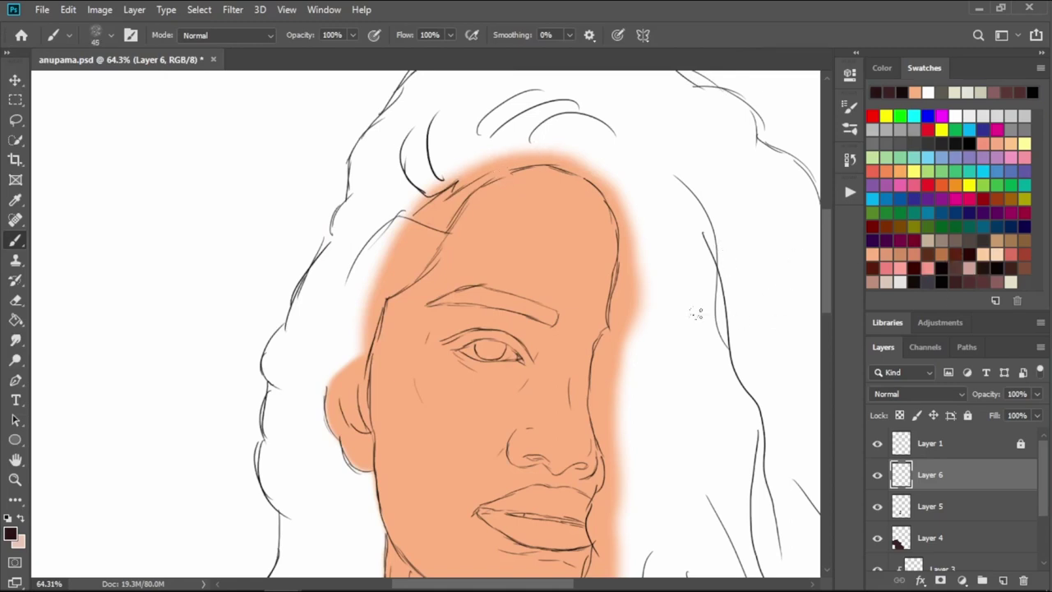
scroll(408, 272, "up", 2)
scroll(346, 292, "up", 2)
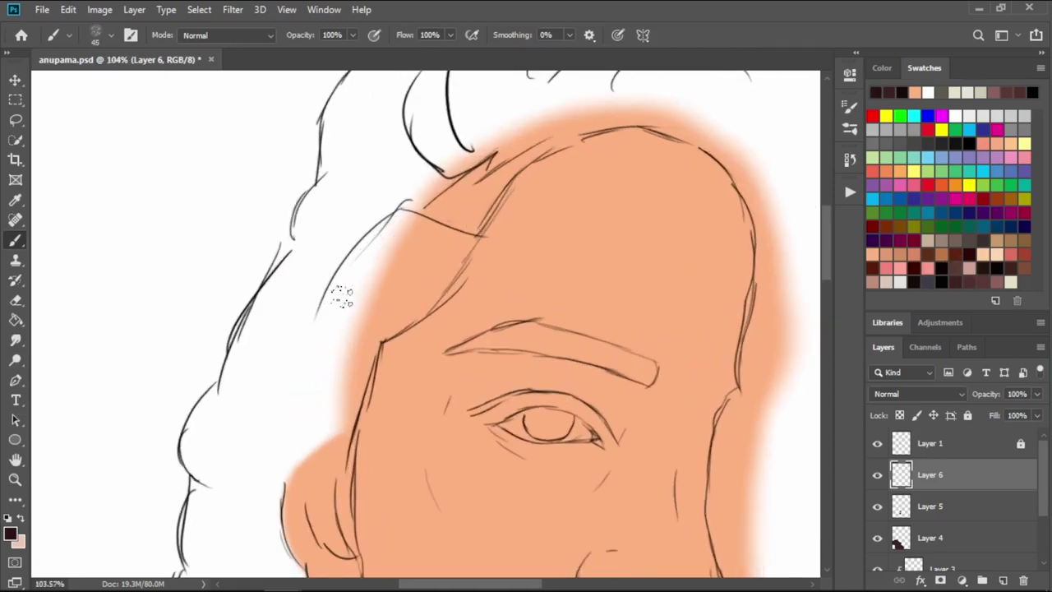
mouse_move(269, 316)
left_mouse_down()
mouse_move(328, 220)
mouse_move(300, 254)
mouse_move(336, 172)
mouse_move(324, 253)
mouse_move(384, 203)
mouse_move(423, 133)
mouse_move(436, 160)
mouse_move(407, 115)
mouse_move(448, 165)
mouse_move(329, 212)
mouse_move(399, 106)
mouse_move(340, 172)
mouse_move(336, 195)
mouse_move(371, 90)
mouse_move(375, 107)
mouse_move(411, 91)
left_mouse_up()
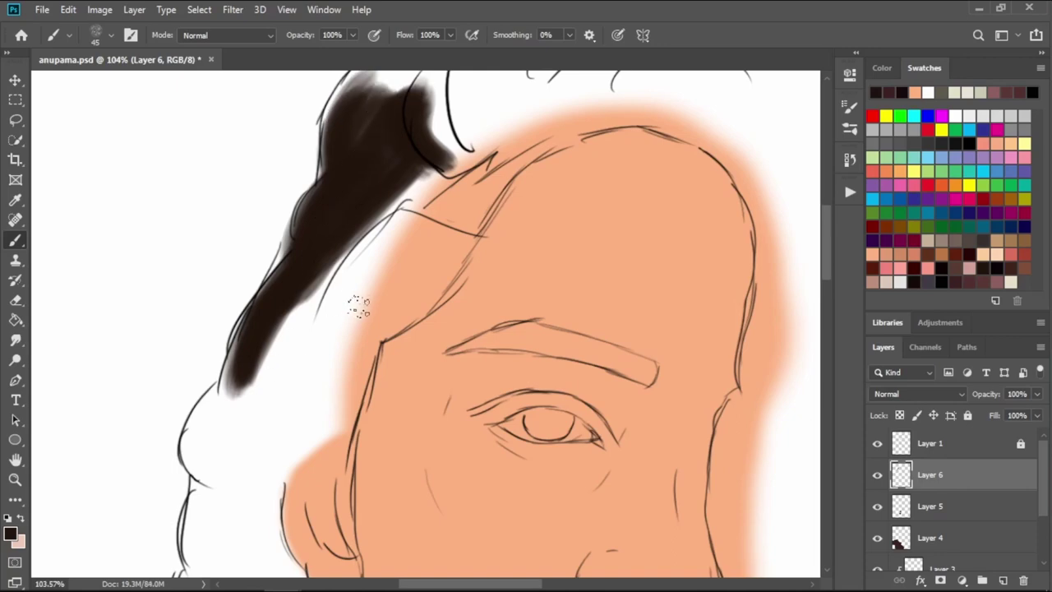
left_click_drag(408, 245, 268, 451)
mouse_move(216, 353)
left_mouse_down()
mouse_move(247, 348)
mouse_move(222, 307)
mouse_move(257, 240)
mouse_move(324, 212)
mouse_move(281, 258)
mouse_move(314, 346)
mouse_move(321, 215)
mouse_move(305, 216)
mouse_move(329, 216)
mouse_move(297, 232)
mouse_move(281, 212)
mouse_move(403, 192)
mouse_move(334, 210)
mouse_move(418, 157)
mouse_move(554, 153)
mouse_move(538, 183)
left_mouse_up()
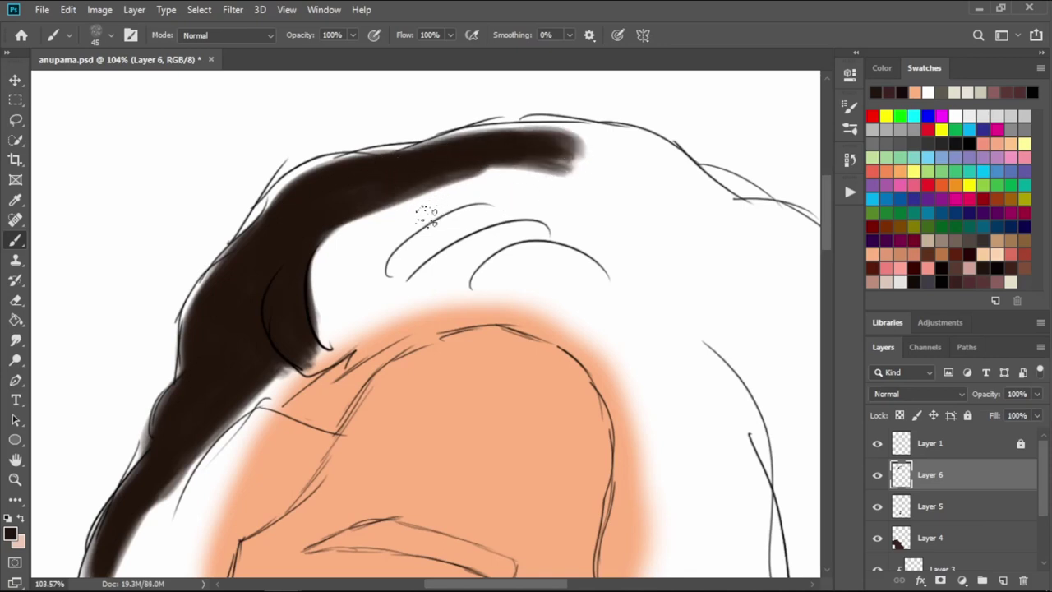
- Paint a thick dark brown band of hair across the top of the head
mouse_move(415, 259)
left_mouse_down()
mouse_move(275, 275)
mouse_move(462, 271)
left_mouse_up()
mouse_move(288, 280)
left_mouse_down()
mouse_move(411, 239)
mouse_move(417, 270)
mouse_move(277, 277)
mouse_move(419, 193)
mouse_move(336, 223)
mouse_move(517, 259)
mouse_move(400, 199)
mouse_move(358, 165)
mouse_move(515, 204)
mouse_move(381, 150)
mouse_move(604, 223)
left_mouse_up()
scroll(605, 224, "down", 3)
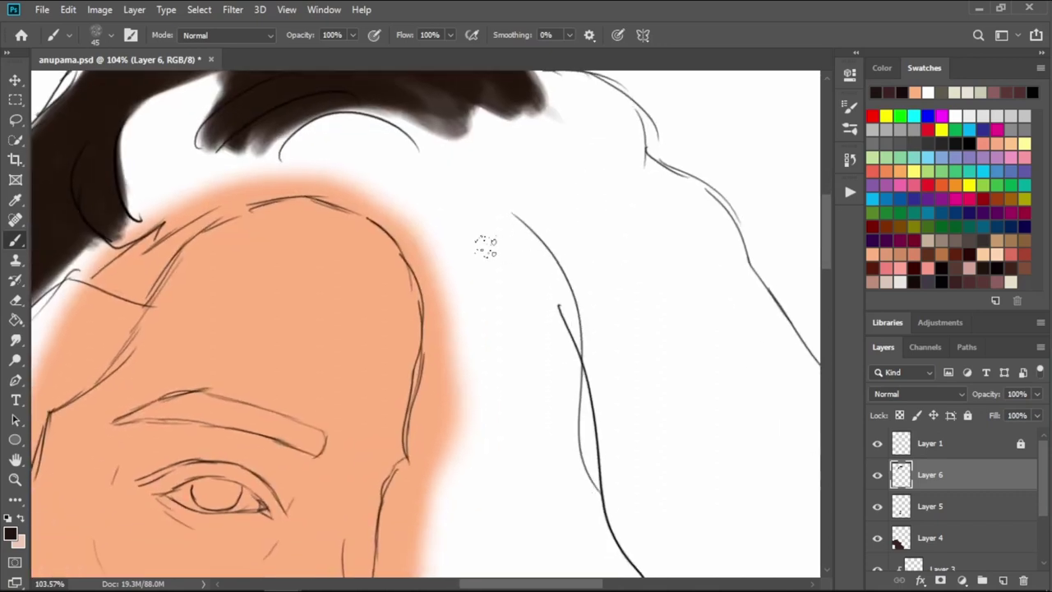
scroll(1046, 493, "down", 2)
- On Layer 2, paint peach skin up the forehead to the hairline
left_click(958, 531)
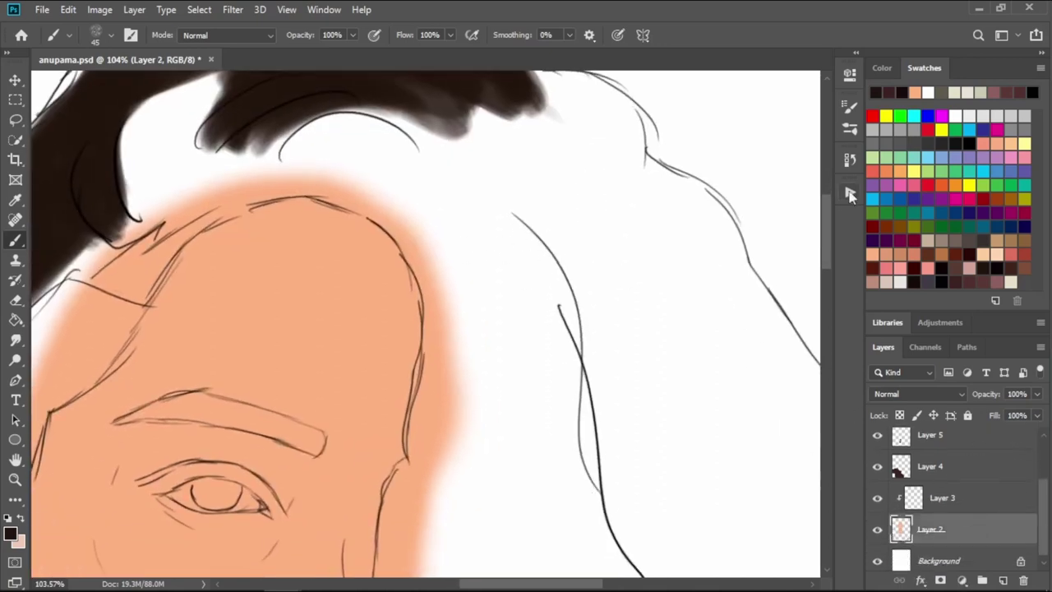
left_click(869, 255)
left_click_drag(188, 253, 417, 278)
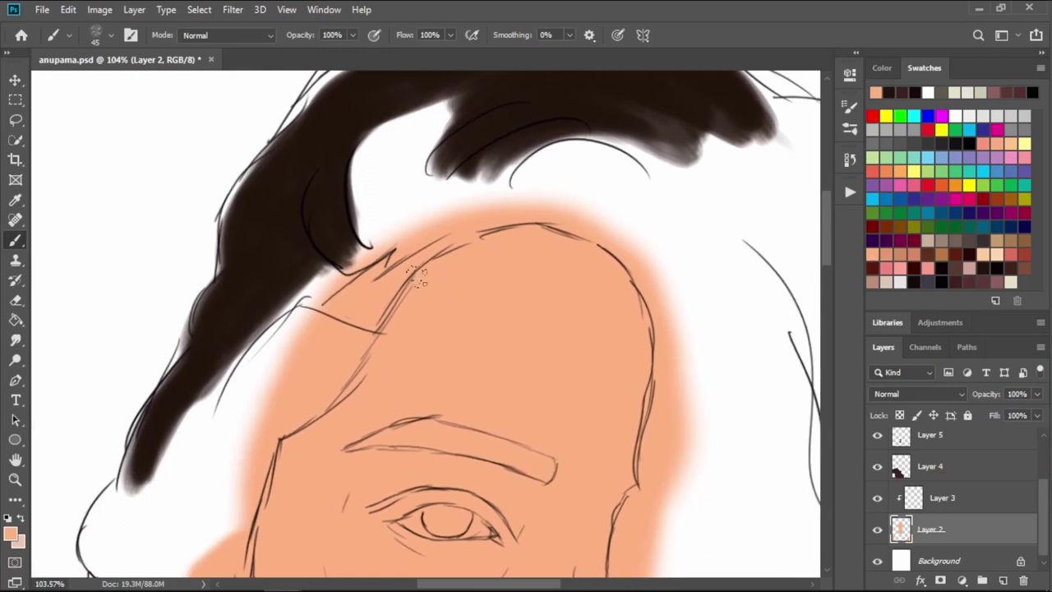
mouse_move(347, 271)
left_mouse_down()
mouse_move(452, 199)
mouse_move(436, 200)
mouse_move(547, 193)
mouse_move(657, 372)
mouse_move(662, 437)
left_mouse_up()
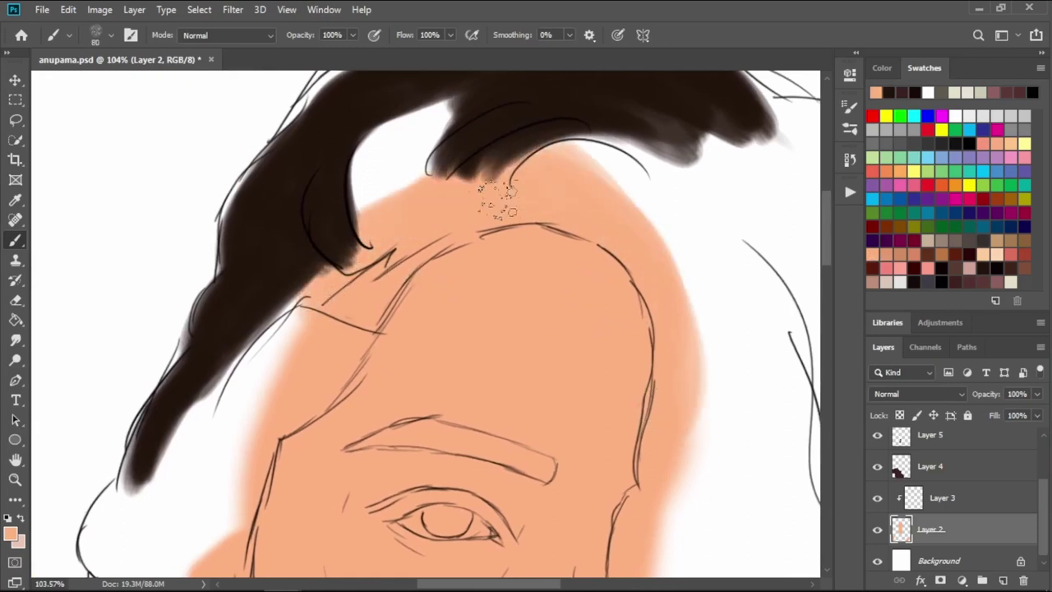
mouse_move(498, 197)
left_mouse_down()
mouse_move(564, 176)
mouse_move(564, 153)
mouse_move(434, 164)
mouse_move(374, 139)
mouse_move(497, 209)
left_mouse_up()
- Go back to Layer 6 with the dark brown hair colour
scroll(1041, 501, "up", 3)
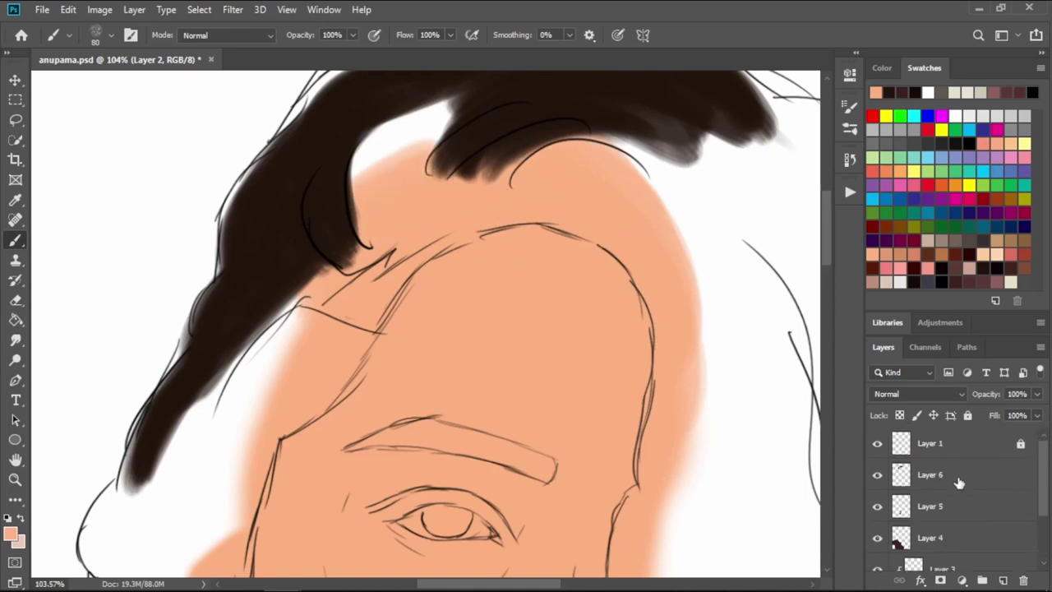
left_click(959, 475)
left_click(889, 92)
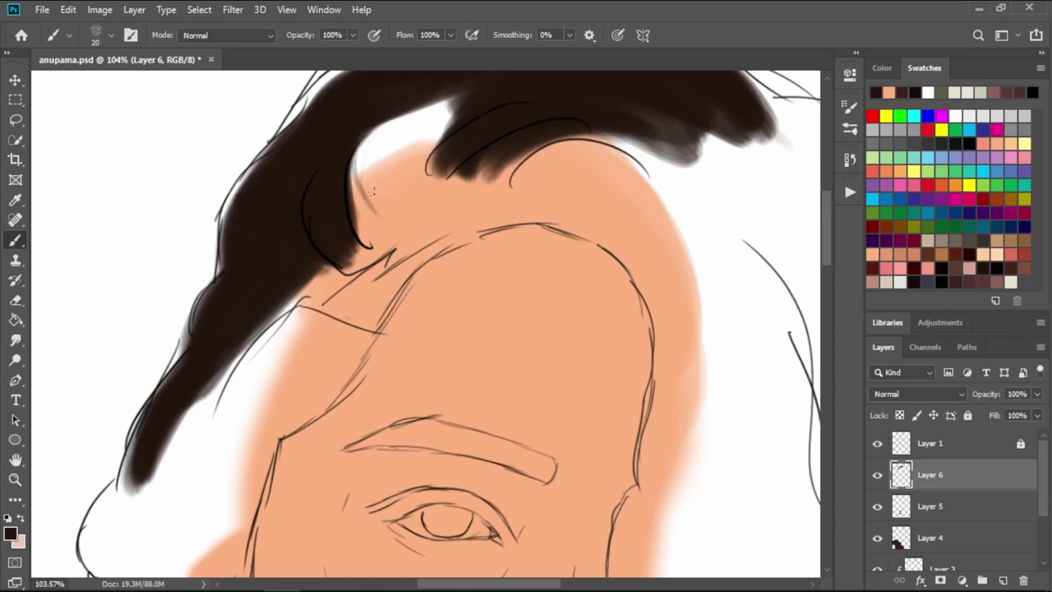
- Paint dark wispy flicks along the hairline, covering the light streaks in the hair
mouse_move(365, 136)
left_mouse_down()
mouse_move(371, 214)
mouse_move(374, 193)
left_mouse_up()
left_click_drag(386, 115, 370, 189)
mouse_move(357, 140)
left_mouse_down()
mouse_move(382, 218)
mouse_move(392, 121)
left_mouse_up()
mouse_move(399, 197)
left_mouse_down()
mouse_move(411, 114)
mouse_move(436, 104)
left_mouse_up()
mouse_move(440, 185)
left_mouse_down()
mouse_move(436, 107)
mouse_move(399, 164)
left_mouse_up()
mouse_move(411, 107)
left_mouse_down()
mouse_move(423, 164)
mouse_move(465, 104)
left_mouse_up()
mouse_move(427, 160)
left_mouse_down()
mouse_move(440, 112)
mouse_move(434, 155)
left_mouse_up()
mouse_move(411, 113)
left_mouse_down()
mouse_move(393, 172)
mouse_move(429, 107)
mouse_move(380, 202)
left_mouse_up()
mouse_move(388, 128)
left_mouse_down()
mouse_move(372, 215)
mouse_move(375, 125)
mouse_move(375, 233)
left_mouse_up()
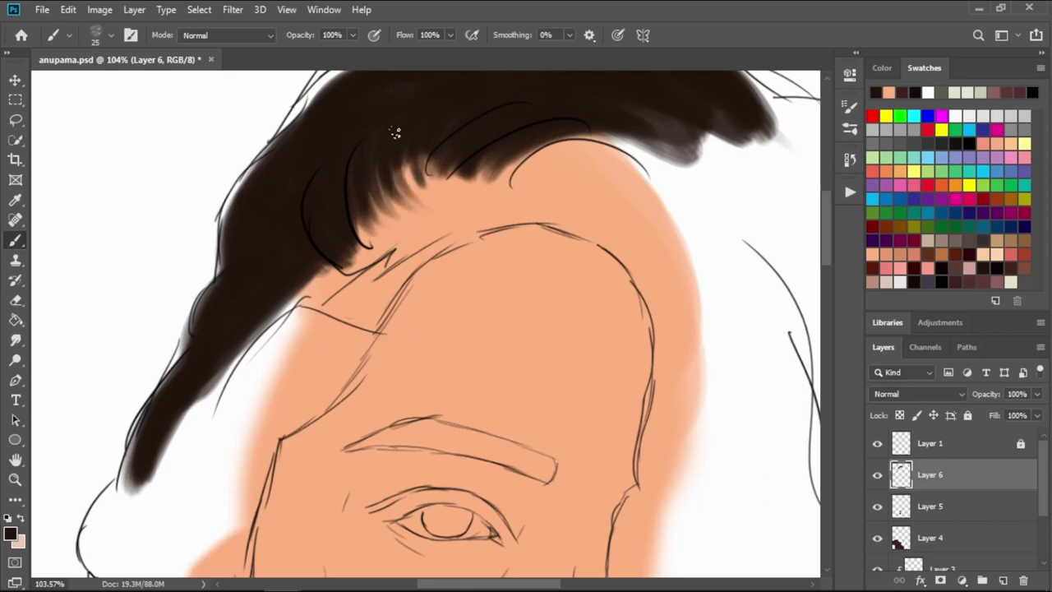
left_click_drag(403, 158, 448, 176)
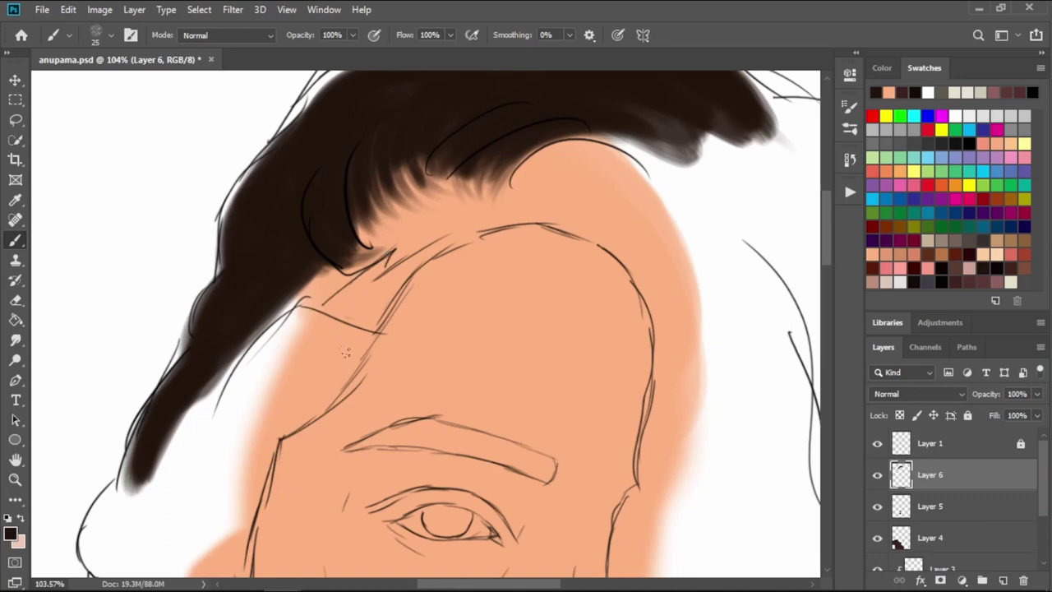
- Paint a thick dark strand of hair falling over the left temple toward the brow
mouse_move(357, 345)
left_mouse_down()
mouse_move(309, 411)
mouse_move(268, 439)
left_mouse_up()
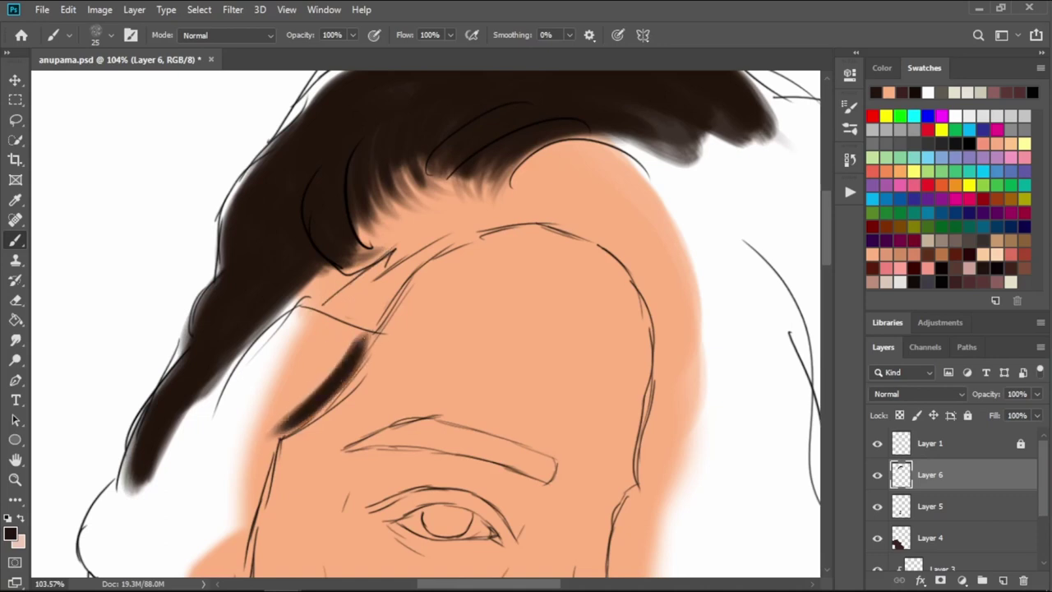
mouse_move(354, 335)
left_mouse_down()
mouse_move(250, 443)
mouse_move(216, 450)
left_mouse_up()
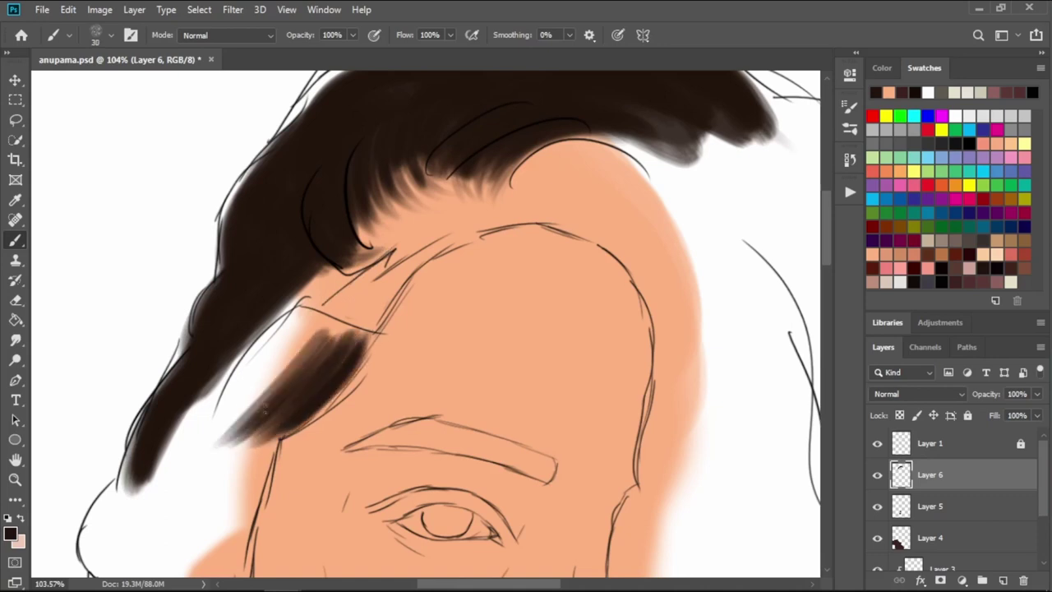
left_click_drag(325, 325, 204, 445)
left_click_drag(272, 359, 241, 371)
mouse_move(305, 329)
left_mouse_down()
mouse_move(216, 404)
mouse_move(245, 375)
left_mouse_up()
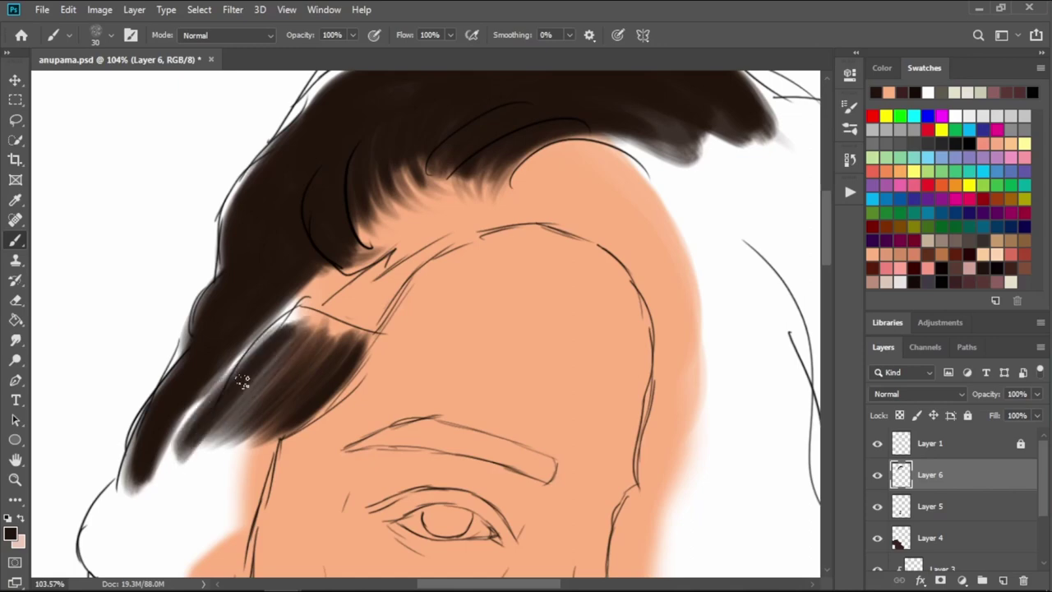
mouse_move(313, 304)
left_mouse_down()
mouse_move(197, 427)
mouse_move(206, 411)
mouse_move(188, 460)
left_mouse_up()
left_click_drag(302, 345, 180, 483)
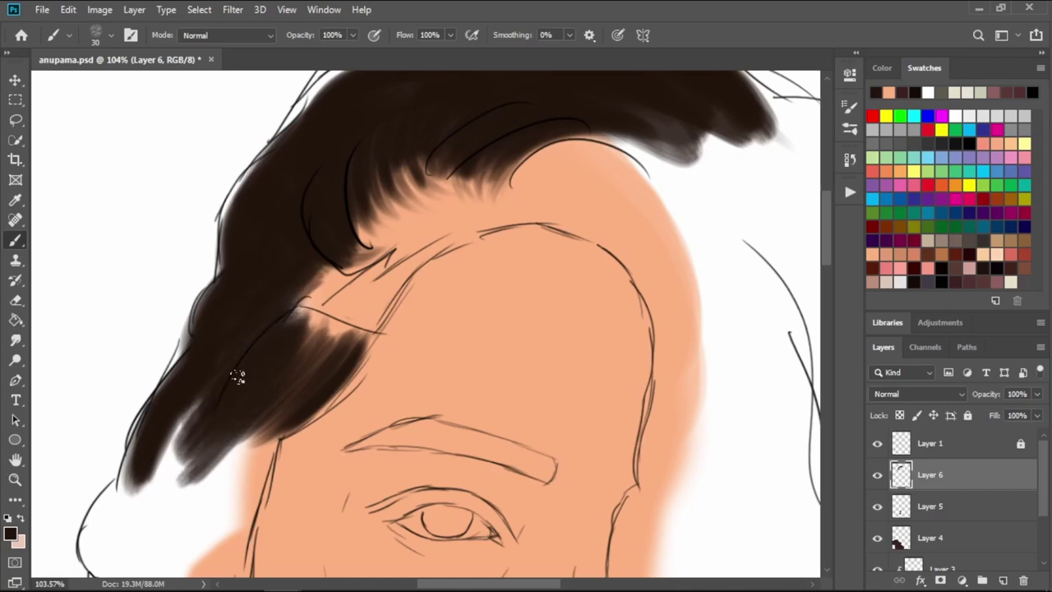
left_click_drag(289, 311, 164, 454)
left_click_drag(238, 383, 181, 481)
left_click_drag(226, 456, 325, 337)
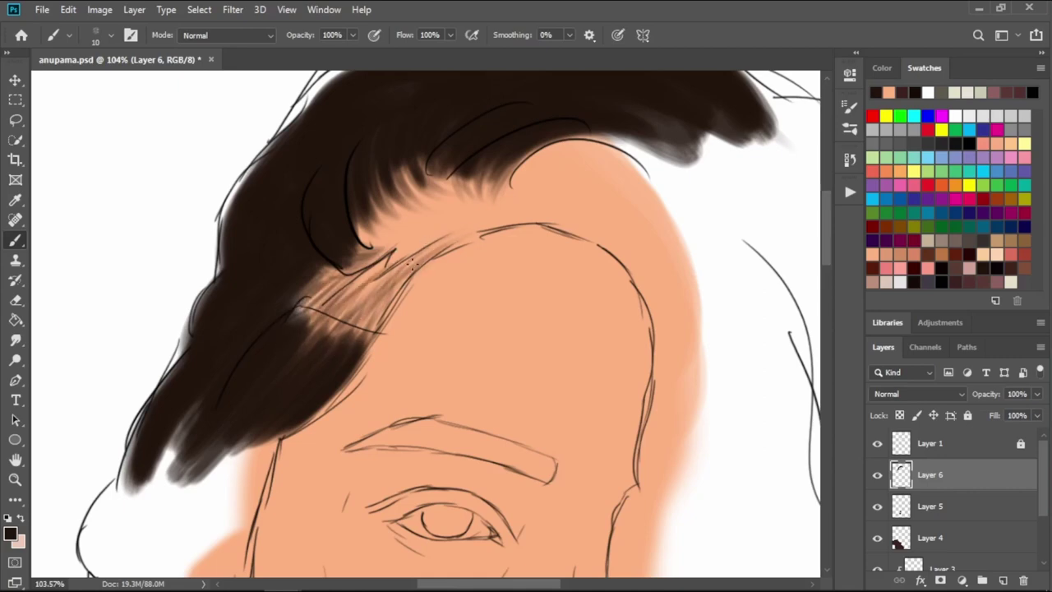
- Paint dark brown hair along the hairline and down the right side of the face
key("bracketright")
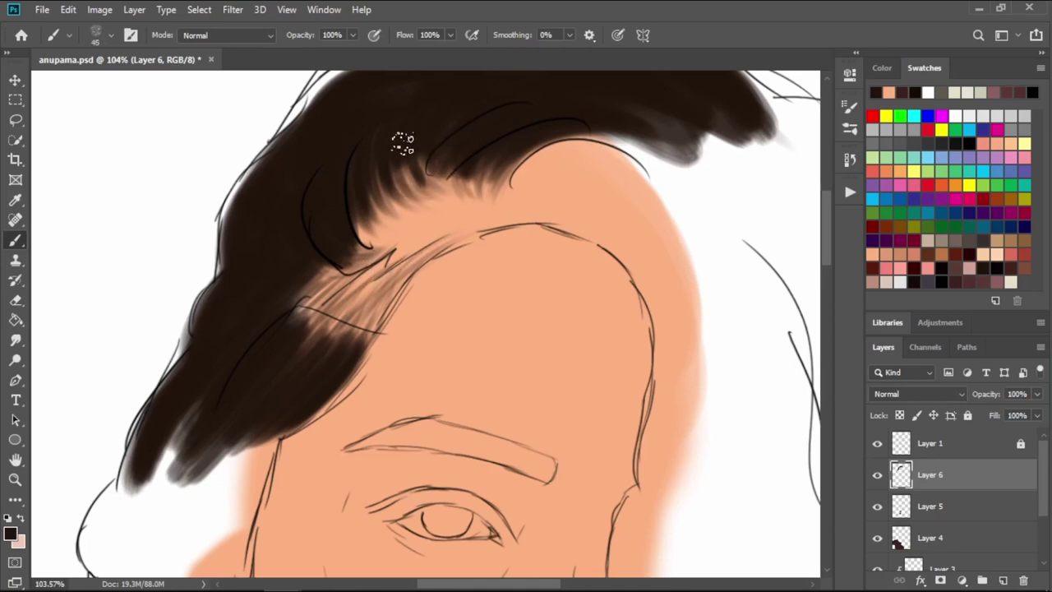
mouse_move(539, 182)
left_mouse_down()
mouse_move(665, 176)
mouse_move(575, 176)
mouse_move(662, 144)
mouse_move(728, 218)
mouse_move(712, 129)
mouse_move(623, 200)
mouse_move(534, 177)
mouse_move(609, 164)
left_mouse_up()
key("bracketleft")
key("bracketright")
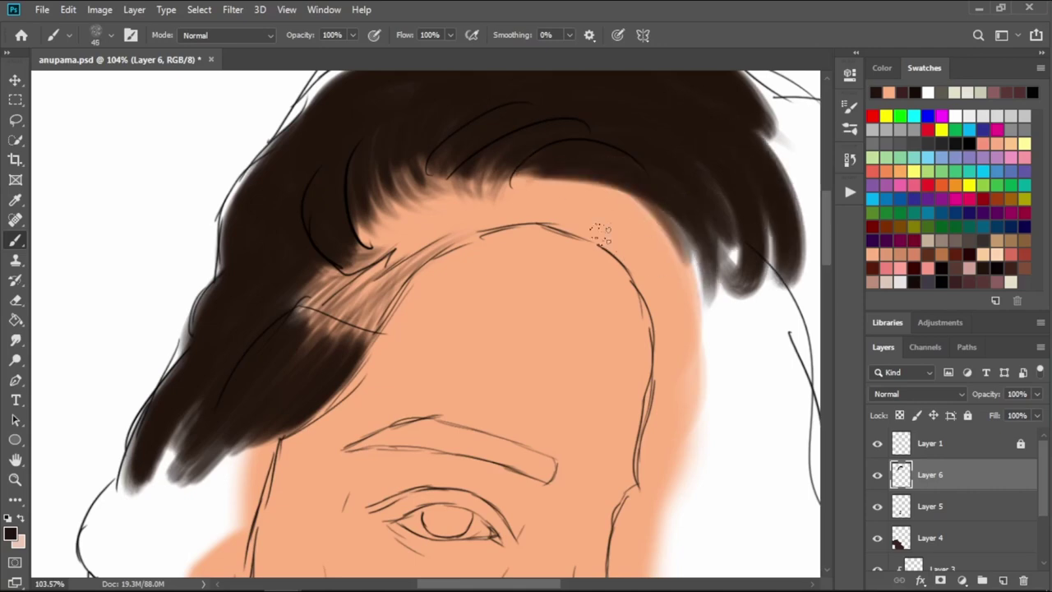
mouse_move(600, 227)
left_mouse_down()
mouse_move(575, 177)
mouse_move(658, 230)
mouse_move(707, 329)
mouse_move(639, 188)
mouse_move(693, 297)
left_mouse_up()
mouse_move(547, 228)
left_mouse_down()
mouse_move(633, 239)
mouse_move(666, 310)
mouse_move(661, 351)
left_mouse_up()
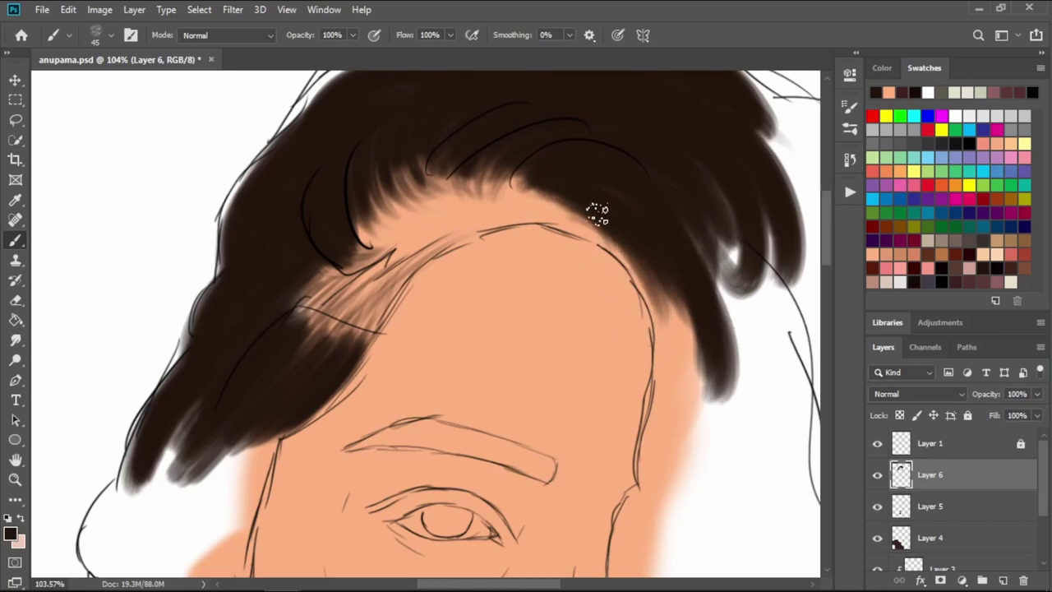
mouse_move(598, 213)
left_mouse_down()
mouse_move(643, 263)
mouse_move(639, 241)
mouse_move(649, 401)
mouse_move(696, 559)
left_mouse_up()
- Extend the right-side hair downward and outward, filling its white gaps
key("bracketright")
mouse_move(668, 262)
left_mouse_down()
mouse_move(685, 282)
mouse_move(667, 243)
mouse_move(674, 517)
mouse_move(663, 335)
left_mouse_up()
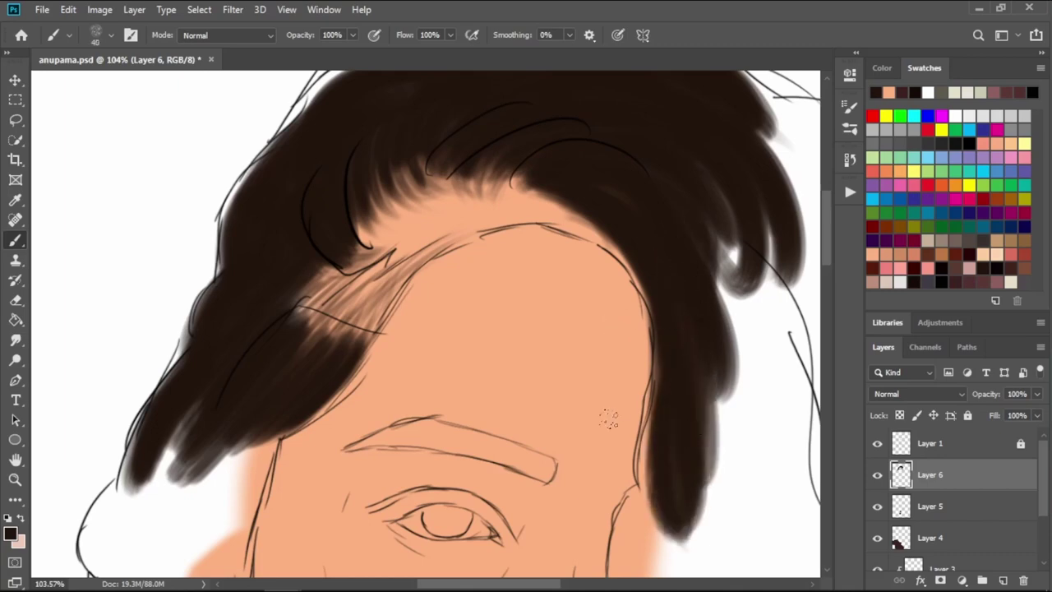
scroll(631, 448, "down", 1)
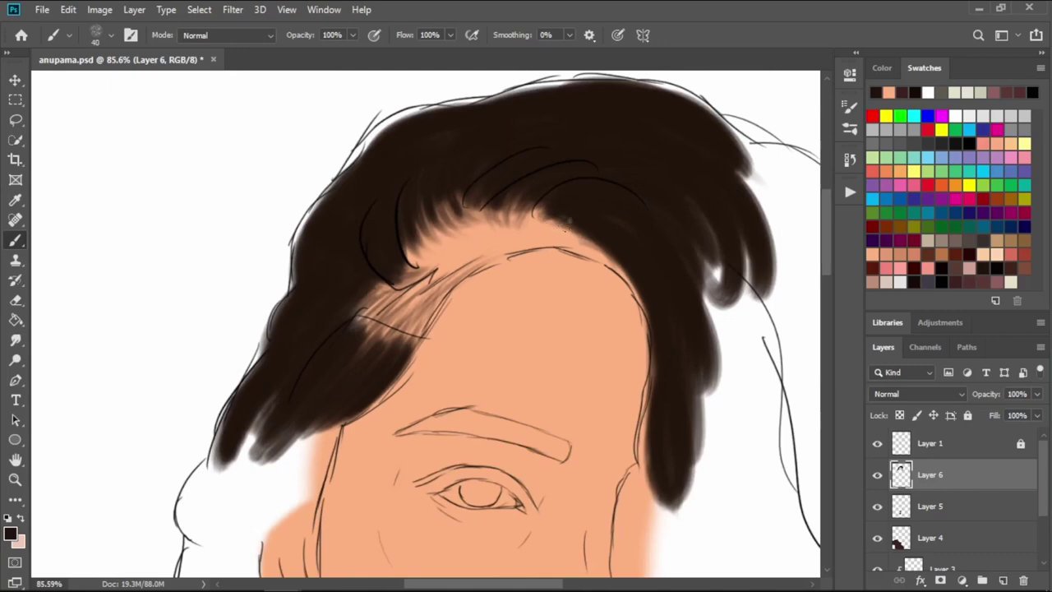
left_click_drag(714, 247, 728, 386)
left_click_drag(720, 218, 740, 403)
mouse_move(704, 280)
left_mouse_down()
mouse_move(735, 218)
mouse_move(764, 411)
mouse_move(671, 329)
left_mouse_up()
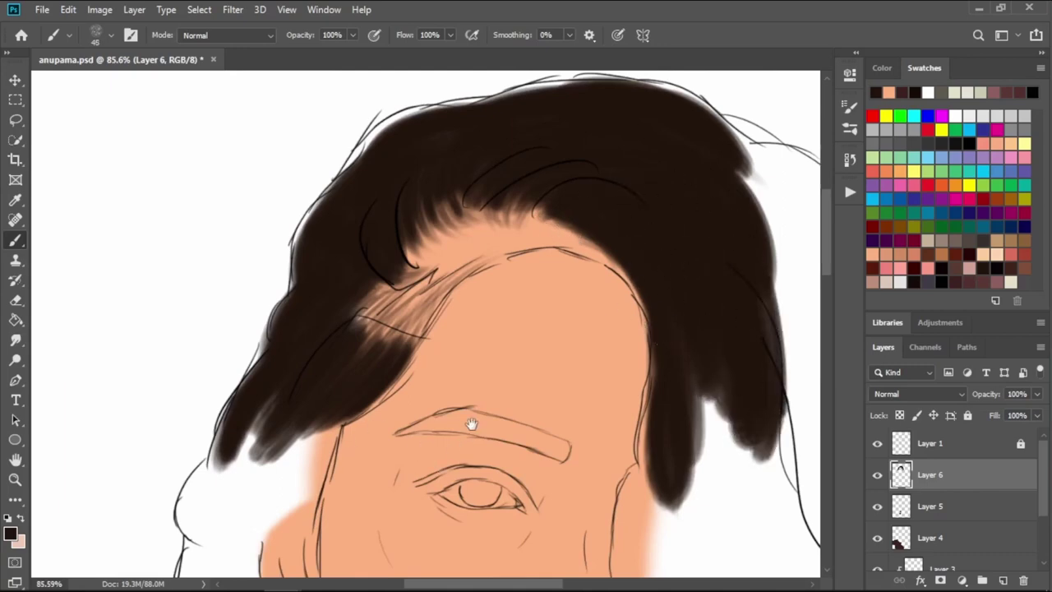
- Darken and widen the left hair strand, lengthening it over the white patch
left_click_drag(472, 424, 559, 282)
scroll(312, 254, "up", 1)
mouse_move(403, 263)
left_mouse_down()
mouse_move(362, 374)
mouse_move(366, 357)
left_mouse_up()
mouse_move(417, 246)
left_mouse_down()
mouse_move(382, 366)
mouse_move(382, 329)
mouse_move(322, 380)
left_mouse_up()
key("]")
left_click_drag(365, 349, 320, 386)
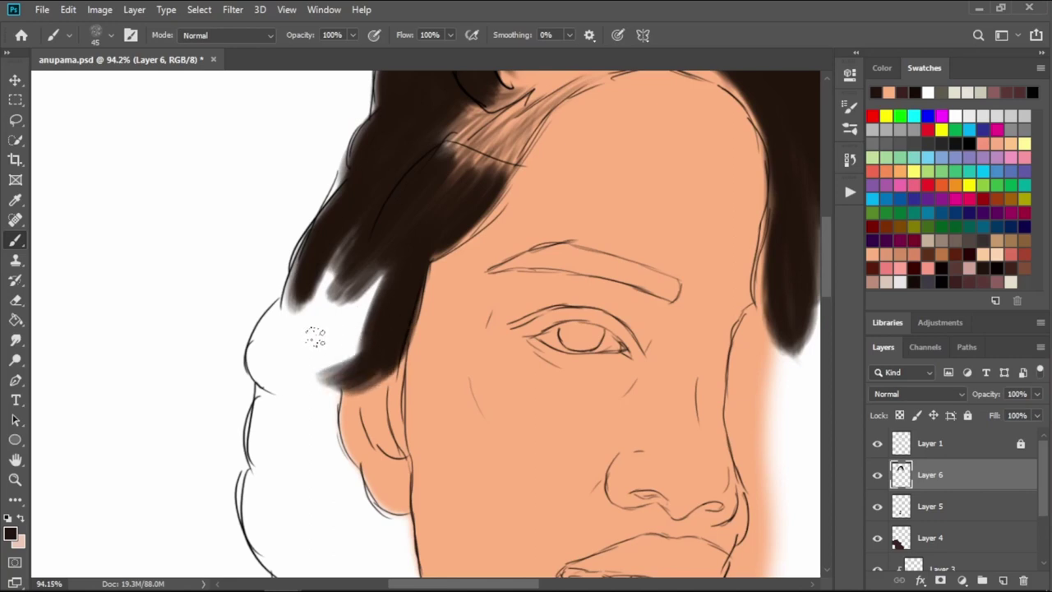
mouse_move(351, 307)
left_mouse_down()
mouse_move(364, 298)
mouse_move(399, 334)
mouse_move(301, 352)
mouse_move(322, 481)
left_mouse_up()
mouse_move(329, 371)
left_mouse_down()
mouse_move(333, 493)
mouse_move(350, 485)
left_mouse_up()
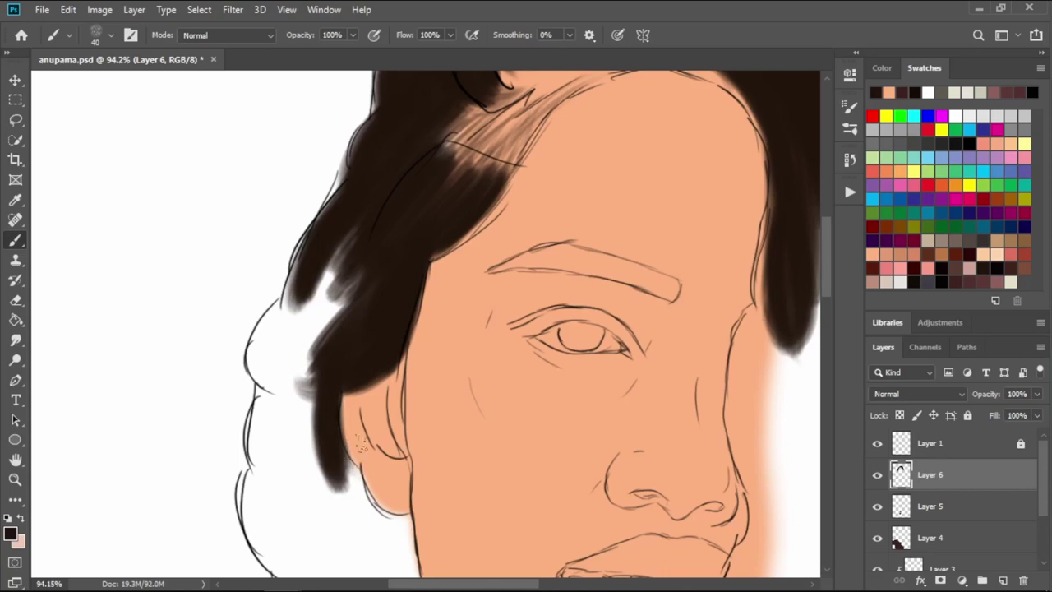
left_click_drag(362, 230, 304, 383)
- Fill the white patch left of the hair and extend the hair's lower-left edge
left_click_drag(365, 203, 309, 370)
left_click_drag(345, 263, 255, 394)
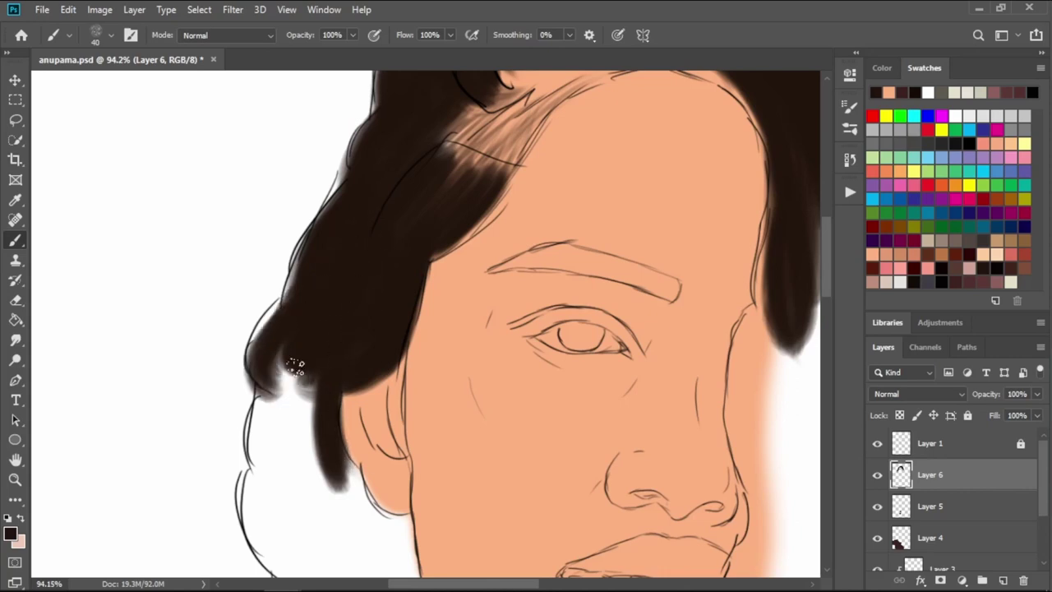
mouse_move(294, 364)
left_mouse_down()
mouse_move(284, 386)
mouse_move(305, 444)
left_mouse_up()
left_click_drag(300, 403, 337, 530)
left_click_drag(272, 374, 263, 514)
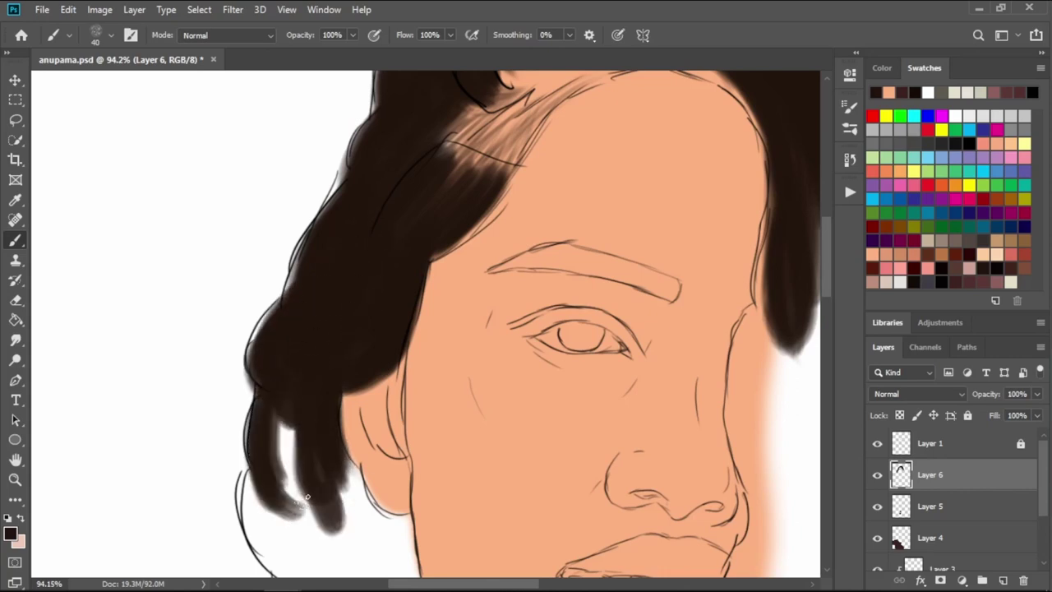
left_click_drag(292, 411, 300, 517)
left_click_drag(286, 372, 325, 526)
left_click_drag(325, 465, 347, 487)
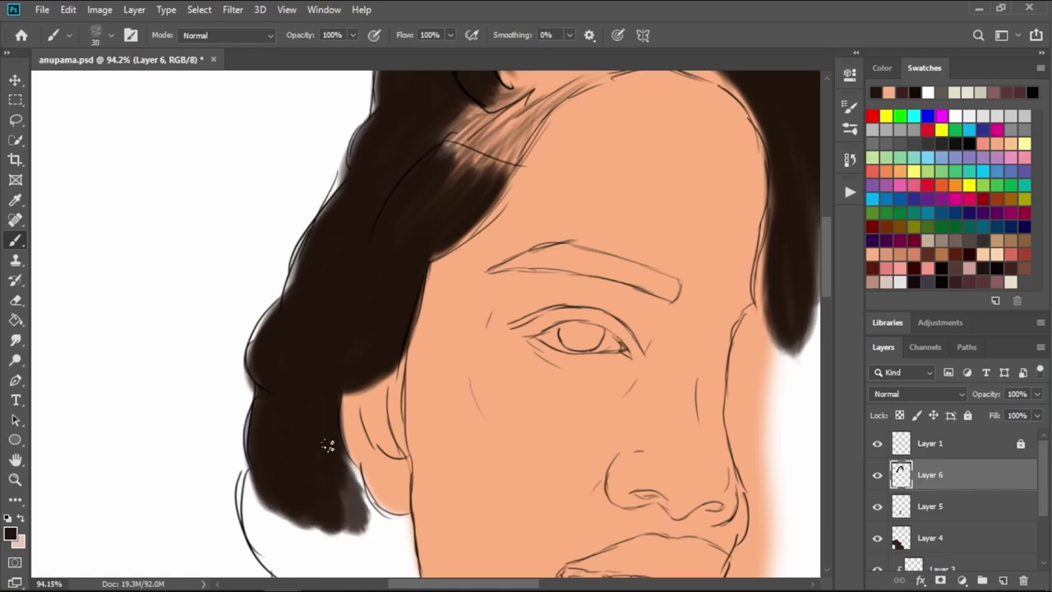
left_click_drag(327, 445, 350, 483)
scroll(348, 486, "up", 2)
scroll(348, 486, "up", 2)
mouse_move(337, 420)
left_mouse_down()
mouse_move(352, 477)
mouse_move(323, 427)
mouse_move(314, 323)
left_mouse_up()
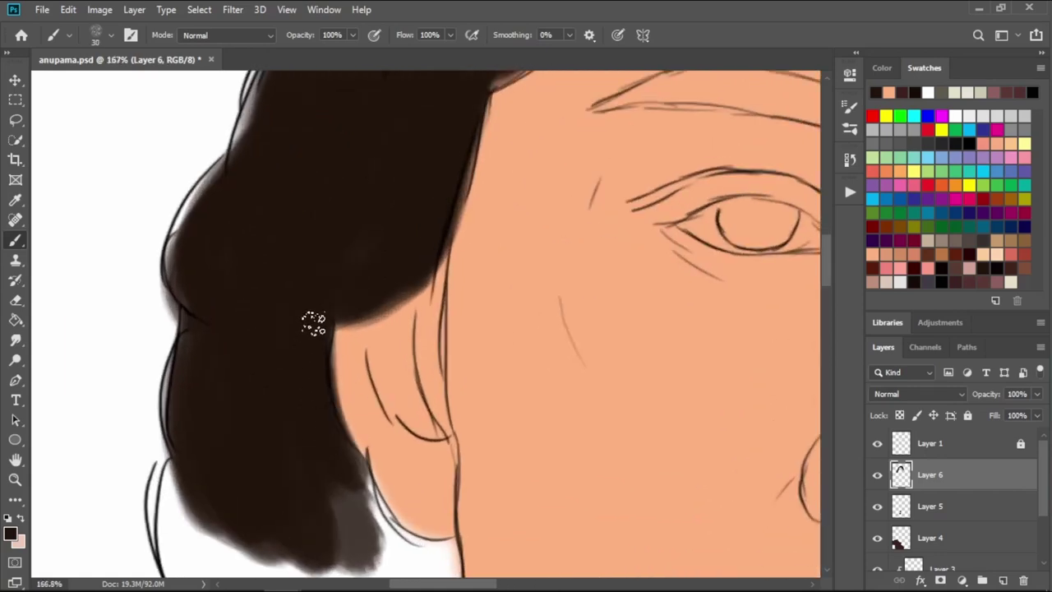
- Carry the hair fill past the ear and down along the jaw and neck
key("bracketleft")
mouse_move(353, 468)
left_mouse_down()
mouse_move(403, 546)
mouse_move(352, 482)
mouse_move(381, 521)
mouse_move(427, 559)
left_mouse_up()
mouse_move(337, 443)
left_mouse_down()
mouse_move(376, 505)
mouse_move(434, 545)
mouse_move(361, 471)
left_mouse_up()
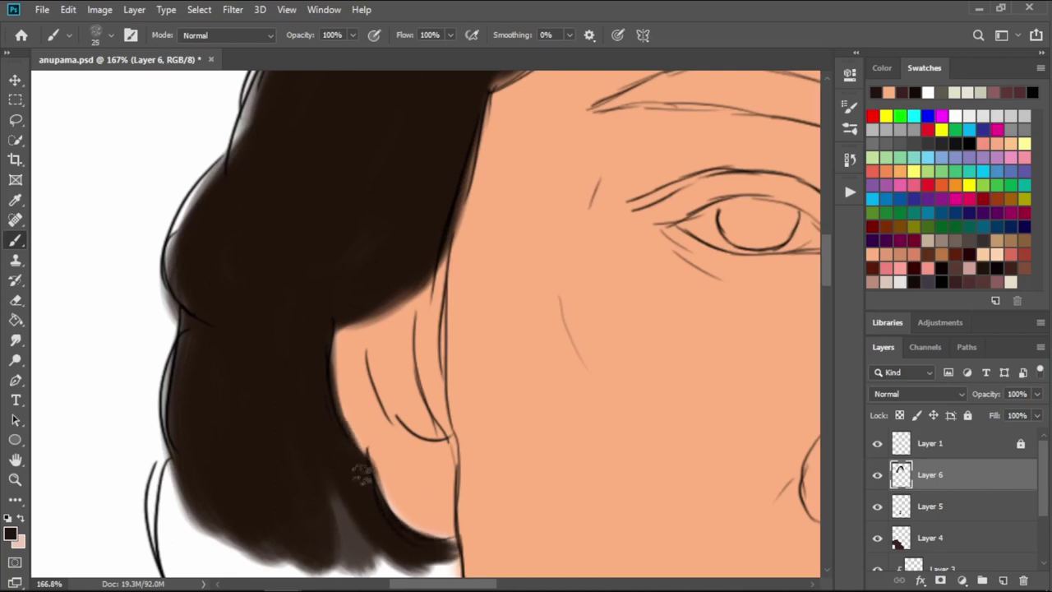
scroll(440, 552, "down", 2)
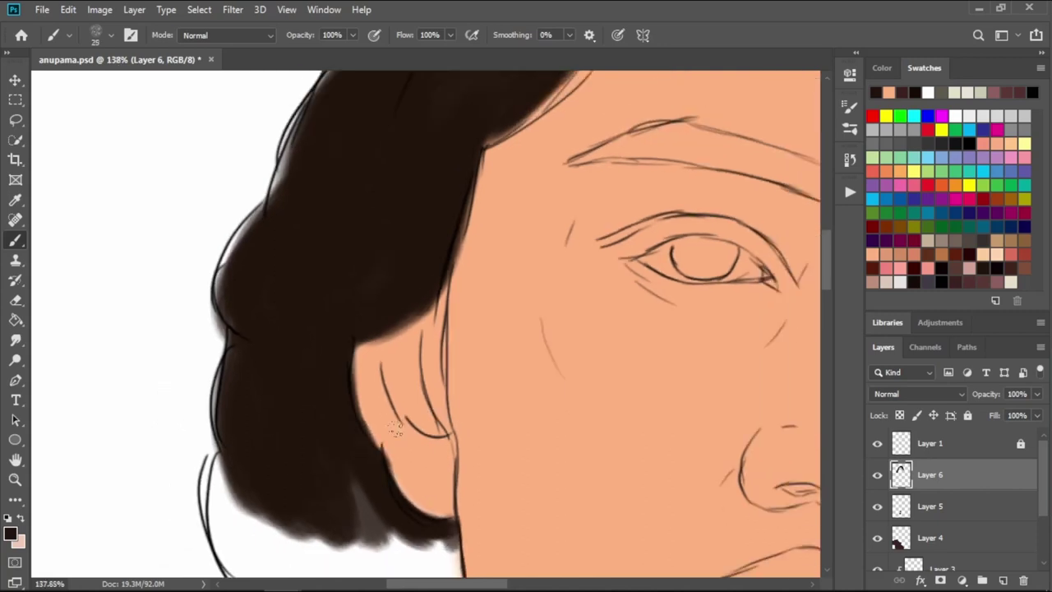
scroll(432, 359, "down", 3)
scroll(433, 359, "down", 1)
mouse_move(438, 284)
left_mouse_down()
mouse_move(448, 374)
mouse_move(437, 296)
left_mouse_up()
mouse_move(441, 337)
left_mouse_down()
mouse_move(457, 403)
mouse_move(442, 359)
left_mouse_up()
left_click_drag(454, 399, 451, 469)
mouse_move(452, 425)
left_mouse_down()
mouse_move(456, 400)
mouse_move(453, 451)
left_mouse_up()
key("bracketright")
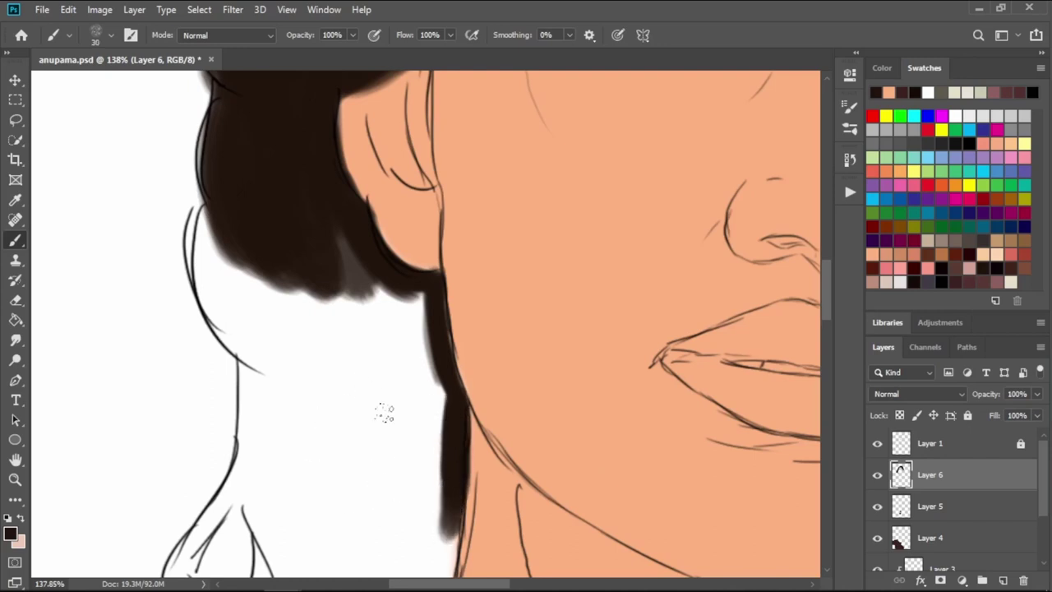
- Widen the hair into finger-like strands and fill the gap between hair top and neck
scroll(384, 413, "down", 5)
mouse_move(439, 241)
left_mouse_down()
mouse_move(447, 308)
mouse_move(450, 300)
mouse_move(448, 264)
mouse_move(436, 378)
mouse_move(411, 431)
mouse_move(430, 360)
mouse_move(400, 429)
mouse_move(414, 413)
left_mouse_up()
mouse_move(392, 367)
left_mouse_down()
mouse_move(411, 418)
mouse_move(430, 299)
mouse_move(413, 347)
mouse_move(442, 241)
mouse_move(436, 115)
mouse_move(434, 200)
mouse_move(520, 356)
left_mouse_up()
left_click_drag(510, 165, 533, 222)
left_click_drag(506, 180, 464, 114)
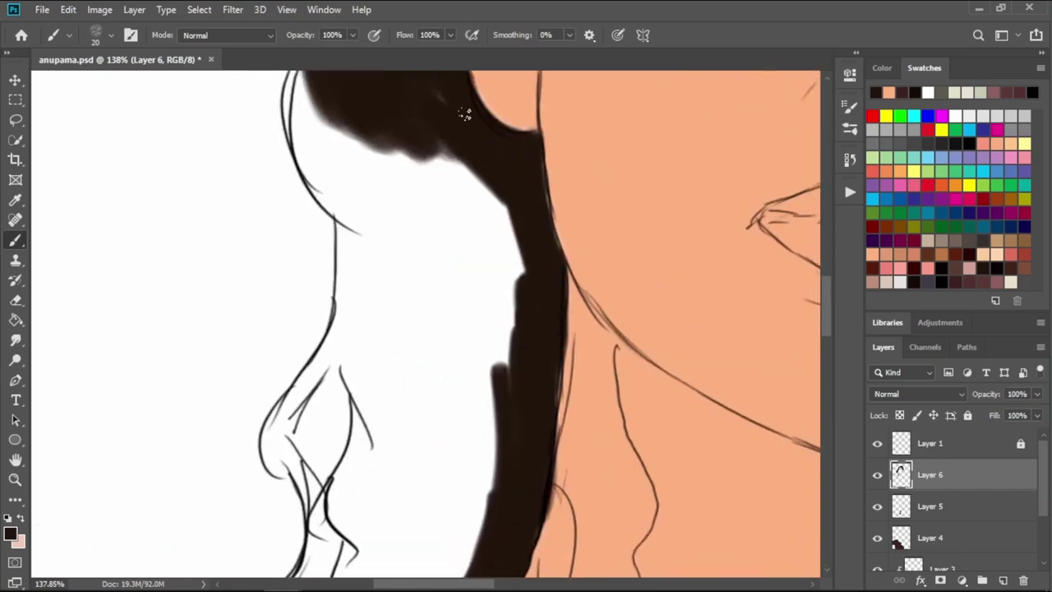
left_click_drag(369, 255, 540, 395)
- Thicken the hair outline and lower tip, filling the white gap down to the shoulder
key("bracketleft")
left_click_drag(481, 235, 543, 349)
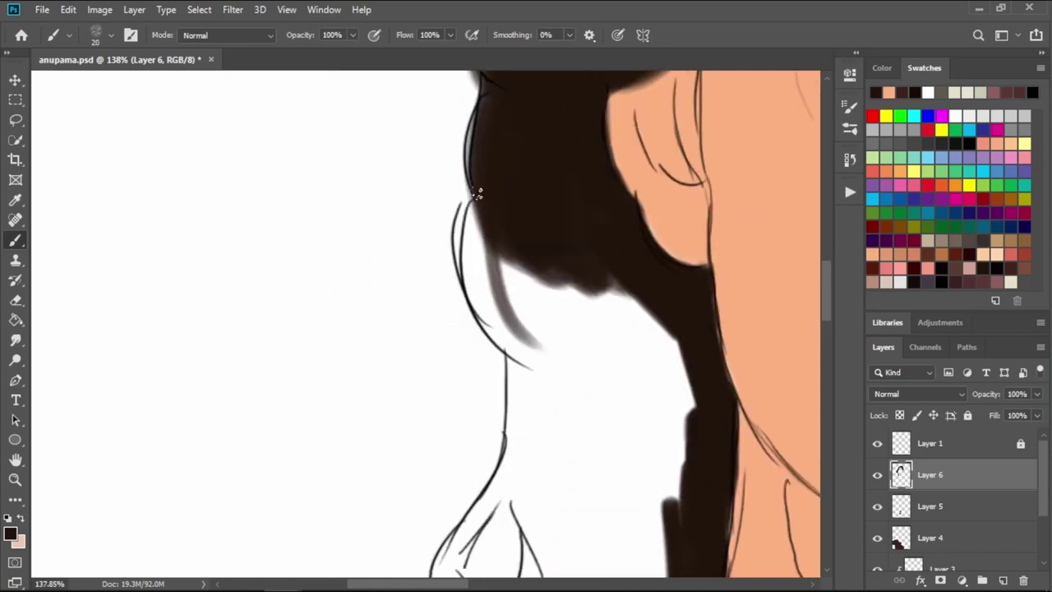
left_click_drag(481, 195, 556, 352)
left_click_drag(493, 246, 527, 285)
left_click_drag(457, 193, 543, 361)
key("bracketright")
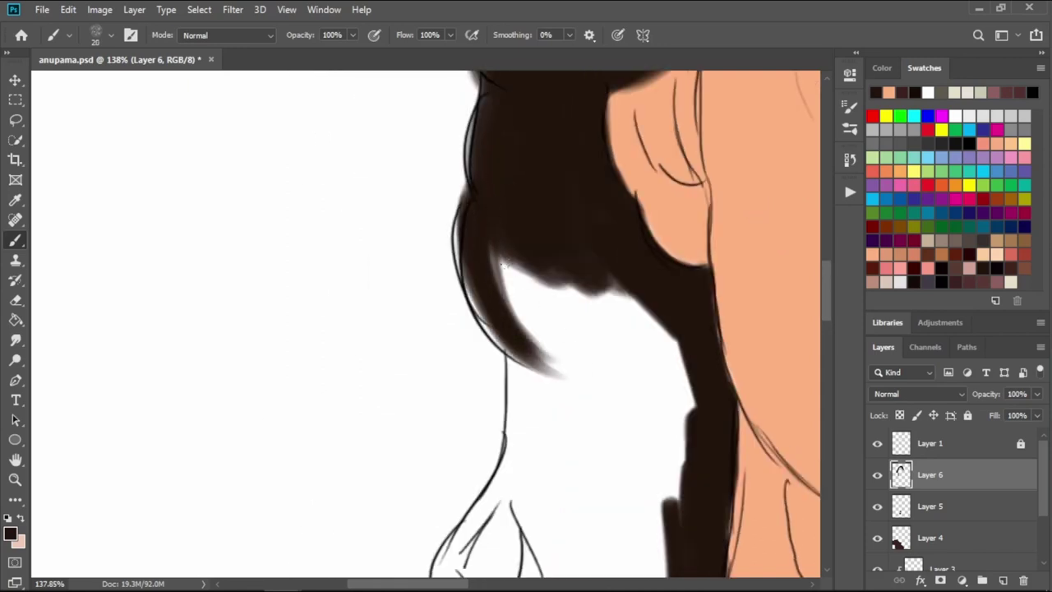
left_click_drag(459, 197, 563, 372)
mouse_move(514, 257)
left_mouse_down()
mouse_move(500, 231)
mouse_move(634, 310)
mouse_move(686, 411)
mouse_move(629, 493)
left_mouse_up()
key("bracketright")
key("bracketright")
key("bracketright")
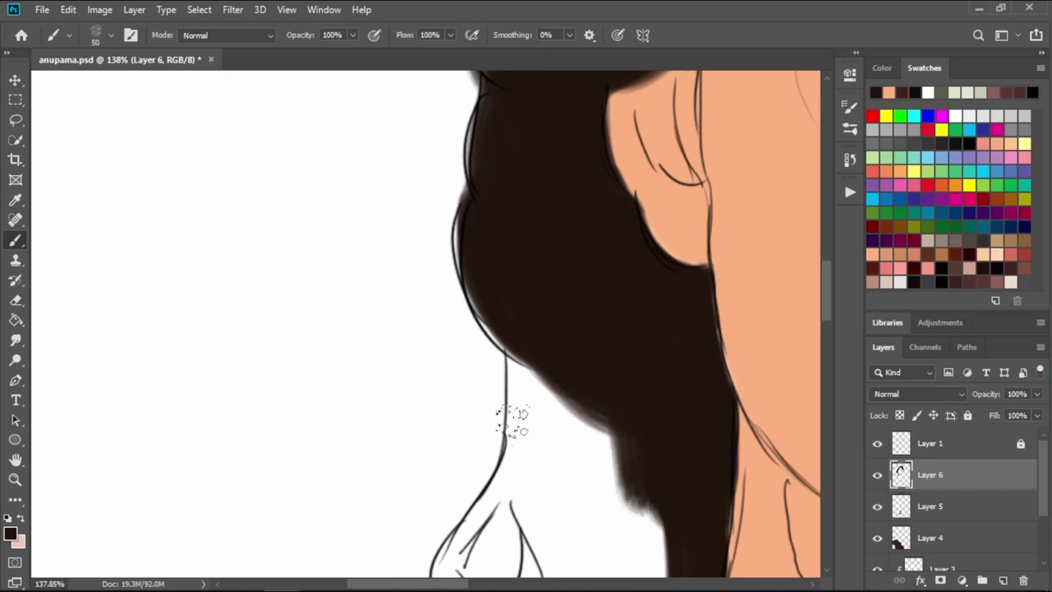
mouse_move(512, 421)
left_mouse_down()
mouse_move(570, 235)
mouse_move(557, 160)
mouse_move(646, 265)
mouse_move(679, 435)
mouse_move(666, 479)
left_mouse_up()
key("bracketleft")
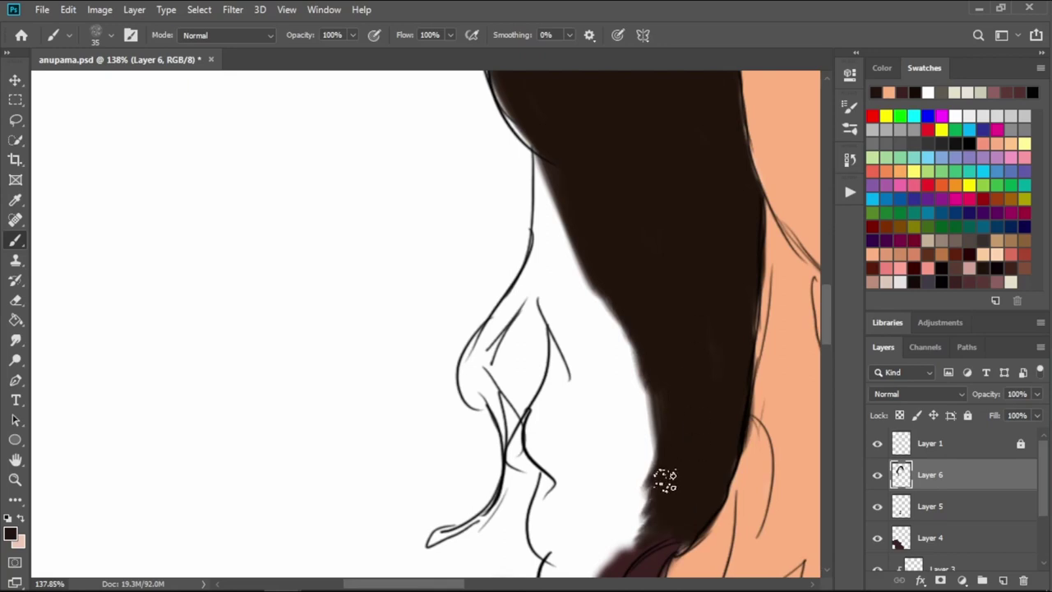
- With a smaller brush, fill the strand between the collar and the hair edge
left_click_drag(594, 454, 601, 199)
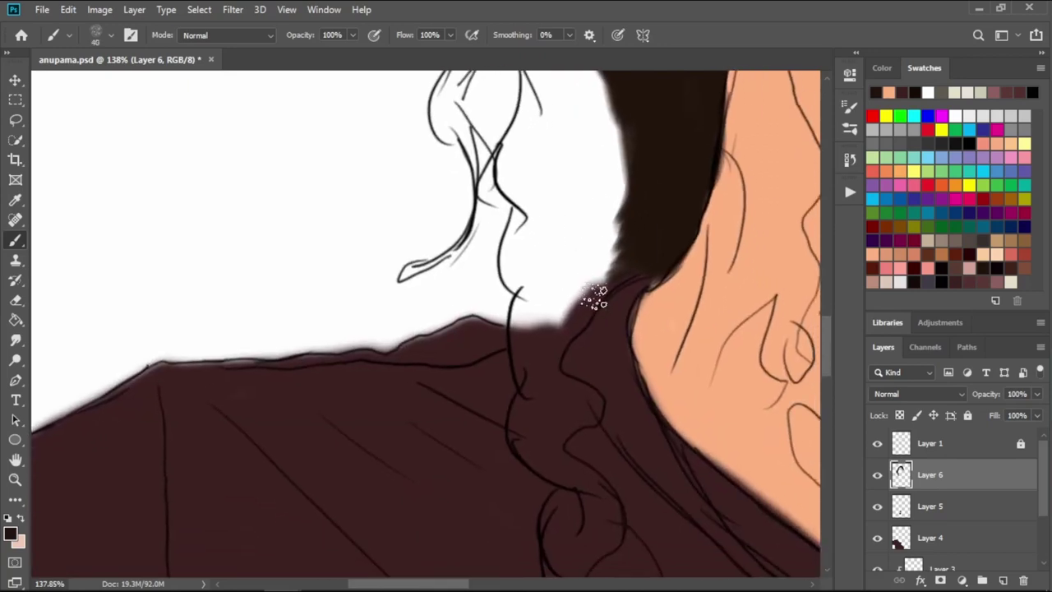
key("bracketleft")
mouse_move(548, 325)
left_mouse_down()
mouse_move(575, 305)
mouse_move(595, 267)
mouse_move(536, 383)
left_mouse_up()
key("bracketleft")
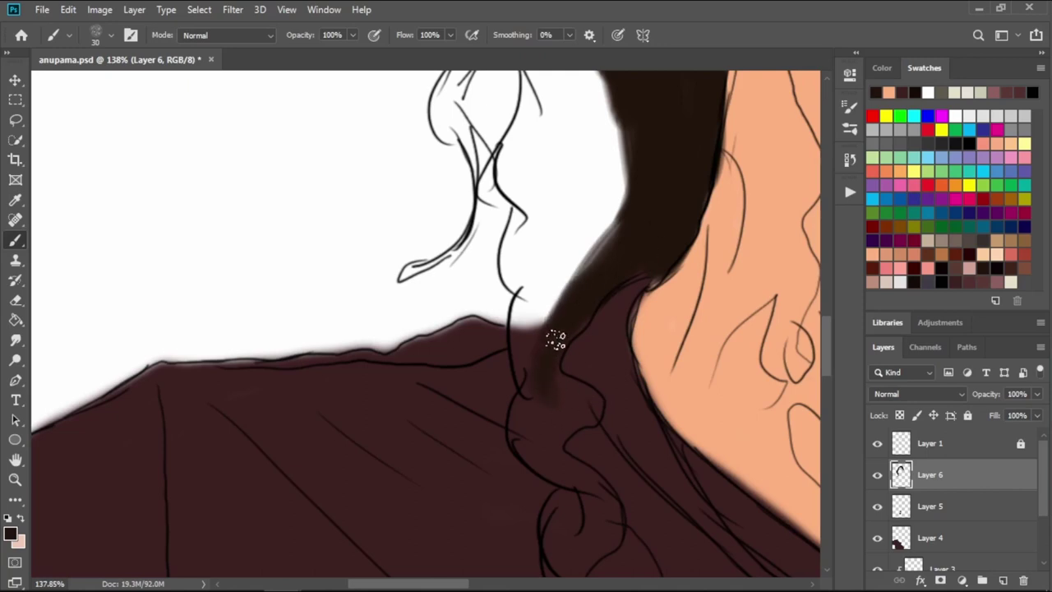
mouse_move(557, 340)
left_mouse_down()
mouse_move(535, 375)
mouse_move(535, 299)
mouse_move(636, 195)
left_mouse_up()
mouse_move(526, 212)
left_mouse_down()
mouse_move(535, 282)
mouse_move(526, 206)
mouse_move(575, 180)
mouse_move(570, 218)
mouse_move(604, 218)
left_mouse_up()
key("bracketright")
- Paint dark brown down the hanging strand, covering its white areas and light streaks
scroll(599, 318, "up", 1)
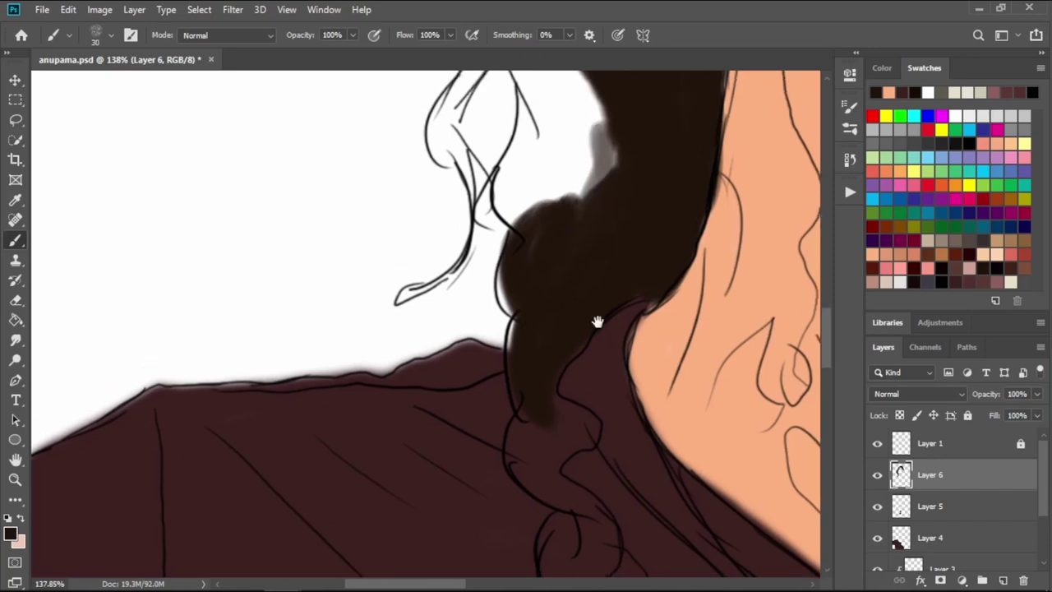
scroll(600, 317, "up", 5)
mouse_move(594, 383)
left_mouse_down()
mouse_move(570, 306)
mouse_move(567, 161)
left_mouse_up()
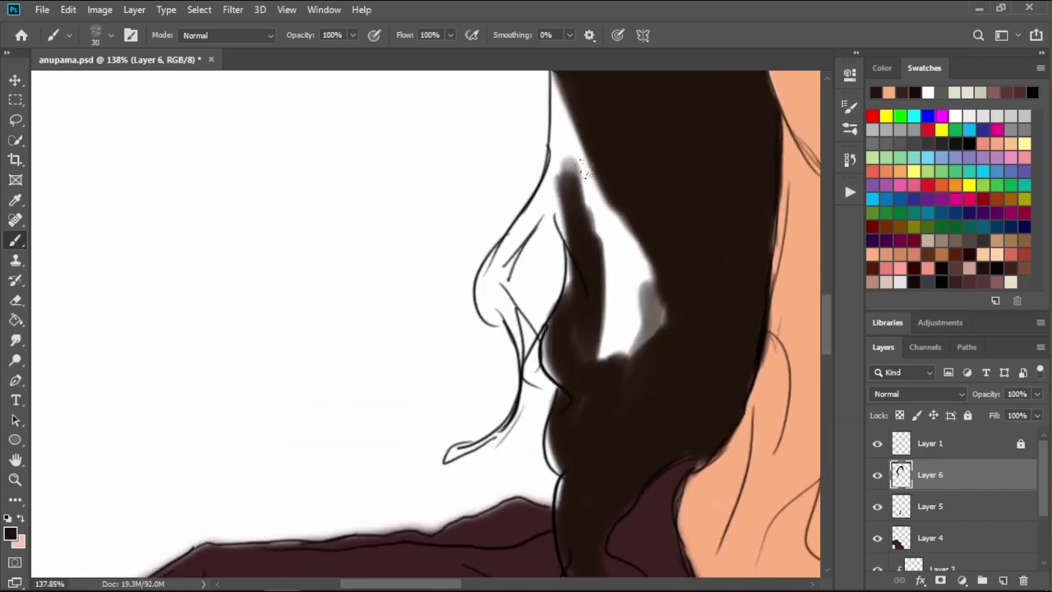
mouse_move(633, 368)
left_mouse_down()
mouse_move(621, 202)
mouse_move(590, 362)
left_mouse_up()
left_click_drag(654, 247, 649, 345)
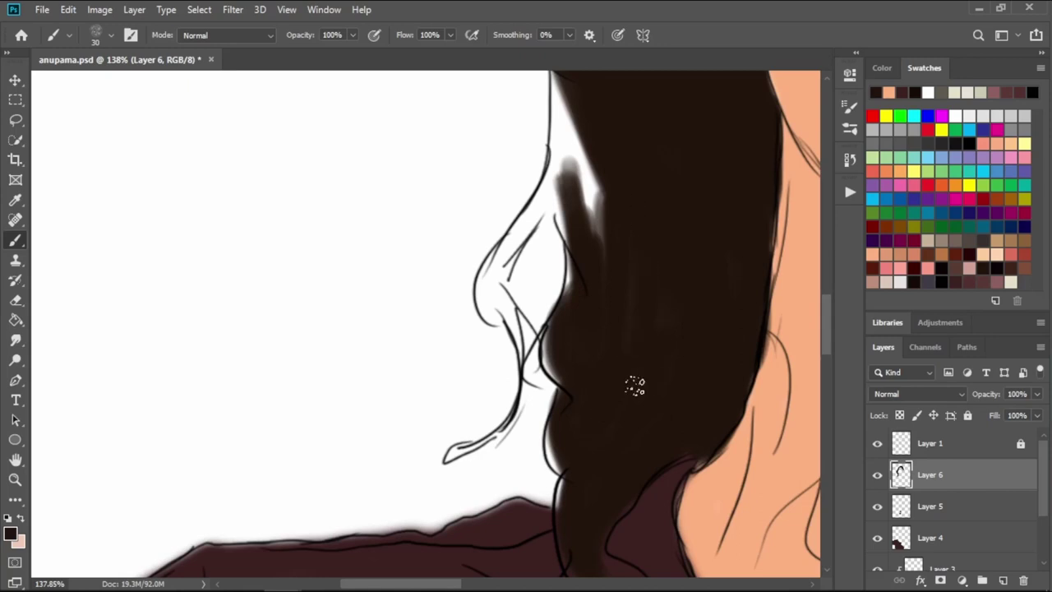
left_click_drag(599, 228, 641, 375)
left_click_drag(641, 296, 645, 387)
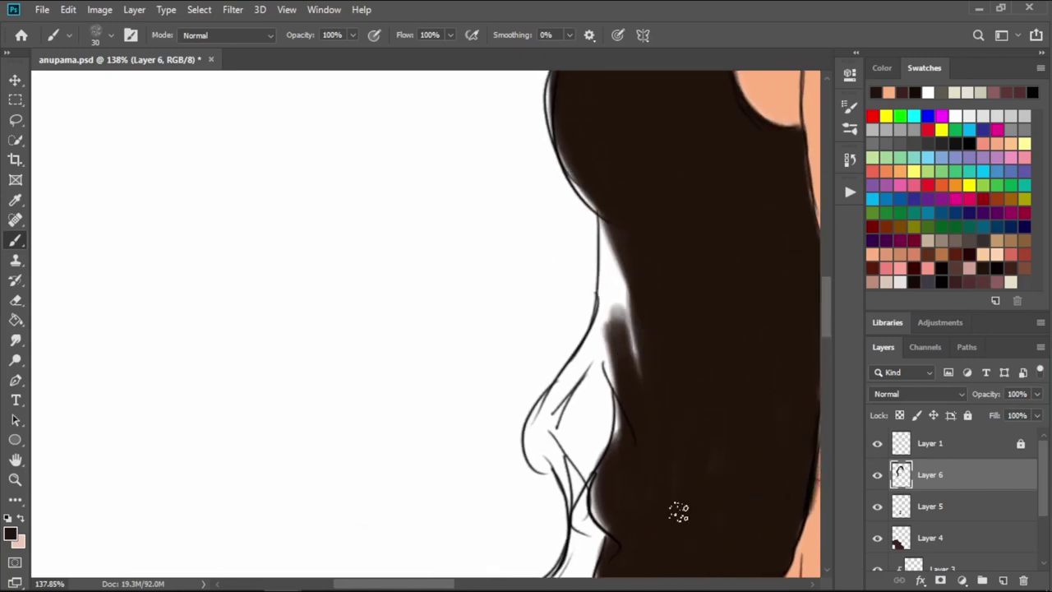
left_click_drag(614, 308, 608, 174)
left_click_drag(605, 235, 618, 378)
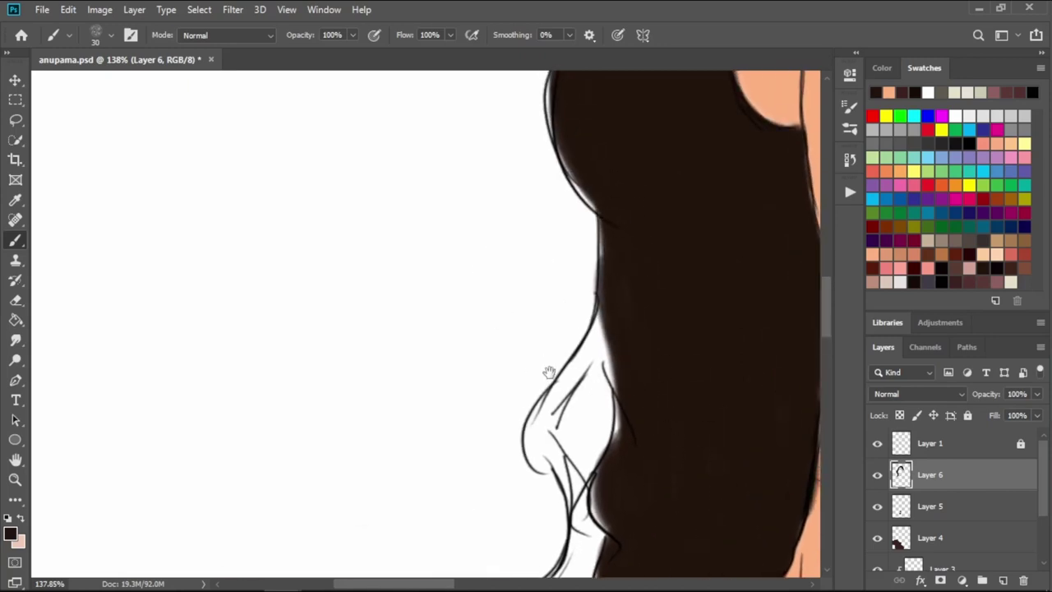
- Shade the curly edge of the hanging strand with soft grey
left_click_drag(548, 373, 541, 192)
left_click_drag(596, 140, 543, 239)
left_click_drag(580, 168, 530, 259)
left_click_drag(560, 202, 531, 275)
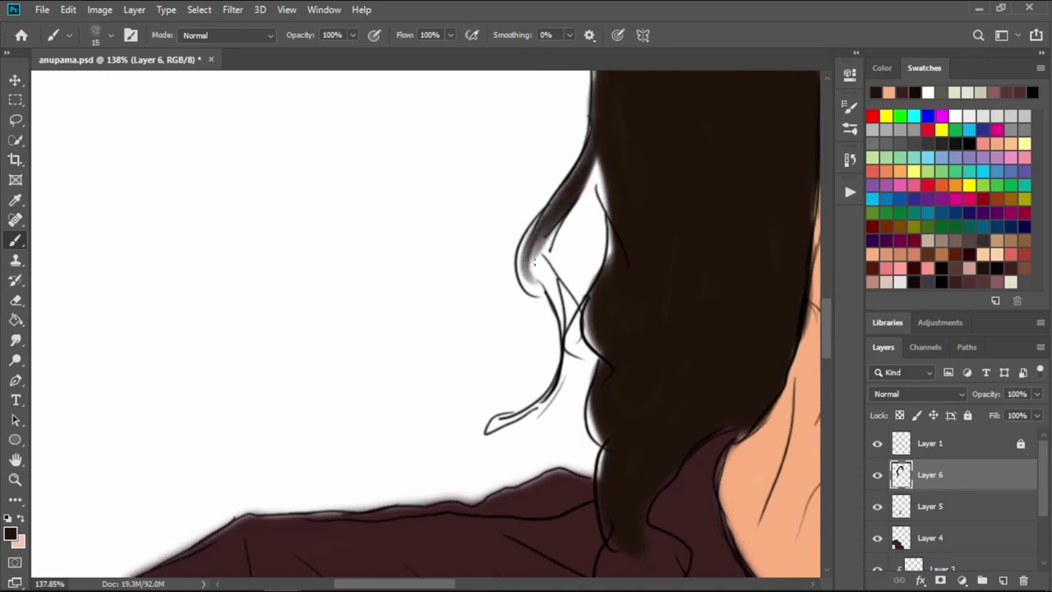
left_click_drag(549, 224, 550, 283)
left_click_drag(532, 247, 559, 353)
left_click_drag(557, 304, 561, 403)
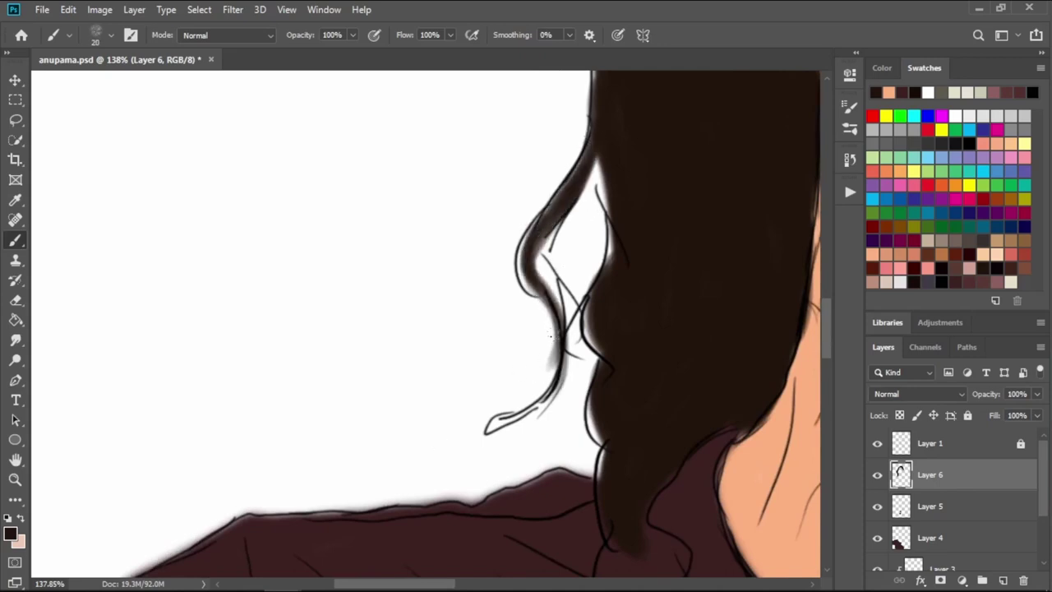
left_click_drag(564, 333, 502, 429)
key("]")
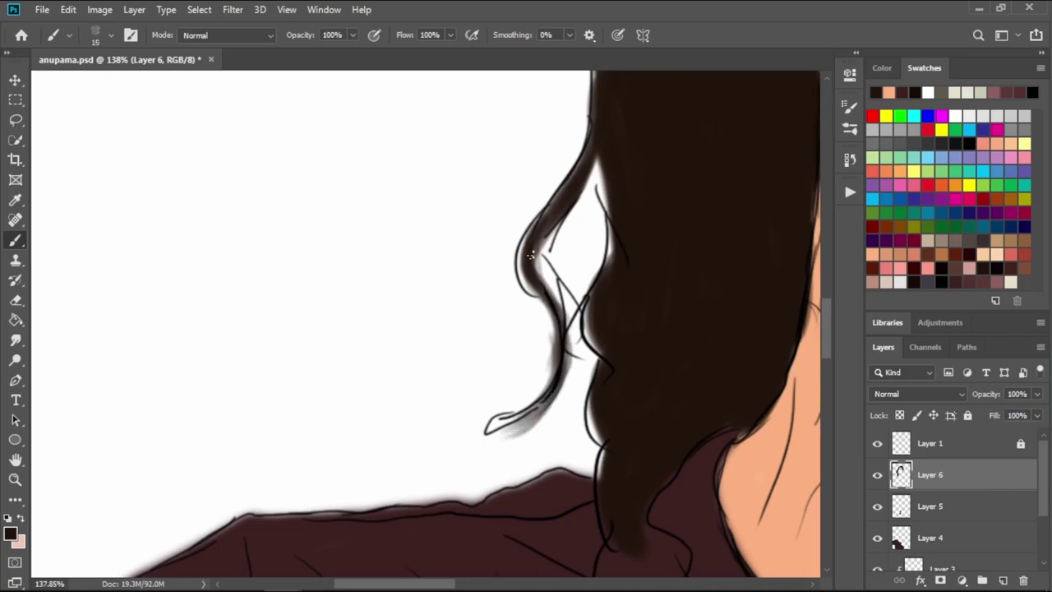
left_click_drag(534, 213, 559, 300)
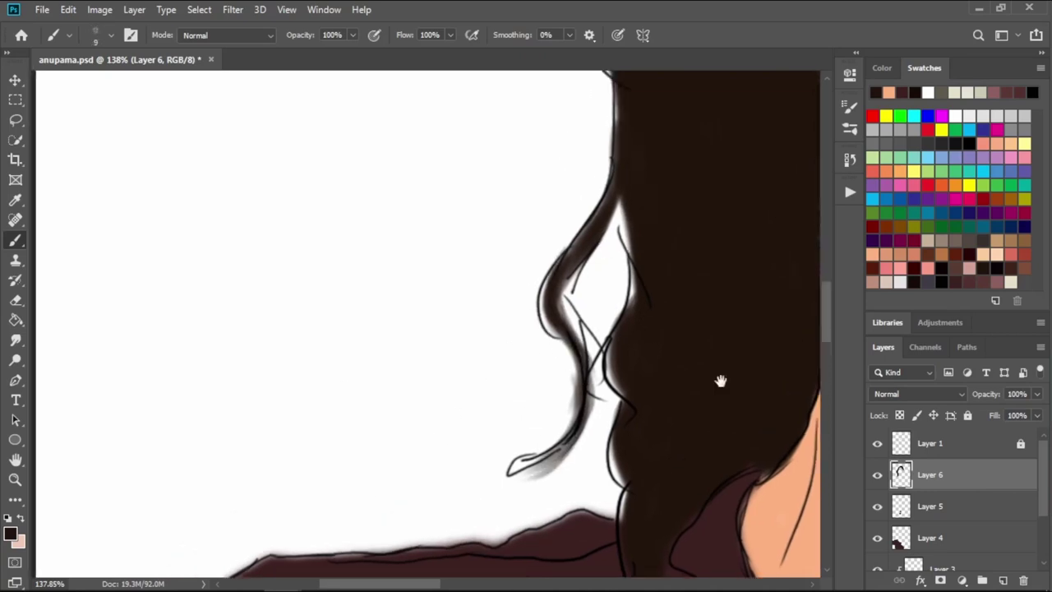
- Draw a grey loose hair strand and two grey wisps along the hair
scroll(721, 381, "up", 5)
scroll(681, 230, "left", 2)
left_click_drag(650, 198, 552, 423)
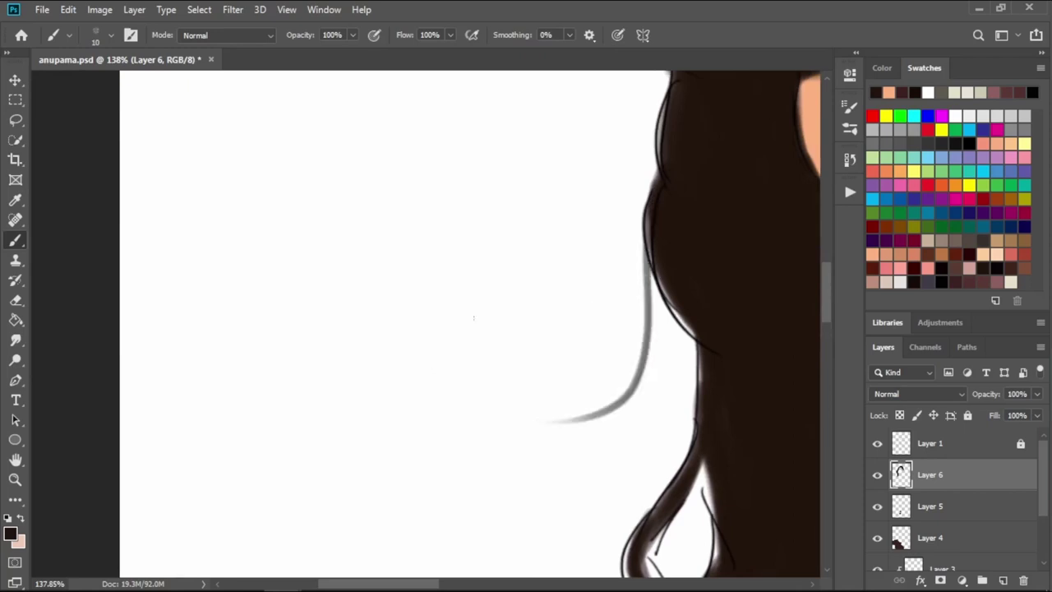
key("ctrl+z")
mouse_move(642, 201)
left_mouse_down()
mouse_move(649, 413)
mouse_move(589, 497)
left_mouse_up()
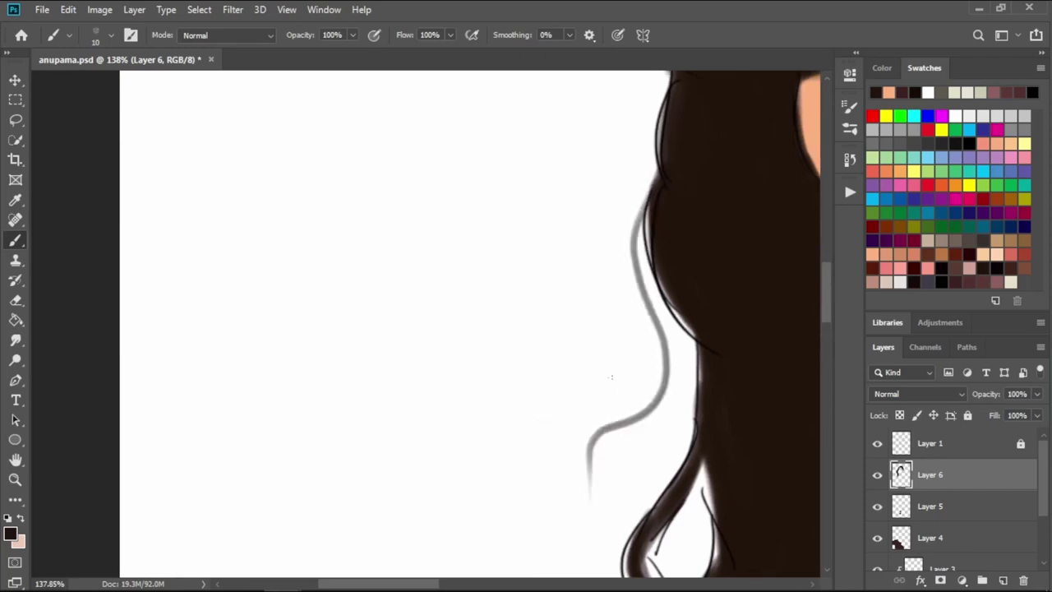
mouse_move(642, 206)
left_mouse_down()
mouse_move(654, 329)
mouse_move(690, 382)
left_mouse_up()
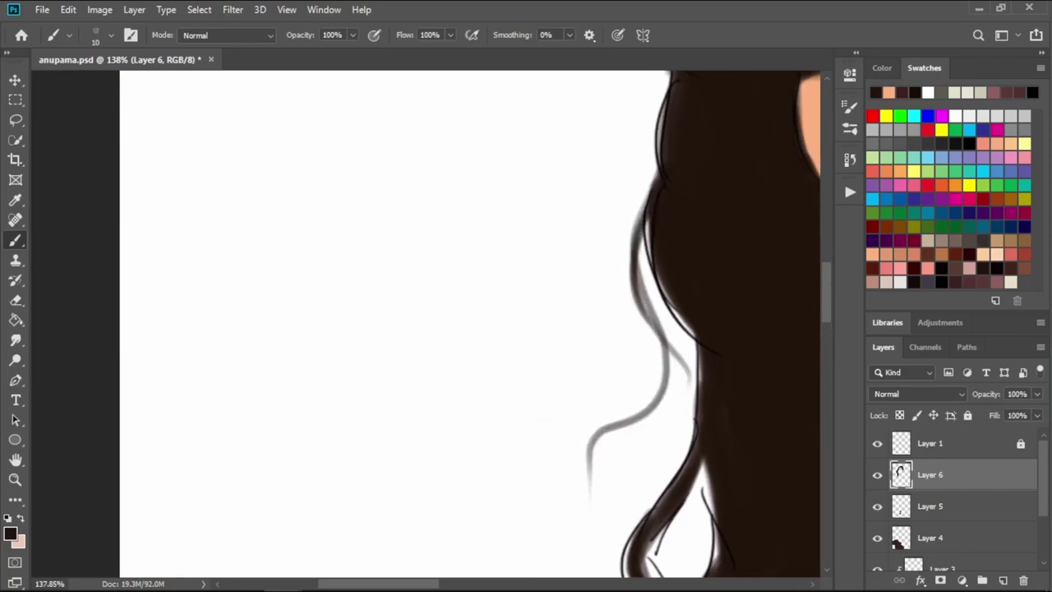
left_click_drag(640, 223, 683, 407)
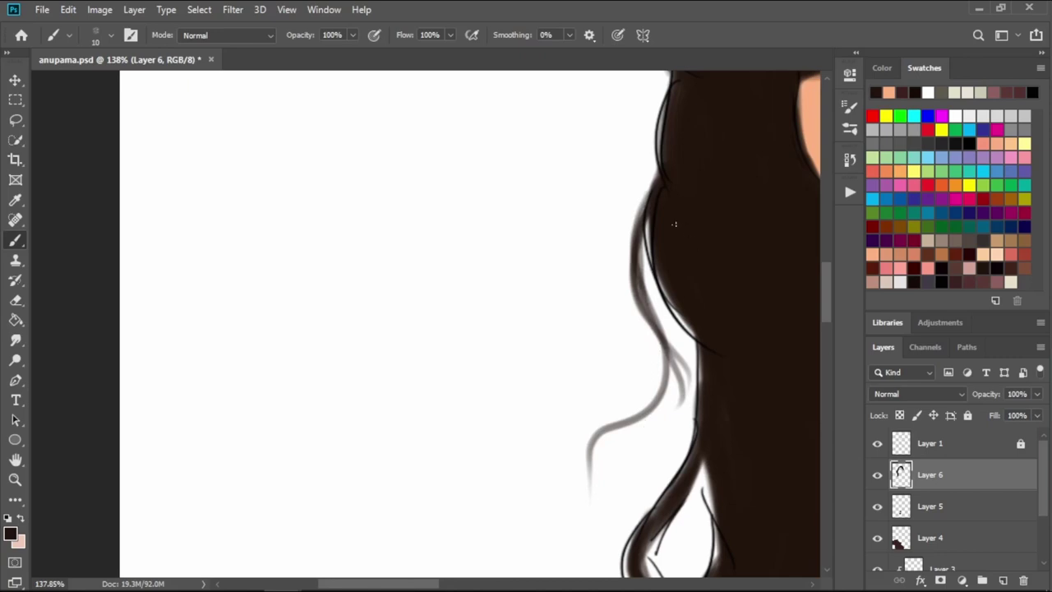
- Redo the grey outline along the top and left hair edge until it fits
scroll(674, 224, "up", 5)
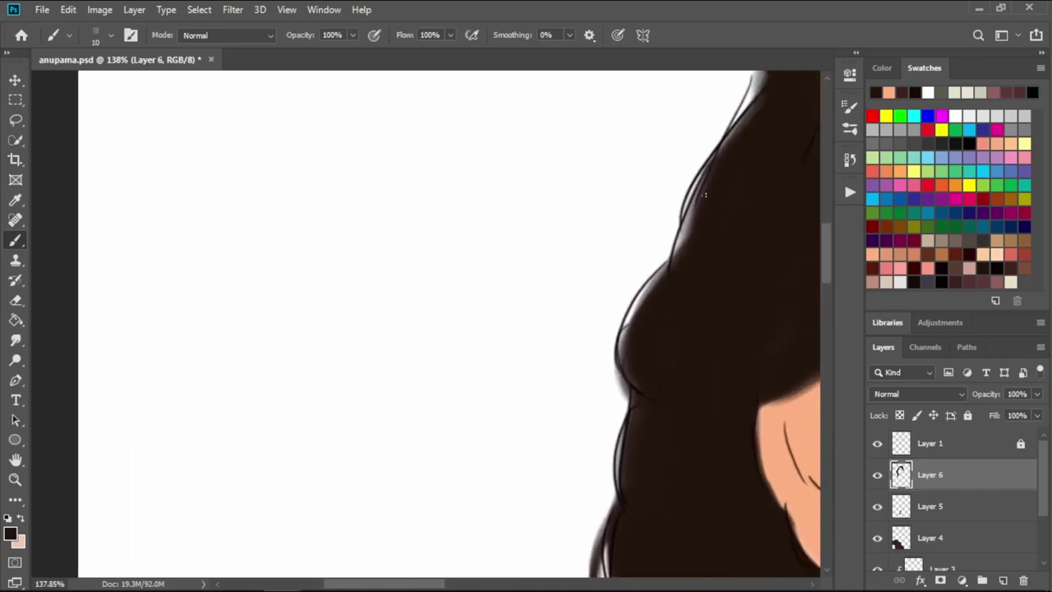
left_click_drag(705, 195, 667, 252)
mouse_move(705, 174)
left_mouse_down()
mouse_move(629, 271)
mouse_move(636, 325)
mouse_move(689, 193)
left_mouse_up()
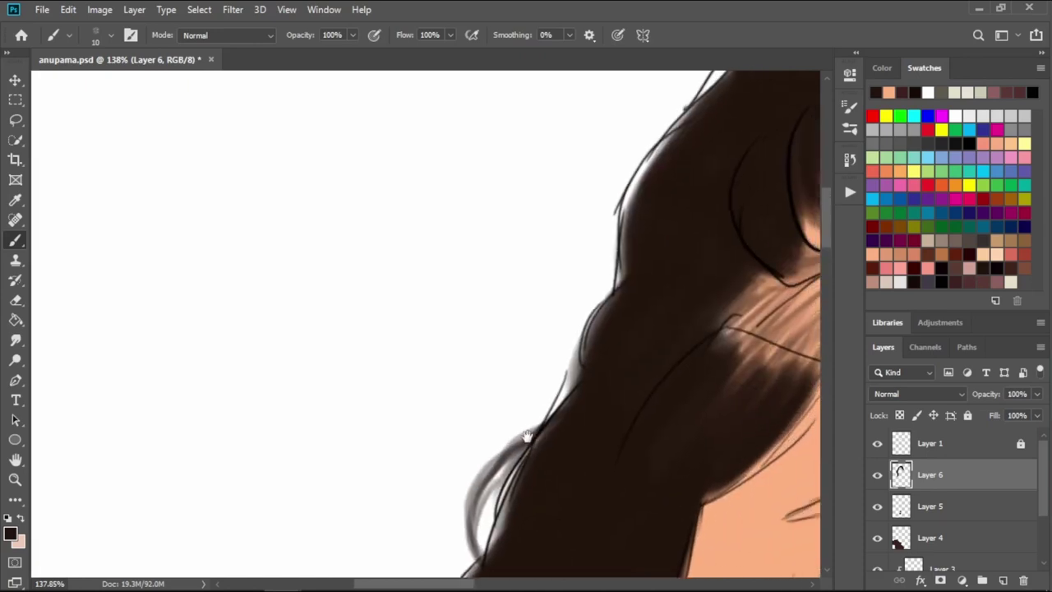
mouse_move(473, 374)
left_mouse_down()
mouse_move(542, 246)
mouse_move(637, 196)
left_mouse_up()
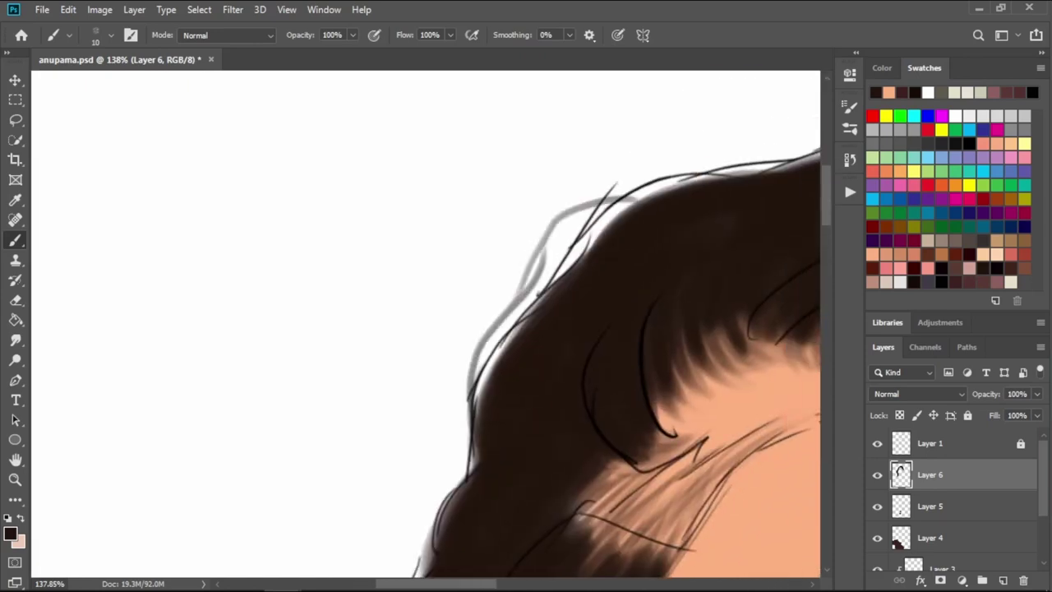
key("ctrl+z")
mouse_move(534, 283)
left_mouse_down()
mouse_move(637, 195)
mouse_move(576, 202)
mouse_move(671, 183)
left_mouse_up()
key("ctrl+z")
key("ctrl+z")
left_click_drag(576, 226, 677, 180)
key("ctrl+z")
key("ctrl+z")
key("ctrl+z")
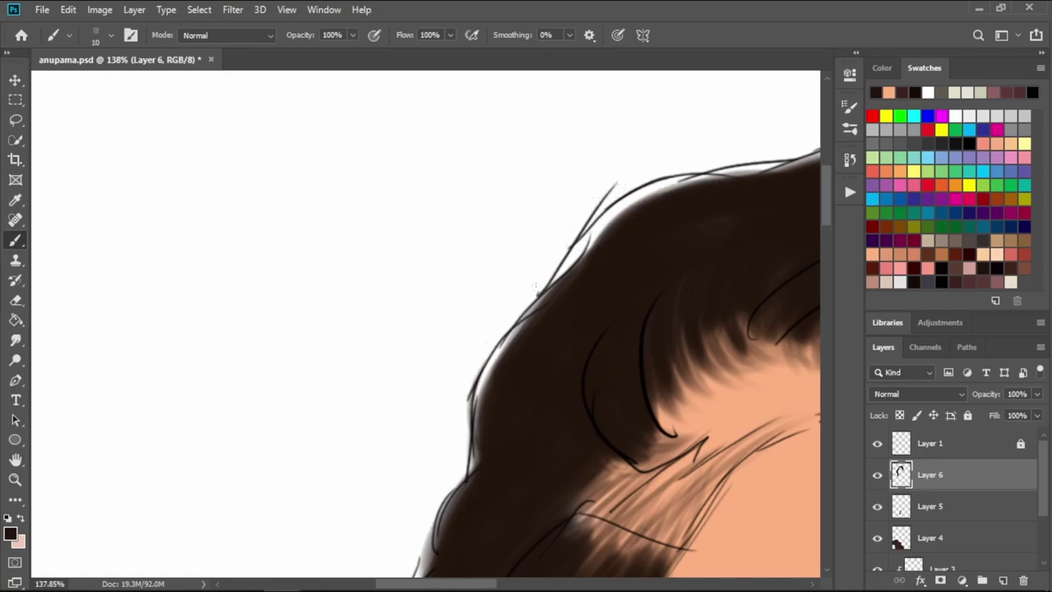
left_click_drag(480, 362, 650, 173)
key("ctrl+z")
mouse_move(483, 407)
left_mouse_down()
mouse_move(485, 345)
mouse_move(611, 188)
mouse_move(646, 183)
left_mouse_up()
- Cover the grey outline across the crown with dark brown hair colour
left_click_drag(789, 161, 645, 184)
left_click_drag(711, 176, 596, 223)
left_click_drag(653, 186, 557, 252)
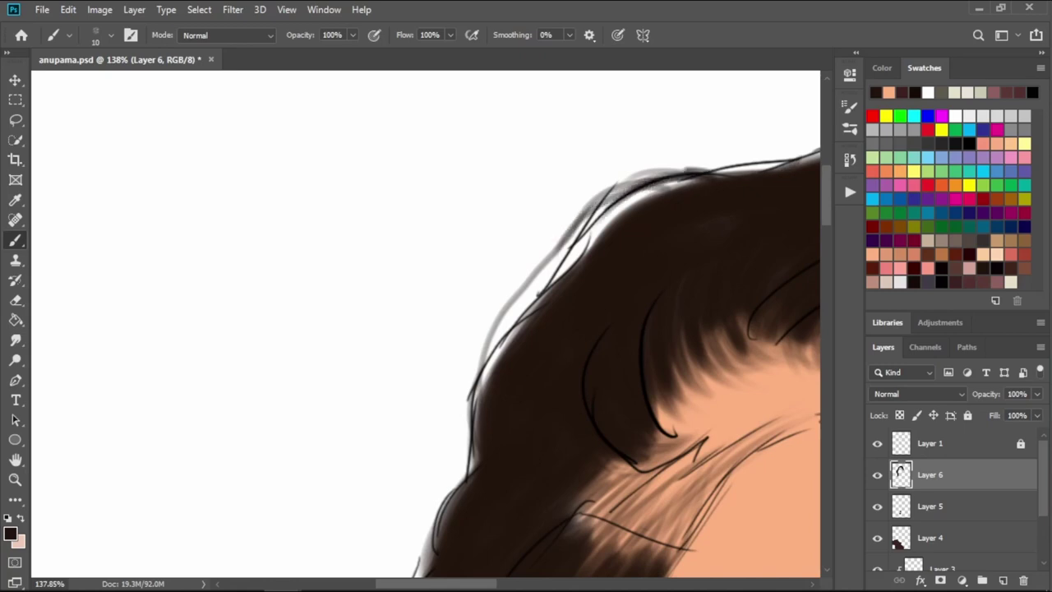
left_click_drag(682, 173, 526, 313)
left_click_drag(575, 230, 494, 394)
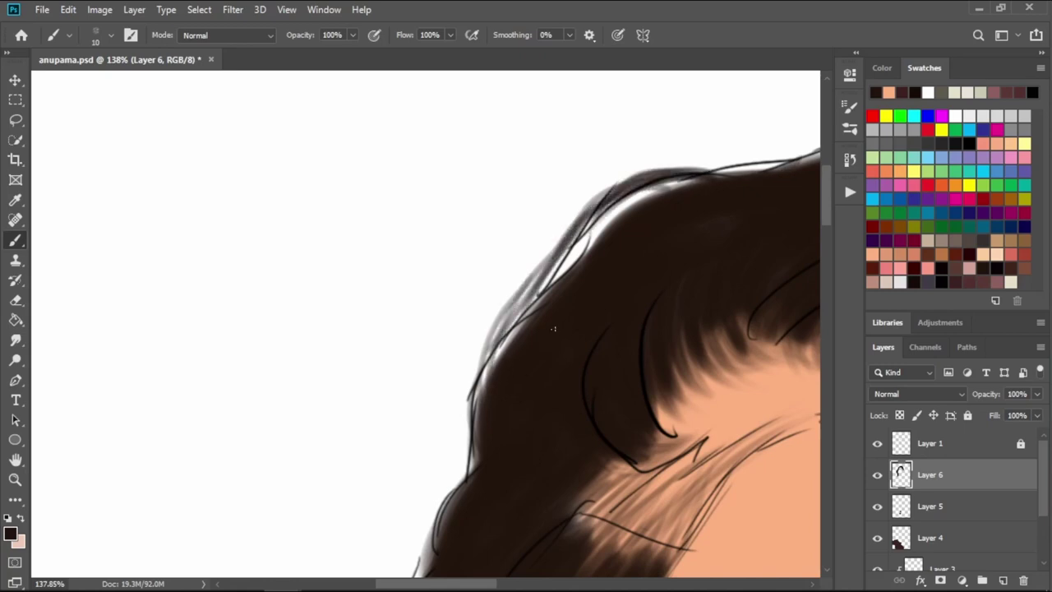
left_click_drag(554, 329, 427, 370)
left_click_drag(549, 232, 769, 195)
left_click_drag(682, 214, 783, 192)
- Paint dark brown along the left and top hair edges with soft strokes
left_click_drag(521, 353, 677, 267)
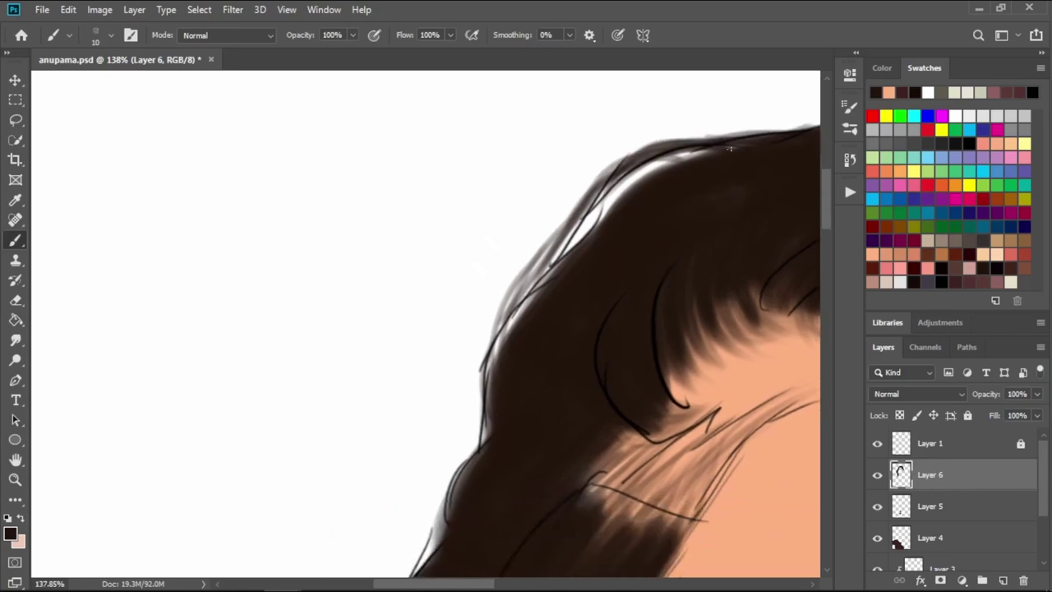
left_click_drag(728, 147, 580, 240)
left_click_drag(641, 164, 526, 284)
mouse_move(568, 231)
left_mouse_down()
mouse_move(516, 301)
mouse_move(485, 403)
mouse_move(559, 232)
mouse_move(699, 133)
mouse_move(820, 117)
left_mouse_up()
left_click_drag(632, 227, 376, 315)
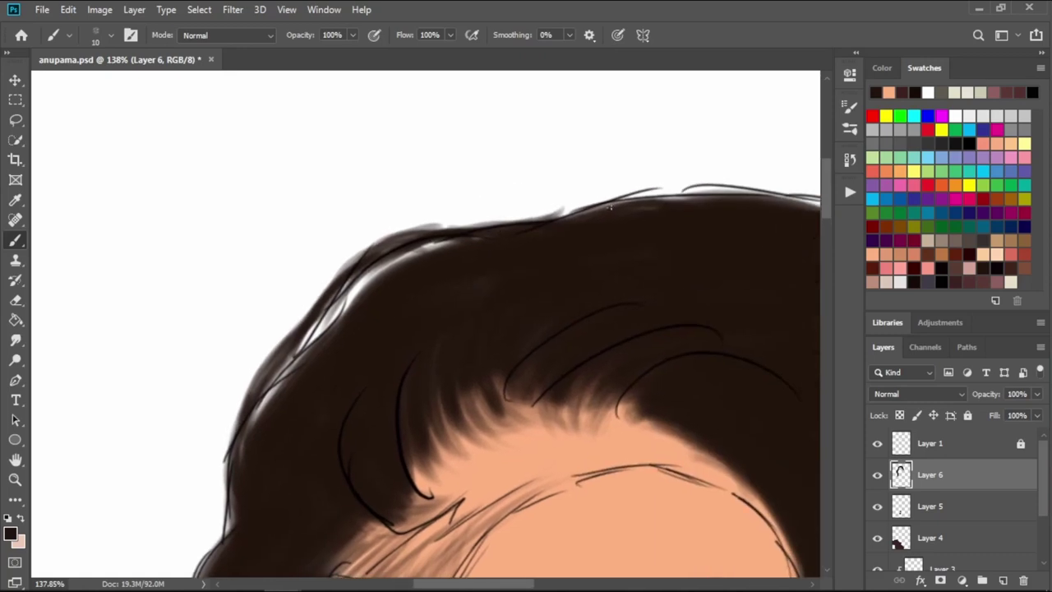
left_click_drag(533, 220, 686, 189)
mouse_move(279, 389)
left_mouse_down()
mouse_move(398, 352)
mouse_move(481, 261)
left_mouse_up()
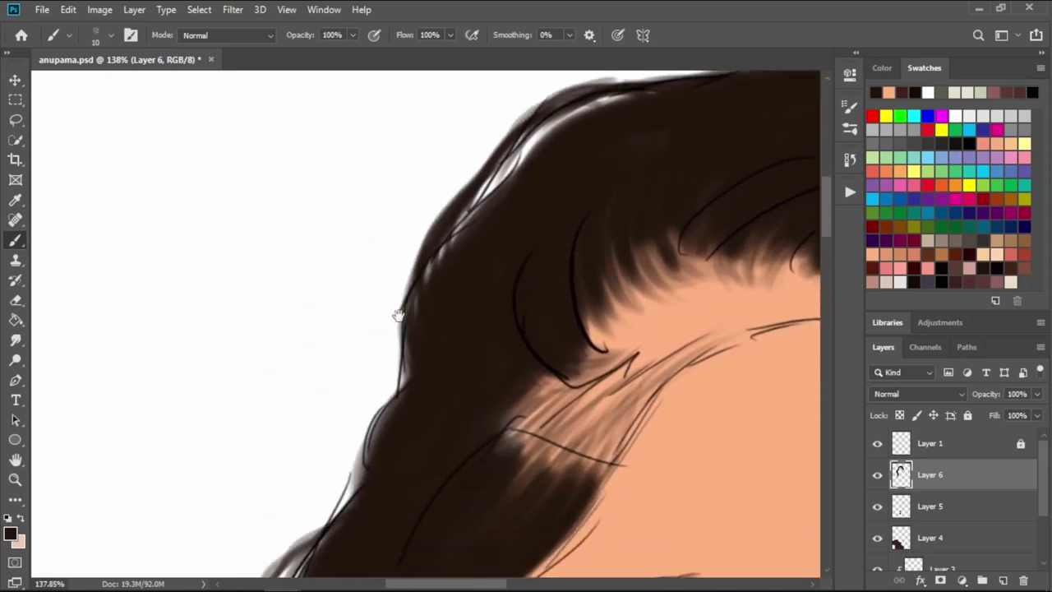
mouse_move(397, 408)
left_mouse_down()
mouse_move(418, 343)
mouse_move(665, 420)
mouse_move(439, 369)
left_mouse_up()
- Fill the right bulge of the crown with dark brown and darken the light fringe
scroll(440, 370, "down", 3, "alt")
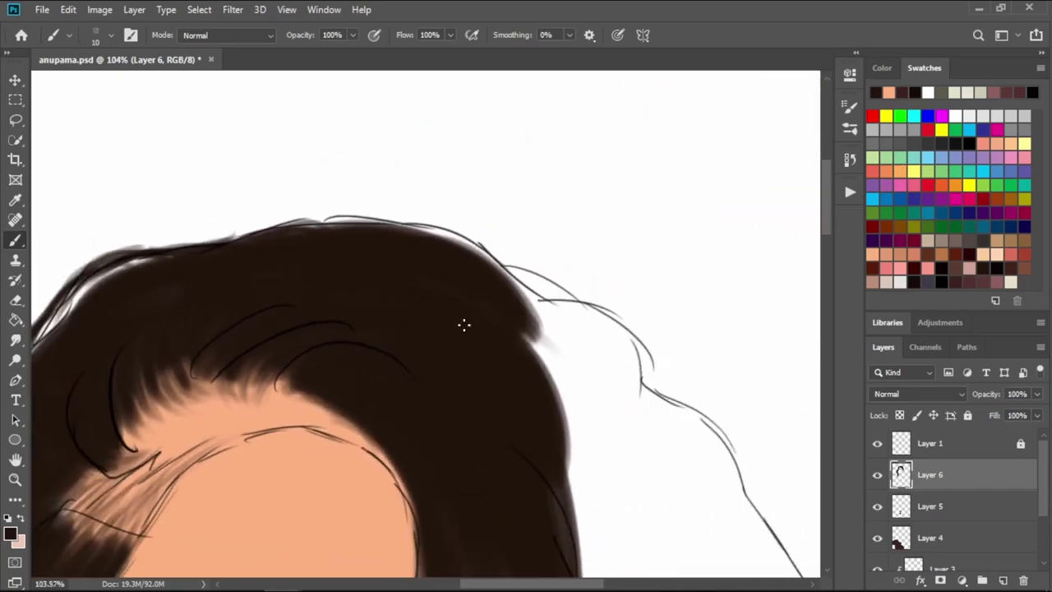
left_click_drag(463, 324, 471, 262)
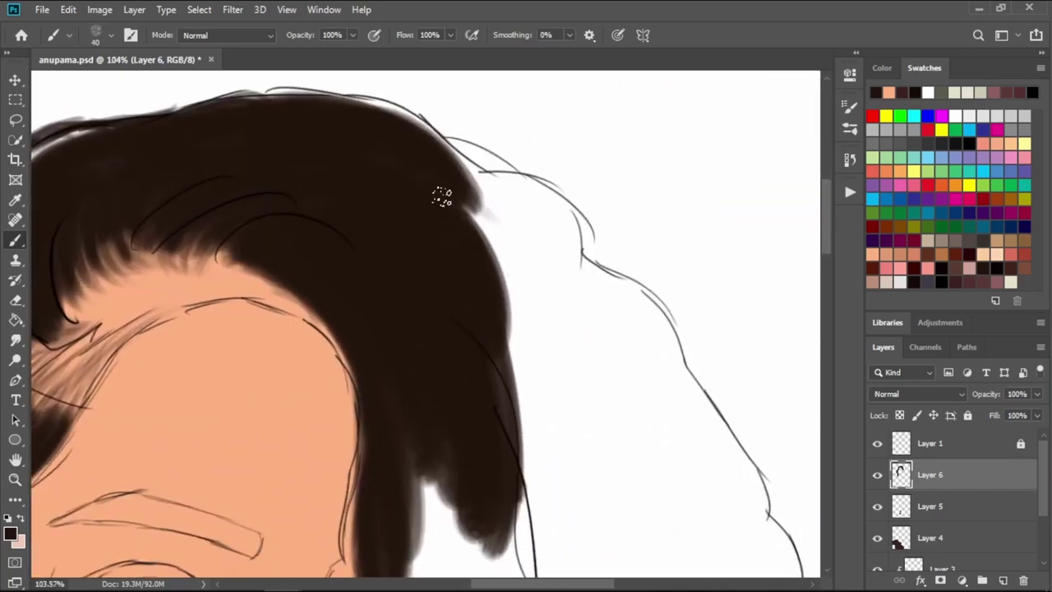
mouse_move(442, 197)
left_mouse_down()
mouse_move(536, 277)
mouse_move(547, 222)
mouse_move(420, 177)
mouse_move(444, 172)
mouse_move(531, 209)
mouse_move(514, 244)
mouse_move(533, 450)
mouse_move(558, 349)
mouse_move(627, 403)
mouse_move(615, 329)
mouse_move(592, 301)
mouse_move(623, 307)
mouse_move(646, 353)
mouse_move(584, 282)
left_mouse_up()
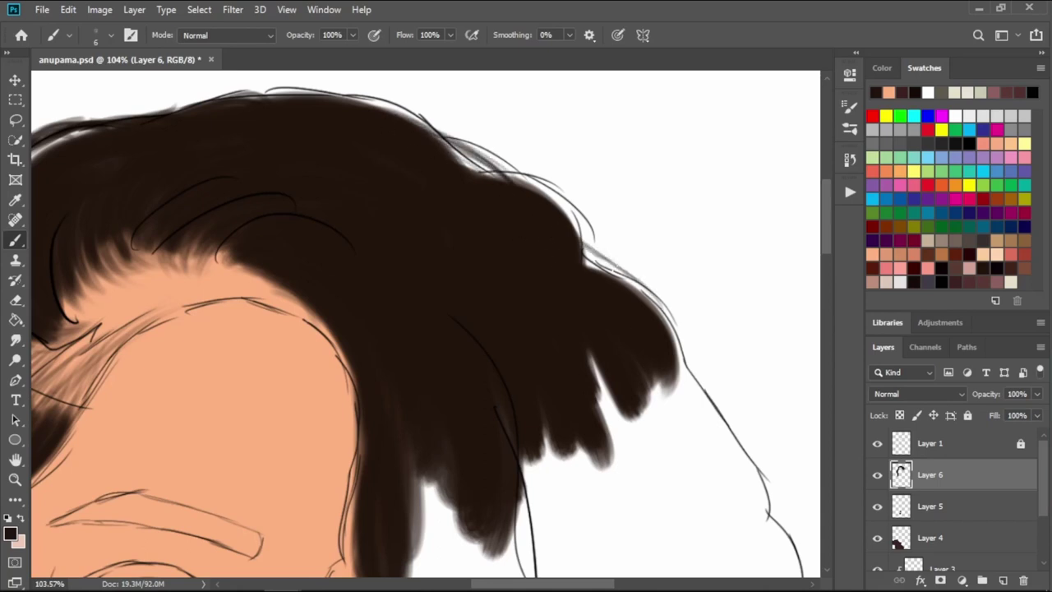
mouse_move(569, 239)
left_mouse_down()
mouse_move(654, 313)
mouse_move(605, 280)
left_mouse_up()
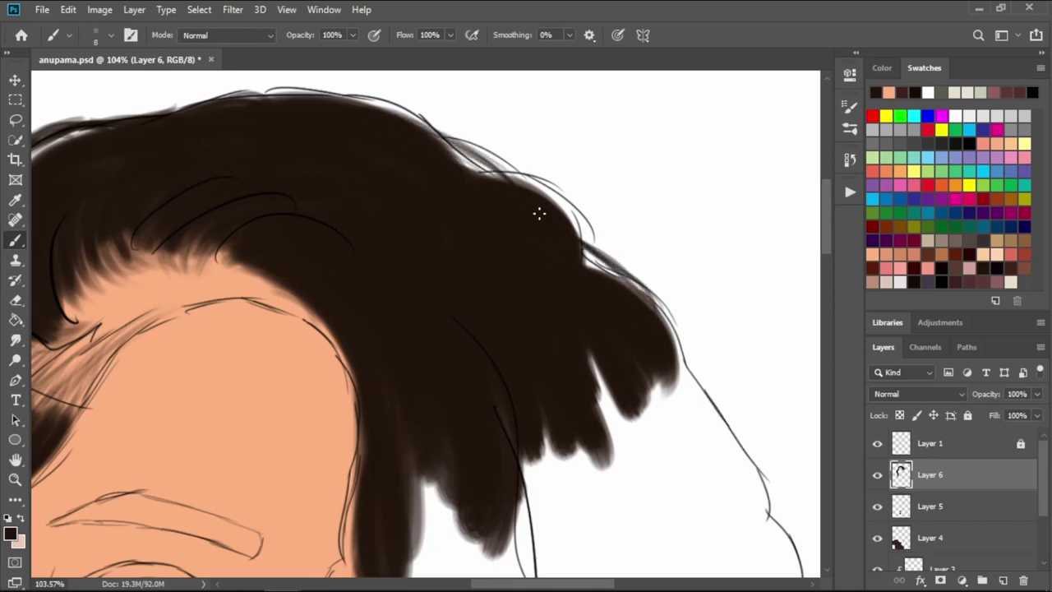
left_click_drag(539, 214, 652, 341)
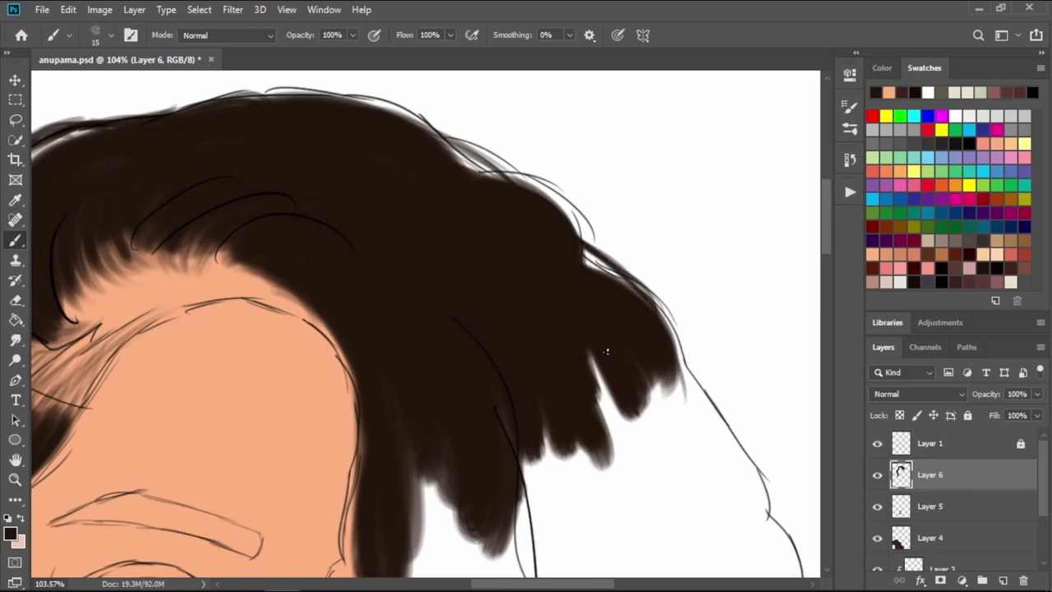
scroll(606, 351, "down", 3)
- With a smaller brush, paint dark hair down the face's right edge toward the jaw
scroll(559, 321, "down", 3)
scroll(510, 281, "down", 2)
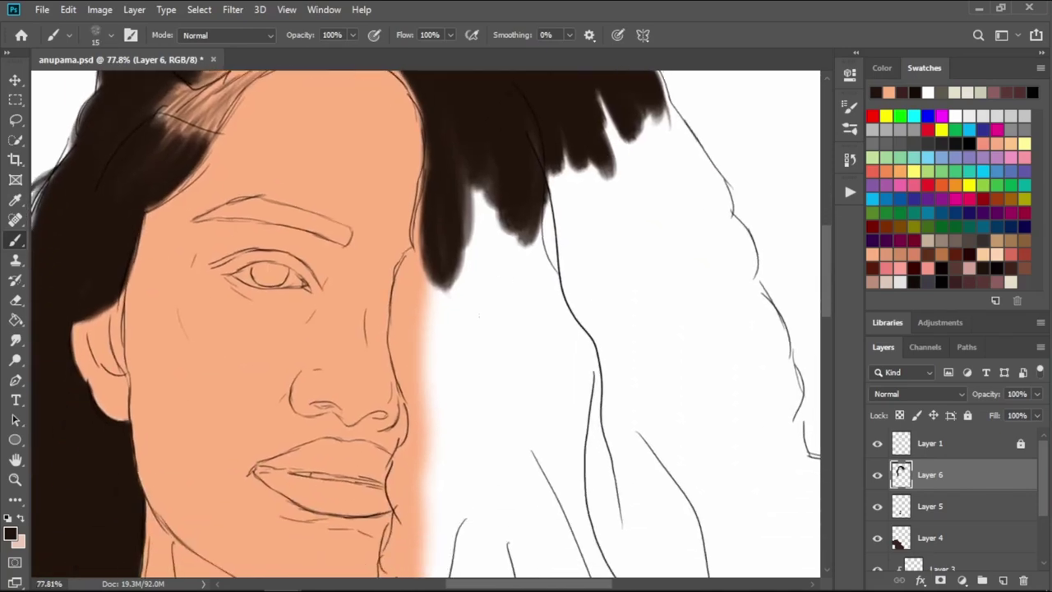
scroll(434, 301, "down", 1)
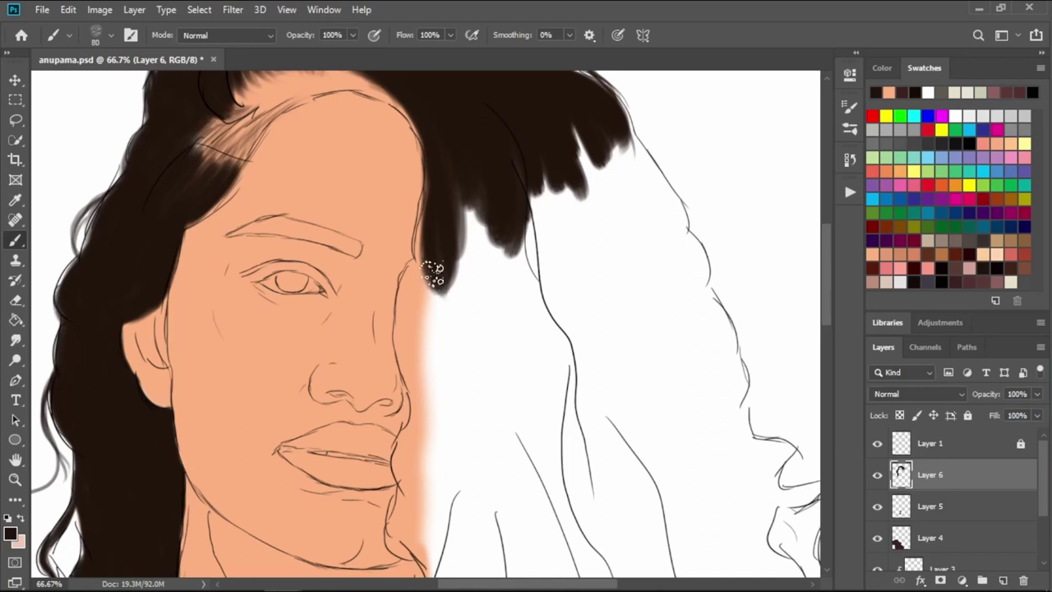
mouse_move(433, 271)
left_mouse_down()
mouse_move(418, 324)
mouse_move(434, 237)
left_mouse_up()
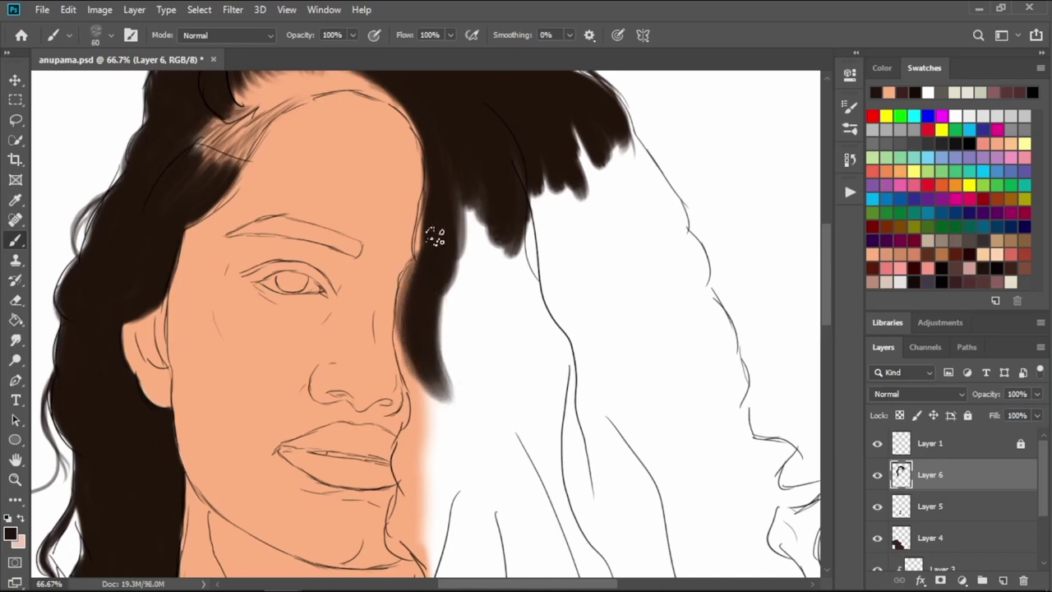
key("ctrl+z")
key("bracketleft")
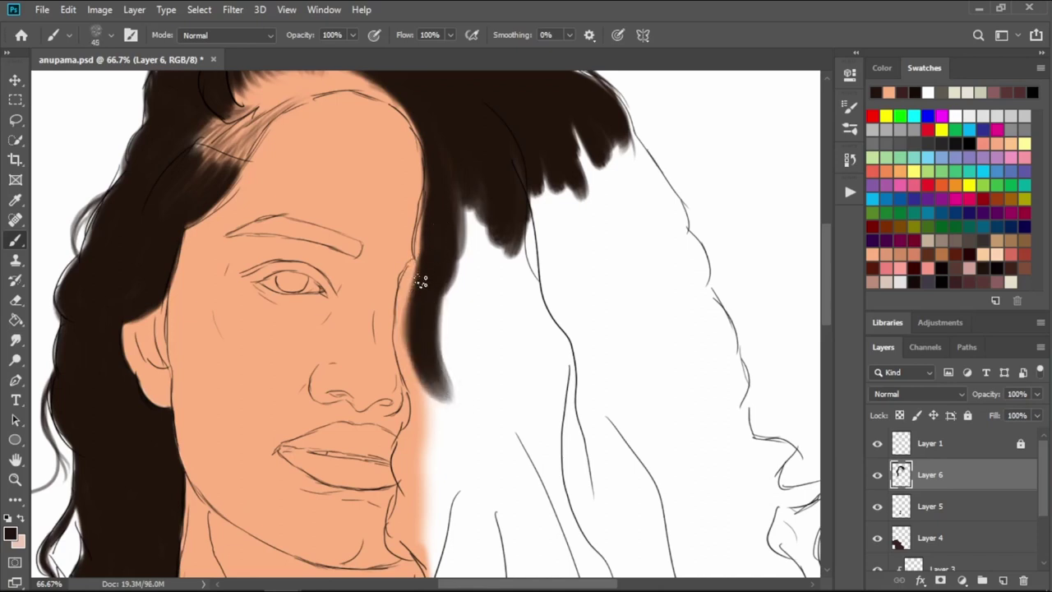
mouse_move(423, 284)
left_mouse_down()
mouse_move(414, 322)
mouse_move(412, 311)
left_mouse_up()
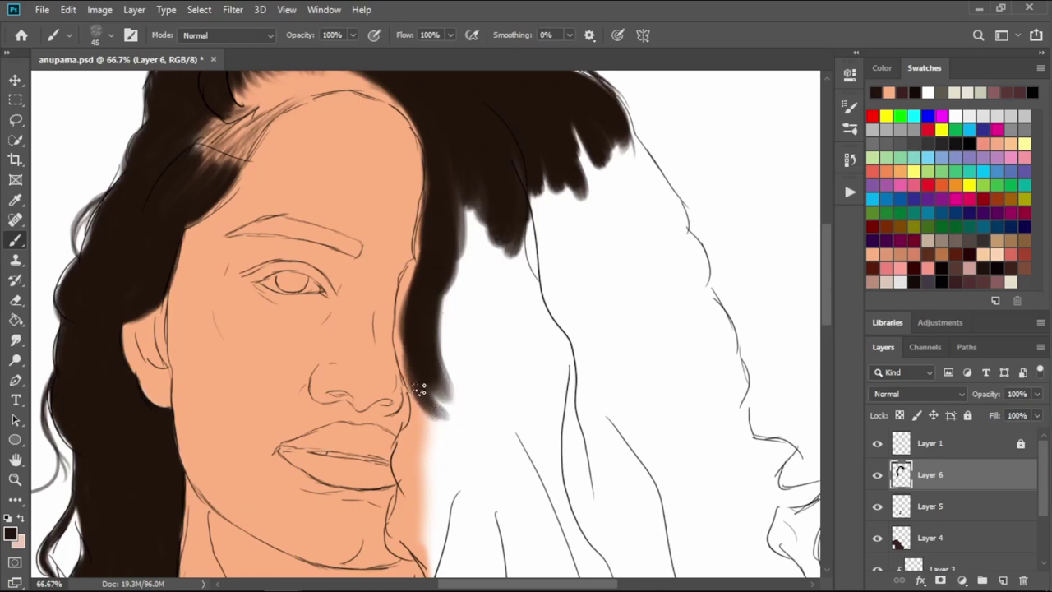
mouse_move(419, 389)
left_mouse_down()
mouse_move(410, 481)
mouse_move(428, 422)
mouse_move(405, 489)
left_mouse_up()
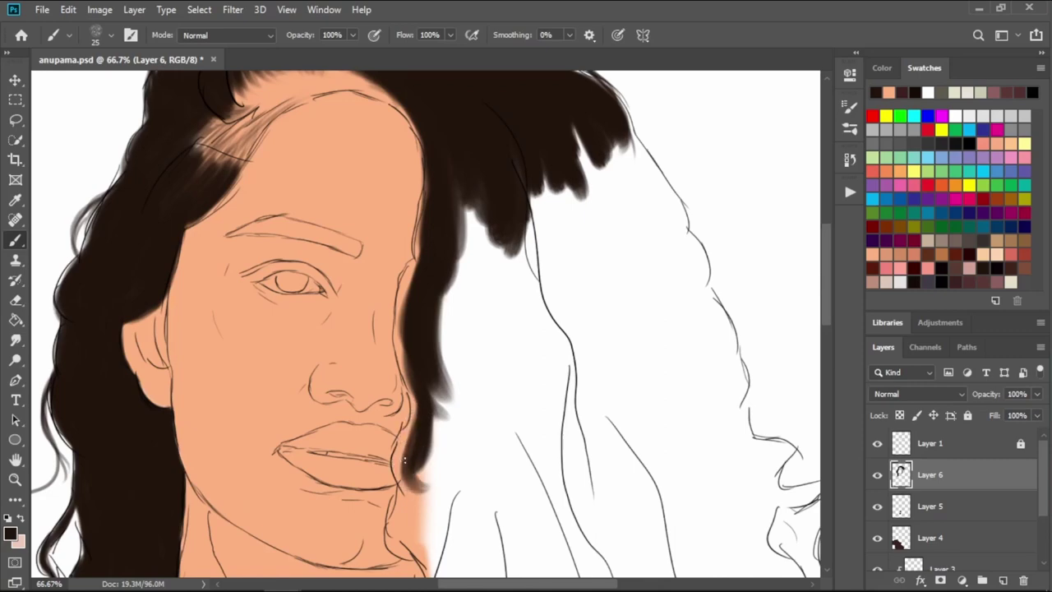
- Add thinner, darker hair strands beside the lips and along the jaw
scroll(395, 475, "up", 2)
scroll(398, 444, "up", 2)
key("bracketleft")
mouse_move(442, 362)
left_mouse_down()
mouse_move(451, 552)
mouse_move(464, 559)
left_mouse_up()
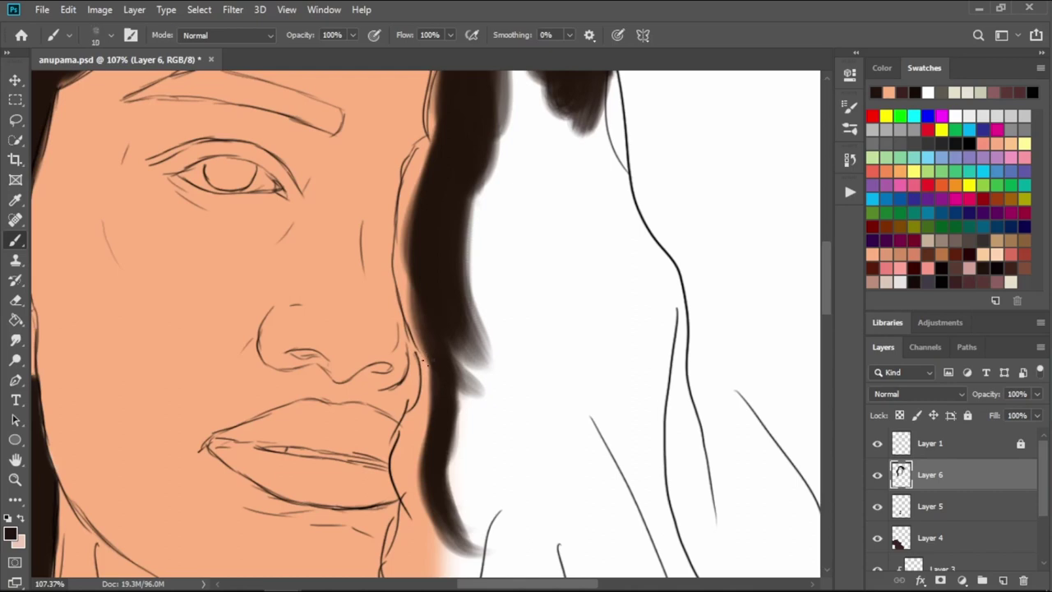
left_click_drag(417, 399, 448, 535)
mouse_move(417, 374)
left_mouse_down()
mouse_move(402, 472)
mouse_move(457, 526)
left_mouse_up()
- Thicken the hair edge beside the cheek and add softer brown strands along the jaw
left_click_drag(404, 318, 403, 212)
left_click_drag(411, 265, 440, 143)
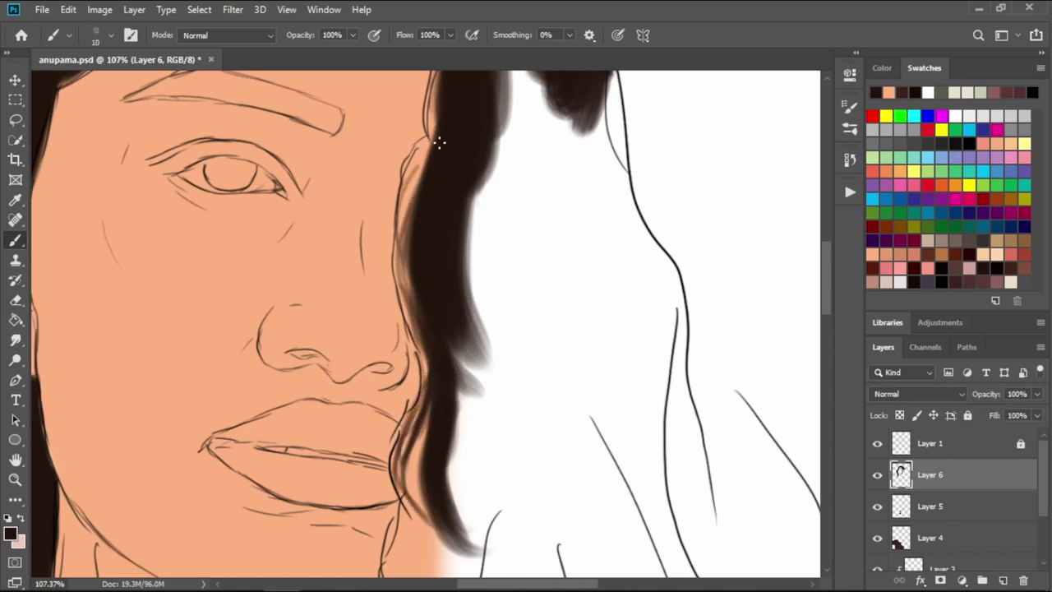
left_click_drag(403, 187, 429, 123)
left_click_drag(407, 287, 403, 193)
left_click_drag(402, 246, 423, 374)
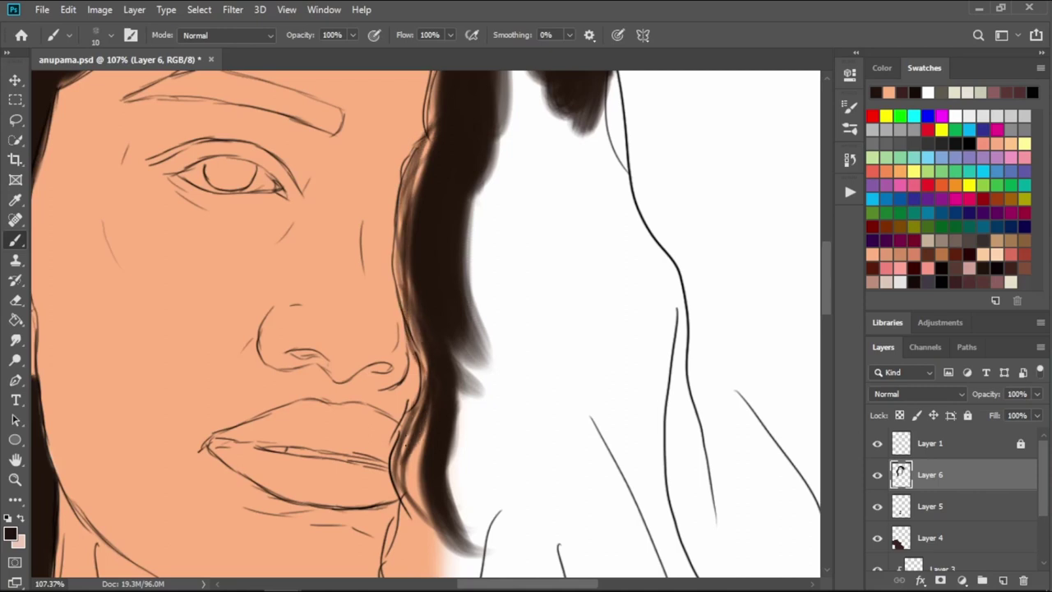
left_click_drag(420, 426, 413, 519)
left_click_drag(427, 407, 411, 516)
left_click_drag(428, 385, 418, 530)
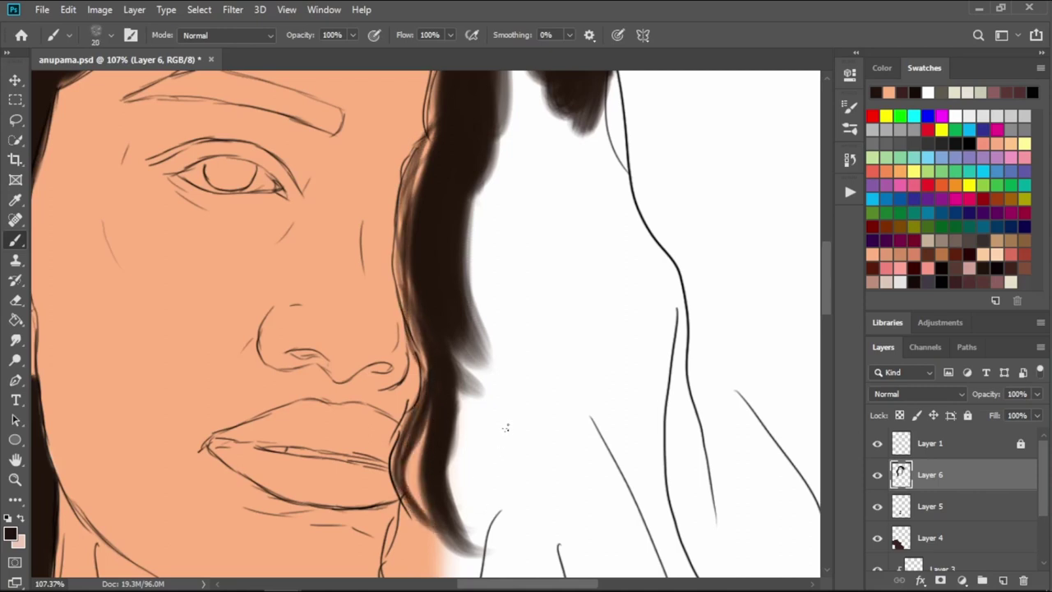
- At 100% zoom, fill the hair beside the jaw with dark brown strands
key("ctrl+minus")
scroll(505, 247, "down", 3)
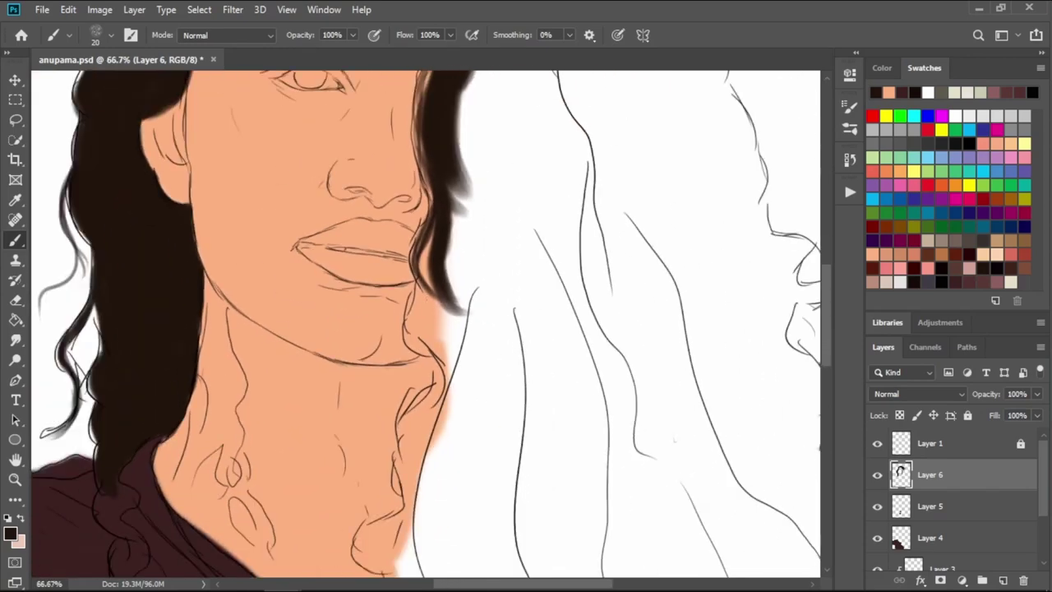
key("ctrl+plus")
mouse_move(419, 247)
left_mouse_down()
mouse_move(411, 374)
mouse_move(399, 358)
mouse_move(395, 370)
left_mouse_up()
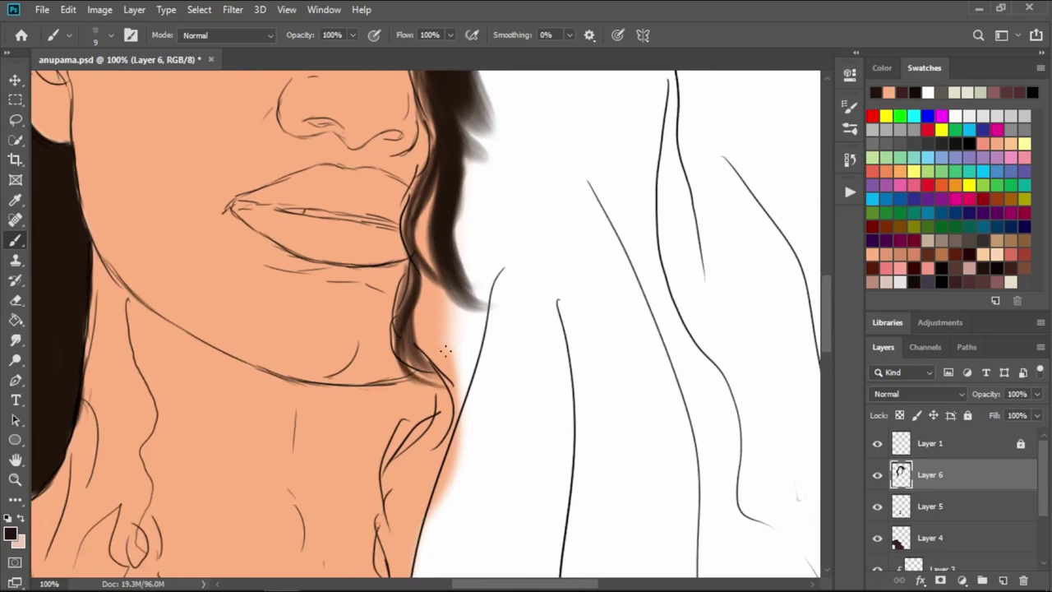
left_click_drag(457, 320, 463, 353)
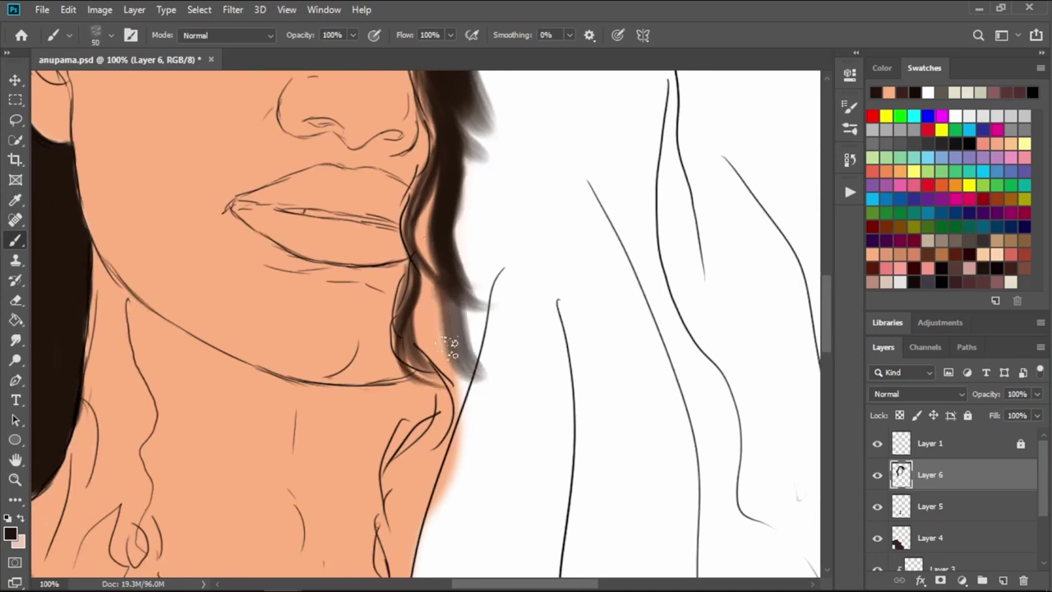
mouse_move(460, 288)
left_mouse_down()
mouse_move(488, 321)
mouse_move(497, 378)
mouse_move(463, 149)
mouse_move(481, 212)
mouse_move(478, 382)
left_mouse_up()
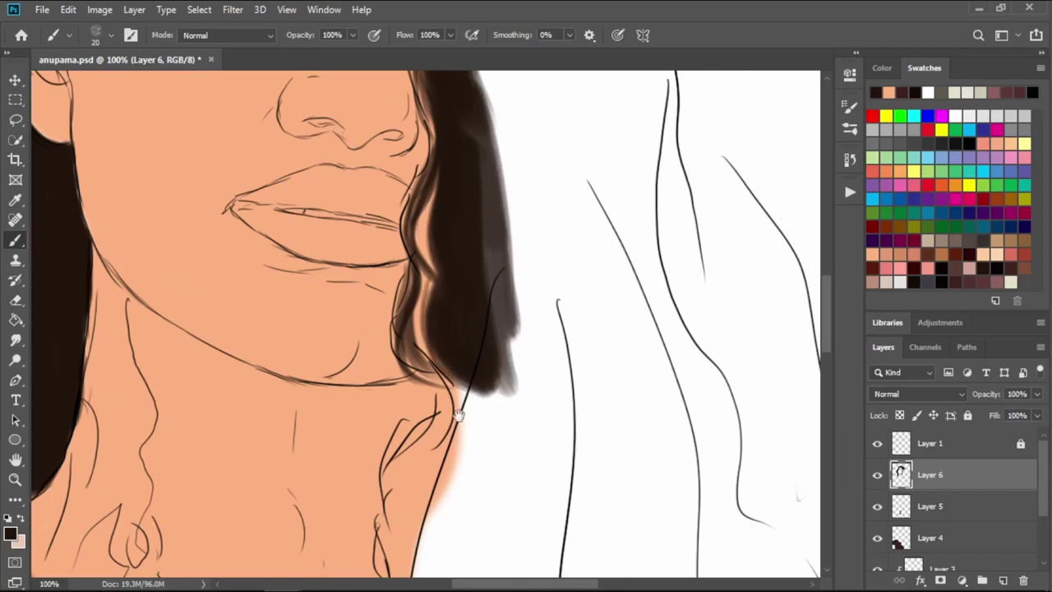
left_click_drag(458, 415, 503, 215)
- With a larger brush, fill dark hair beside the neck up to the outline
key("bracketright")
left_click_drag(502, 165, 526, 275)
mouse_move(542, 168)
left_mouse_down()
mouse_move(533, 301)
mouse_move(497, 259)
left_mouse_up()
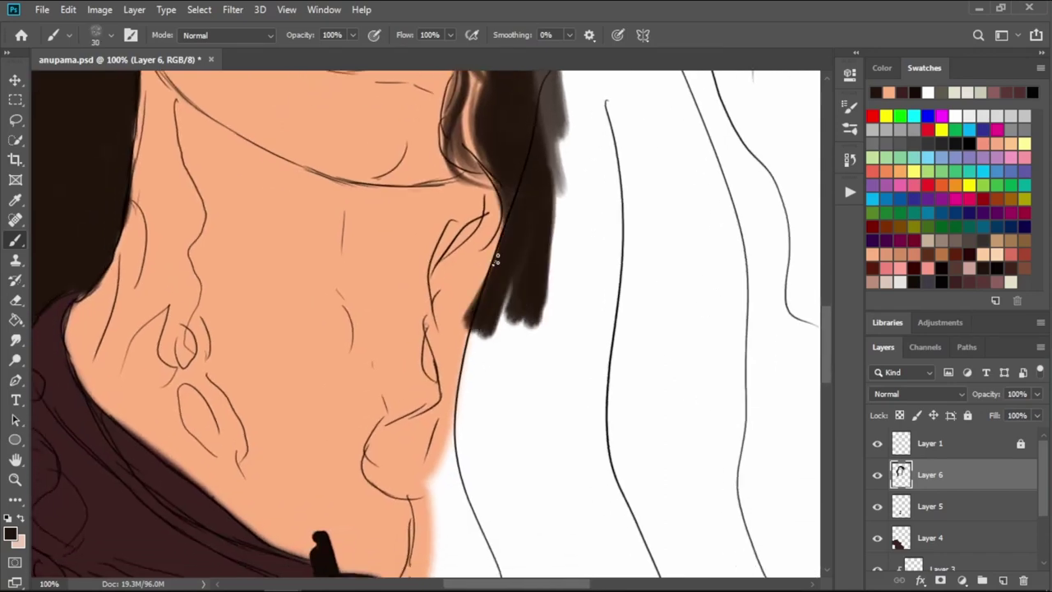
mouse_move(499, 210)
left_mouse_down()
mouse_move(474, 333)
mouse_move(486, 308)
mouse_move(477, 331)
mouse_move(469, 298)
left_mouse_up()
key("bracketright")
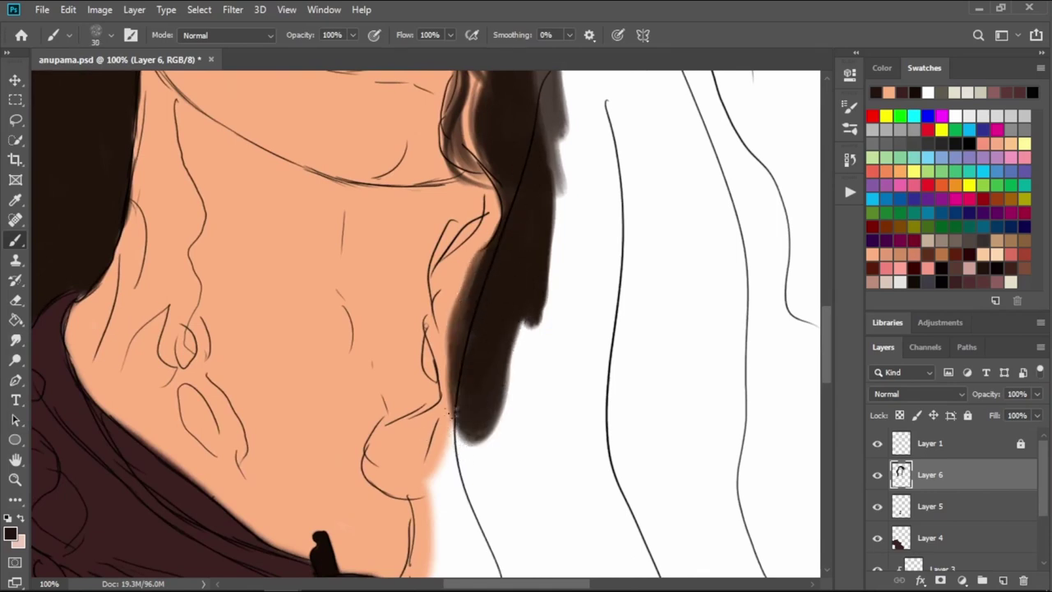
mouse_move(452, 395)
left_mouse_down()
mouse_move(411, 460)
mouse_move(415, 505)
left_mouse_up()
mouse_move(427, 448)
left_mouse_down()
mouse_move(454, 377)
mouse_move(440, 296)
mouse_move(426, 370)
left_mouse_up()
- With a smaller brush, add fine hair strands along the neck and face edge
key("bracketleft")
left_click_drag(444, 301, 474, 246)
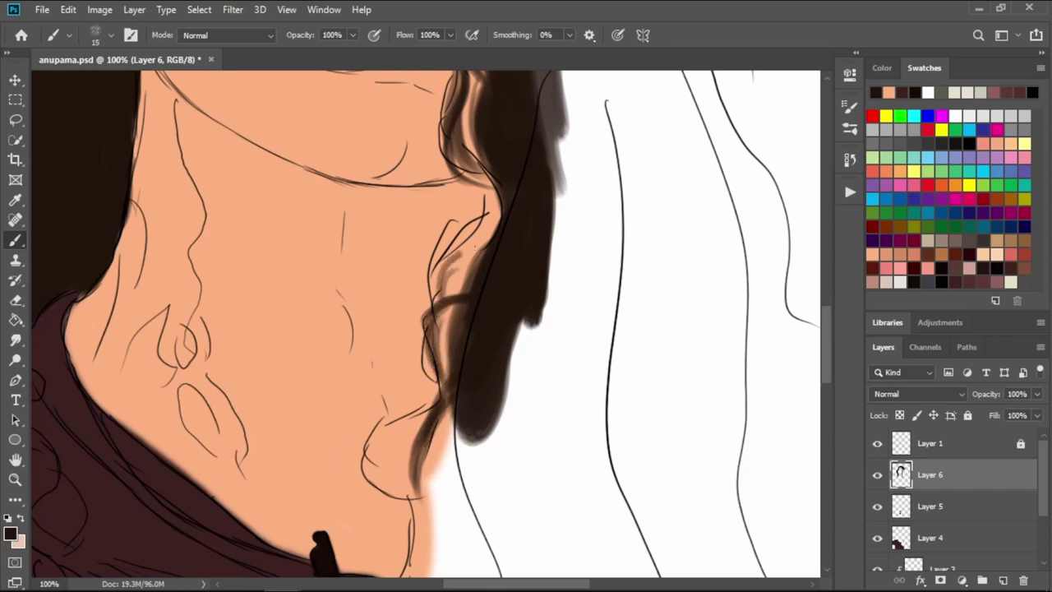
left_click_drag(485, 177, 444, 280)
left_click_drag(473, 247, 448, 378)
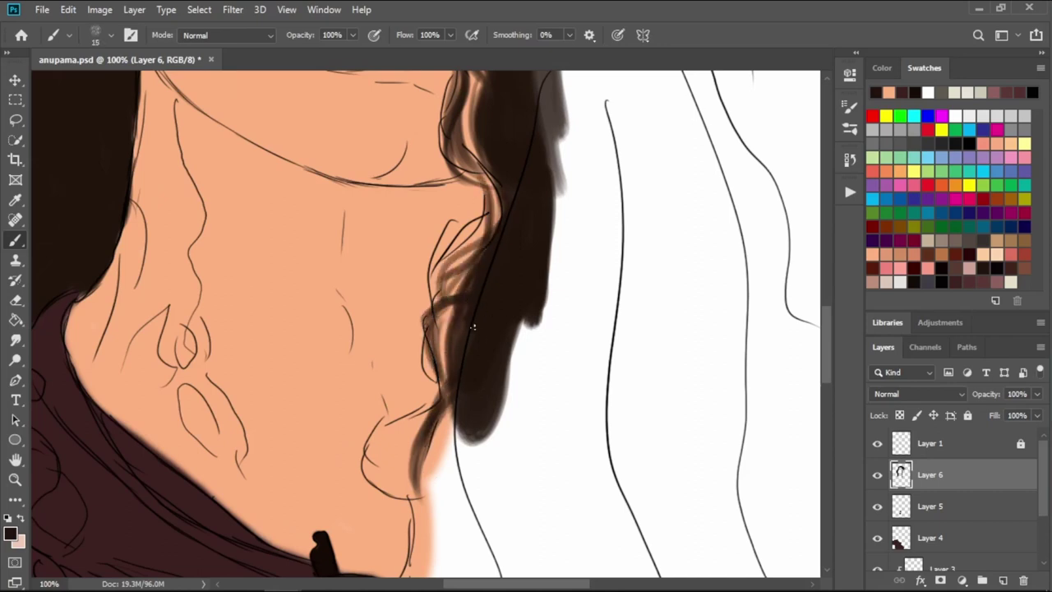
key("bracketleft")
key("bracketleft")
left_click_drag(493, 196, 429, 283)
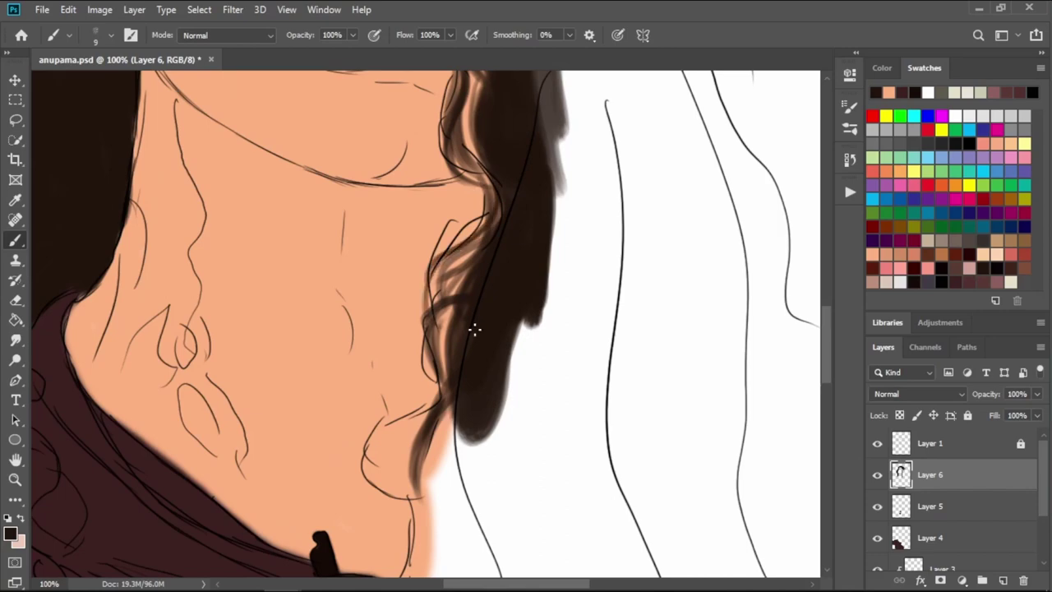
left_click_drag(496, 190, 437, 255)
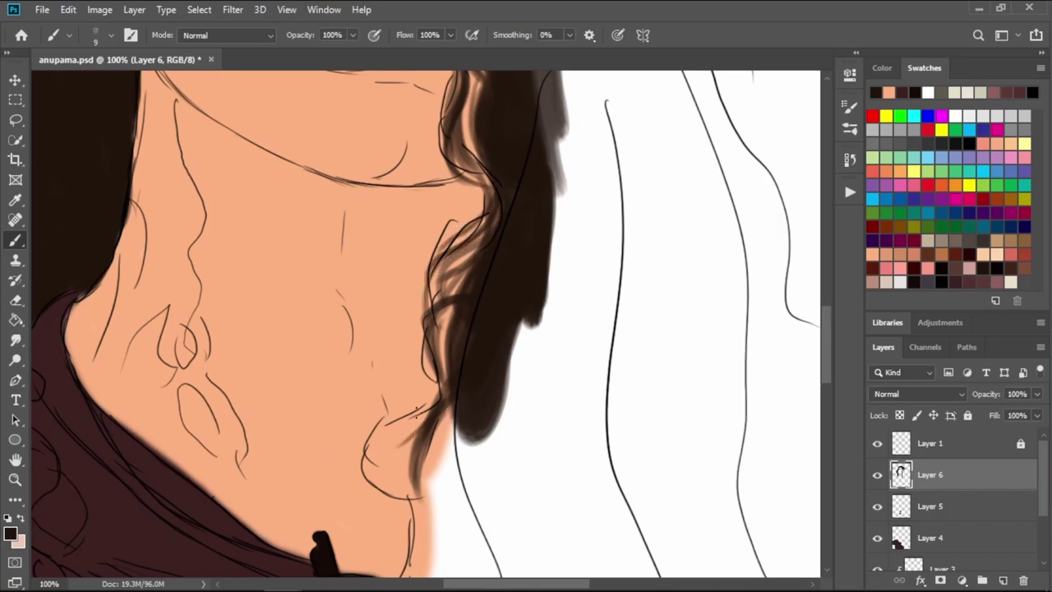
- Draw a curled strand looping above the shoulder and thicken it with more strands
mouse_move(419, 448)
left_mouse_down()
mouse_move(407, 500)
mouse_move(386, 501)
left_mouse_up()
key("bracketright")
left_click_drag(411, 429, 403, 506)
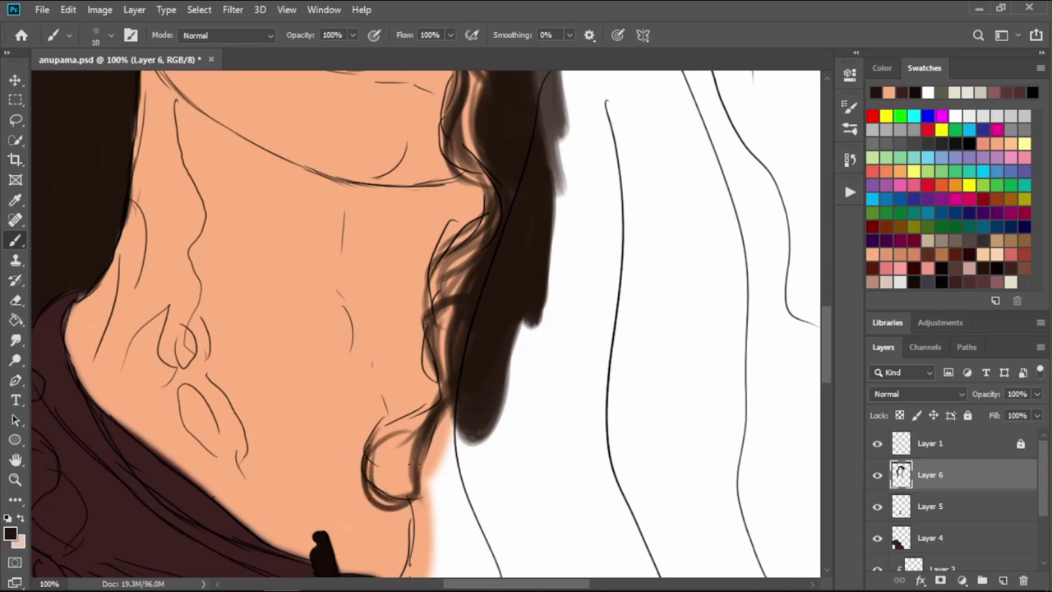
left_click_drag(444, 436, 374, 461)
left_click_drag(426, 421, 403, 459)
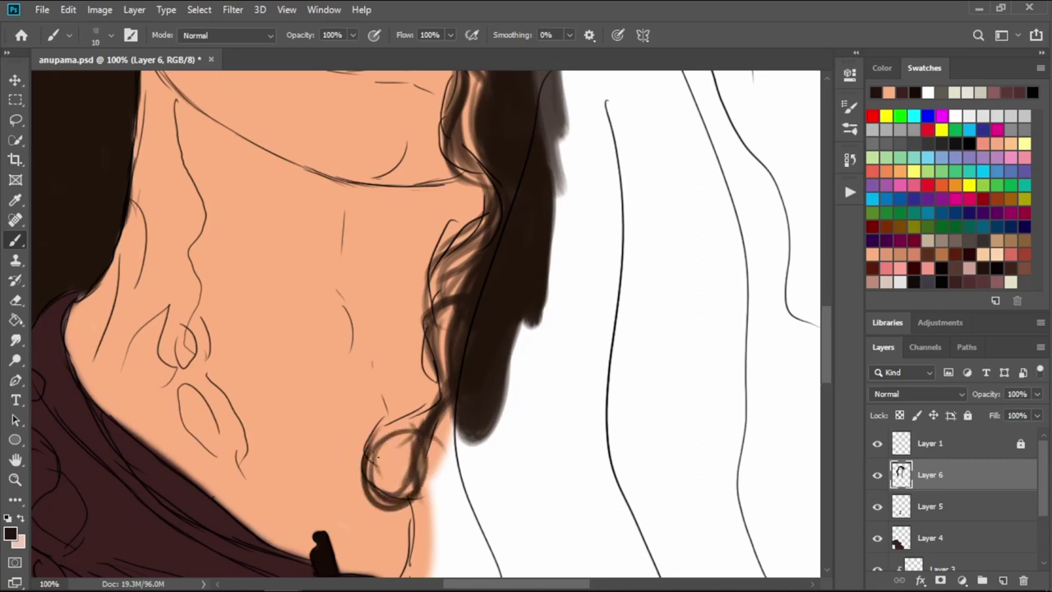
mouse_move(429, 406)
left_mouse_down()
mouse_move(396, 455)
mouse_move(393, 503)
left_mouse_up()
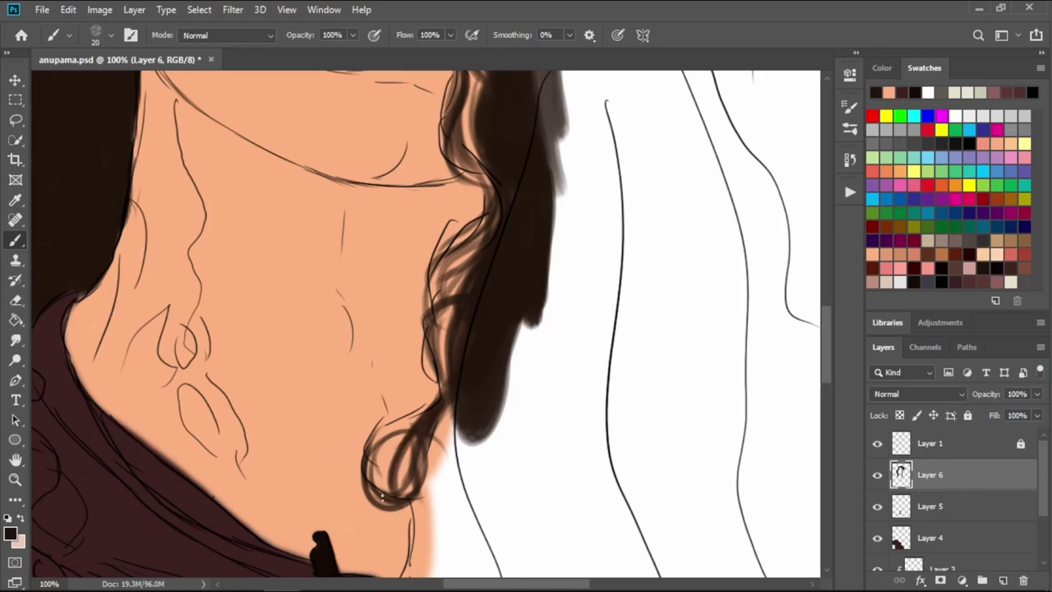
left_click_drag(416, 423, 363, 490)
mouse_move(442, 386)
left_mouse_down()
mouse_move(405, 496)
mouse_move(411, 527)
left_mouse_up()
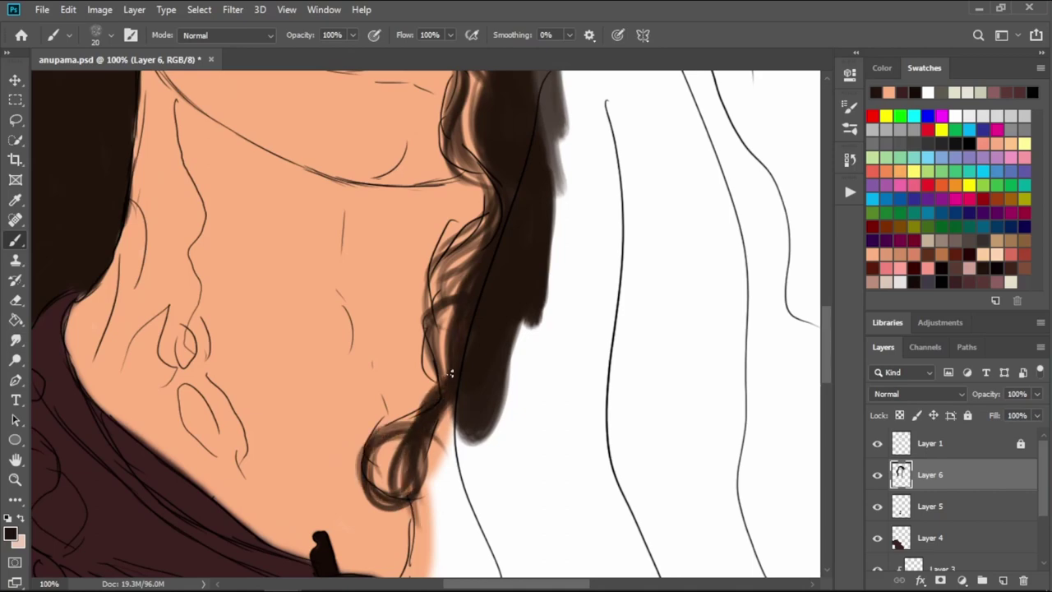
- Paint long dark hair strands down the neck edge past the glasses
scroll(458, 401, "down", 2)
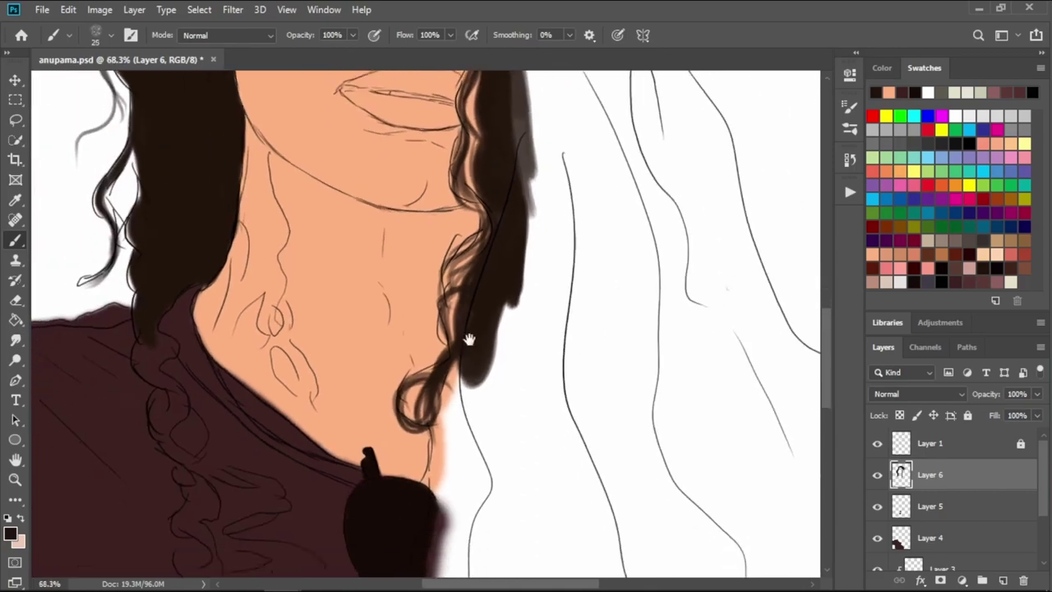
left_click_drag(465, 457, 474, 211)
mouse_move(504, 165)
left_mouse_down()
mouse_move(483, 263)
mouse_move(496, 302)
mouse_move(483, 316)
left_mouse_up()
left_click_drag(489, 247, 498, 297)
left_click_drag(503, 181, 498, 347)
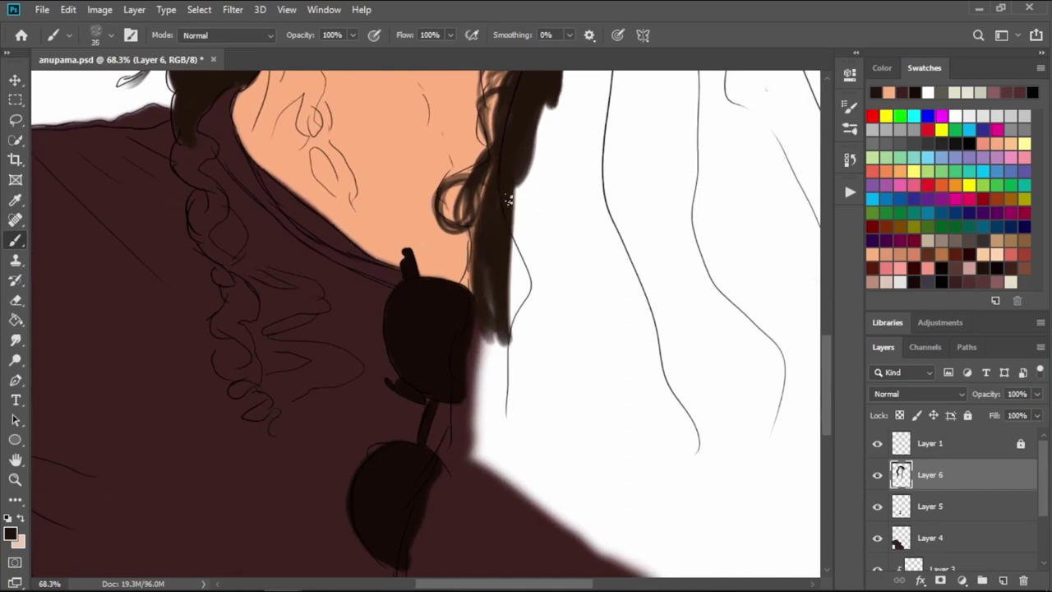
left_click_drag(505, 200, 510, 393)
left_click_drag(486, 277, 465, 444)
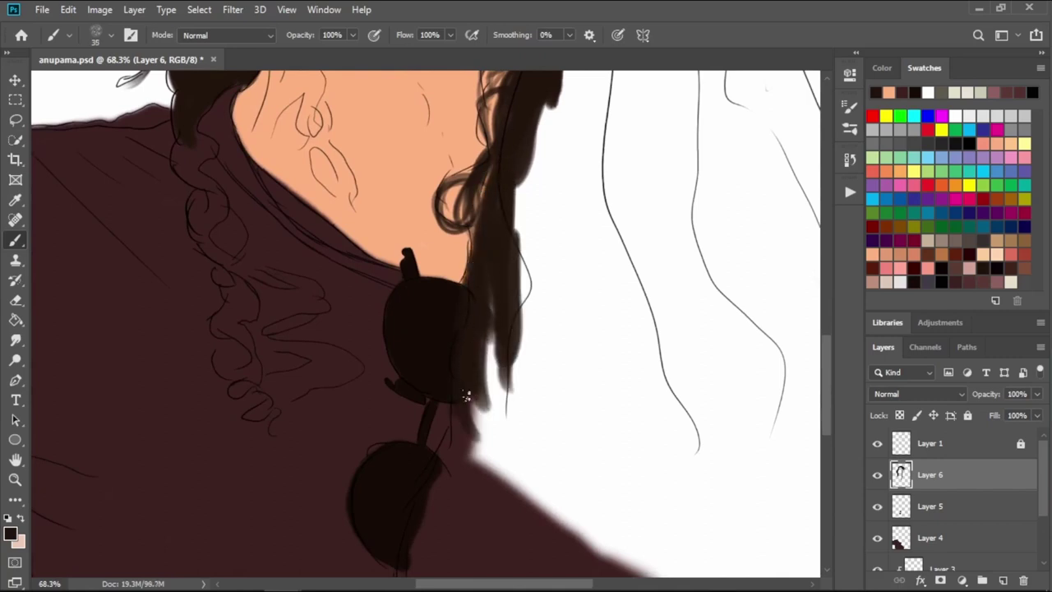
mouse_move(470, 390)
left_mouse_down()
mouse_move(460, 469)
mouse_move(440, 490)
left_mouse_up()
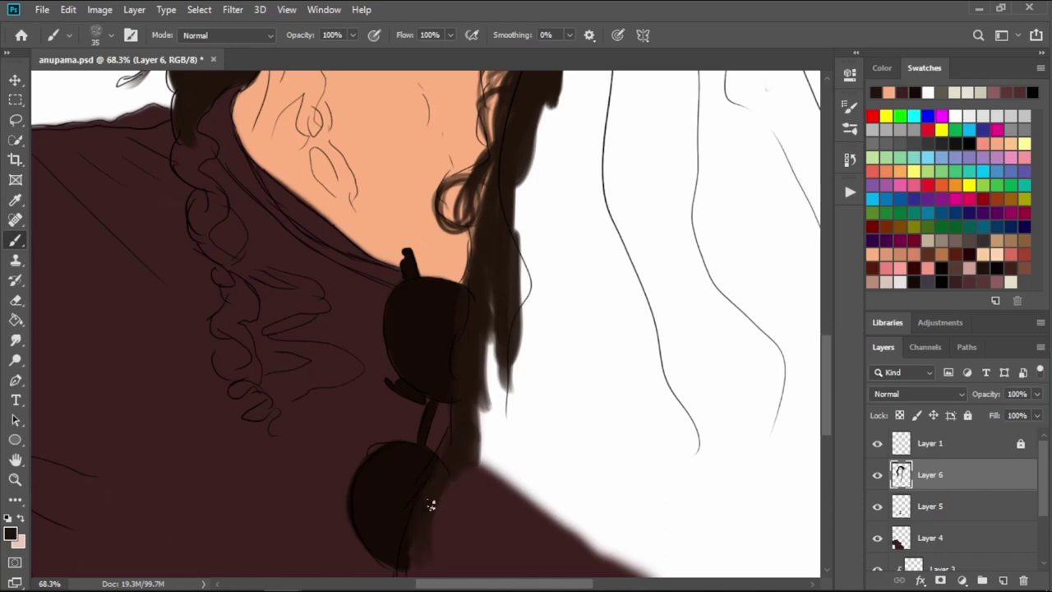
key("bracketright")
left_click_drag(498, 288, 484, 413)
mouse_move(497, 331)
left_mouse_down()
mouse_move(477, 455)
mouse_move(508, 411)
mouse_move(513, 241)
mouse_move(451, 337)
mouse_move(420, 448)
left_mouse_up()
scroll(462, 354, "down", 2)
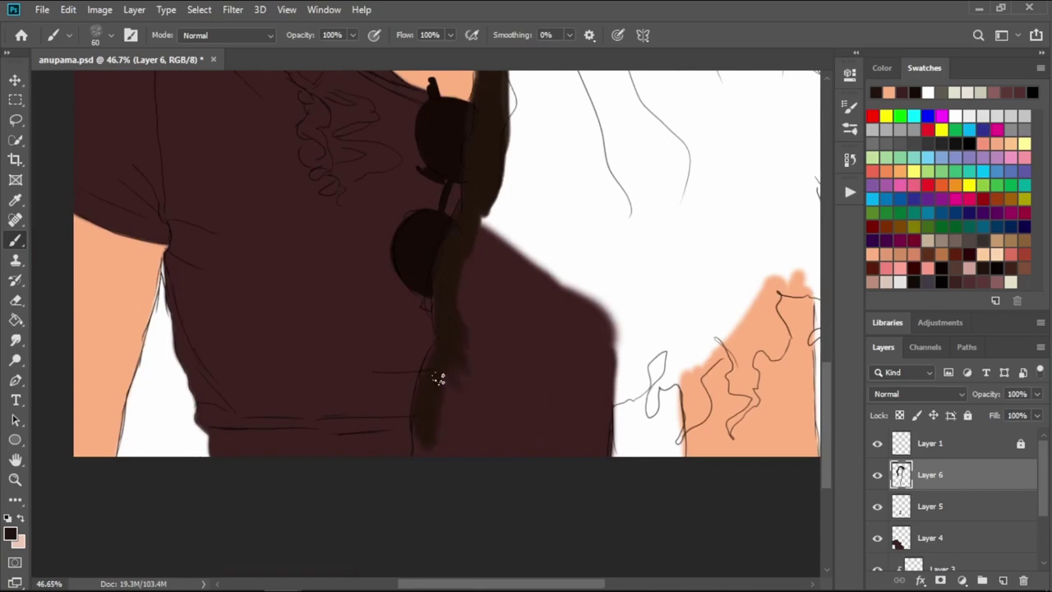
- Widen the hair below the sunglasses and carry it across the maroon shoulder
left_click_drag(466, 279, 448, 453)
left_click_drag(485, 300, 463, 457)
left_click_drag(502, 317, 497, 454)
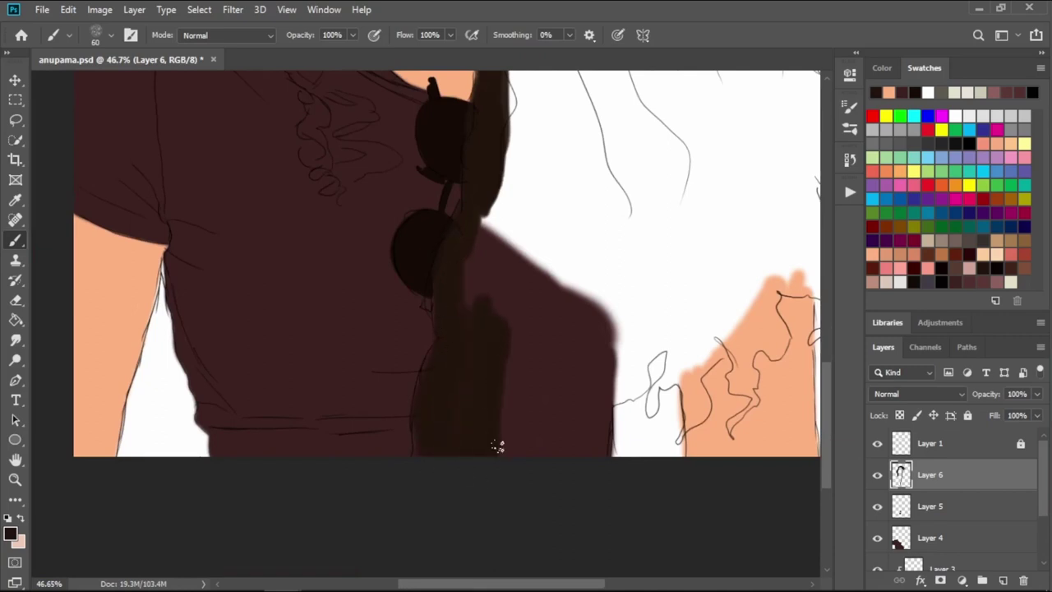
left_click_drag(505, 360, 503, 456)
left_click_drag(581, 356, 565, 454)
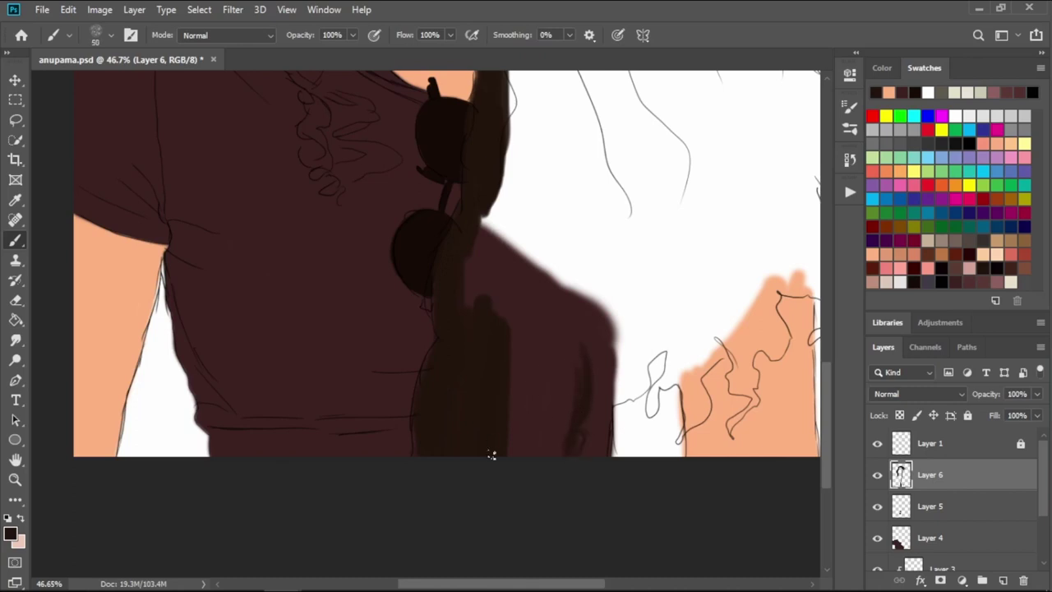
mouse_move(492, 455)
left_mouse_down()
mouse_move(505, 411)
mouse_move(564, 353)
mouse_move(571, 321)
mouse_move(491, 255)
mouse_move(500, 249)
mouse_move(479, 189)
left_mouse_up()
left_click_drag(475, 367, 554, 337)
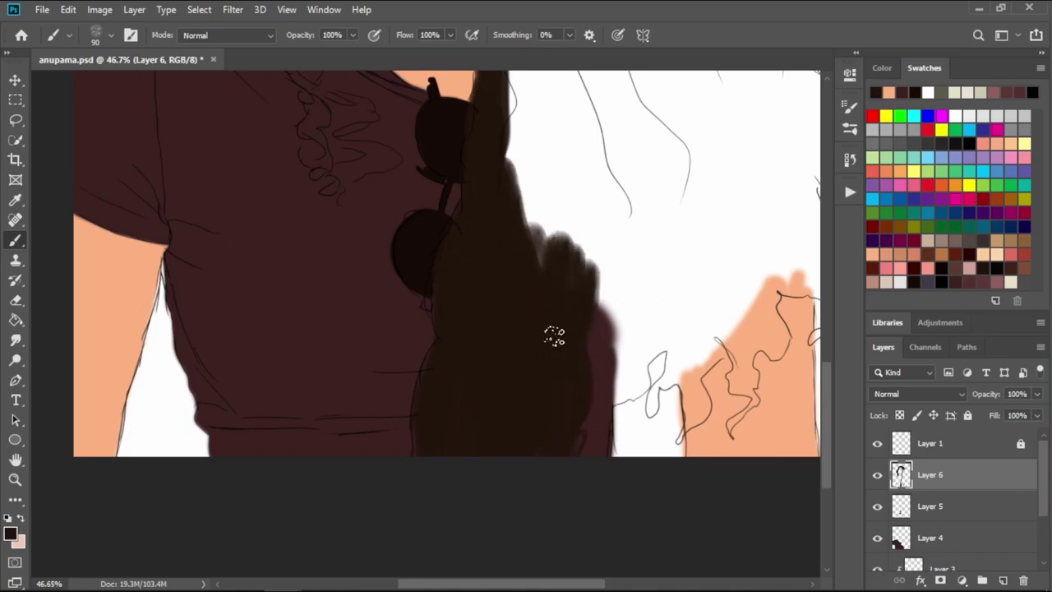
- Fill out and extend the right edge of the hair beside the face
left_click_drag(488, 282, 504, 511)
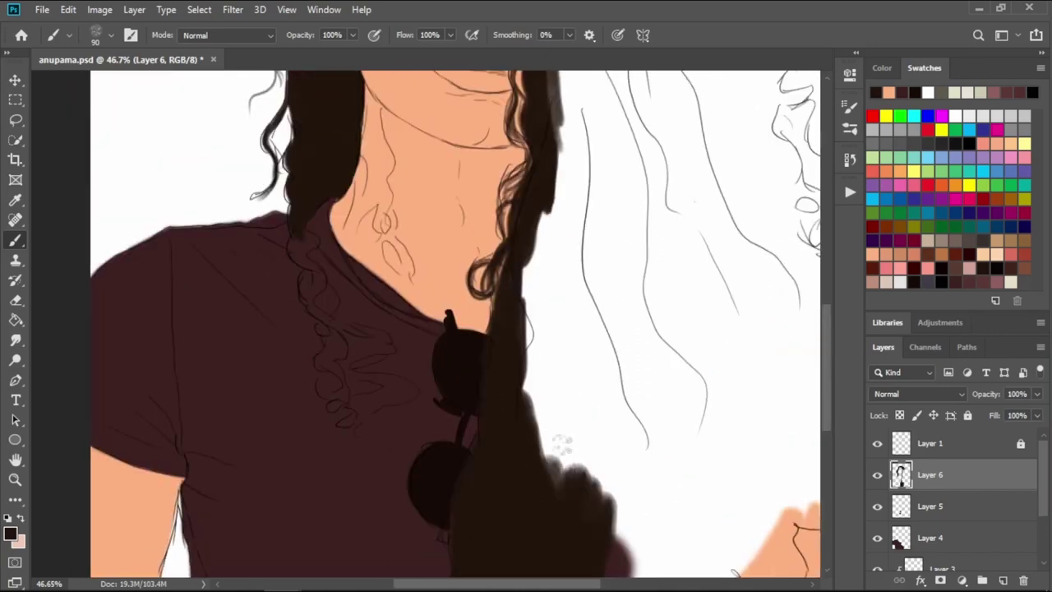
mouse_move(567, 485)
left_mouse_down()
mouse_move(521, 384)
mouse_move(535, 299)
mouse_move(579, 348)
mouse_move(558, 206)
mouse_move(570, 471)
left_mouse_up()
mouse_move(590, 434)
left_mouse_down()
mouse_move(575, 404)
mouse_move(591, 411)
mouse_move(559, 271)
mouse_move(567, 139)
mouse_move(566, 312)
mouse_move(589, 342)
mouse_move(583, 153)
mouse_move(593, 132)
mouse_move(658, 241)
mouse_move(638, 270)
left_mouse_up()
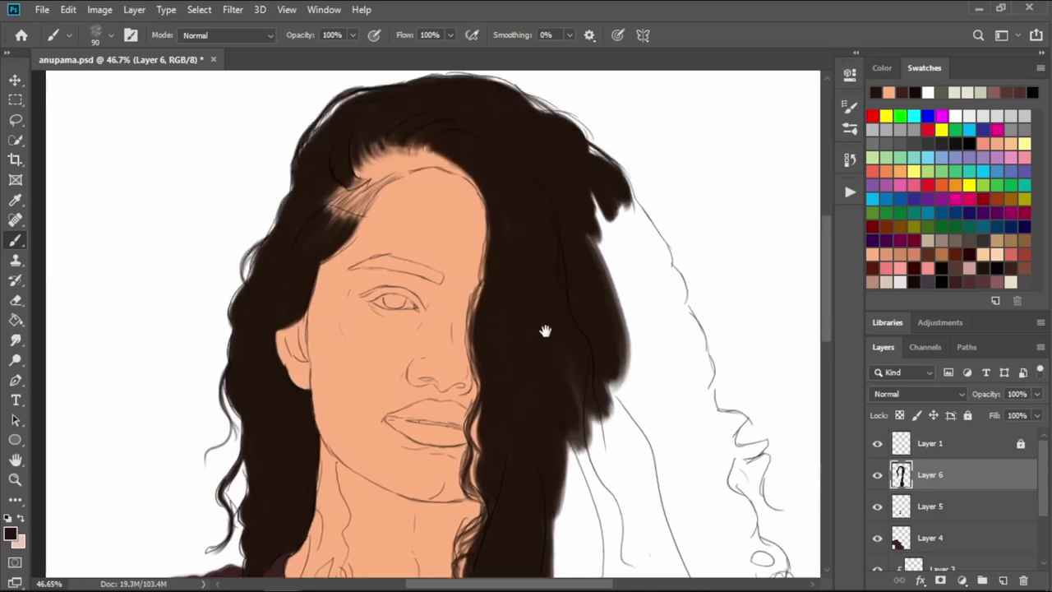
mouse_move(545, 329)
left_mouse_down()
mouse_move(605, 301)
mouse_move(622, 329)
mouse_move(598, 246)
left_mouse_up()
scroll(598, 246, "up", 1)
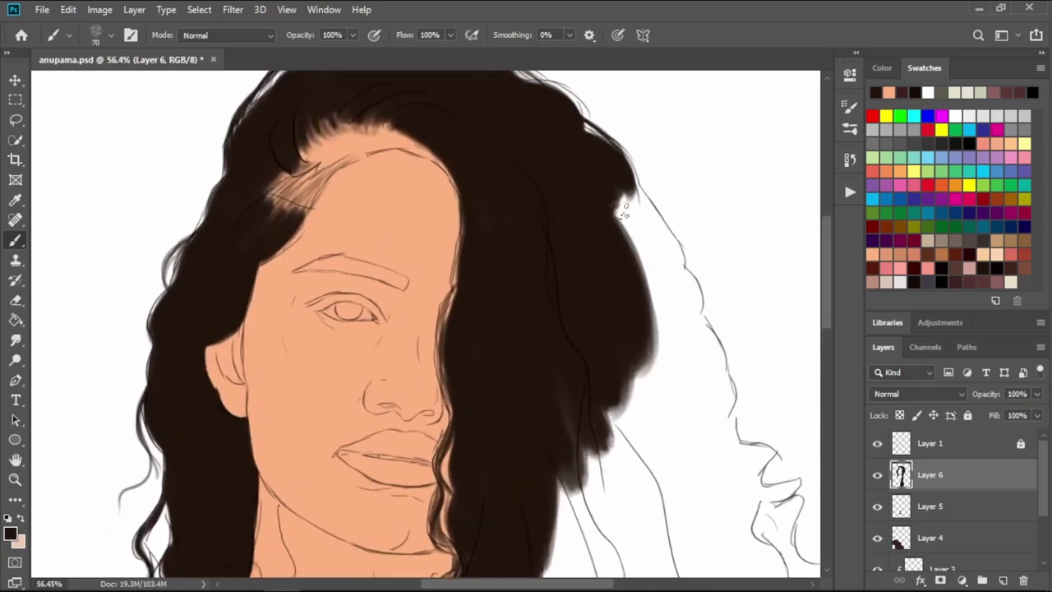
key("bracketleft")
key("bracketleft")
mouse_move(621, 197)
left_mouse_down()
mouse_move(658, 271)
mouse_move(635, 259)
mouse_move(630, 305)
mouse_move(630, 258)
mouse_move(674, 280)
left_mouse_up()
- With a finer brush, extend the right hair edge downward with thin strand tips
key("bracketleft")
key("bracketleft")
key("bracketleft")
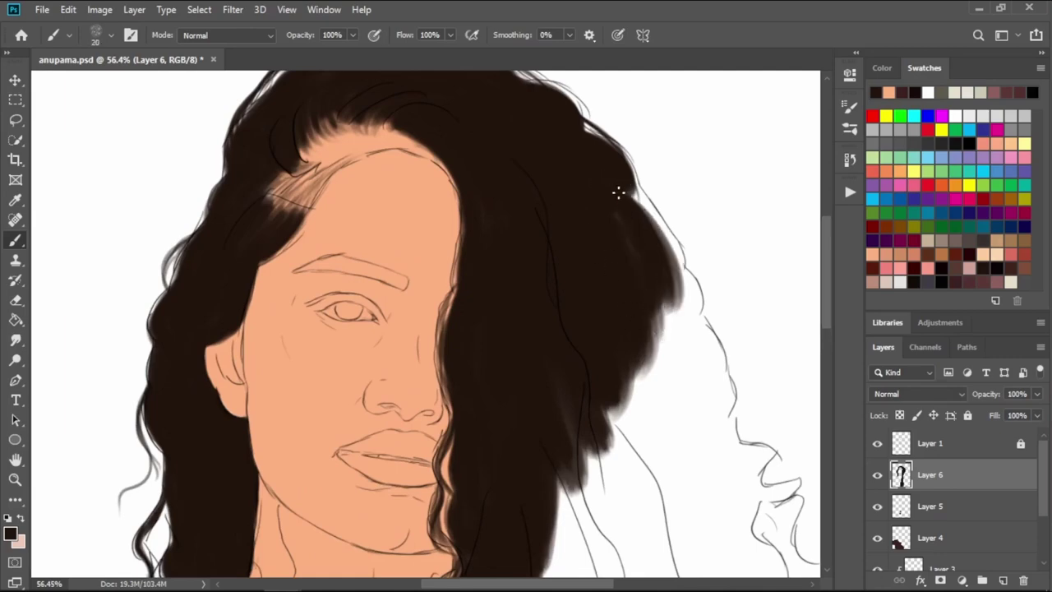
scroll(618, 192, "up", 2)
mouse_move(638, 181)
left_mouse_down()
mouse_move(690, 288)
mouse_move(633, 197)
mouse_move(707, 353)
left_mouse_up()
left_click_drag(682, 263, 715, 354)
left_click_drag(706, 304, 652, 293)
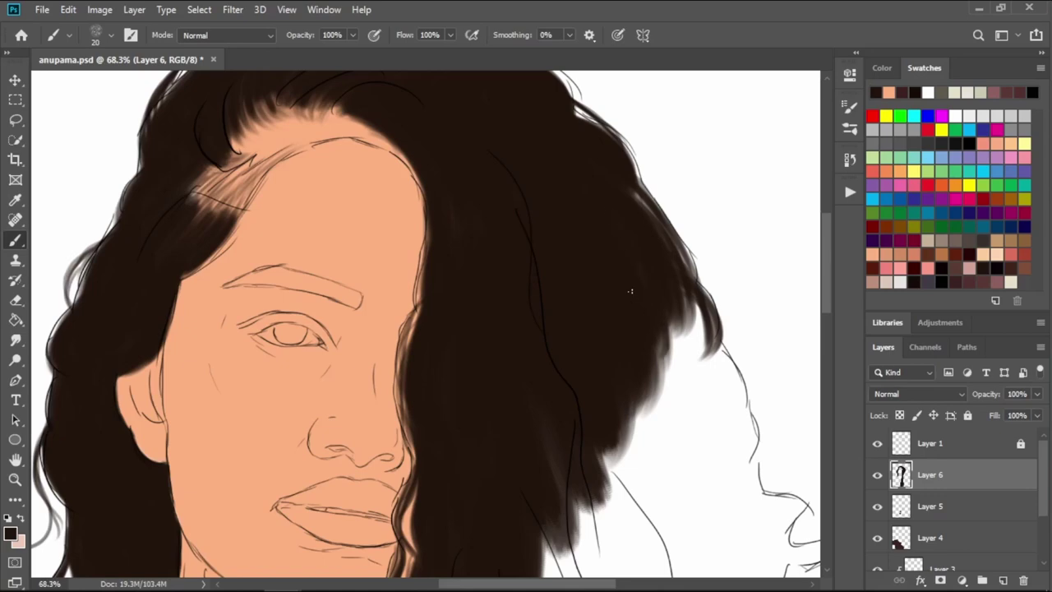
left_click_drag(631, 291, 608, 181)
- Add more thin strands along the right hair edge beside the lower face
left_click_drag(655, 236, 584, 267)
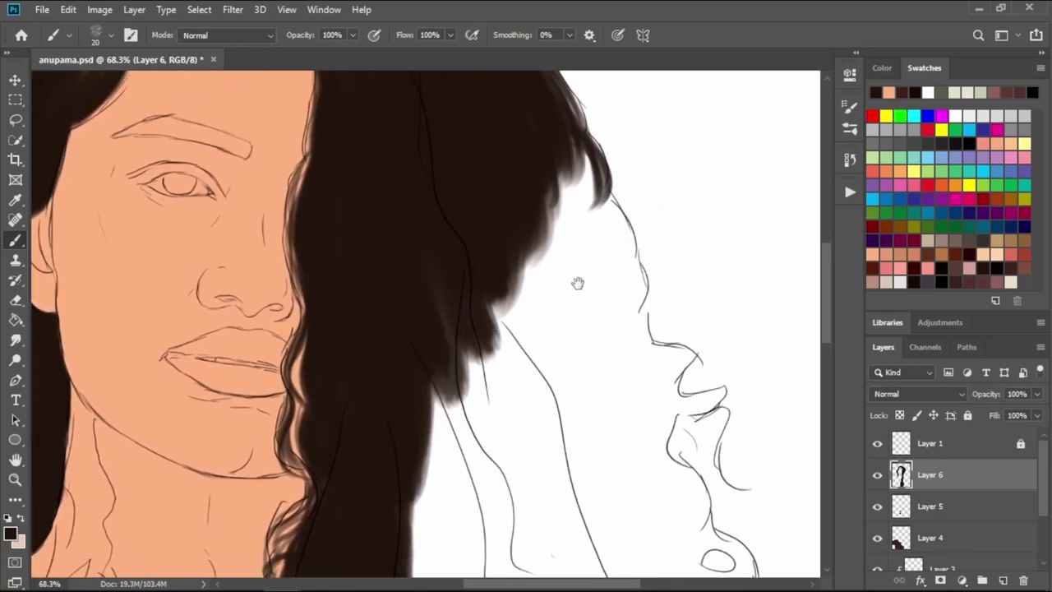
left_click_drag(591, 180, 629, 272)
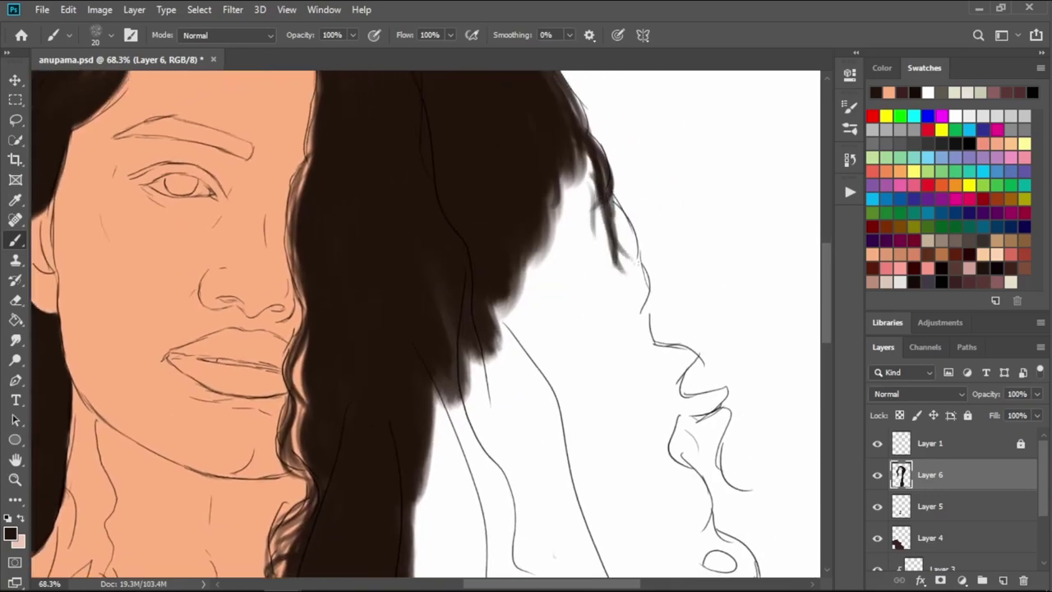
mouse_move(608, 201)
left_mouse_down()
mouse_move(635, 307)
mouse_move(647, 309)
left_mouse_up()
mouse_move(632, 218)
left_mouse_down()
mouse_move(645, 349)
mouse_move(639, 310)
left_mouse_up()
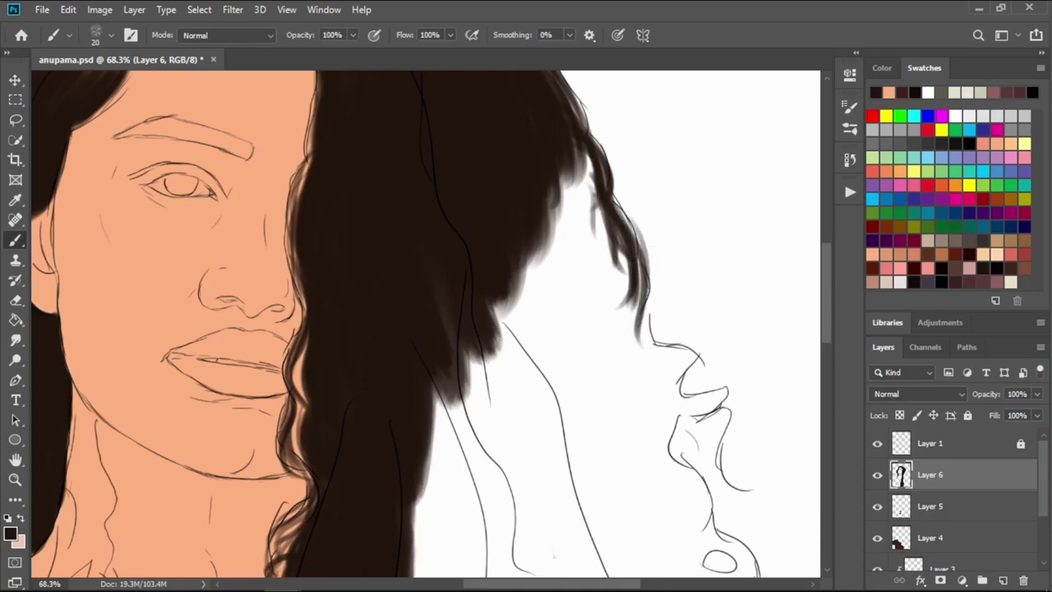
left_click_drag(631, 268, 643, 358)
scroll(638, 321, "up", 2)
scroll(638, 320, "up", 2)
scroll(638, 313, "up", 1)
- Paint dark brown strands near the chin, including a wavy curl toward the lips
left_click_drag(644, 280, 679, 380)
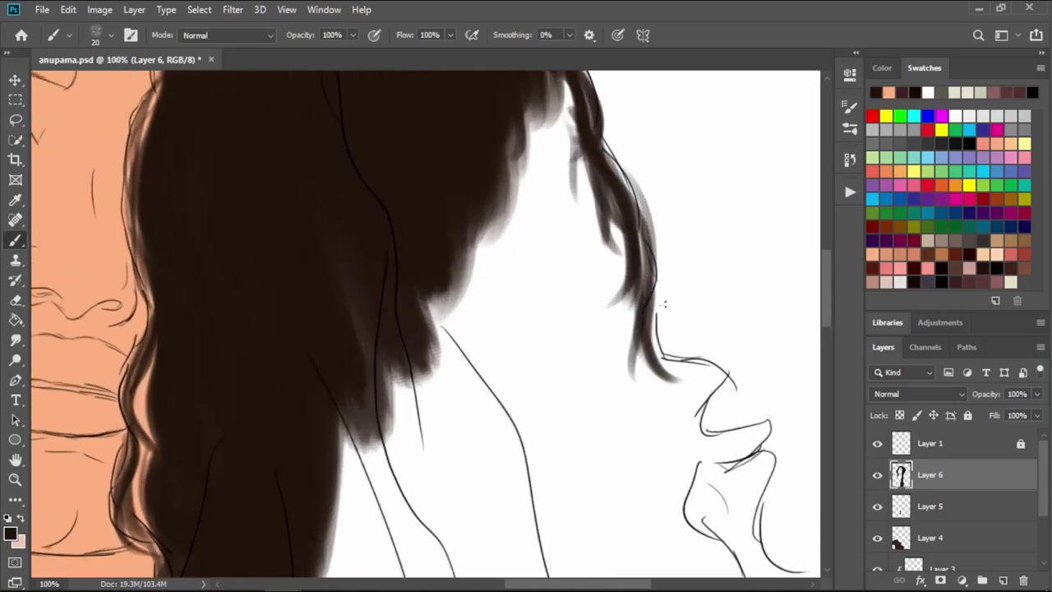
left_click_drag(662, 301, 679, 385)
mouse_move(638, 231)
left_mouse_down()
mouse_move(658, 362)
mouse_move(699, 401)
left_mouse_up()
mouse_move(656, 343)
left_mouse_down()
mouse_move(717, 365)
mouse_move(680, 408)
mouse_move(771, 427)
mouse_move(643, 315)
mouse_move(686, 489)
left_mouse_up()
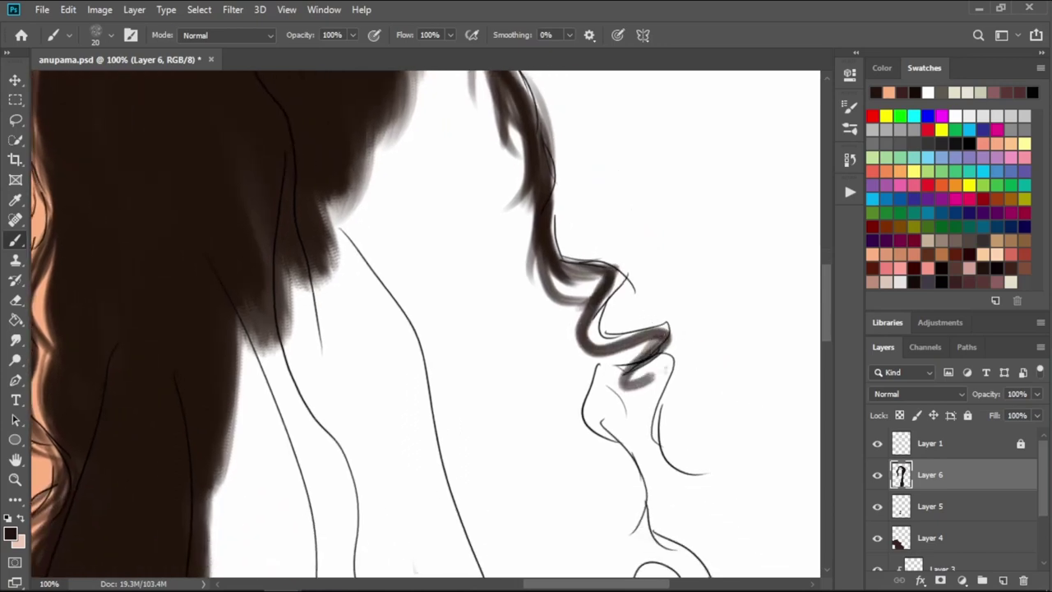
mouse_move(604, 283)
left_mouse_down()
mouse_move(646, 354)
mouse_move(621, 380)
mouse_move(664, 397)
left_mouse_up()
- With a smaller brush, add thin strands to the lower hair curl
key("bracketleft")
left_click_drag(658, 337, 613, 404)
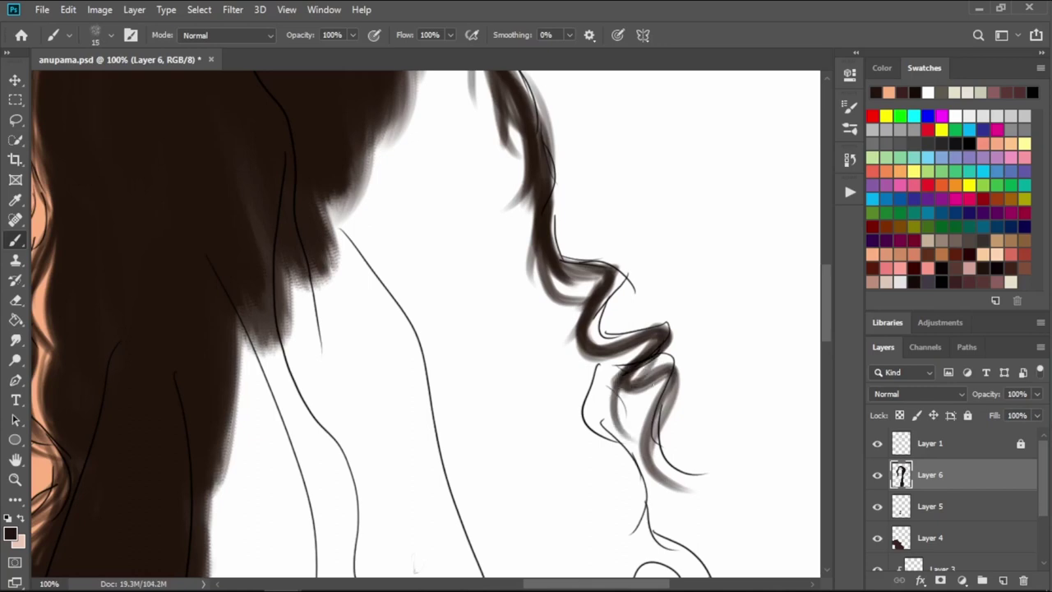
left_click_drag(649, 346, 612, 435)
mouse_move(674, 370)
left_mouse_down()
mouse_move(658, 493)
mouse_move(736, 475)
left_mouse_up()
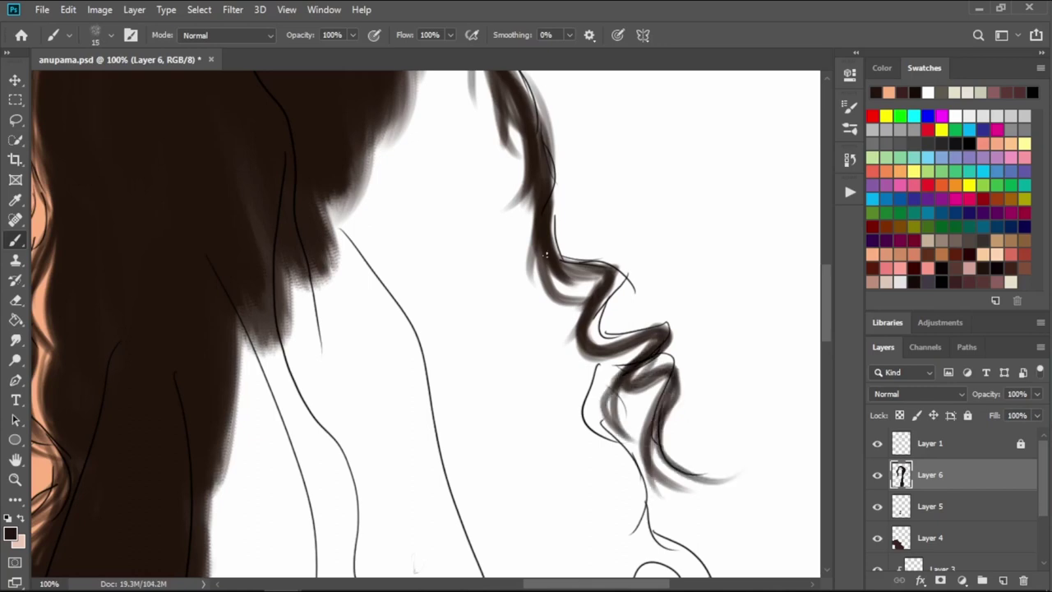
- Darken the upper curl, thicken its left edge, and extend the lower strand downward
left_click_drag(562, 262, 614, 268)
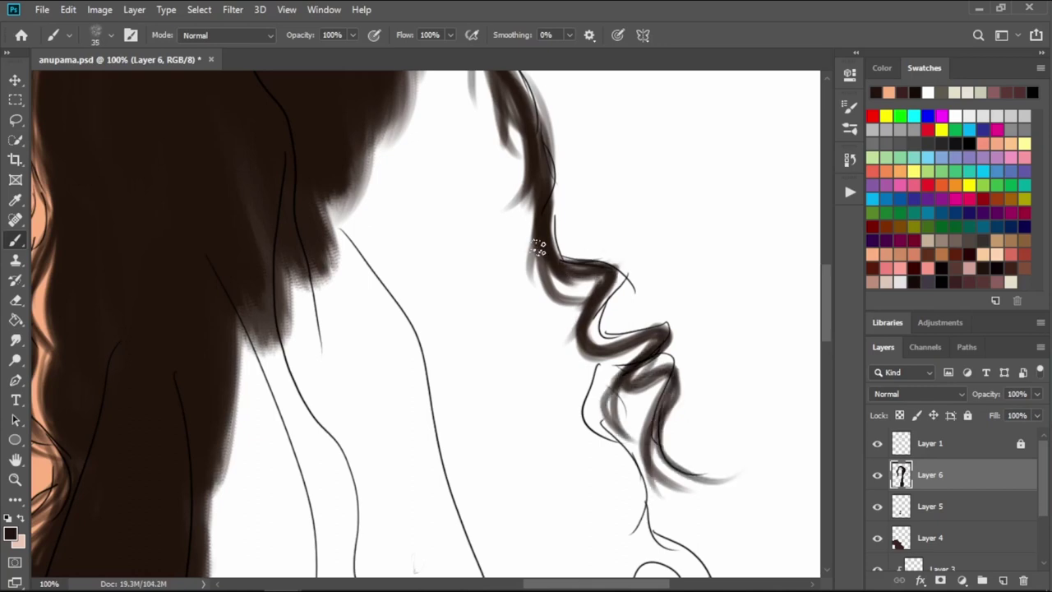
left_click_drag(538, 247, 526, 309)
left_click_drag(530, 197, 564, 376)
left_click_drag(526, 312, 581, 428)
left_click_drag(551, 378, 601, 493)
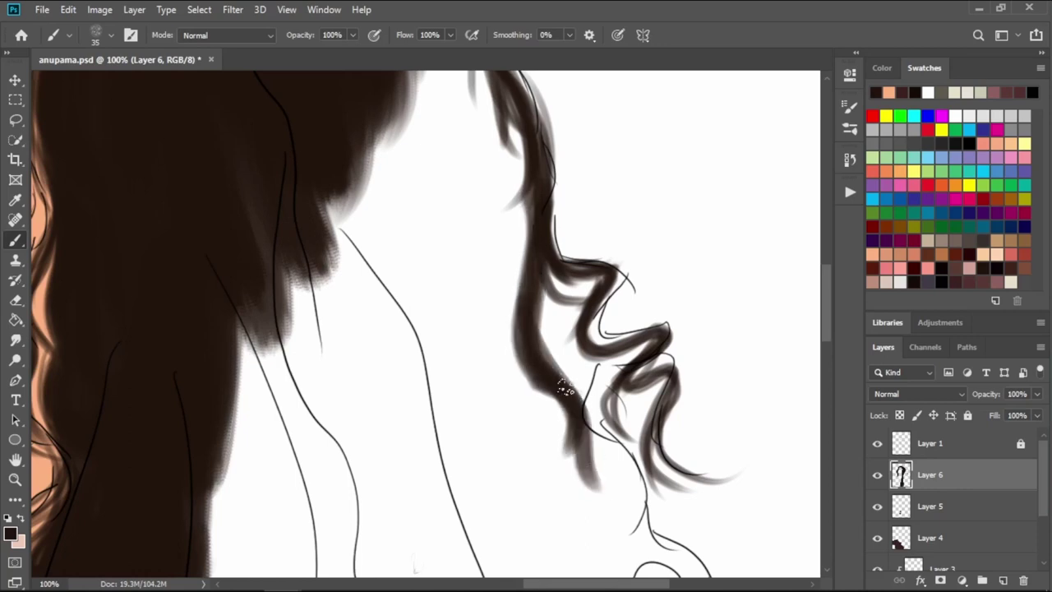
left_click_drag(567, 340, 629, 497)
- With a bigger brush, fill broad strokes along the upper-left hair edge
key("bracketright")
key("bracketright")
key("bracketright")
left_click_drag(489, 131, 498, 271)
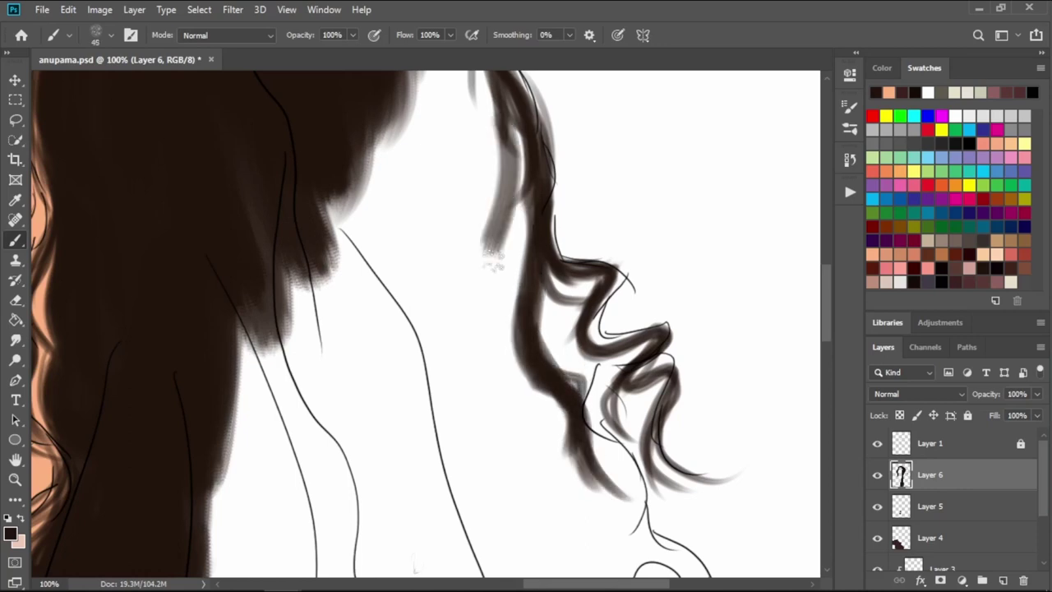
left_click_drag(518, 116, 493, 316)
left_click_drag(521, 212, 493, 329)
left_click_drag(512, 141, 518, 305)
- Fill the white gaps inside the curl beside the face with dark brown
scroll(485, 272, "down", 1)
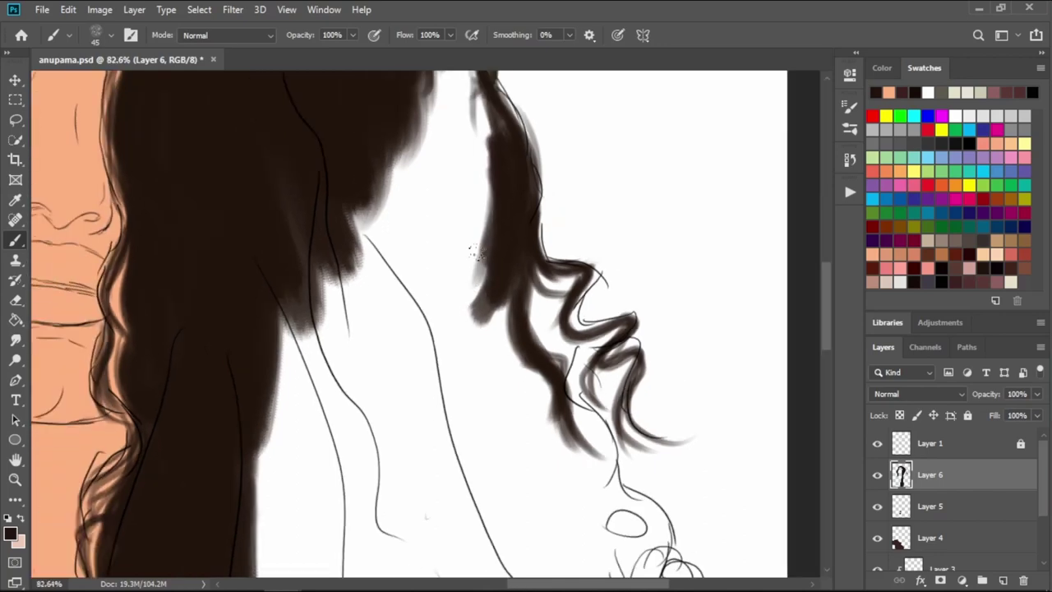
mouse_move(493, 271)
left_mouse_down()
mouse_move(614, 406)
mouse_move(647, 472)
left_mouse_up()
left_click_drag(624, 337, 635, 461)
left_click_drag(645, 296, 658, 452)
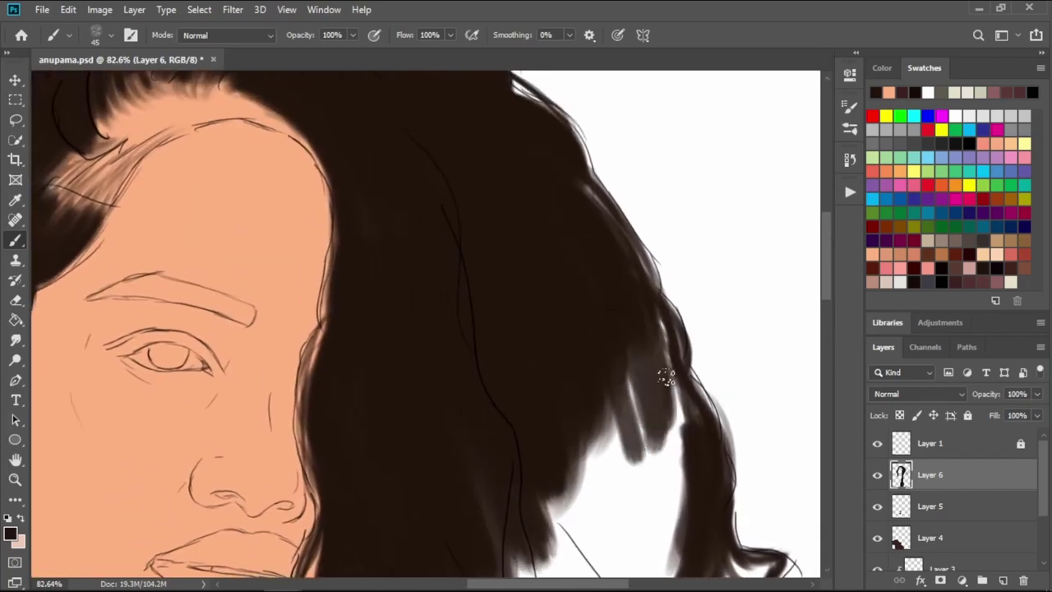
mouse_move(662, 313)
left_mouse_down()
mouse_move(678, 493)
mouse_move(650, 485)
left_mouse_up()
left_click_drag(670, 395, 682, 522)
left_click_drag(625, 386, 678, 564)
scroll(526, 337, "down", 3)
scroll(510, 329, "up", 2)
left_click_drag(494, 461, 460, 214)
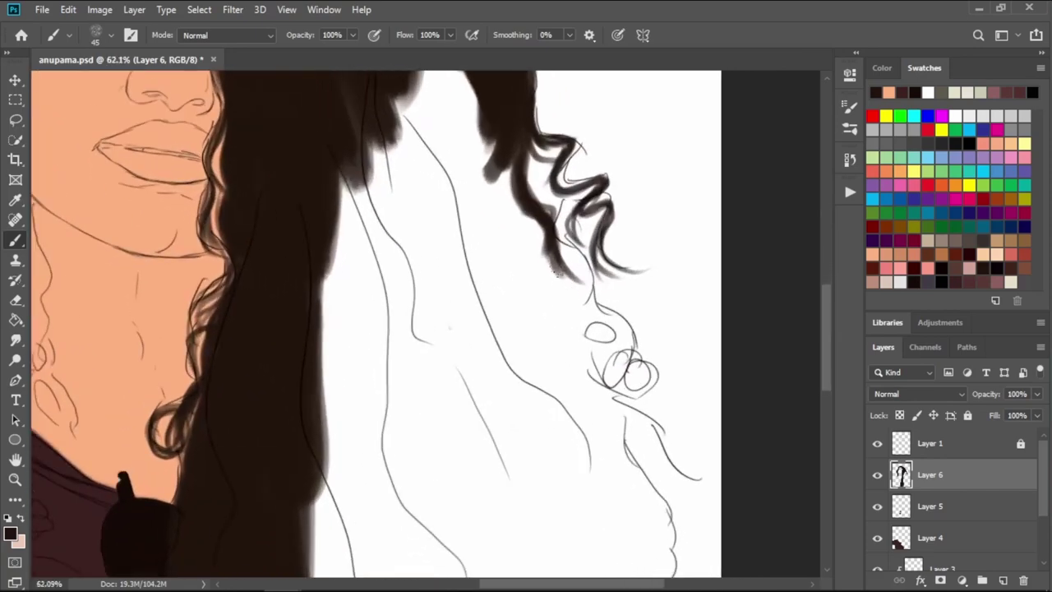
- With a slightly smaller brush, fill in the lower hair curl
scroll(396, 346, "up", 2)
key("bracketleft")
left_click_drag(530, 240, 584, 320)
left_click_drag(567, 237, 587, 322)
mouse_move(580, 283)
left_mouse_down()
mouse_move(580, 327)
mouse_move(581, 312)
mouse_move(658, 387)
mouse_move(633, 419)
mouse_move(650, 427)
mouse_move(642, 406)
mouse_move(650, 427)
mouse_move(700, 439)
mouse_move(608, 386)
left_mouse_up()
- Fill around the small oval curl and shade the lower-left of the circles
key("bracketleft")
key("bracketright")
mouse_move(588, 317)
left_mouse_down()
mouse_move(600, 399)
mouse_move(624, 360)
mouse_move(608, 386)
left_mouse_up()
left_click_drag(592, 329, 658, 361)
key("bracketleft")
mouse_move(584, 395)
left_mouse_down()
mouse_move(655, 427)
mouse_move(748, 572)
left_mouse_up()
key("bracketleft")
- Paint and thicken a strand running down from the circles
scroll(576, 370, "down", 3, "alt")
scroll(575, 263, "down", 3)
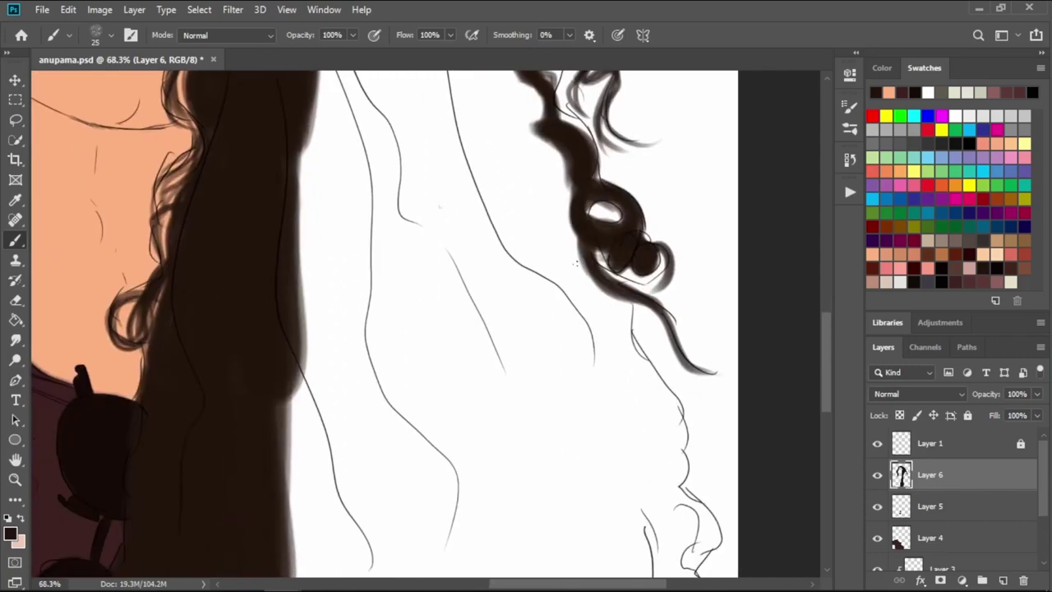
left_click_drag(623, 354, 629, 403)
left_click_drag(617, 296, 625, 387)
key("bracketright")
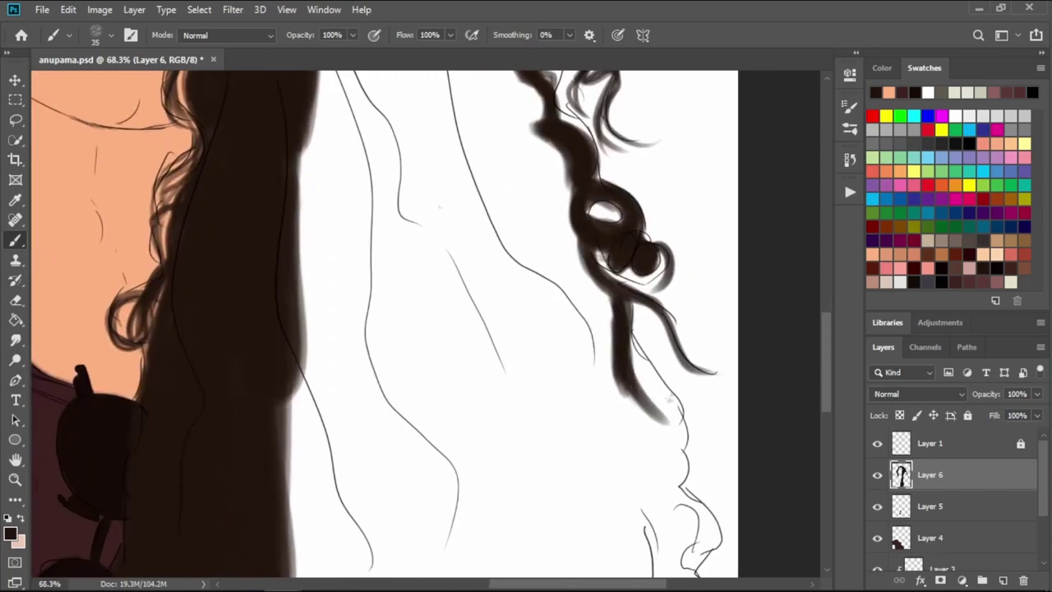
left_click_drag(621, 312, 710, 536)
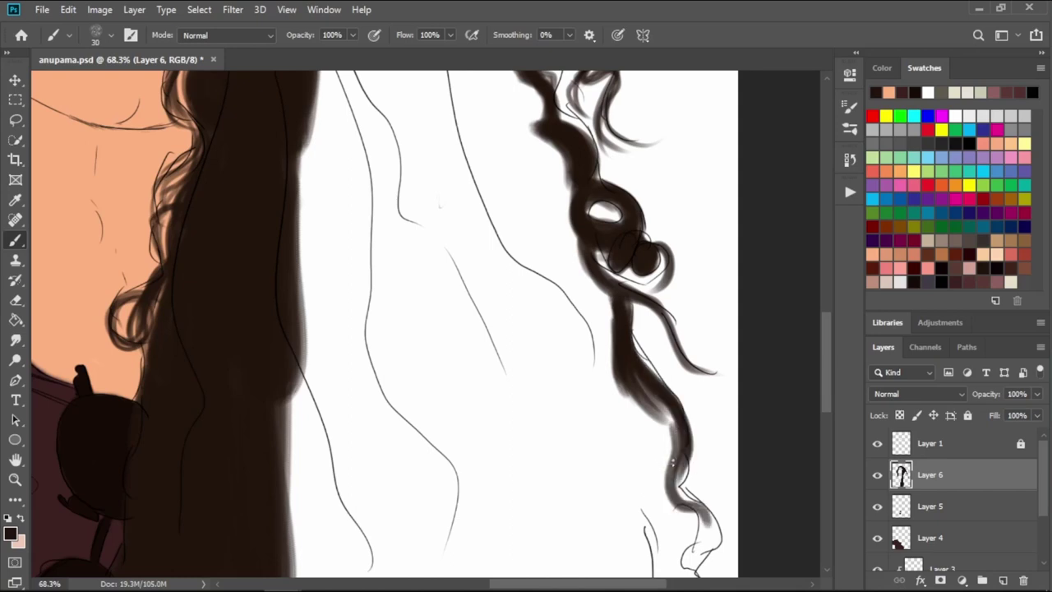
- Thicken the lower curl, undo, and repaint it down to its tail
scroll(672, 462, "down", 5)
key("bracketleft")
mouse_move(678, 300)
left_mouse_down()
mouse_move(715, 378)
mouse_move(728, 472)
left_mouse_up()
mouse_move(686, 325)
left_mouse_down()
mouse_move(723, 390)
mouse_move(694, 479)
left_mouse_up()
key("ctrl+z")
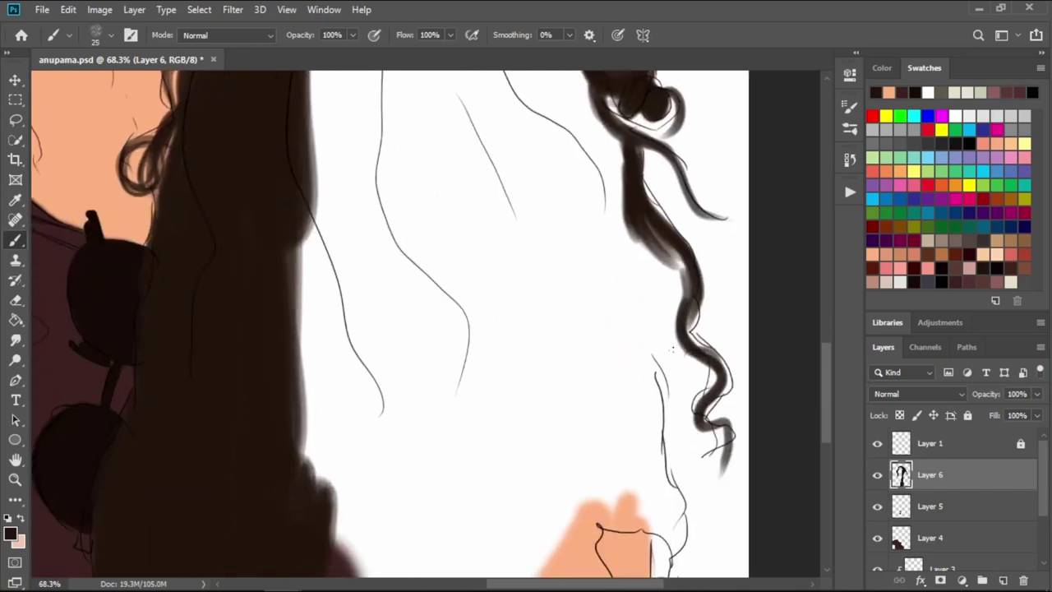
mouse_move(678, 327)
left_mouse_down()
mouse_move(723, 427)
mouse_move(707, 484)
left_mouse_up()
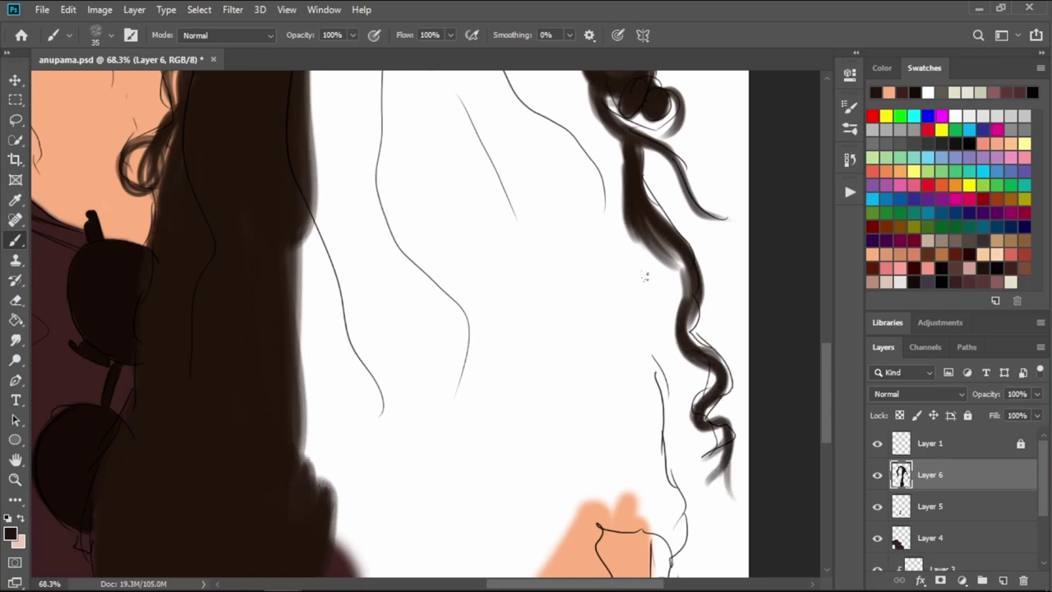
- Widen and darken the right-side hair strand into a wispy tail
left_click_drag(665, 226, 635, 366)
mouse_move(661, 319)
left_mouse_down()
mouse_move(658, 374)
mouse_move(681, 348)
left_mouse_up()
left_click_drag(664, 308, 648, 436)
left_click_drag(658, 341, 649, 452)
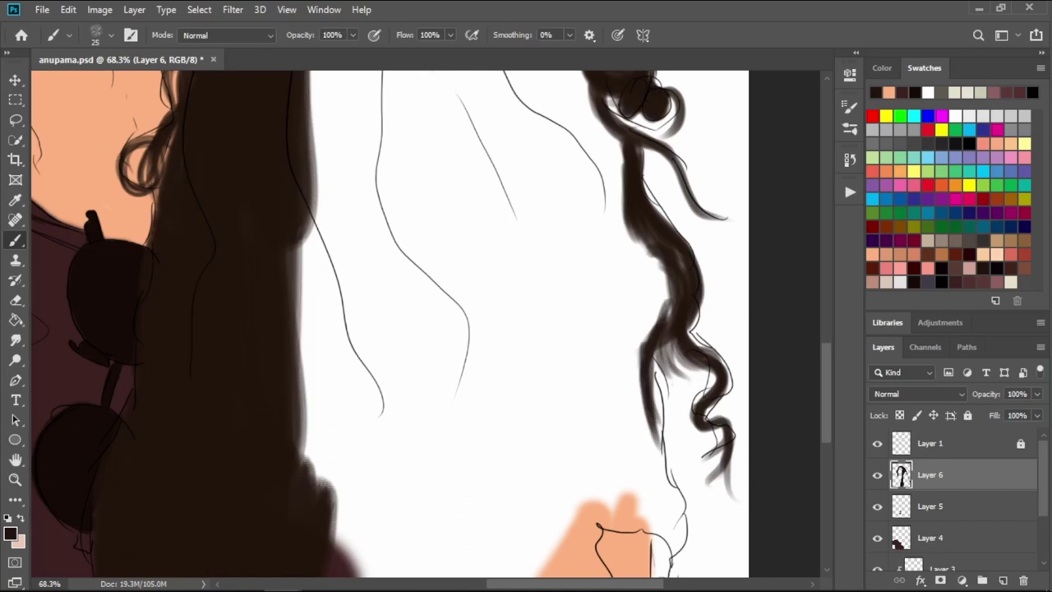
left_click_drag(680, 250, 653, 337)
left_click_drag(670, 272, 655, 452)
- Extend the right strand down to its tail and make it darker and fuller
left_click_drag(653, 366, 683, 518)
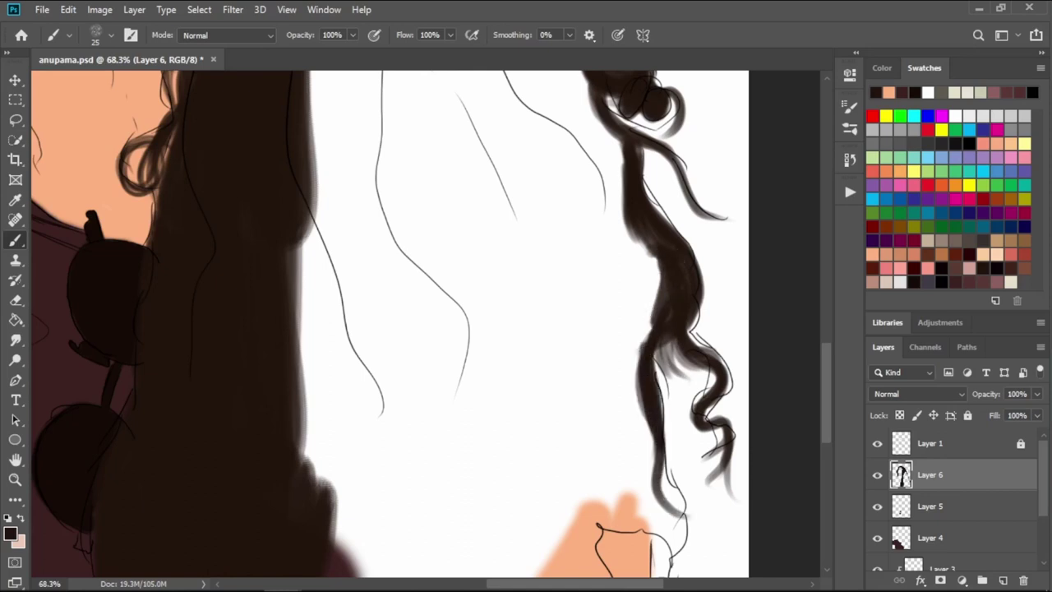
left_click_drag(657, 465, 680, 577)
mouse_move(674, 481)
left_mouse_down()
mouse_move(670, 571)
mouse_move(670, 531)
left_mouse_up()
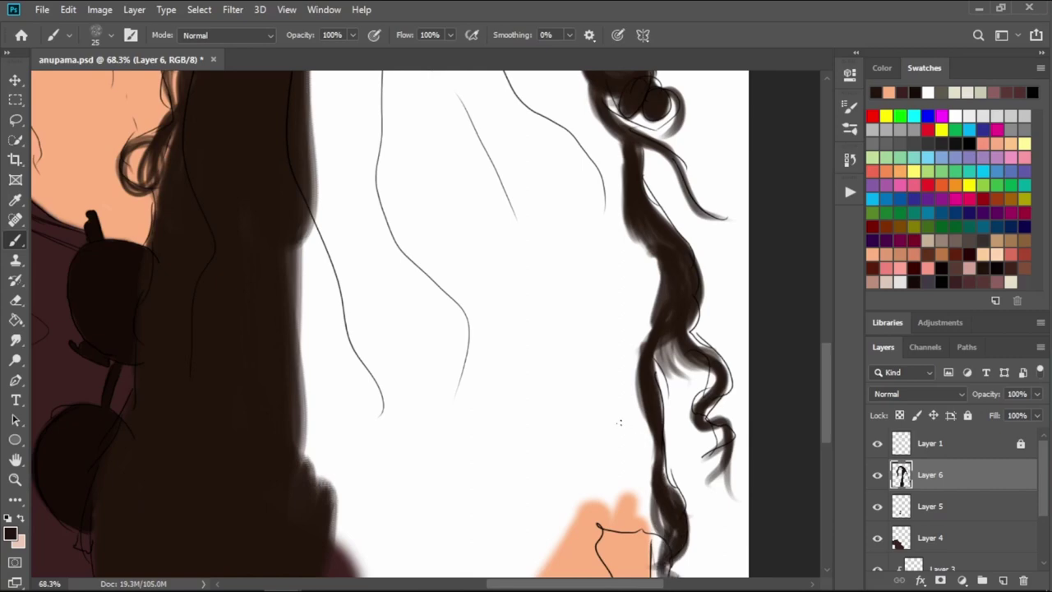
left_click_drag(620, 422, 634, 268)
mouse_move(673, 399)
left_mouse_down()
mouse_move(675, 353)
mouse_move(713, 458)
mouse_move(689, 445)
left_mouse_up()
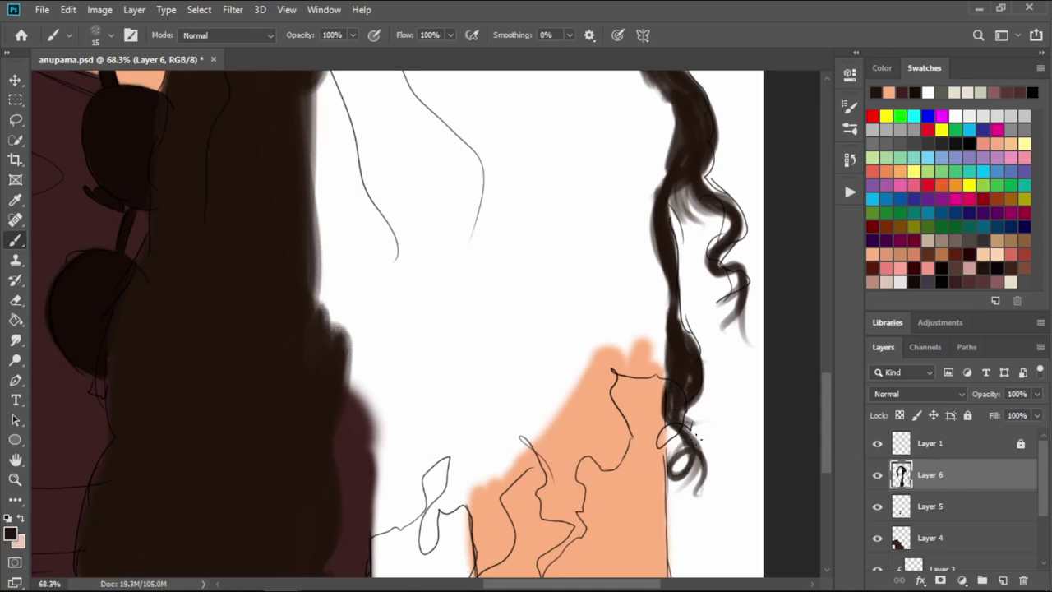
- Paint a dark curl down from the skin's top edge and extend it
mouse_move(647, 351)
left_mouse_down()
mouse_move(667, 365)
mouse_move(649, 324)
left_mouse_up()
mouse_move(604, 448)
left_mouse_down()
mouse_move(613, 372)
mouse_move(604, 444)
left_mouse_up()
key("bracketleft")
mouse_move(615, 372)
left_mouse_down()
mouse_move(603, 450)
mouse_move(576, 493)
mouse_move(544, 497)
mouse_move(562, 511)
mouse_move(559, 567)
left_mouse_up()
left_click_drag(624, 460, 666, 304)
left_click_drag(625, 362, 579, 425)
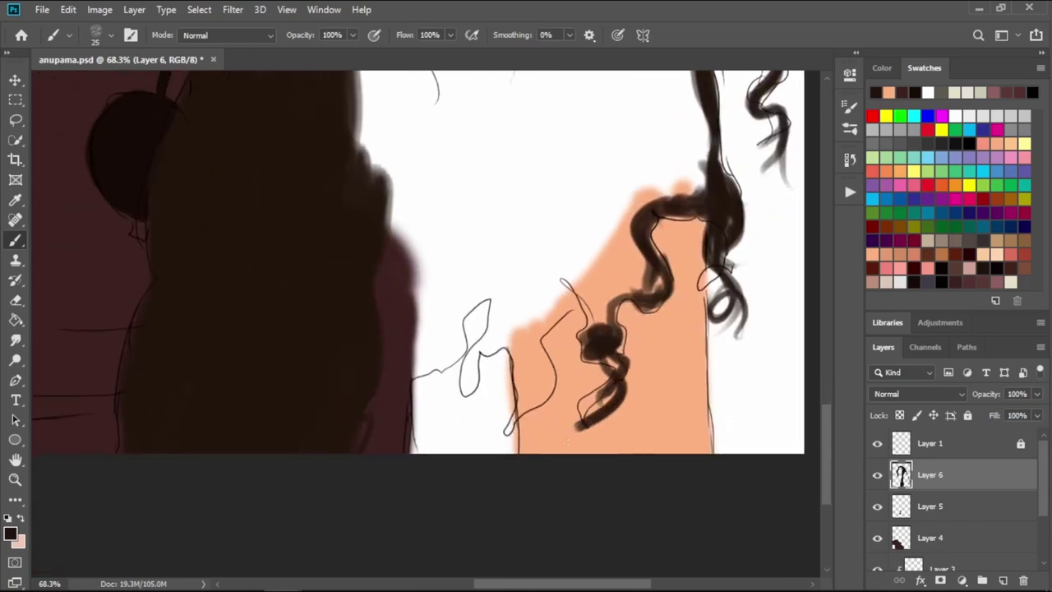
- Rework the lower curl with a thinner brush, trying and undoing several small tails
key("ctrl+z")
key("bracketleft")
left_click_drag(625, 361, 585, 422)
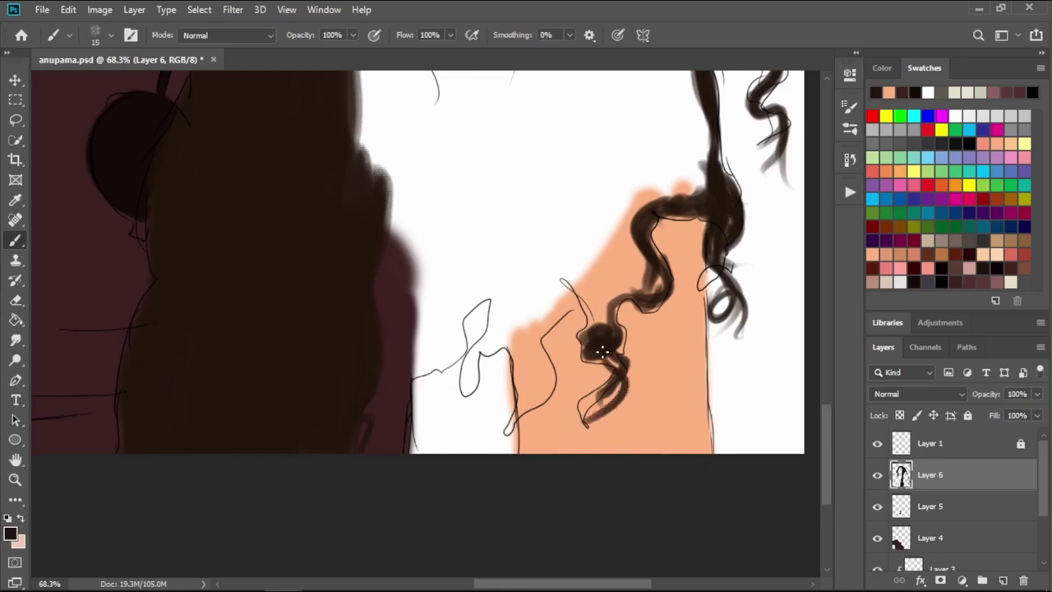
key("ctrl+z")
left_click_drag(615, 355, 580, 428)
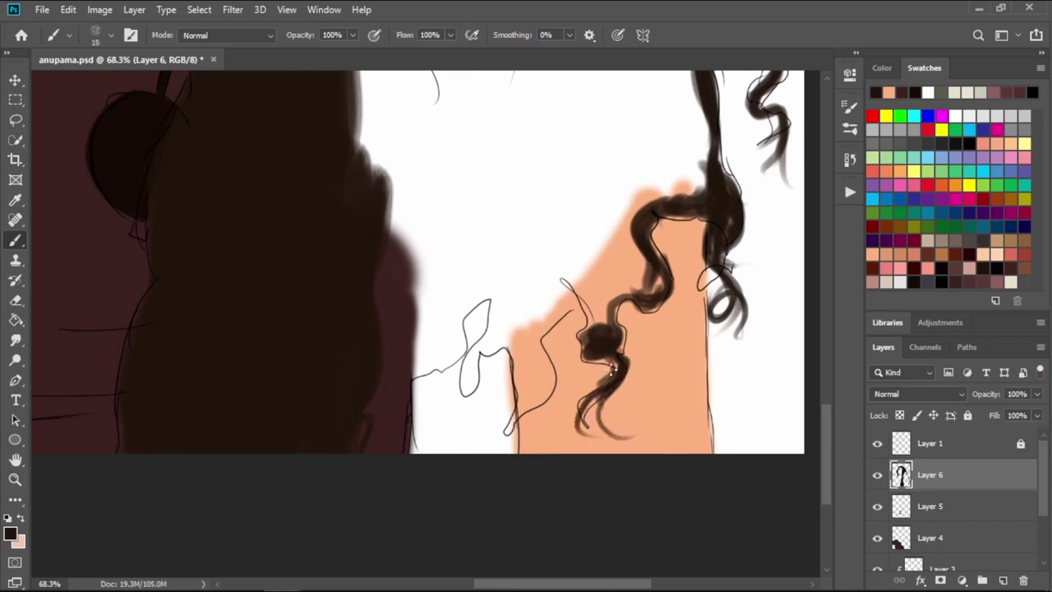
key("ctrl+z")
left_click_drag(609, 333, 583, 427)
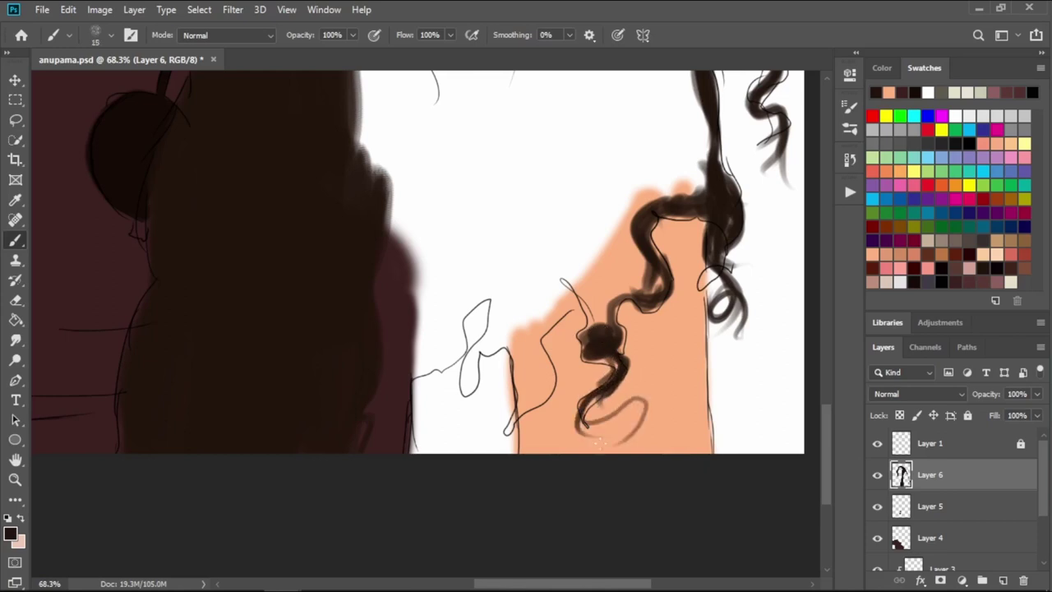
key("ctrl+z")
left_click_drag(621, 349, 588, 428)
key("ctrl+z")
mouse_move(618, 353)
left_mouse_down()
mouse_move(620, 423)
mouse_move(587, 429)
left_mouse_up()
key("ctrl+z")
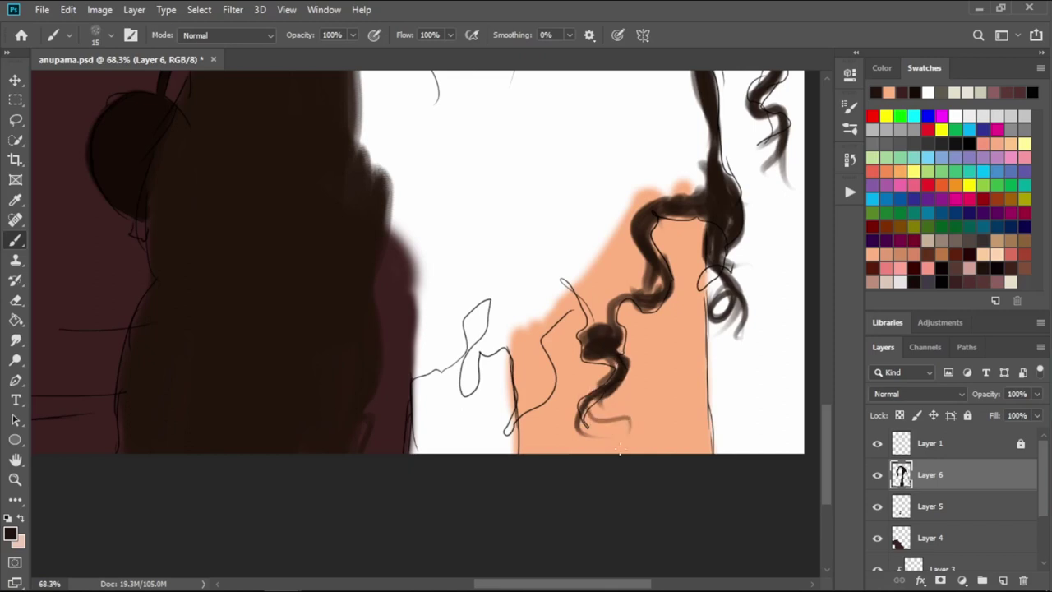
key("ctrl+z")
- Fill dark hair over the curl and peach shoulder, extending the hair wedge upward
key("bracketright")
key("bracketright")
key("bracketright")
mouse_move(579, 327)
left_mouse_down()
mouse_move(589, 287)
mouse_move(596, 333)
mouse_move(629, 288)
mouse_move(653, 281)
mouse_move(649, 352)
left_mouse_up()
key("bracketleft")
key("bracketleft")
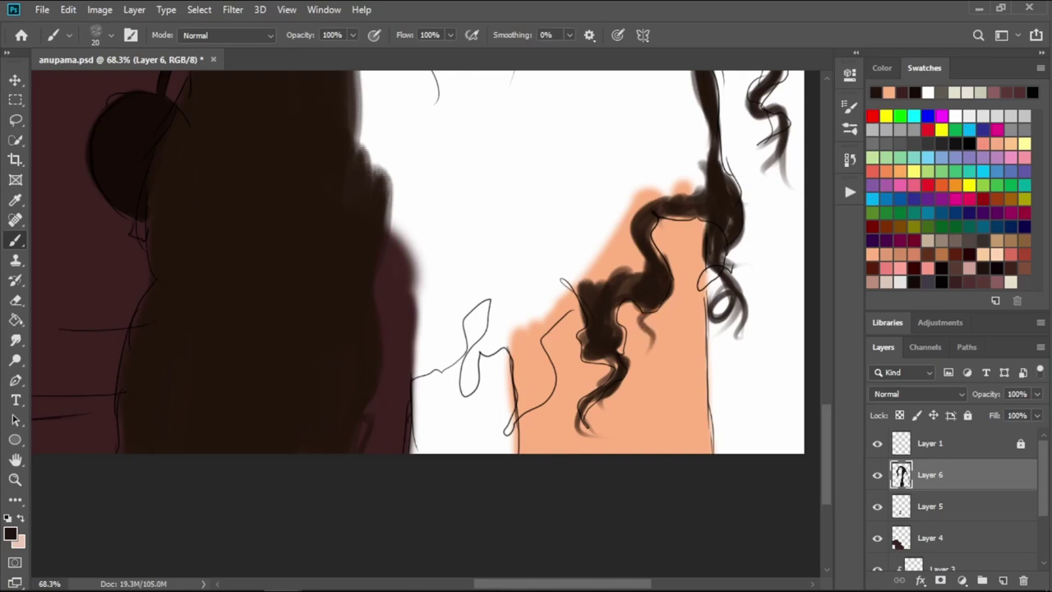
mouse_move(624, 259)
left_mouse_down()
mouse_move(629, 228)
mouse_move(674, 188)
mouse_move(665, 164)
mouse_move(591, 272)
mouse_move(533, 306)
left_mouse_up()
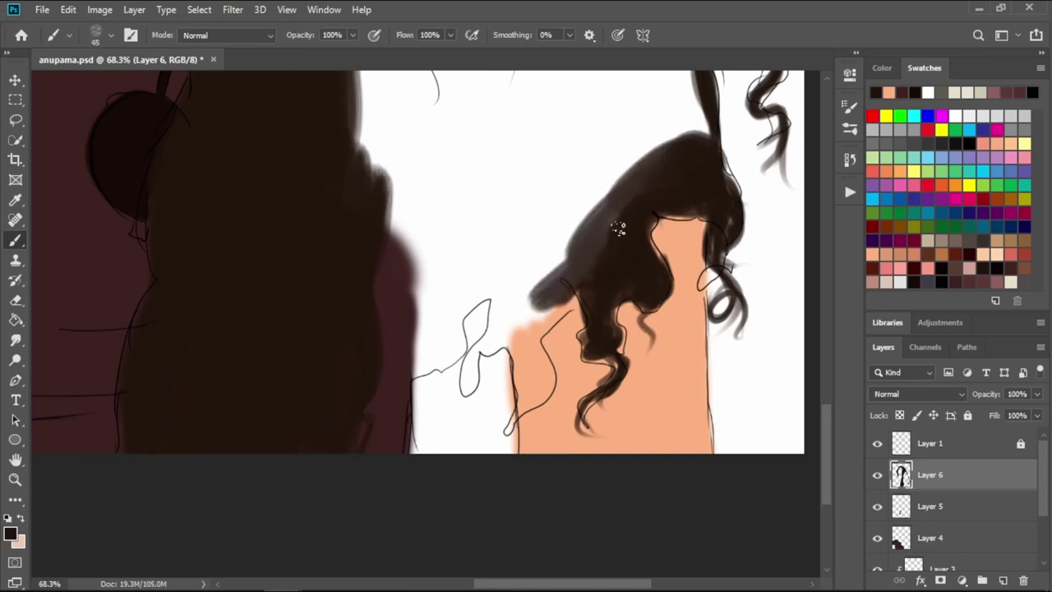
left_click_drag(616, 228, 699, 99)
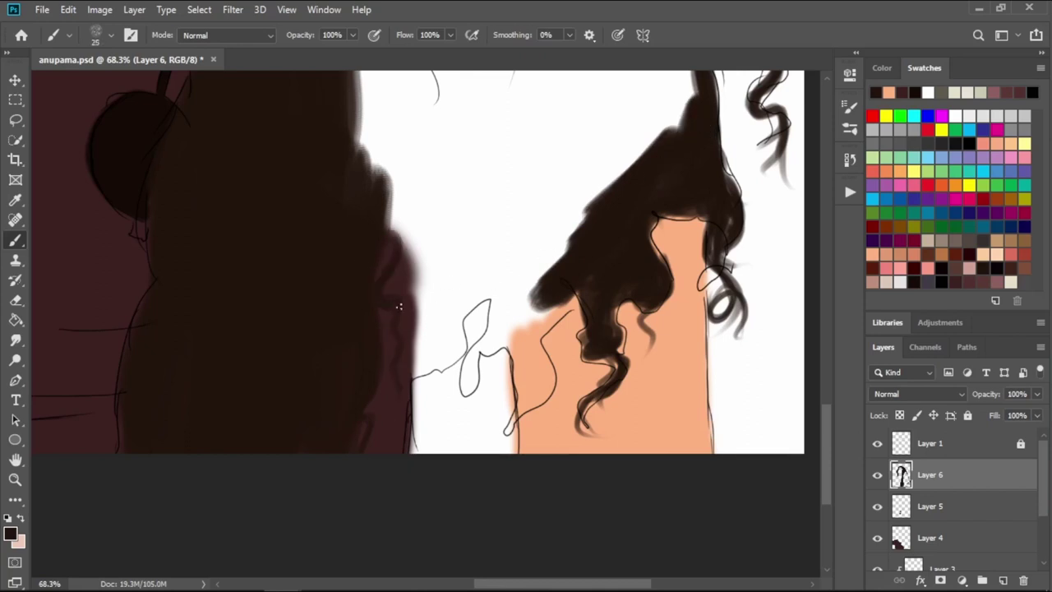
- Paint a bushy dark curl with strands along the left hair edge
mouse_move(388, 288)
left_mouse_down()
mouse_move(401, 223)
mouse_move(441, 316)
mouse_move(419, 440)
left_mouse_up()
mouse_move(423, 304)
left_mouse_down()
mouse_move(444, 355)
mouse_move(448, 452)
left_mouse_up()
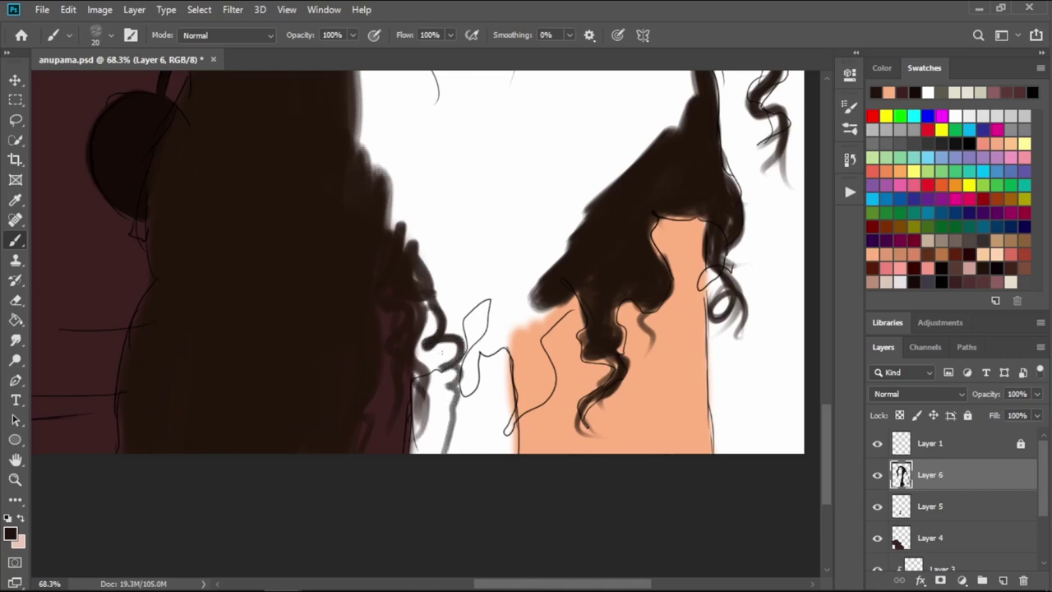
left_click_drag(446, 360, 473, 341)
left_click_drag(460, 296, 419, 355)
left_click_drag(427, 275, 426, 321)
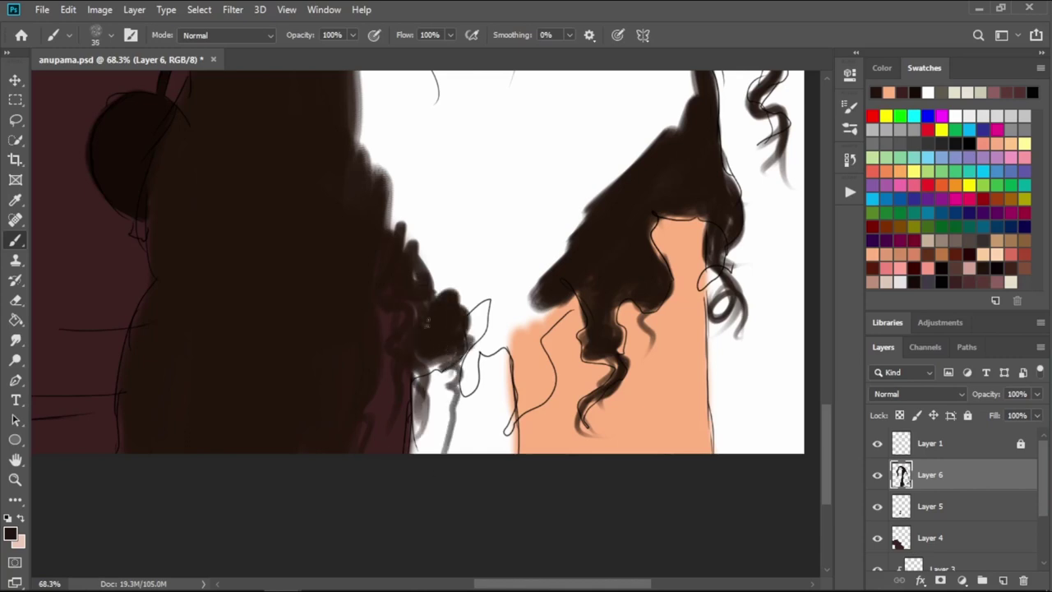
mouse_move(450, 376)
left_mouse_down()
mouse_move(423, 360)
mouse_move(441, 357)
left_mouse_up()
key("bracketleft")
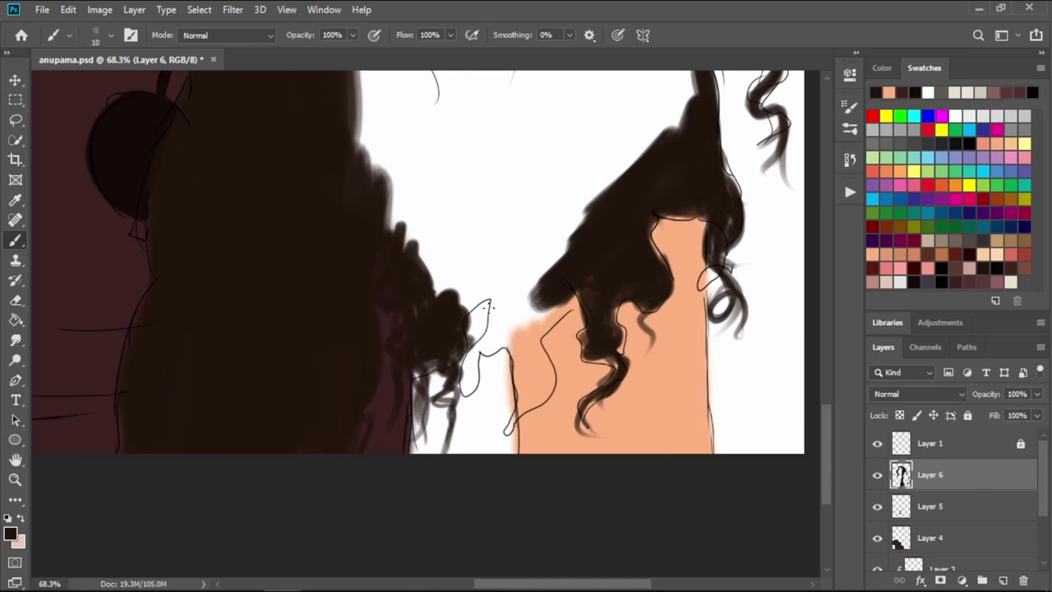
- Add hair strands beside the face lines, covering the hairline and skin edge
left_click_drag(491, 306, 469, 424)
key("bracketright")
key("bracketright")
mouse_move(485, 329)
left_mouse_down()
mouse_move(470, 453)
mouse_move(474, 387)
left_mouse_up()
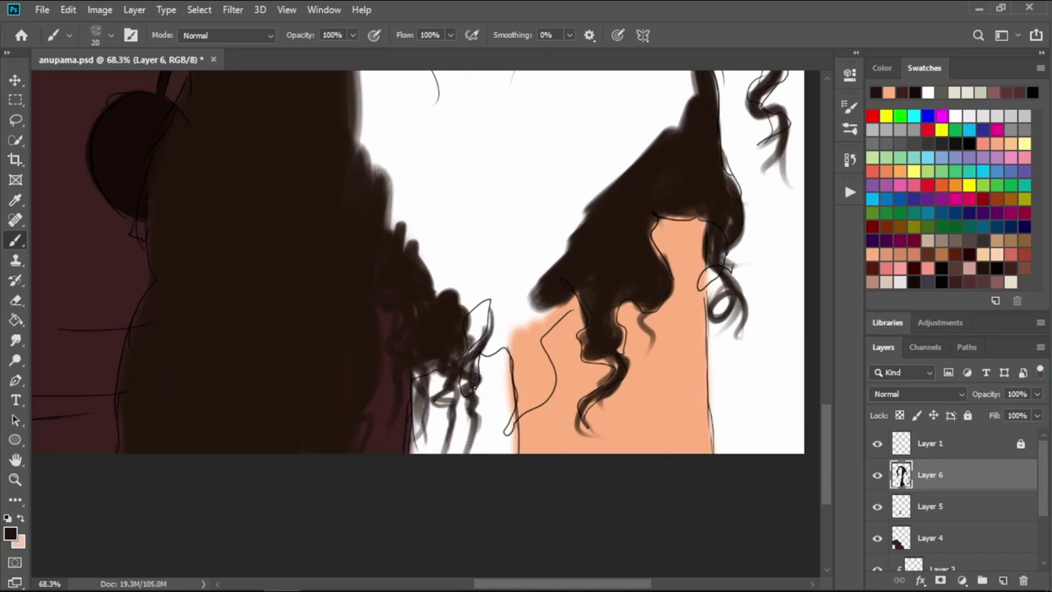
left_click_drag(508, 337, 483, 355)
mouse_move(531, 324)
left_mouse_down()
mouse_move(493, 349)
mouse_move(514, 339)
mouse_move(526, 436)
left_mouse_up()
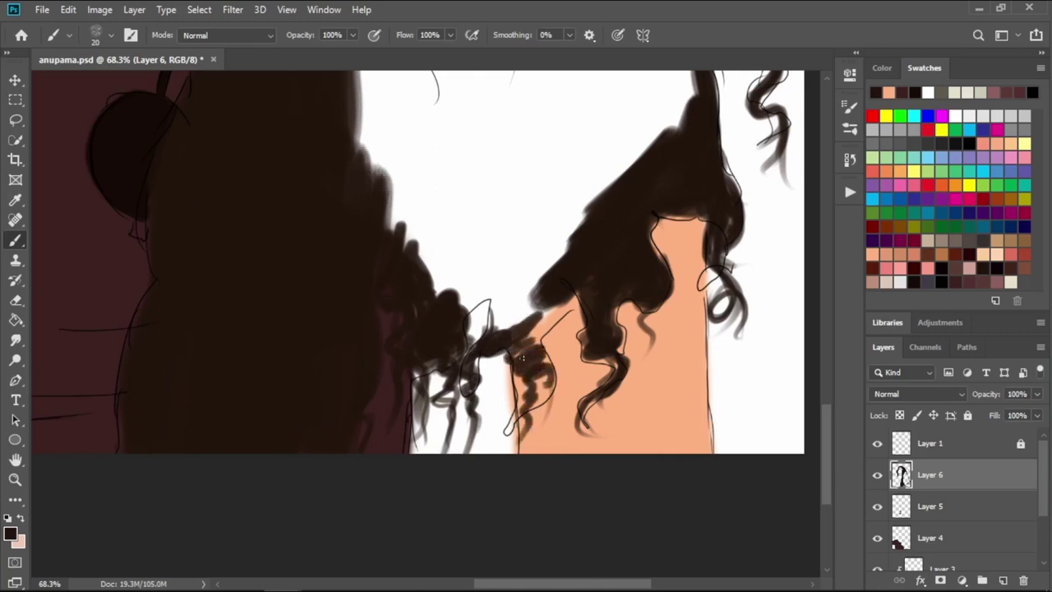
mouse_move(513, 350)
left_mouse_down()
mouse_move(572, 298)
mouse_move(546, 326)
left_mouse_up()
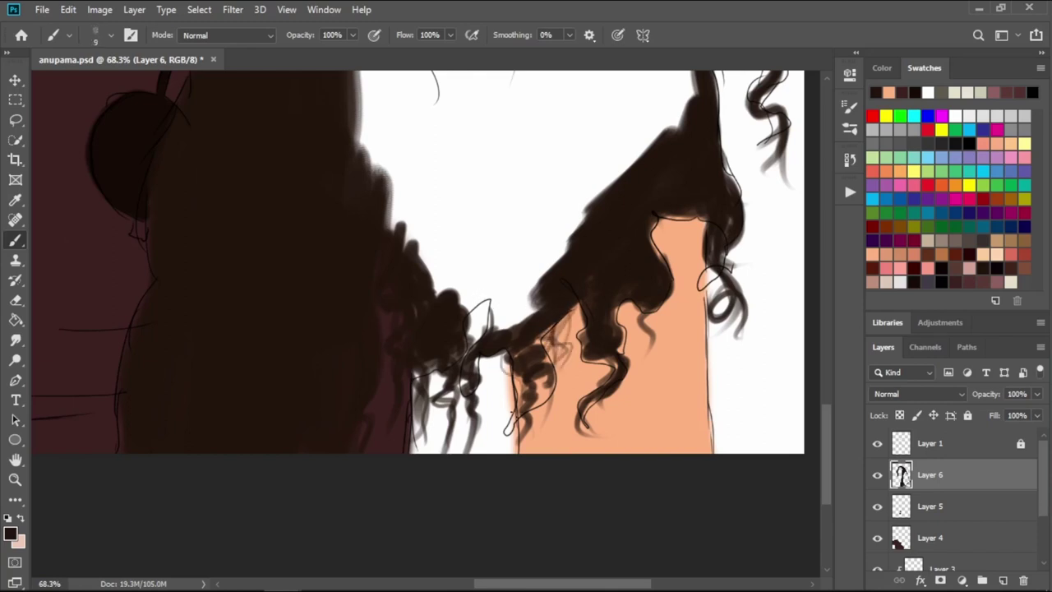
- Paint strands over the skin and fill the remaining white gap with dark hair
mouse_move(576, 304)
left_mouse_down()
mouse_move(555, 378)
mouse_move(546, 374)
left_mouse_up()
left_click_drag(653, 316, 657, 393)
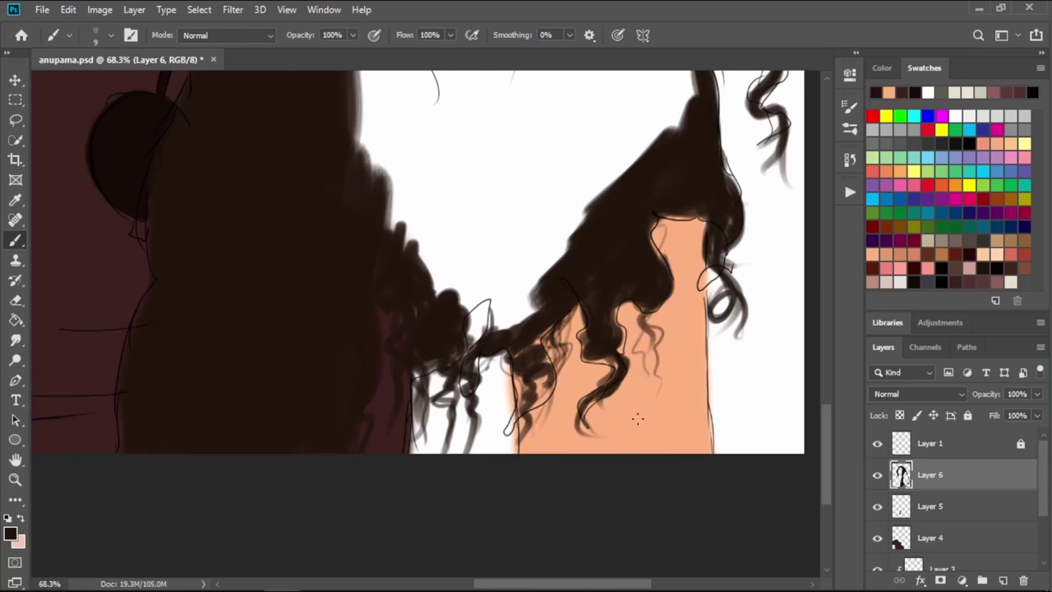
key("bracketright")
mouse_move(538, 280)
left_mouse_down()
mouse_move(468, 308)
mouse_move(501, 317)
mouse_move(494, 328)
mouse_move(542, 265)
mouse_move(488, 291)
mouse_move(594, 186)
left_mouse_up()
- With a 70 px brush, paint dark brown over the white gaps beside the right-hand hair
scroll(527, 235, "down", 2)
scroll(511, 239, "down", 1)
scroll(510, 246, "up", 3)
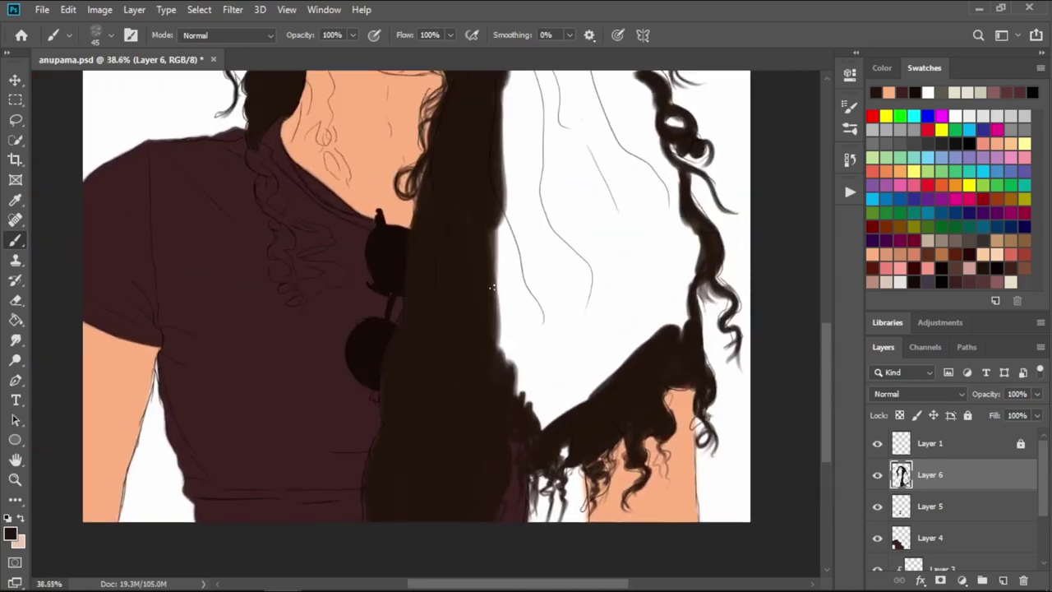
key("bracketright")
key("bracketright")
key("bracketright")
mouse_move(526, 378)
left_mouse_down()
mouse_move(507, 328)
mouse_move(498, 184)
mouse_move(551, 386)
mouse_move(567, 411)
mouse_move(661, 300)
mouse_move(686, 316)
mouse_move(683, 246)
mouse_move(697, 238)
mouse_move(677, 241)
mouse_move(564, 348)
mouse_move(503, 195)
mouse_move(545, 260)
mouse_move(548, 324)
mouse_move(591, 230)
mouse_move(587, 191)
mouse_move(653, 287)
mouse_move(488, 346)
left_mouse_up()
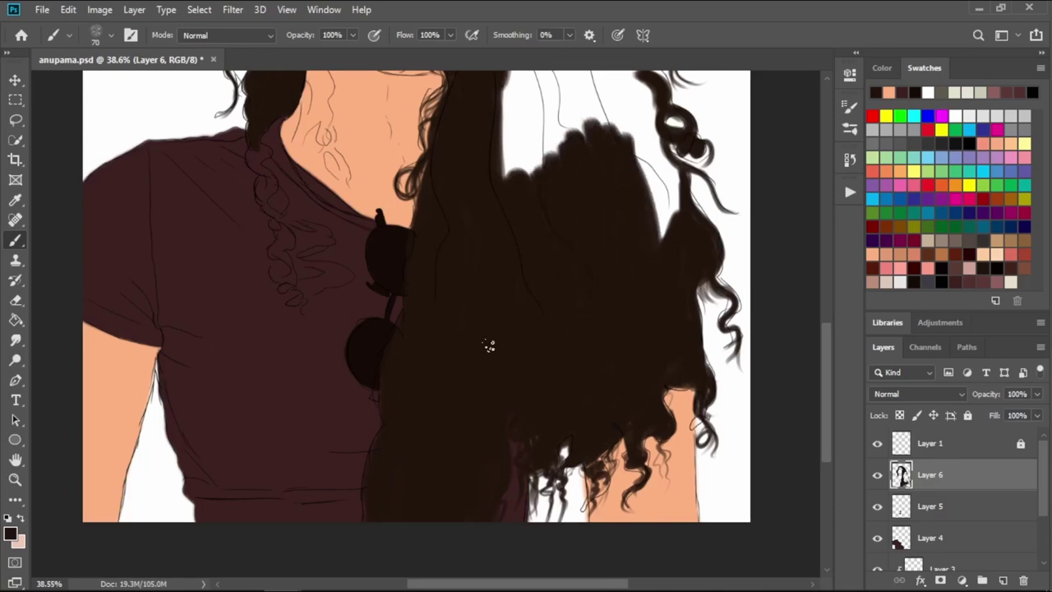
scroll(491, 284, "up", 5)
mouse_move(501, 411)
left_mouse_down()
mouse_move(549, 213)
mouse_move(538, 403)
mouse_move(509, 388)
mouse_move(567, 197)
mouse_move(591, 362)
mouse_move(616, 181)
mouse_move(623, 304)
mouse_move(633, 321)
mouse_move(599, 361)
mouse_move(555, 288)
left_mouse_up()
mouse_move(605, 321)
left_mouse_down()
mouse_move(650, 343)
mouse_move(651, 394)
mouse_move(633, 359)
mouse_move(650, 365)
mouse_move(638, 316)
left_mouse_up()
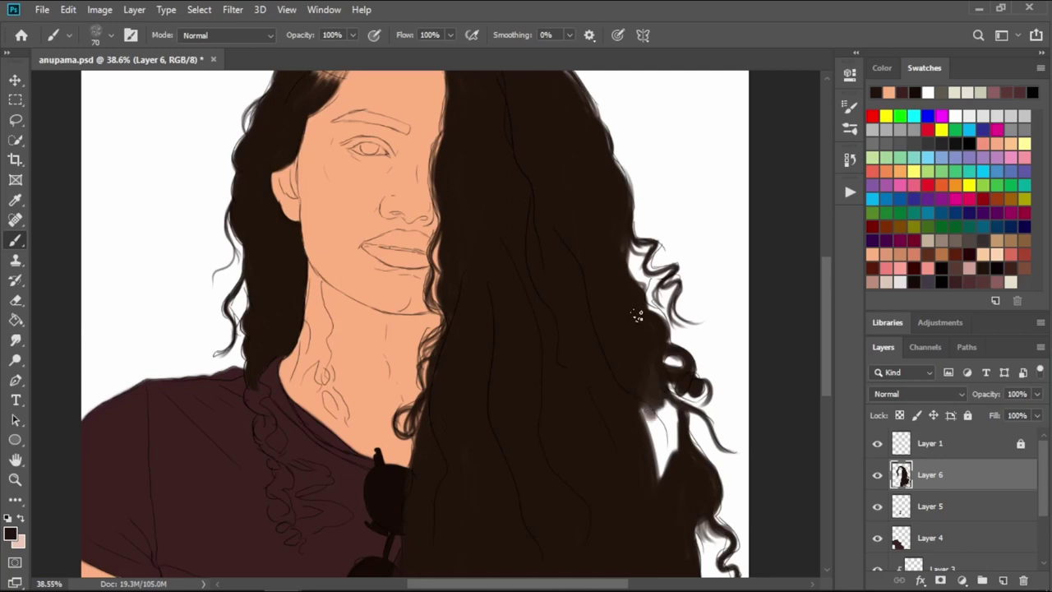
mouse_move(648, 383)
left_mouse_down()
mouse_move(666, 479)
mouse_move(643, 376)
left_mouse_up()
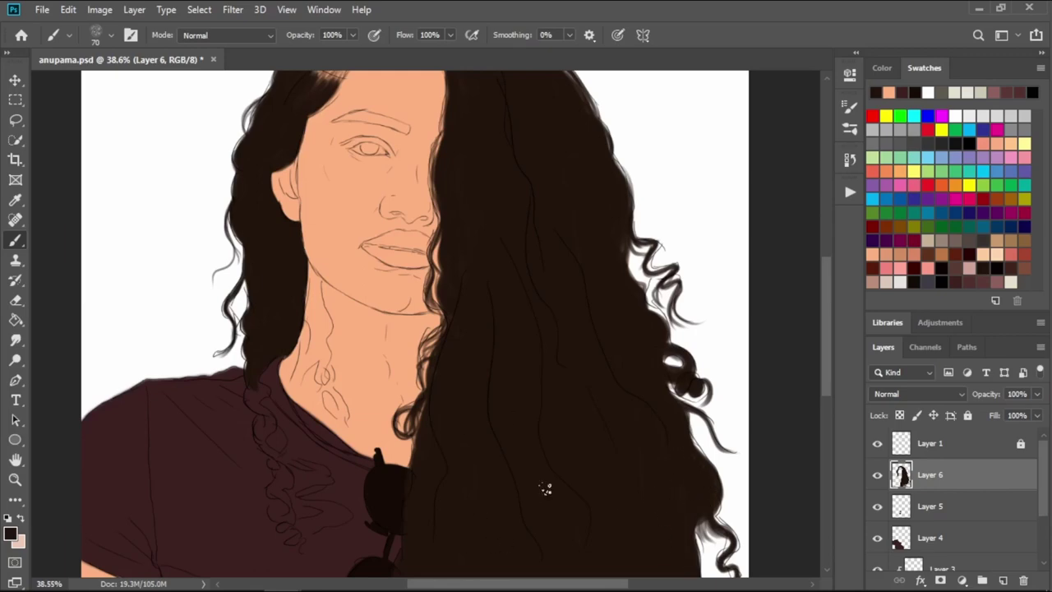
- Hide and reshow the sketch line art to check the flat colours
scroll(469, 411, "down", 2)
scroll(520, 329, "down", 2)
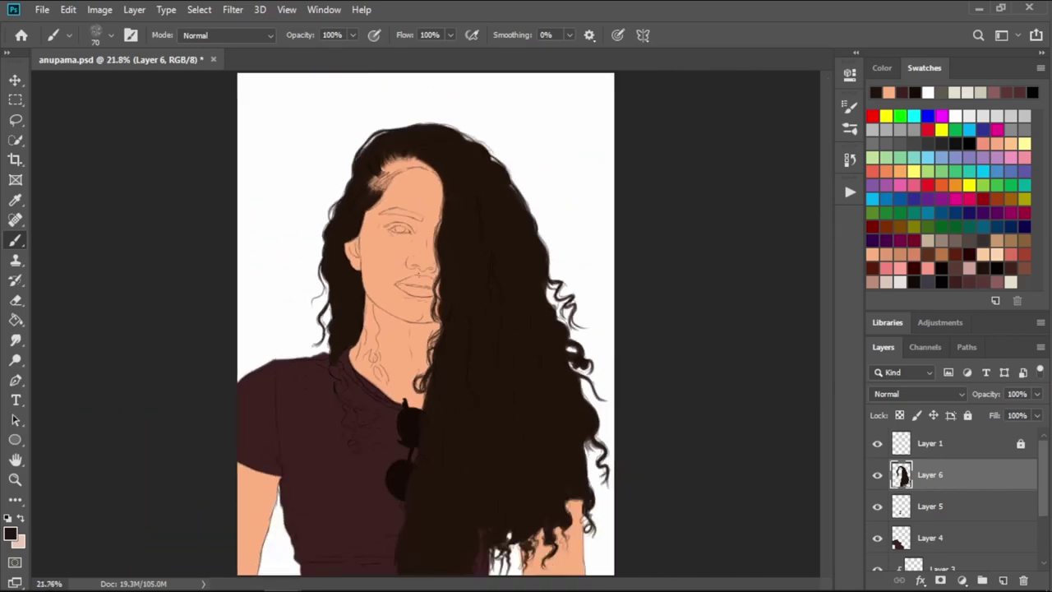
left_click(877, 445)
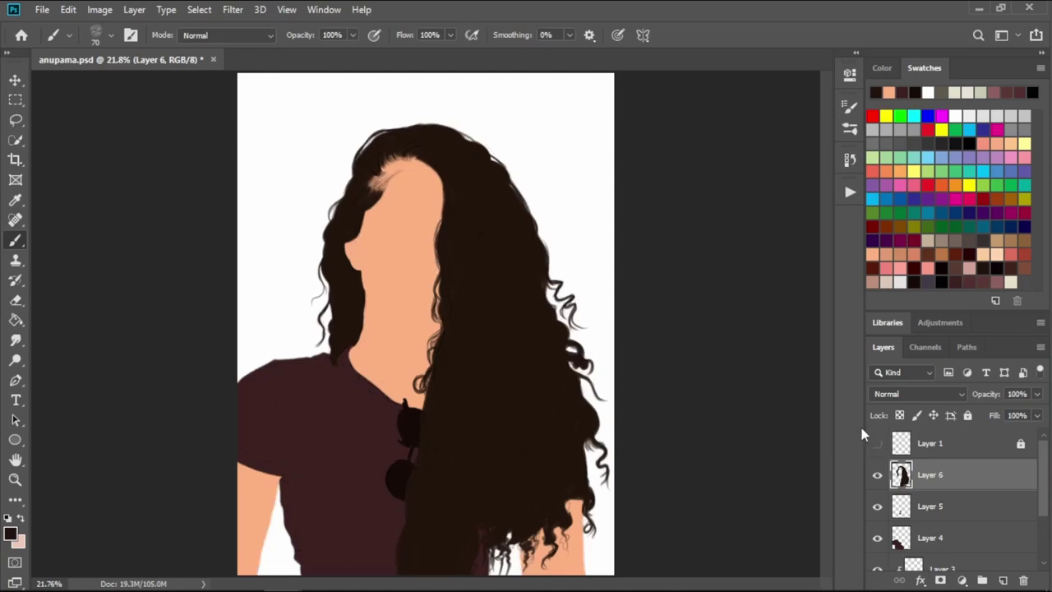
left_click(877, 443)
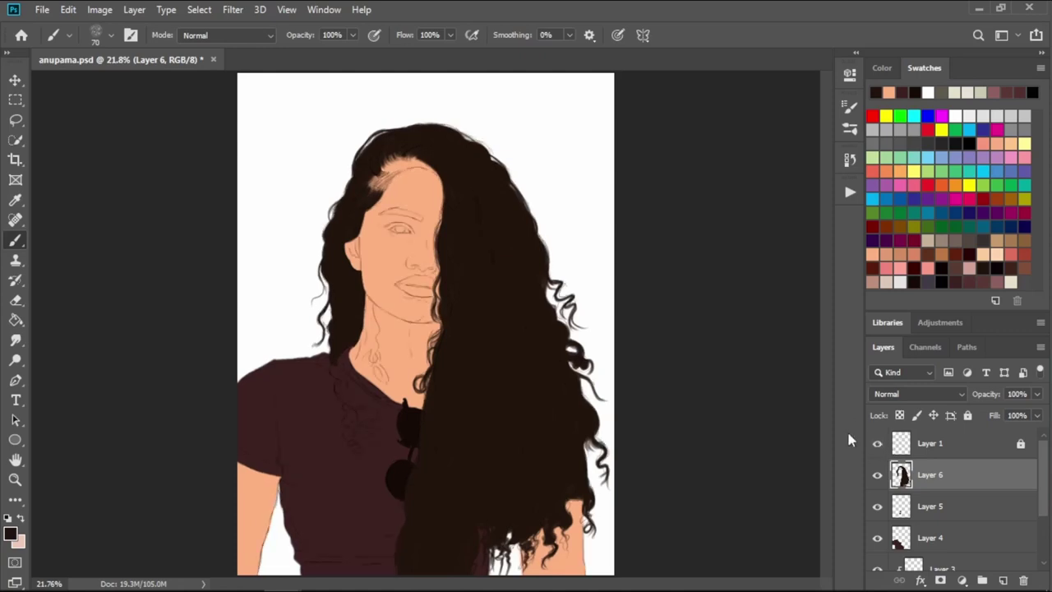
- Paint wavy strands along the right and upper-right edges of the hair
scroll(590, 310, "up", 2)
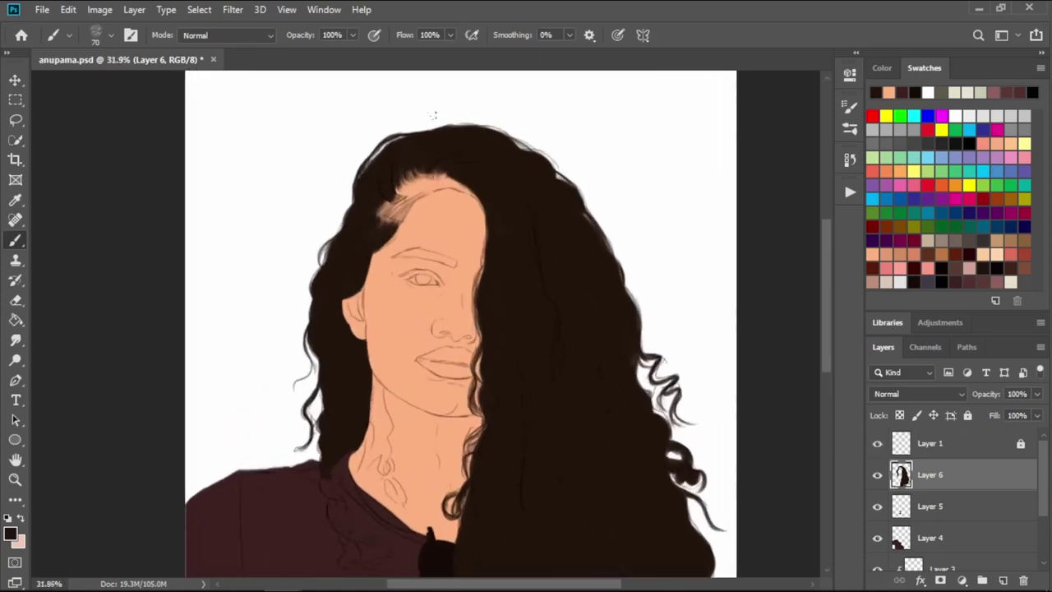
scroll(646, 271, "up", 3)
scroll(570, 227, "up", 1)
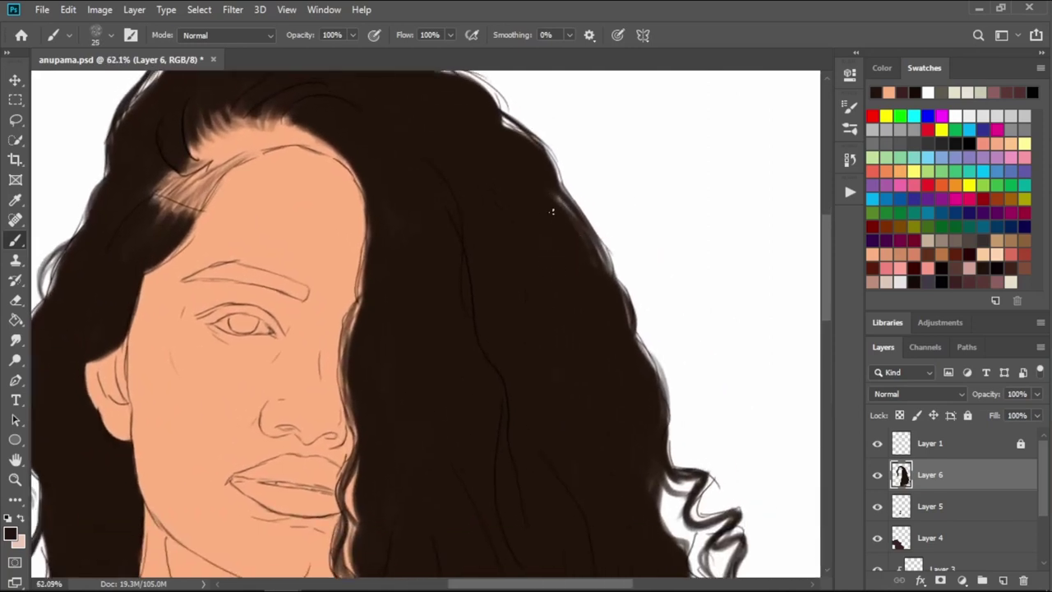
mouse_move(549, 197)
left_mouse_down()
mouse_move(631, 327)
mouse_move(669, 451)
mouse_move(622, 283)
mouse_move(642, 317)
left_mouse_up()
left_click_drag(560, 269, 679, 428)
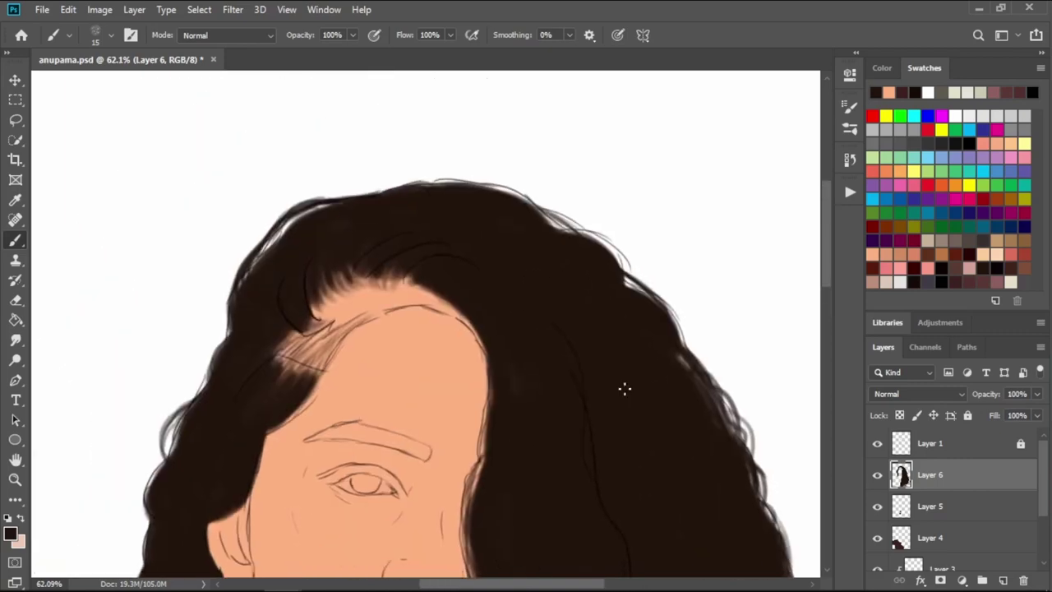
left_click_drag(527, 202, 614, 255)
- Paint thin wispy strands down the left edge of the hair
left_click_drag(263, 418, 401, 169)
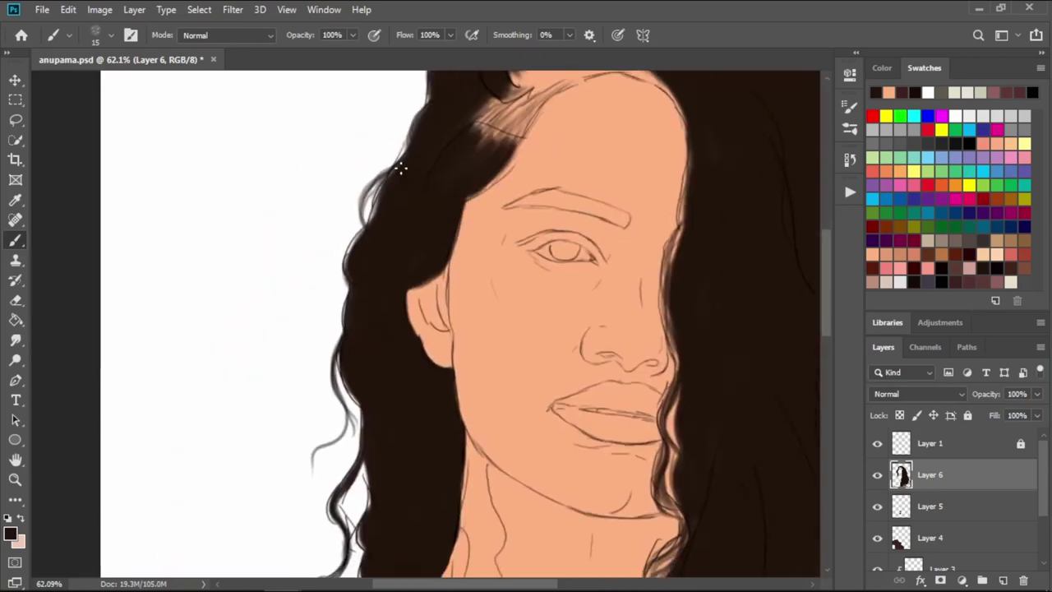
left_click_drag(327, 288, 446, 198)
left_click_drag(475, 150, 457, 253)
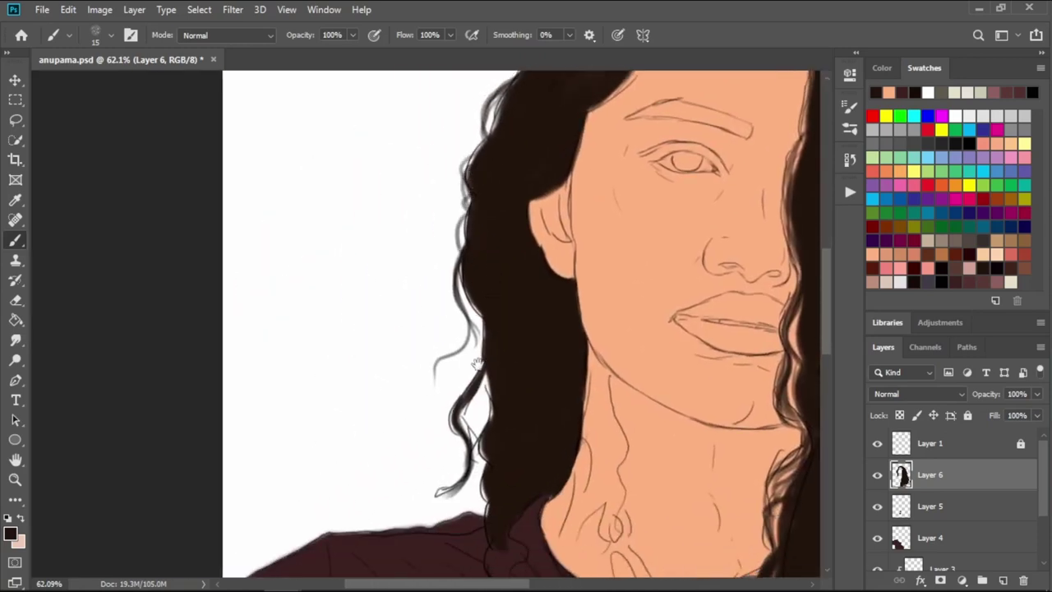
left_click_drag(477, 365, 545, 435)
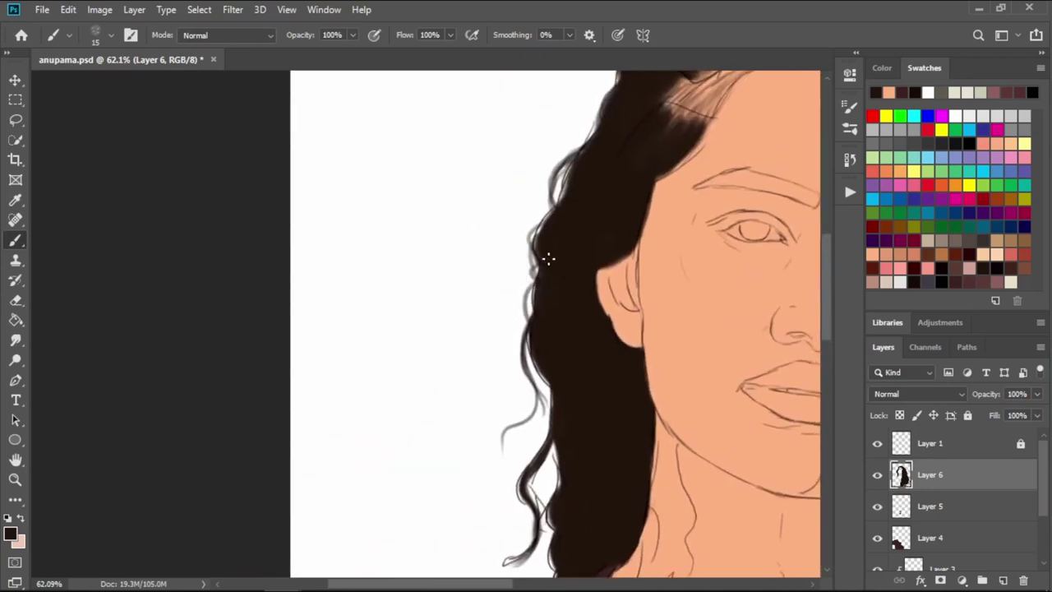
left_click_drag(527, 262, 493, 360)
- Undo two left-edge strands and repaint them thinner with a slightly smaller brush
key("ctrl+z")
left_click_drag(536, 235, 503, 312)
key("bracketleft")
key("ctrl+z")
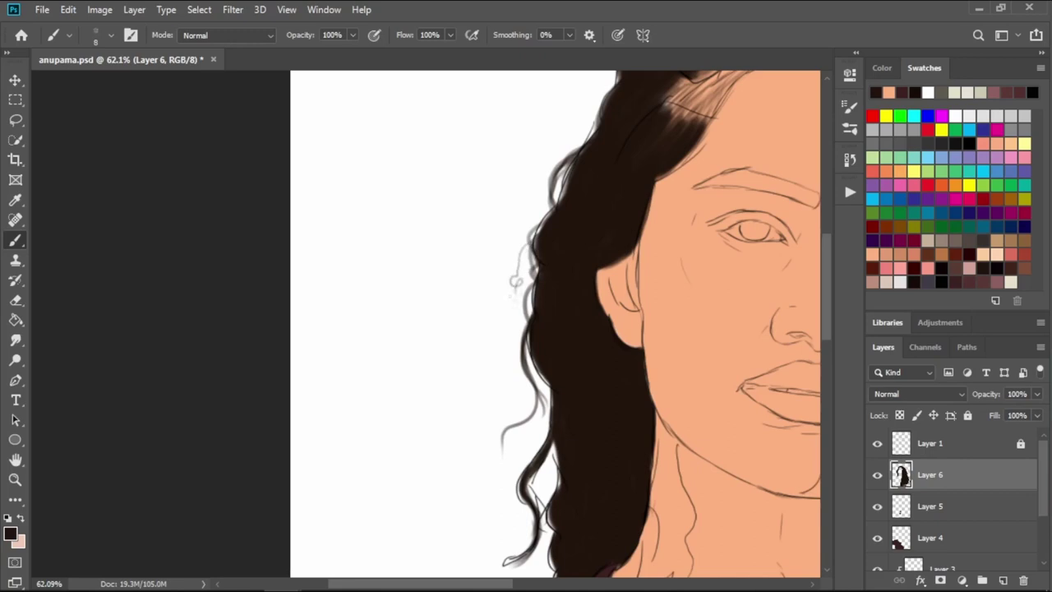
key("ctrl+z")
key("ctrl+z")
left_click_drag(535, 243, 496, 375)
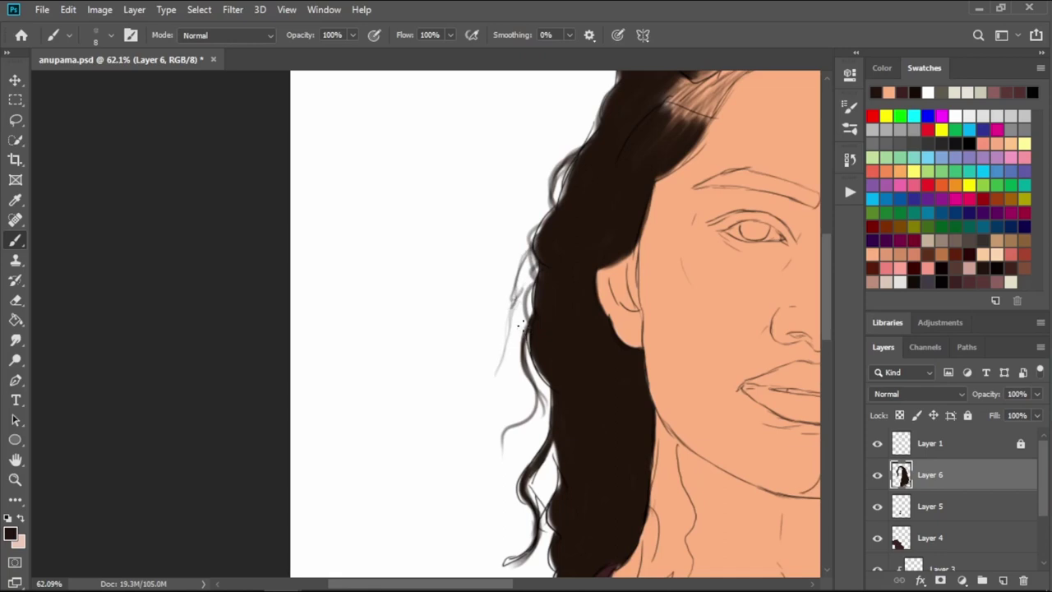
mouse_move(530, 252)
left_mouse_down()
mouse_move(512, 365)
mouse_move(508, 328)
left_mouse_up()
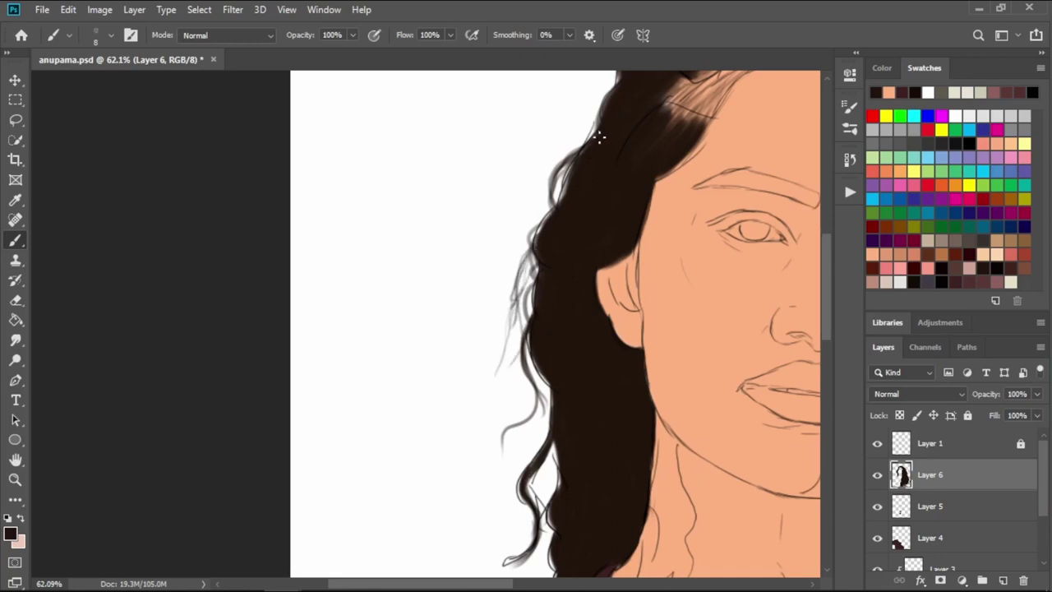
left_click_drag(600, 138, 567, 244)
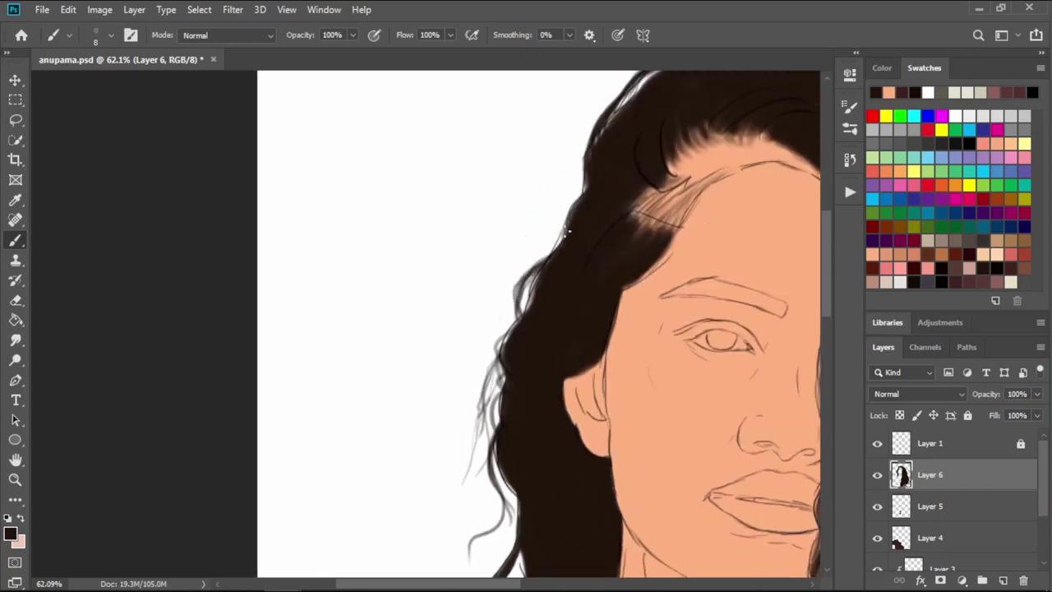
- Toggle Layer 1's line art off and on again to compare the flat colours
scroll(563, 265, "down", 3)
left_click(877, 443)
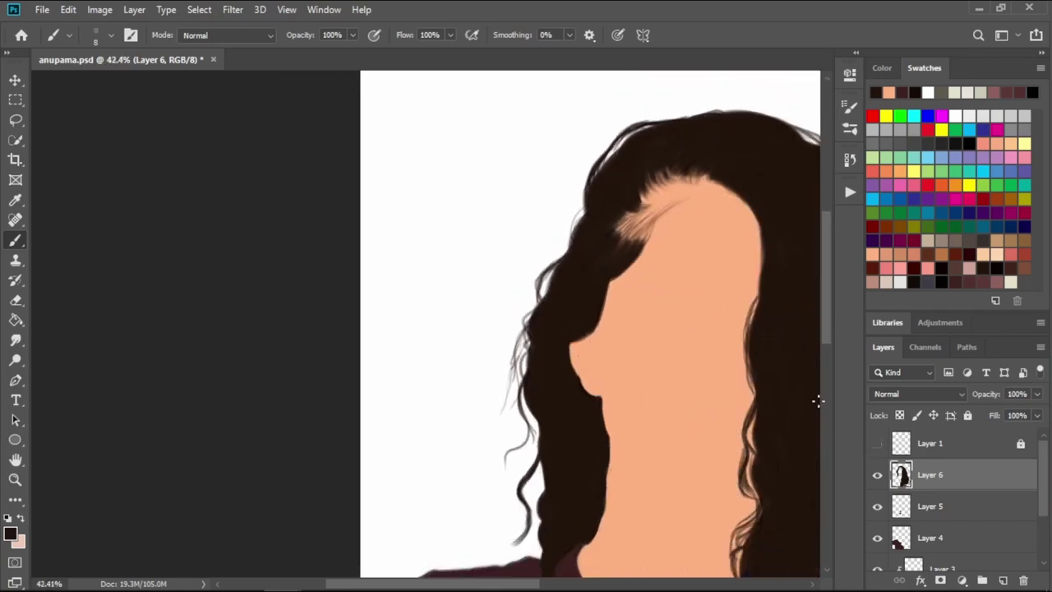
scroll(817, 399, "down", 1)
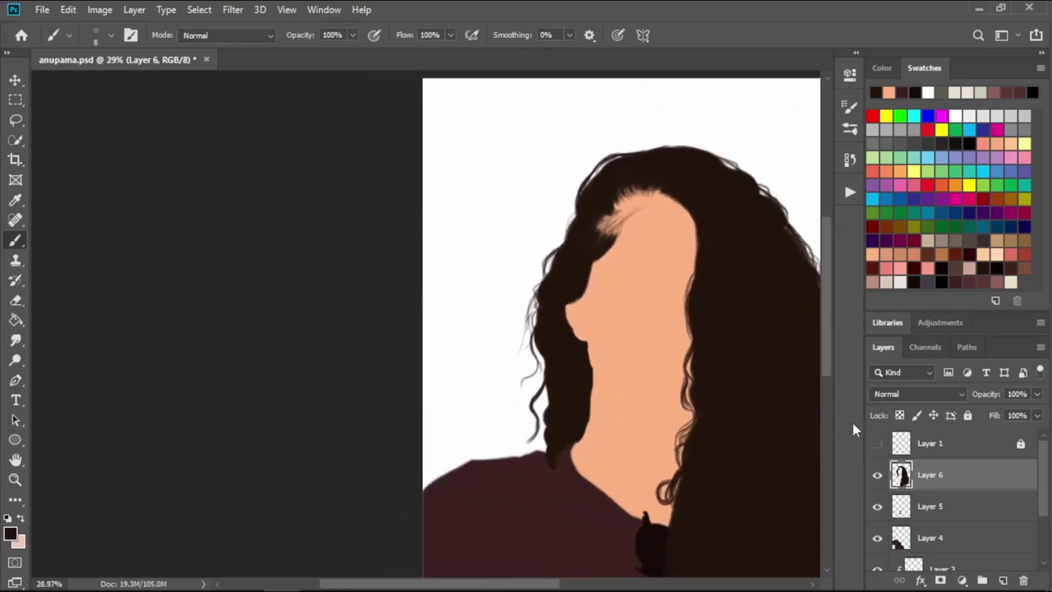
left_click(878, 443)
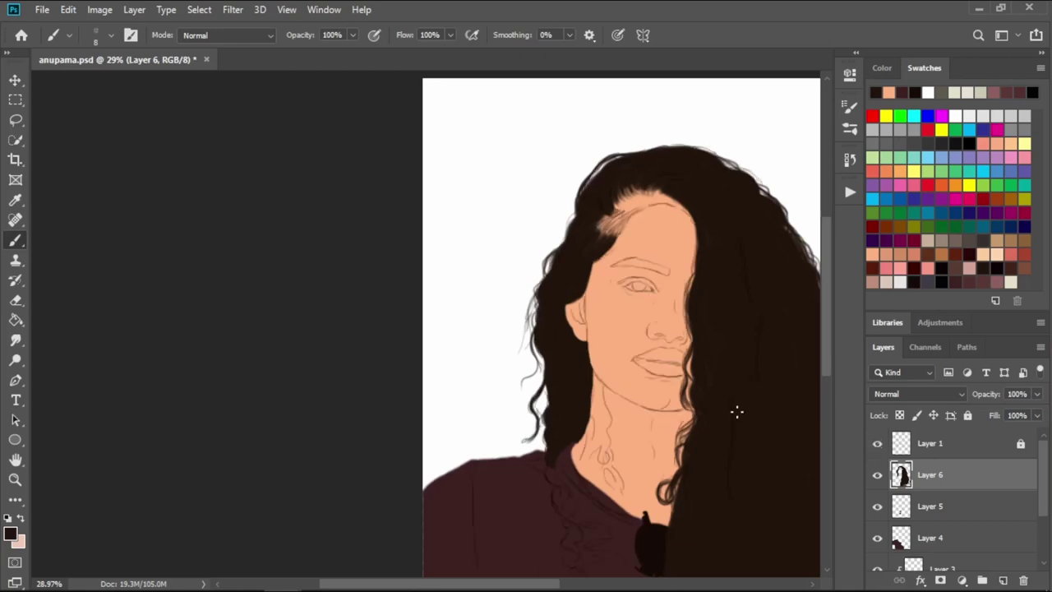
scroll(691, 371, "down", 2)
scroll(1042, 499, "down", 2)
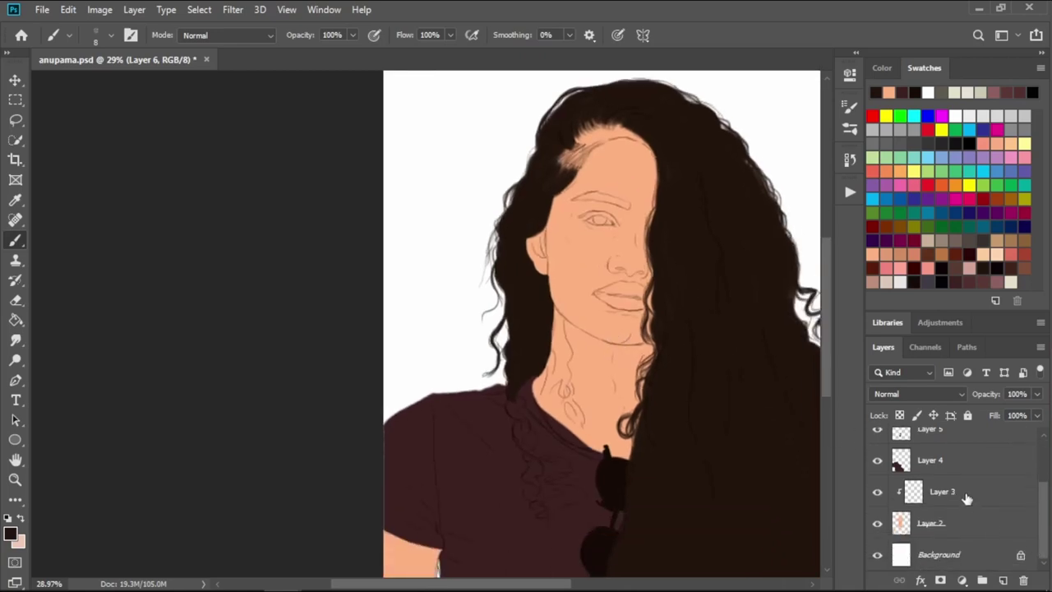
- On Layer 3, choose a Soft Round brush and a salmon skin-tone swatch
left_click(966, 497)
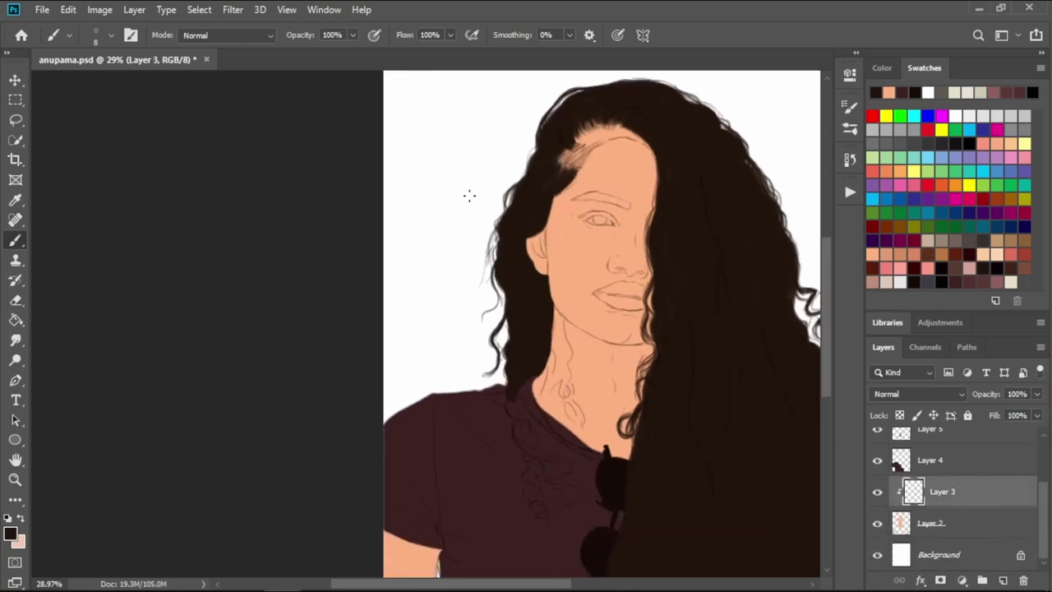
left_click(111, 34)
scroll(444, 313, "up", 5)
scroll(444, 312, "up", 3)
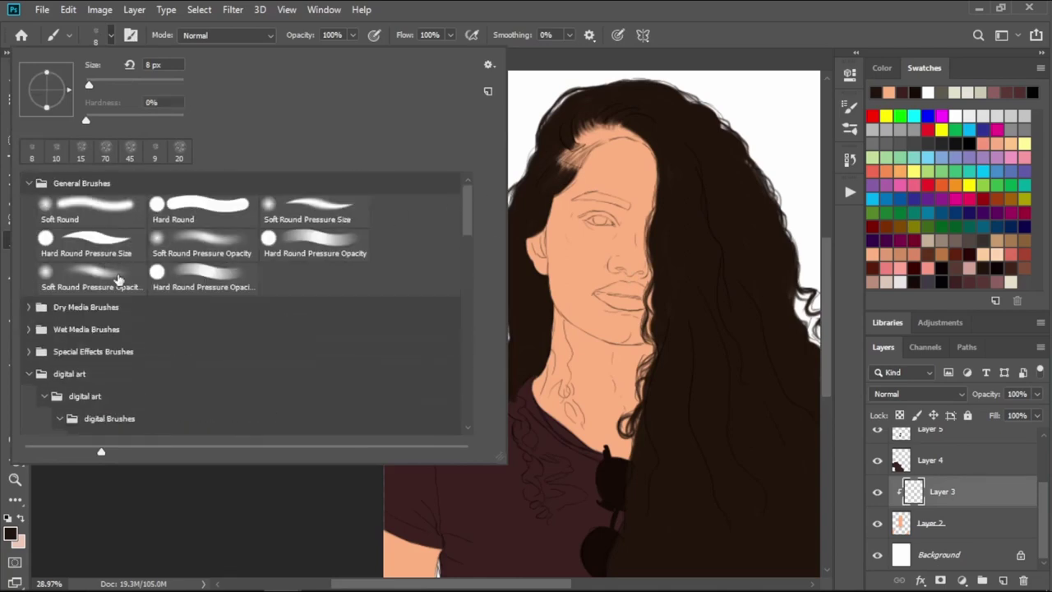
left_click(258, 535)
scroll(497, 427, "up", 2)
scroll(655, 259, "up", 3)
scroll(655, 259, "up", 2)
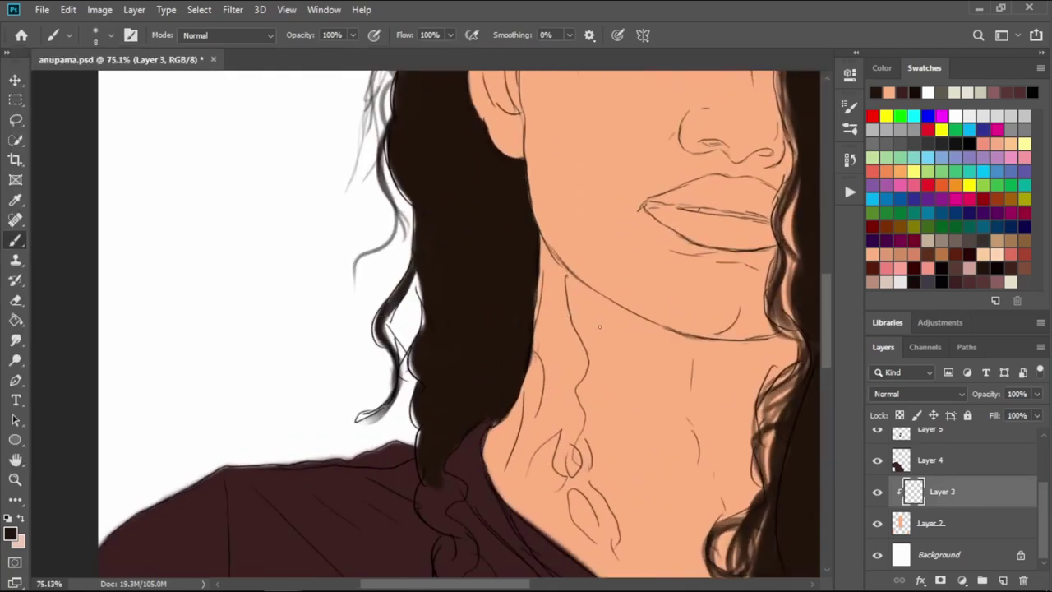
scroll(609, 329, "up", 2)
left_click(894, 252)
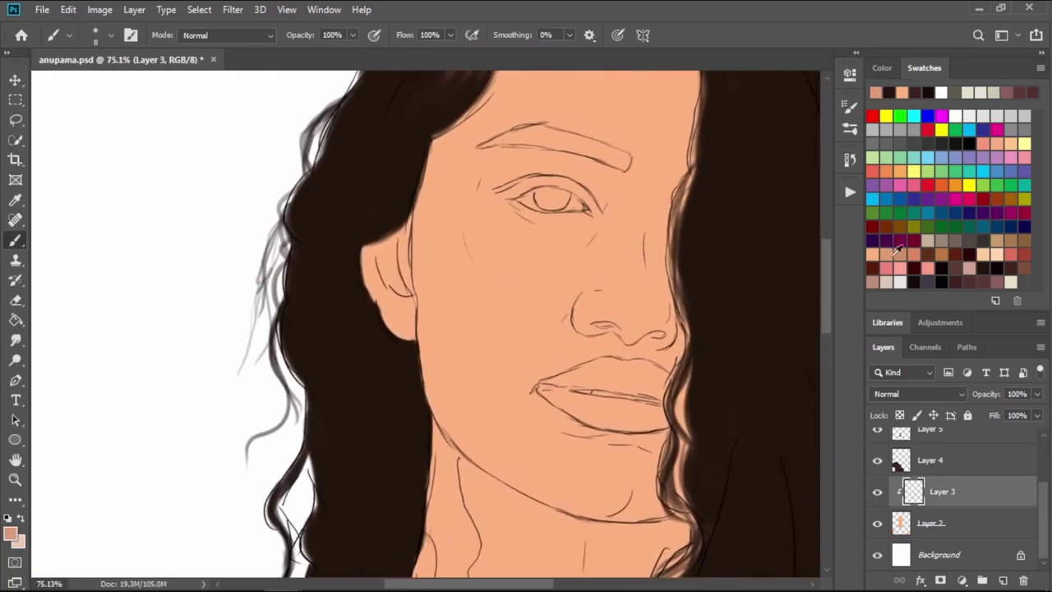
- With a larger brush, shade the ear and paint a soft shadow down the cheek and jaw
key("bracketright")
key("bracketright")
key("bracketright")
mouse_move(364, 239)
left_mouse_down()
mouse_move(377, 296)
mouse_move(398, 295)
left_mouse_up()
left_click_drag(393, 231, 403, 293)
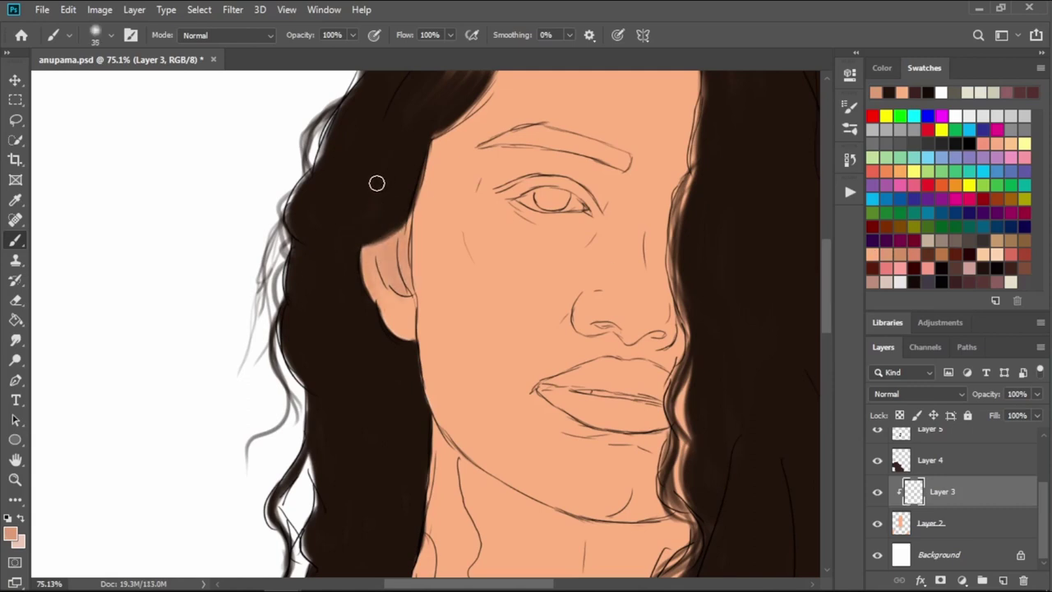
key("bracketright")
key("bracketright")
key("bracketright")
left_click_drag(443, 140, 423, 271)
- Shade the temple, eye socket, upper eyelid crease and under-eye area onto the cheek
key("bracketleft")
key("bracketleft")
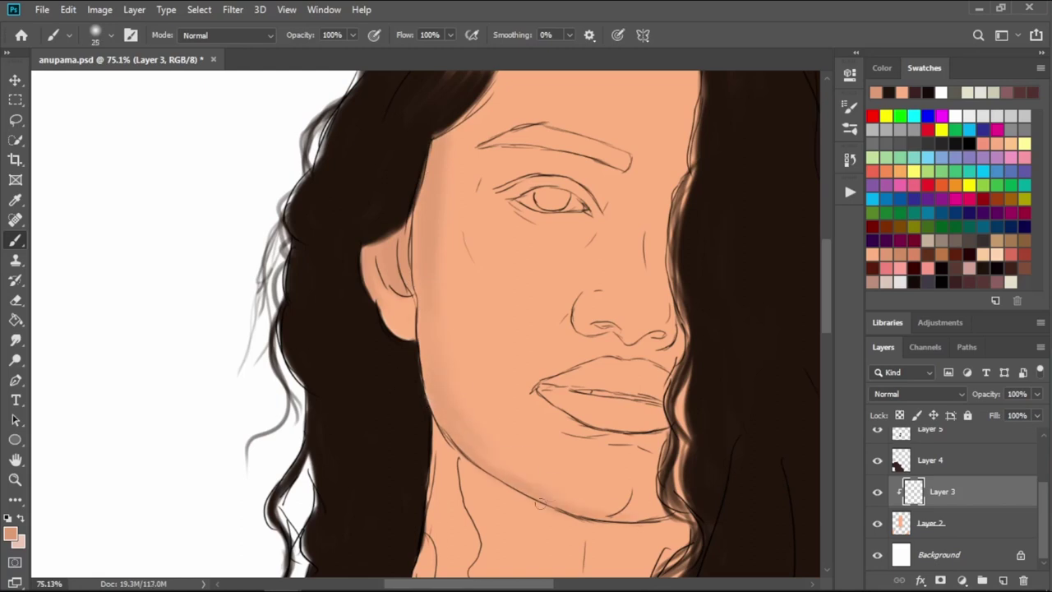
key("bracketright")
key("bracketright")
key("bracketright")
key("bracketright")
key("bracketright")
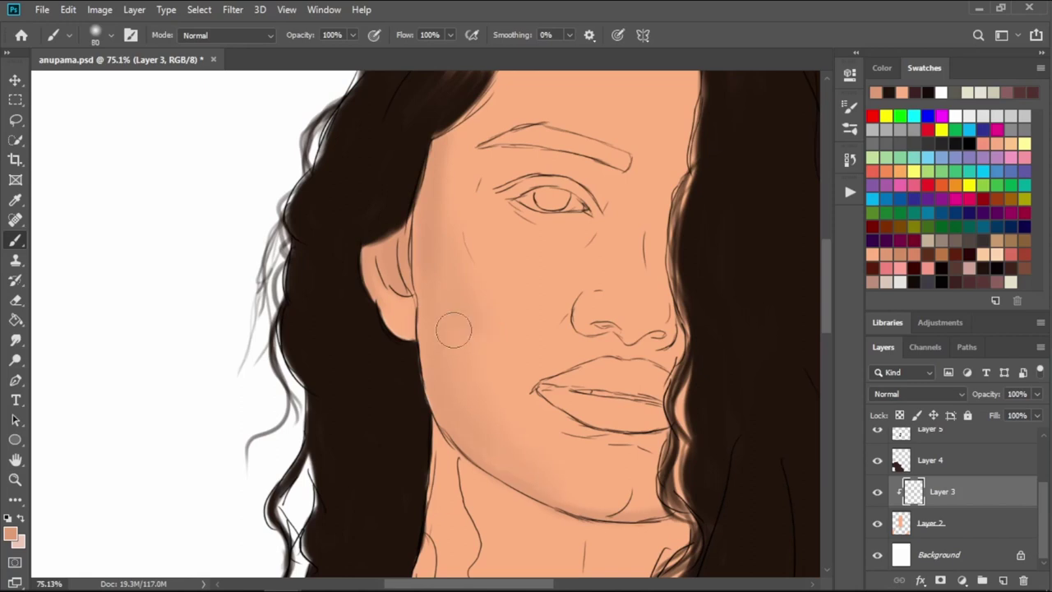
key("bracketleft")
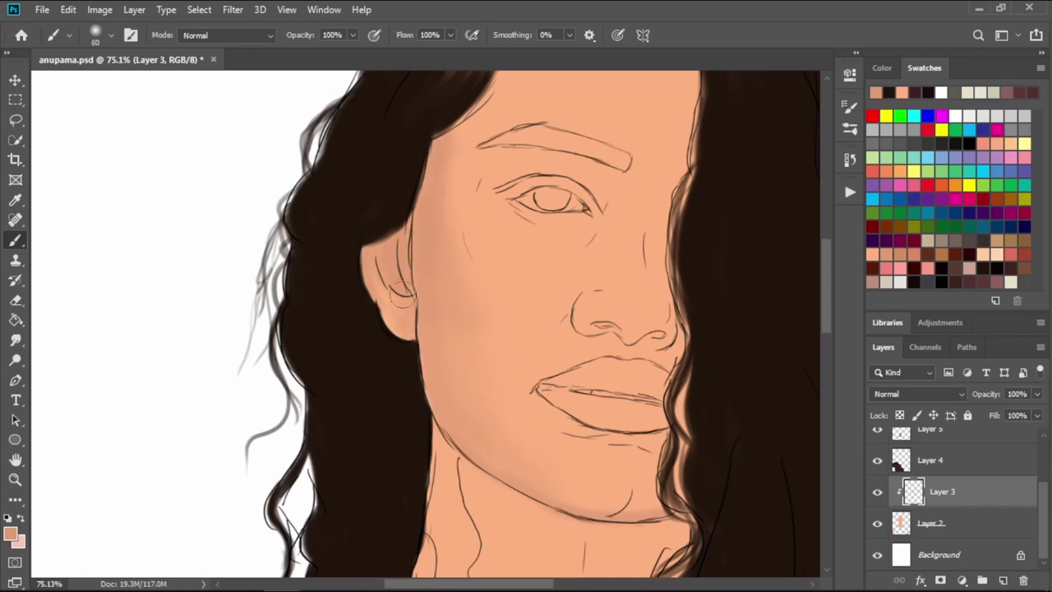
left_click_drag(493, 183, 487, 241)
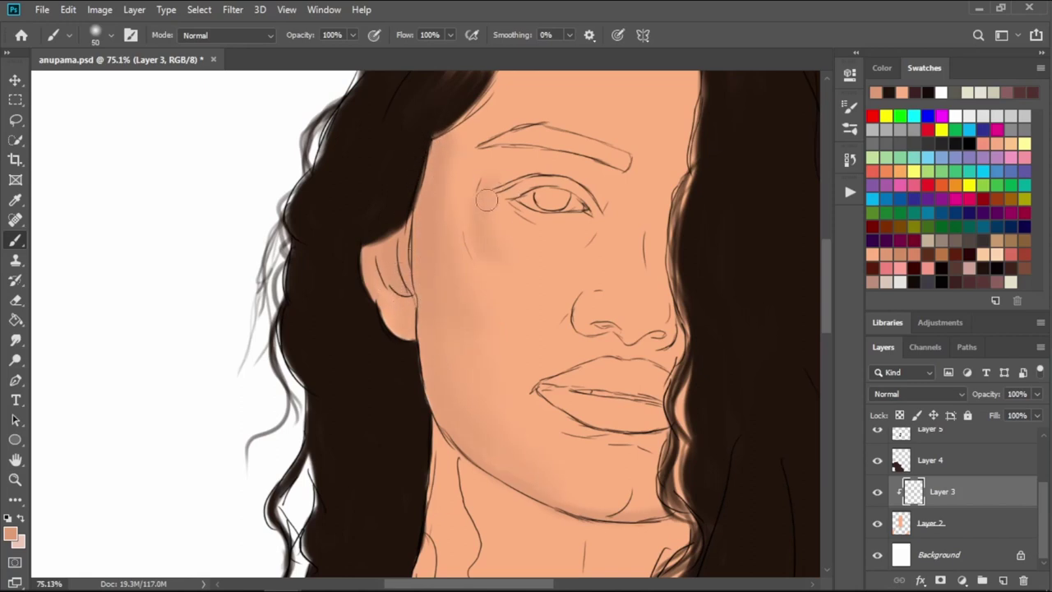
left_click_drag(553, 167, 585, 189)
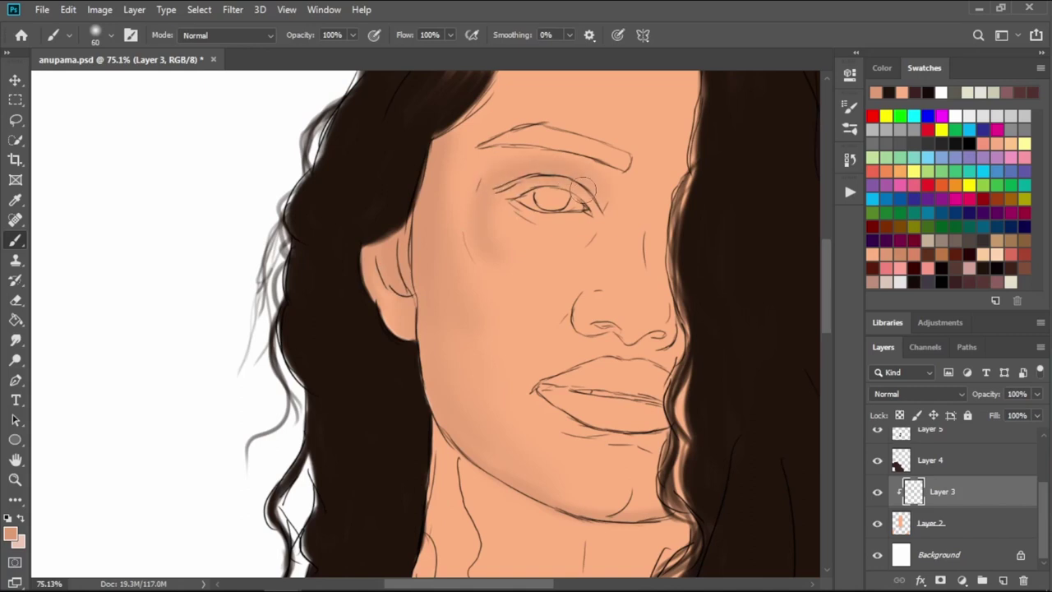
key("bracketright")
left_click_drag(506, 194, 575, 219)
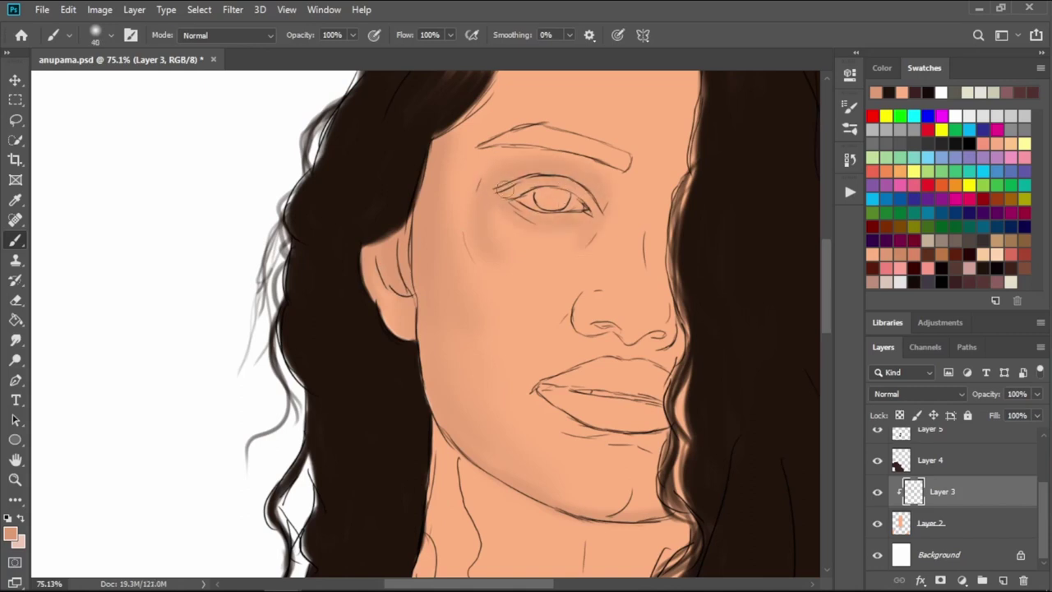
key("bracketright")
key("bracketright")
key("bracketright")
left_click_drag(493, 215, 556, 235)
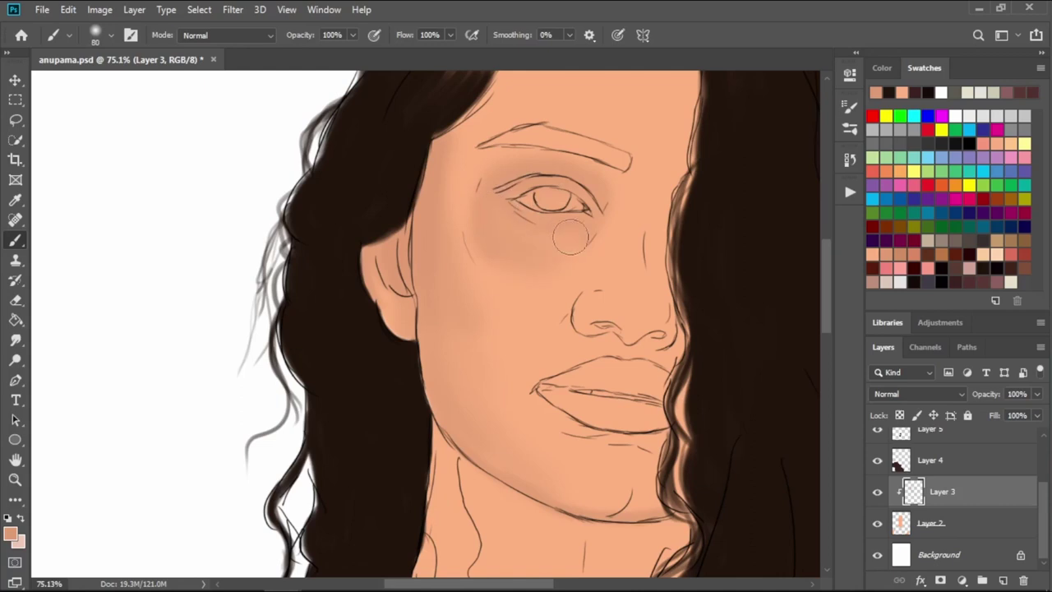
- Resize the brush repeatedly while shading beside the nose, across the cheek and toward the forehead
key("bracketleft")
key("bracketleft")
key("bracketleft")
key("bracketleft")
key("bracketleft")
key("bracketleft")
key("bracketleft")
key("bracketleft")
key("bracketright")
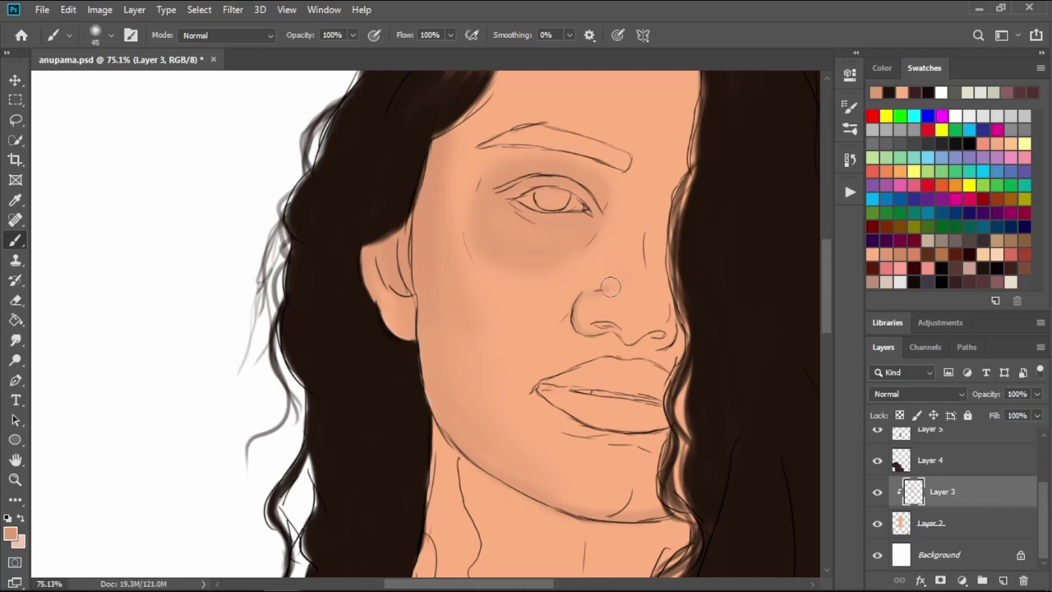
key("bracketright")
key("bracketright")
key("bracketleft")
key("bracketleft")
key("bracketleft")
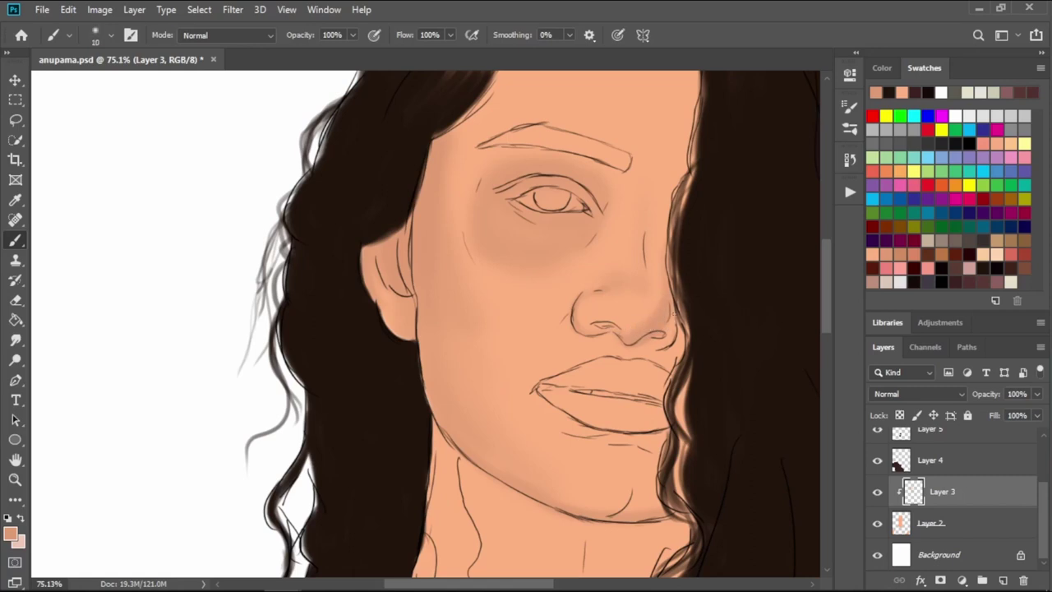
key("bracketright")
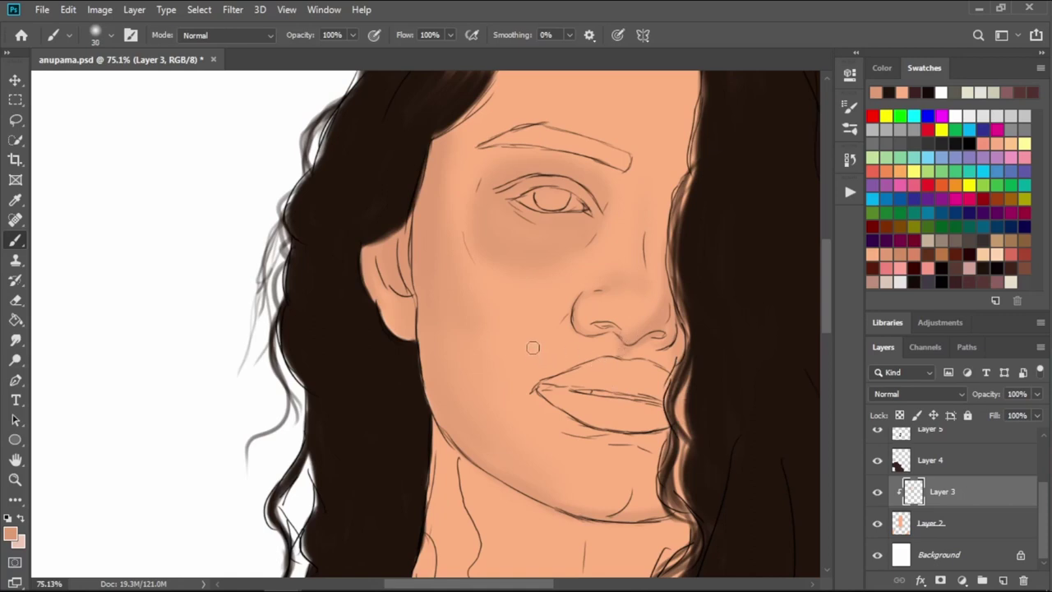
key("bracketright")
key("bracketright")
key("bracketright")
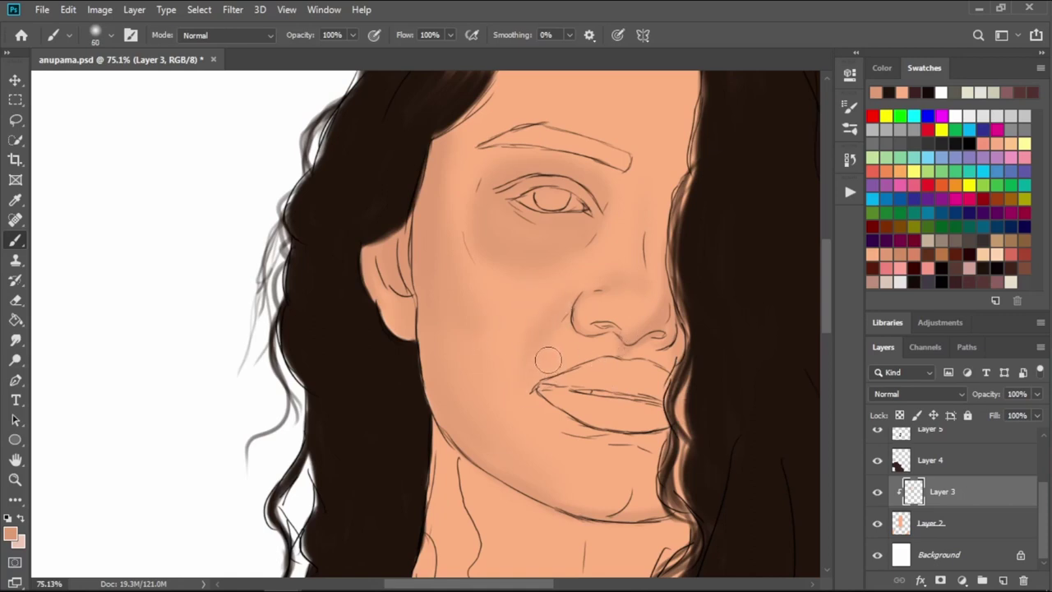
key("bracketright")
key("bracketright")
key("bracketright")
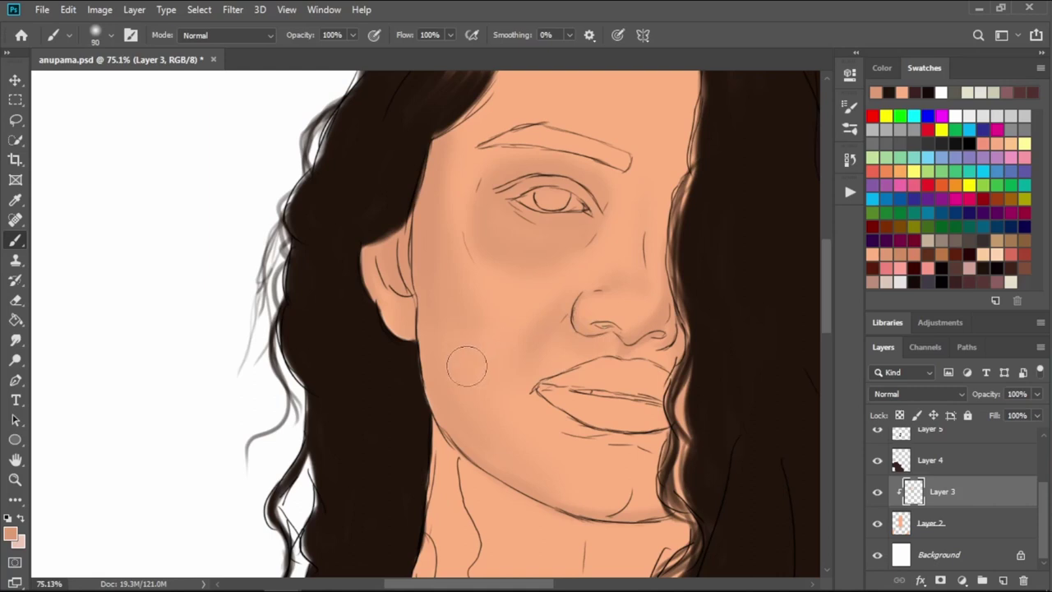
key("bracketleft")
key("bracketleft")
key("bracketleft")
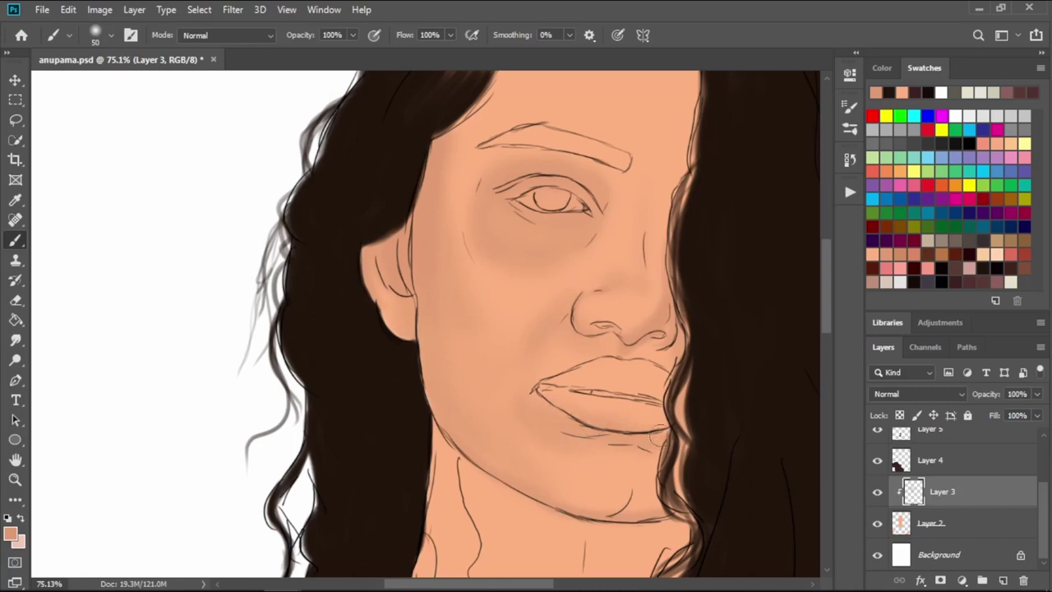
key("bracketright")
key("bracketright")
key("bracketright")
- Pick a new darker swatch and deepen the shadow along the face edge beside the hair
scroll(580, 244, "up", 3)
scroll(534, 240, "right", 2)
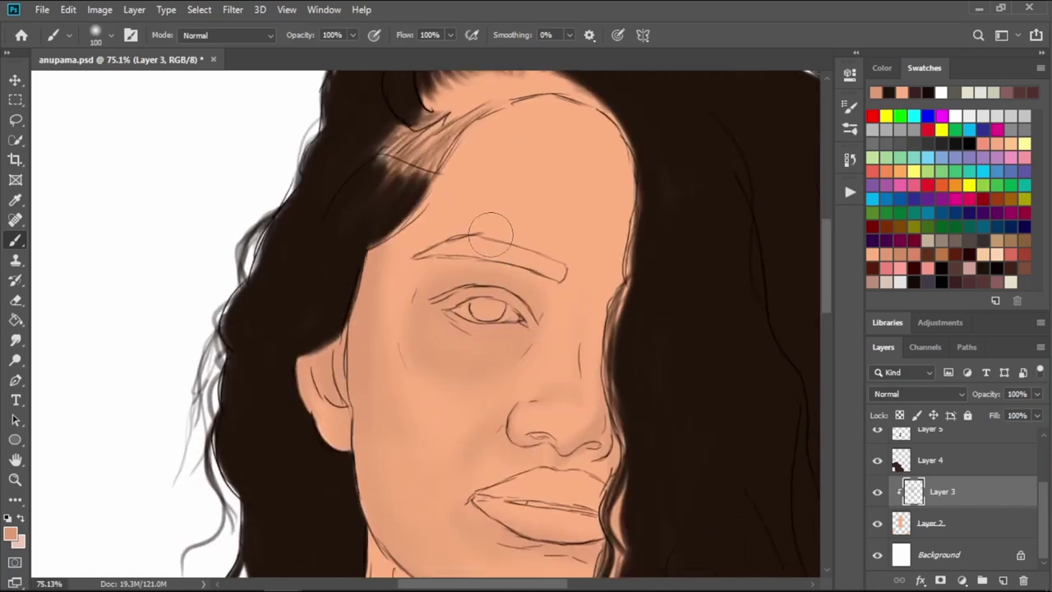
key("bracketright")
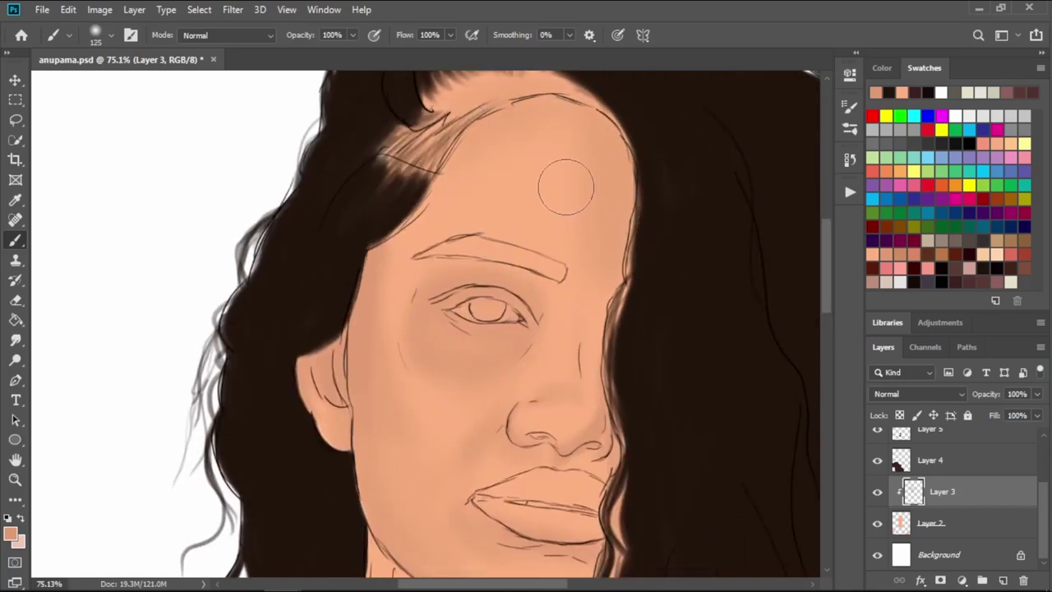
key("bracketleft")
key("bracketleft")
left_click(907, 248)
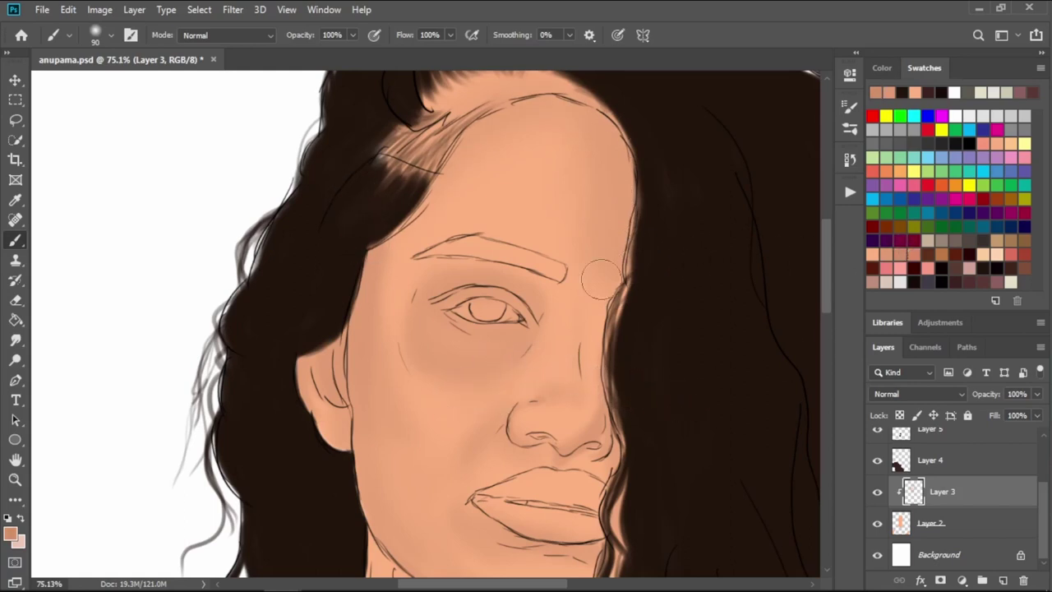
key("bracketleft")
key("bracketleft")
key("bracketleft")
key("bracketleft")
key("bracketleft")
key("bracketright")
key("bracketright")
key("bracketright")
key("bracketright")
key("bracketright")
key("bracketright")
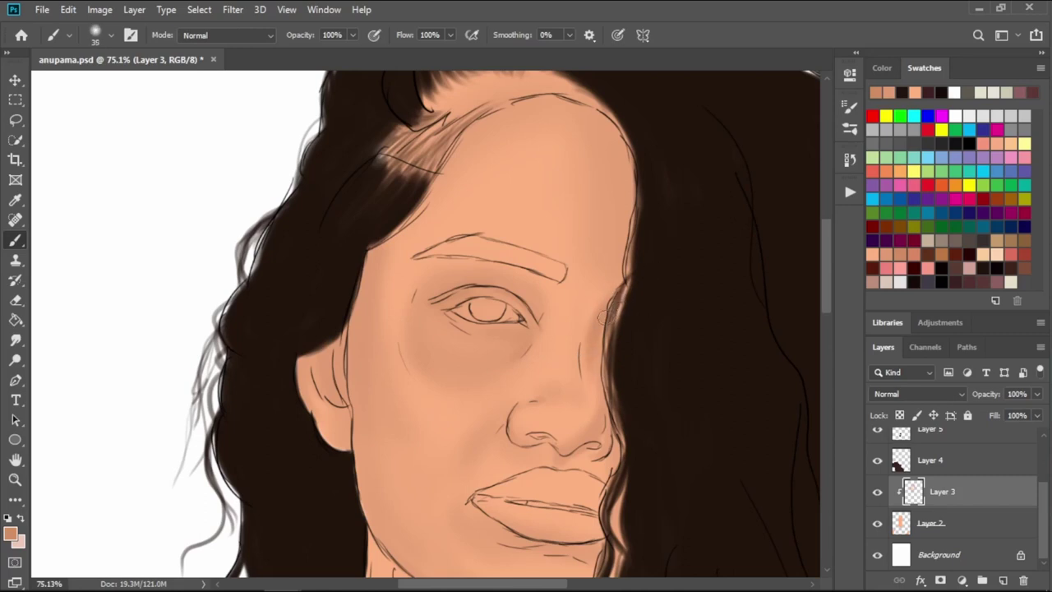
left_click_drag(630, 288, 607, 430)
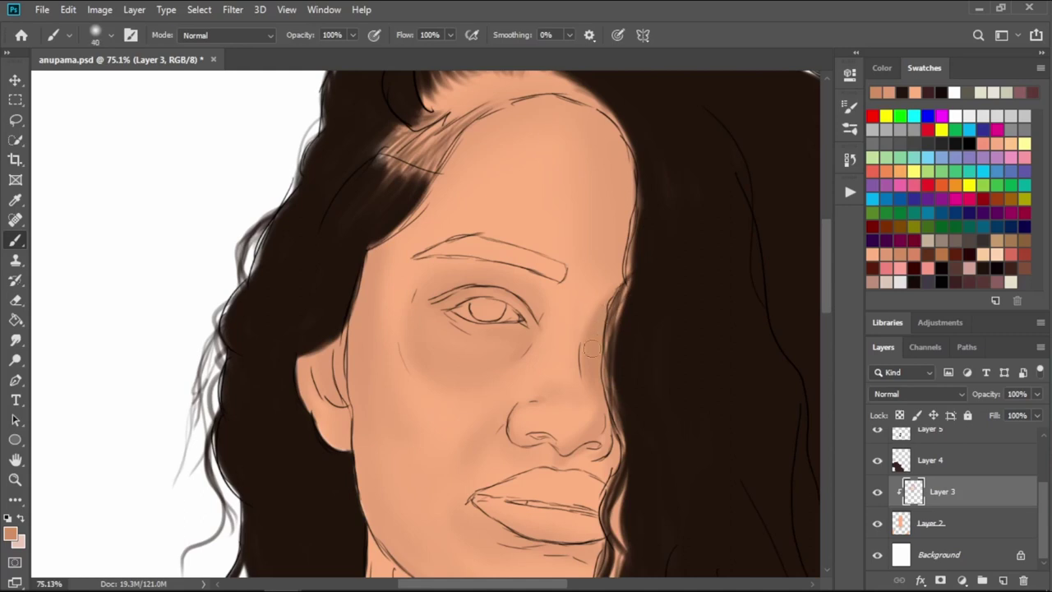
key("bracketright")
key("bracketright")
key("bracketright")
key("bracketright")
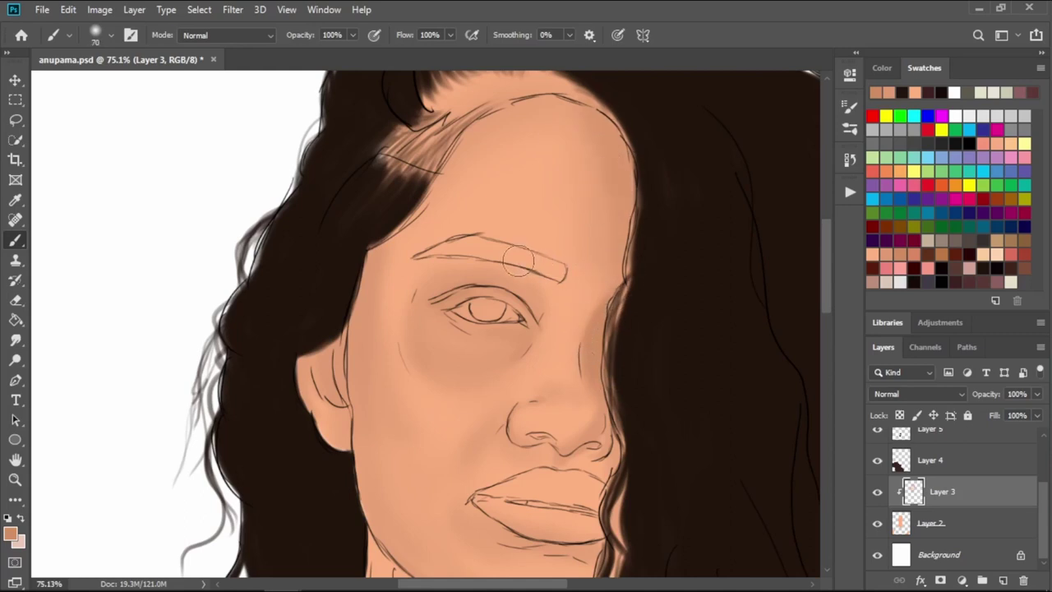
left_click_drag(517, 262, 505, 330)
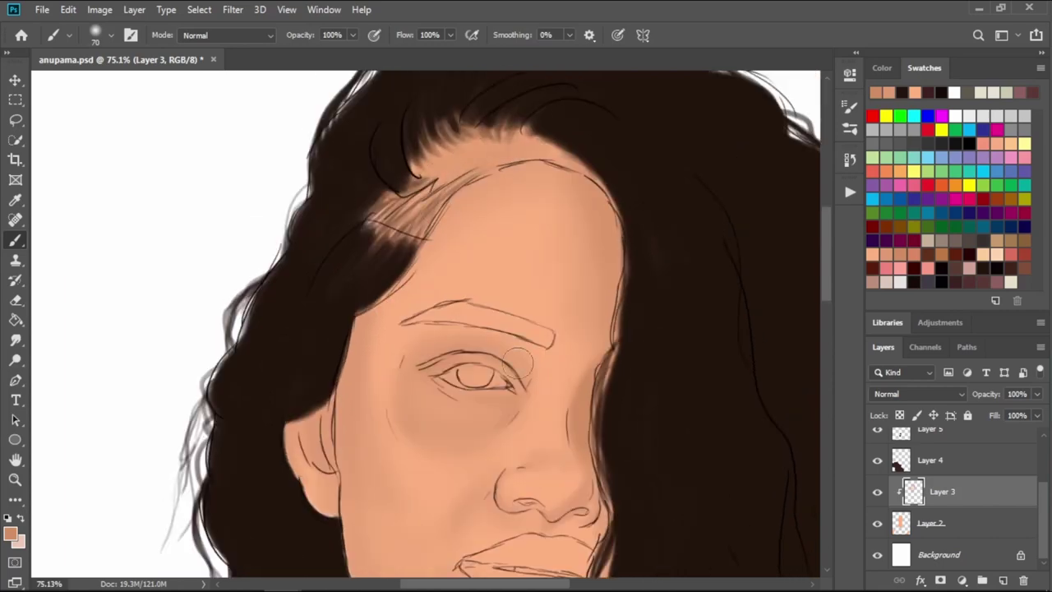
key("bracketleft")
key("bracketleft")
key("bracketleft")
- Paint a soft shadow under the chin and down the right side of the neck
scroll(518, 411, "down", 5)
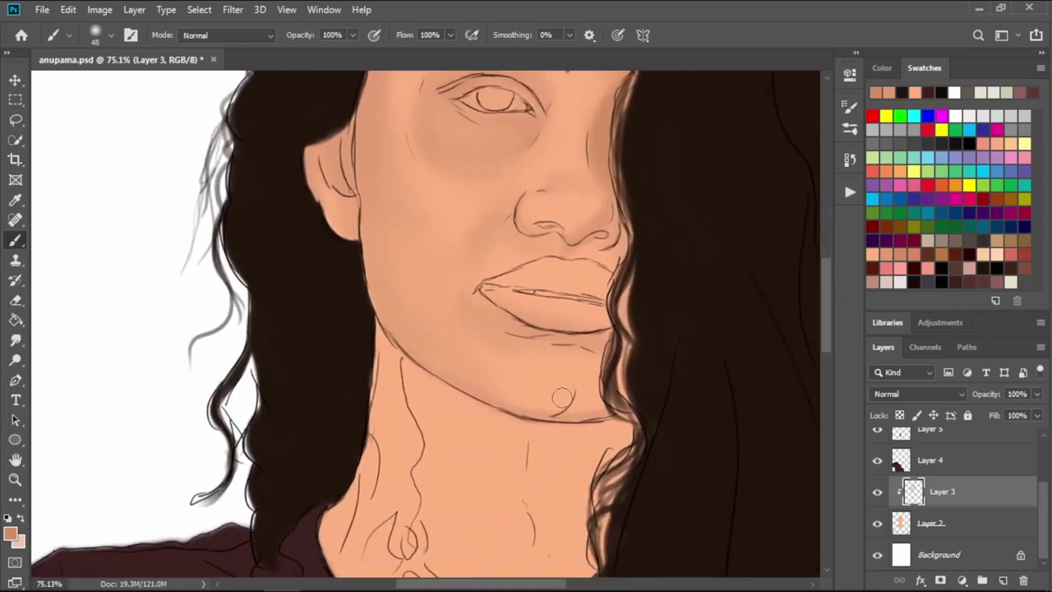
left_click_drag(563, 411, 625, 426)
key("bracketright")
key("bracketright")
key("bracketright")
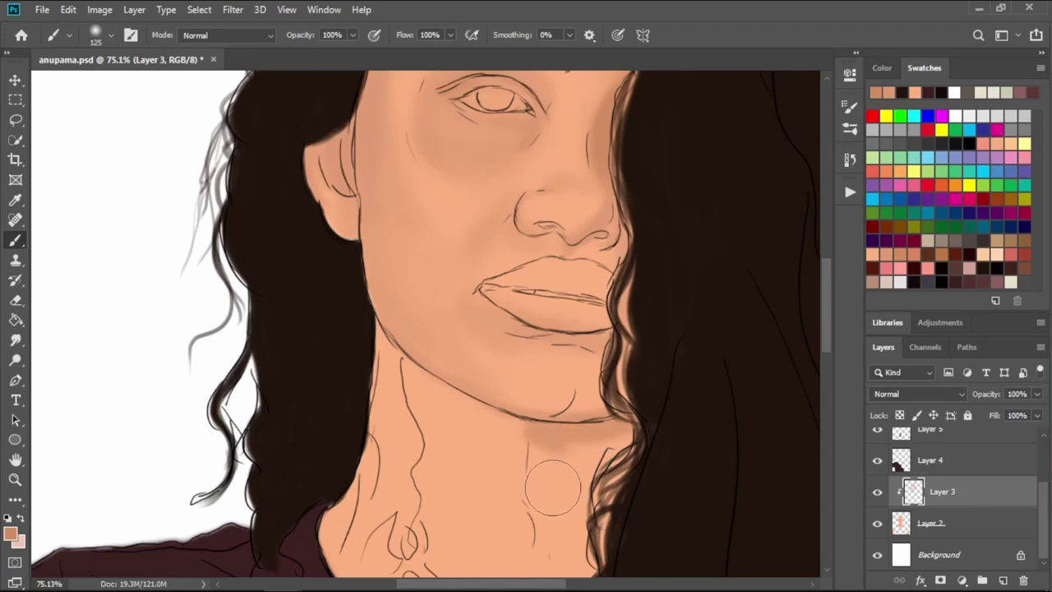
key("bracketleft")
key("bracketleft")
scroll(551, 481, "down", 3)
left_click_drag(518, 355, 463, 400)
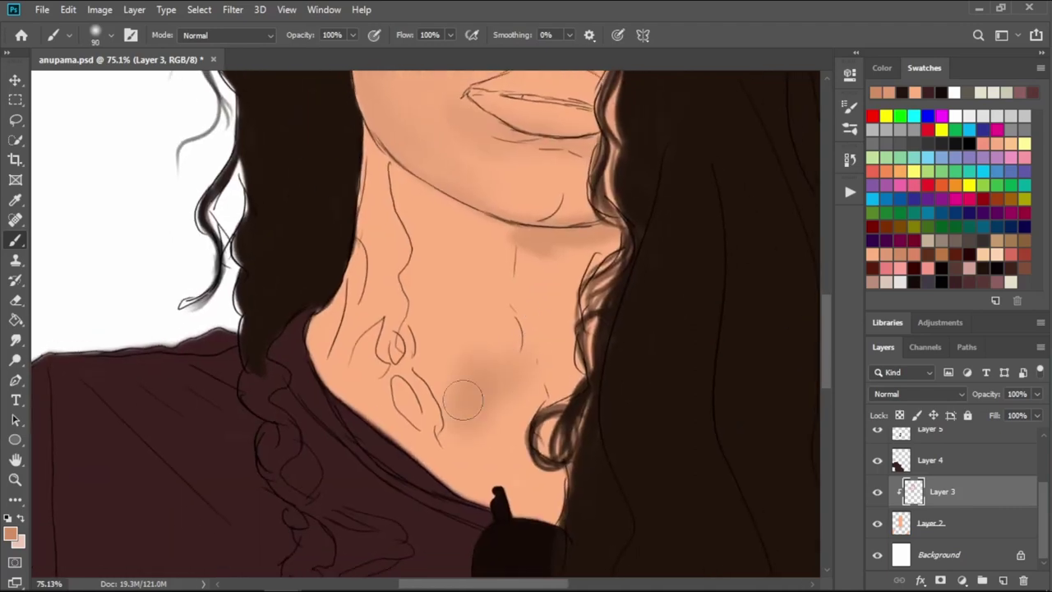
mouse_move(581, 427)
left_mouse_down()
mouse_move(551, 328)
mouse_move(567, 259)
left_mouse_up()
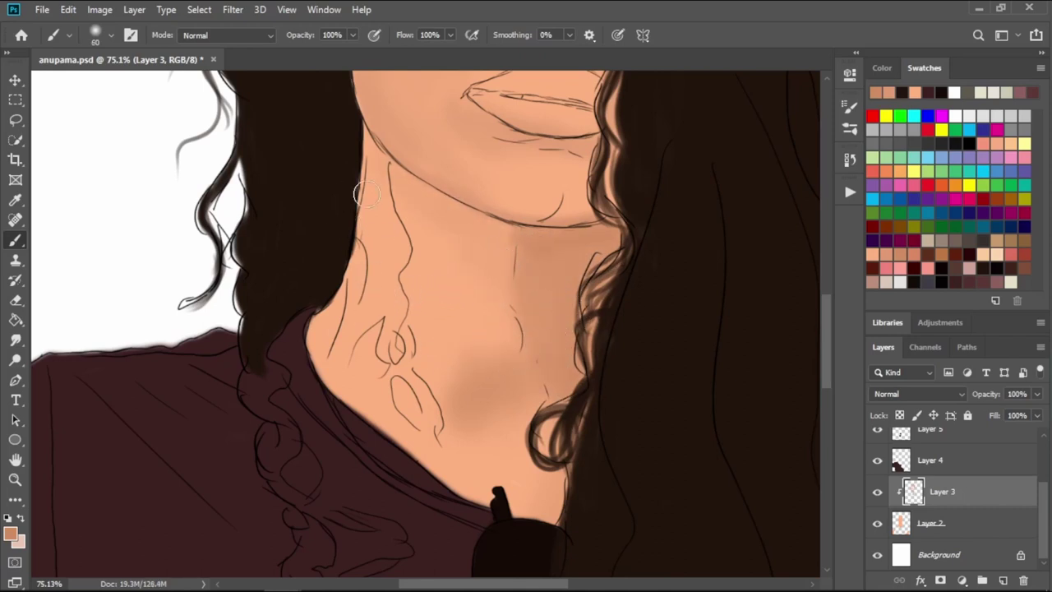
- Pan up to the forehead and resize the brush to shade its right edge near the eye
key("bracketright")
key("bracketright")
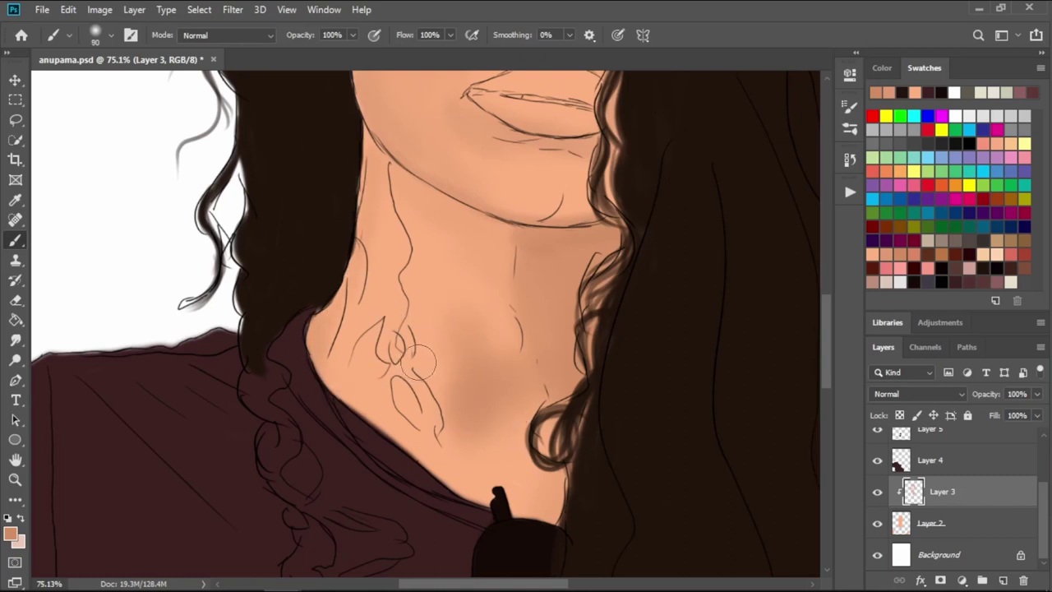
key("bracketleft")
key("bracketright")
key("bracketright")
left_click_drag(494, 230, 412, 519)
left_click_drag(545, 118, 522, 251)
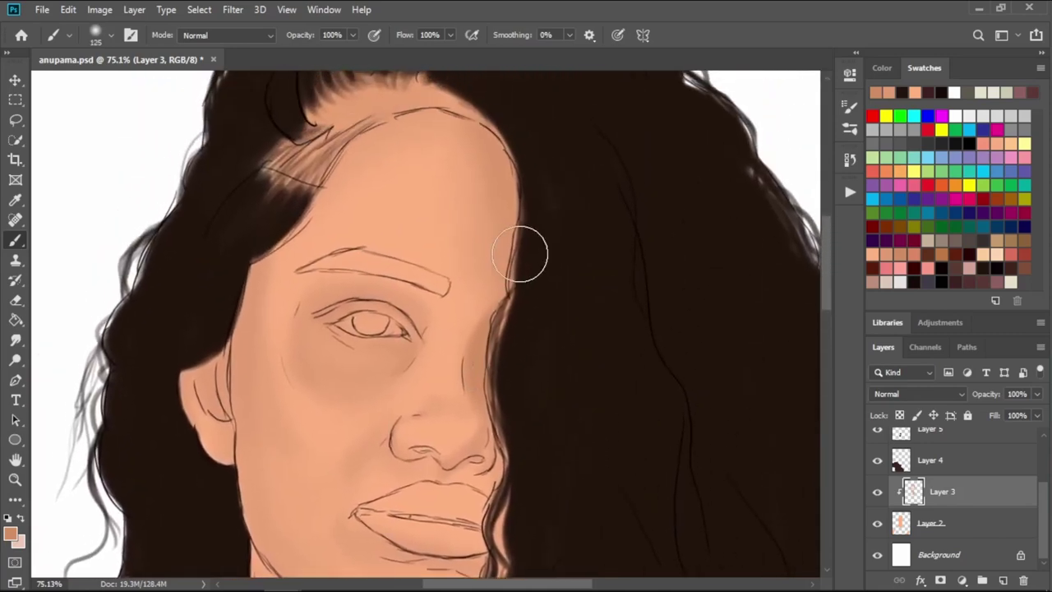
key("bracketright")
key("bracketright")
key("bracketleft")
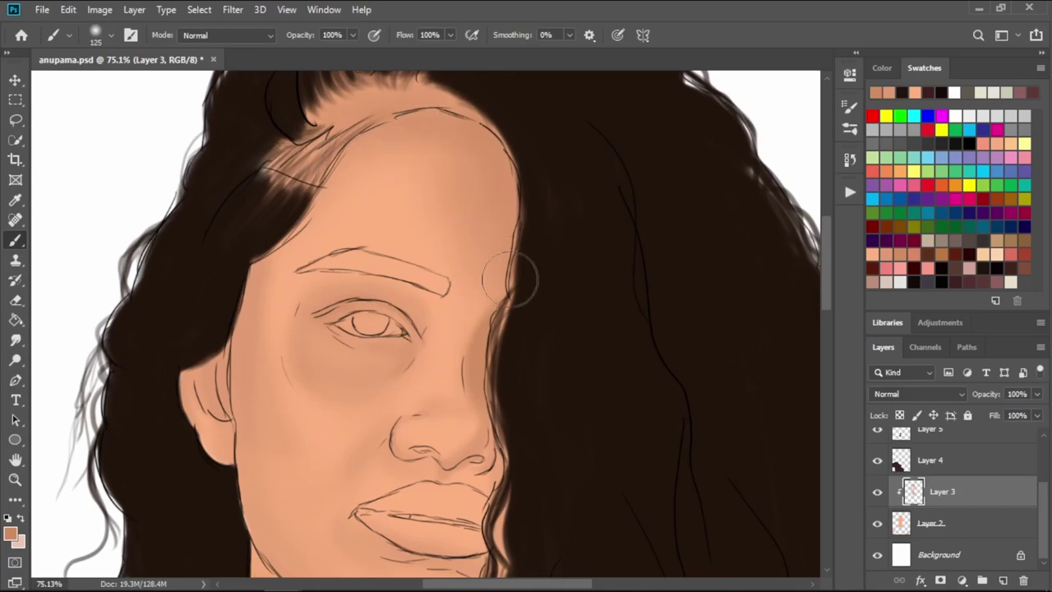
key("bracketleft")
key("bracketleft")
key("bracketleft")
key("bracketleft")
key("bracketleft")
- Add a new layer above Layer 3 and make it a clipping mask
left_click(1002, 581)
right_click(958, 498)
left_click(817, 296)
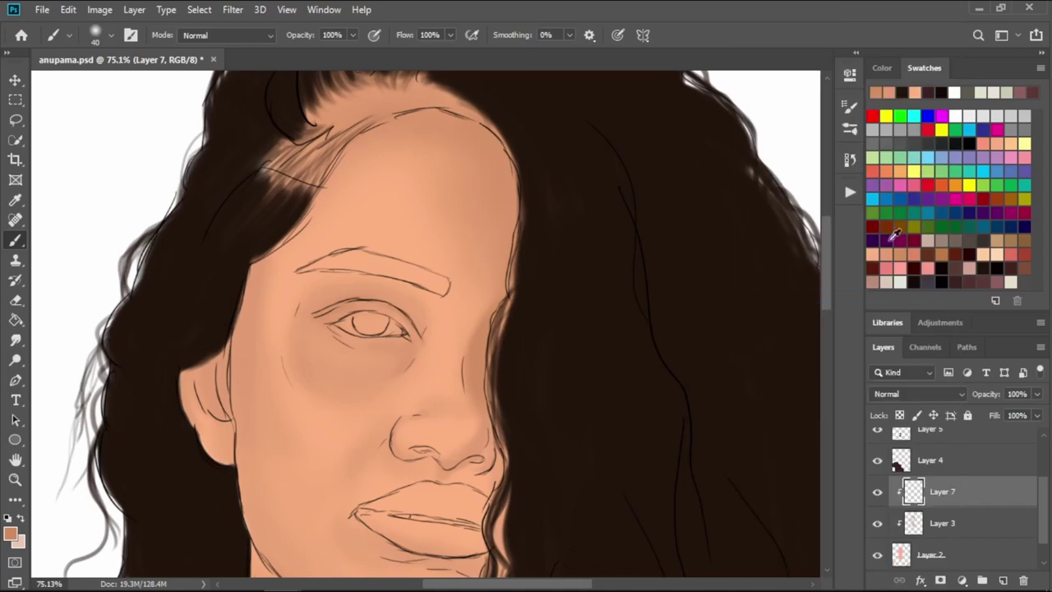
scroll(683, 338, "down", 5)
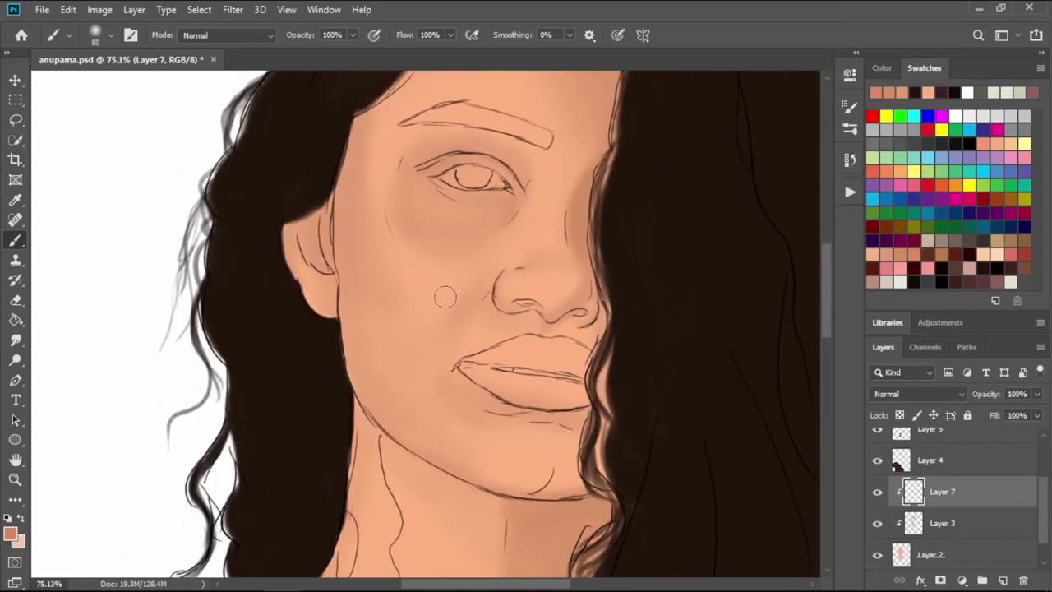
- Paint soft rosy blush on the left cheek and the cheek beside the nose
key("bracketright")
key("bracketright")
key("bracketright")
left_click_drag(394, 350, 383, 356)
key("bracketleft")
key("bracketleft")
key("bracketleft")
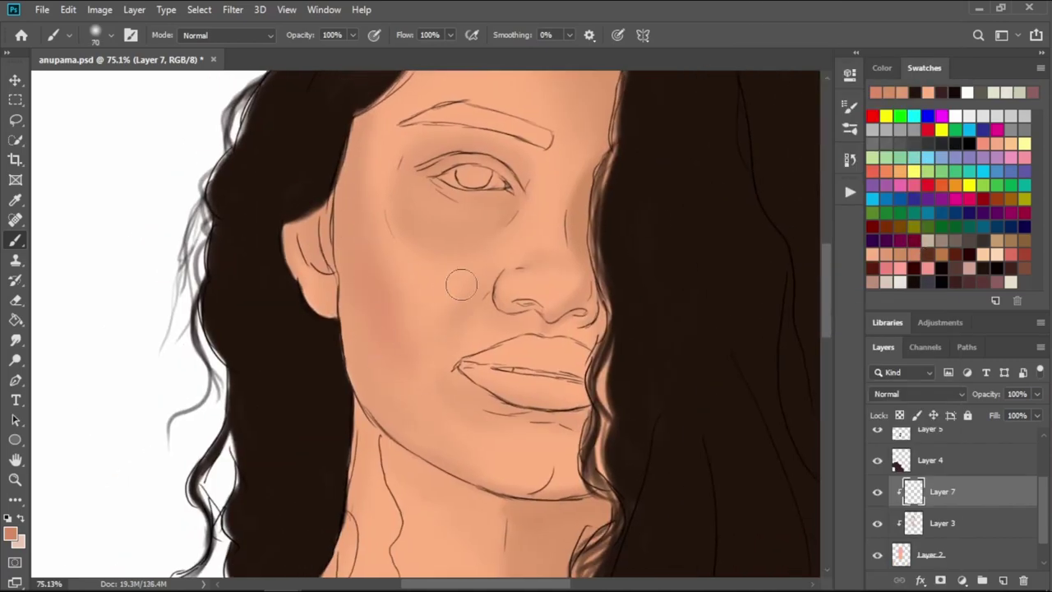
left_click_drag(469, 282, 465, 271)
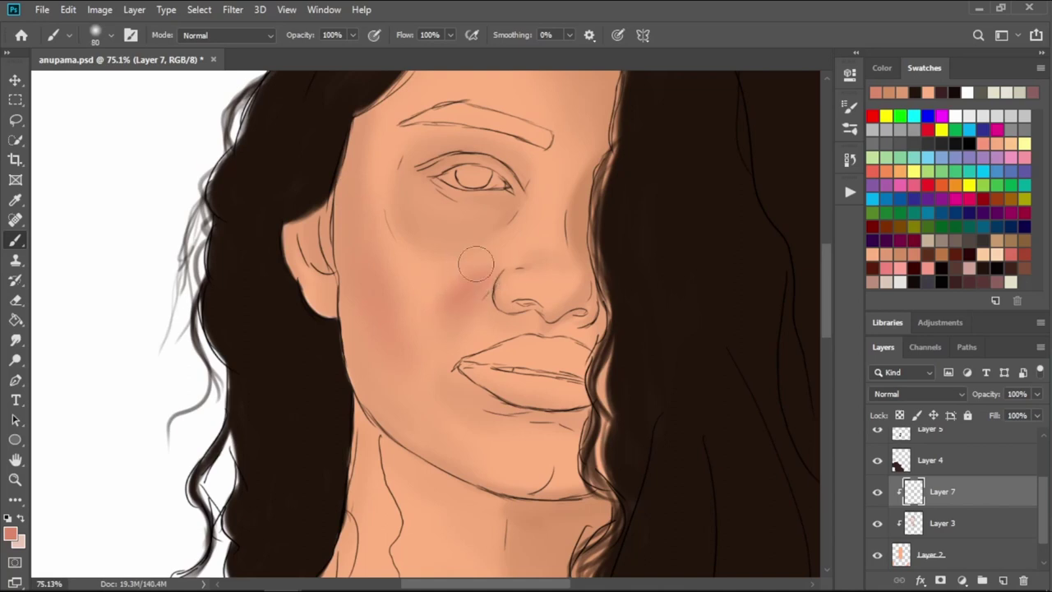
key("bracketright")
key("bracketright")
key("bracketright")
key("bracketleft")
key("bracketleft")
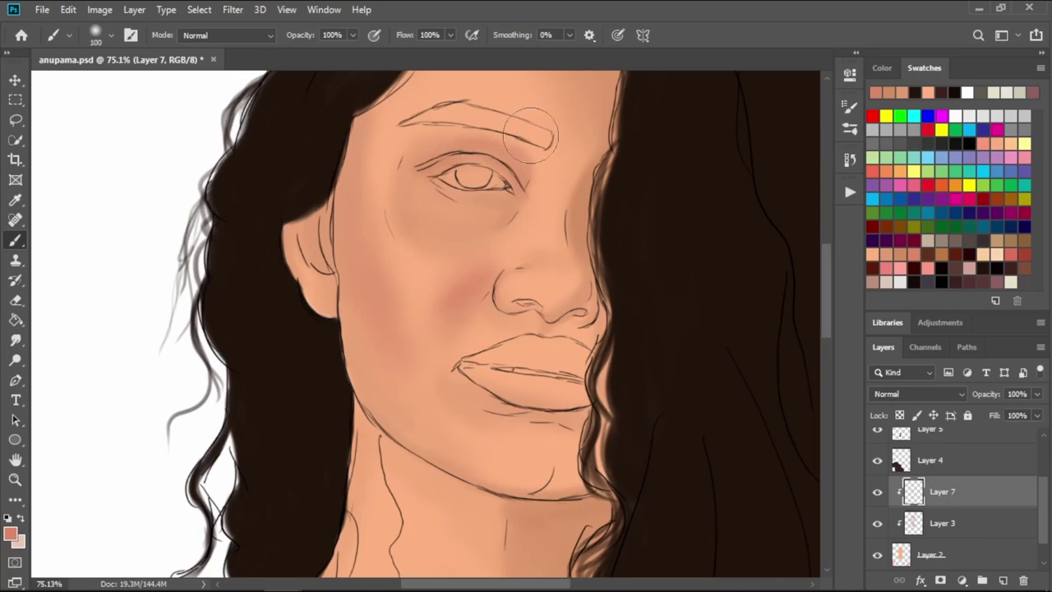
- Add warm blush along the right forehead edge with a larger brush
scroll(575, 156, "up", 5)
key("bracketright")
key("bracketright")
key("bracketright")
left_click_drag(596, 229, 623, 278)
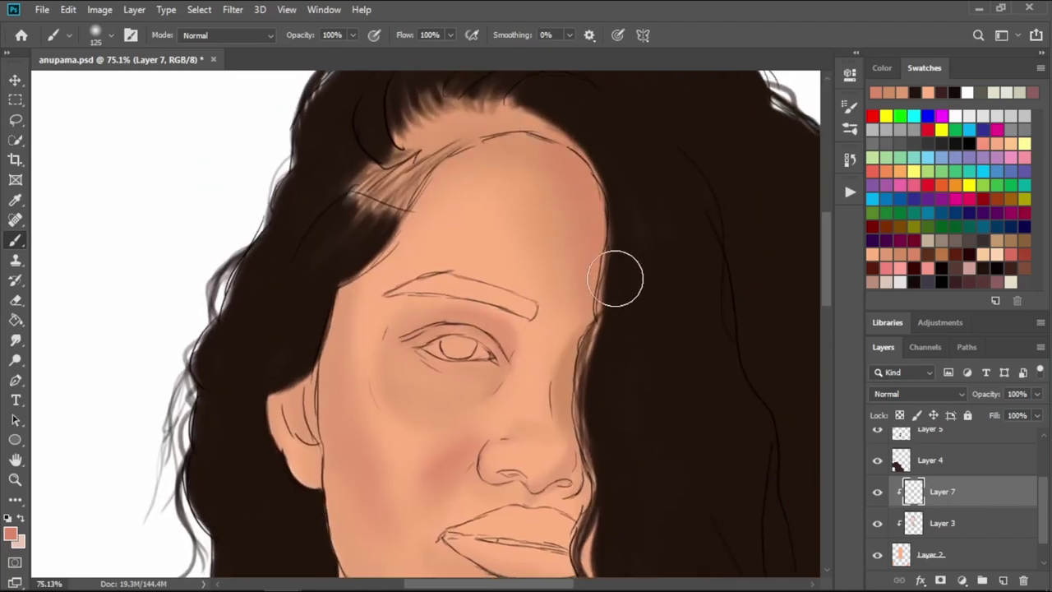
left_click_drag(555, 362, 617, 234)
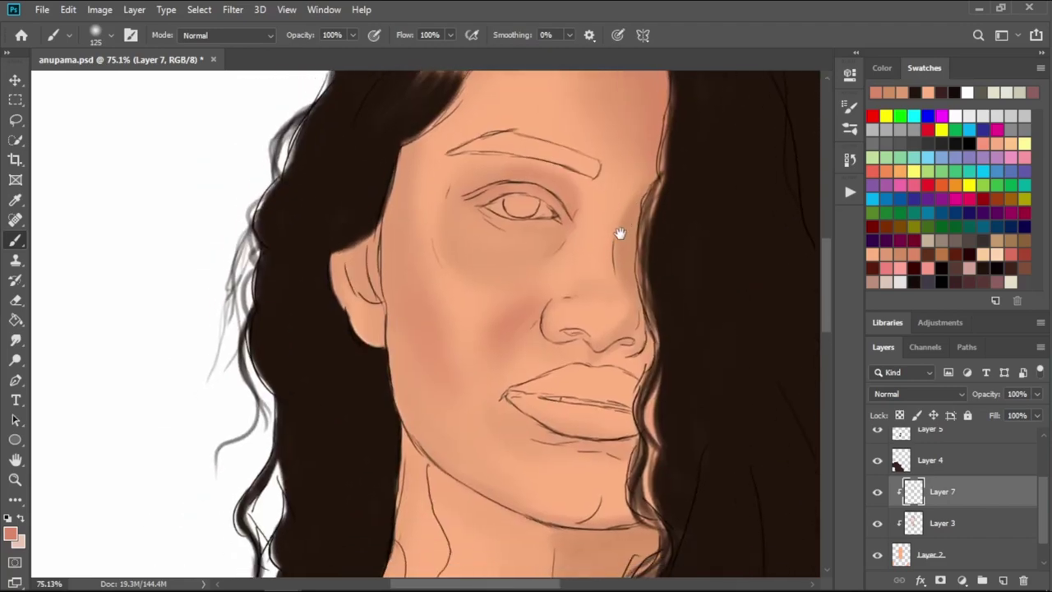
key("bracketleft")
key("bracketleft")
key("bracketleft")
key("bracketleft")
key("bracketleft")
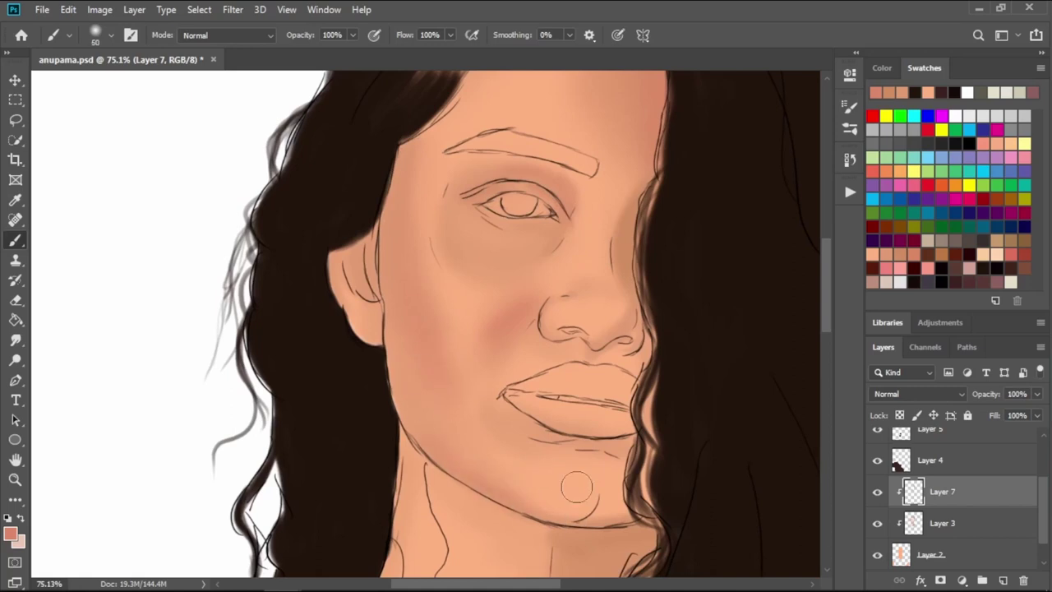
- Blush the jaw, resizing the brush down to a tiny tip for fine detail
key("bracketright")
key("bracketright")
key("bracketright")
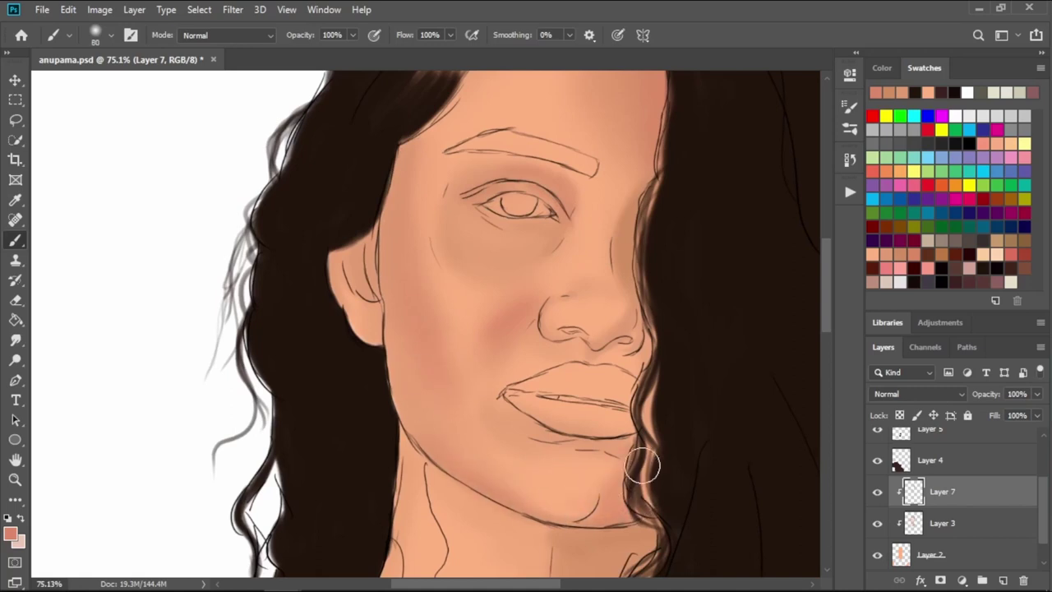
key("bracketleft")
key("bracketleft")
key("bracketleft")
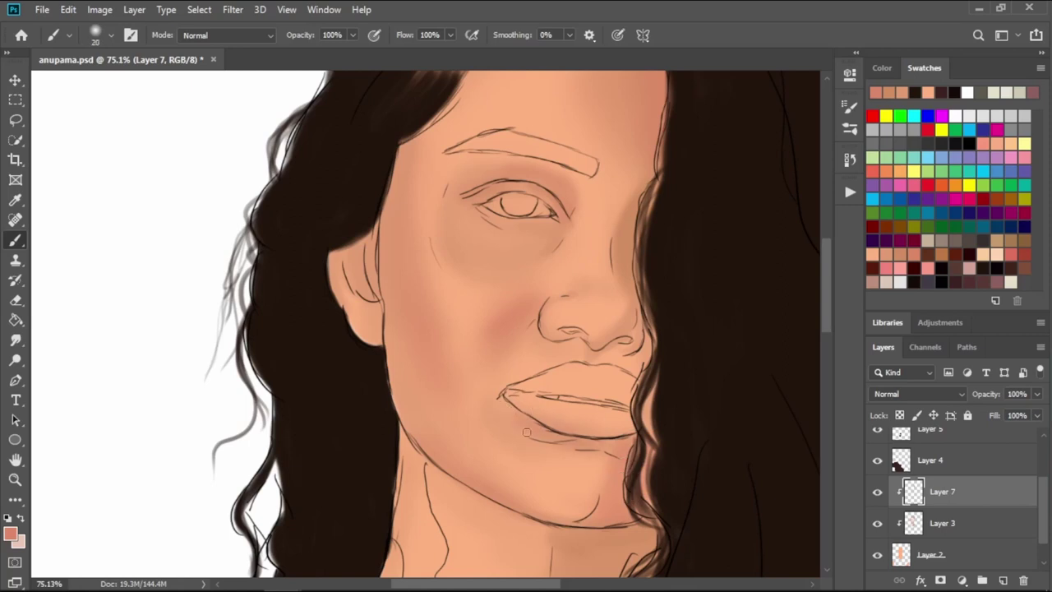
key("bracketleft")
key("bracketright")
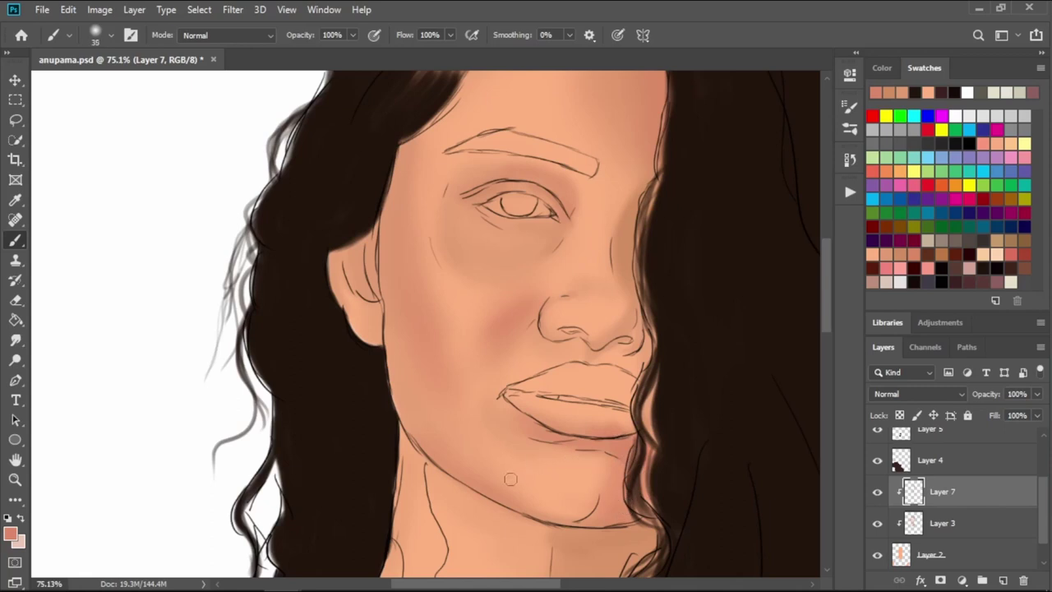
key("bracketright")
- Add Layer 8 above Layer 7 and clip it with Create Clipping Mask
left_click(1003, 579)
right_click(978, 493)
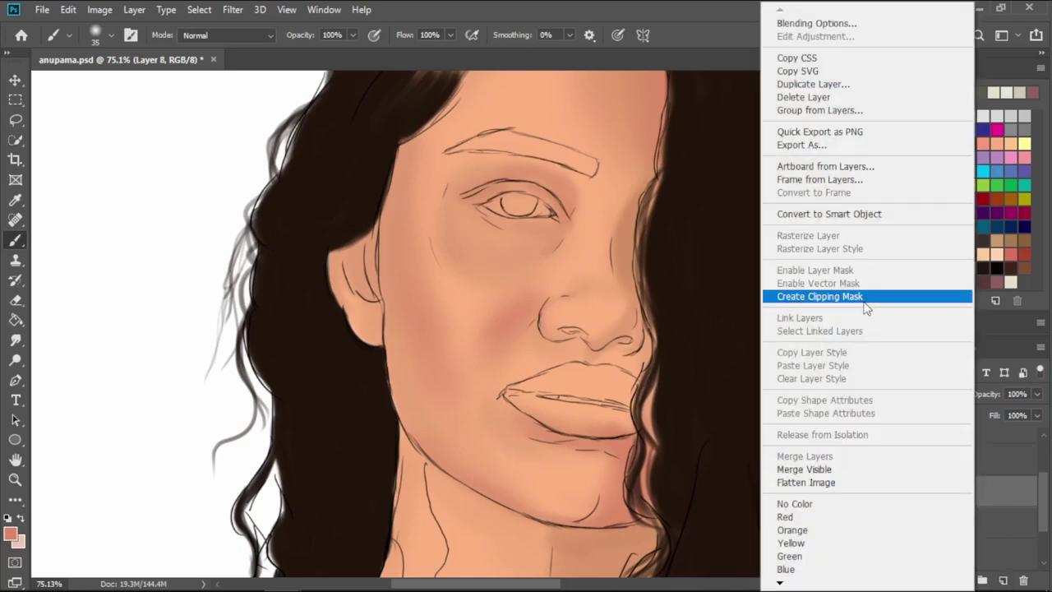
left_click(863, 298)
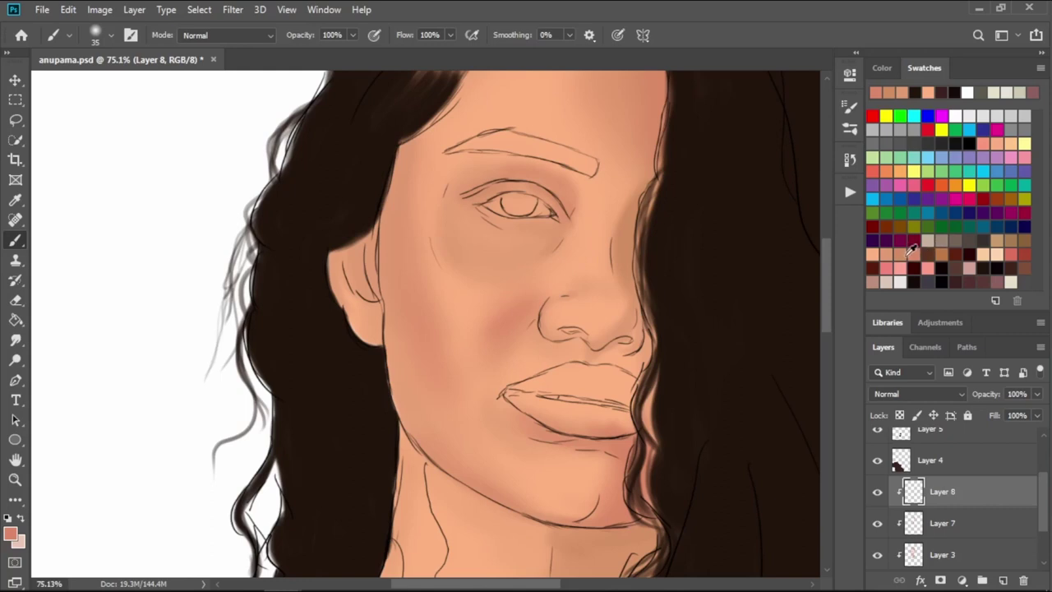
- Choose a light peach swatch and brush highlights on the cheekbone, nose bridge and brow
left_click(988, 252)
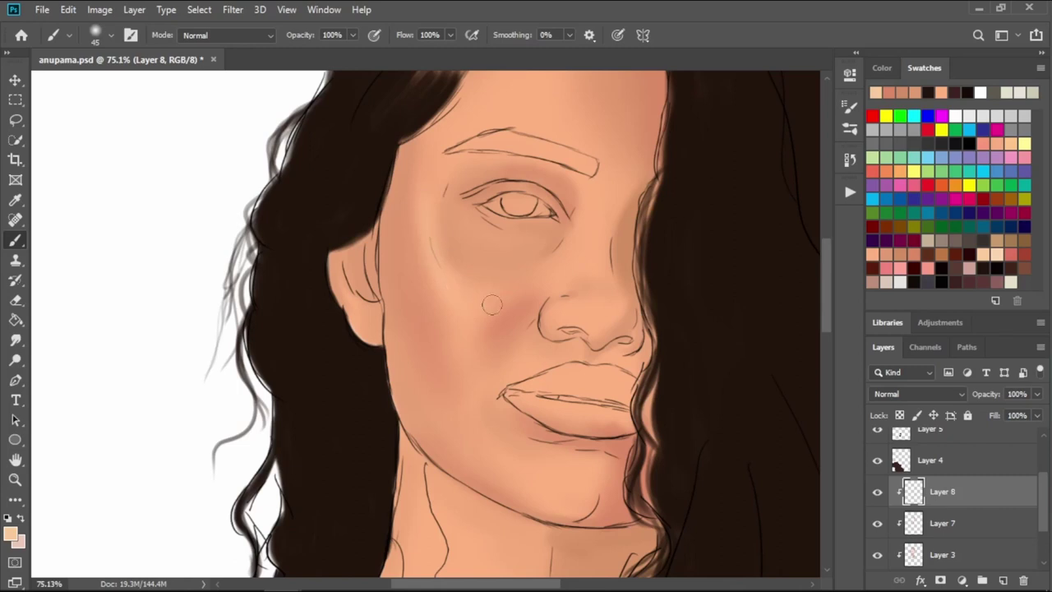
key("bracketright")
key("bracketright")
key("bracketright")
key("bracketright")
key("bracketright")
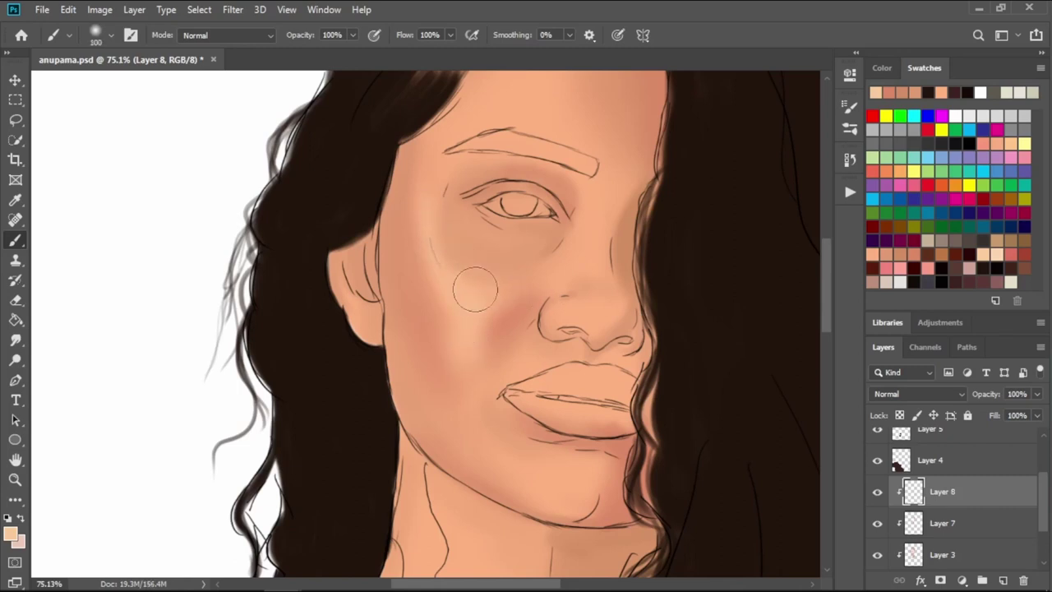
key("bracketleft")
key("bracketleft")
key("bracketleft")
key("bracketleft")
key("bracketleft")
key("bracketleft")
key("bracketleft")
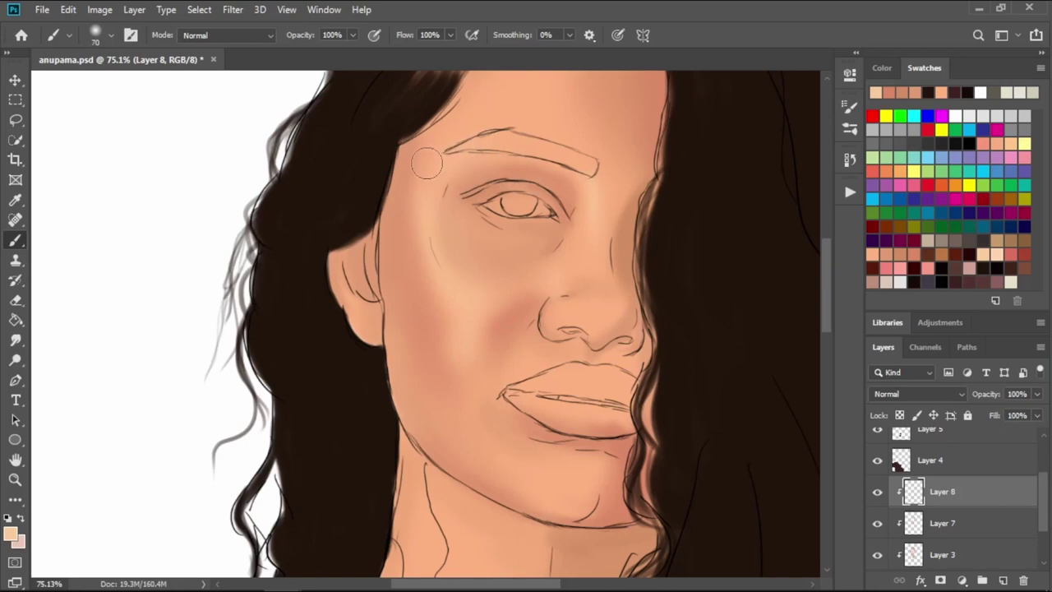
key("bracketright")
key("bracketright")
key("bracketright")
key("bracketleft")
key("bracketleft")
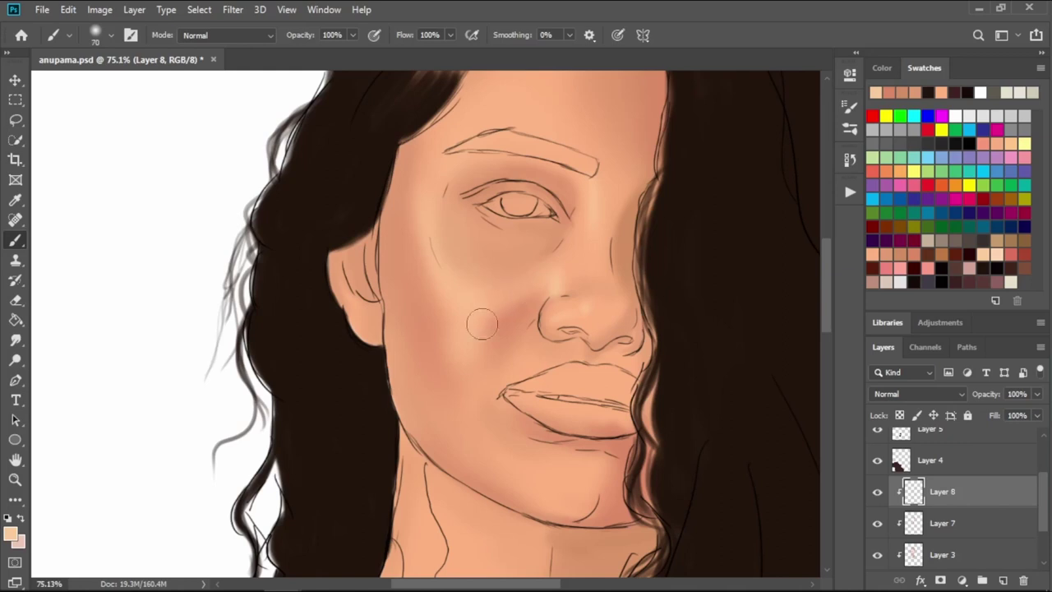
- Blend soft skin tones over the cheeks on Layer 8 with a brush sized 50–90
key("bracketright")
key("bracketright")
key("bracketleft")
key("bracketleft")
key("bracketright")
key("bracketright")
key("bracketright")
key("bracketleft")
key("bracketleft")
key("bracketleft")
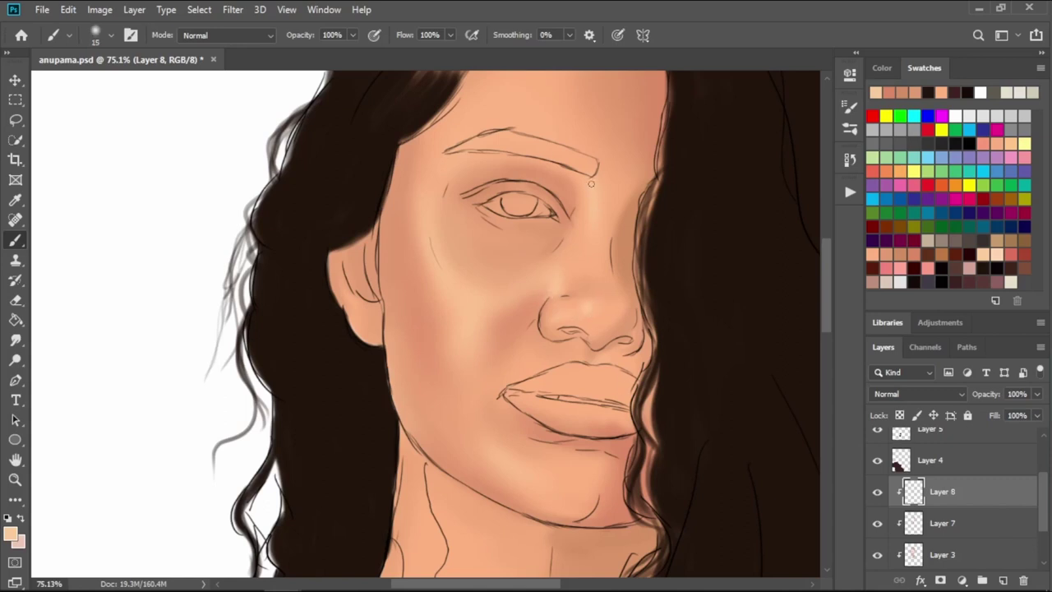
key("bracketright")
key("bracketright")
key("bracketright")
key("bracketright")
key("bracketright")
key("bracketright")
key("bracketleft")
key("bracketleft")
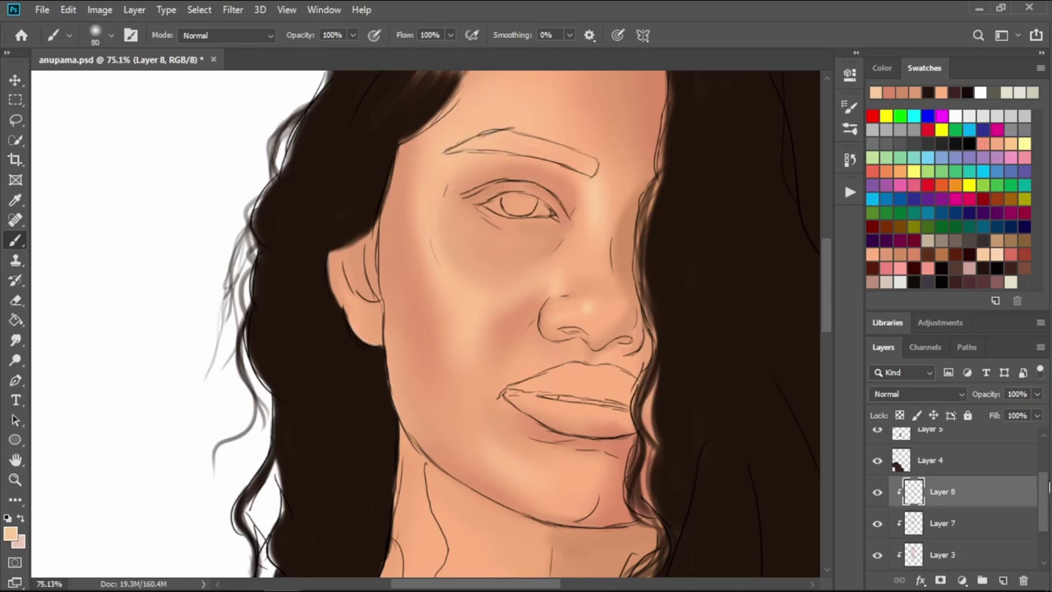
- Hide and re-show the Layer 1 line sketch to check the cheek shading
scroll(1048, 486, "up", 3)
left_click(879, 444)
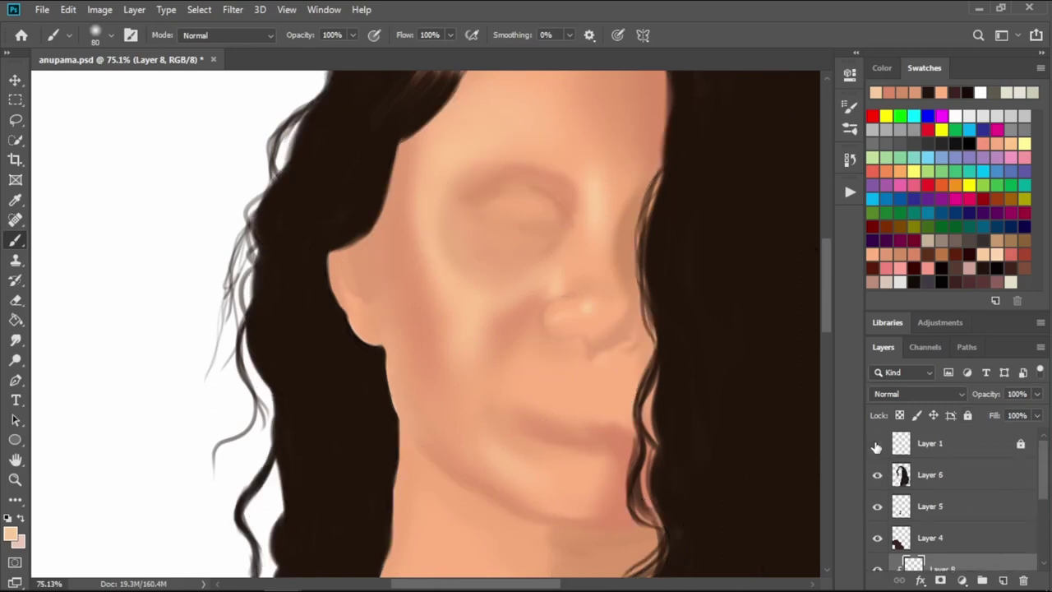
left_click(878, 445)
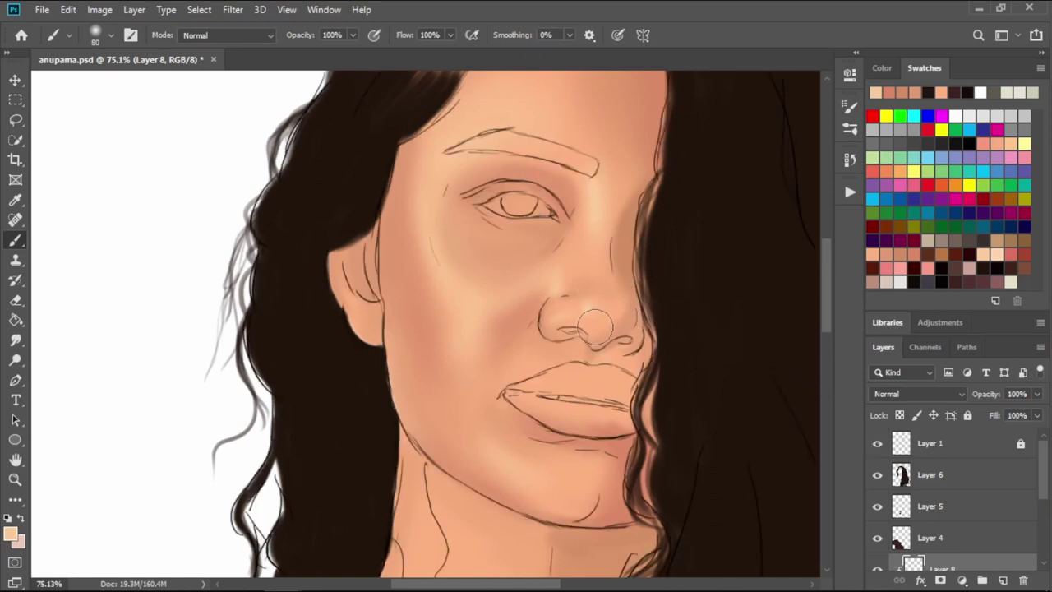
left_click_drag(587, 315, 578, 297)
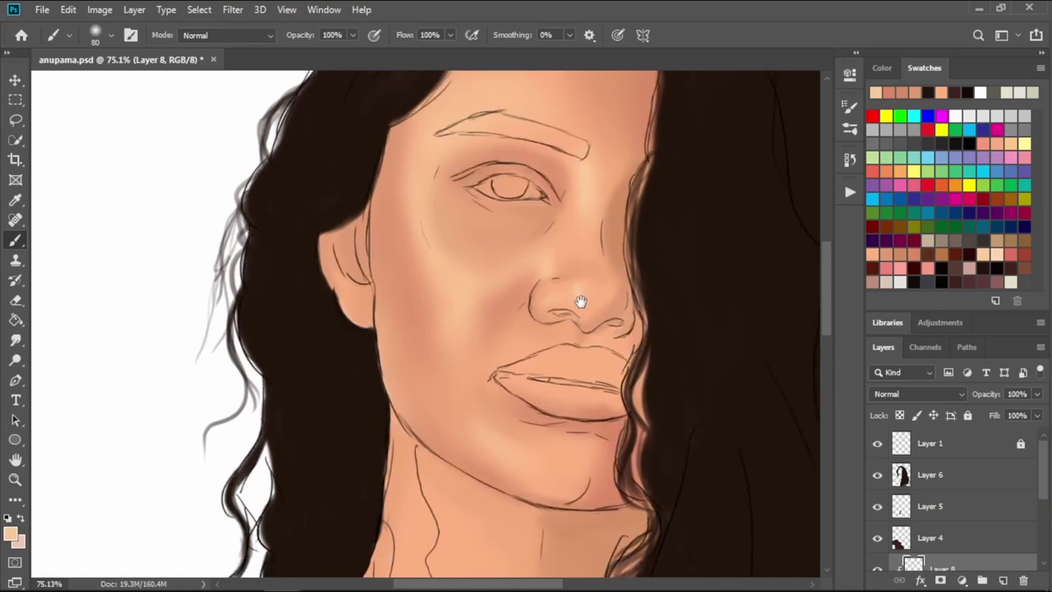
- Sample the skin tone near the neck and paint it on Layers 7 and 8 with a size-45 brush
key("i")
left_click(458, 500)
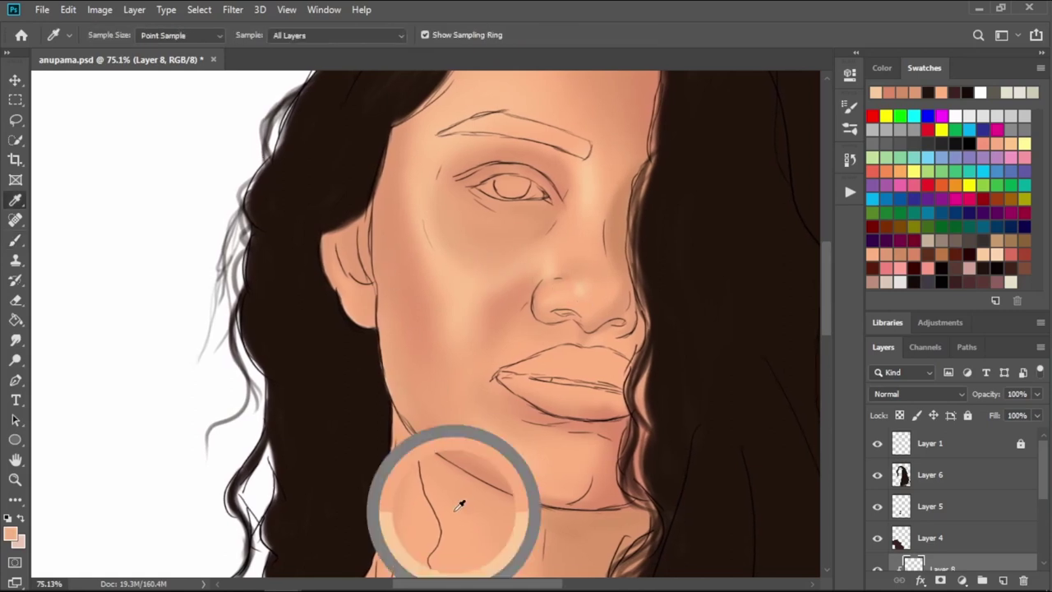
key("b")
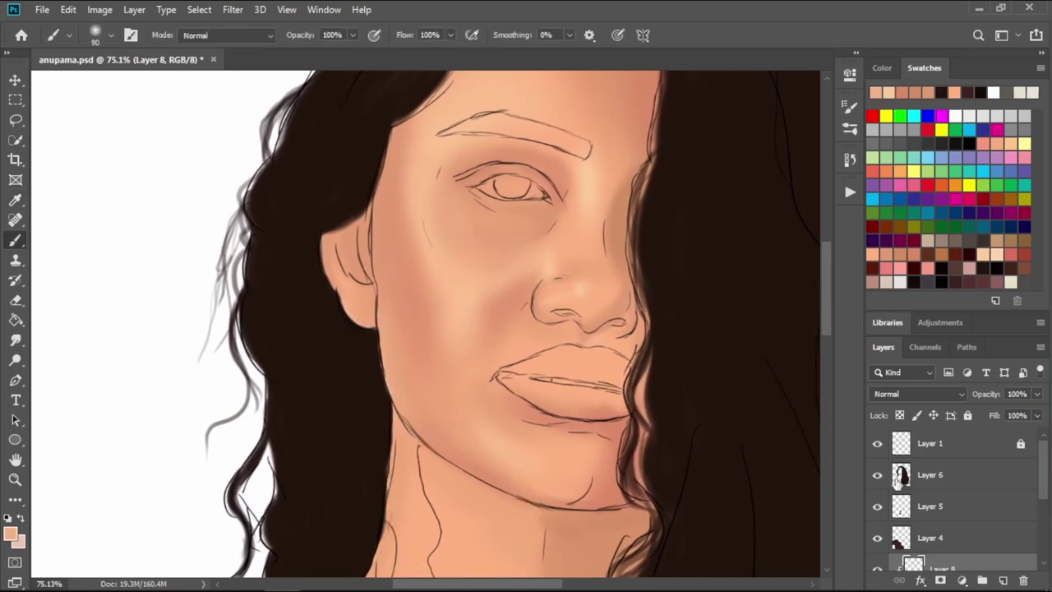
scroll(1028, 479, "down", 2)
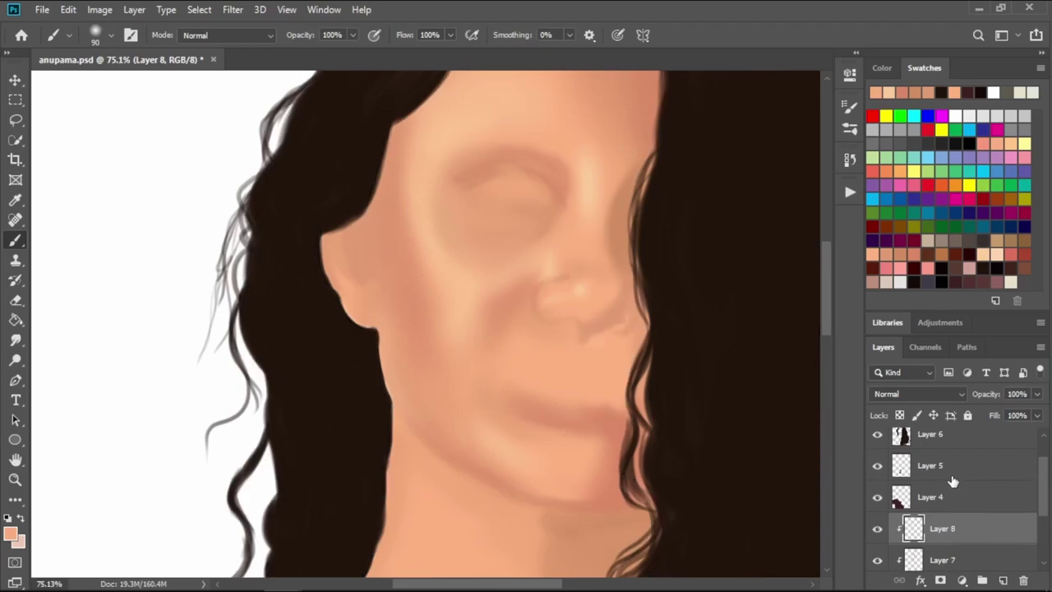
left_click(946, 559)
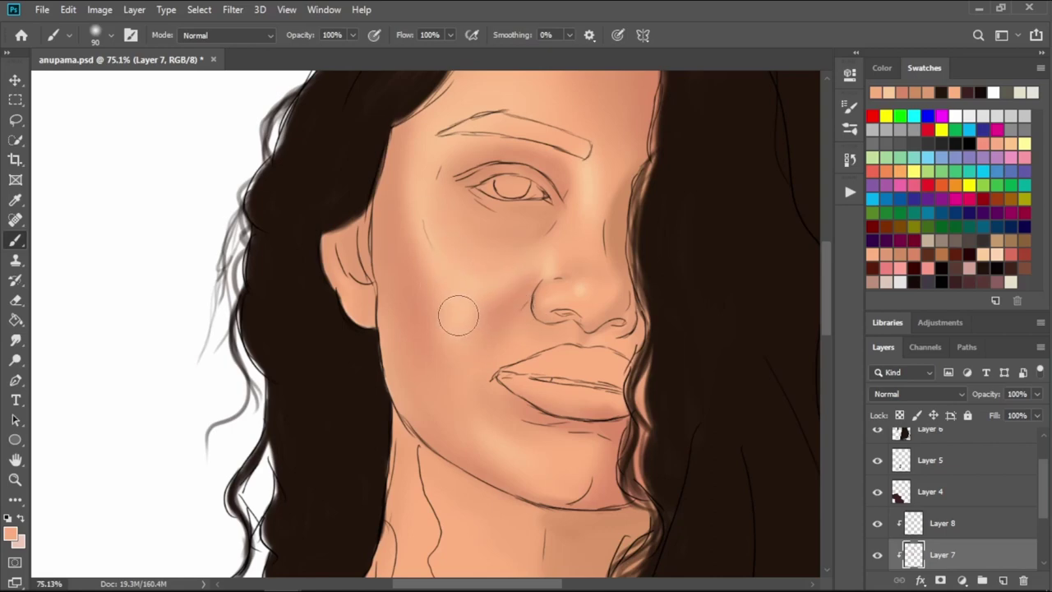
left_click(956, 528)
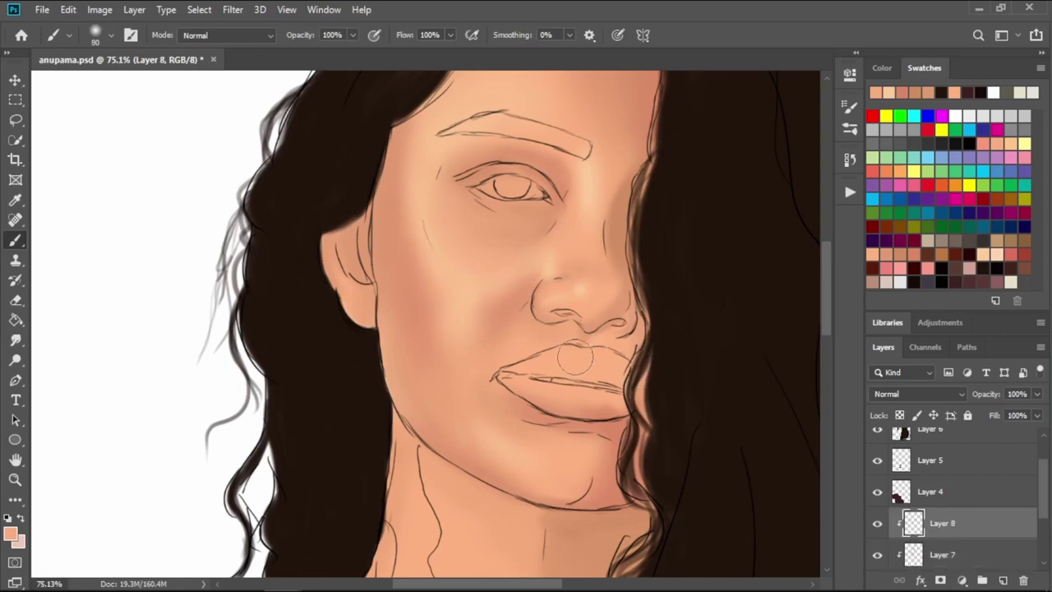
key("[")
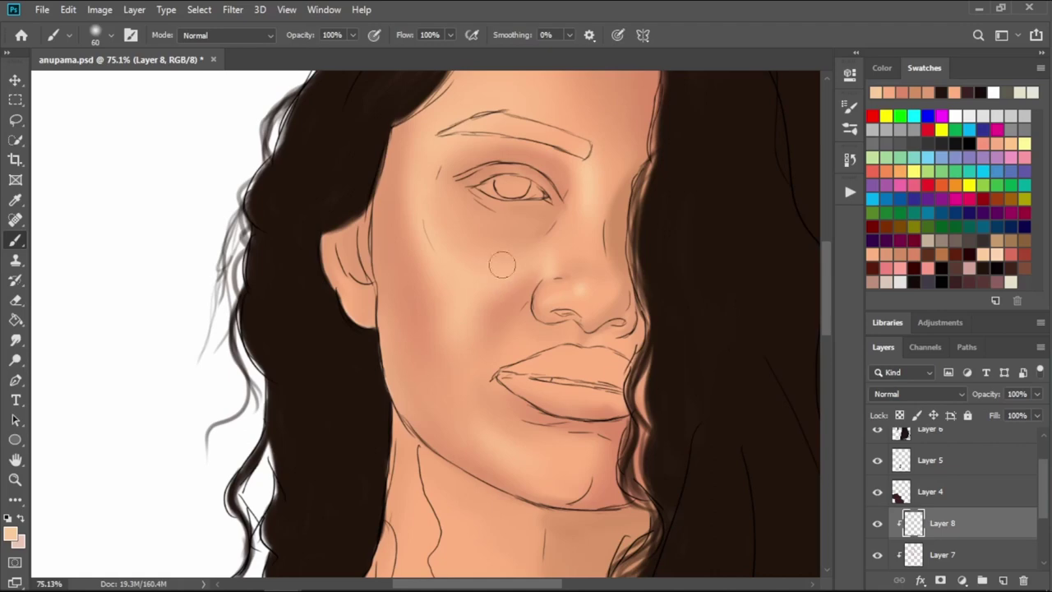
- Trim the excess cheek shading with a 70–80 eraser, then zoom in on the nose
key("e")
key("b")
key("e")
key("]")
key("]")
key("]")
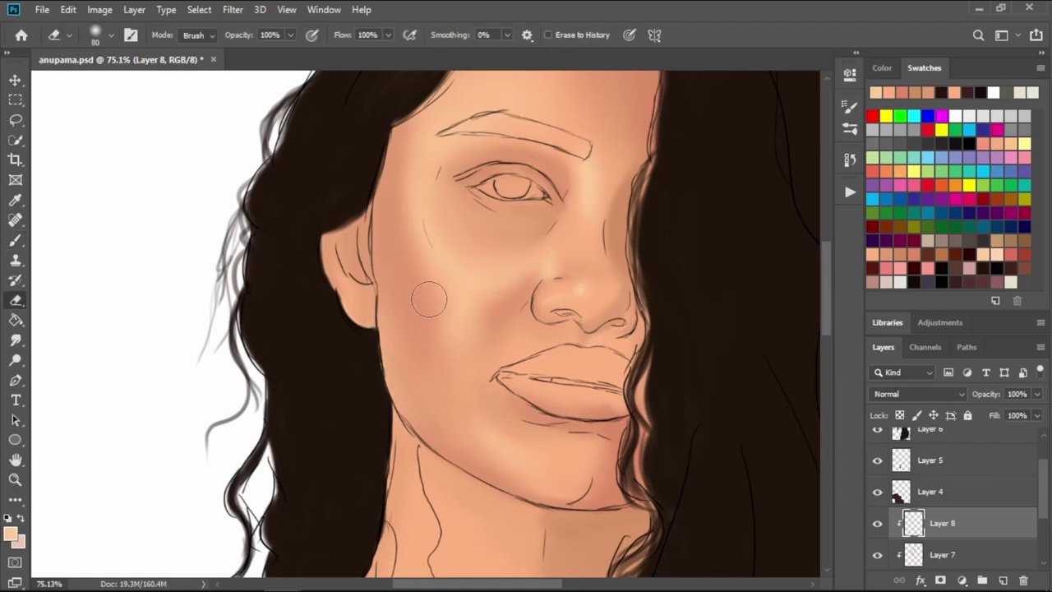
key("bracketleft")
scroll(499, 232, "up", 1)
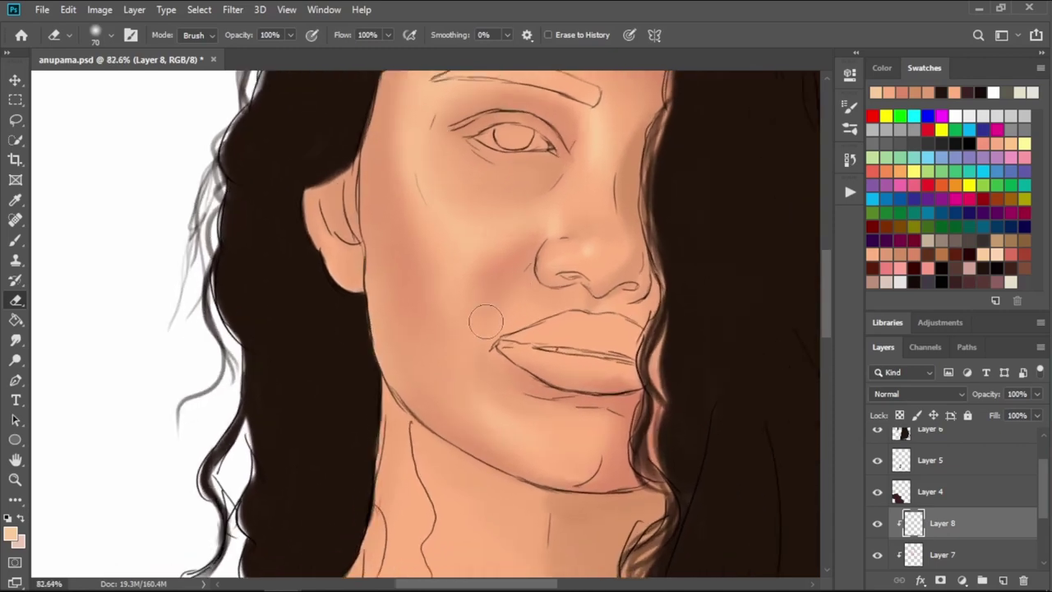
mouse_move(479, 395)
left_mouse_down()
mouse_move(587, 155)
mouse_move(511, 294)
mouse_move(539, 228)
left_mouse_up()
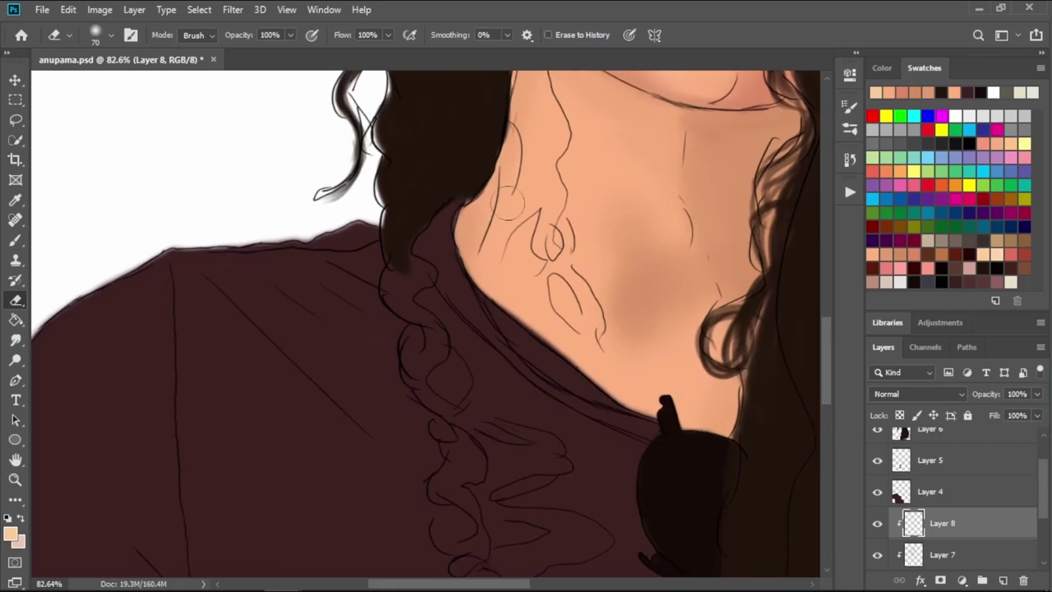
scroll(509, 203, "up", 5)
scroll(528, 274, "up", 3)
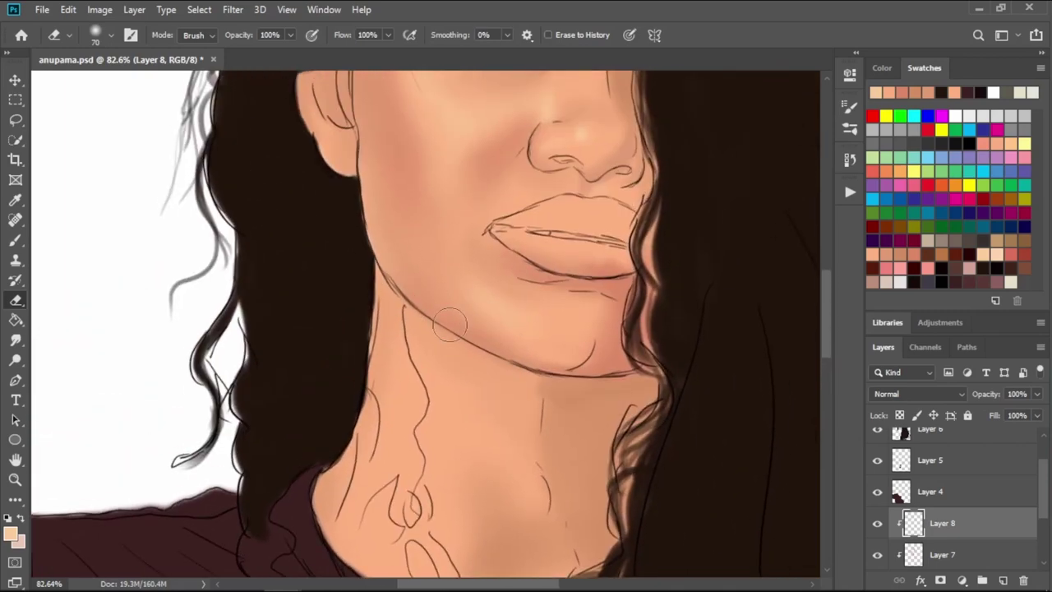
scroll(449, 325, "up", 3)
scroll(570, 277, "up", 2, "alt")
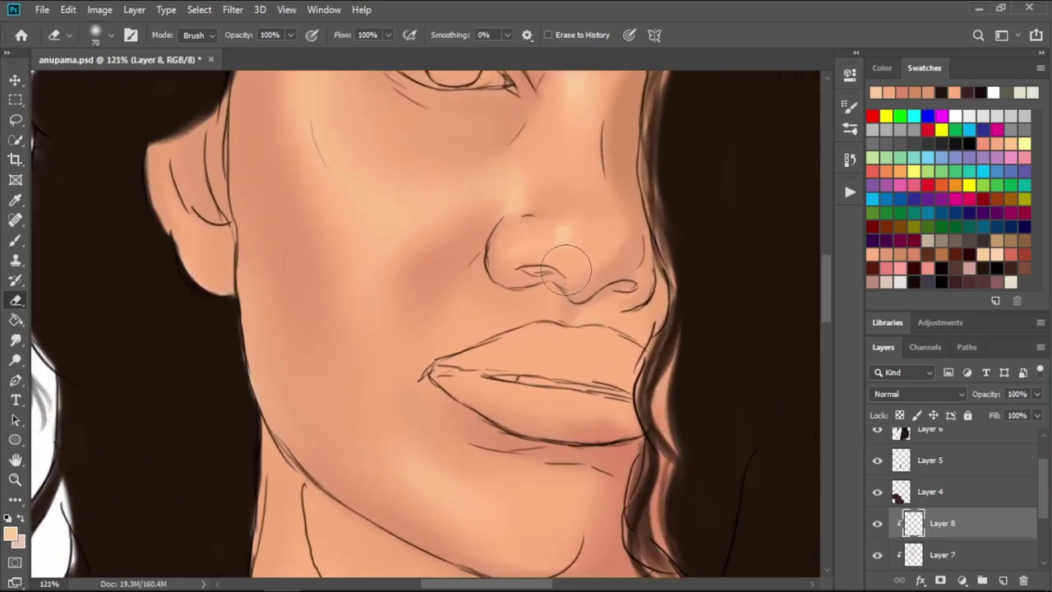
- Paint the left nostril dark brown on Layer 7 with a small brush
left_click(957, 254)
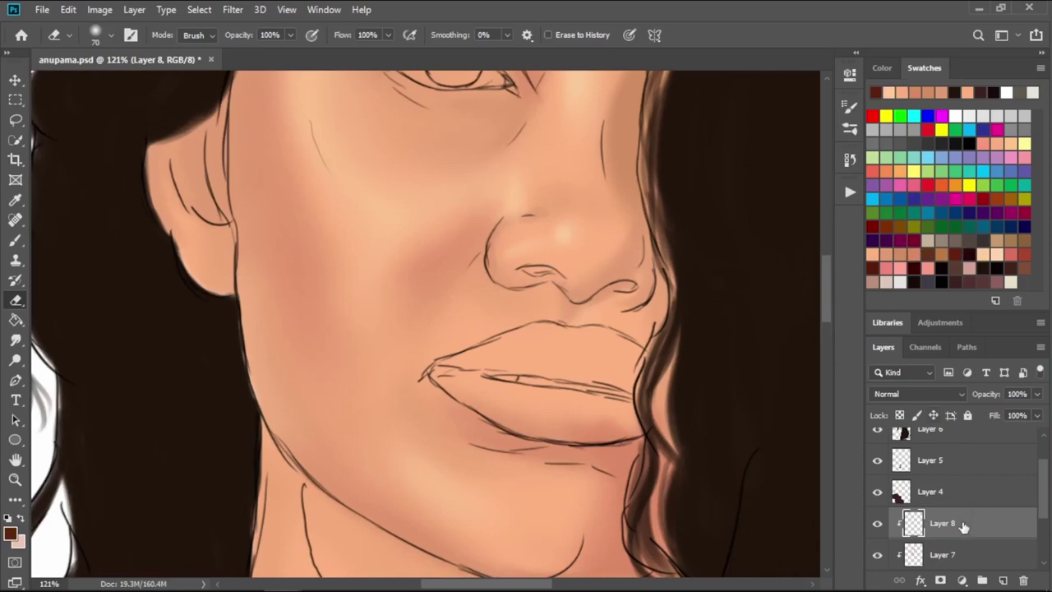
left_click(954, 558)
key("bracketleft")
key("bracketleft")
key("bracketleft")
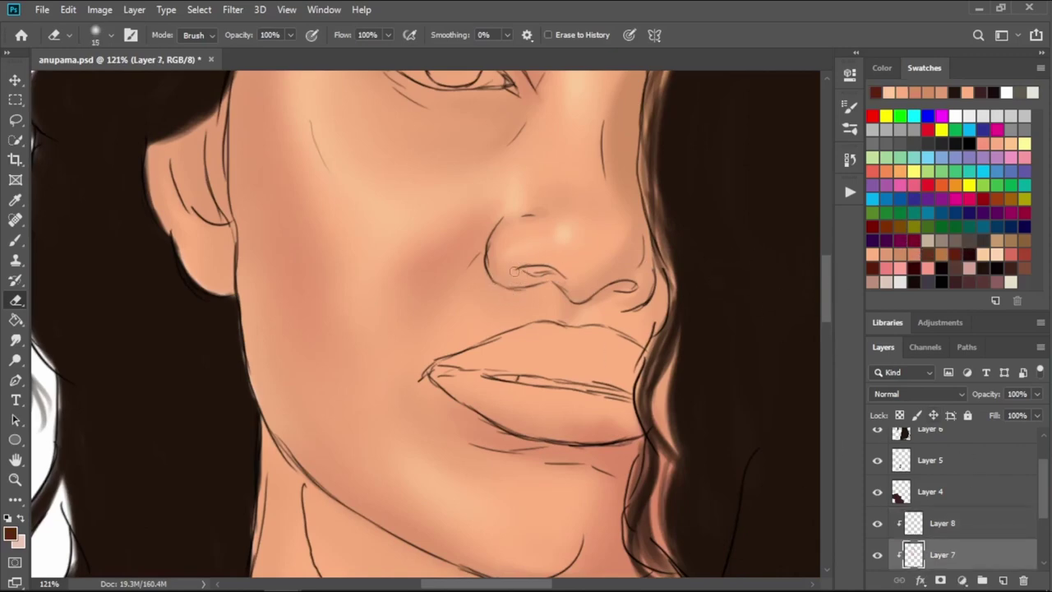
key("b")
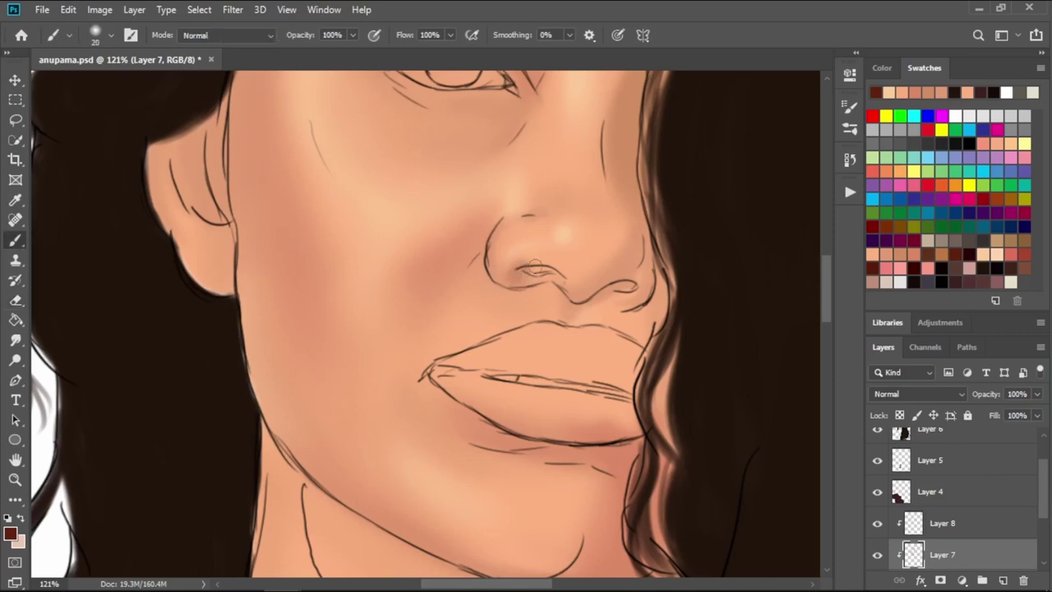
scroll(528, 285, "up", 1)
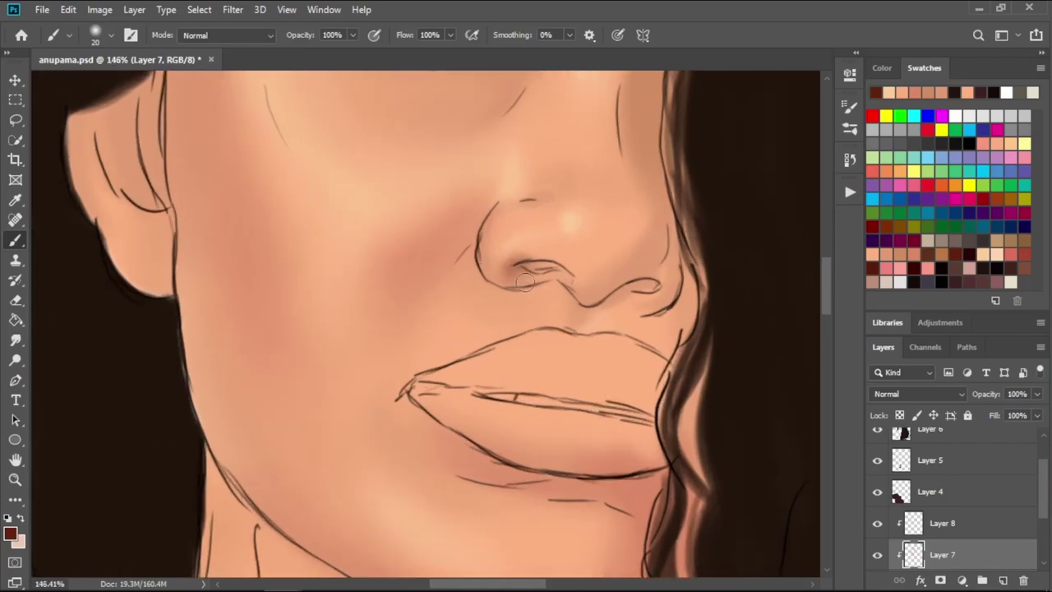
scroll(535, 271, "up", 1)
key("bracketleft")
key("bracketleft")
key("bracketleft")
mouse_move(544, 262)
left_mouse_down()
mouse_move(519, 260)
mouse_move(580, 275)
mouse_move(559, 264)
left_mouse_up()
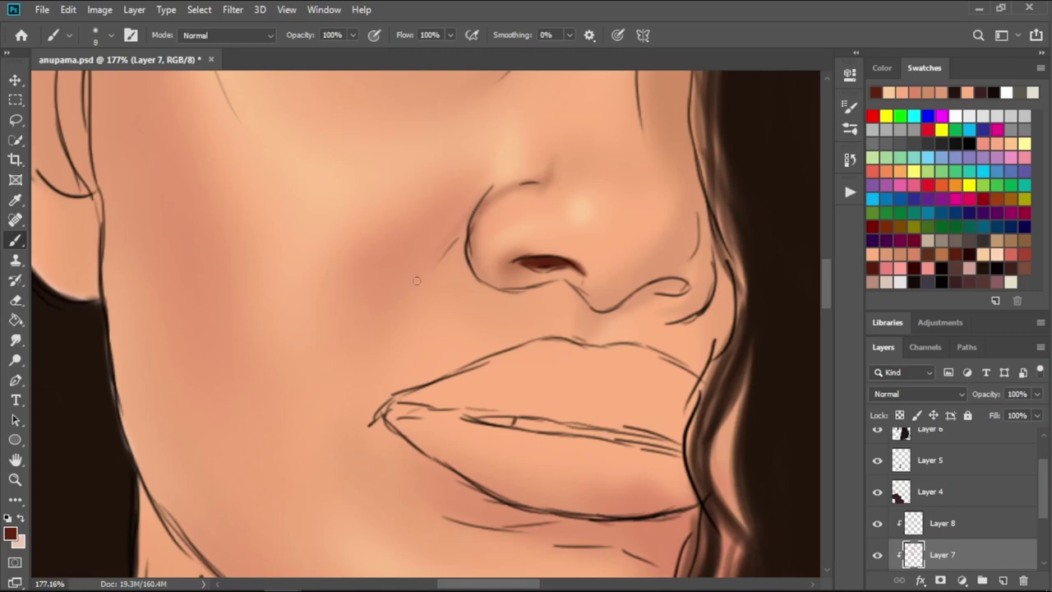
- Paint the right nostril dark brown and add soft shading beneath it
key("bracketright")
key("bracketright")
key("bracketright")
key("bracketleft")
key("bracketleft")
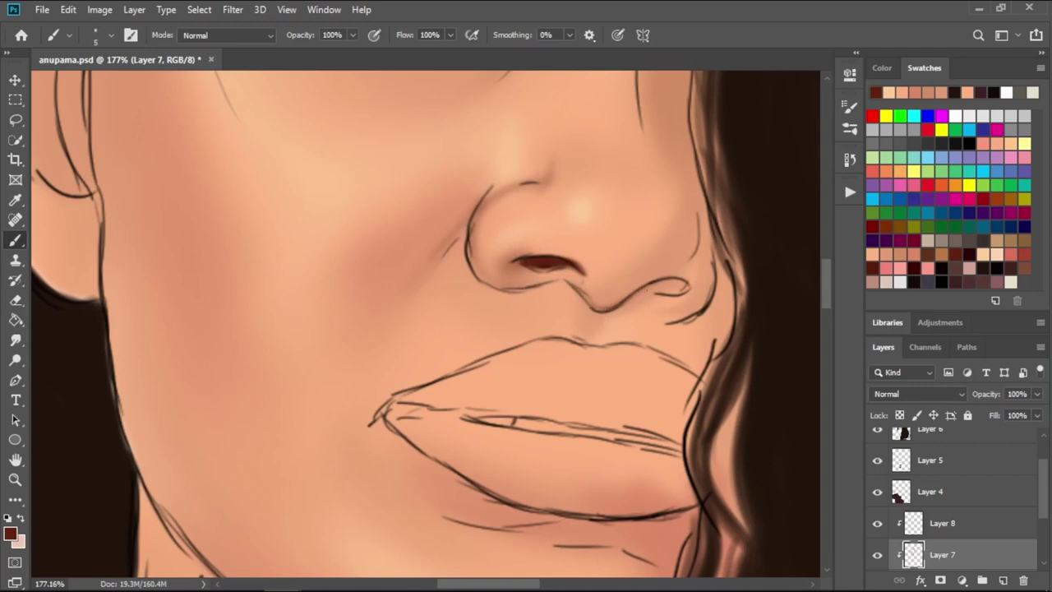
mouse_move(658, 283)
left_mouse_down()
mouse_move(687, 285)
mouse_move(616, 308)
mouse_move(664, 282)
left_mouse_up()
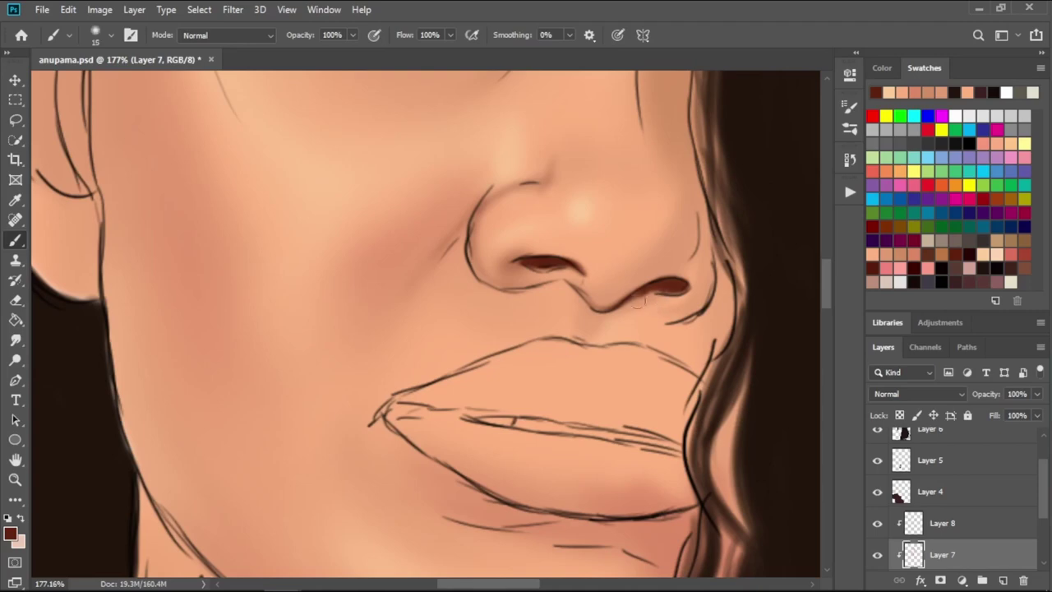
key("bracketright")
key("bracketright")
key("bracketright")
key("bracketright")
mouse_move(658, 311)
left_mouse_down()
mouse_move(699, 279)
mouse_move(642, 306)
mouse_move(715, 271)
mouse_move(681, 318)
left_mouse_up()
key("bracketleft")
key("bracketleft")
key("bracketleft")
key("bracketright")
key("bracketright")
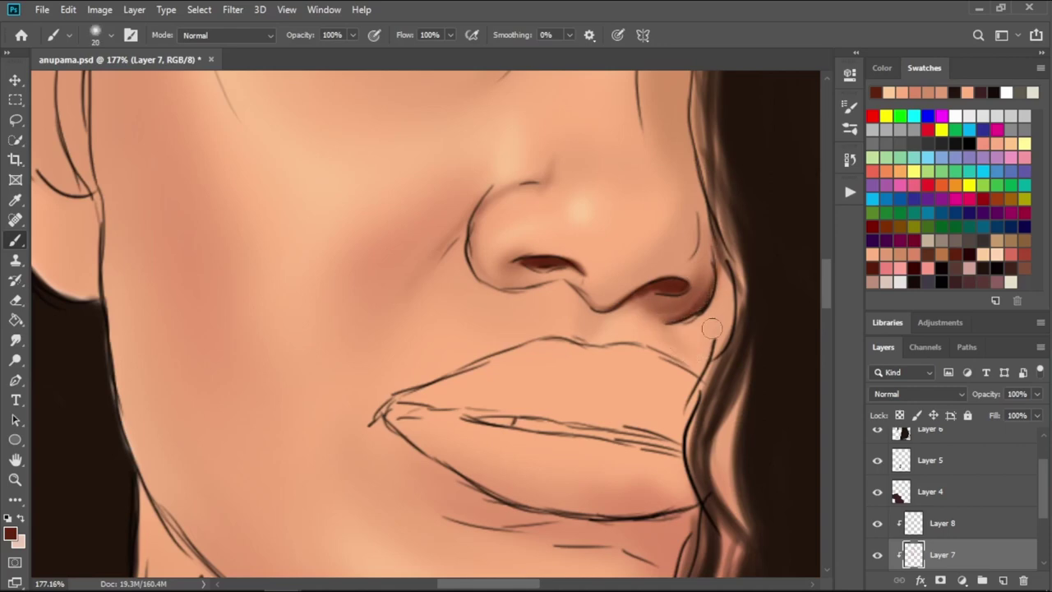
key("bracketright")
key("bracketright")
key("bracketright")
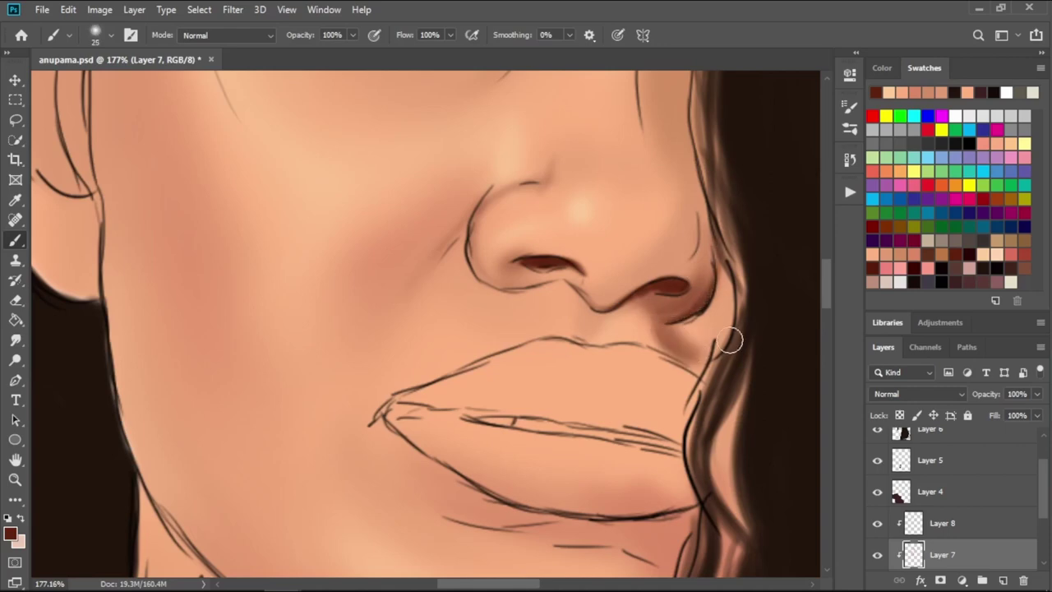
- Shade around the right nostril, the nose side, and the hair edge along the jaw
mouse_move(731, 341)
left_mouse_down()
mouse_move(727, 308)
mouse_move(707, 361)
left_mouse_up()
left_click_drag(724, 296, 735, 259)
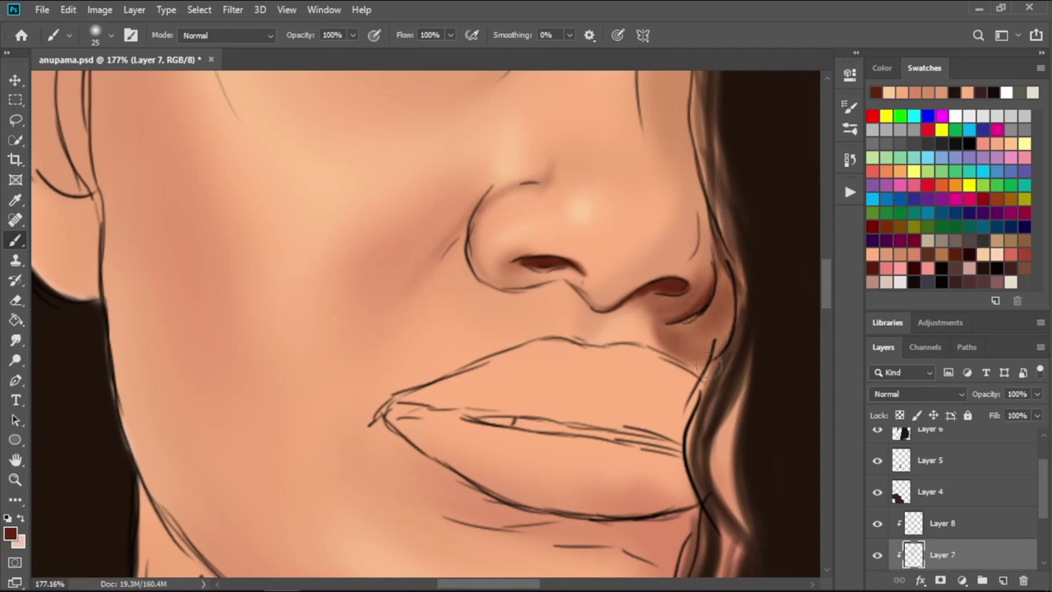
mouse_move(711, 362)
left_mouse_down()
mouse_move(736, 263)
mouse_move(720, 185)
left_mouse_up()
key("bracketright")
left_click_drag(747, 436, 735, 422)
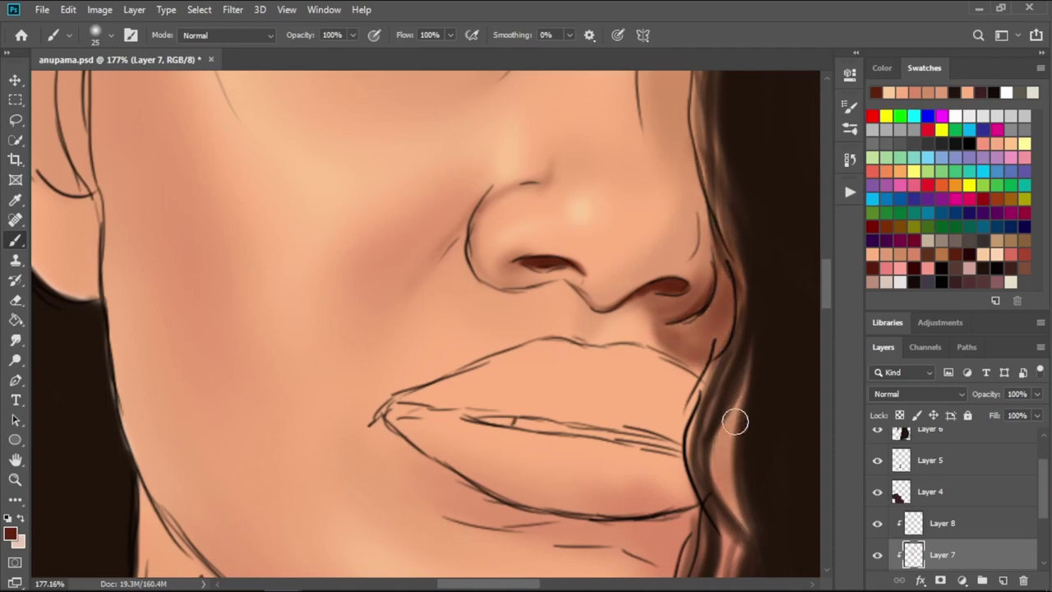
left_click_drag(748, 371, 723, 518)
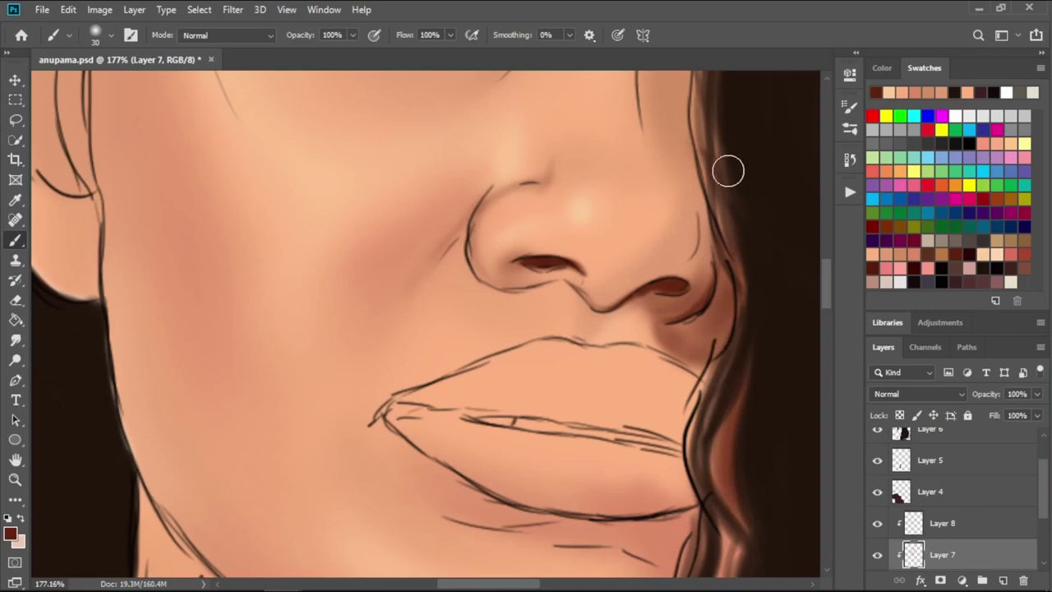
key("bracketleft")
key("bracketleft")
key("bracketleft")
key("bracketright")
key("bracketright")
key("bracketright")
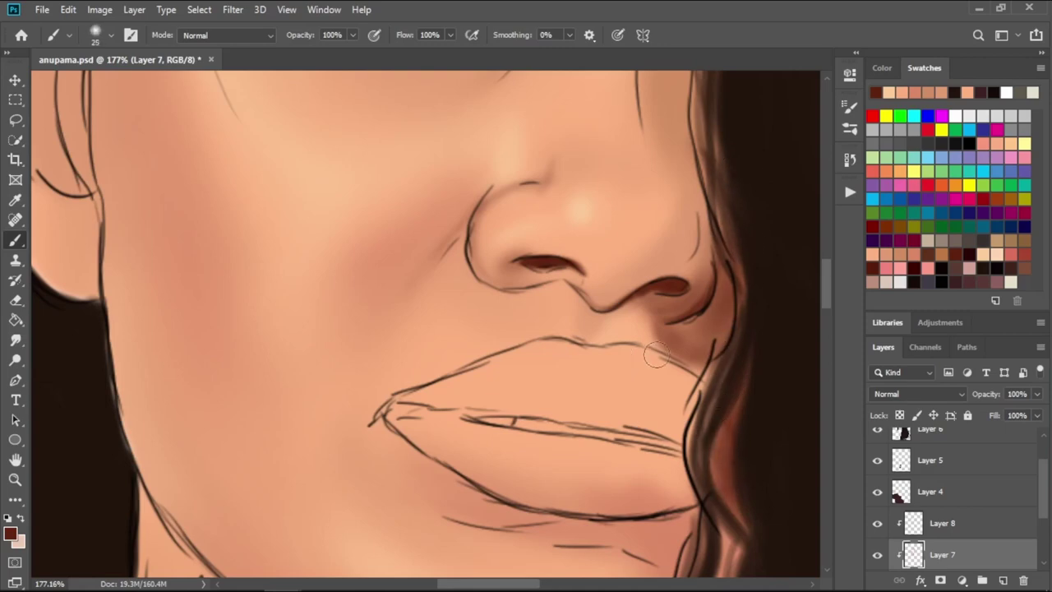
- Darken the cheek edge next to the hair with a size-30 brush
mouse_move(681, 282)
left_mouse_down()
mouse_move(718, 284)
mouse_move(647, 353)
left_mouse_up()
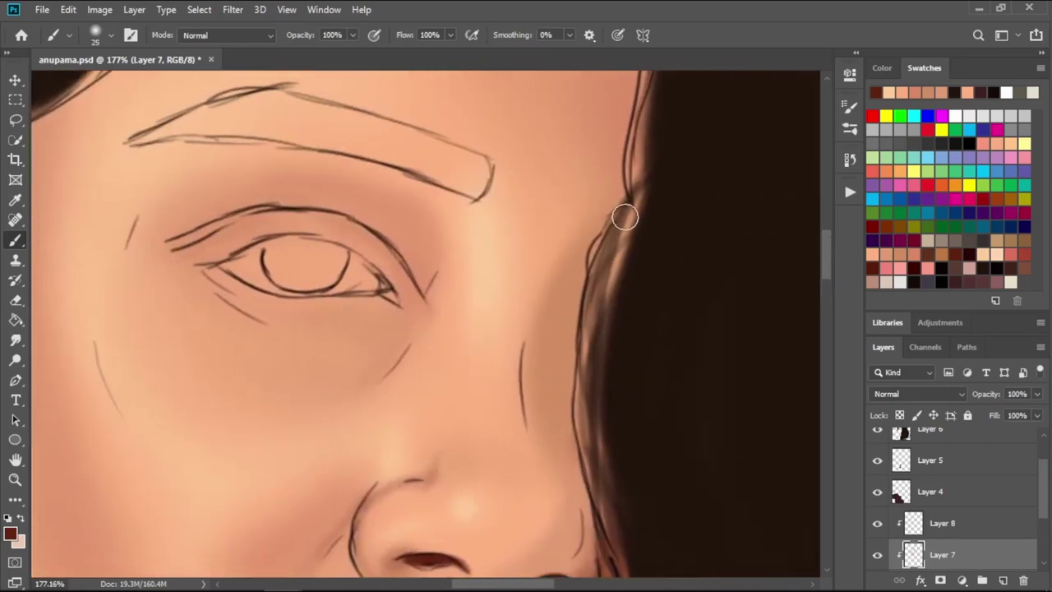
key("bracketright")
mouse_move(585, 292)
left_mouse_down()
mouse_move(598, 317)
mouse_move(611, 263)
mouse_move(565, 313)
mouse_move(660, 169)
mouse_move(649, 312)
left_mouse_up()
key("bracketleft")
key("bracketright")
key("bracketright")
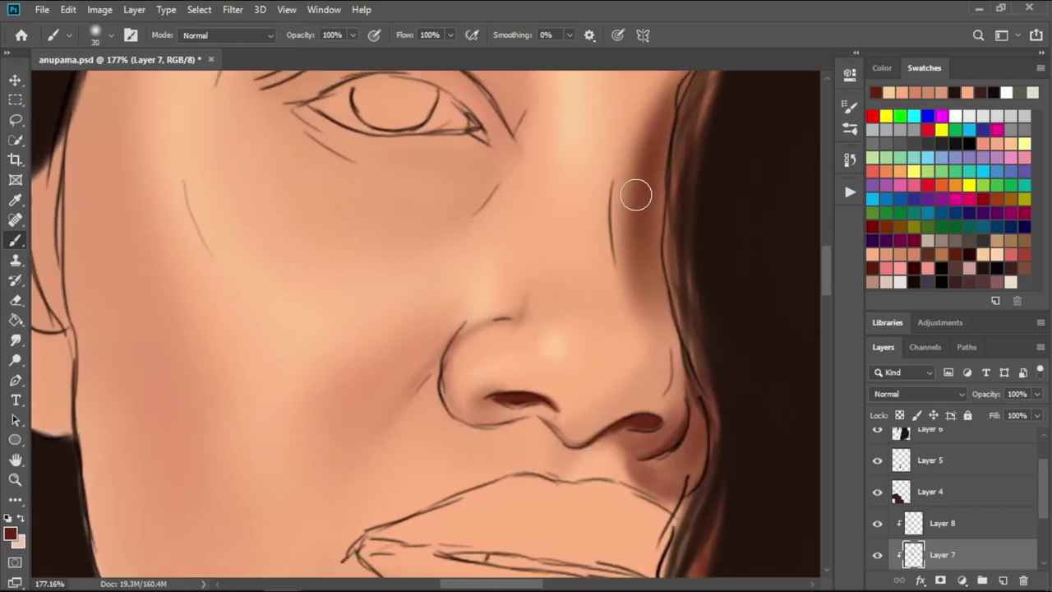
mouse_move(658, 204)
left_mouse_down()
mouse_move(679, 152)
mouse_move(649, 279)
left_mouse_up()
key("bracketleft")
key("bracketleft")
key("bracketleft")
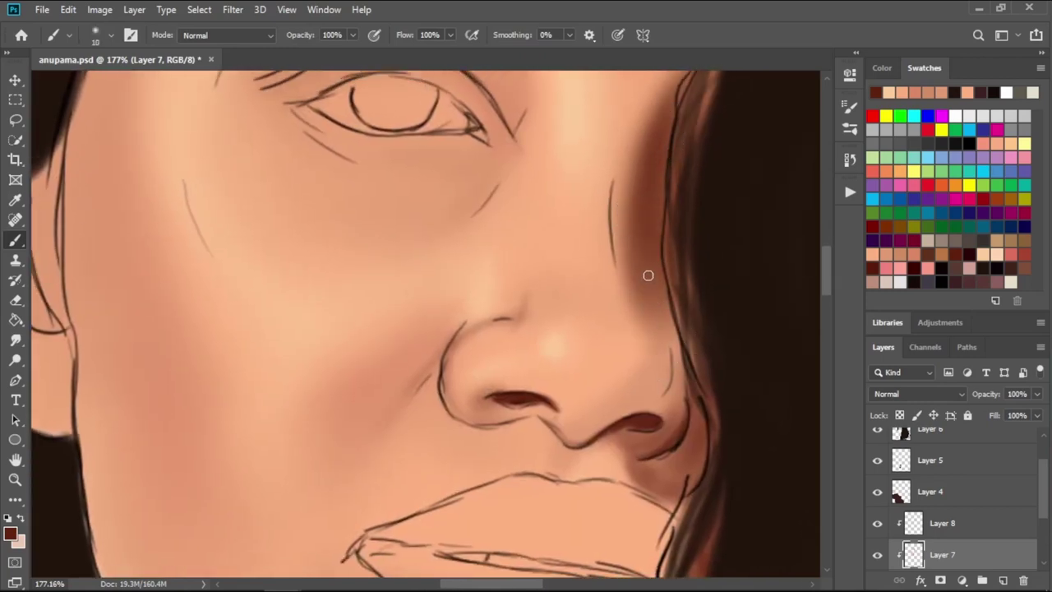
key("bracketleft")
key("bracketleft")
key("bracketright")
key("bracketright")
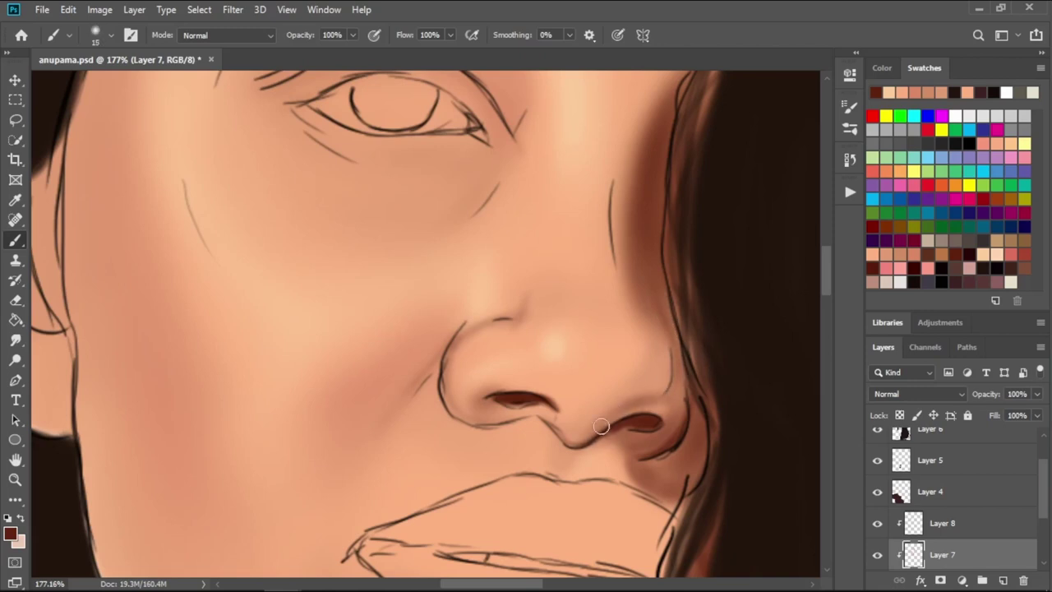
key("bracketleft")
key("bracketleft")
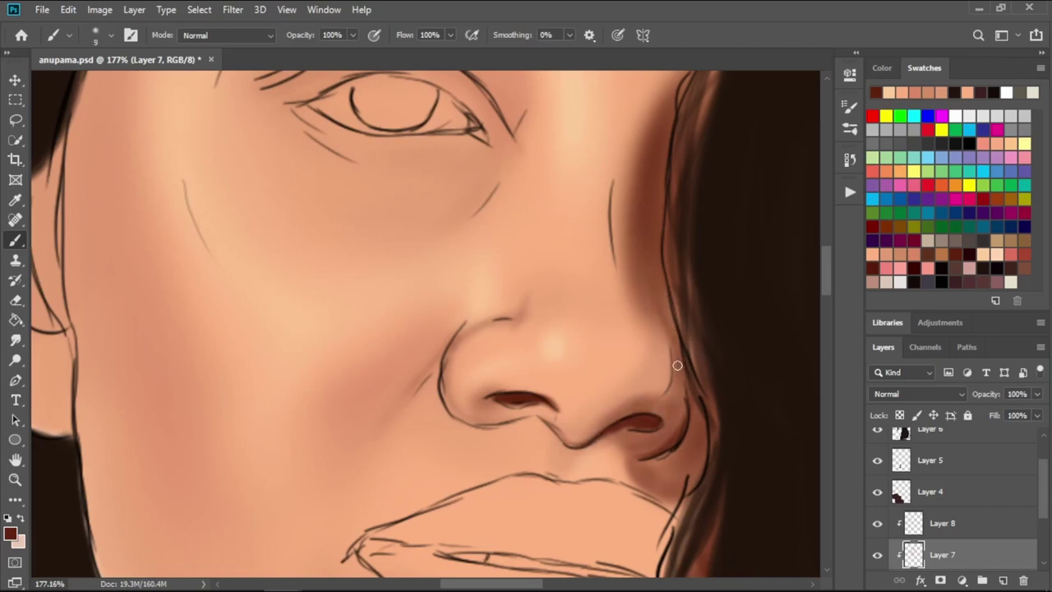
key("bracketright")
key("bracketright")
- Shade the right nostril base reddish-brown and define the hair edge beside the cheek
mouse_move(646, 422)
left_mouse_down()
mouse_move(663, 439)
mouse_move(663, 403)
mouse_move(640, 446)
left_mouse_up()
key("bracketleft")
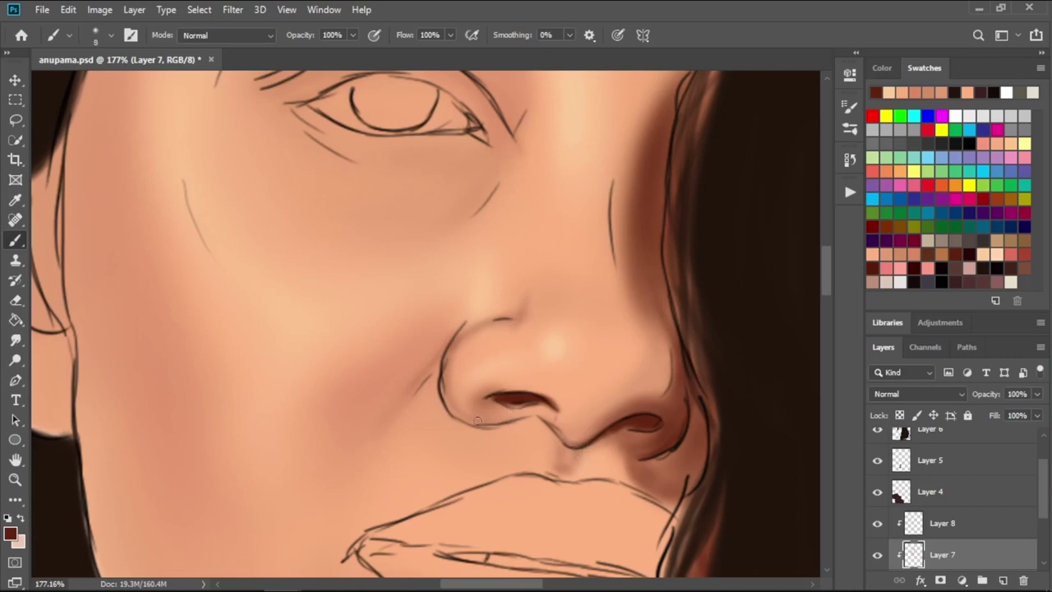
key("bracketright")
key("bracketright")
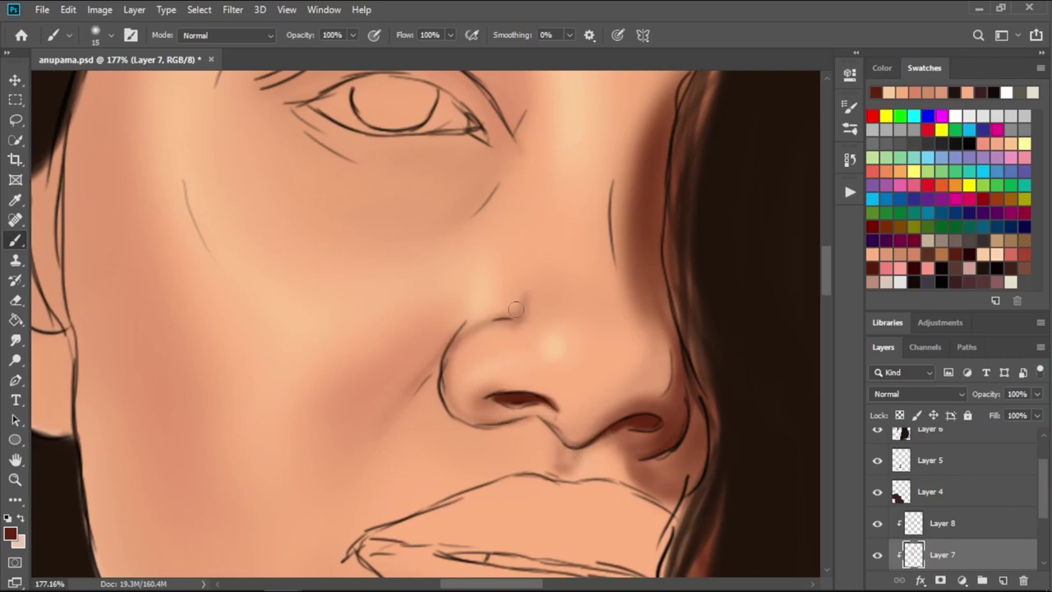
key("bracketright")
key("bracketright")
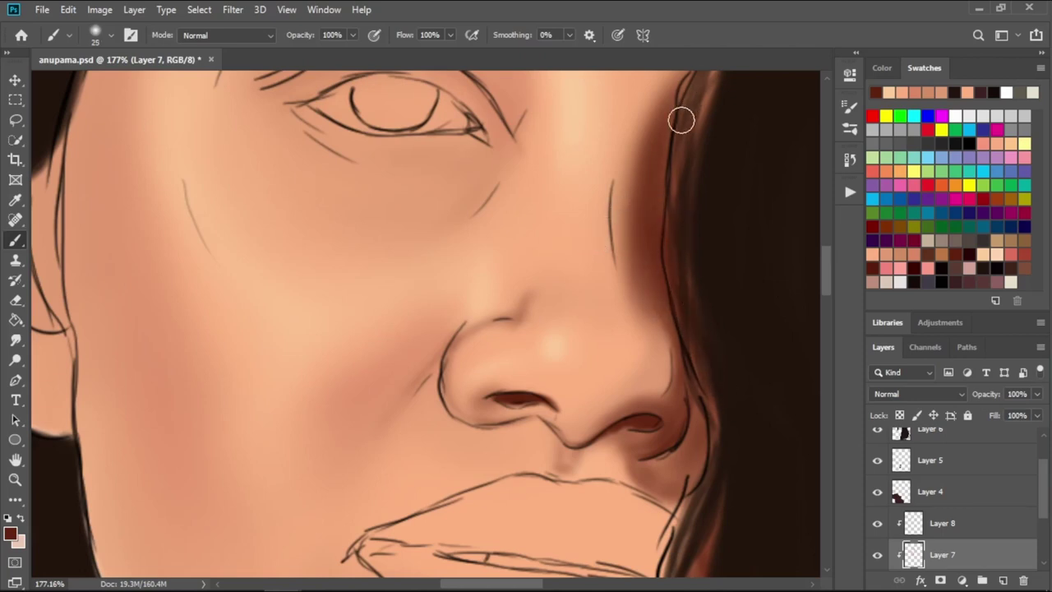
left_click_drag(681, 118, 693, 129)
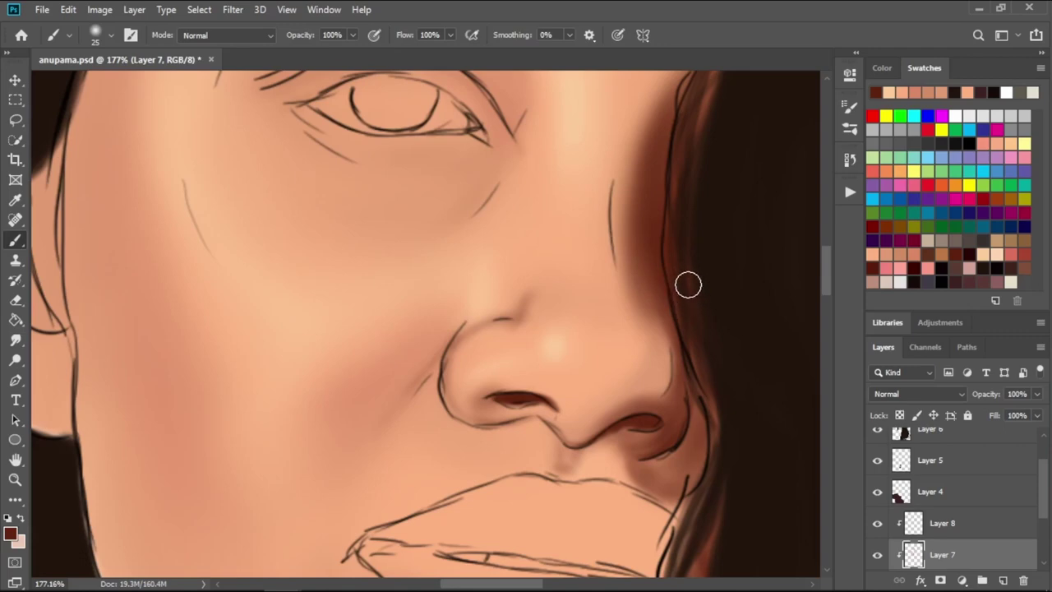
scroll(679, 301, "up", 5)
- Undo a stray dark stroke along the upper eyelid
key("bracketleft")
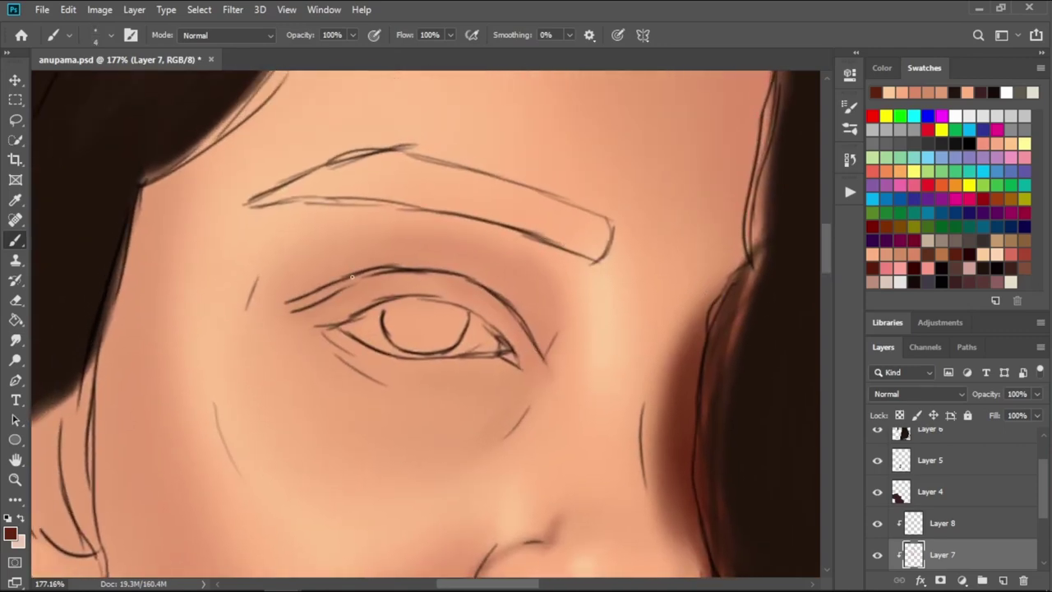
mouse_move(352, 278)
left_mouse_down()
mouse_move(416, 268)
mouse_move(487, 280)
left_mouse_up()
key("ctrl+z")
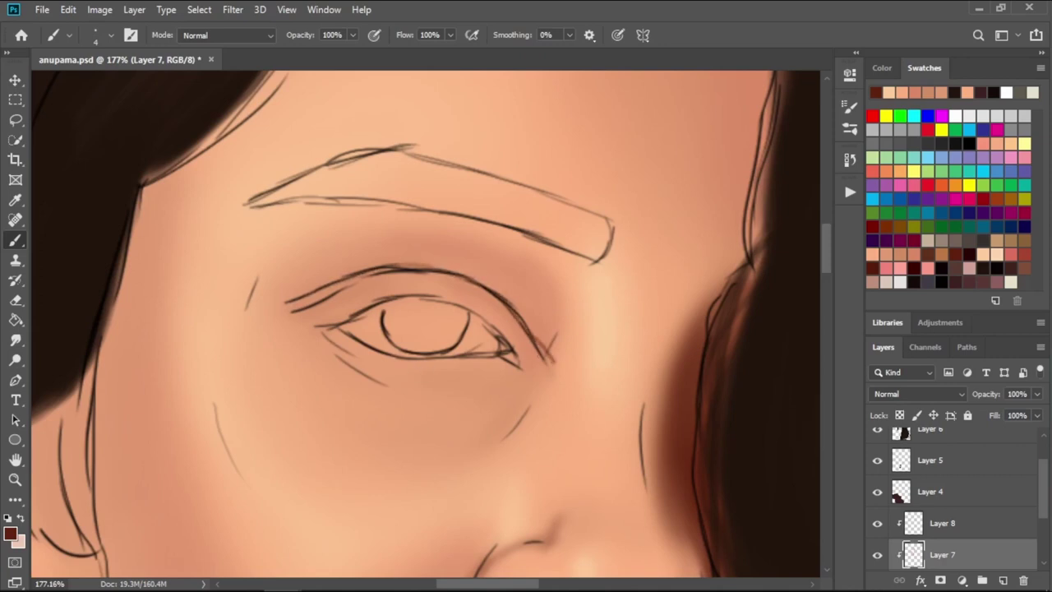
key("e")
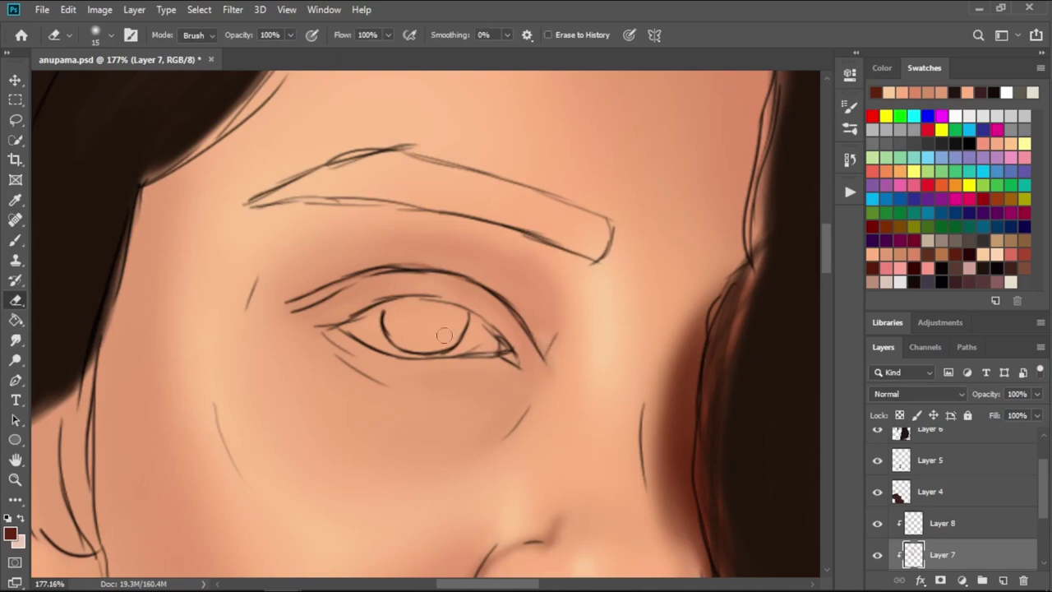
key("b")
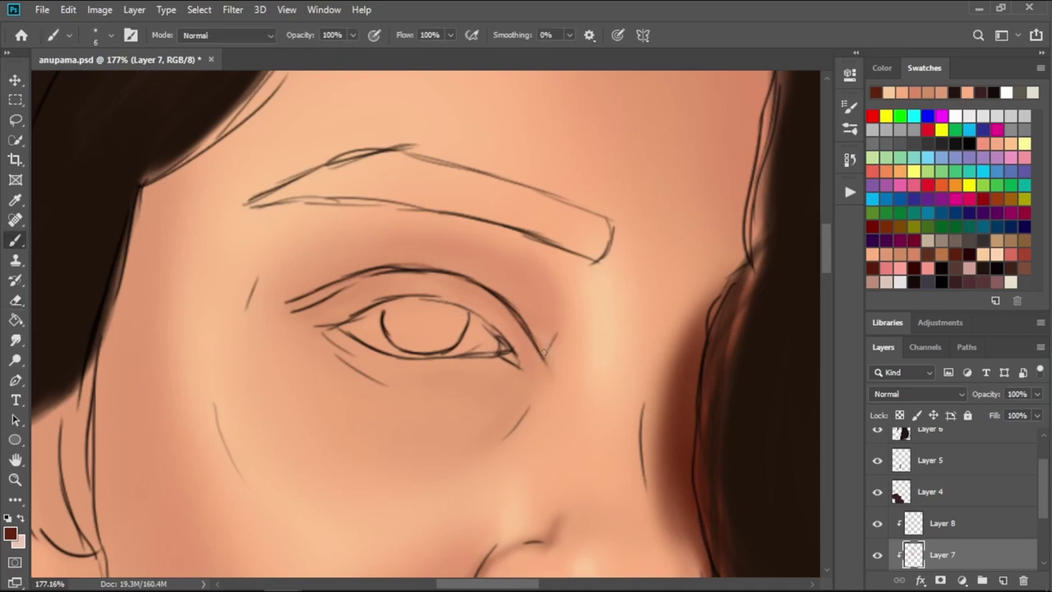
- Shade the outer eye corner dark brown and add soft shading under the eyebrow
key("bracketright")
left_click_drag(533, 332, 543, 356)
key("bracketright")
key("bracketright")
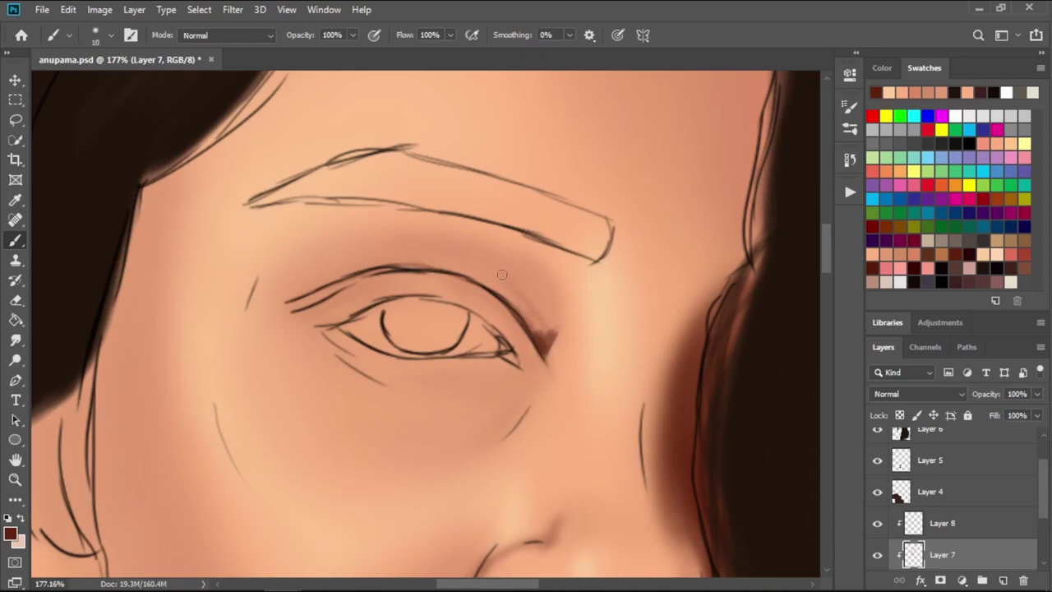
key("bracketright")
left_click_drag(549, 341, 552, 283)
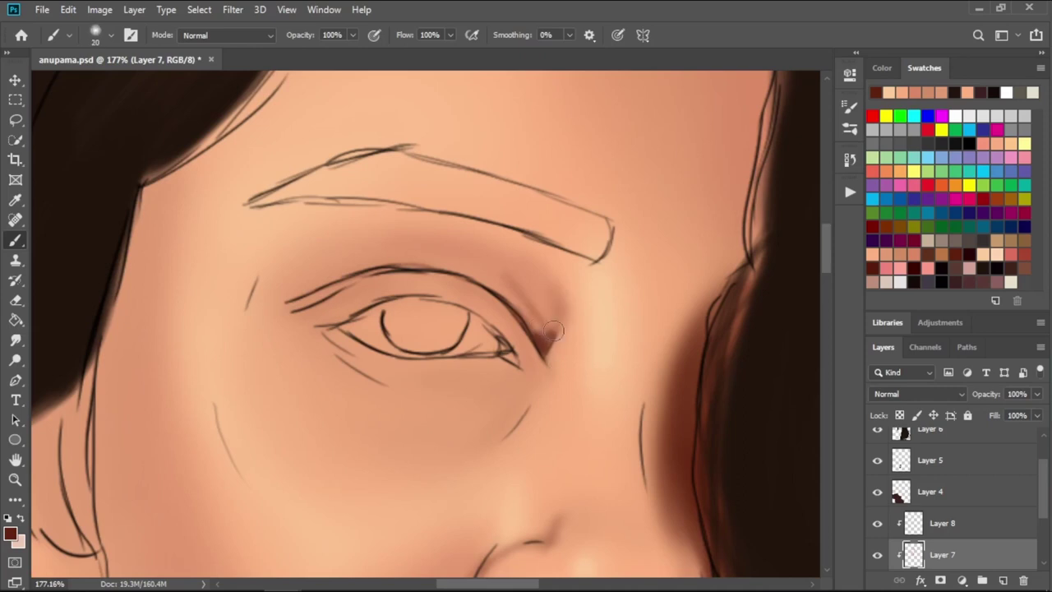
key("bracketleft")
key("bracketright")
left_click_drag(390, 240, 446, 253)
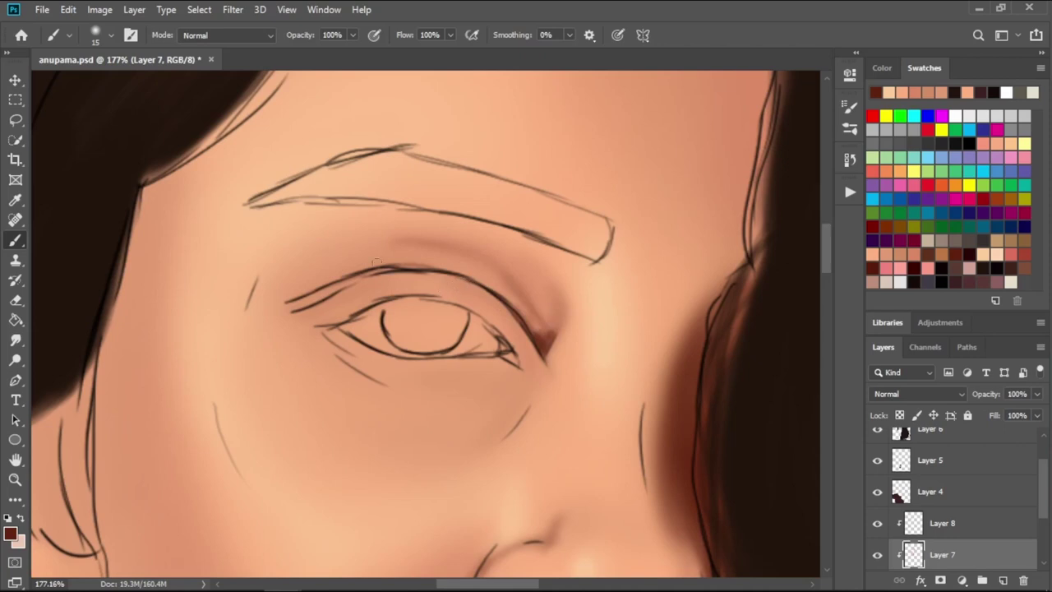
- Draw the upper crease lines, thicken the lower lid line, and shade below it
key("bracketleft")
key("bracketleft")
key("bracketleft")
left_click_drag(339, 291, 376, 269)
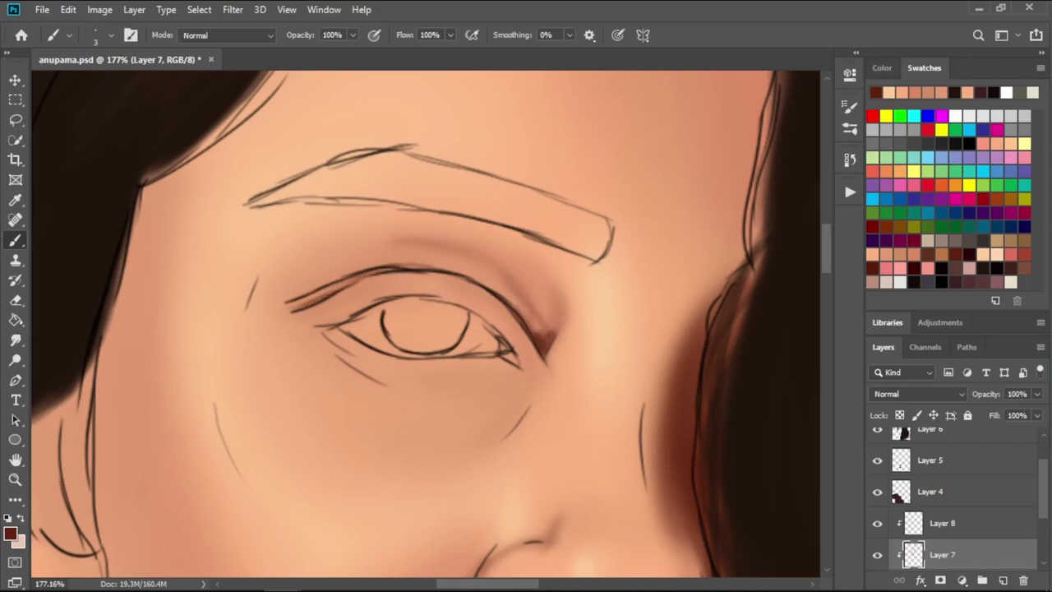
key("bracketright")
key("bracketright")
mouse_move(345, 333)
left_mouse_down()
mouse_move(460, 357)
mouse_move(344, 333)
mouse_move(433, 357)
mouse_move(520, 359)
left_mouse_up()
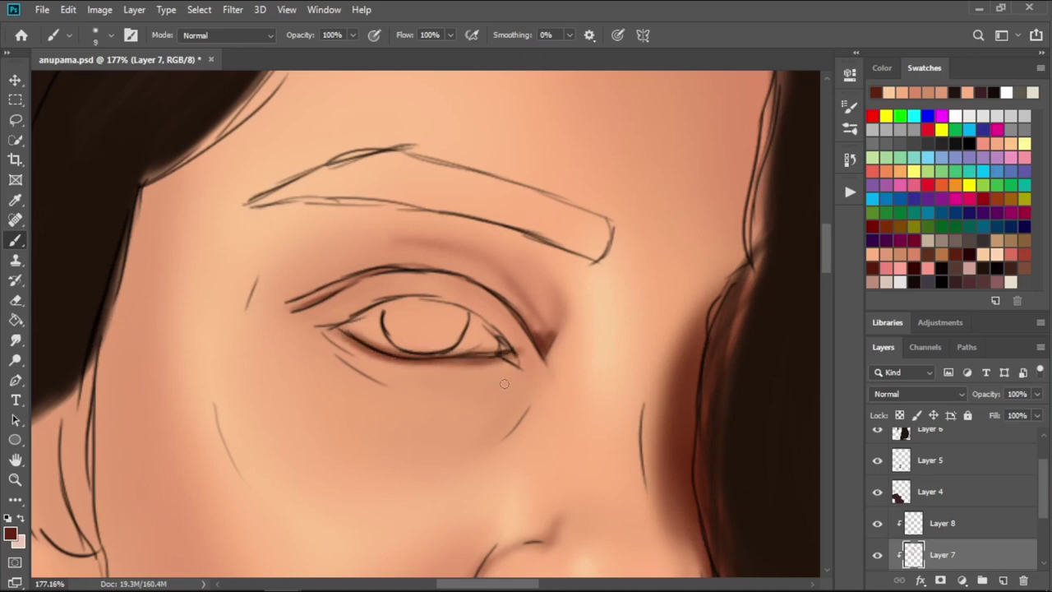
left_click_drag(530, 400, 491, 443)
key("bracketright")
key("bracketright")
key("bracketright")
left_click_drag(444, 370, 526, 366)
mouse_move(394, 362)
left_mouse_down()
mouse_move(518, 361)
mouse_move(497, 350)
mouse_move(522, 368)
left_mouse_up()
- Darken the lid lines at the outer corner and along the upper lid
key("bracketleft")
left_click_drag(460, 308, 536, 358)
mouse_move(427, 296)
left_mouse_down()
mouse_move(514, 341)
mouse_move(526, 335)
mouse_move(538, 362)
left_mouse_up()
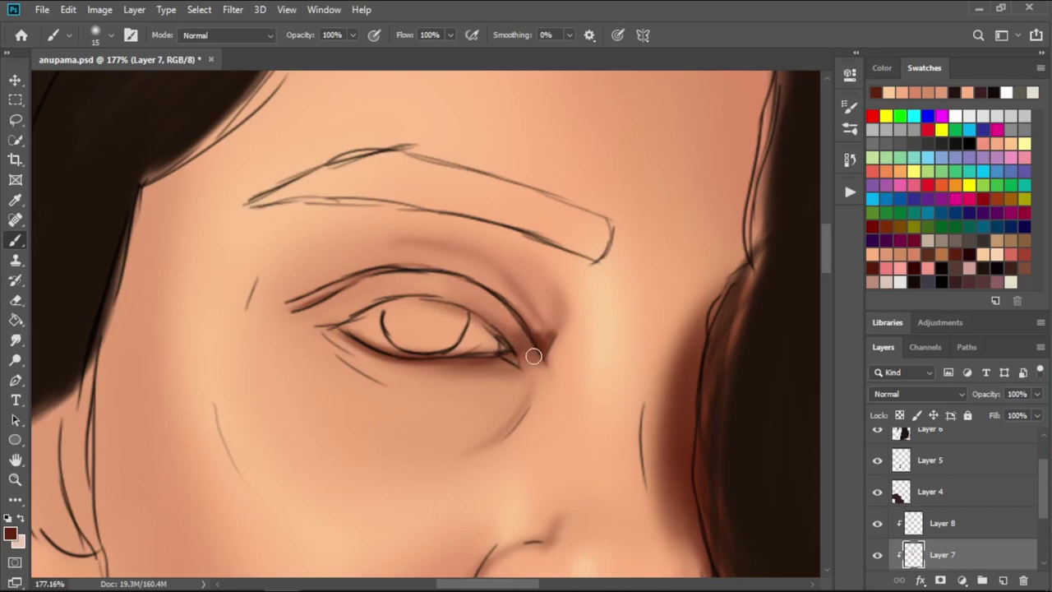
left_click_drag(464, 310, 506, 344)
key("bracketleft")
key("bracketleft")
key("bracketleft")
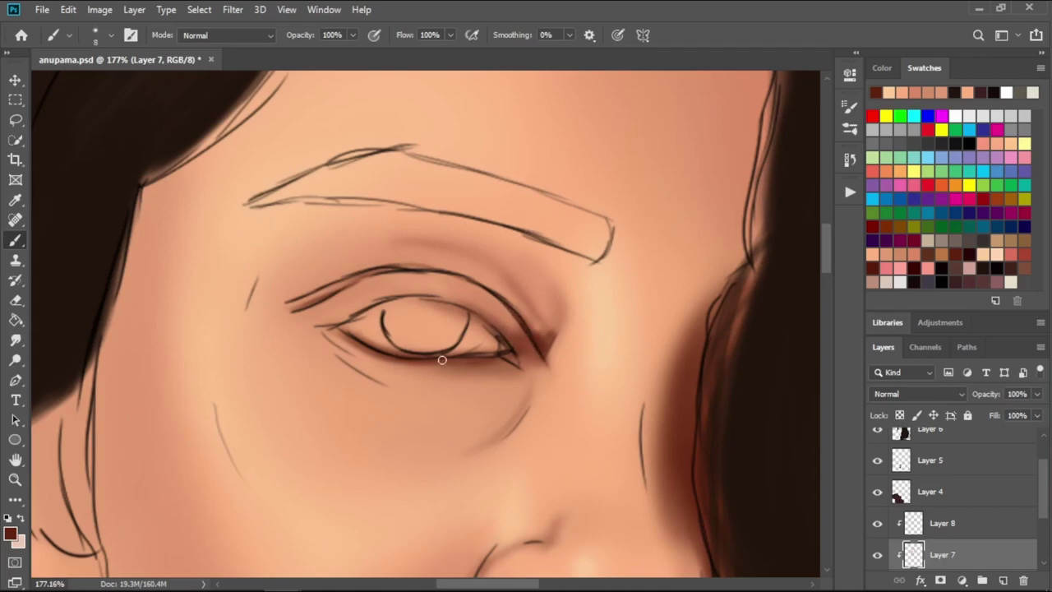
key("bracketright")
key("bracketright")
key("bracketright")
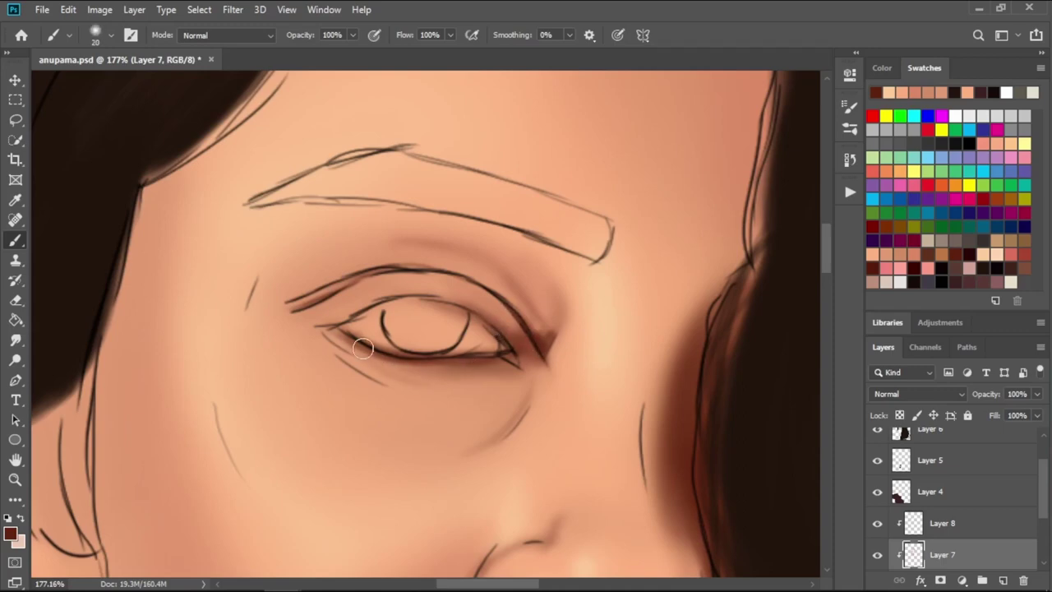
- Deepen the shadow under the lower lid and darken the inner corners of both lids
left_click_drag(361, 348, 473, 376)
key("bracketleft")
key("bracketleft")
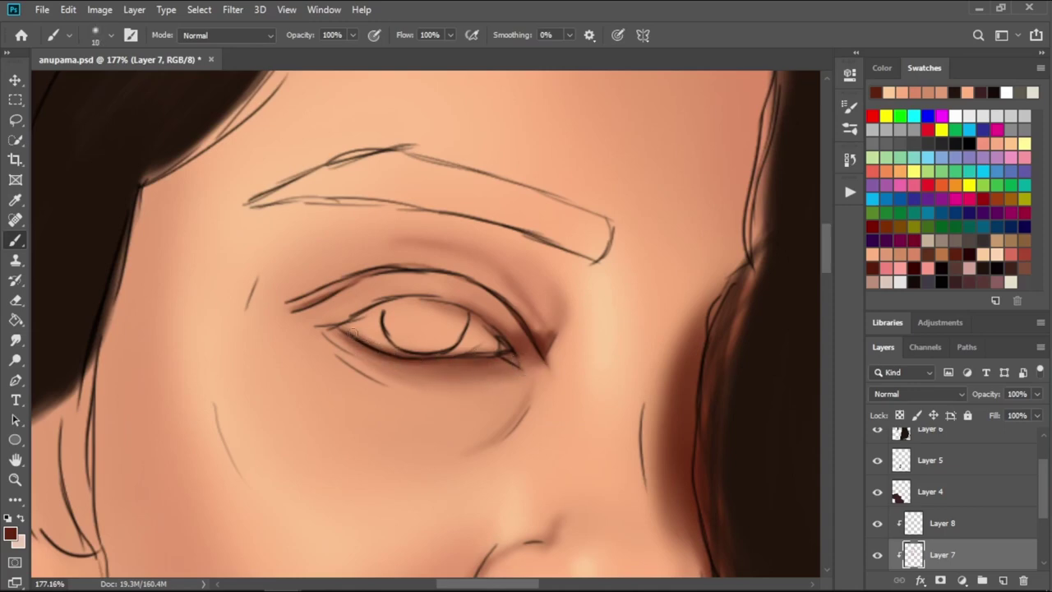
left_click_drag(341, 337, 409, 371)
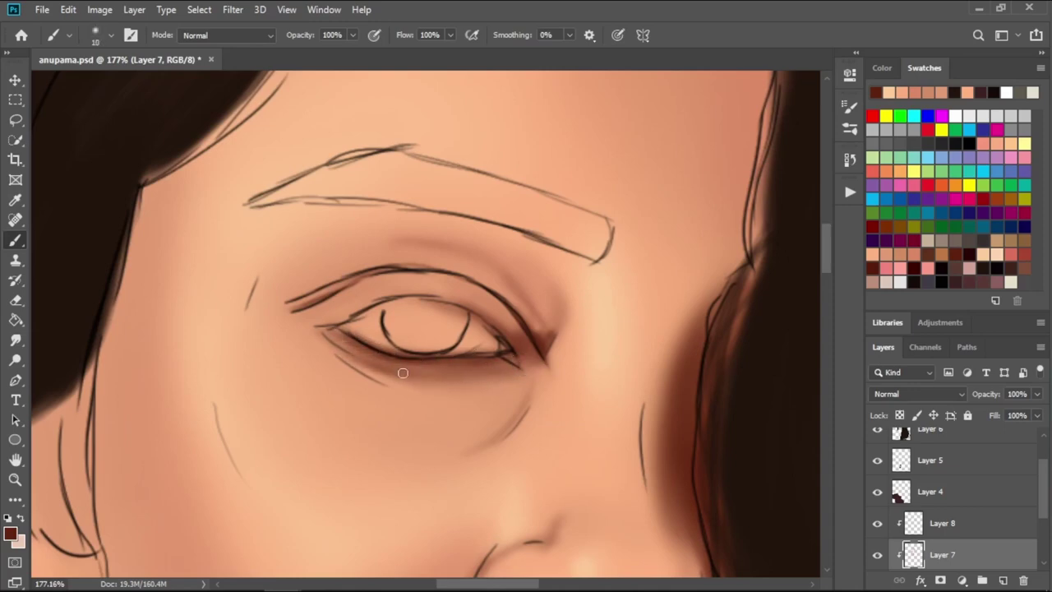
key("bracketleft")
key("bracketleft")
key("bracketleft")
left_click_drag(374, 312, 325, 328)
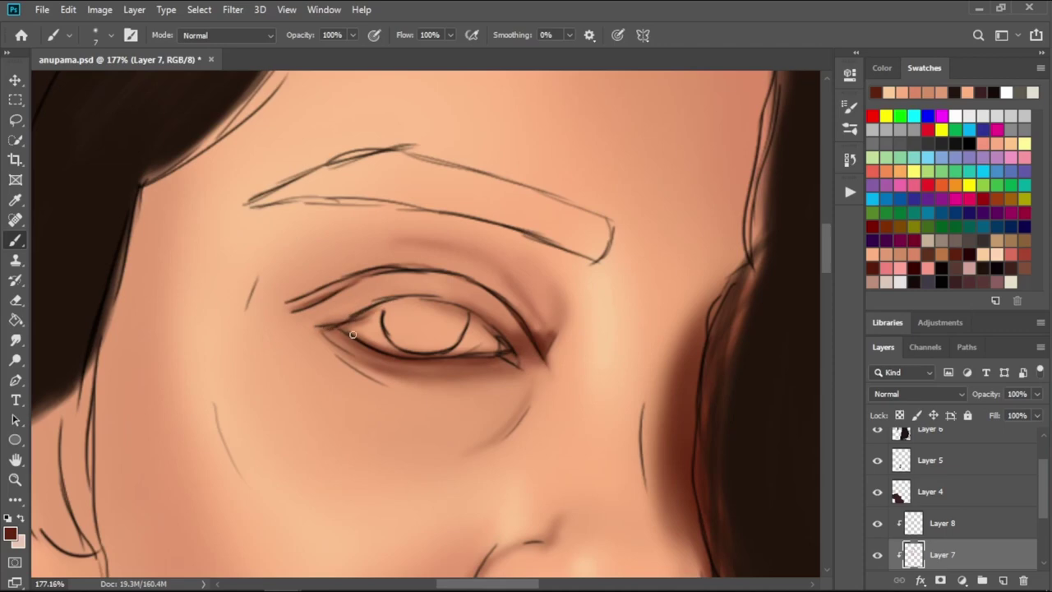
left_click_drag(380, 303, 332, 326)
key("bracketright")
key("bracketright")
key("bracketright")
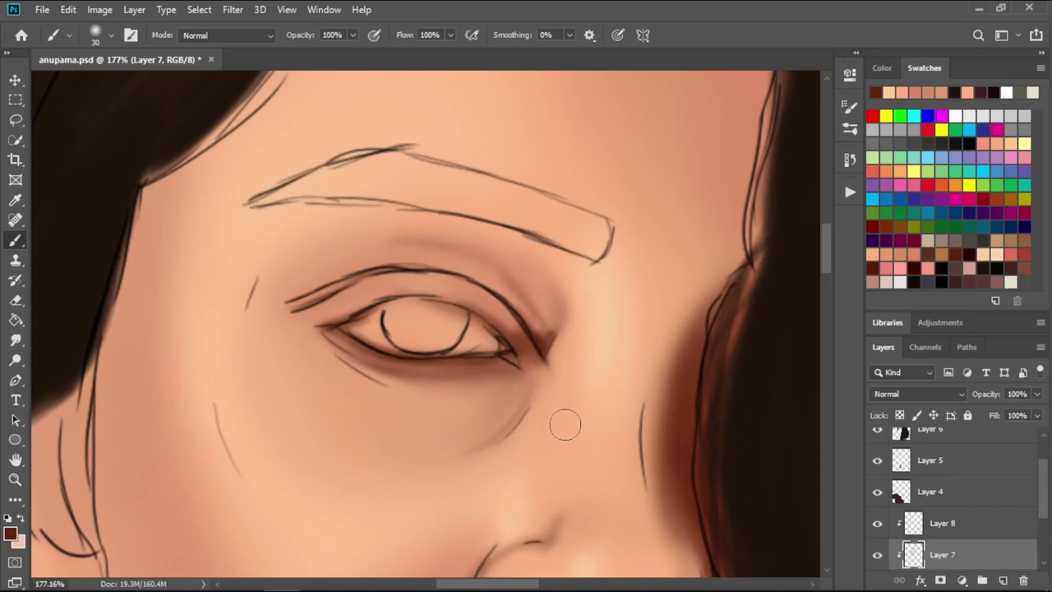
scroll(493, 288, "down", 5)
- Darken the shadow under the lower lip and at the mouth corner
scroll(493, 246, "down", 5)
scroll(567, 337, "down", 3)
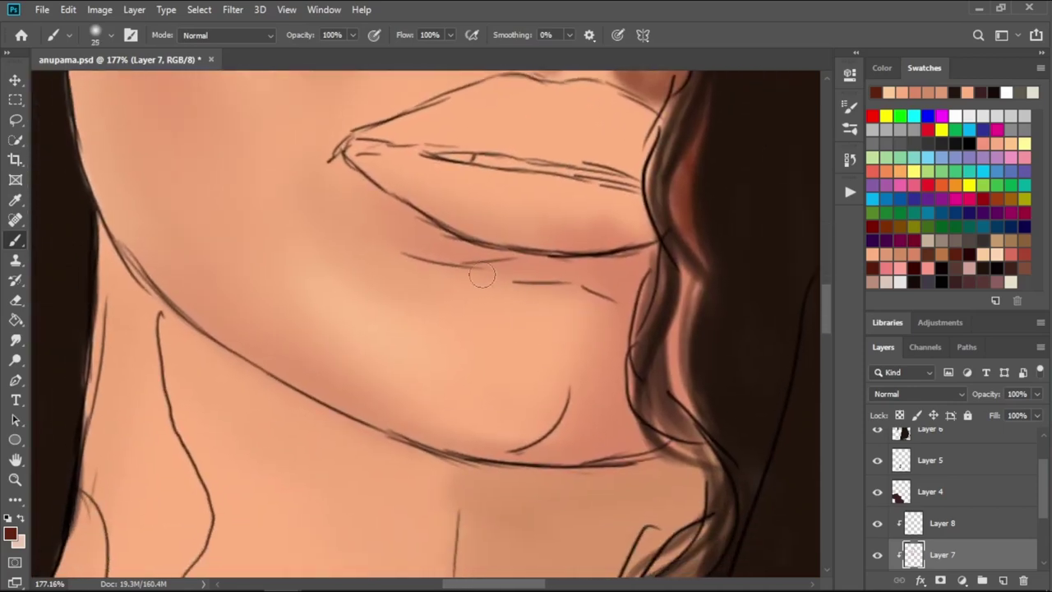
key("bracketleft")
key("bracketleft")
key("bracketleft")
mouse_move(460, 269)
left_mouse_down()
mouse_move(567, 264)
mouse_move(505, 276)
mouse_move(642, 248)
left_mouse_up()
key("bracketright")
key("bracketright")
key("bracketright")
key("bracketleft")
key("bracketleft")
key("bracketleft")
mouse_move(573, 263)
left_mouse_down()
mouse_move(646, 312)
mouse_move(567, 263)
mouse_move(578, 274)
mouse_move(639, 254)
mouse_move(608, 274)
mouse_move(482, 264)
left_mouse_up()
key("bracketright")
key("bracketright")
key("bracketright")
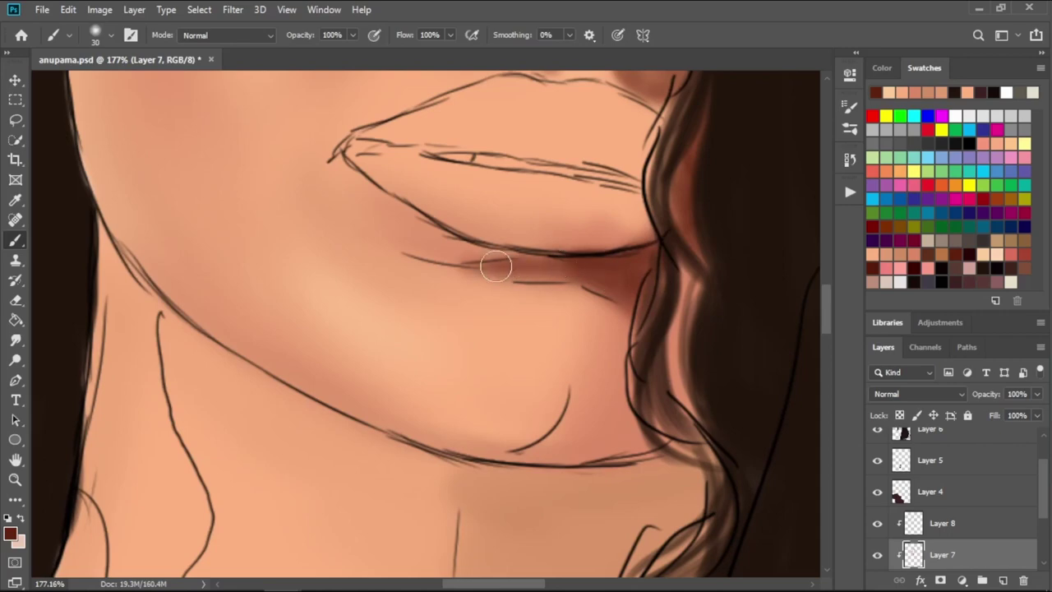
key("bracketleft")
key("bracketleft")
- Paint reddish highlights into the hair beside the jaw
key("bracketleft")
key("bracketleft")
key("bracketleft")
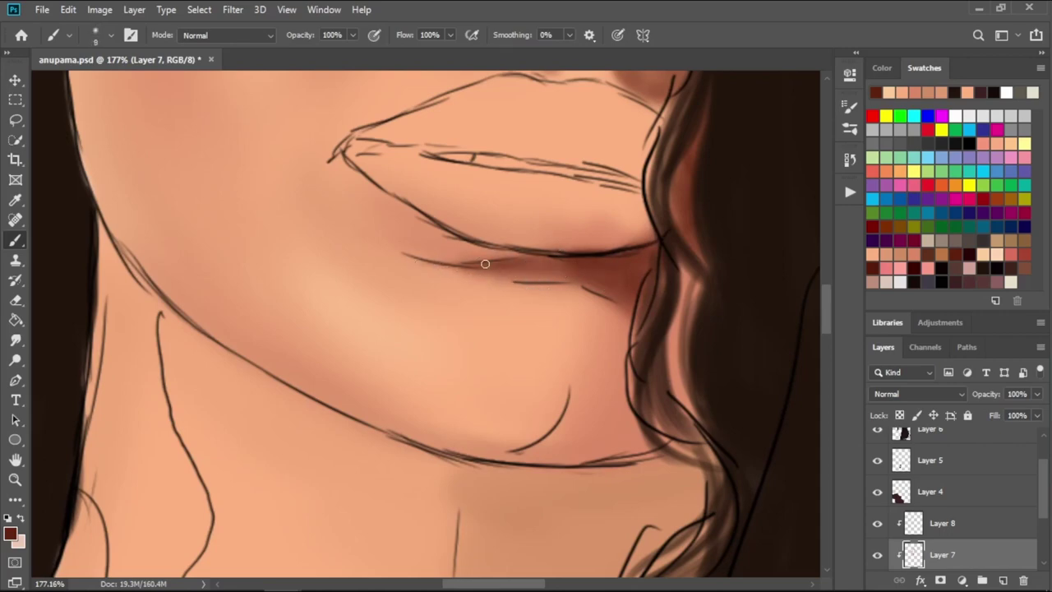
key("bracketright")
key("bracketright")
key("bracketright")
mouse_move(668, 345)
left_mouse_down()
mouse_move(691, 252)
mouse_move(698, 369)
mouse_move(671, 435)
left_mouse_up()
key("bracketleft")
key("bracketleft")
key("bracketleft")
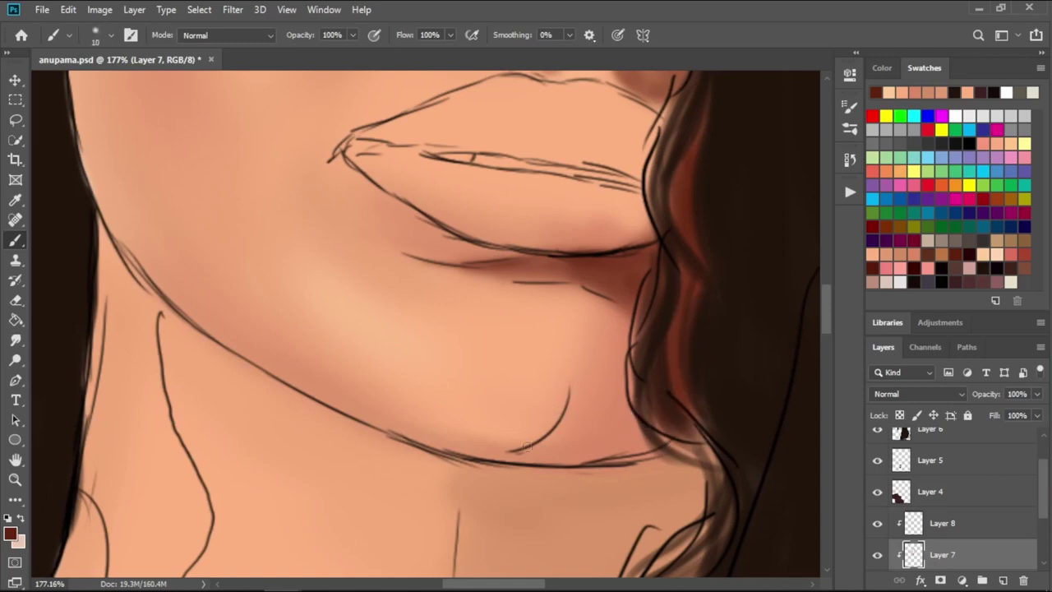
key("bracketright")
key("bracketright")
key("bracketright")
- Deepen the jaw shadow near the hair, finishing with a darker skin swatch
mouse_move(536, 457)
left_mouse_down()
mouse_move(642, 443)
mouse_move(628, 309)
left_mouse_up()
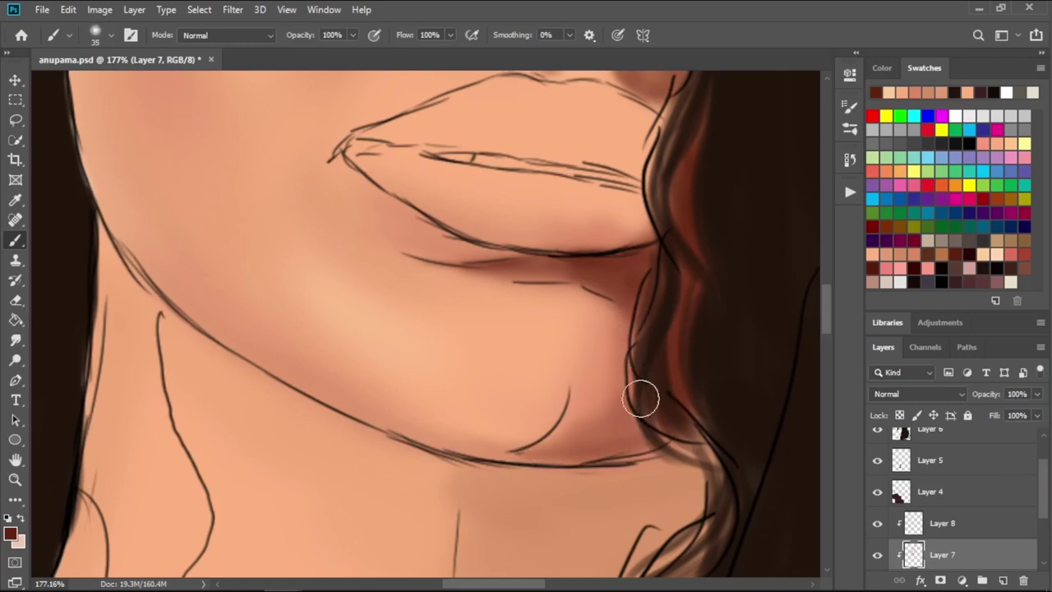
mouse_move(641, 399)
left_mouse_down()
mouse_move(610, 322)
mouse_move(625, 427)
left_mouse_up()
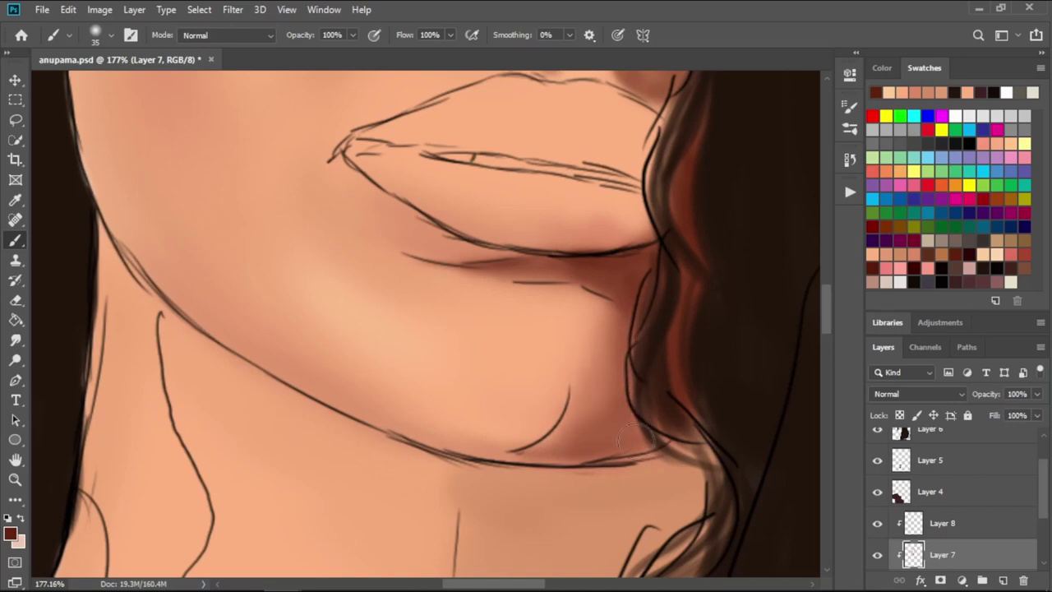
left_click_drag(646, 356, 578, 442)
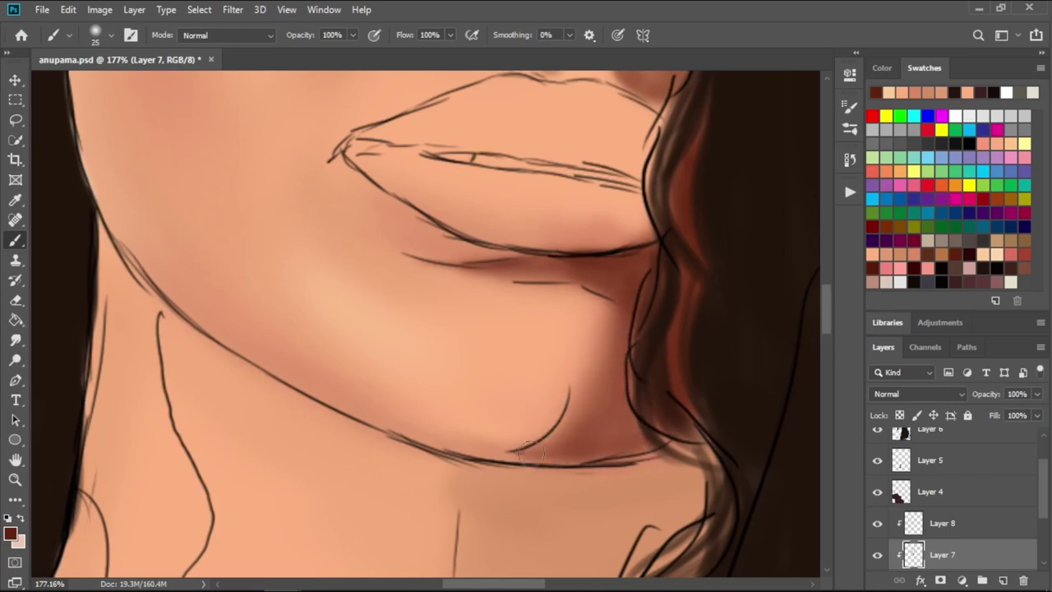
key("bracketleft")
key("bracketleft")
key("bracketleft")
key("bracketright")
key("bracketright")
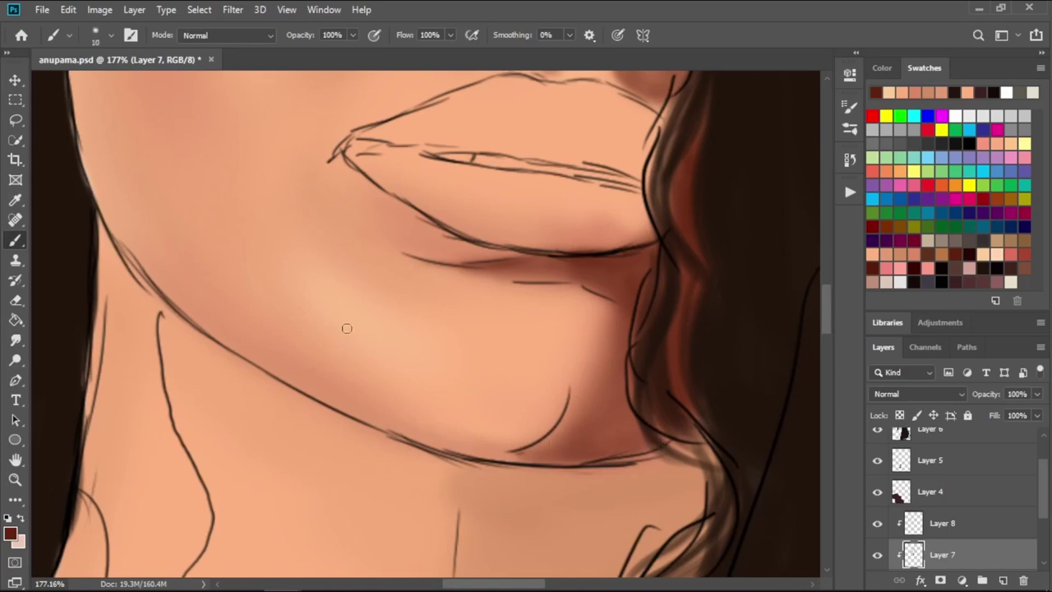
key("bracketright")
left_click(937, 254)
key("bracketleft")
key("bracketleft")
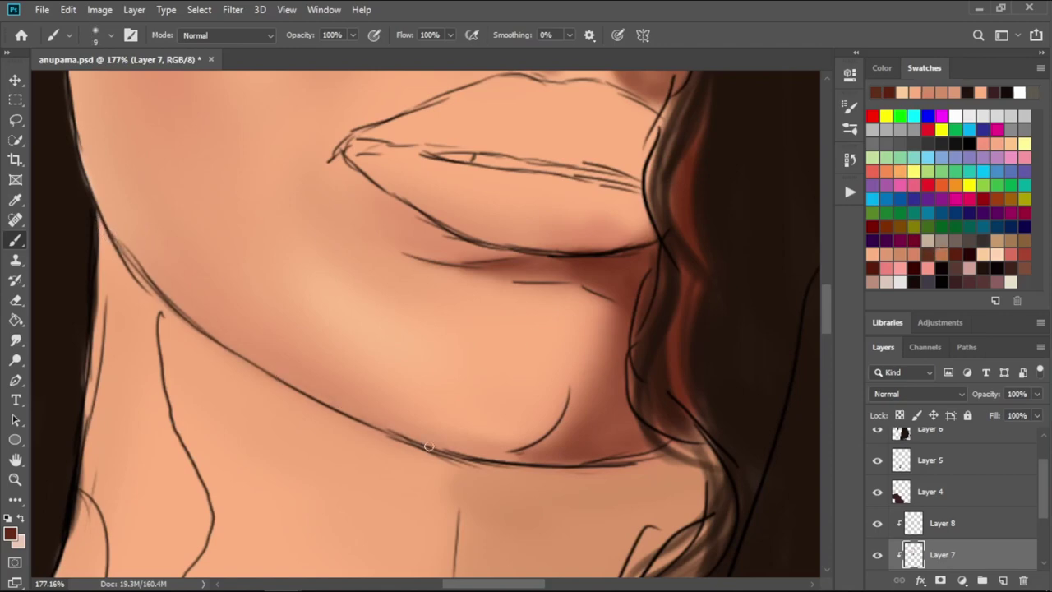
left_click_drag(429, 446, 486, 454)
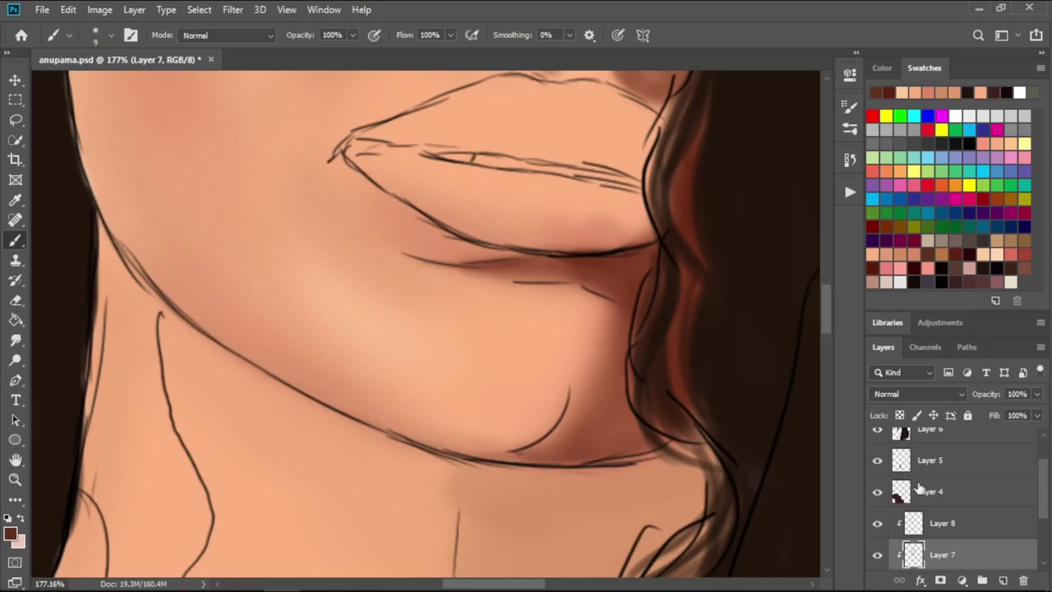
- With the line sketch hidden, paint a darker jawline edge toward the chin
scroll(919, 488, "up", 2)
left_click(877, 443)
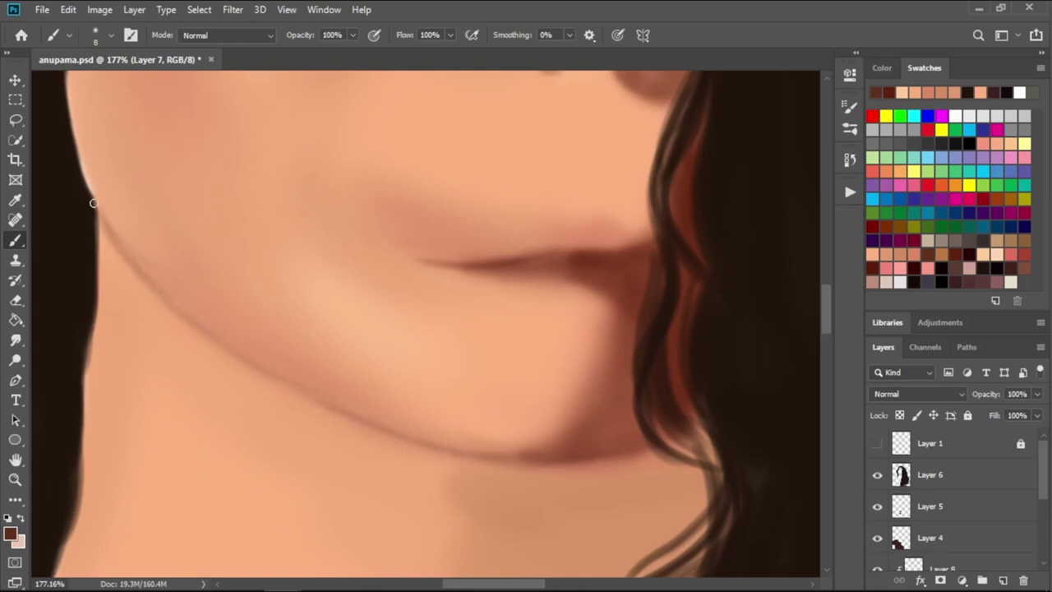
left_click_drag(188, 313, 311, 393)
left_click_drag(398, 439, 450, 457)
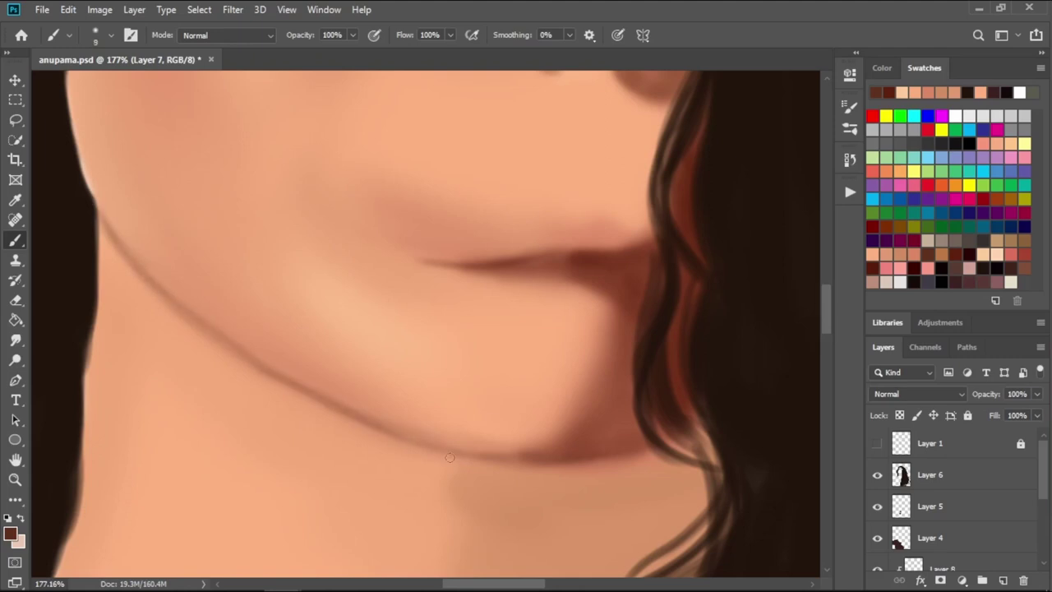
key("bracketright")
key("bracketright")
key("bracketright")
key("bracketright")
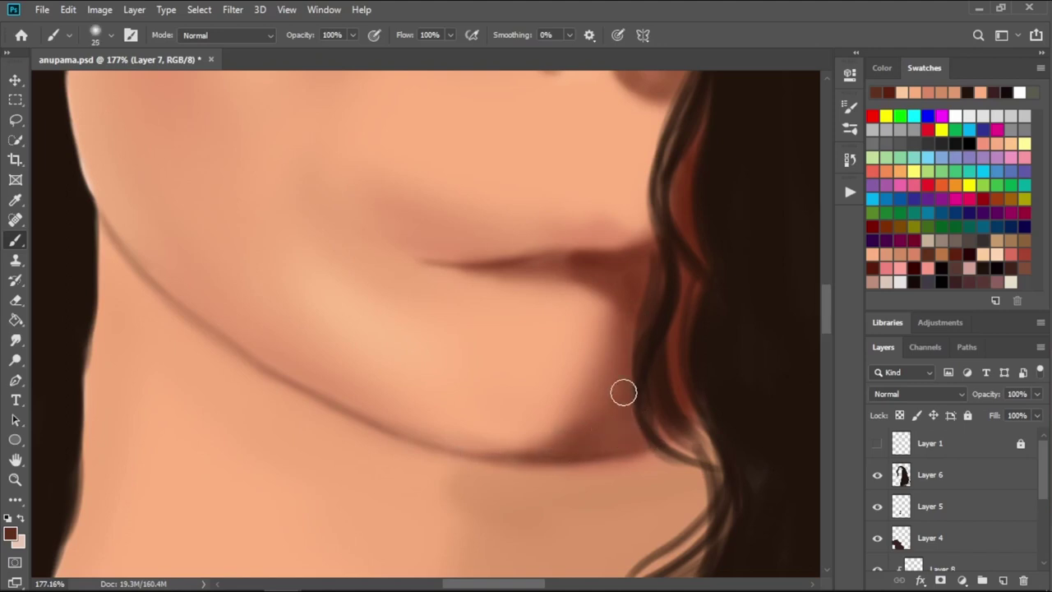
- Thicken the left lip corner shading against the sketch, then hide Layer 1 again
left_click(879, 444)
key("bracketleft")
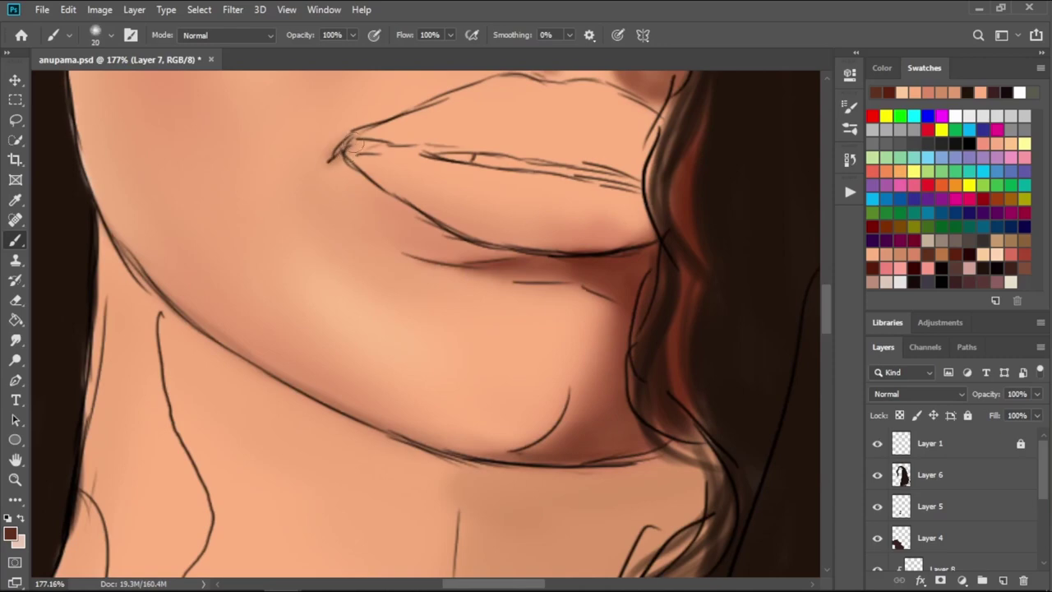
left_click_drag(329, 161, 355, 136)
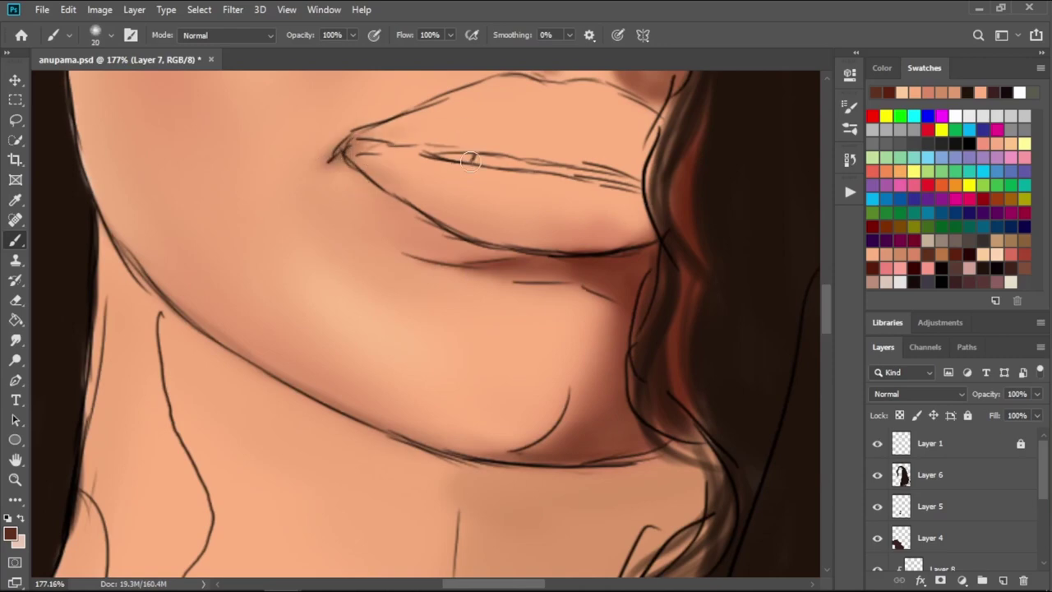
scroll(515, 202, "up", 5)
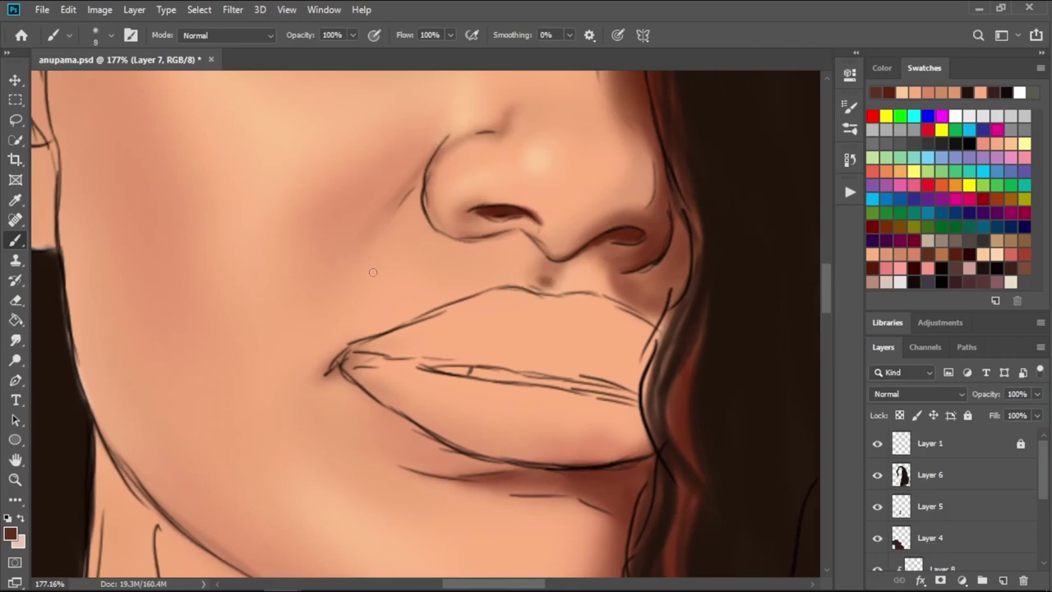
left_click(877, 444)
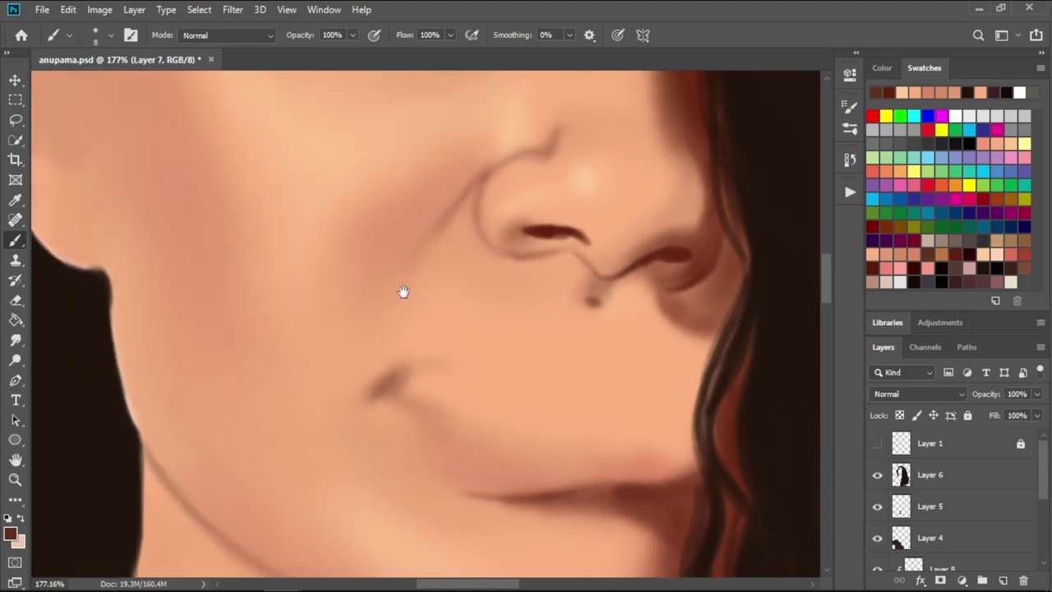
scroll(404, 293, "up", 4)
scroll(403, 294, "left", 6)
- Show the line sketch again and shade the upper inner ear dark brown, with a thin line on its right edge
left_click(877, 443)
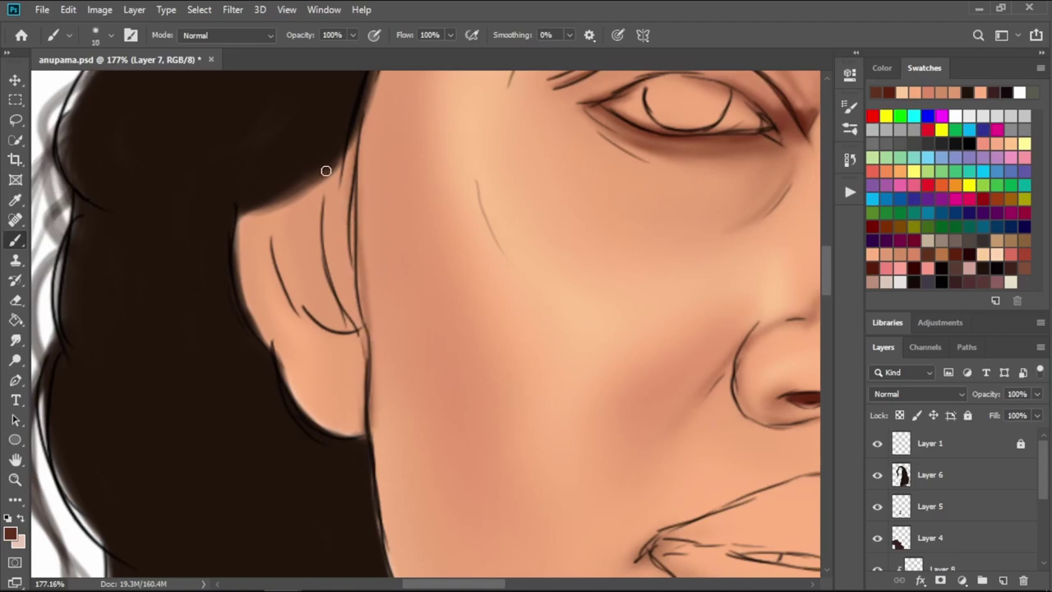
key("bracketright")
key("bracketright")
key("bracketright")
left_click_drag(305, 176, 317, 273)
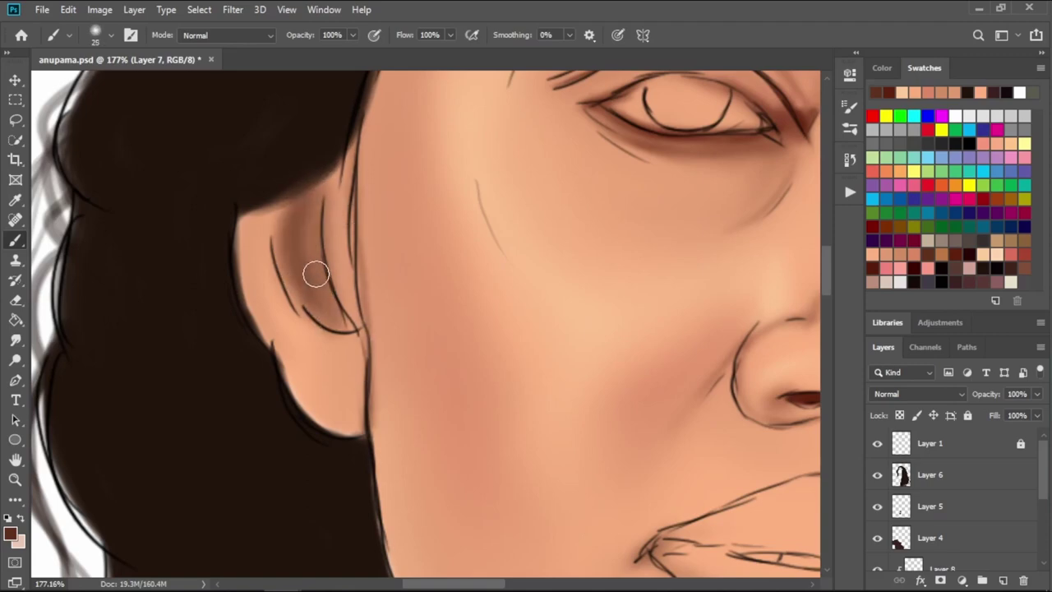
key("bracketleft")
mouse_move(336, 159)
left_mouse_down()
mouse_move(308, 252)
mouse_move(285, 223)
mouse_move(324, 317)
left_mouse_up()
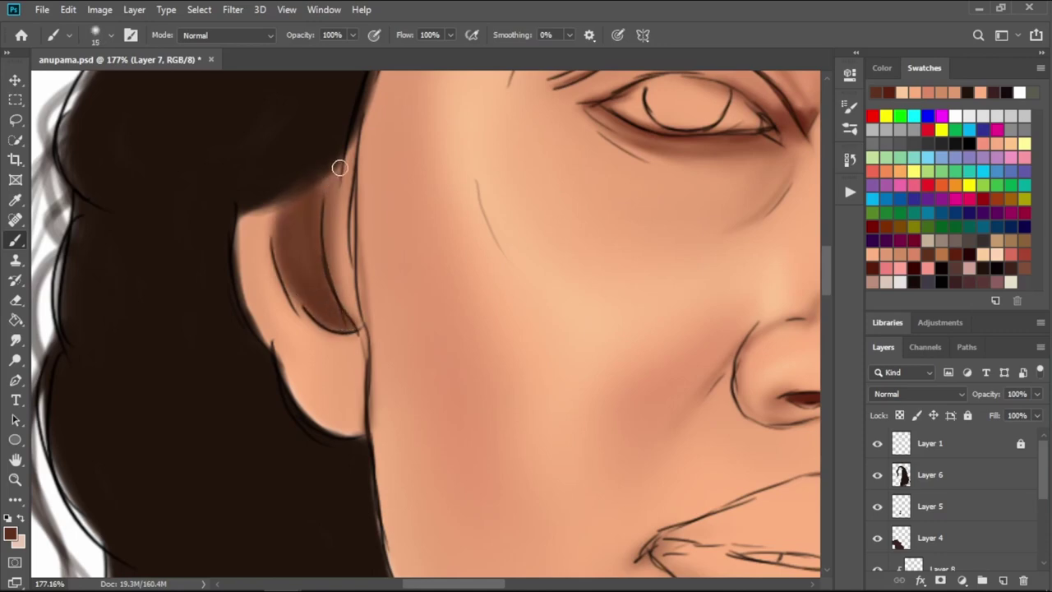
key("bracketleft")
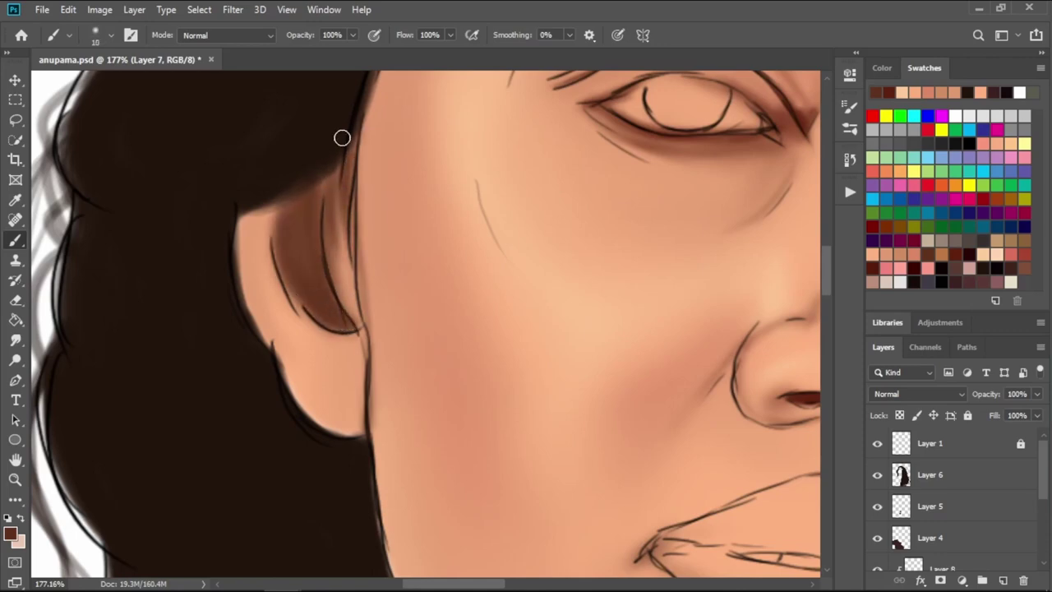
key("bracketleft")
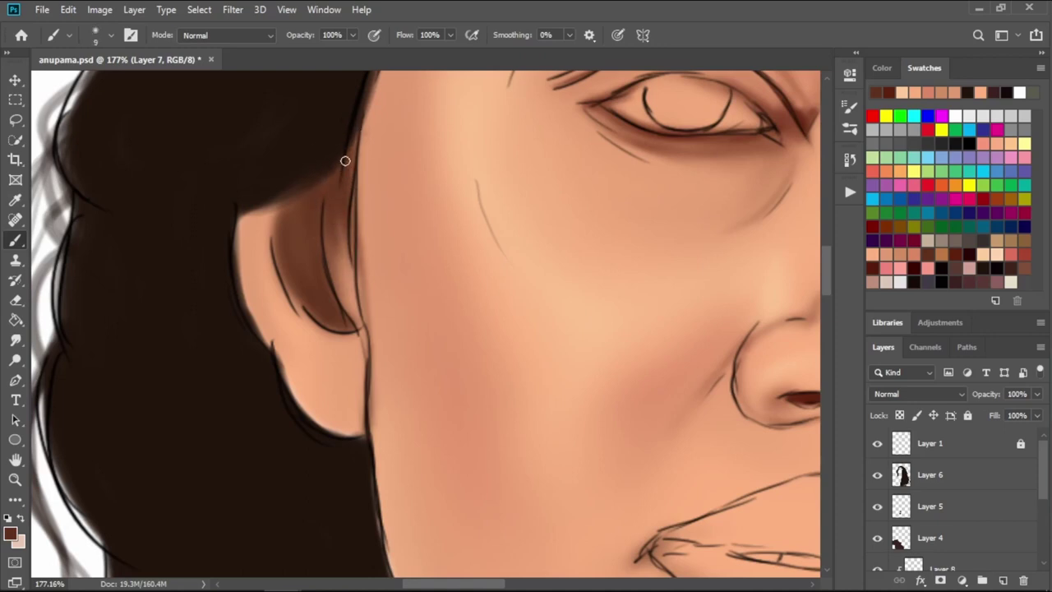
mouse_move(345, 161)
left_mouse_down()
mouse_move(365, 337)
mouse_move(344, 134)
left_mouse_up()
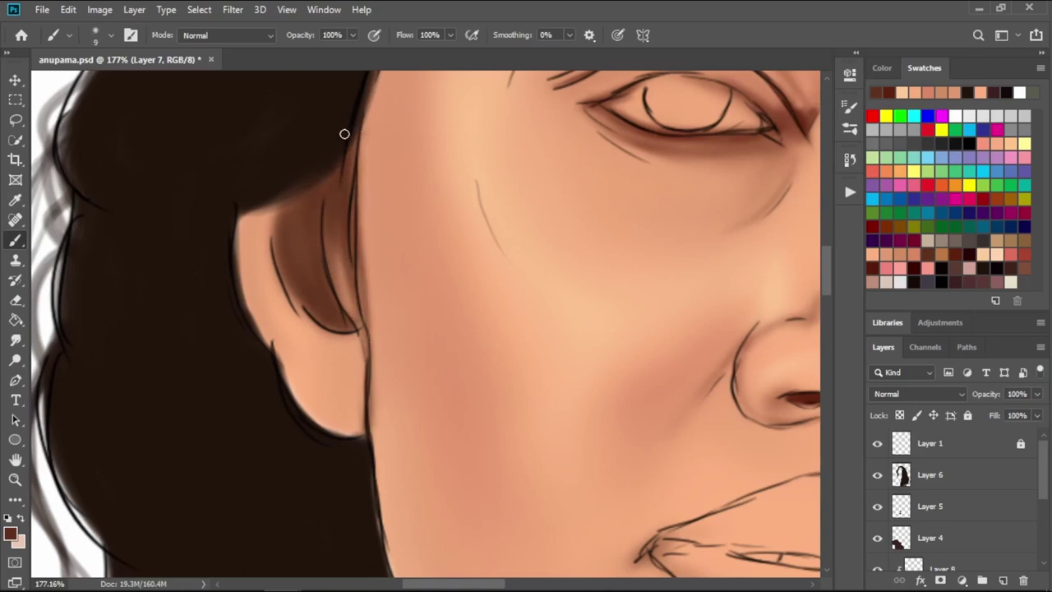
- Darken the inner-ear shading and repaint the ear's left edge
key("bracketright")
key("bracketright")
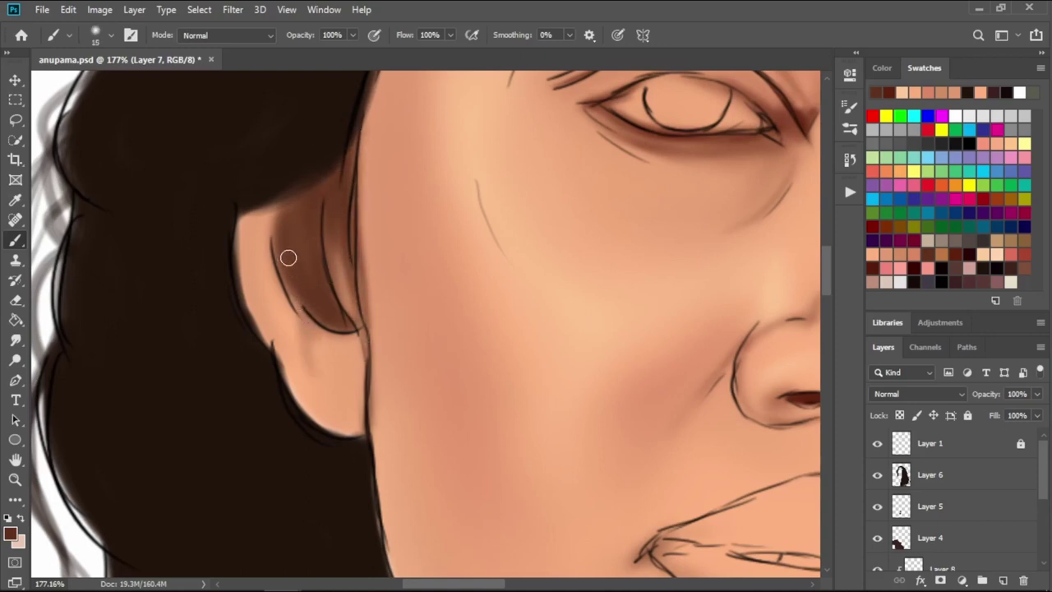
mouse_move(287, 254)
left_mouse_down()
mouse_move(265, 206)
mouse_move(245, 264)
left_mouse_up()
key("bracketleft")
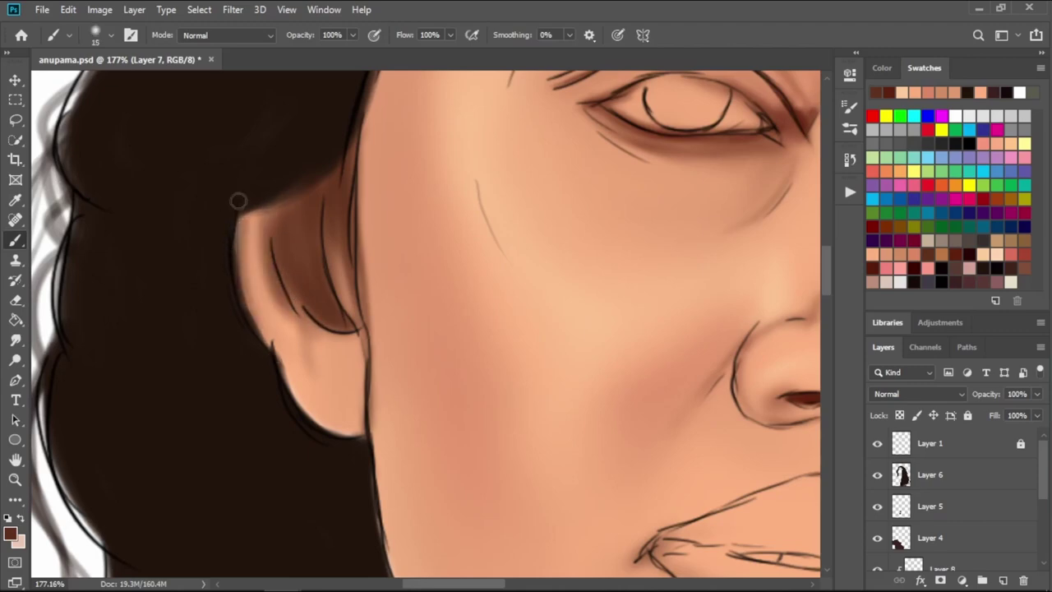
left_click_drag(237, 202, 265, 295)
key("bracketright")
key("bracketright")
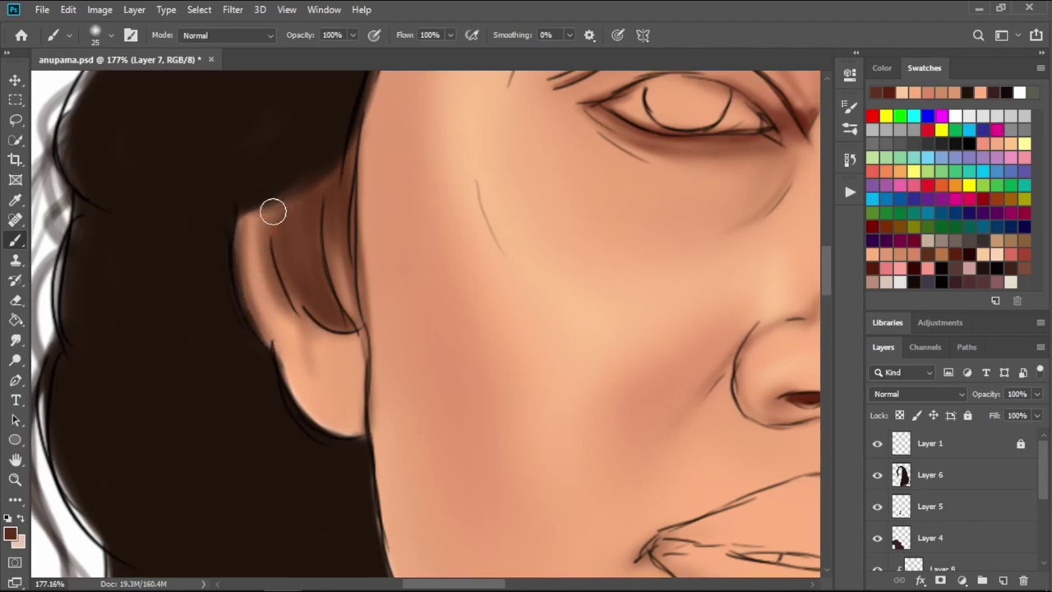
left_click_drag(271, 212, 266, 258)
- Blend the shading into the ear lobe and soften the left edge with a 20px brush
mouse_move(297, 336)
left_mouse_down()
mouse_move(289, 387)
mouse_move(310, 387)
mouse_move(354, 434)
left_mouse_up()
key("bracketleft")
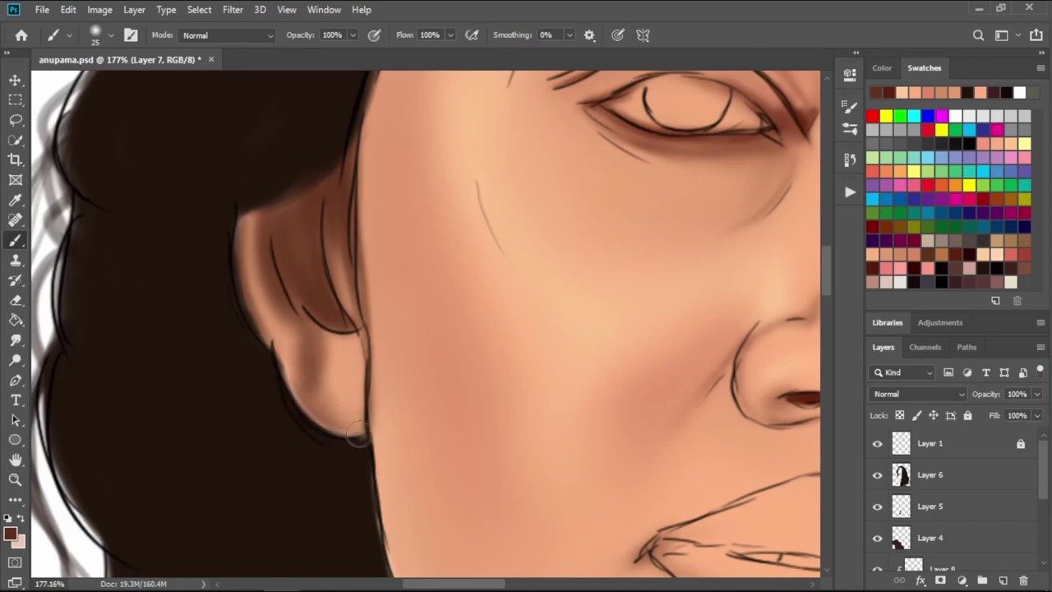
mouse_move(284, 361)
left_mouse_down()
mouse_move(362, 440)
mouse_move(293, 379)
mouse_move(350, 395)
mouse_move(333, 381)
mouse_move(294, 252)
mouse_move(308, 303)
mouse_move(334, 305)
left_mouse_up()
key("bracketleft")
key("bracketleft")
key("bracketright")
mouse_move(242, 247)
left_mouse_down()
mouse_move(300, 385)
mouse_move(277, 376)
left_mouse_up()
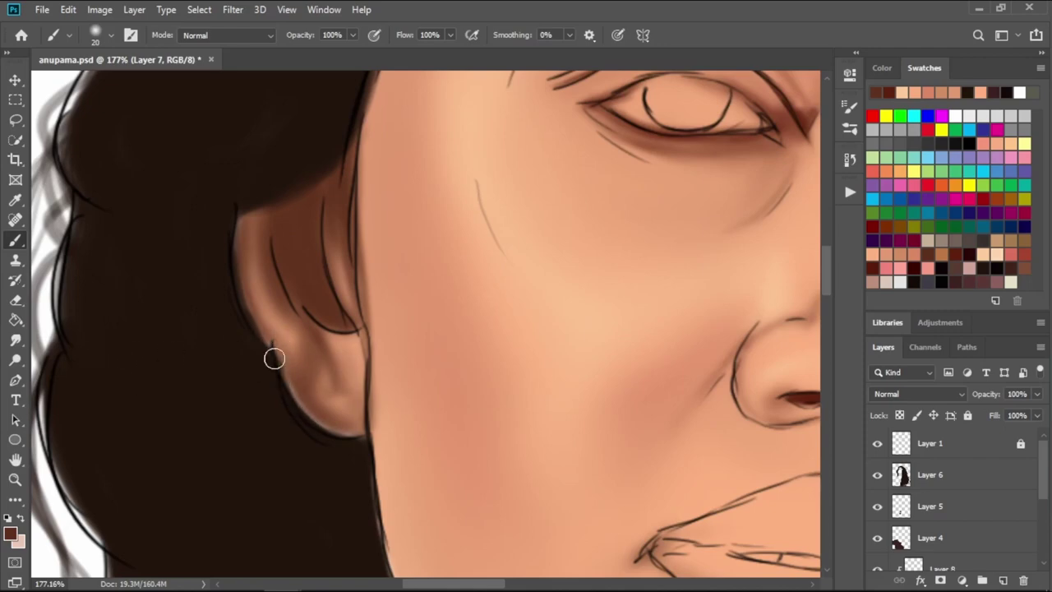
- Paint a shadow under the jawline to the hair edge and down the neck with a 50px brush
scroll(480, 450, "down", 2)
scroll(356, 252, "down", 3)
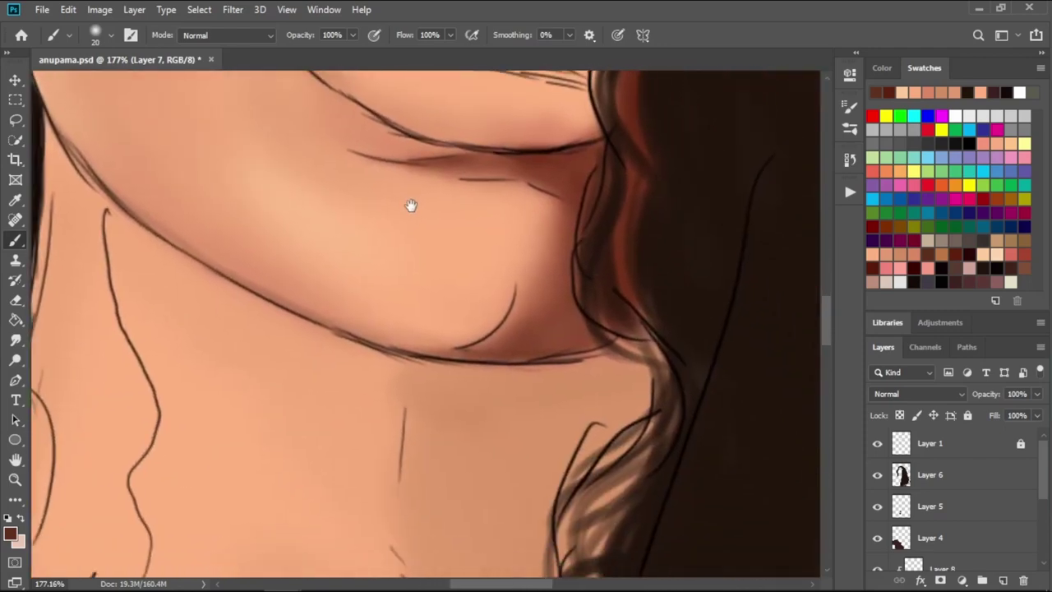
scroll(411, 207, "right", 2)
scroll(518, 270, "down", 2)
key("bracketleft")
mouse_move(421, 130)
left_mouse_down()
mouse_move(559, 127)
mouse_move(636, 110)
mouse_move(520, 145)
left_mouse_up()
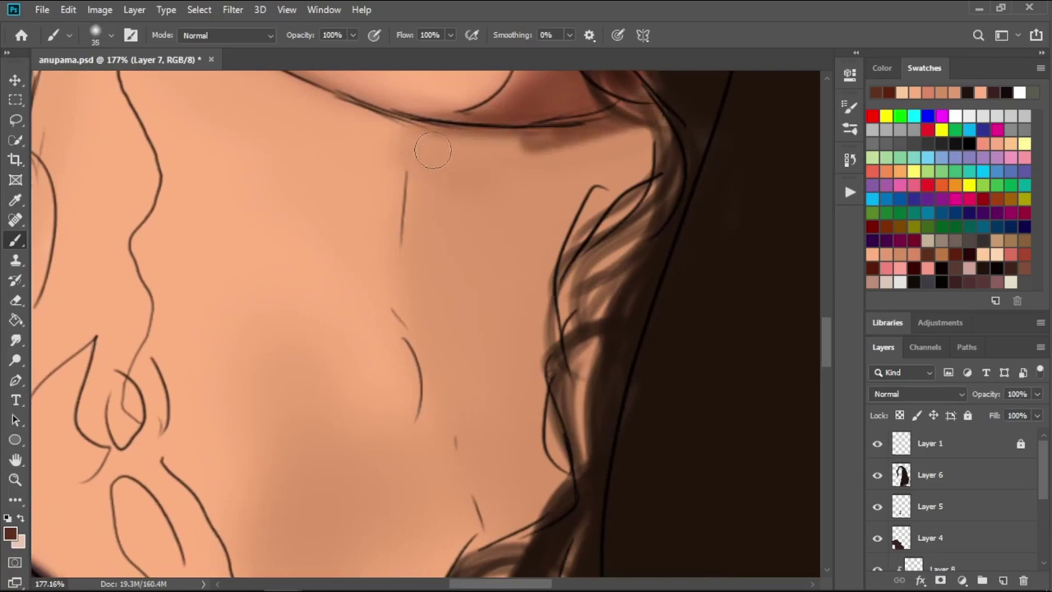
mouse_move(433, 150)
left_mouse_down()
mouse_move(476, 160)
mouse_move(583, 140)
mouse_move(469, 136)
mouse_move(667, 132)
mouse_move(458, 153)
left_mouse_up()
key("bracketright")
key("bracketright")
key("bracketright")
mouse_move(597, 170)
left_mouse_down()
mouse_move(573, 368)
mouse_move(611, 216)
mouse_move(486, 225)
mouse_move(518, 187)
mouse_move(583, 214)
mouse_move(474, 167)
mouse_move(448, 312)
mouse_move(454, 389)
mouse_move(480, 434)
mouse_move(503, 567)
left_mouse_up()
- Darken the neck shadow beside the hair and under the ear with 40-60px brushes
key("bracketleft")
key("bracketright")
mouse_move(493, 468)
left_mouse_down()
mouse_move(477, 312)
mouse_move(547, 294)
mouse_move(560, 496)
mouse_move(620, 308)
mouse_move(493, 287)
mouse_move(486, 303)
mouse_move(519, 503)
left_mouse_up()
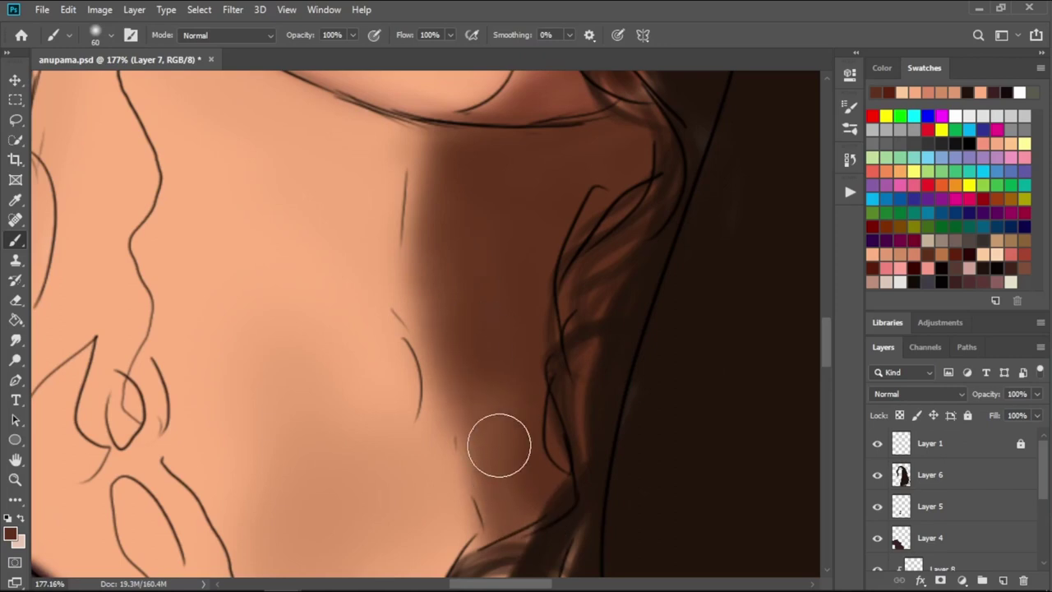
key("bracketleft")
left_click_drag(419, 441, 460, 369)
key("bracketright")
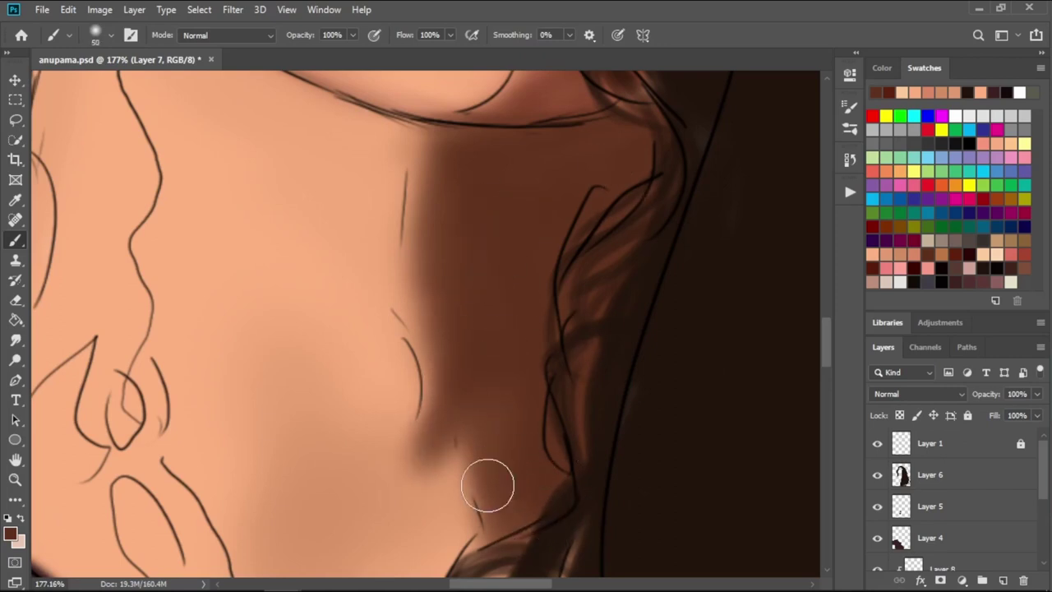
key("bracketright")
key("bracketleft")
scroll(482, 418, "down", 5)
scroll(482, 418, "left", 2)
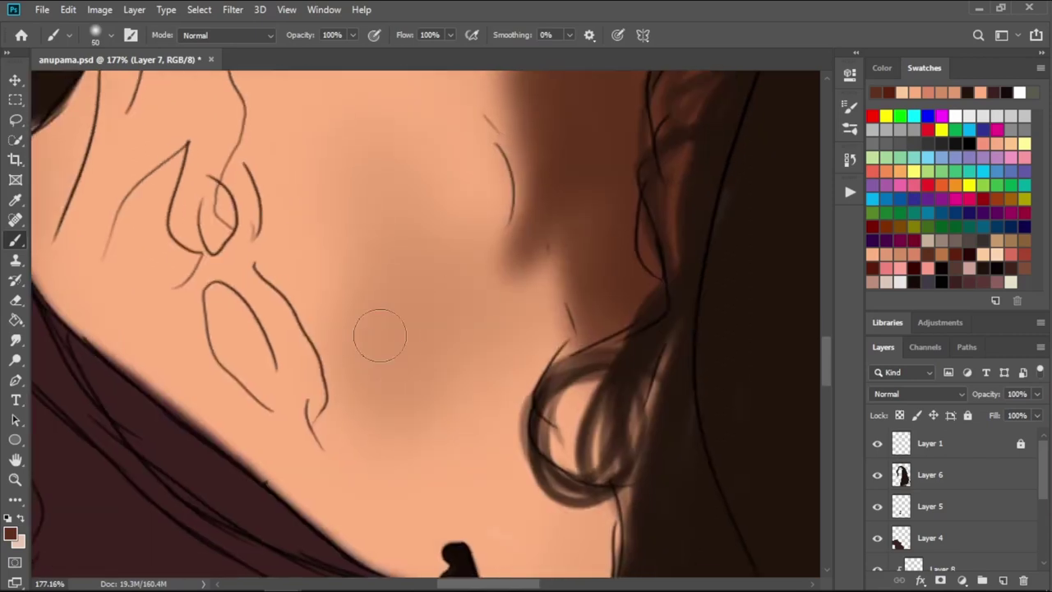
key("bracketright")
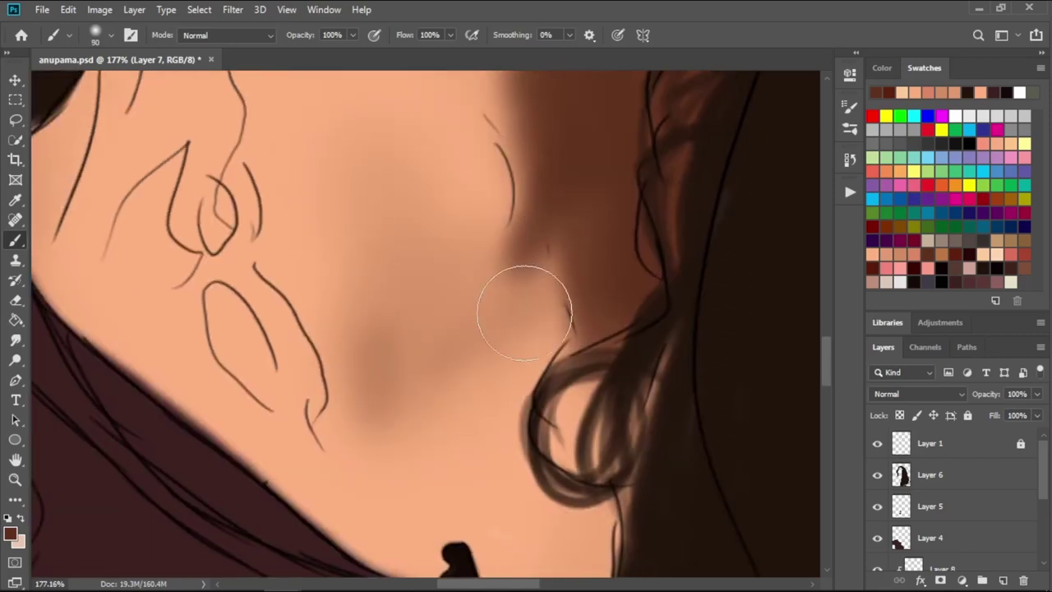
left_click_drag(554, 230, 556, 201)
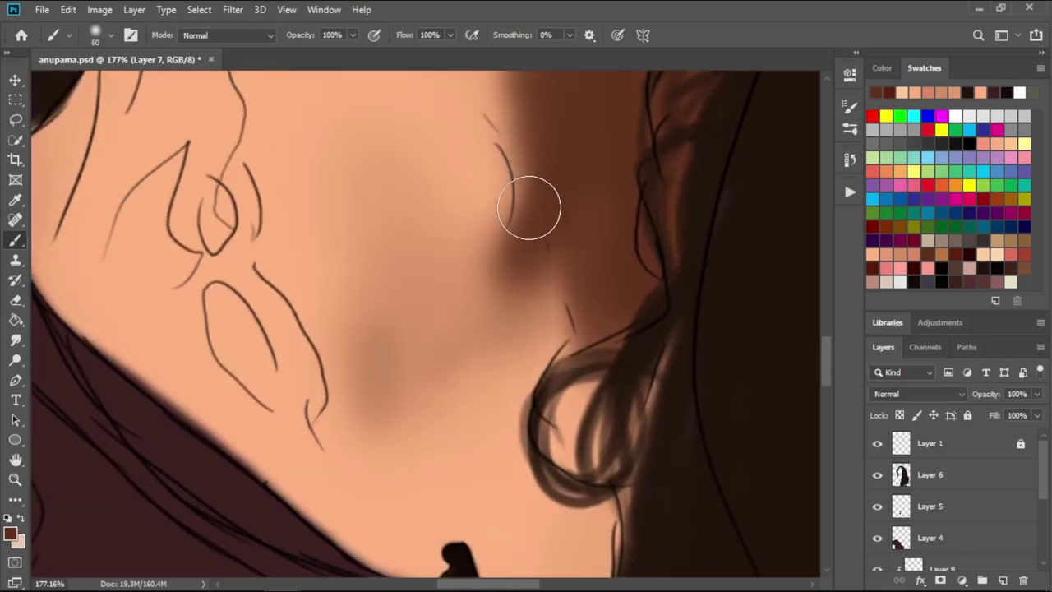
- Paint darker hair strands along the curl with 10-15px brushes
key("bracketright")
key("bracketright")
key("bracketleft")
key("bracketleft")
key("bracketleft")
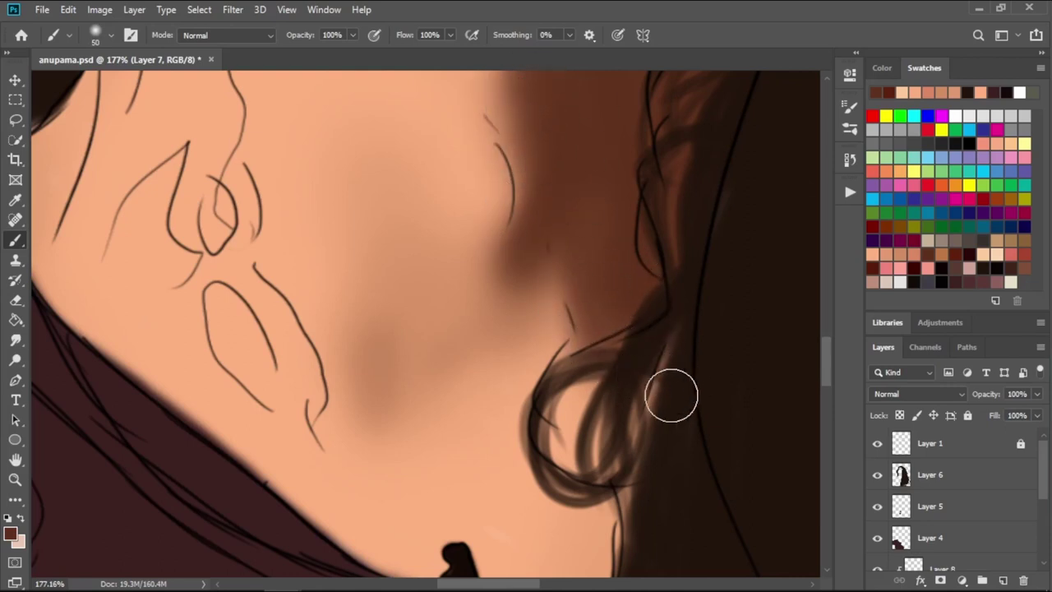
key("bracketleft")
scroll(668, 329, "down", 4)
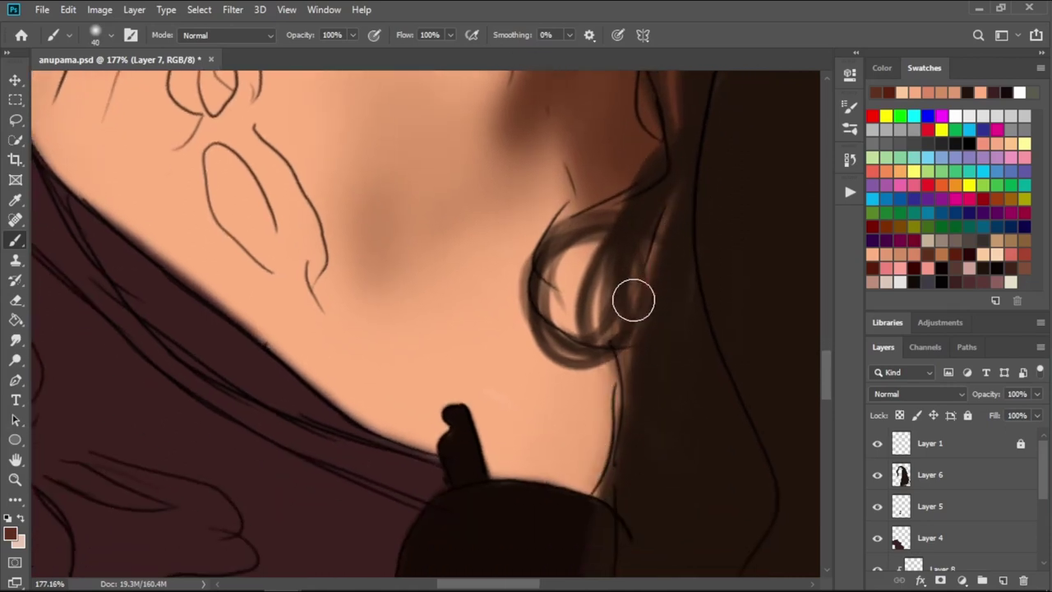
key("bracketleft")
key("bracketleft")
key("bracketleft")
mouse_move(584, 233)
left_mouse_down()
mouse_move(543, 329)
mouse_move(608, 353)
left_mouse_up()
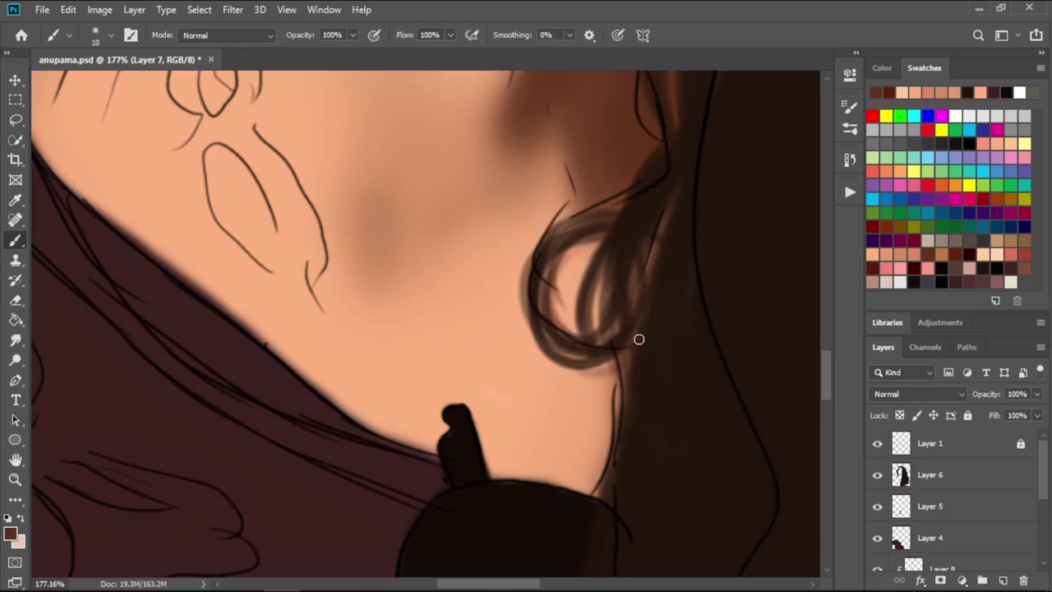
key("bracketright")
left_click_drag(530, 312, 624, 394)
key("bracketright")
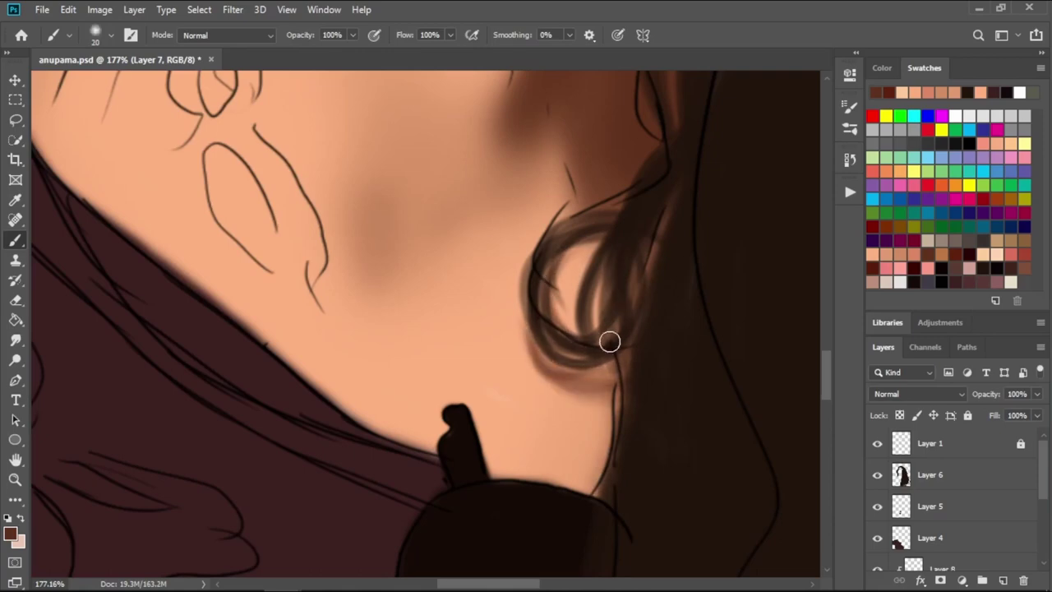
- Add a new Layer 9 clipped to Layer 8 for neck shading
scroll(592, 345, "up", 3)
scroll(629, 357, "up", 2)
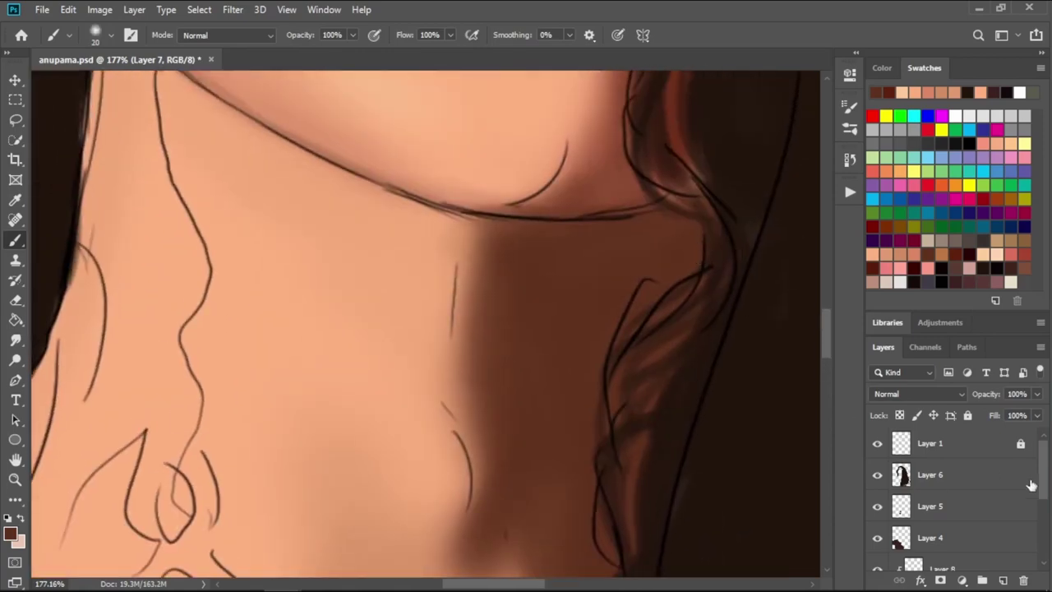
left_click(1003, 581)
- Pick a dark brown swatch and paint a dark jawline stroke and soft shadow beneath it
left_click(970, 251)
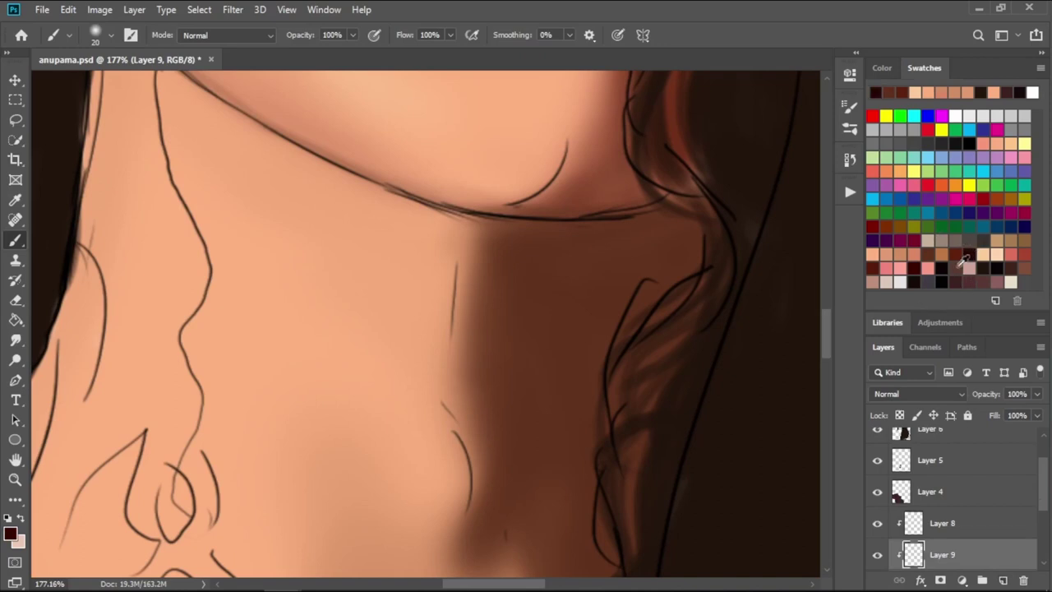
key("bracketleft")
key("bracketleft")
key("bracketleft")
left_click_drag(561, 228, 648, 224)
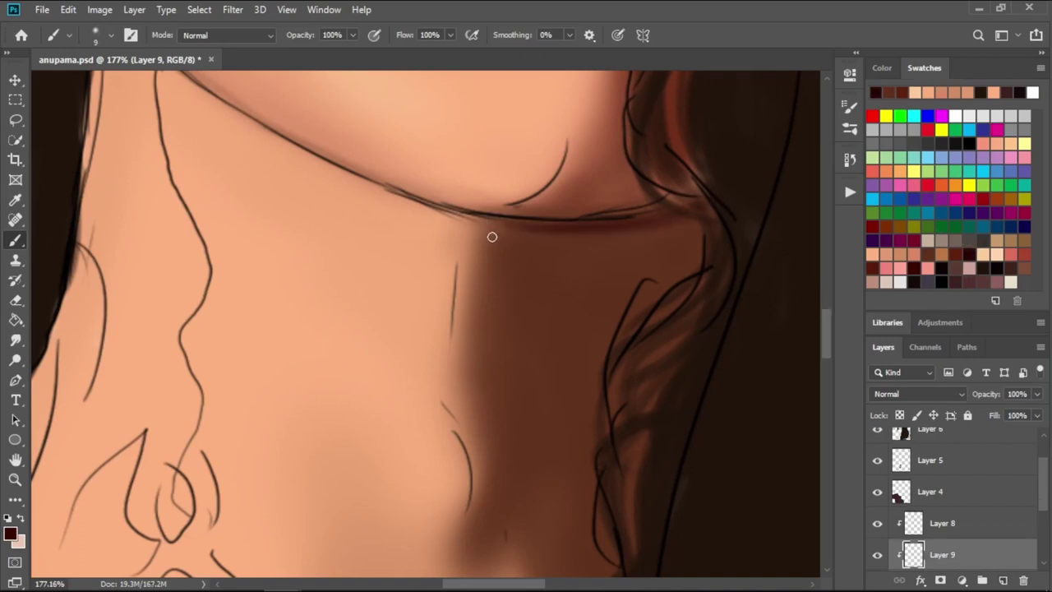
key("bracketright")
key("bracketright")
key("bracketright")
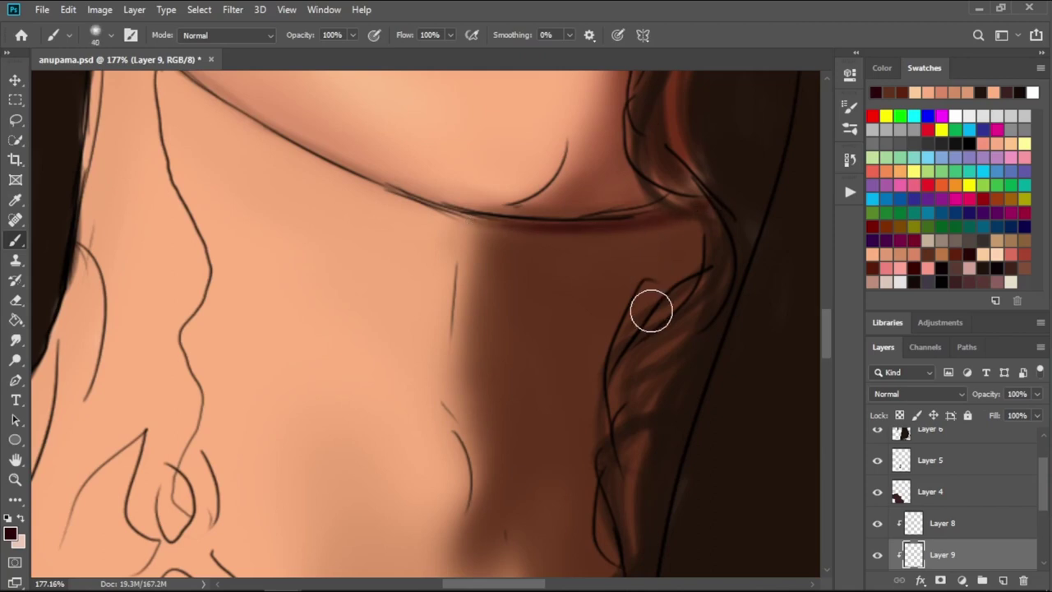
mouse_move(650, 280)
left_mouse_down()
mouse_move(698, 230)
mouse_move(521, 235)
mouse_move(655, 412)
left_mouse_up()
- Darken and even out the shadow between the jaw, hair and neck with a broad brush
key("bracketleft")
key("bracketright")
key("bracketright")
key("bracketright")
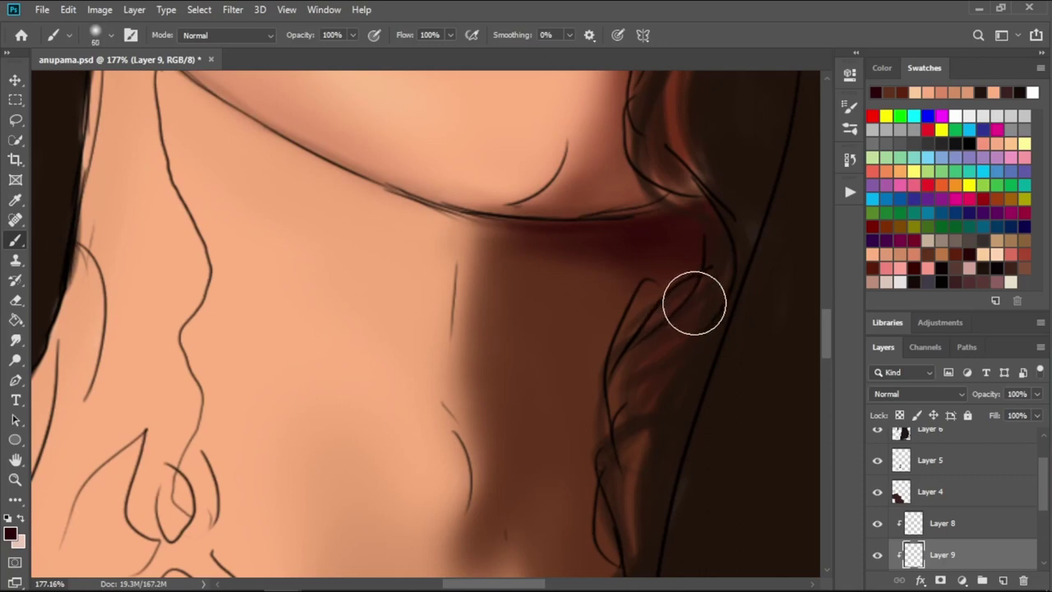
mouse_move(695, 301)
left_mouse_down()
mouse_move(650, 354)
mouse_move(625, 296)
left_mouse_up()
mouse_move(545, 392)
left_mouse_down()
mouse_move(573, 291)
mouse_move(611, 383)
mouse_move(545, 299)
mouse_move(587, 349)
mouse_move(617, 337)
mouse_move(559, 266)
mouse_move(615, 378)
mouse_move(662, 410)
mouse_move(641, 416)
left_mouse_up()
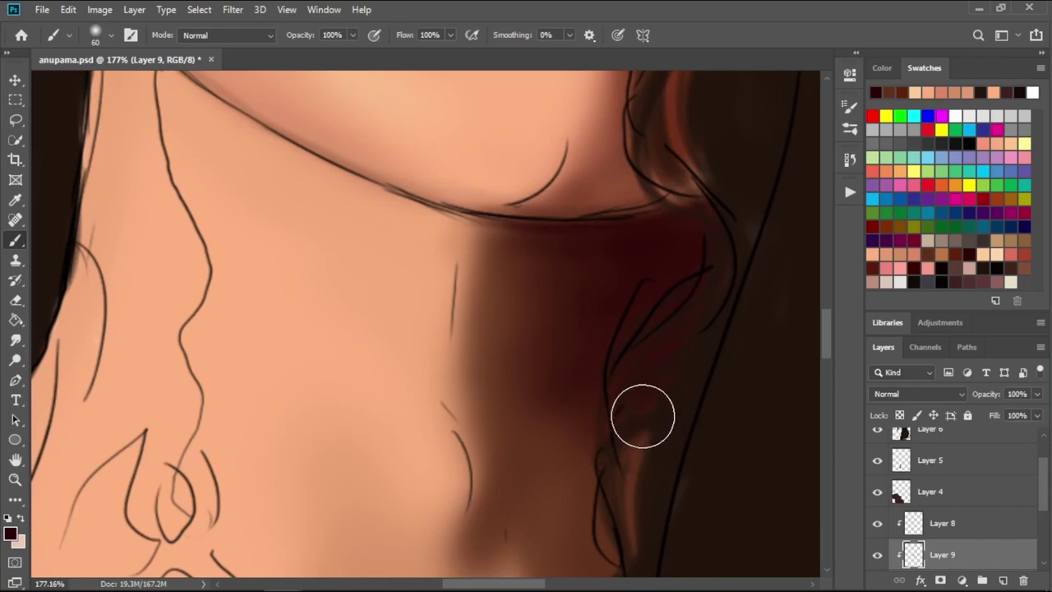
mouse_move(528, 430)
left_mouse_down()
mouse_move(595, 277)
mouse_move(556, 333)
mouse_move(548, 452)
mouse_move(692, 313)
mouse_move(657, 341)
mouse_move(652, 322)
left_mouse_up()
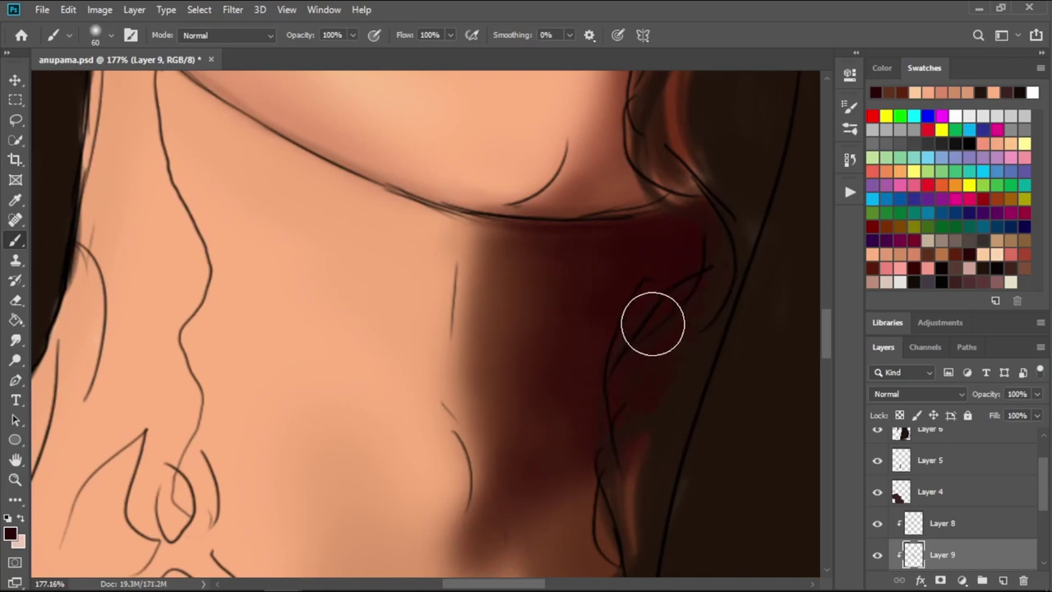
- Zoom to the face and darken the reddish cheek shadow along the hairline toward the nose
scroll(633, 254, "down", 2)
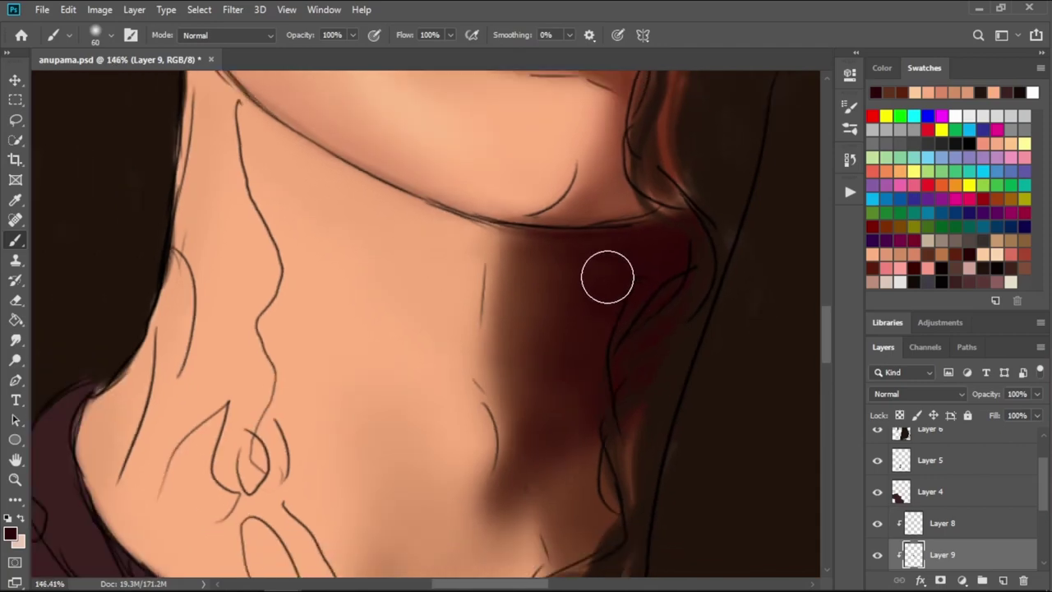
scroll(606, 277, "down", 2)
scroll(594, 284, "down", 3)
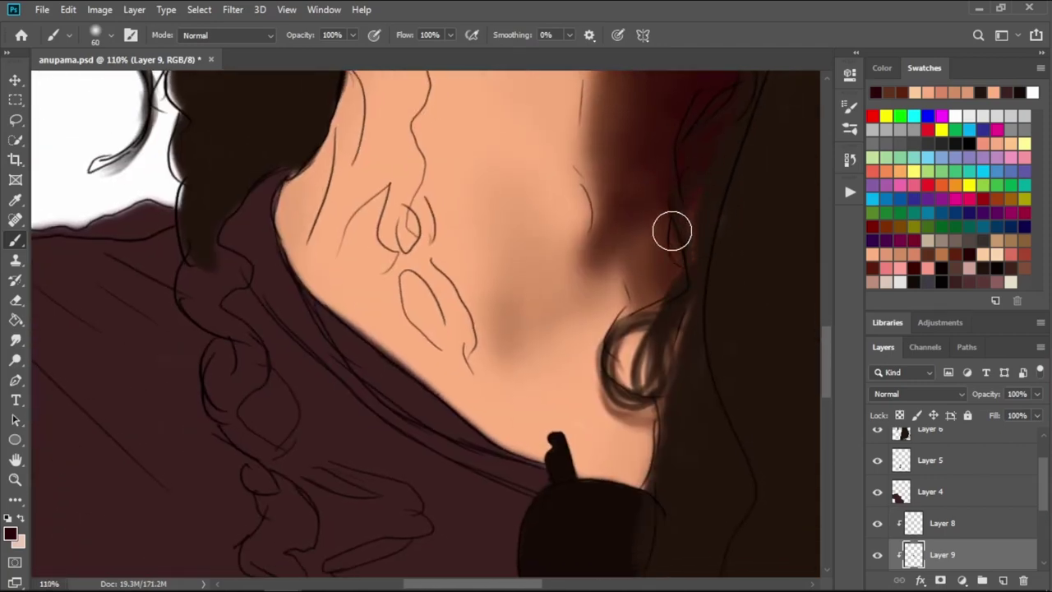
scroll(679, 238, "up", 5)
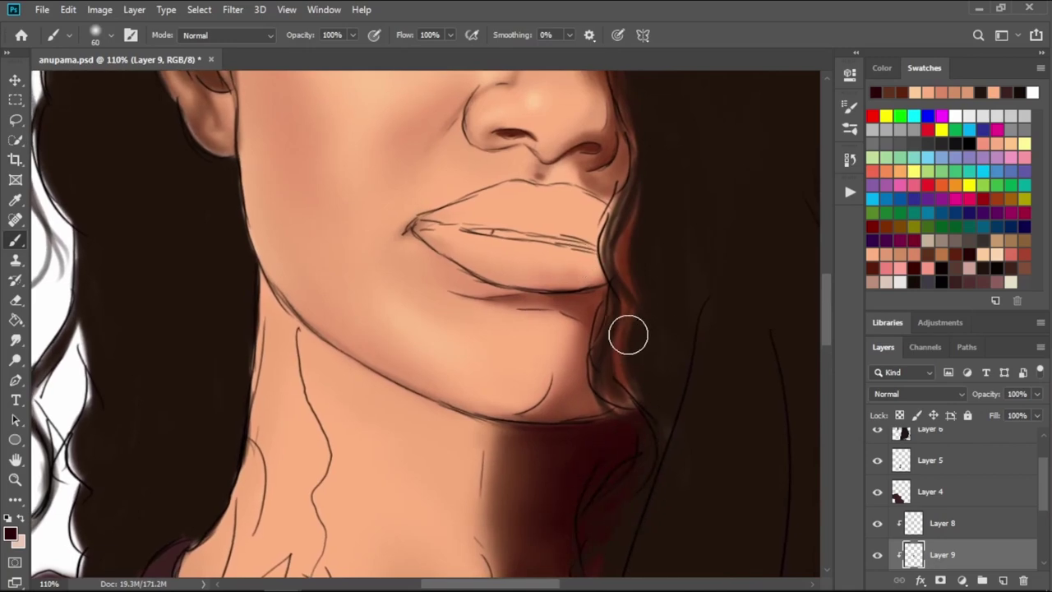
scroll(641, 333, "up", 3)
key("bracketleft")
key("bracketleft")
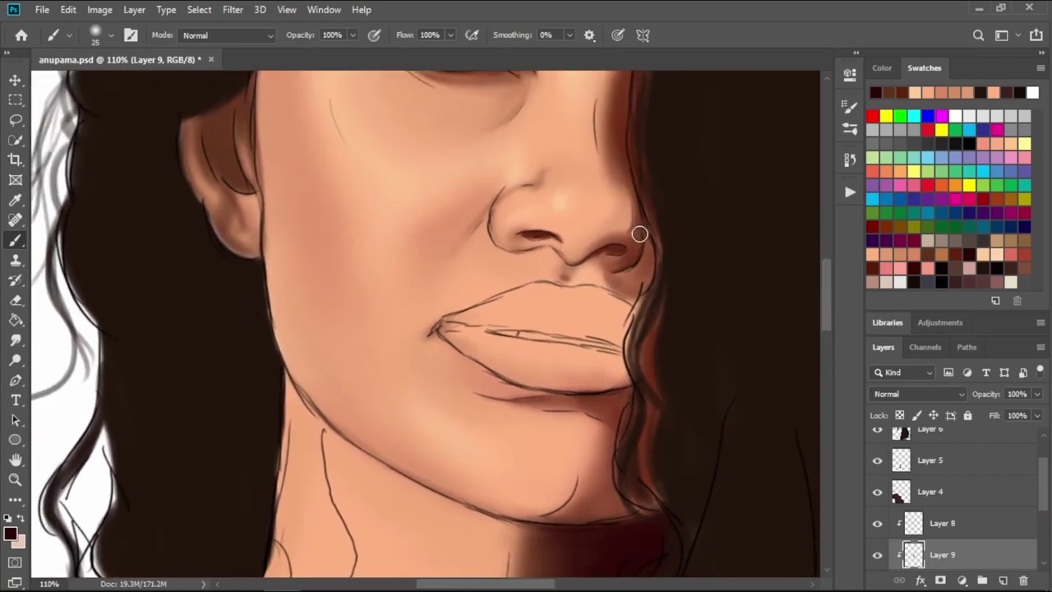
scroll(632, 234, "up", 1)
scroll(614, 205, "up", 3)
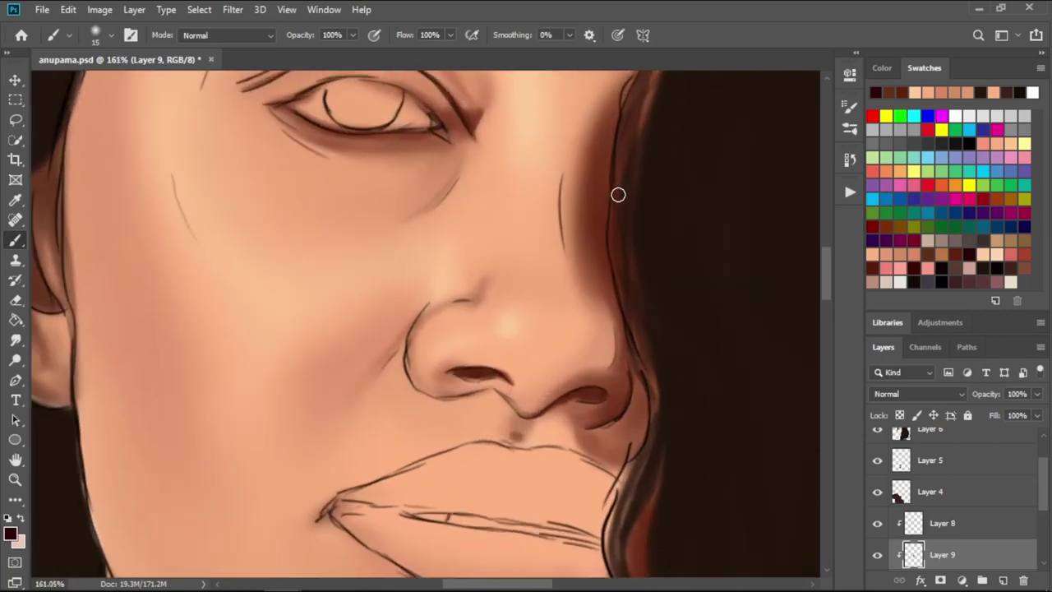
left_click_drag(618, 195, 589, 291)
key("bracketright")
key("bracketright")
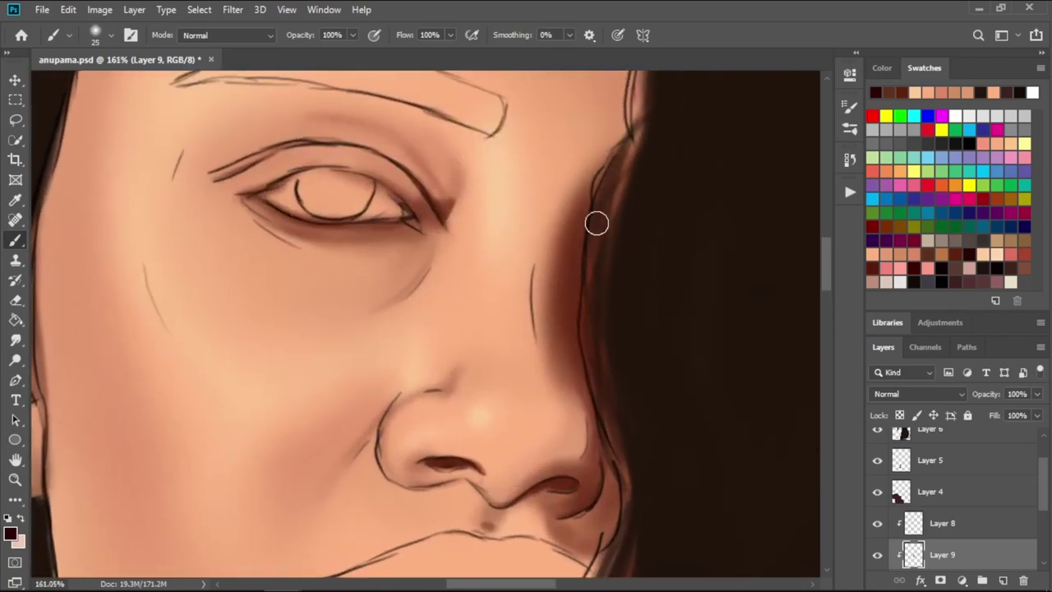
mouse_move(597, 222)
left_mouse_down()
mouse_move(597, 321)
mouse_move(575, 328)
left_mouse_up()
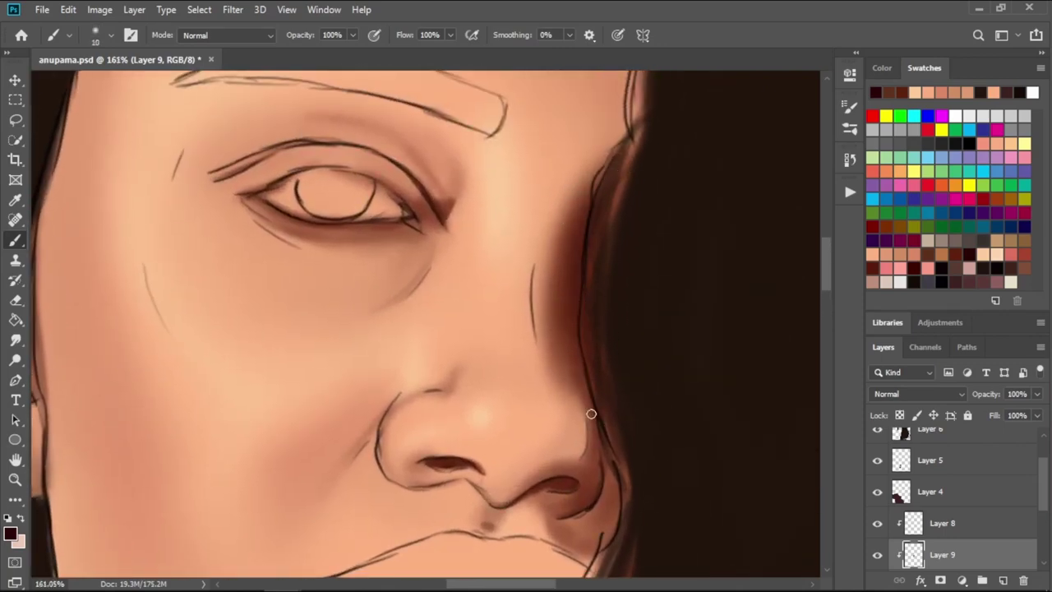
key("bracketright")
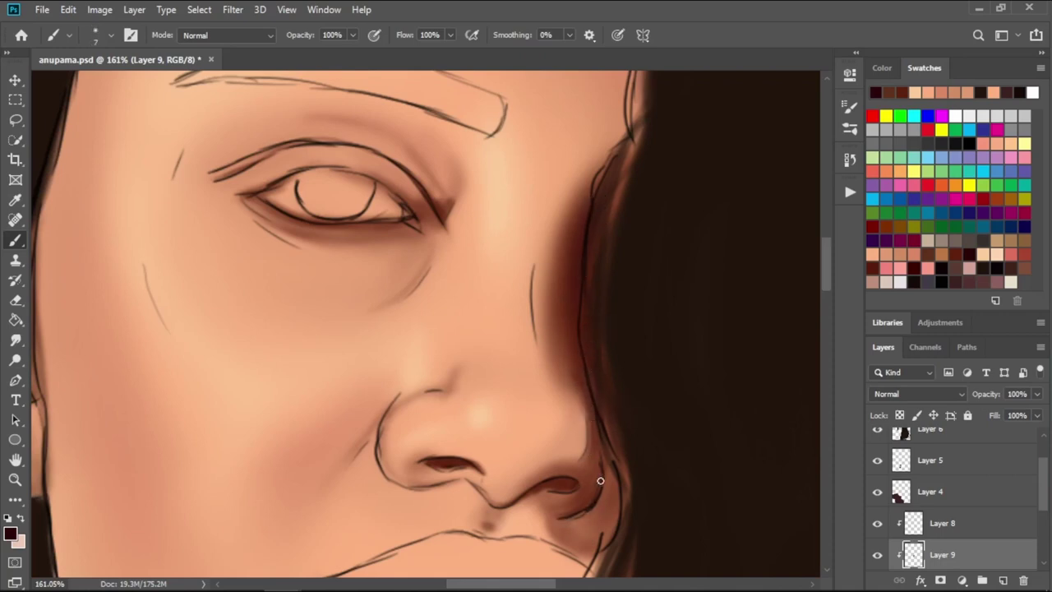
- Hide Layer 1's line sketch and deepen the dark-brown shadow along the nostril edge
scroll(951, 485, "up", 2)
left_click(877, 443)
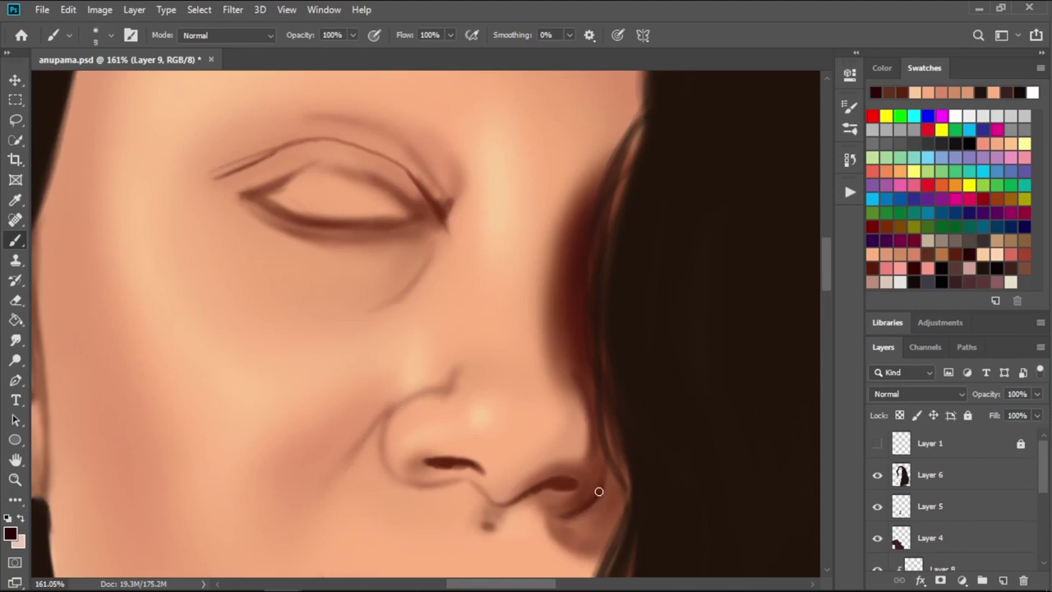
left_click_drag(575, 516, 606, 479)
key("bracketright")
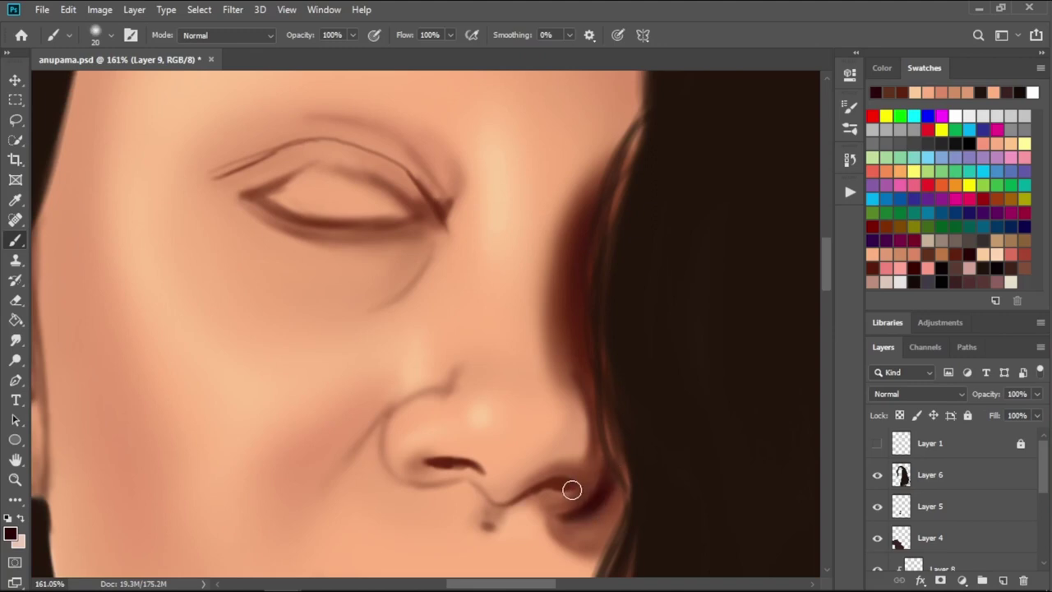
key("bracketleft")
key("e")
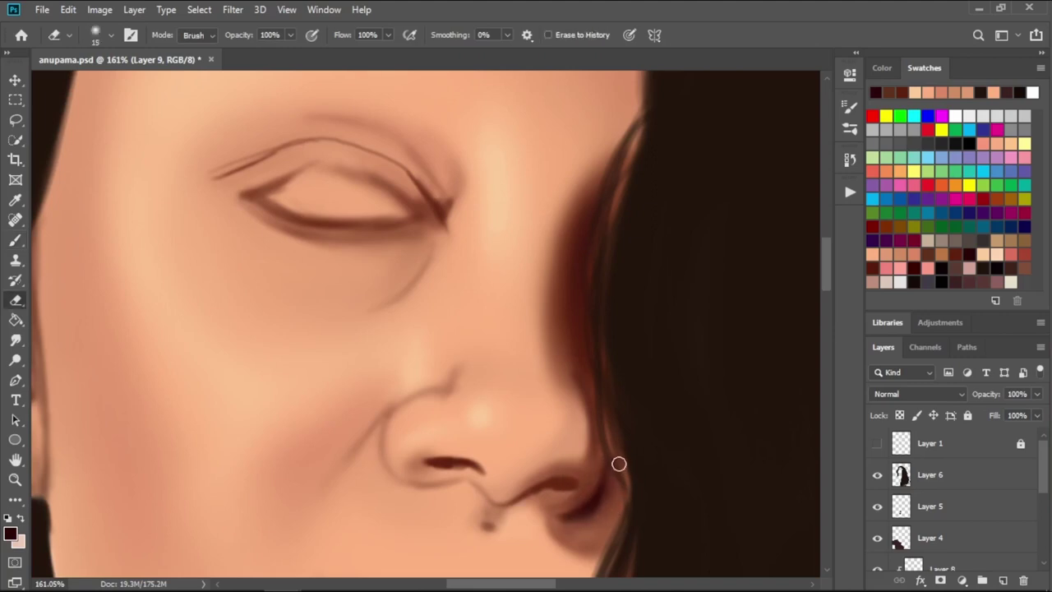
key("b")
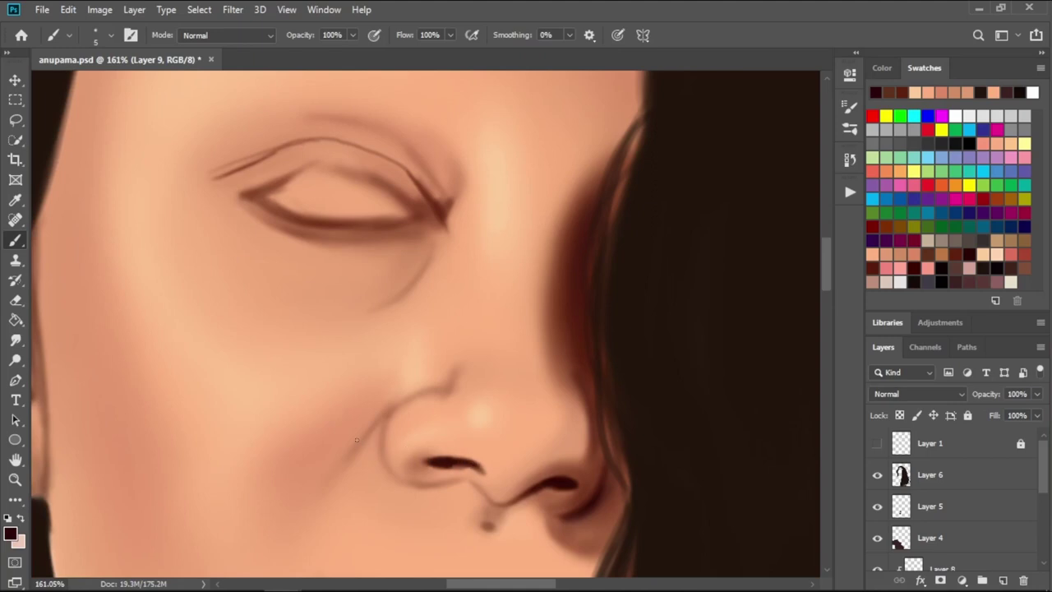
key("bracketright")
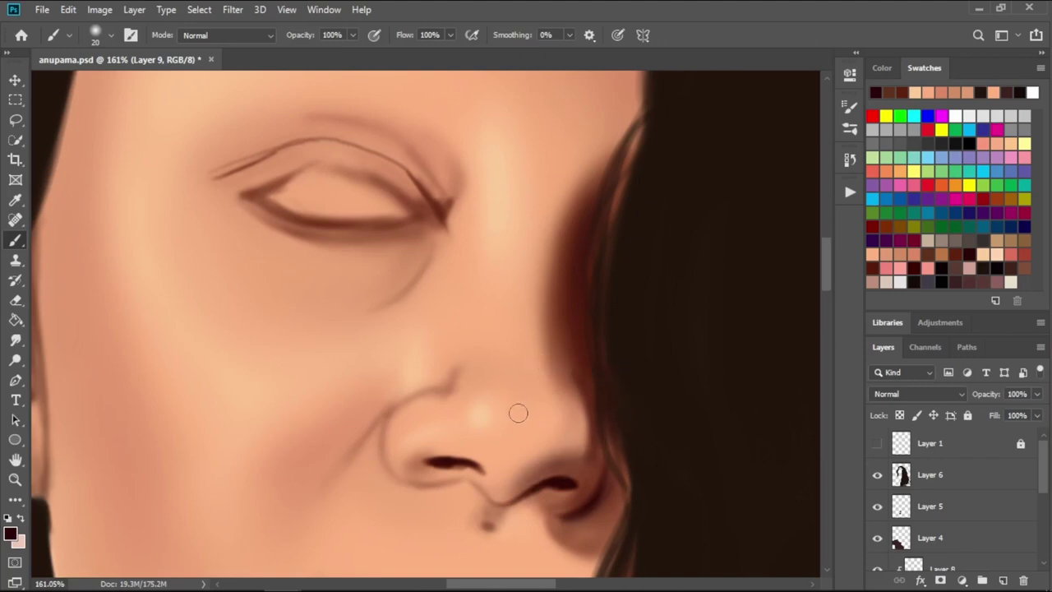
scroll(517, 412, "down", 3)
- Paint darker reddish-brown strokes inside the ear, deepening its inner right edge on Layer 9
left_click_drag(495, 411, 716, 388)
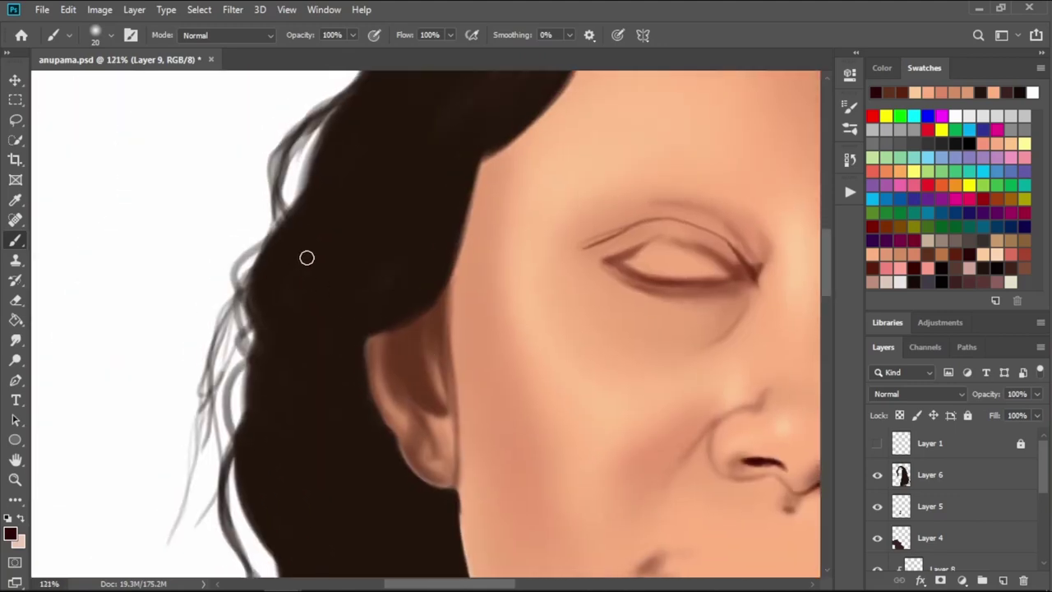
key("bracketright")
left_click_drag(411, 308, 411, 370)
left_click_drag(409, 331, 440, 403)
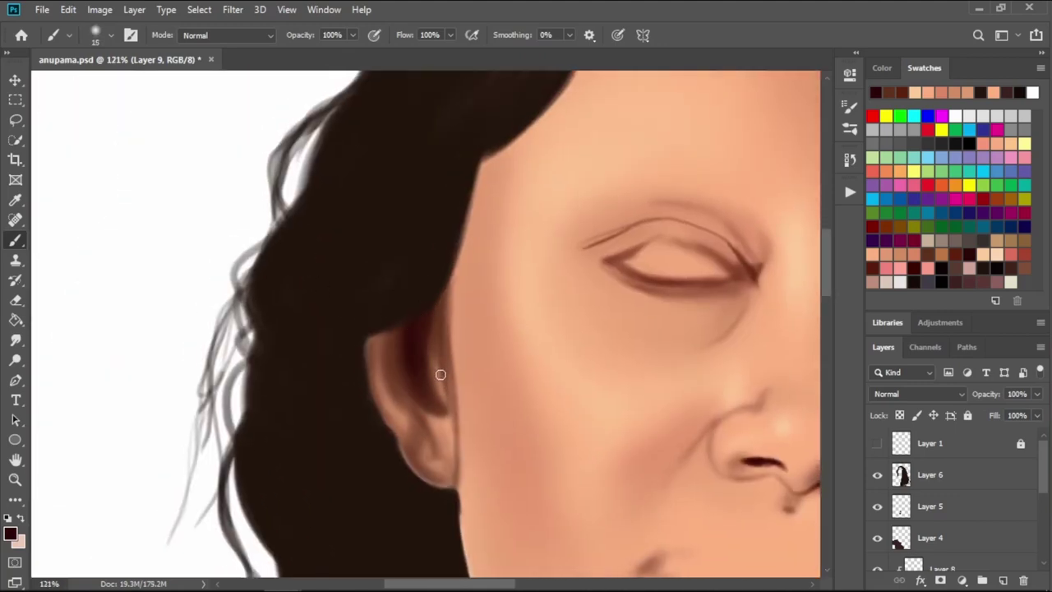
key("bracketright")
key("bracketright")
left_click_drag(399, 333, 411, 378)
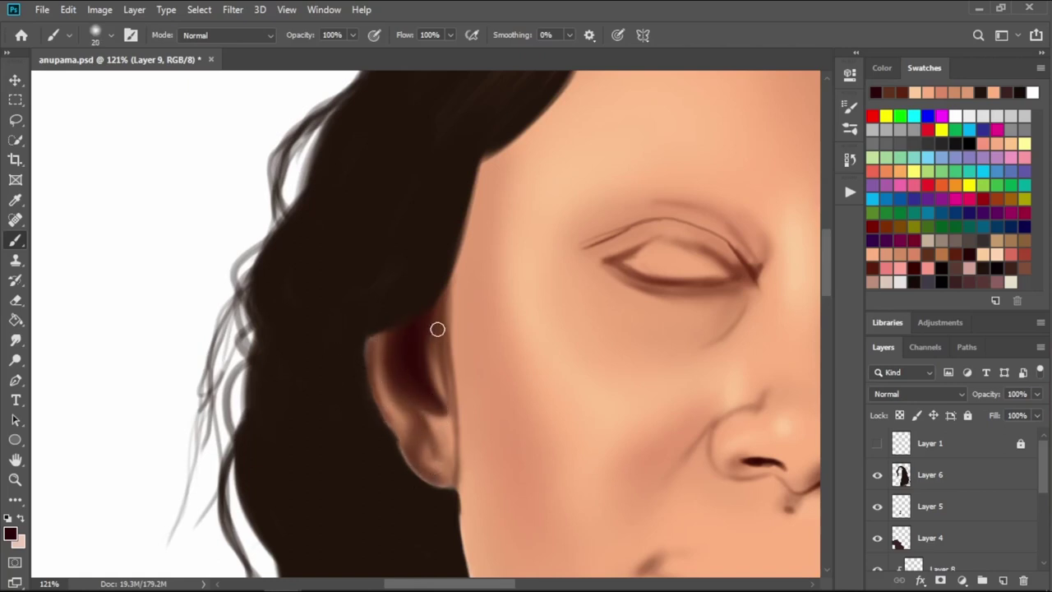
key("bracketleft")
left_click_drag(446, 279, 448, 352)
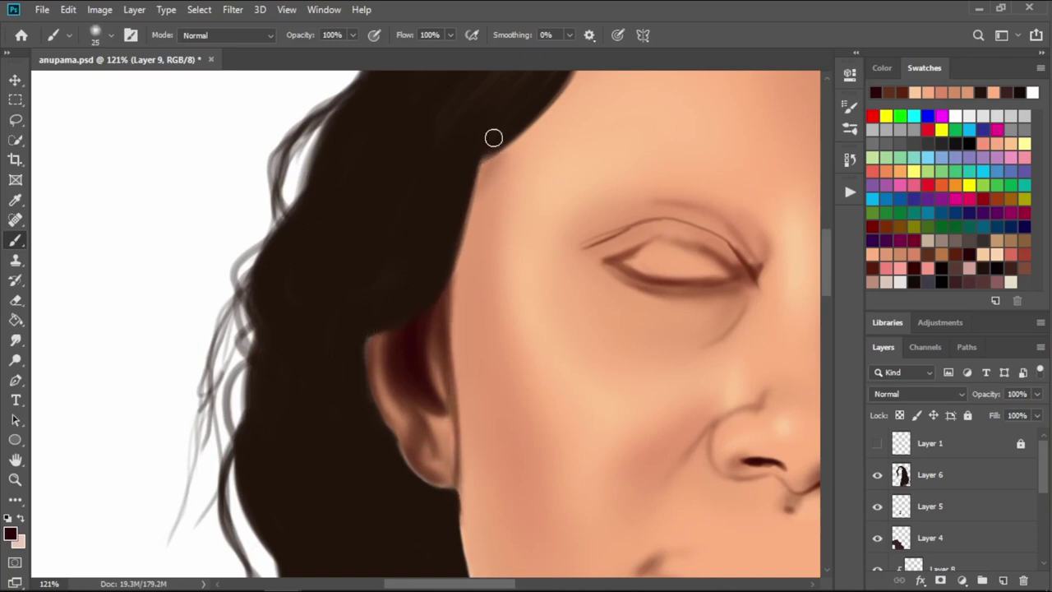
scroll(387, 258, "down", 1)
scroll(387, 258, "down", 1)
scroll(387, 258, "down", 1)
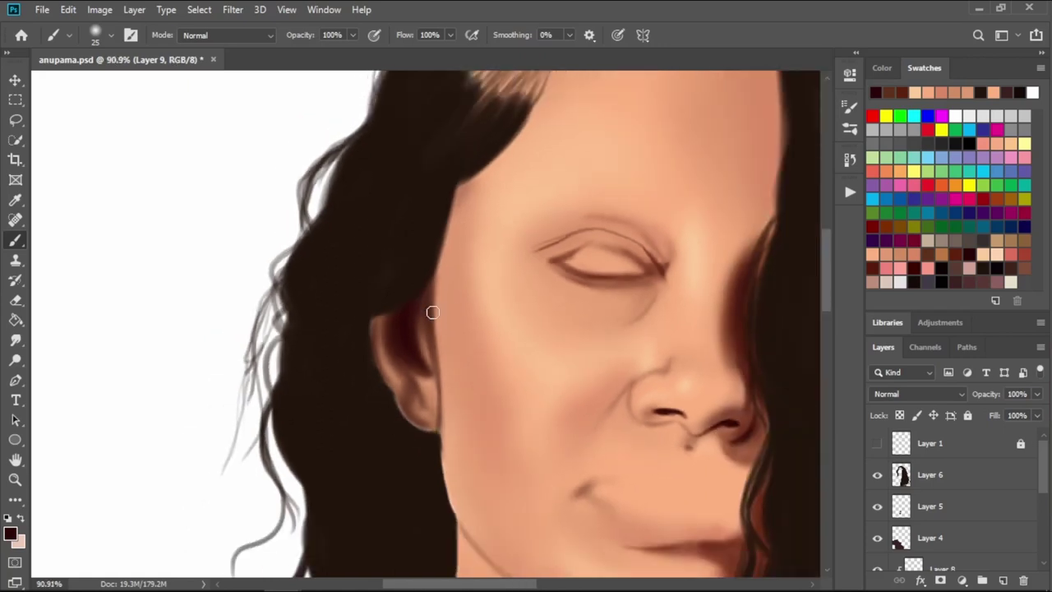
left_click_drag(556, 408, 434, 348)
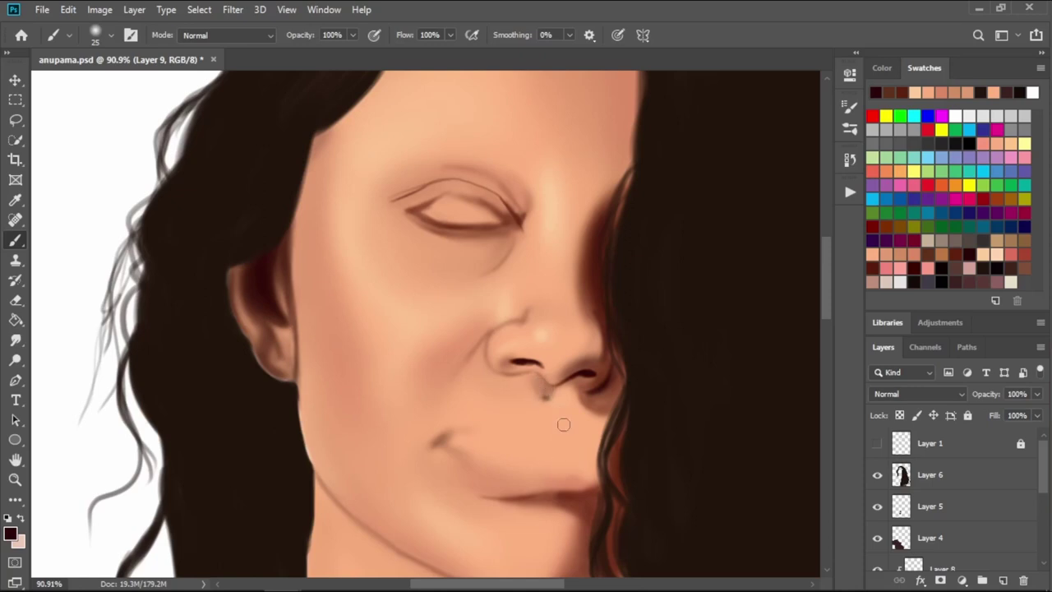
- Show the line sketch again, bring the neck into view and pick a brown swatch
left_click(877, 443)
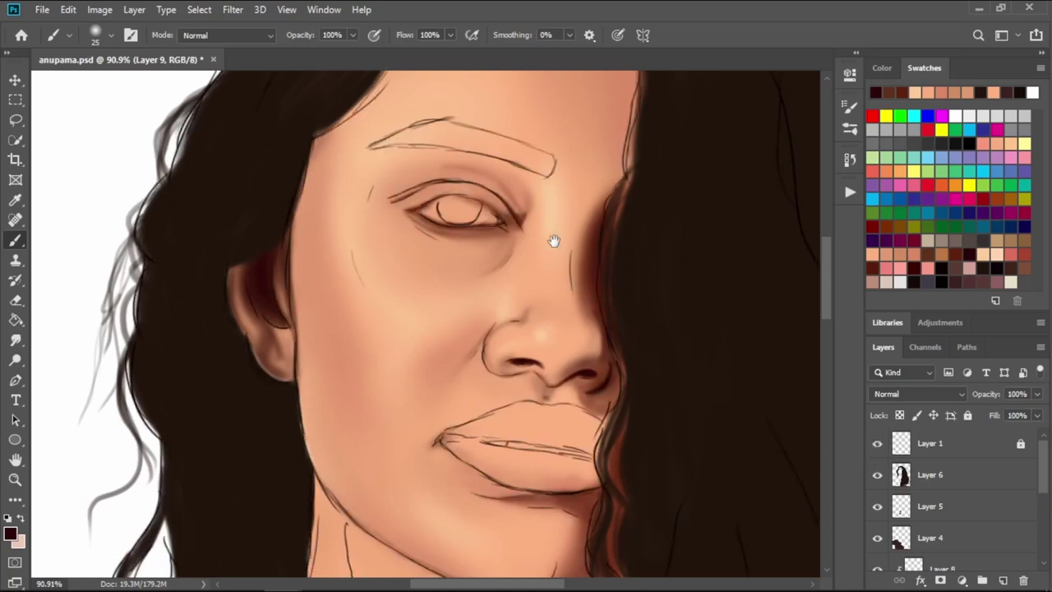
left_click_drag(554, 240, 525, 297)
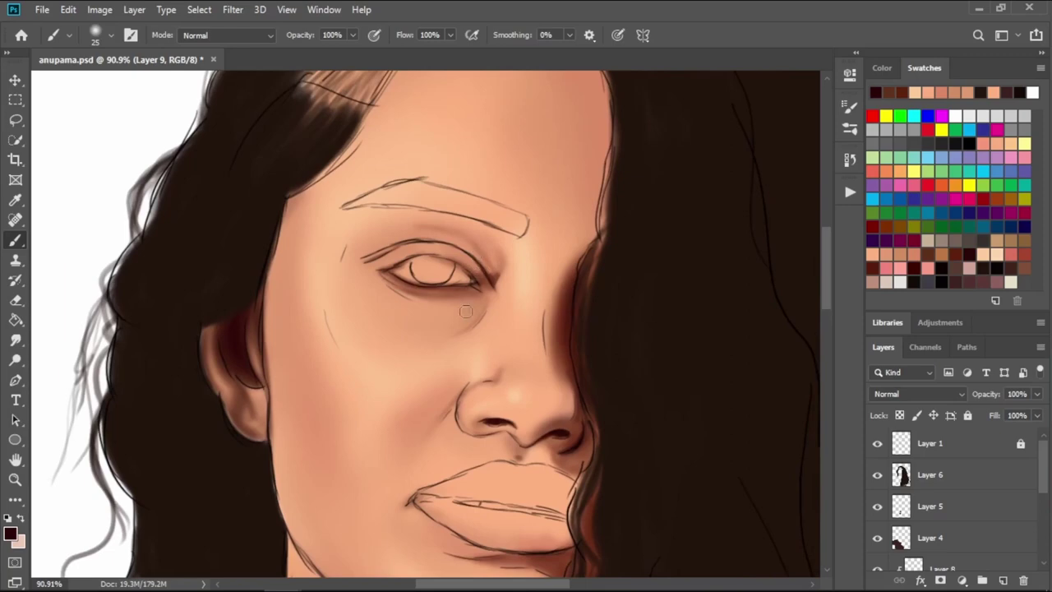
left_click_drag(432, 425, 444, 313)
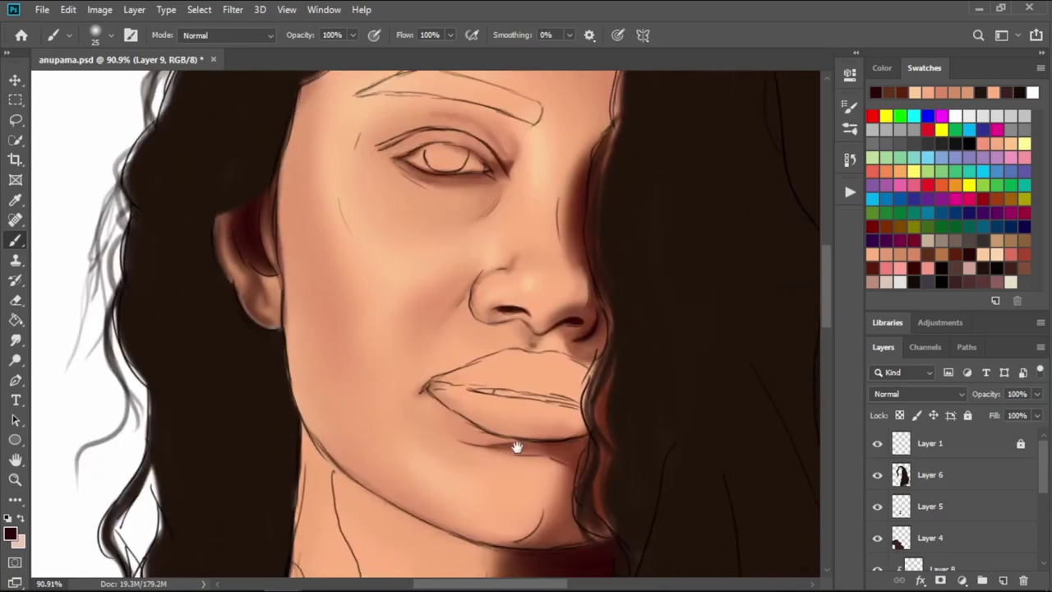
left_click_drag(517, 446, 557, 323)
left_click_drag(521, 472, 521, 390)
mouse_move(540, 507)
left_mouse_down()
mouse_move(540, 354)
mouse_move(565, 395)
left_mouse_up()
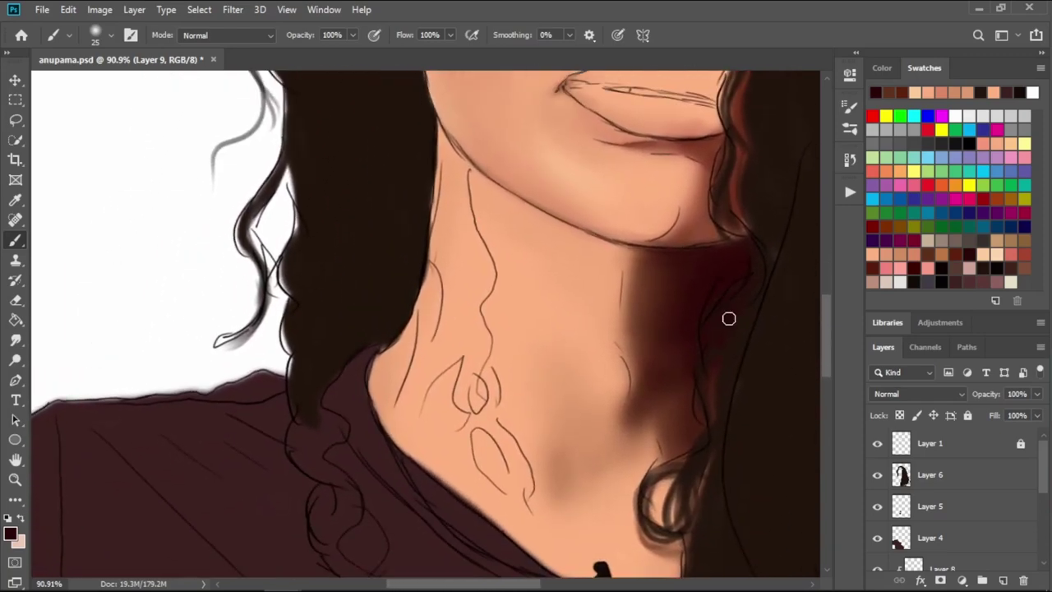
left_click(915, 268)
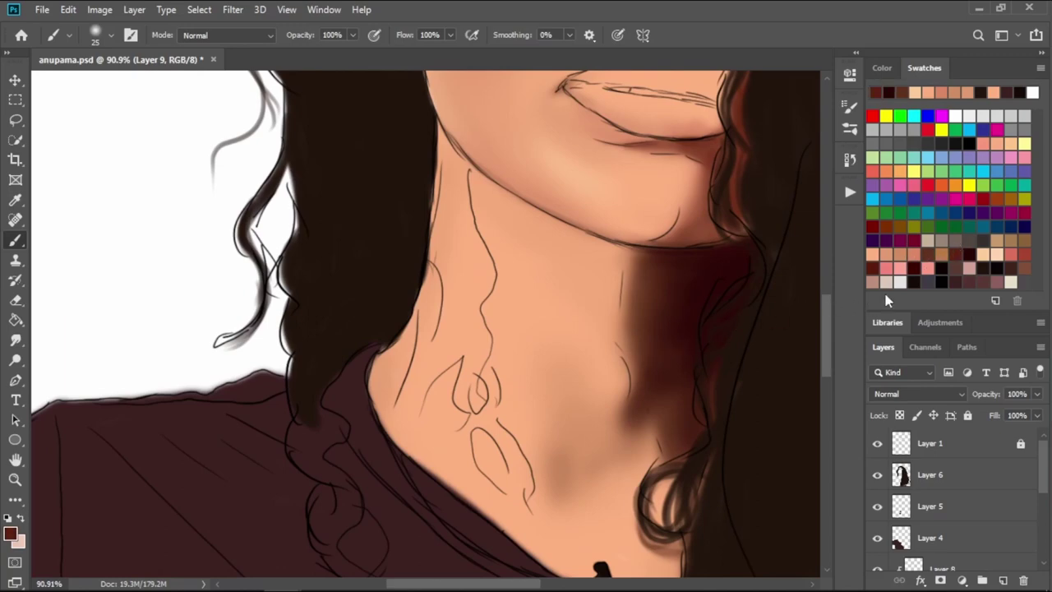
left_click(934, 249)
- Paint a dark brown shadow along the jaw crease and down the neck beside the hair
scroll(419, 363, "up", 1)
scroll(548, 305, "up", 1)
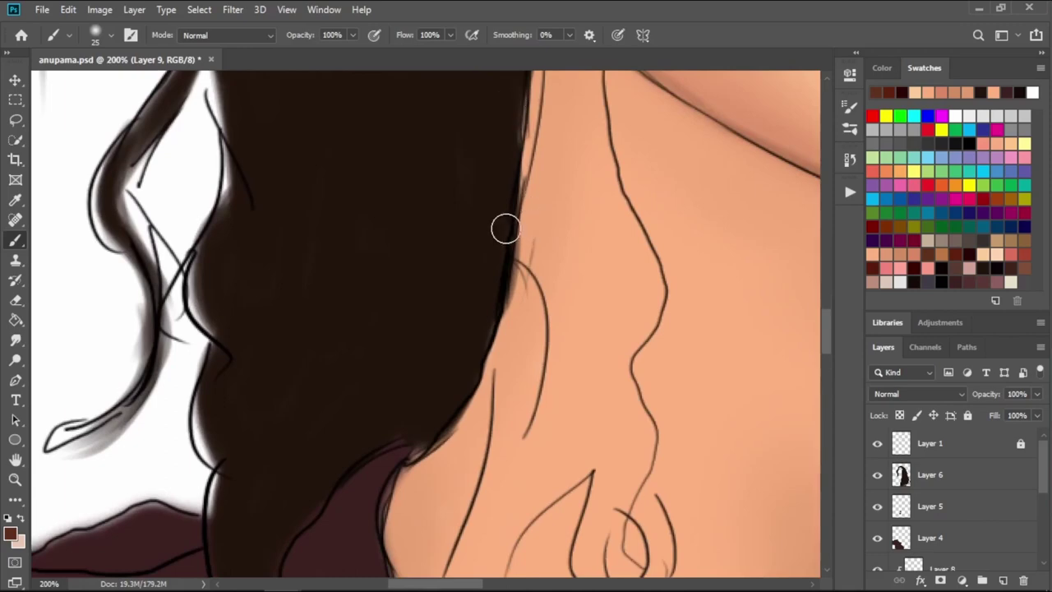
left_click_drag(502, 226, 420, 390)
key("bracketleft")
key("bracketleft")
key("bracketleft")
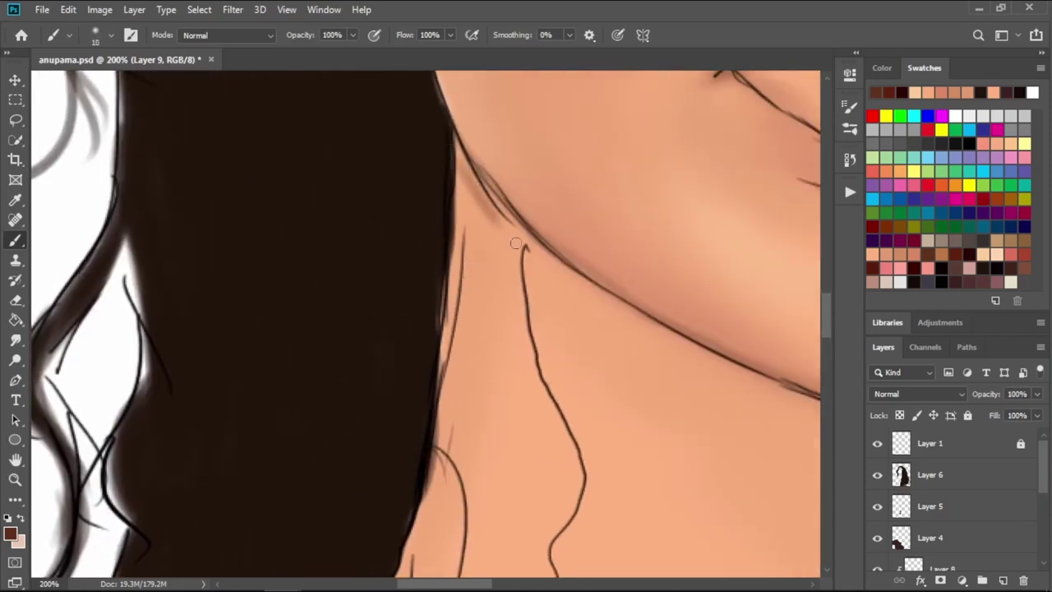
key("bracketright")
left_click_drag(455, 162, 524, 240)
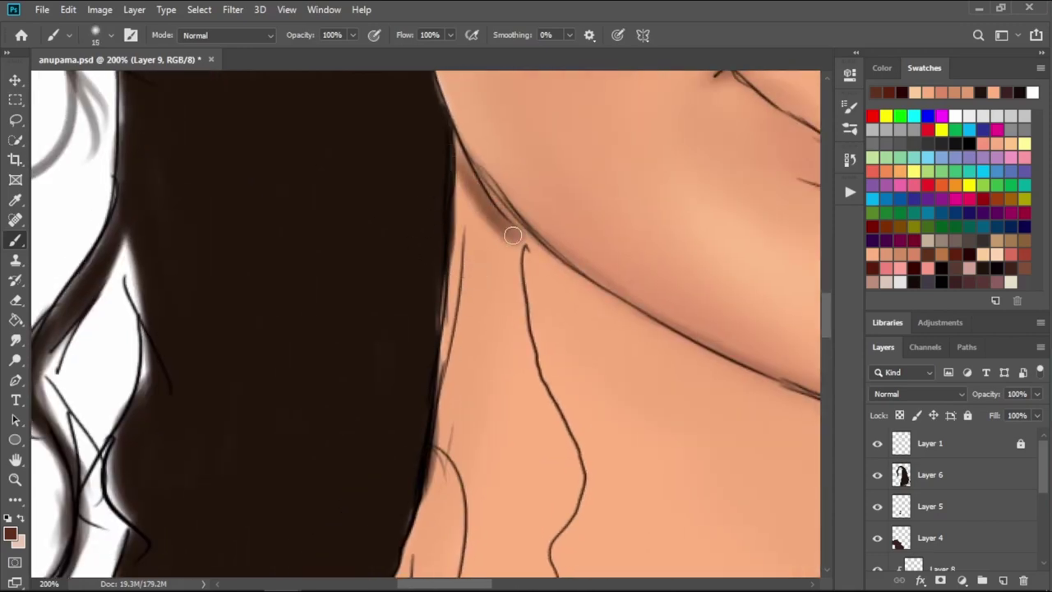
key("bracketleft")
left_click_drag(452, 152, 523, 240)
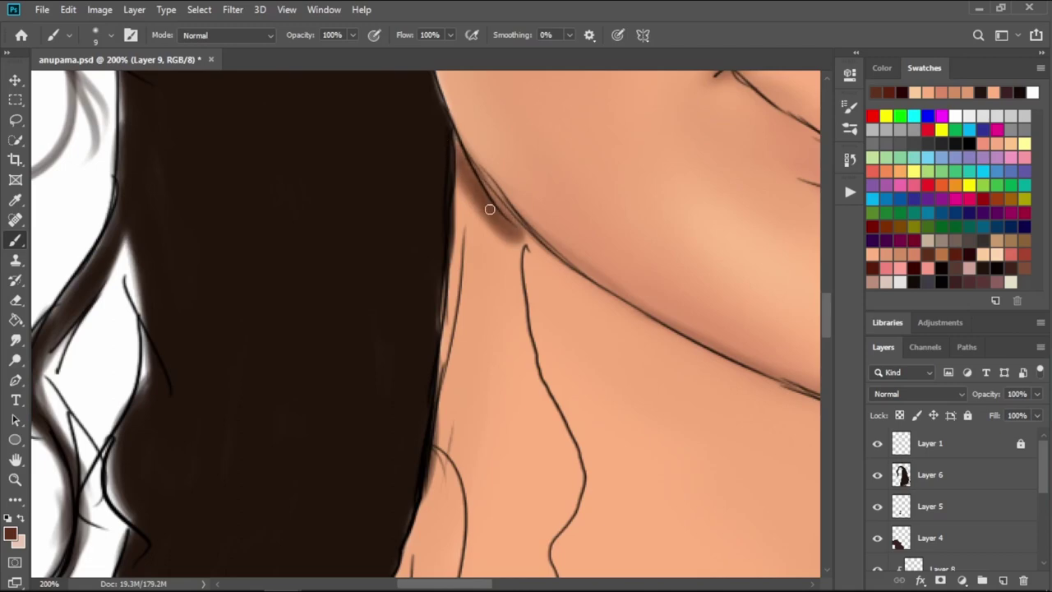
key("bracketright")
key("bracketright")
key("bracketright")
mouse_move(477, 208)
left_mouse_down()
mouse_move(493, 223)
mouse_move(506, 356)
mouse_move(465, 423)
left_mouse_up()
key("bracketleft")
mouse_move(477, 329)
left_mouse_down()
mouse_move(444, 423)
mouse_move(474, 296)
mouse_move(438, 395)
mouse_move(469, 355)
mouse_move(458, 428)
mouse_move(501, 353)
mouse_move(480, 526)
mouse_move(452, 566)
mouse_move(490, 393)
mouse_move(503, 534)
left_mouse_up()
- Zoom out and paint thin brown strands down the left edge of the neck
scroll(496, 373, "down", 3)
key("bracketright")
scroll(493, 436, "down", 3)
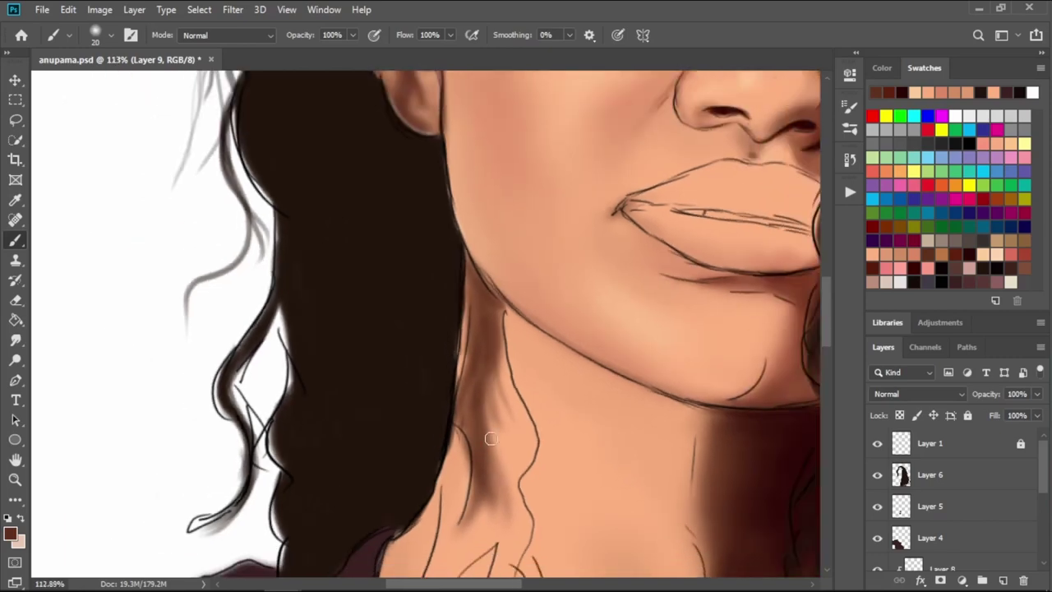
scroll(488, 439, "down", 5)
scroll(535, 313, "down", 2)
key("bracketleft")
mouse_move(516, 245)
left_mouse_down()
mouse_move(530, 366)
mouse_move(499, 368)
left_mouse_up()
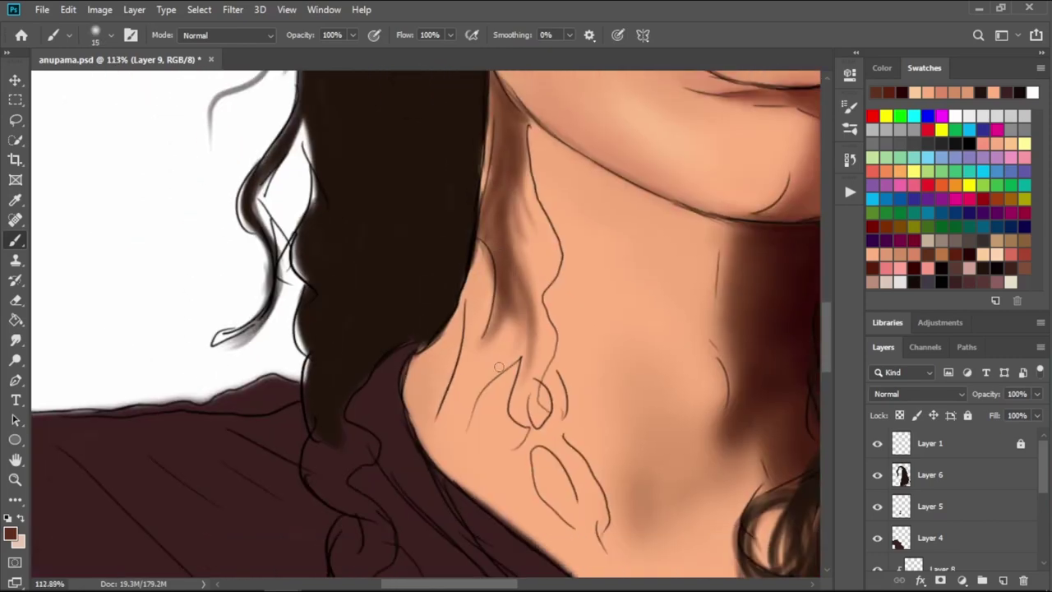
key("bracketleft")
left_click_drag(498, 308, 427, 448)
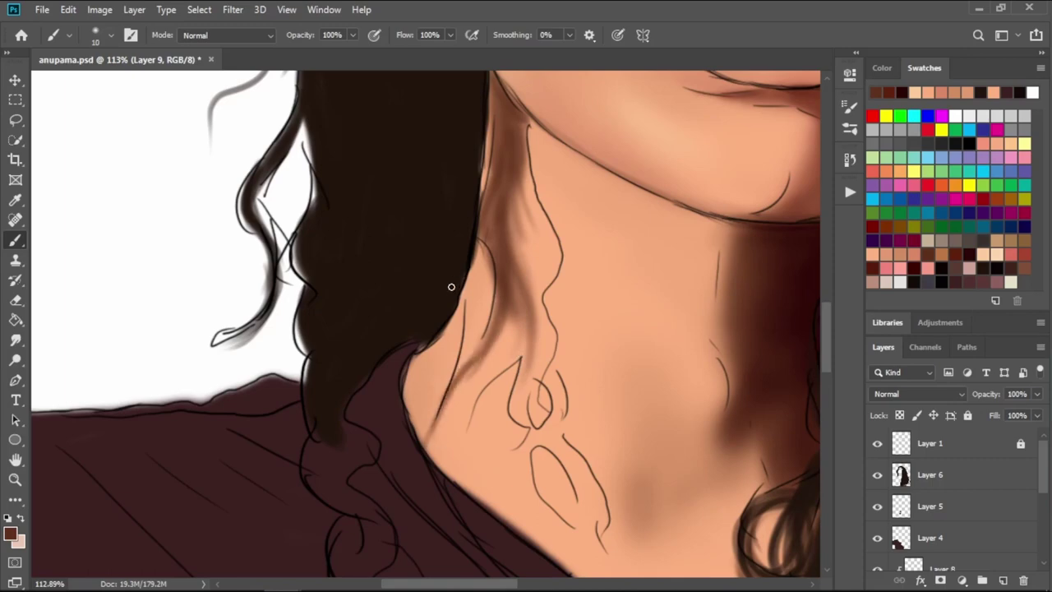
left_click_drag(481, 248, 461, 353)
left_click_drag(483, 271, 467, 345)
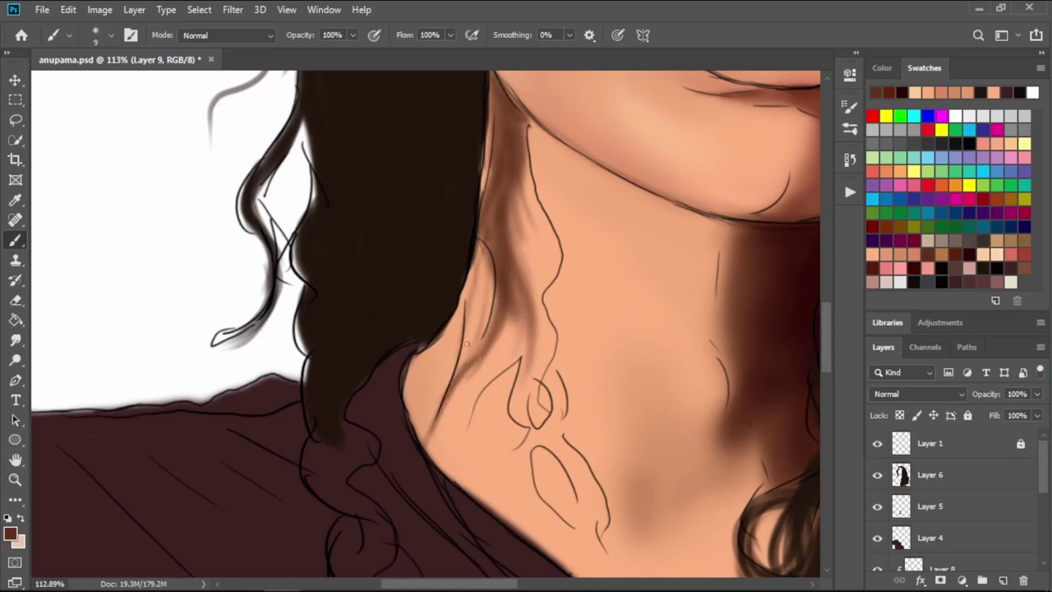
- Build up darker brown along the strand beside the neck line
mouse_move(520, 180)
left_mouse_down()
mouse_move(546, 278)
mouse_move(544, 226)
mouse_move(543, 292)
mouse_move(550, 278)
left_mouse_up()
key("bracketright")
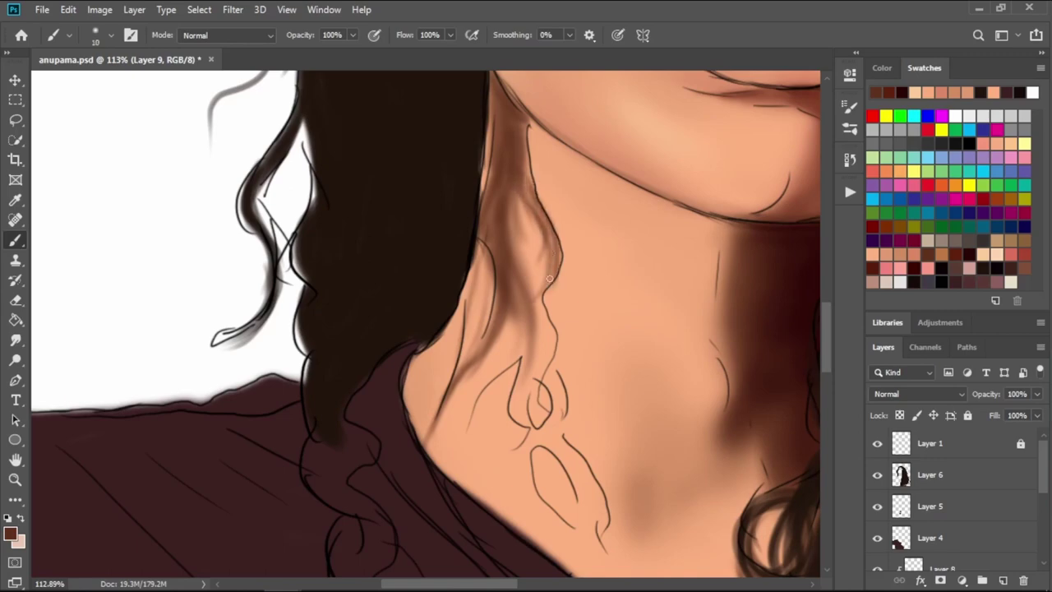
left_click_drag(521, 188, 544, 291)
left_click_drag(521, 174, 546, 263)
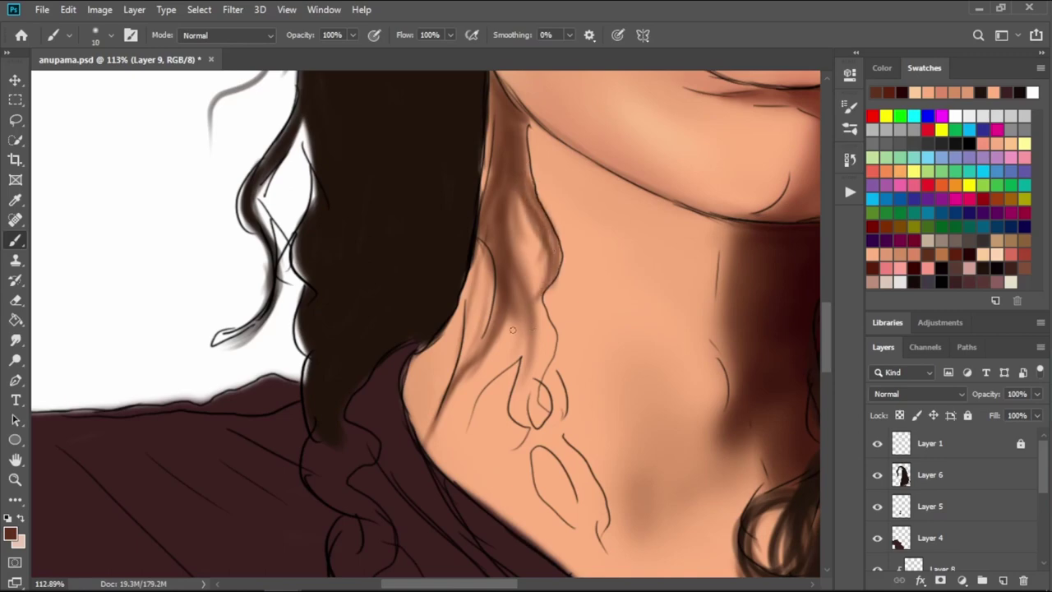
key("bracketleft")
mouse_move(507, 232)
left_mouse_down()
mouse_move(547, 360)
mouse_move(544, 387)
left_mouse_up()
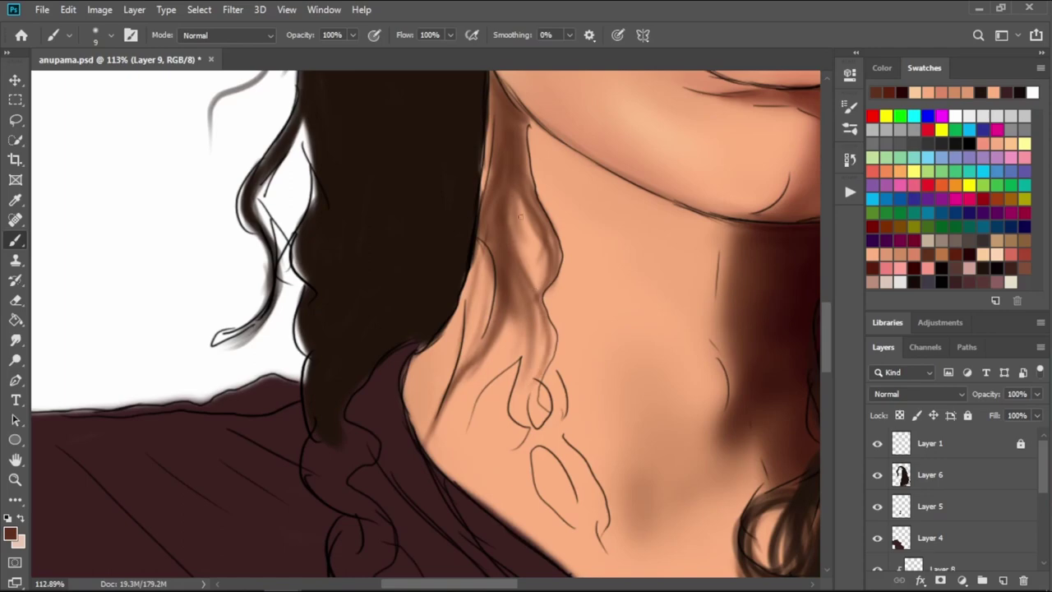
left_click_drag(509, 194, 533, 341)
left_click_drag(539, 280, 534, 381)
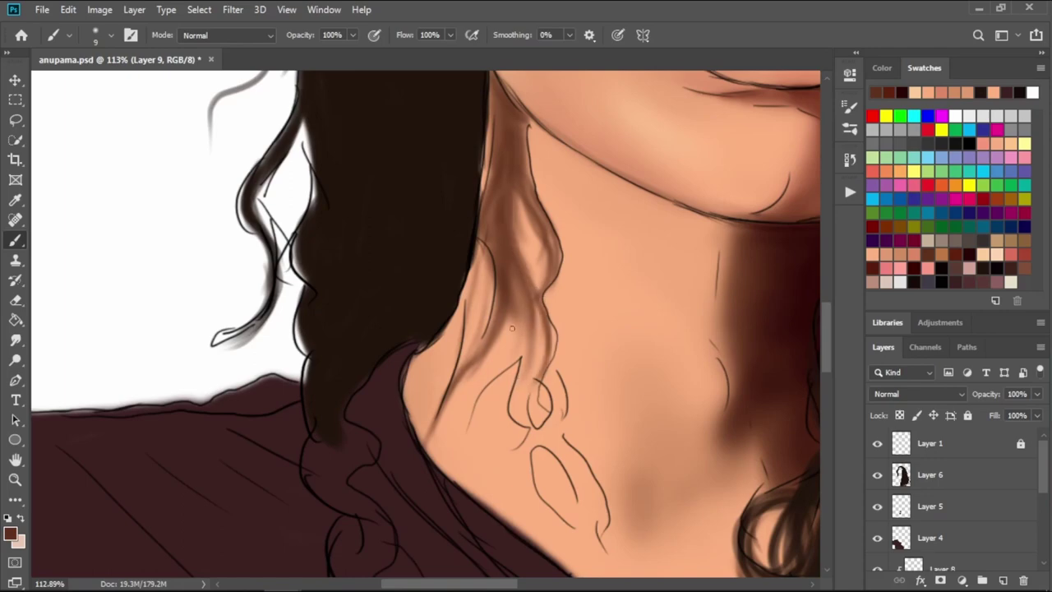
- Add more brown strands with a larger brush, shading down to the collar edge
key("bracketright")
left_click_drag(508, 314, 504, 345)
left_click_drag(518, 293, 478, 375)
key("bracketright")
left_click_drag(513, 255, 526, 353)
left_click_drag(526, 309, 450, 424)
mouse_move(470, 374)
left_mouse_down()
mouse_move(426, 462)
mouse_move(449, 458)
mouse_move(458, 387)
left_mouse_up()
mouse_move(503, 329)
left_mouse_down()
mouse_move(486, 452)
mouse_move(493, 497)
left_mouse_up()
mouse_move(434, 456)
left_mouse_down()
mouse_move(519, 517)
mouse_move(440, 445)
mouse_move(467, 393)
mouse_move(447, 458)
left_mouse_up()
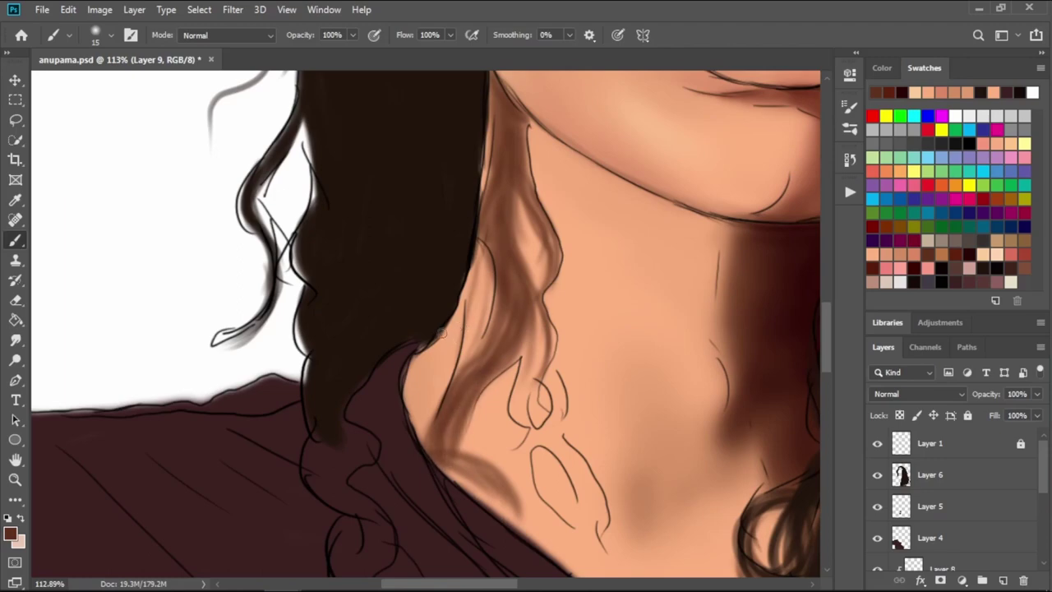
- Scroll down and paint dark brown shading along the neck and collar edge
scroll(423, 337, "down", 1)
scroll(436, 383, "down", 3)
key("bracketright")
key("bracketright")
key("bracketright")
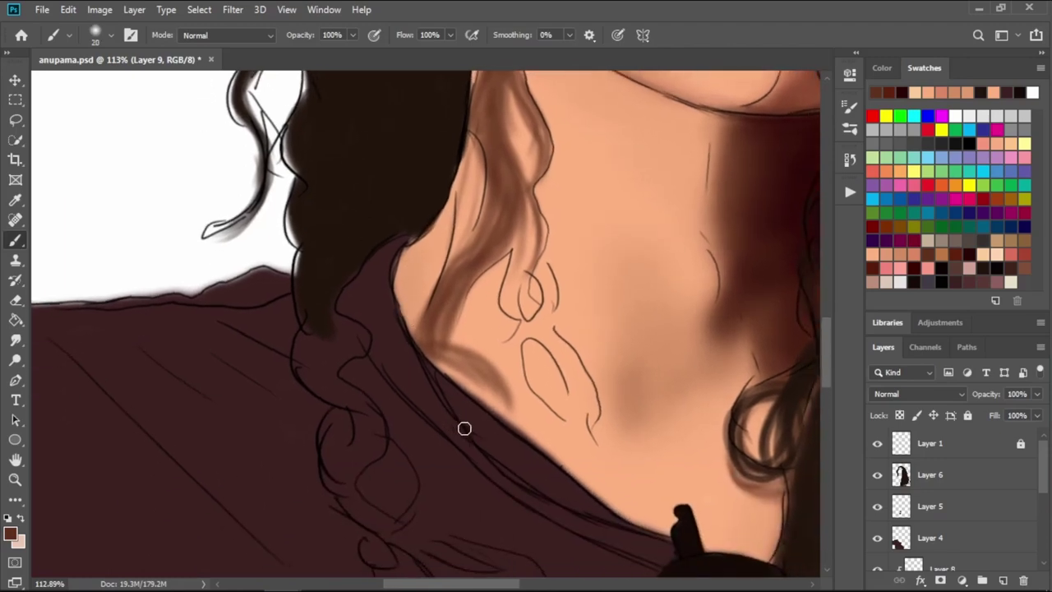
mouse_move(441, 354)
left_mouse_down()
mouse_move(514, 415)
mouse_move(567, 435)
mouse_move(505, 421)
mouse_move(589, 437)
mouse_move(608, 468)
left_mouse_up()
key("bracketleft")
key("bracketleft")
key("bracketleft")
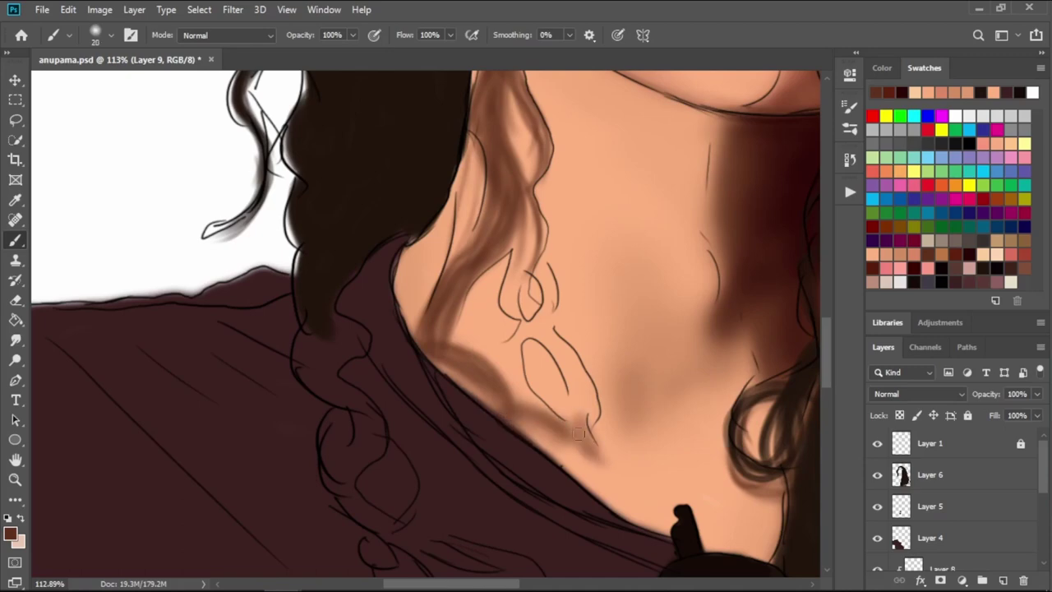
left_click_drag(559, 440, 623, 475)
key("bracketright")
left_click_drag(575, 444, 551, 442)
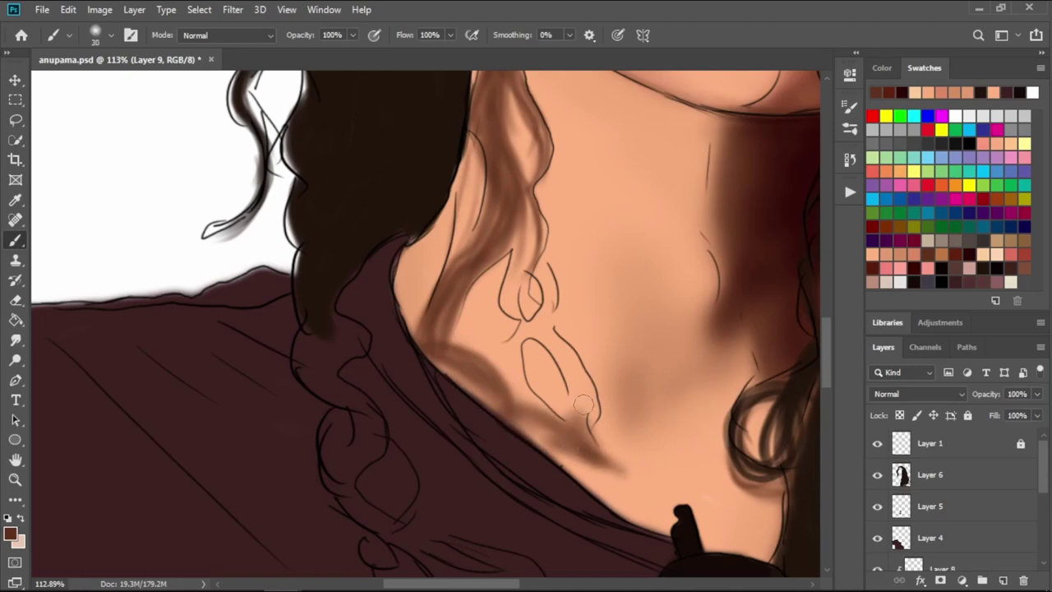
- Fine-tune the brush size and paint a thin darker strand along the curl
key("bracketleft")
key("bracketleft")
key("bracketleft")
key("bracketleft")
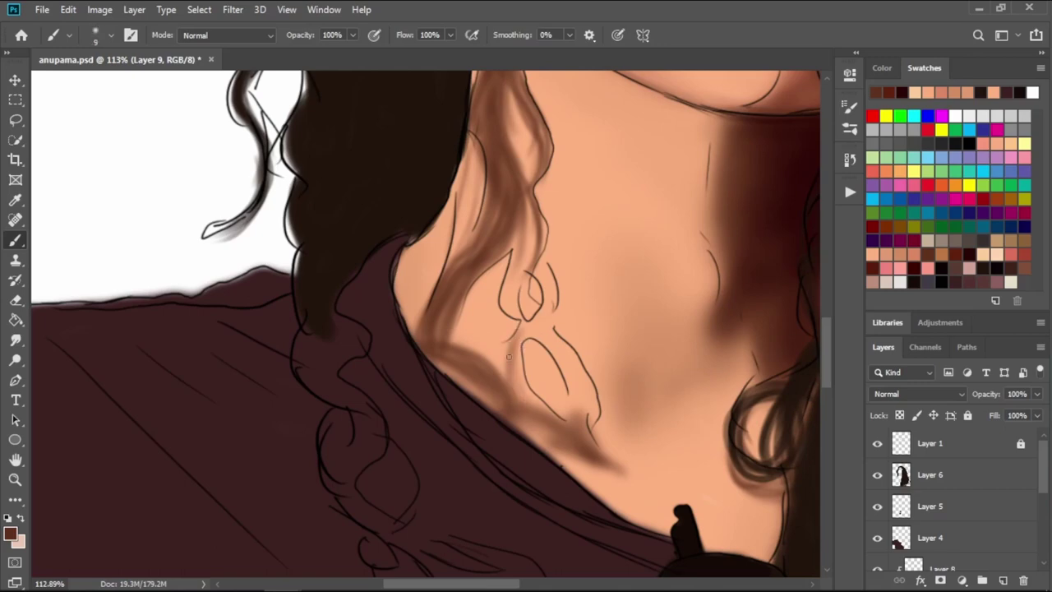
key("bracketright")
key("bracketright")
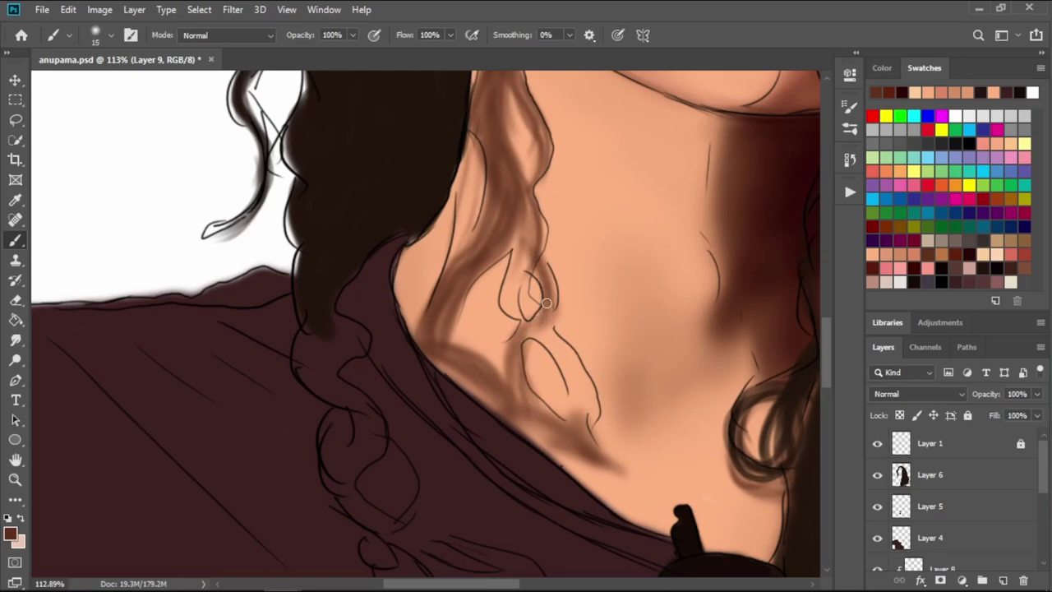
key("bracketleft")
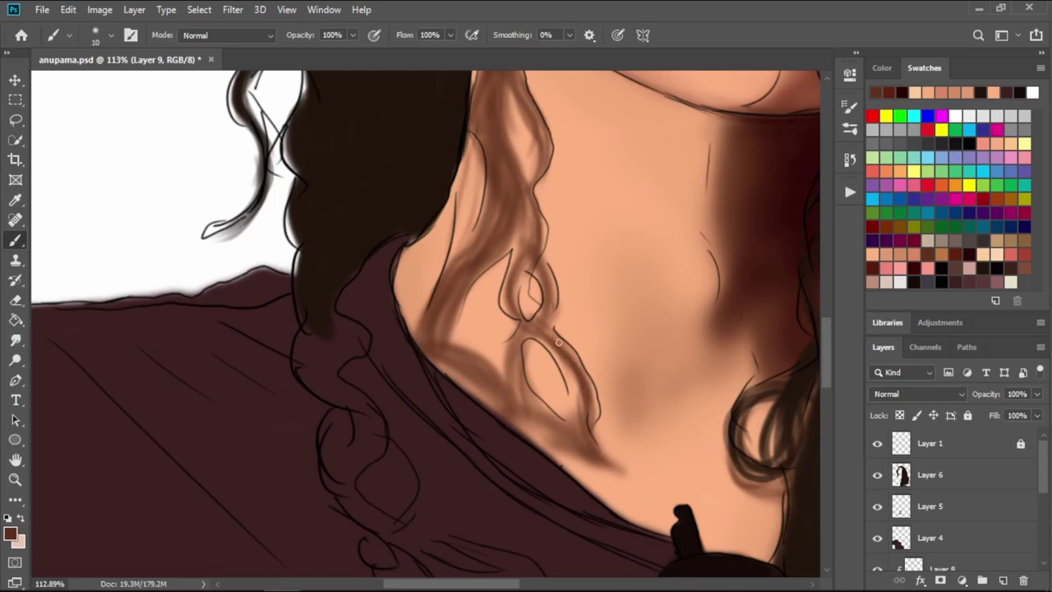
mouse_move(514, 279)
left_mouse_down()
mouse_move(518, 244)
mouse_move(532, 338)
mouse_move(512, 394)
mouse_move(574, 414)
left_mouse_up()
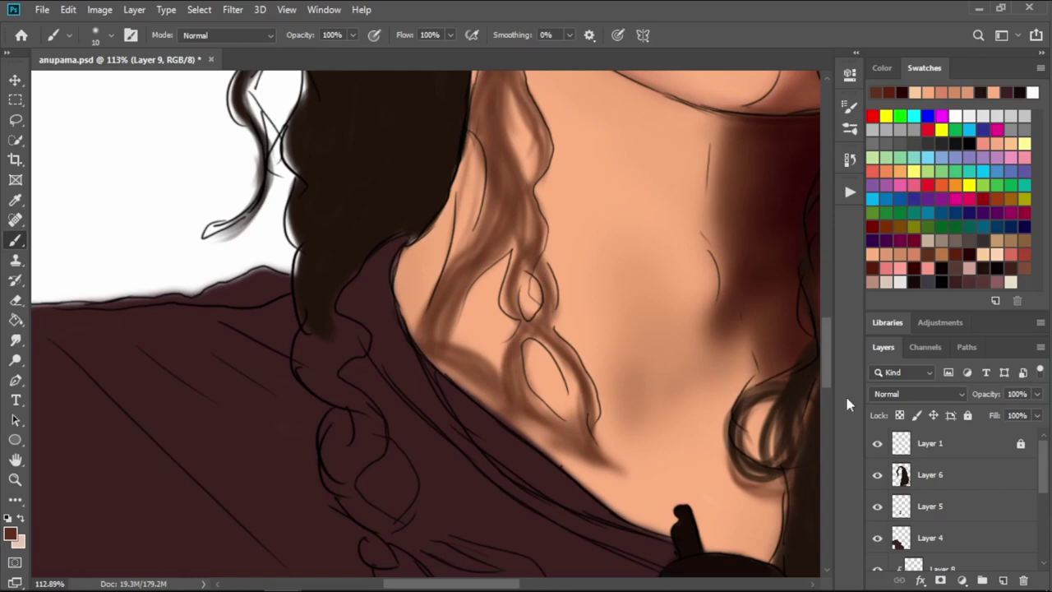
- Hide the line sketch layer and zoom in on the jaw
left_click(877, 443)
scroll(497, 266, "down", 5)
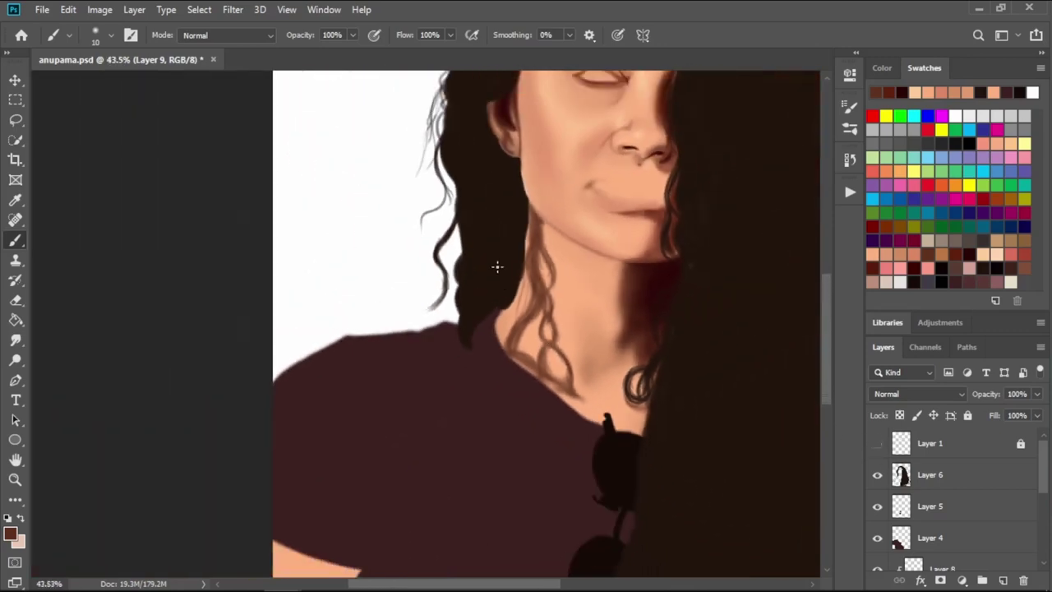
scroll(523, 214, "up", 2)
scroll(524, 221, "up", 1)
scroll(522, 234, "up", 2)
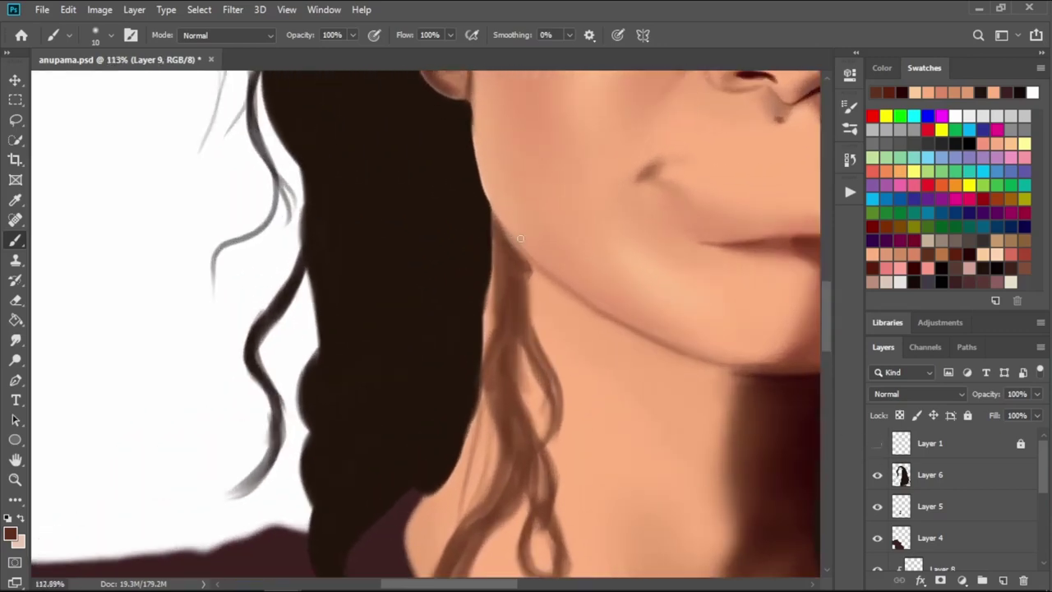
scroll(521, 245, "up", 2)
- Darken the jawline shadow downward, then zoom back out to about 40%
left_click_drag(517, 251, 479, 208)
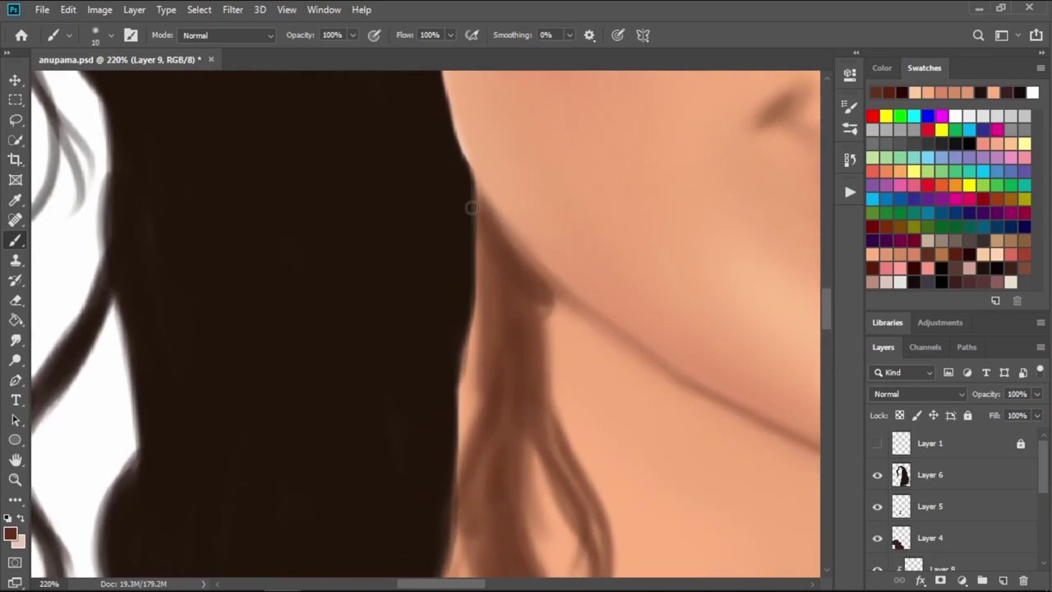
left_click_drag(559, 300, 743, 421)
key("bracketright")
key("bracketright")
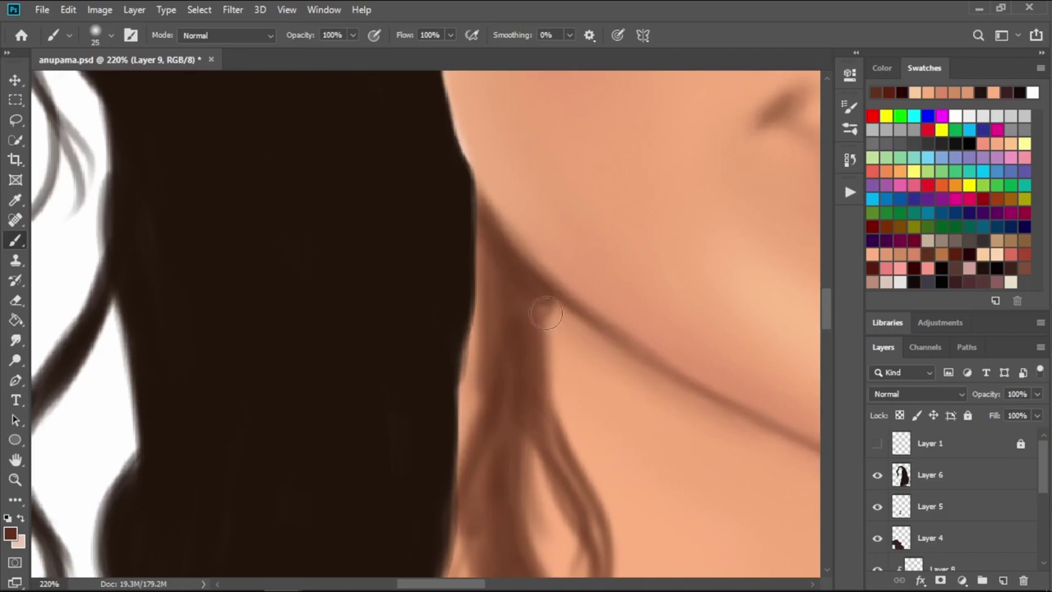
scroll(546, 304, "down", 4)
scroll(543, 288, "down", 4)
scroll(541, 289, "down", 4)
scroll(518, 289, "down", 3)
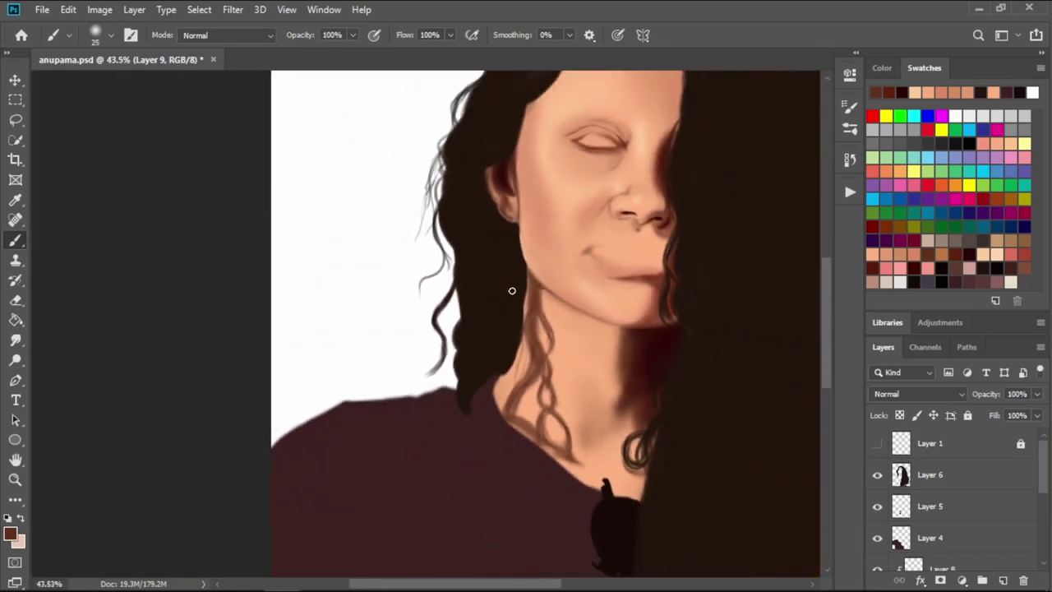
scroll(511, 290, "down", 1)
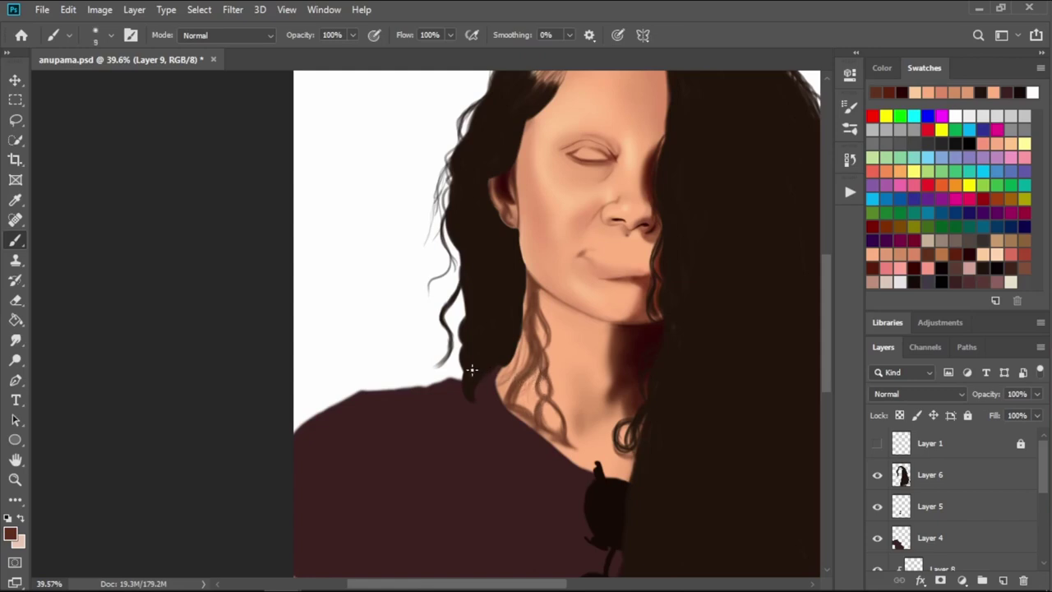
- Switch to the Eraser (E) and enlarge it twice with ]
key("e")
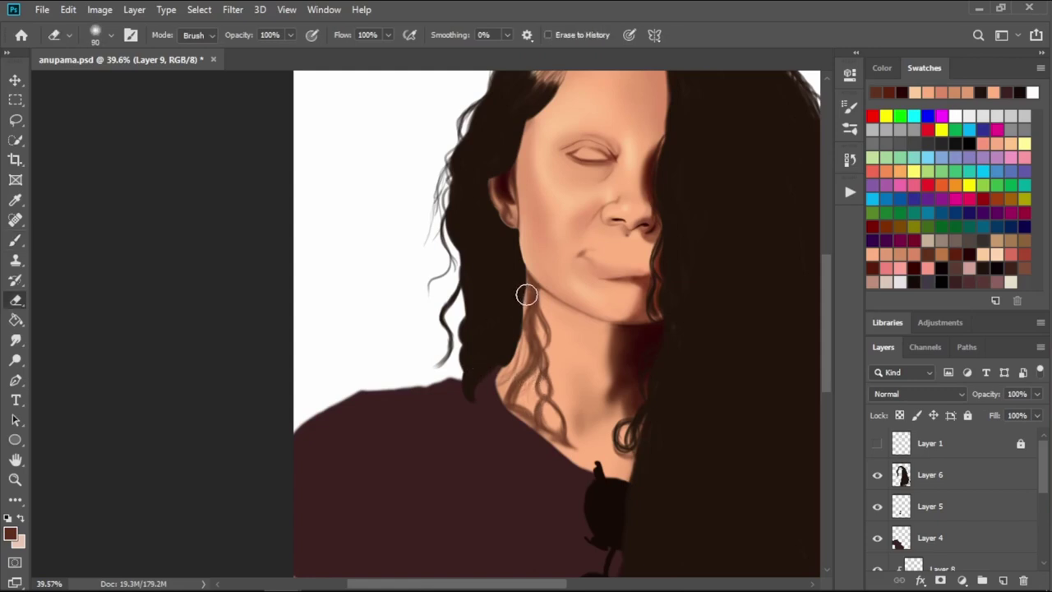
key("bracketright")
key("bracketright")
key("bracketright")
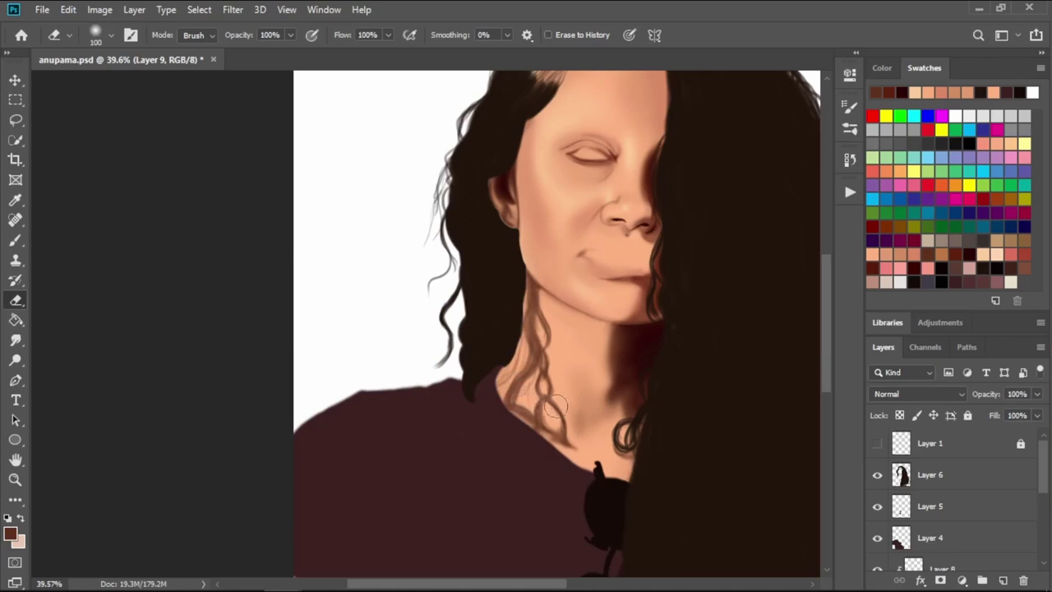
key("bracketright")
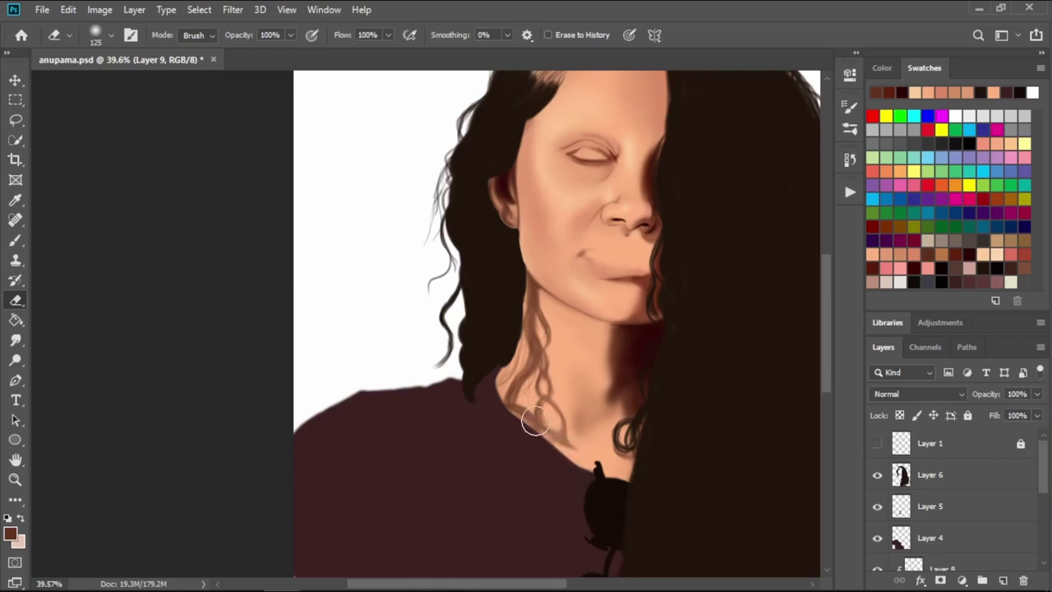
- Add a new clipped layer, pick a peach skin swatch, and return to the Brush
left_click(1002, 581)
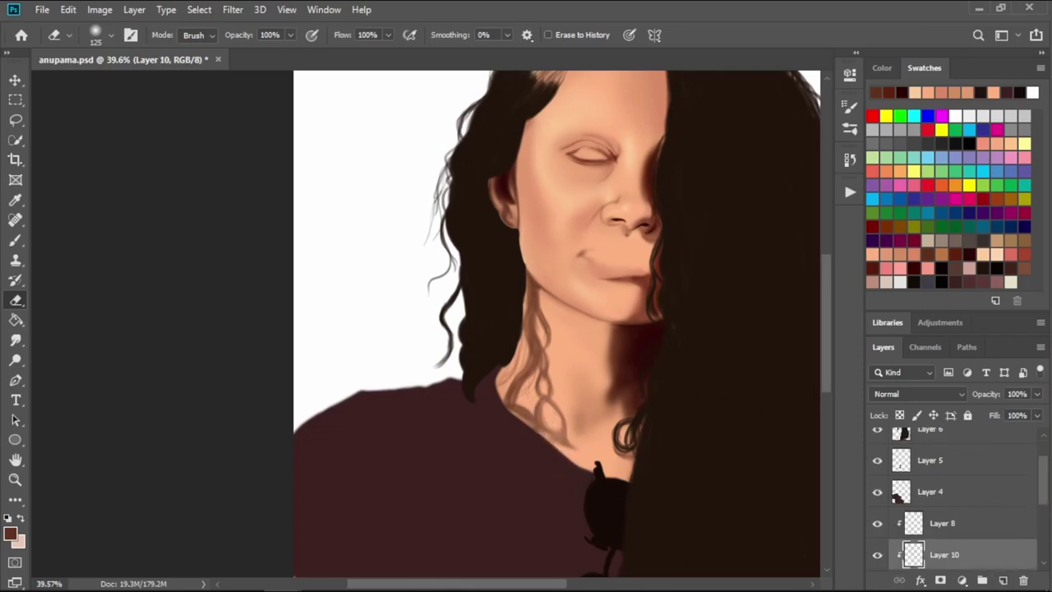
scroll(934, 501, "down", 2)
scroll(935, 506, "down", 2)
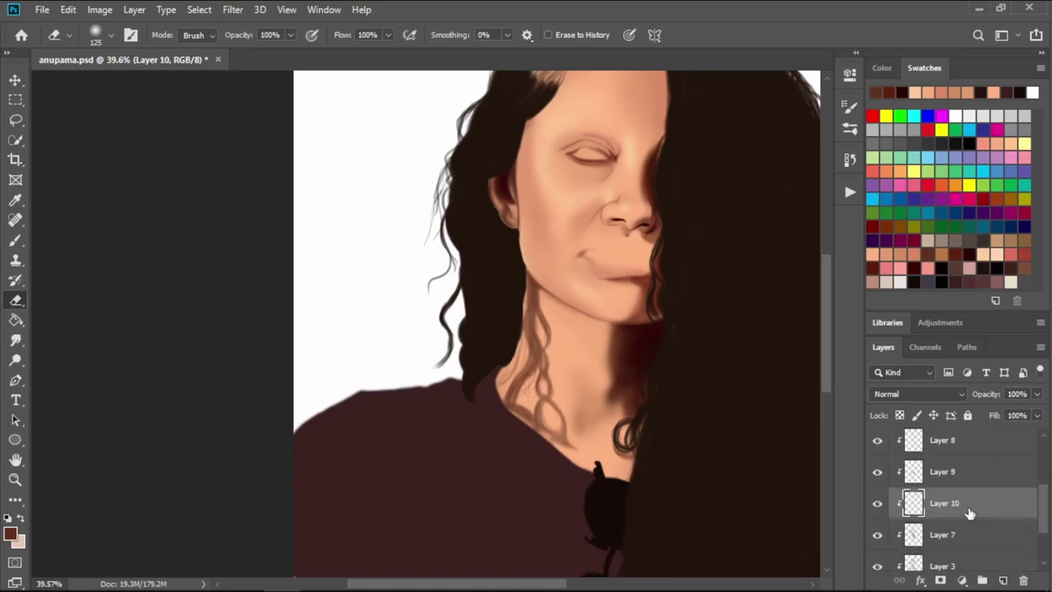
left_click(991, 248)
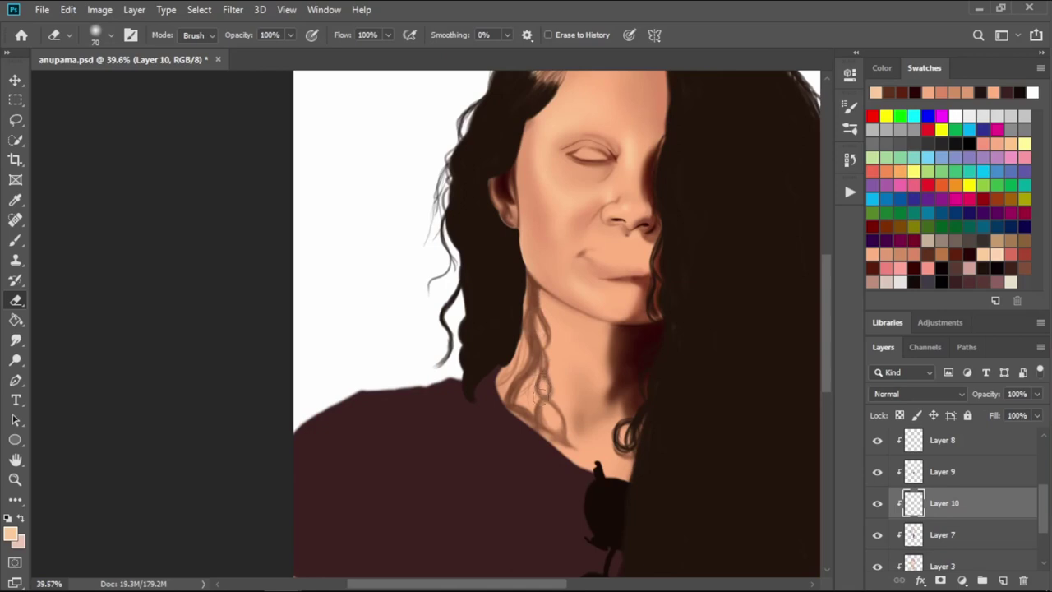
key("b")
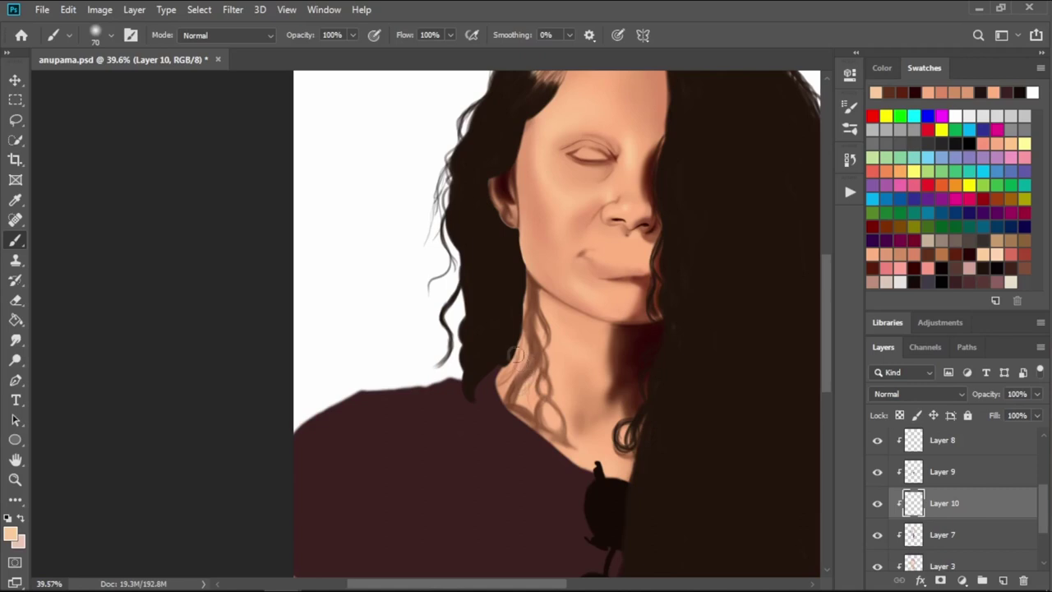
- Zoom in near the ear and Alt-sample the dark brown of the hair
scroll(516, 353, "up", 2)
scroll(571, 309, "up", 2)
scroll(559, 320, "up", 2)
key("alt")
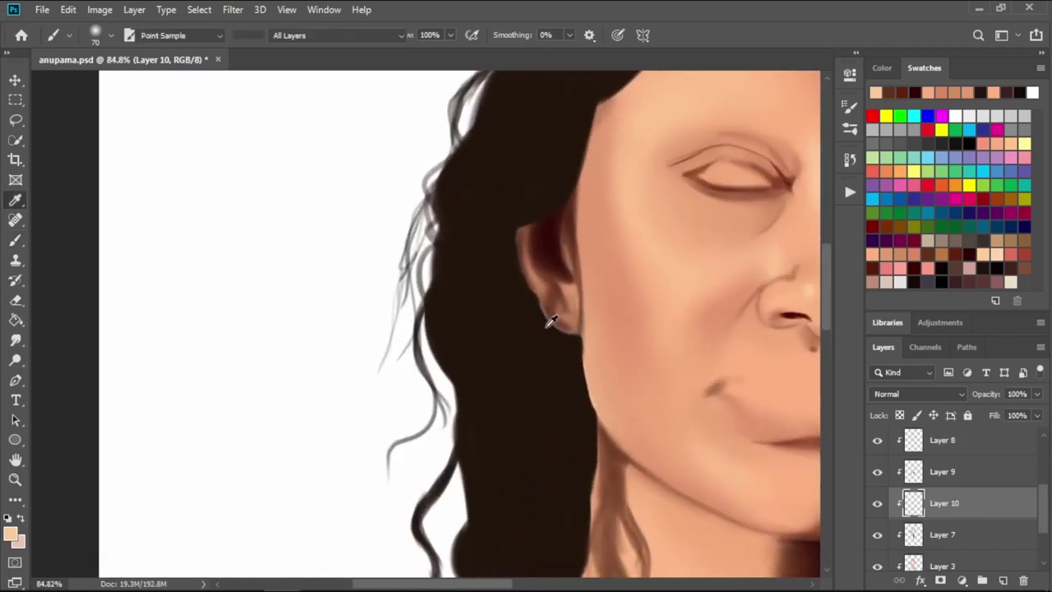
left_click(548, 326, "alt")
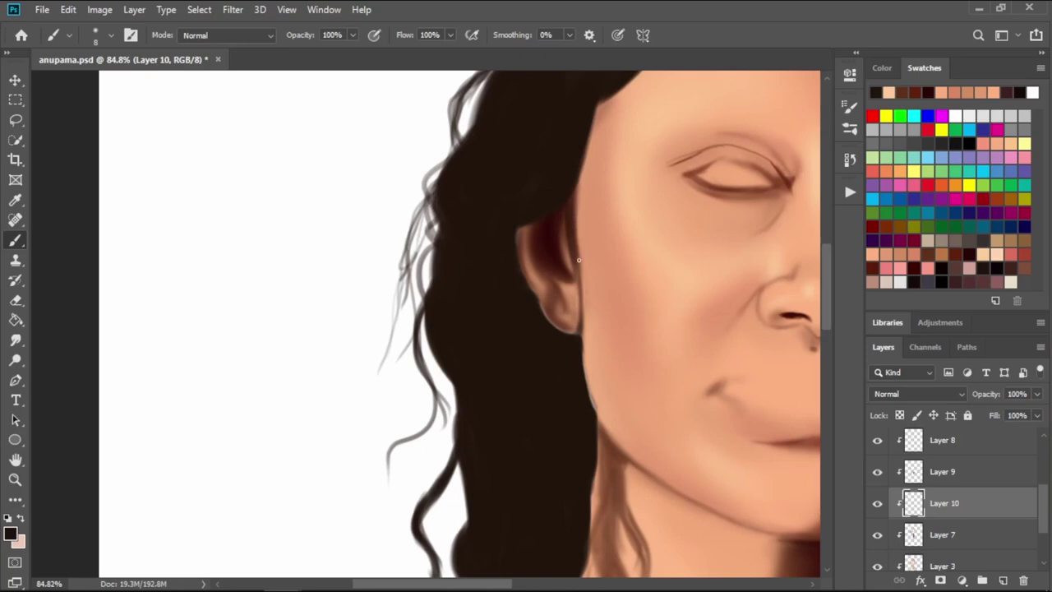
- Zoom out, recentre the face and slightly enlarge the brush
scroll(571, 268, "down", 3)
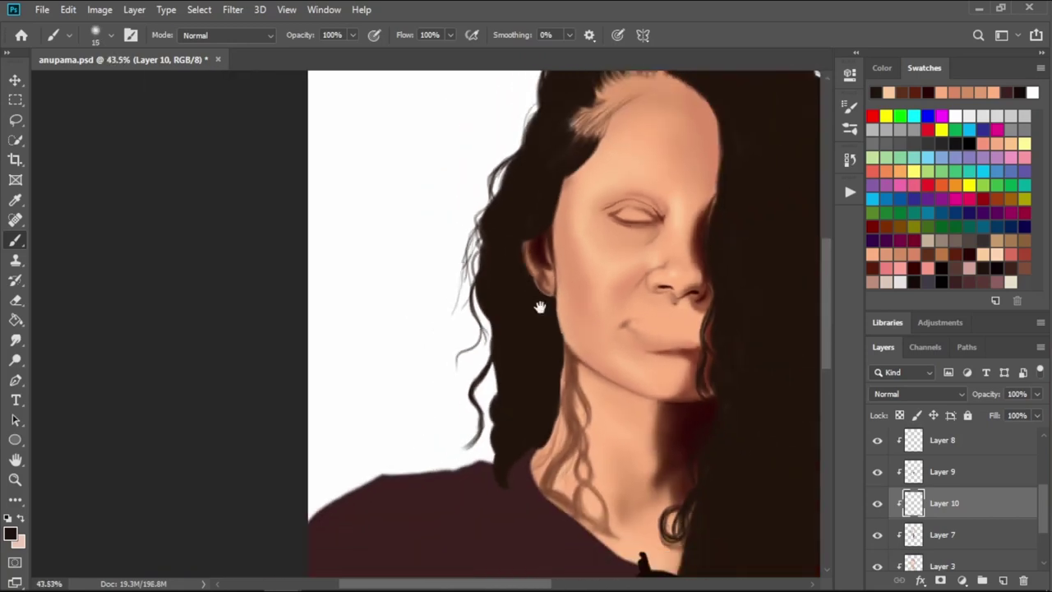
left_click_drag(540, 307, 430, 240)
key("bracketright")
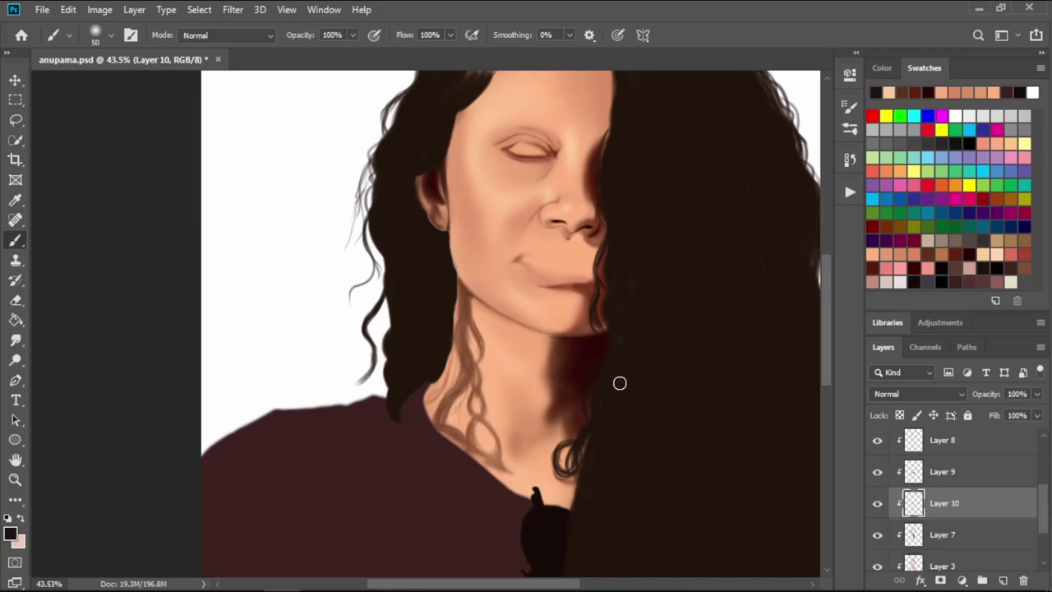
scroll(616, 336, "up", 5)
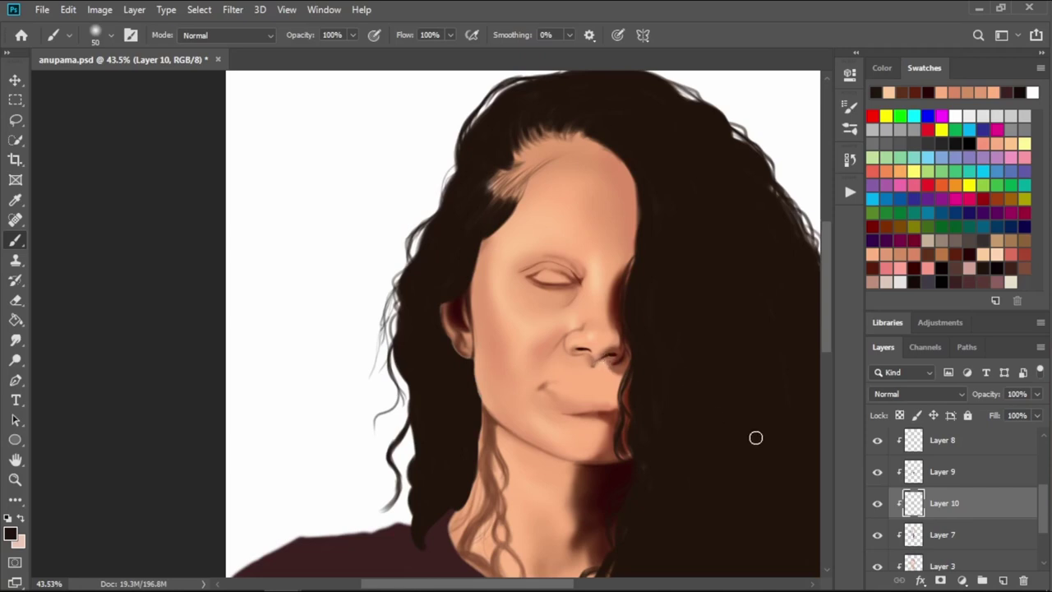
left_click_drag(1042, 499, 1037, 416)
- Show the line sketch layer again and zoom in on the nose and cheek
left_click(877, 452)
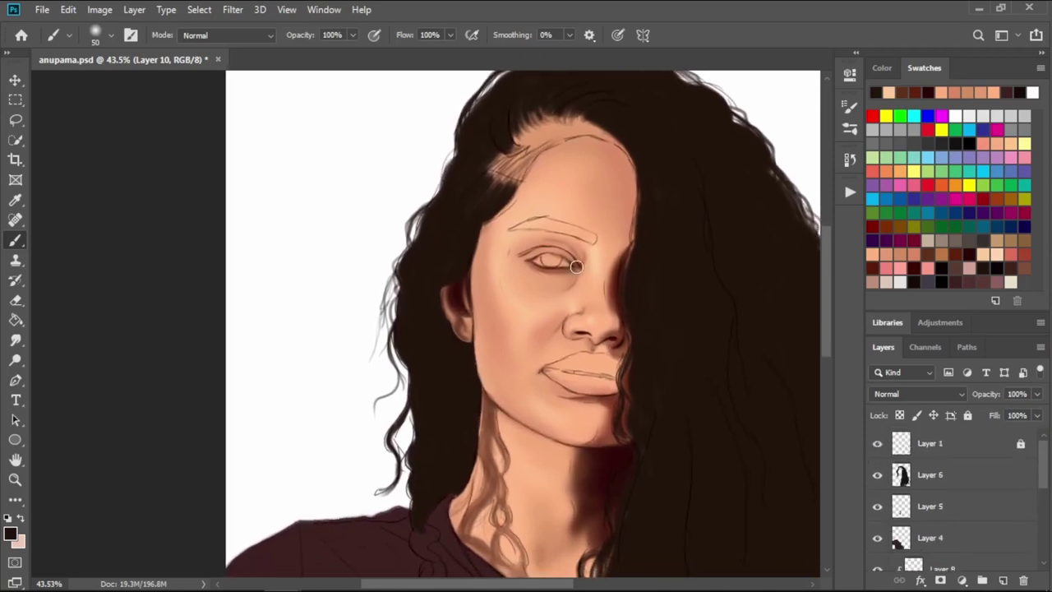
scroll(606, 301, "up", 3)
scroll(575, 317, "up", 1)
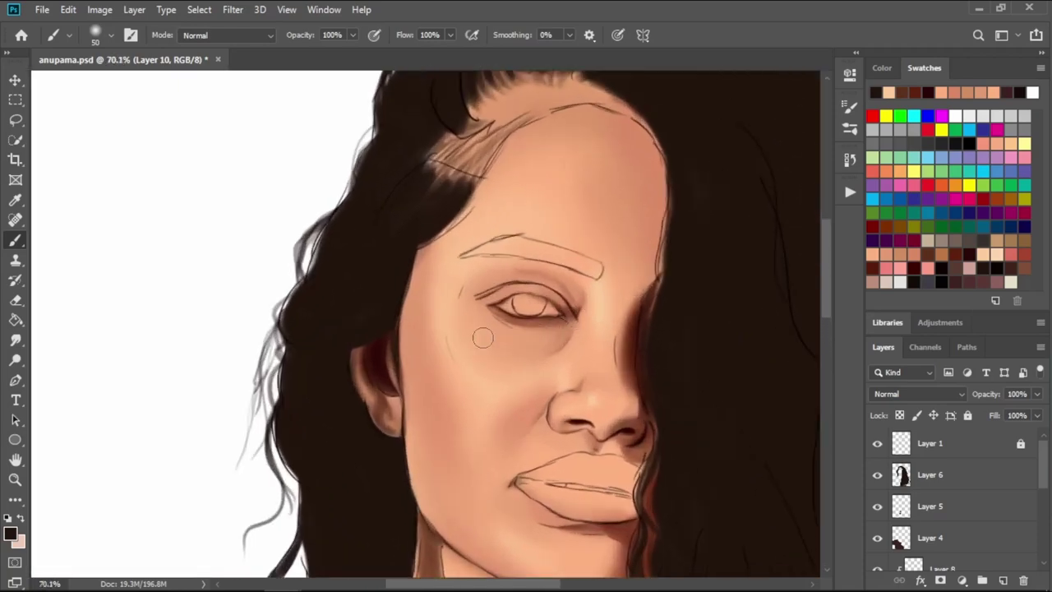
scroll(527, 341, "up", 1)
scroll(550, 337, "up", 1)
scroll(592, 378, "up", 1)
left_click_drag(642, 423, 550, 374)
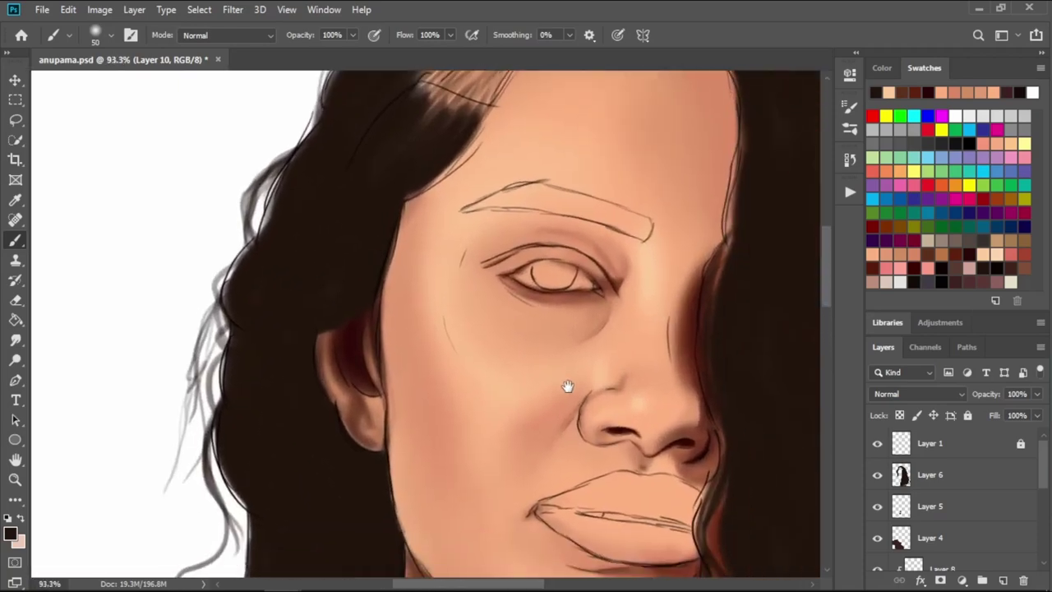
- Paint salmon highlights at brush size 40 along the nose side and bridge
left_click(918, 250)
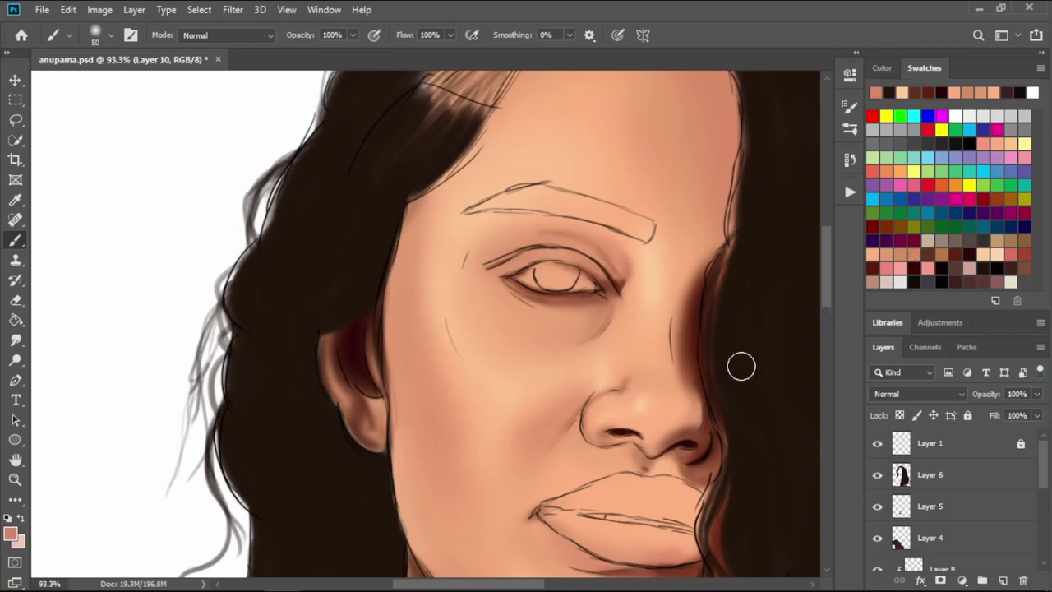
key("bracketleft")
key("bracketleft")
key("bracketright")
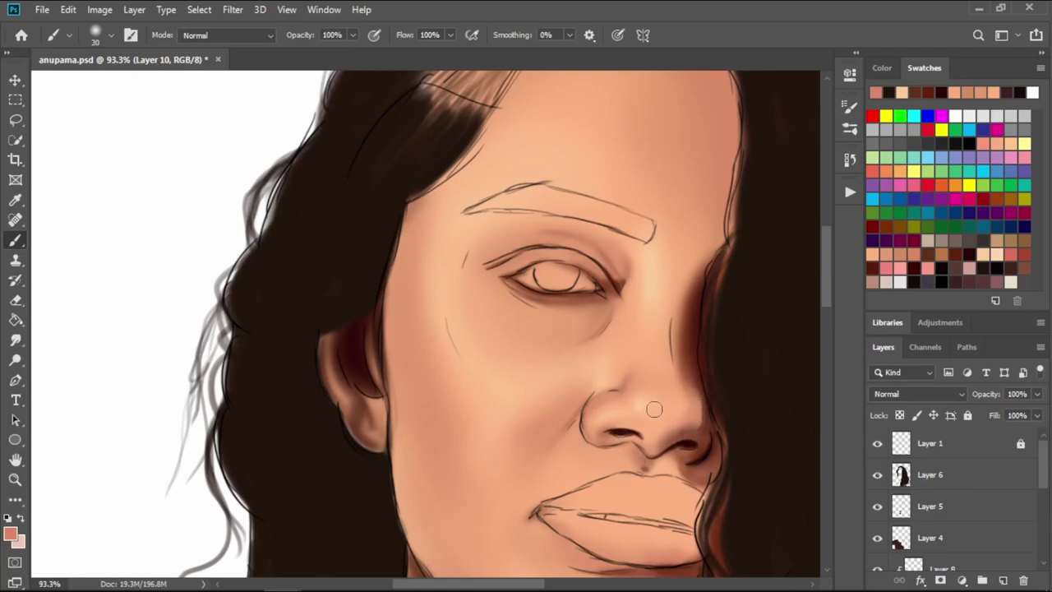
key("bracketright")
left_click_drag(658, 411, 682, 423)
left_click_drag(687, 362, 691, 300)
- Sample the cheek skin tone, then pick a lighter peach at brush size 25
key("bracketright")
key("i")
left_click(475, 345)
key("b")
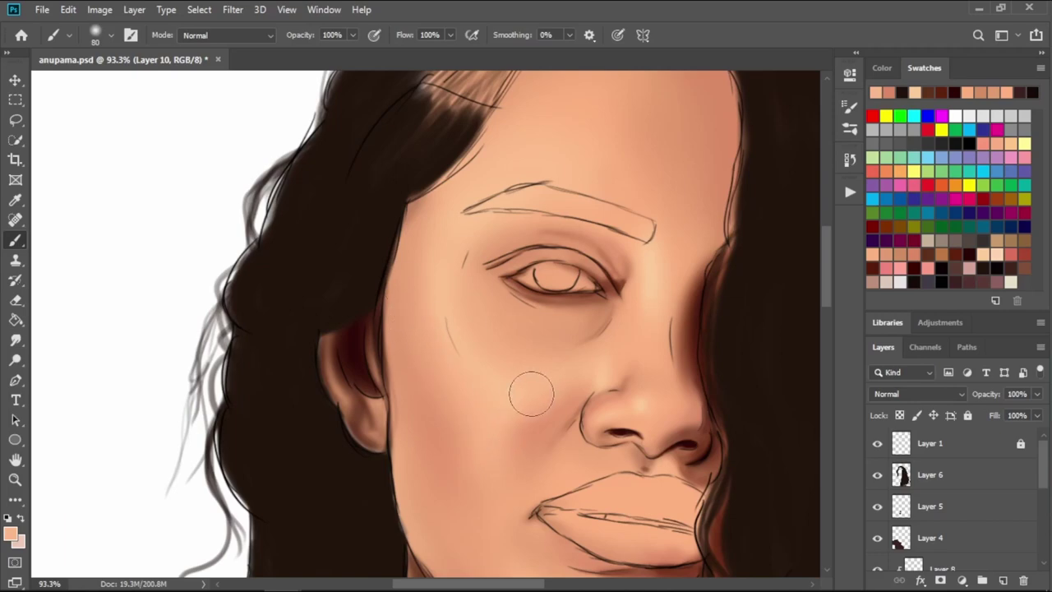
key("bracketleft")
key("bracketleft")
key("bracketleft")
key("bracketleft")
key("bracketleft")
key("bracketleft")
key("bracketleft")
key("bracketleft")
key("bracketleft")
key("bracketleft")
key("bracketleft")
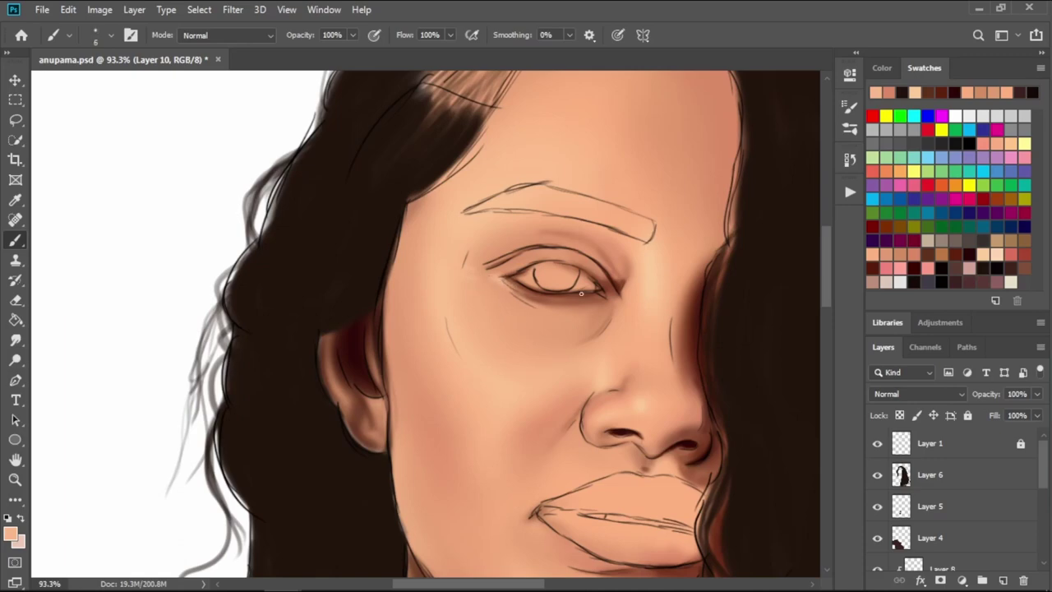
left_click(998, 251)
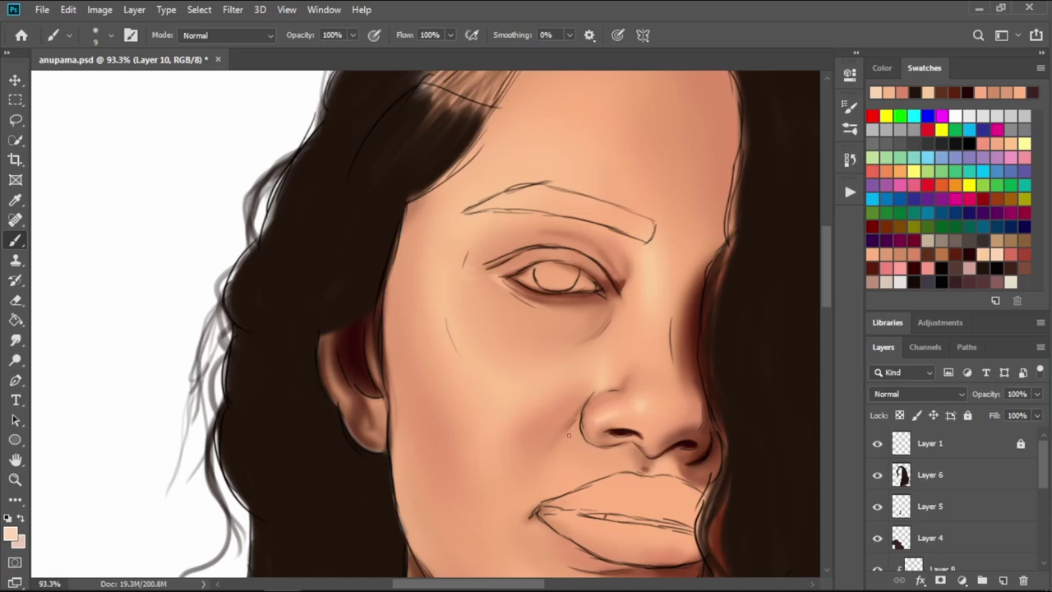
key("bracketright")
key("bracketright")
key("bracketright")
key("bracketright")
key("bracketright")
key("bracketright")
key("bracketright")
key("bracketright")
key("bracketright")
- Reframe the view on the chin and upper face, enlarging the brush to 500 px
left_click_drag(543, 514, 526, 394)
key("bracketleft")
key("bracketleft")
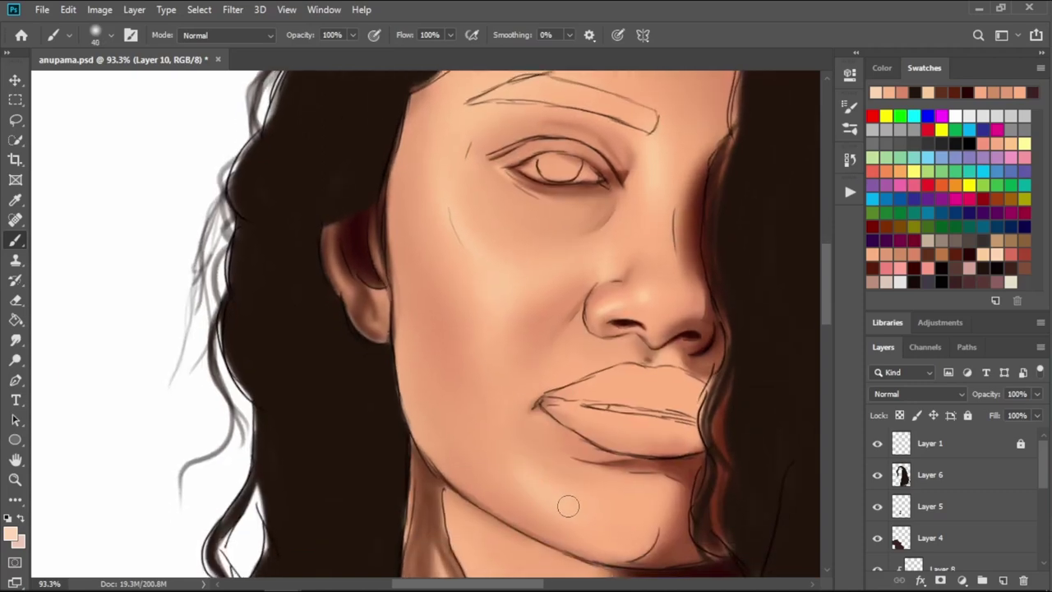
key("bracketright")
key("bracketright")
key("bracketright")
key("bracketright")
key("bracketright")
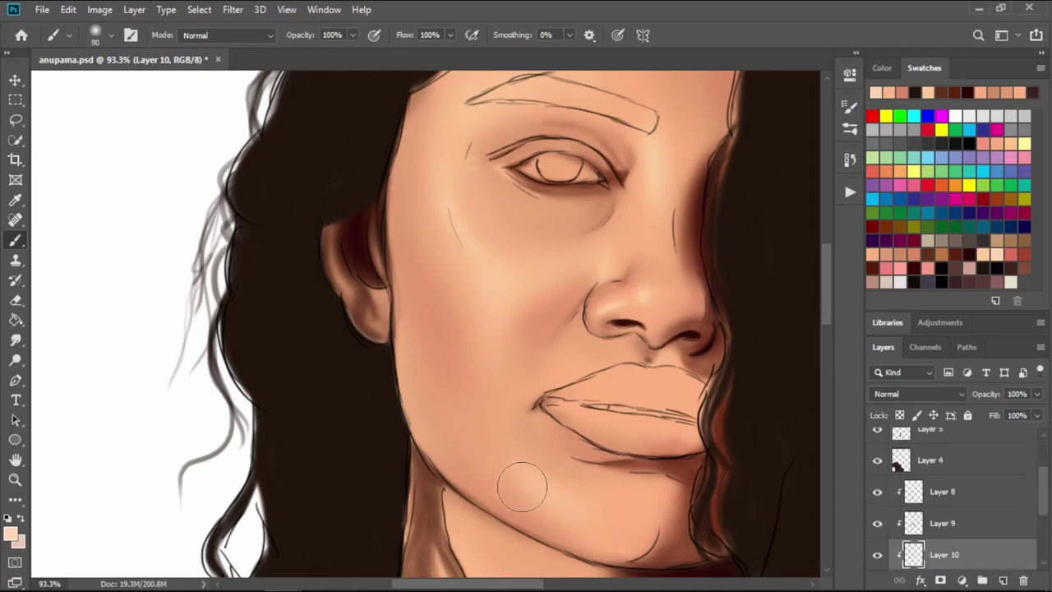
scroll(505, 383, "down", 2, "alt")
left_click_drag(501, 213, 457, 375)
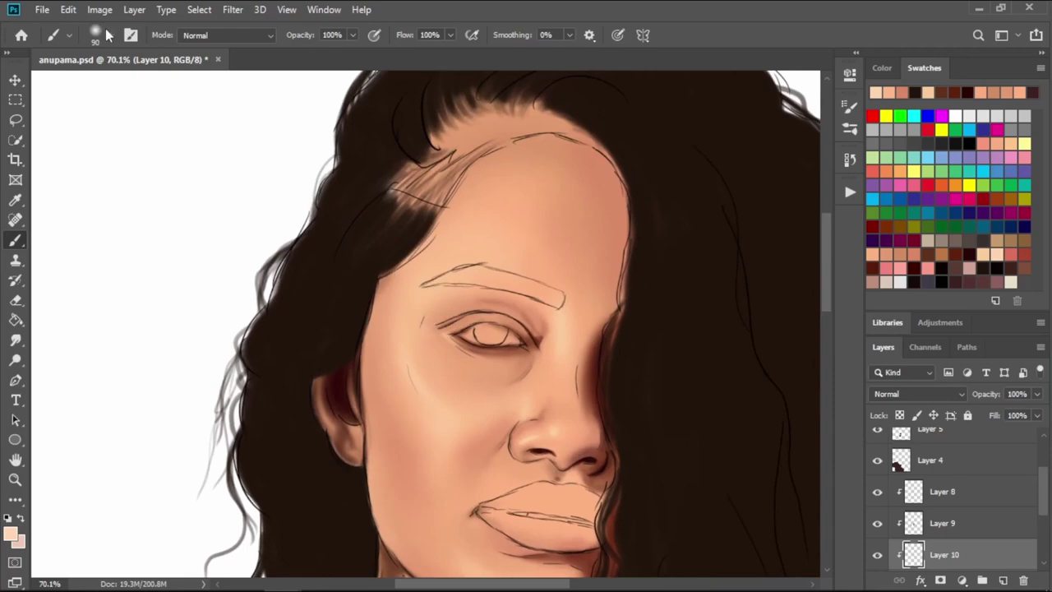
left_click_drag(452, 481, 453, 434)
key("bracketright")
key("bracketright")
key("bracketright")
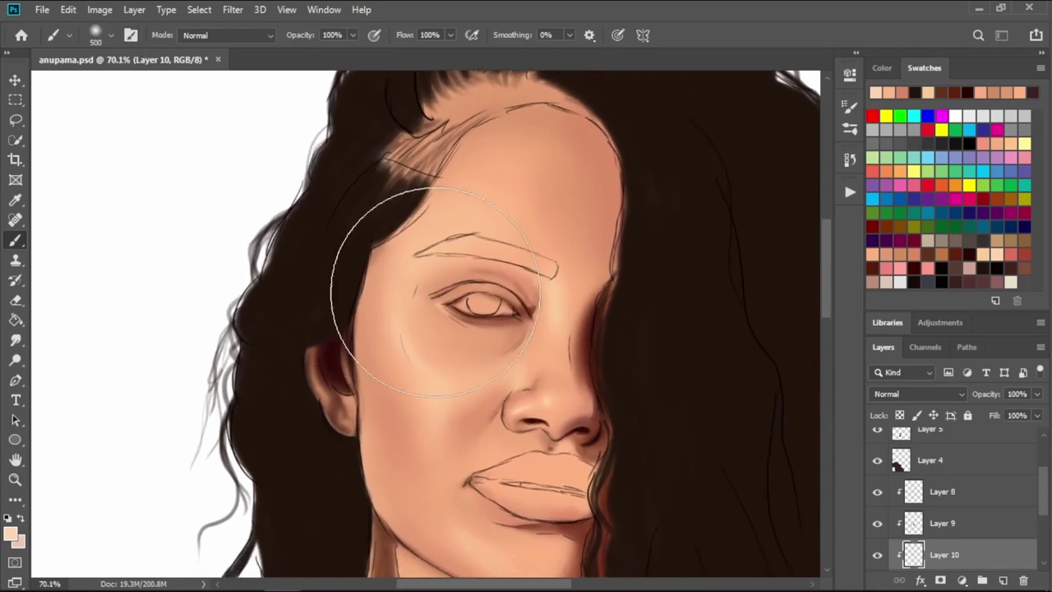
- Select a Paintable Skin Pores brush at size 250 and add a new empty layer
left_click(92, 35)
left_click_drag(470, 228, 465, 292)
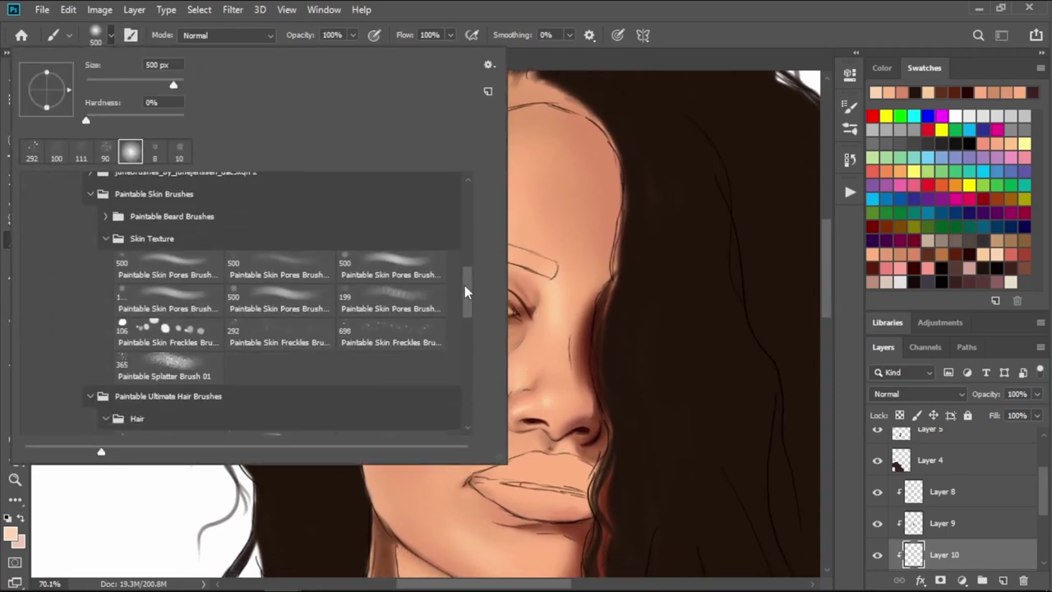
scroll(378, 288, "up", 1)
left_click(282, 284)
key("Return")
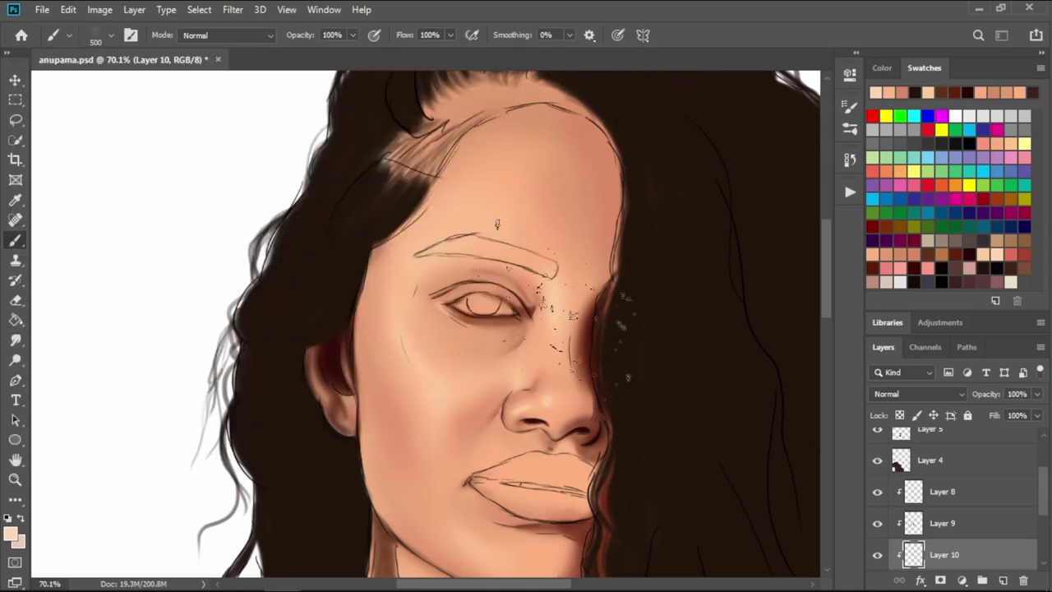
key("bracketleft")
key("bracketleft")
key("bracketleft")
left_click(1003, 580)
- Sample skin tones and dab pore texture on the forehead and beside the cheek
left_click(597, 180, "alt")
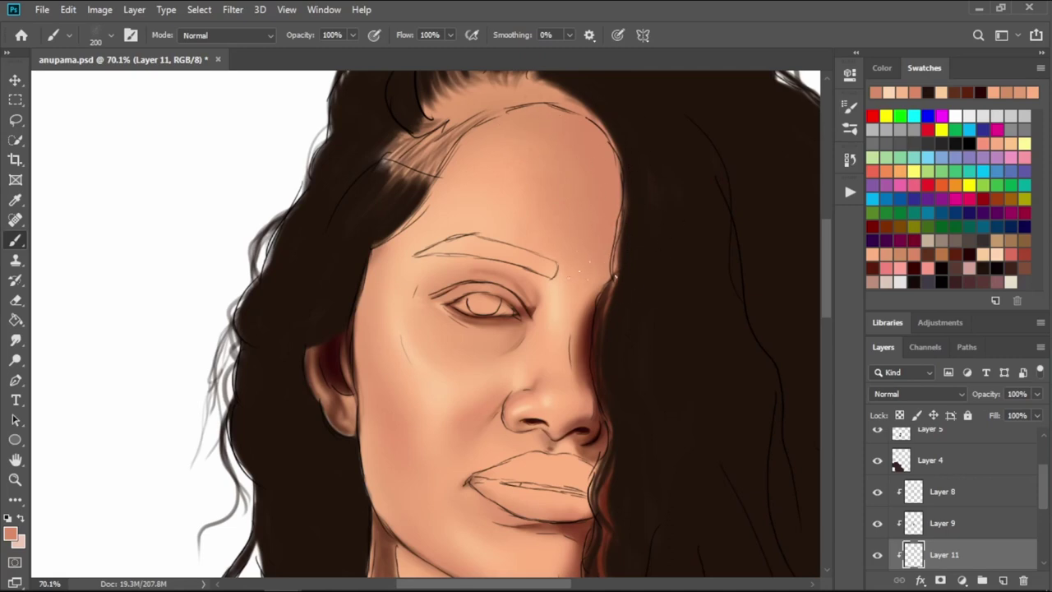
left_click(444, 220, "alt")
left_click_drag(485, 182, 518, 180)
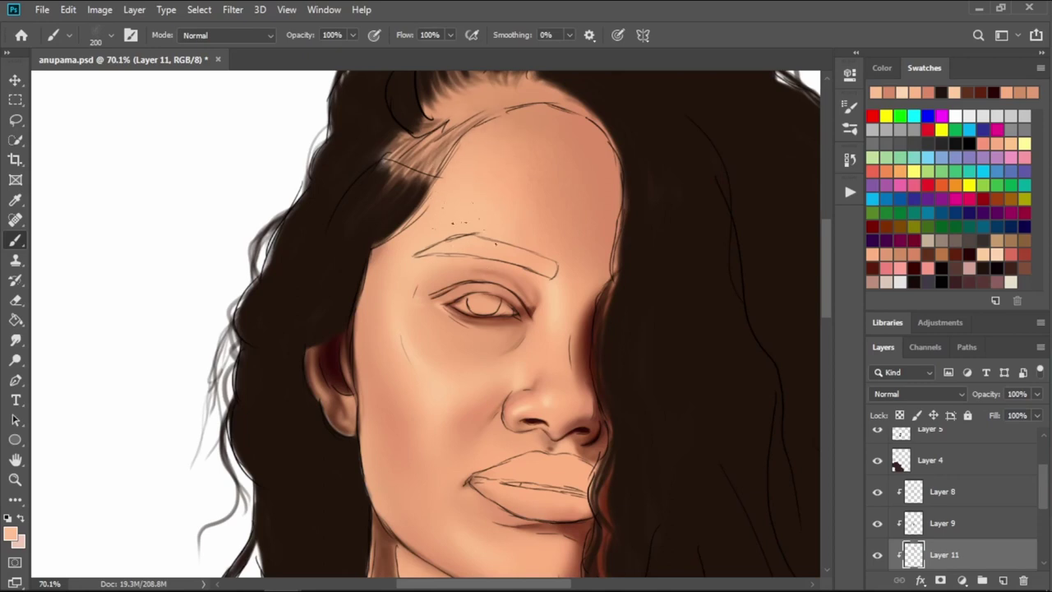
left_click(902, 92)
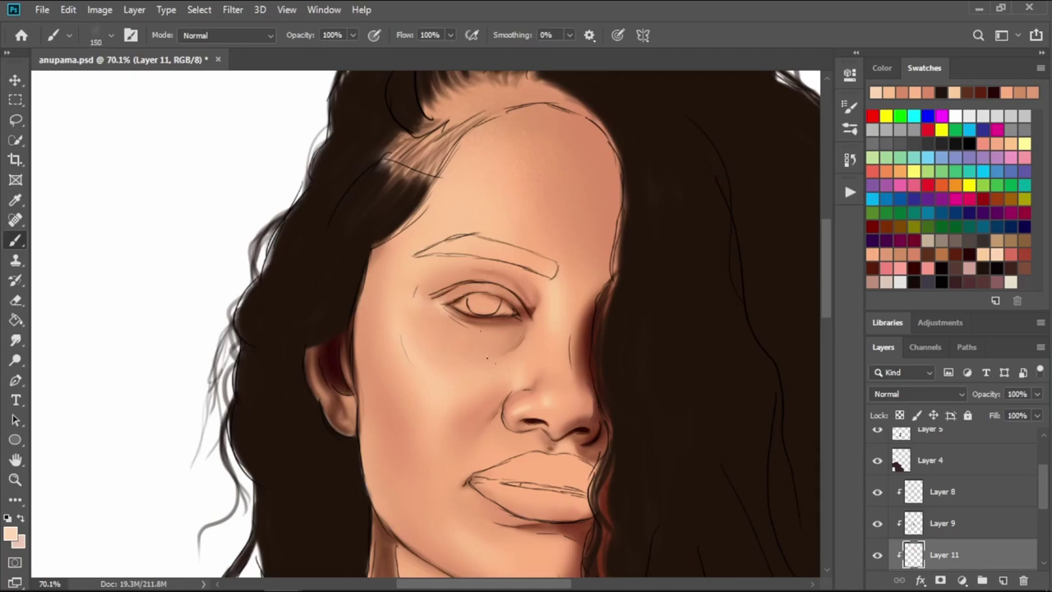
left_click(425, 322)
left_click_drag(463, 483, 422, 376)
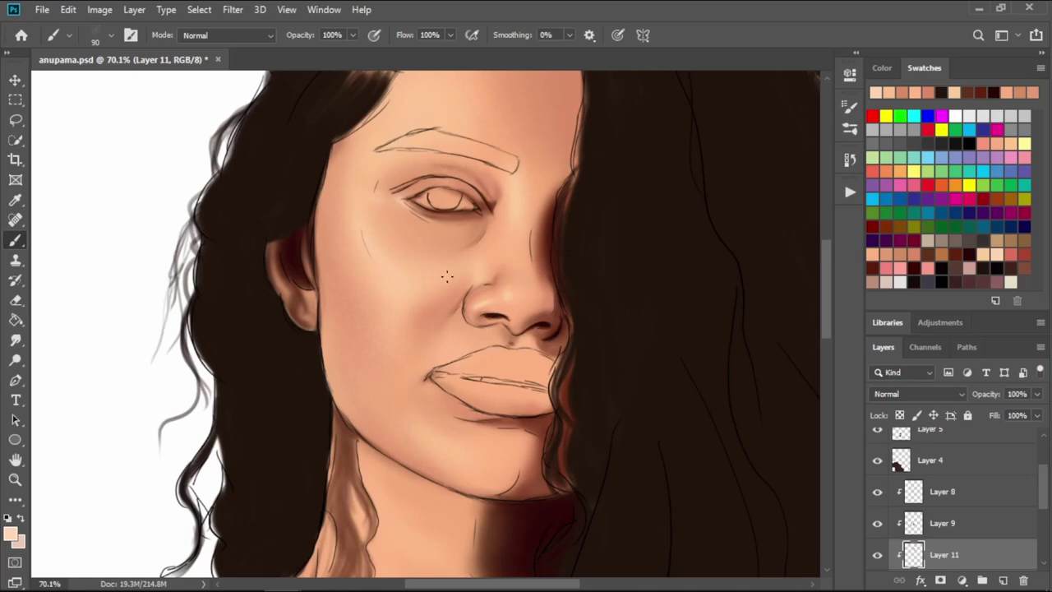
- Enlarge the brush to 125, sample dark brown, then pick a peach swatch
key("bracketright")
key("bracketright")
left_click(552, 250, "alt")
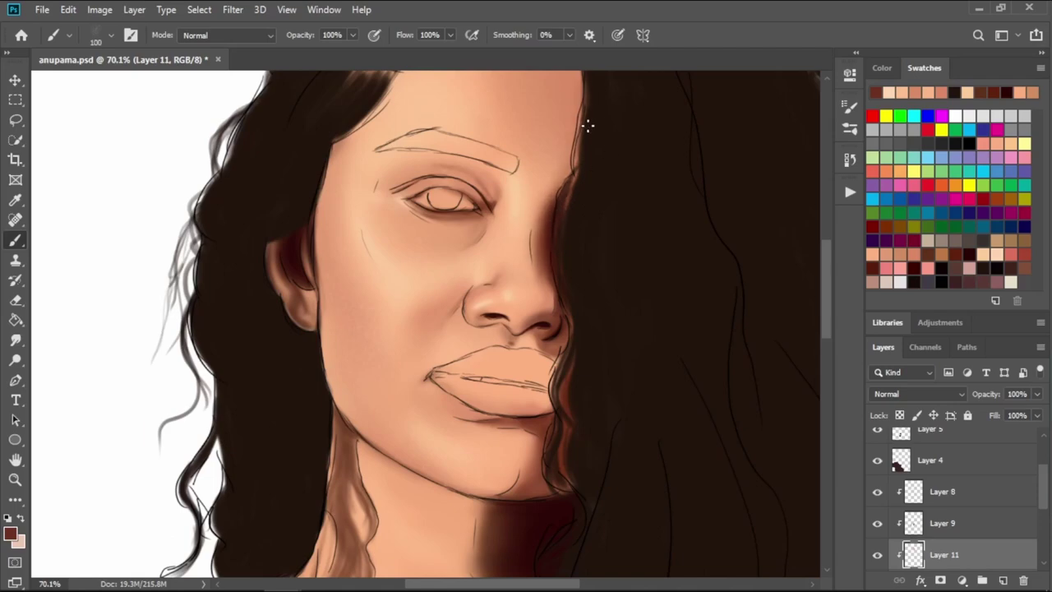
scroll(588, 190, "up", 3)
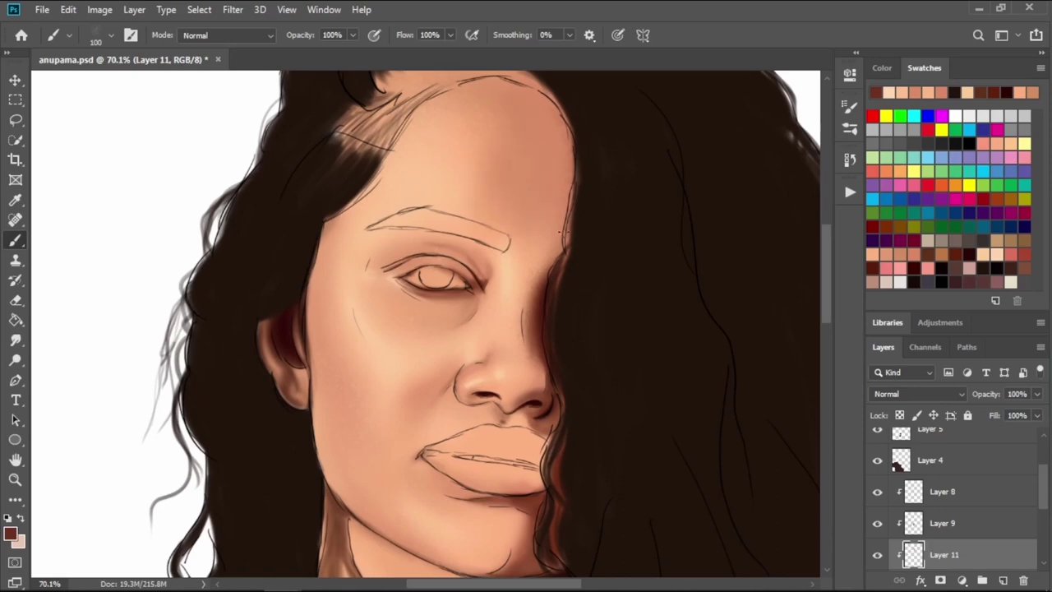
scroll(582, 206, "down", 3)
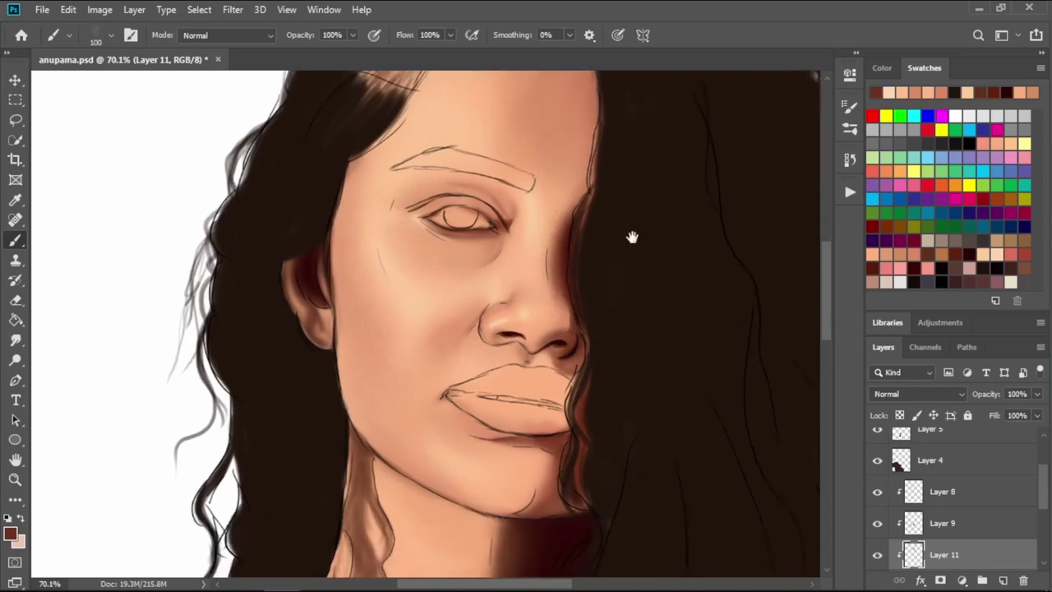
scroll(634, 235, "left", 2)
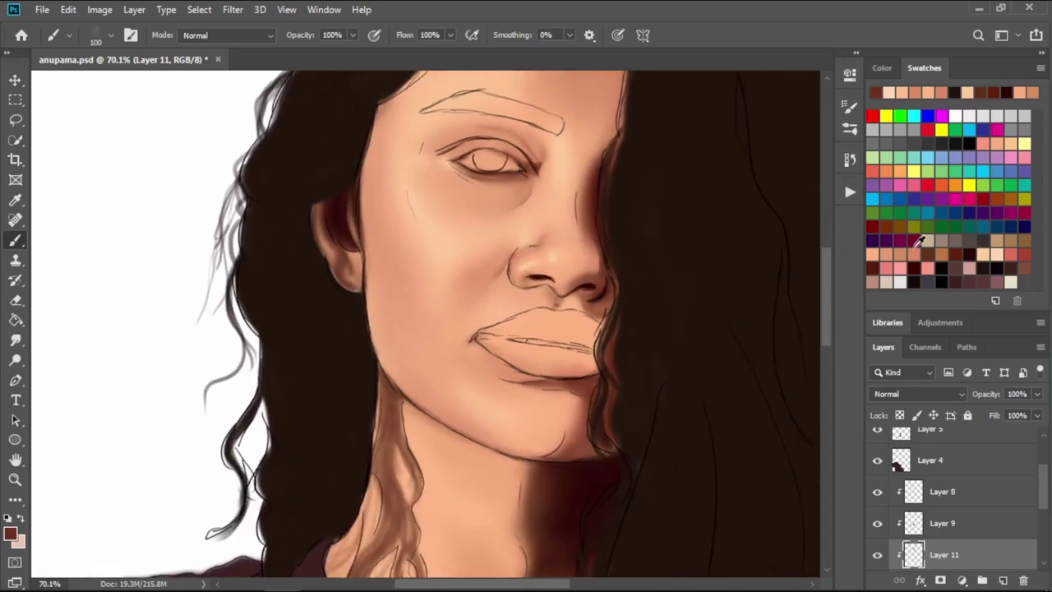
left_click(915, 253)
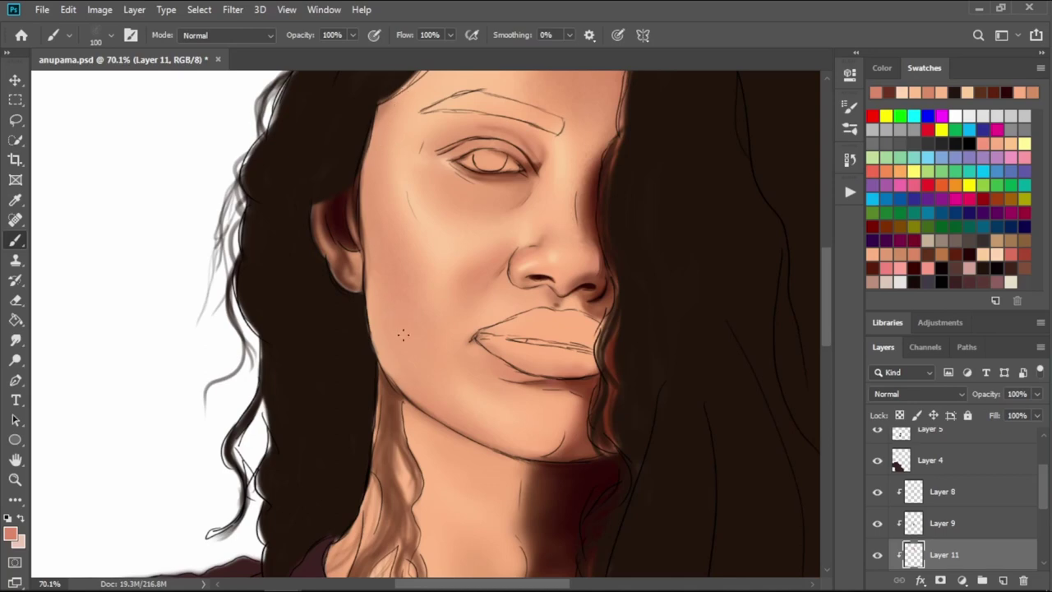
- Sample a lighter peach near the lips, then pick a dark maroon-brown swatch
left_click_drag(502, 480, 438, 347)
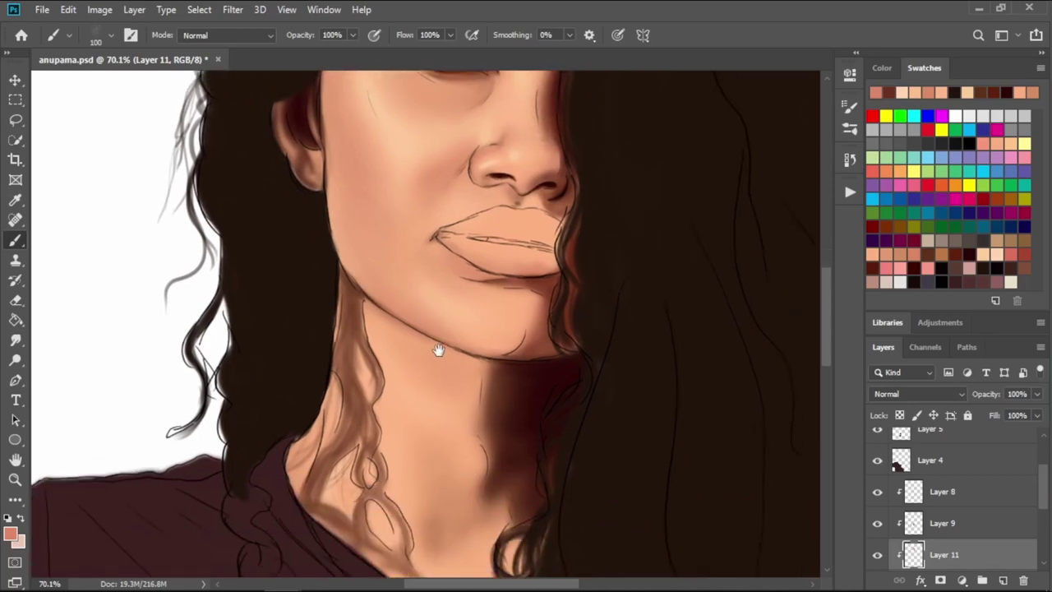
key("i")
left_click(395, 445)
key("b")
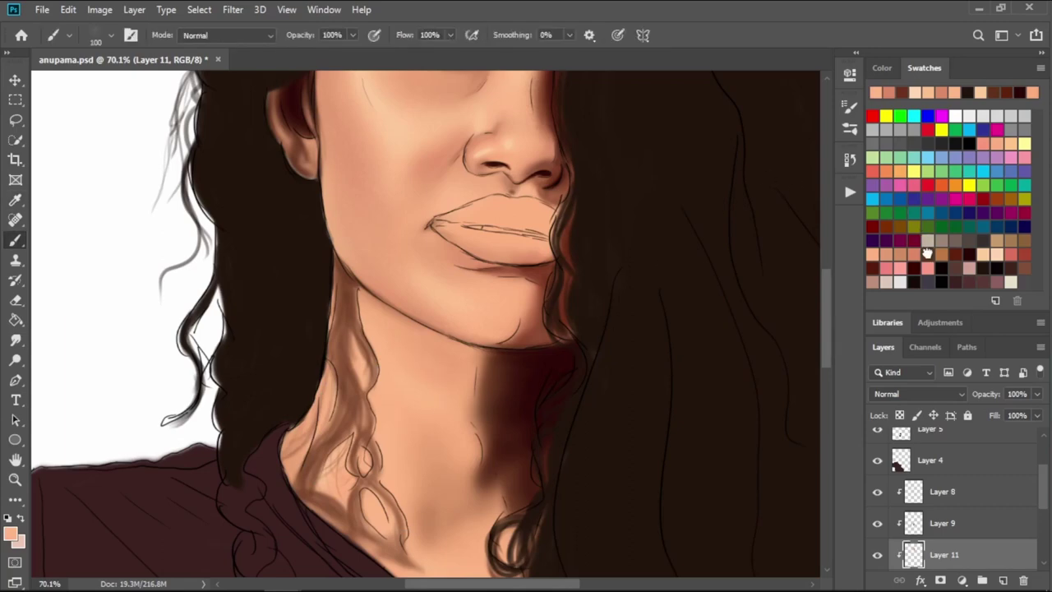
left_click(921, 264)
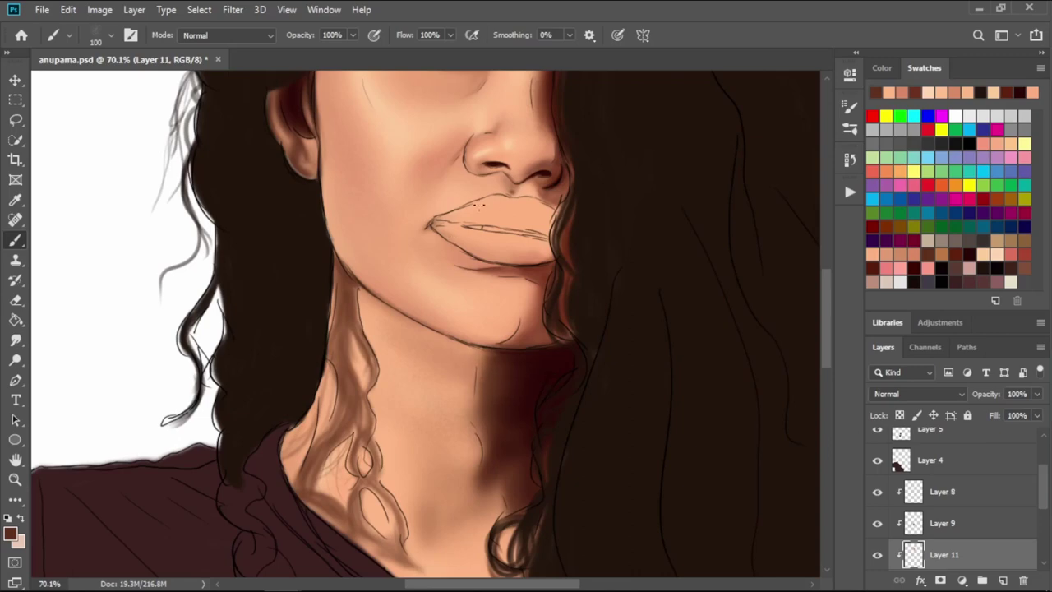
- Choose a different General Brushes preset and shrink it from 70 to 40
left_click(115, 37)
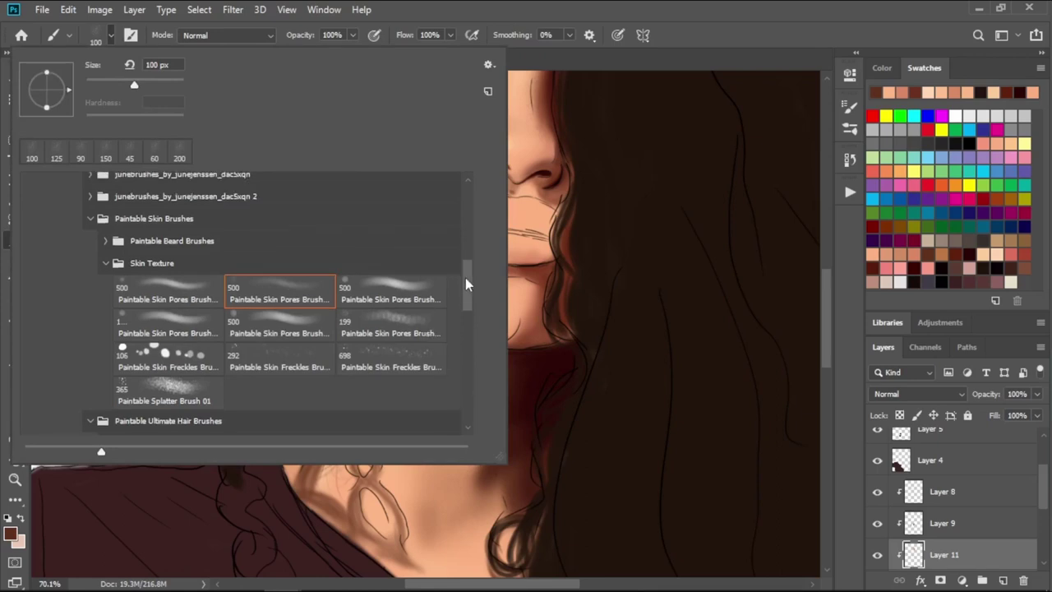
left_click_drag(465, 278, 465, 202)
left_click(82, 209)
left_click(90, 278)
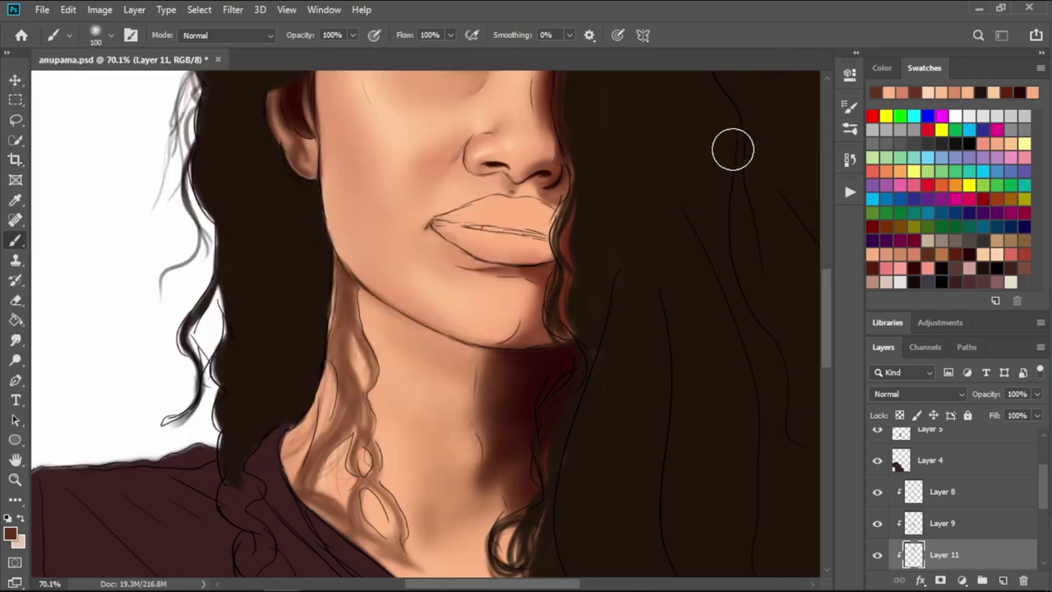
key("Return")
key("bracketleft")
key("bracketleft")
key("bracketleft")
left_click_drag(606, 320, 624, 468)
- Add a new Layer 12 above Layer 8 and zoom in on the eye
left_click(1003, 580)
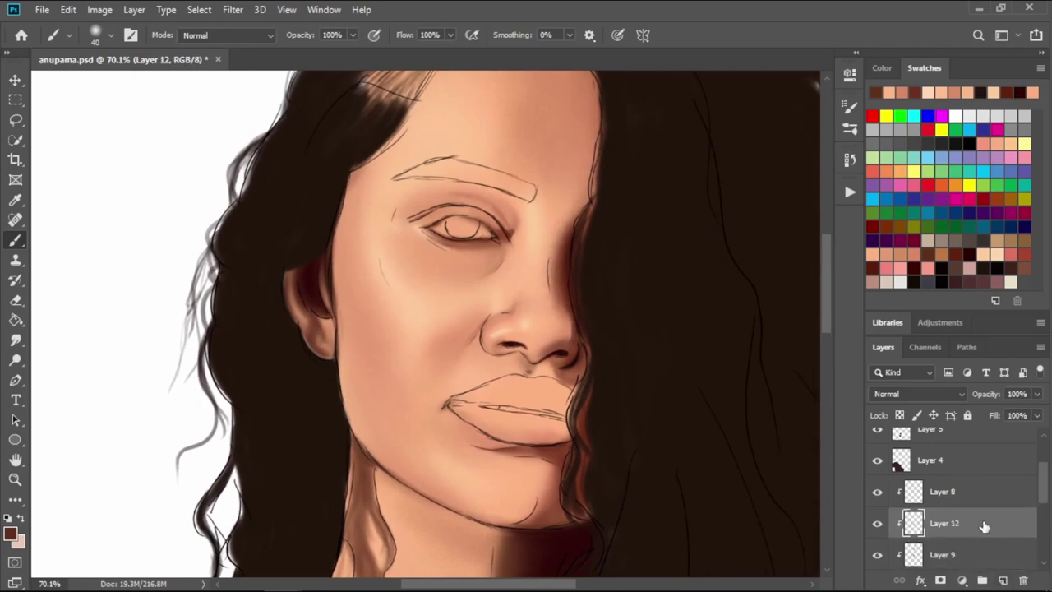
left_click_drag(945, 538, 945, 485)
left_click_drag(482, 252, 513, 247)
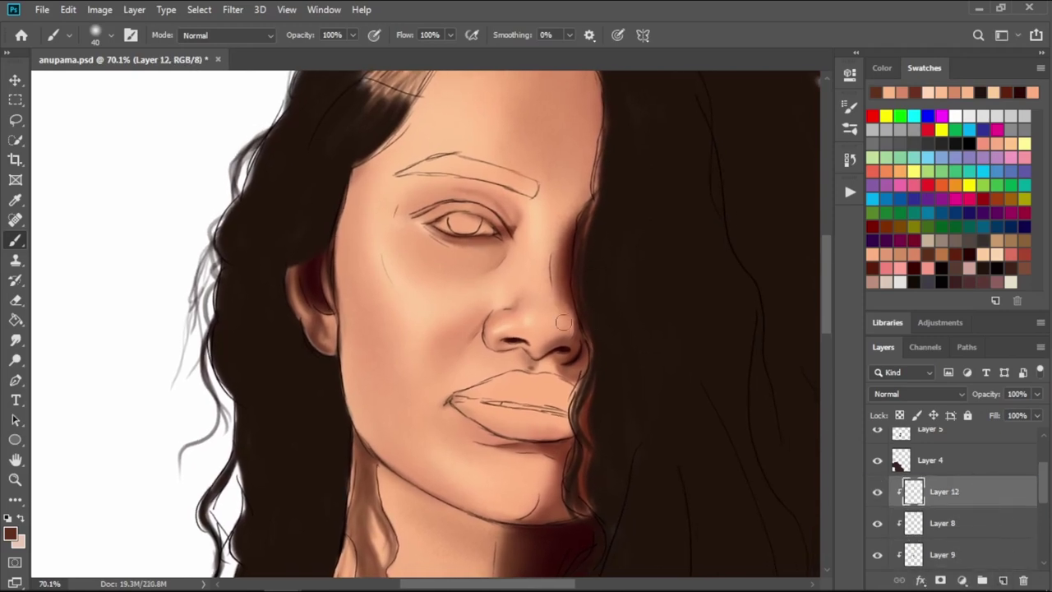
scroll(513, 246, "up", 1)
scroll(513, 247, "up", 2)
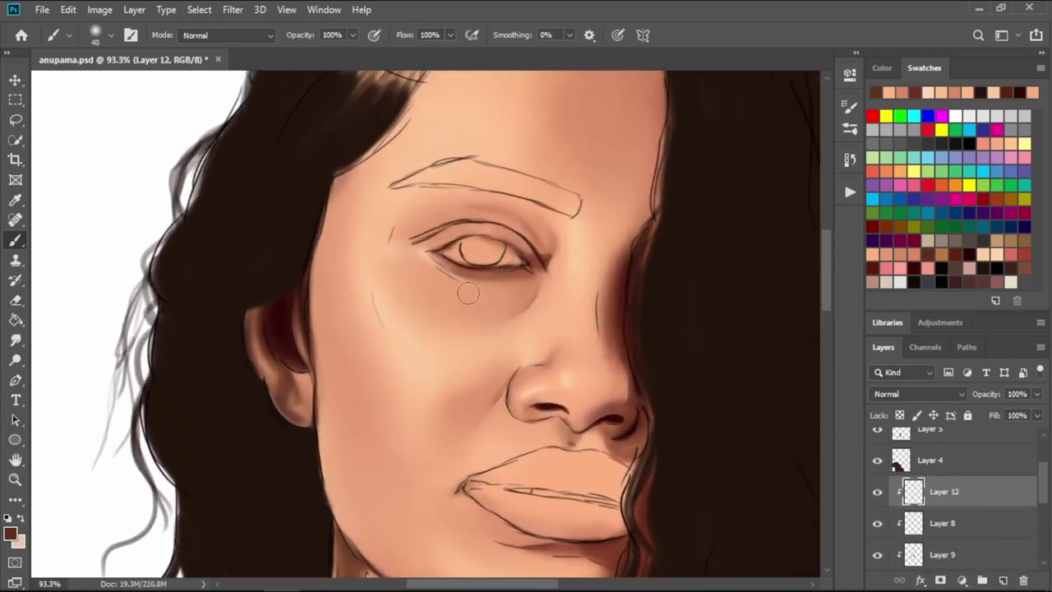
mouse_move(488, 274)
left_mouse_down()
mouse_move(504, 304)
mouse_move(498, 296)
left_mouse_up()
scroll(503, 304, "up", 2)
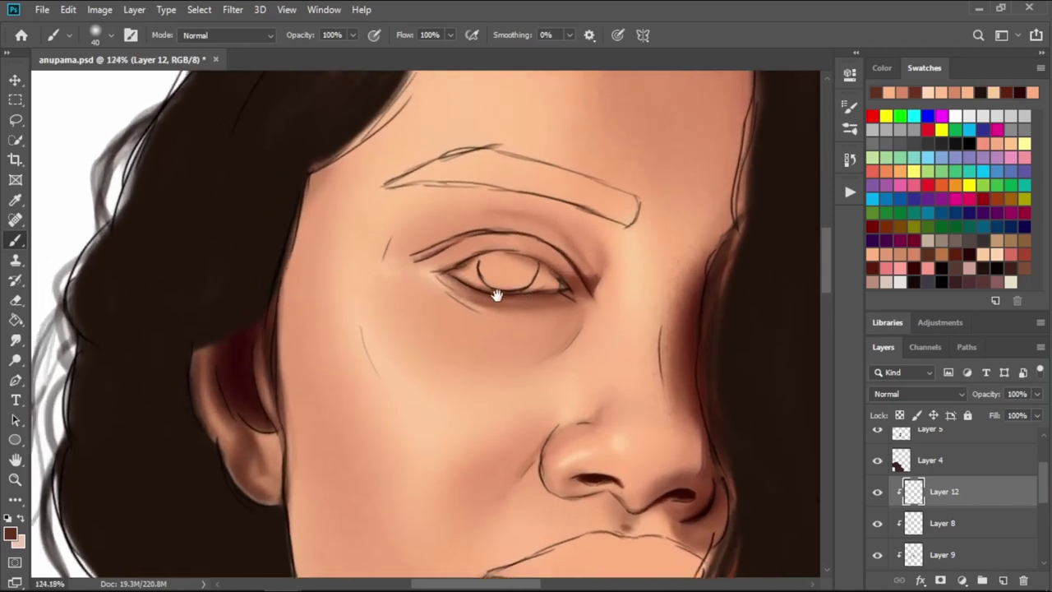
scroll(535, 292, "up", 1)
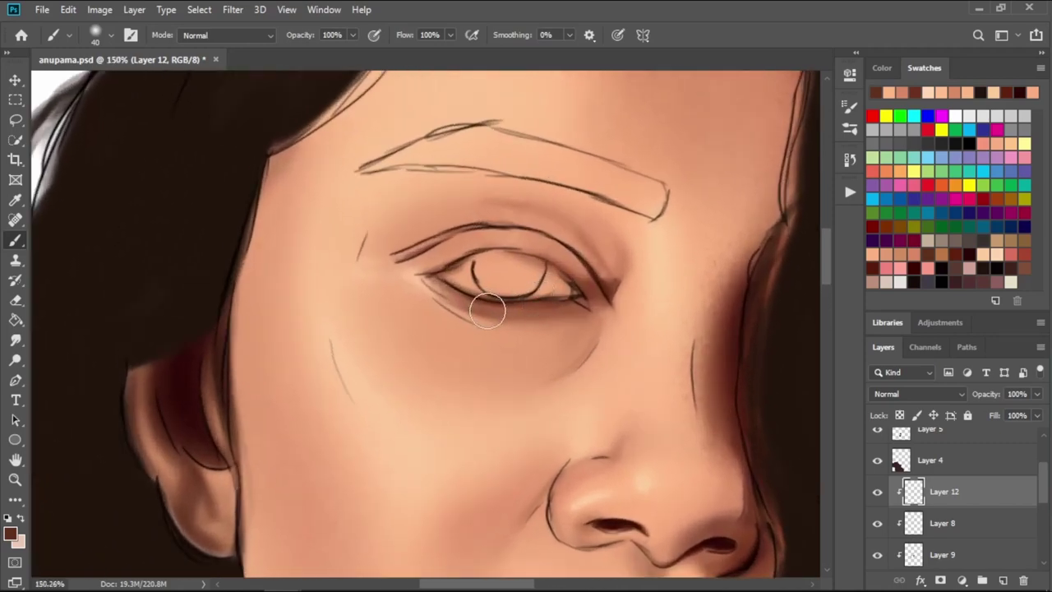
left_click_drag(498, 296, 511, 314)
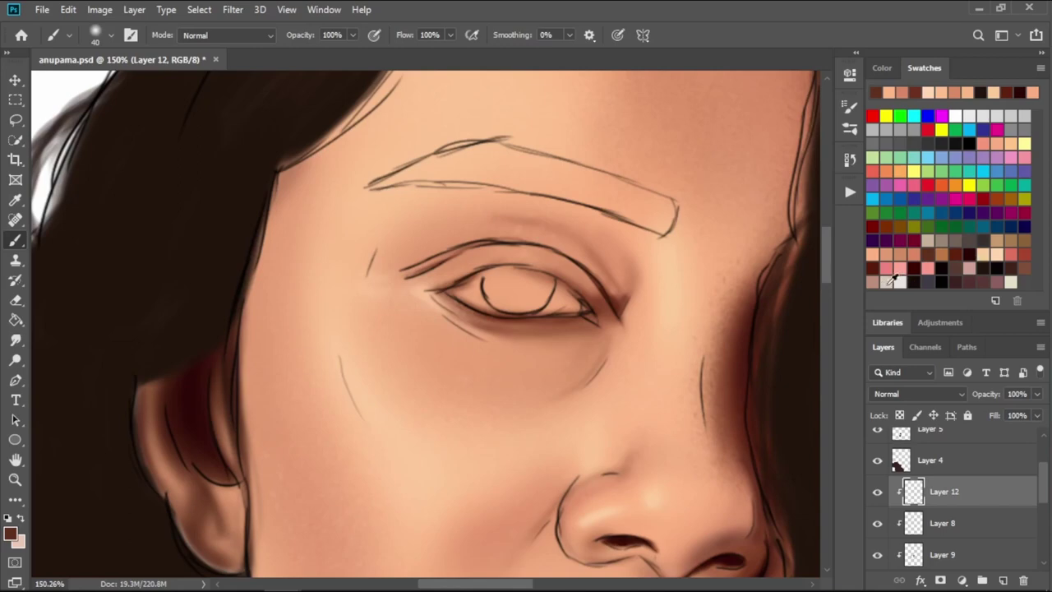
- Paint the eye white with pale beige and light pink strokes using a size 9–15 brush
left_click(888, 280)
key("bracketleft")
key("bracketleft")
key("bracketleft")
mouse_move(470, 288)
left_mouse_down()
mouse_move(530, 277)
mouse_move(539, 291)
mouse_move(503, 302)
mouse_move(488, 279)
mouse_move(563, 292)
mouse_move(575, 306)
mouse_move(551, 298)
mouse_move(559, 310)
mouse_move(582, 308)
left_mouse_up()
left_click(900, 282)
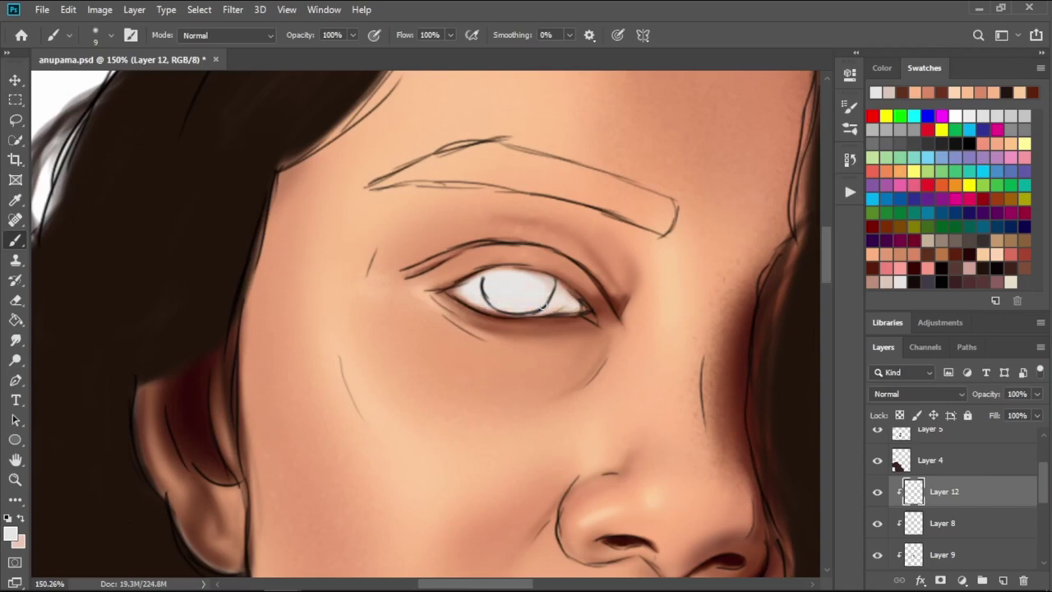
left_click(876, 280)
left_click_drag(457, 283, 539, 271)
key("bracketright")
key("bracketright")
key("bracketleft")
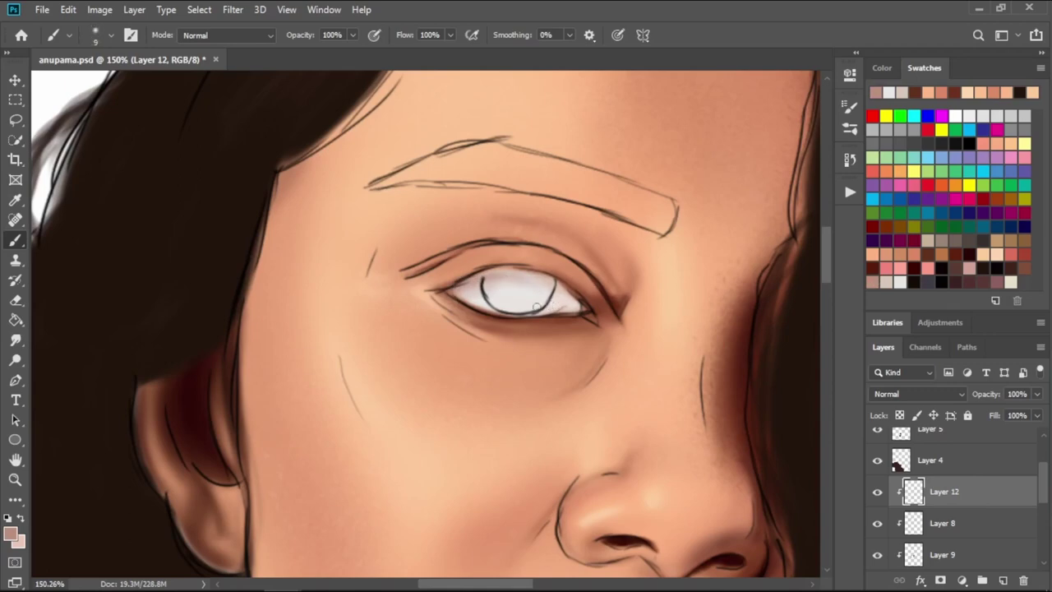
mouse_move(526, 310)
left_mouse_down()
mouse_move(577, 311)
mouse_move(554, 294)
mouse_move(544, 312)
mouse_move(465, 300)
left_mouse_up()
key("bracketright")
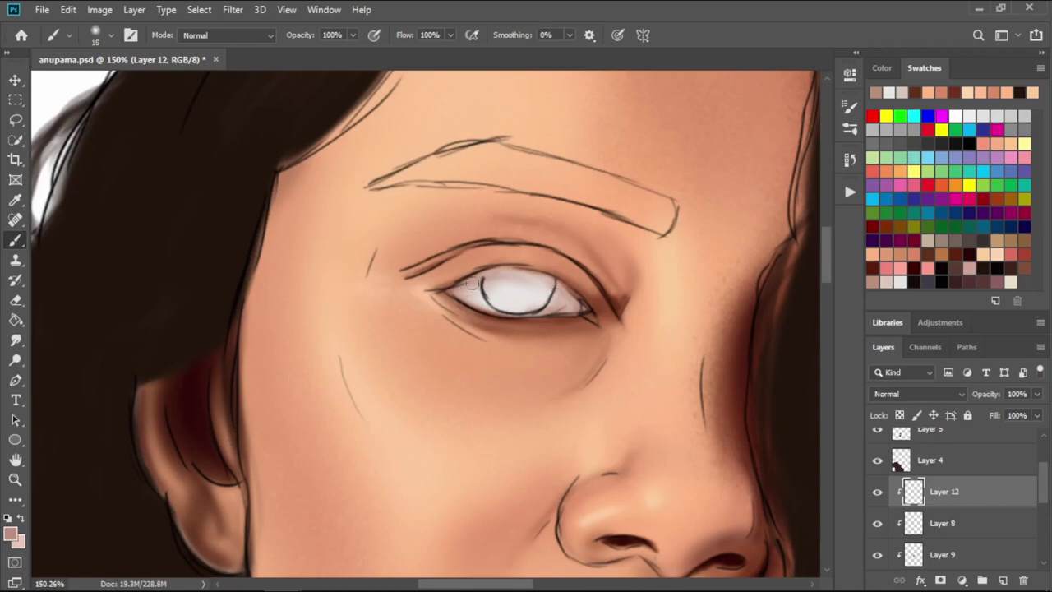
- Add darker grey shading at the right corner of the eye white
left_click(1020, 266)
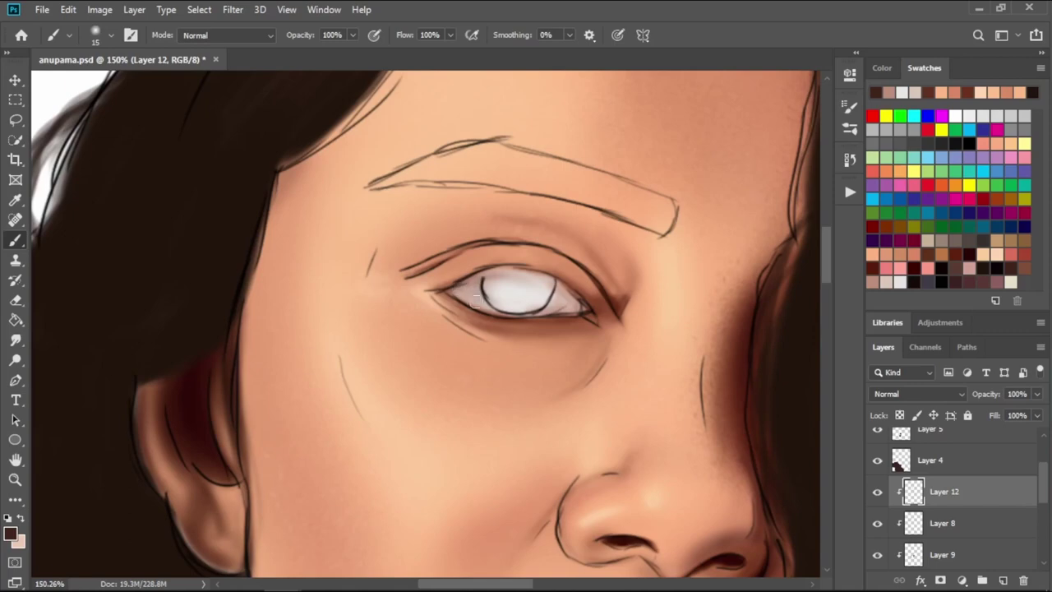
key("bracketleft")
key("bracketleft")
left_click_drag(586, 306, 575, 308)
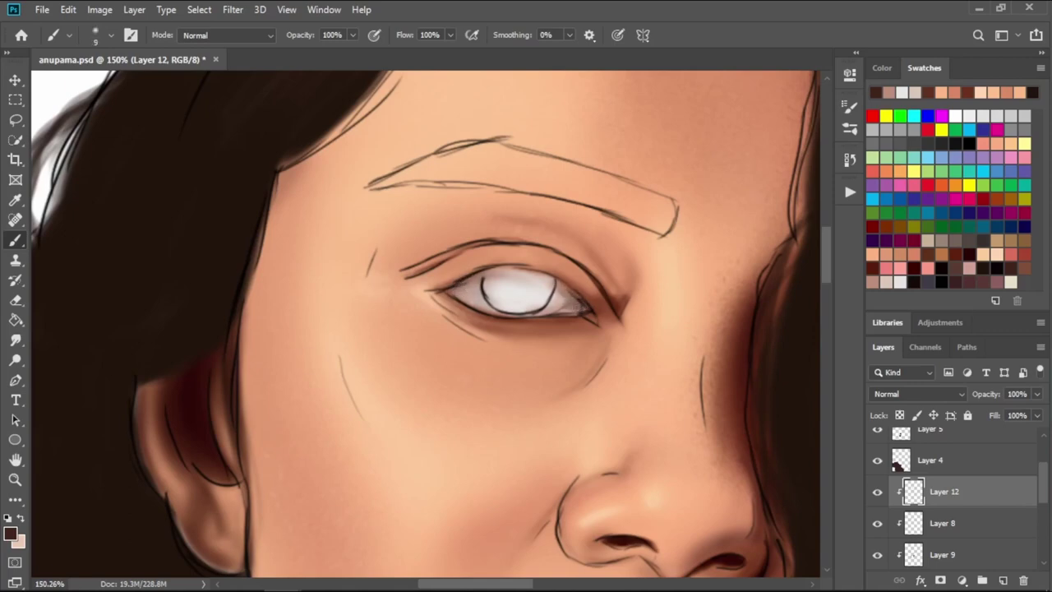
key("bracketright")
key("bracketright")
key("bracketright")
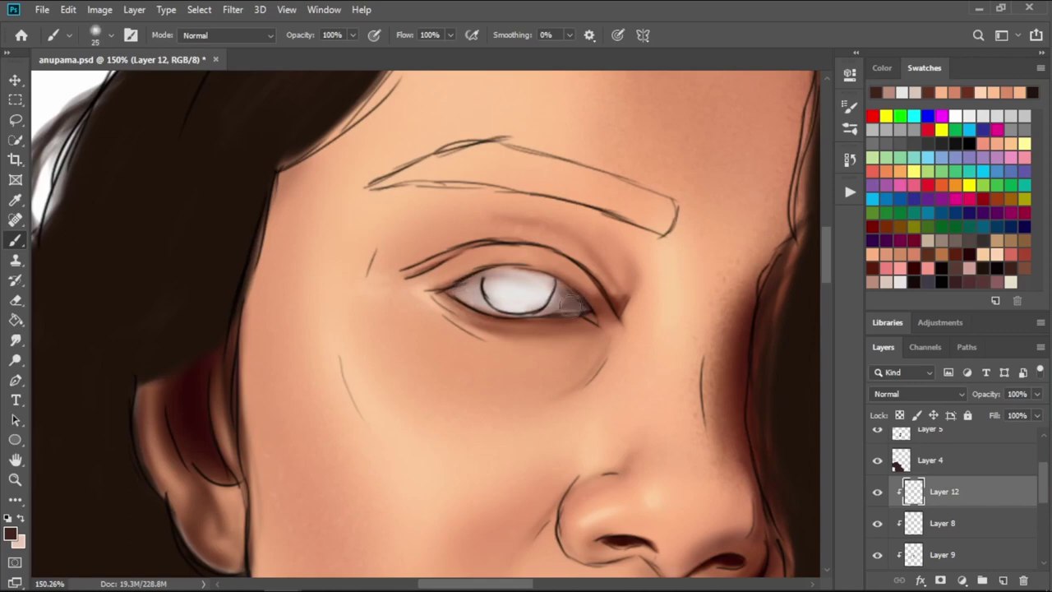
key("bracketleft")
key("bracketleft")
key("bracketleft")
left_click(1025, 254)
key("bracketleft")
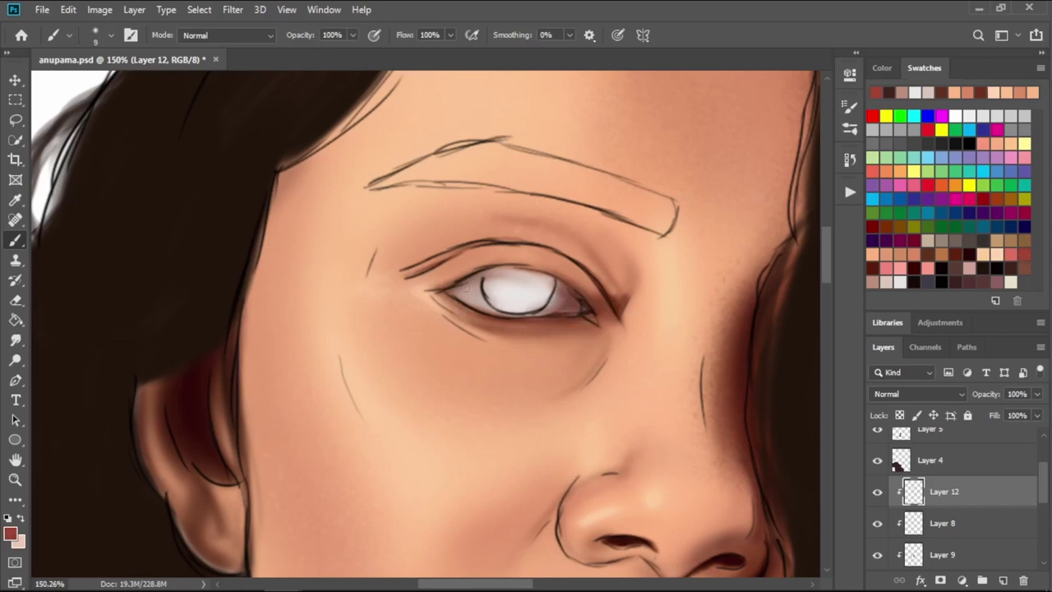
- Fill the iris solid black with a size 15 brush
left_click(999, 267)
key("bracketright")
key("bracketright")
mouse_move(503, 279)
left_mouse_down()
mouse_move(503, 289)
mouse_move(519, 282)
left_mouse_up()
mouse_move(501, 285)
left_mouse_down()
mouse_move(526, 304)
mouse_move(540, 279)
mouse_move(526, 301)
mouse_move(544, 285)
mouse_move(500, 285)
mouse_move(540, 289)
mouse_move(526, 277)
left_mouse_up()
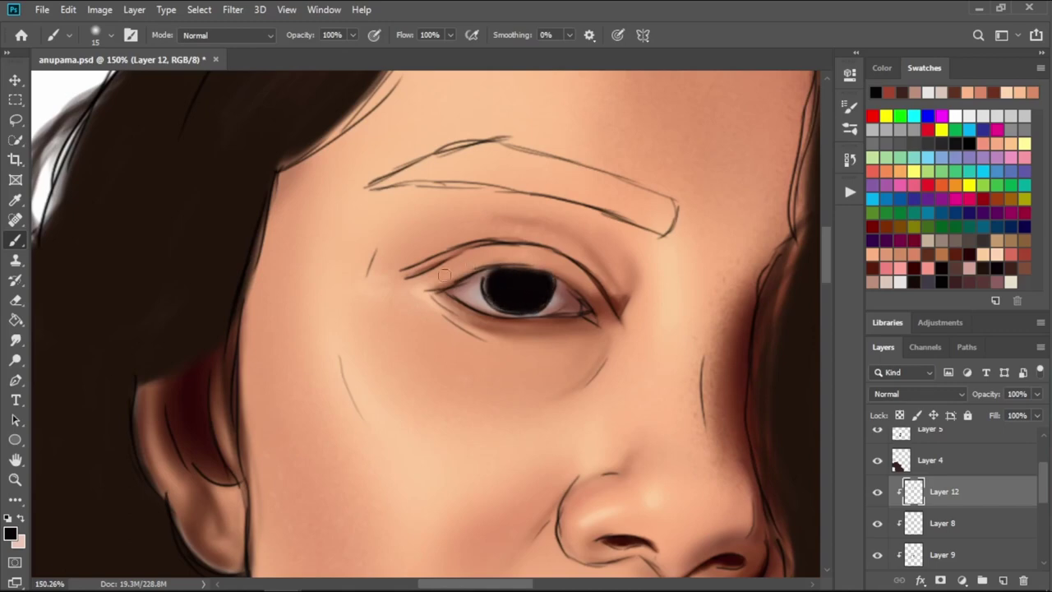
- Trace the upper eyelid and the full lower eyelid line in black with a size 9 brush
key("bracketleft")
key("bracketleft")
mouse_move(433, 290)
left_mouse_down()
mouse_move(526, 266)
mouse_move(582, 292)
left_mouse_up()
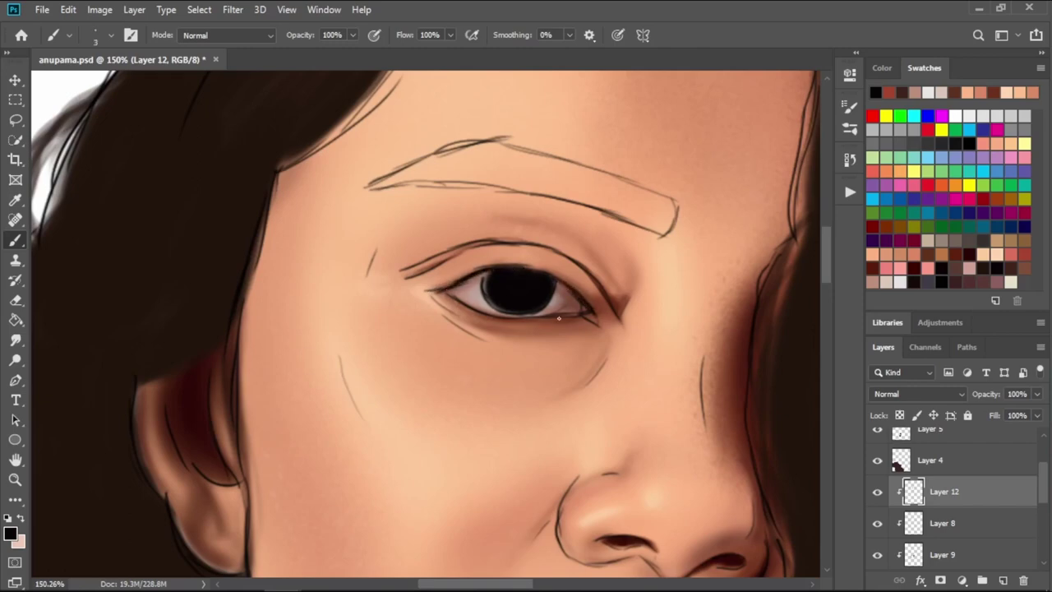
left_click_drag(559, 318, 596, 321)
left_click_drag(448, 301, 554, 316)
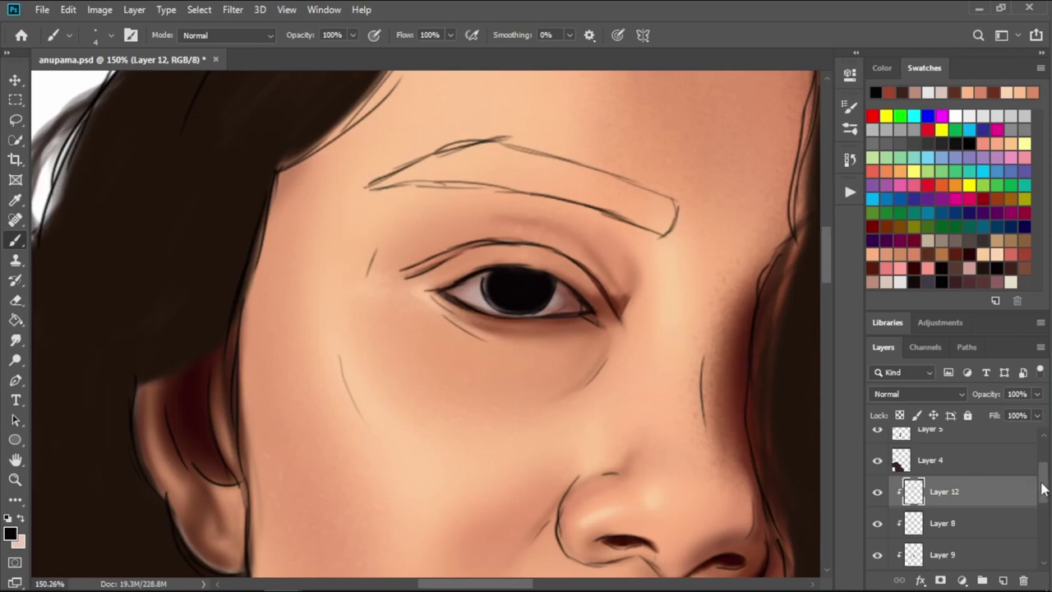
scroll(1037, 485, "up", 3)
- Hide the Layer 1 sketch, darken the inner eye corner, and streak reddish-brown texture into the iris
left_click(877, 444)
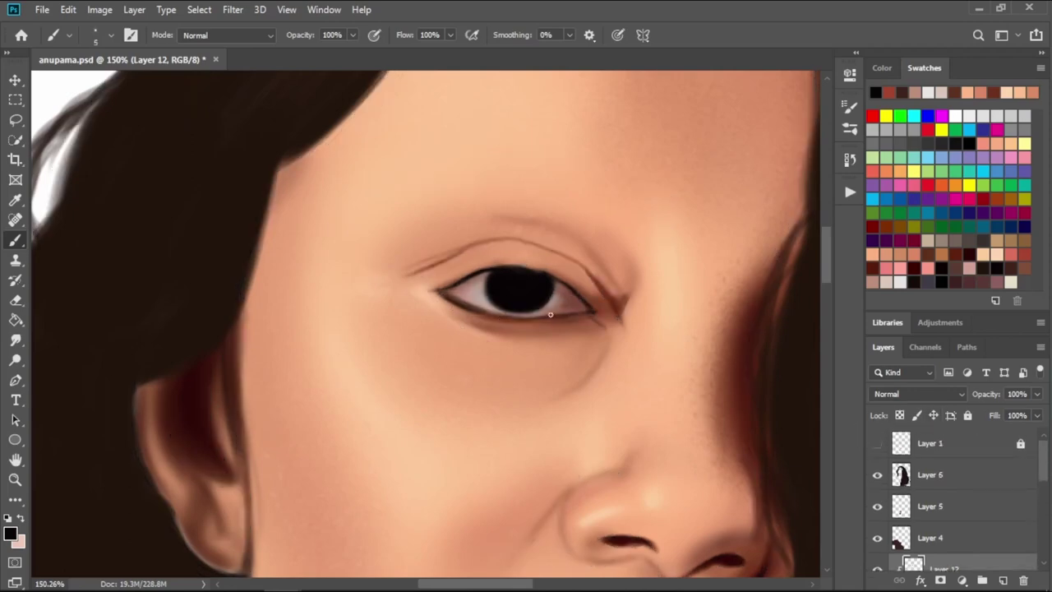
left_click_drag(430, 288, 447, 291)
left_click(965, 249)
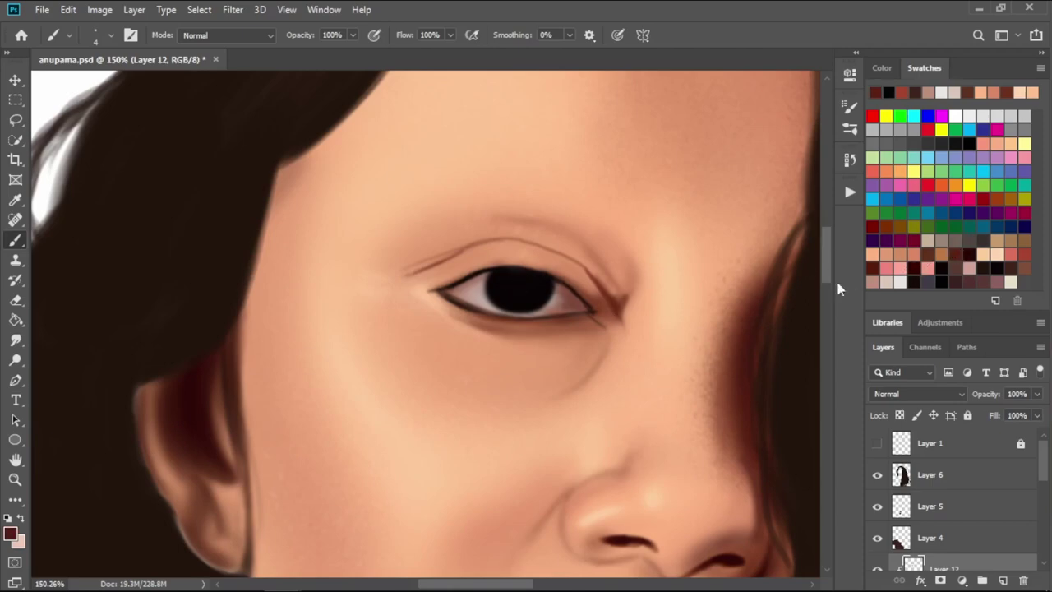
left_click(1024, 255)
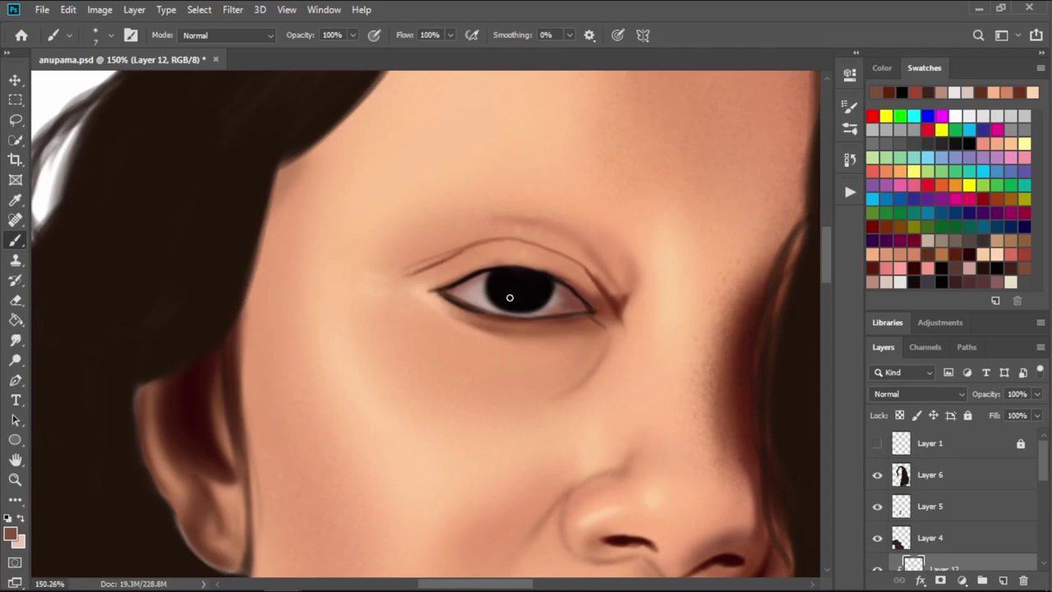
mouse_move(509, 298)
left_mouse_down()
mouse_move(535, 304)
mouse_move(549, 288)
mouse_move(494, 298)
left_mouse_up()
key("bracketleft")
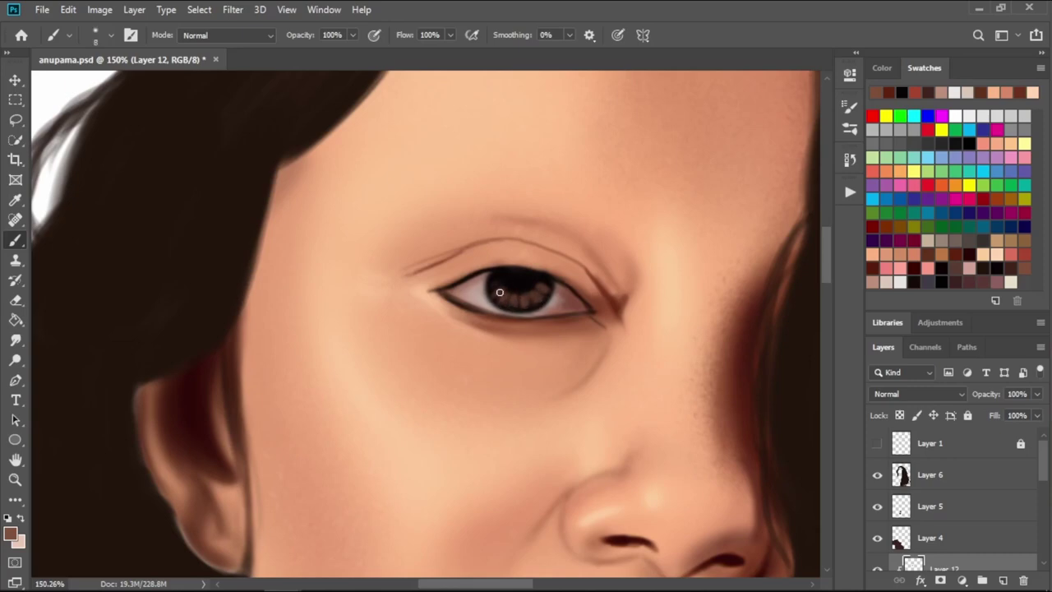
mouse_move(499, 292)
left_mouse_down()
mouse_move(510, 290)
mouse_move(505, 276)
left_mouse_up()
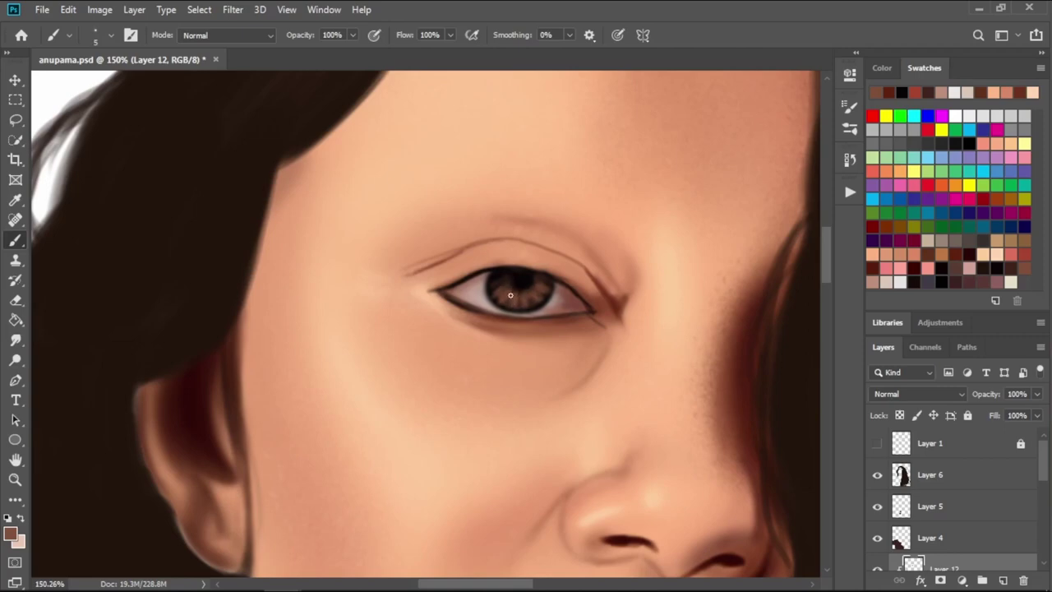
- Pick a light pinkish-white highlight colour and enlarge the brush slightly
left_click(901, 281)
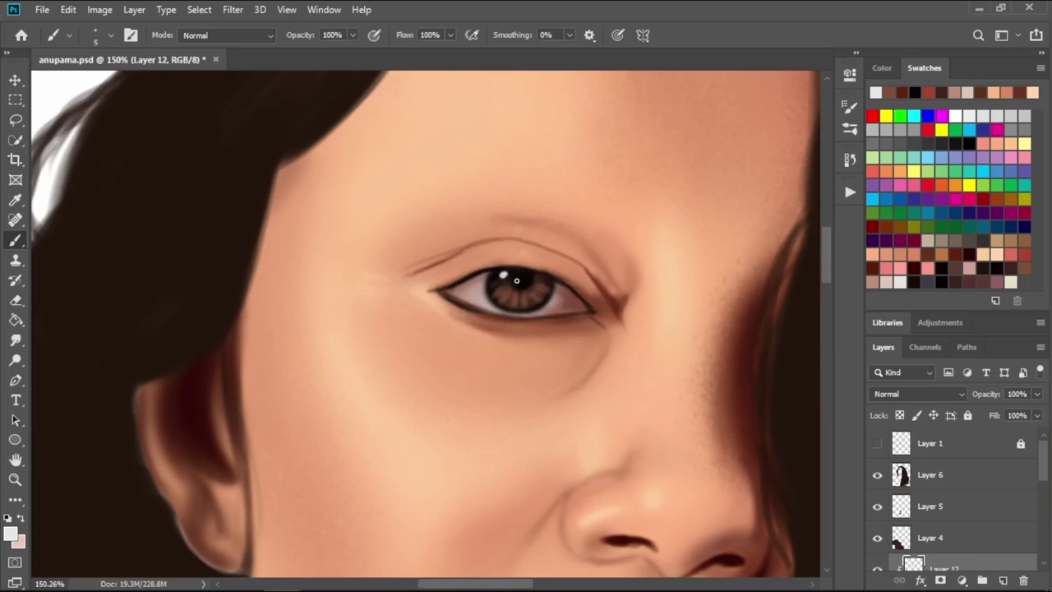
key("bracketright")
key("bracketright")
scroll(1044, 460, "down", 2)
- Select Layers 8 and 9, pick dark maroon, and toggle Layer 9's visibility to compare shading
left_click(978, 533)
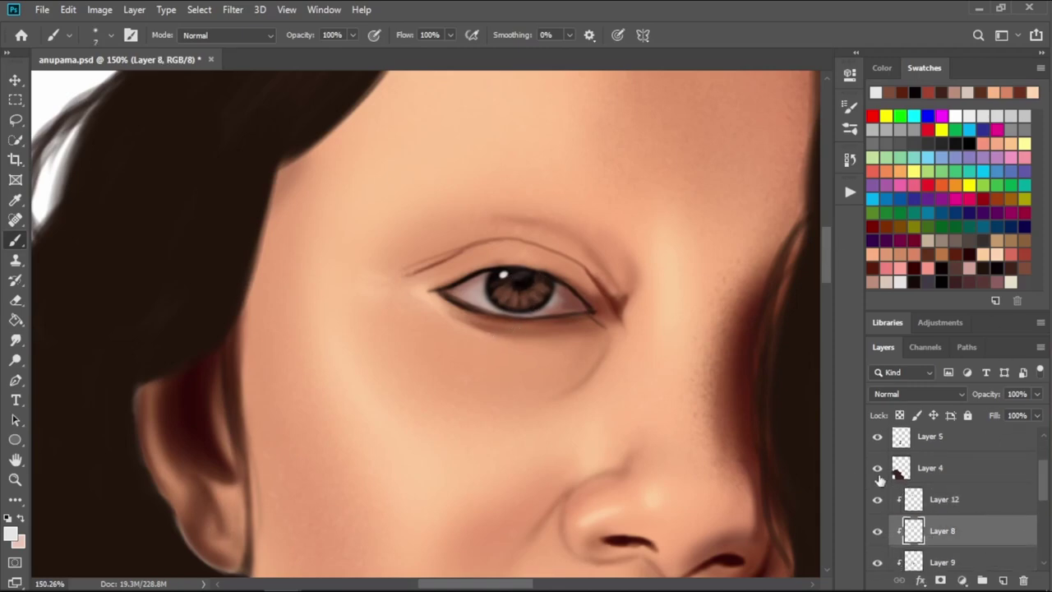
left_click(939, 562)
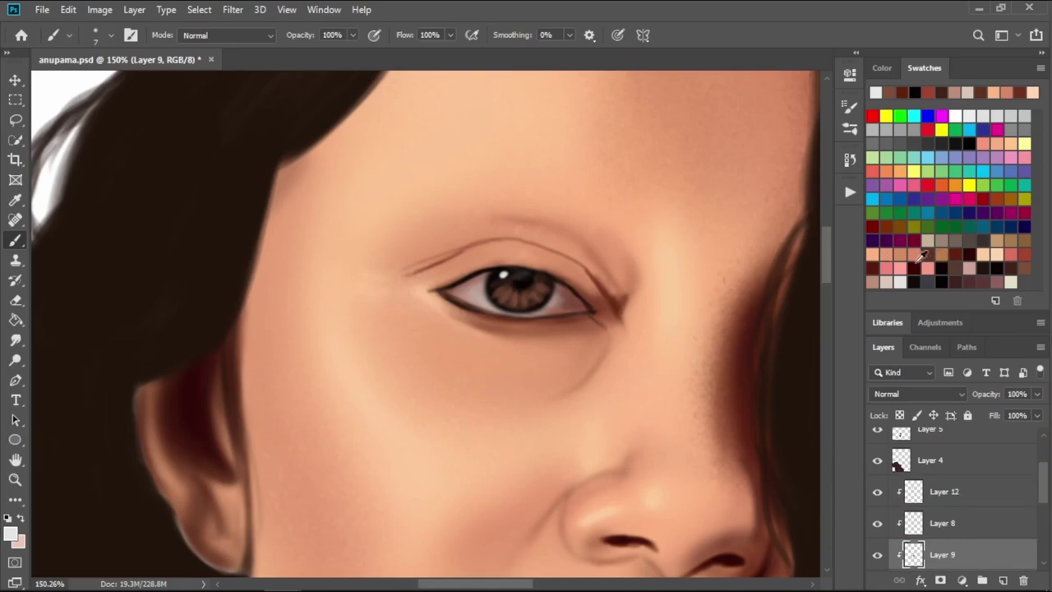
left_click(874, 268)
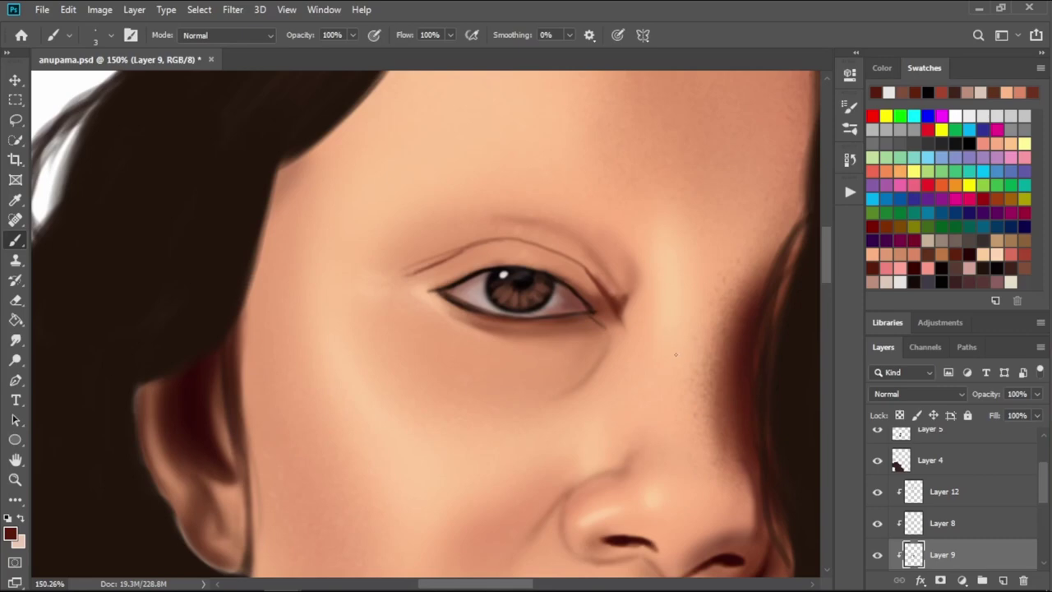
left_click(877, 554)
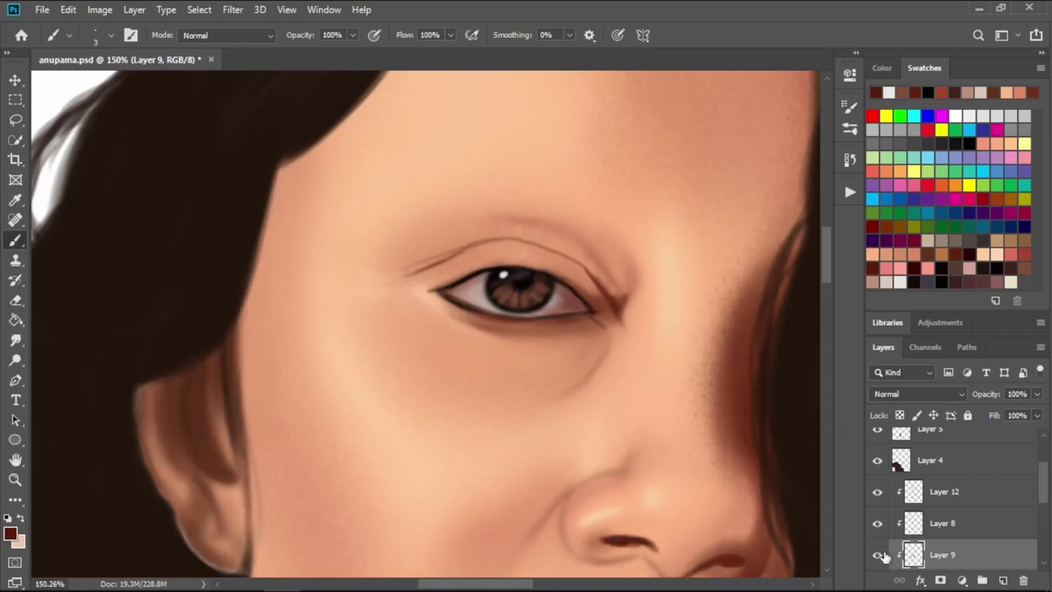
scroll(1048, 490, "down", 3)
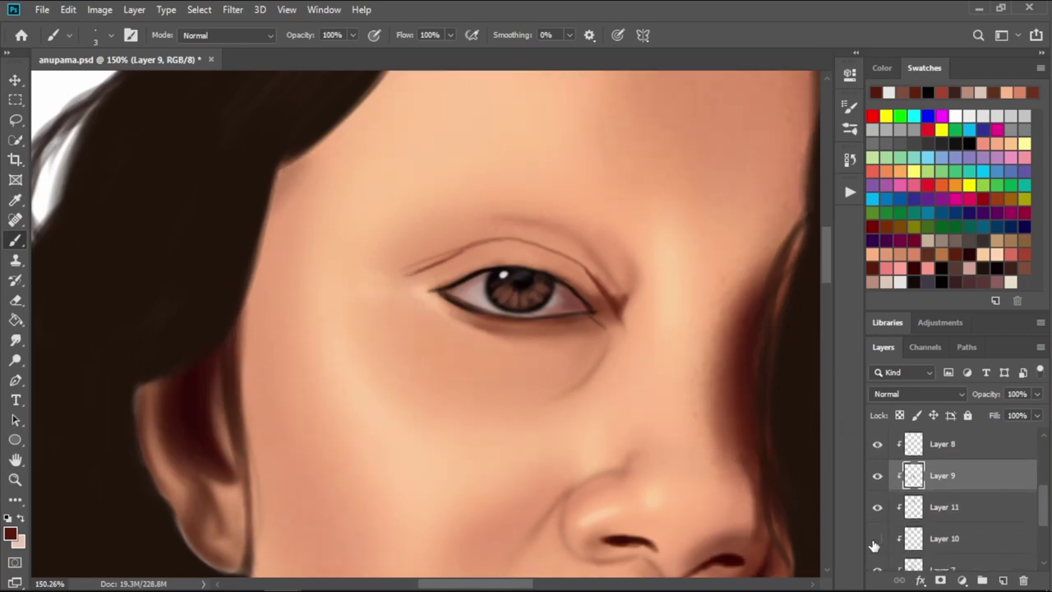
left_click(877, 569)
left_click(877, 569)
- On Layer 7, erase the middle of the upper-eyelid crease and repaint it
scroll(878, 559, "down", 1)
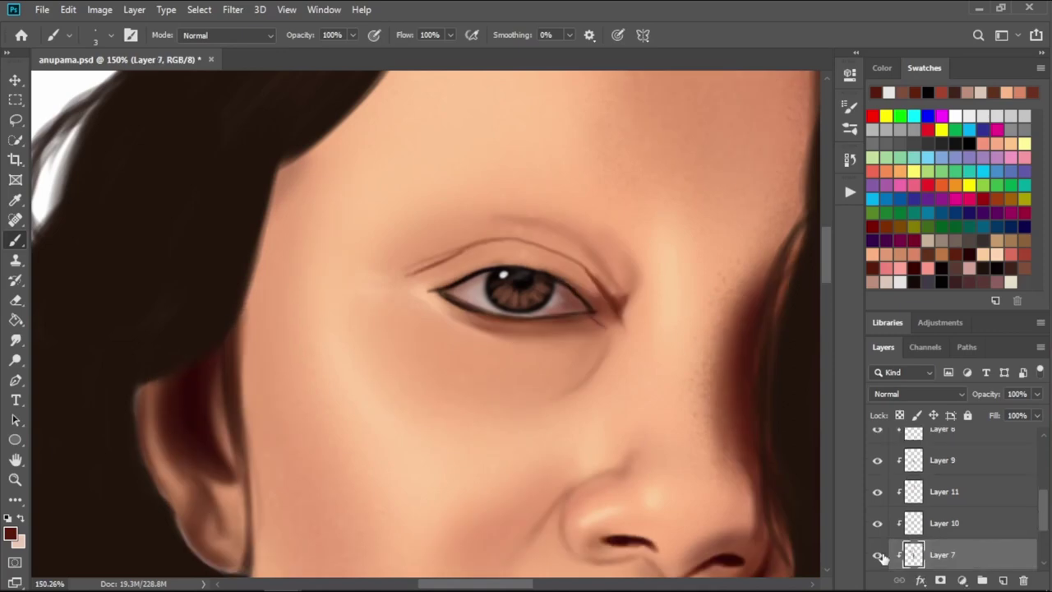
left_click(884, 557)
key("e")
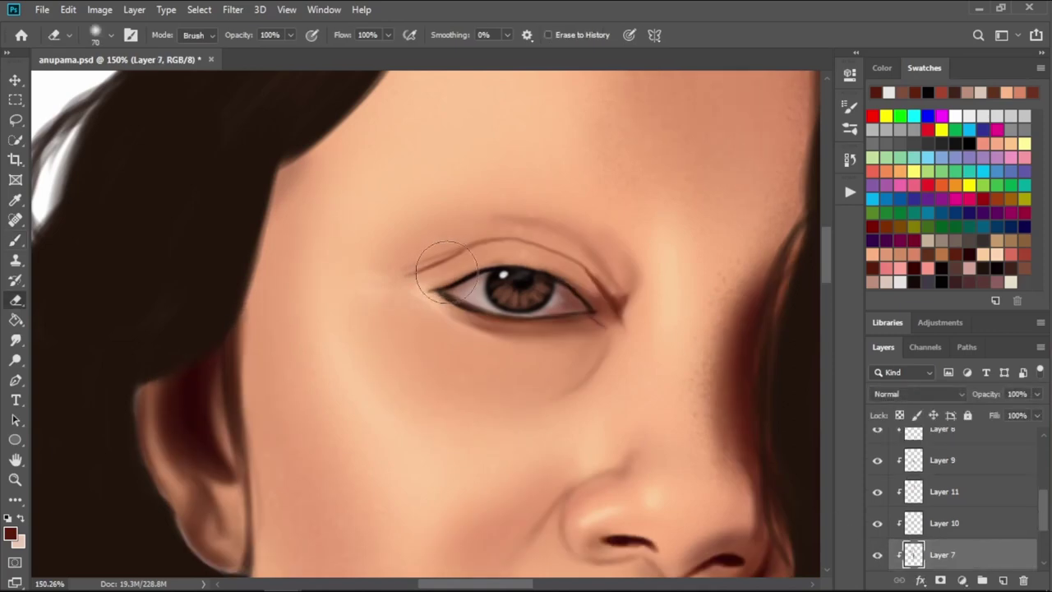
mouse_move(471, 244)
left_mouse_down()
mouse_move(526, 245)
mouse_move(581, 266)
left_mouse_up()
key("b")
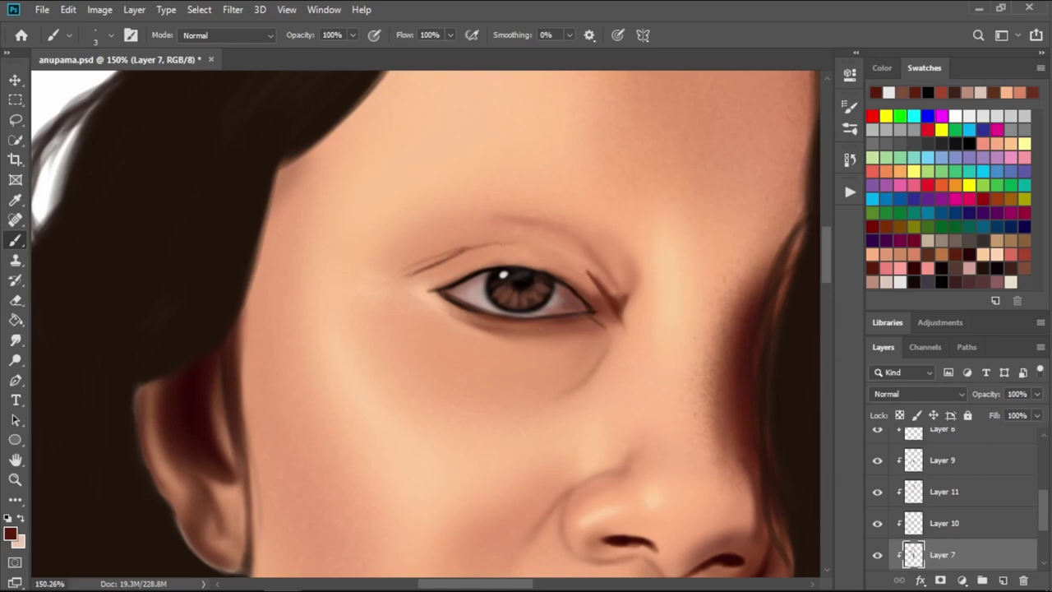
left_click_drag(528, 244, 592, 273)
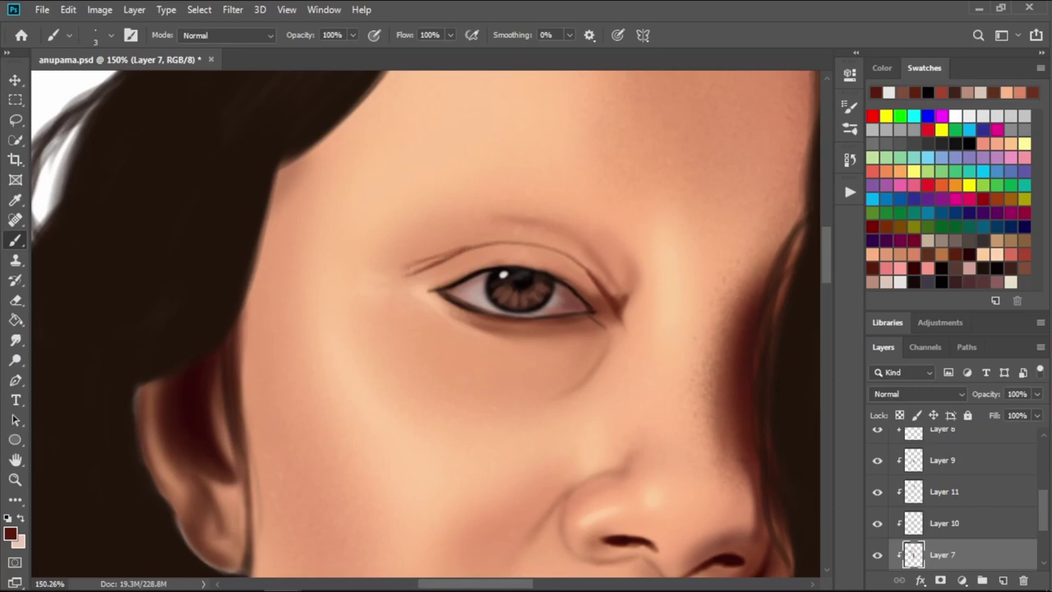
- At 200% zoom, darken and extend the crease line and deepen its outer end
mouse_move(413, 265)
left_mouse_down()
mouse_move(507, 242)
mouse_move(560, 249)
left_mouse_up()
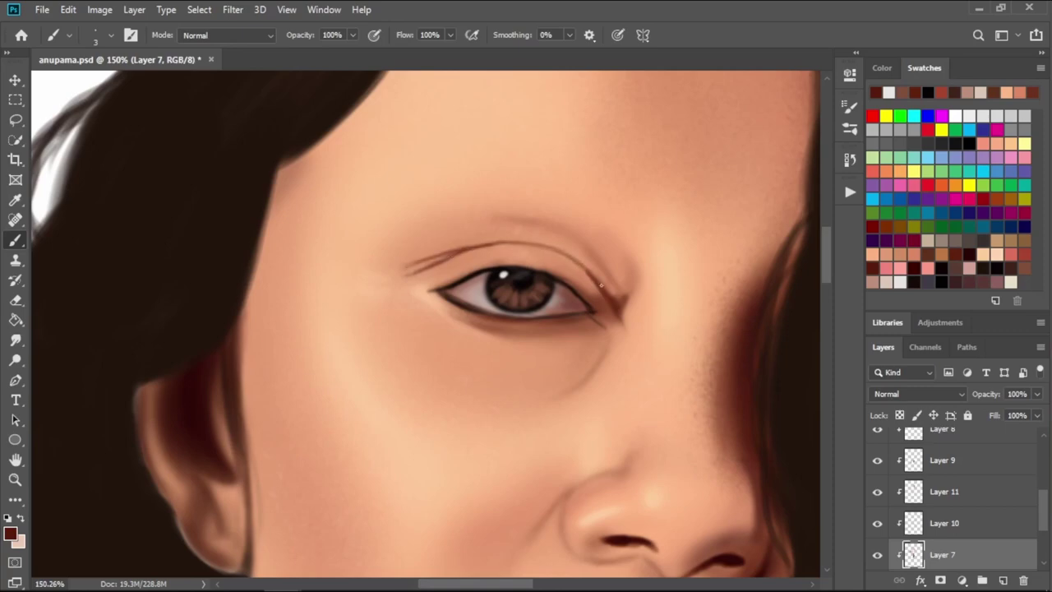
key("ctrl+minus")
key("ctrl+minus")
key("ctrl+plus")
key("ctrl+plus")
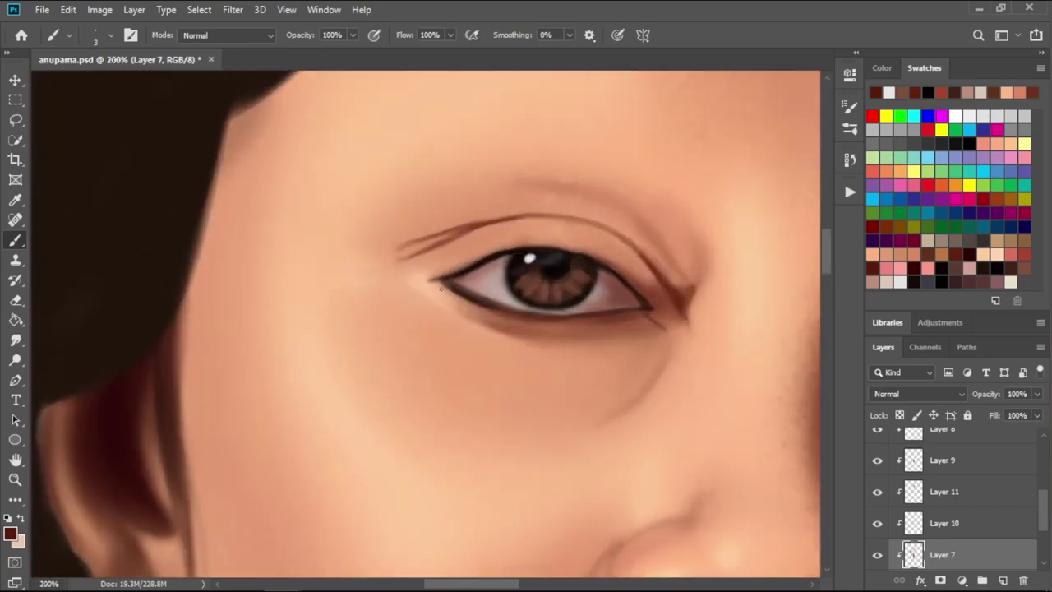
mouse_move(416, 253)
left_mouse_down()
mouse_move(480, 229)
mouse_move(612, 237)
left_mouse_up()
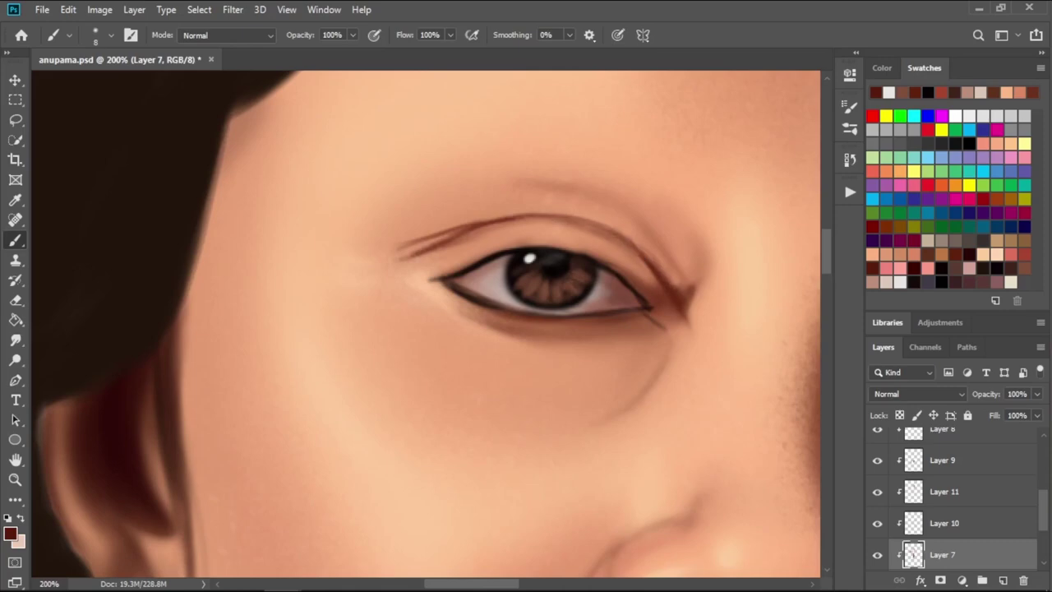
left_click_drag(623, 246, 579, 224)
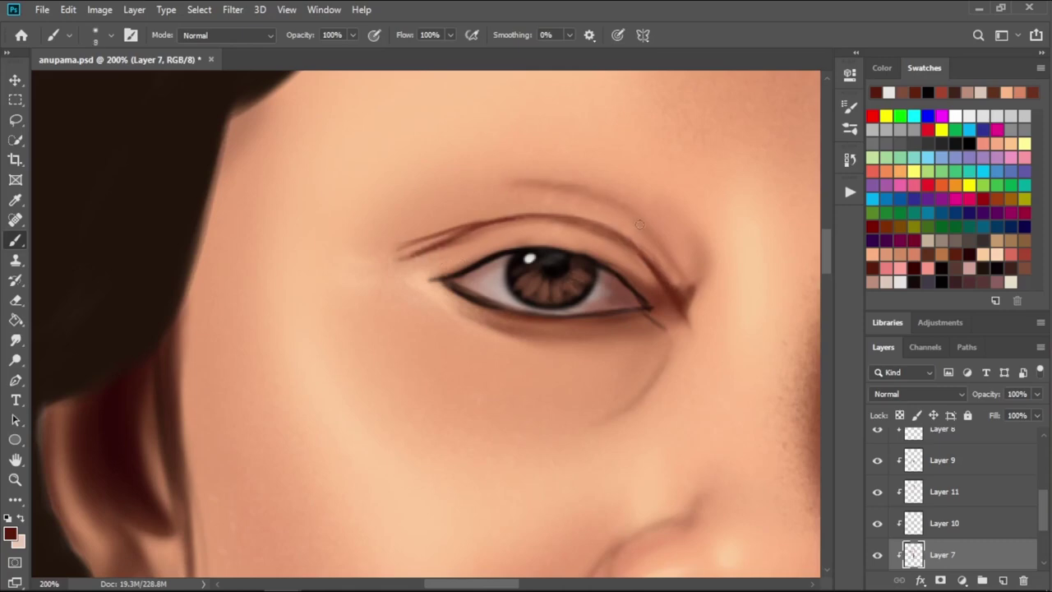
key("bracketright")
key("bracketright")
key("bracketright")
key("bracketright")
key("bracketright")
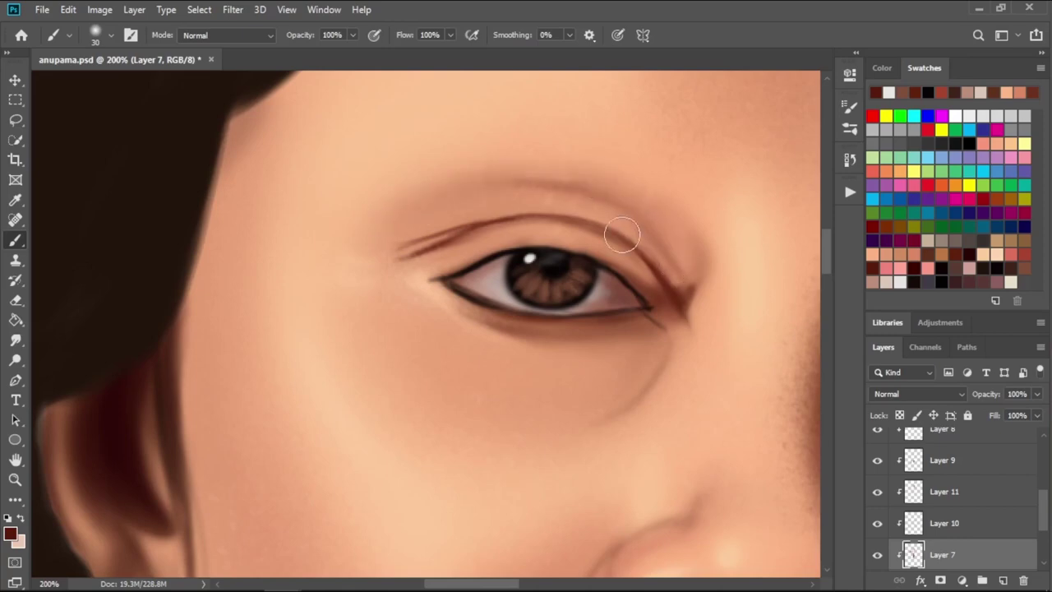
- Extend the upper lid line down at the eye's outer corner
key("bracketleft")
key("bracketleft")
key("bracketleft")
key("bracketleft")
key("bracketleft")
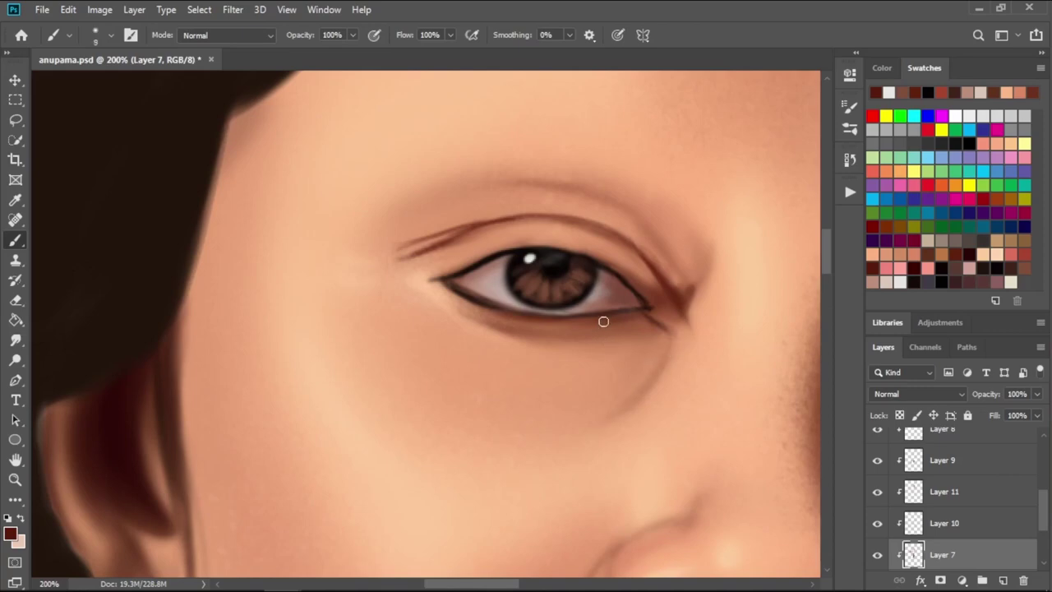
key("e")
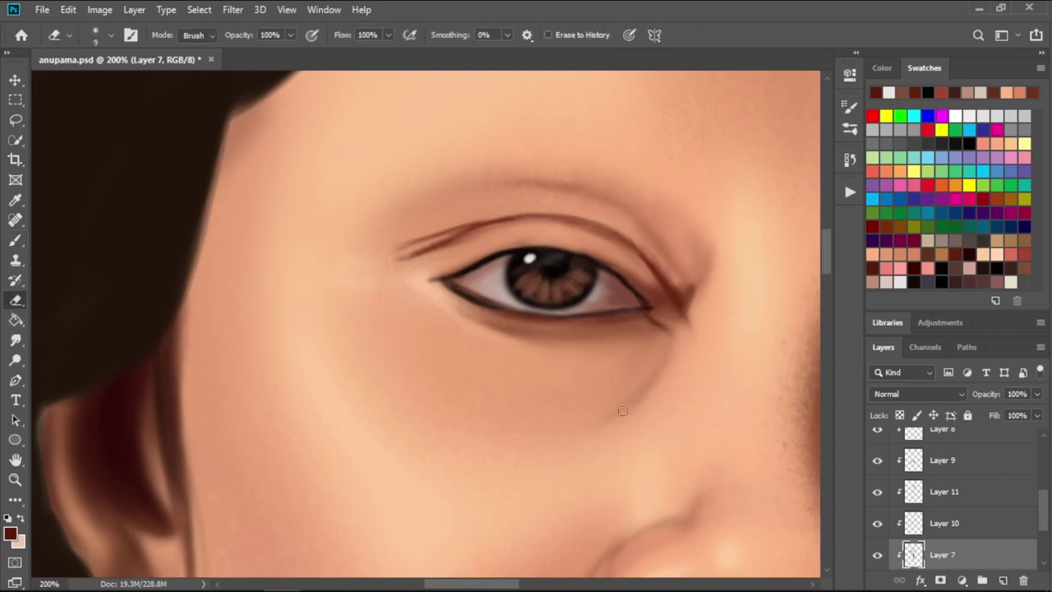
key("b")
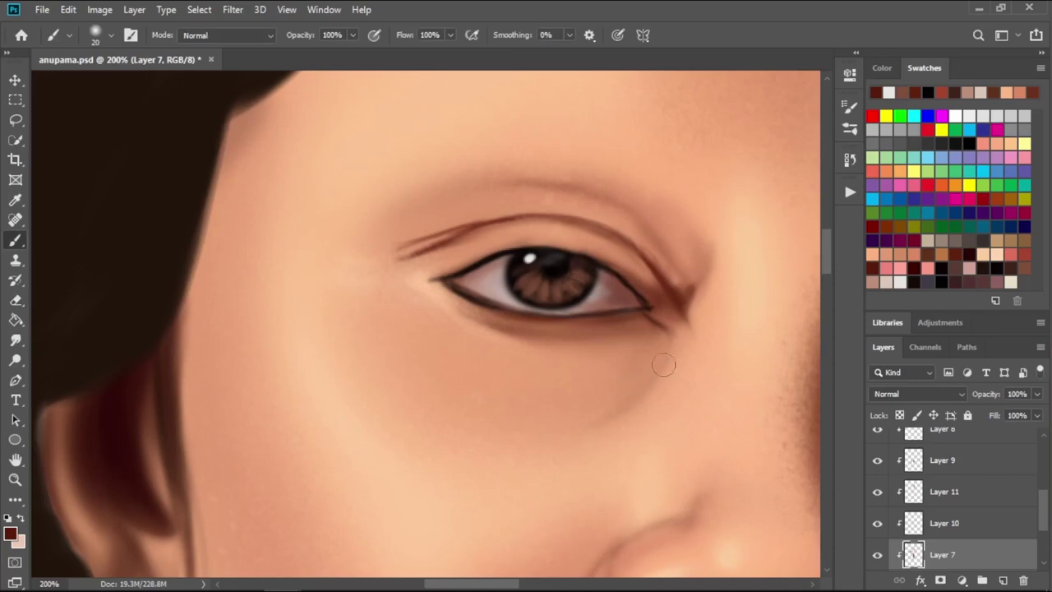
key("bracketright")
key("bracketright")
key("bracketright")
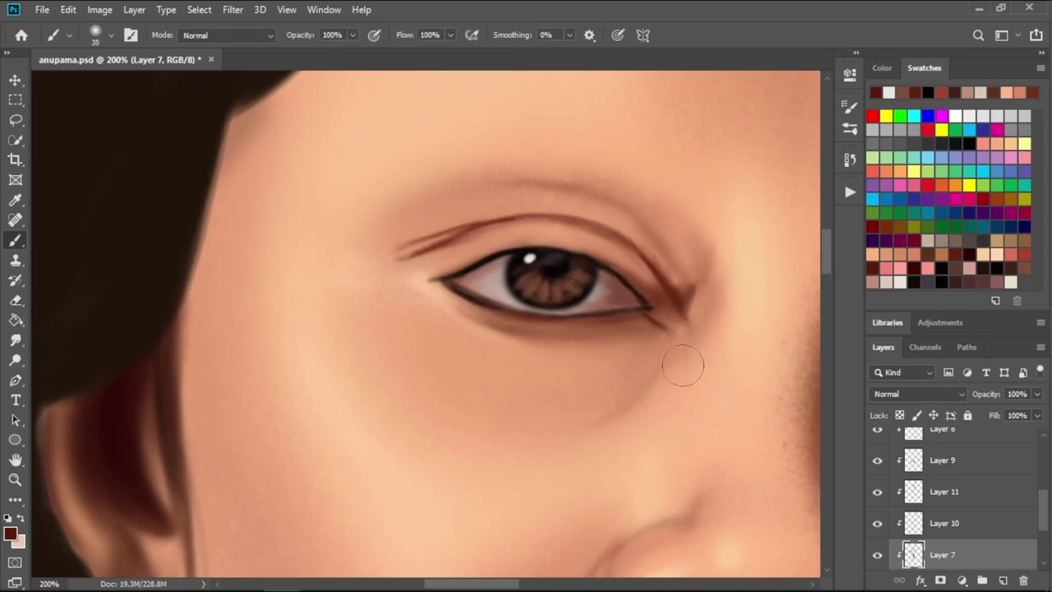
left_click_drag(699, 308, 682, 301)
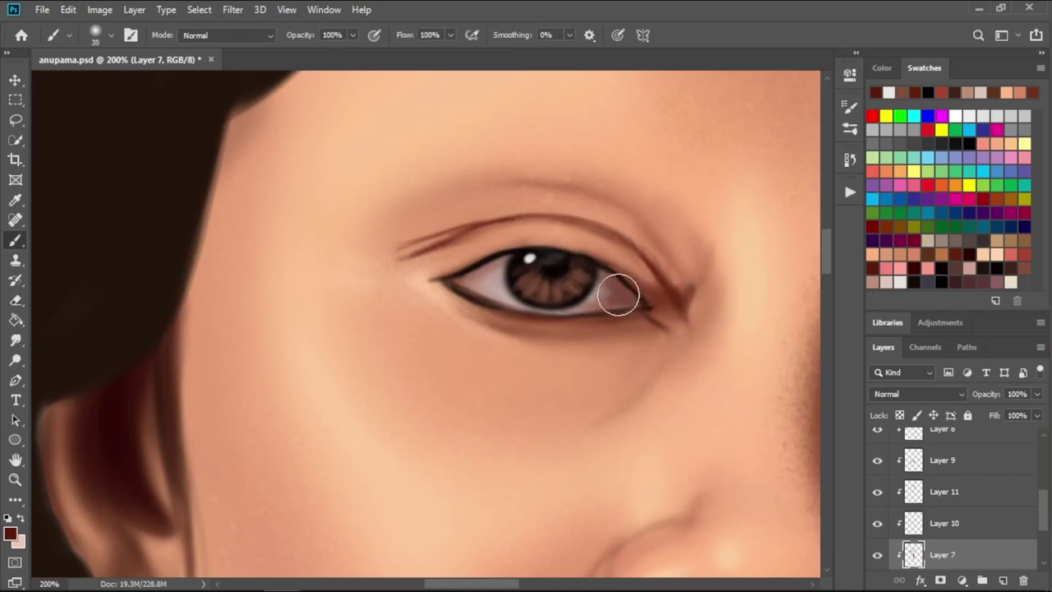
- Thicken the upper eyelid line with a fine brush
key("bracketright")
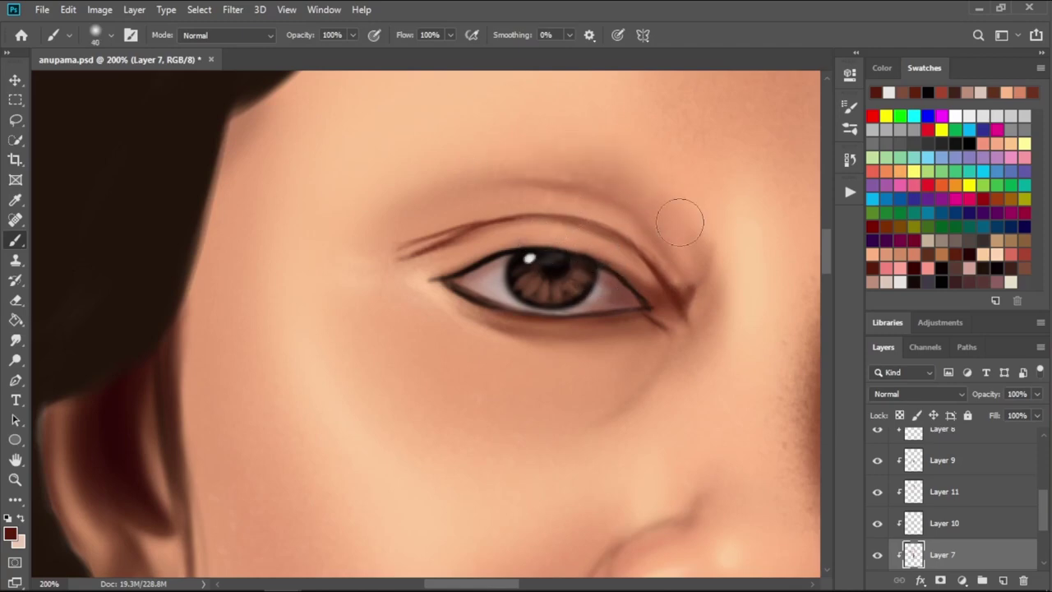
key("bracketleft")
key("bracketleft")
key("bracketleft")
key("bracketleft")
key("bracketleft")
key("bracketright")
key("bracketright")
key("bracketright")
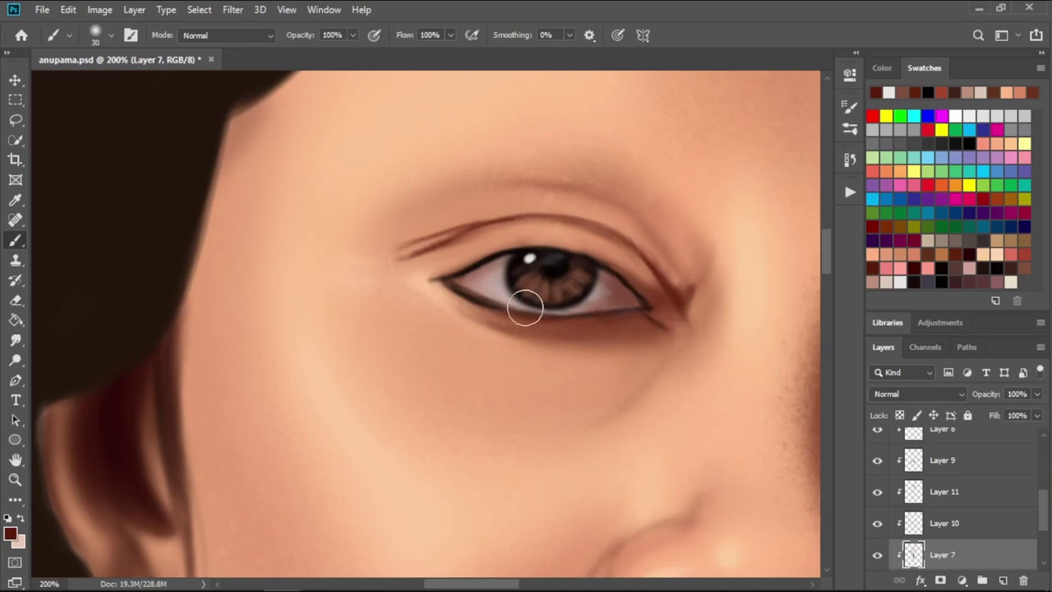
key("bracketleft")
key("bracketleft")
key("bracketleft")
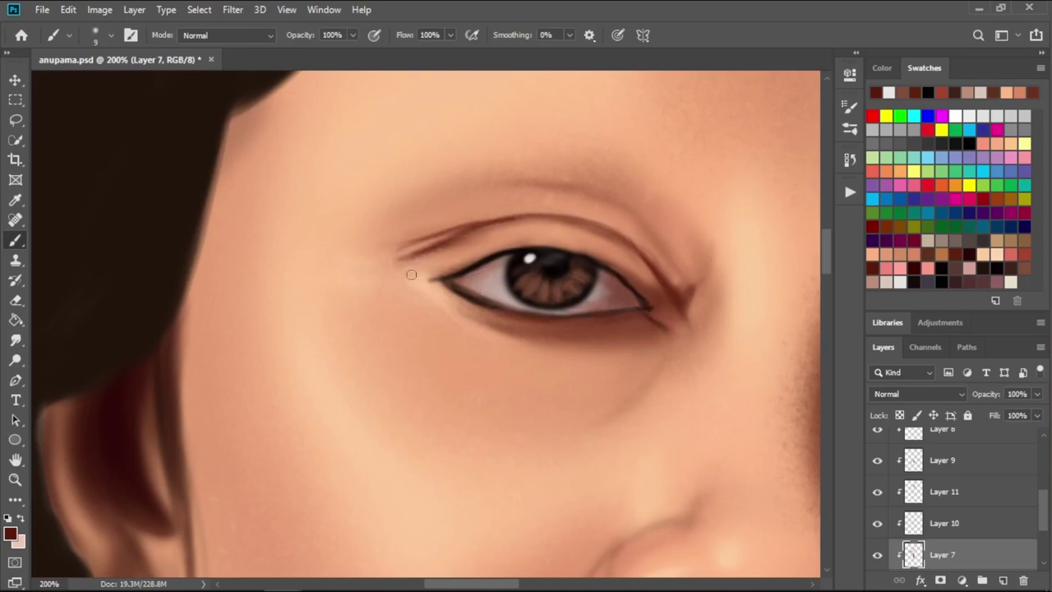
mouse_move(457, 265)
left_mouse_down()
mouse_move(507, 248)
mouse_move(625, 271)
left_mouse_up()
- Pick a light peach skin colour and resize the brush
key("bracketright")
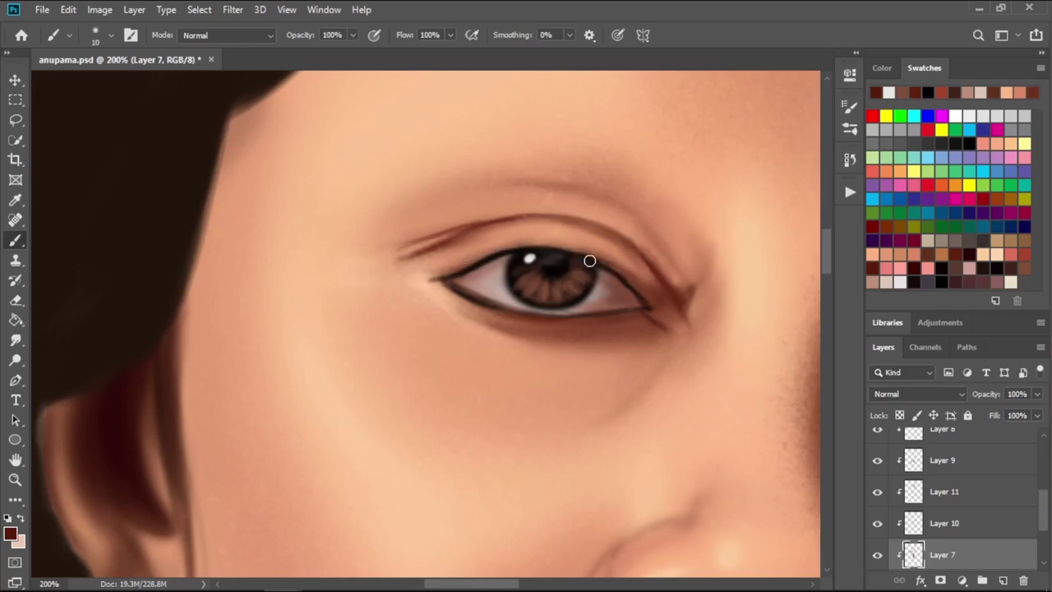
left_click(988, 252)
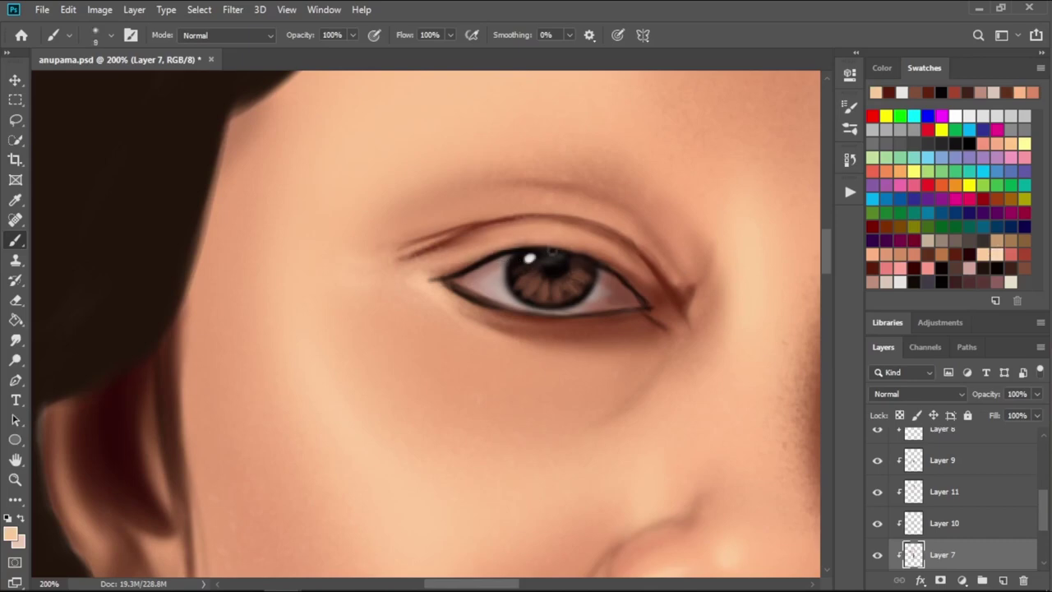
key("bracketleft")
key("bracketleft")
key("bracketleft")
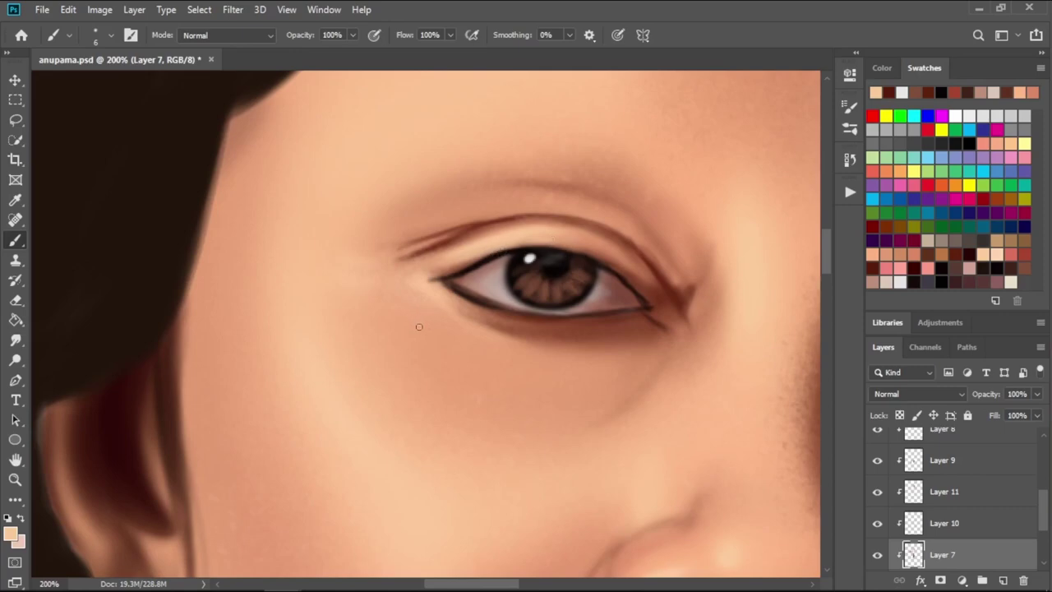
- On Layer 12, choose the first Hair brush (size 7) and set the colour to black
scroll(1044, 512, "up", 2)
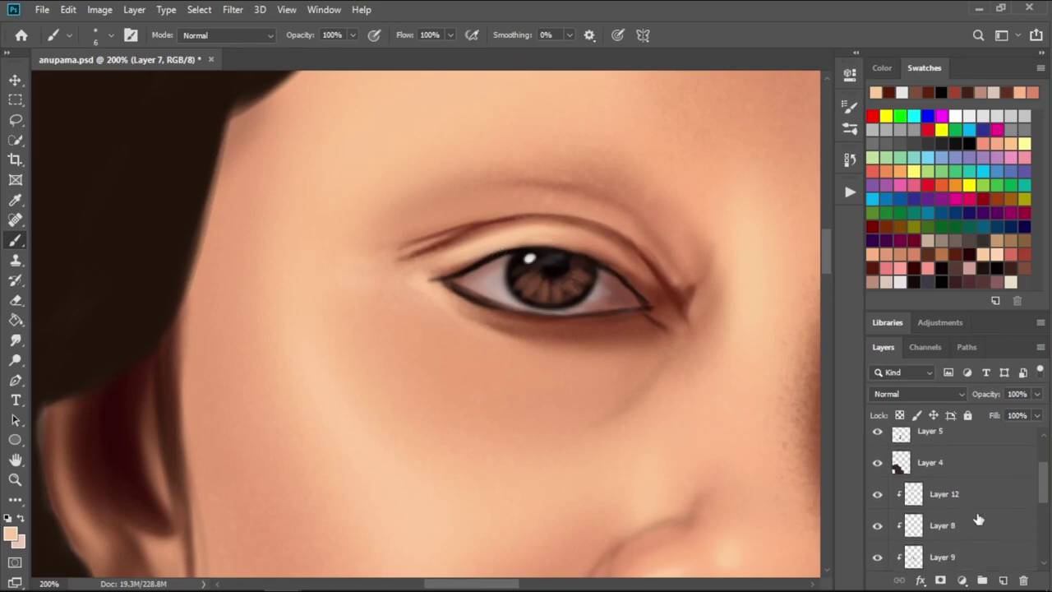
left_click(978, 497)
left_click(1002, 581)
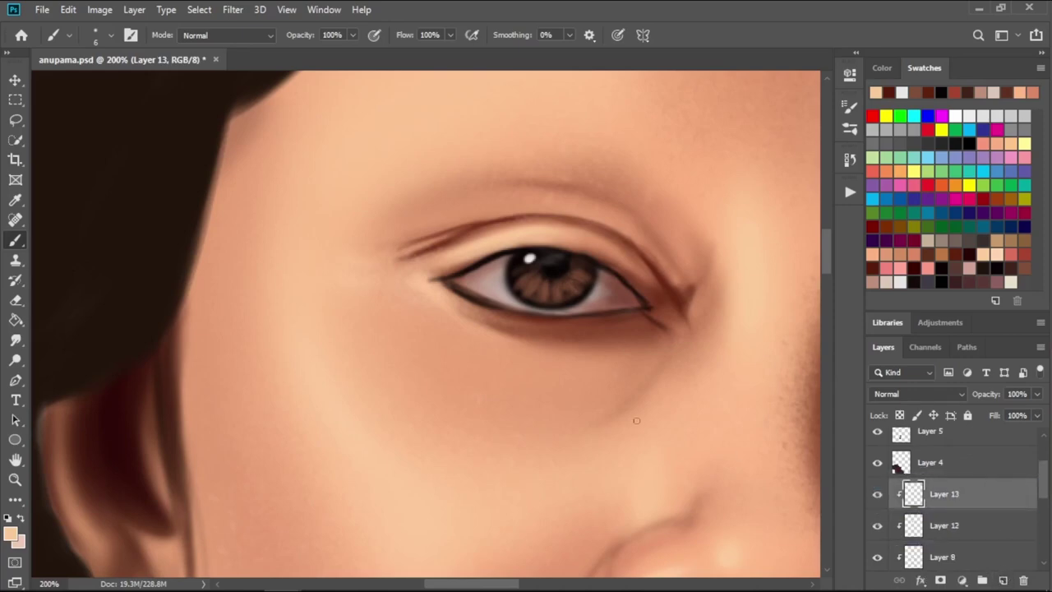
left_click(112, 37)
mouse_move(463, 225)
left_mouse_down()
mouse_move(444, 320)
mouse_move(460, 329)
left_mouse_up()
left_click(180, 293)
key("Return")
left_click(942, 268)
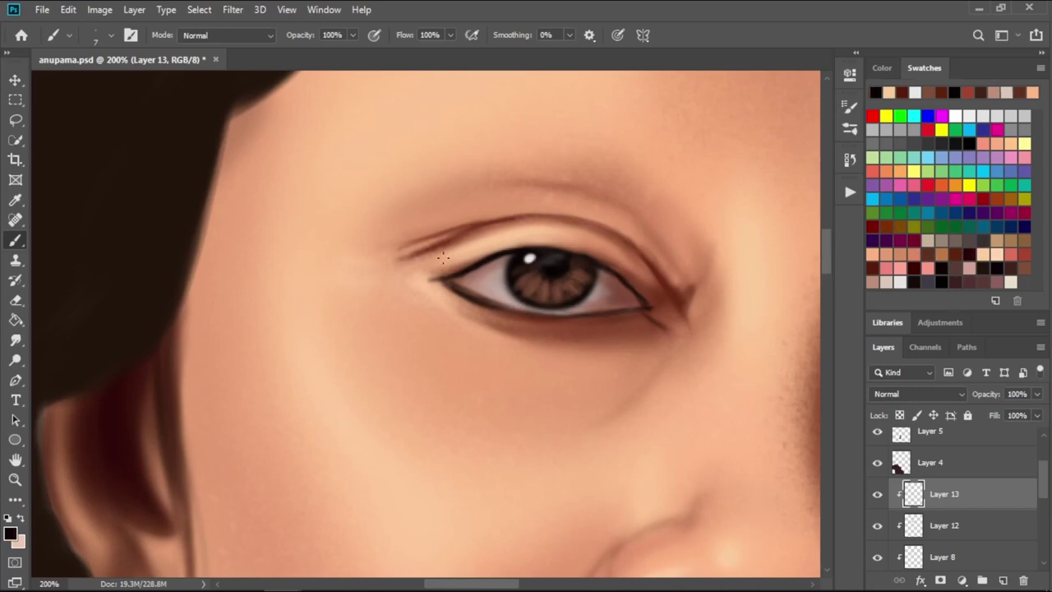
- Undo a too-dark lash, drop the brush to size 6, and paint lashes toward the inner corner
mouse_move(526, 248)
left_mouse_down()
mouse_move(514, 224)
mouse_move(589, 239)
left_mouse_up()
key("ctrl+z")
key("bracketleft")
left_click_drag(568, 251, 566, 226)
mouse_move(502, 249)
left_mouse_down()
mouse_move(498, 237)
mouse_move(468, 241)
left_mouse_up()
mouse_move(464, 258)
left_mouse_down()
mouse_move(458, 245)
mouse_move(488, 239)
left_mouse_up()
mouse_move(438, 281)
left_mouse_down()
mouse_move(411, 271)
mouse_move(414, 260)
mouse_move(503, 219)
mouse_move(482, 232)
left_mouse_up()
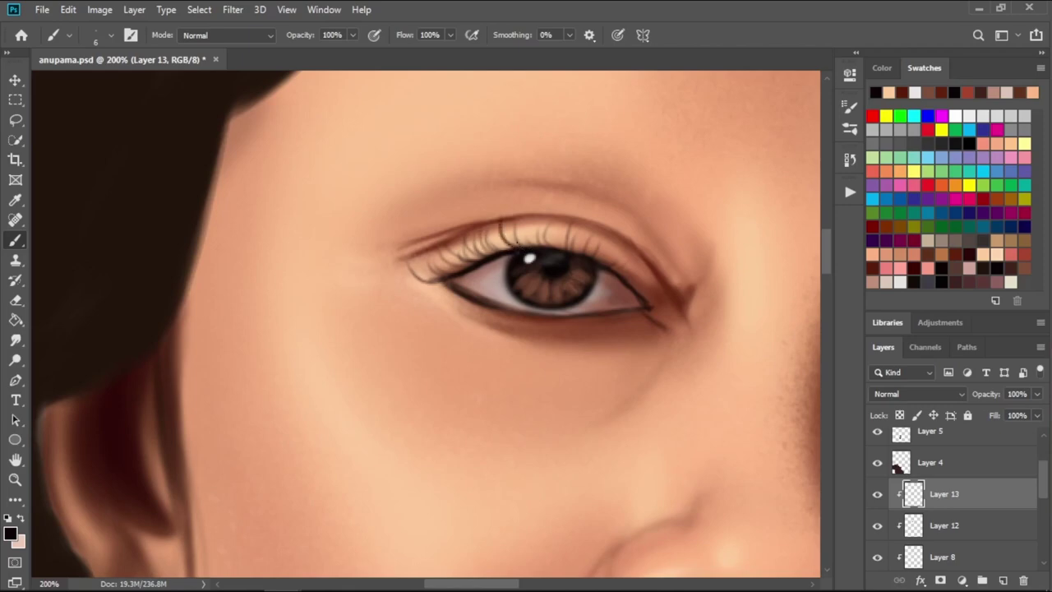
- Add more dark lashes across the upper lid's middle and outer part
mouse_move(539, 251)
left_mouse_down()
mouse_move(519, 231)
mouse_move(552, 226)
left_mouse_up()
mouse_move(530, 246)
left_mouse_down()
mouse_move(517, 224)
mouse_move(530, 224)
mouse_move(488, 231)
left_mouse_up()
mouse_move(503, 262)
left_mouse_down()
mouse_move(461, 240)
mouse_move(478, 235)
left_mouse_up()
mouse_move(476, 271)
left_mouse_down()
mouse_move(441, 251)
mouse_move(422, 265)
left_mouse_up()
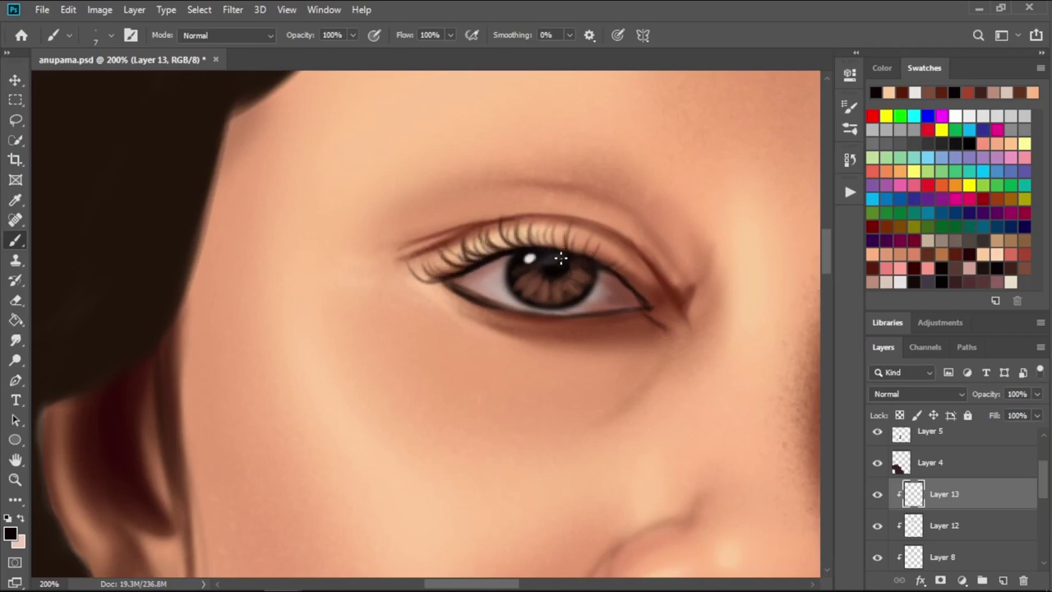
left_click_drag(546, 247, 536, 222)
mouse_move(609, 278)
left_mouse_down()
mouse_move(633, 264)
mouse_move(597, 228)
left_mouse_up()
left_click_drag(573, 251, 578, 234)
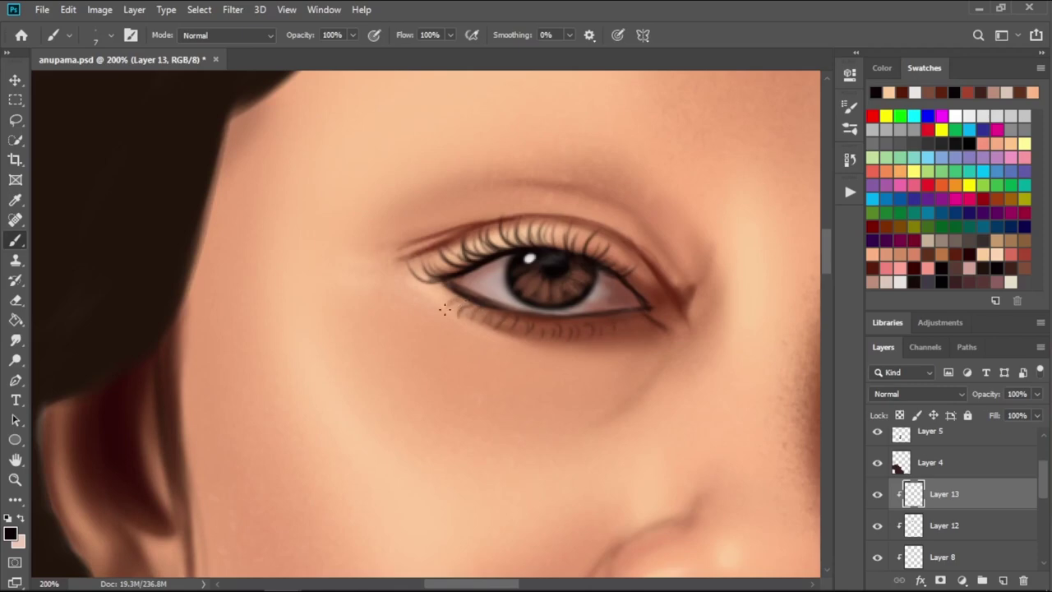
- Paint a few short lashes along the lower lid under the eye
left_click_drag(444, 309, 458, 294)
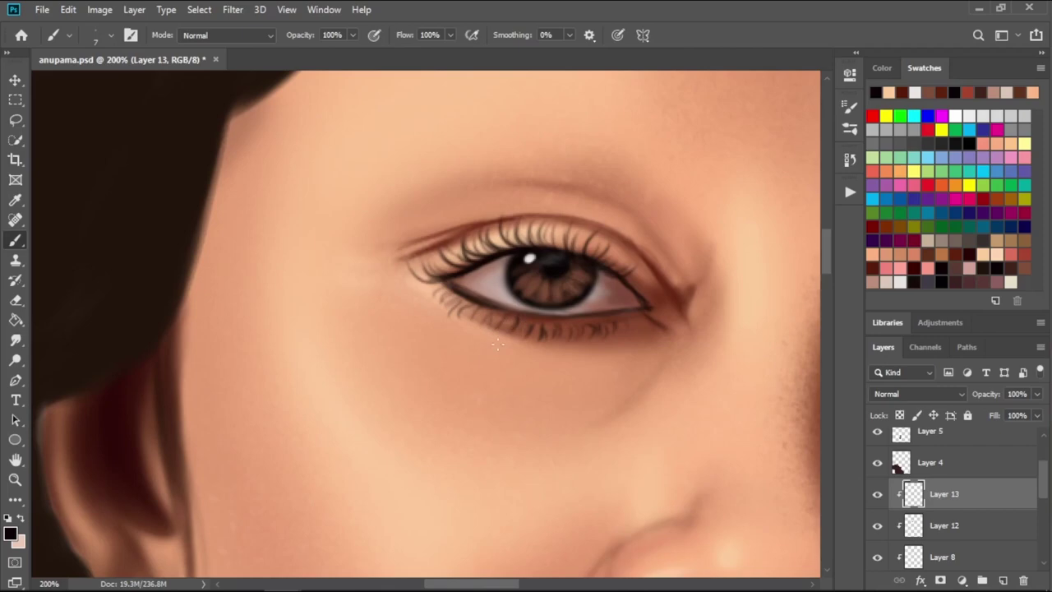
left_click_drag(472, 305, 470, 315)
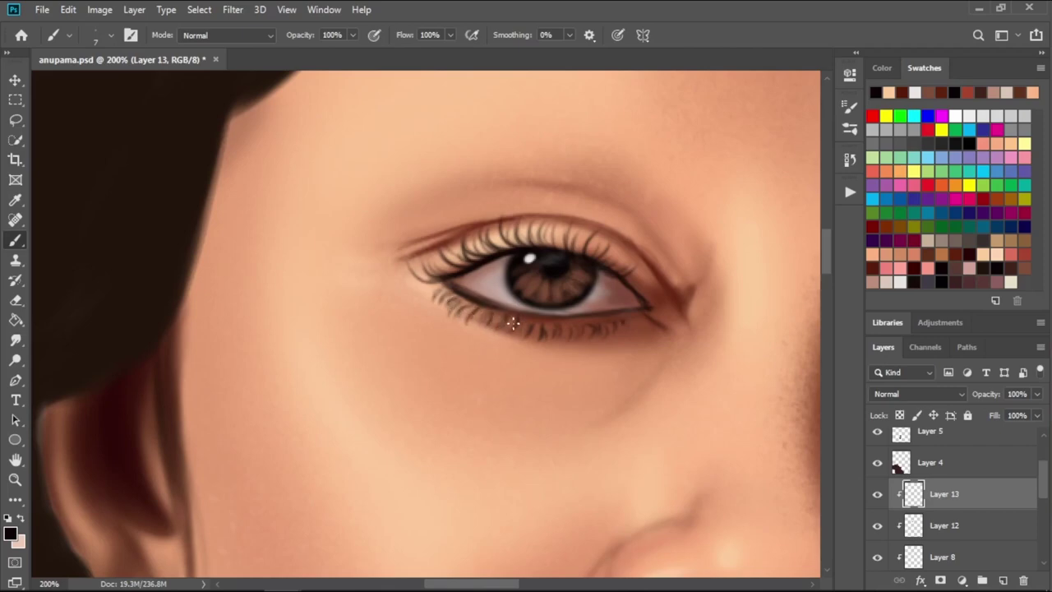
scroll(512, 323, "down", 3, "alt")
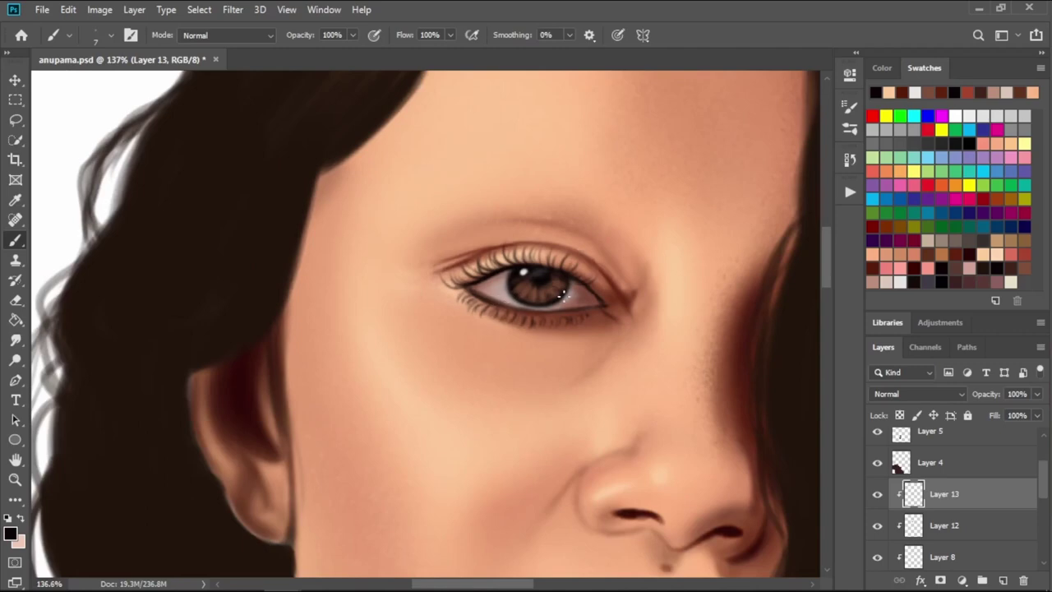
- Show the Layer 1 sketch guide, save, and start hair strokes on the eyebrow's right tail
scroll(697, 337, "up", 1)
scroll(953, 493, "up", 3)
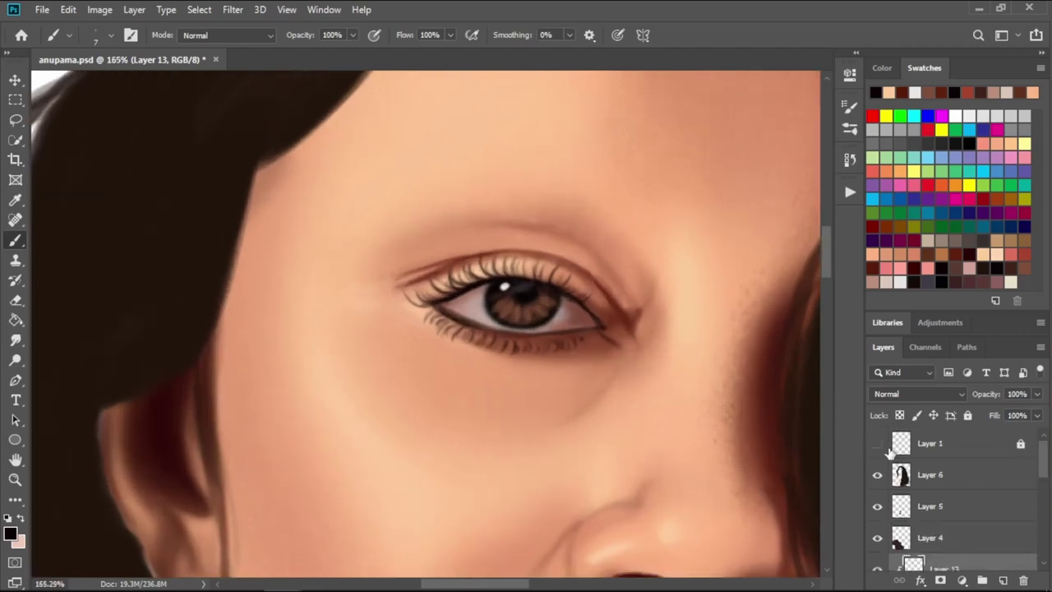
left_click(877, 443)
scroll(606, 284, "up", 1, "alt")
key("ctrl+s")
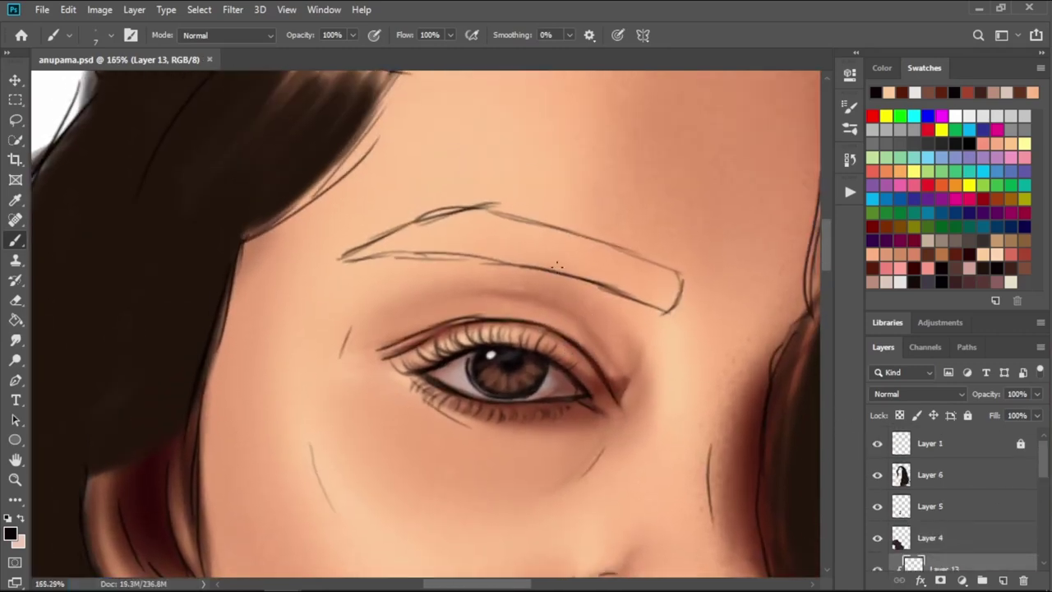
left_click_drag(697, 283, 680, 309)
mouse_move(674, 268)
left_mouse_down()
mouse_move(662, 309)
mouse_move(678, 312)
left_mouse_up()
left_click_drag(667, 271, 679, 299)
- Brush hair strokes across the eyebrow from its inner start to its right end
left_click_drag(332, 262, 421, 244)
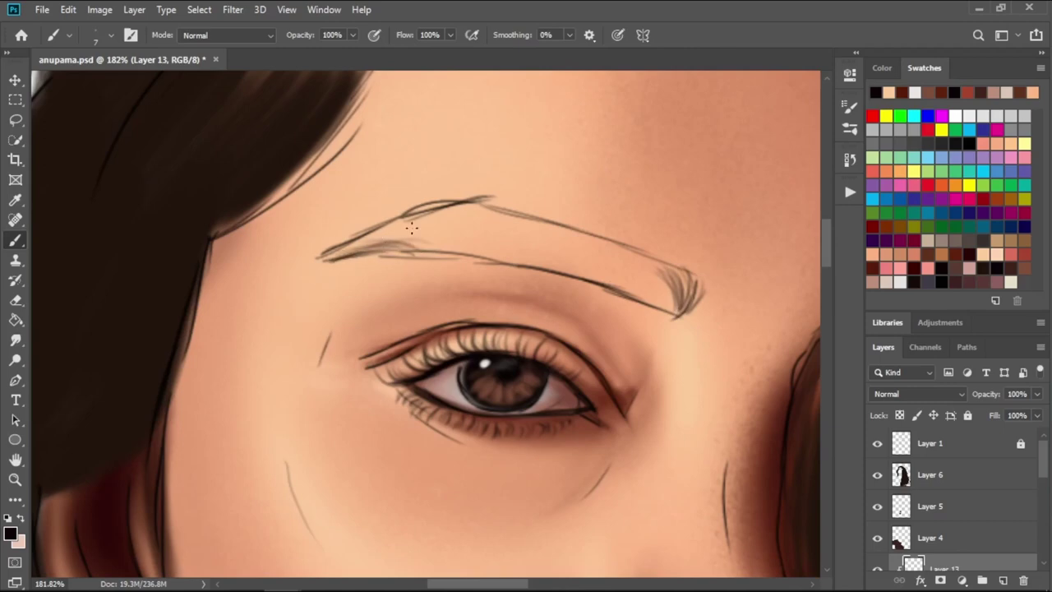
mouse_move(341, 253)
left_mouse_down()
mouse_move(439, 221)
mouse_move(517, 215)
left_mouse_up()
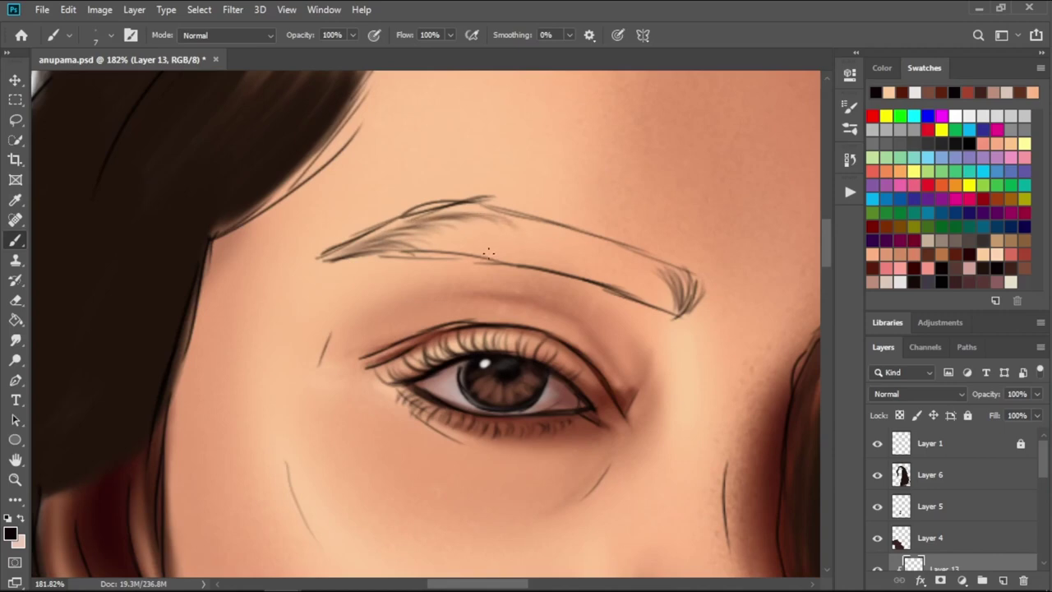
left_click_drag(397, 251, 513, 222)
left_click_drag(463, 250, 524, 225)
left_click_drag(418, 248, 536, 217)
mouse_move(500, 260)
left_mouse_down()
mouse_move(556, 229)
mouse_move(533, 222)
left_mouse_up()
left_click_drag(536, 270, 571, 232)
left_click_drag(530, 263, 566, 230)
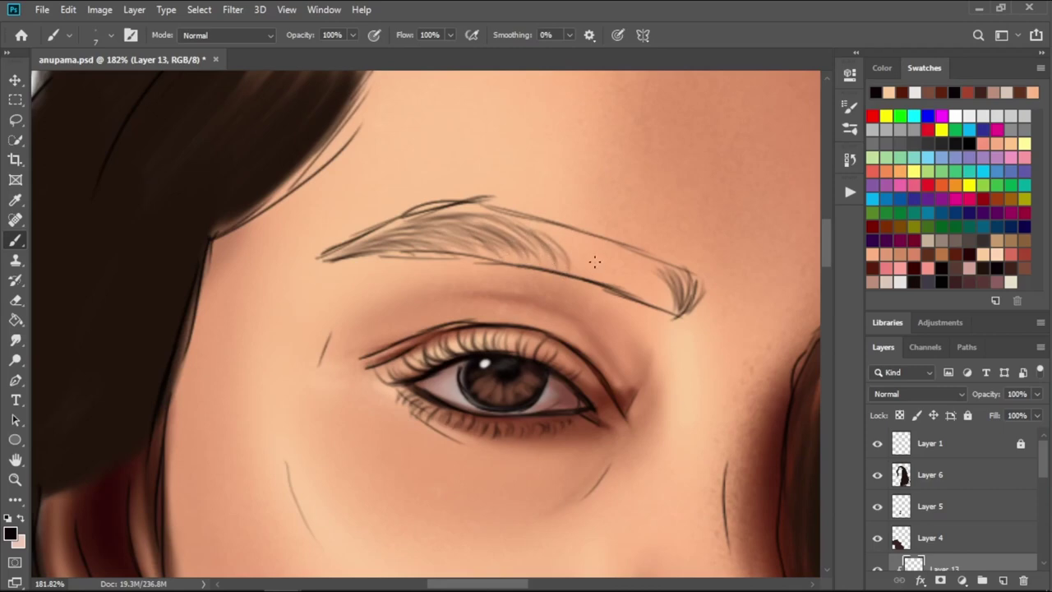
mouse_move(588, 273)
left_mouse_down()
mouse_move(576, 236)
mouse_move(534, 220)
mouse_move(583, 237)
mouse_move(532, 224)
left_mouse_up()
left_click_drag(539, 251, 508, 224)
mouse_move(627, 282)
left_mouse_down()
mouse_move(594, 240)
mouse_move(623, 253)
left_mouse_up()
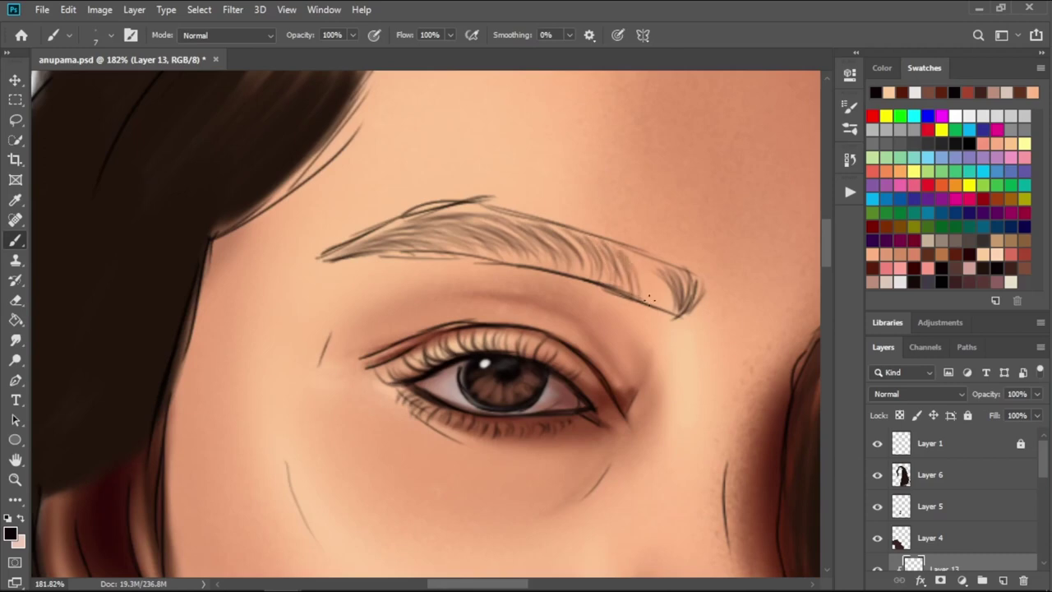
mouse_move(649, 297)
left_mouse_down()
mouse_move(631, 255)
mouse_move(663, 262)
mouse_move(645, 256)
left_mouse_up()
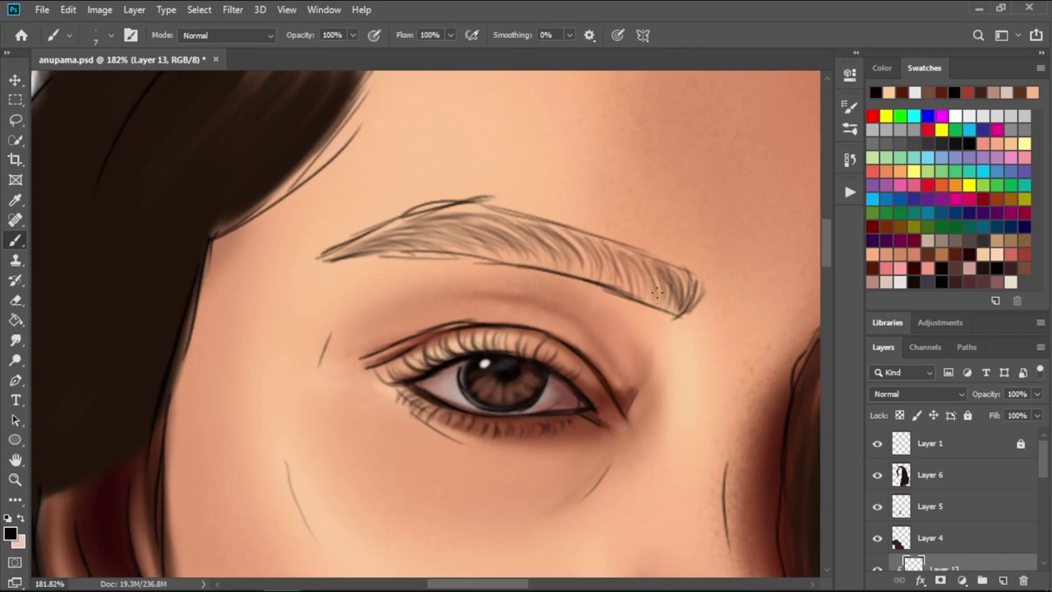
- Hide the Layer 1 sketch and darken the inner and middle eyebrow hairs
left_click(878, 444)
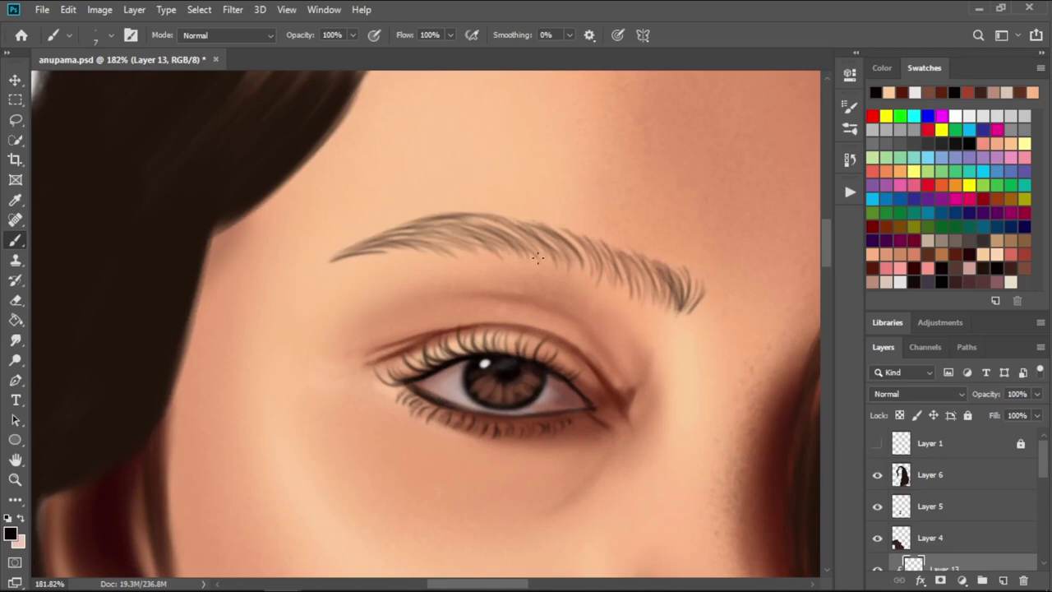
left_click_drag(356, 253, 461, 236)
left_click_drag(398, 249, 467, 231)
left_click_drag(352, 251, 500, 219)
left_click_drag(435, 233, 506, 214)
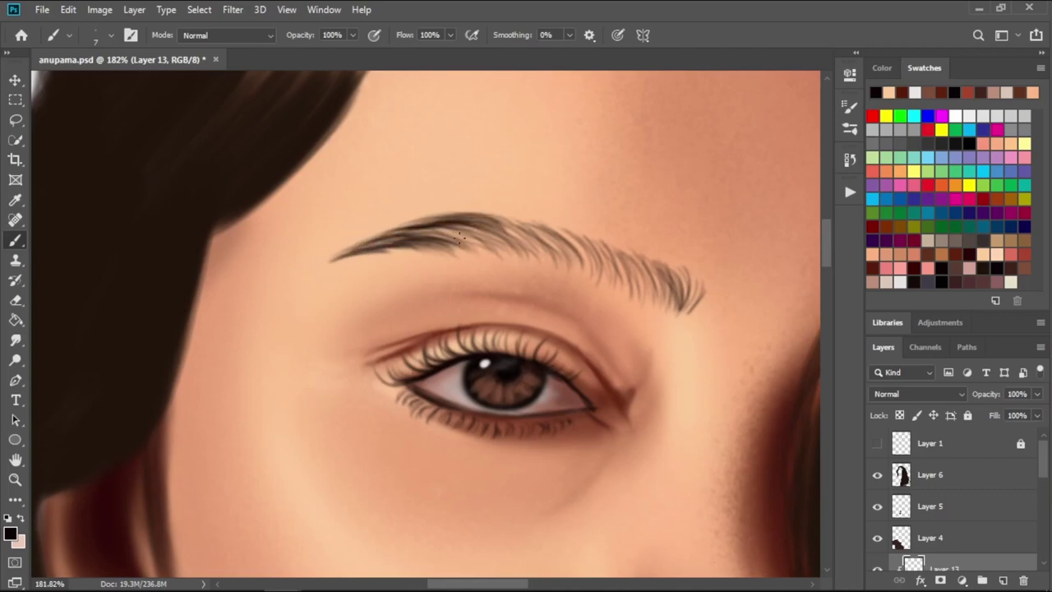
left_click_drag(393, 237, 444, 229)
left_click_drag(462, 230, 517, 218)
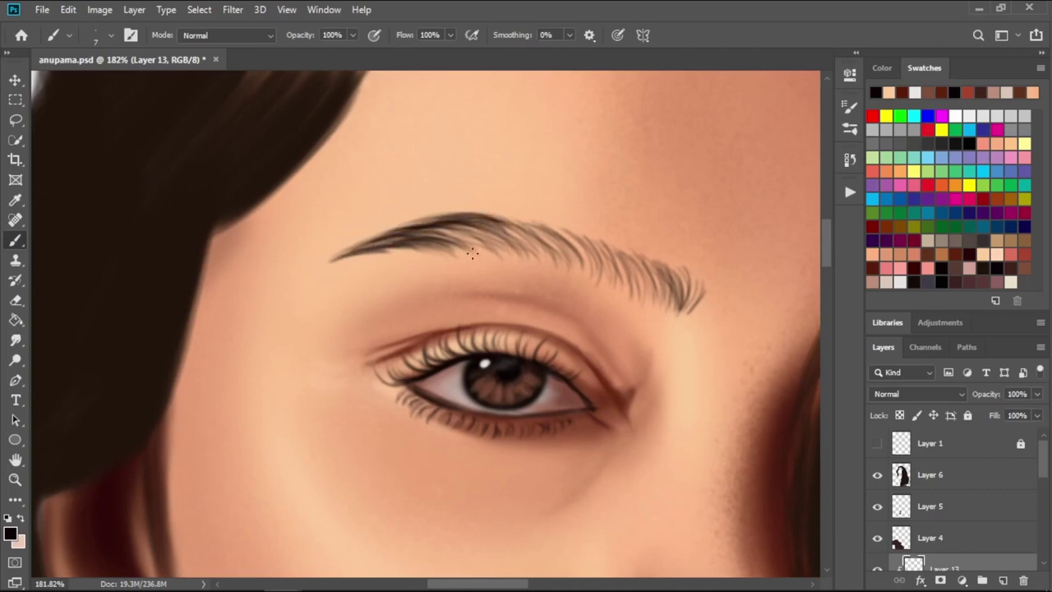
mouse_move(450, 250)
left_mouse_down()
mouse_move(490, 231)
mouse_move(555, 237)
left_mouse_up()
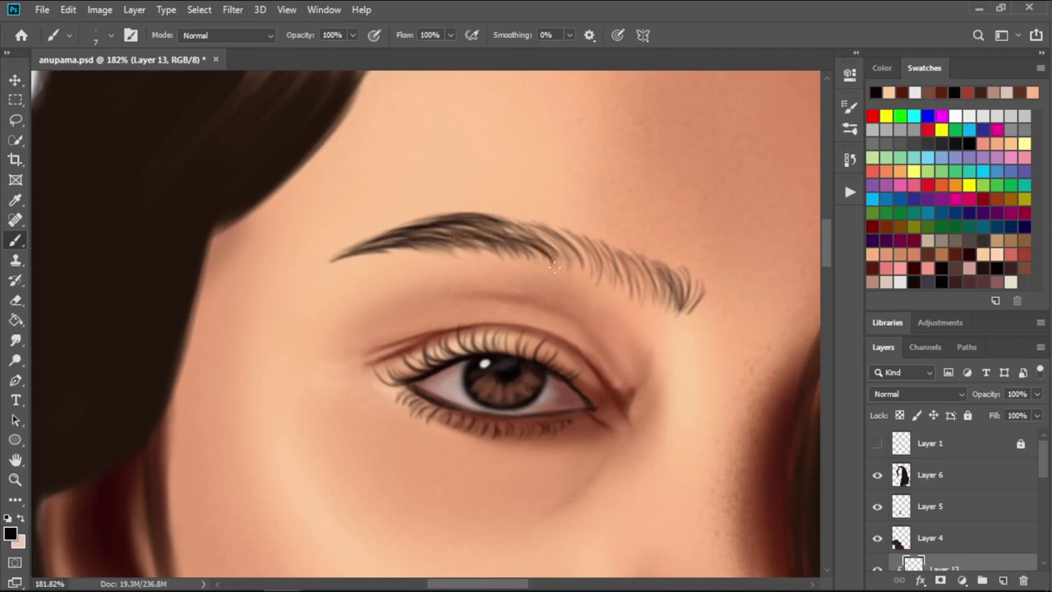
mouse_move(493, 256)
left_mouse_down()
mouse_move(534, 232)
mouse_move(526, 235)
left_mouse_up()
left_click_drag(448, 253, 490, 232)
- Add dark hairs to the right part and outer tail of the eyebrow
left_click_drag(539, 270, 575, 227)
mouse_move(518, 247)
left_mouse_down()
mouse_move(549, 224)
mouse_move(534, 217)
left_mouse_up()
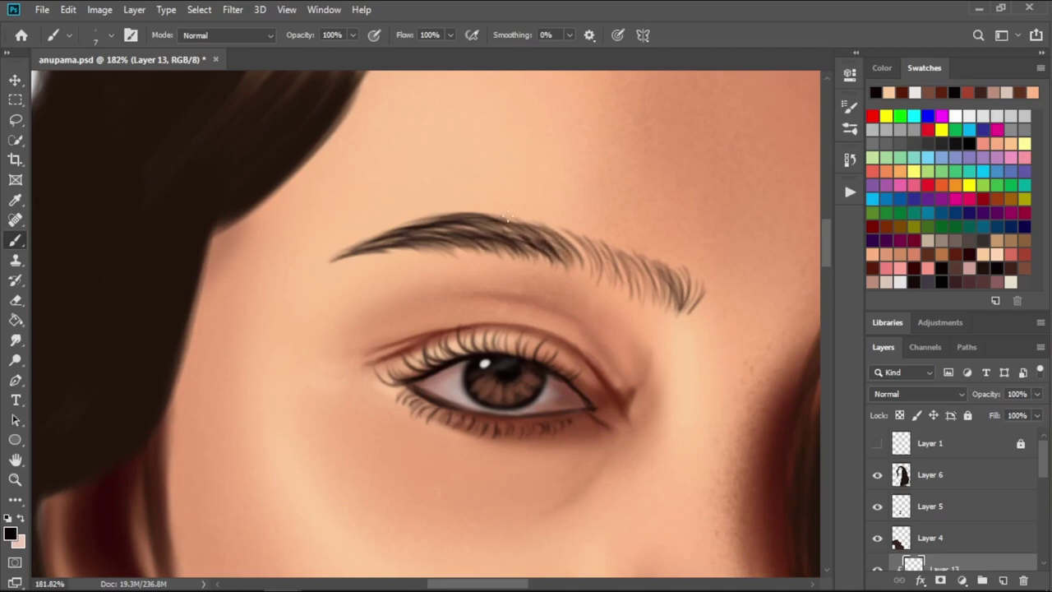
left_click_drag(552, 268, 587, 227)
mouse_move(542, 268)
left_mouse_down()
mouse_move(575, 225)
mouse_move(593, 237)
left_mouse_up()
left_click_drag(582, 274, 606, 240)
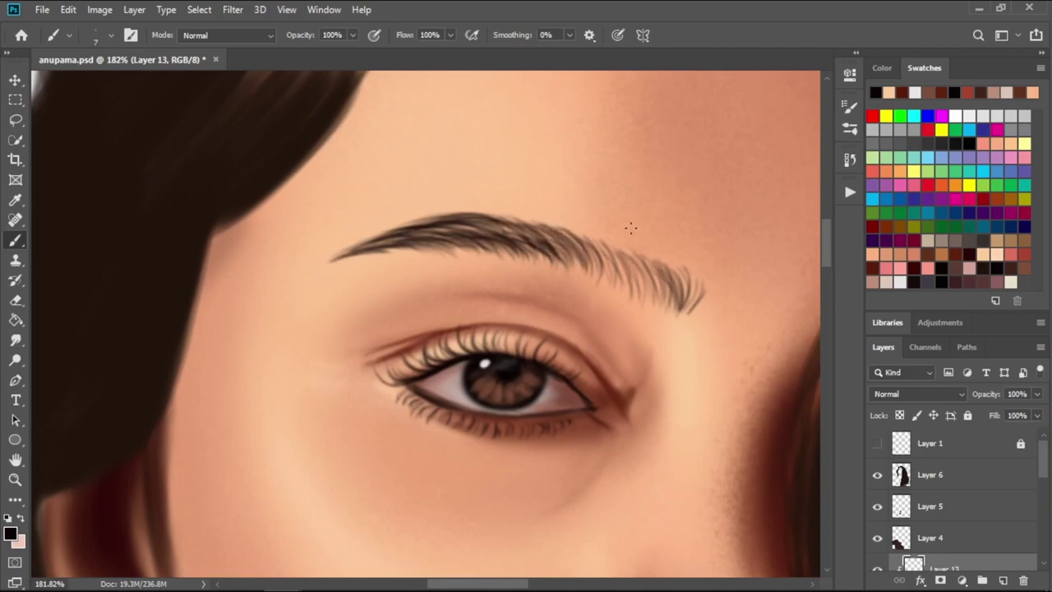
left_click_drag(670, 309, 684, 264)
left_click_drag(651, 314, 674, 268)
left_click_drag(635, 304, 651, 250)
mouse_move(625, 304)
left_mouse_down()
mouse_move(639, 251)
mouse_move(654, 256)
mouse_move(632, 250)
left_mouse_up()
left_click_drag(604, 289, 626, 245)
left_click_drag(595, 284, 620, 242)
mouse_move(589, 276)
left_mouse_down()
mouse_move(612, 237)
mouse_move(597, 235)
left_mouse_up()
left_click_drag(574, 274, 586, 230)
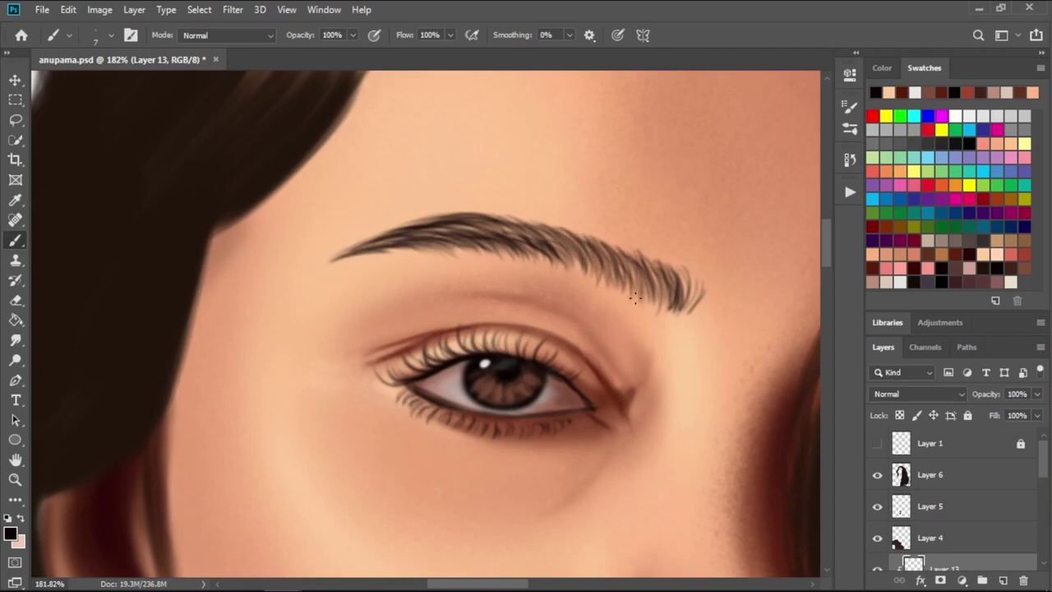
left_click_drag(617, 288, 636, 247)
left_click_drag(620, 294, 638, 249)
- Darken the hair strand beside the face and lengthen the eyebrow's left end
scroll(738, 324, "down", 5)
left_click_drag(696, 312, 653, 321)
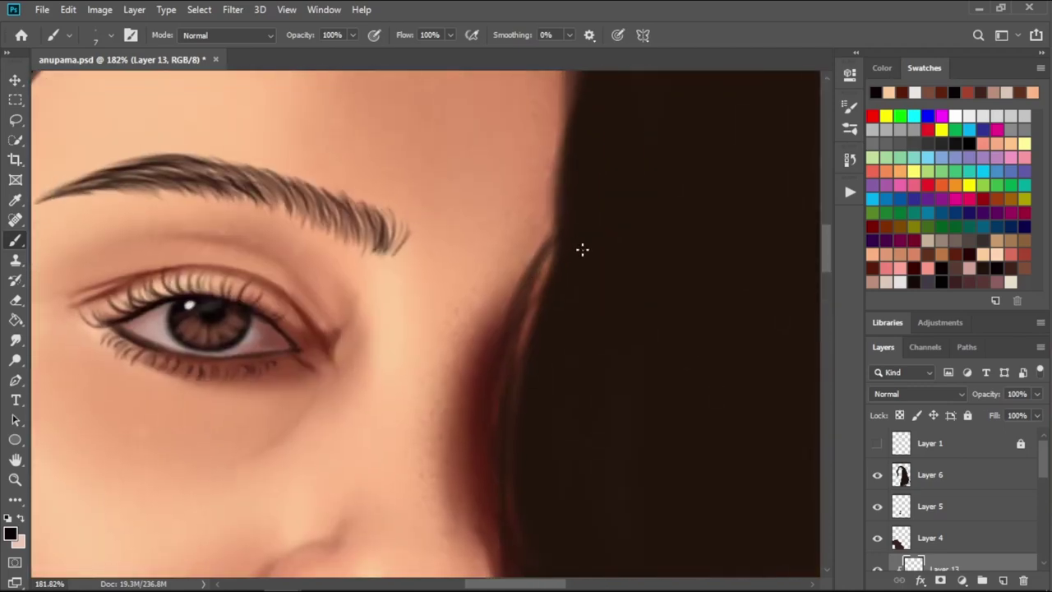
mouse_move(538, 278)
left_mouse_down()
mouse_move(554, 246)
mouse_move(537, 264)
left_mouse_up()
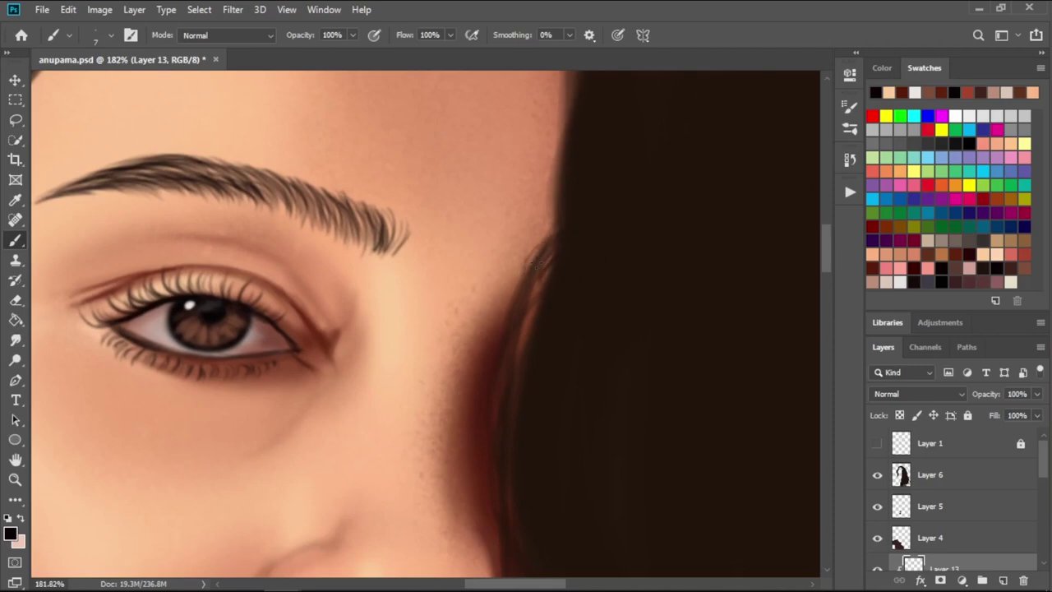
scroll(625, 247, "down", 2, "alt")
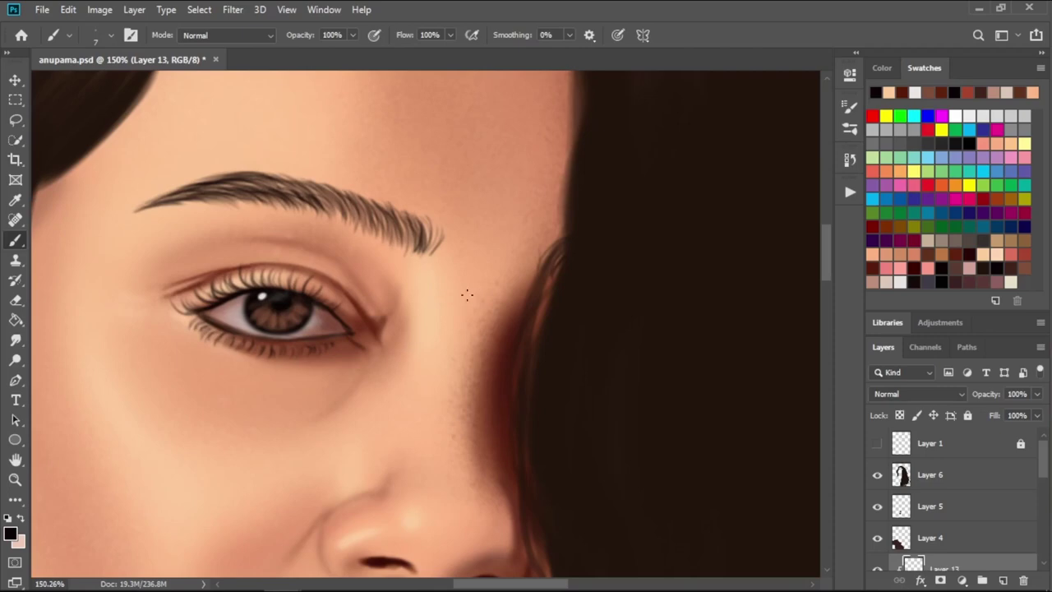
scroll(467, 294, "left", 3)
scroll(343, 240, "left", 2)
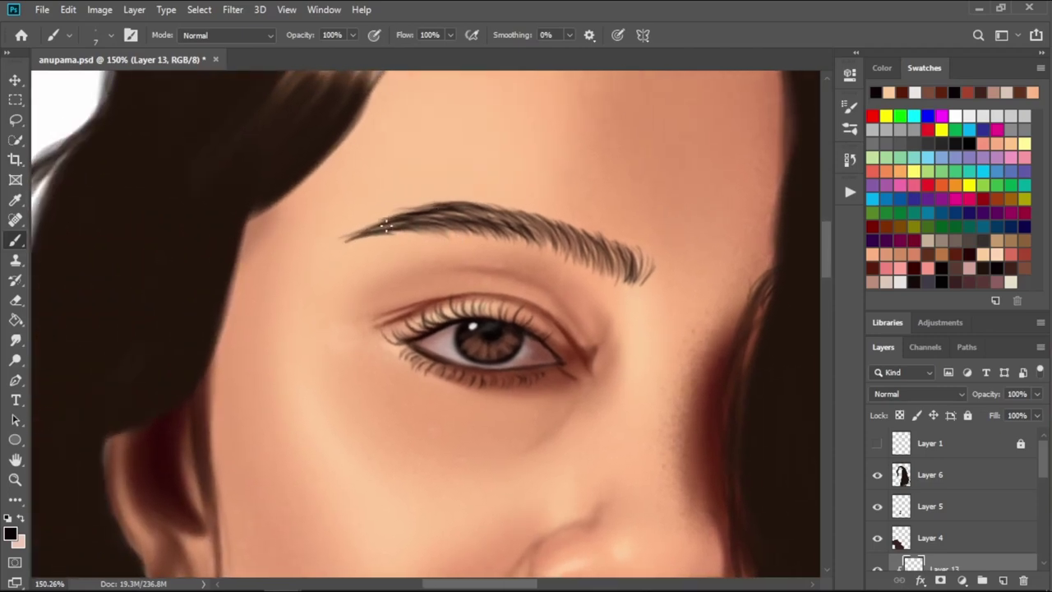
left_click_drag(390, 239, 344, 240)
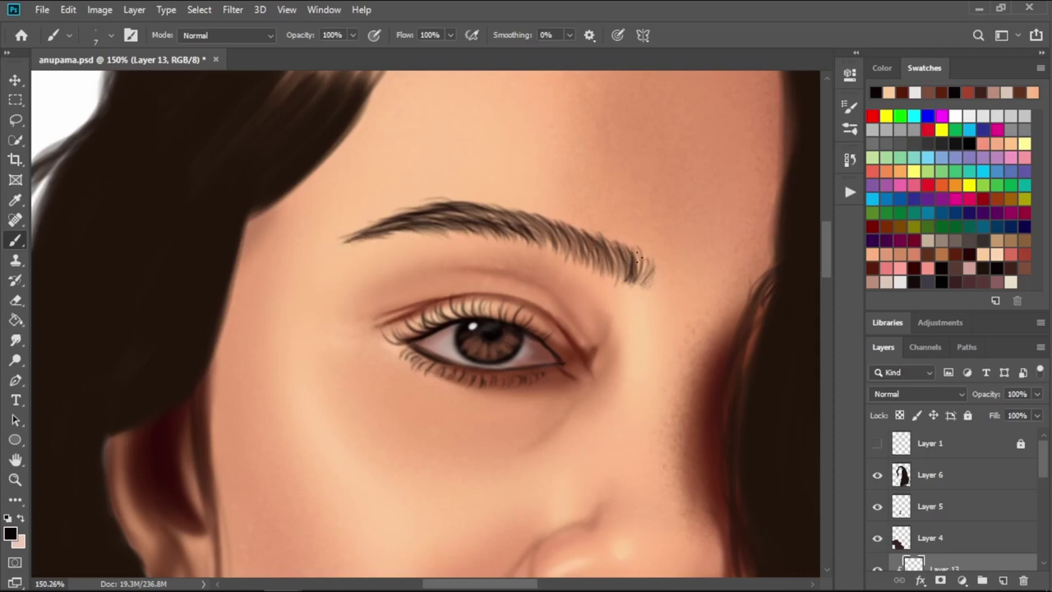
scroll(558, 241, "down", 2)
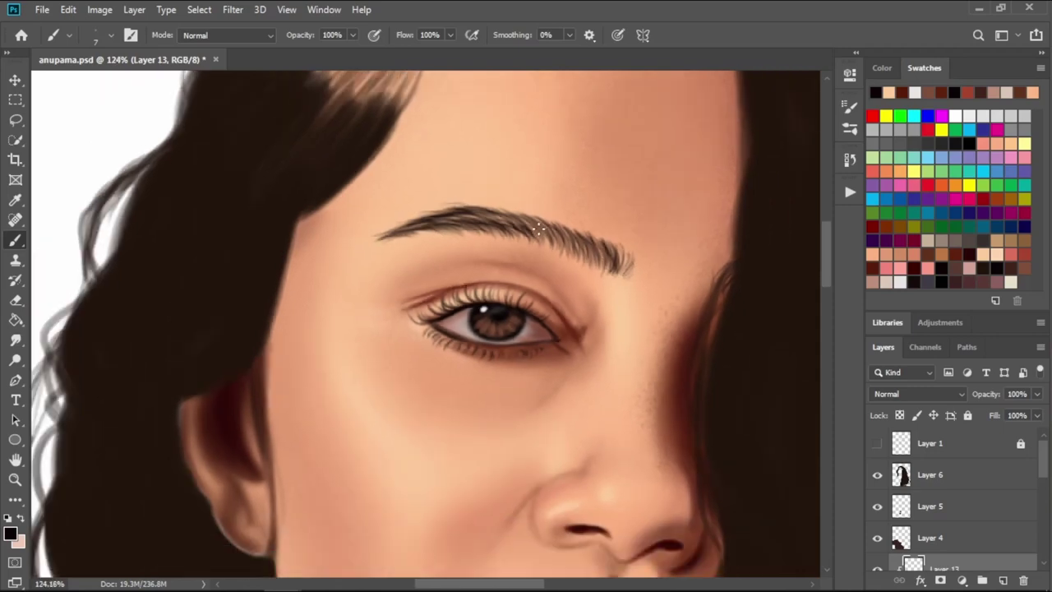
scroll(486, 222, "up", 1)
scroll(487, 222, "up", 1)
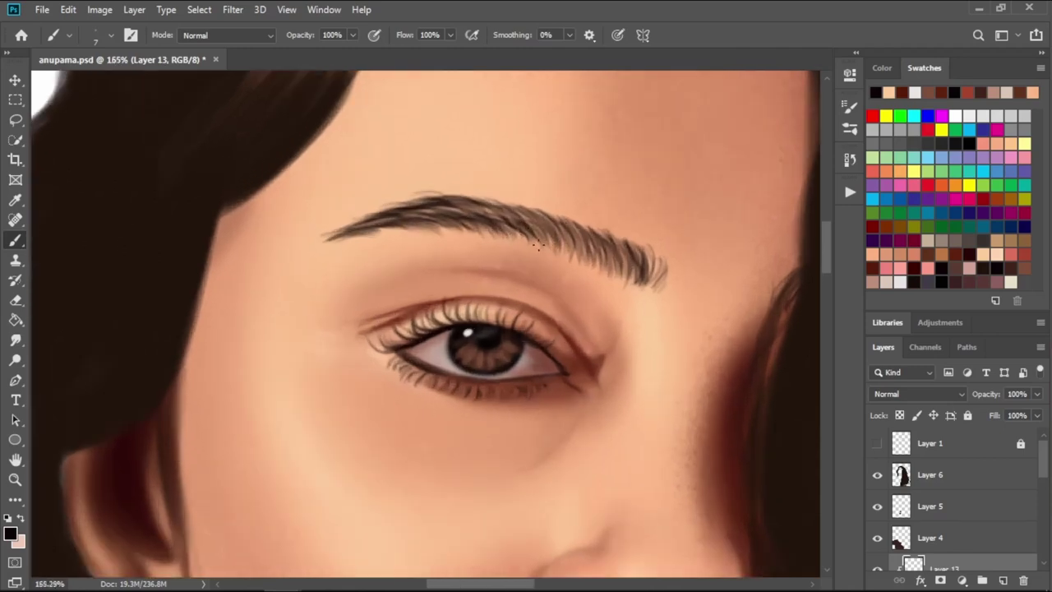
- Add short hairs to the brow's outer half and fine hairs along its top edge
mouse_move(520, 236)
left_mouse_down()
mouse_move(556, 260)
mouse_move(573, 241)
left_mouse_up()
left_click_drag(498, 217, 515, 241)
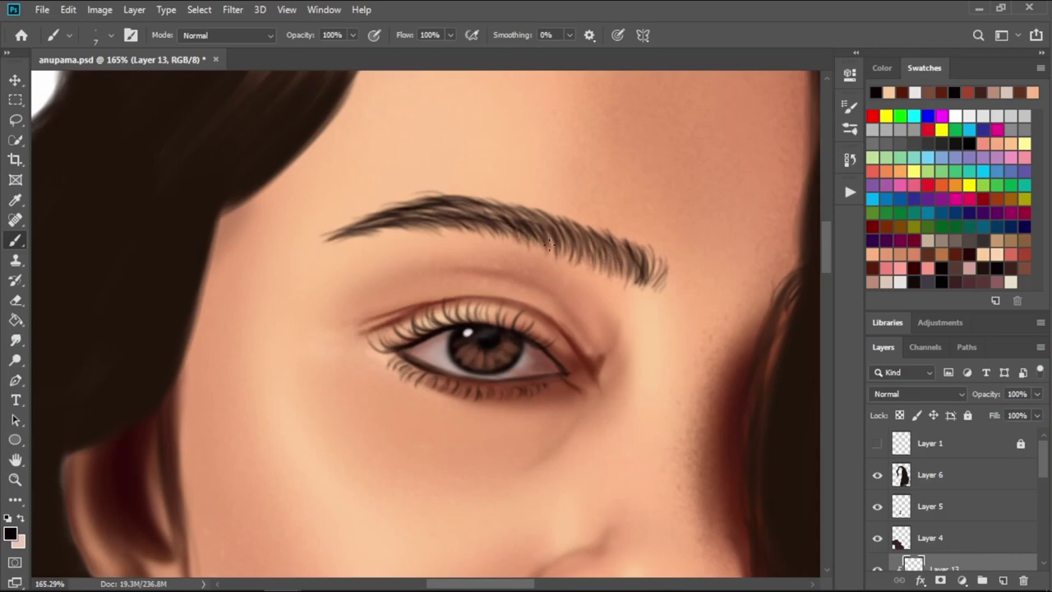
scroll(526, 231, "down", 1)
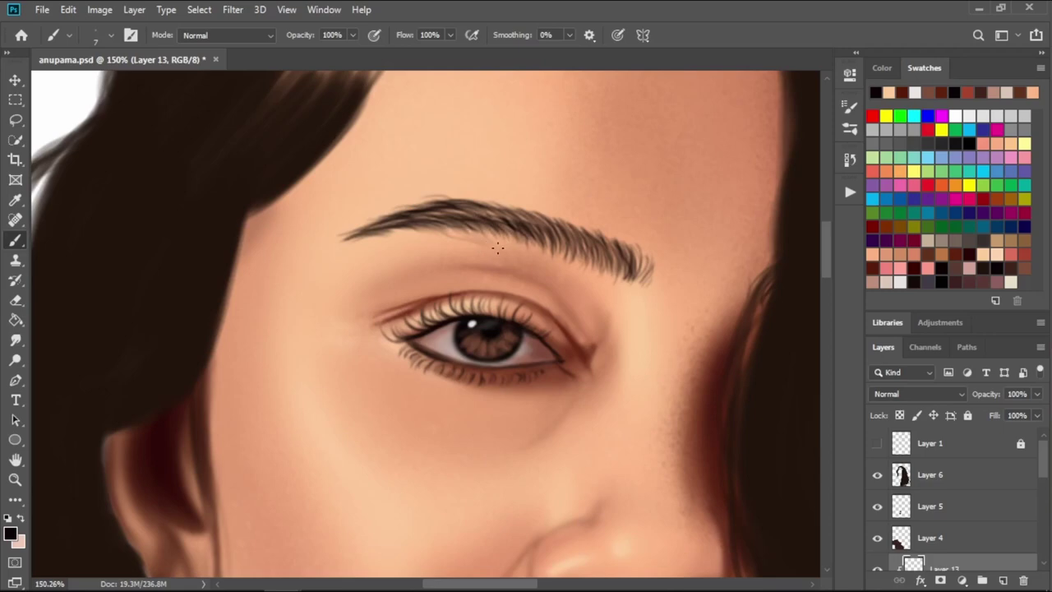
scroll(427, 194, "up", 2)
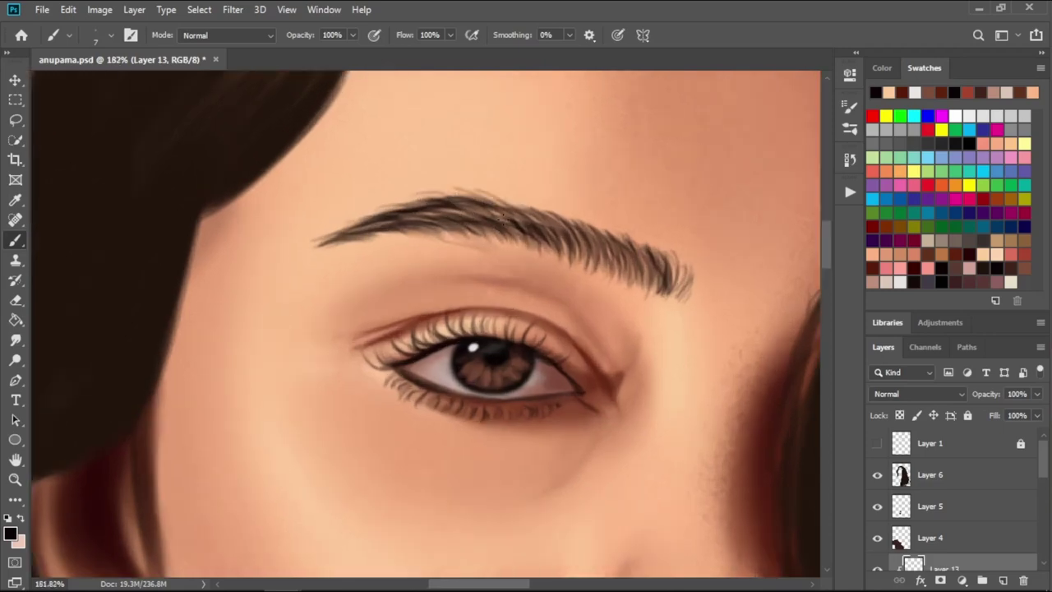
mouse_move(529, 211)
left_mouse_down()
mouse_move(480, 191)
mouse_move(515, 200)
left_mouse_up()
mouse_move(559, 229)
left_mouse_down()
mouse_move(533, 201)
mouse_move(462, 189)
left_mouse_up()
left_click_drag(505, 209, 485, 191)
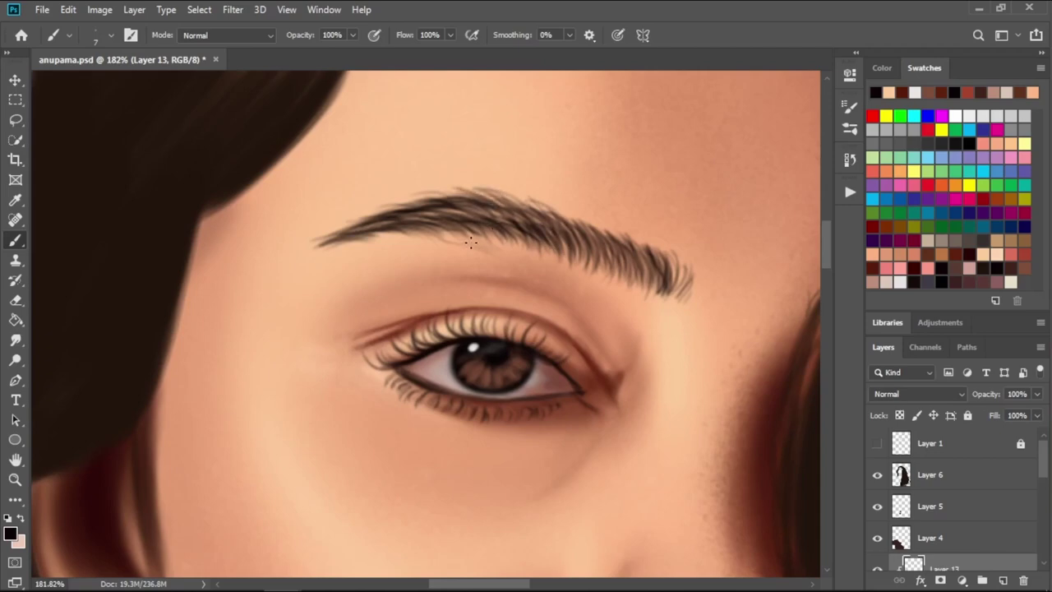
scroll(462, 195, "down", 3)
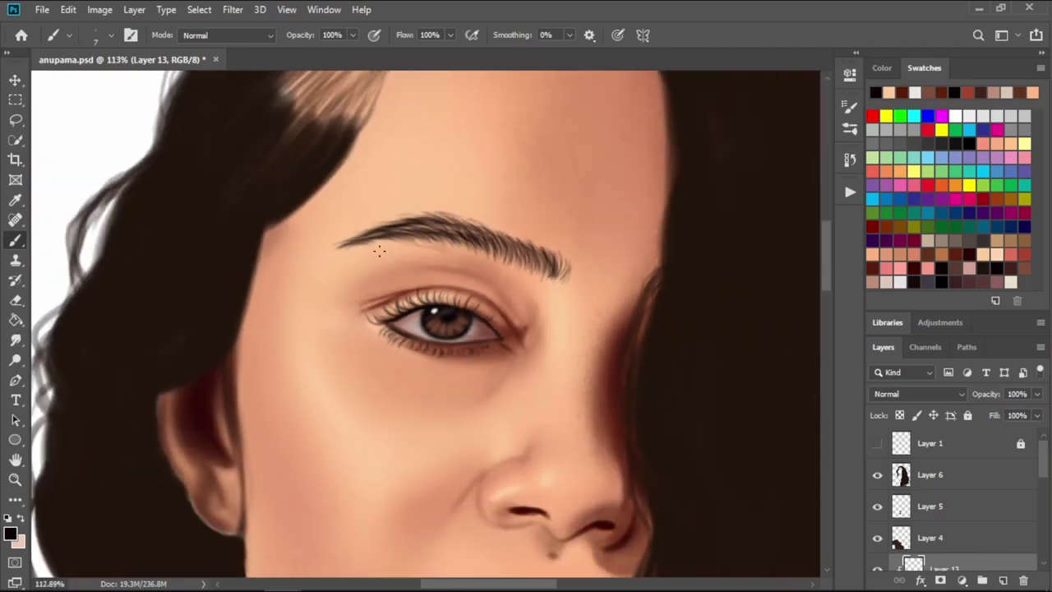
scroll(473, 238, "down", 2)
scroll(481, 279, "down", 2)
scroll(489, 307, "down", 1)
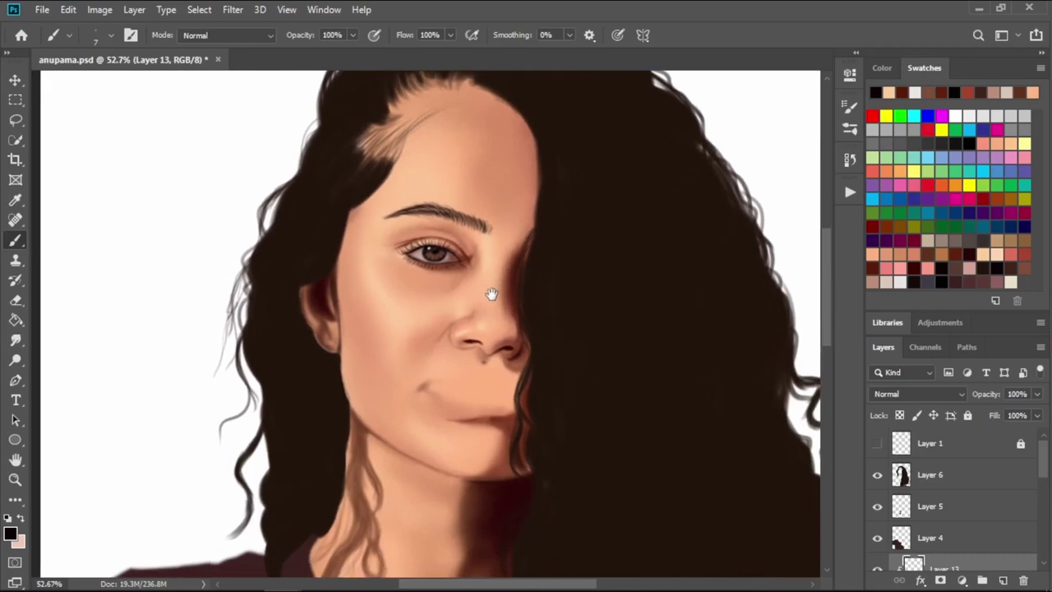
- Switch to the Soft Round brush on Layer 8 with a peach skin colour
scroll(488, 294, "up", 2)
left_click(112, 36)
left_click(82, 152)
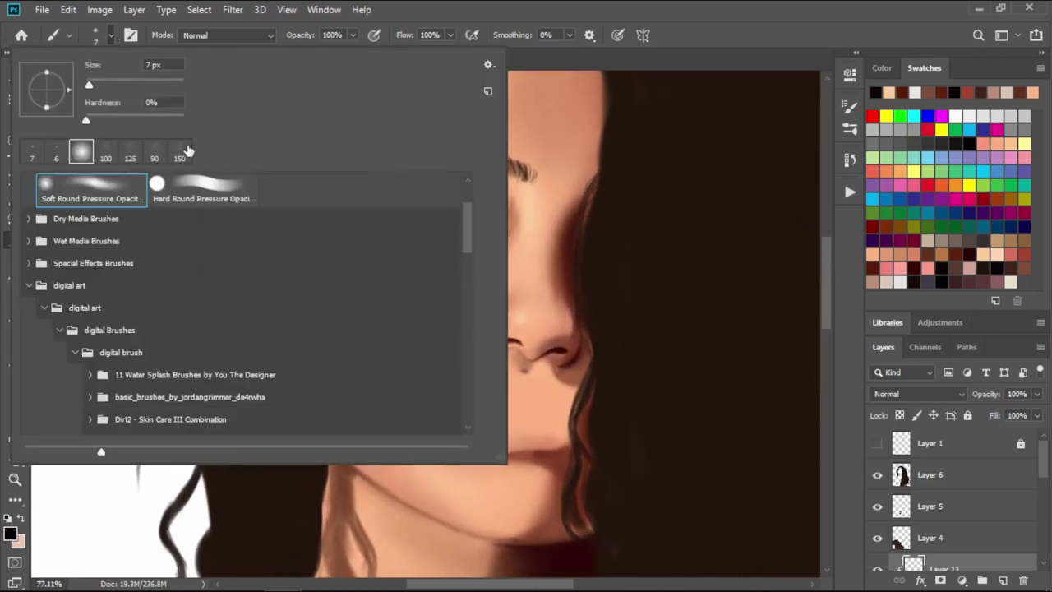
left_click(760, 64)
left_click_drag(1040, 469, 1041, 504)
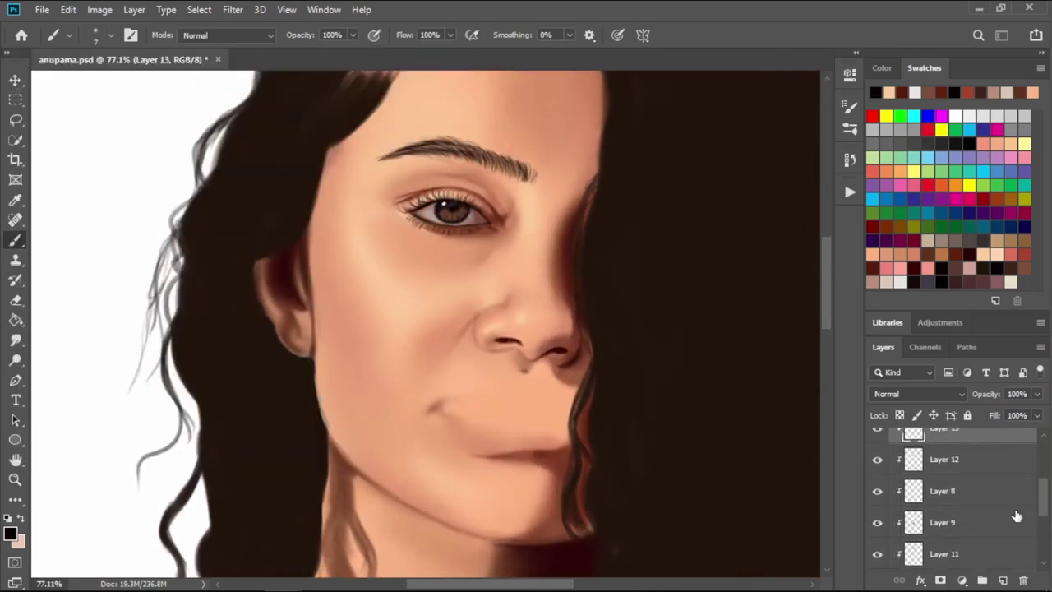
left_click(978, 519)
left_click(973, 493)
left_click(989, 251)
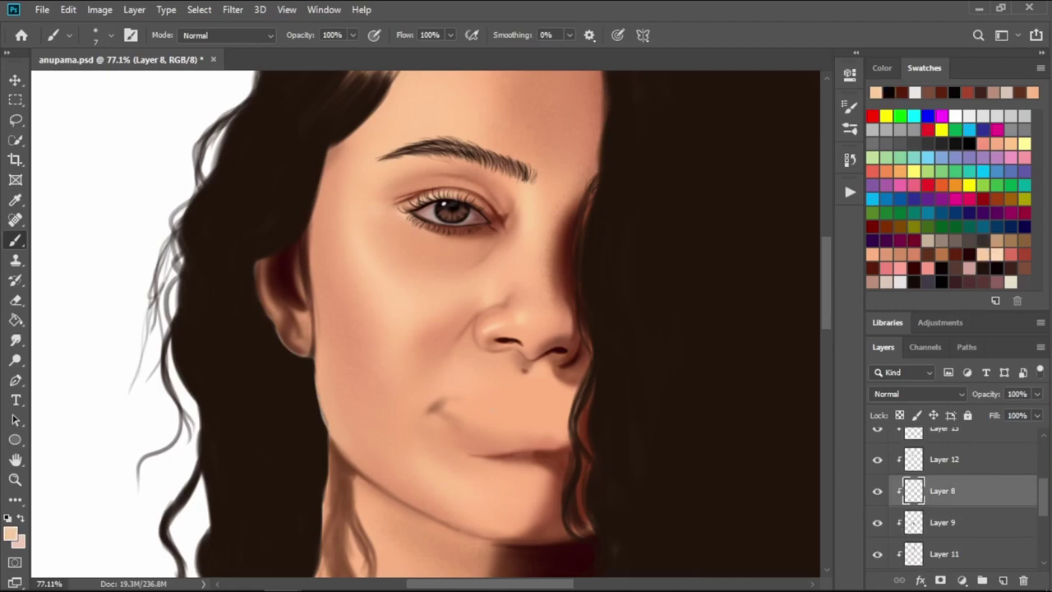
- Tune the soft brush size, ending with a much larger brush
scroll(510, 370, "up", 4)
scroll(518, 300, "up", 3)
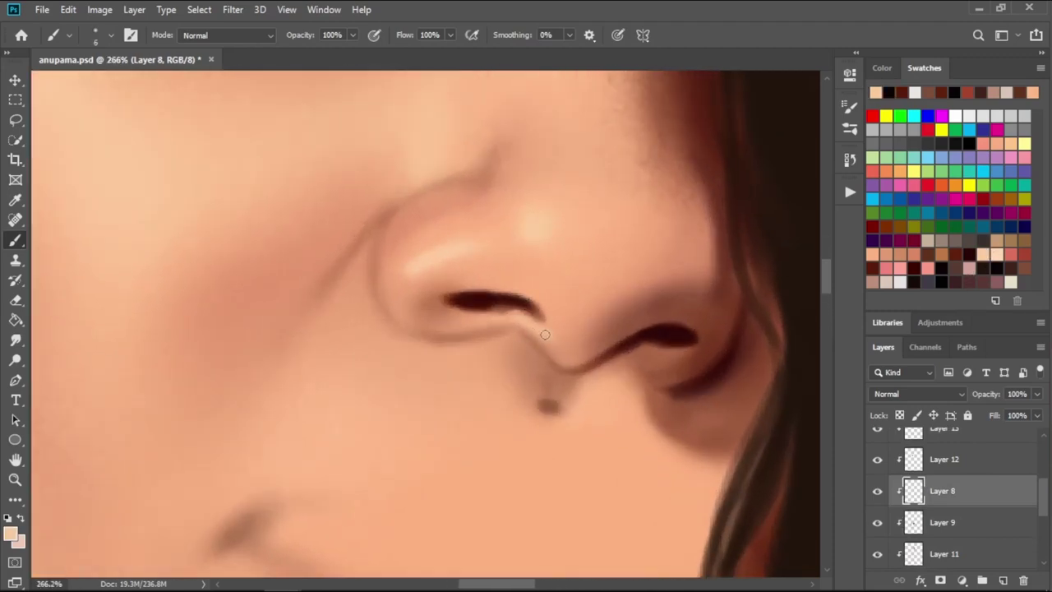
key("bracketright")
key("bracketright")
key("bracketright")
key("bracketleft")
key("bracketleft")
key("bracketleft")
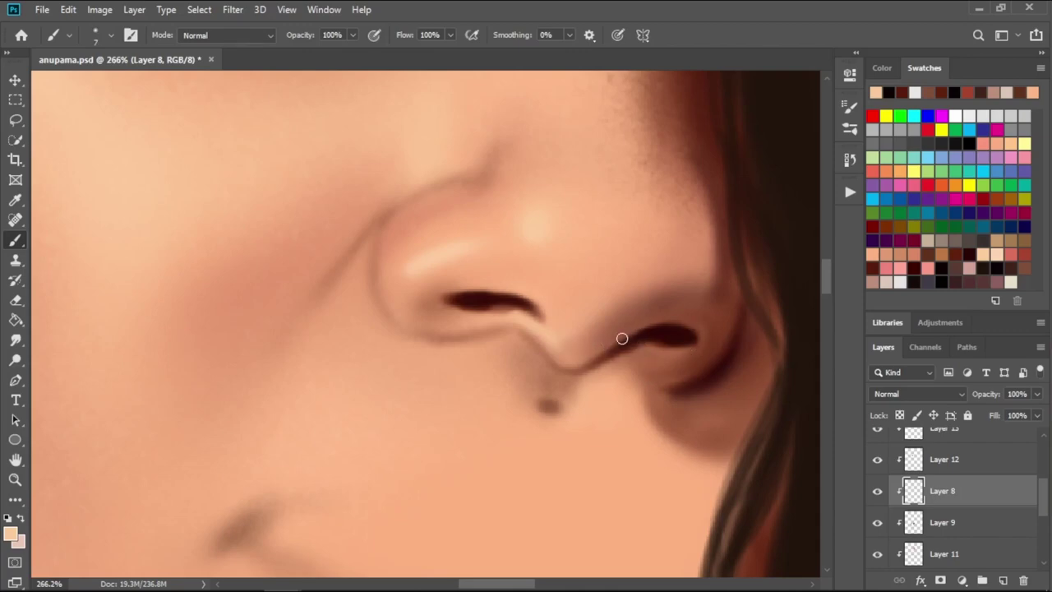
key("bracketright")
key("bracketright")
key("bracketright")
key("bracketleft")
key("bracketleft")
key("bracketright")
key("bracketright")
key("bracketright")
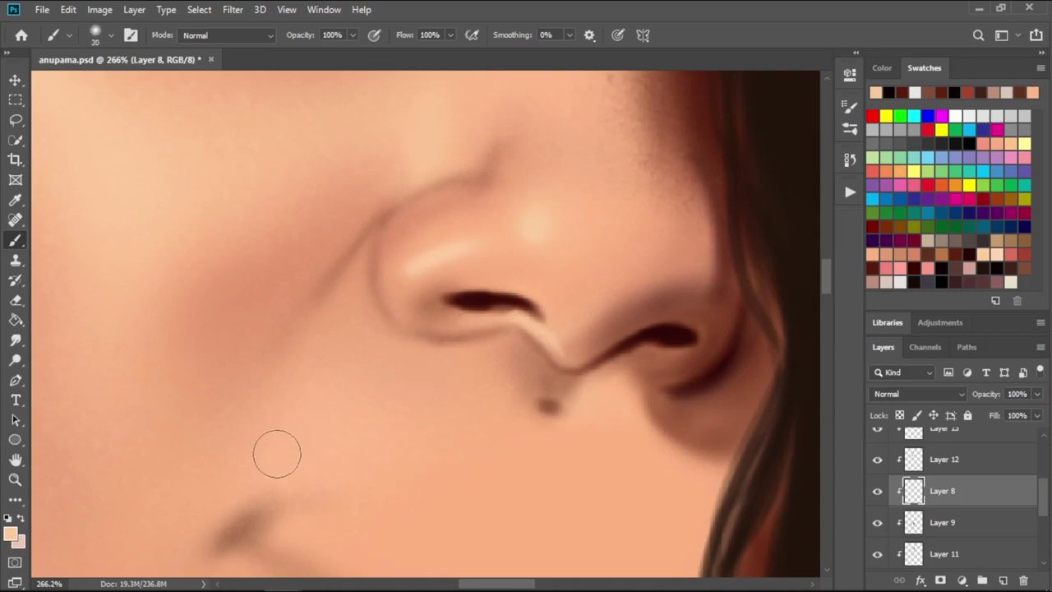
- Turn on Layer 1's sketch lines over the face, comparing with them hidden
scroll(1040, 497, "up", 3)
left_click(877, 443)
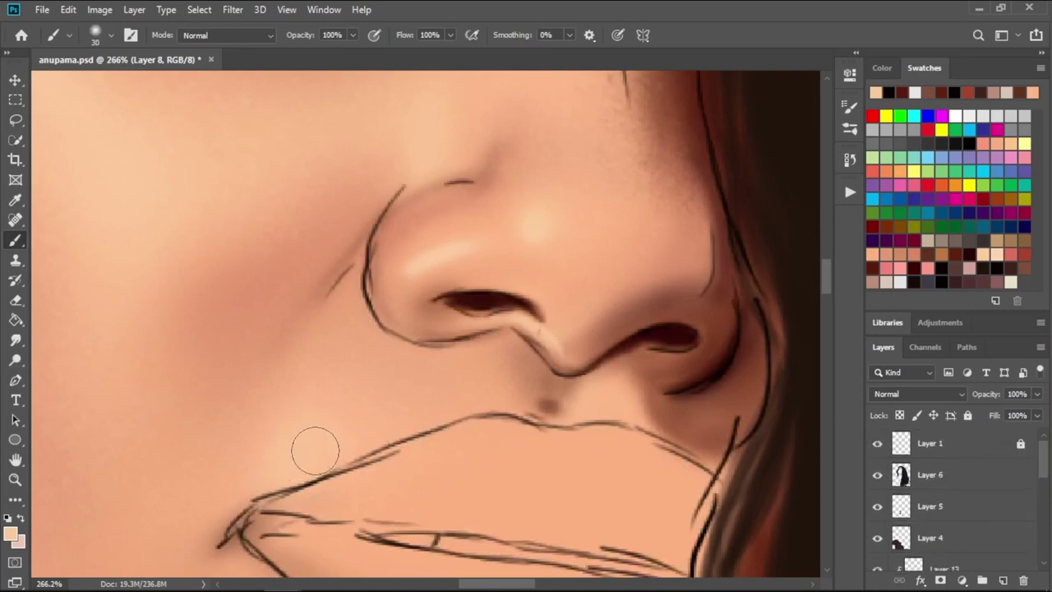
left_click(312, 446)
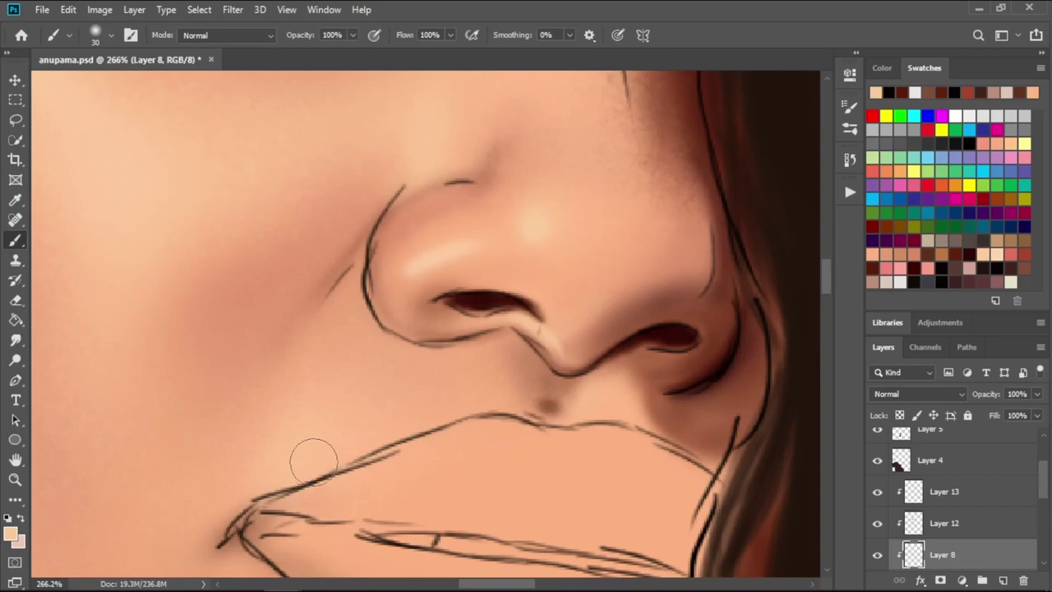
key("ctrl+z")
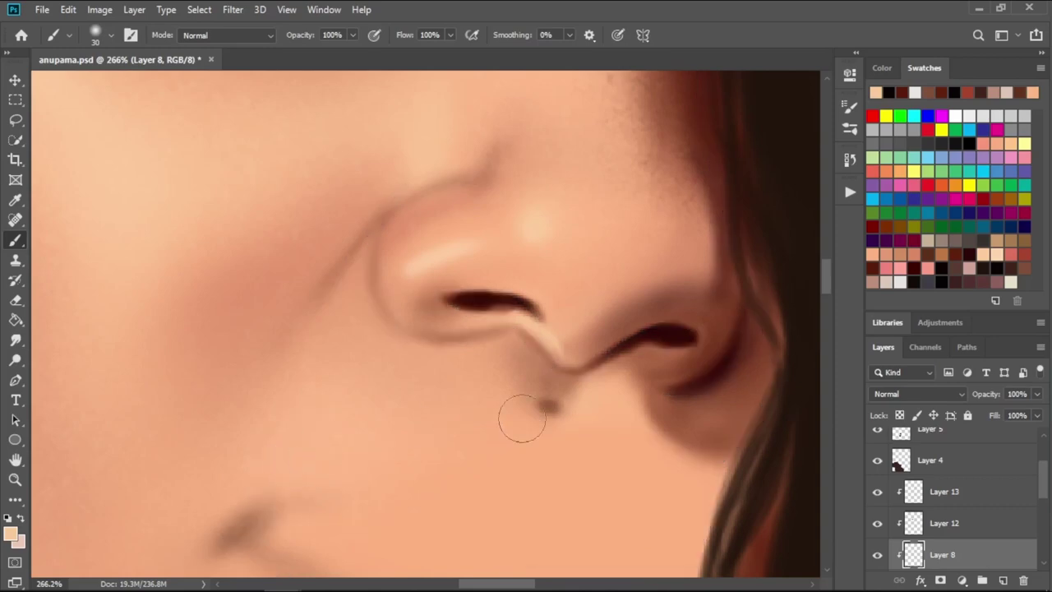
scroll(1038, 481, "up", 3)
left_click(877, 443)
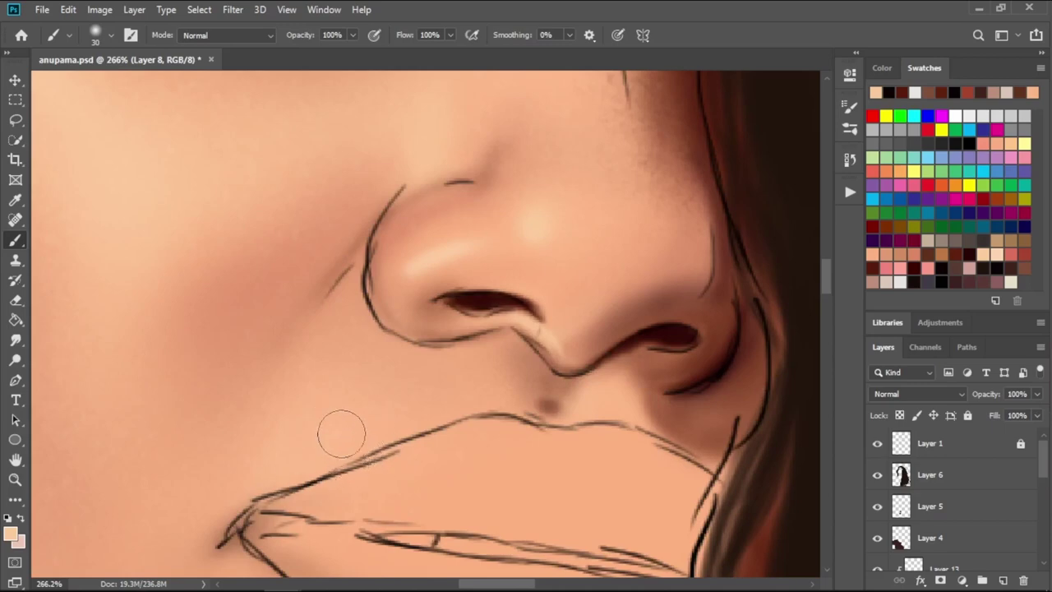
- Refine the brush size and recentre the view on the face
key("bracketleft")
key("bracketleft")
key("bracketleft")
key("bracketright")
scroll(435, 346, "down", 4)
scroll(446, 332, "down", 4)
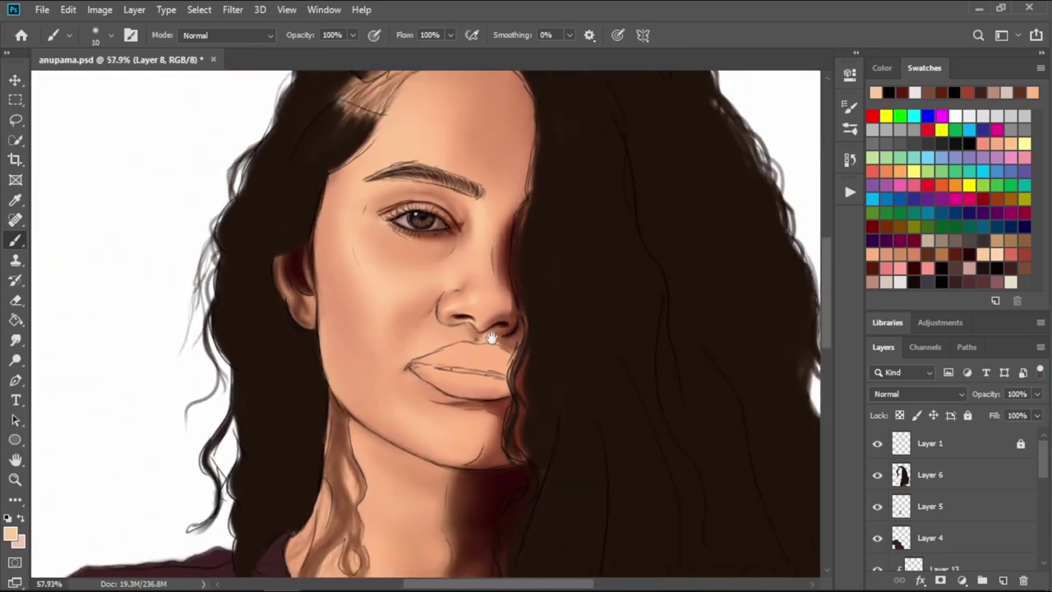
left_click_drag(631, 350, 637, 339)
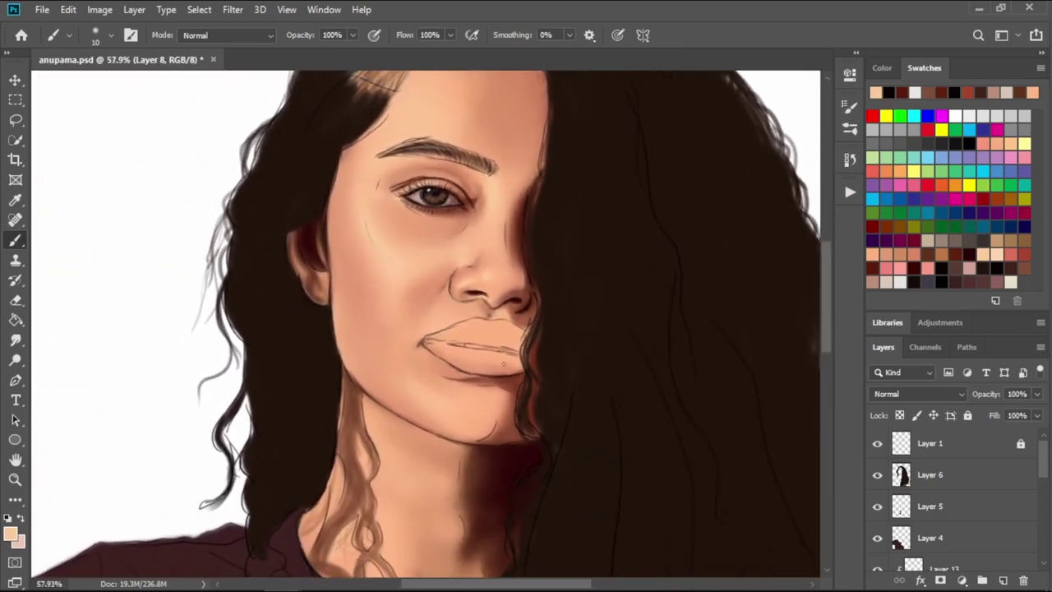
left_click_drag(456, 270, 497, 238)
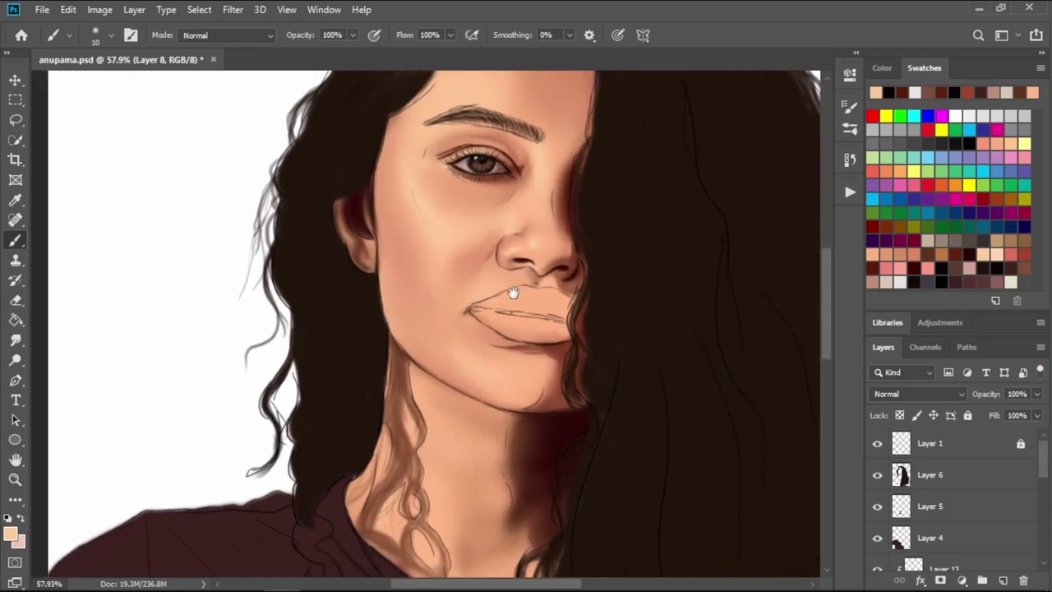
scroll(1012, 498, "down", 2)
scroll(1010, 535, "down", 2)
- Add Layer 14 just below Layer 13 and choose a salmon pink for the lips
left_click(1003, 580)
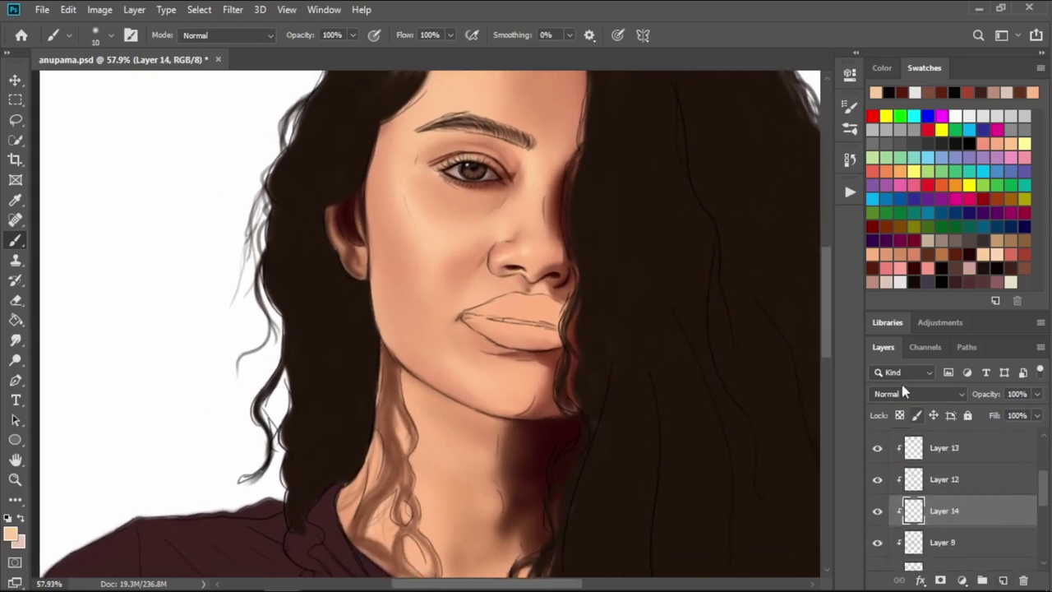
left_click_drag(937, 510, 938, 473)
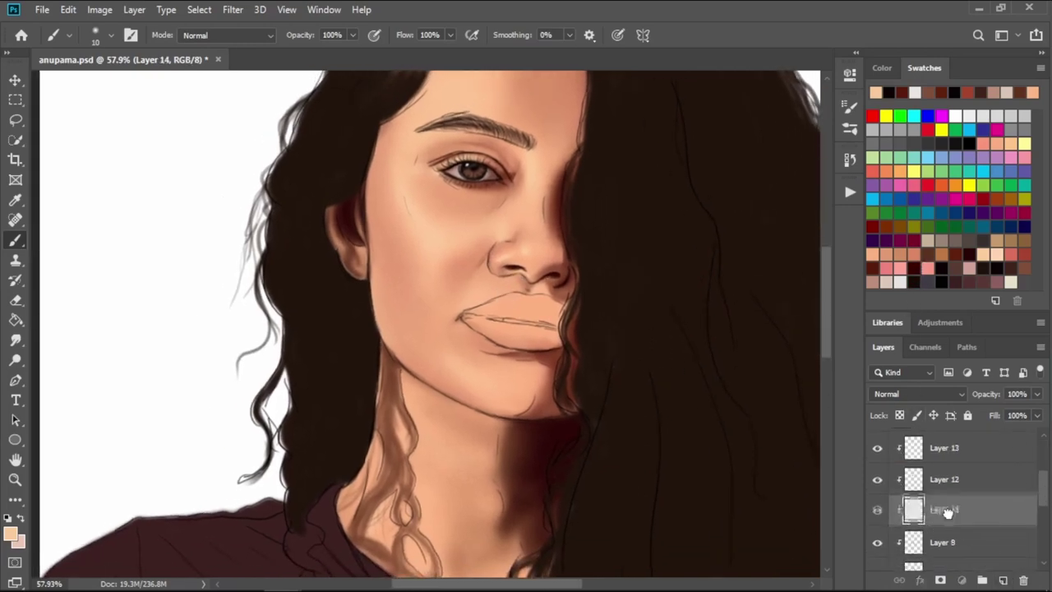
left_click(894, 258)
scroll(491, 321, "up", 5)
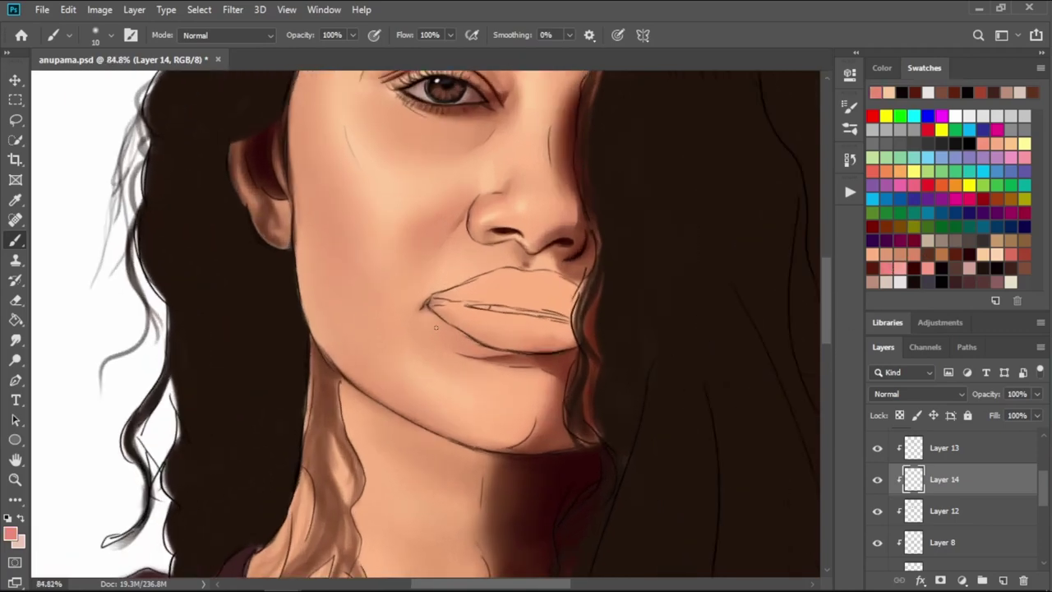
key("bracketright")
- Fill the upper lip with flat salmon pink down to the lip line
mouse_move(474, 300)
left_mouse_down()
mouse_move(482, 282)
mouse_move(553, 239)
left_mouse_up()
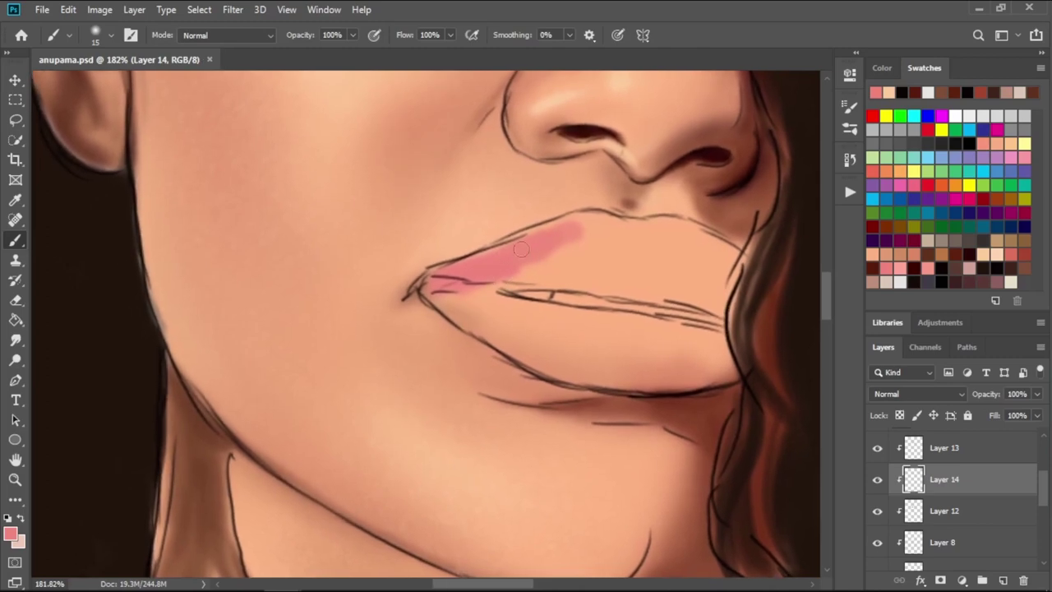
mouse_move(554, 237)
left_mouse_down()
mouse_move(670, 233)
mouse_move(735, 261)
mouse_move(696, 258)
left_mouse_up()
mouse_move(674, 234)
left_mouse_down()
mouse_move(649, 245)
mouse_move(589, 236)
mouse_move(554, 252)
mouse_move(682, 267)
left_mouse_up()
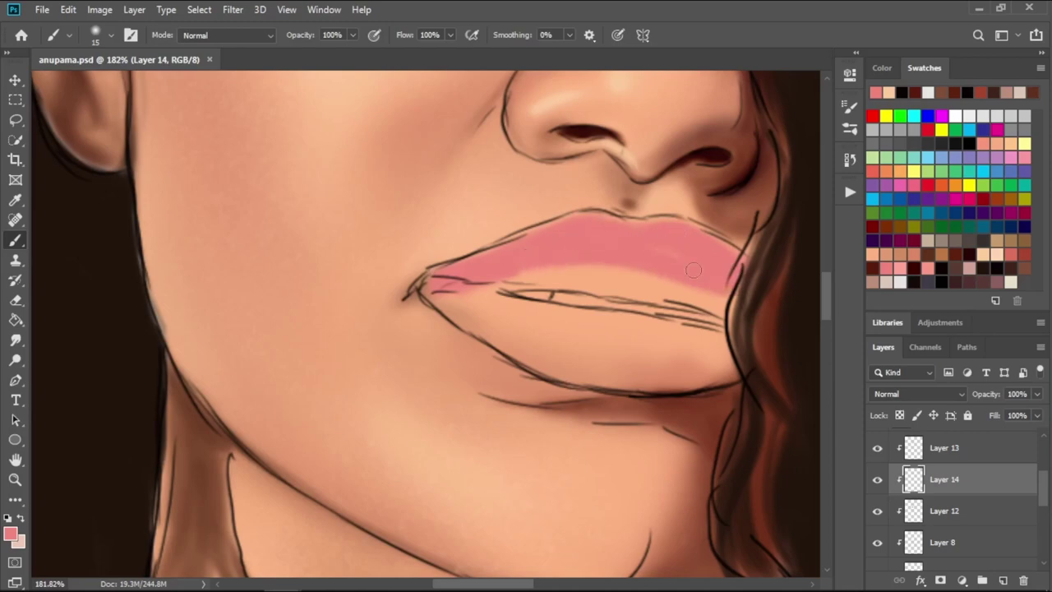
left_click_drag(553, 259, 715, 296)
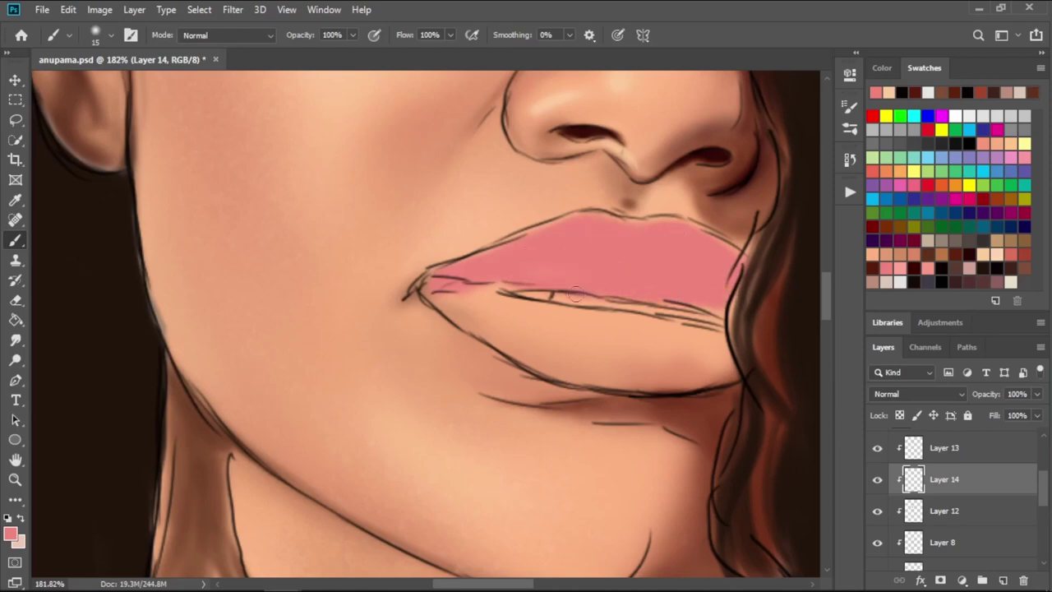
left_click(764, 313)
- Erase the stray pink dab on the hair, fill the lower lip, and hide the sketch
key("e")
left_click_drag(779, 310, 764, 322)
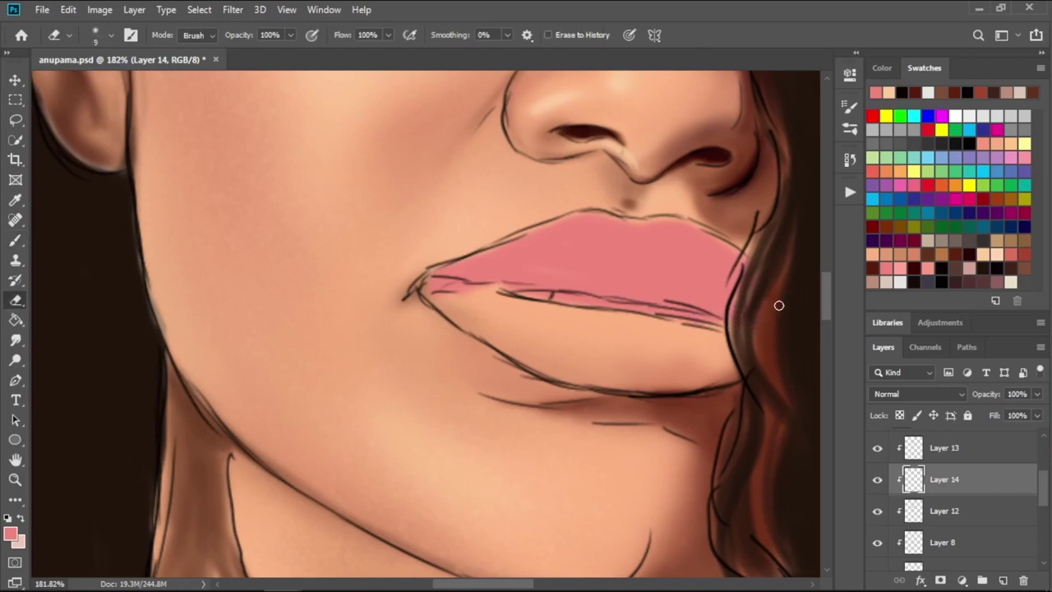
key("b")
mouse_move(526, 306)
left_mouse_down()
mouse_move(471, 291)
mouse_move(616, 367)
mouse_move(665, 367)
mouse_move(673, 352)
left_mouse_up()
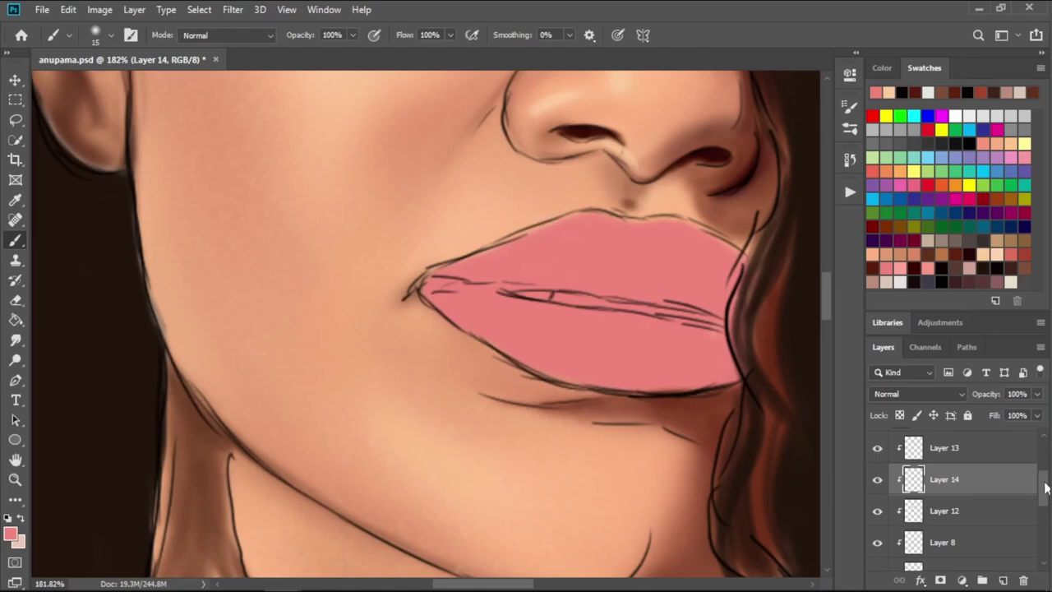
scroll(904, 460, "up", 3)
left_click(876, 443)
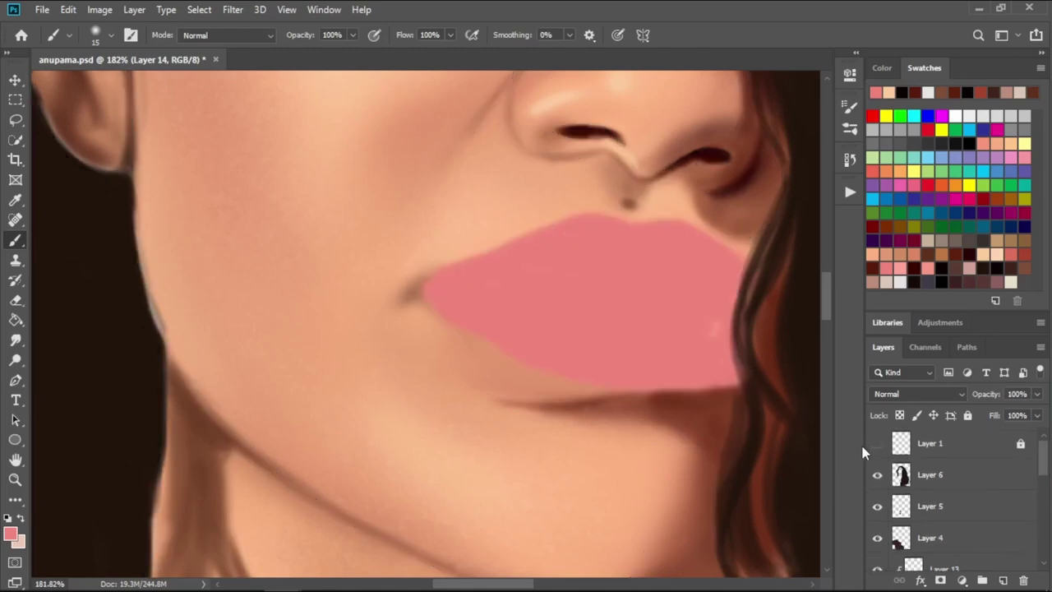
- Show the sketch and hatch light pink highlight streaks across the lower lip
left_click(877, 444)
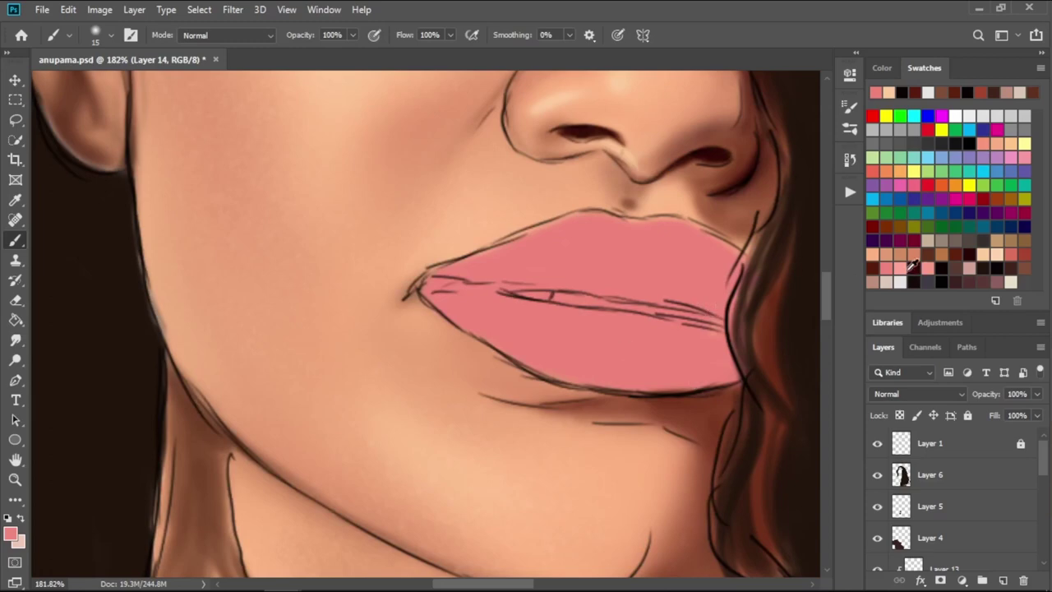
left_click(907, 267)
key("bracketleft")
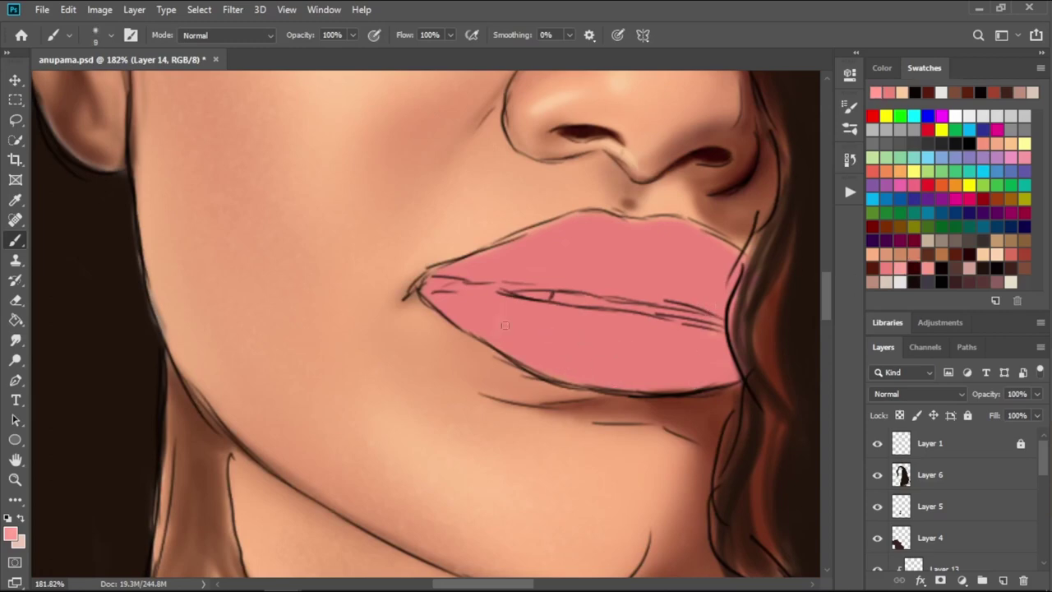
key("bracketleft")
key("bracketleft")
mouse_move(497, 337)
left_mouse_down()
mouse_move(482, 305)
mouse_move(506, 332)
left_mouse_up()
key("bracketleft")
mouse_move(511, 320)
left_mouse_down()
mouse_move(503, 340)
mouse_move(526, 362)
mouse_move(550, 334)
left_mouse_up()
left_click_drag(631, 382, 633, 344)
left_click_drag(551, 352, 552, 328)
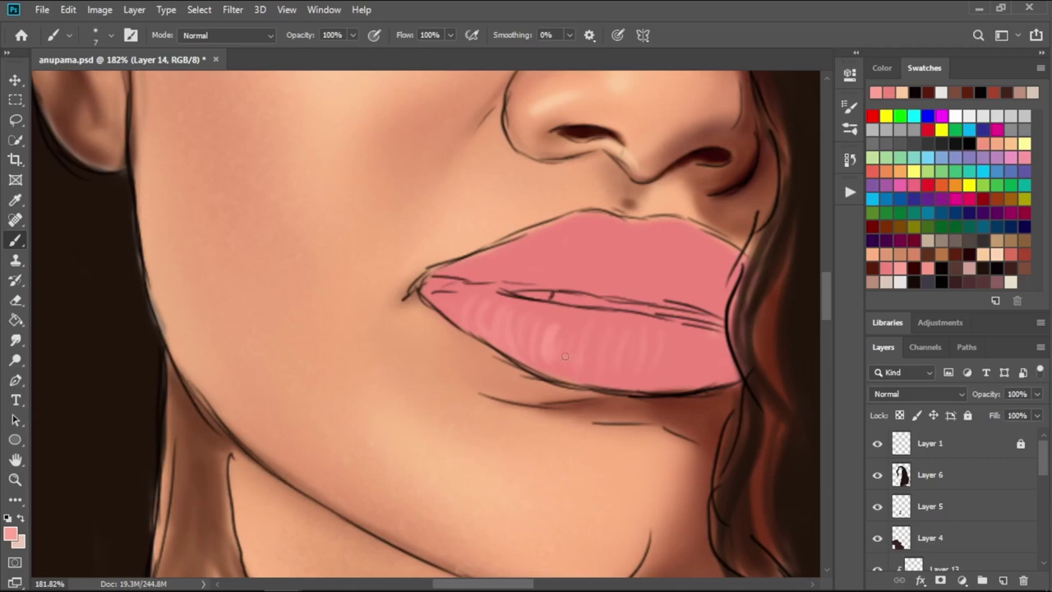
- Add a deeper salmon-pink vertical stroke on the lower lip
key("bracketleft")
key("bracketright")
left_click(1018, 252)
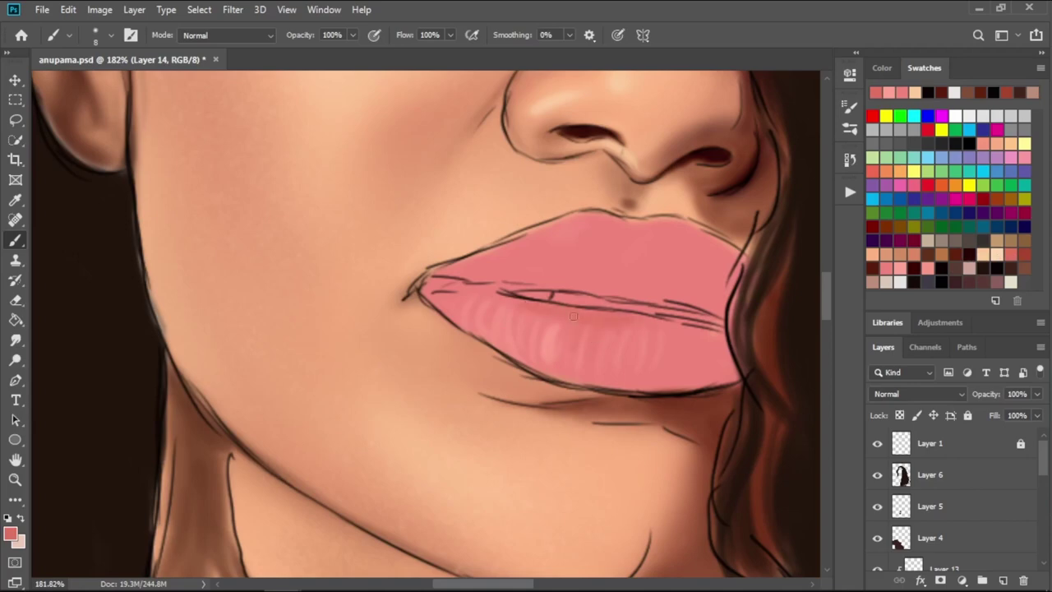
key("bracketright")
key("bracketright")
left_click_drag(605, 334, 619, 321)
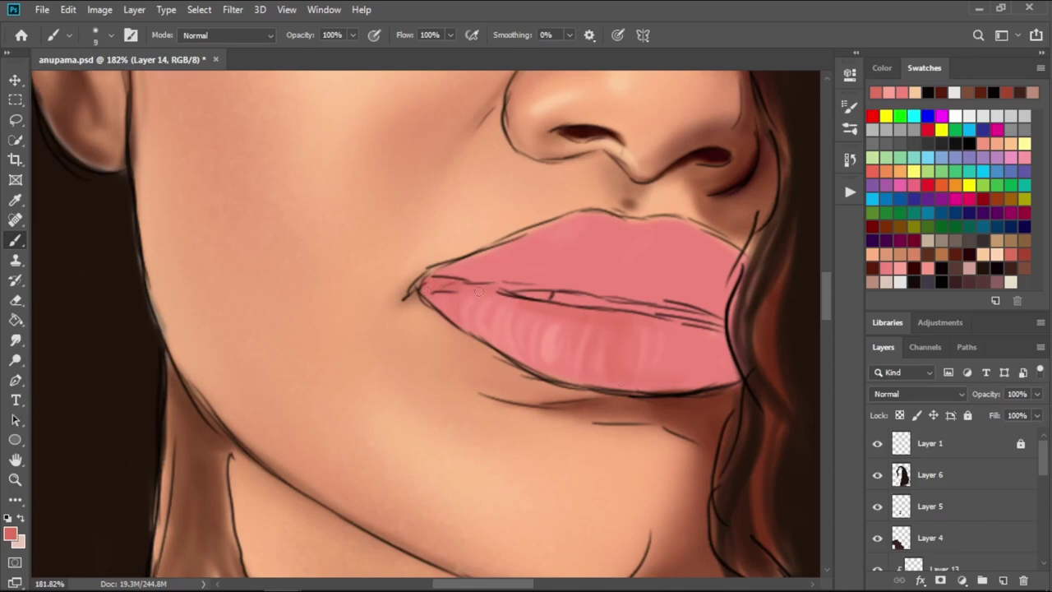
key("bracketright")
key("bracketright")
key("bracketright")
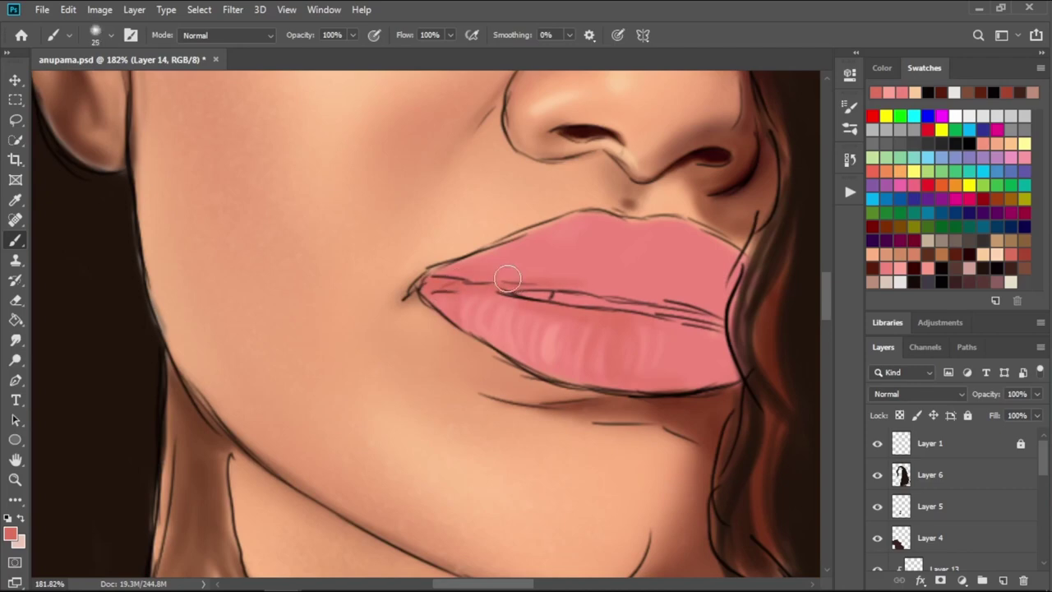
- Darken the lower lip's right side toward the corner with salmon shading strokes
key("bracketleft")
key("bracketleft")
key("bracketleft")
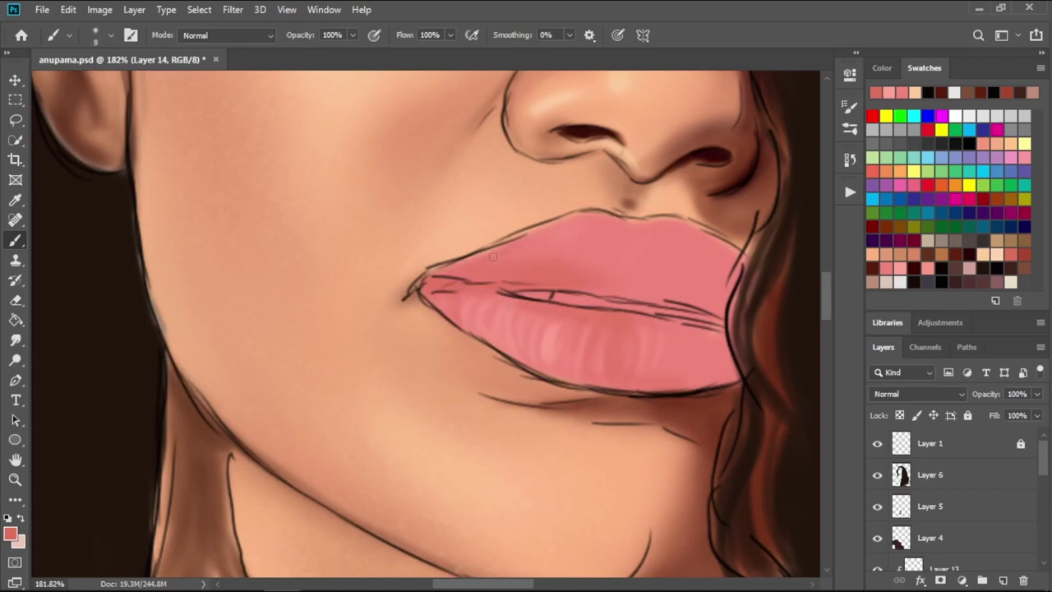
key("bracketright")
key("bracketright")
key("bracketright")
key("bracketright")
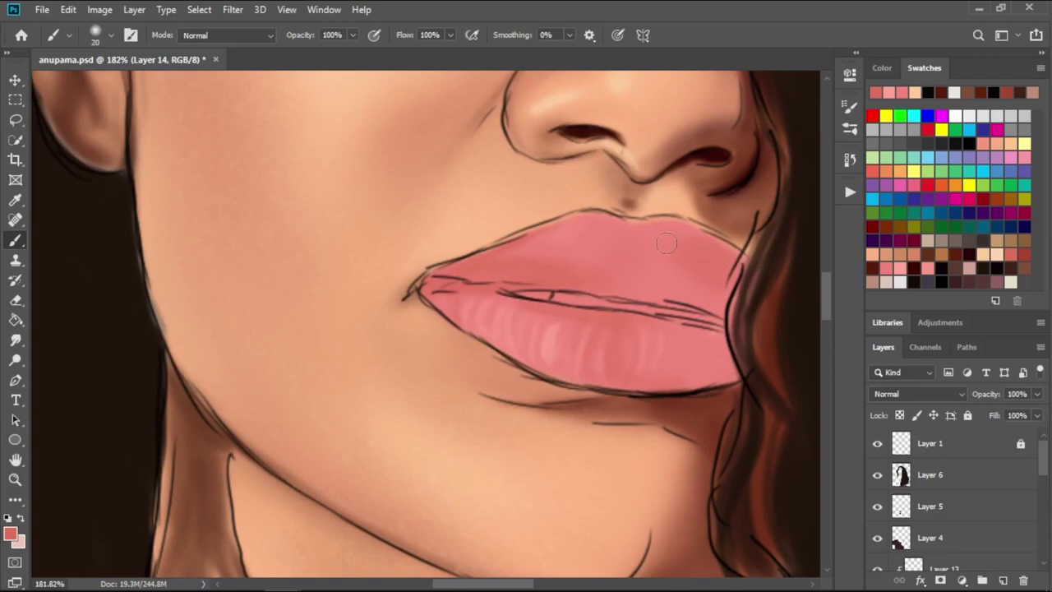
key("bracketleft")
key("bracketleft")
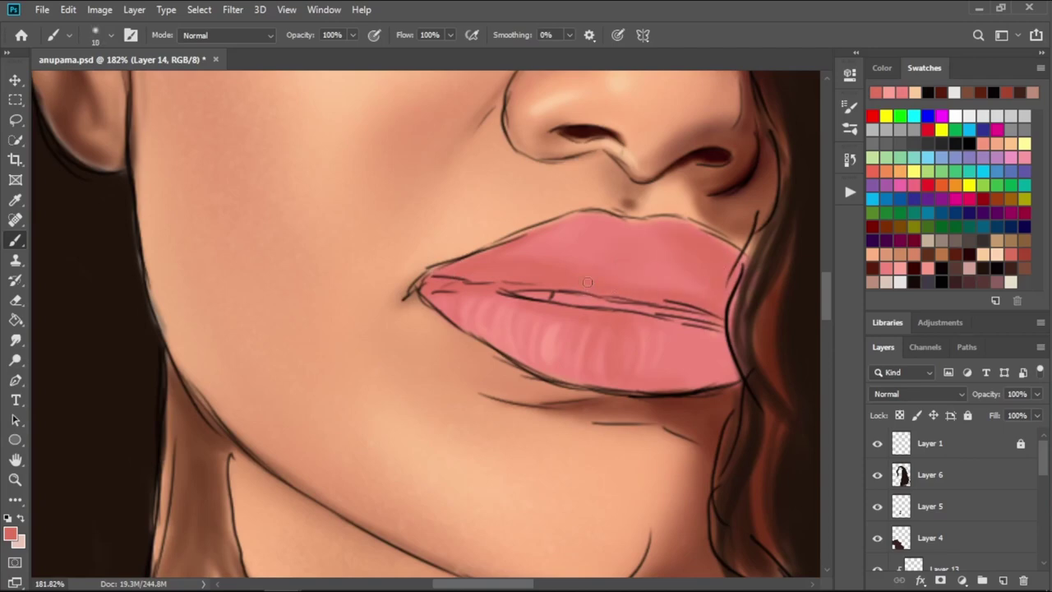
key("bracketleft")
key("bracketright")
key("bracketright")
key("bracketright")
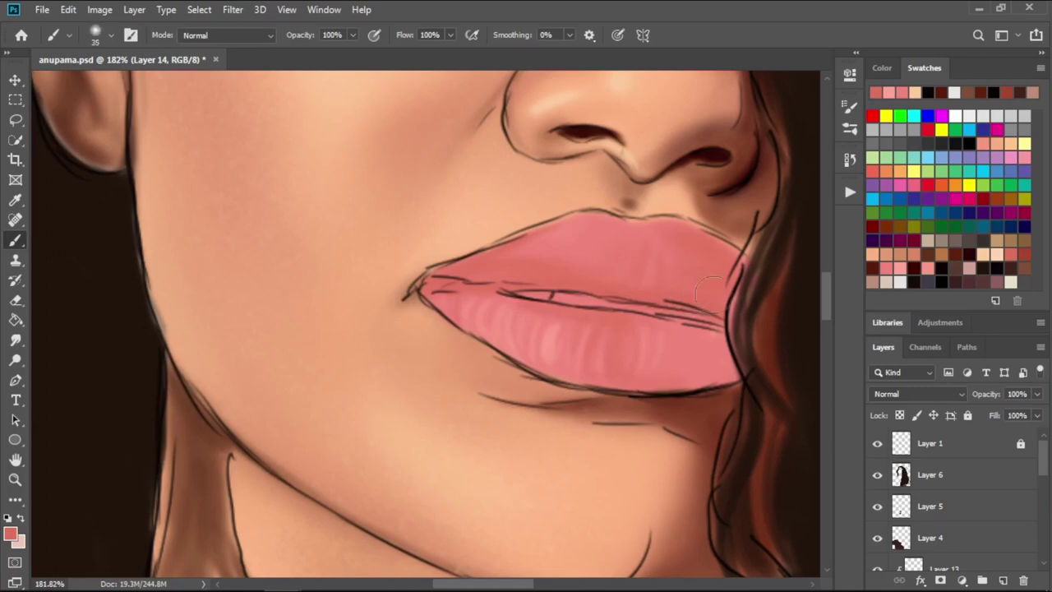
key("bracketleft")
key("bracketleft")
key("bracketleft")
key("bracketright")
key("bracketright")
key("bracketright")
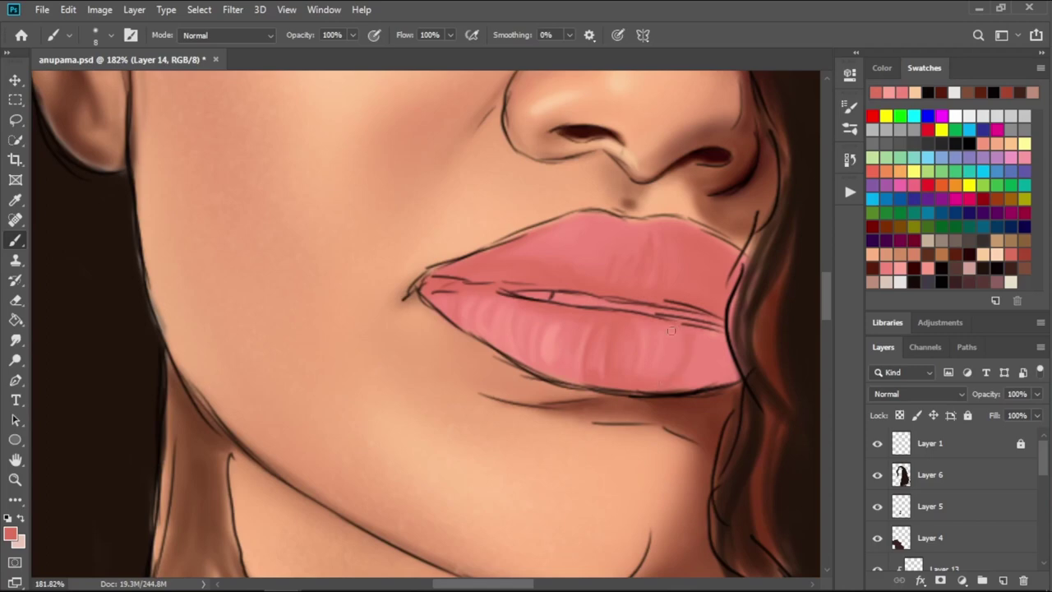
left_click_drag(672, 331, 697, 337)
mouse_move(691, 356)
left_mouse_down()
mouse_move(727, 375)
mouse_move(697, 352)
left_mouse_up()
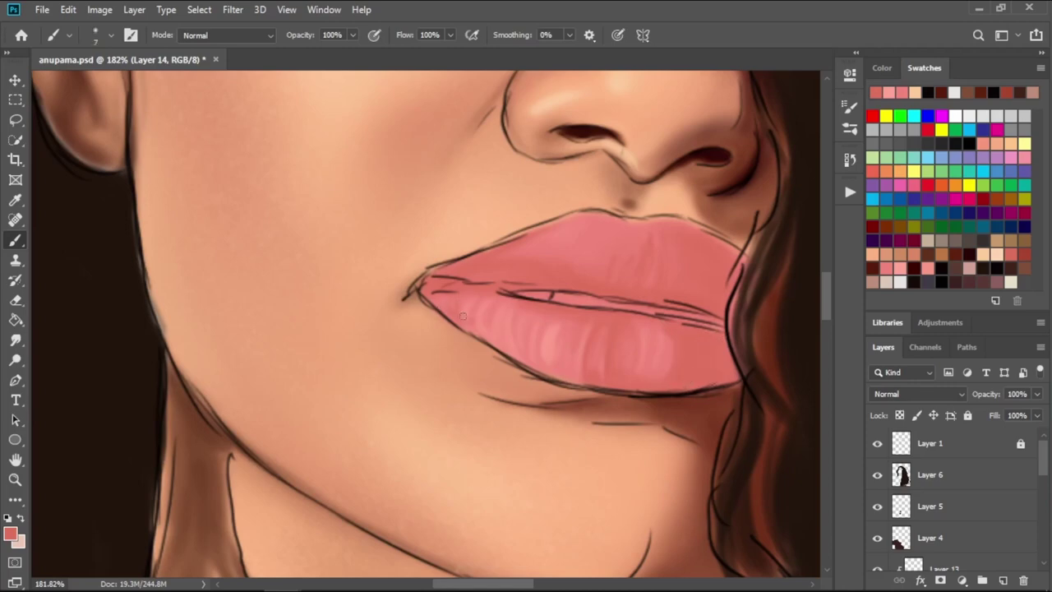
key("bracketleft")
key("bracketleft")
key("bracketleft")
key("bracketright")
key("bracketright")
key("bracketright")
key("bracketright")
key("bracketright")
key("bracketleft")
key("bracketleft")
key("bracketleft")
key("bracketleft")
key("bracketleft")
- Paint dark red shading along the crease between the lips
left_click(1031, 254)
key("bracketright")
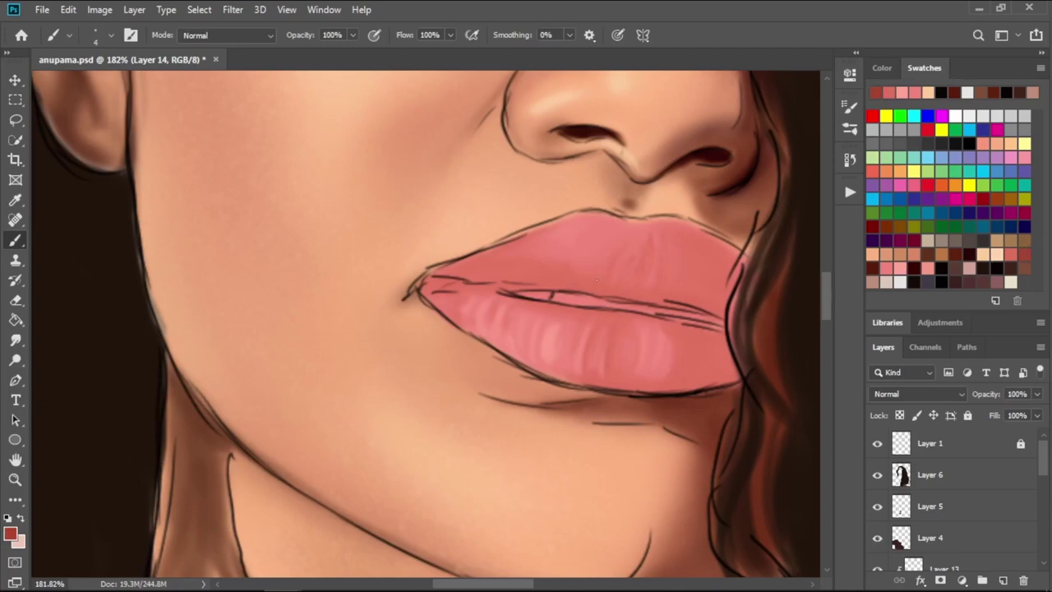
key("bracketright")
mouse_move(545, 281)
left_mouse_down()
mouse_move(546, 272)
mouse_move(555, 287)
left_mouse_up()
left_click_drag(429, 286, 543, 285)
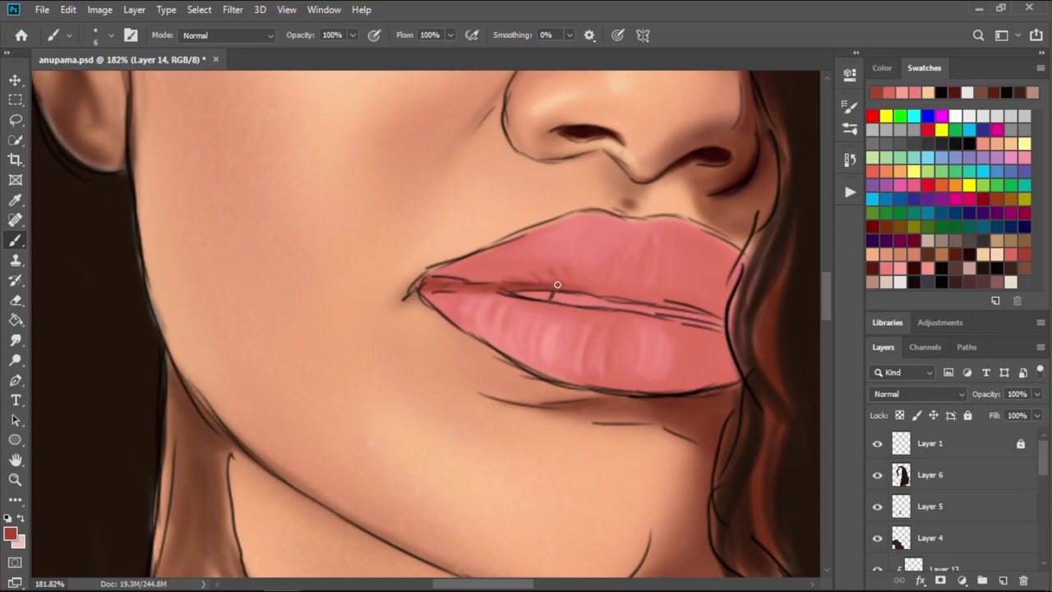
key("bracketright")
key("bracketleft")
key("bracketleft")
- Blend the right edge of the upper lip with a larger brush
key("bracketright")
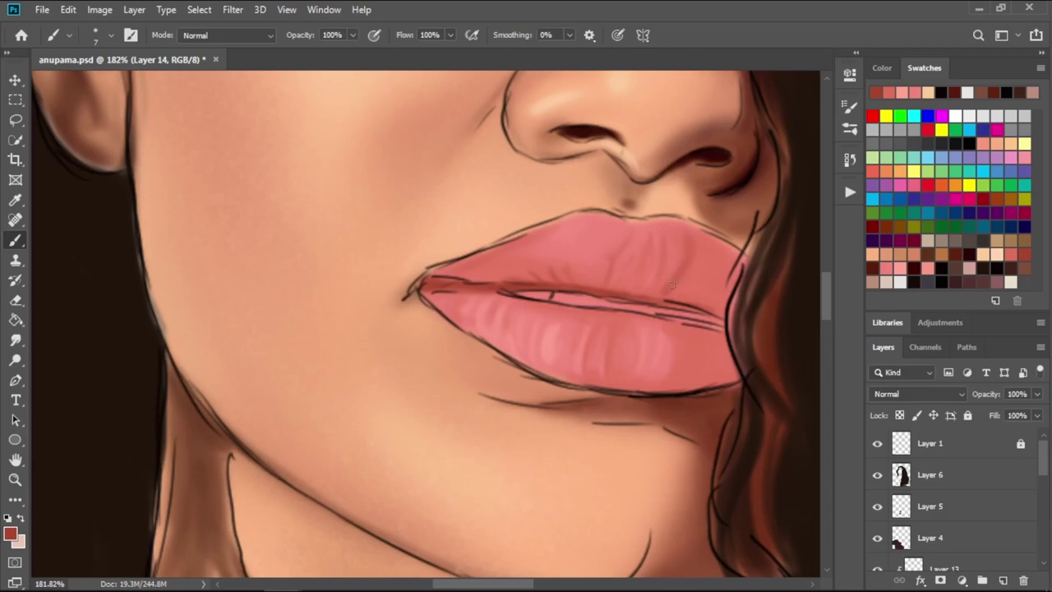
key("bracketright")
key("bracketright")
key("bracketright")
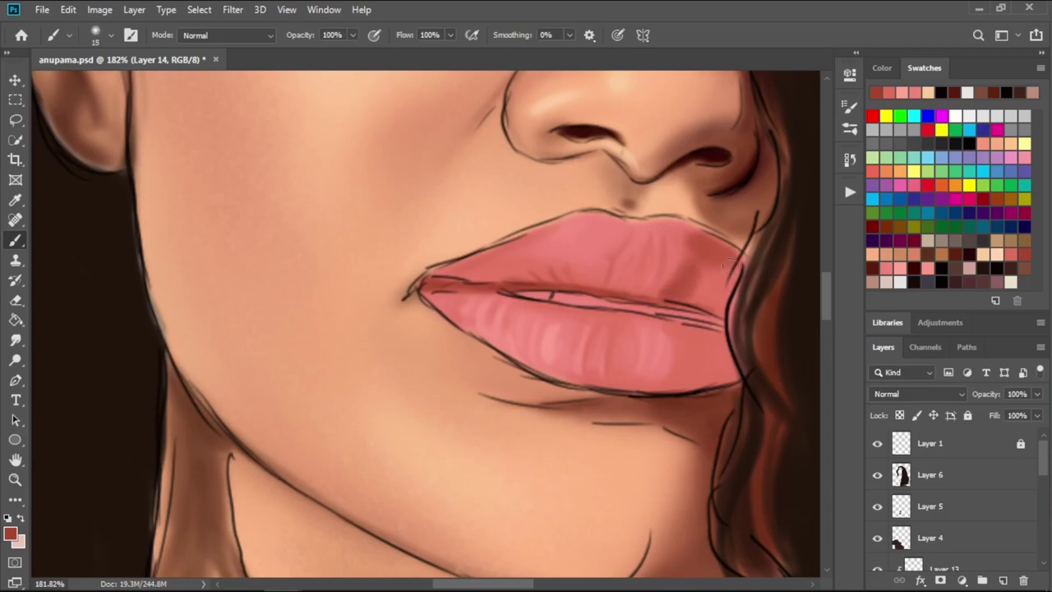
key("bracketleft")
key("bracketleft")
key("bracketleft")
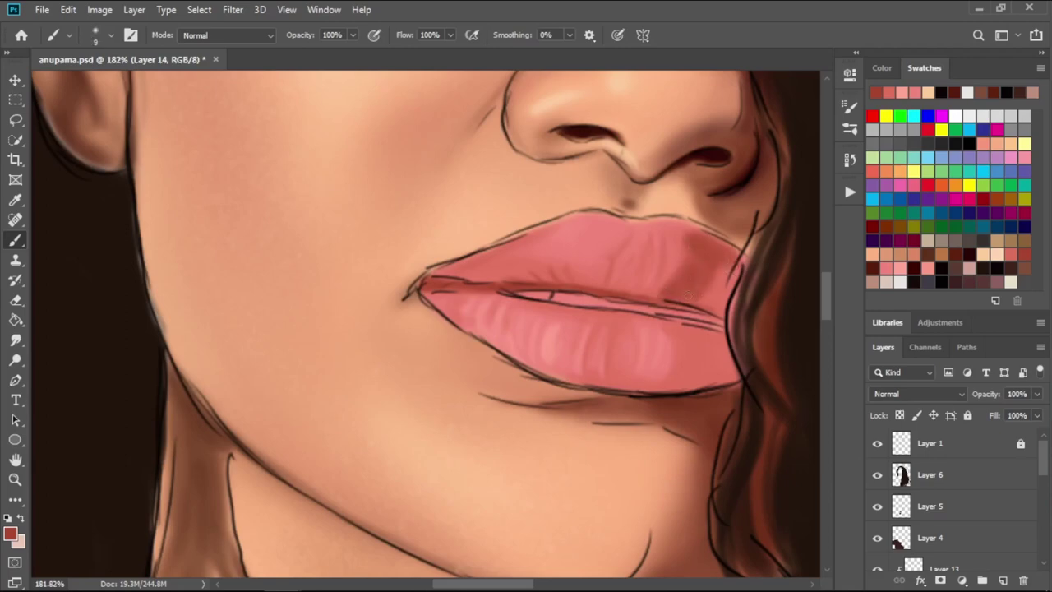
mouse_move(688, 292)
left_mouse_down()
mouse_move(725, 275)
mouse_move(714, 263)
left_mouse_up()
key("bracketright")
key("bracketright")
key("bracketright")
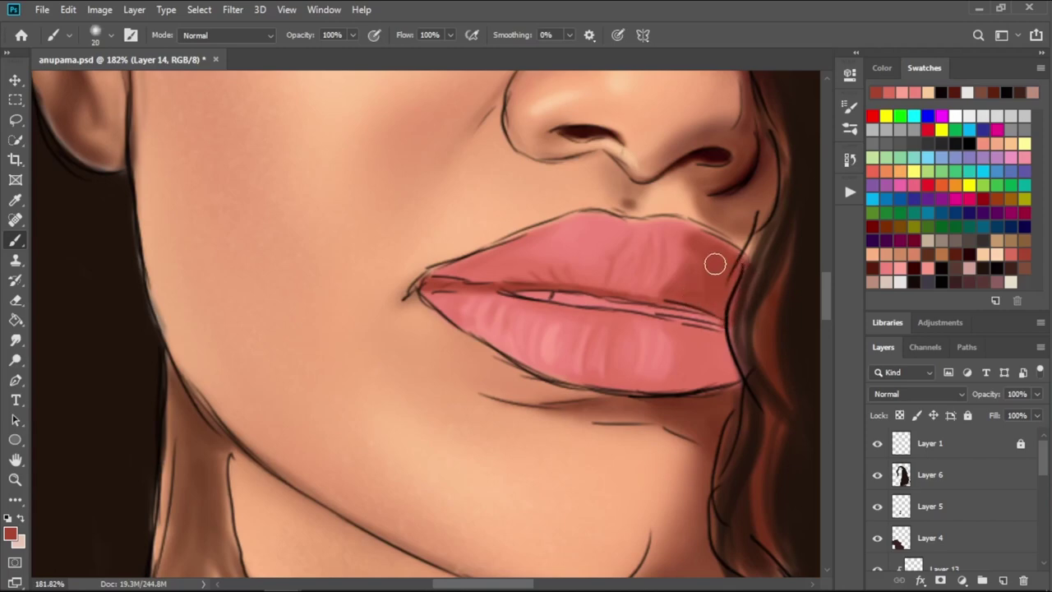
key("bracketleft")
key("bracketleft")
key("bracketleft")
key("bracketright")
key("bracketright")
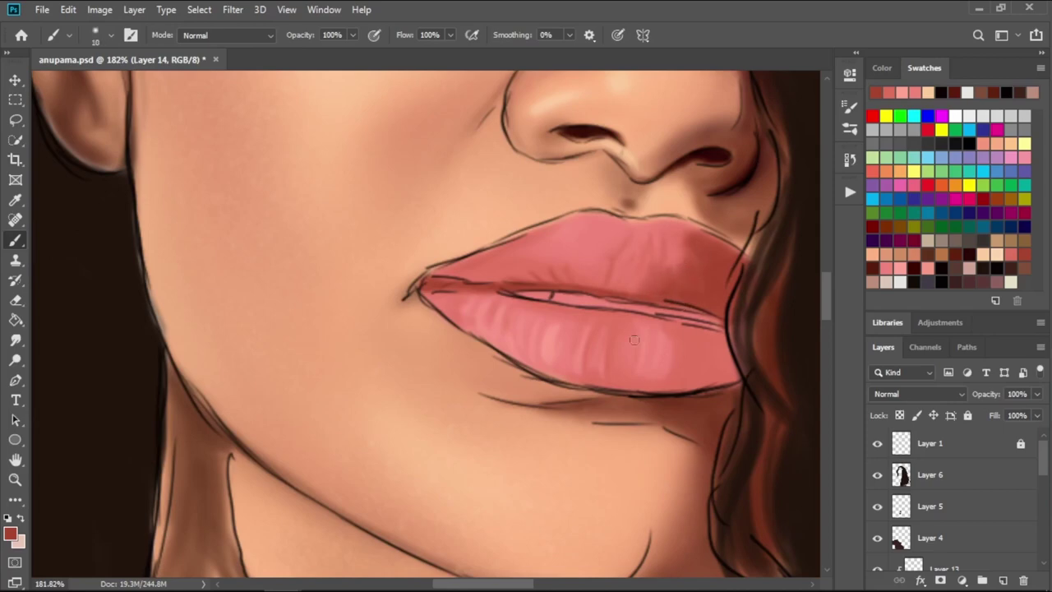
- Darken the outline along the lower-lip edge with a fine dark stroke
key("bracketleft")
key("bracketleft")
key("bracketleft")
key("bracketright")
key("bracketright")
key("bracketright")
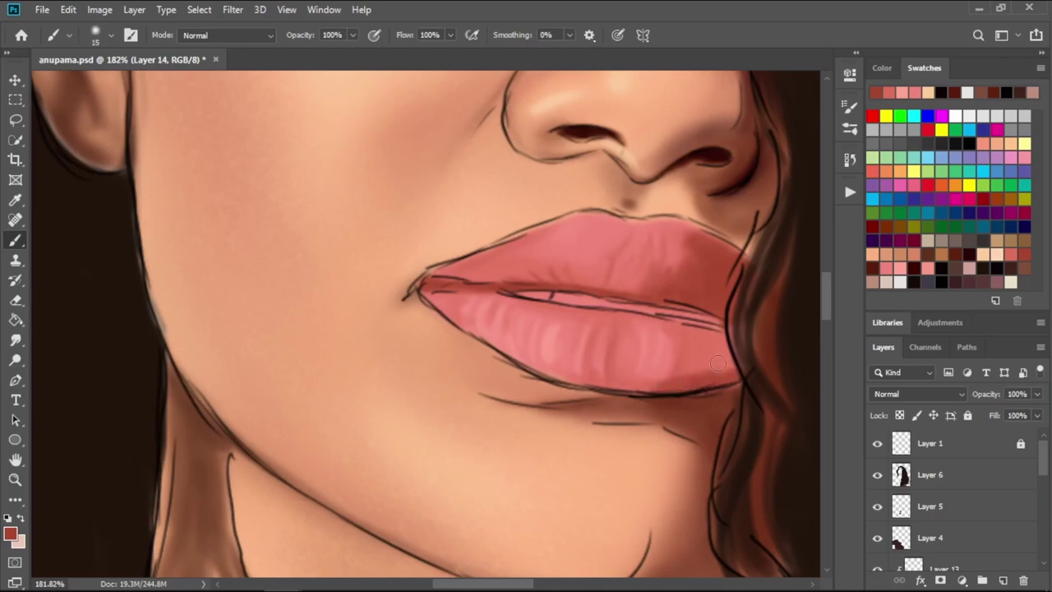
key("bracketright")
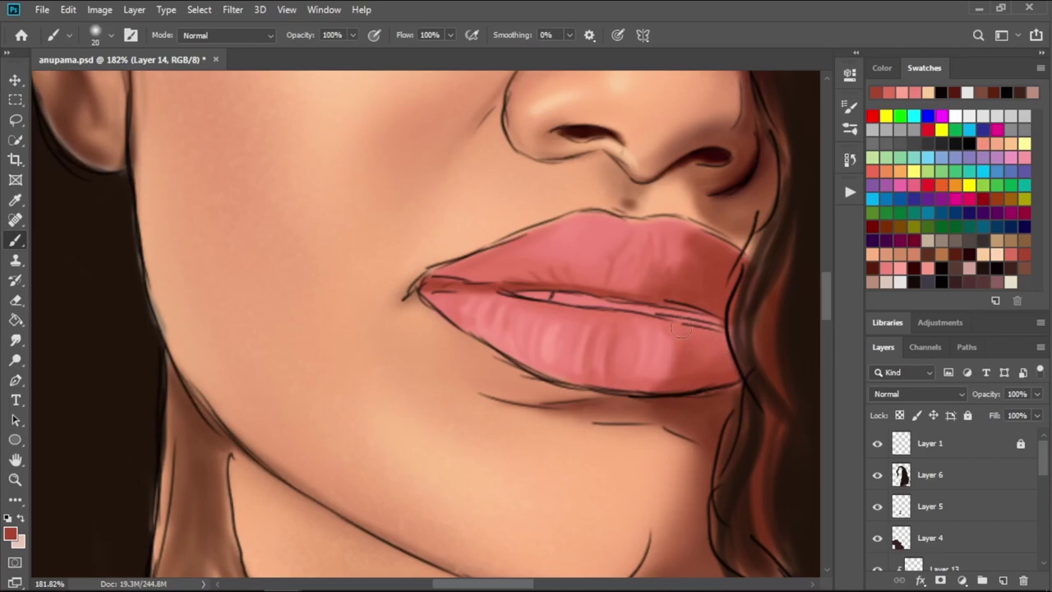
key("bracketleft")
key("bracketleft")
key("bracketleft")
key("bracketleft")
key("bracketleft")
key("bracketleft")
key("bracketright")
key("bracketright")
key("bracketright")
key("bracketleft")
key("bracketleft")
key("bracketleft")
key("bracketleft")
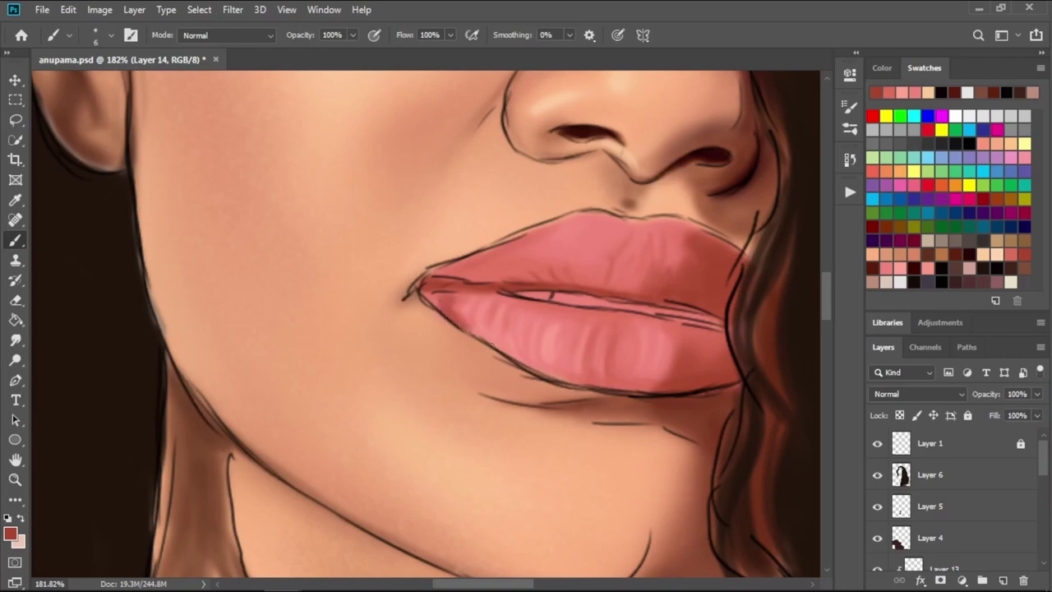
scroll(516, 335, "down", 1)
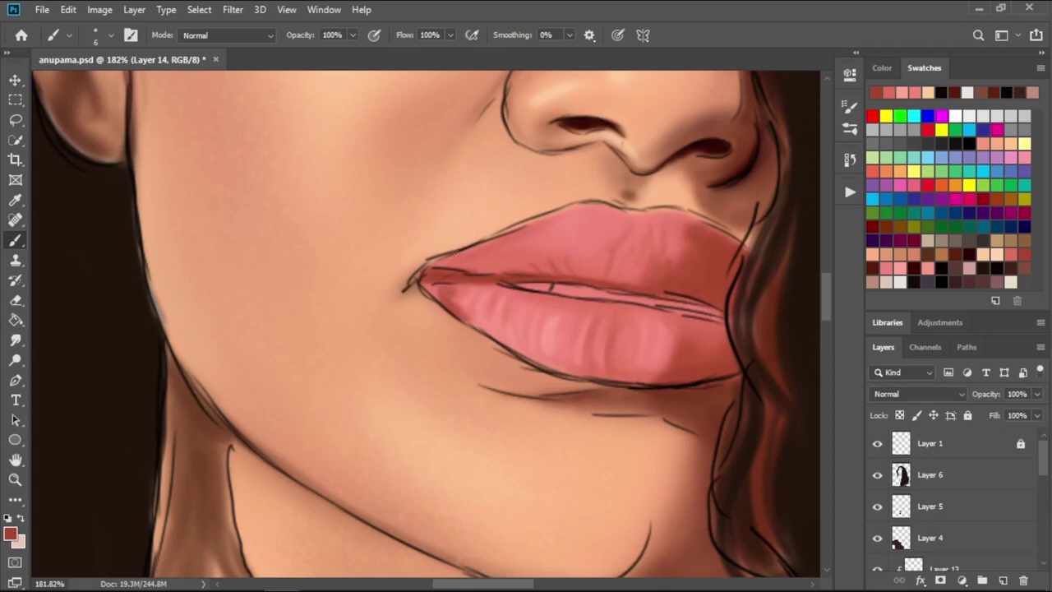
key("bracketright")
key("bracketright")
key("bracketright")
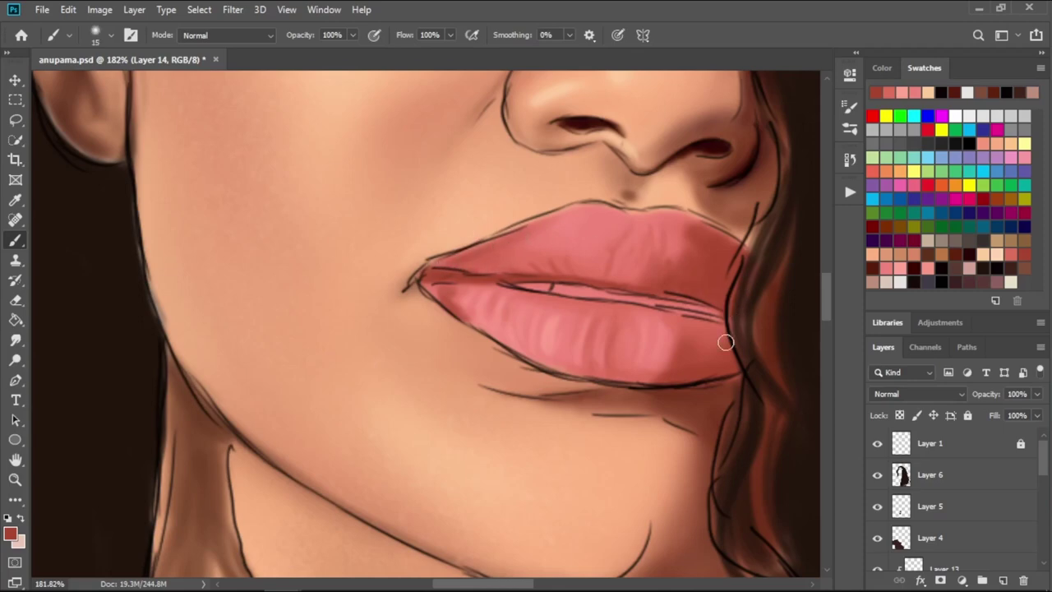
key("bracketleft")
key("bracketleft")
key("bracketleft")
left_click_drag(517, 346, 598, 388)
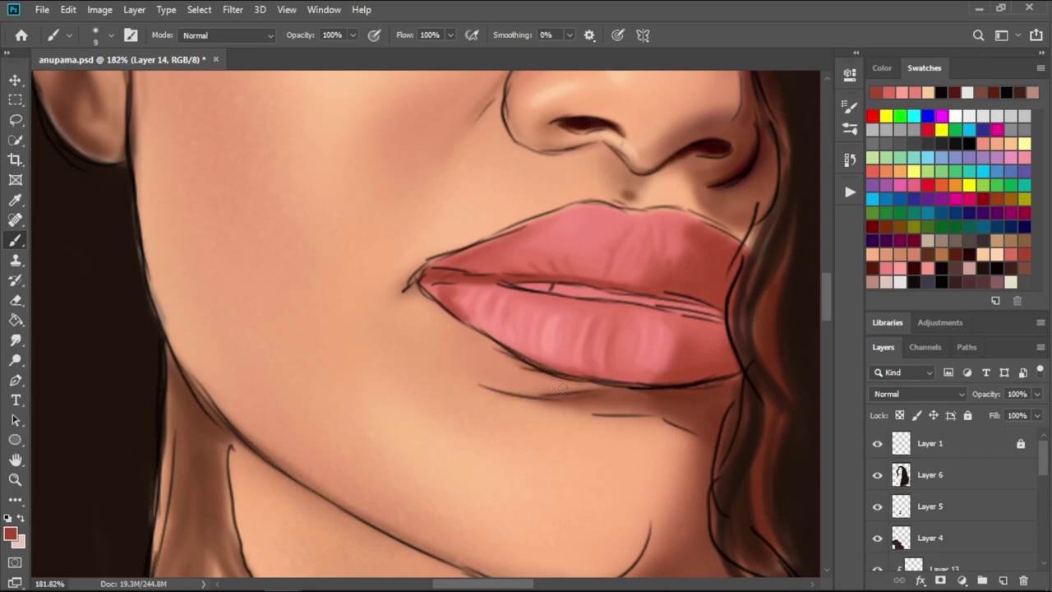
key("bracketright")
- Hide the sketch and darken the upper lip's left corner and crease with dark brown
left_click(877, 443)
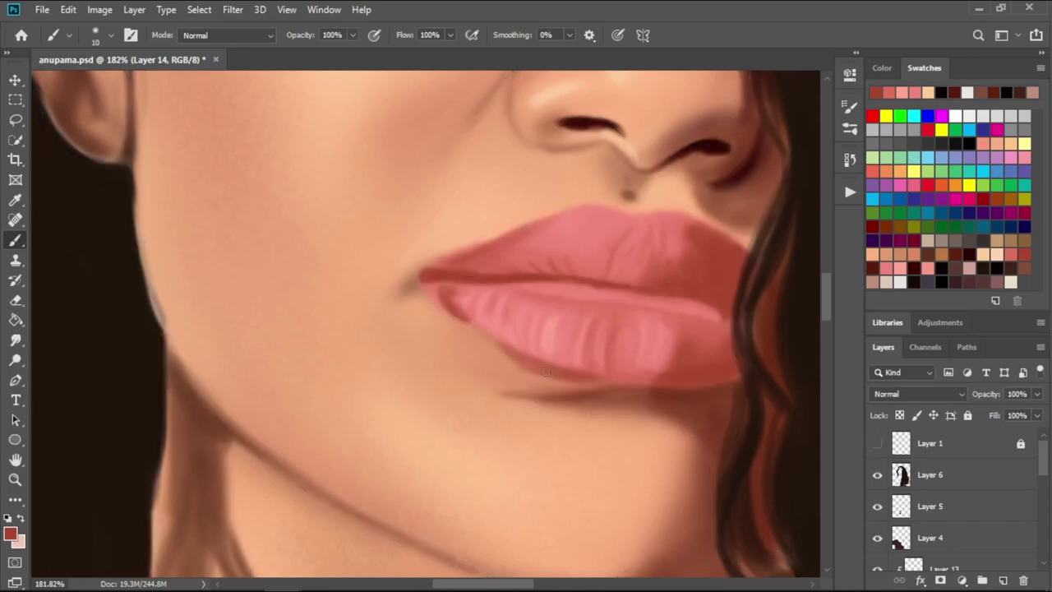
key("bracketleft")
key("bracketleft")
key("bracketleft")
key("bracketright")
key("bracketright")
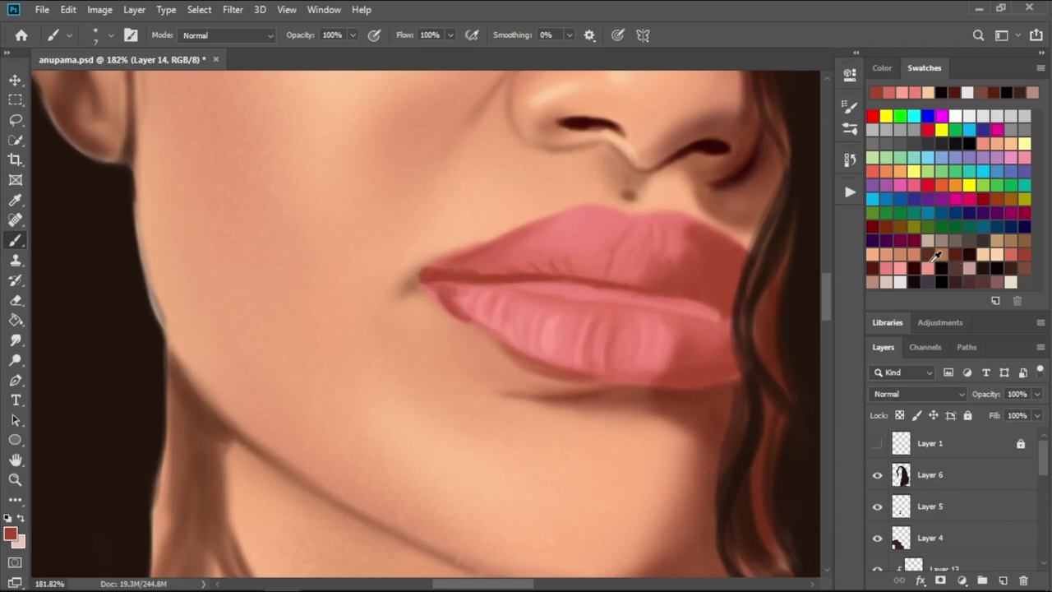
left_click(873, 268)
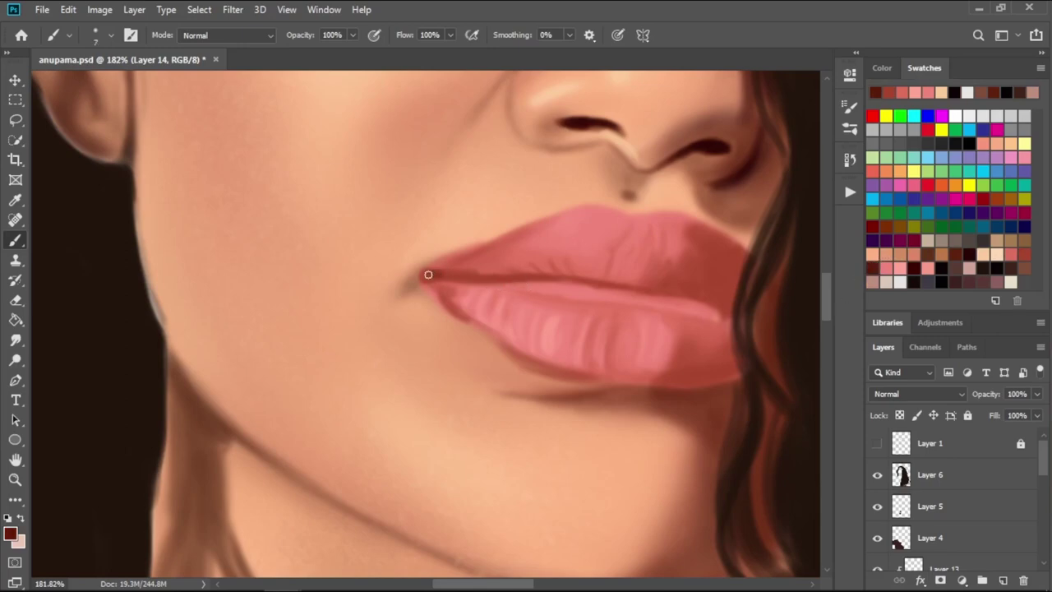
left_click_drag(428, 274, 503, 280)
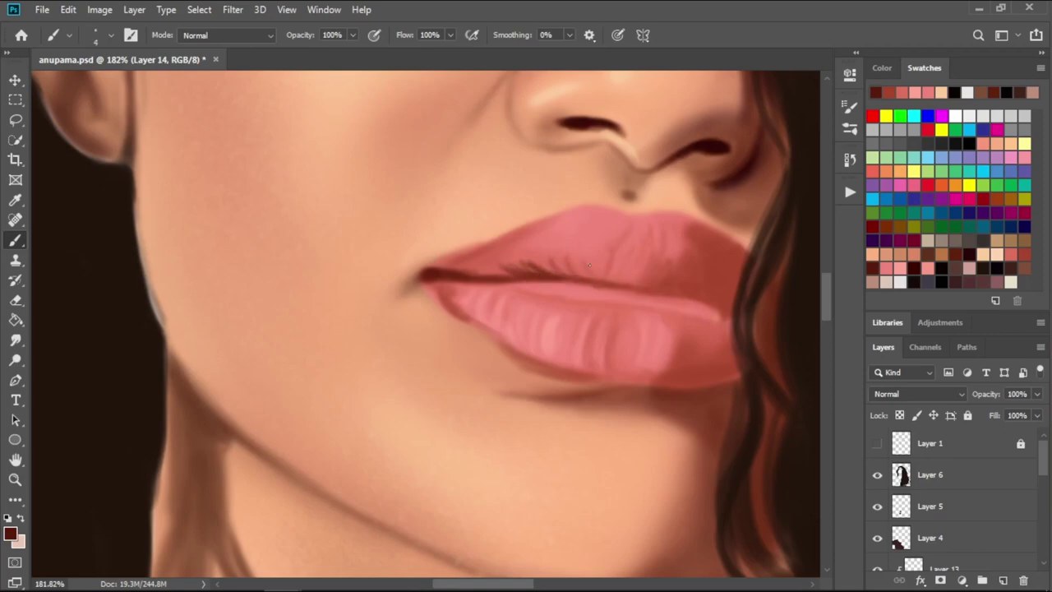
left_click_drag(589, 265, 600, 281)
left_click_drag(701, 240, 696, 260)
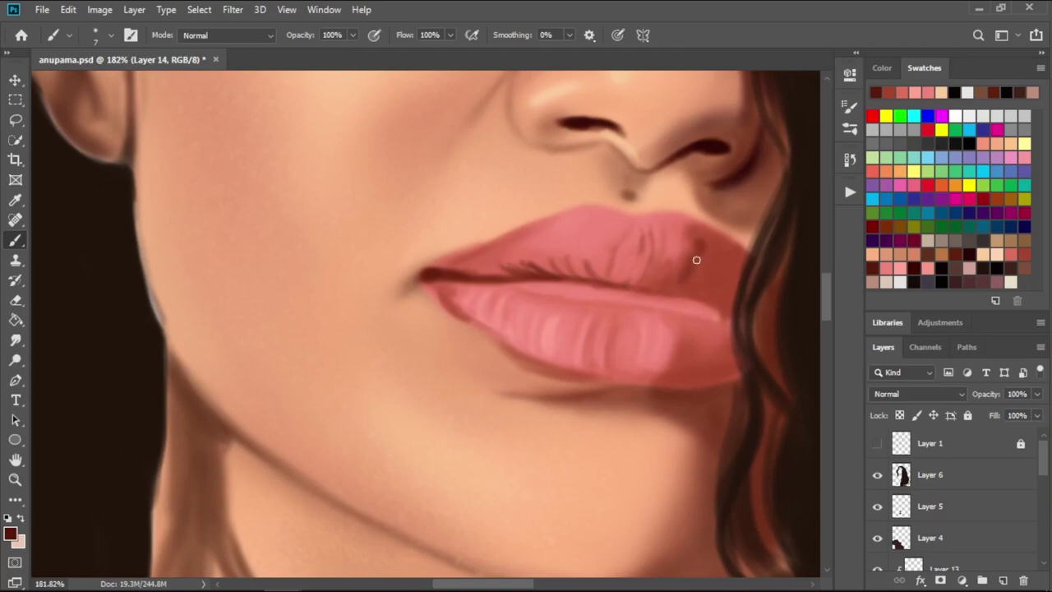
- Paint a thin dark lip-crease line and darken the upper lip's right corner
key("bracketright")
key("bracketright")
key("bracketleft")
key("bracketleft")
key("bracketright")
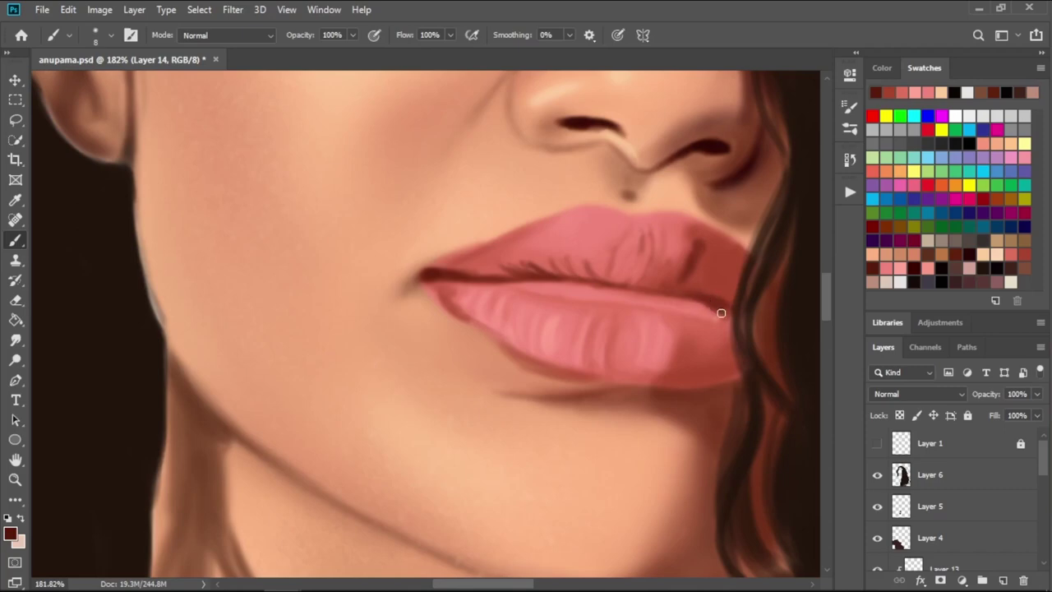
key("bracketleft")
mouse_move(717, 313)
left_mouse_down()
mouse_move(661, 310)
mouse_move(717, 316)
left_mouse_up()
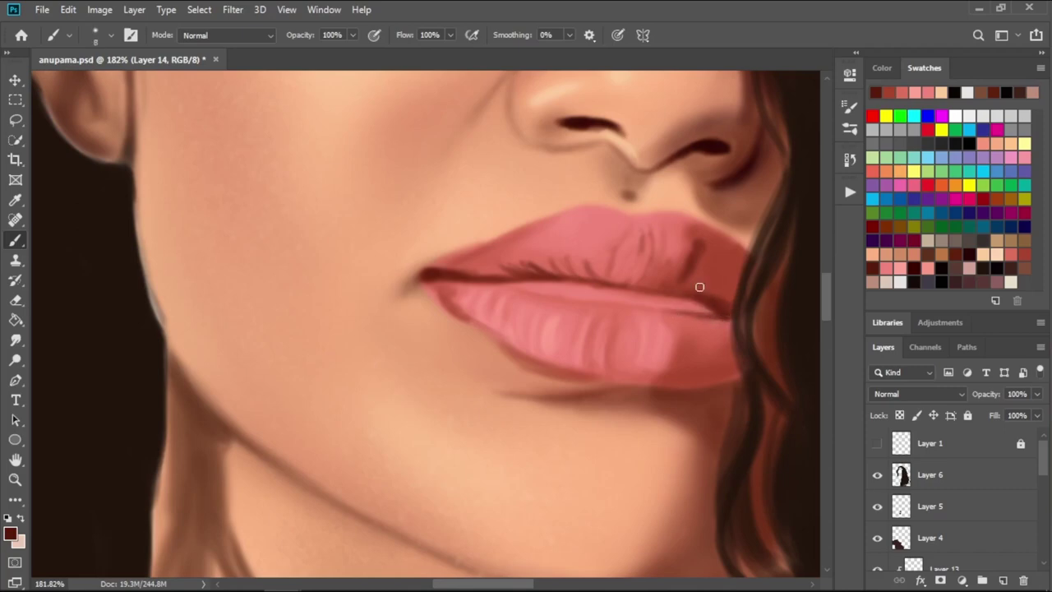
key("bracketright")
key("bracketright")
key("bracketright")
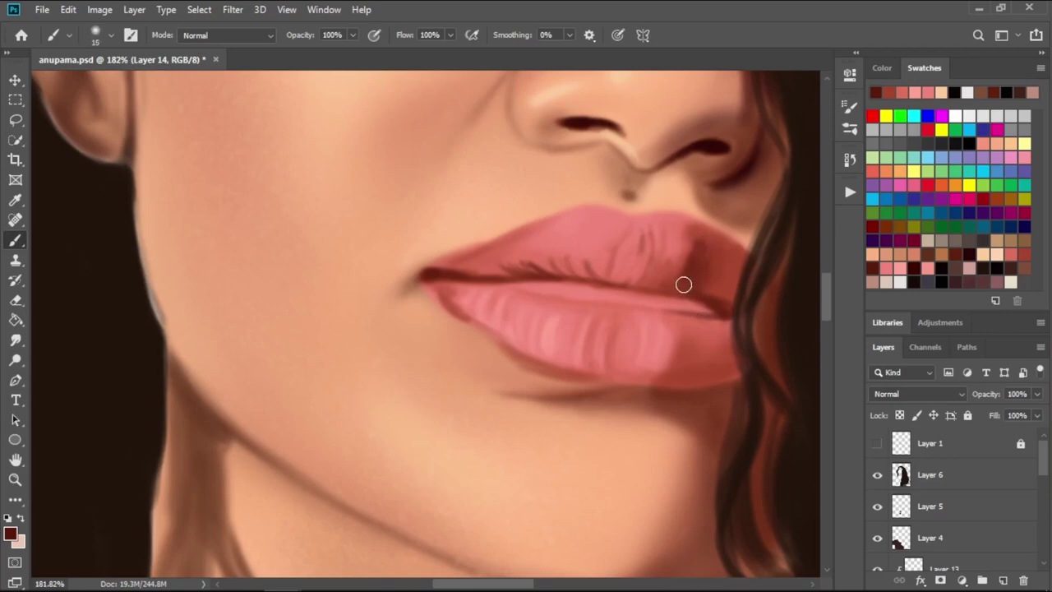
mouse_move(714, 293)
left_mouse_down()
mouse_move(726, 303)
mouse_move(719, 255)
left_mouse_up()
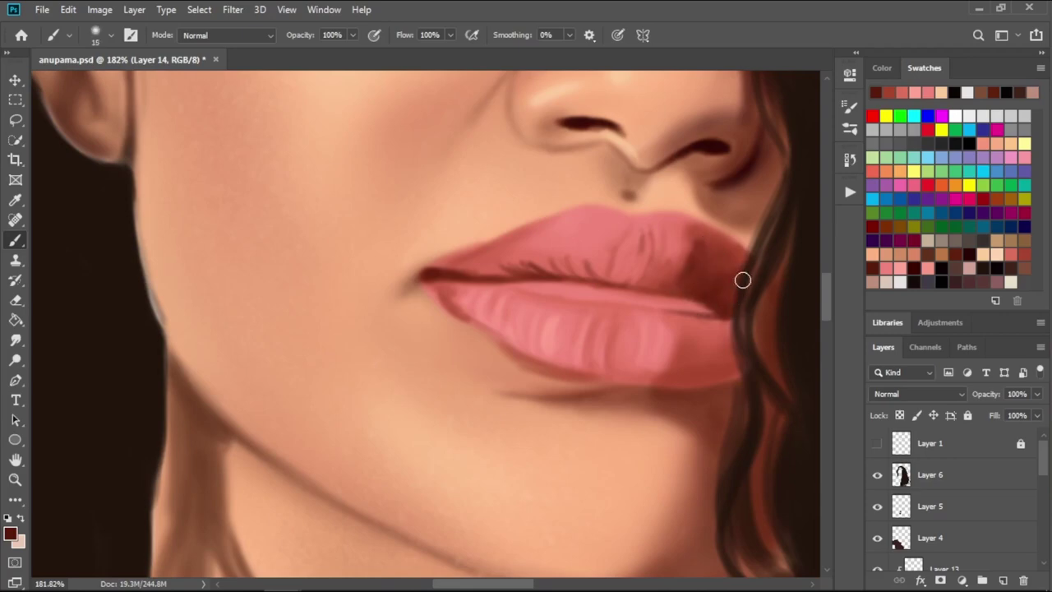
key("bracketleft")
key("bracketleft")
key("bracketleft")
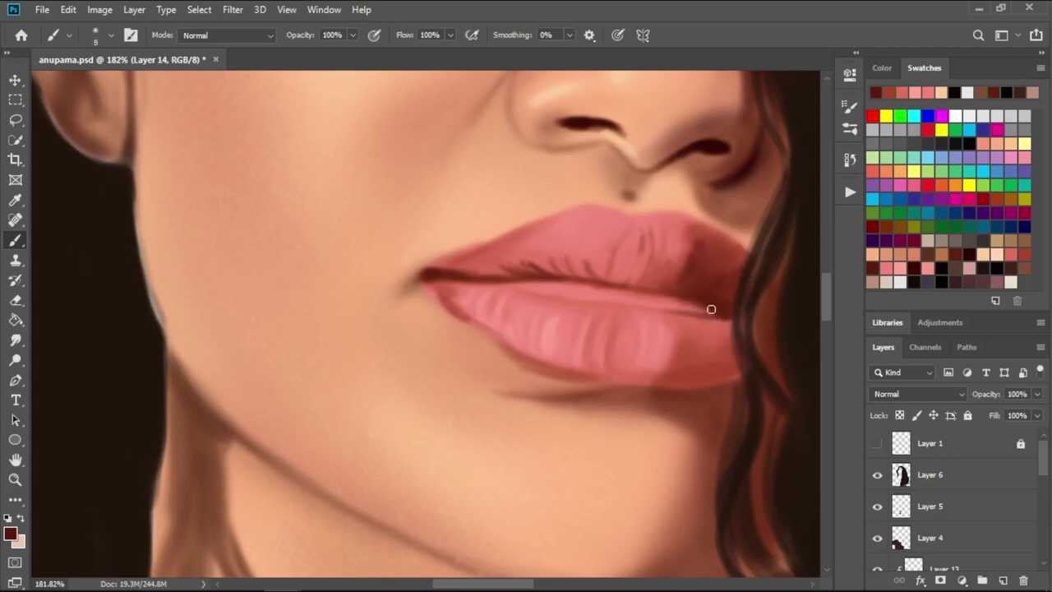
left_click_drag(711, 309, 670, 313)
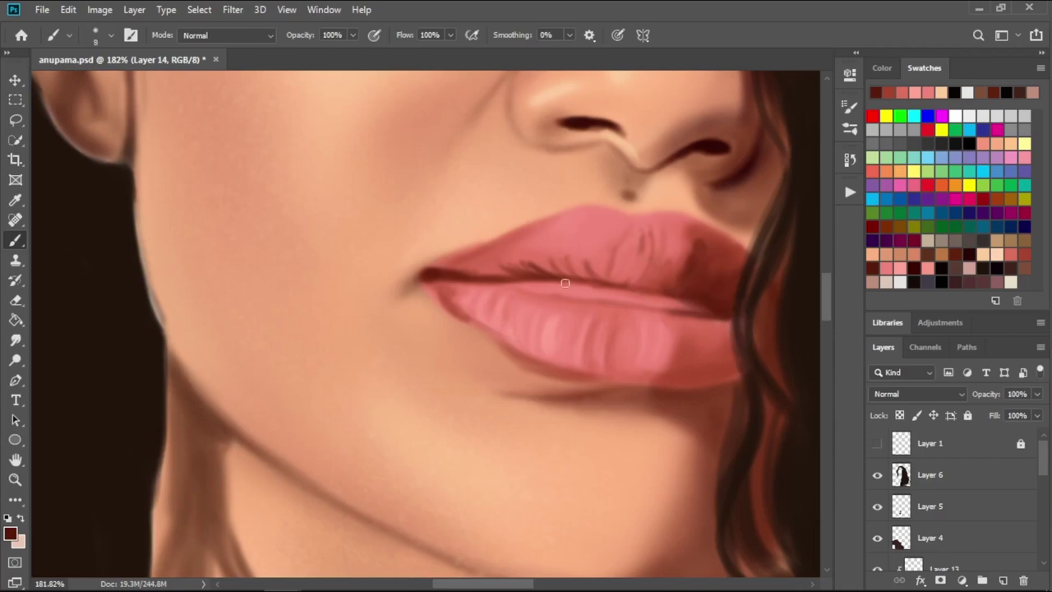
- Trace the lip line, darken the left mouth corner, and shade beneath the lower lip
left_click_drag(526, 284, 581, 301)
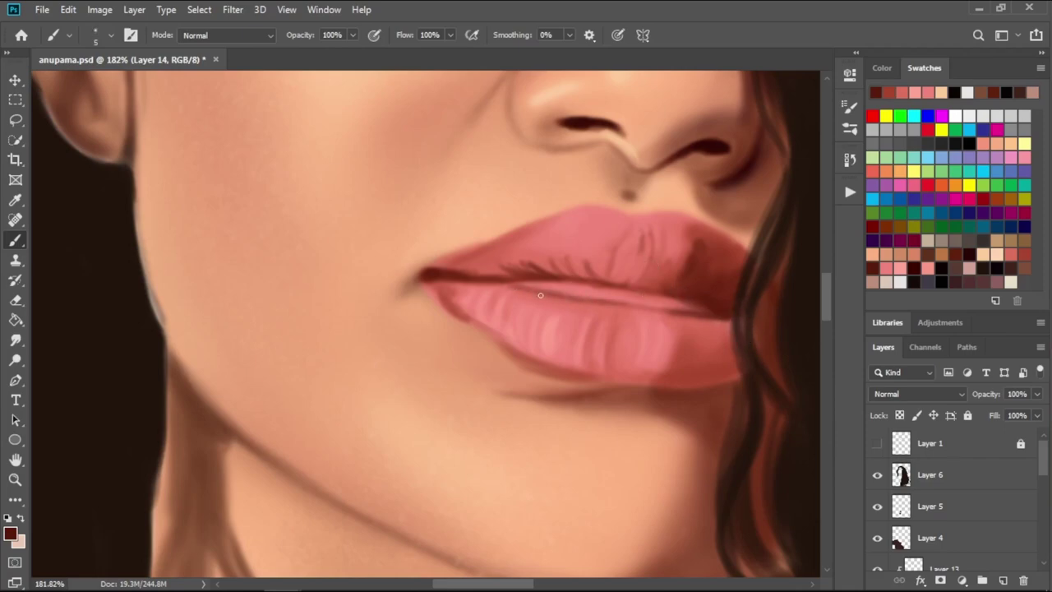
key("bracketright")
key("bracketright")
mouse_move(442, 291)
left_mouse_down()
mouse_move(453, 309)
mouse_move(444, 312)
left_mouse_up()
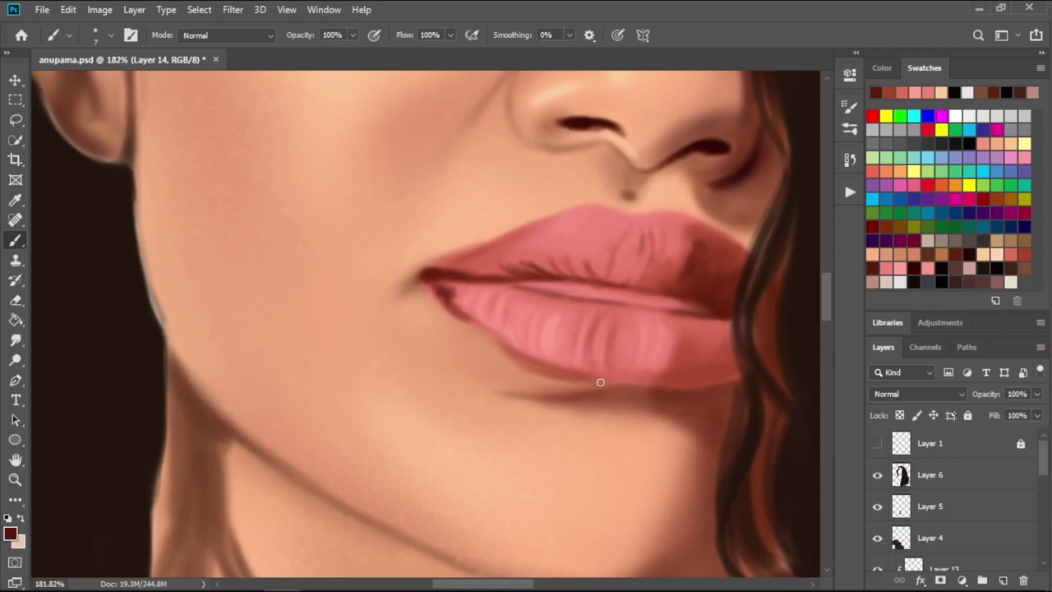
left_click_drag(600, 382, 669, 390)
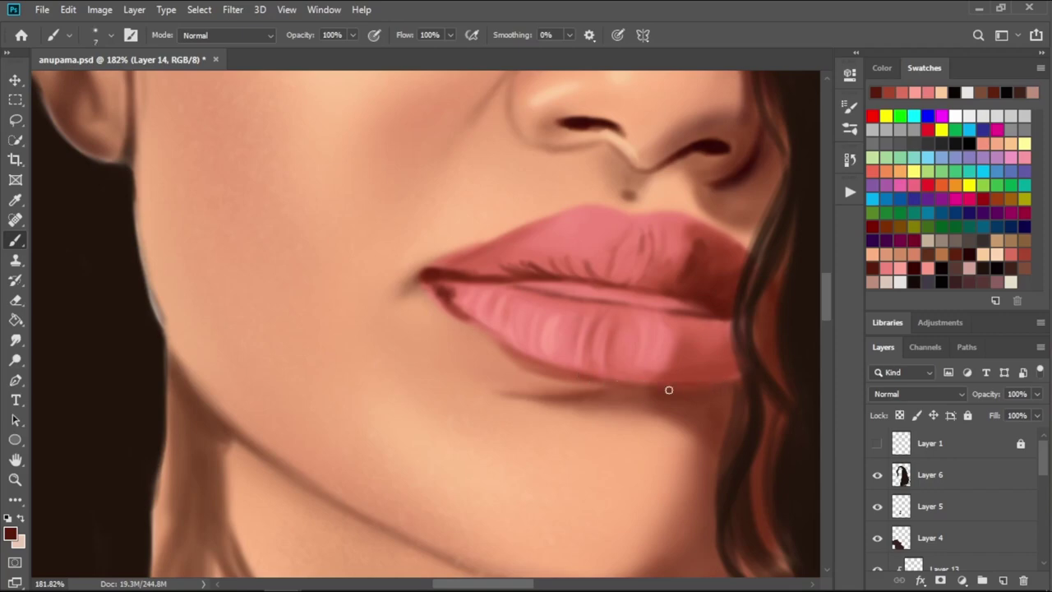
key("bracketright")
key("bracketright")
key("bracketright")
key("bracketright")
key("bracketleft")
key("bracketleft")
key("bracketleft")
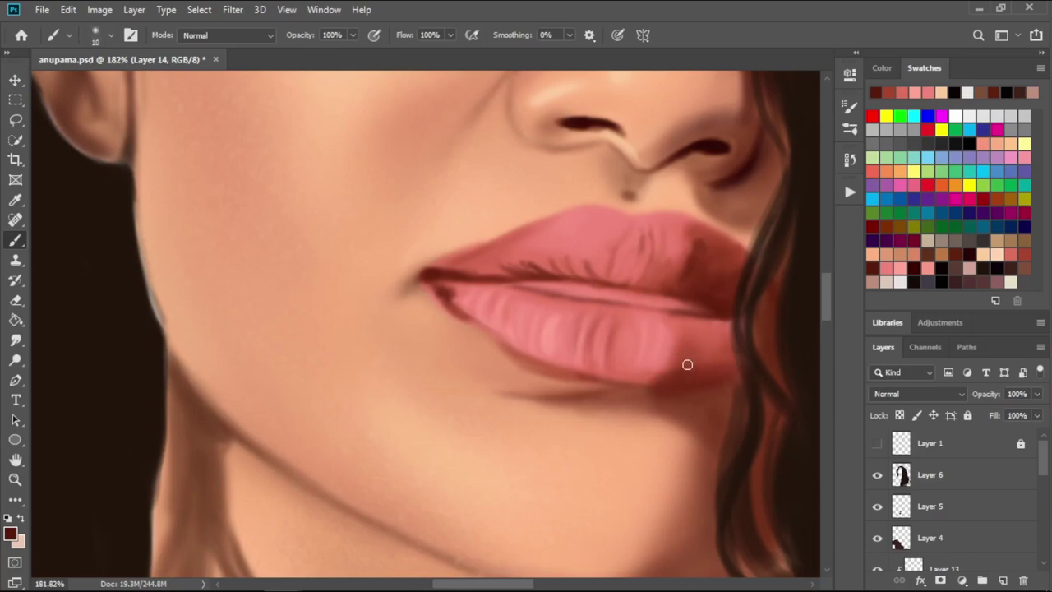
key("bracketleft")
key("bracketleft")
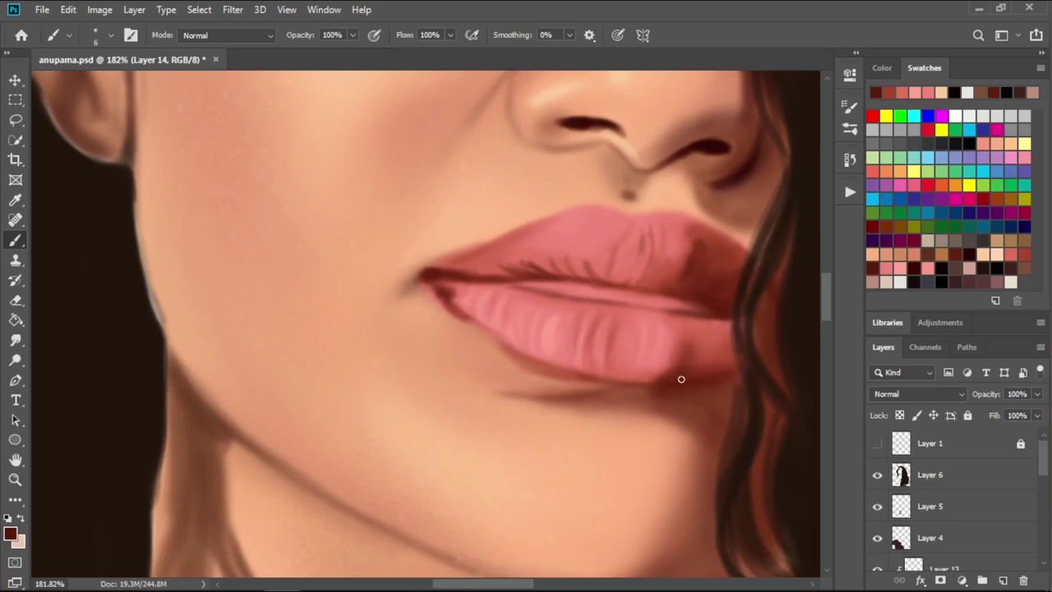
key("bracketright")
key("bracketright")
key("bracketright")
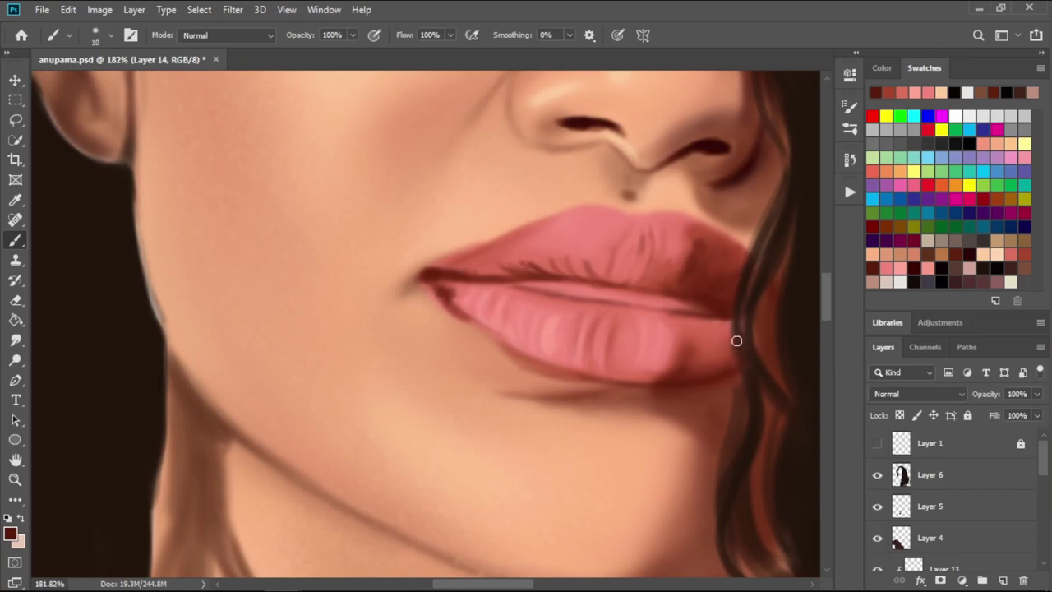
key("bracketright")
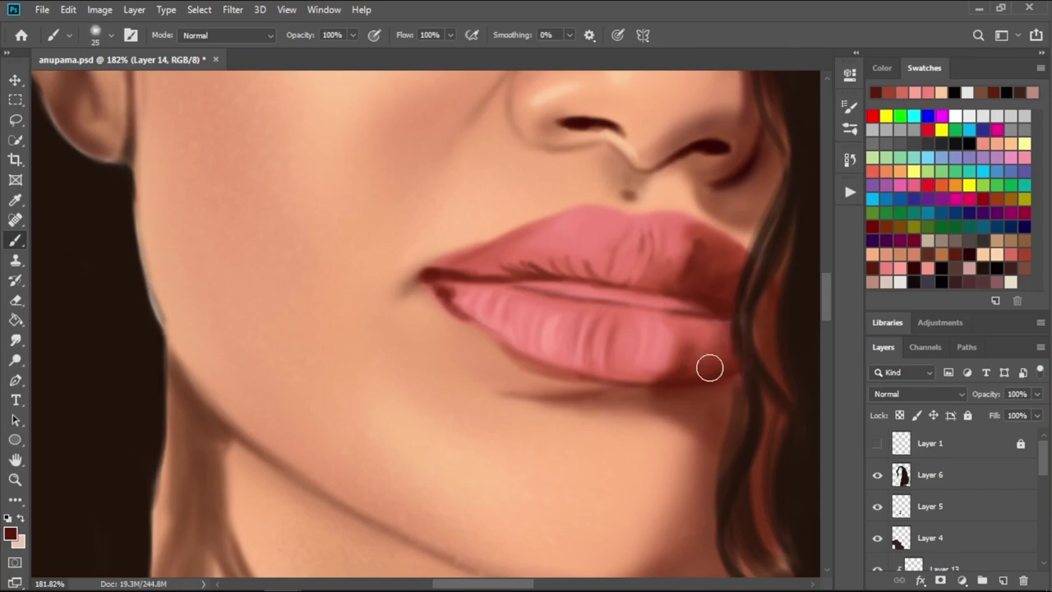
key("bracketleft")
key("bracketleft")
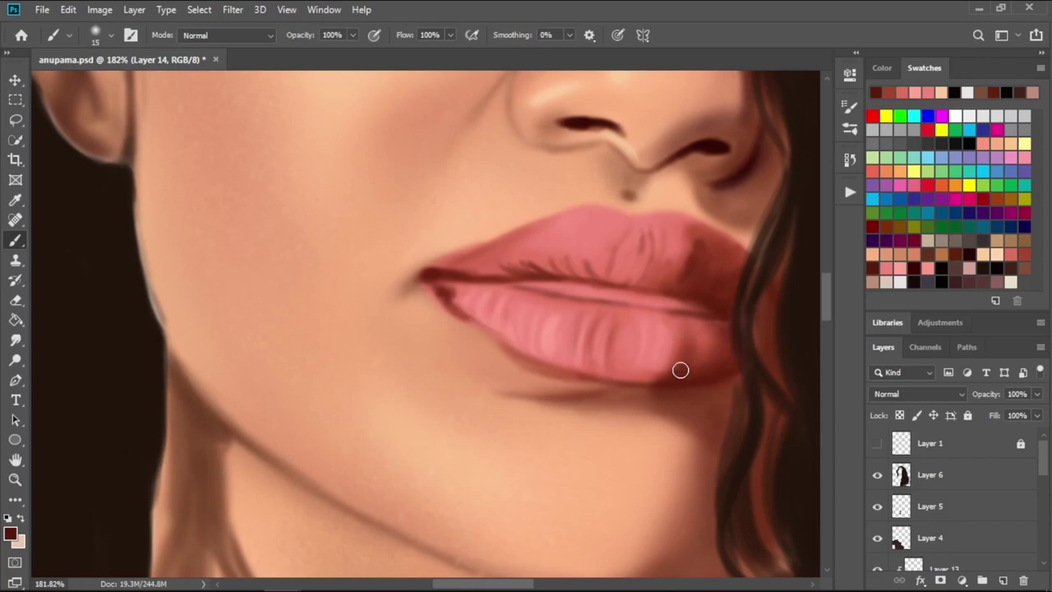
key("bracketleft")
key("bracketleft")
key("bracketleft")
- Sample muted pink-brown, light peach and dark hair-brown colours from the painting
key("bracketright")
key("bracketright")
key("bracketright")
key("bracketleft")
key("bracketleft")
key("bracketleft")
key("bracketright")
key("bracketright")
key("bracketright")
key("bracketleft")
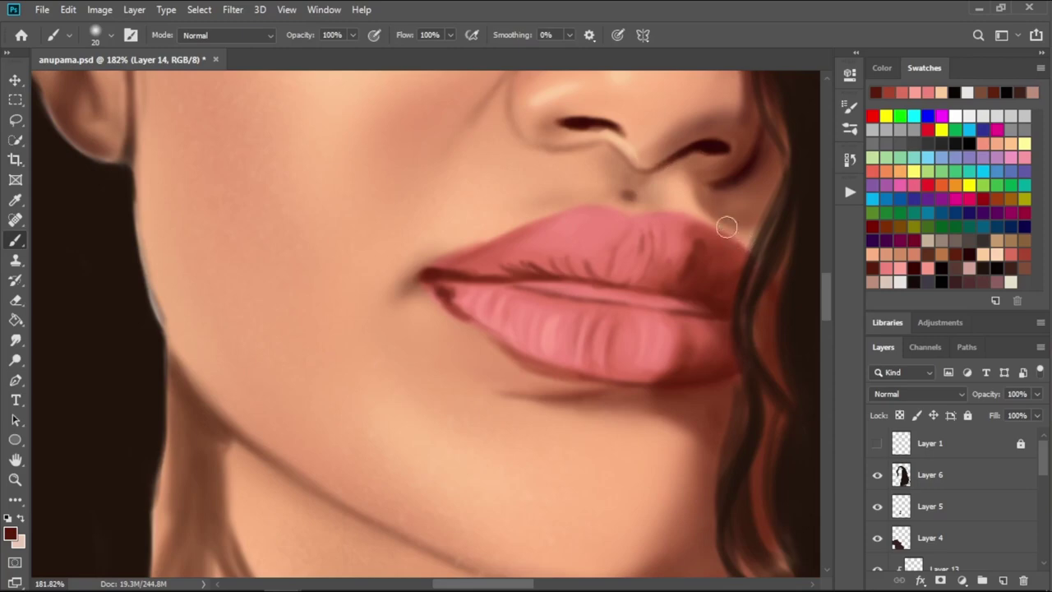
left_click(747, 204, "alt")
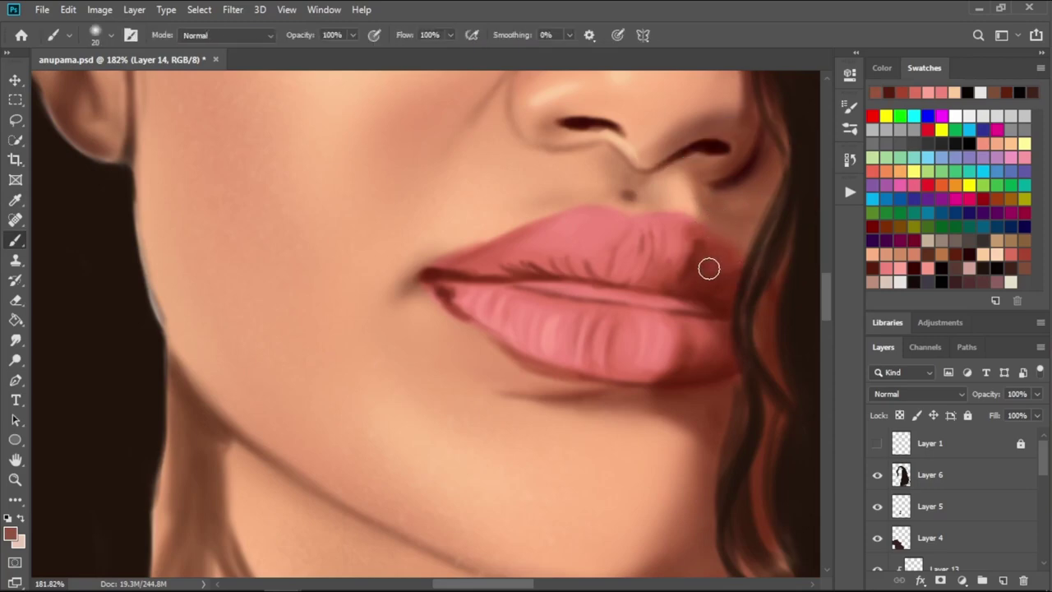
left_click(693, 204, "alt")
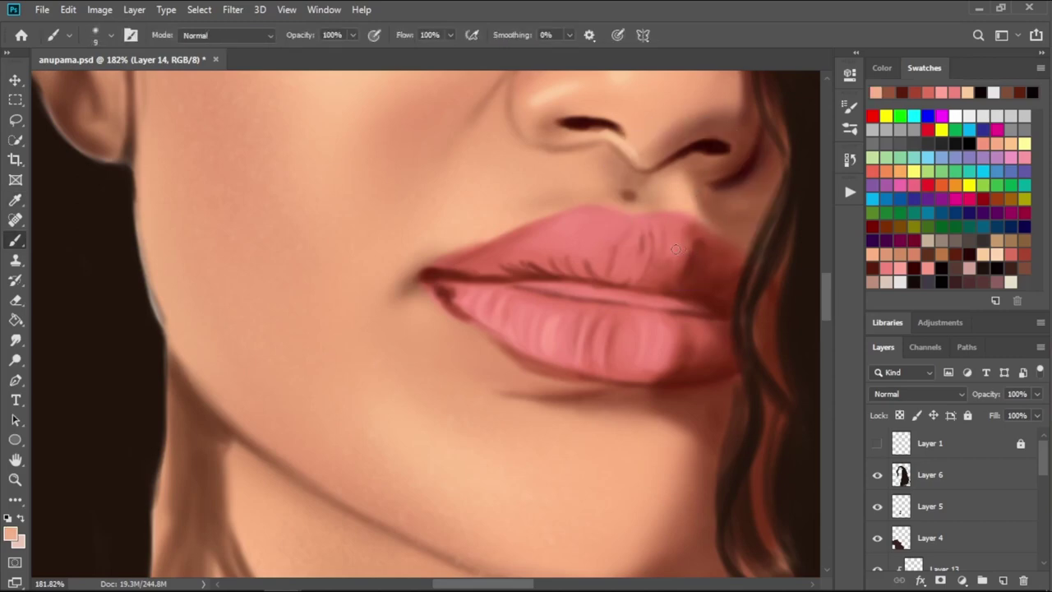
left_click(746, 169, "alt")
key("bracketright")
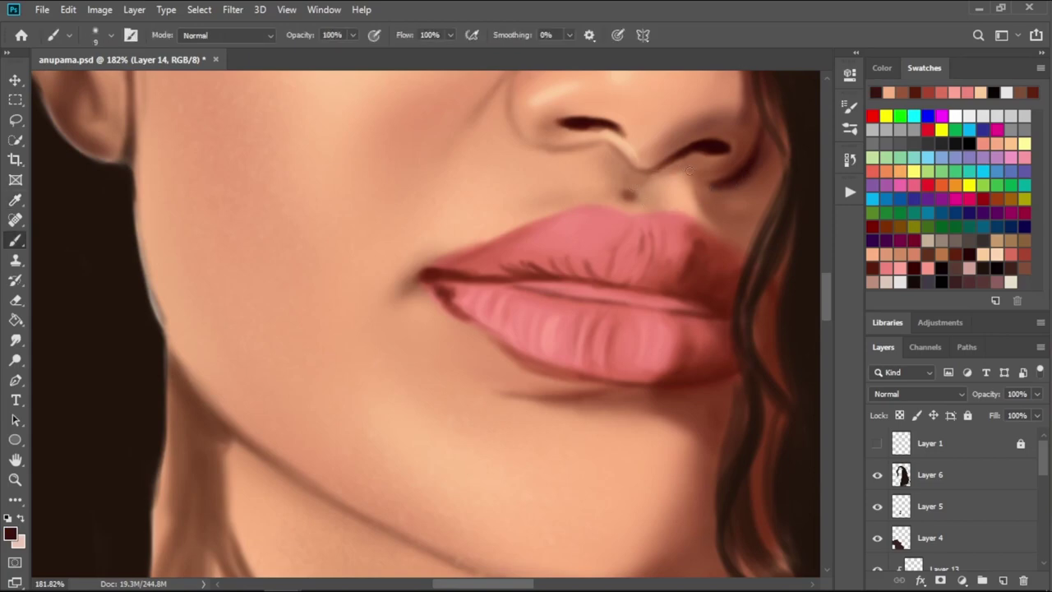
key("bracketright")
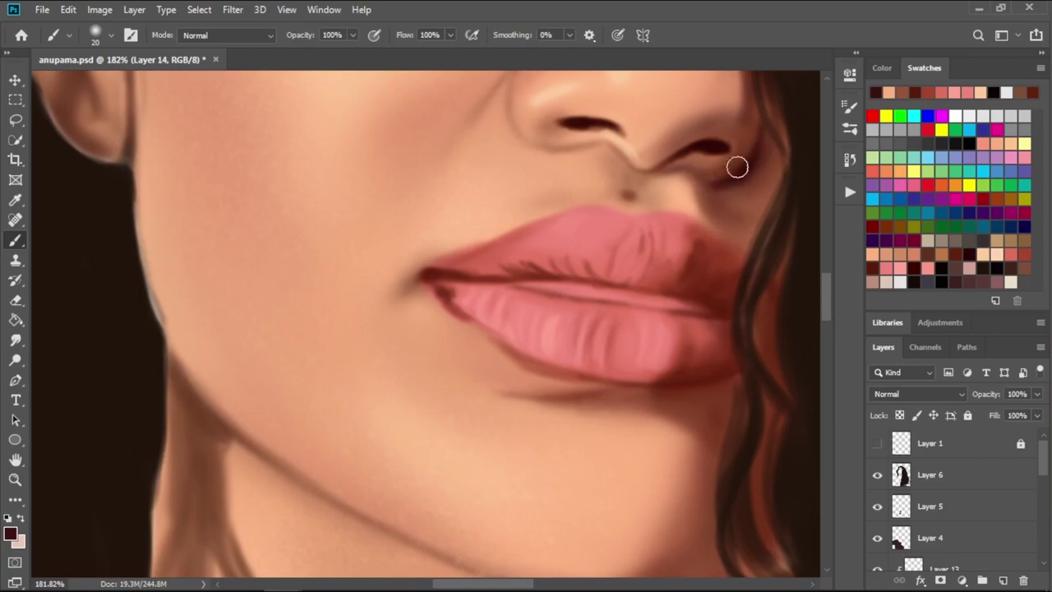
key("bracketleft")
key("bracketleft")
key("bracketright")
key("bracketright")
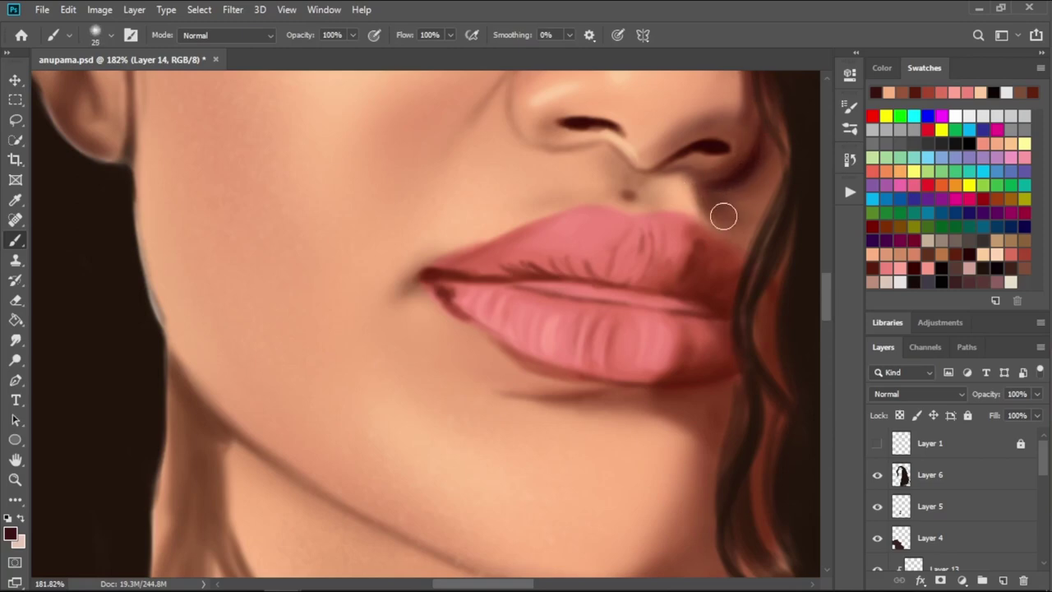
key("bracketright")
key("bracketleft")
key("bracketleft")
key("bracketleft")
key("bracketleft")
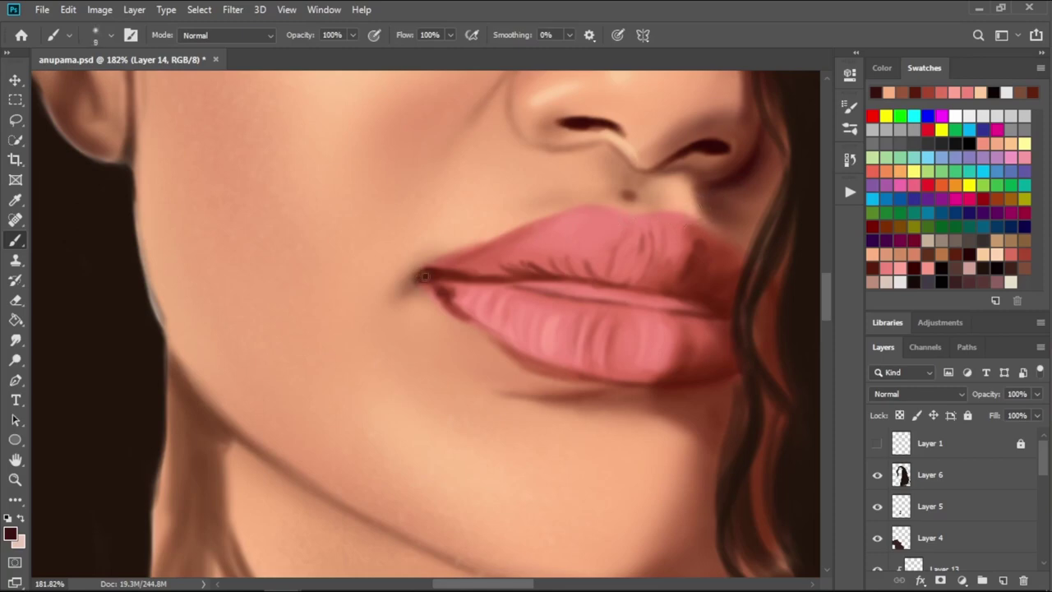
- Darken the lower lip line at the left mouth corner with a dark colour
left_click_drag(442, 293, 453, 314)
left_click(978, 252)
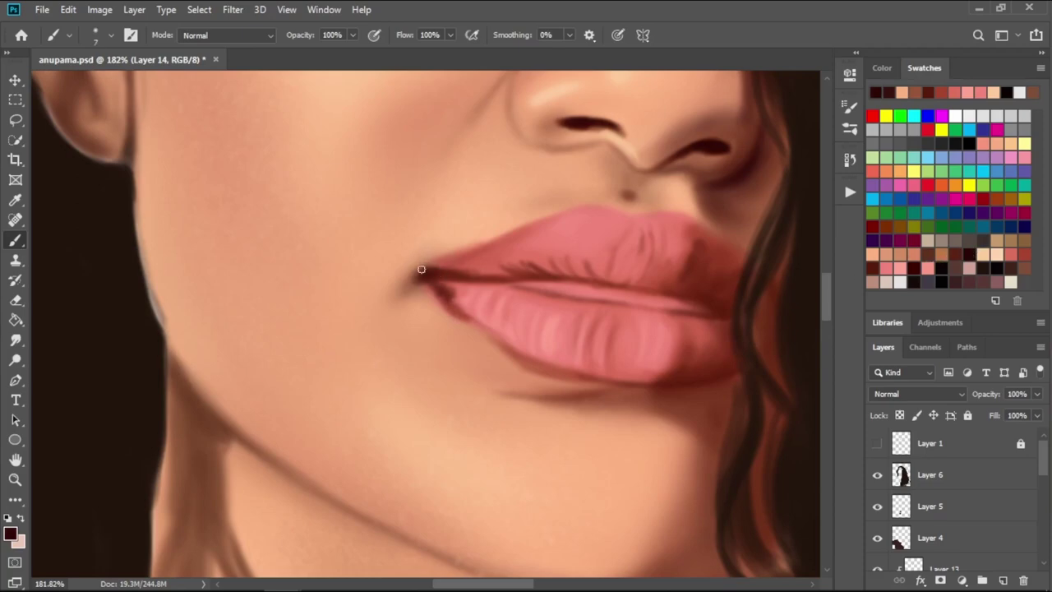
left_click_drag(424, 277, 432, 276)
left_click_drag(449, 298, 472, 316)
key("bracketleft")
- Extend the dark lip line across to the right corner, checked against the line art
left_click(877, 443)
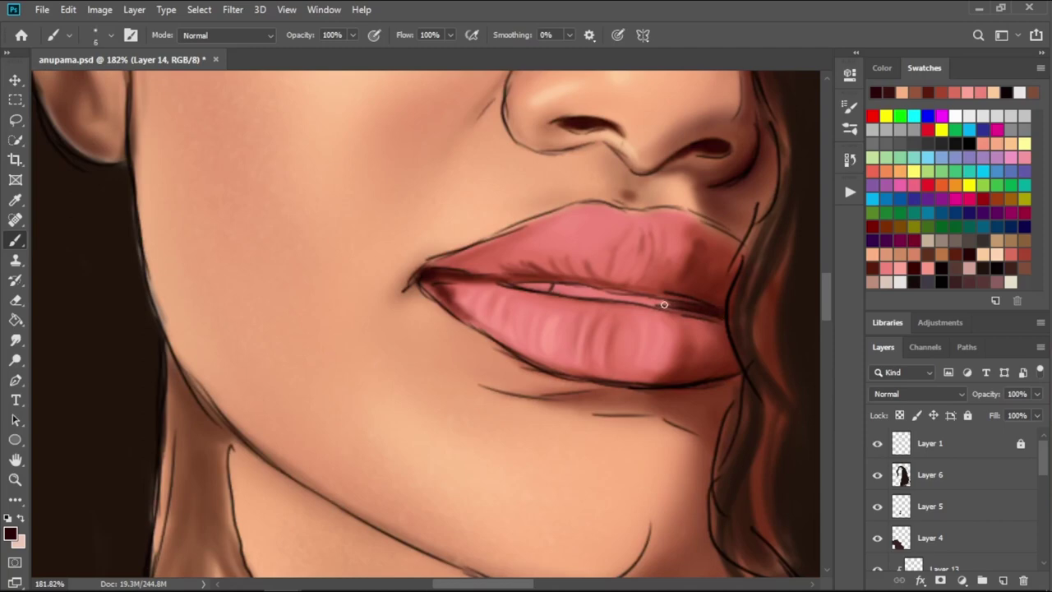
left_click_drag(664, 305, 731, 313)
left_click(877, 443)
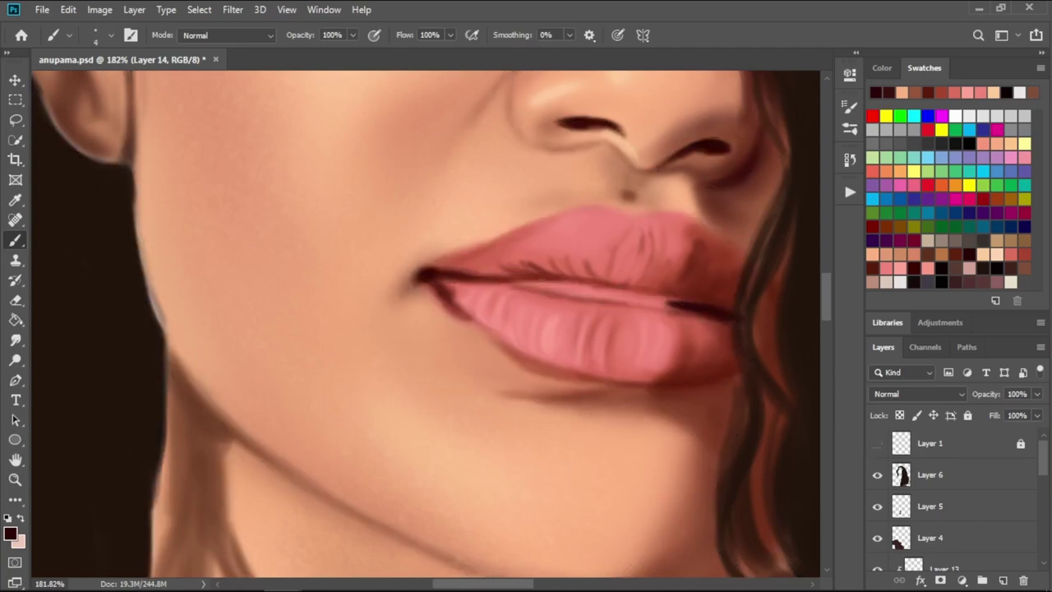
left_click_drag(608, 288, 668, 301)
left_click_drag(617, 280, 631, 291)
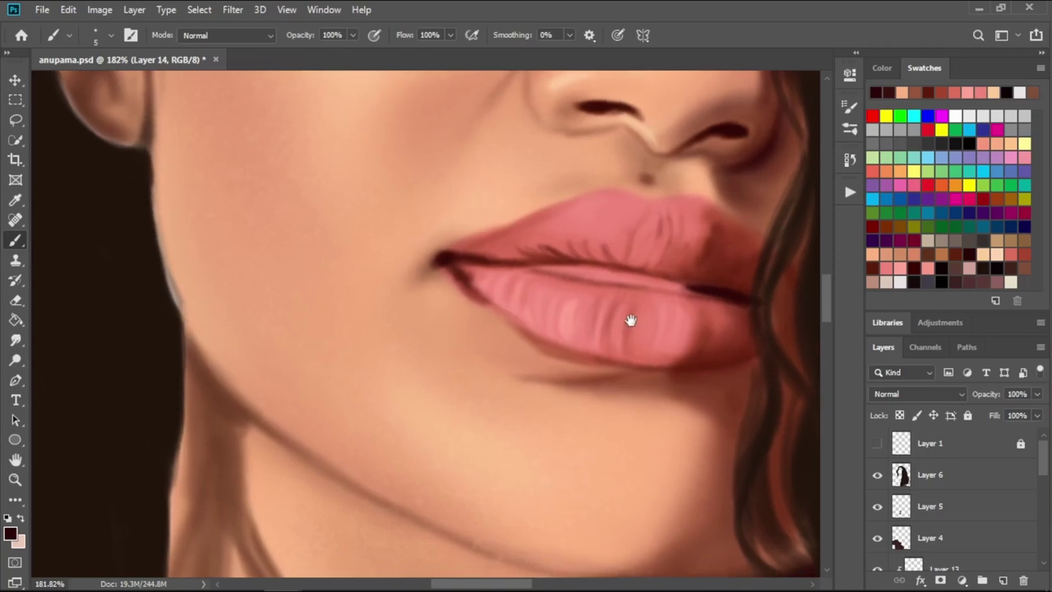
- Paint a light highlight on the teeth between the lips, then hide the line art
left_click_drag(629, 317, 649, 319)
left_click(878, 444)
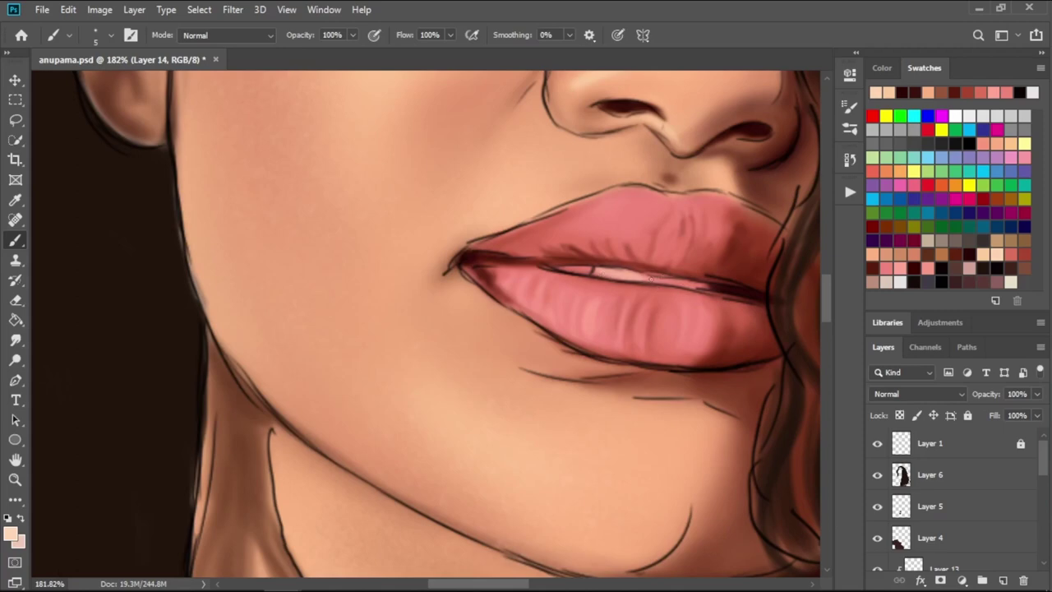
left_click_drag(650, 280, 696, 285)
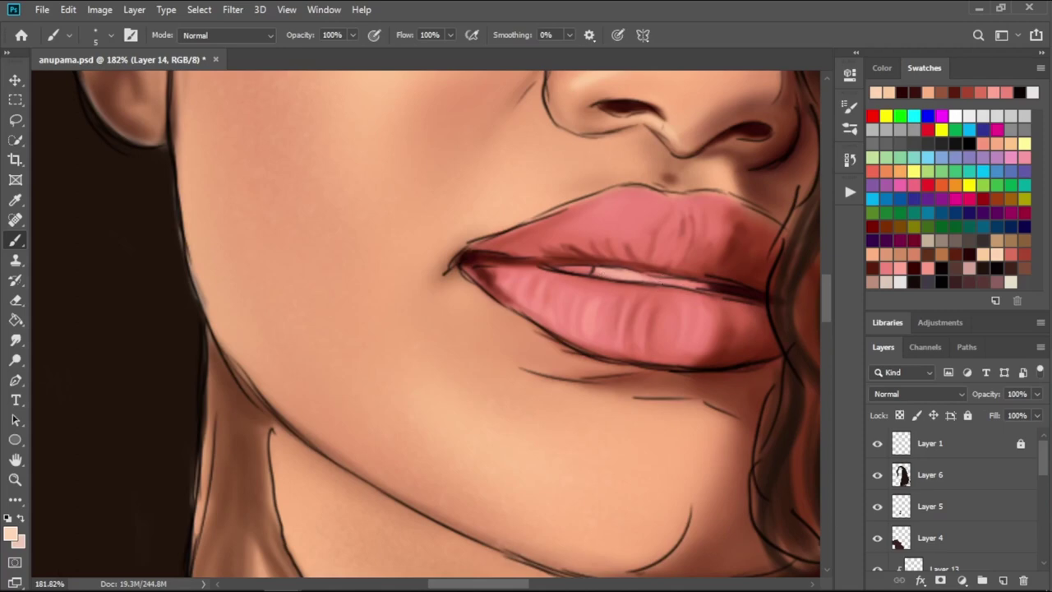
left_click(878, 444)
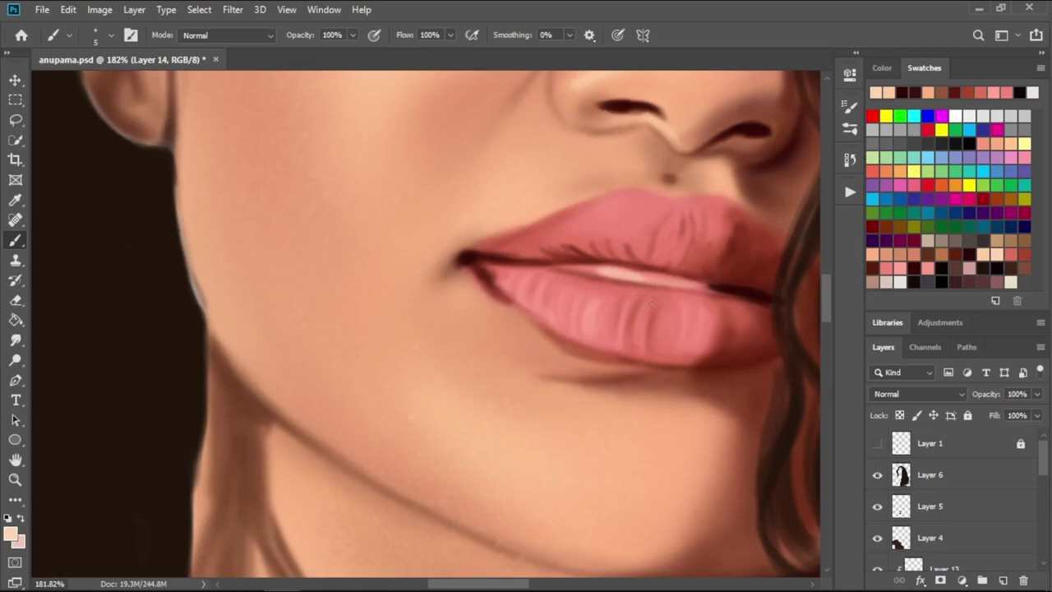
- Darken the lip parting line in dark red-brown toward the right corner
left_click(874, 267)
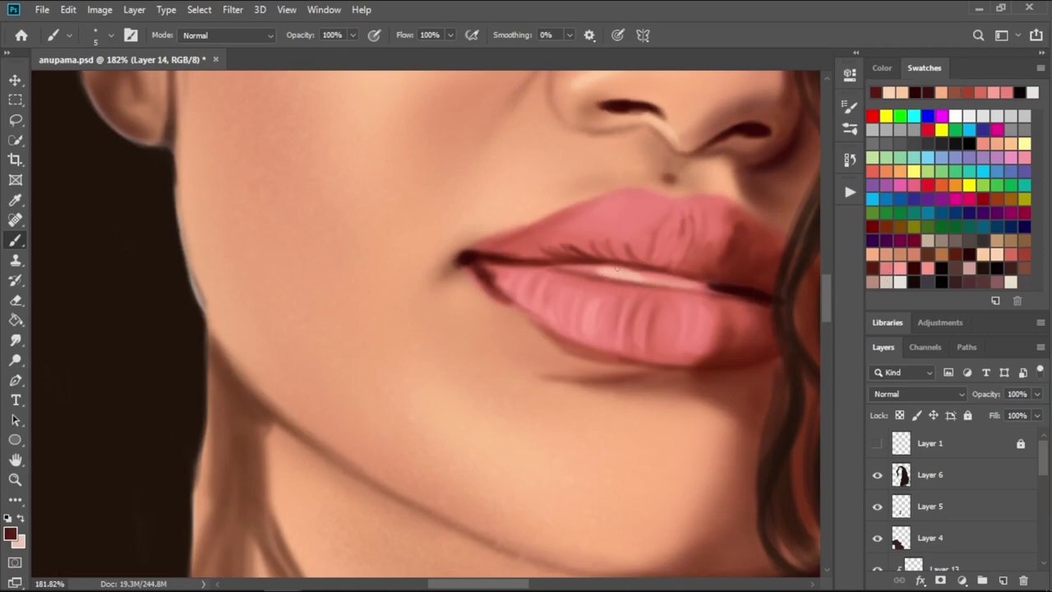
mouse_move(616, 268)
left_mouse_down()
mouse_move(562, 266)
mouse_move(586, 268)
left_mouse_up()
left_click(877, 444)
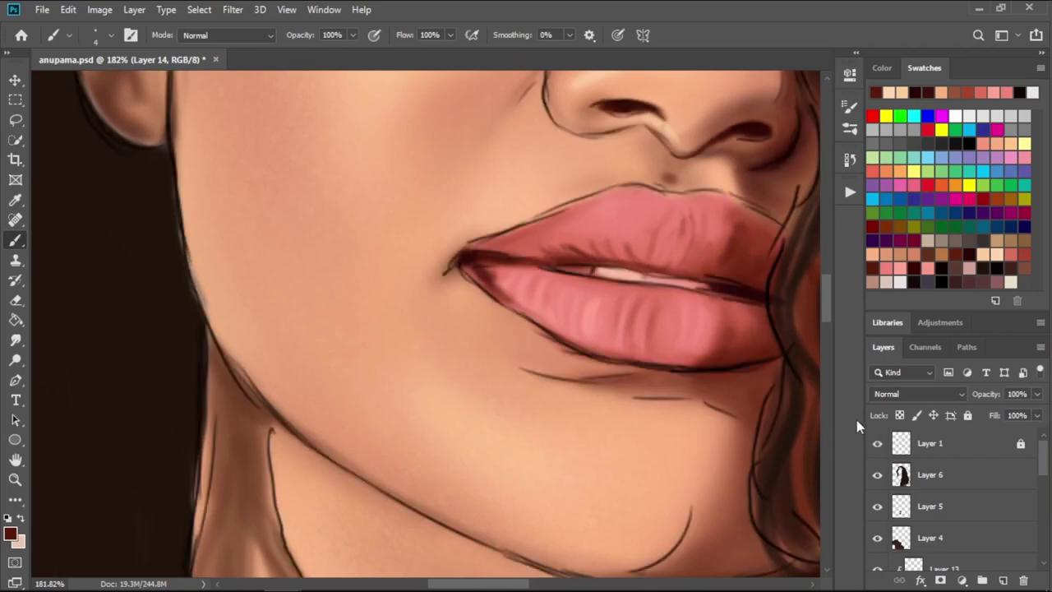
left_click(877, 443)
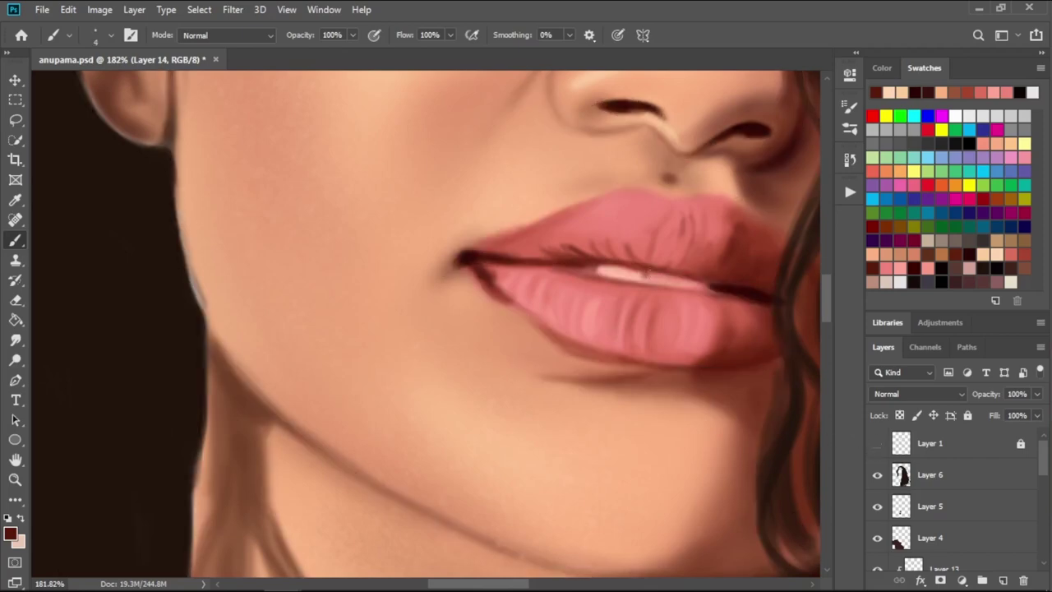
mouse_move(646, 275)
left_mouse_down()
mouse_move(716, 285)
mouse_move(683, 285)
mouse_move(704, 287)
left_mouse_up()
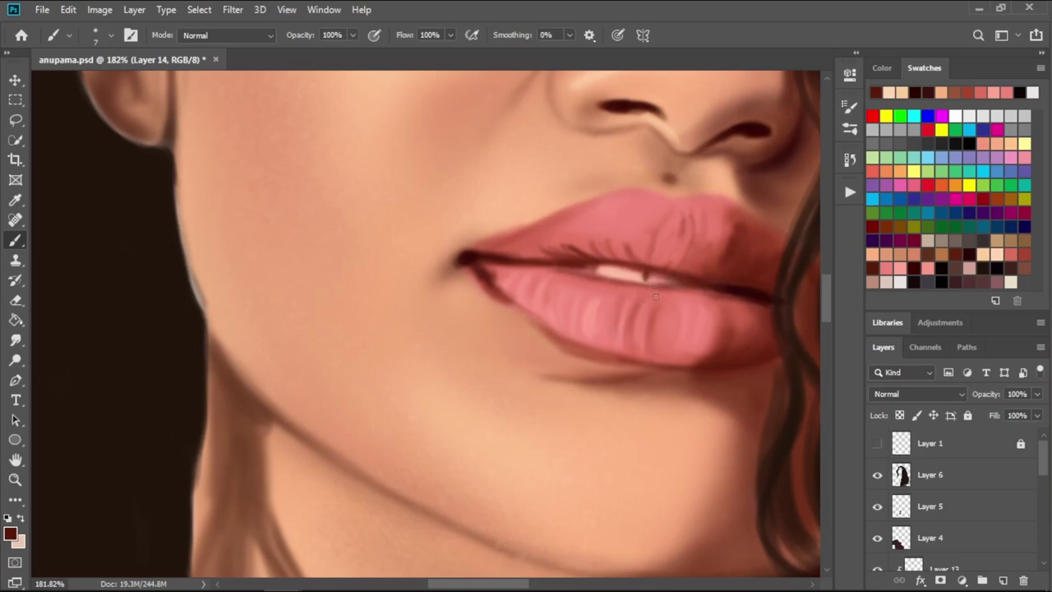
- Sample the dark corner colour and deepen the right part of the lip parting line
left_click(744, 292, "alt")
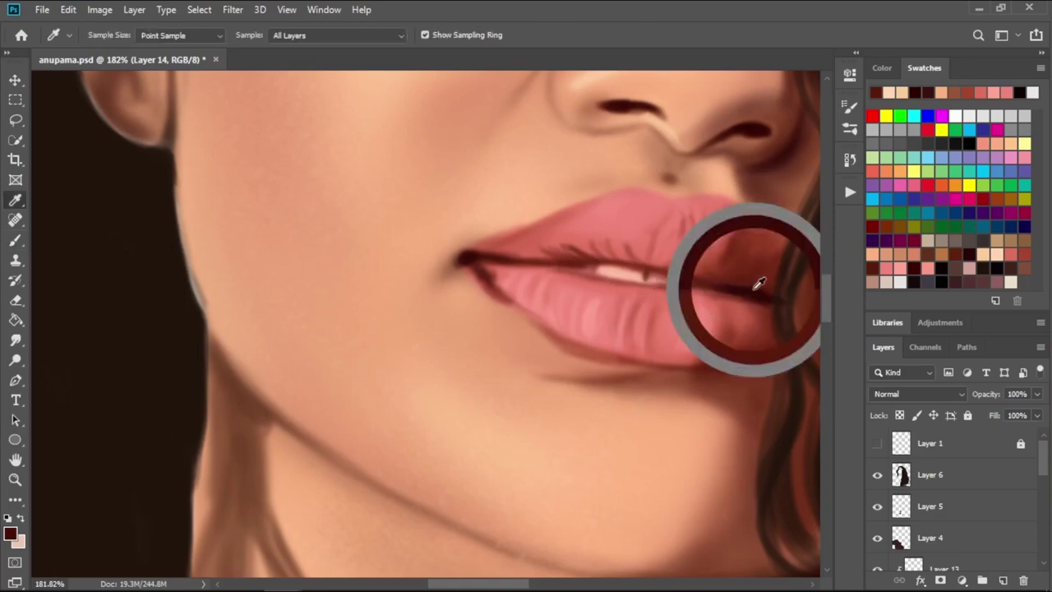
left_click_drag(604, 263, 741, 286)
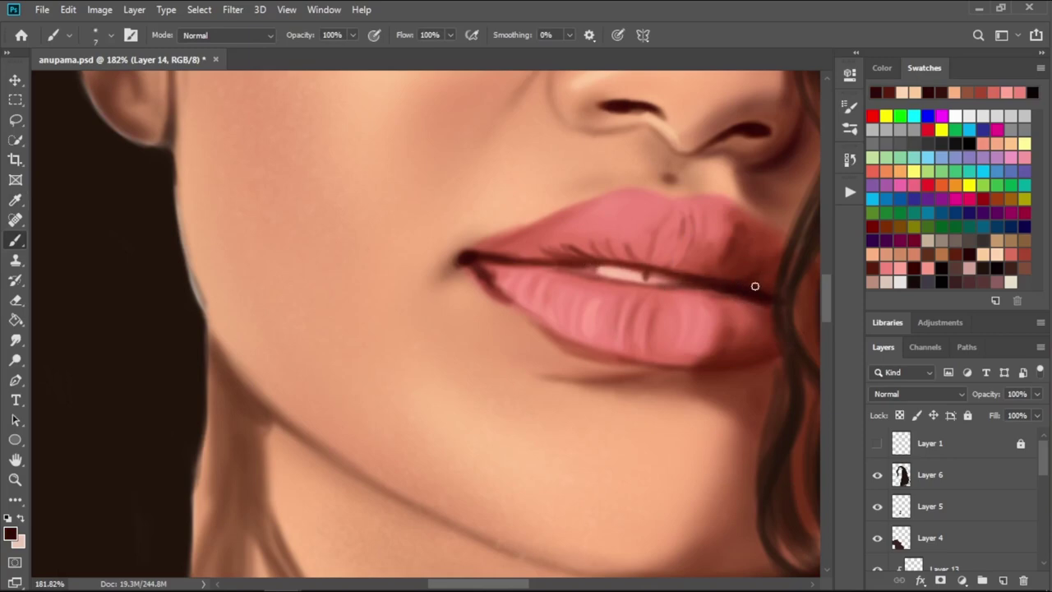
key("bracketright")
key("bracketright")
key("bracketleft")
- Resize the brush for upper lip detail and switch the colour to salmon pink
key("bracketright")
key("bracketright")
key("bracketright")
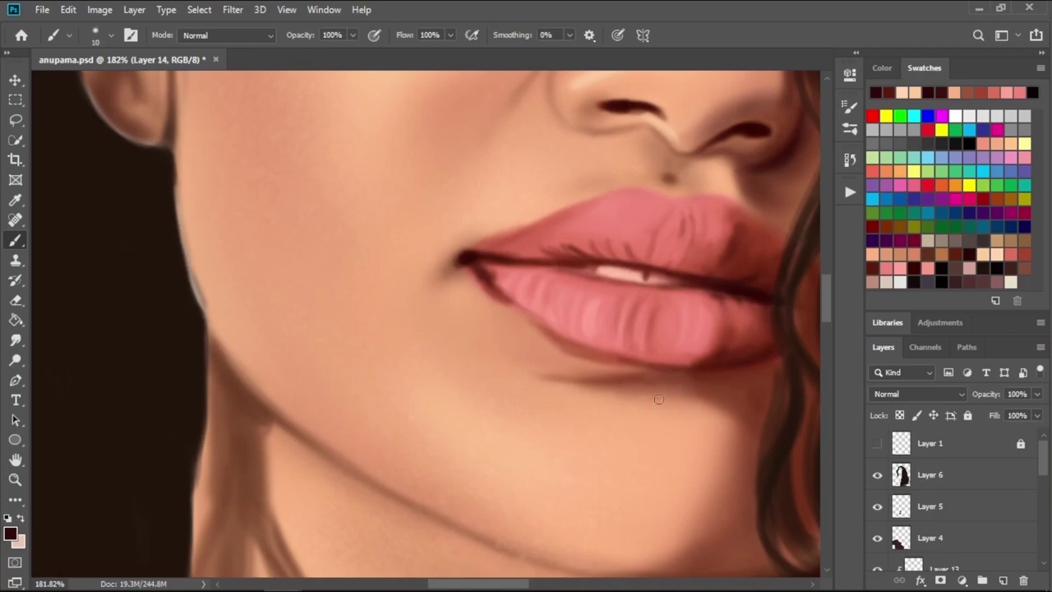
key("bracketright")
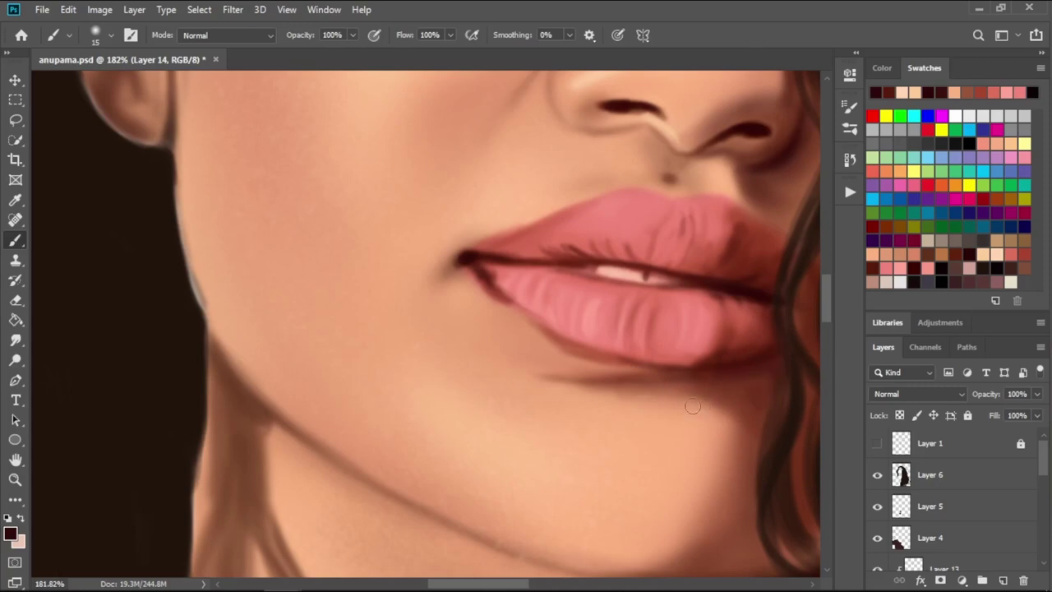
key("bracketright")
key("bracketright")
key("bracketright")
key("bracketleft")
key("bracketleft")
key("bracketleft")
left_click(1009, 251)
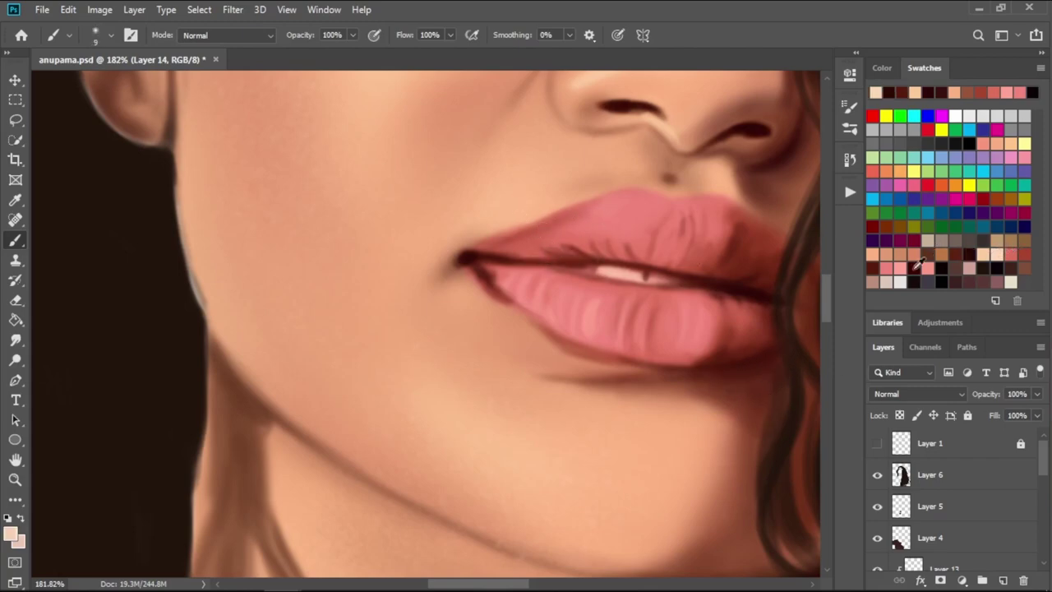
left_click(929, 265)
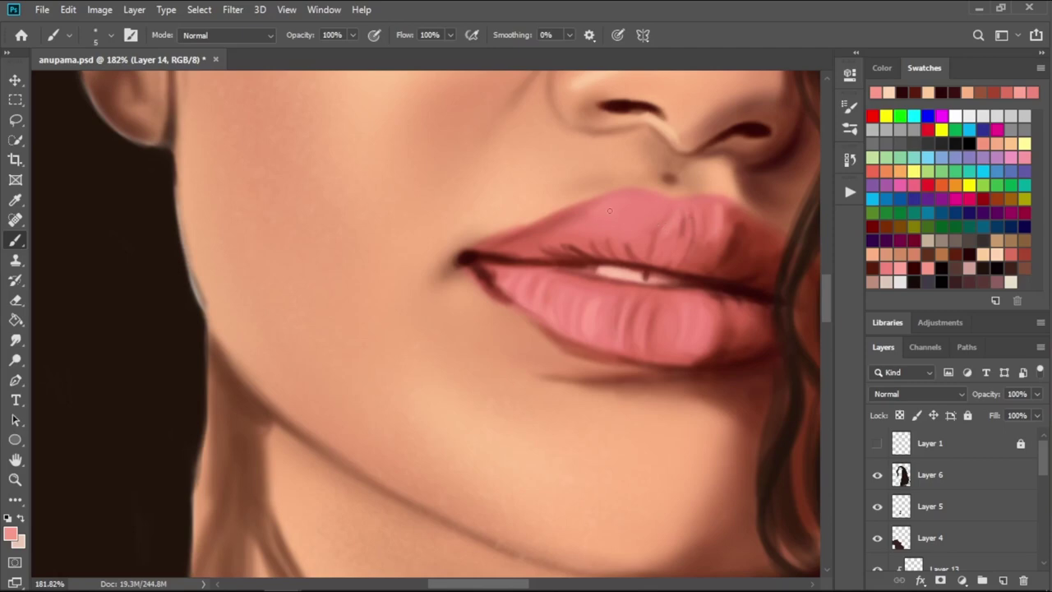
- Refine the lips in pink, then trace a light peach highlight along the upper lip rim
key("bracketleft")
key("bracketleft")
key("bracketleft")
key("bracketleft")
key("bracketright")
key("bracketright")
key("bracketright")
key("bracketleft")
key("bracketleft")
key("bracketleft")
key("bracketleft")
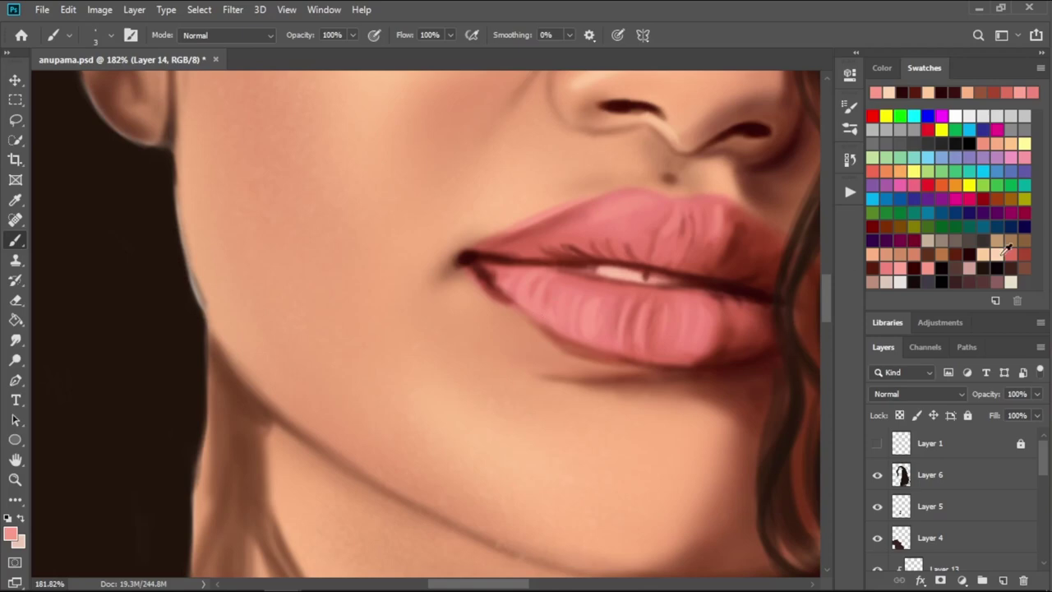
left_click(997, 251)
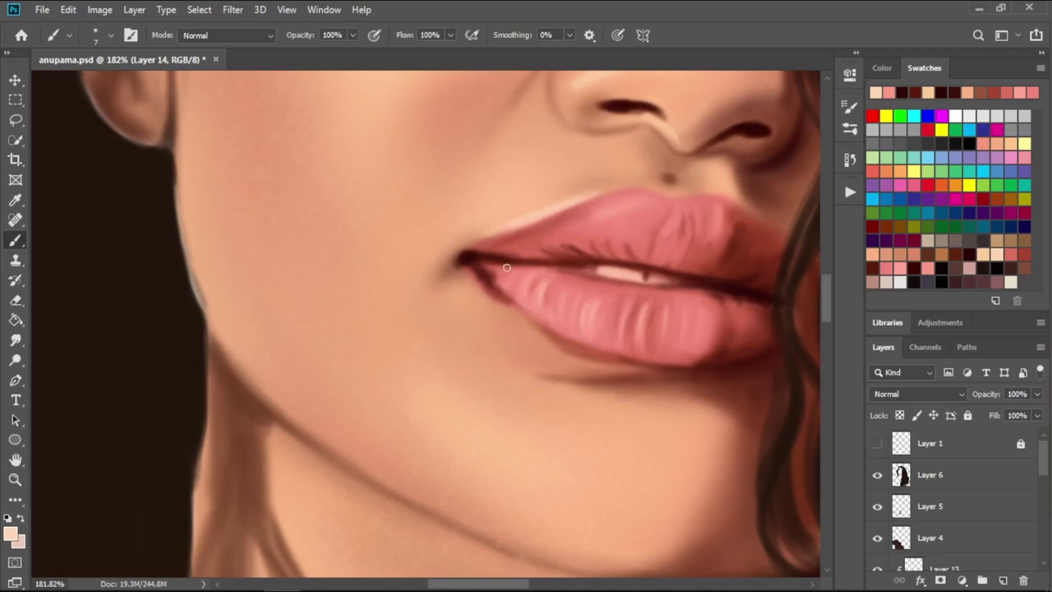
key("bracketright")
key("bracketright")
key("bracketright")
key("bracketleft")
- Paint a thin pale peach highlight down the left edge of the nose
left_click_drag(524, 224, 429, 381)
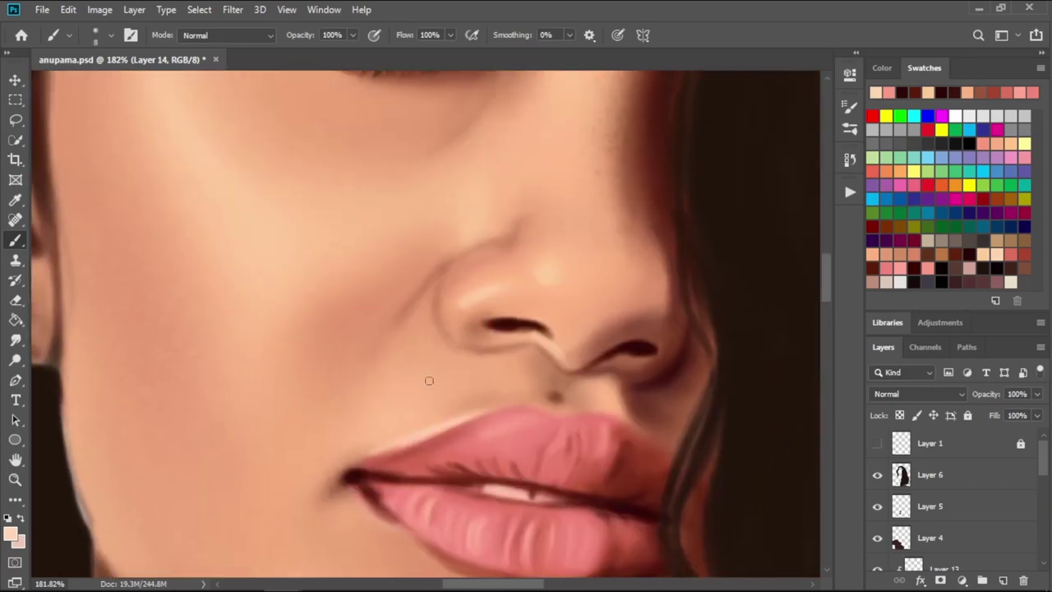
key("bracketleft")
key("bracketleft")
left_click_drag(439, 272, 431, 318)
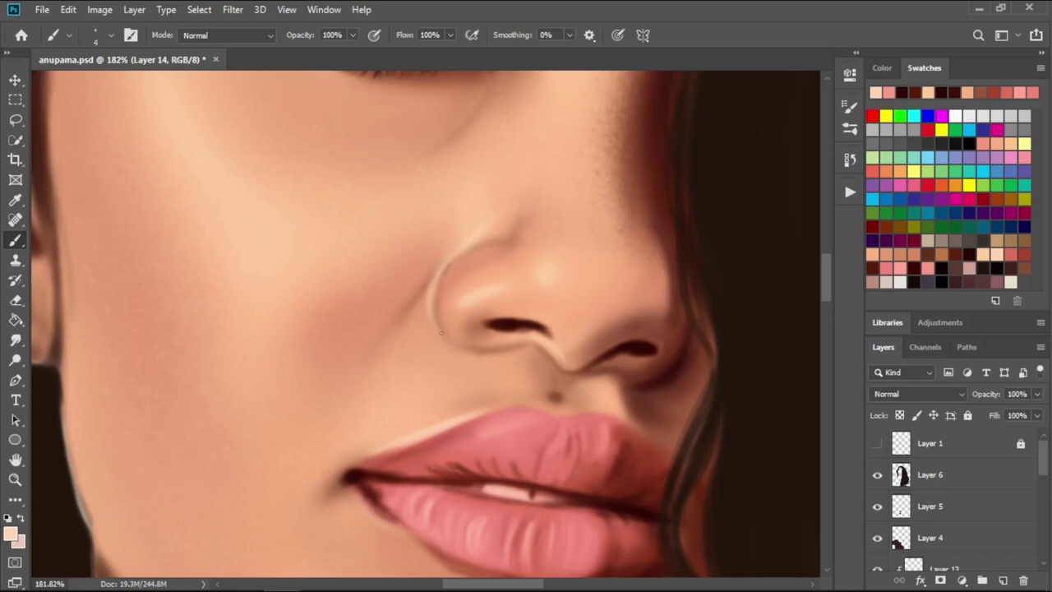
key("bracketleft")
- Scroll down to the chin and enlarge the brush for that area
scroll(467, 216, "left", 2)
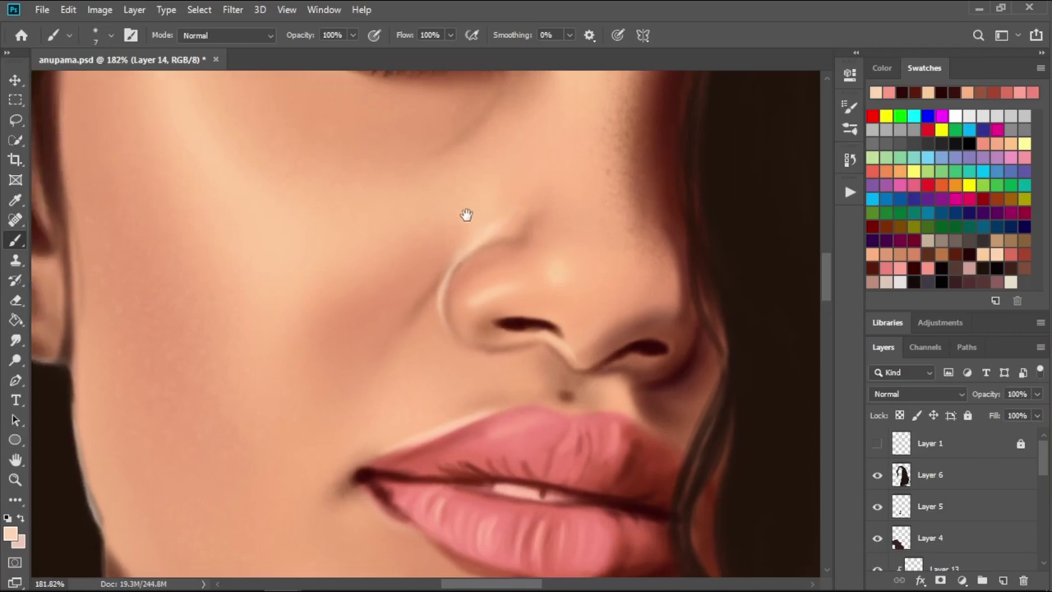
scroll(474, 208, "down", 2)
scroll(447, 312, "left", 2)
scroll(447, 313, "down", 2)
scroll(425, 218, "down", 1)
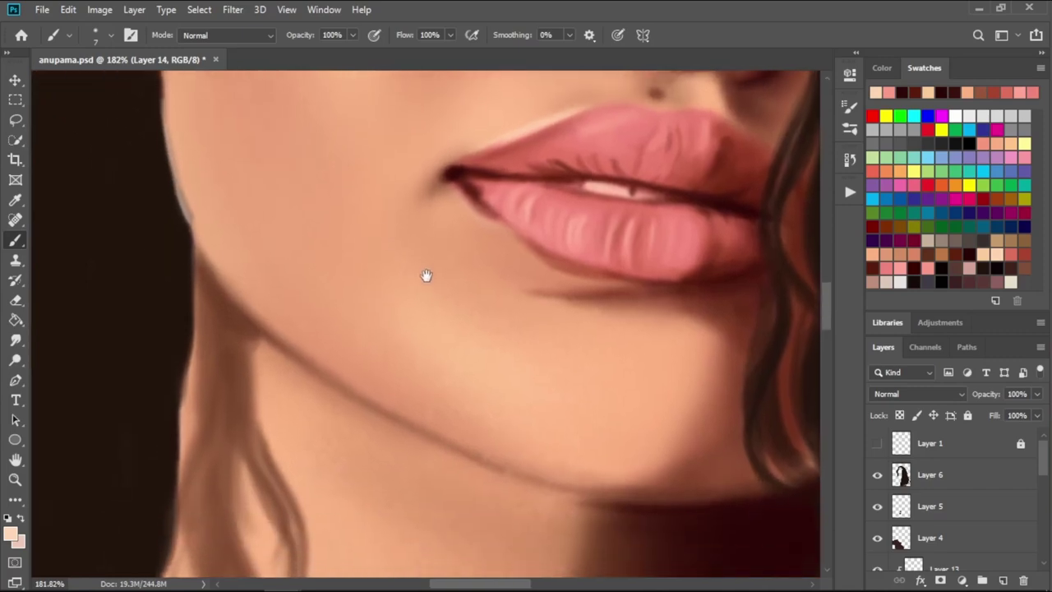
scroll(425, 277, "down", 1)
scroll(441, 343, "down", 1)
scroll(402, 364, "up", 1)
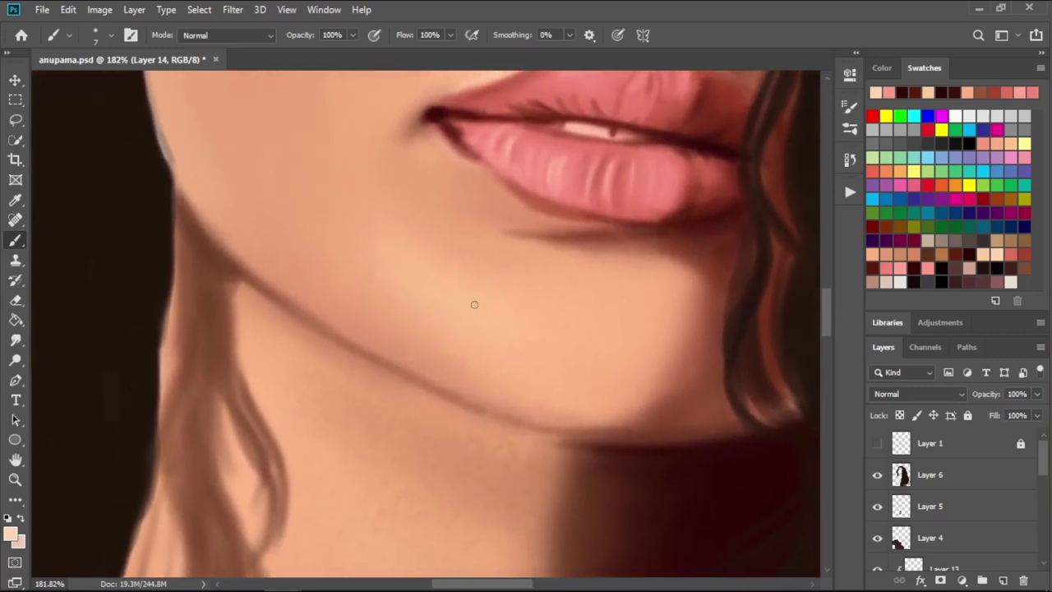
key("bracketright")
key("bracketright")
key("bracketright")
key("bracketright")
key("bracketright")
key("bracketright")
key("bracketright")
- Bring the forehead into view and blend tan skin tone near the hairline with a large brush
scroll(427, 370, "up", 4)
scroll(493, 305, "up", 6)
scroll(578, 234, "up", 2)
key("bracketleft")
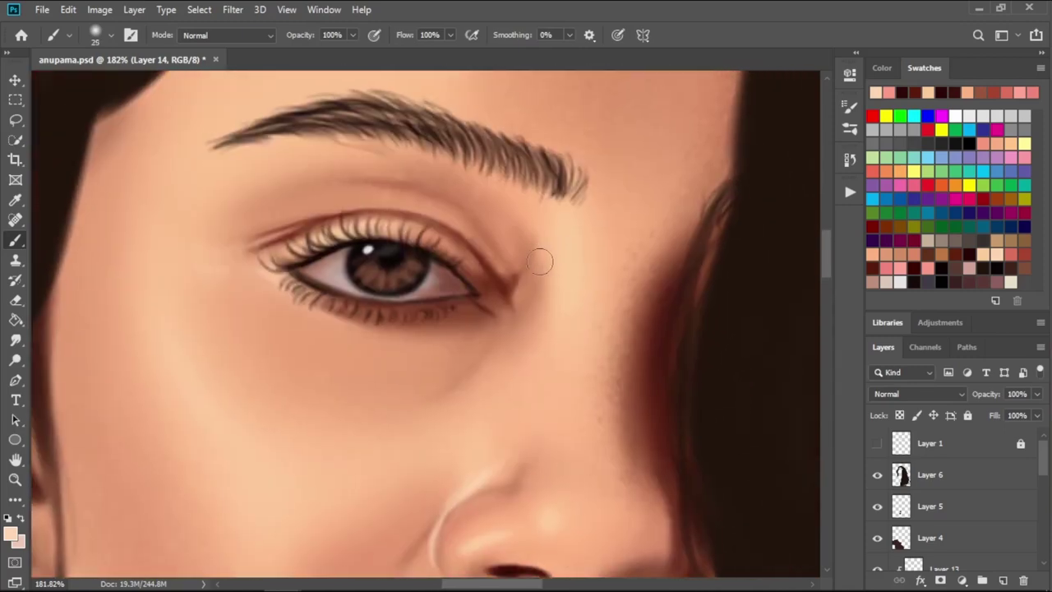
key("bracketleft")
key("bracketleft")
key("bracketleft")
left_click_drag(526, 265, 575, 381)
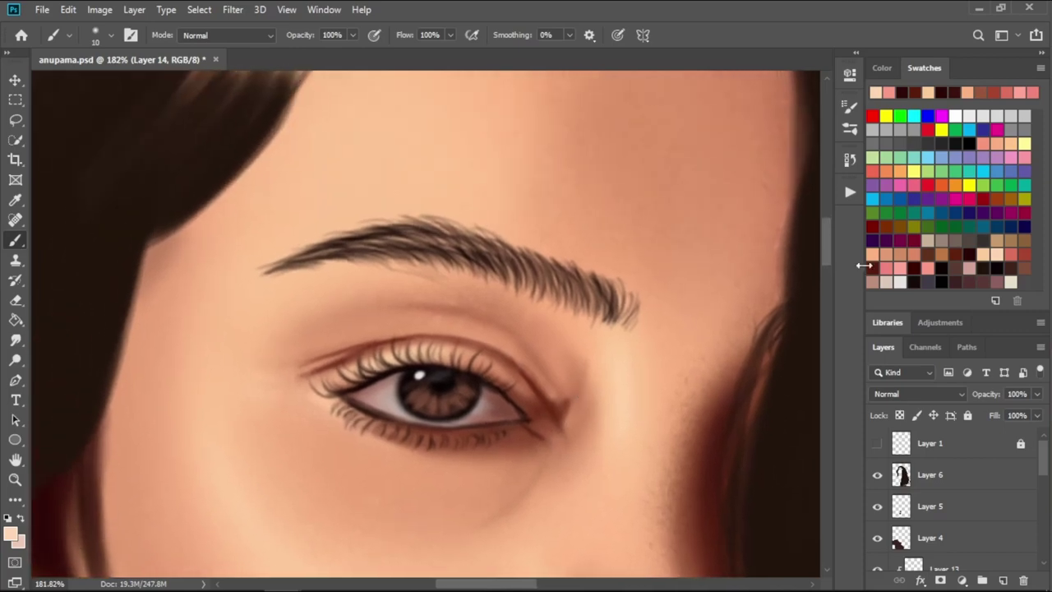
key("bracketright")
key("bracketright")
key("bracketright")
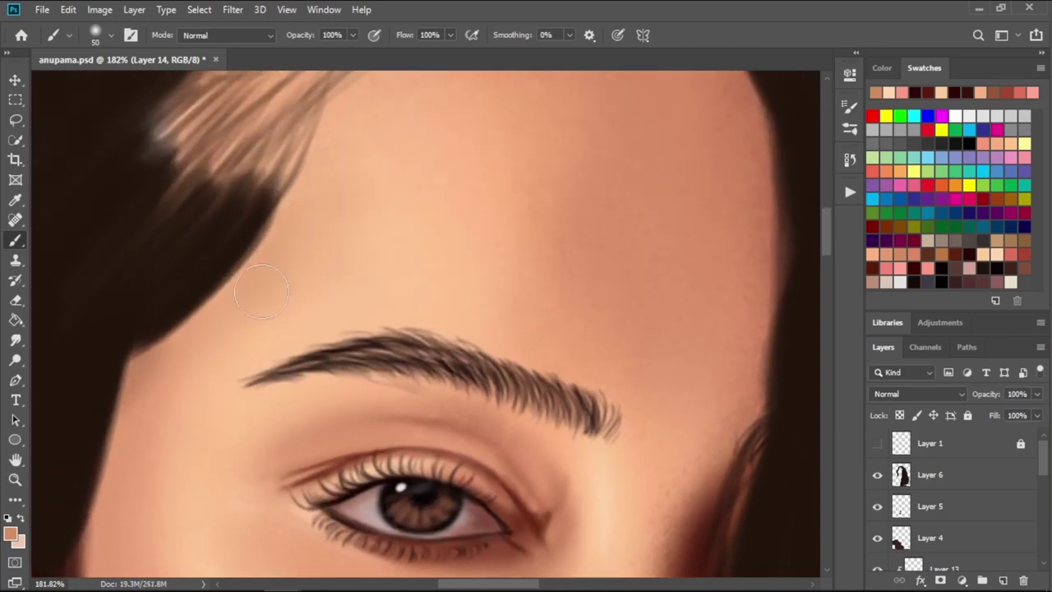
left_click_drag(261, 235, 176, 353)
- Enlarge the brush and reframe the view on the forehead above the eyebrow
key("bracketright")
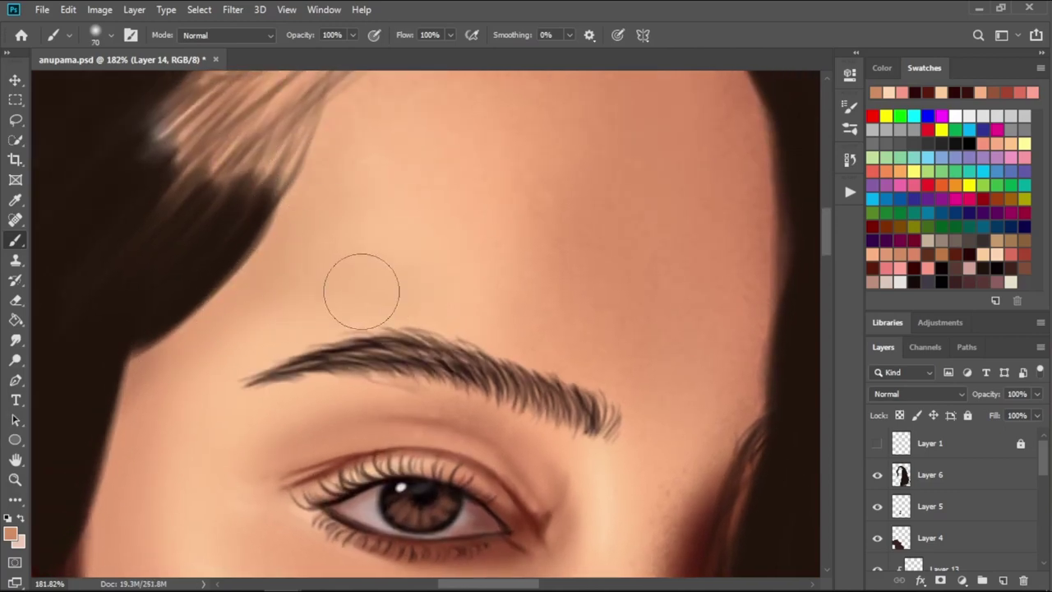
key("bracketright")
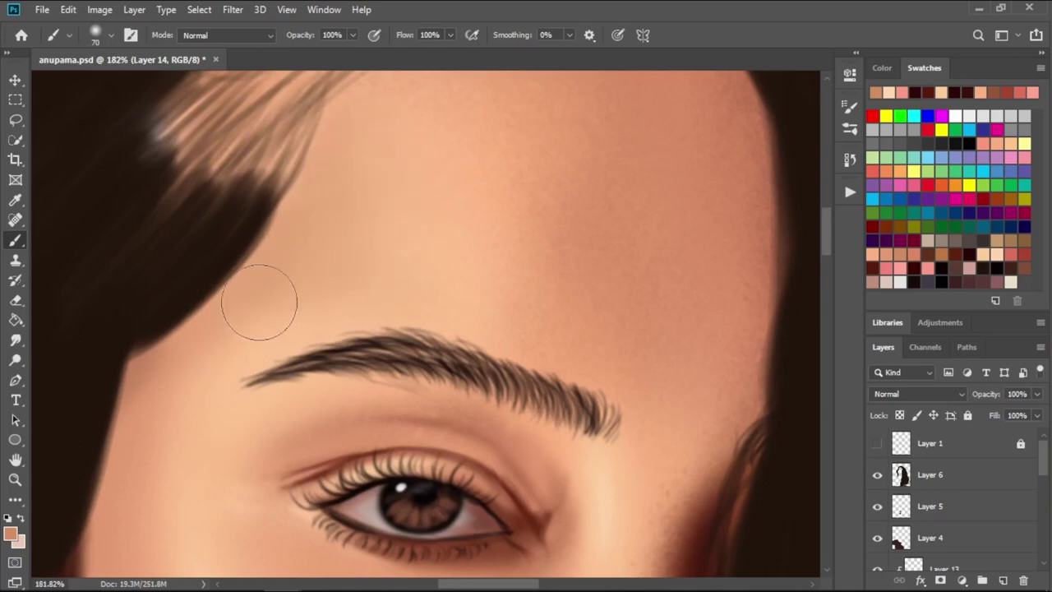
key("bracketleft")
key("bracketleft")
key("bracketleft")
left_click_drag(462, 471, 473, 293)
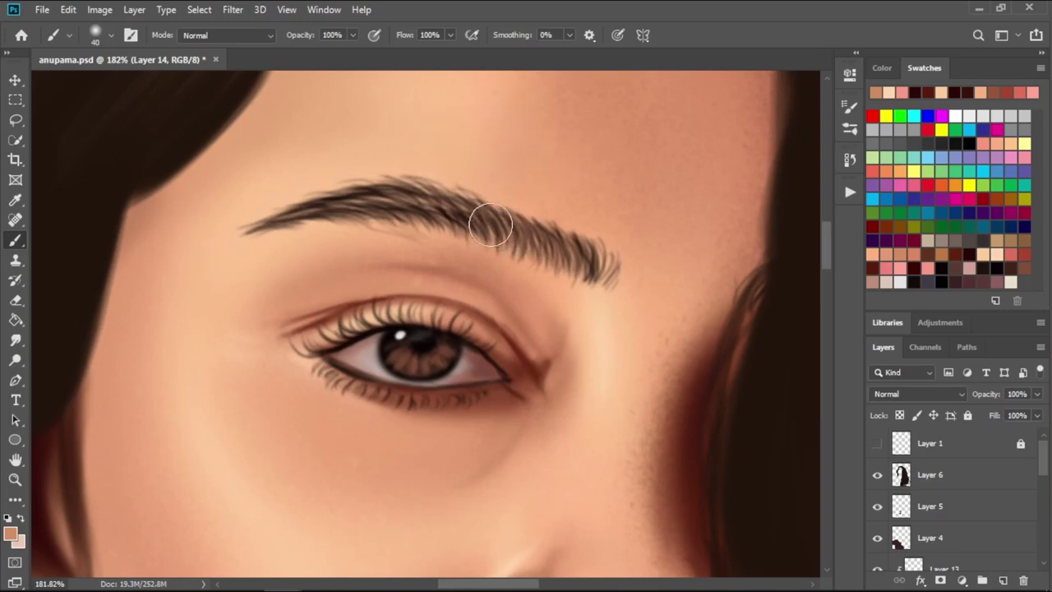
left_click_drag(500, 247, 497, 437)
key("bracketright")
key("bracketright")
key("bracketright")
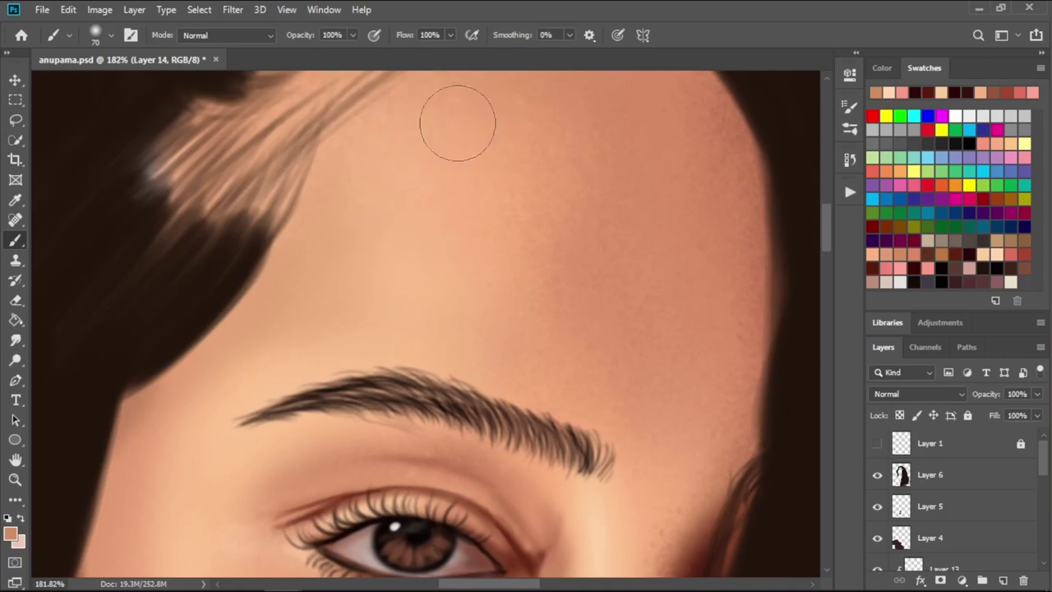
- Select Layer 5 and make the Layer 1 sketch lines visible
left_click(923, 504)
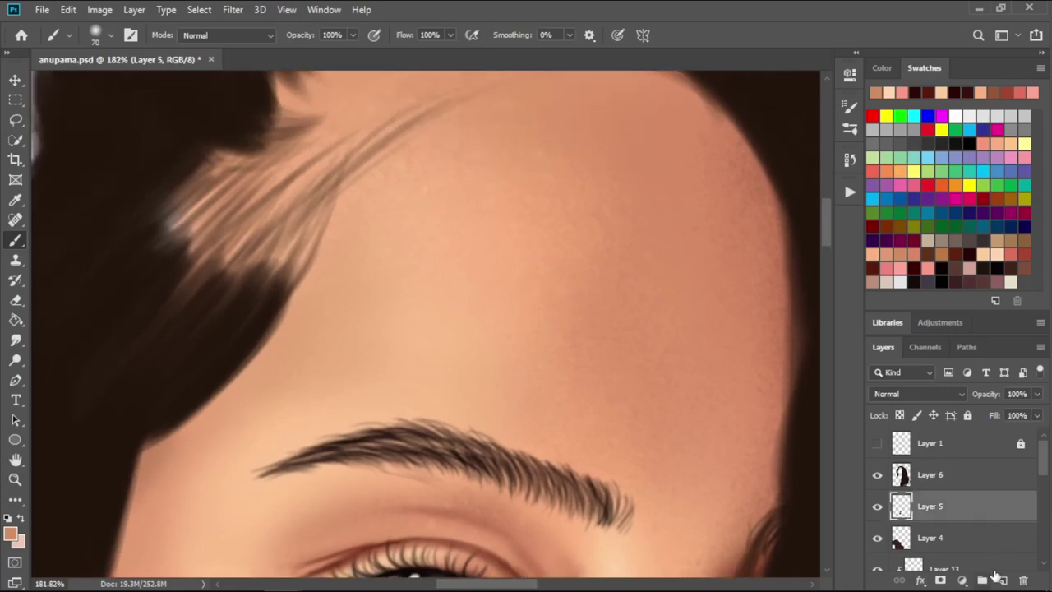
left_click(877, 444)
scroll(655, 317, "up", 1)
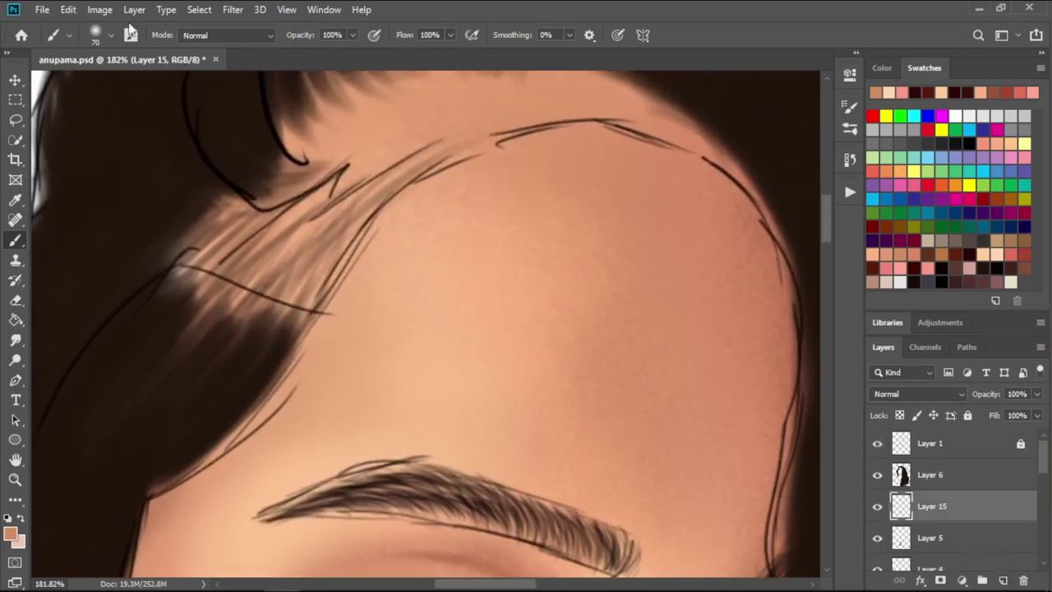
- Choose the 207 hair brush preset and shrink it to a small size
left_click(111, 34)
left_click_drag(471, 247, 471, 304)
scroll(310, 388, "down", 2)
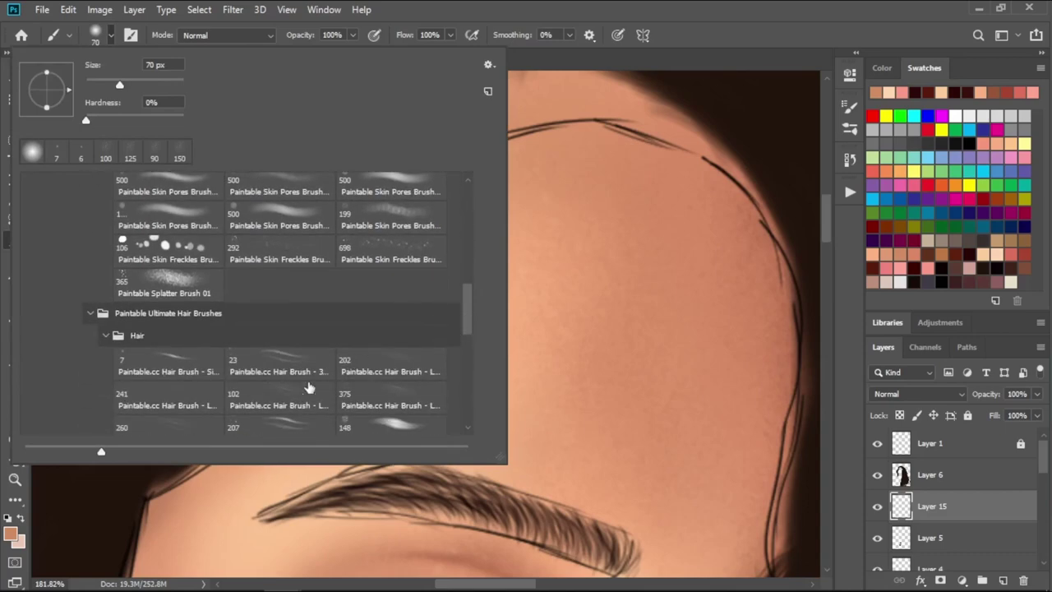
left_click(279, 416)
left_click(677, 63)
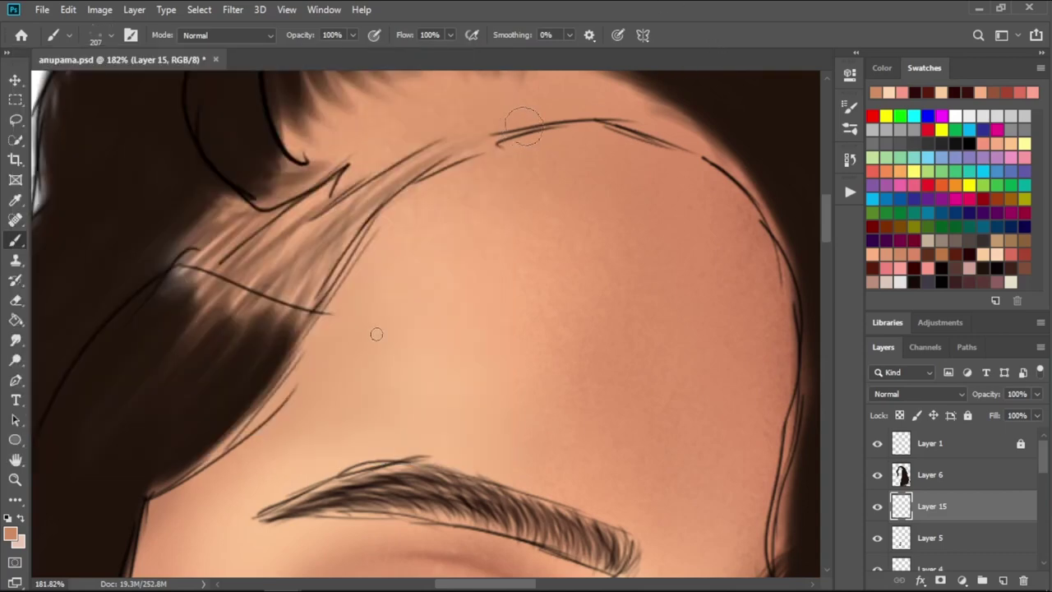
key("bracketleft")
key("bracketleft")
key("bracketleft")
- Pick a dark brown colour and paint thin strands along the hair edge
left_click_drag(336, 233, 337, 282)
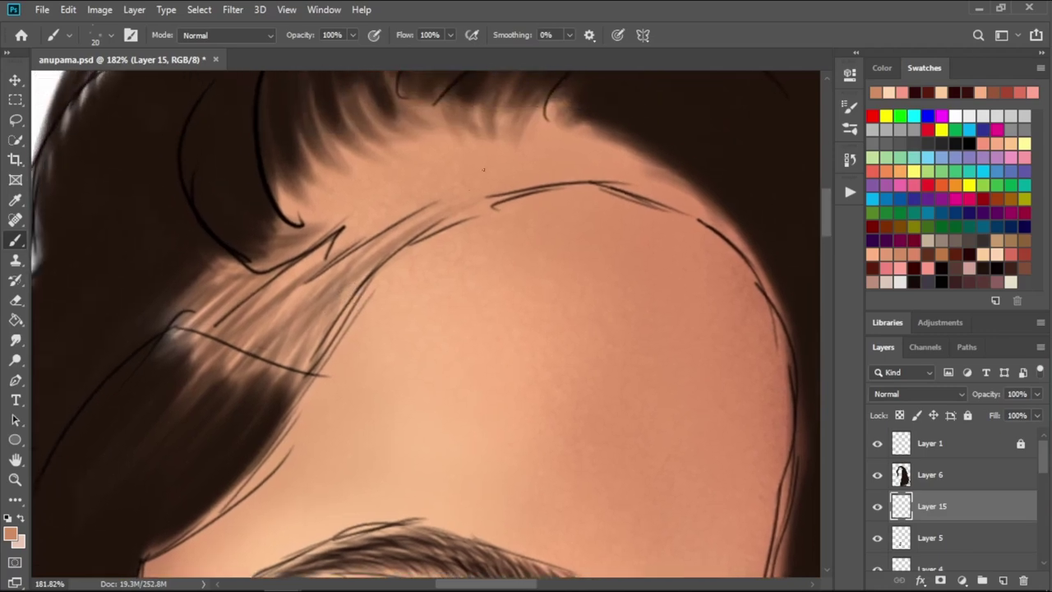
left_click(983, 264)
left_click_drag(427, 260, 580, 266)
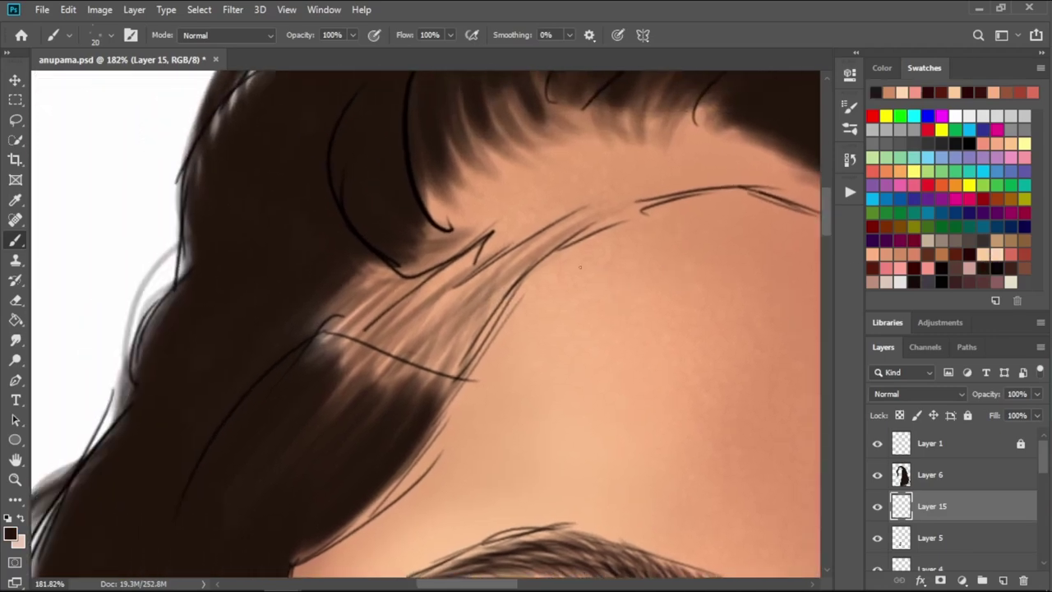
scroll(320, 245, "down", 2)
scroll(381, 357, "down", 3)
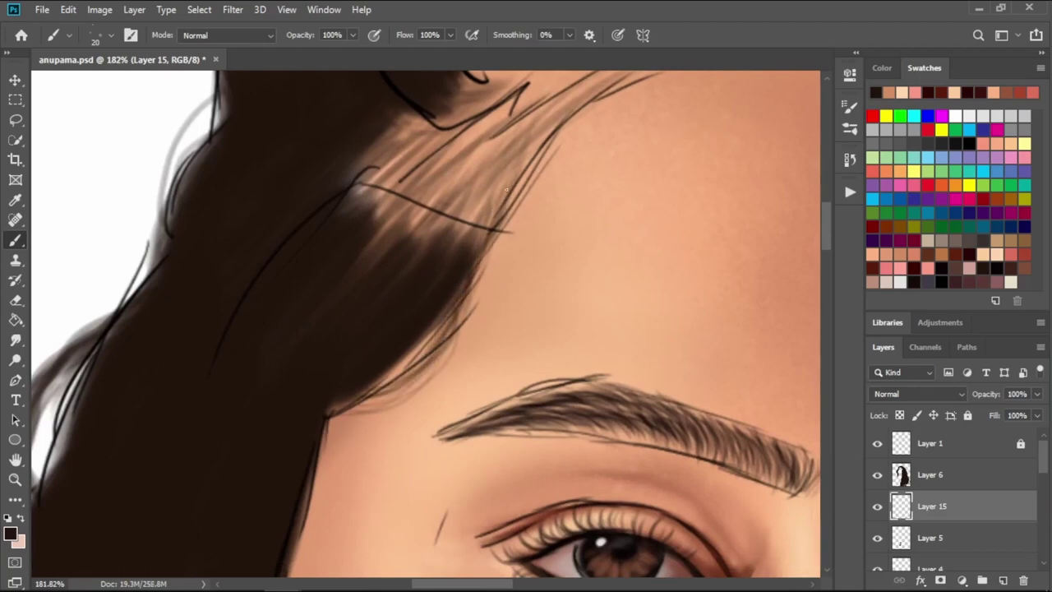
left_click_drag(380, 399, 442, 266)
scroll(442, 265, "down", 3)
left_click_drag(428, 301, 416, 462)
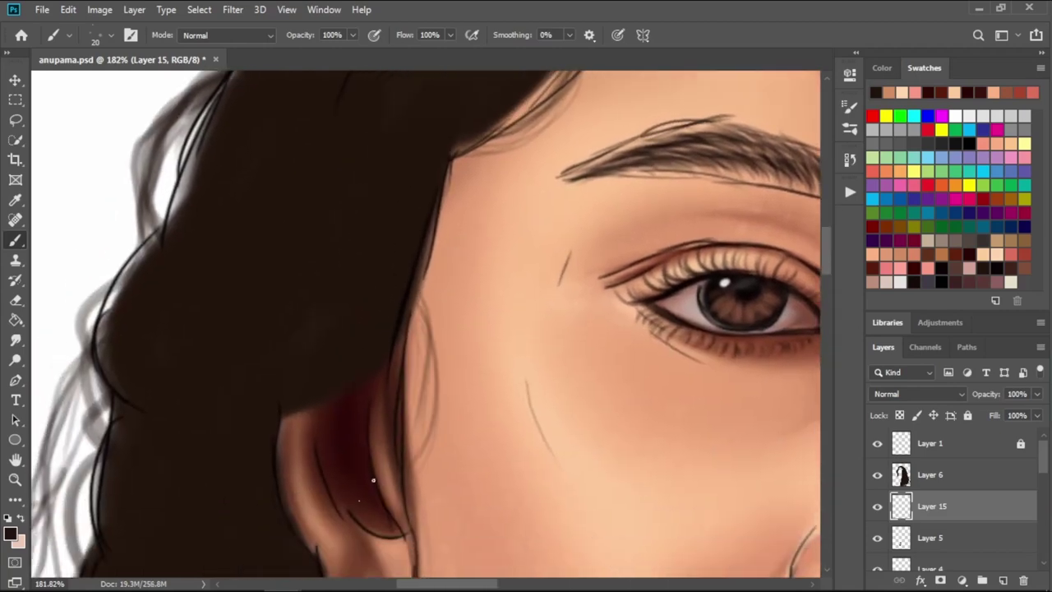
mouse_move(362, 352)
left_mouse_down()
mouse_move(403, 352)
mouse_move(464, 292)
left_mouse_up()
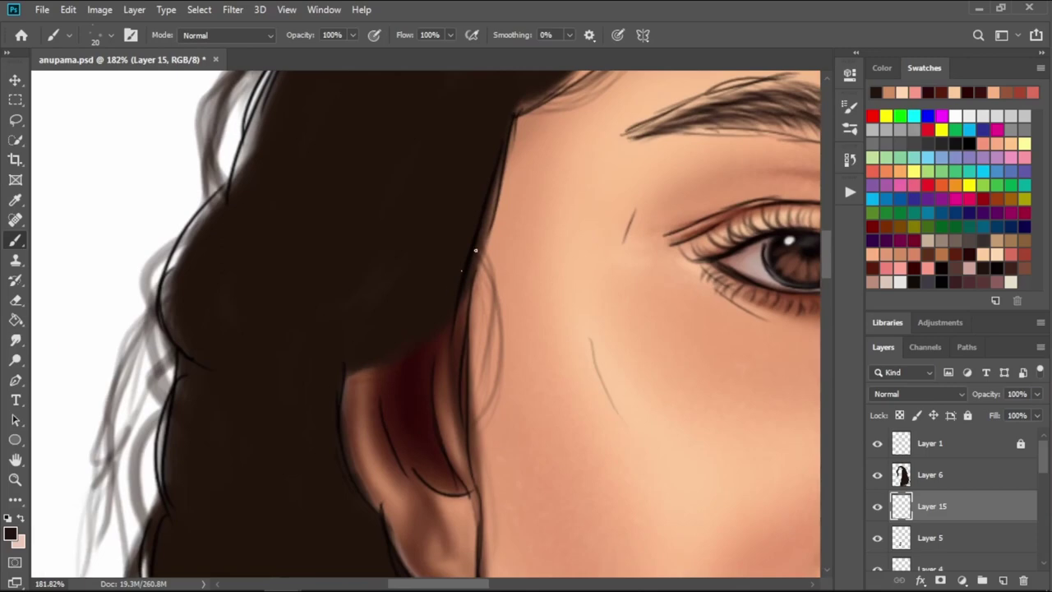
- Darken the lighter hair strands at the temple with short dark strokes
scroll(394, 263, "up", 3)
scroll(364, 242, "right", 3)
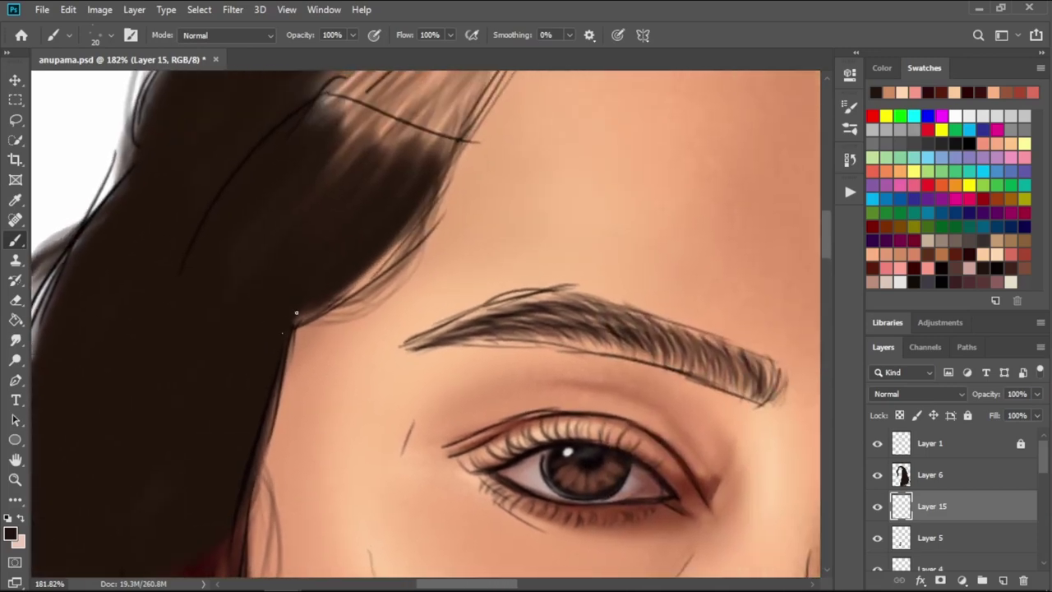
left_click_drag(329, 305, 423, 234)
scroll(374, 369, "up", 3)
scroll(353, 345, "up", 2)
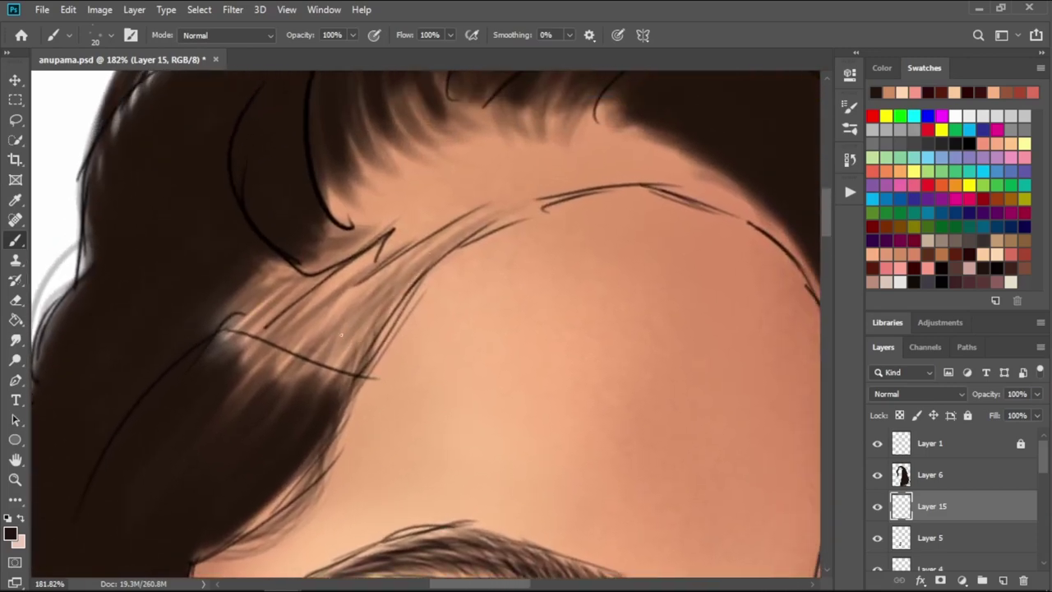
left_click_drag(341, 334, 296, 361)
left_click_drag(362, 288, 279, 362)
left_click_drag(312, 321, 288, 344)
mouse_move(337, 279)
left_mouse_down()
mouse_move(225, 294)
mouse_move(288, 263)
left_mouse_up()
left_click_drag(242, 308, 283, 264)
- Paint hair flicks from the hairline down into the forehead
scroll(292, 189, "up", 2)
scroll(293, 189, "right", 3)
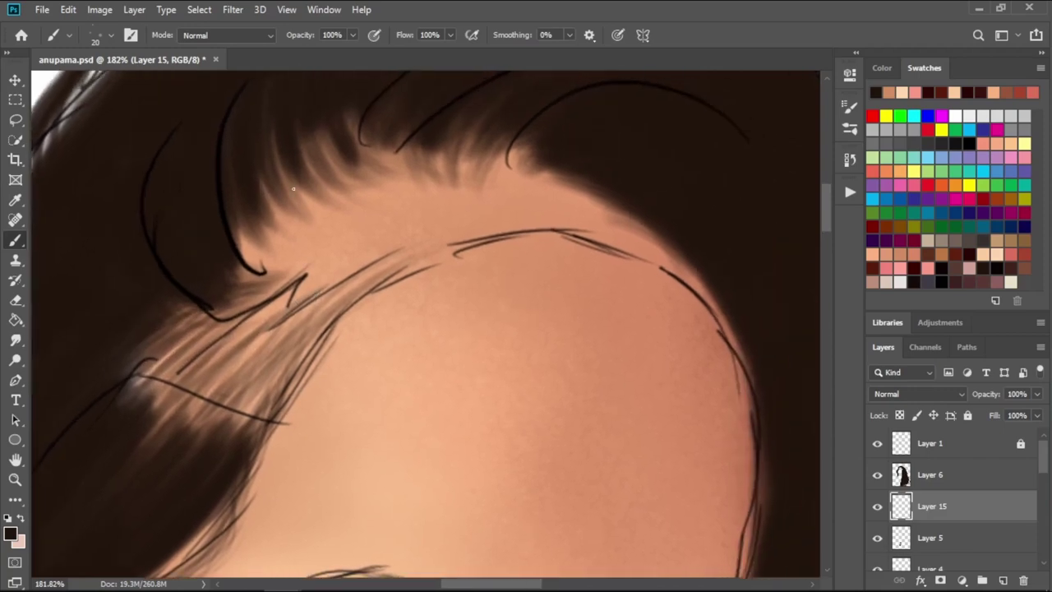
left_click_drag(293, 188, 272, 251)
mouse_move(280, 214)
left_mouse_down()
mouse_move(333, 261)
mouse_move(357, 243)
left_mouse_up()
left_click_drag(284, 169, 378, 238)
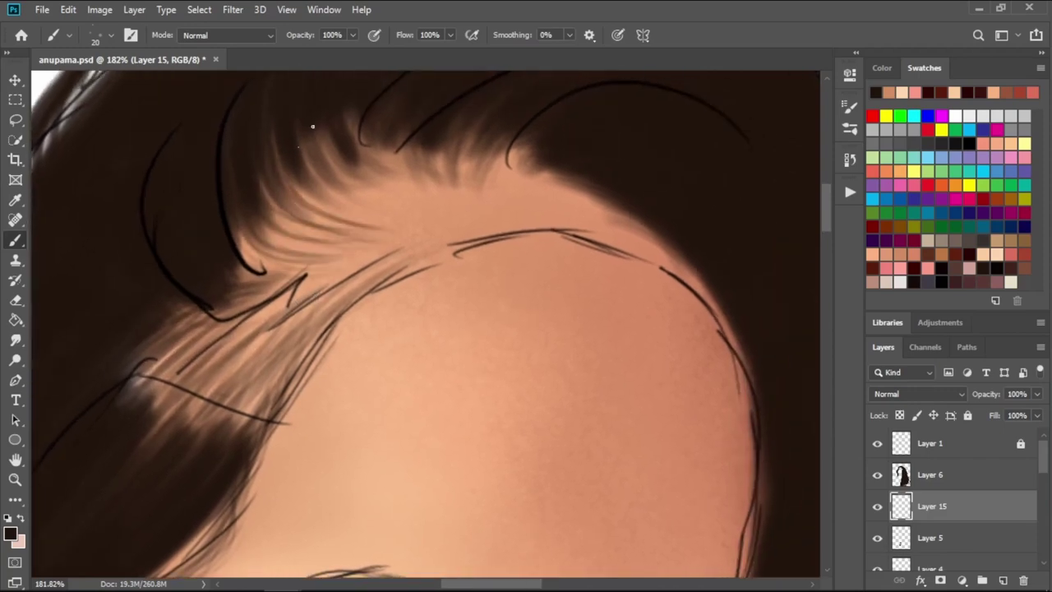
mouse_move(320, 177)
left_mouse_down()
mouse_move(395, 214)
mouse_move(427, 250)
left_mouse_up()
- Add hair flicks along the right part of the hairline
scroll(321, 166, "up", 2)
scroll(321, 167, "left", 2)
left_click_drag(354, 243, 395, 295)
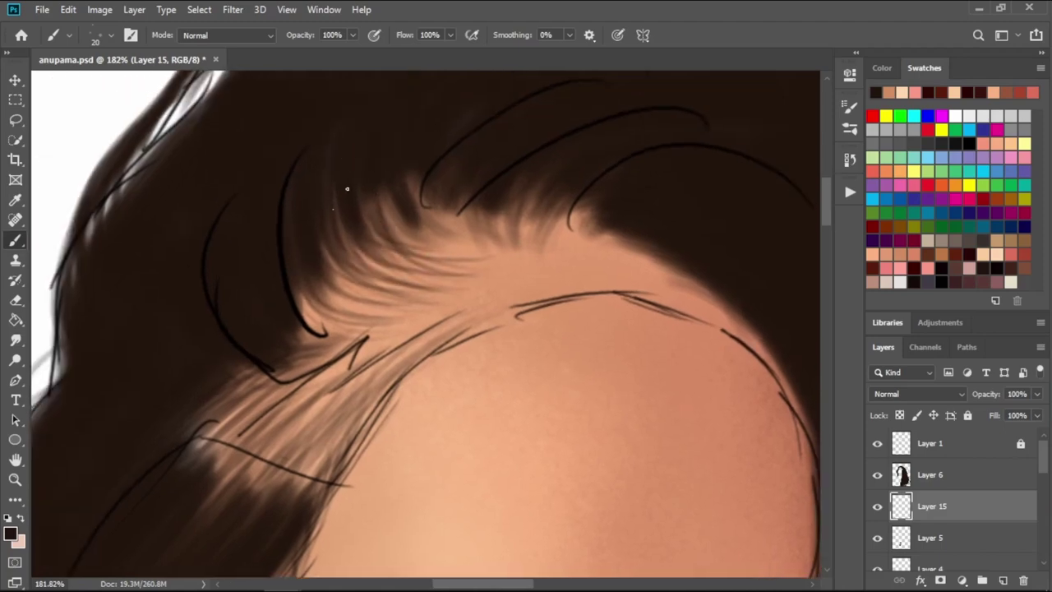
left_click_drag(386, 201, 460, 251)
left_click_drag(420, 189, 485, 245)
mouse_move(460, 202)
left_mouse_down()
mouse_move(510, 255)
mouse_move(432, 264)
left_mouse_up()
scroll(510, 156, "right", 3)
scroll(510, 156, "up", 1)
- Add faint hair flicks along the hairline
left_click_drag(522, 242, 456, 292)
left_click_drag(497, 212, 443, 284)
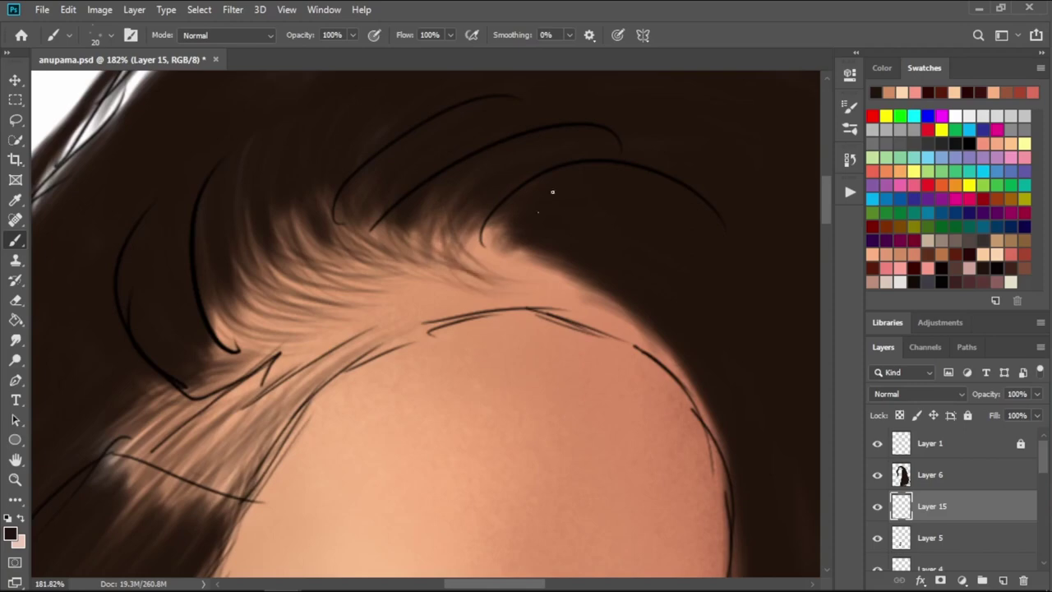
left_click_drag(411, 215, 376, 260)
left_click_drag(444, 247, 346, 300)
mouse_move(415, 256)
left_mouse_down()
mouse_move(361, 287)
mouse_move(245, 317)
mouse_move(215, 347)
left_mouse_up()
- Add faint strands along the left hair edge
left_click_drag(283, 306, 212, 350)
left_click_drag(306, 325, 207, 374)
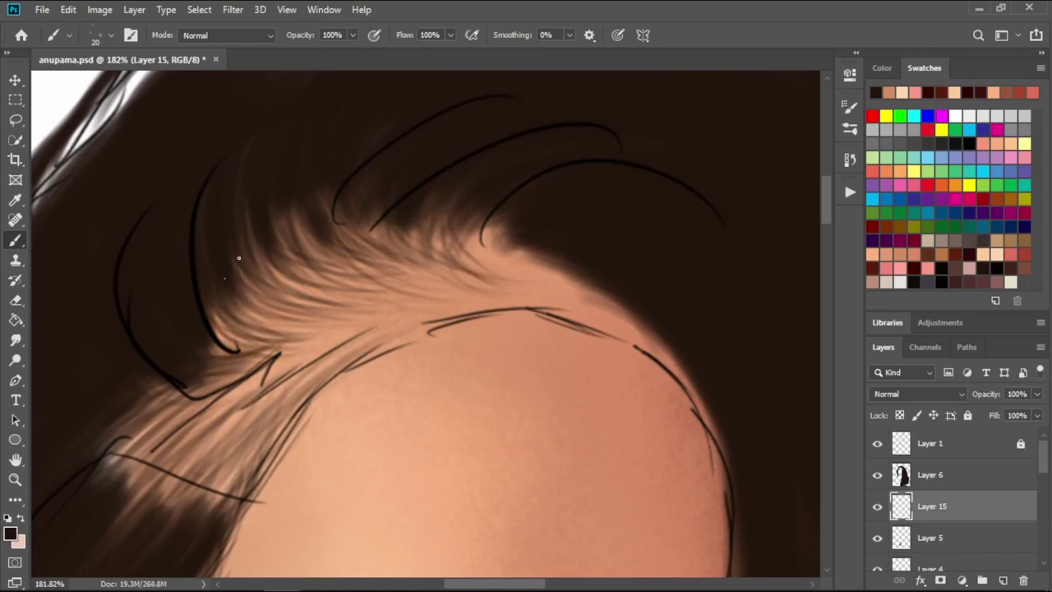
left_click_drag(276, 355, 206, 375)
left_click_drag(304, 343, 210, 372)
- Darken the upper hairline edge with dark strokes
mouse_move(323, 328)
left_mouse_down()
mouse_move(220, 368)
mouse_move(327, 292)
left_mouse_up()
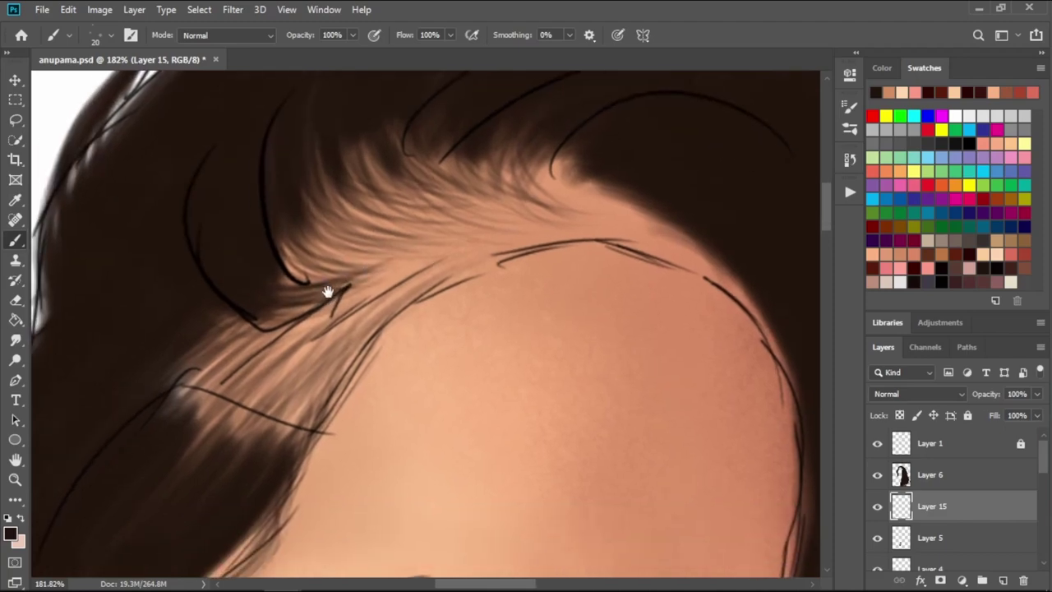
mouse_move(633, 157)
left_mouse_down()
mouse_move(460, 203)
mouse_move(380, 254)
left_mouse_up()
left_click_drag(449, 176, 400, 180)
left_click_drag(444, 222, 354, 284)
left_click_drag(476, 240, 345, 309)
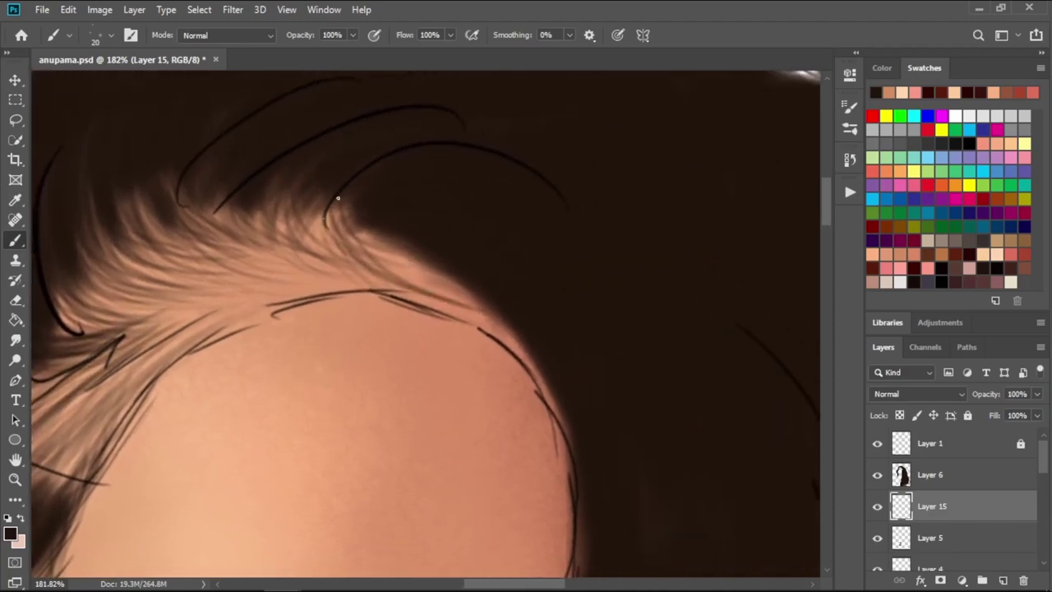
mouse_move(411, 268)
left_mouse_down()
mouse_move(365, 230)
mouse_move(309, 240)
left_mouse_up()
left_click_drag(161, 181, 282, 219)
- Shade the hair just above the hairline darker on the left side
left_click_drag(457, 262, 353, 291)
mouse_move(354, 226)
left_mouse_down()
mouse_move(376, 266)
mouse_move(392, 265)
left_mouse_up()
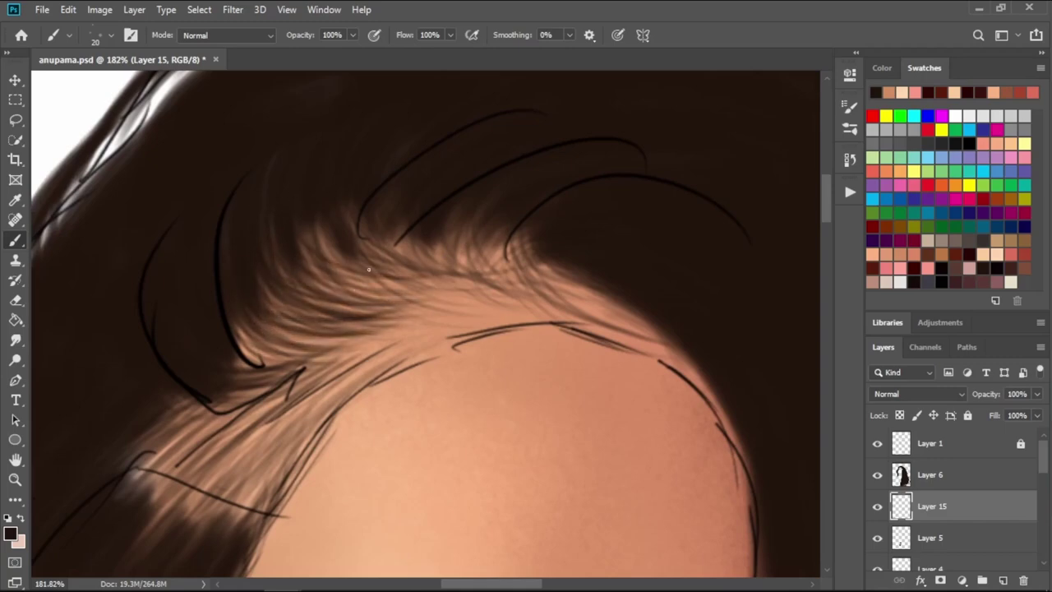
left_click_drag(293, 193, 454, 156)
left_click_drag(460, 234, 494, 288)
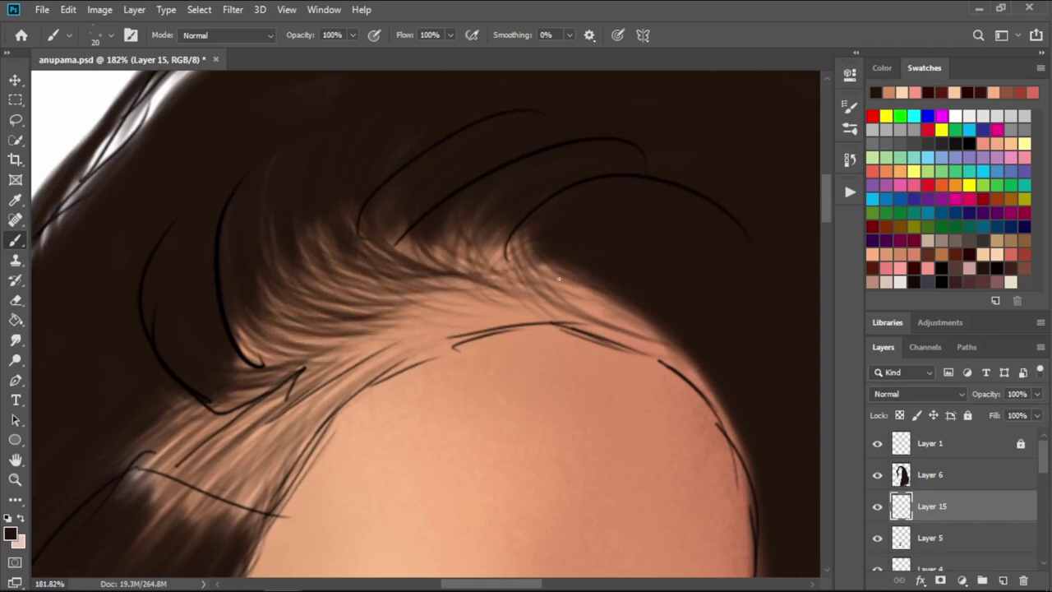
left_click_drag(542, 242, 370, 296)
mouse_move(485, 279)
left_mouse_down()
mouse_move(321, 321)
mouse_move(263, 349)
left_mouse_up()
- Add dark strokes along the lower hairline and darken the temple strands
left_click_drag(386, 349, 242, 345)
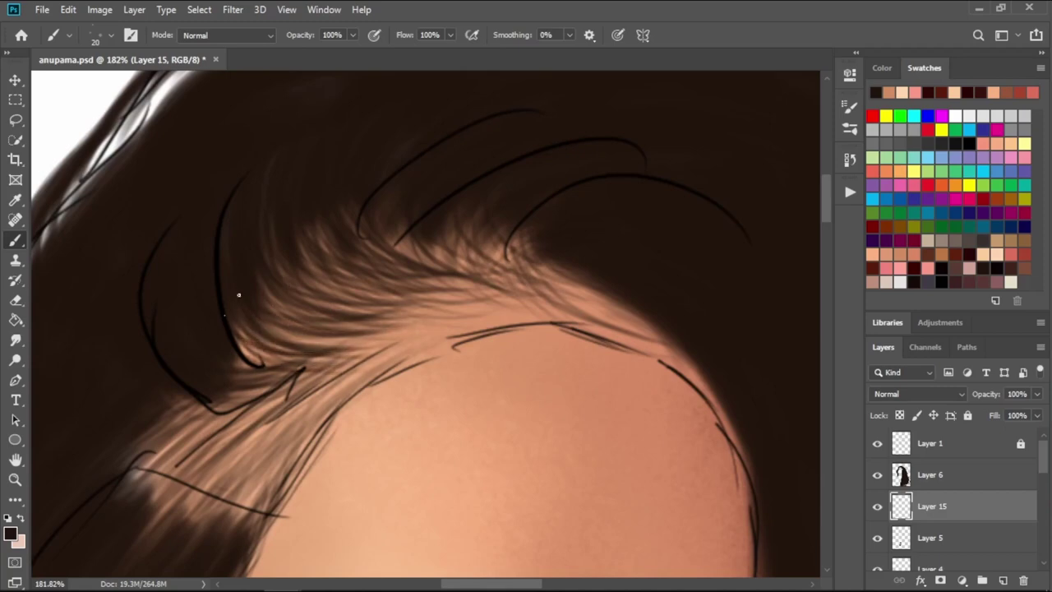
left_click_drag(329, 365, 292, 370)
left_click_drag(400, 340, 356, 331)
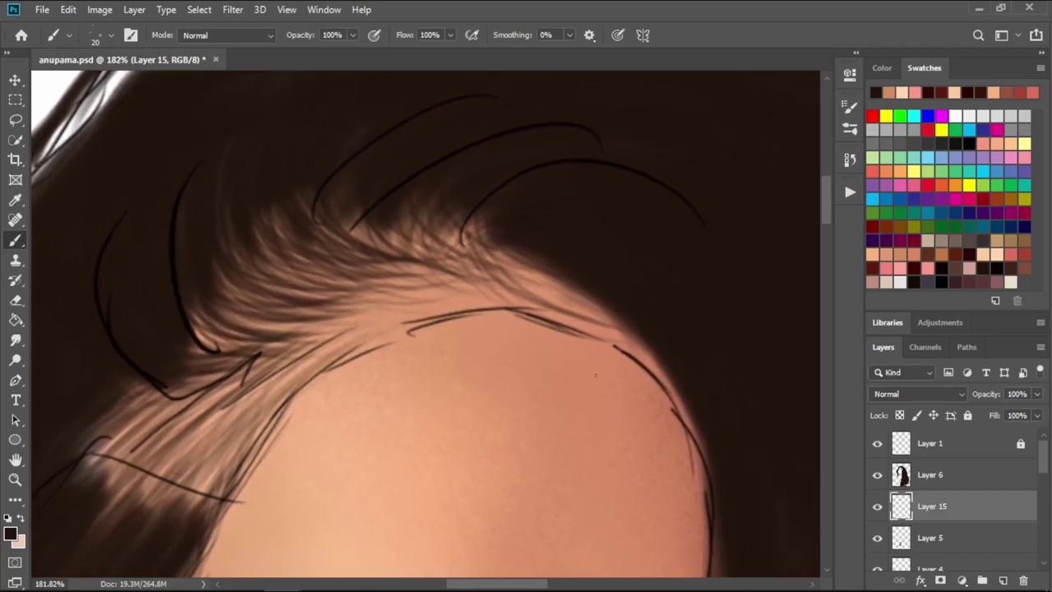
left_click_drag(682, 384, 734, 345)
left_click_drag(606, 348, 647, 315)
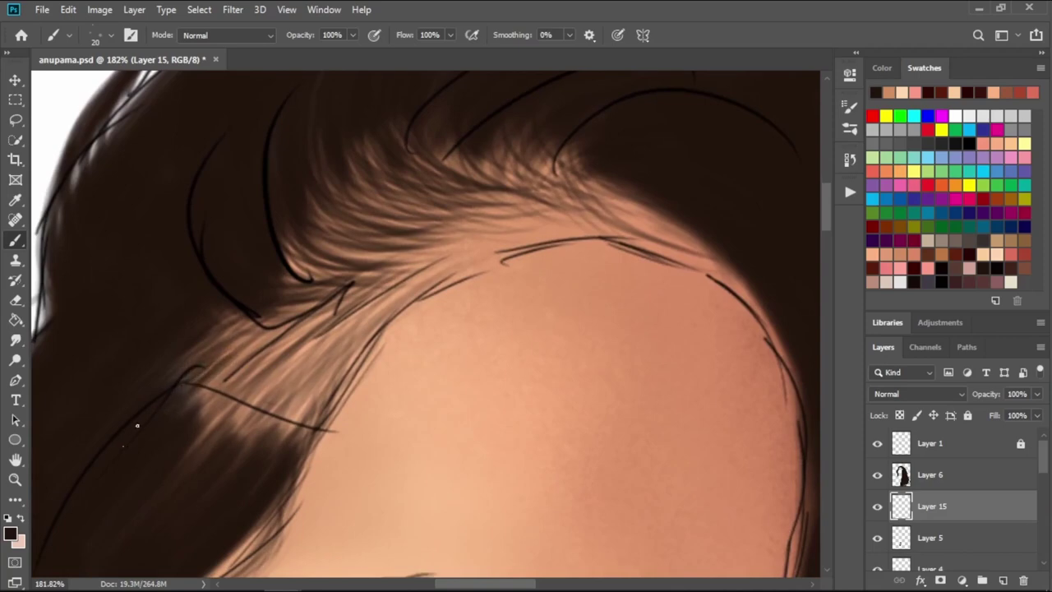
mouse_move(227, 393)
left_mouse_down()
mouse_move(272, 402)
mouse_move(317, 344)
left_mouse_up()
left_click_drag(252, 441, 304, 383)
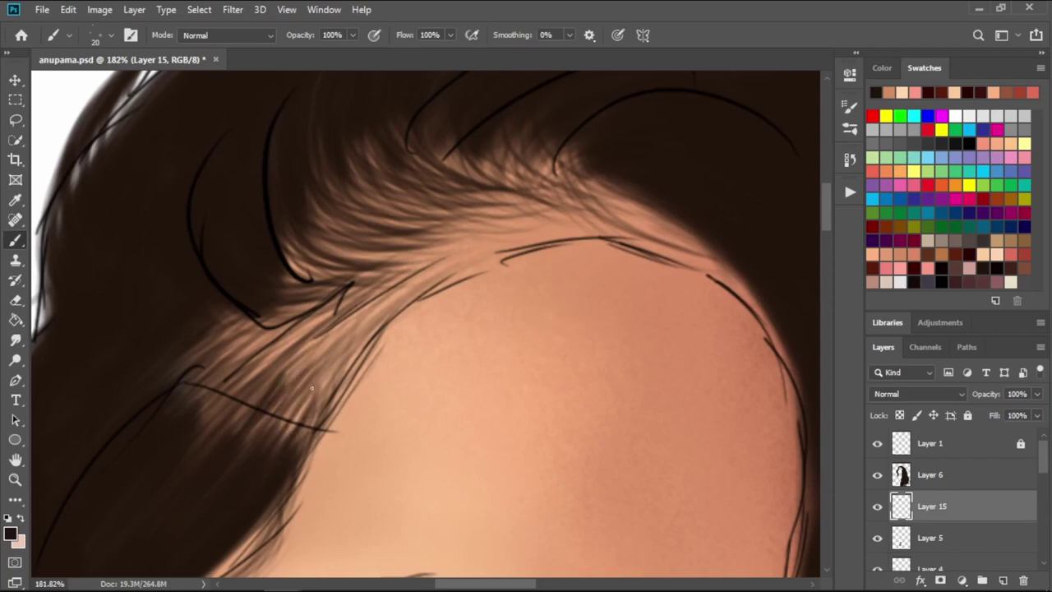
- Subtly darken the light temple strands while panning along the forehead hairline
mouse_move(328, 388)
left_mouse_down()
mouse_move(338, 371)
mouse_move(342, 388)
mouse_move(364, 355)
left_mouse_up()
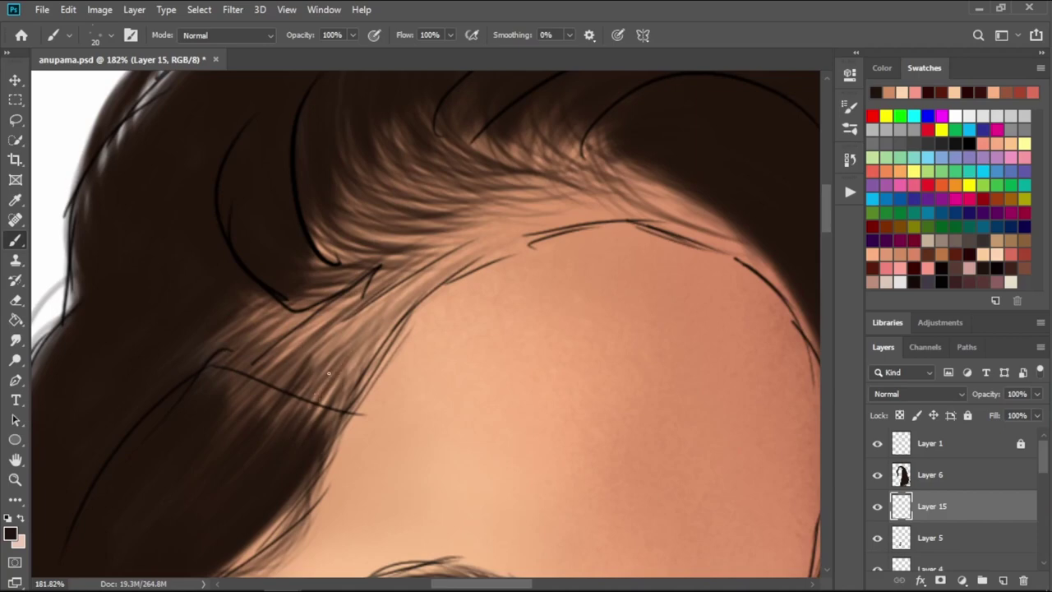
left_click_drag(319, 364, 261, 425)
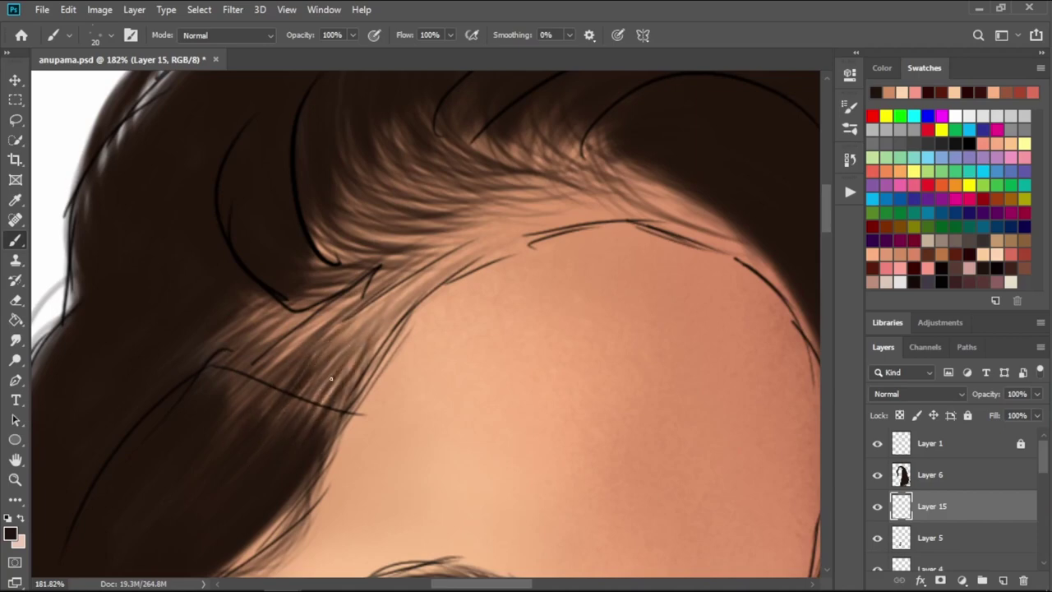
left_click_drag(277, 334, 291, 351)
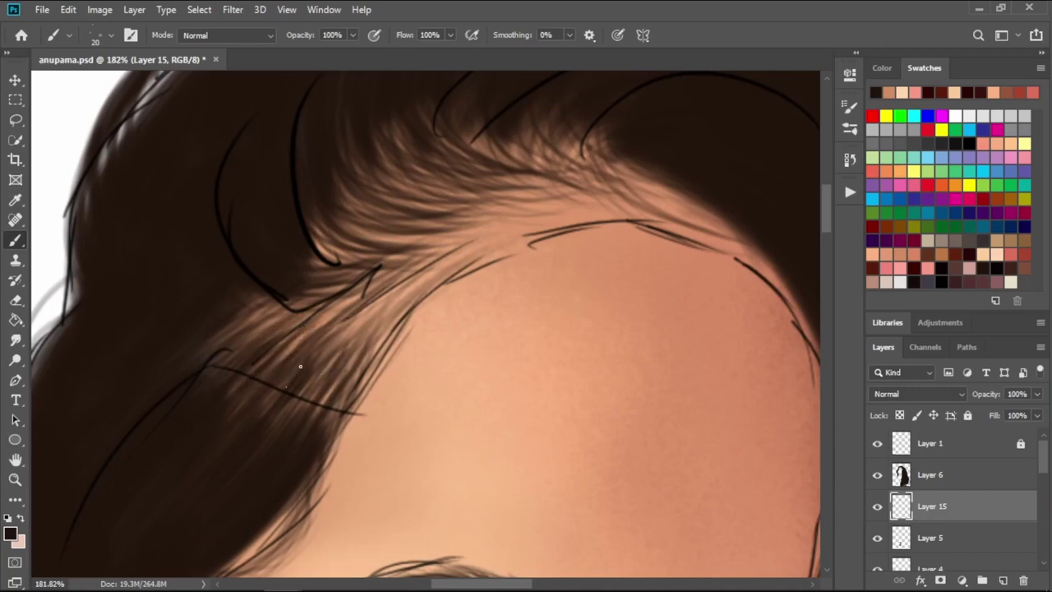
left_click_drag(597, 281, 470, 348)
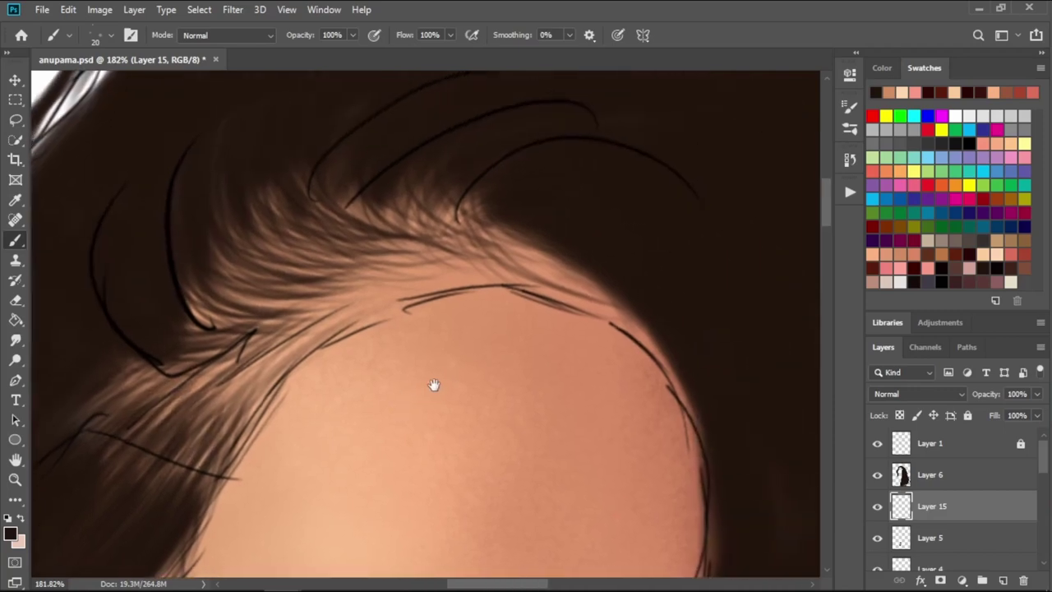
left_click_drag(650, 357, 591, 310)
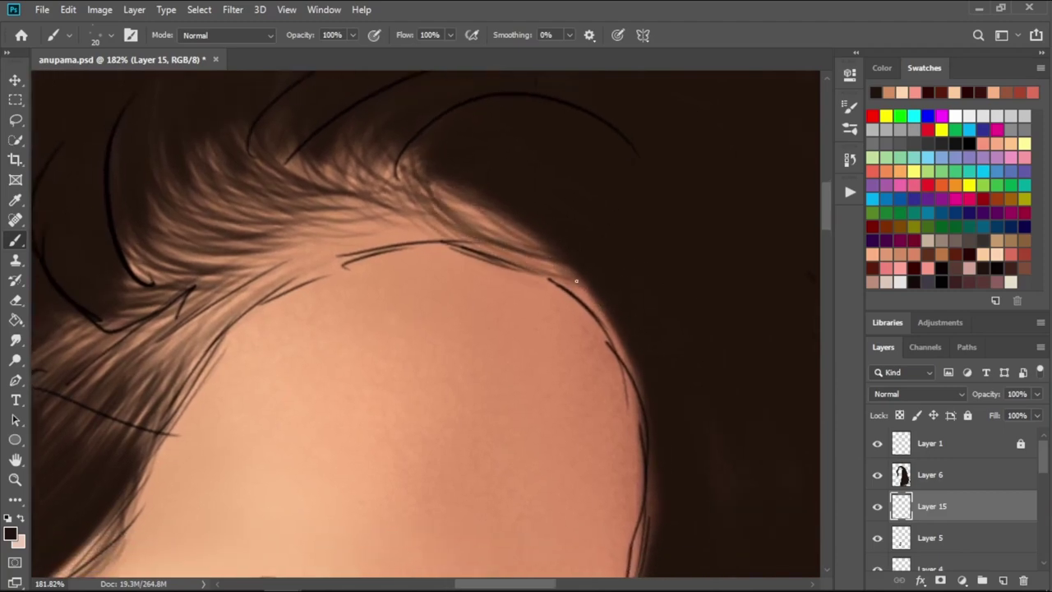
left_click_drag(516, 326, 647, 343)
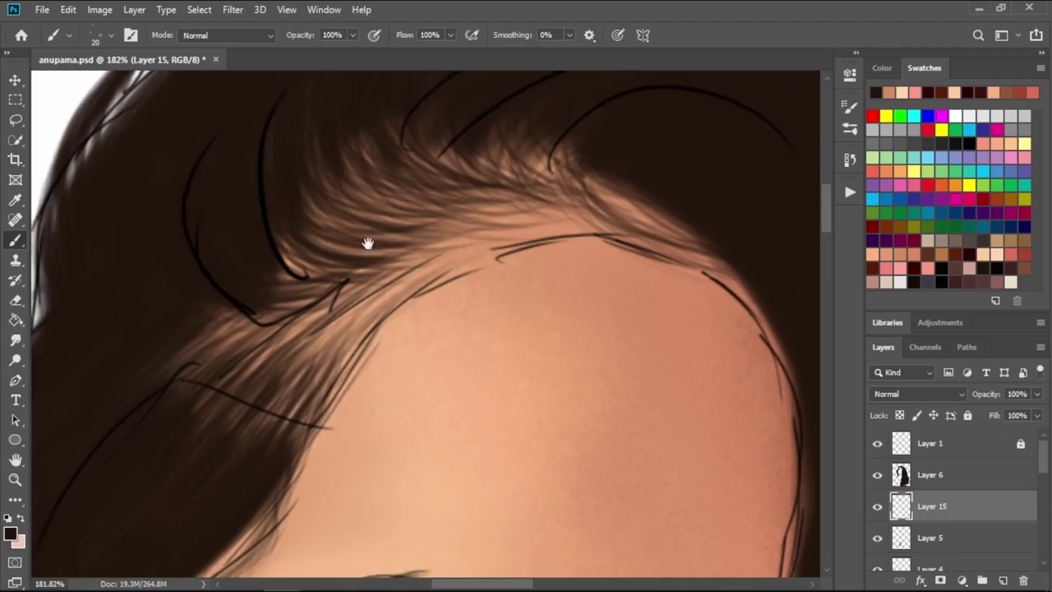
left_click_drag(236, 232, 304, 183)
left_click_drag(254, 293, 318, 246)
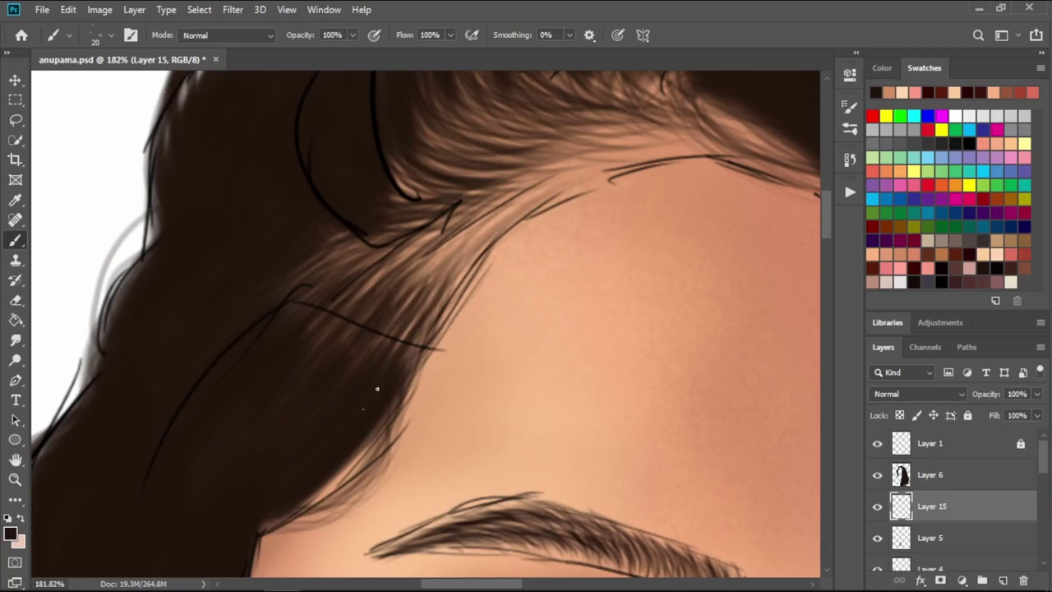
- Darken the left outline of the hair with strokes
left_click_drag(256, 342, 430, 305)
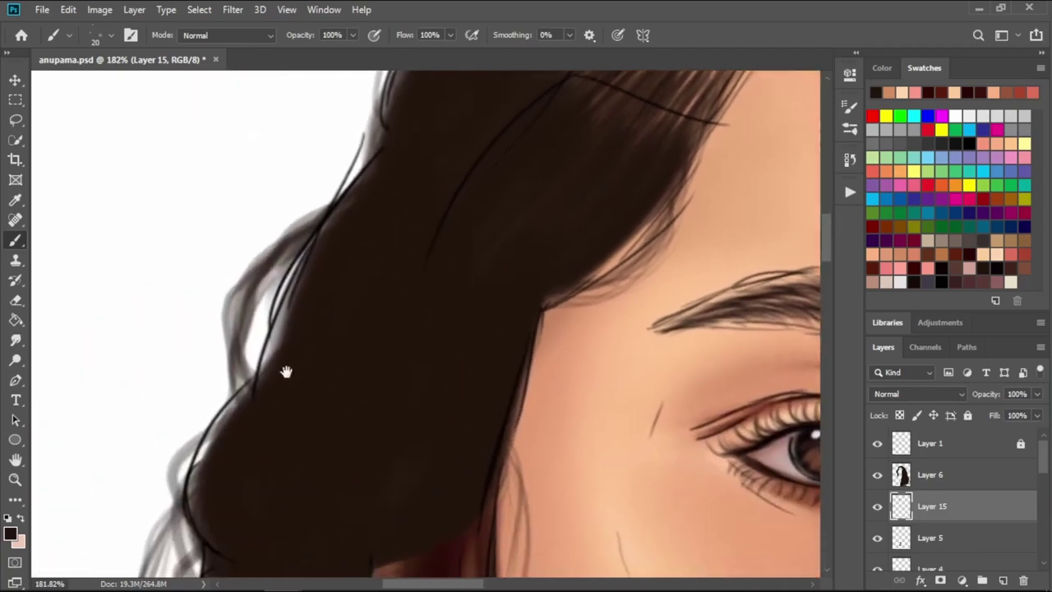
mouse_move(285, 371)
left_mouse_down()
mouse_move(449, 221)
mouse_move(392, 346)
mouse_move(461, 329)
mouse_move(468, 362)
mouse_move(547, 271)
mouse_move(510, 183)
mouse_move(518, 136)
left_mouse_up()
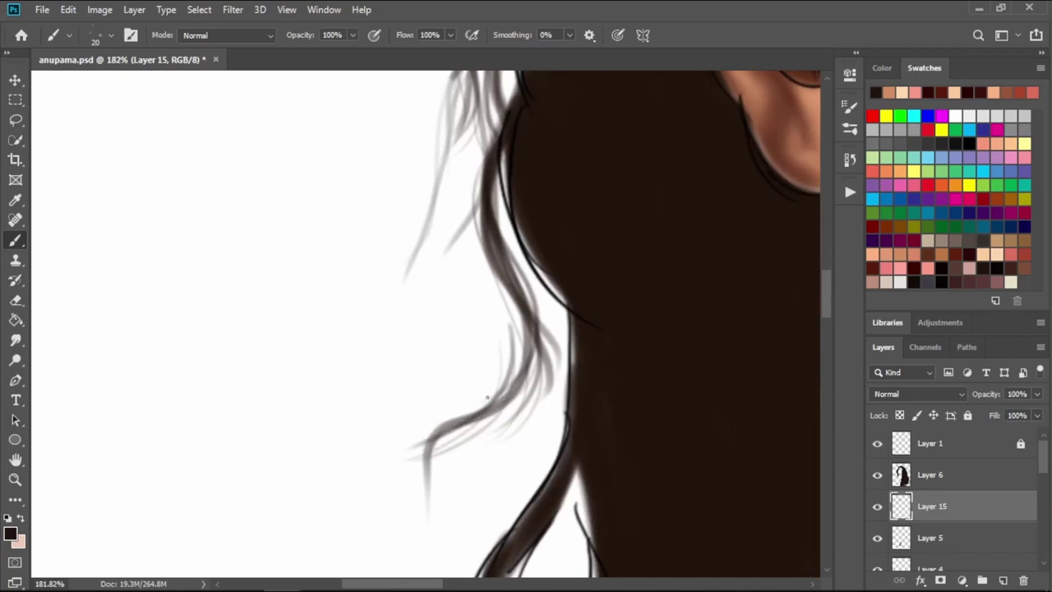
mouse_move(608, 365)
left_mouse_down()
mouse_move(547, 315)
mouse_move(564, 238)
mouse_move(493, 279)
left_mouse_up()
left_click_drag(534, 181, 447, 321)
mouse_move(551, 214)
left_mouse_down()
mouse_move(473, 323)
mouse_move(448, 386)
left_mouse_up()
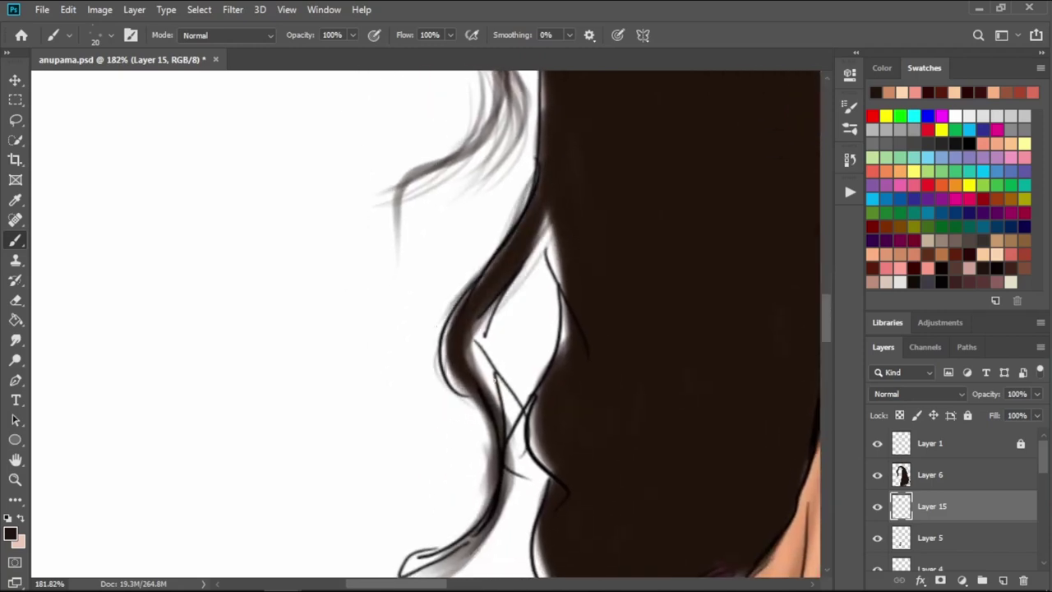
- Paint new hair strands flowing toward the lower left
left_click_drag(526, 329, 501, 502)
left_click_drag(493, 460, 485, 254)
left_click_drag(469, 135, 448, 407)
left_click_drag(500, 292, 360, 415)
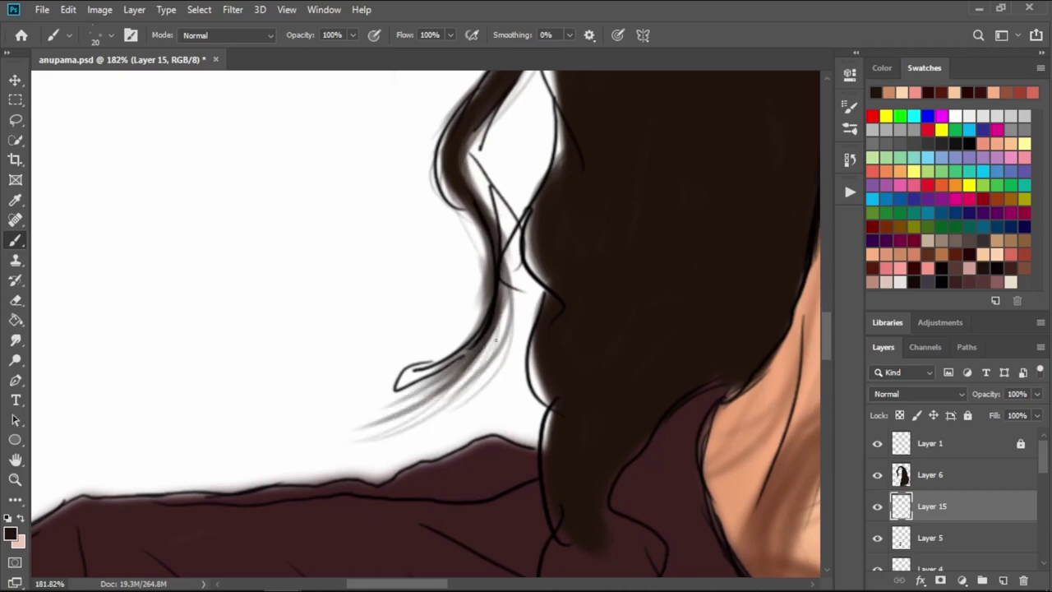
left_click_drag(625, 264, 600, 261)
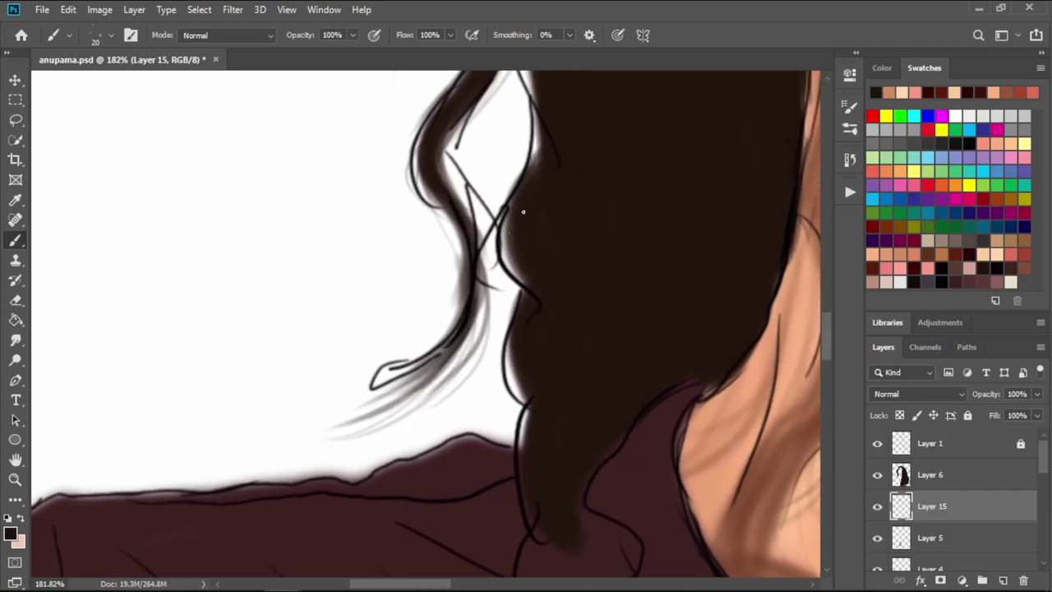
mouse_move(522, 212)
left_mouse_down()
mouse_move(585, 213)
mouse_move(530, 370)
left_mouse_up()
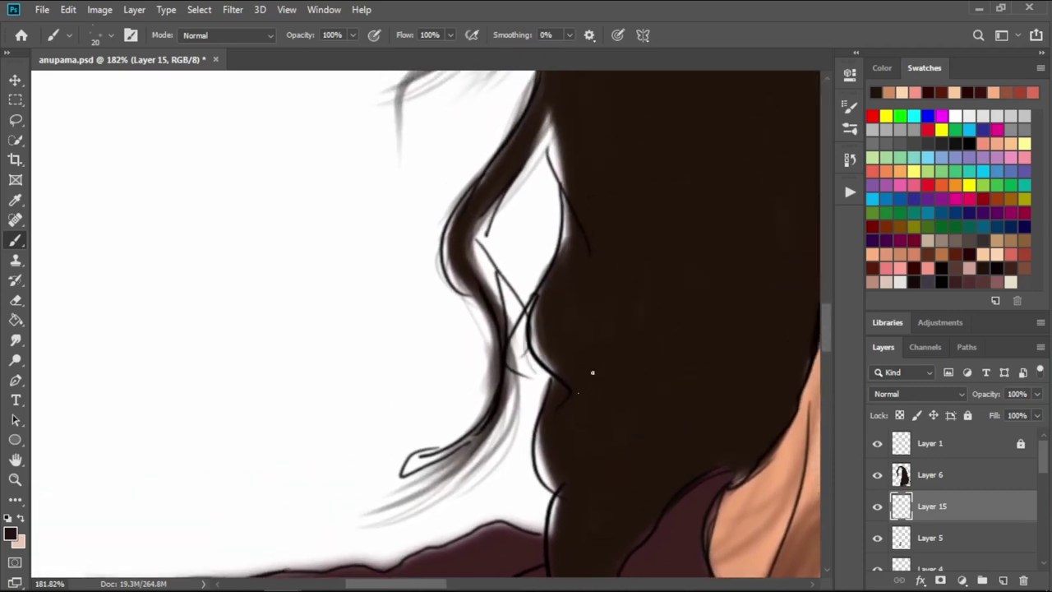
- Darken the hair edge strands above the shoulder
left_click_drag(542, 283, 526, 382)
left_click_drag(613, 251, 629, 292)
left_click_drag(575, 238, 585, 302)
mouse_move(583, 188)
left_mouse_down()
mouse_move(626, 171)
mouse_move(649, 85)
left_mouse_up()
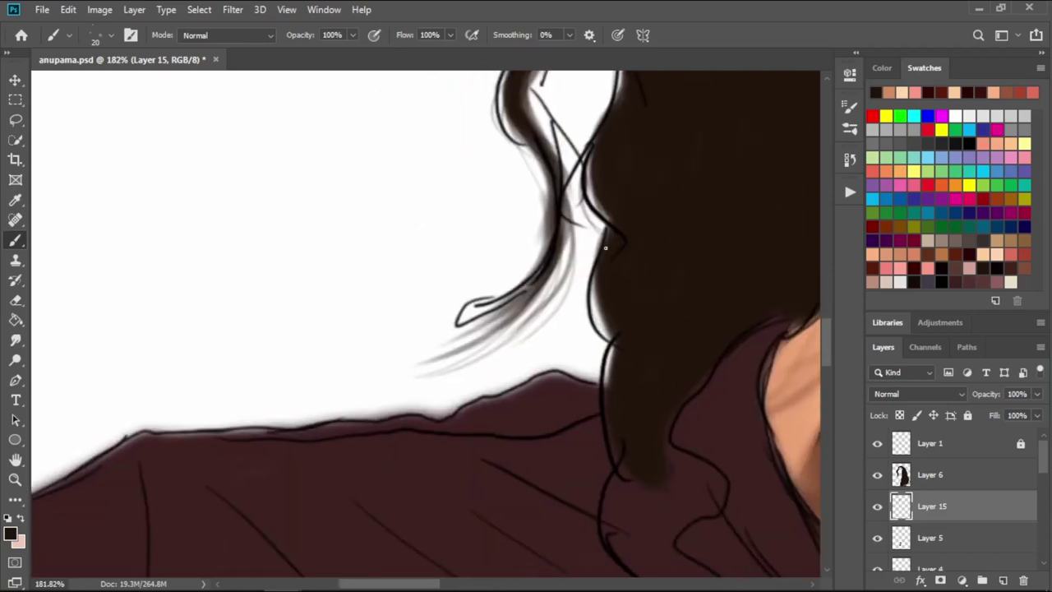
left_click_drag(594, 230, 609, 333)
scroll(611, 370, "right", 5)
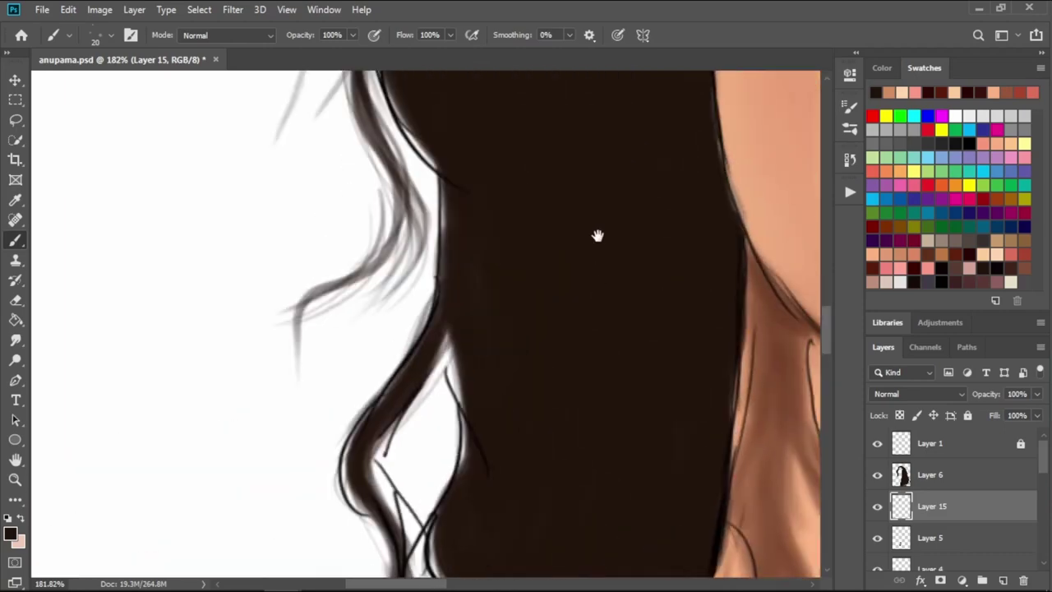
scroll(535, 336, "up", 3)
scroll(469, 247, "up", 5)
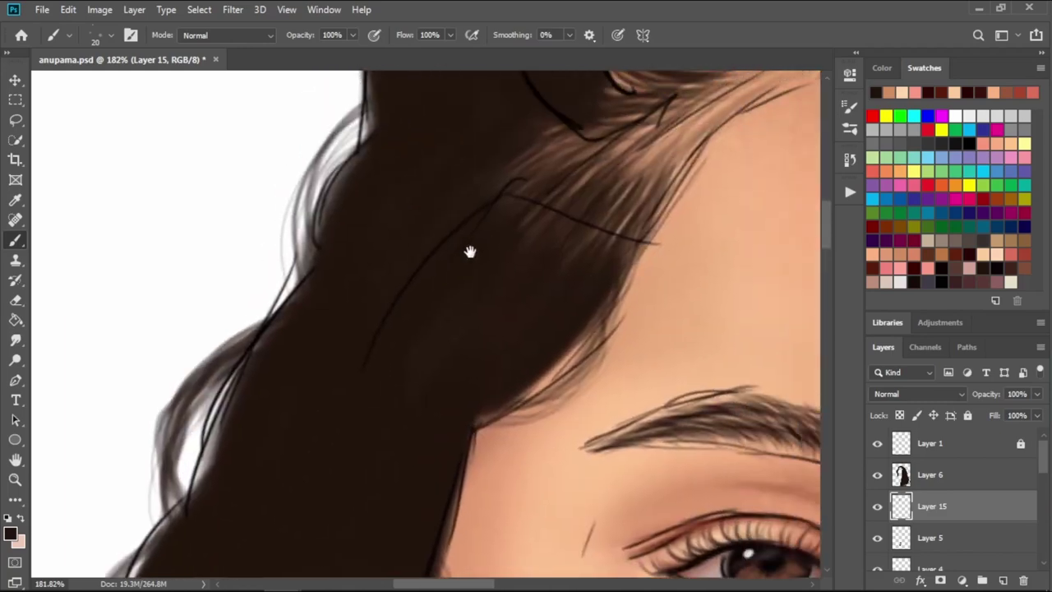
scroll(345, 371, "right", 3)
scroll(418, 307, "up", 1)
scroll(497, 327, "up", 2)
scroll(364, 320, "left", 2)
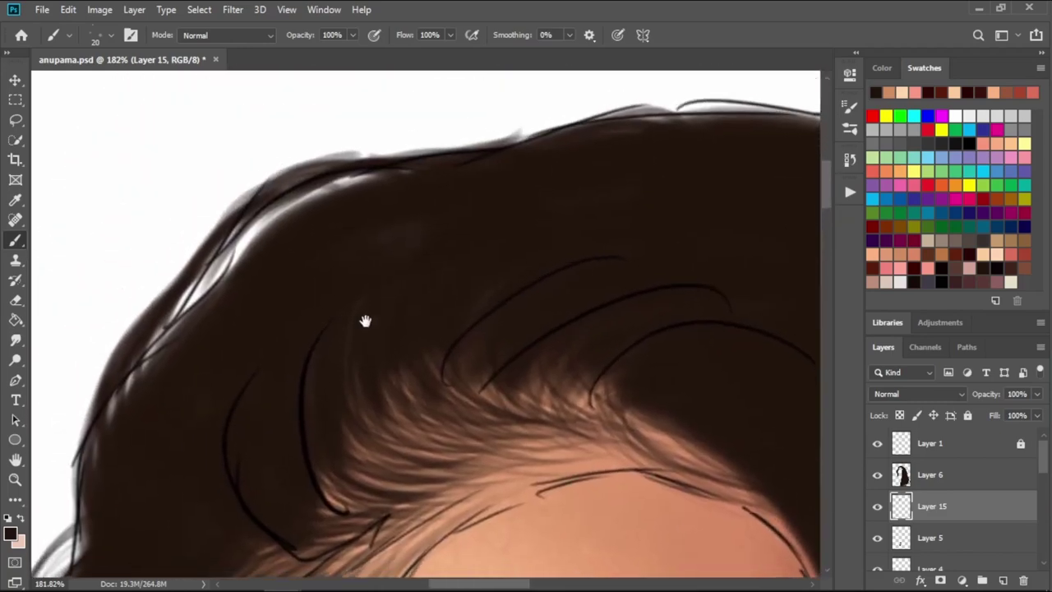
scroll(337, 392, "left", 2)
scroll(414, 352, "left", 2)
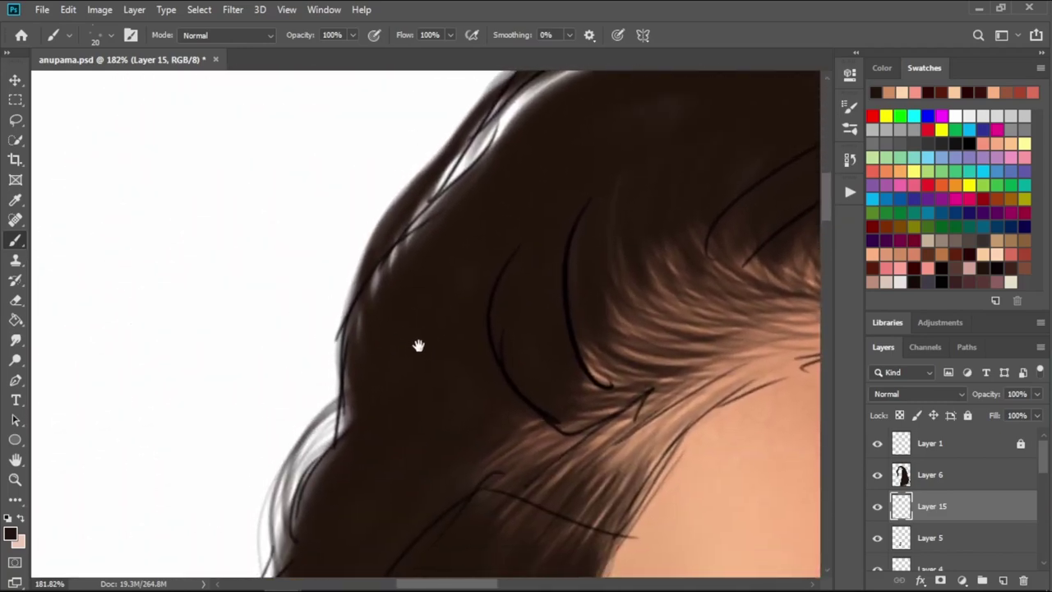
scroll(444, 312, "down", 1)
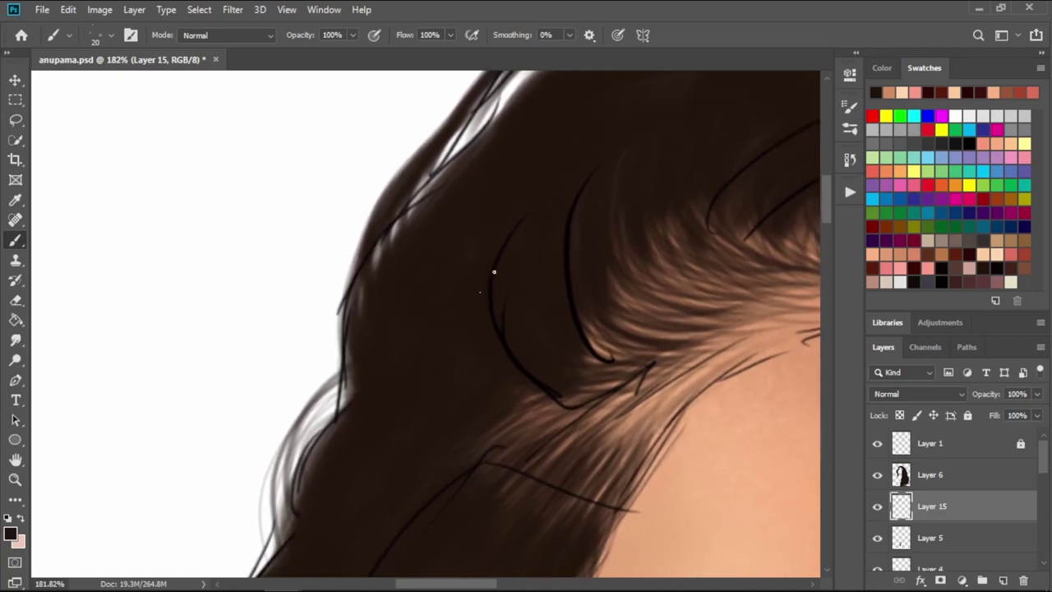
scroll(454, 284, "up", 3)
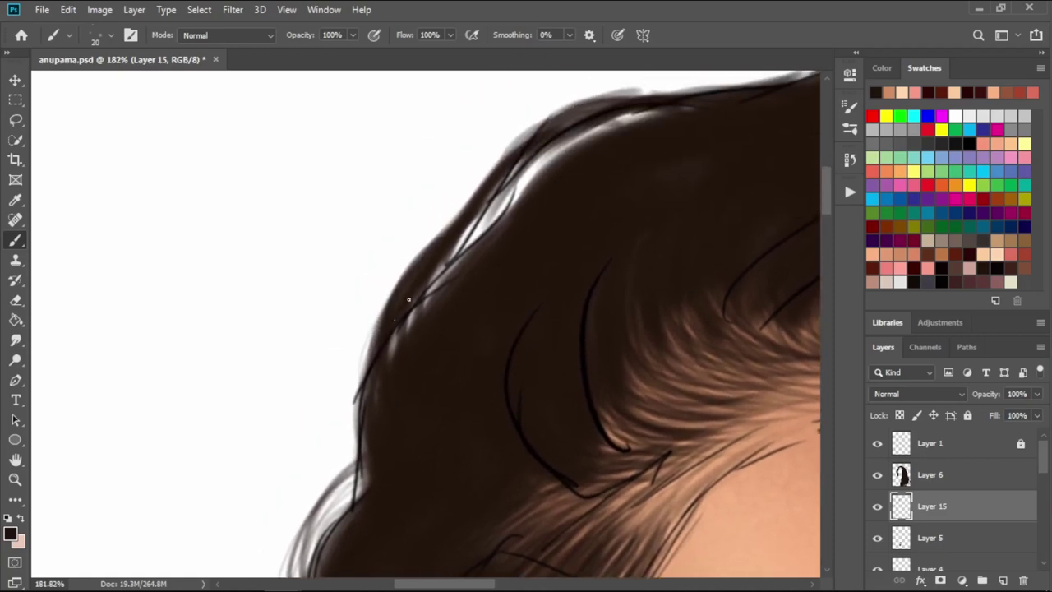
- Paint faint wispy strands along the hair's left edge
left_click_drag(663, 177, 565, 226)
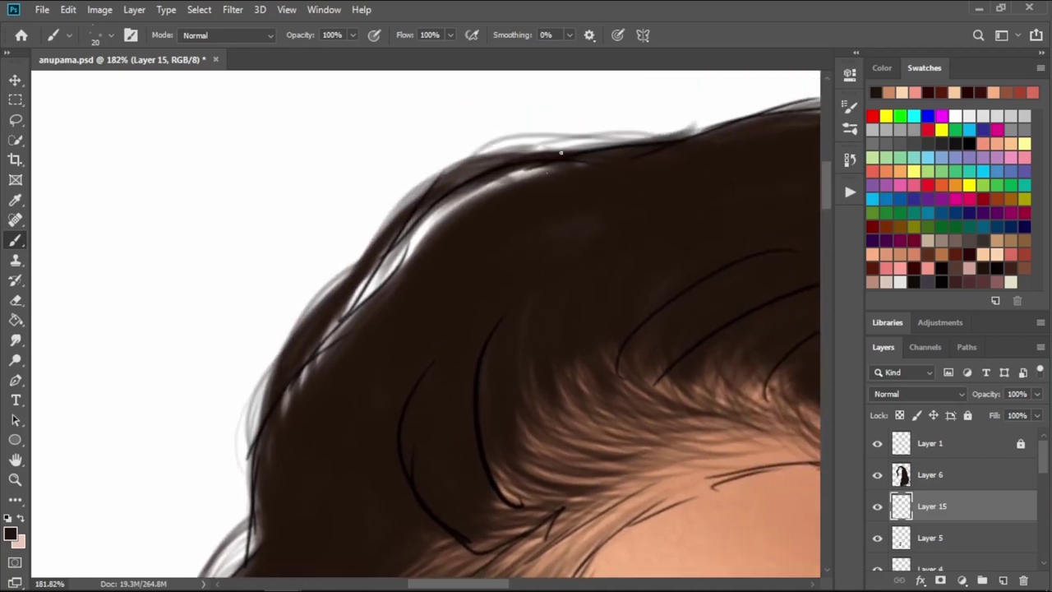
scroll(443, 291, "down", 2)
scroll(432, 376, "down", 2)
scroll(432, 375, "down", 2)
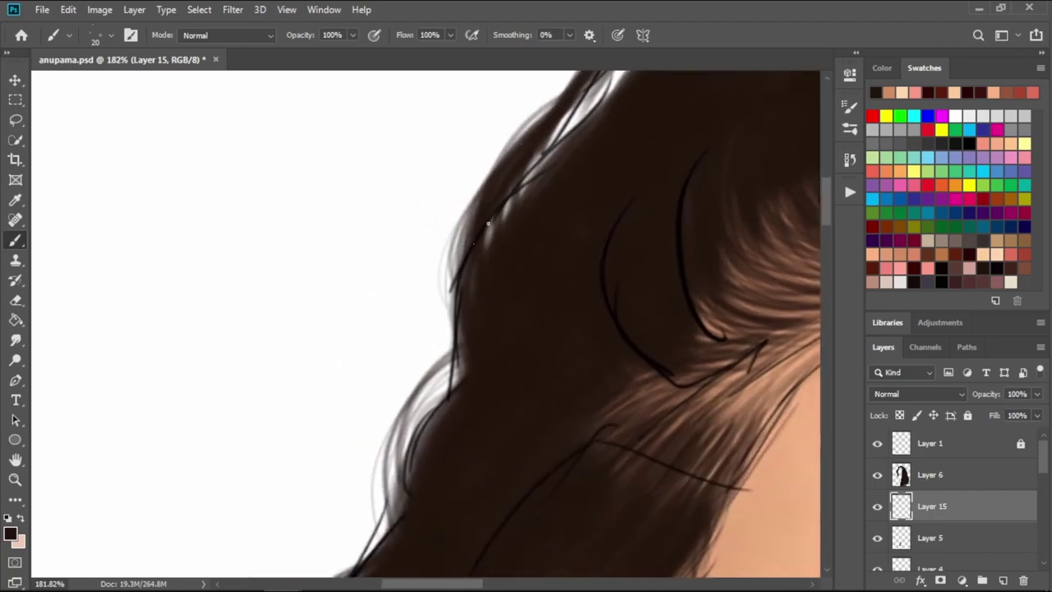
left_click_drag(434, 340, 452, 265)
left_click_drag(395, 461, 448, 361)
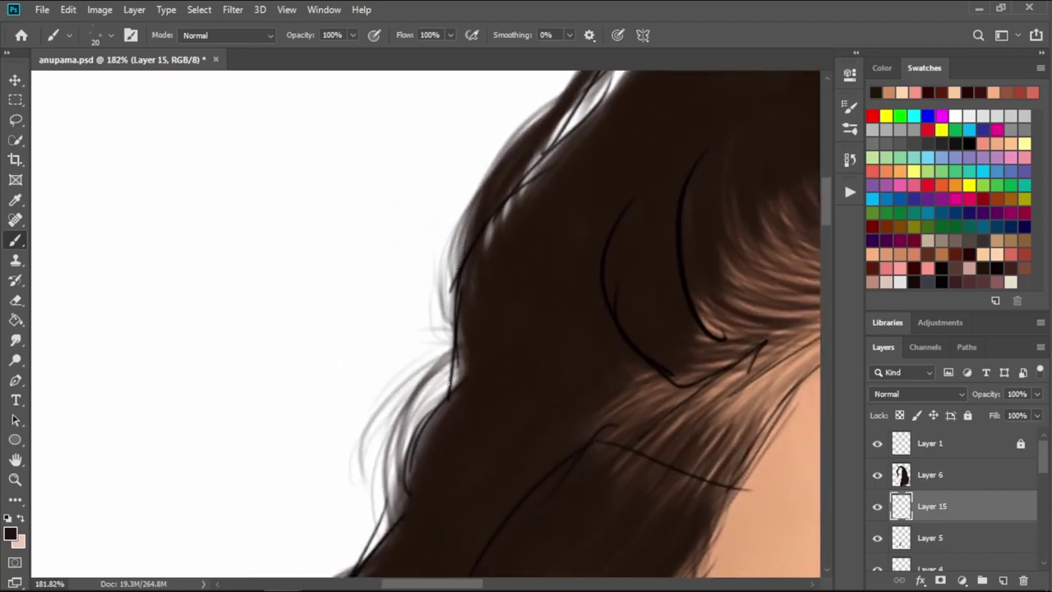
left_click_drag(435, 325, 485, 173)
left_click_drag(374, 452, 440, 341)
mouse_move(448, 476)
left_mouse_down()
mouse_move(477, 244)
mouse_move(537, 227)
mouse_move(425, 291)
mouse_move(428, 226)
left_mouse_up()
- Paint thin strands along the crown's top edge
left_click_drag(325, 142, 566, 162)
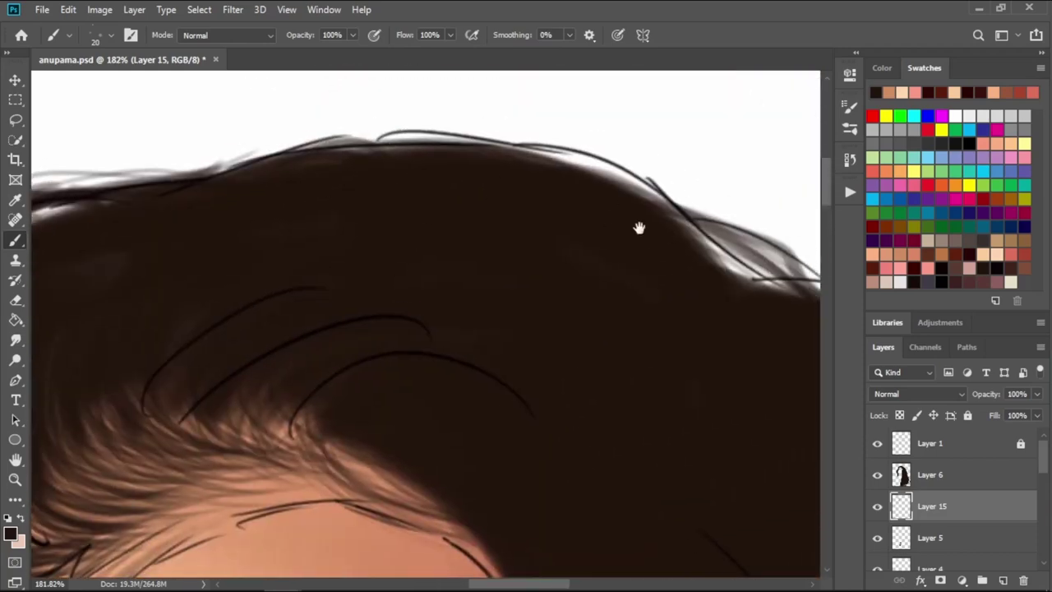
left_click_drag(641, 228, 427, 244)
left_click_drag(339, 153, 556, 276)
mouse_move(619, 329)
left_mouse_down()
mouse_move(545, 206)
mouse_move(699, 329)
left_mouse_up()
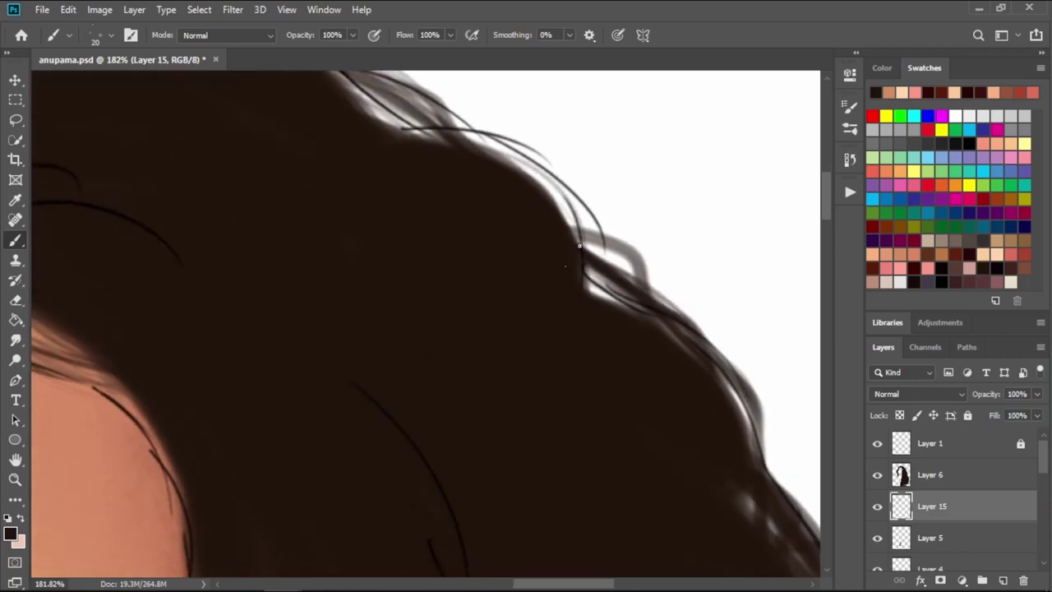
mouse_move(576, 234)
left_mouse_down()
mouse_move(707, 354)
mouse_move(634, 294)
mouse_move(564, 143)
left_mouse_up()
- Paint thin wispy strands along the hair's right edge
mouse_move(625, 246)
left_mouse_down()
mouse_move(586, 200)
mouse_move(666, 320)
left_mouse_up()
left_click_drag(579, 160, 666, 329)
left_click_drag(608, 214, 576, 181)
mouse_move(633, 230)
left_mouse_down()
mouse_move(592, 119)
mouse_move(670, 358)
left_mouse_up()
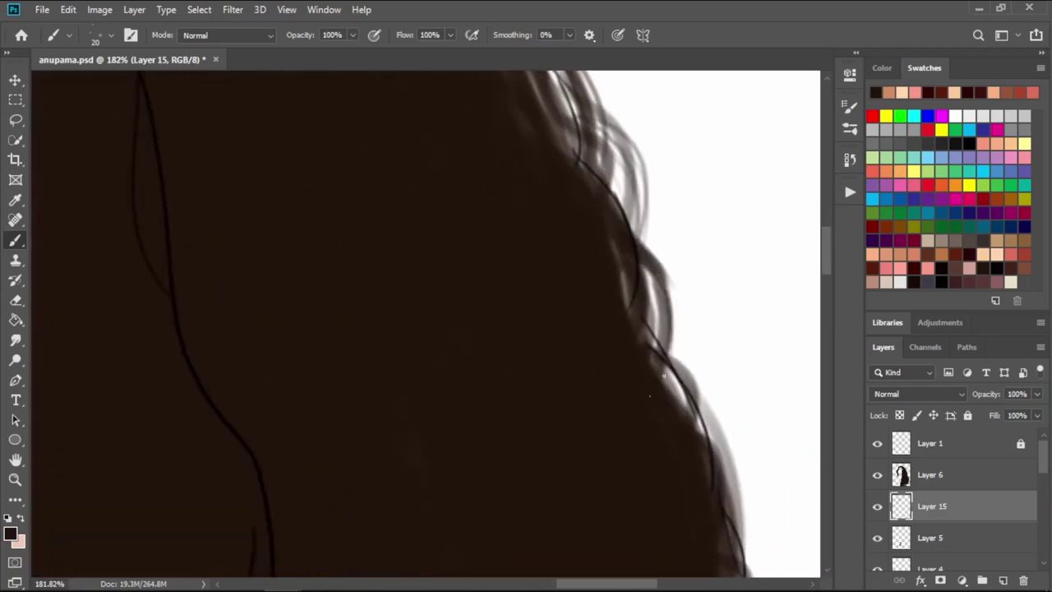
left_click_drag(444, 386, 489, 386)
left_click_drag(658, 160, 698, 287)
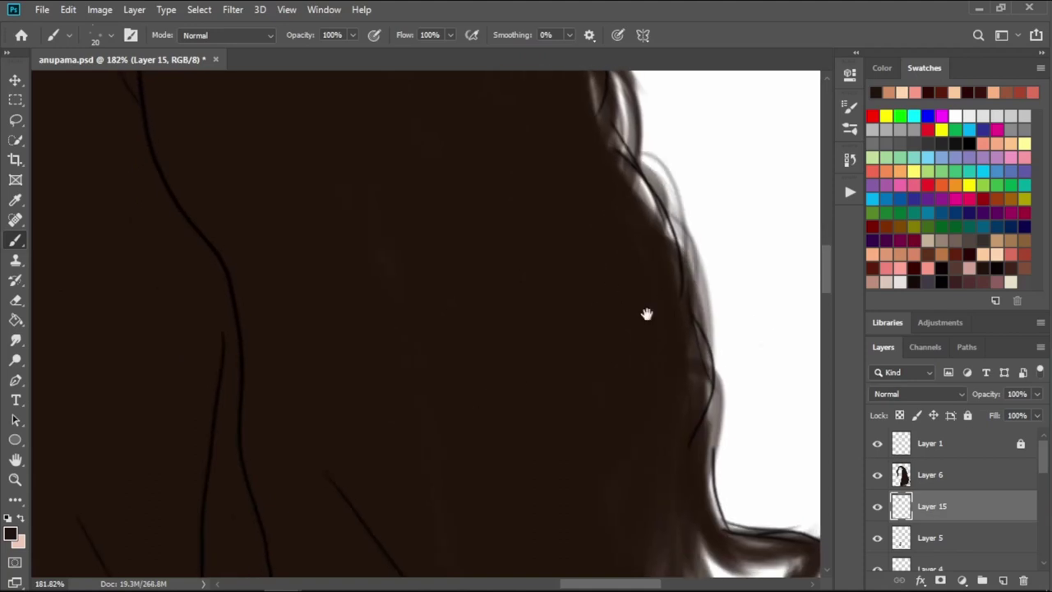
left_click_drag(647, 313, 623, 205)
- Shade the top and lower right curls with soft grey strokes
left_click_drag(687, 409, 641, 331)
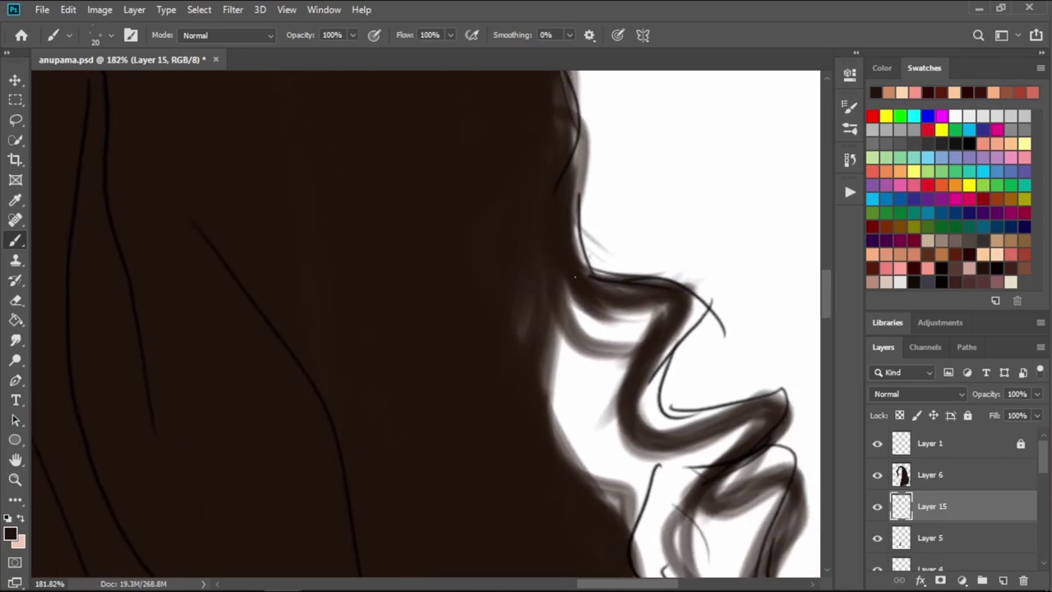
left_click_drag(641, 269, 686, 321)
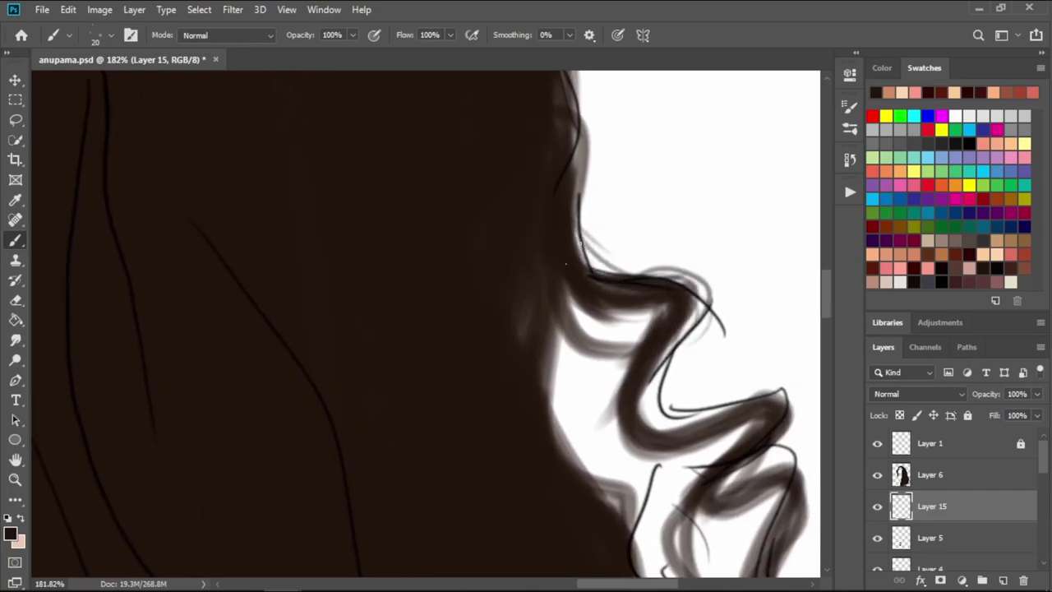
mouse_move(580, 240)
left_mouse_down()
mouse_move(687, 329)
mouse_move(641, 427)
left_mouse_up()
left_click_drag(613, 386, 727, 423)
left_click_drag(641, 424, 739, 400)
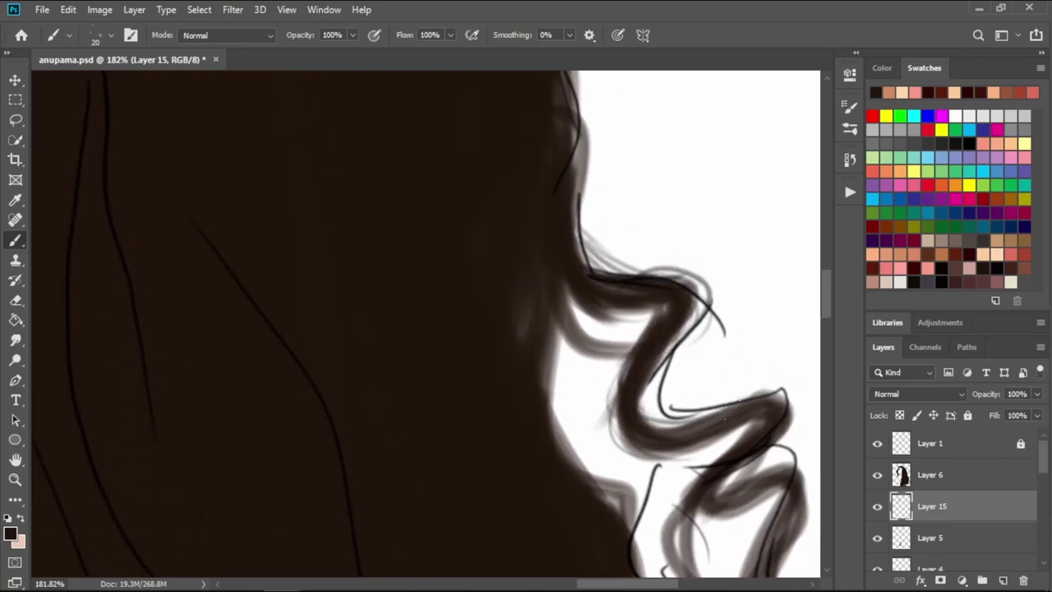
left_click_drag(543, 282, 529, 200)
mouse_move(609, 107)
left_mouse_down()
mouse_move(621, 305)
mouse_move(566, 176)
mouse_move(551, 78)
left_mouse_up()
- Paint grey waves and dark strokes over the right-hand and lower-right curls
left_click_drag(559, 213, 641, 403)
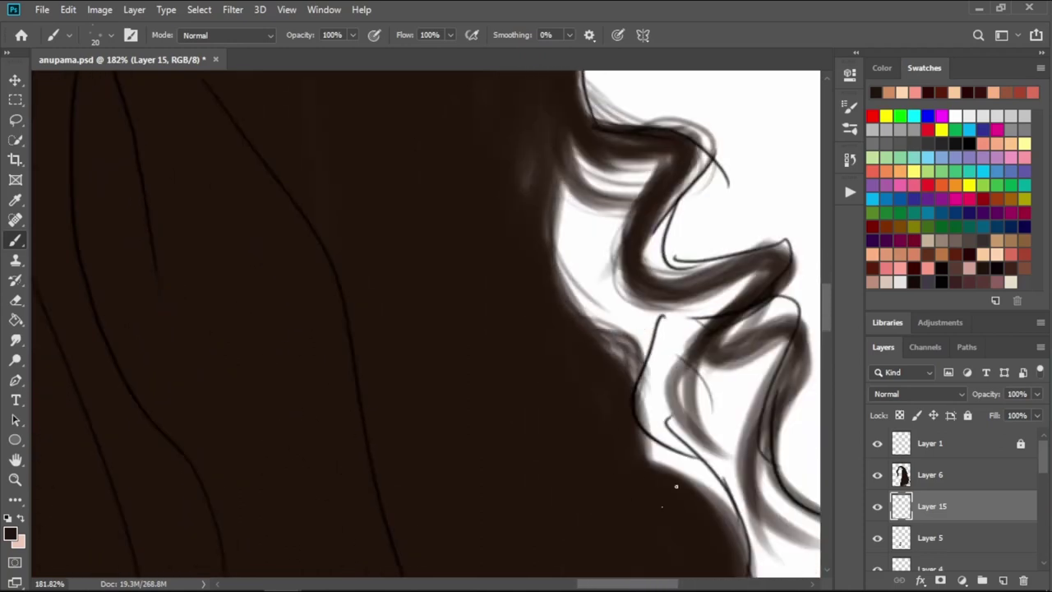
left_click_drag(677, 485, 613, 514)
mouse_move(586, 283)
left_mouse_down()
mouse_move(707, 312)
mouse_move(625, 444)
left_mouse_up()
left_click_drag(656, 362, 657, 464)
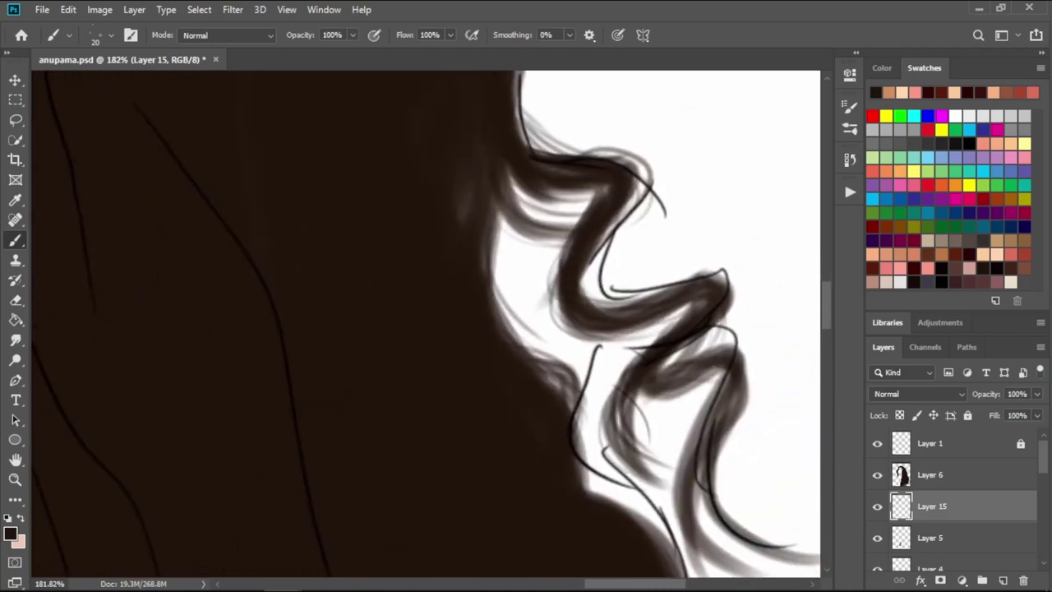
mouse_move(674, 394)
left_mouse_down()
mouse_move(670, 271)
mouse_move(715, 271)
left_mouse_up()
left_click_drag(715, 216, 740, 263)
left_click_drag(740, 222, 752, 320)
left_click_drag(723, 275, 682, 423)
mouse_move(732, 304)
left_mouse_down()
mouse_move(707, 432)
mouse_move(813, 436)
left_mouse_up()
left_click_drag(669, 445, 566, 306)
left_click_drag(536, 416, 520, 239)
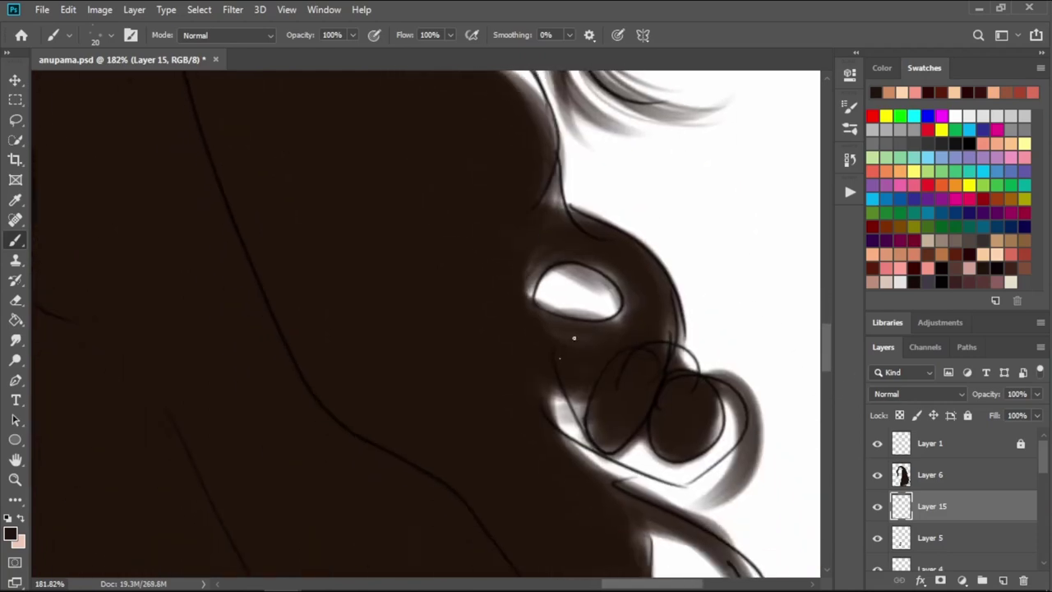
- Add soft grey strands arching down-right out from the hair edge
mouse_move(589, 216)
left_mouse_down()
mouse_move(678, 304)
mouse_move(705, 271)
left_mouse_up()
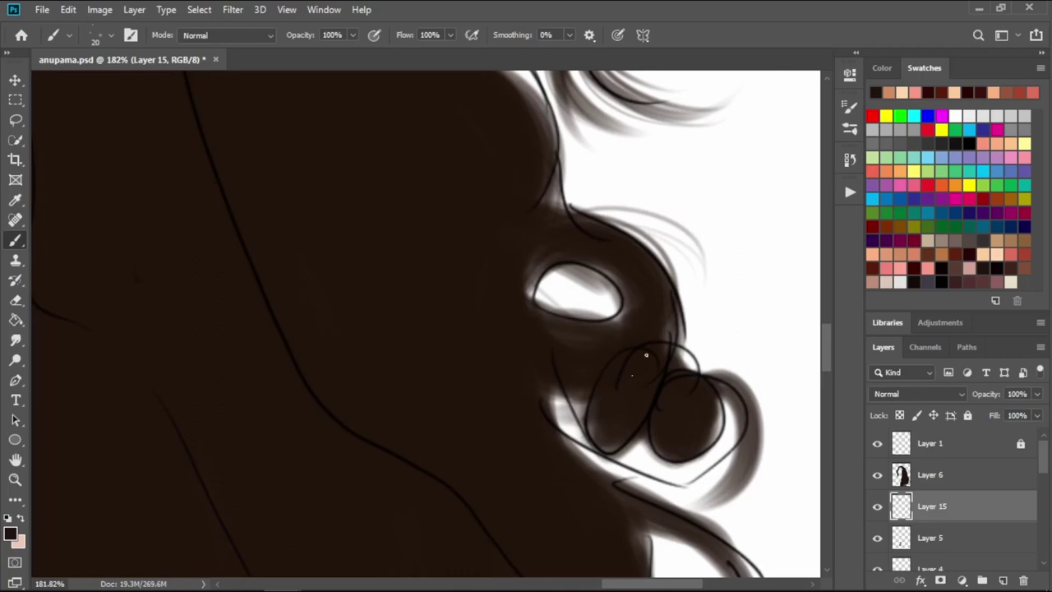
left_click_drag(687, 366, 769, 501)
left_click_drag(684, 480, 616, 176)
mouse_move(579, 218)
left_mouse_down()
mouse_move(764, 427)
mouse_move(715, 337)
left_mouse_up()
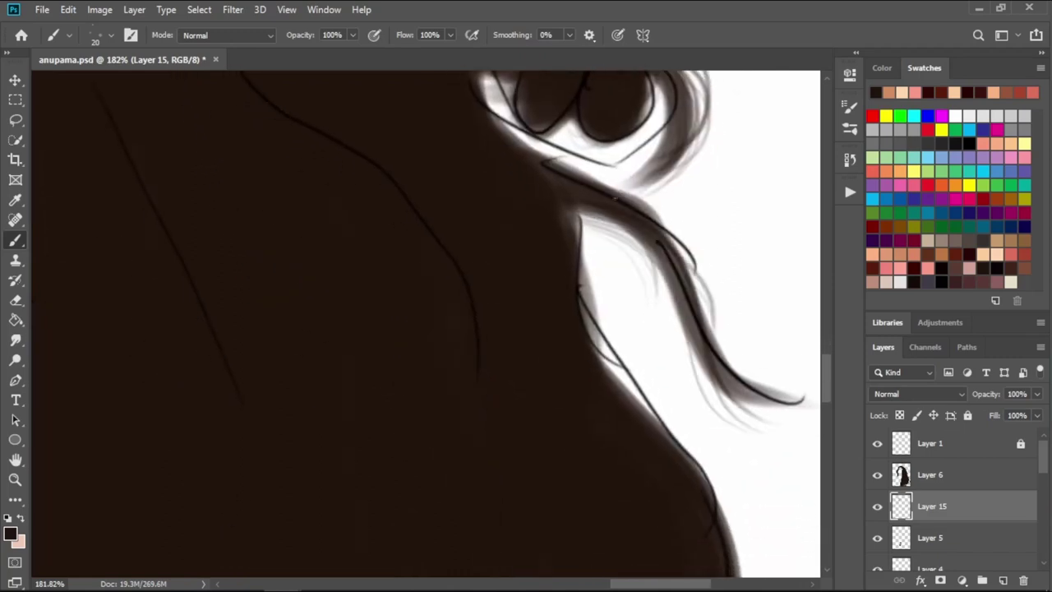
mouse_move(608, 227)
left_mouse_down()
mouse_move(818, 457)
mouse_move(613, 362)
left_mouse_up()
- Darken the hair along the face edge with dark curl strokes and fanned strands
left_click_drag(575, 234, 600, 357)
left_click_drag(618, 411, 591, 206)
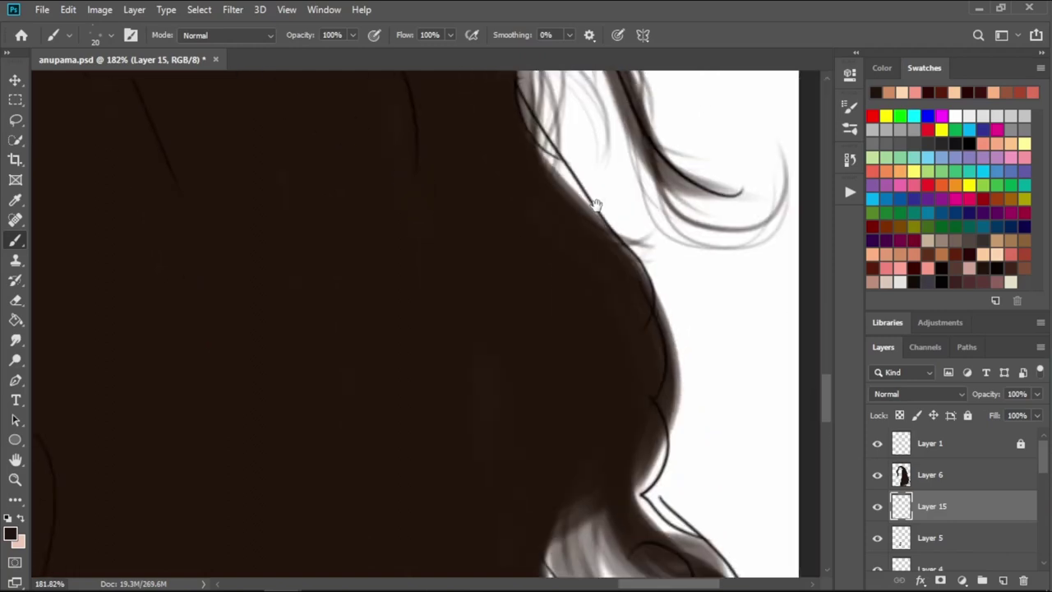
mouse_move(667, 284)
left_mouse_down()
mouse_move(649, 489)
mouse_move(633, 271)
left_mouse_up()
mouse_move(633, 216)
left_mouse_down()
mouse_move(686, 354)
mouse_move(531, 353)
left_mouse_up()
left_click_drag(617, 306, 542, 436)
mouse_move(682, 351)
left_mouse_down()
mouse_move(633, 493)
mouse_move(723, 468)
left_mouse_up()
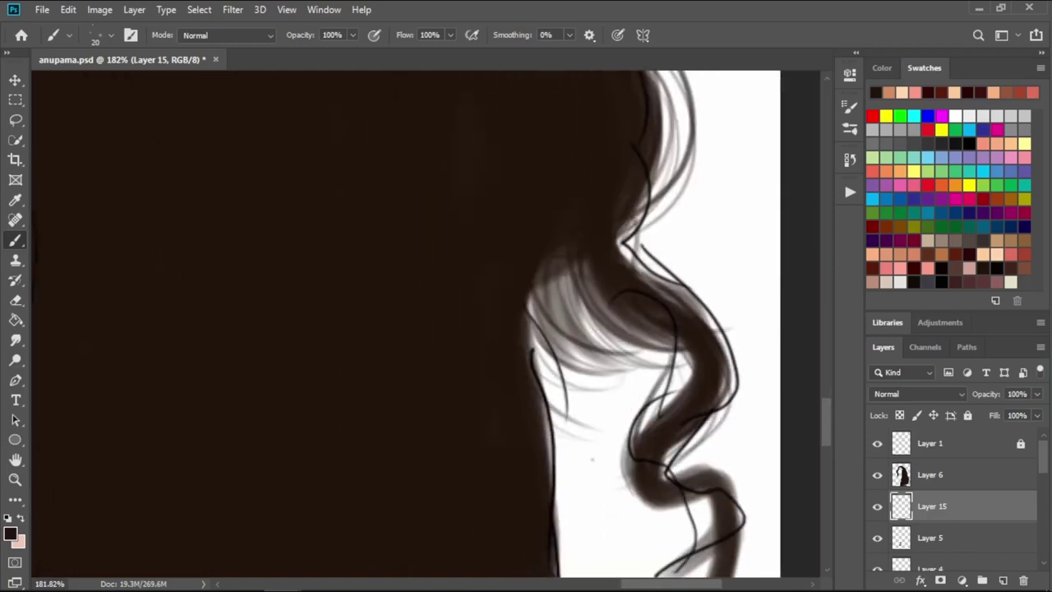
mouse_move(655, 441)
left_mouse_down()
mouse_move(652, 218)
mouse_move(699, 370)
left_mouse_up()
- Fan grey-brown strands below the curl and along the hair edge
left_click_drag(682, 329, 657, 468)
left_click_drag(716, 361, 773, 473)
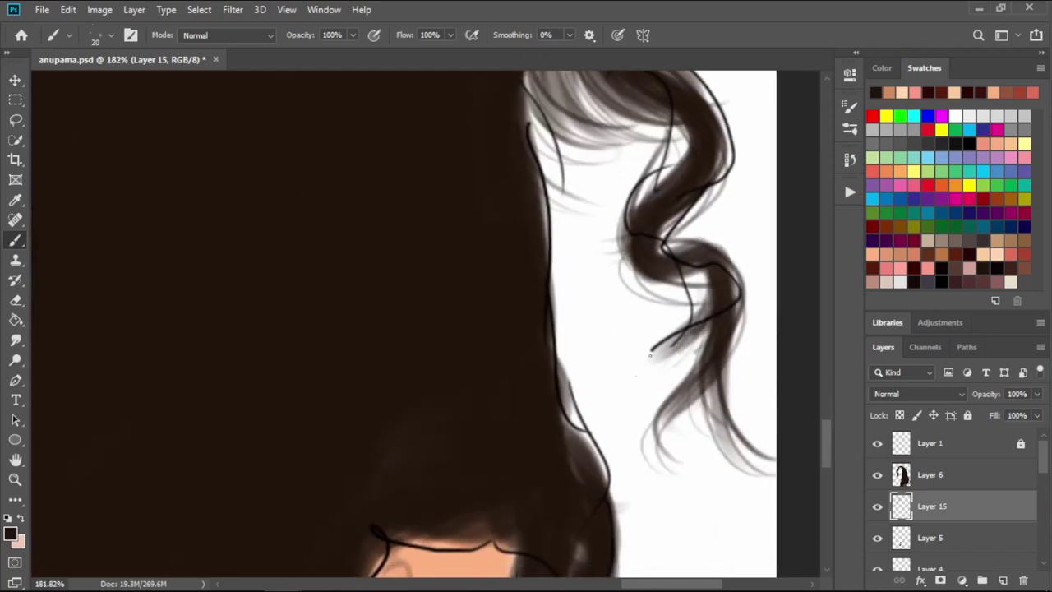
mouse_move(625, 420)
left_mouse_down()
mouse_move(681, 321)
mouse_move(653, 301)
mouse_move(625, 386)
left_mouse_up()
mouse_move(617, 272)
left_mouse_down()
mouse_move(592, 235)
mouse_move(624, 361)
left_mouse_up()
left_click_drag(641, 313, 575, 389)
- Paint dark curl strokes extending down from the hair edge over the skin
left_click_drag(625, 182, 613, 341)
left_click_drag(633, 444, 695, 471)
left_click_drag(567, 526, 603, 227)
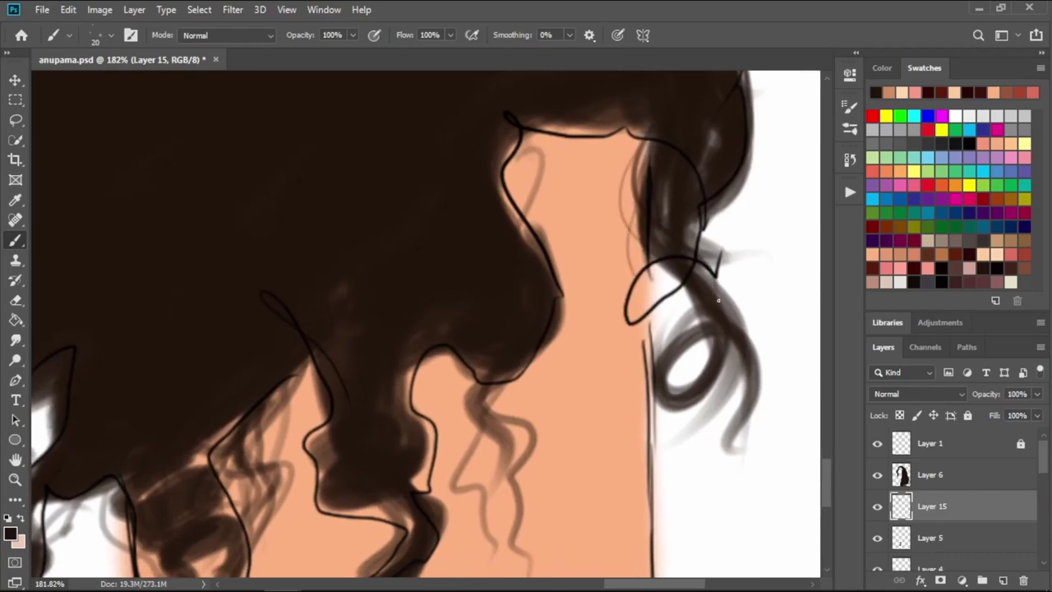
left_click_drag(649, 168, 715, 263)
mouse_move(699, 272)
left_mouse_down()
mouse_move(638, 321)
mouse_move(740, 415)
mouse_move(723, 489)
left_mouse_up()
- Add grey strands beside and below the curl along the skin edge
mouse_move(736, 226)
left_mouse_down()
mouse_move(707, 362)
mouse_move(714, 461)
left_mouse_up()
left_click_drag(638, 280, 692, 265)
left_click_drag(670, 144, 693, 248)
left_click_drag(596, 238, 641, 362)
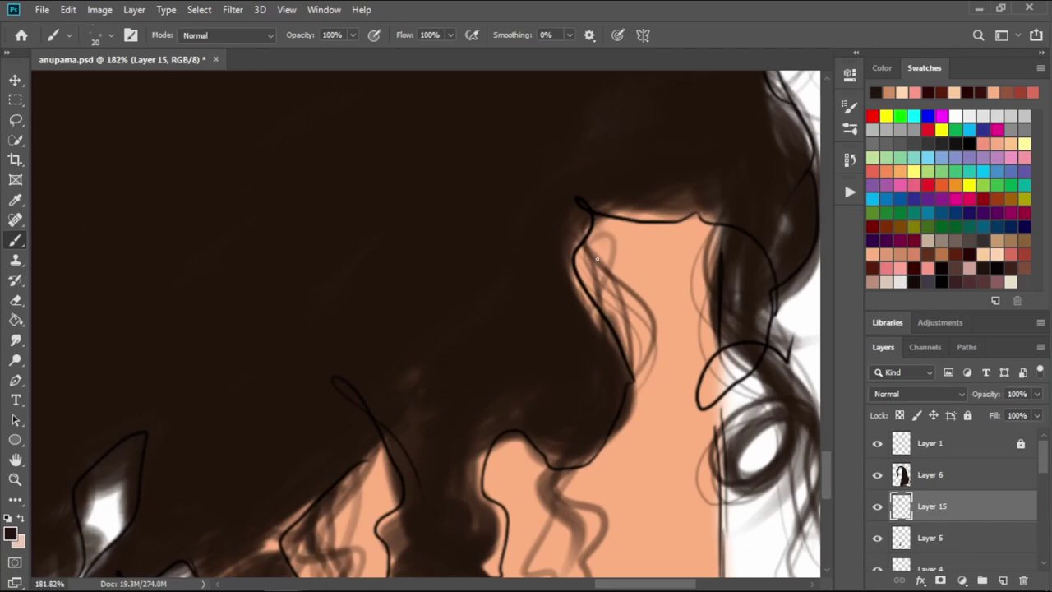
mouse_move(658, 214)
left_mouse_down()
mouse_move(598, 207)
mouse_move(575, 288)
left_mouse_up()
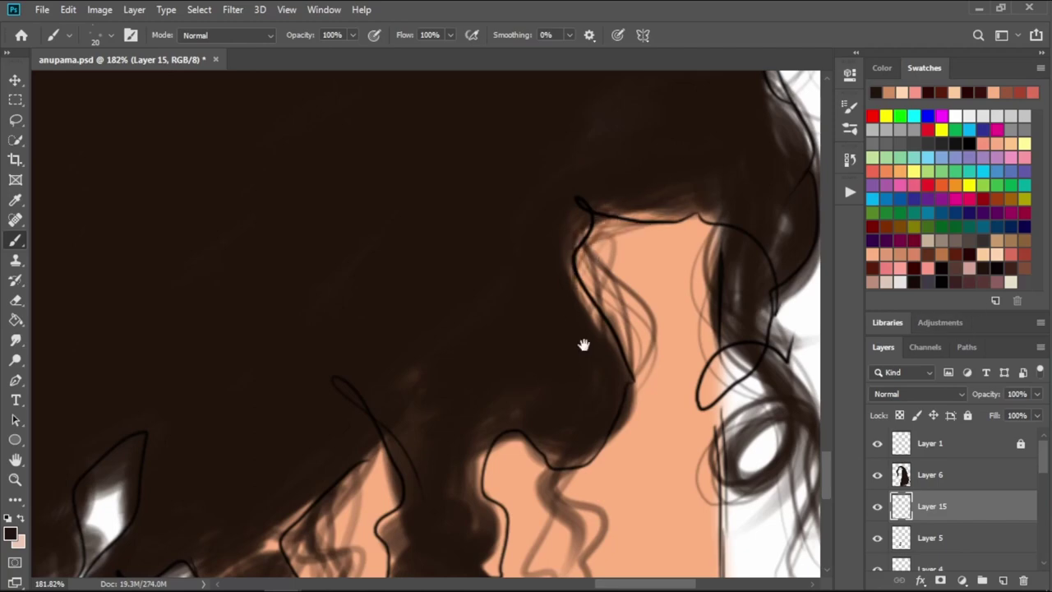
left_click_drag(583, 345, 695, 218)
mouse_move(625, 288)
left_mouse_down()
mouse_move(667, 425)
mouse_move(674, 530)
left_mouse_up()
- Build up the lower curl with dark strokes and a few grey strands
left_click_drag(683, 337, 650, 468)
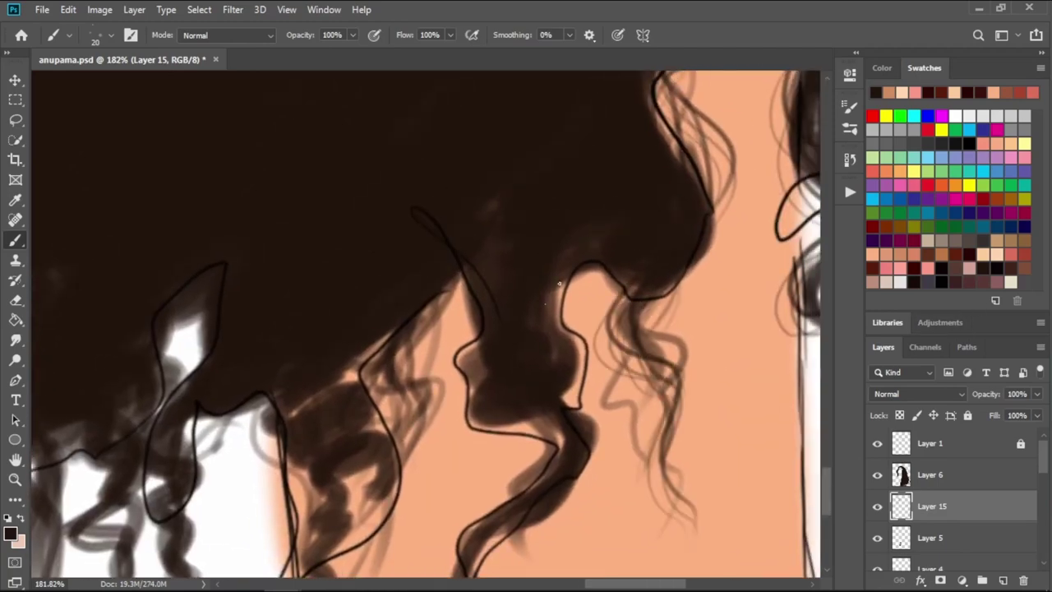
left_click_drag(546, 271, 575, 329)
left_click_drag(576, 366, 490, 435)
left_click_drag(542, 520, 473, 576)
mouse_move(542, 490)
left_mouse_down()
mouse_move(580, 383)
mouse_move(546, 497)
left_mouse_up()
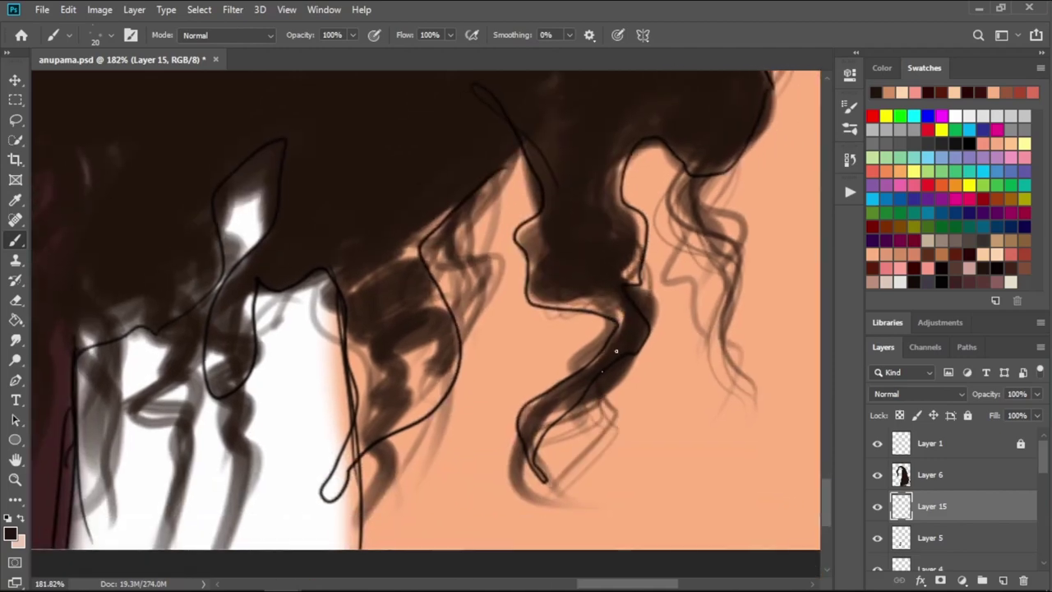
left_click_drag(600, 349, 543, 506)
left_click_drag(557, 212, 645, 227)
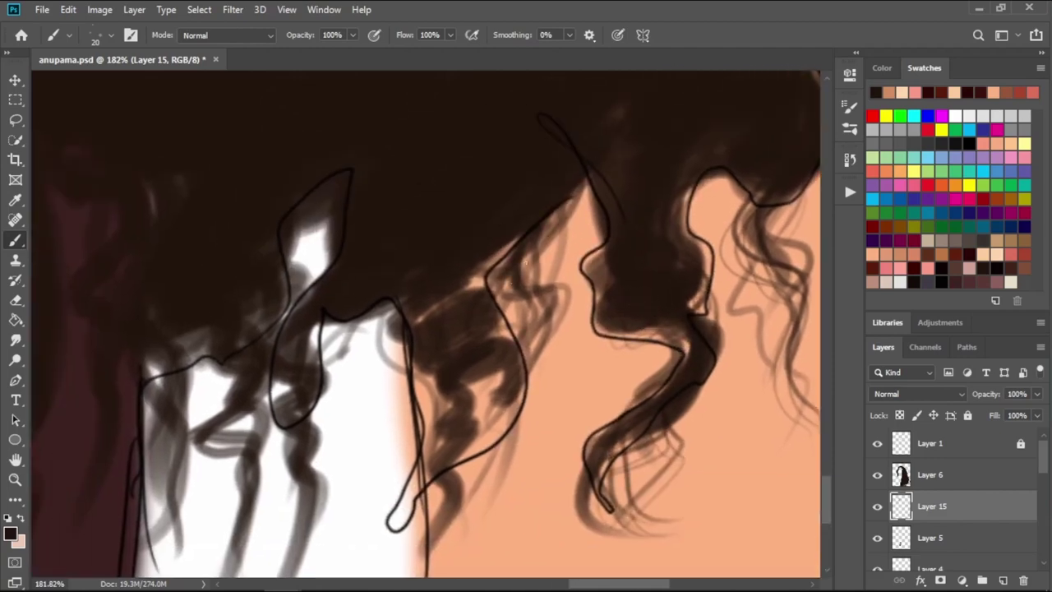
mouse_move(543, 245)
left_mouse_down()
mouse_move(526, 372)
mouse_move(594, 335)
left_mouse_up()
left_click_drag(604, 255, 509, 292)
mouse_move(607, 279)
left_mouse_down()
mouse_move(567, 355)
mouse_move(538, 538)
left_mouse_up()
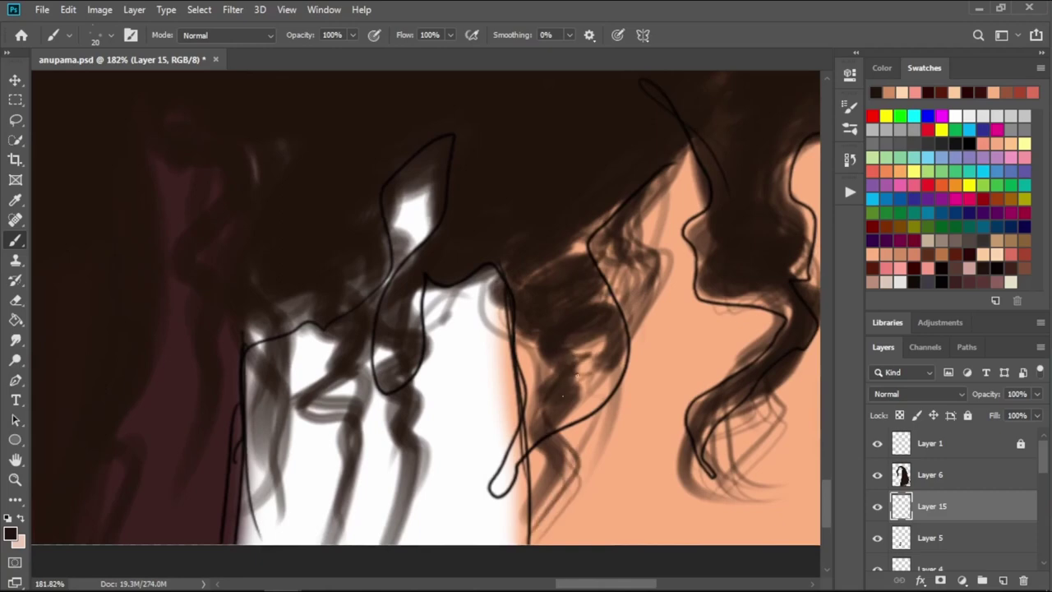
- Add dark strands over the shirt edge and down the lower curls
left_click_drag(592, 406, 572, 505)
left_click_drag(460, 395, 575, 378)
left_click_drag(628, 251, 546, 292)
left_click_drag(534, 423, 530, 518)
left_click_drag(502, 321, 481, 378)
left_click_drag(485, 388, 690, 409)
mouse_move(467, 302)
left_mouse_down()
mouse_move(625, 359)
mouse_move(526, 308)
left_mouse_up()
- Move down to the neck and paint dark strands along the hair's left edge
scroll(526, 307, "down", 3)
left_click_drag(545, 265, 564, 414)
scroll(564, 413, "up", 5)
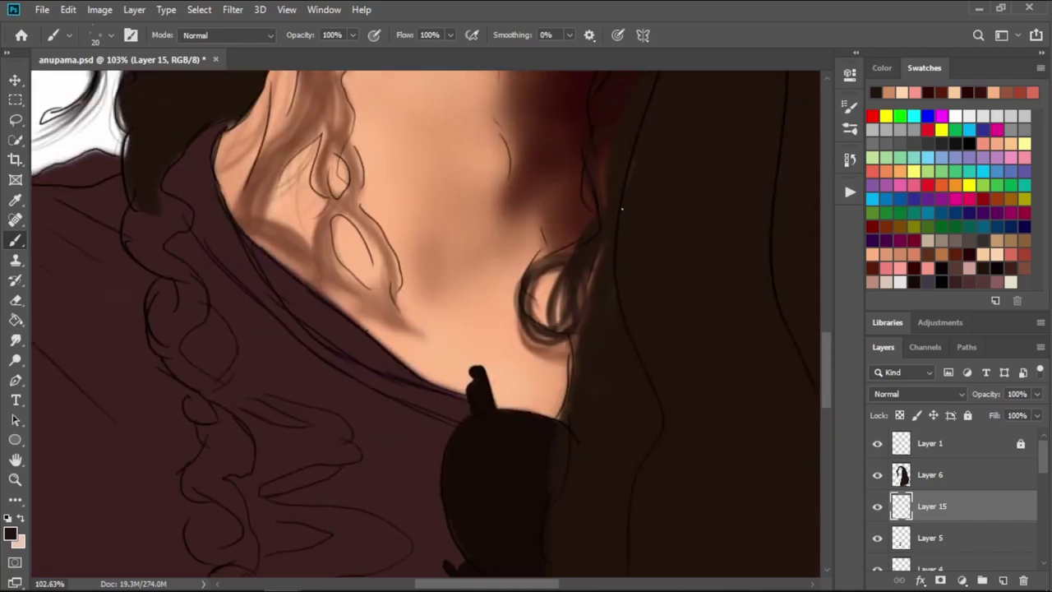
scroll(564, 414, "up", 2)
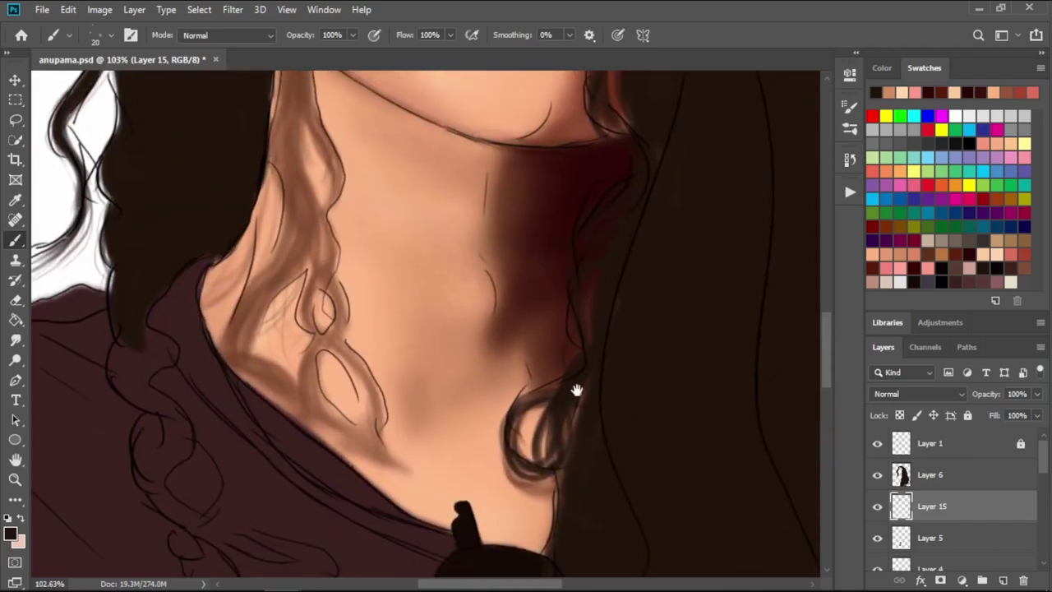
scroll(576, 390, "down", 2)
scroll(572, 251, "down", 4)
scroll(573, 252, "down", 1)
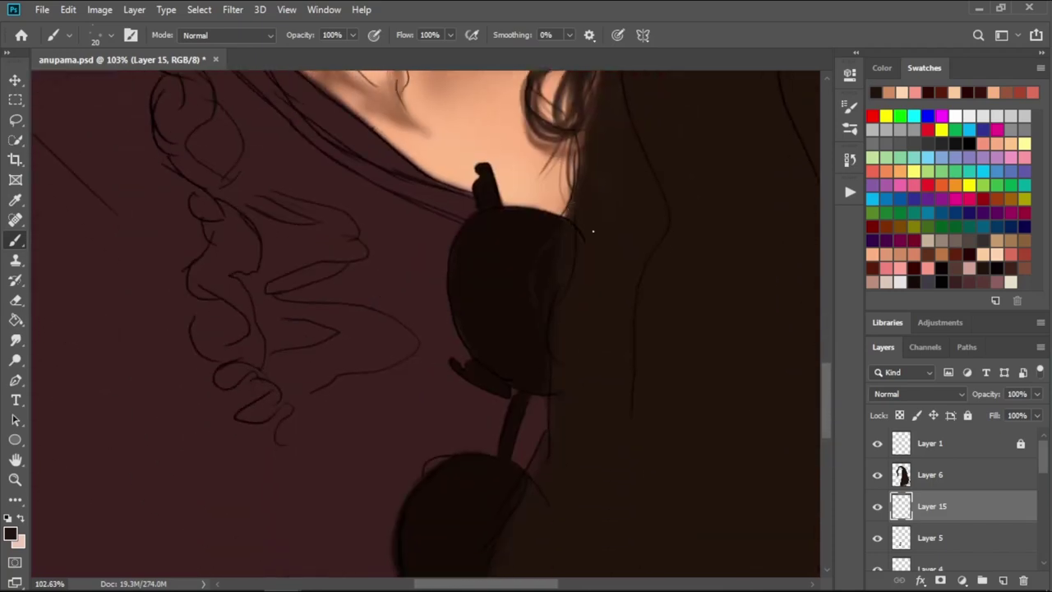
scroll(592, 222, "down", 3)
scroll(606, 183, "up", 3)
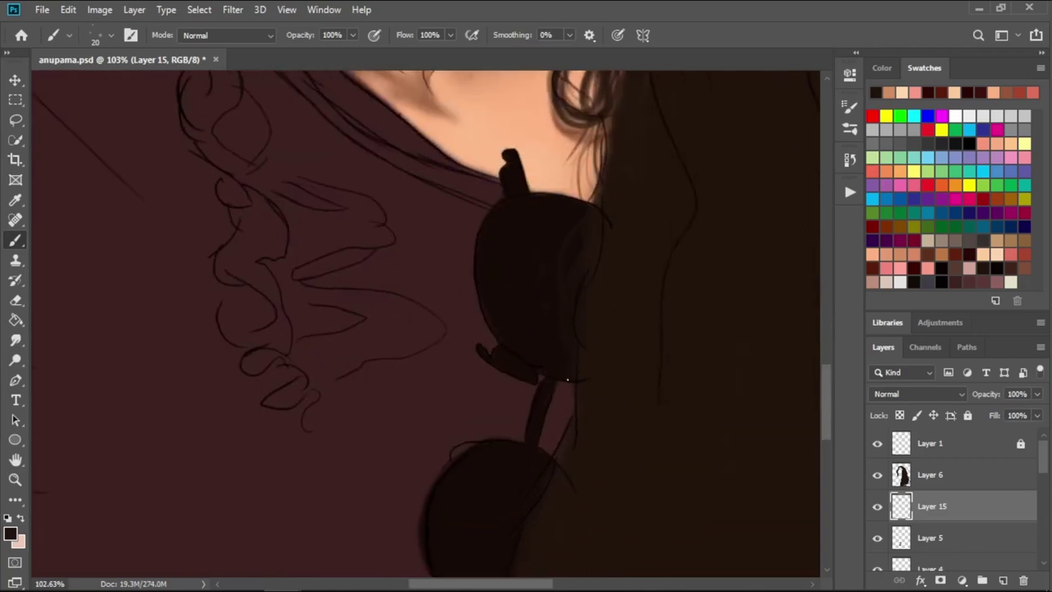
scroll(656, 154, "down", 5)
scroll(588, 378, "down", 4)
scroll(620, 255, "down", 3)
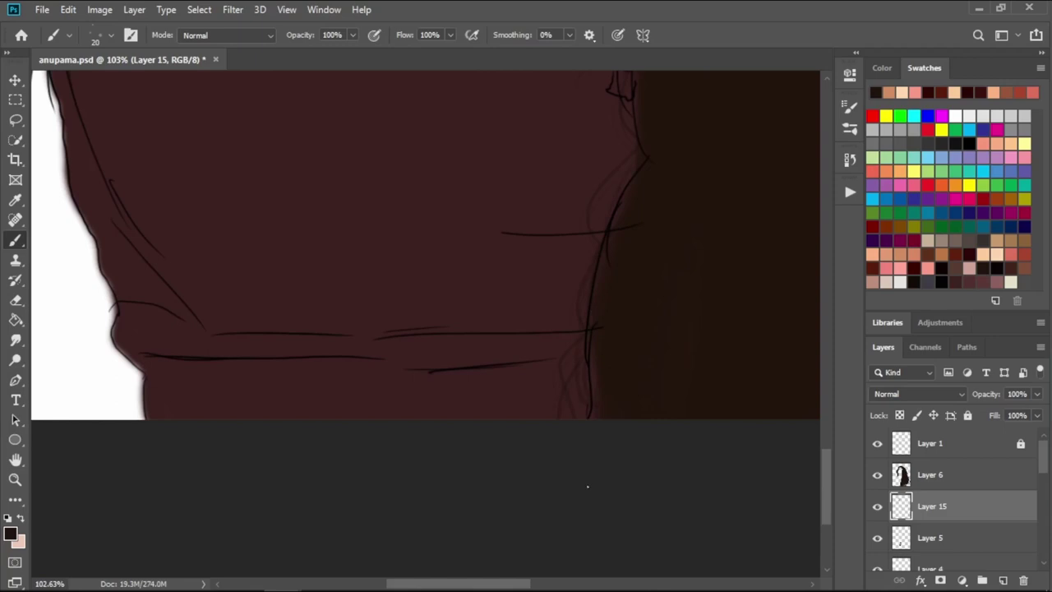
scroll(588, 485, "up", 4)
left_click_drag(629, 339, 629, 294)
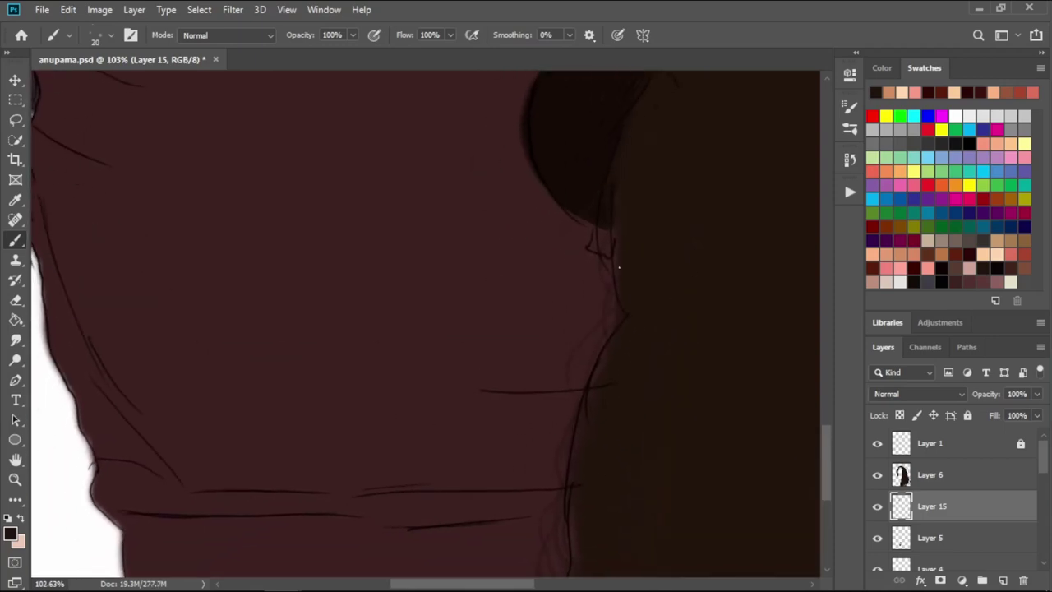
scroll(594, 328, "up", 3)
scroll(655, 369, "up", 3)
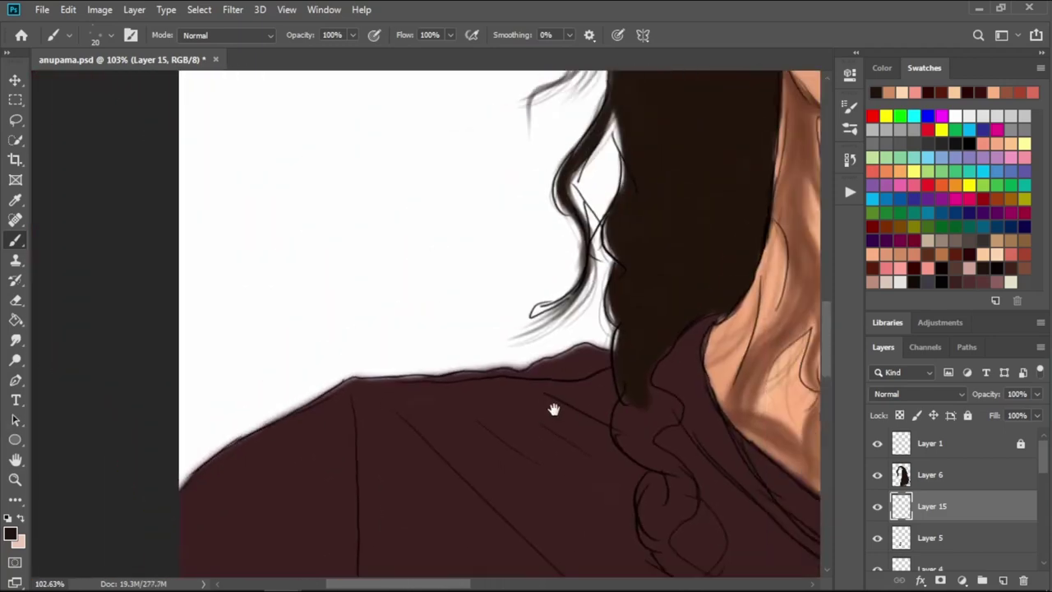
mouse_move(612, 141)
left_mouse_down()
mouse_move(592, 271)
mouse_move(634, 368)
left_mouse_up()
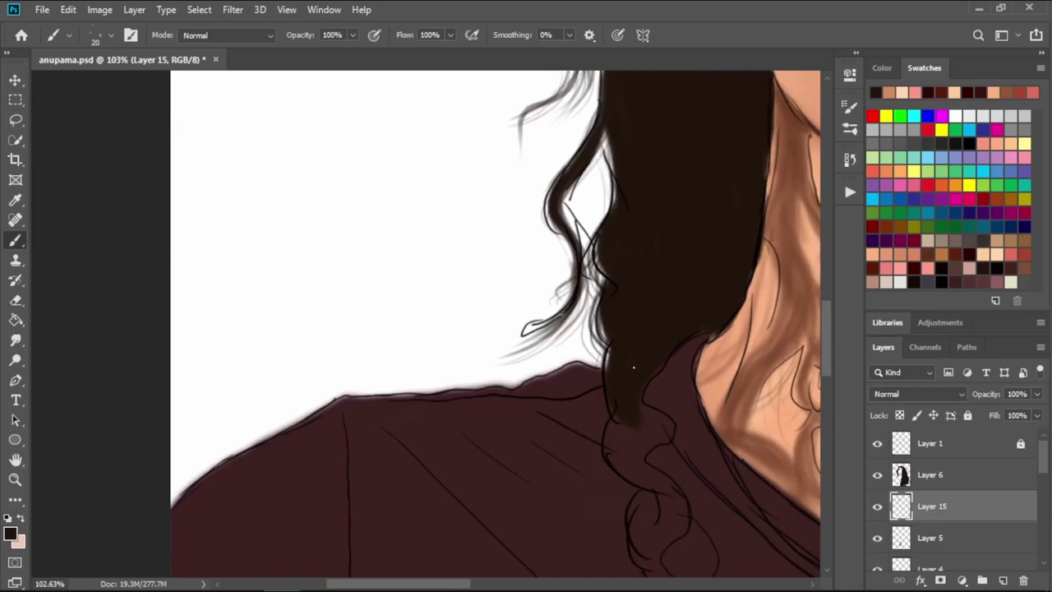
left_click_drag(646, 426, 551, 348)
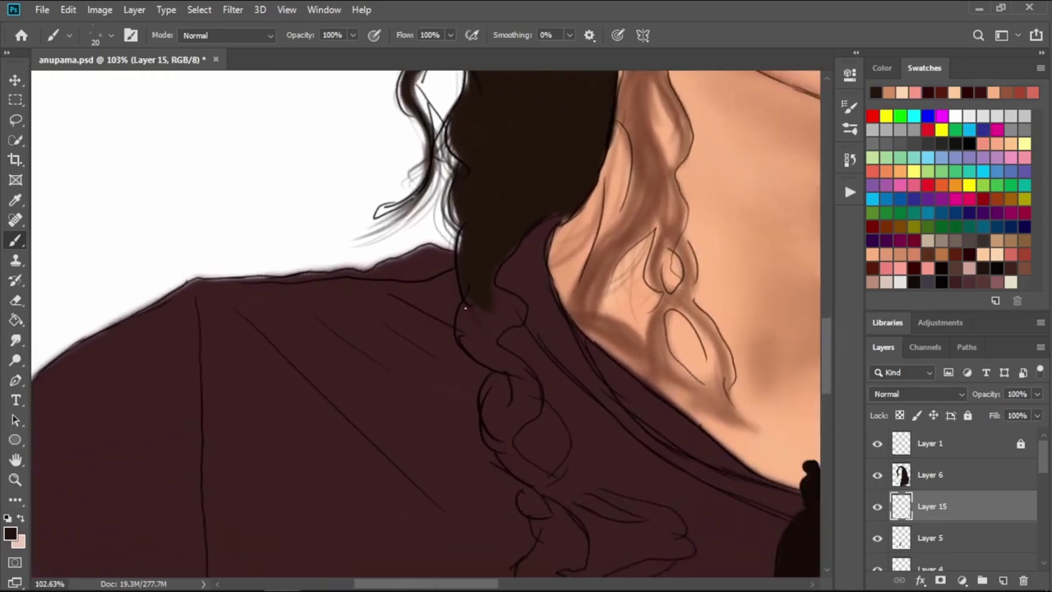
- Scroll the canvas until the sketched curl on the maroon collar is in view
scroll(407, 282, "up", 3)
scroll(407, 282, "up", 5)
scroll(469, 294, "up", 1)
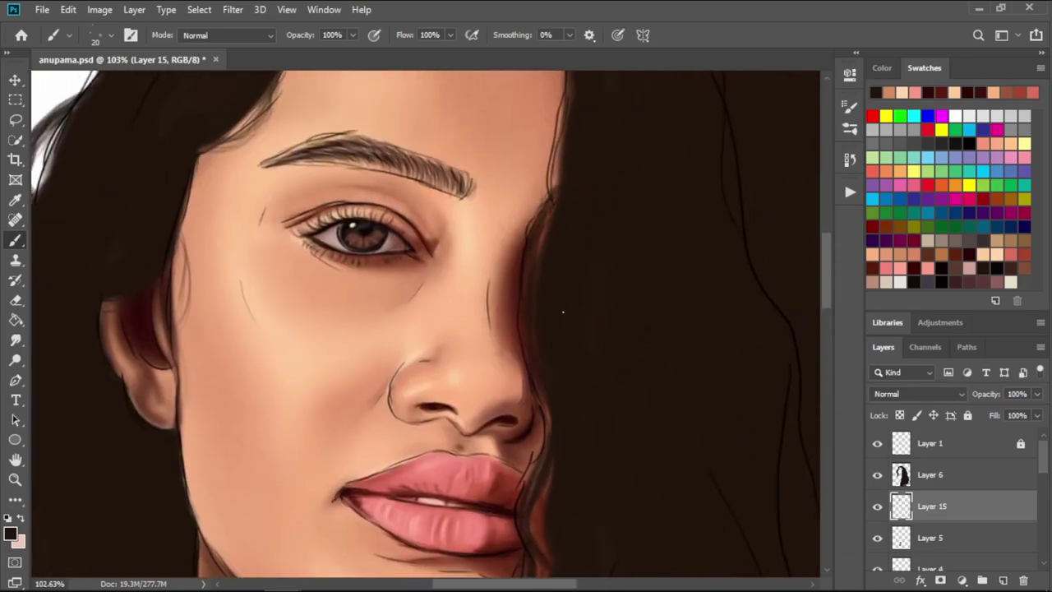
scroll(586, 244, "up", 2)
scroll(628, 298, "up", 1)
scroll(585, 203, "up", 2)
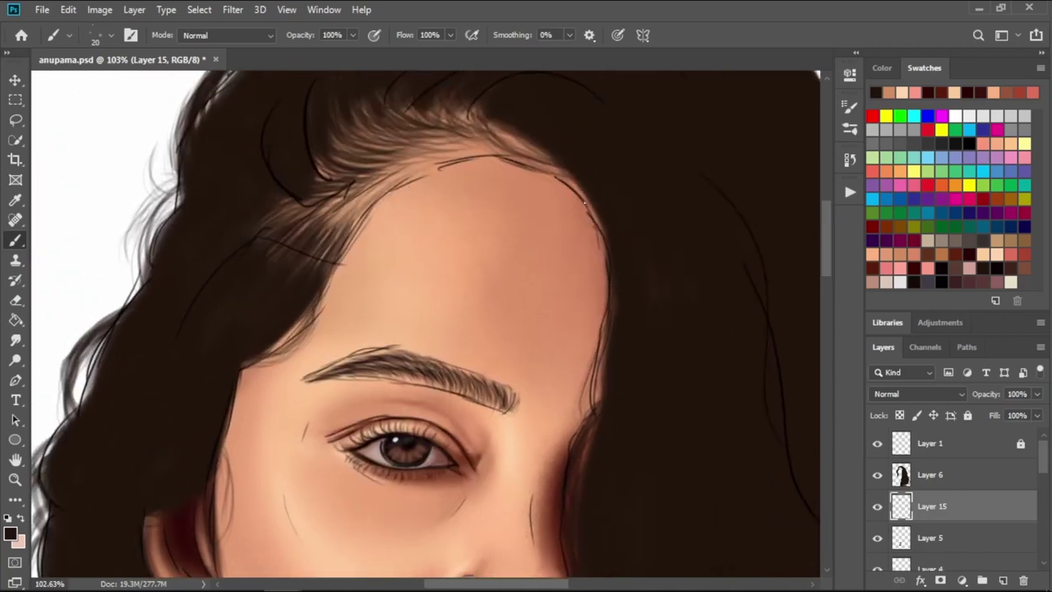
scroll(629, 471, "down", 4)
scroll(594, 228, "down", 2)
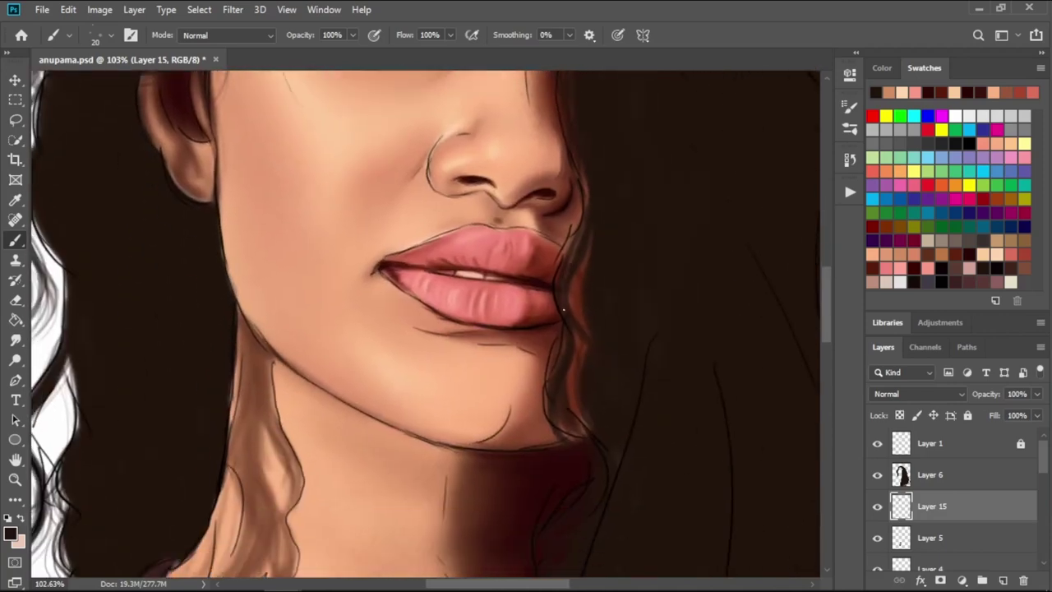
scroll(627, 335, "down", 1)
scroll(612, 345, "up", 2)
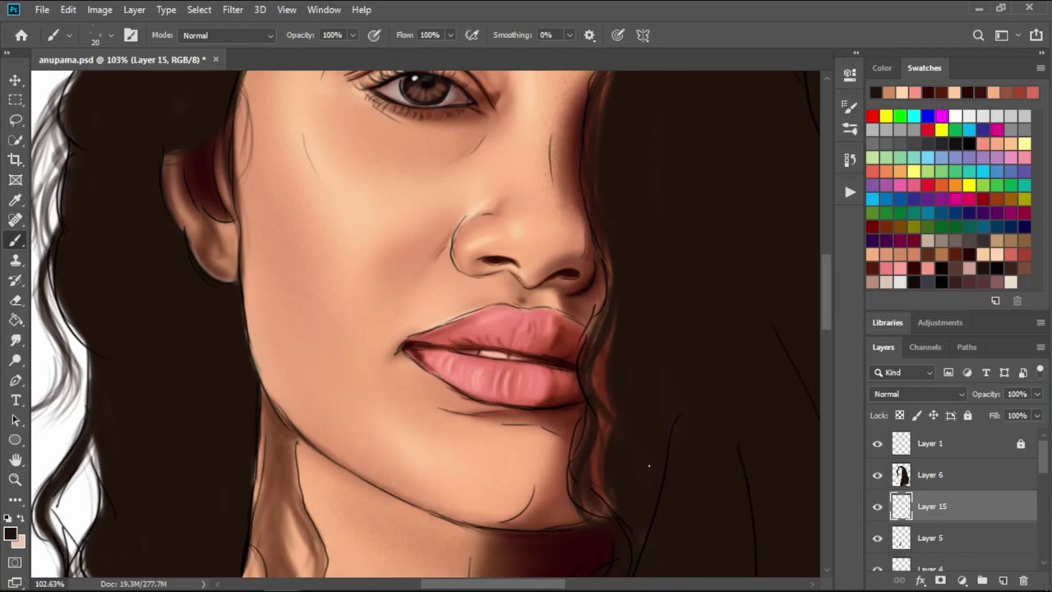
scroll(649, 383, "up", 1)
scroll(657, 400, "up", 1)
scroll(664, 390, "down", 1)
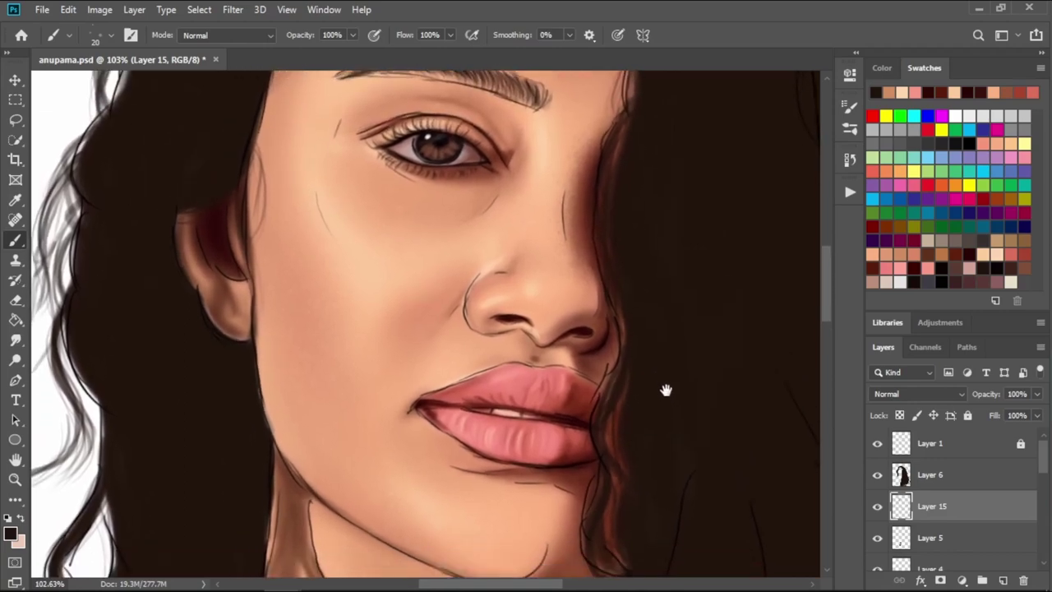
scroll(583, 216, "up", 1)
scroll(583, 216, "left", 1)
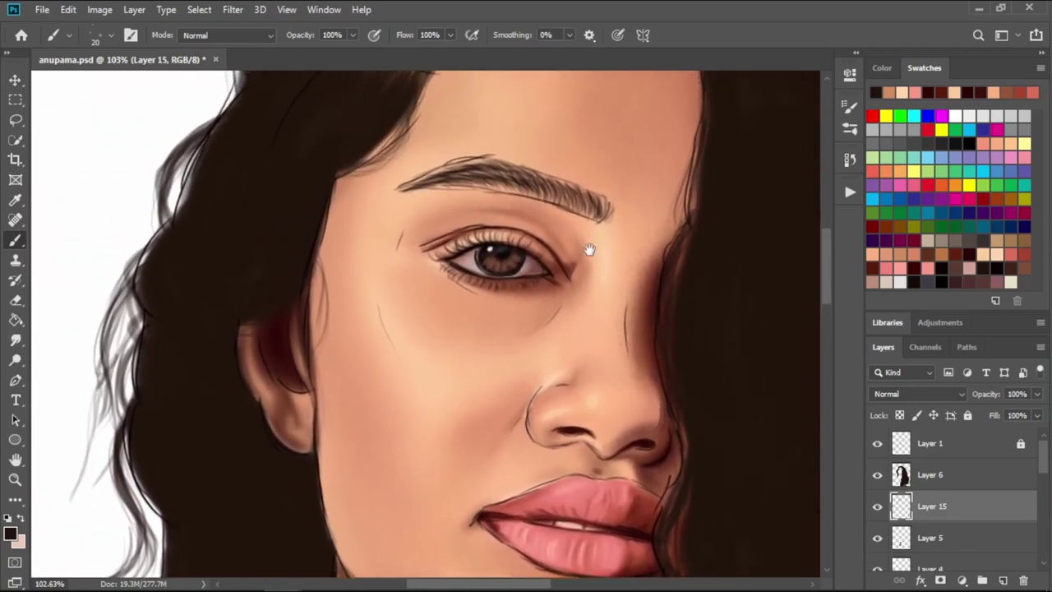
scroll(587, 247, "up", 1)
scroll(604, 275, "down", 1)
scroll(592, 228, "down", 4)
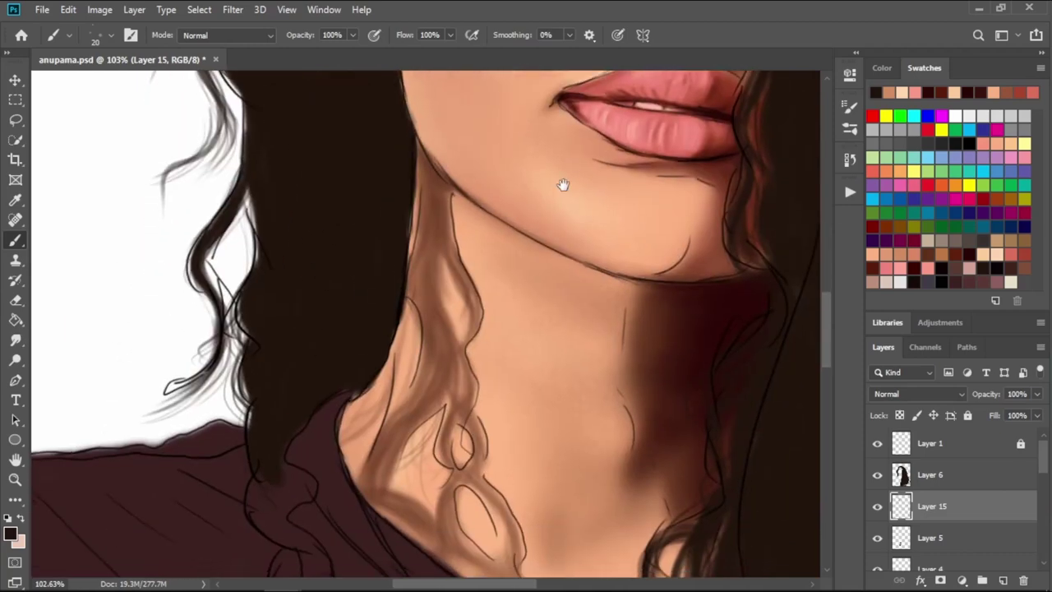
scroll(563, 183, "down", 2)
scroll(424, 231, "up", 1)
scroll(425, 230, "left", 1)
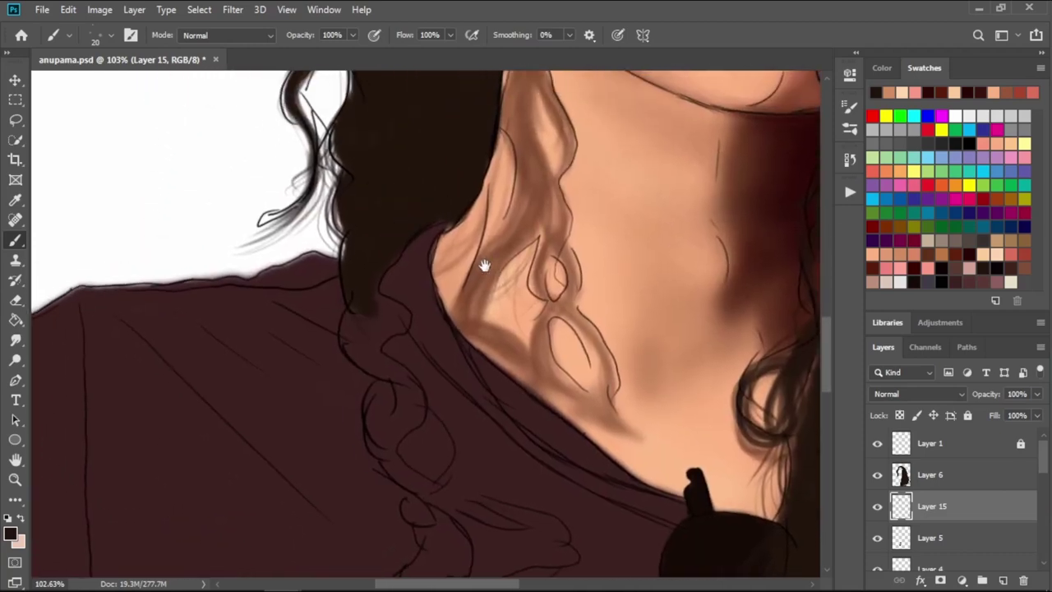
scroll(463, 308, "down", 1)
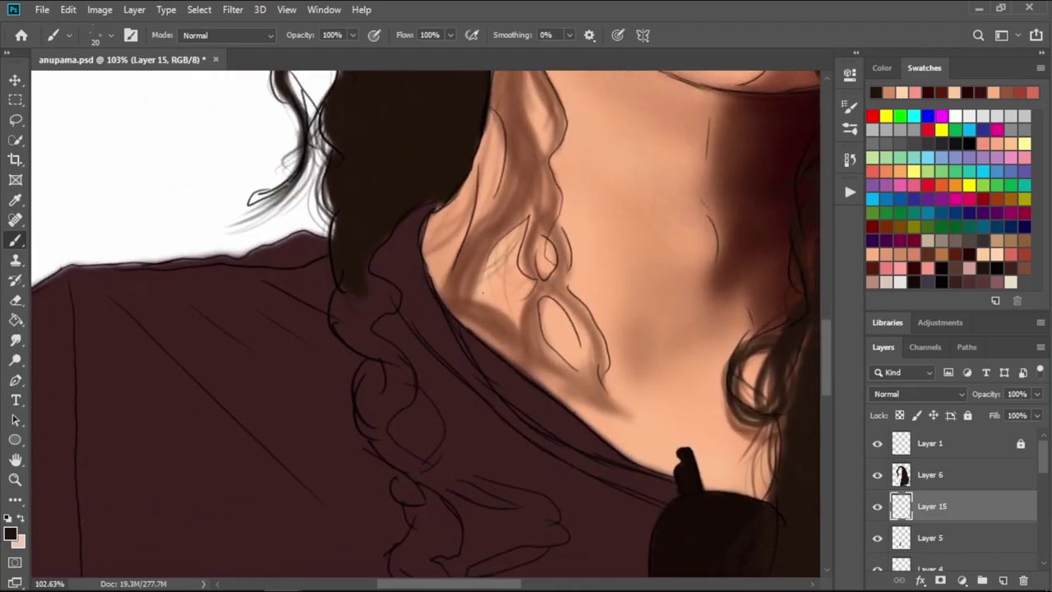
scroll(470, 277, "down", 3)
- On Layer 6, load hair brush preset 148 at about 20 px and paint the curl's top
left_click(937, 478)
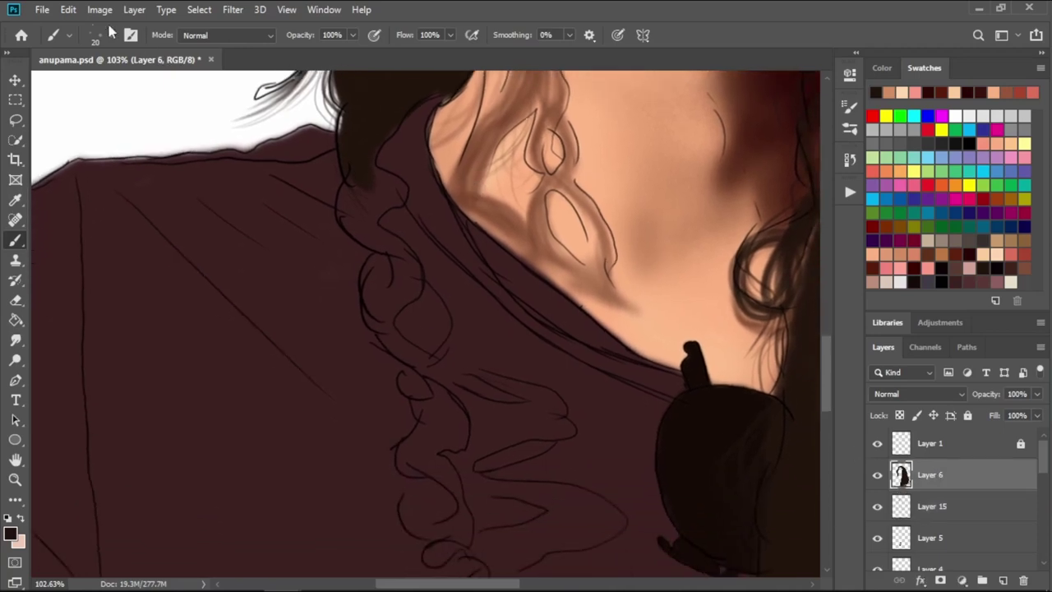
left_click(111, 37)
scroll(443, 306, "up", 2)
scroll(444, 305, "down", 3)
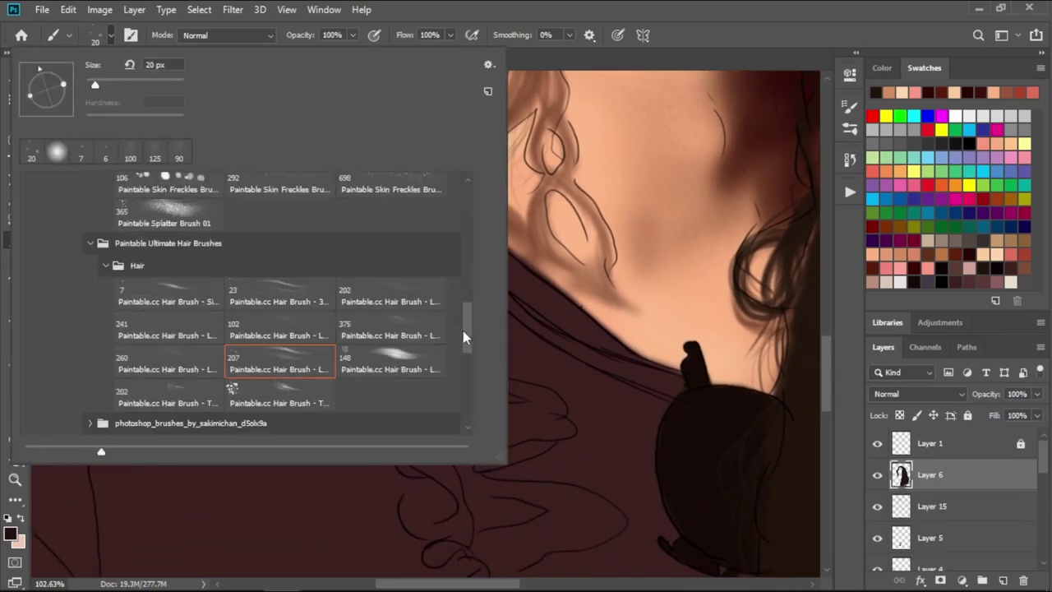
scroll(436, 305, "down", 3)
double_click(435, 305)
key("bracketleft")
key("bracketleft")
key("bracketleft")
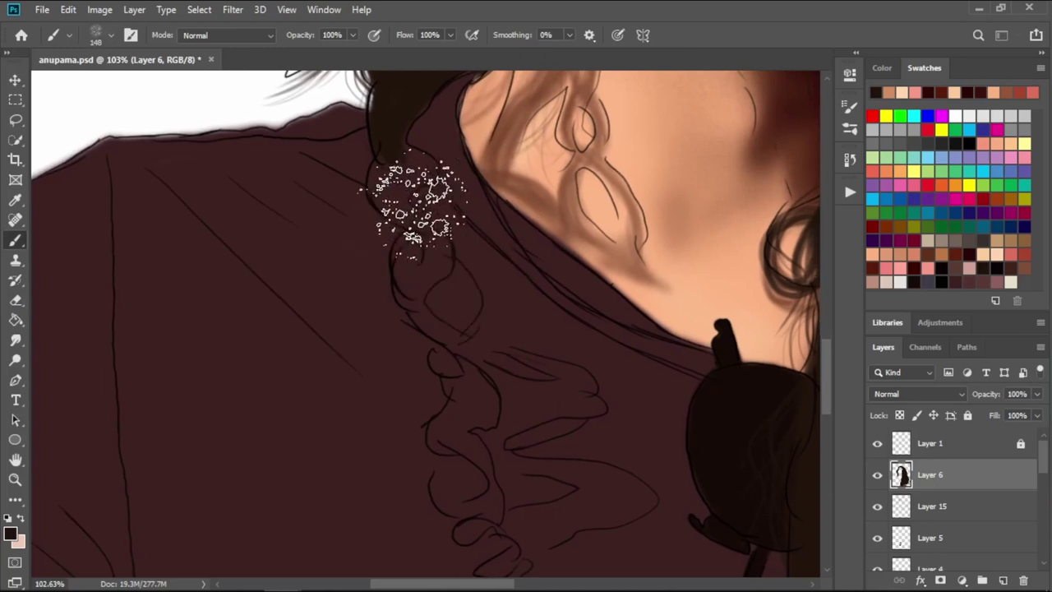
key("bracketleft")
key("bracketleft")
key("bracketleft")
key("bracketleft")
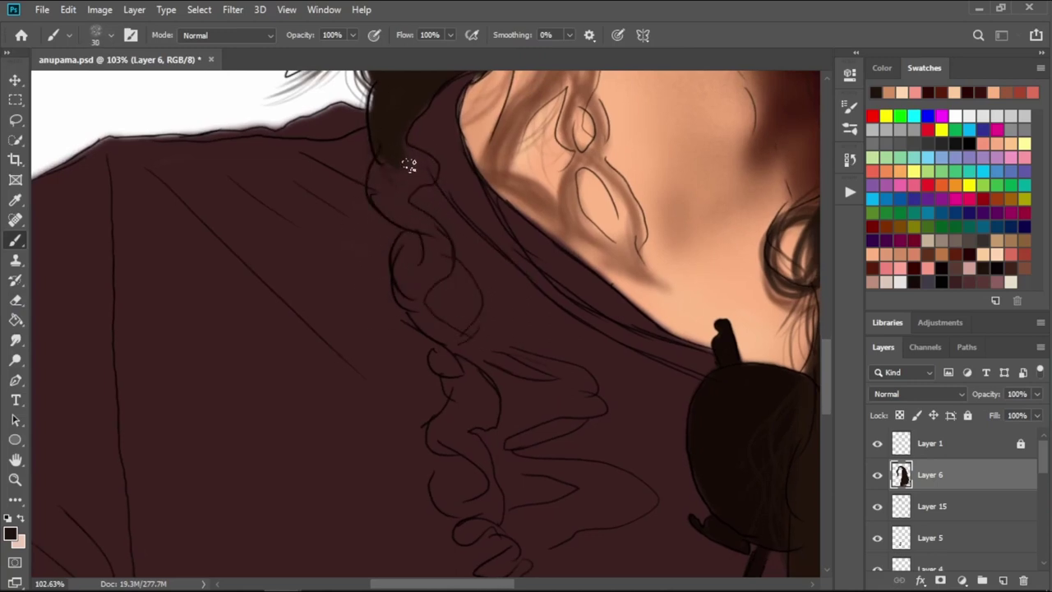
mouse_move(408, 163)
left_mouse_down()
mouse_move(381, 169)
mouse_move(429, 235)
mouse_move(404, 223)
left_mouse_up()
key("bracketleft")
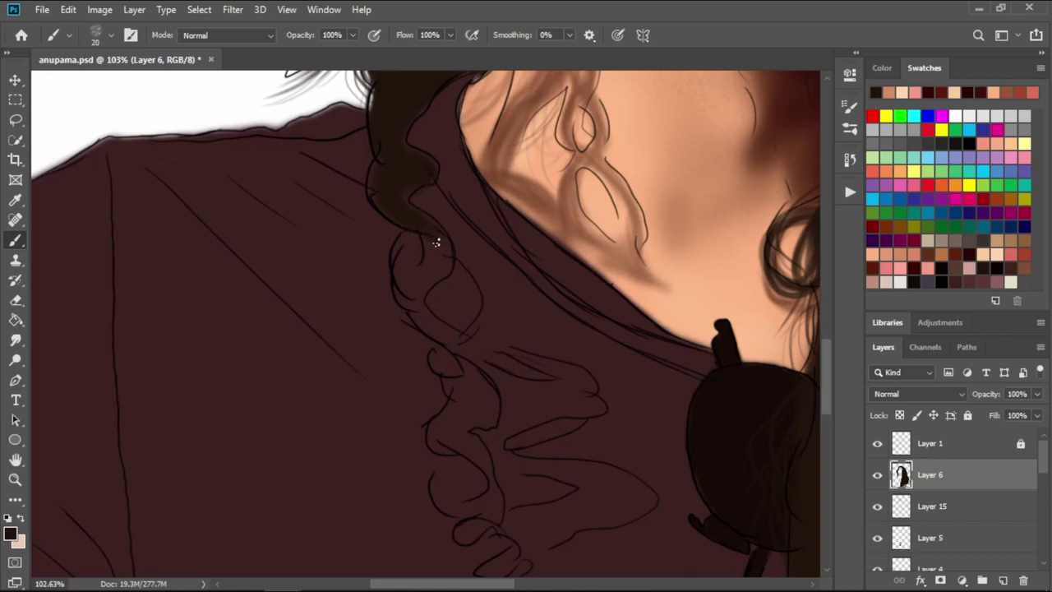
- Fill the curl lock and its loop with dark hair strokes down to a tapered tip
mouse_move(434, 242)
left_mouse_down()
mouse_move(411, 277)
mouse_move(413, 244)
mouse_move(404, 265)
mouse_move(465, 336)
mouse_move(497, 415)
left_mouse_up()
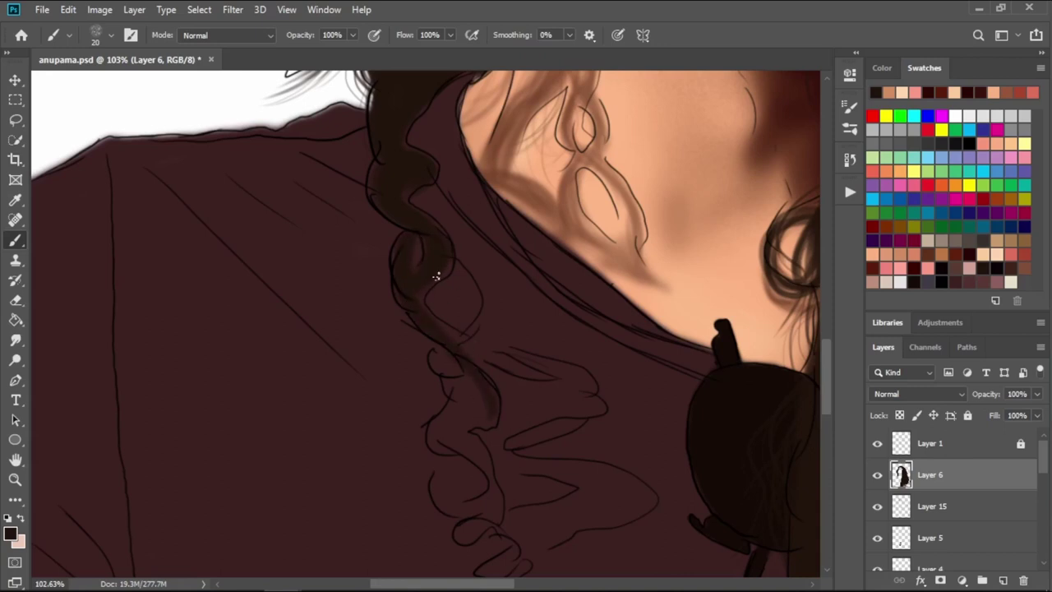
mouse_move(473, 379)
left_mouse_down()
mouse_move(471, 269)
mouse_move(453, 334)
mouse_move(465, 345)
mouse_move(496, 308)
mouse_move(475, 348)
mouse_move(488, 340)
mouse_move(505, 383)
mouse_move(500, 410)
mouse_move(468, 451)
left_mouse_up()
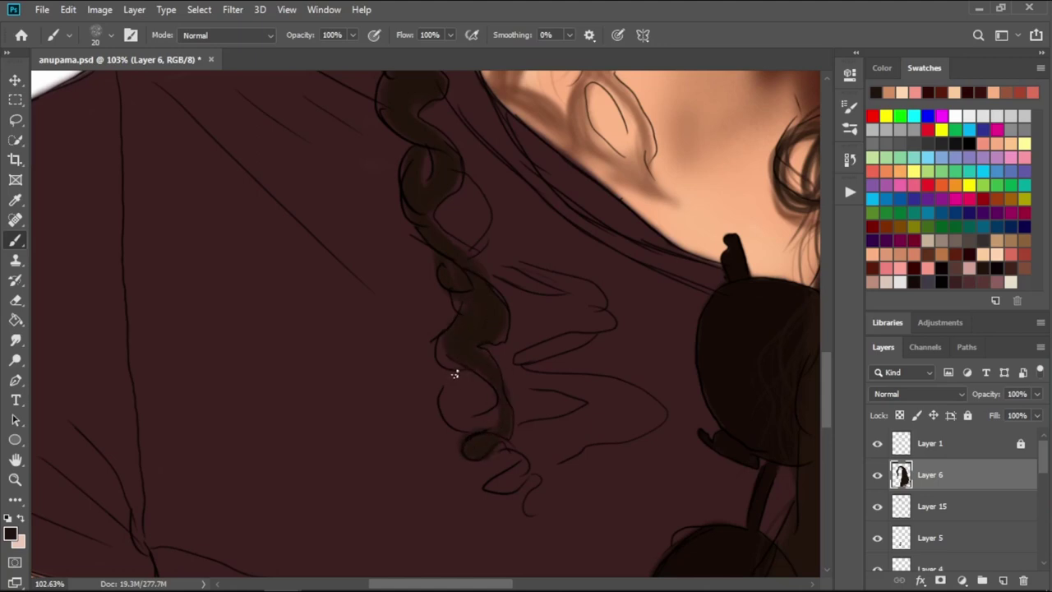
mouse_move(461, 338)
left_mouse_down()
mouse_move(452, 400)
mouse_move(504, 412)
left_mouse_up()
left_click_drag(513, 453, 532, 493)
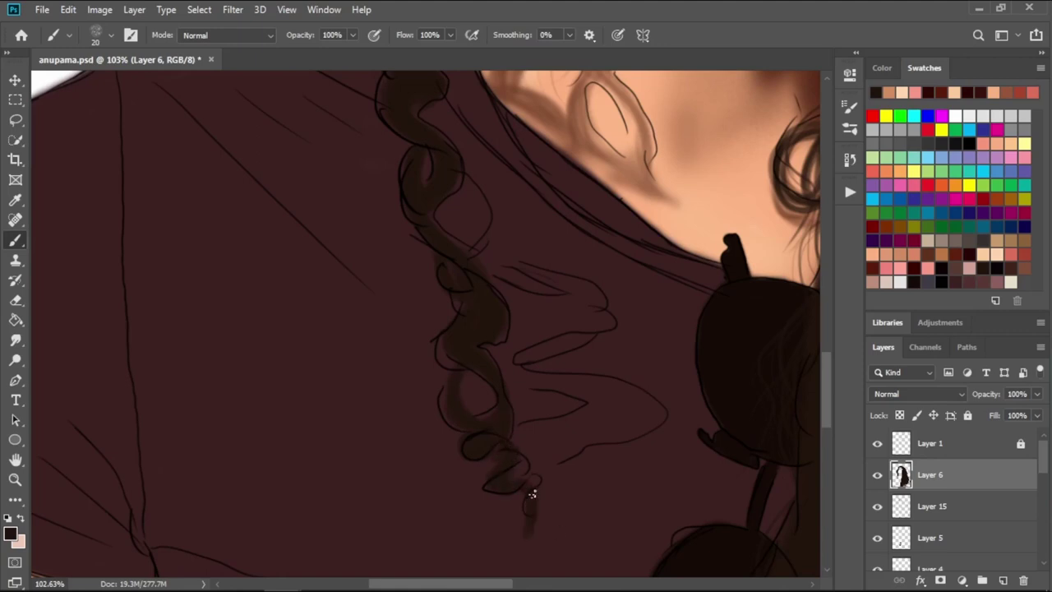
left_click_drag(539, 550, 533, 534)
left_click_drag(469, 278, 462, 255)
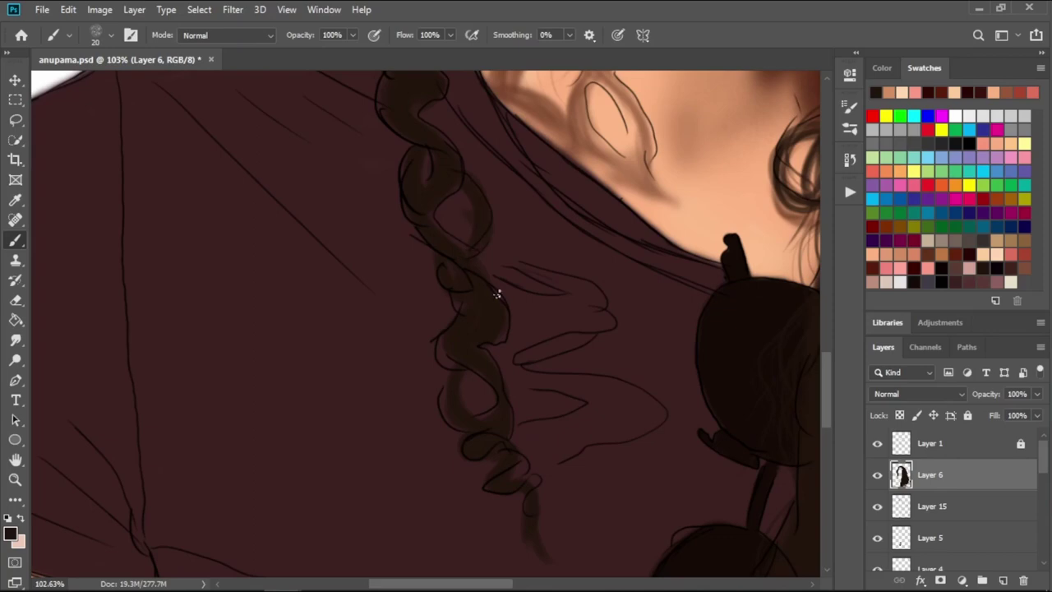
left_click_drag(471, 197, 479, 236)
scroll(485, 271, "up", 5)
scroll(427, 287, "up", 4)
scroll(329, 206, "up", 2)
left_click(96, 34)
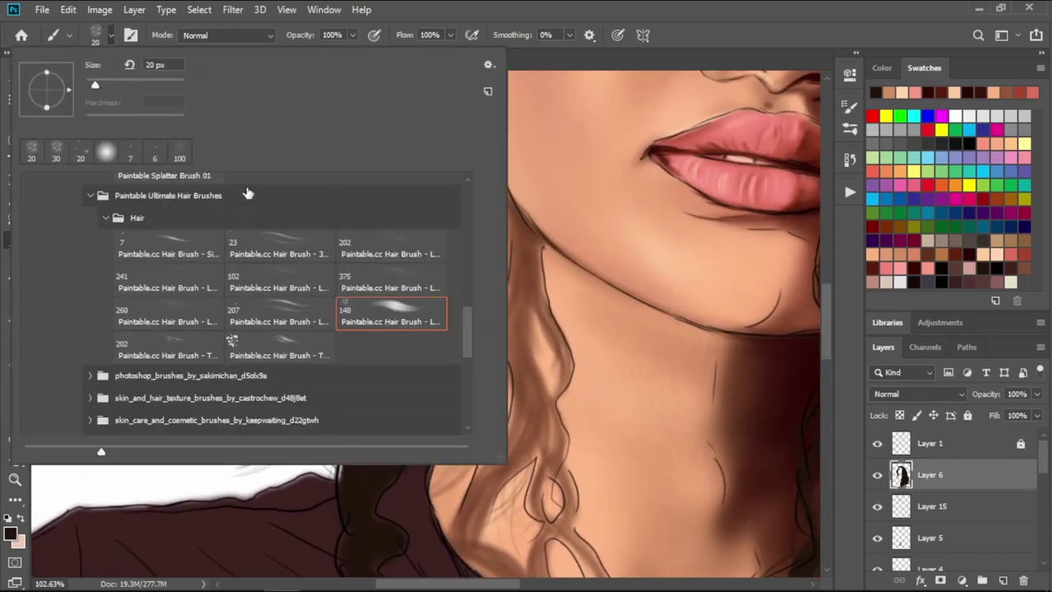
left_click(712, 74)
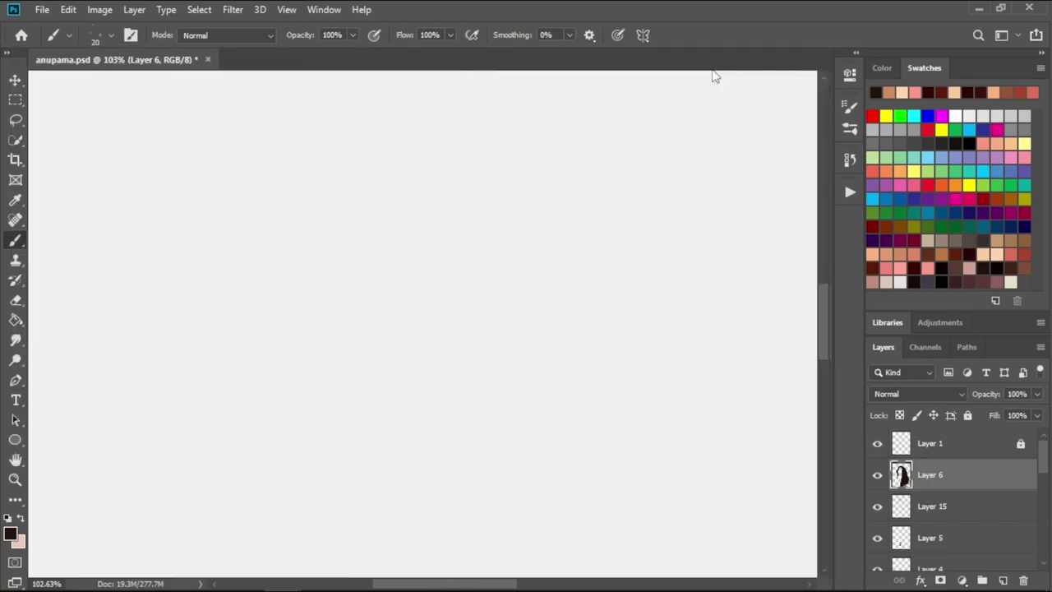
left_click_drag(695, 57, 694, 44)
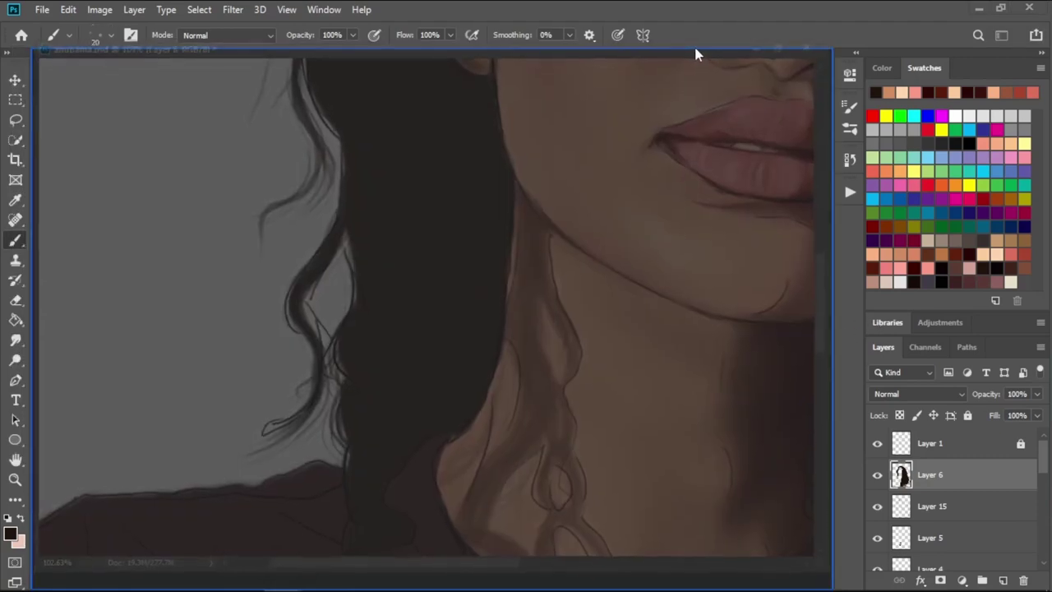
left_click(933, 506)
mouse_move(424, 421)
left_mouse_down()
mouse_move(403, 252)
mouse_move(416, 178)
left_mouse_up()
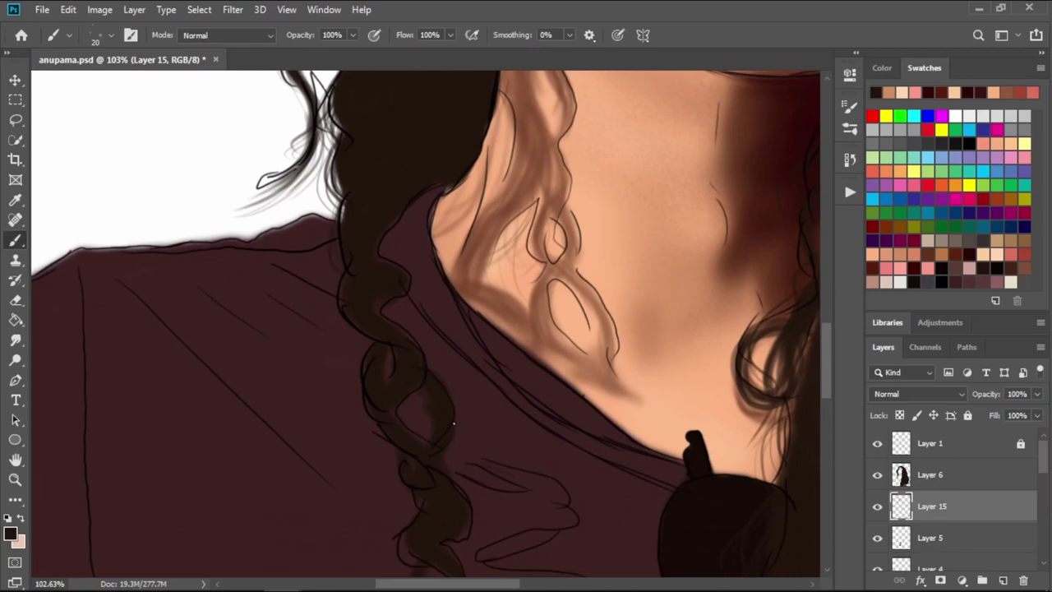
left_click_drag(454, 422, 404, 359)
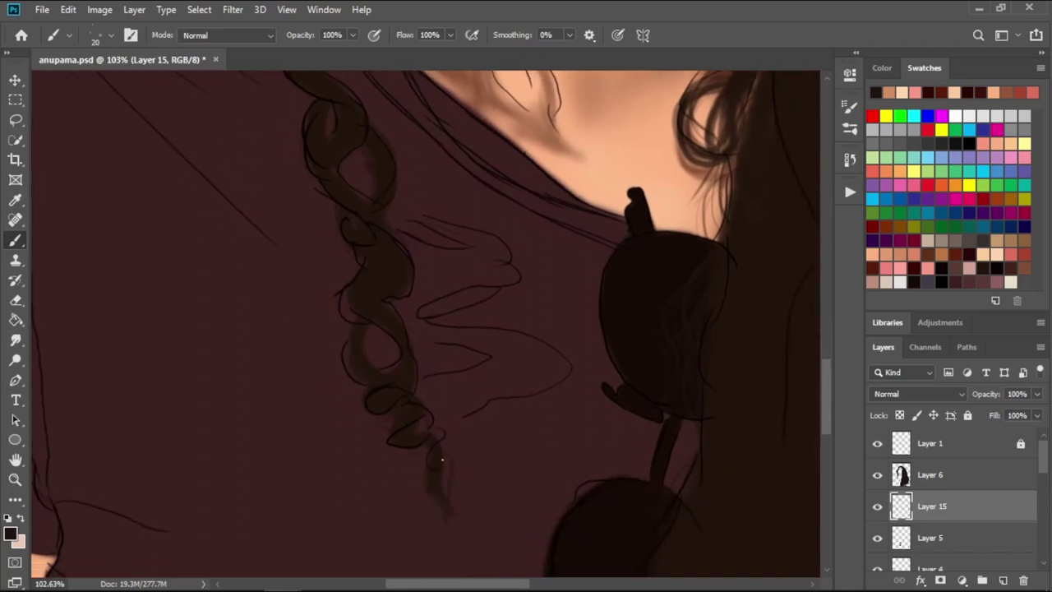
left_click_drag(433, 503, 458, 479)
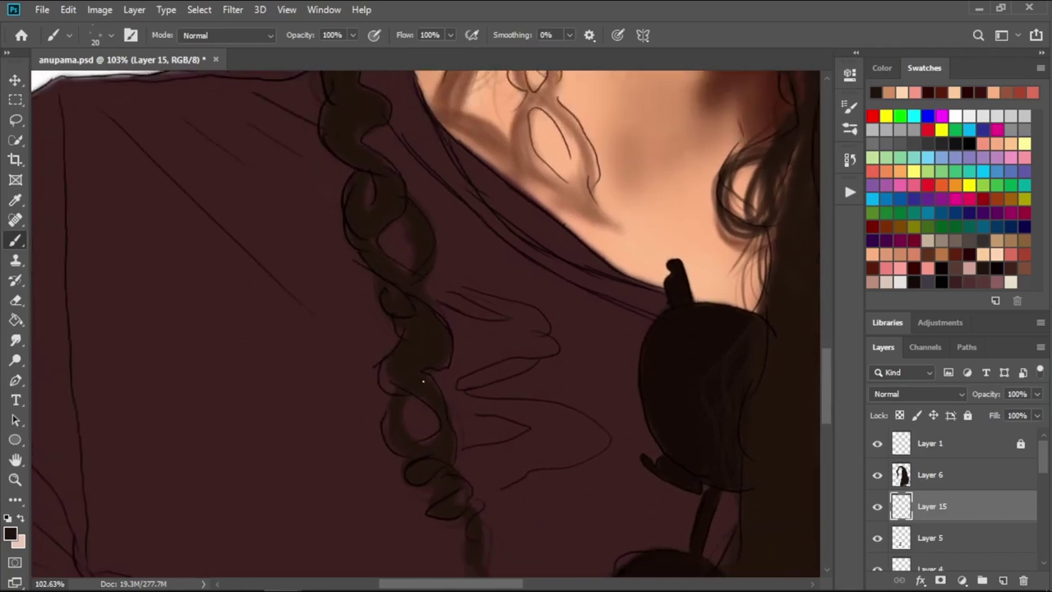
left_click_drag(411, 375, 468, 430)
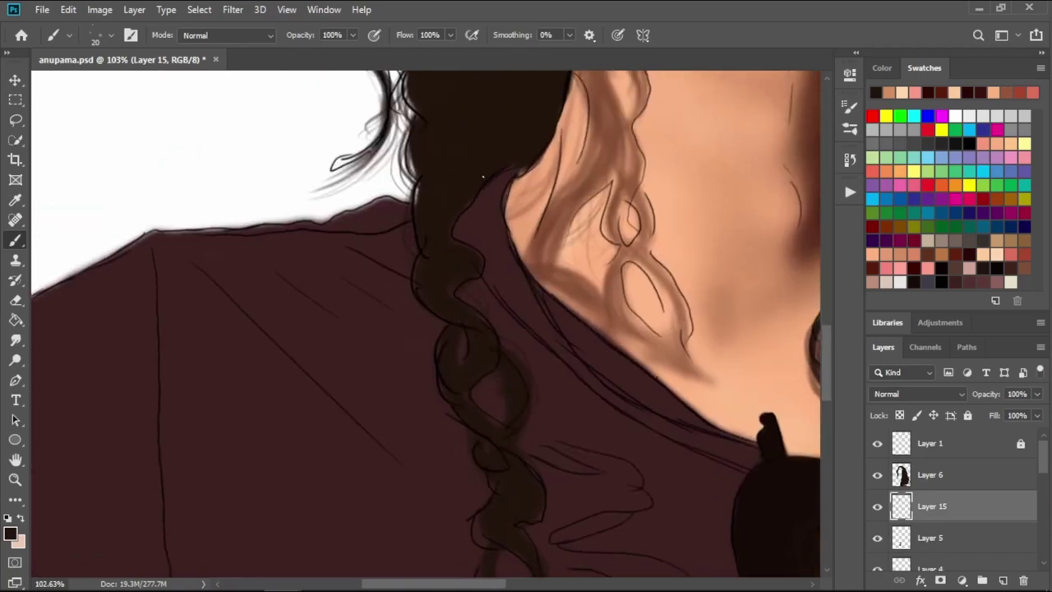
mouse_move(448, 206)
left_mouse_down()
mouse_move(404, 313)
mouse_move(370, 576)
left_mouse_up()
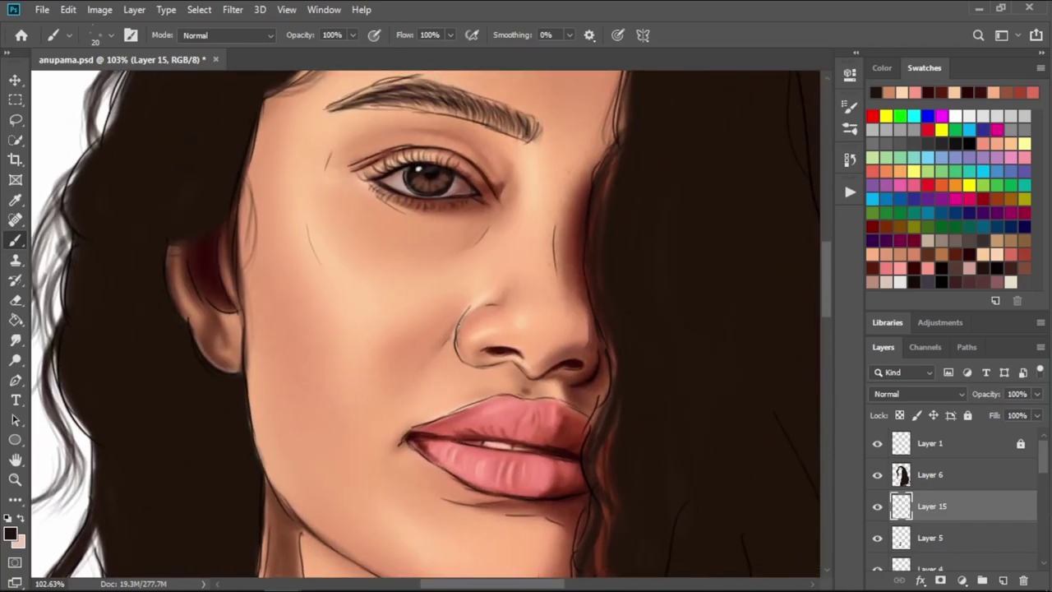
- Hide Layer 1's sketch lines to check the painting, then show them again
scroll(436, 337, "down", 2)
scroll(455, 275, "up", 3)
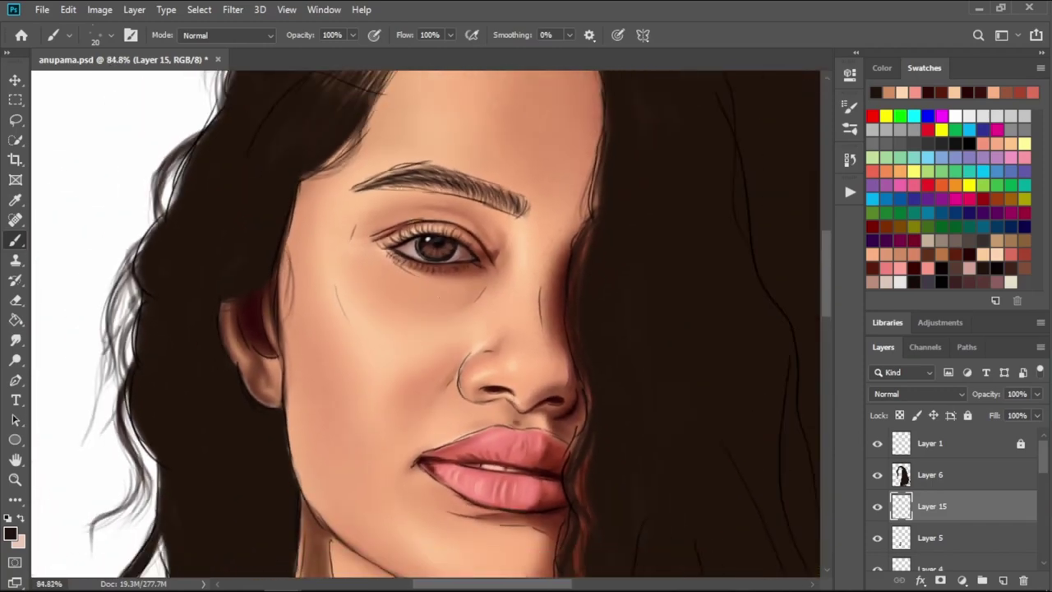
scroll(470, 288, "up", 3)
left_click(877, 443)
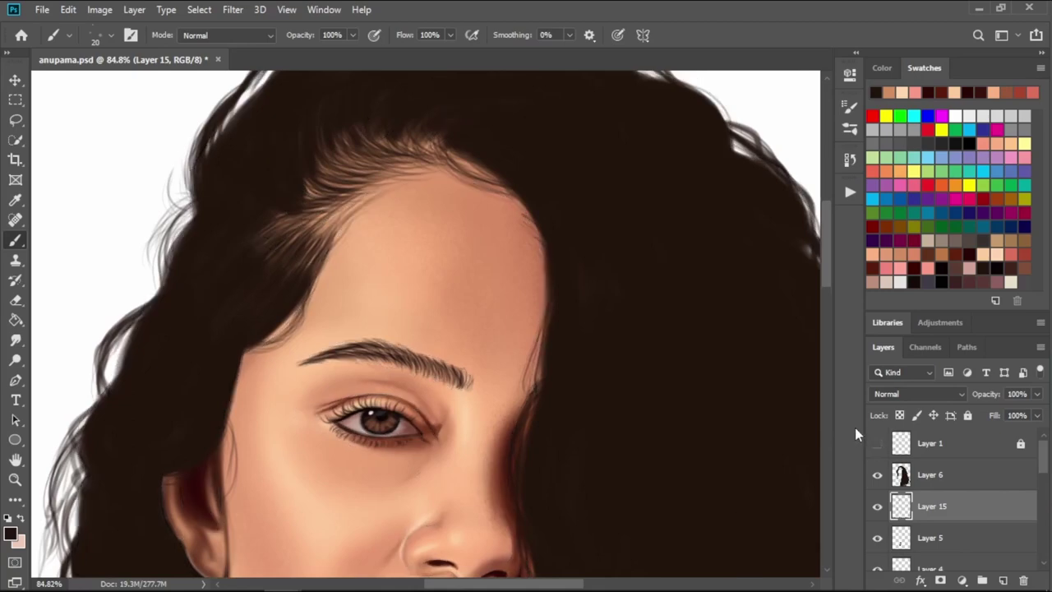
left_click(877, 443)
- Add new Layer 16 and choose the 7 px Paintable hair brush
left_click(1002, 580)
left_click(70, 34)
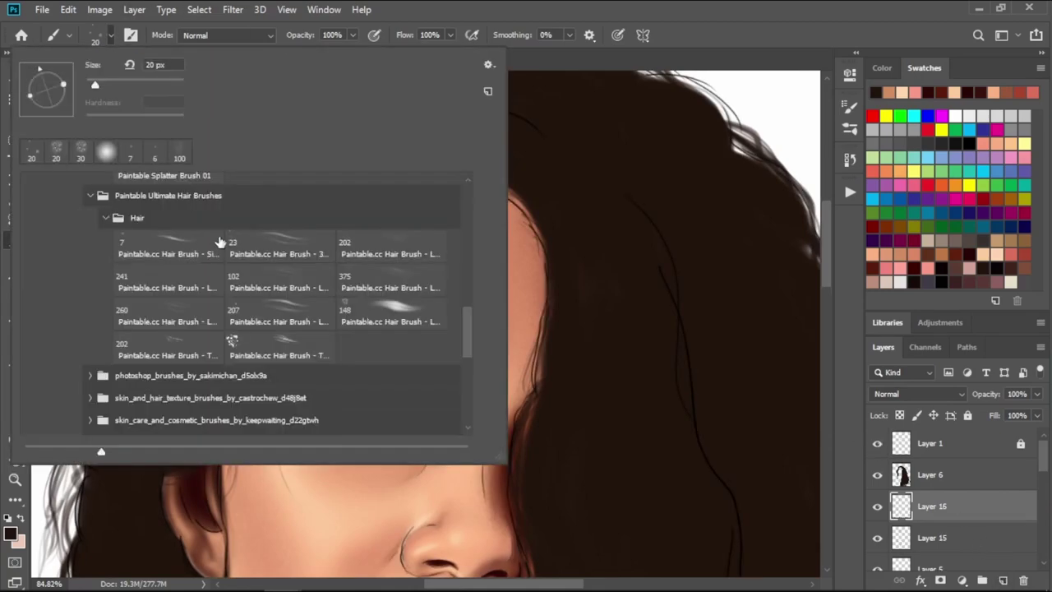
left_click(164, 246)
key("Return")
scroll(370, 293, "up", 1)
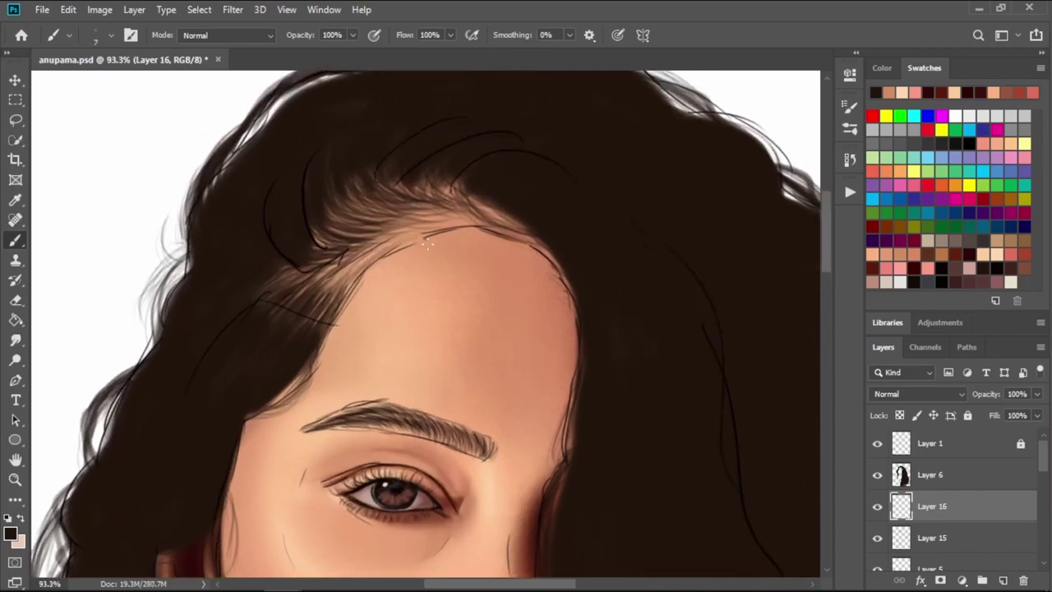
- Paint fine light-brown wispy strands feathering the forehead hairline into the skin
left_click_drag(427, 243, 343, 288)
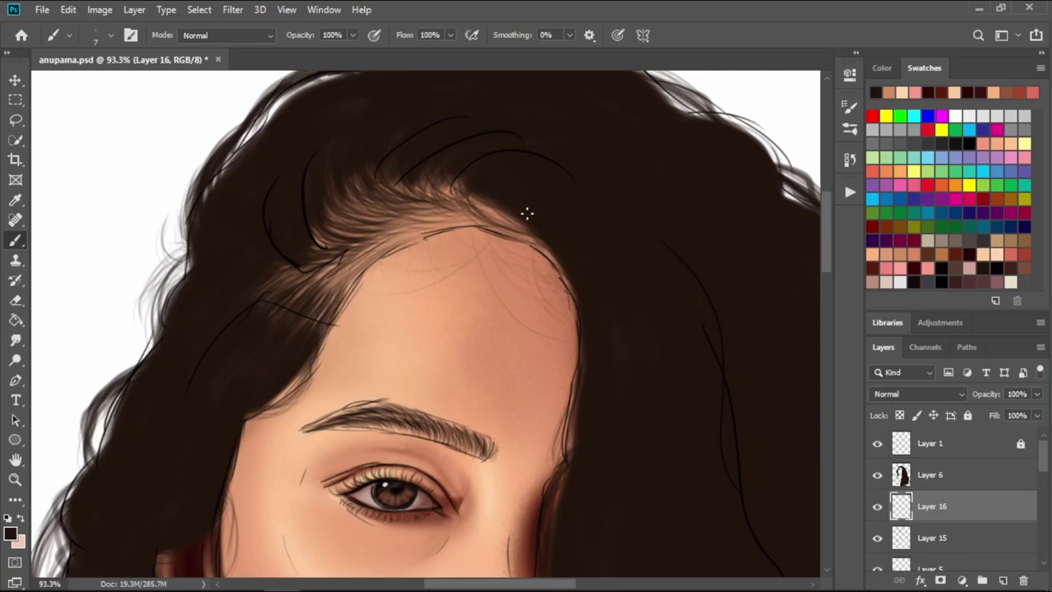
left_click_drag(564, 263, 523, 218)
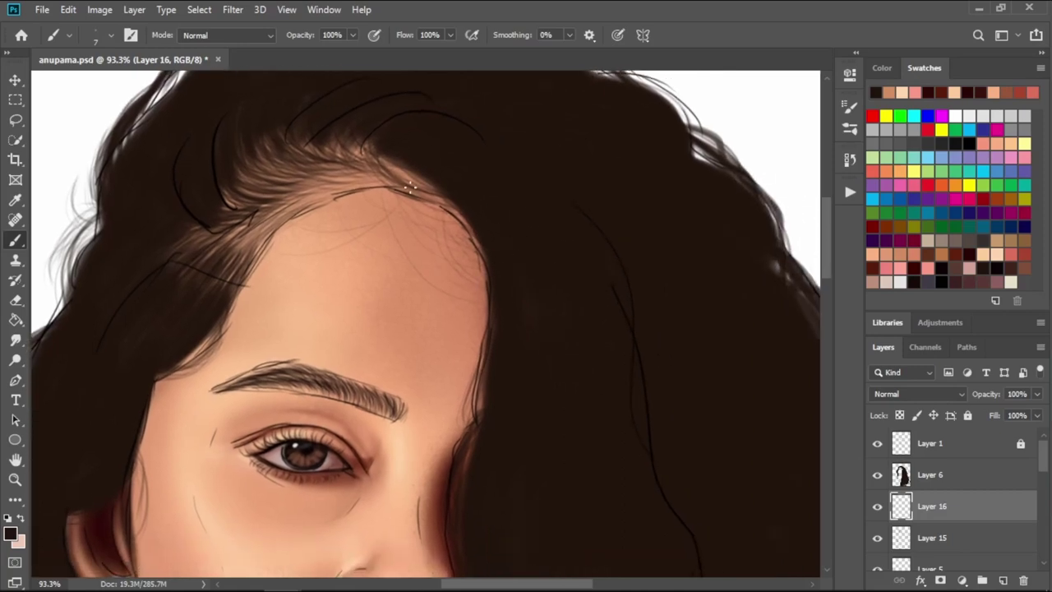
left_click_drag(414, 174, 504, 248)
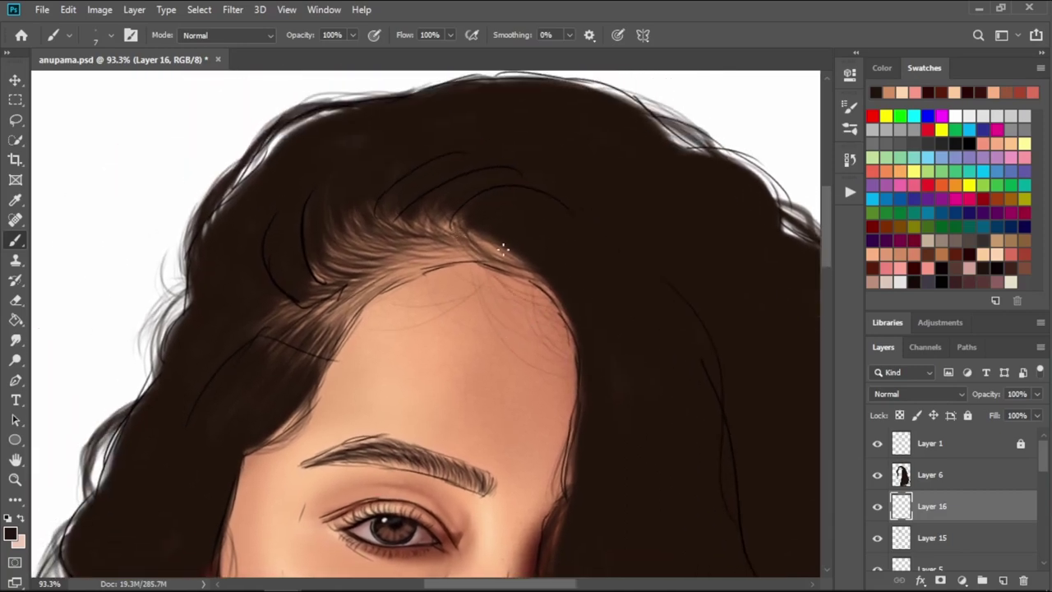
left_click_drag(449, 269, 503, 280)
left_click_drag(378, 280, 434, 262)
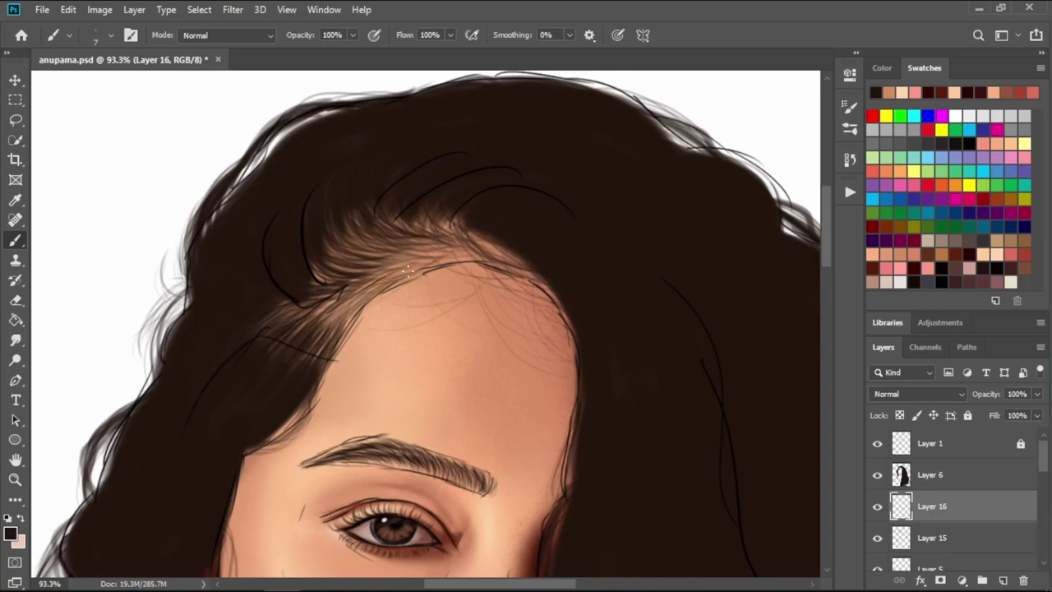
- Darken the hair edge above the left eyebrow and the cheek edge near the ear
scroll(380, 240, "down", 2)
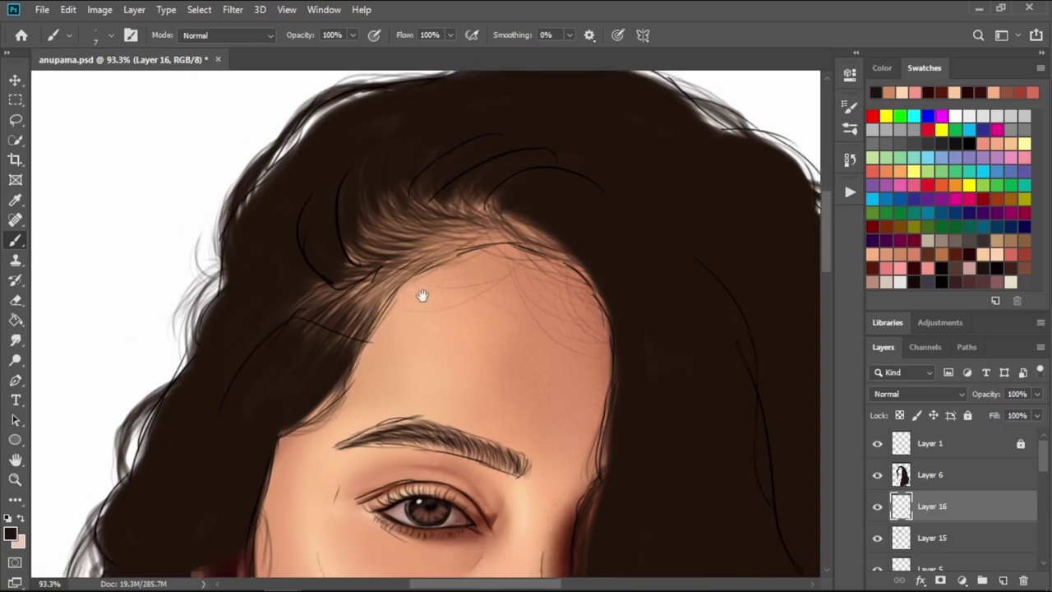
scroll(422, 298, "left", 4)
left_click_drag(458, 344, 397, 382)
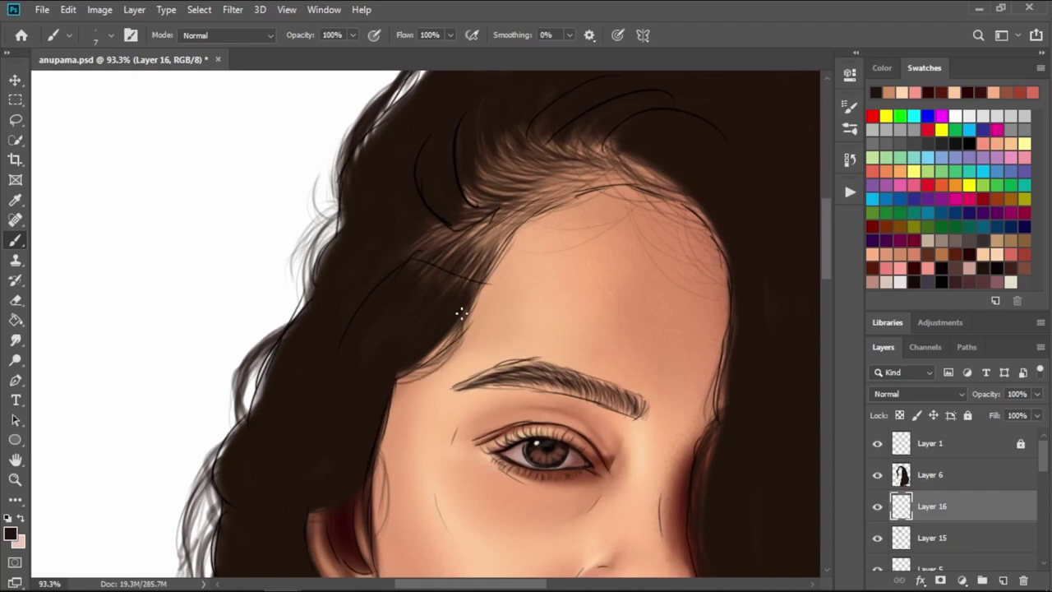
scroll(411, 263, "down", 2)
scroll(462, 239, "left", 3)
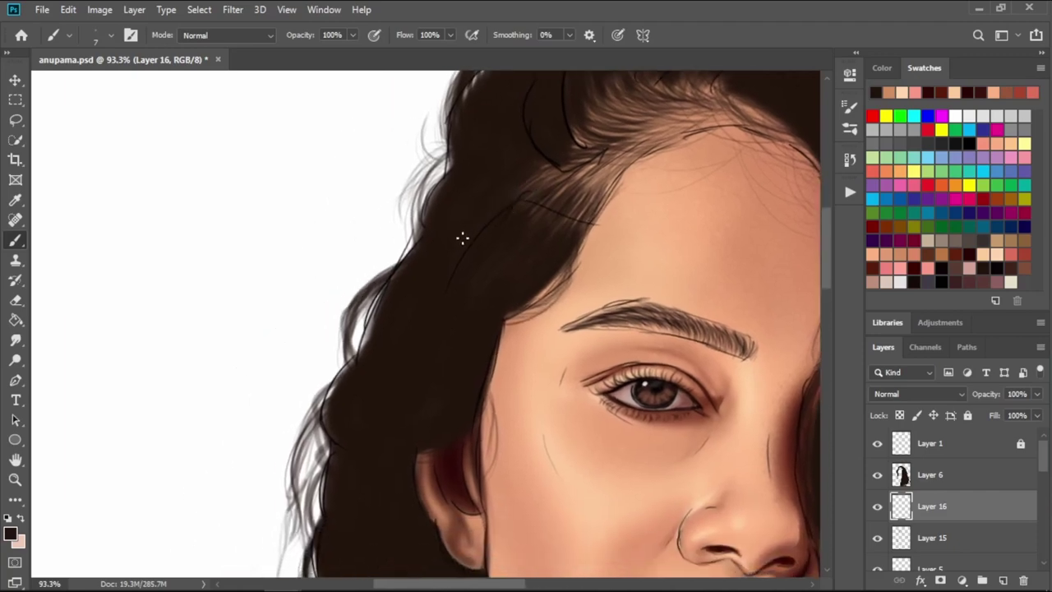
scroll(474, 323, "down", 3)
scroll(559, 220, "left", 1)
left_click_drag(540, 271, 534, 341)
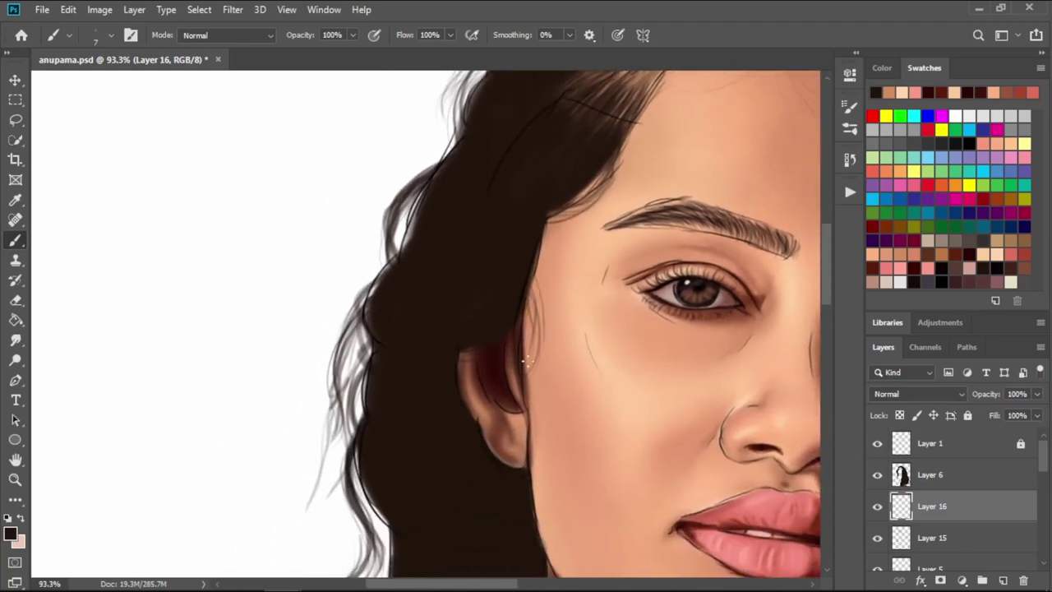
left_click_drag(531, 294, 539, 351)
left_click_drag(620, 370, 305, 324)
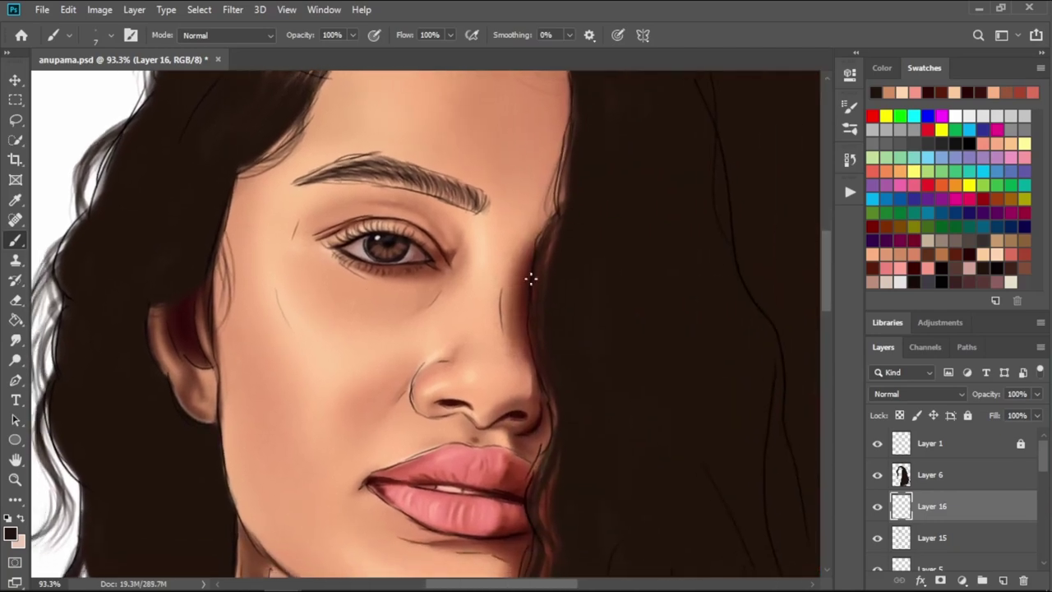
- Hide the Layer 1 sketch line art and paint fine strands just below the hairline
scroll(582, 275, "down", 3)
scroll(581, 308, "down", 2)
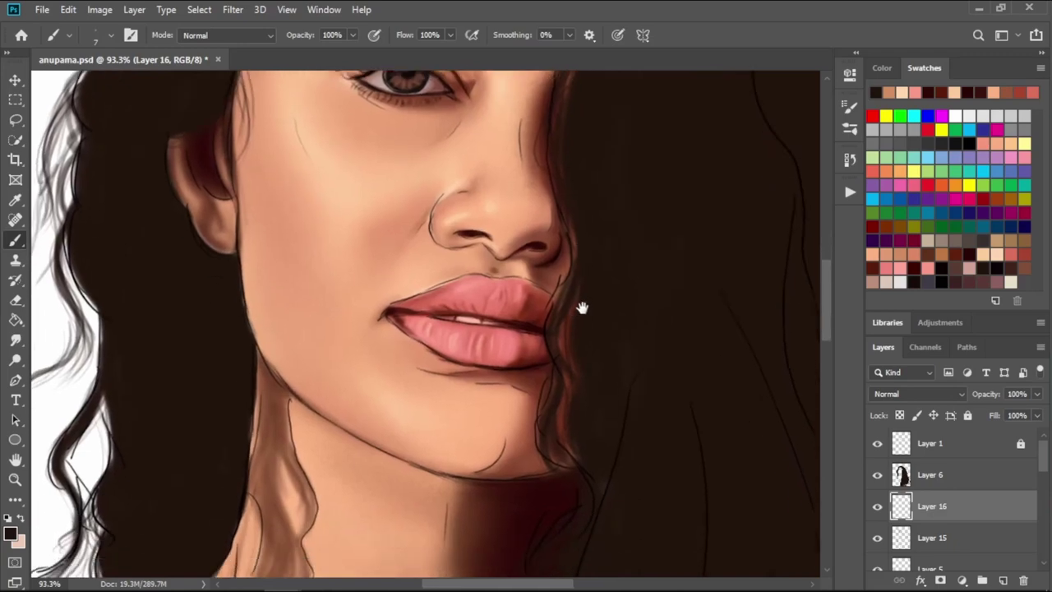
scroll(601, 196, "down", 2)
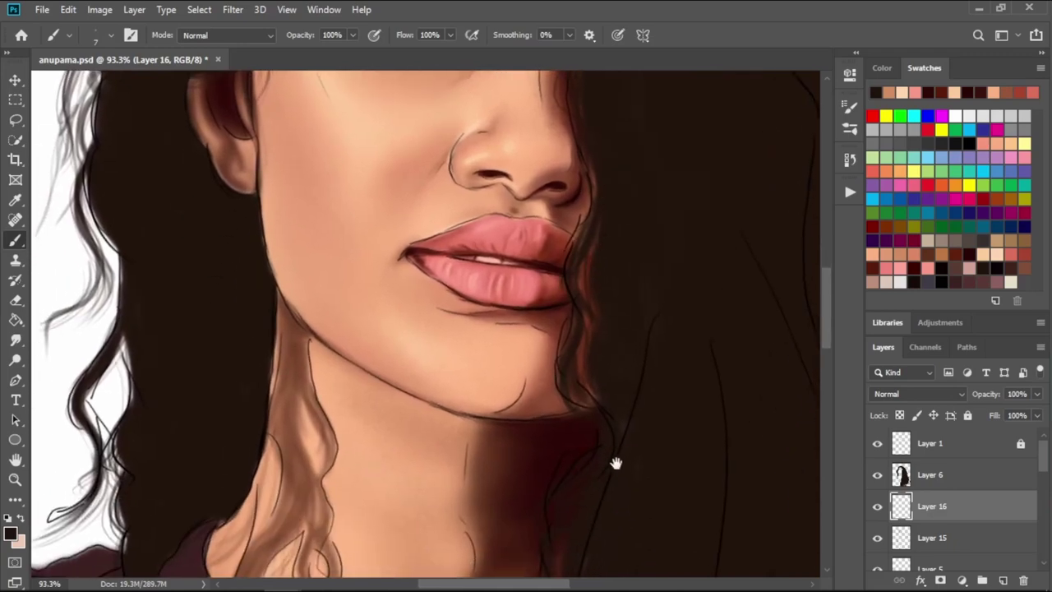
scroll(608, 313, "up", 5)
scroll(573, 242, "up", 2)
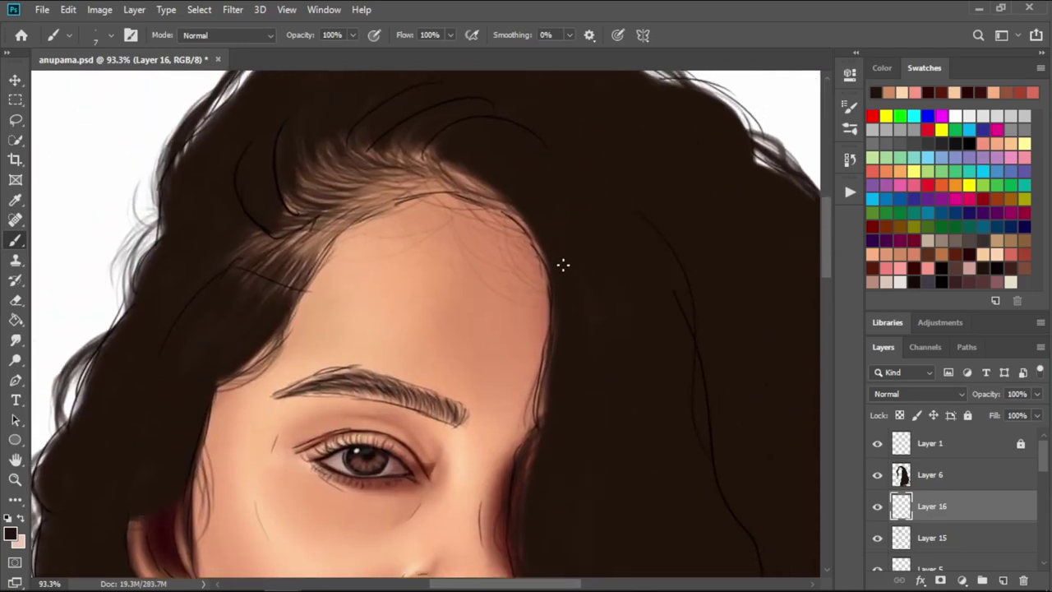
left_click(878, 444)
scroll(592, 255, "up", 3)
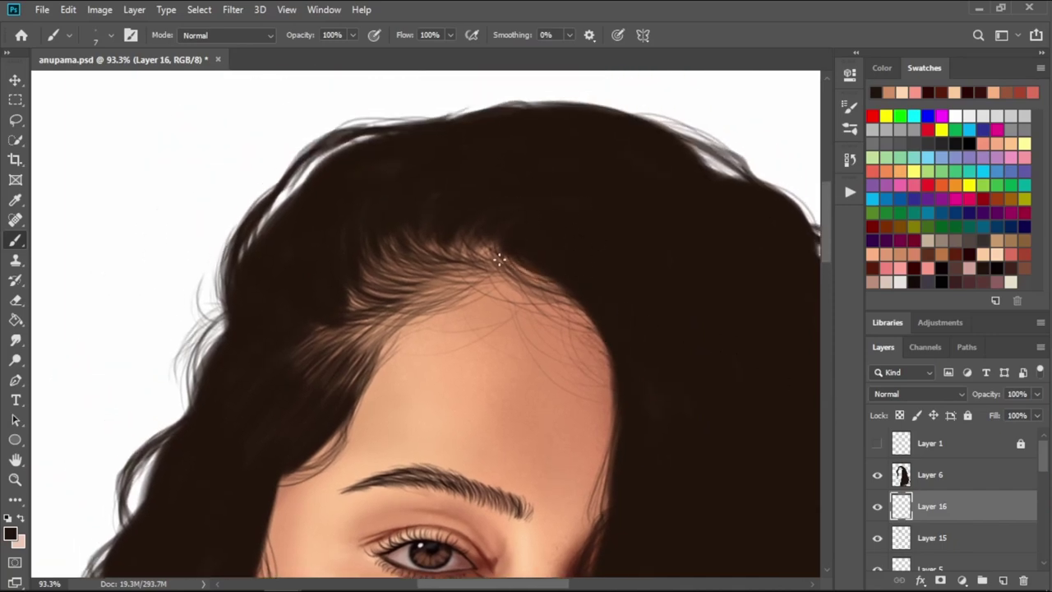
left_click_drag(499, 260, 559, 288)
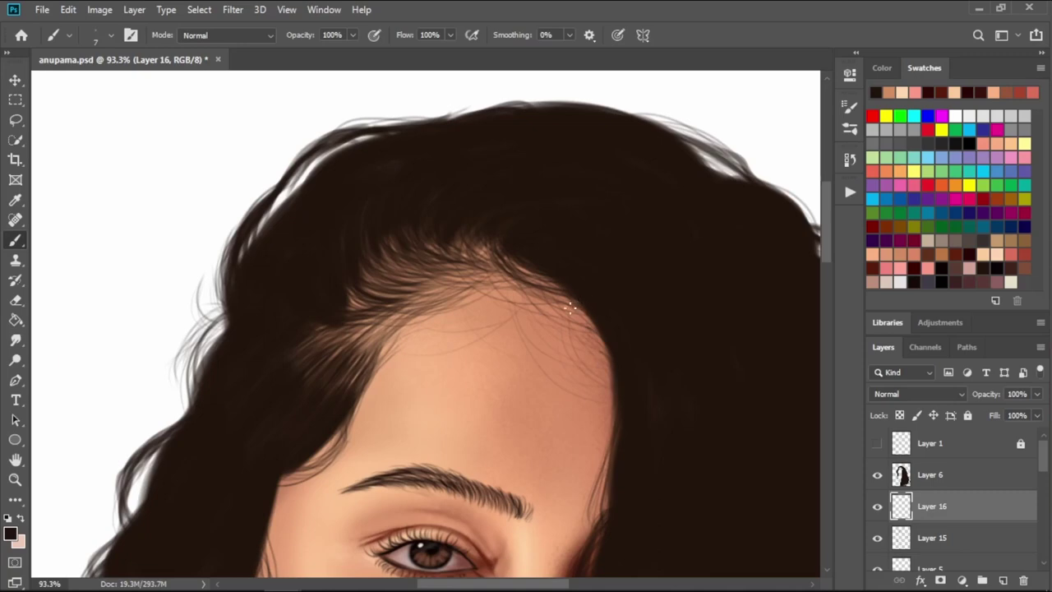
- Paint thin strands along the curly hair edge and arcing over the top of the curl
scroll(551, 352, "down", 5)
scroll(551, 352, "right", 5)
scroll(490, 216, "right", 2)
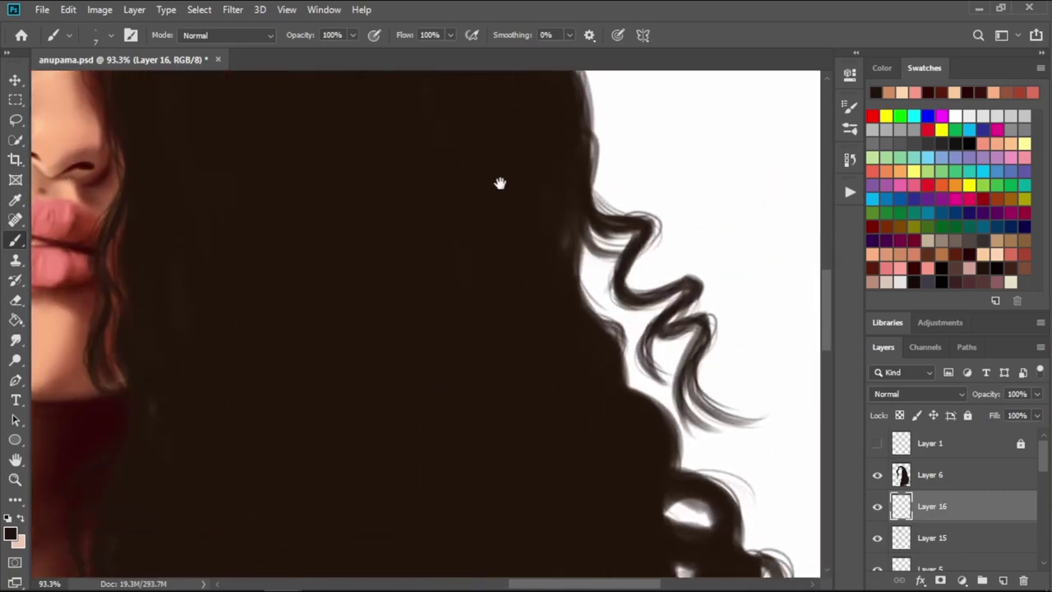
left_click_drag(592, 305, 585, 238)
left_click_drag(618, 329, 648, 380)
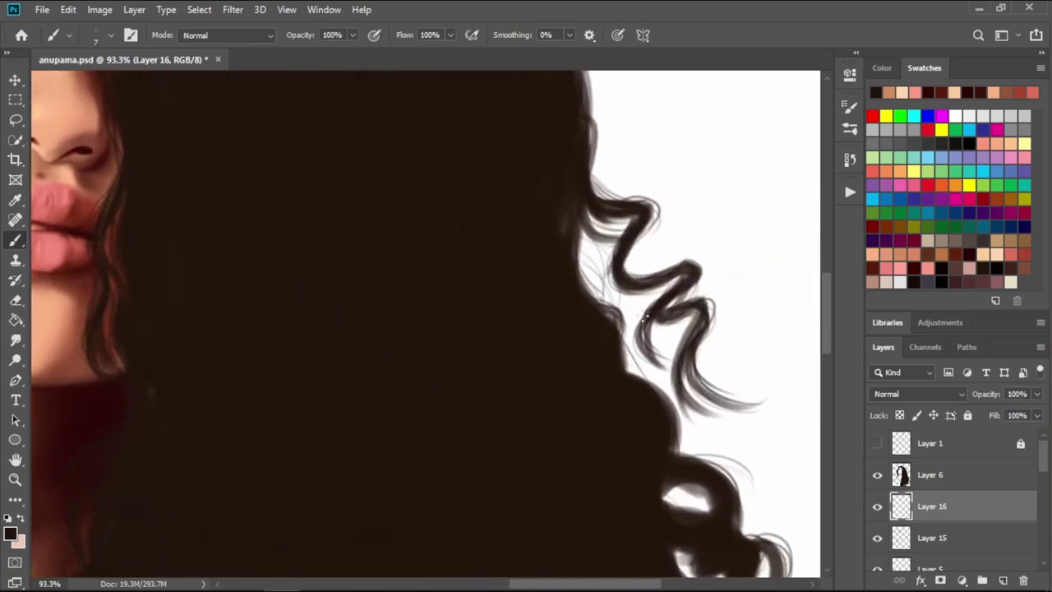
mouse_move(608, 306)
left_mouse_down()
mouse_move(585, 234)
mouse_move(580, 242)
left_mouse_up()
mouse_move(623, 331)
left_mouse_down()
mouse_move(675, 393)
mouse_move(680, 424)
left_mouse_up()
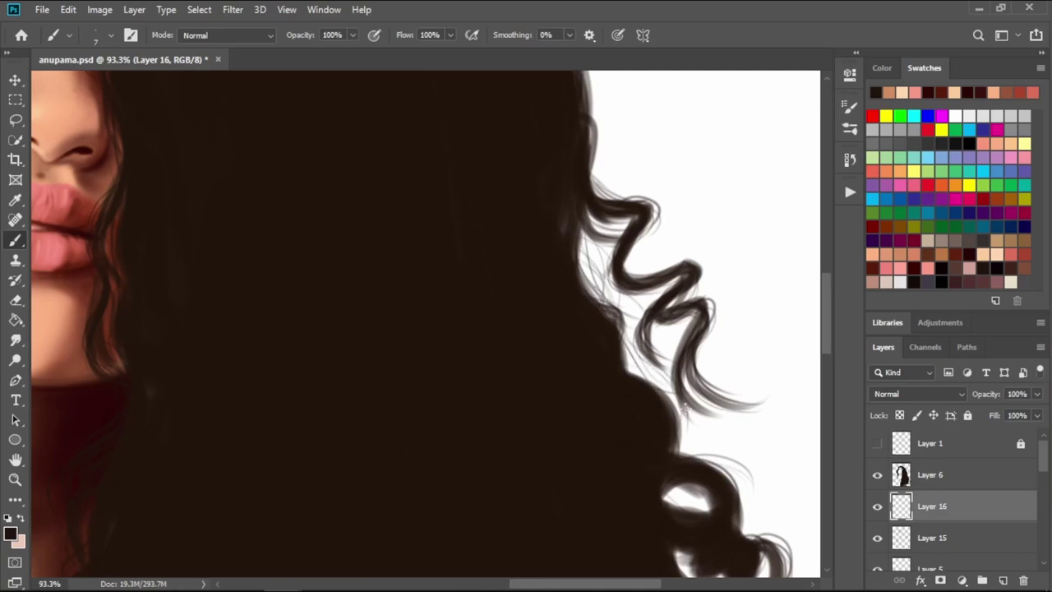
left_click_drag(676, 335, 726, 411)
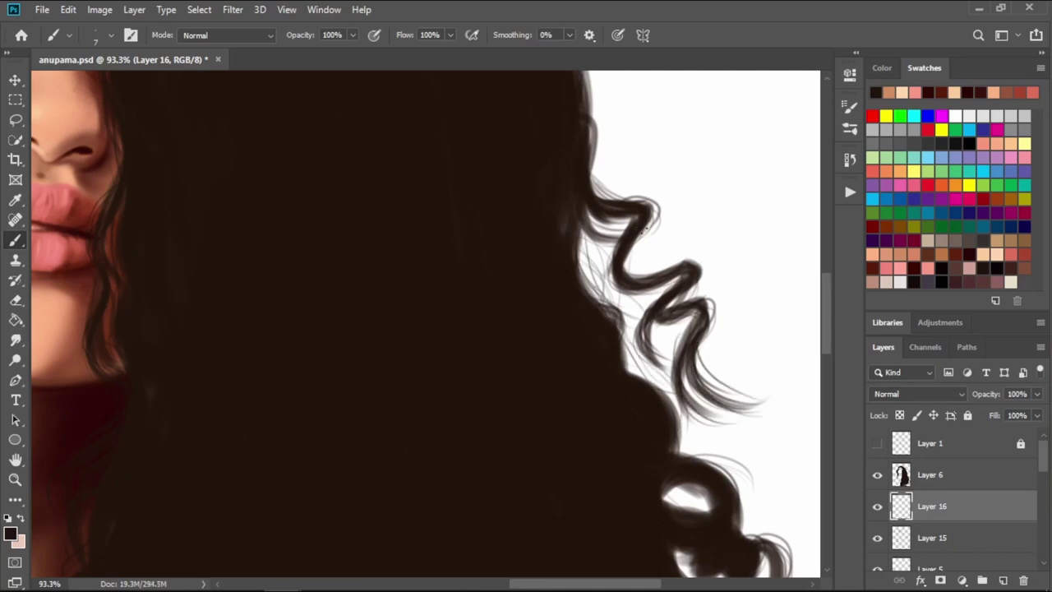
left_click_drag(658, 262, 623, 274)
mouse_move(630, 198)
left_mouse_down()
mouse_move(592, 168)
mouse_move(662, 194)
mouse_move(593, 151)
mouse_move(590, 84)
left_mouse_up()
mouse_move(649, 481)
left_mouse_down()
mouse_move(609, 247)
mouse_move(576, 226)
mouse_move(633, 229)
mouse_move(615, 269)
left_mouse_up()
mouse_move(580, 226)
left_mouse_down()
mouse_move(639, 258)
mouse_move(632, 240)
mouse_move(651, 270)
mouse_move(599, 237)
left_mouse_up()
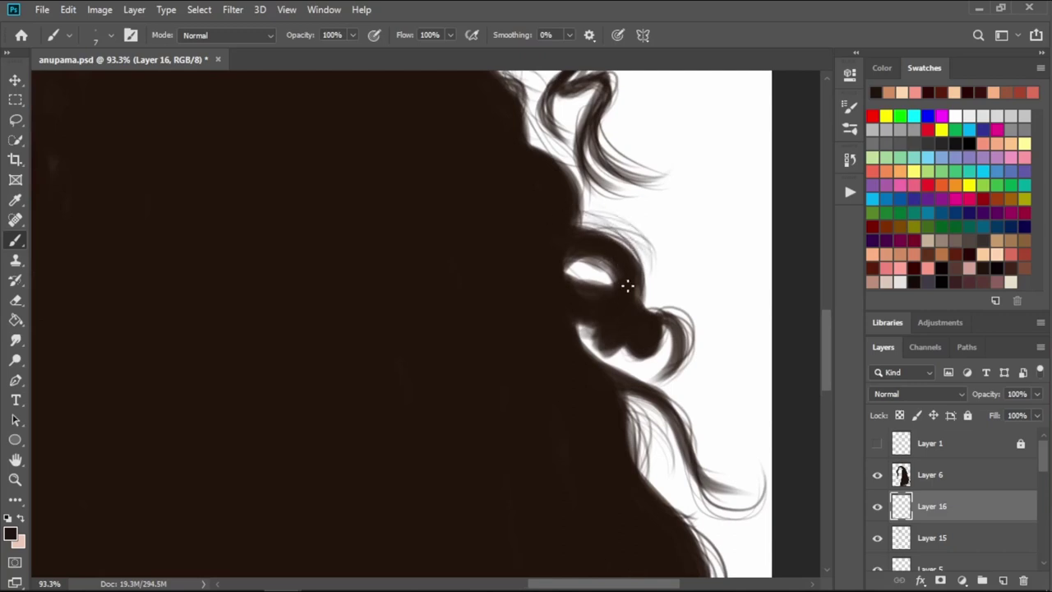
- Add thin strands around the curl's lower edge, beside it and running down along it
scroll(627, 285, "down", 3)
mouse_move(671, 312)
left_mouse_down()
mouse_move(699, 252)
mouse_move(627, 291)
mouse_move(592, 253)
left_mouse_up()
mouse_move(633, 283)
left_mouse_down()
mouse_move(587, 251)
mouse_move(609, 231)
mouse_move(627, 169)
mouse_move(616, 146)
left_mouse_up()
left_click_drag(631, 197, 612, 144)
left_click_drag(633, 263, 614, 204)
mouse_move(650, 246)
left_mouse_down()
mouse_move(699, 361)
mouse_move(724, 329)
left_mouse_up()
mouse_move(600, 230)
left_mouse_down()
mouse_move(640, 301)
mouse_move(650, 260)
left_mouse_up()
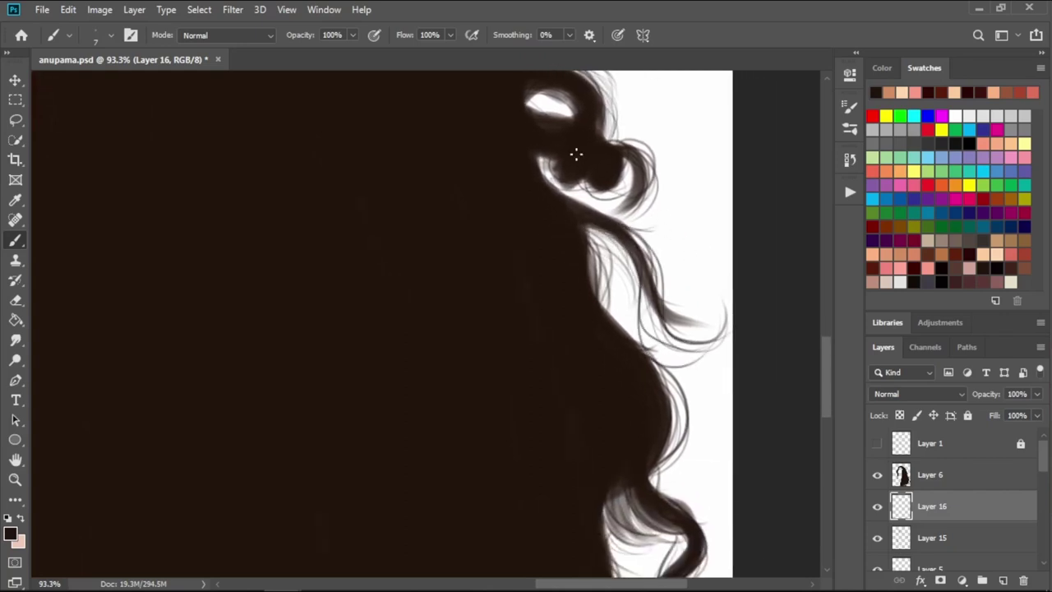
mouse_move(565, 184)
left_mouse_down()
mouse_move(618, 209)
mouse_move(632, 337)
mouse_move(699, 456)
left_mouse_up()
mouse_move(643, 492)
left_mouse_down()
mouse_move(638, 311)
mouse_move(680, 366)
mouse_move(645, 432)
mouse_move(708, 534)
left_mouse_up()
left_click_drag(686, 448, 724, 558)
mouse_move(656, 285)
left_mouse_down()
mouse_move(699, 339)
mouse_move(707, 399)
left_mouse_up()
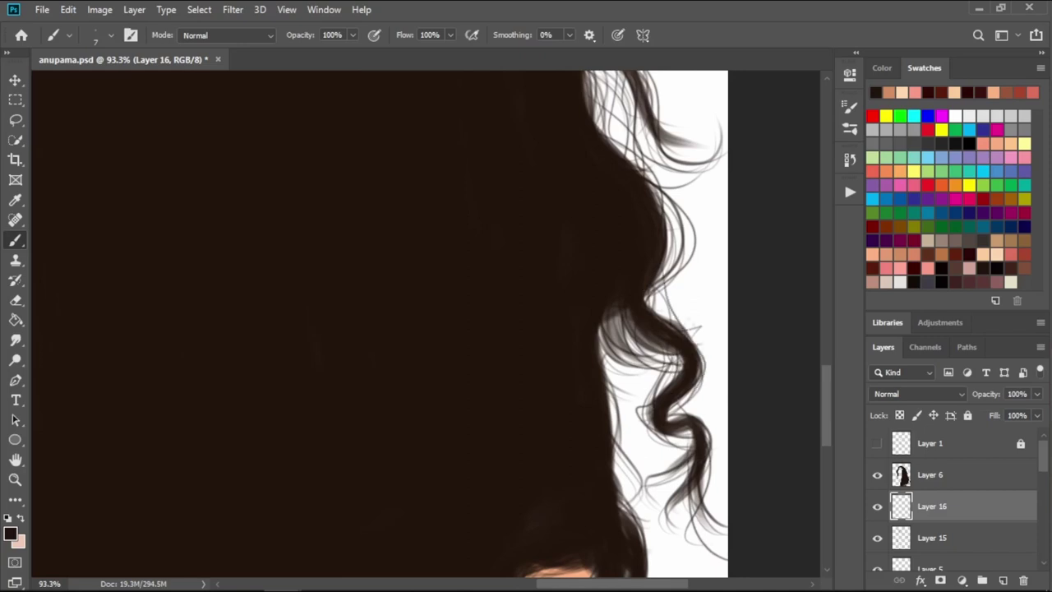
left_click_drag(699, 350, 704, 415)
mouse_move(634, 434)
left_mouse_down()
mouse_move(639, 269)
mouse_move(594, 227)
mouse_move(606, 329)
mouse_move(639, 375)
left_mouse_up()
- Paint faint grey strands along the hair's right edge down to the lower curls
left_click_drag(612, 205, 628, 265)
mouse_move(622, 226)
left_mouse_down()
mouse_move(682, 359)
mouse_move(686, 403)
left_mouse_up()
left_click_drag(596, 180, 628, 248)
left_click_drag(627, 203, 661, 367)
mouse_move(617, 419)
left_mouse_down()
mouse_move(585, 282)
mouse_move(499, 212)
mouse_move(604, 144)
mouse_move(598, 238)
mouse_move(649, 386)
left_mouse_up()
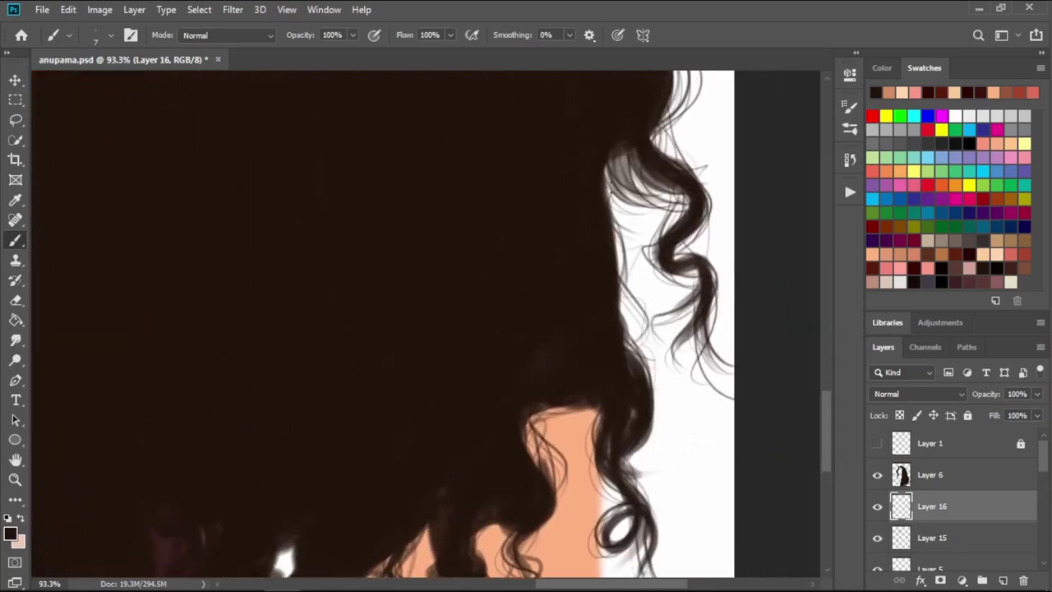
mouse_move(615, 199)
left_mouse_down()
mouse_move(663, 457)
mouse_move(649, 360)
mouse_move(604, 263)
mouse_move(608, 350)
left_mouse_up()
left_click_drag(605, 289, 609, 349)
left_click_drag(658, 251, 682, 403)
left_click_drag(661, 325, 664, 381)
left_click_drag(593, 400, 650, 442)
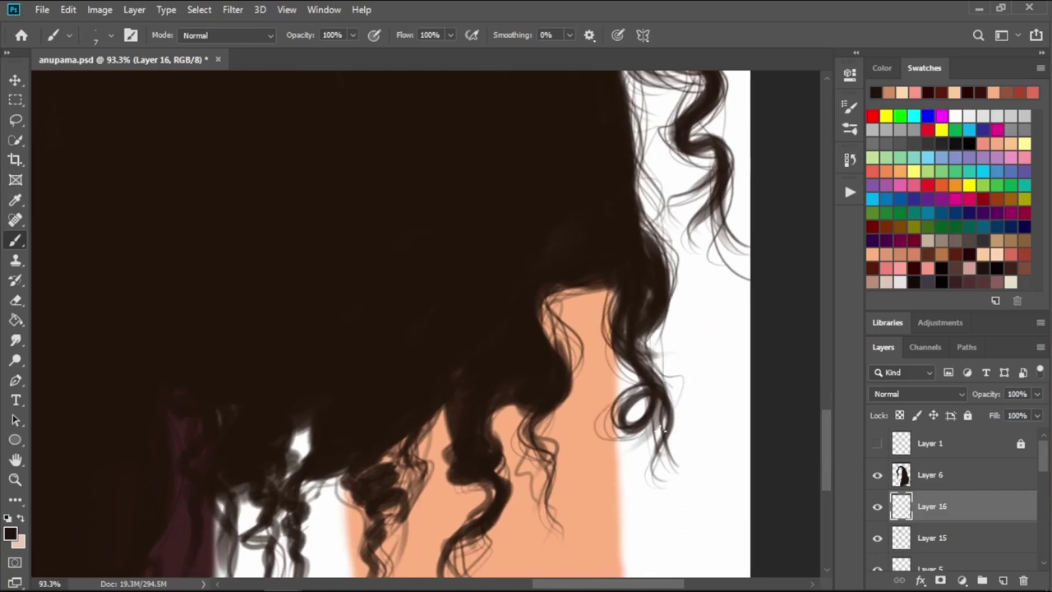
left_click_drag(670, 388, 658, 500)
left_click_drag(586, 372, 656, 183)
- Paint dark strands over the lower curls and across the white gap between them
left_click_drag(601, 205, 600, 266)
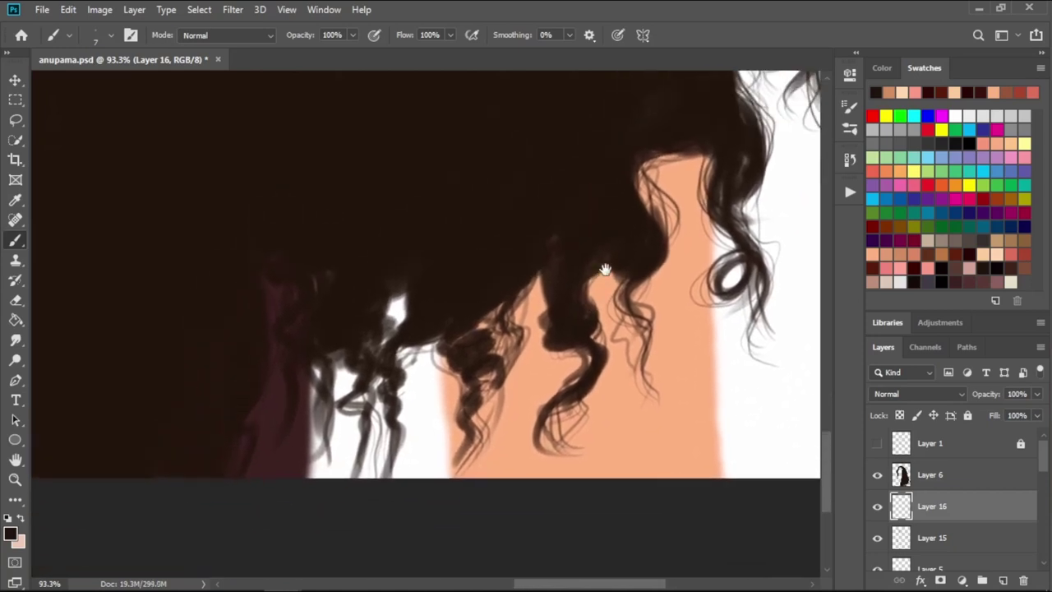
mouse_move(575, 330)
left_mouse_down()
mouse_move(539, 358)
mouse_move(543, 327)
left_mouse_up()
left_click_drag(594, 364, 544, 457)
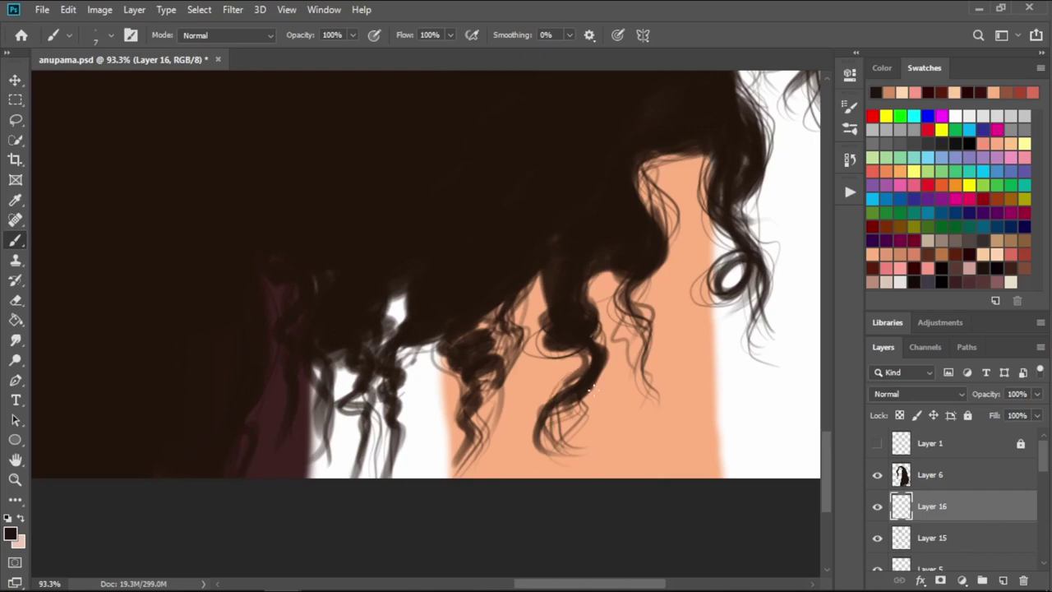
left_click_drag(641, 204, 649, 290)
scroll(570, 301, "left", 3)
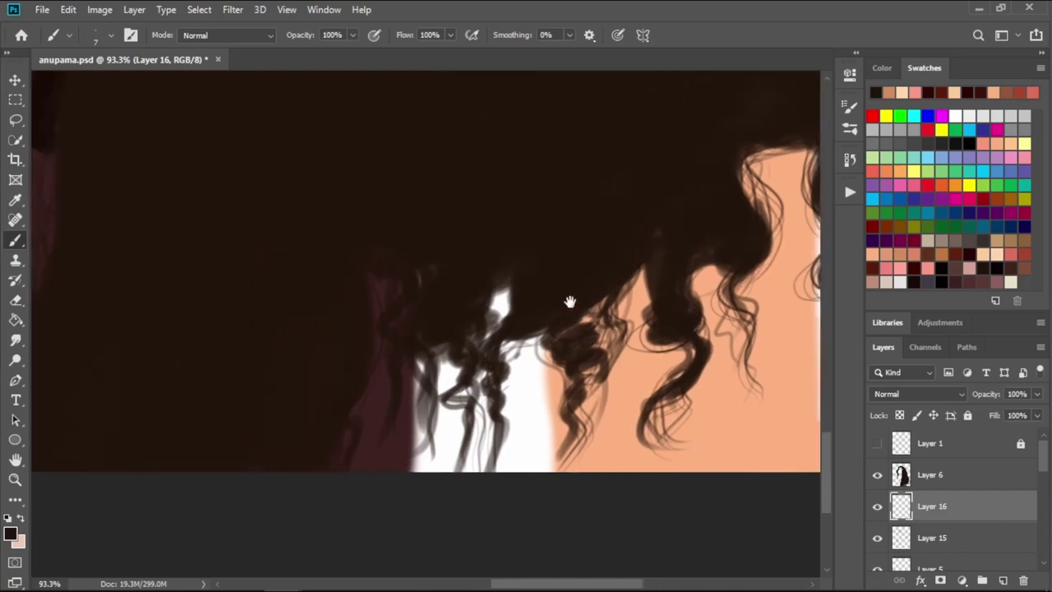
scroll(573, 285, "left", 1)
mouse_move(567, 341)
left_mouse_down()
mouse_move(523, 405)
mouse_move(542, 470)
left_mouse_up()
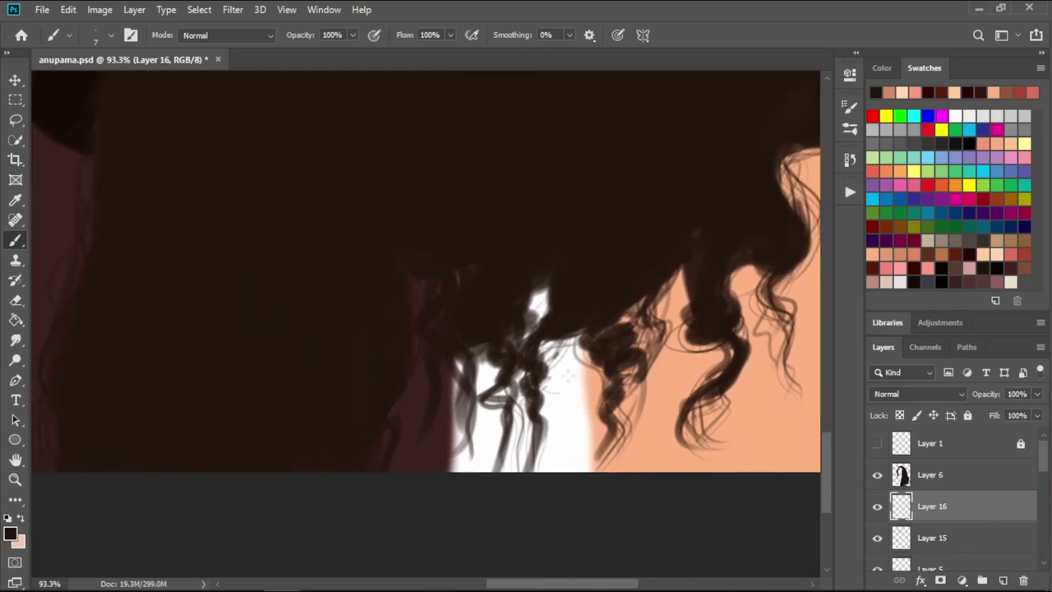
left_click_drag(492, 370, 513, 470)
- Add a new empty Layer 17 above Layer 6
scroll(453, 427, "up", 5)
scroll(510, 364, "left", 3)
scroll(551, 313, "left", 2)
scroll(462, 428, "up", 1)
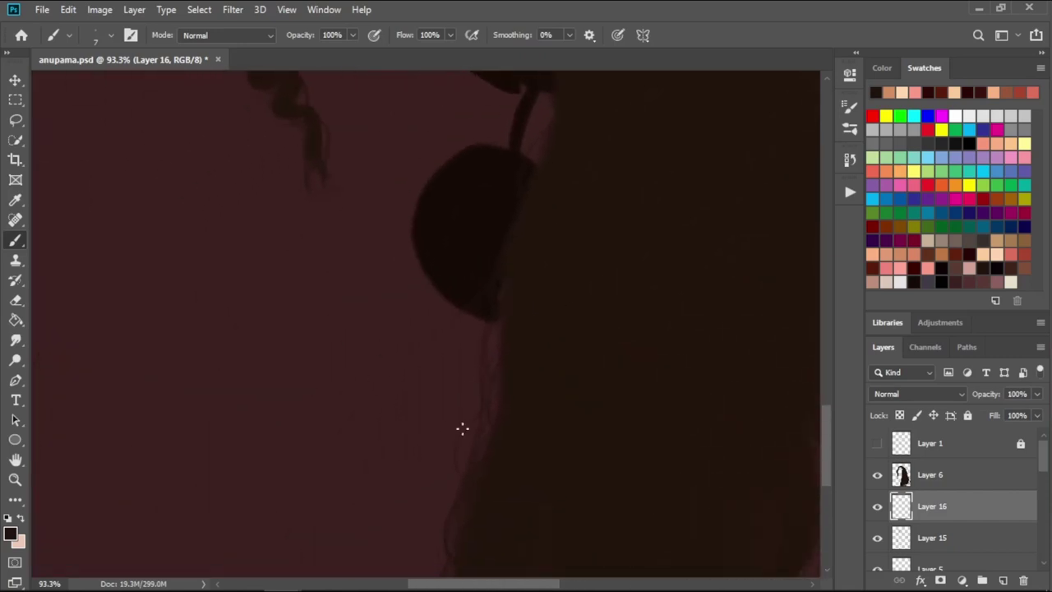
scroll(493, 423, "up", 3)
scroll(518, 417, "right", 1)
scroll(530, 324, "up", 2)
scroll(542, 345, "right", 1)
scroll(542, 348, "up", 1)
scroll(534, 342, "right", 1)
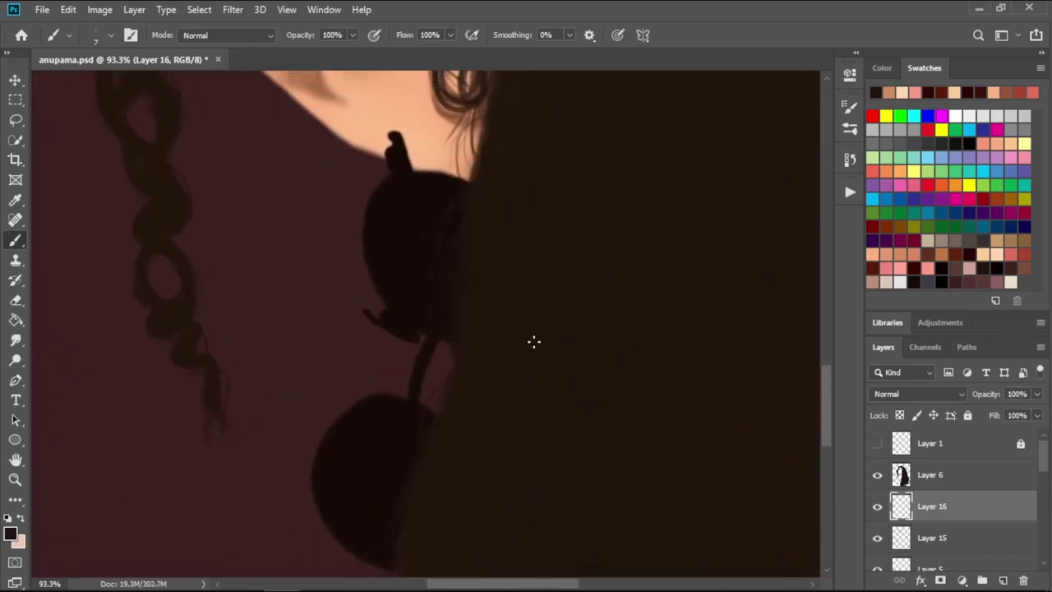
scroll(533, 288, "up", 2)
scroll(531, 271, "up", 3)
scroll(539, 329, "up", 3)
scroll(576, 312, "up", 3)
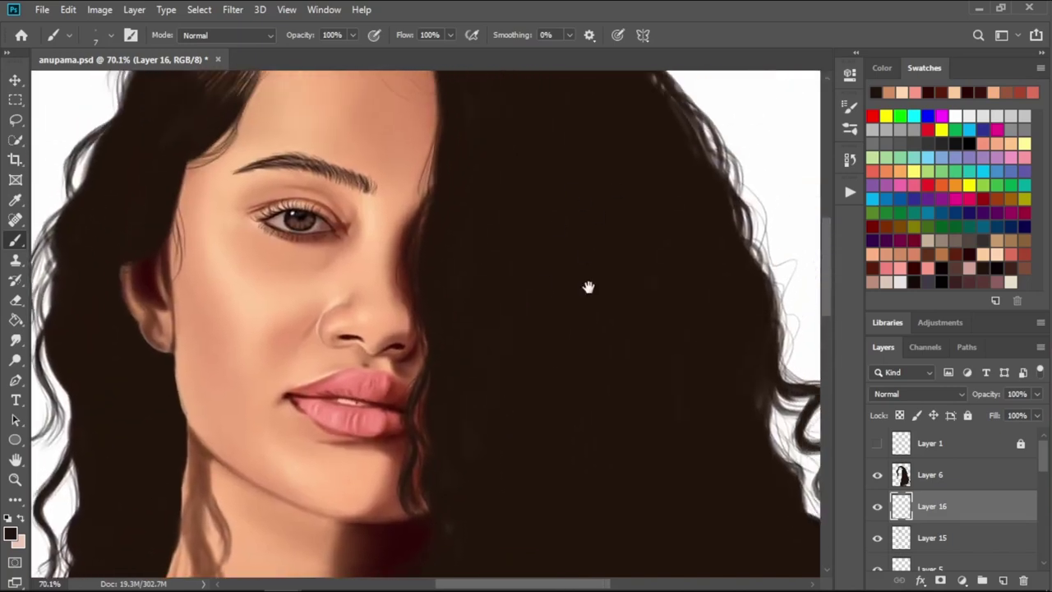
scroll(589, 287, "up", 2)
scroll(534, 300, "down", 4)
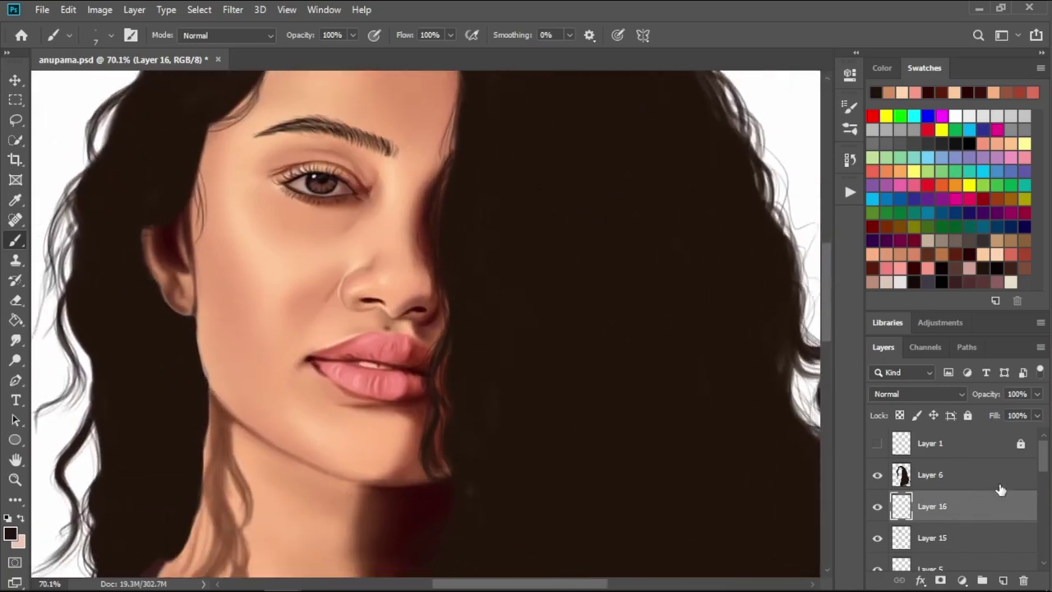
left_click(1000, 488)
left_click(1003, 580)
- Switch to a textured hair brush preset with a dark hair colour at size 35
scroll(711, 317, "up", 4)
scroll(696, 315, "left", 1)
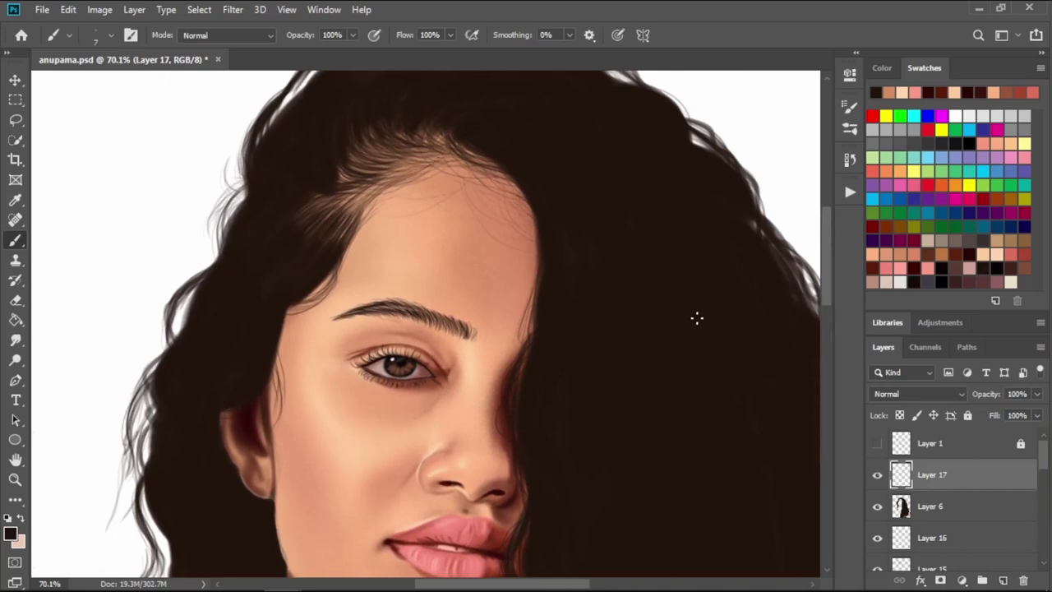
left_click(113, 35)
left_click(393, 314)
left_click(760, 128)
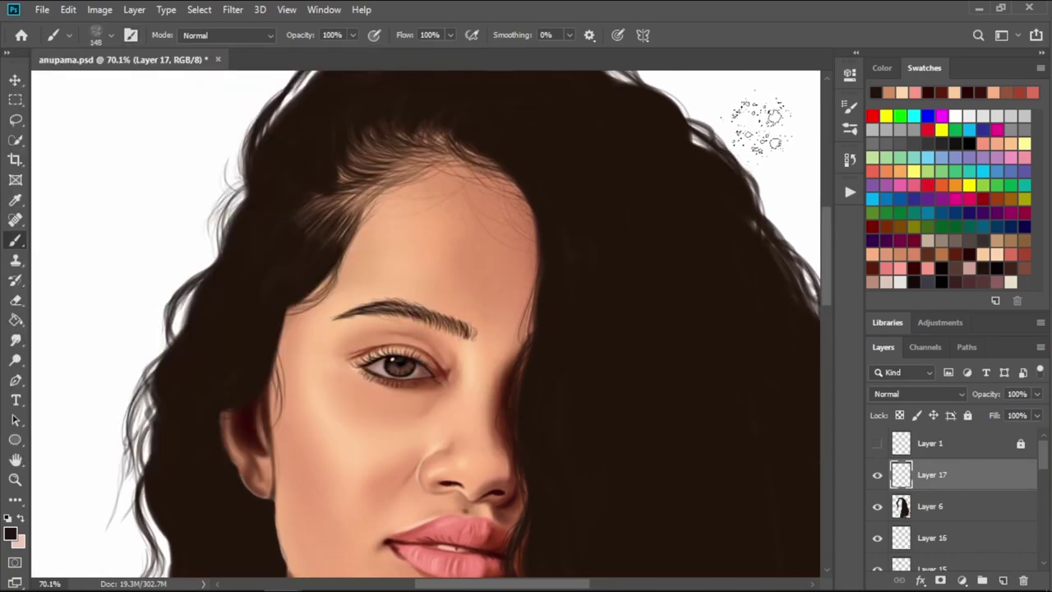
key("bracketleft")
key("bracketleft")
key("bracketleft")
key("bracketleft")
key("bracketleft")
key("bracketleft")
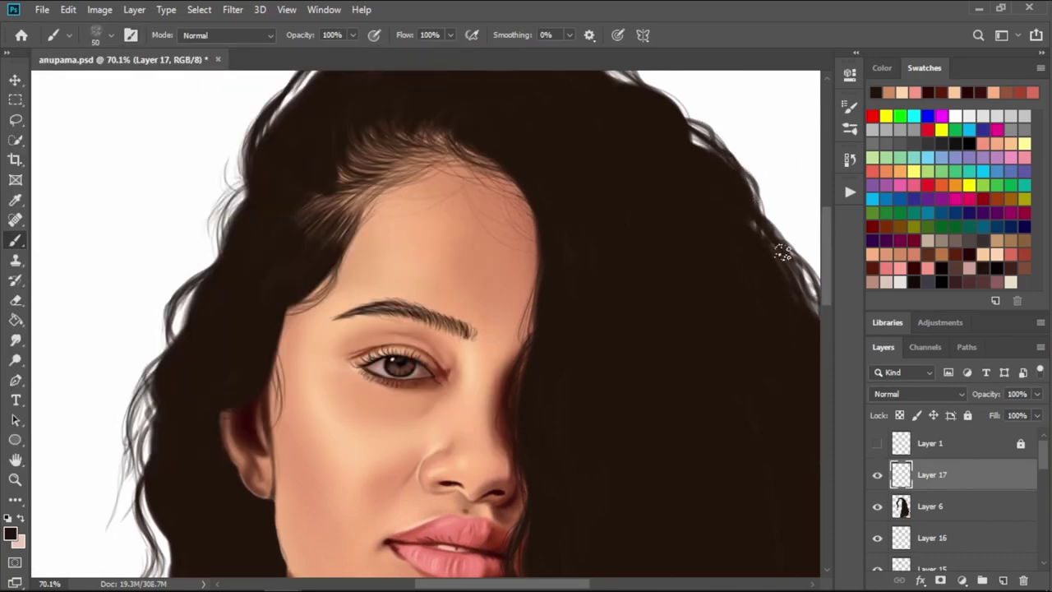
left_click(998, 269)
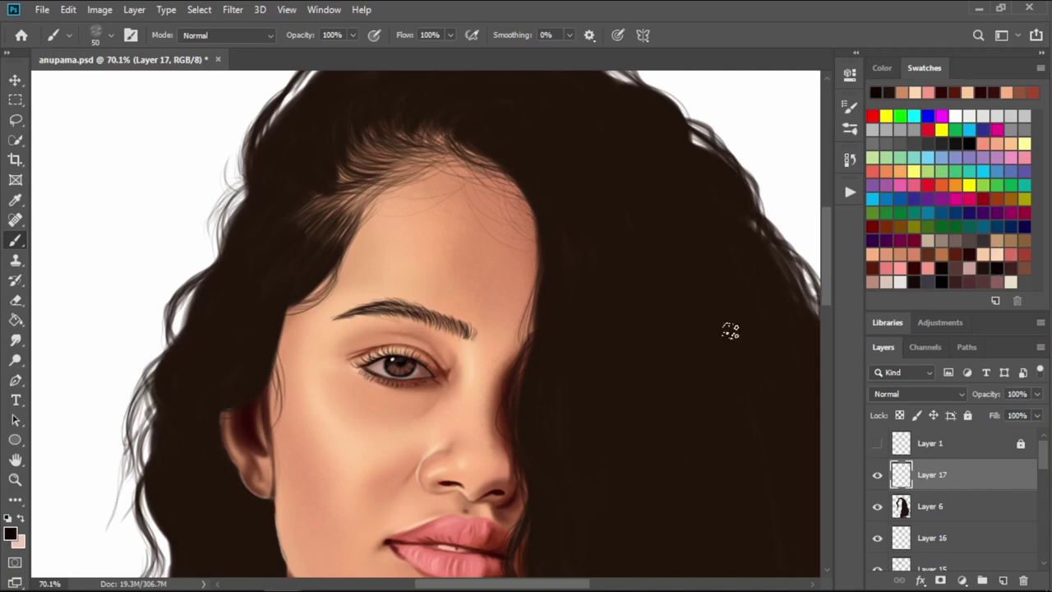
key("bracketleft")
key("bracketleft")
key("bracketleft")
- Darken the face edge above the ear, resizing the brush between 30 and 40 for finer curls
left_click_drag(280, 361, 277, 337)
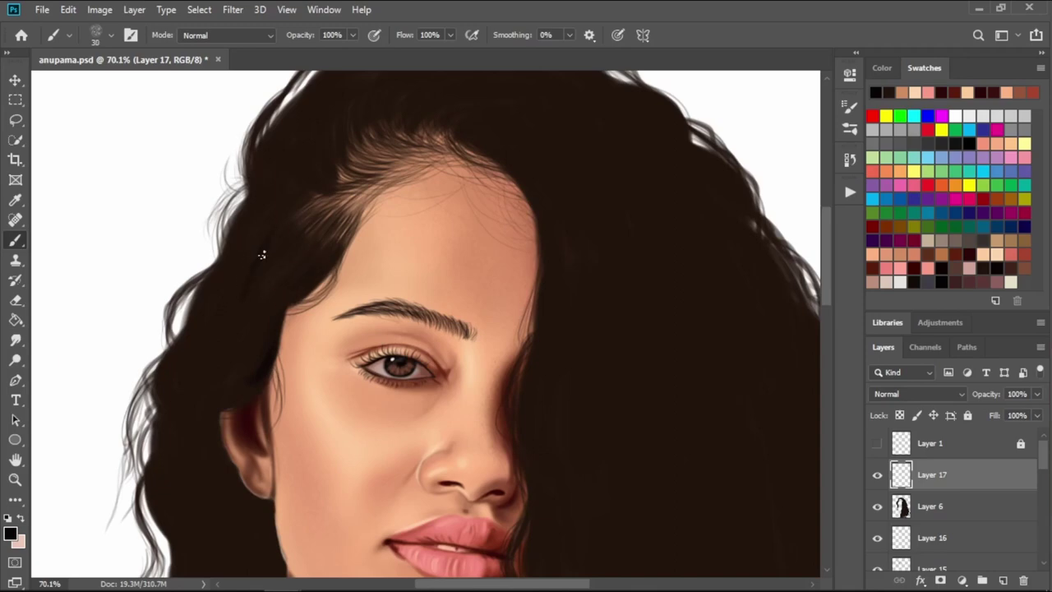
key("bracketright")
key("bracketleft")
key("bracketleft")
key("bracketright")
left_click_drag(247, 473, 347, 304)
key("bracketleft")
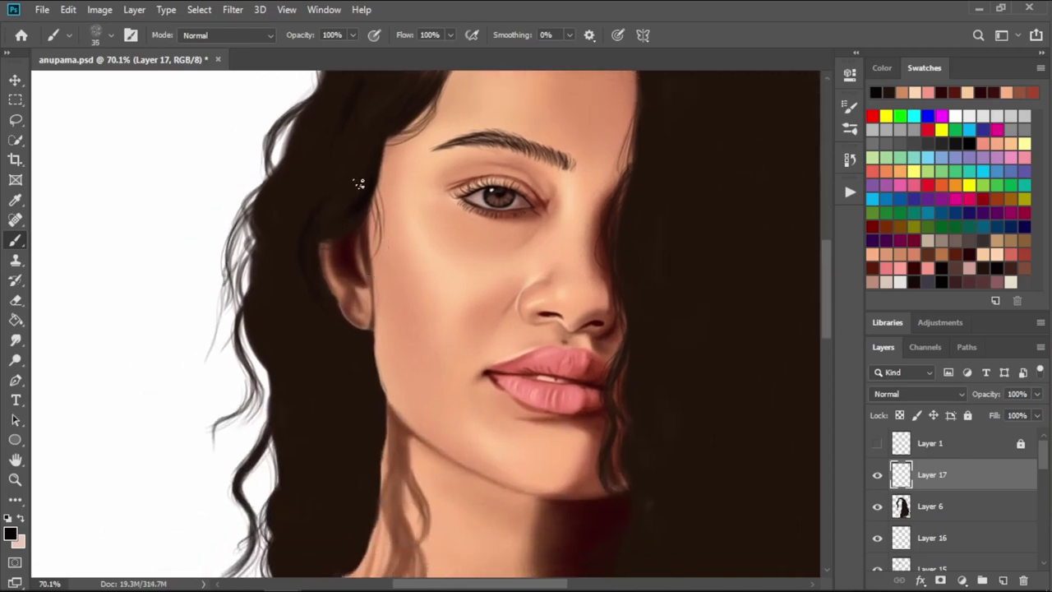
key("bracketright")
key("bracketright")
key("bracketleft")
key("bracketleft")
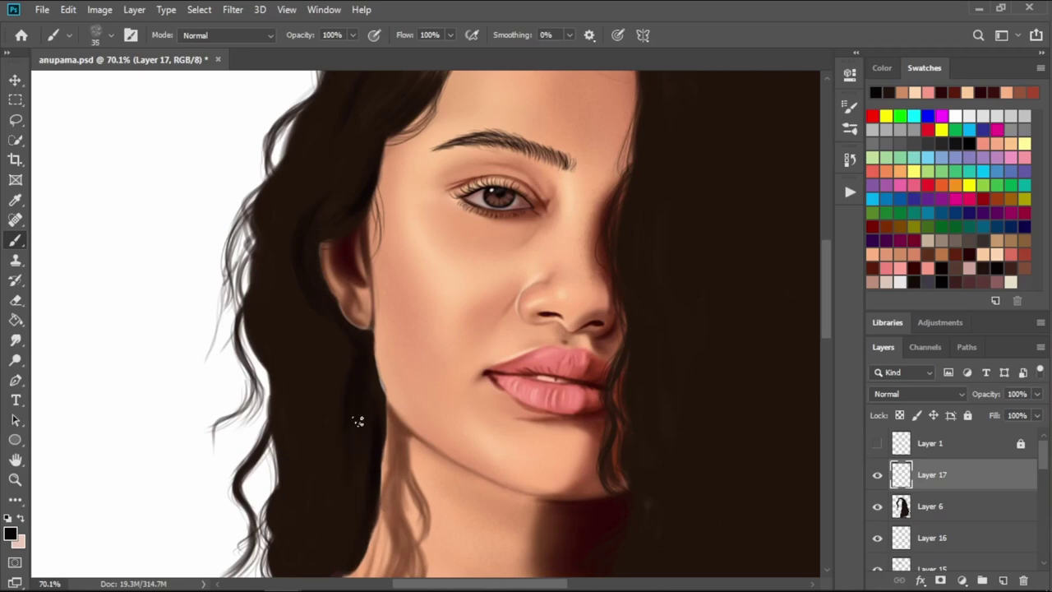
key("bracketleft")
key("bracketleft")
left_click_drag(296, 434, 456, 337)
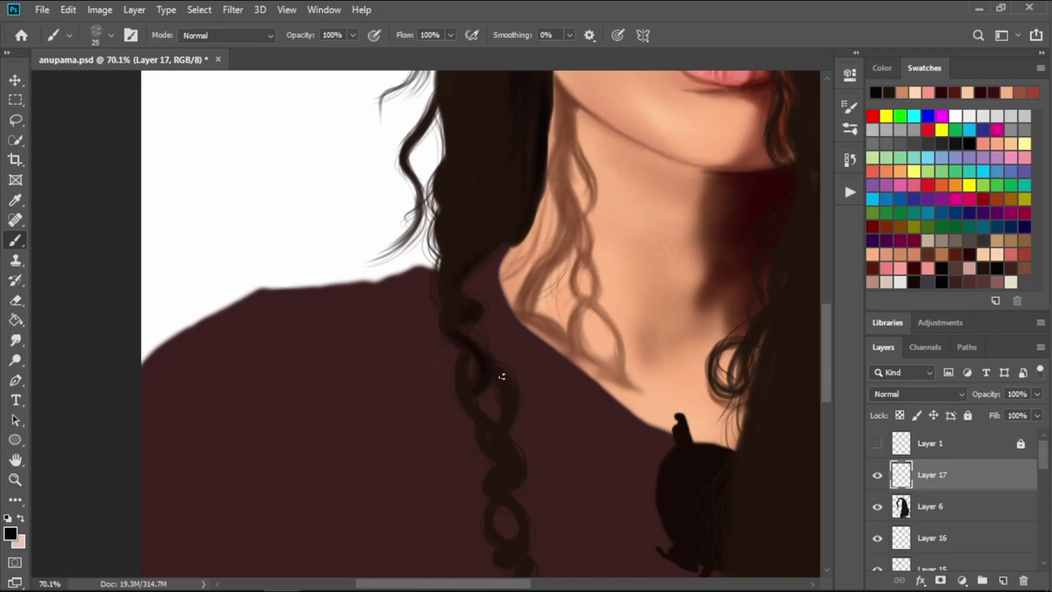
- Fill in the dark braided curl lower over the shirt
key("bracketright")
key("bracketleft")
scroll(512, 481, "down", 3)
left_click_drag(493, 356, 517, 417)
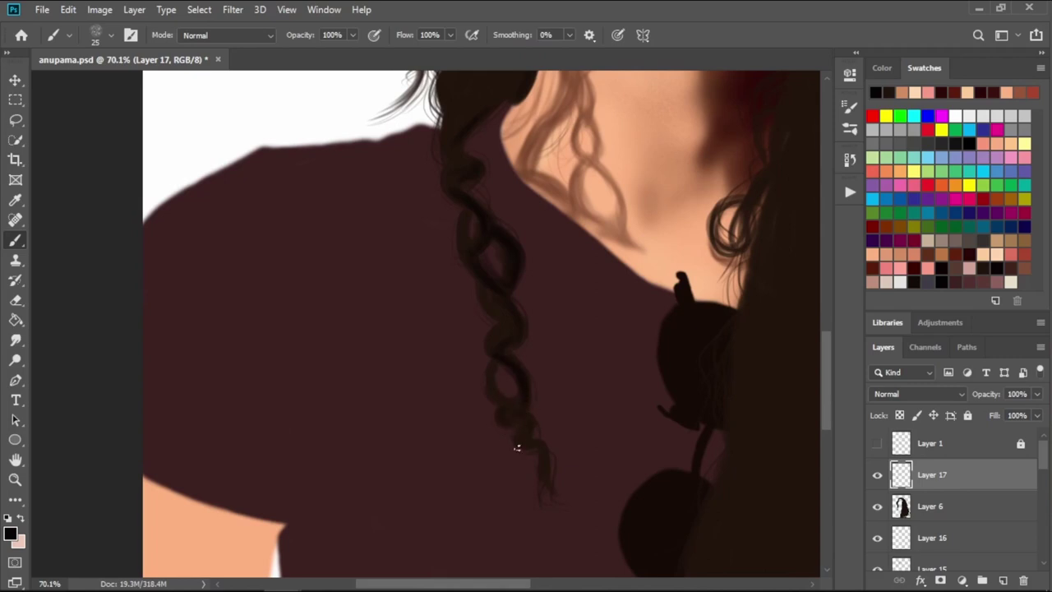
left_click_drag(494, 341, 515, 411)
- Paint fine dark strands into the hair near and left of the part
scroll(494, 362, "up", 3)
scroll(503, 366, "up", 3)
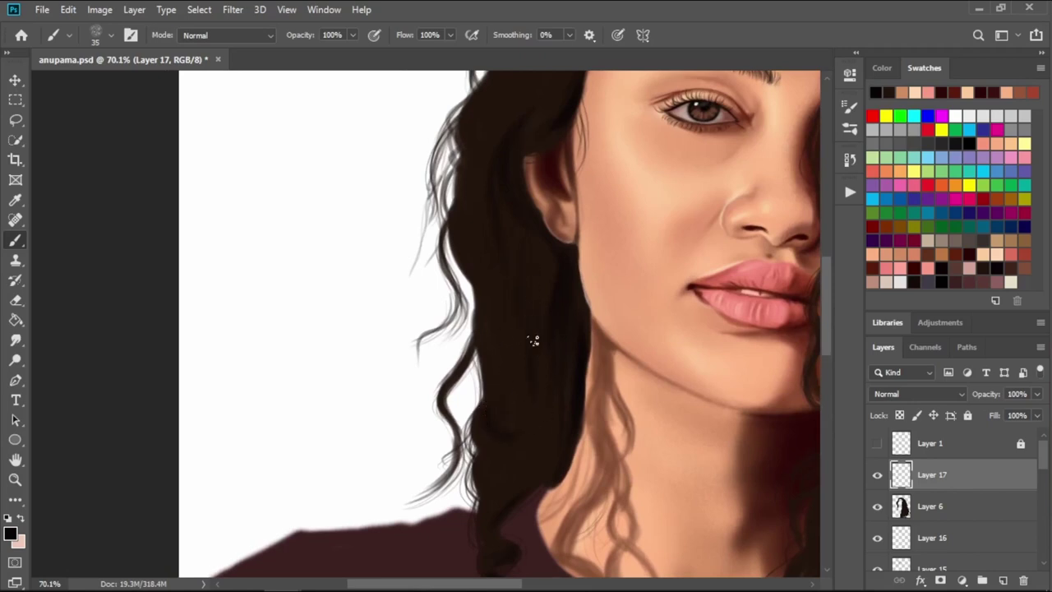
mouse_move(593, 328)
left_mouse_down()
mouse_move(443, 401)
mouse_move(322, 512)
left_mouse_up()
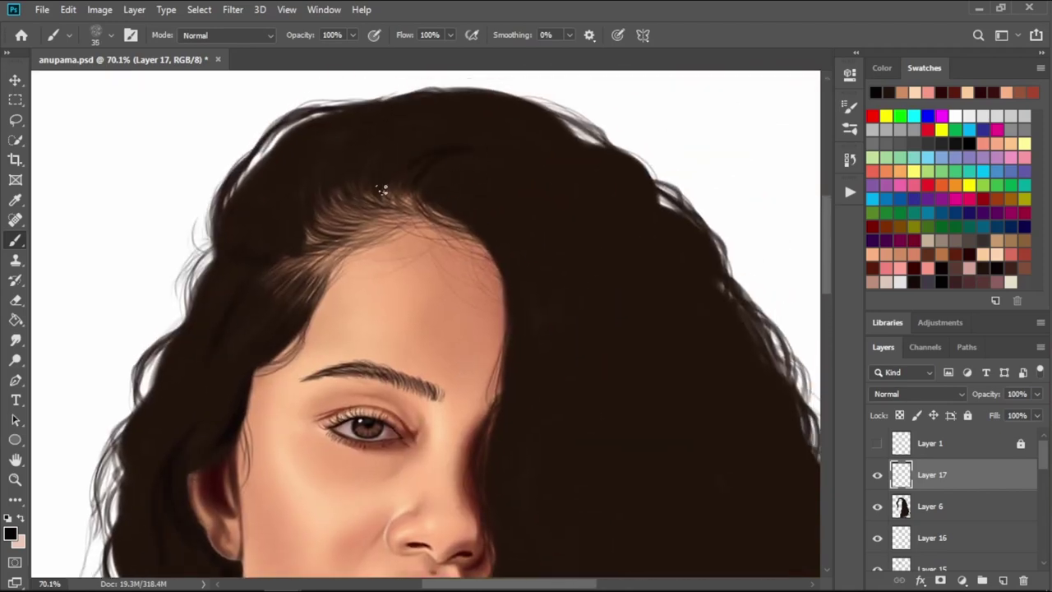
left_click_drag(383, 184, 425, 148)
left_click_drag(322, 154, 318, 212)
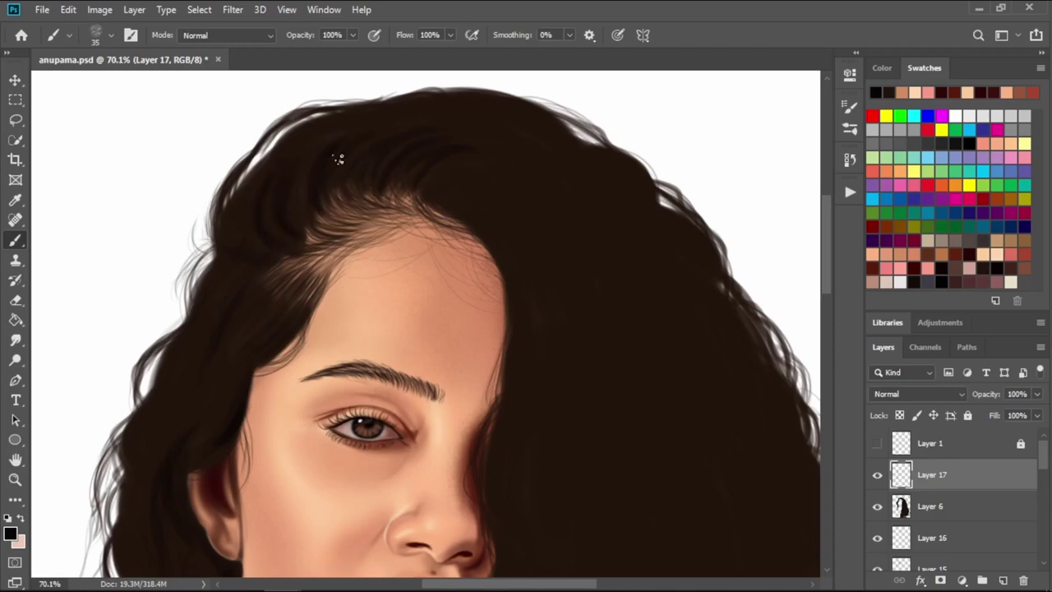
key("bracketright")
key("bracketleft")
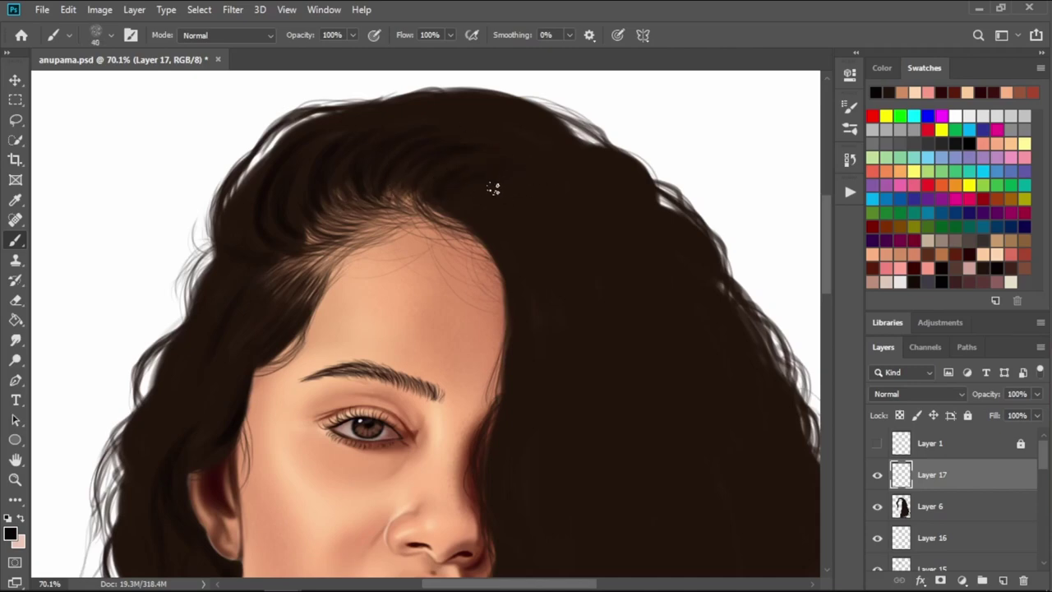
key("bracketleft")
- Make the Layer 1 sketch visible again and zoom out to the lips and lower hair
left_click(877, 443)
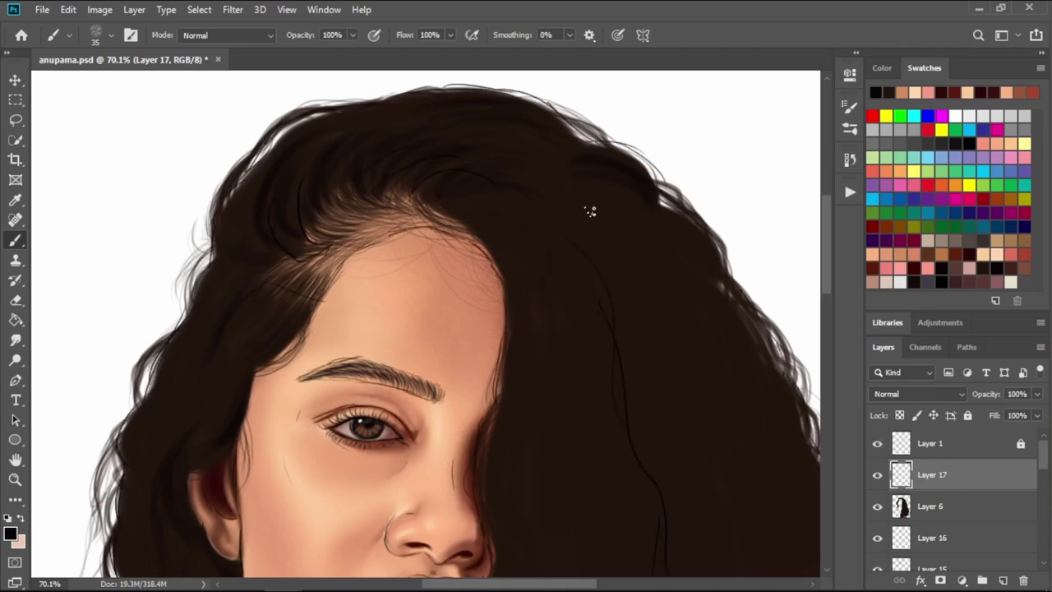
key("bracketright")
key("bracketright")
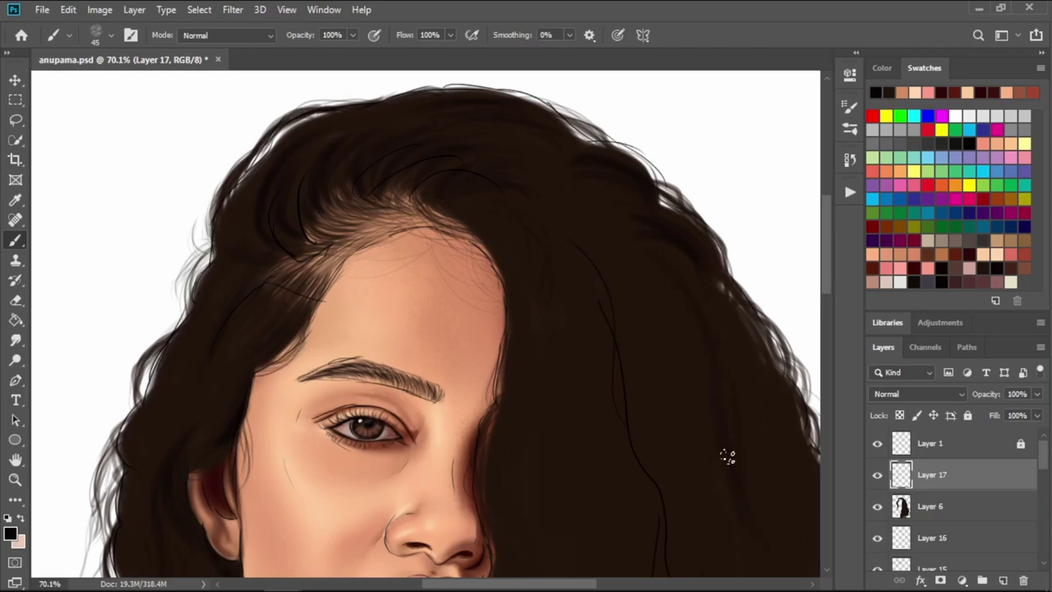
scroll(690, 411, "down", 2)
left_click_drag(664, 402, 496, 216)
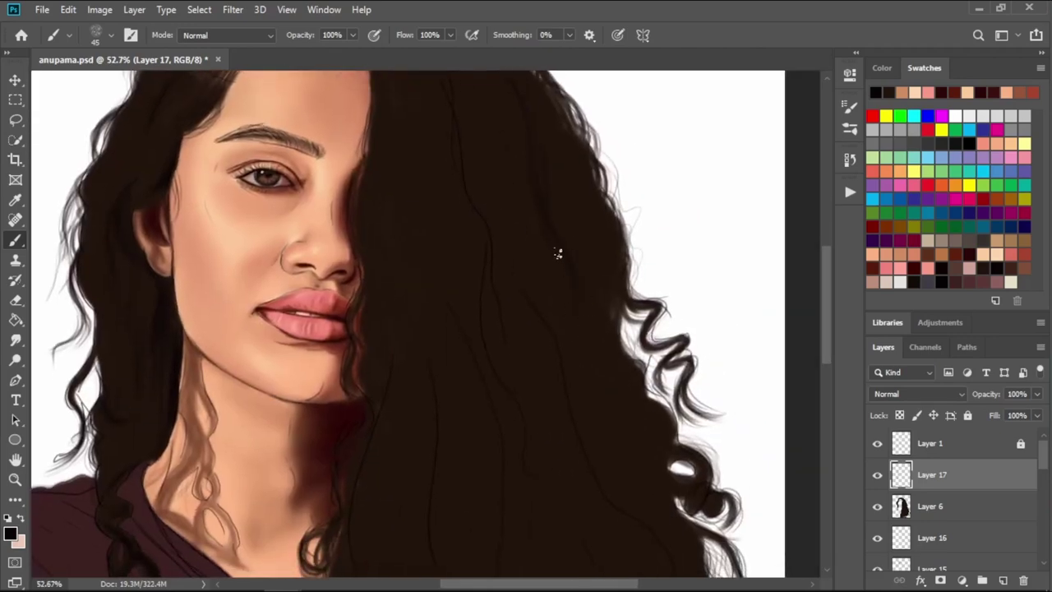
key("bracketright")
key("bracketleft")
- Bring the top of the head into view and zoom out over the long hair, fine-tuning brush size
left_click_drag(442, 219, 573, 333)
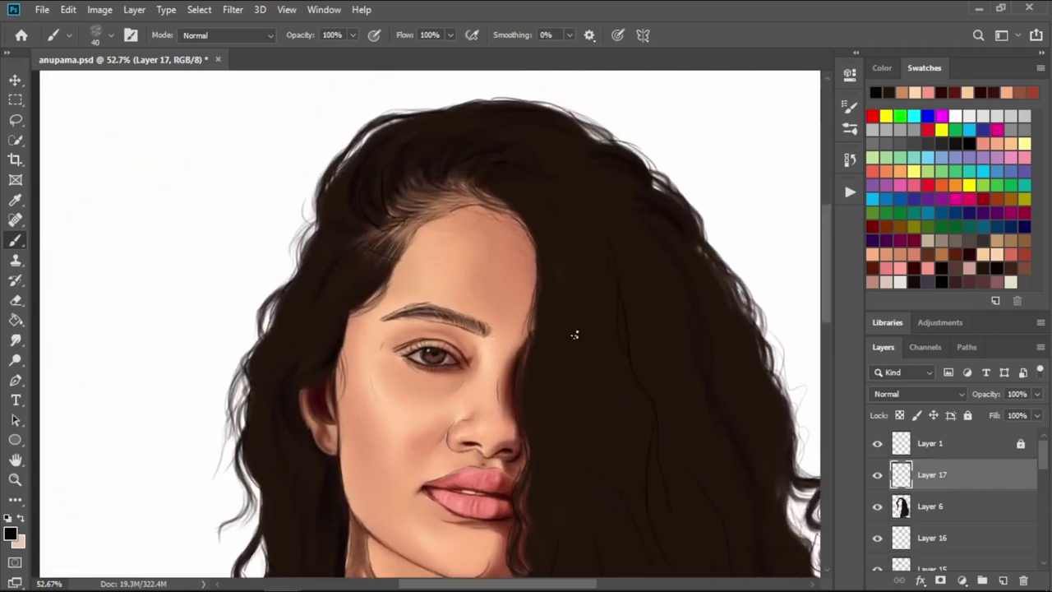
key("bracketleft")
key("bracketleft")
key("bracketright")
scroll(611, 367, "down", 5)
scroll(583, 228, "down", 2)
key("bracketleft")
key("bracketleft")
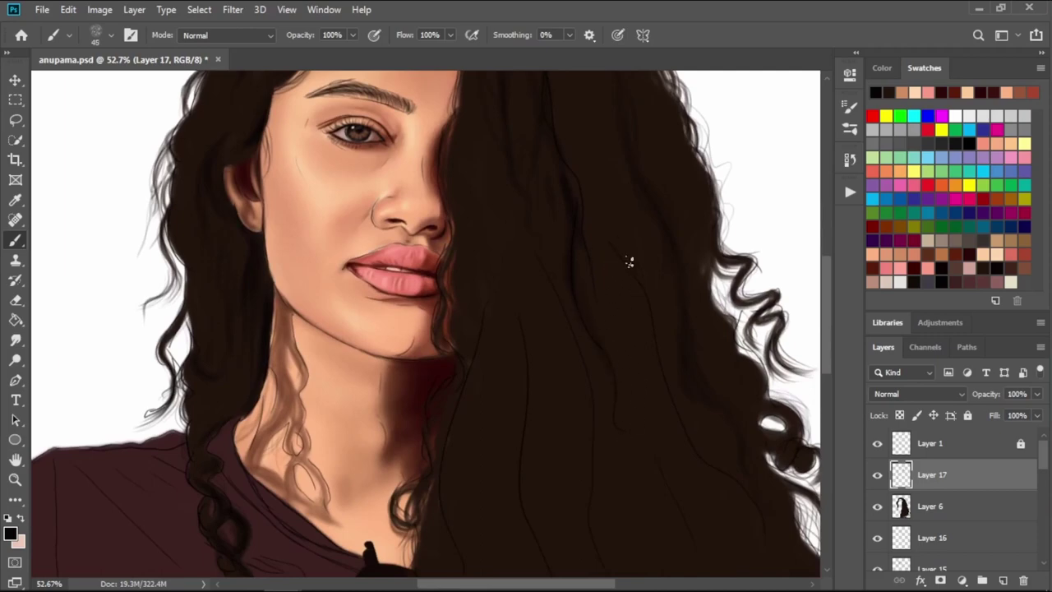
key("bracketright")
scroll(592, 387, "down", 2, "alt")
key("bracketright")
key("bracketright")
- Pan to the neck and shirt and paint dark strands along the left hair edge
left_click_drag(632, 444, 545, 228)
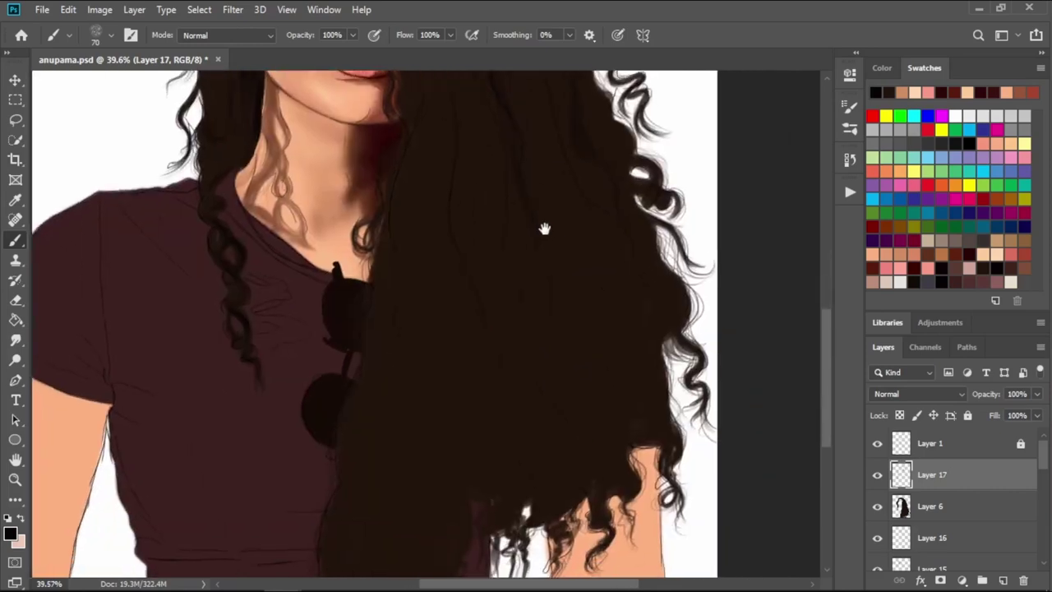
key("bracketright")
key("bracketright")
key("bracketright")
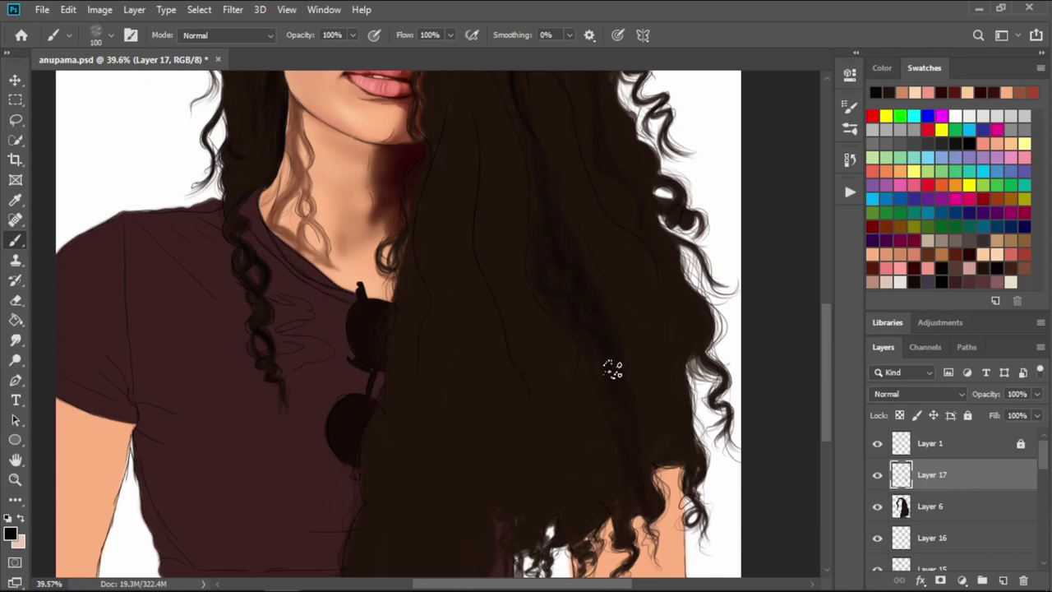
key("bracketleft")
key("bracketleft")
key("bracketleft")
key("bracketleft")
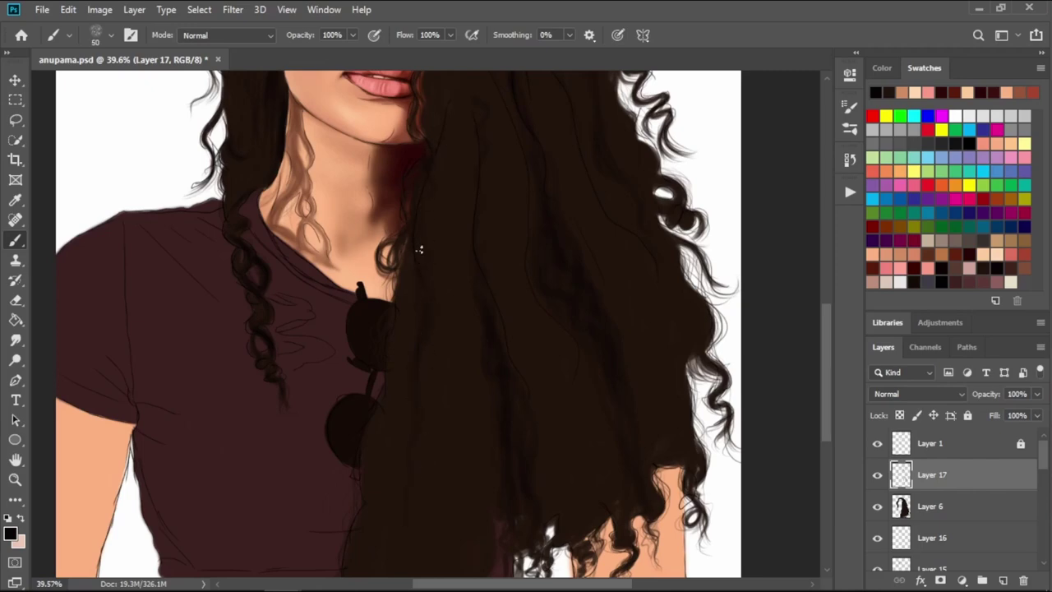
key("bracketleft")
scroll(407, 444, "down", 5)
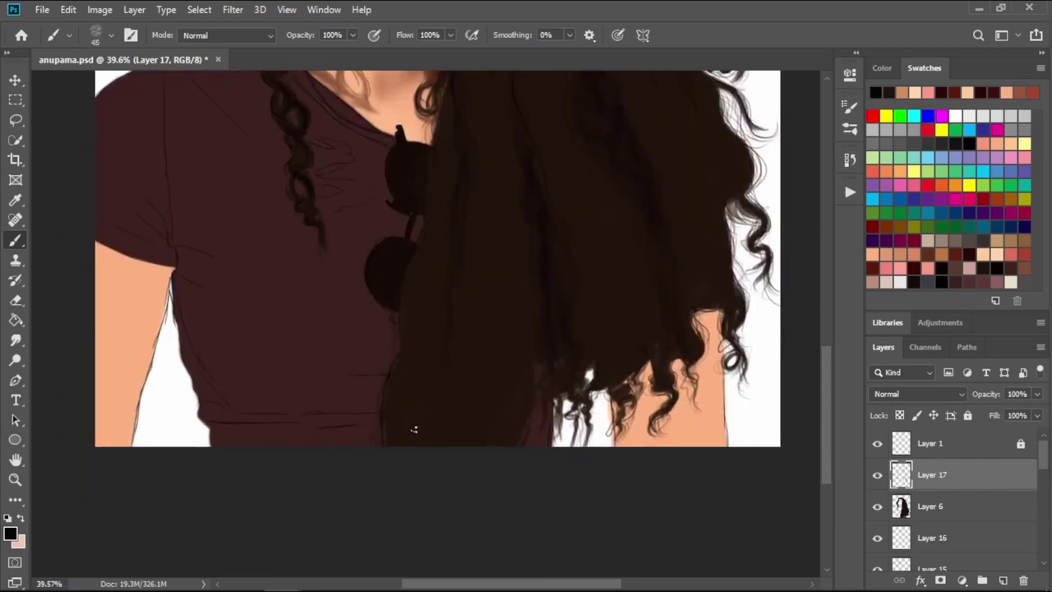
mouse_move(426, 244)
left_mouse_down()
mouse_move(428, 442)
mouse_move(475, 287)
left_mouse_up()
- Scroll across the hair mass and enlarge the brush for broad strokes
scroll(493, 369, "up", 6)
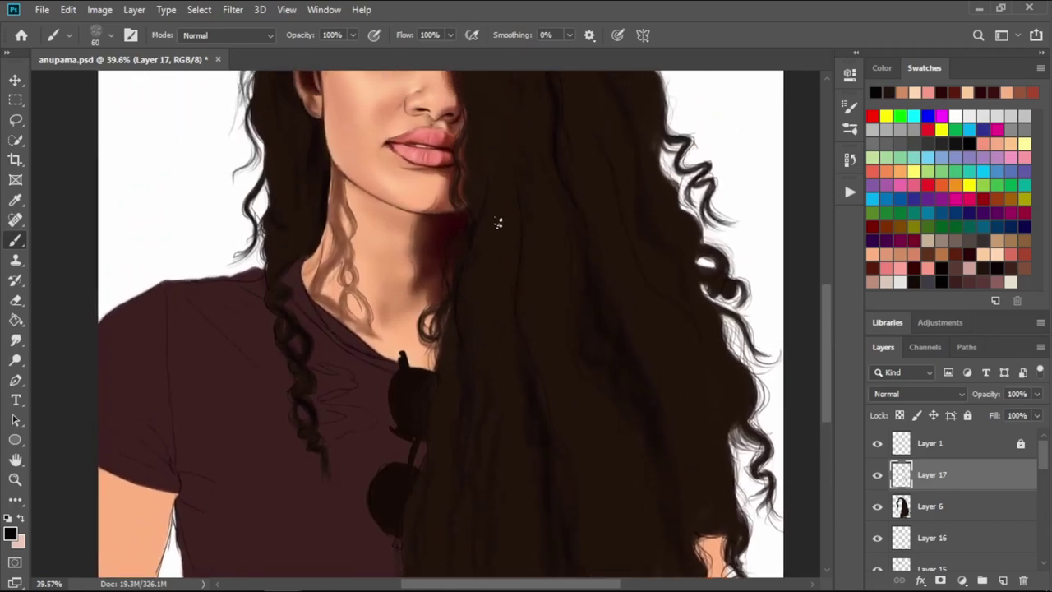
scroll(498, 223, "up", 3)
scroll(564, 347, "right", 2)
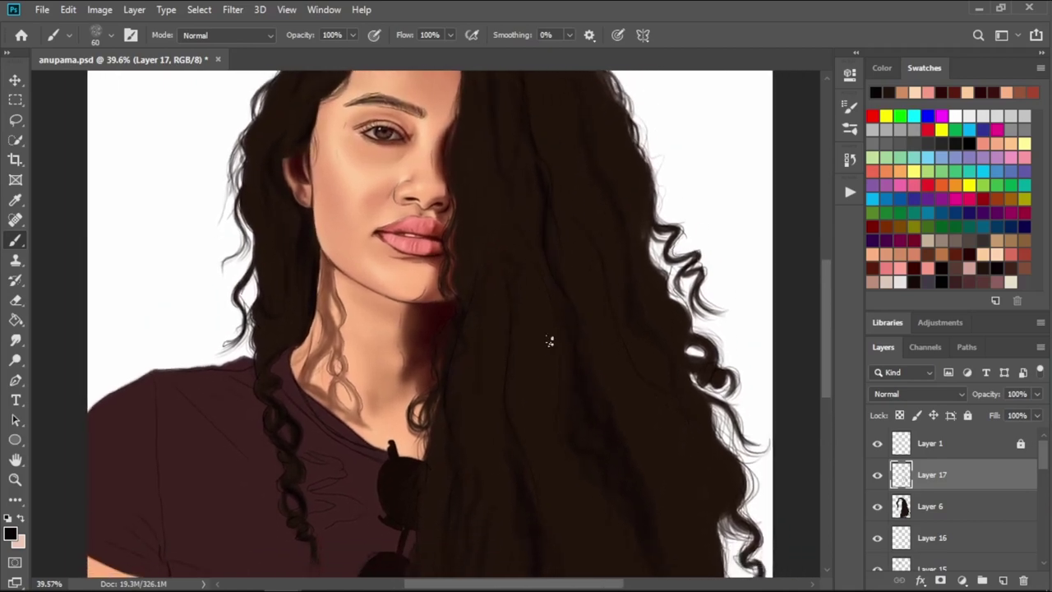
scroll(555, 370, "up", 3)
scroll(534, 378, "up", 3)
scroll(517, 360, "down", 2)
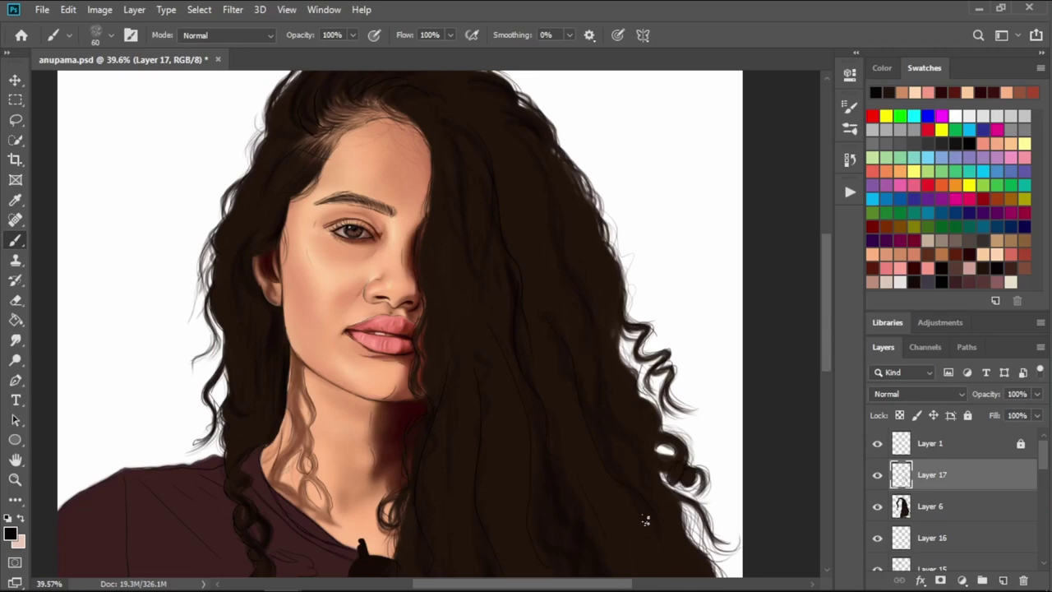
scroll(646, 510, "down", 5)
scroll(629, 334, "left", 1)
scroll(629, 334, "up", 4)
scroll(629, 334, "left", 1)
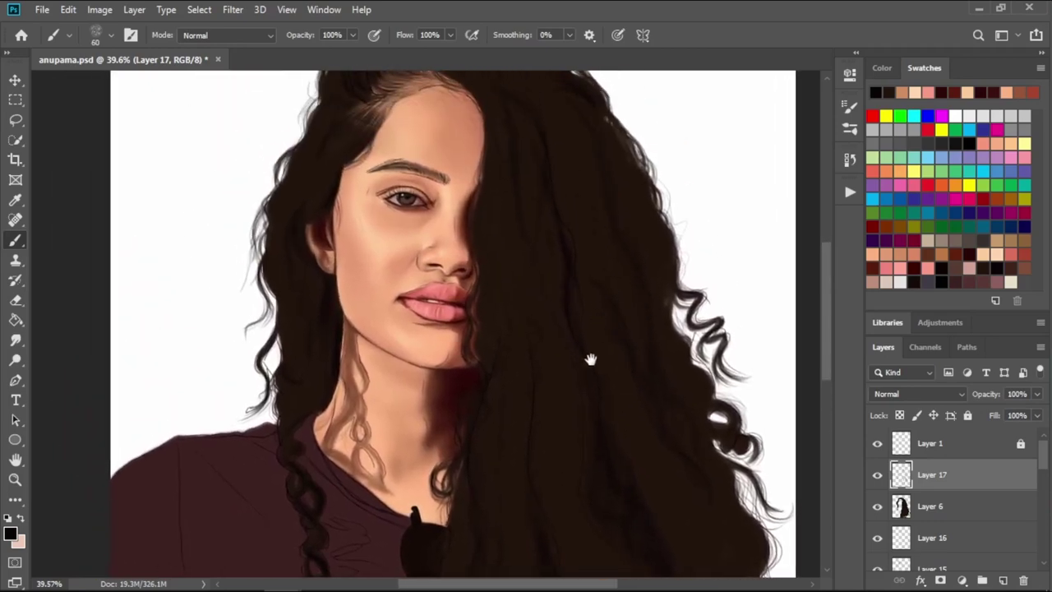
scroll(587, 359, "down", 7)
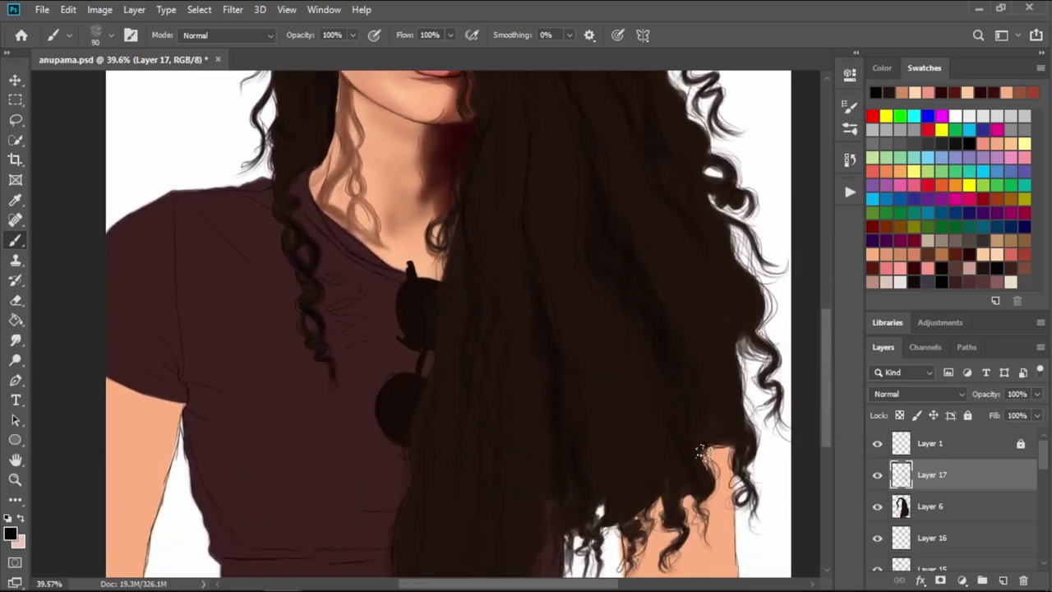
key("bracketright")
key("bracketright")
key("bracketright")
- Try a gap-filling stroke along the hair's right edge, then undo it
scroll(629, 472, "up", 3)
scroll(629, 473, "left", 1)
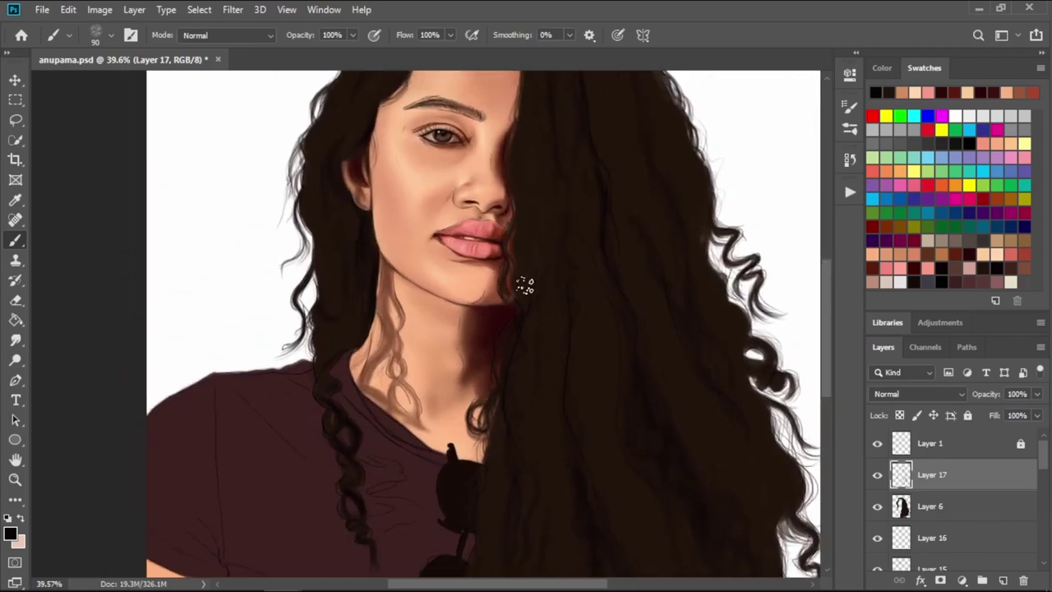
scroll(521, 284, "up", 3)
scroll(521, 285, "left", 2)
scroll(606, 321, "up", 1)
key("bracketleft")
key("bracketleft")
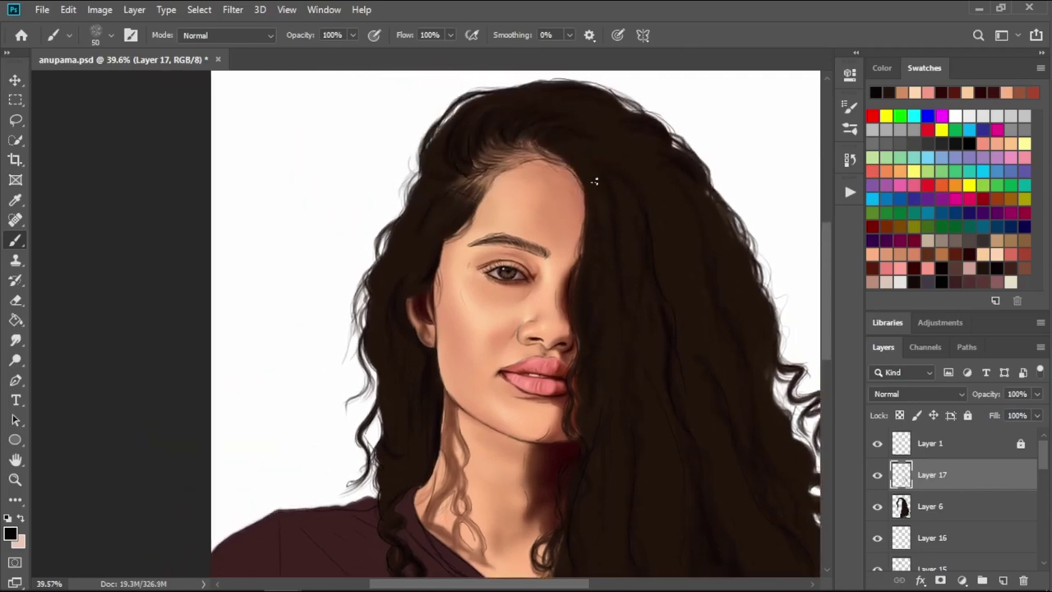
key("bracketright")
- Review the lower hair over the shirt, the face and the crown, adjusting brush size
key("bracketright")
left_click_drag(711, 218, 764, 315)
key("ctrl+z")
key("bracketleft")
key("bracketleft")
key("bracketright")
key("bracketright")
key("bracketright")
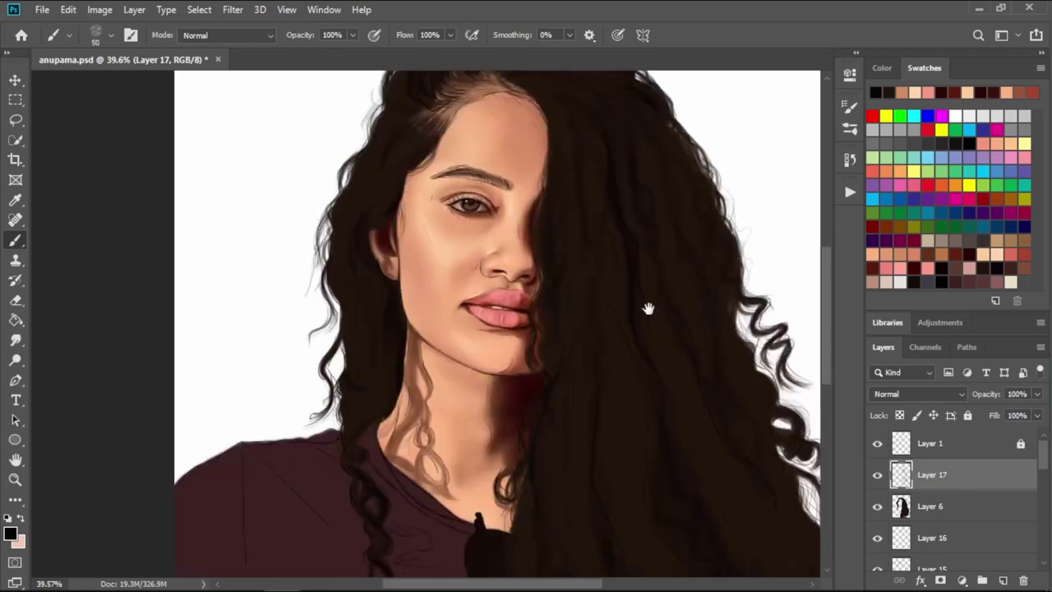
left_click_drag(734, 463, 624, 220)
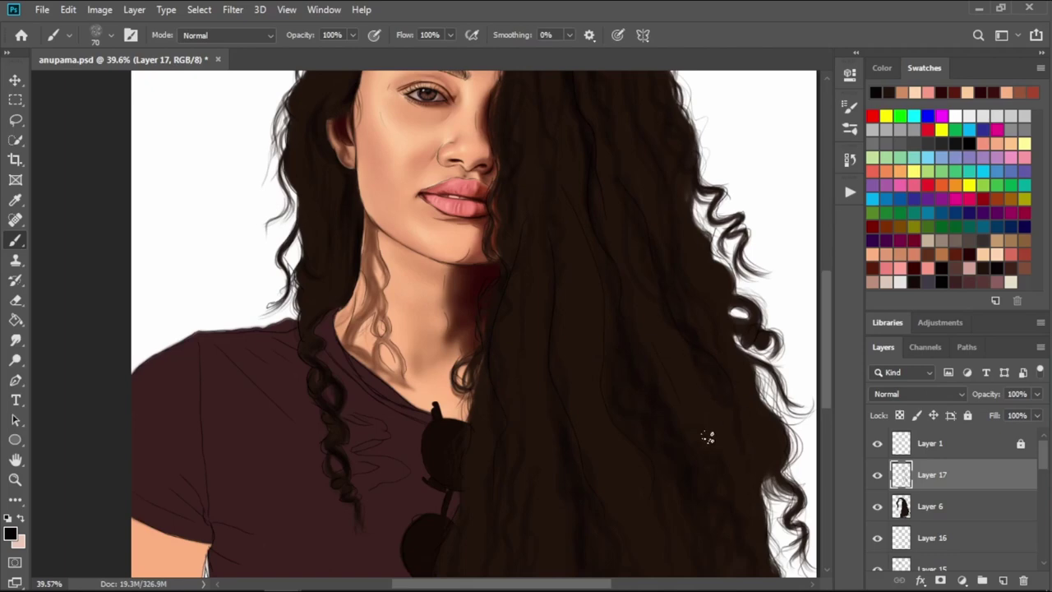
left_click_drag(705, 453, 682, 288)
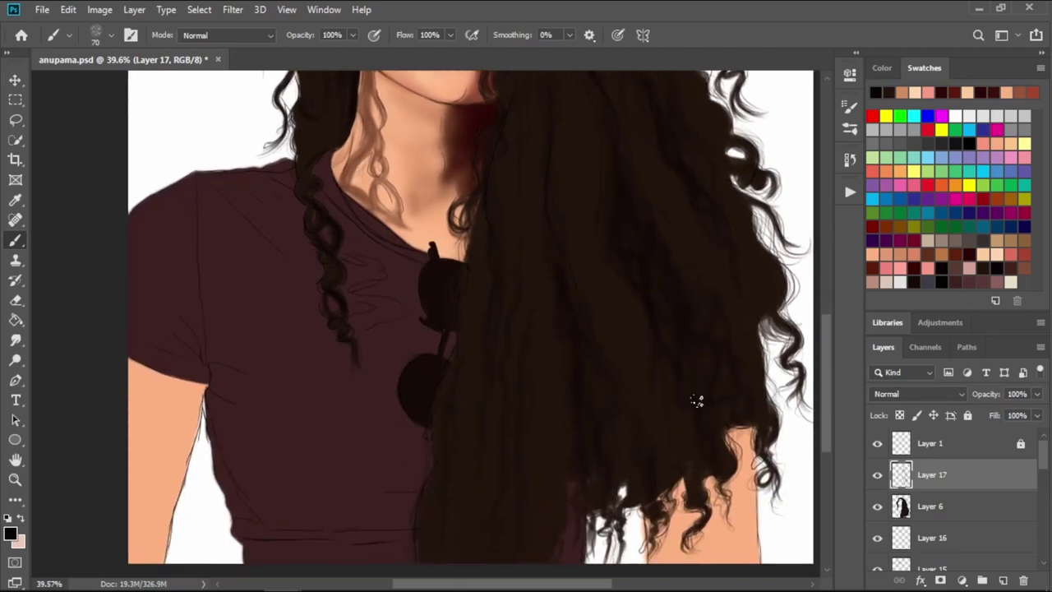
left_click_drag(657, 357, 713, 404)
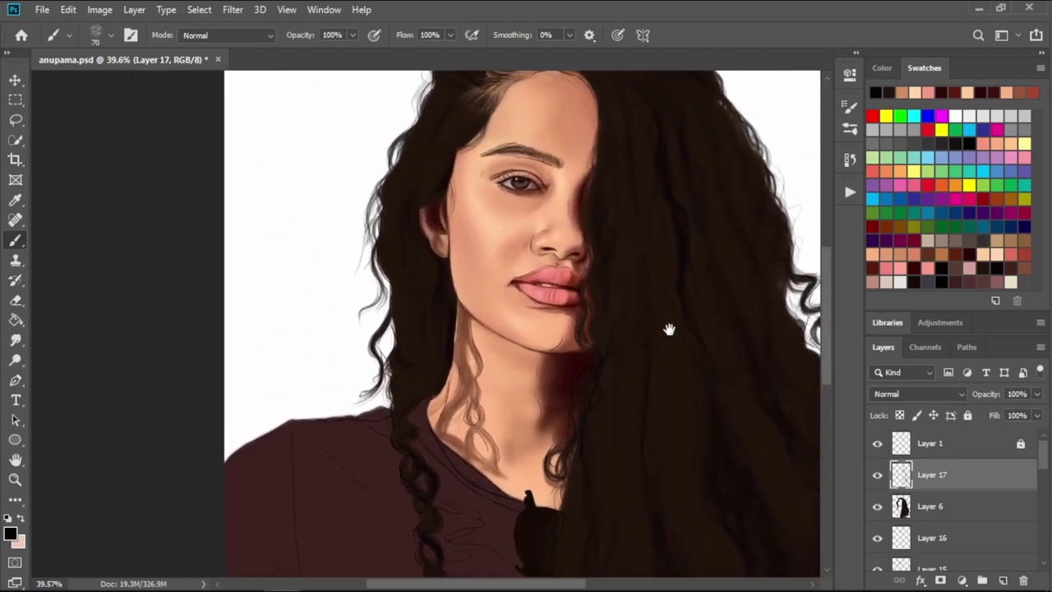
left_click_drag(634, 276, 648, 305)
left_click_drag(610, 249, 622, 307)
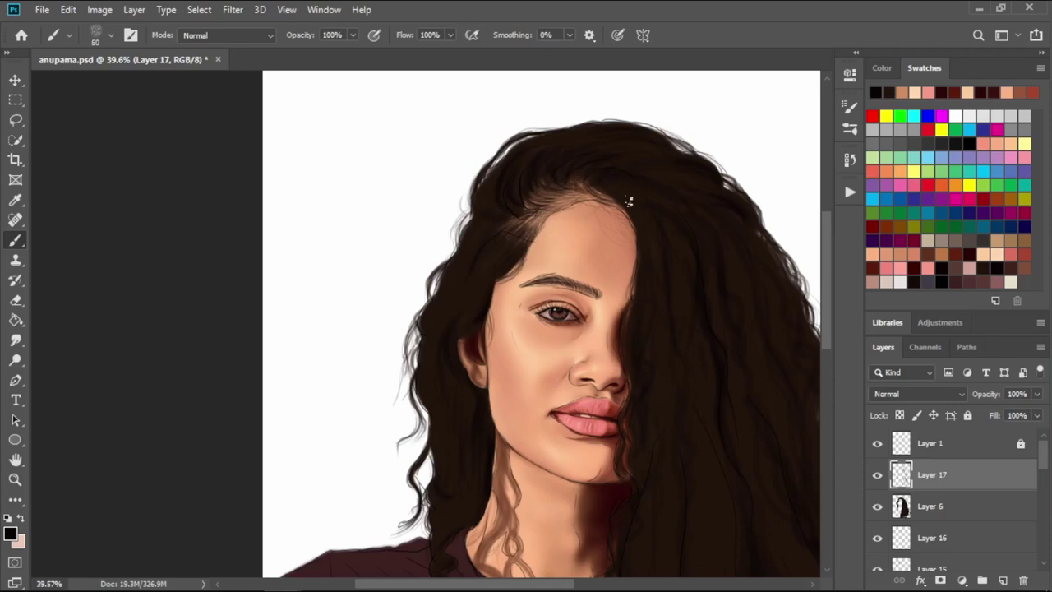
key("bracketleft")
scroll(618, 200, "up", 3)
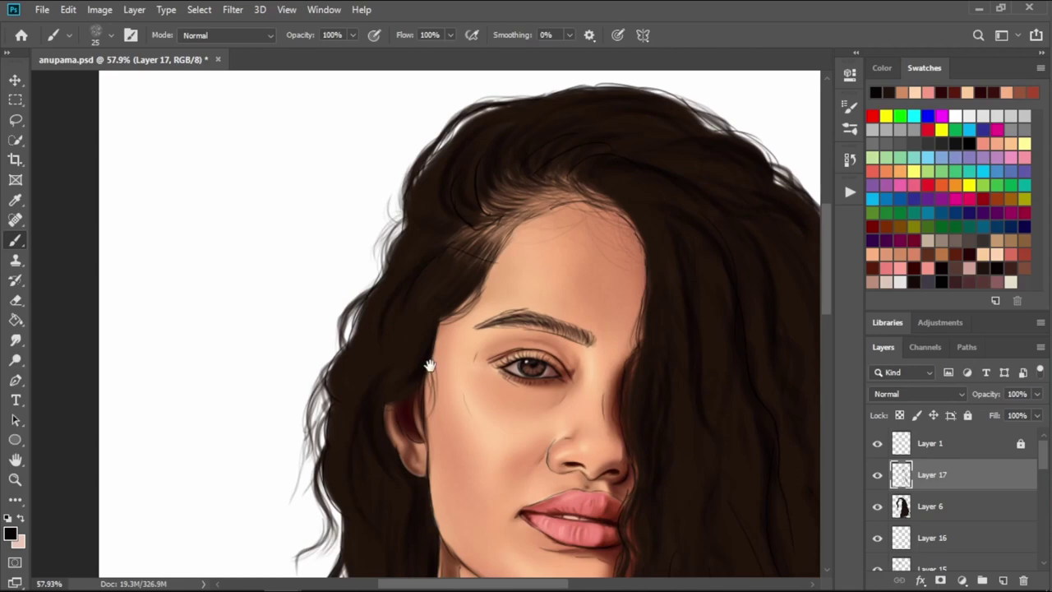
left_click_drag(430, 365, 493, 290)
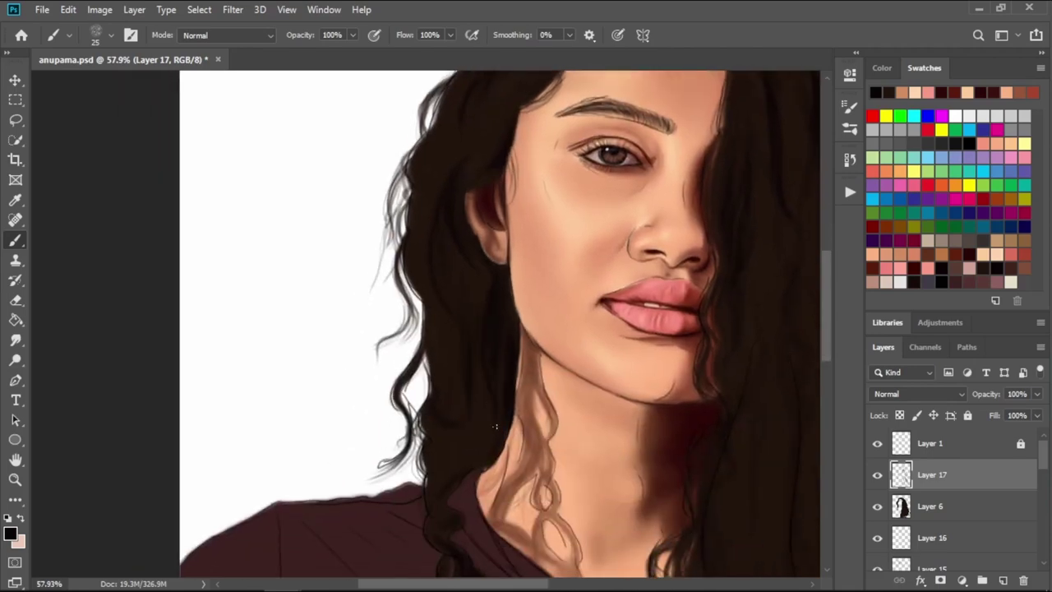
left_click_drag(436, 503, 576, 361)
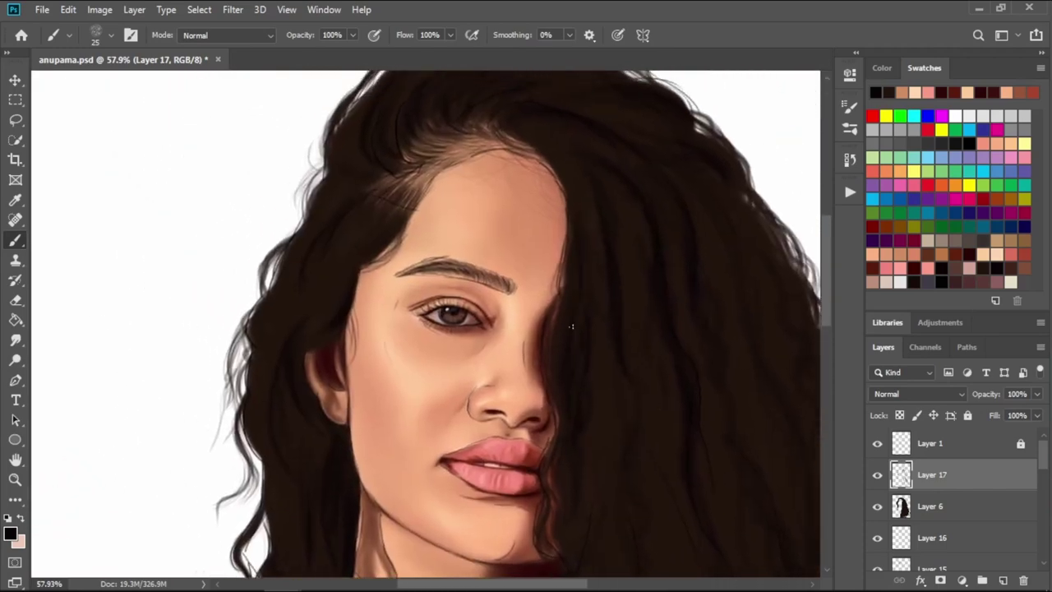
left_click_drag(587, 423, 633, 237)
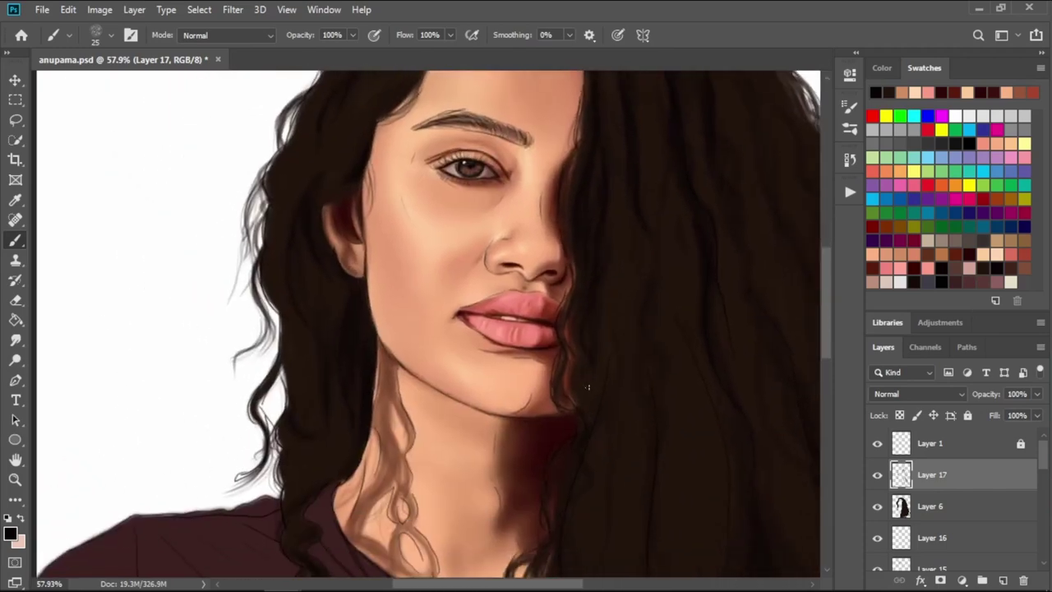
left_click_drag(635, 423, 655, 218)
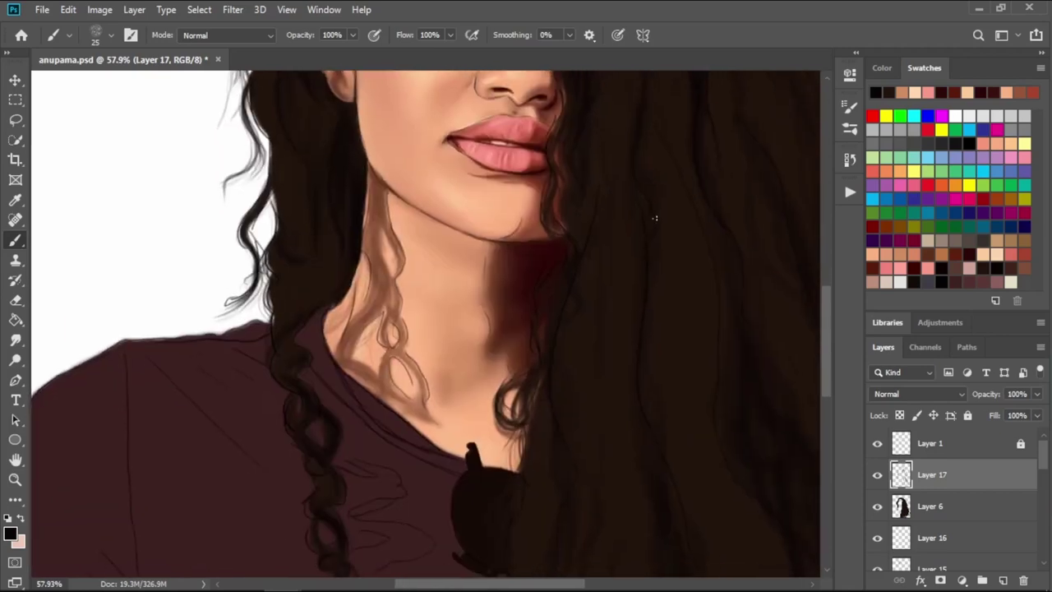
mouse_move(573, 559)
left_mouse_down()
mouse_move(611, 559)
mouse_move(667, 354)
left_mouse_up()
left_click_drag(657, 414, 683, 296)
left_click_drag(619, 305, 622, 285)
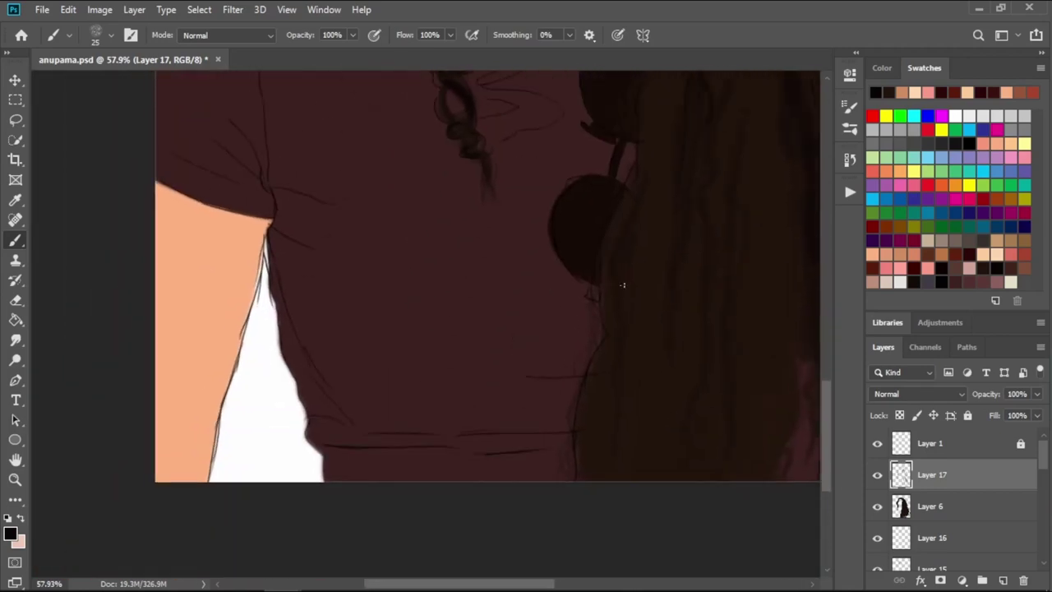
left_click_drag(614, 364, 584, 375)
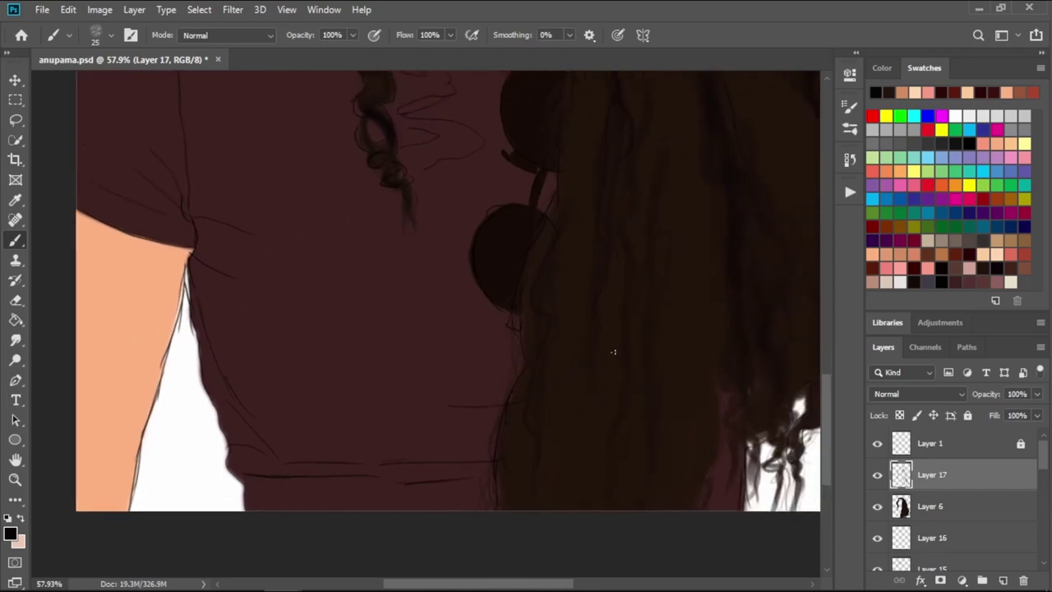
left_click_drag(634, 258, 627, 387)
mouse_move(787, 122)
left_mouse_down()
mouse_move(686, 227)
mouse_move(658, 275)
mouse_move(664, 303)
mouse_move(633, 304)
left_mouse_up()
- Hide the Layer 1 sketch and paint strands around the curl at the right edge
left_click(877, 443)
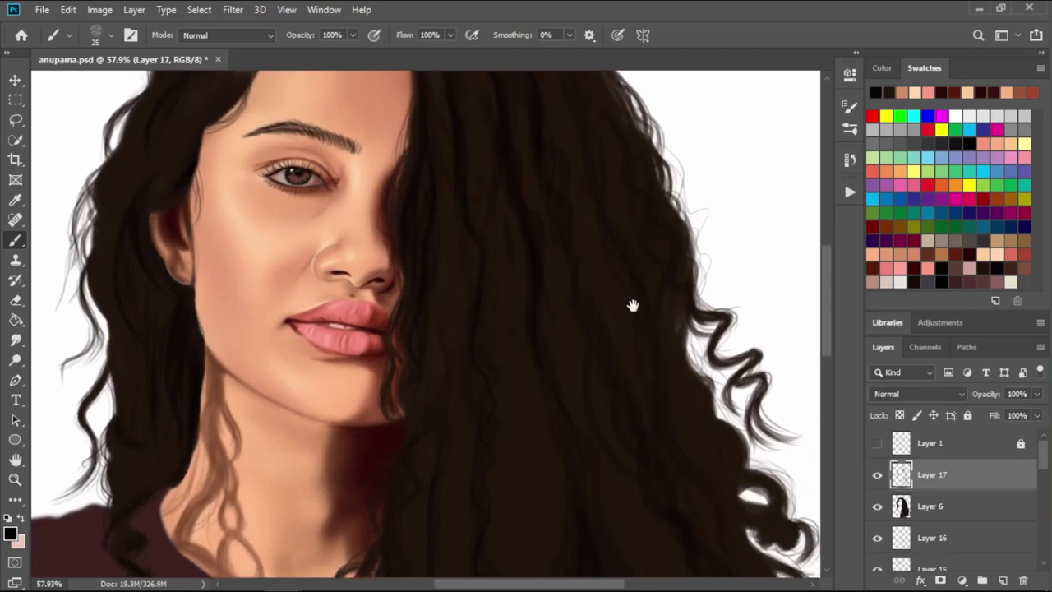
left_click_drag(554, 230, 573, 319)
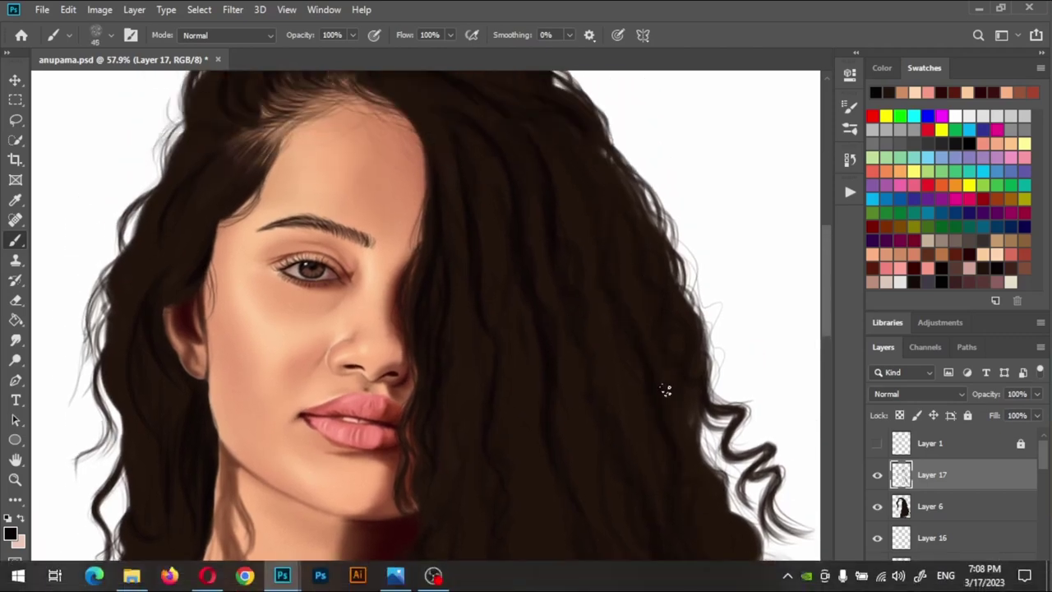
left_click_drag(665, 388, 644, 277)
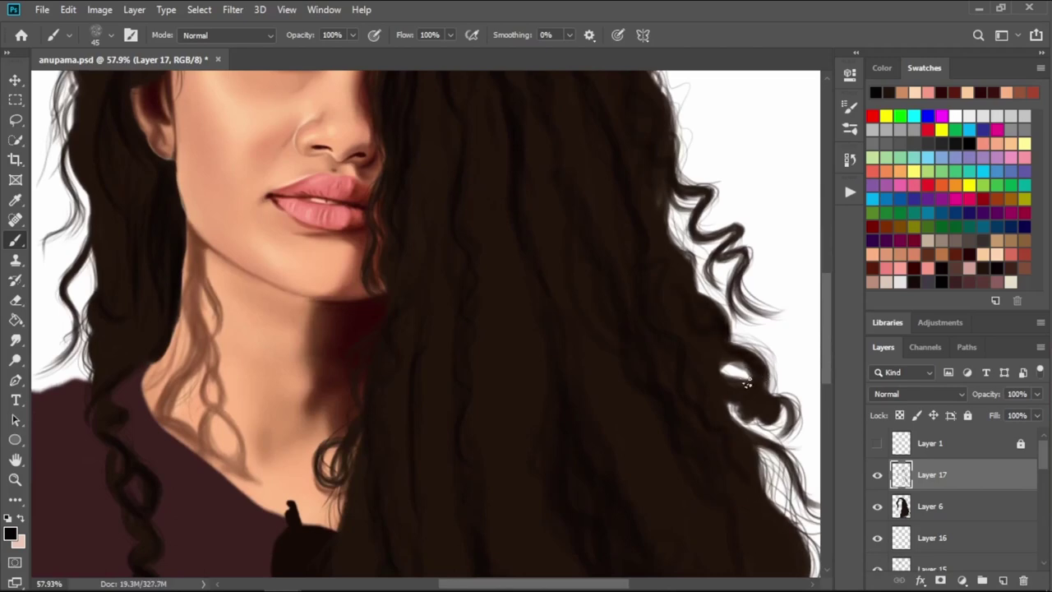
left_click_drag(766, 452, 743, 390)
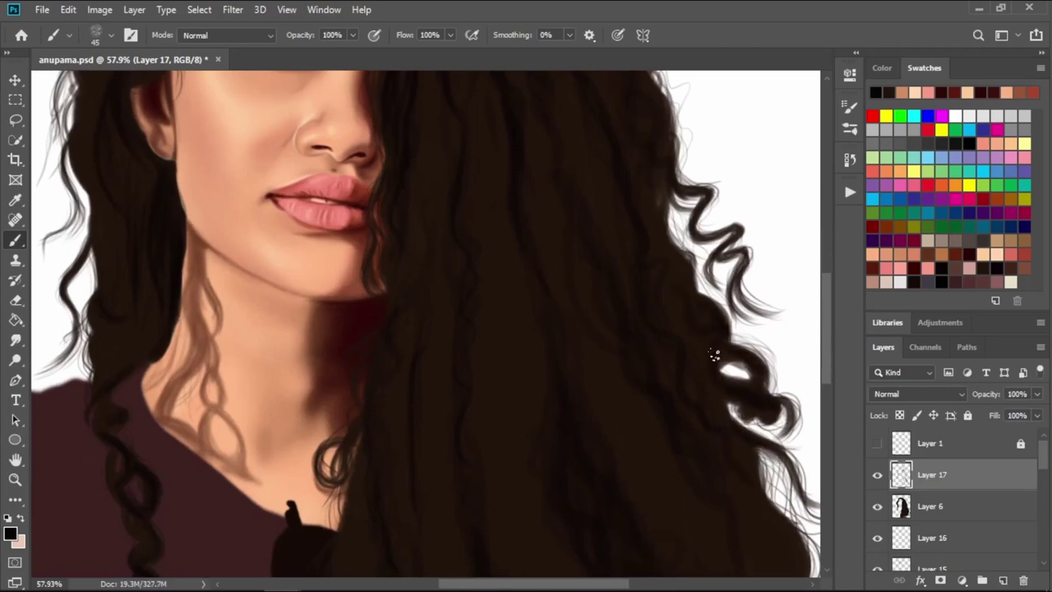
scroll(716, 348, "down", 3)
scroll(716, 347, "down", 2)
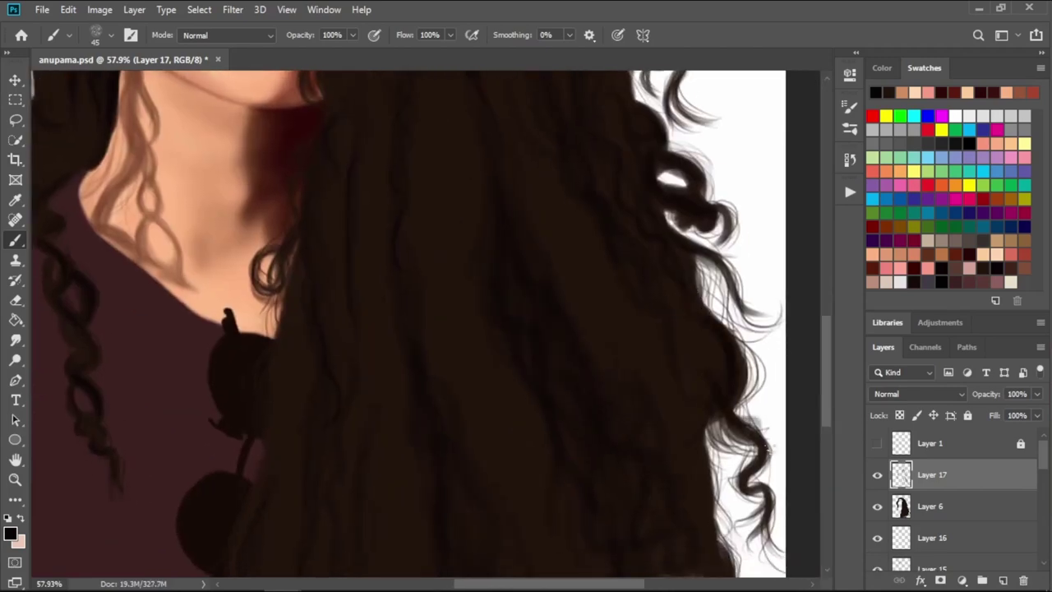
scroll(679, 347, "down", 3)
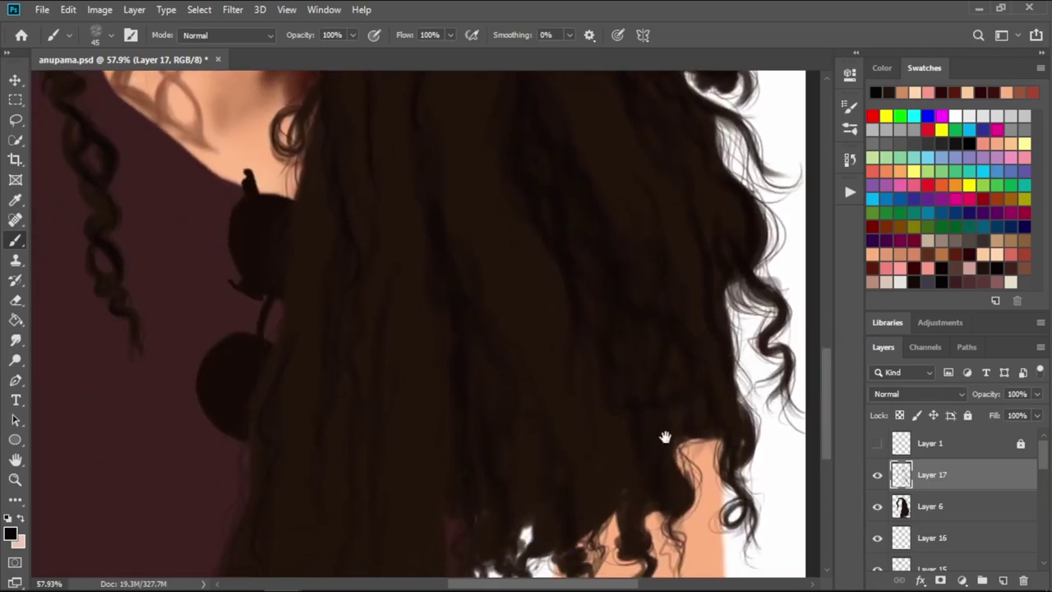
scroll(700, 436, "up", 3)
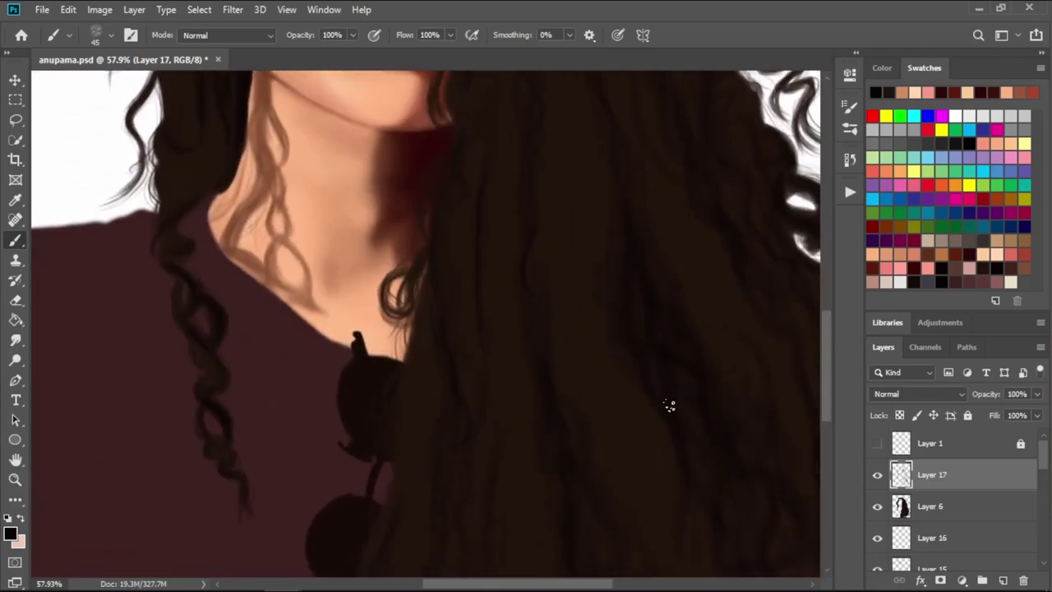
scroll(666, 334, "up", 5)
scroll(666, 335, "up", 2)
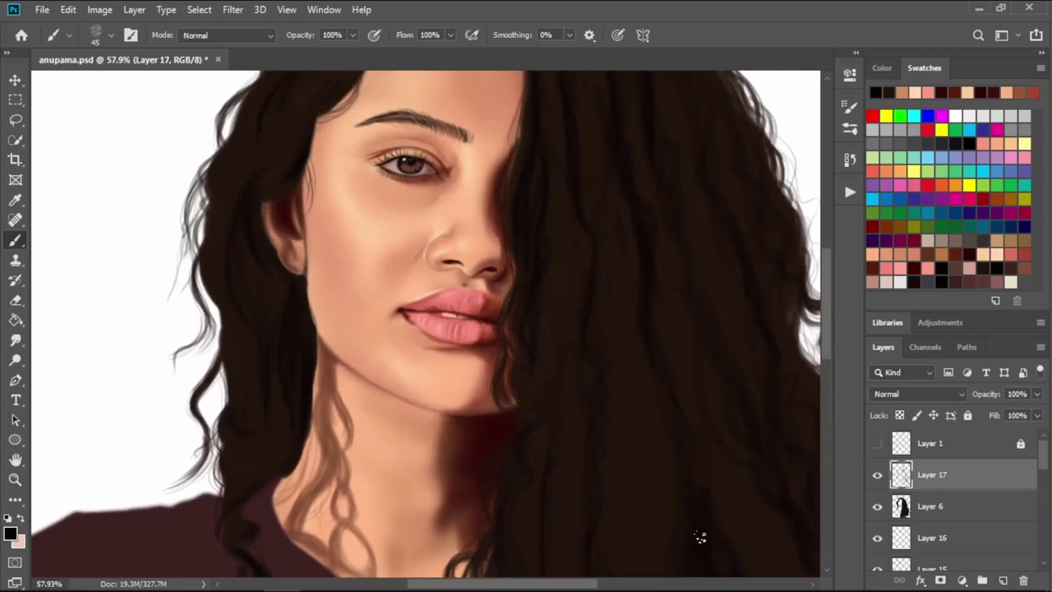
scroll(711, 460, "down", 1)
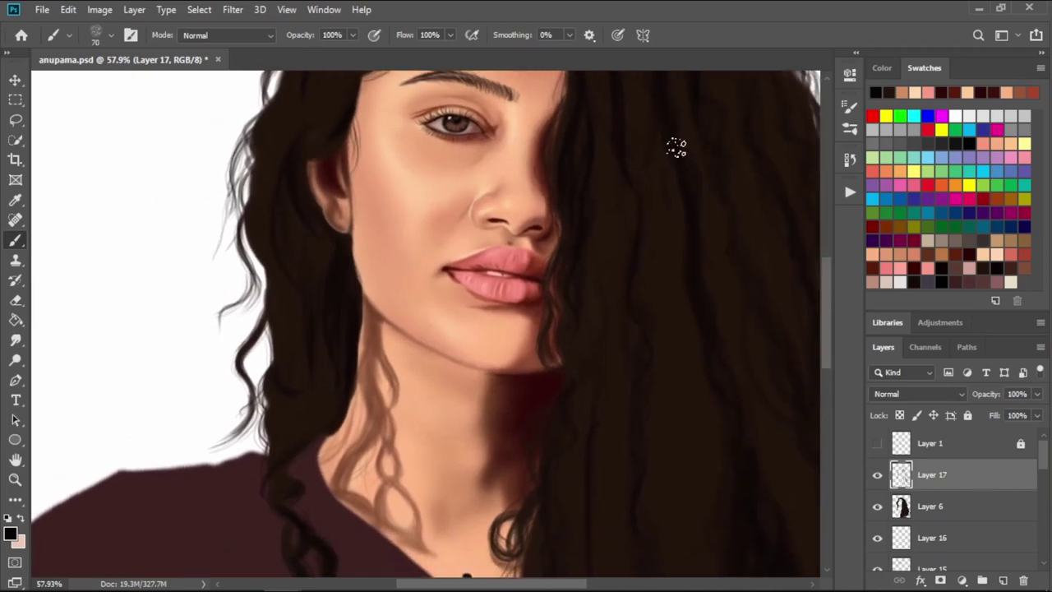
- Move up over the face to the left side and hair, with the brush at 40
key("bracketright")
key("bracketright")
key("bracketright")
left_click_drag(672, 421, 658, 302)
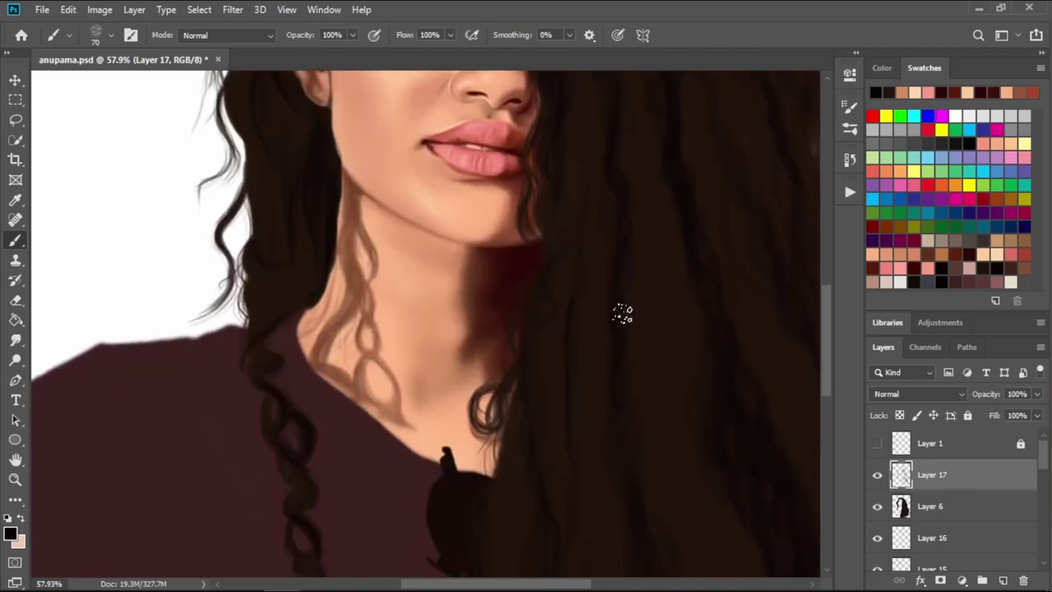
left_click_drag(634, 181, 664, 424)
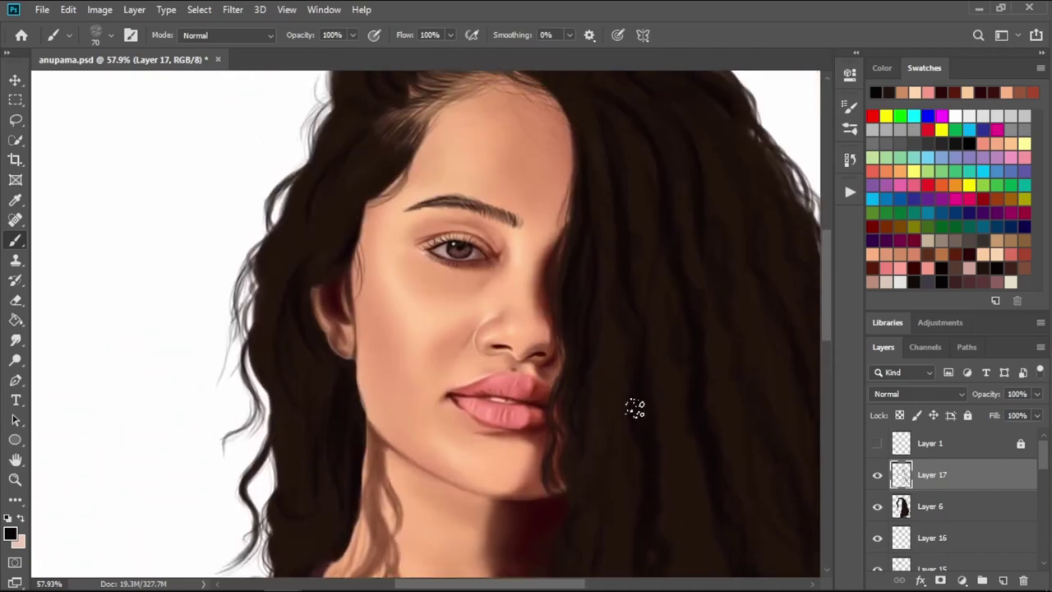
left_click_drag(618, 155, 630, 243)
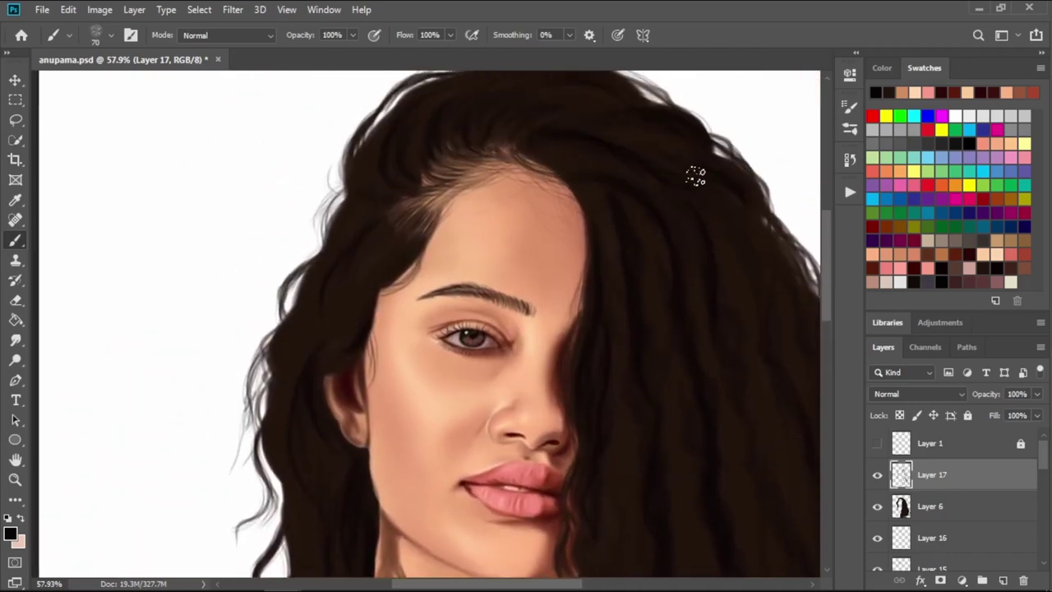
left_click_drag(403, 235, 571, 182)
key("bracketleft")
key("bracketleft")
key("bracketleft")
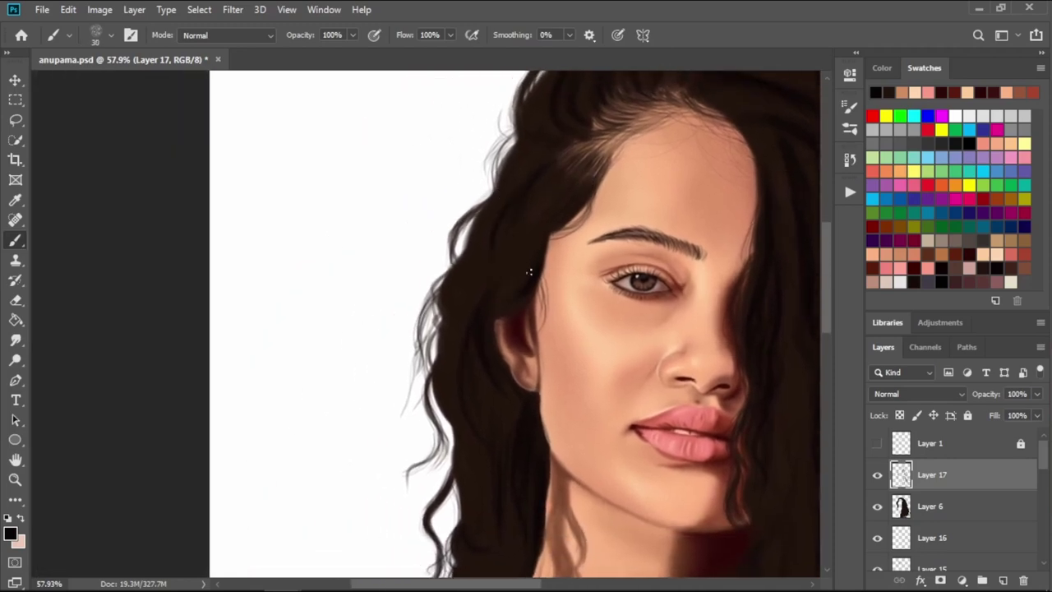
key("bracketright")
key("bracketright")
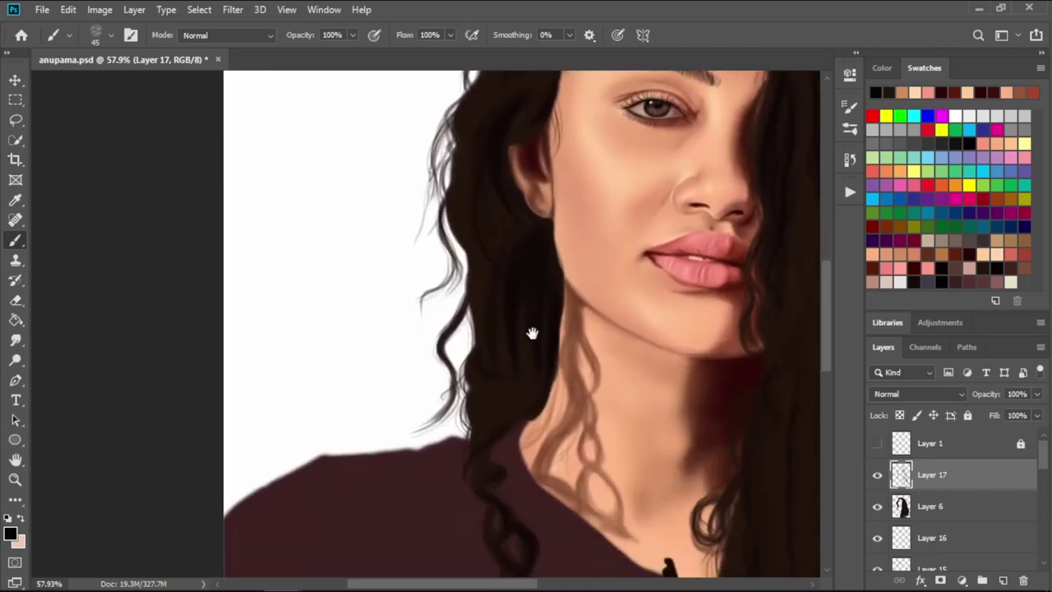
- Paint dark strands along the left hair edge above the forehead with a size-30 brush
left_click_drag(512, 491, 533, 332)
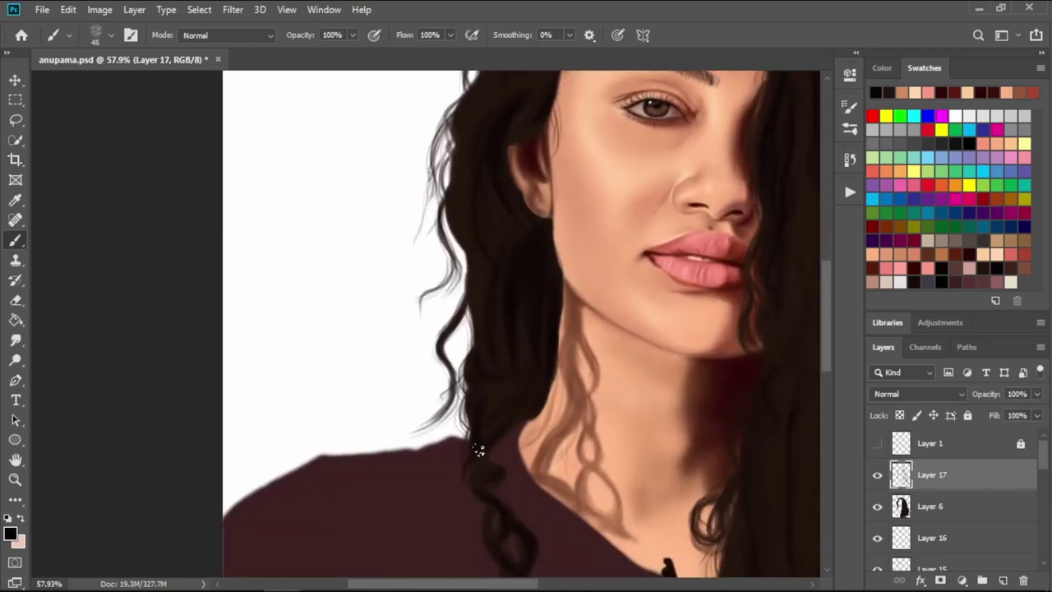
left_click_drag(538, 288, 559, 444)
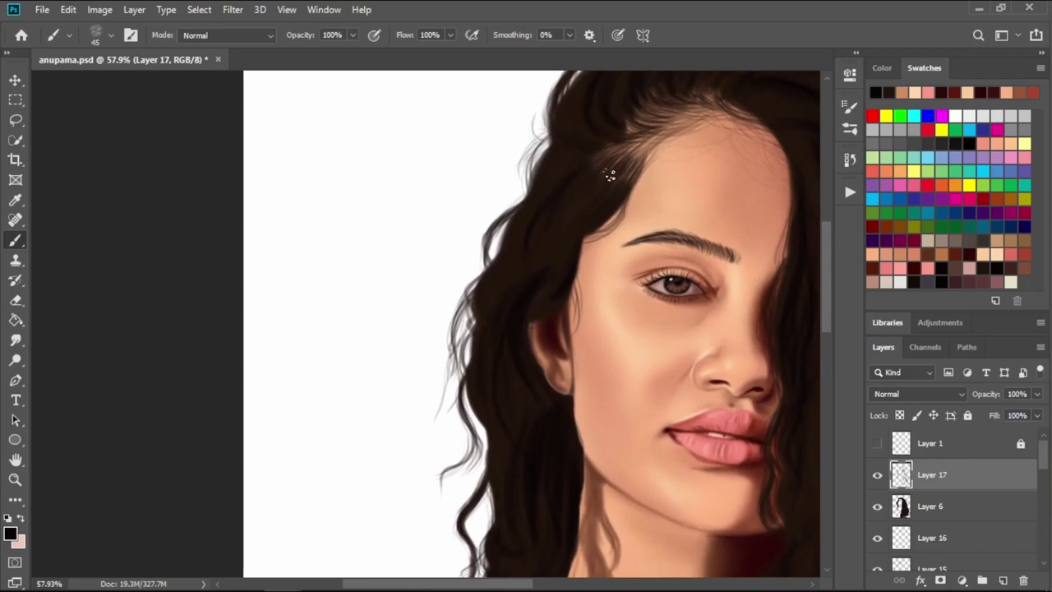
left_click_drag(611, 174, 588, 281)
key("bracketright")
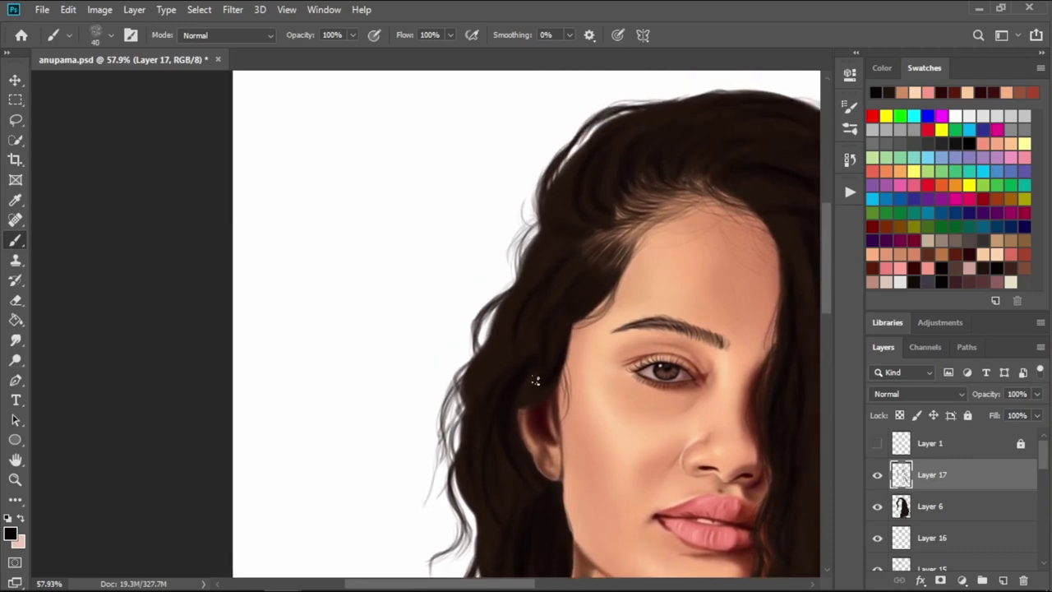
key("bracketleft")
left_click_drag(536, 239, 511, 286)
- Set the brush to 45 and bring the left side and top of the hair into view
key("bracketright")
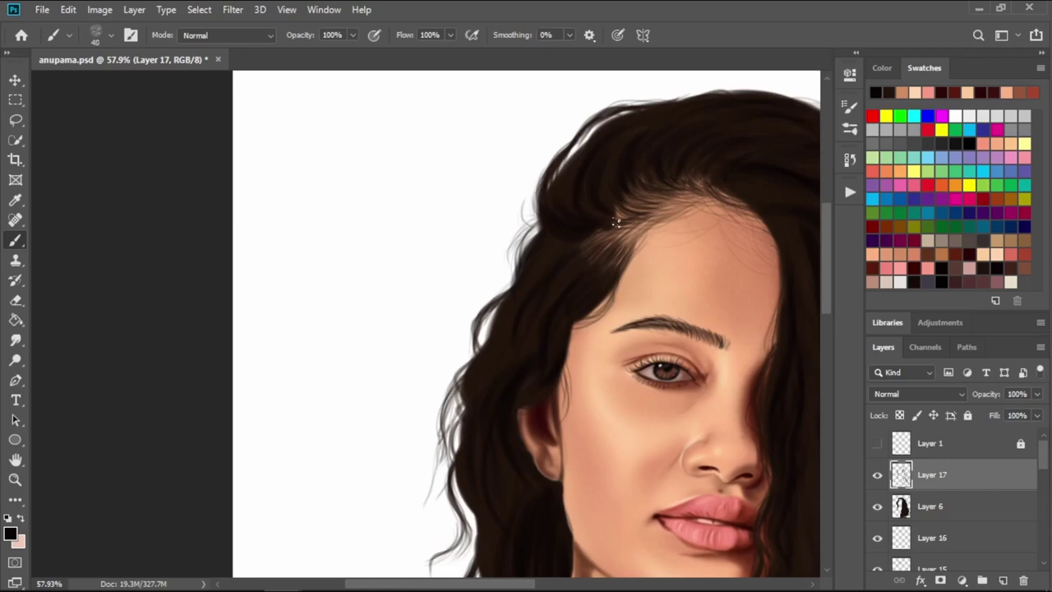
key("bracketright")
key("bracketleft")
left_click_drag(698, 369, 540, 200)
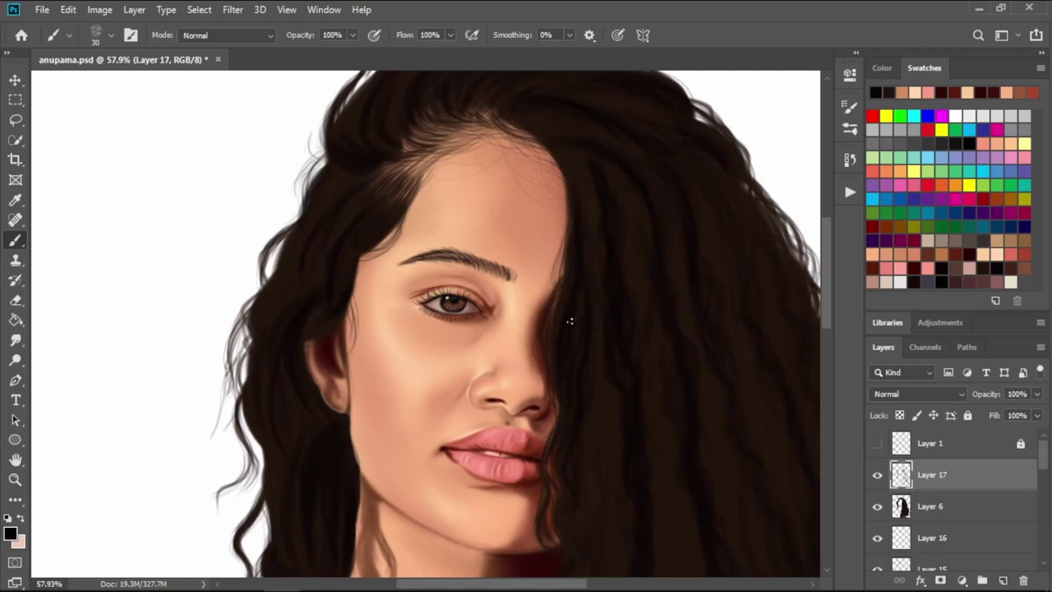
scroll(641, 307, "right", 3)
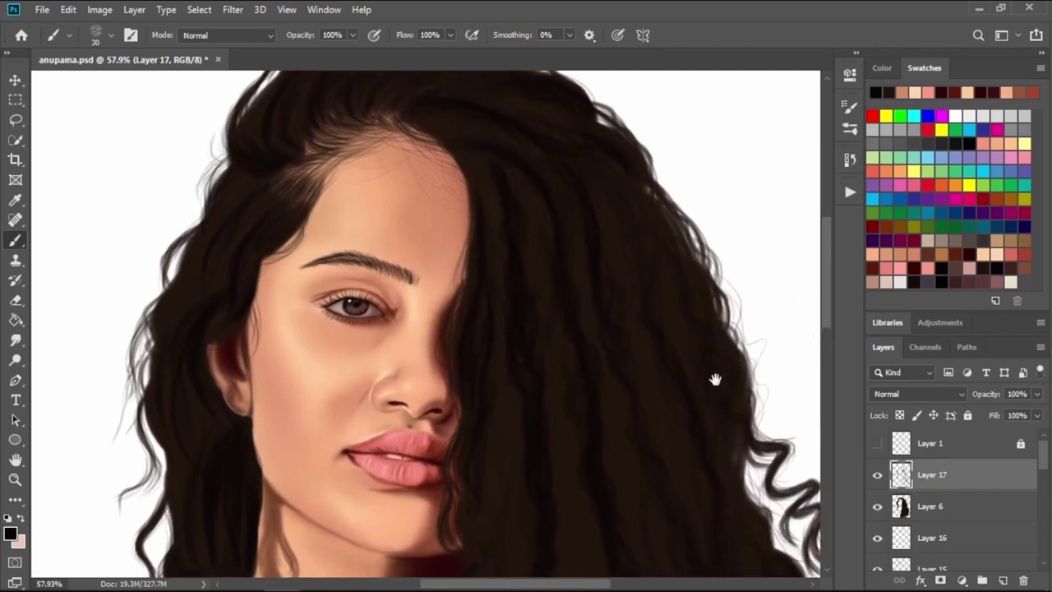
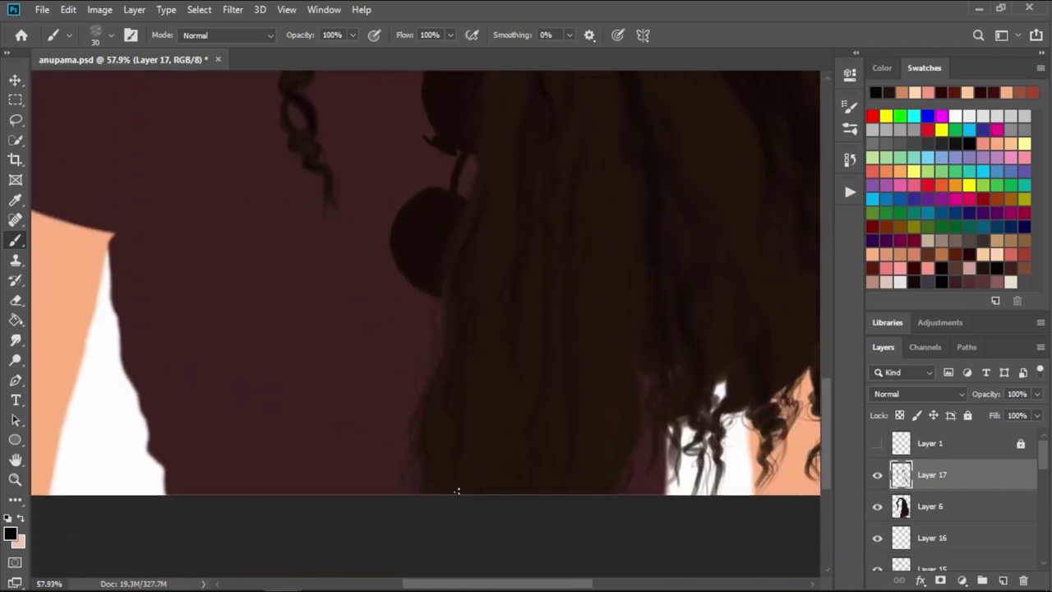
- On Layer 17, paint dark strands upward from the hair's lower ends with a 60 px brush
left_click_drag(461, 499, 483, 440)
key("bracketright")
key("bracketright")
left_click_drag(469, 477, 468, 249)
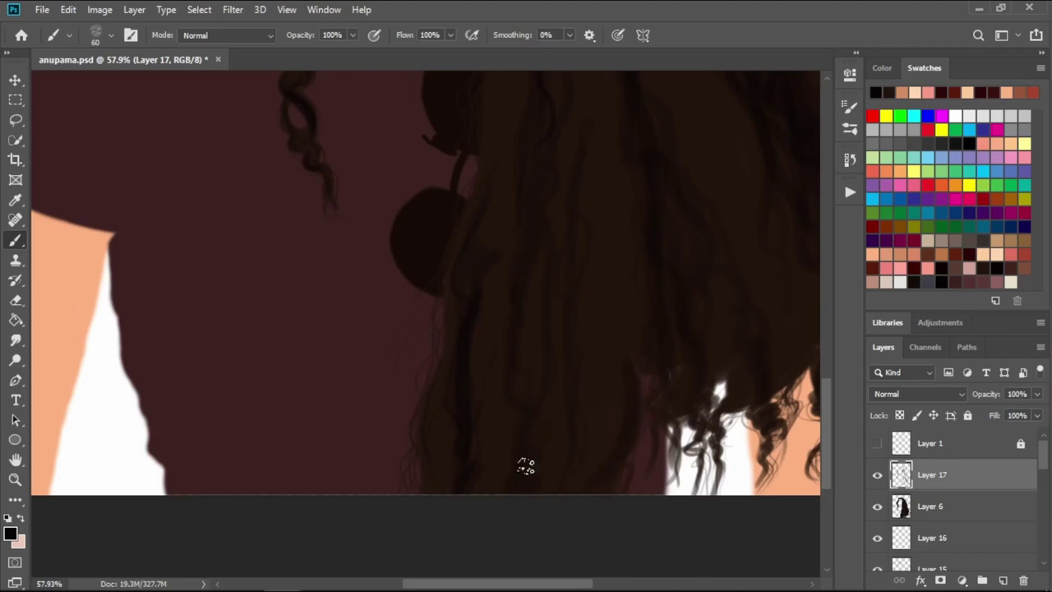
scroll(570, 308, "up", 3)
scroll(569, 308, "right", 2)
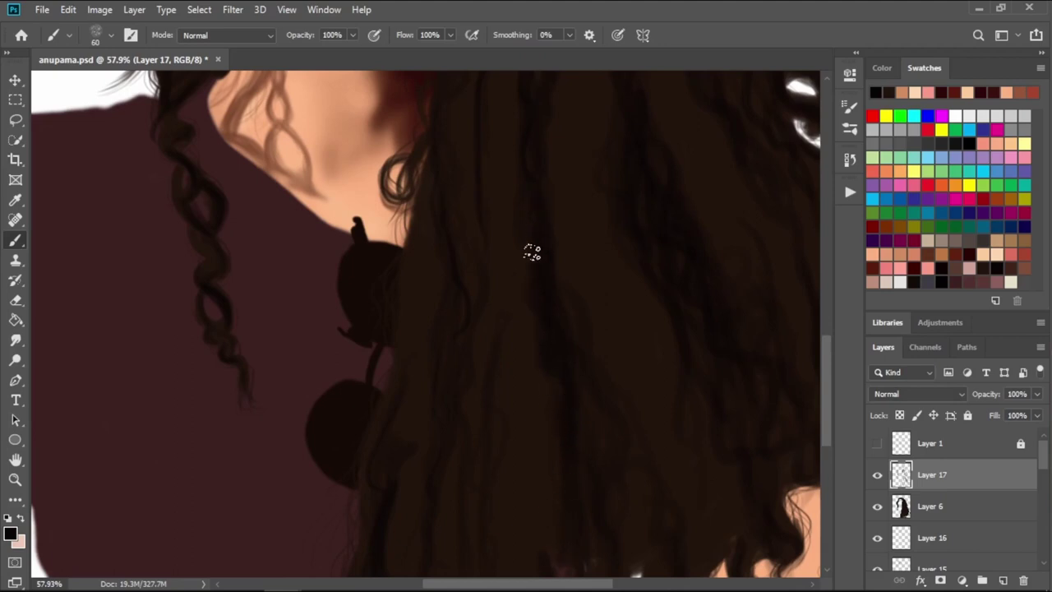
scroll(592, 312, "up", 5)
scroll(649, 365, "down", 2)
scroll(637, 329, "left", 2)
scroll(629, 270, "up", 4)
scroll(589, 355, "right", 2)
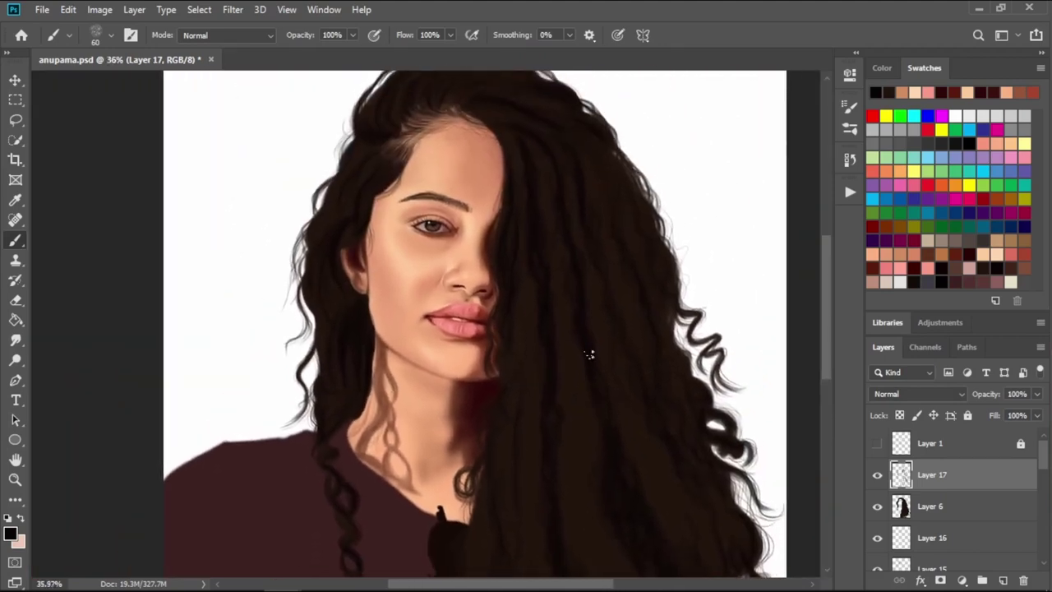
- Create Layer 18, choose a dark red-brown colour, and paint a strand beside the jaw
left_click(1003, 580)
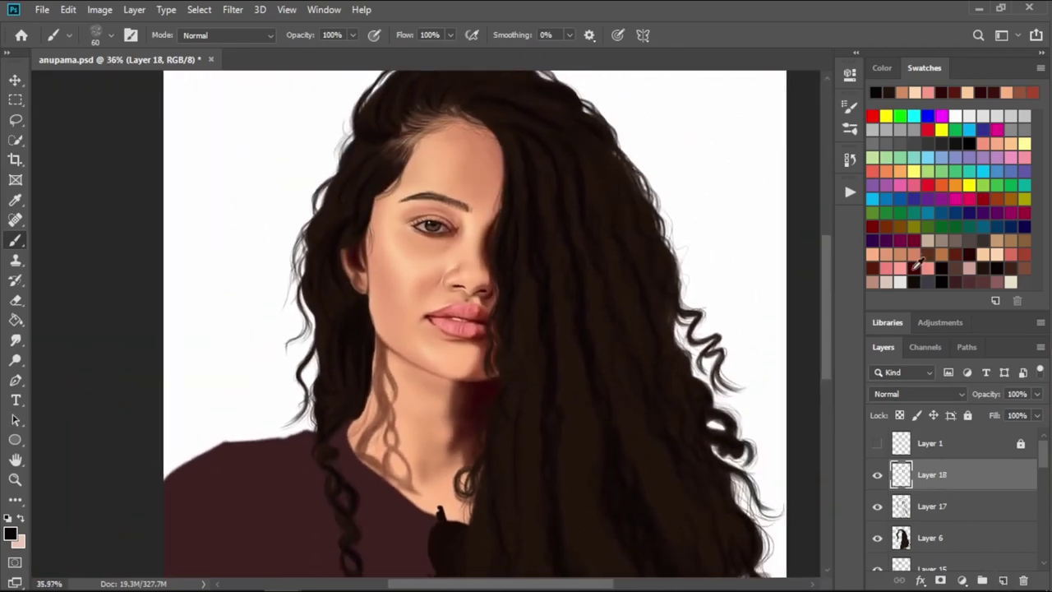
mouse_move(628, 298)
left_mouse_down()
mouse_move(626, 318)
mouse_move(668, 351)
left_mouse_up()
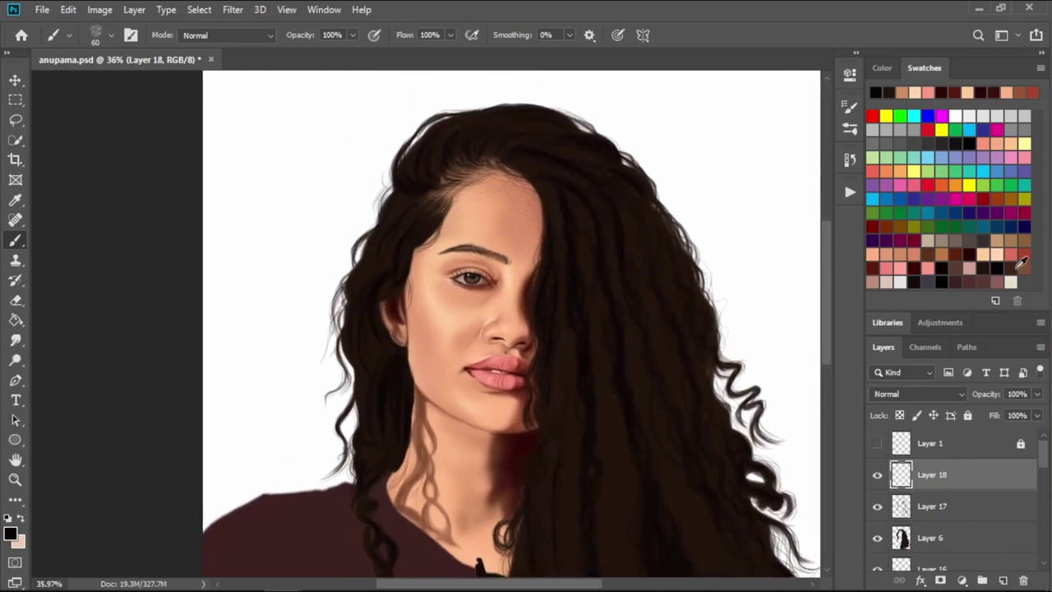
left_click(1020, 261)
scroll(263, 491, "up", 1)
scroll(263, 491, "up", 2)
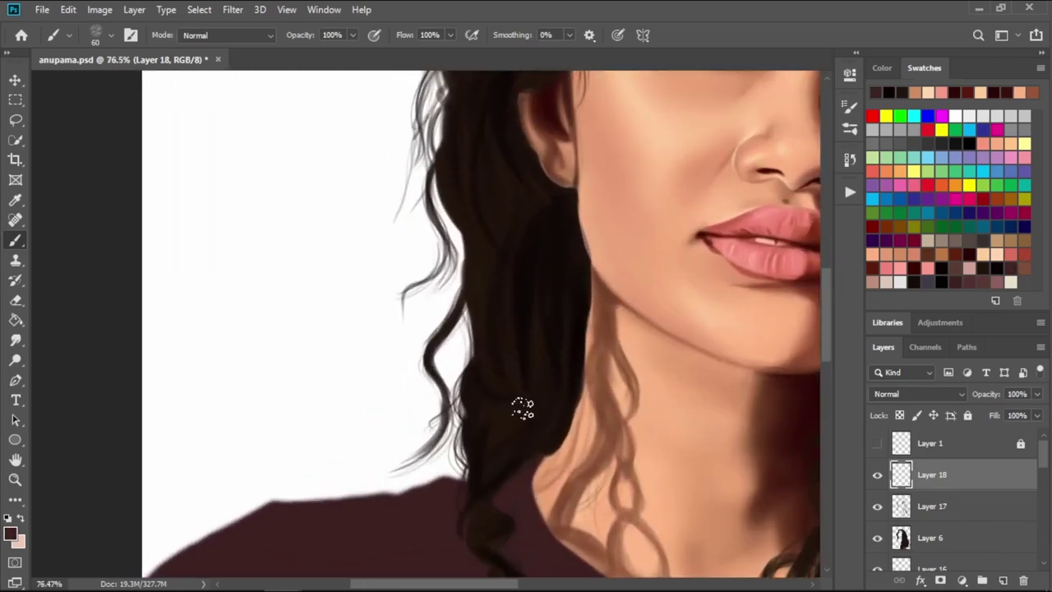
key("bracketleft")
key("bracketleft")
key("bracketleft")
- Paint reddish-brown strands along the braid over the shirt with a 10–25 px brush
key("bracketleft")
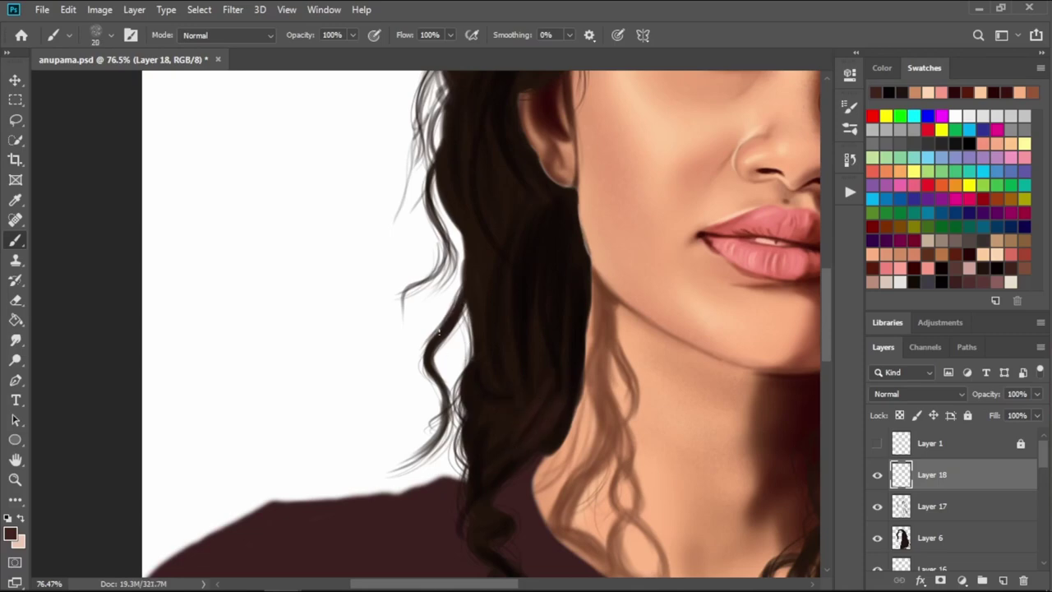
key("bracketleft")
key("bracketleft")
left_click_drag(481, 152, 547, 375)
key("bracketleft")
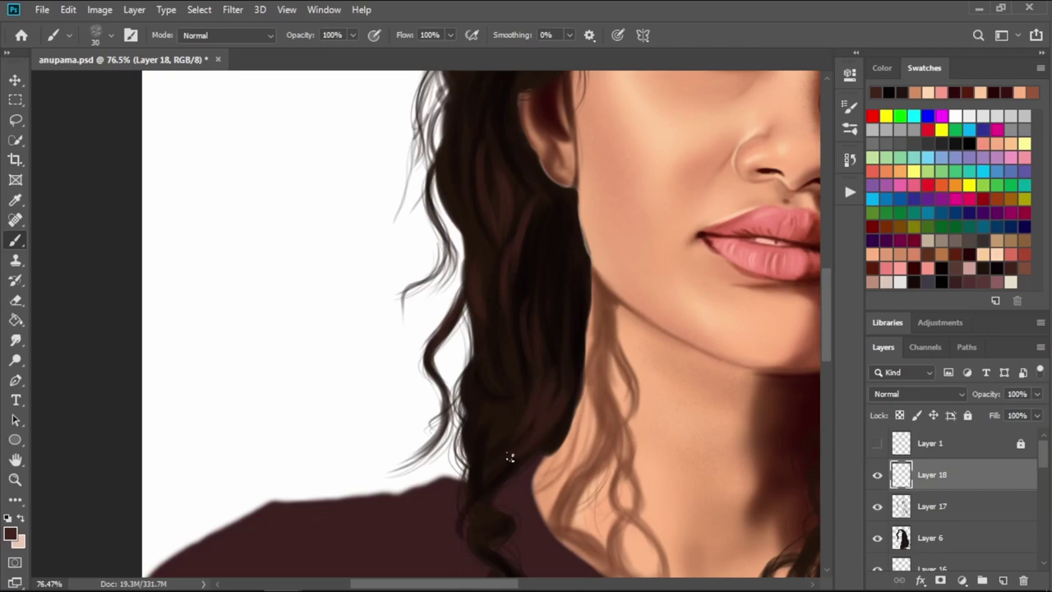
key("bracketleft")
left_click_drag(505, 512, 536, 307)
key("bracketleft")
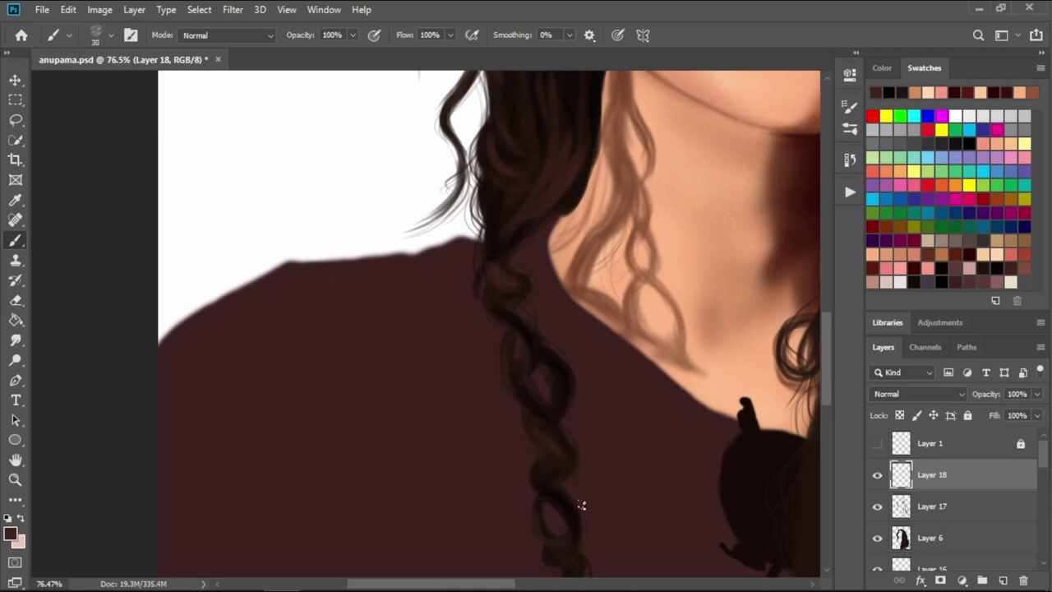
left_click_drag(582, 505, 575, 318)
key("bracketleft")
key("bracketleft")
key("bracketleft")
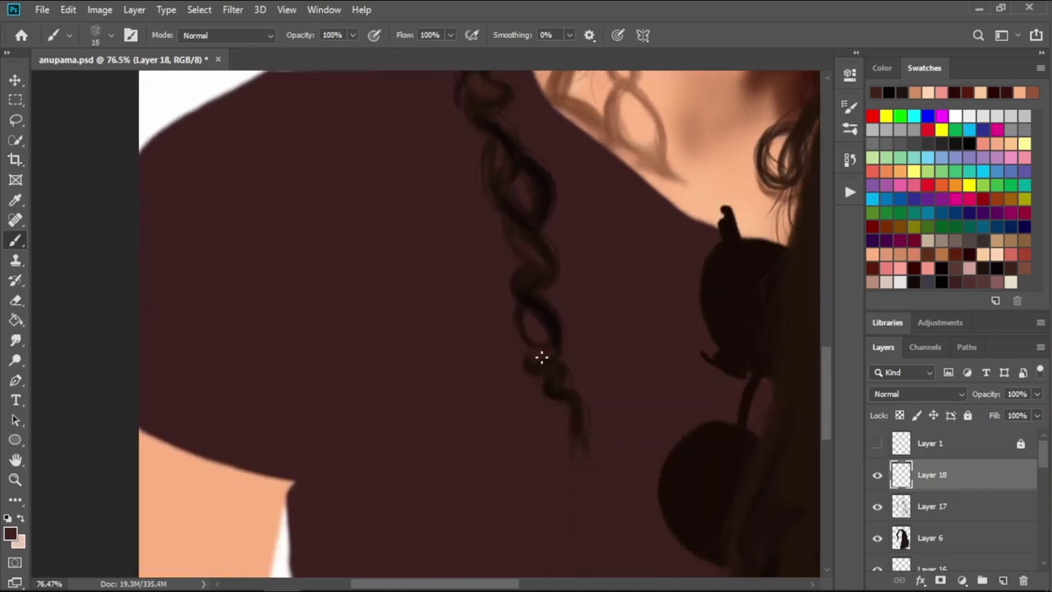
key("bracketleft")
- Add reddish-brown strands near the ear and left hair edge with a 10–25 px brush
mouse_move(575, 294)
left_mouse_down()
mouse_move(549, 277)
mouse_move(575, 352)
mouse_move(521, 216)
mouse_move(549, 304)
left_mouse_up()
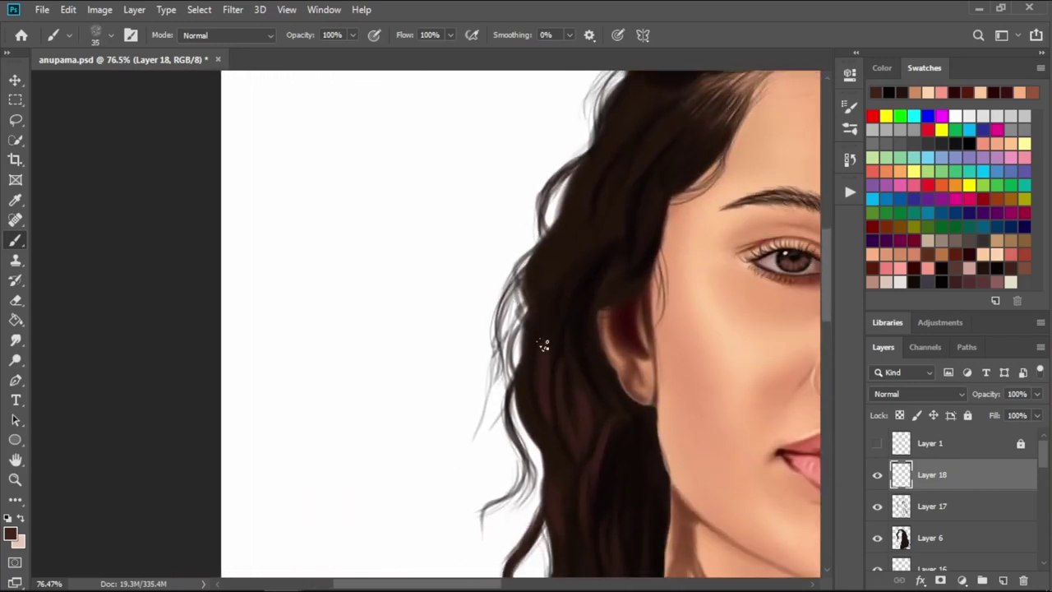
key("bracketleft")
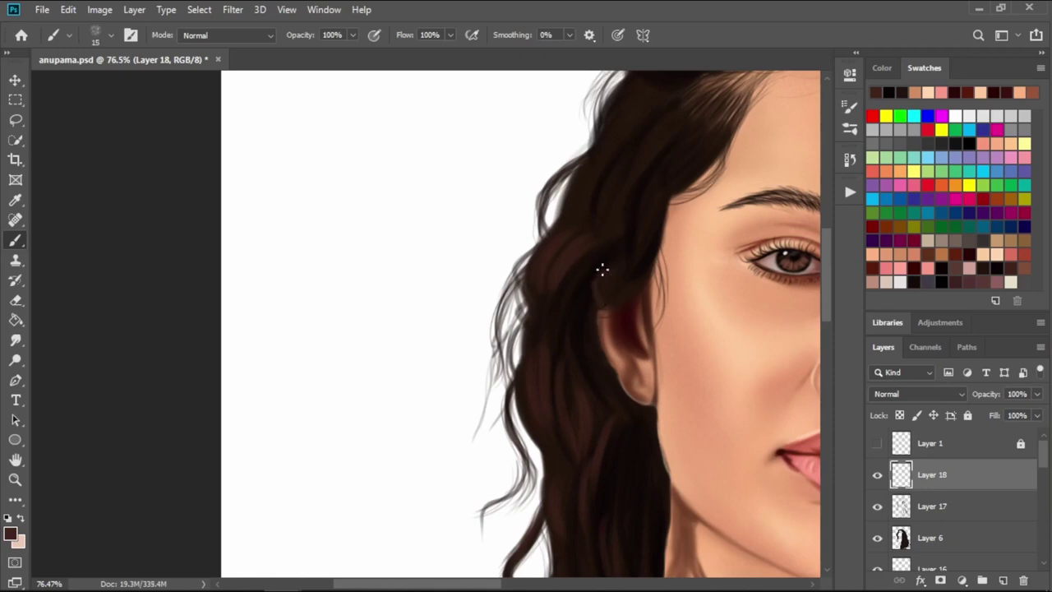
key("bracketright")
key("bracketleft")
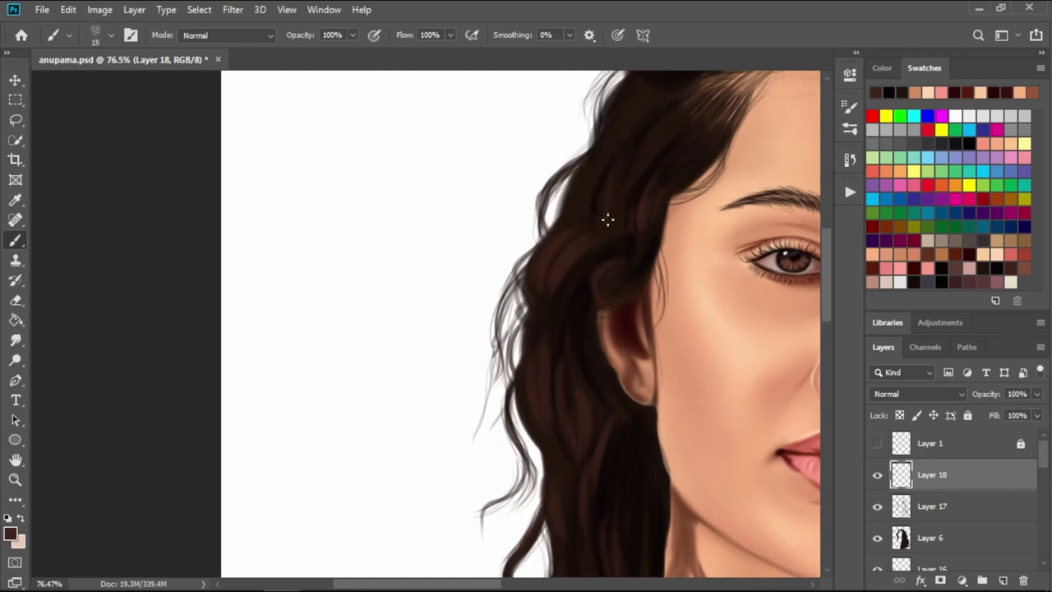
key("bracketleft")
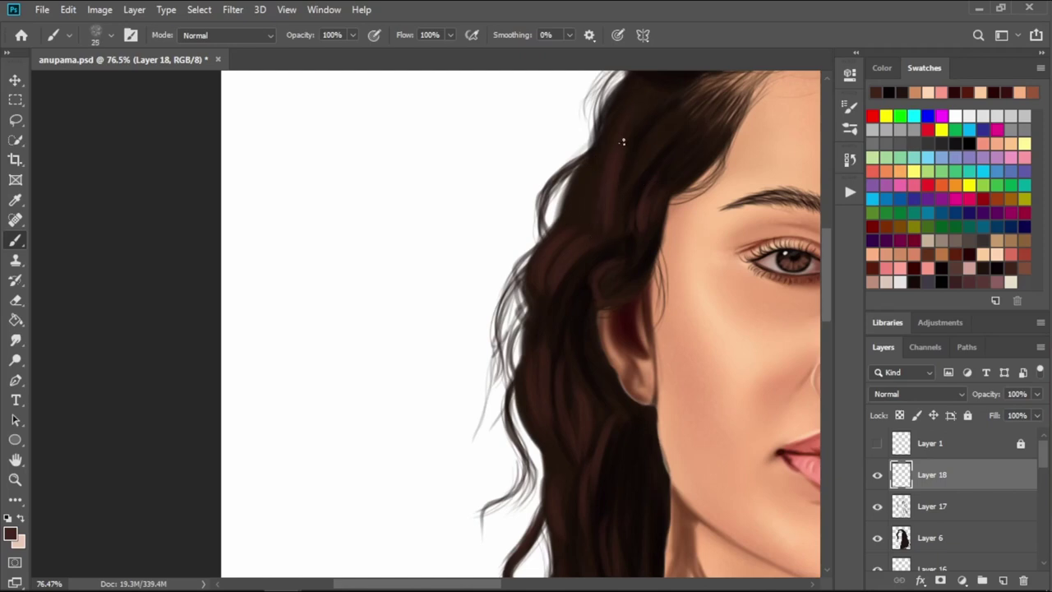
key("bracketleft")
mouse_move(592, 216)
left_mouse_down()
mouse_move(555, 315)
mouse_move(505, 365)
mouse_move(560, 286)
mouse_move(562, 258)
mouse_move(552, 353)
mouse_move(489, 370)
left_mouse_up()
key("bracketright")
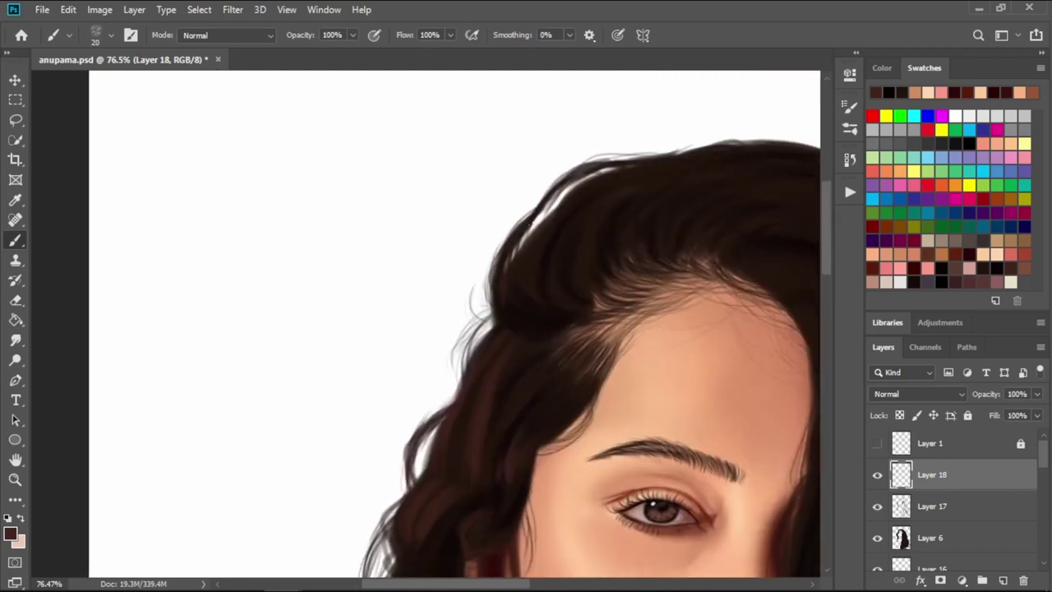
- Paint dark strokes over the white highlights along the crown's top edge
mouse_move(526, 219)
left_mouse_down()
mouse_move(562, 179)
mouse_move(615, 166)
mouse_move(610, 158)
mouse_move(498, 261)
mouse_move(549, 205)
mouse_move(606, 170)
left_mouse_up()
key("bracketleft")
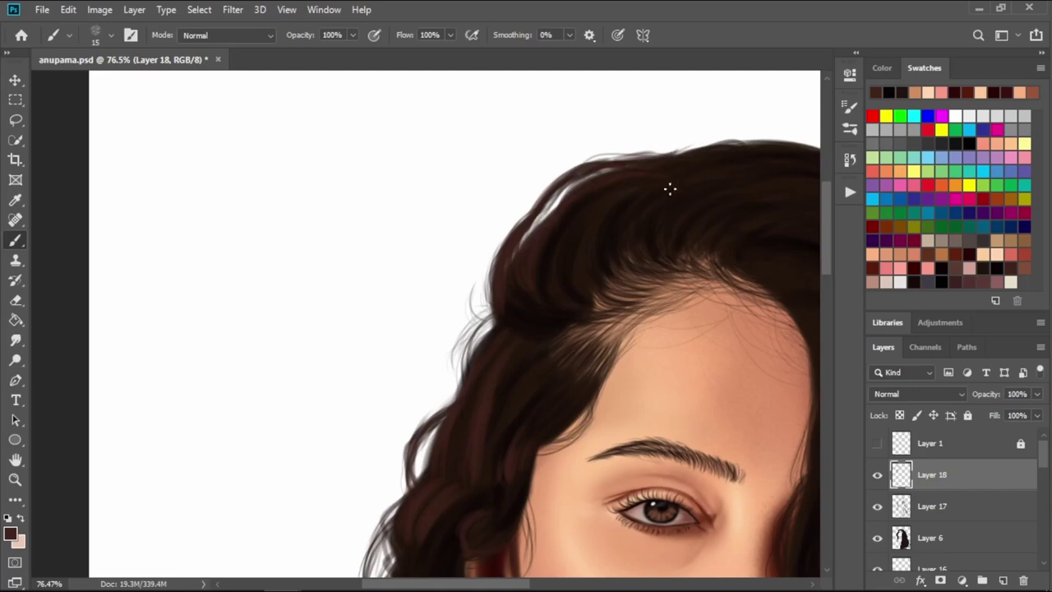
left_click_drag(670, 189, 468, 188)
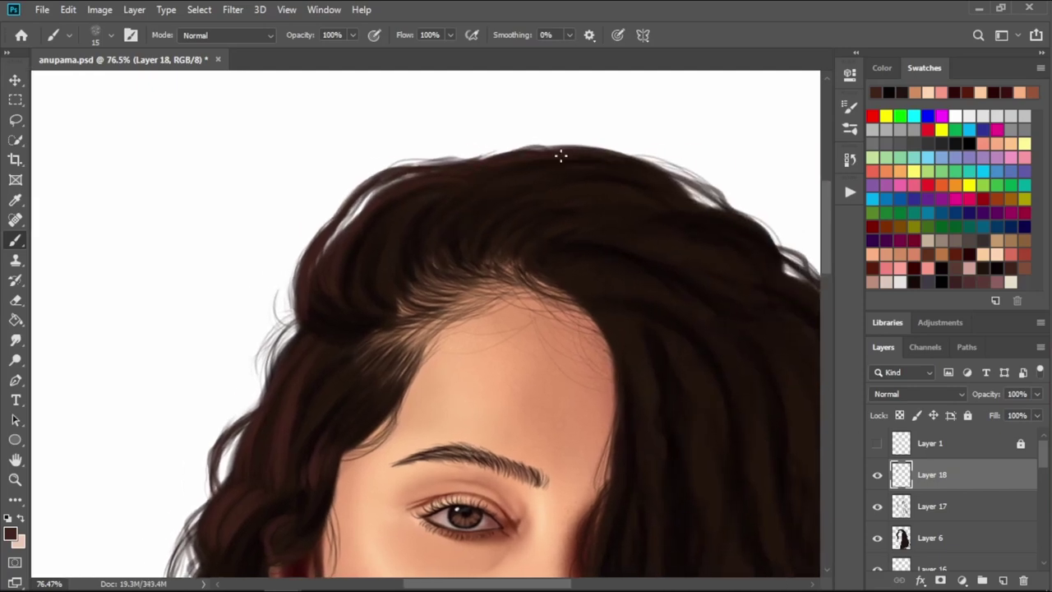
mouse_move(625, 156)
left_mouse_down()
mouse_move(694, 197)
mouse_move(676, 191)
left_mouse_up()
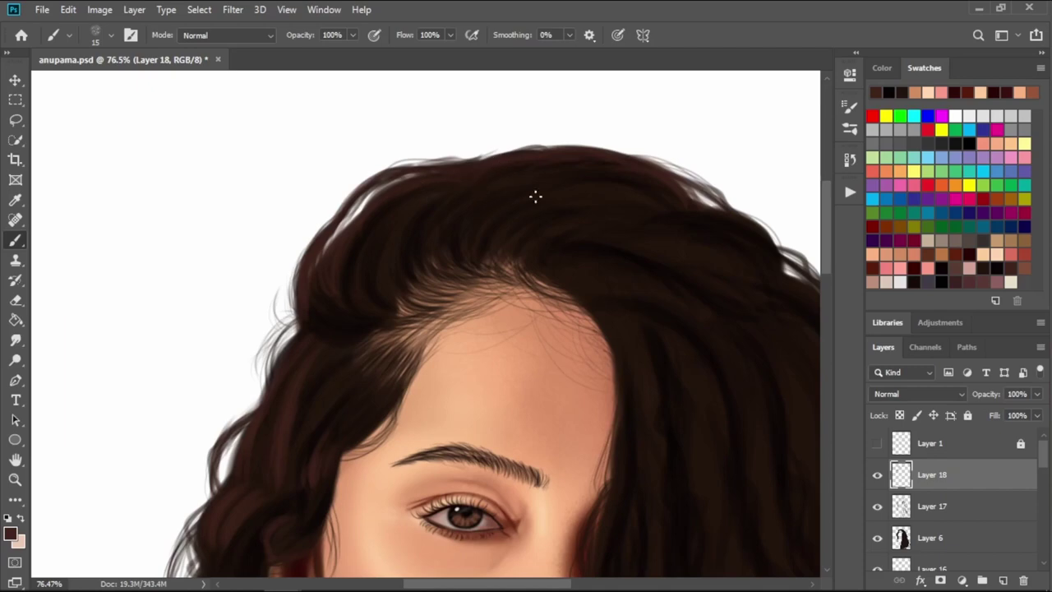
left_click_drag(571, 239, 513, 224)
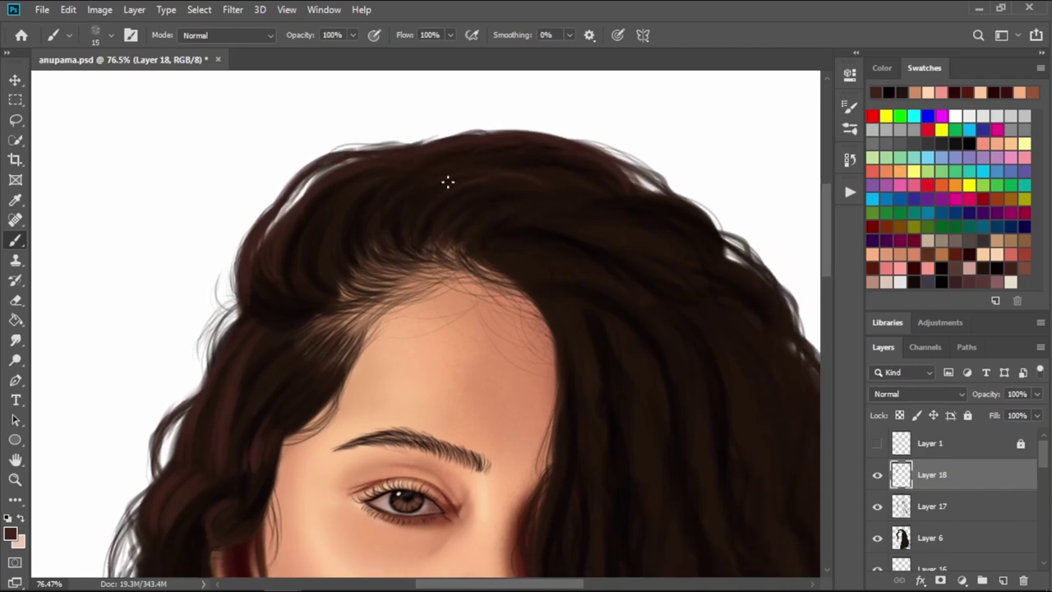
key("bracketleft")
key("bracketleft")
key("bracketright")
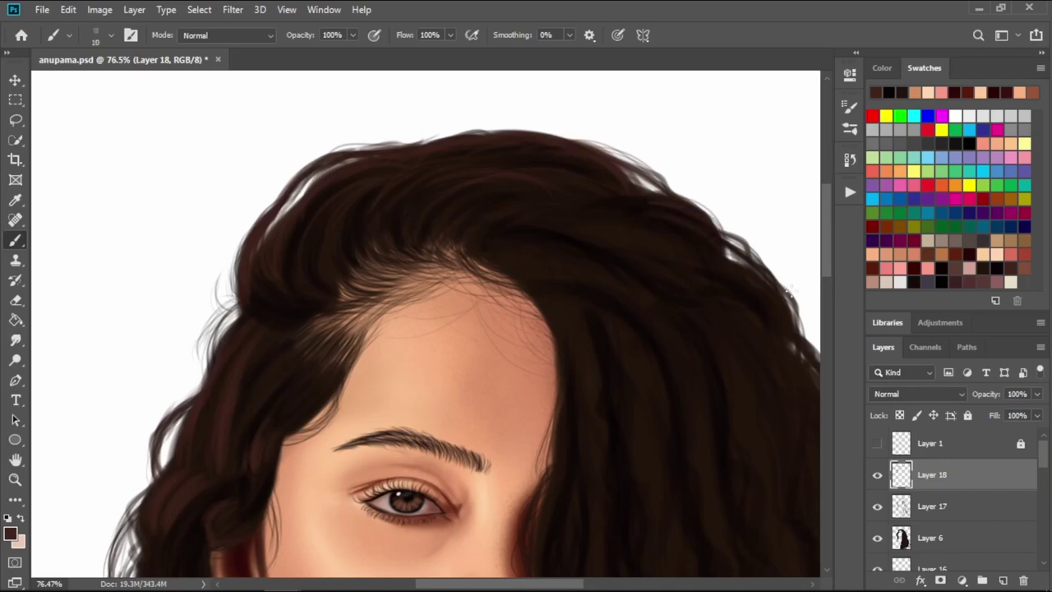
key("bracketright")
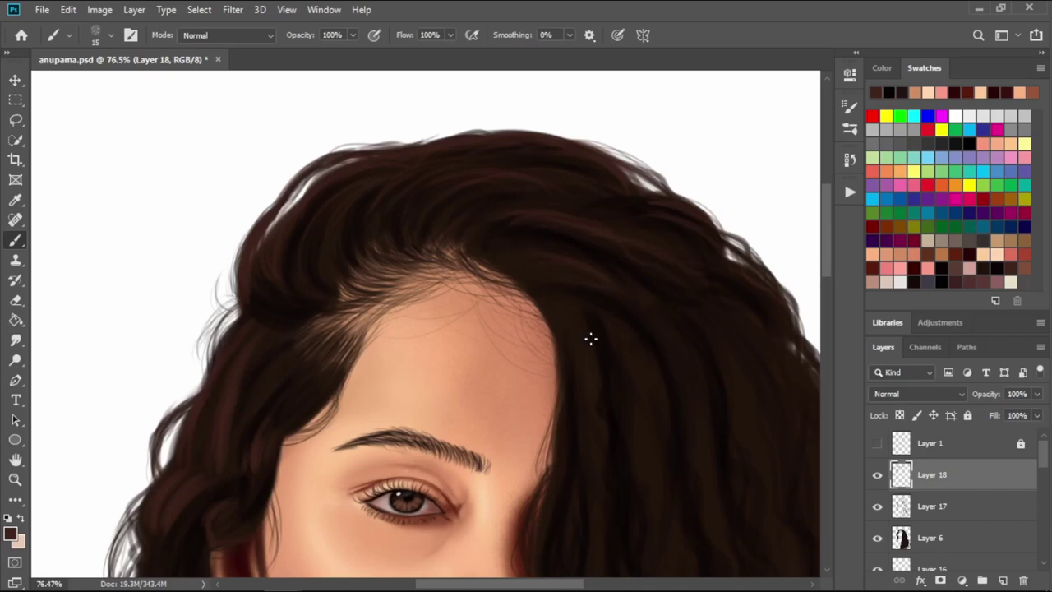
- Paint faint lighter strands down through the lock covering the face
left_click_drag(579, 349, 499, 268)
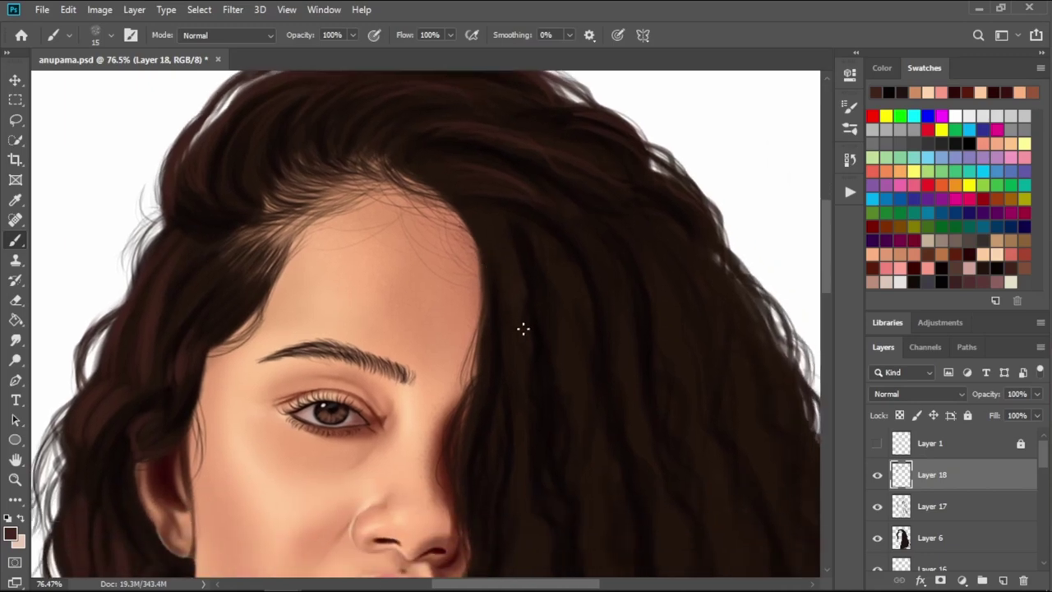
left_click_drag(530, 246, 559, 304)
key("bracketright")
left_click_drag(567, 404, 573, 433)
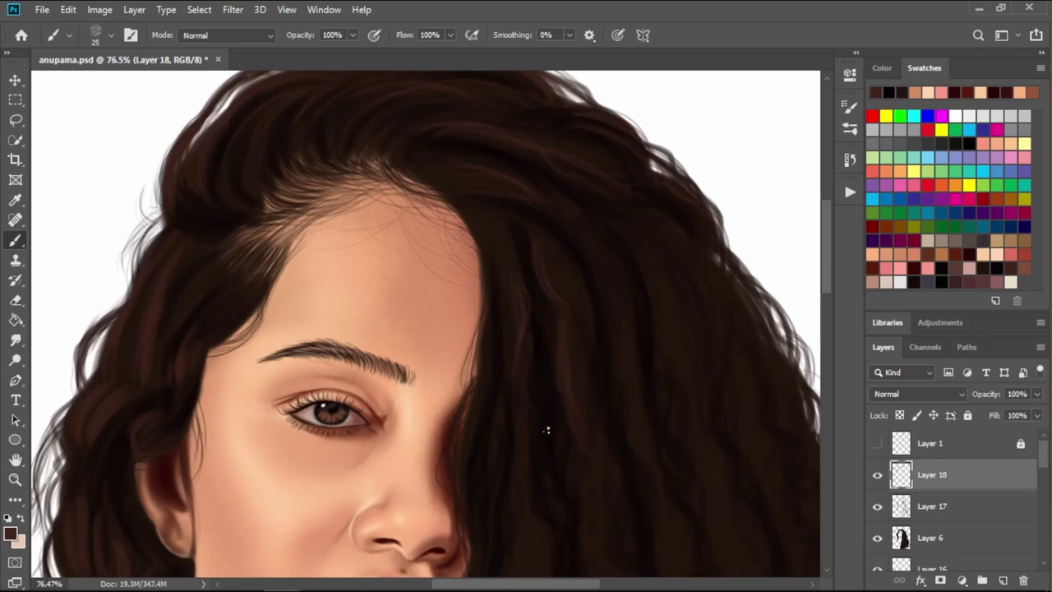
left_click_drag(600, 466, 608, 518)
scroll(639, 391, "down", 3, "alt")
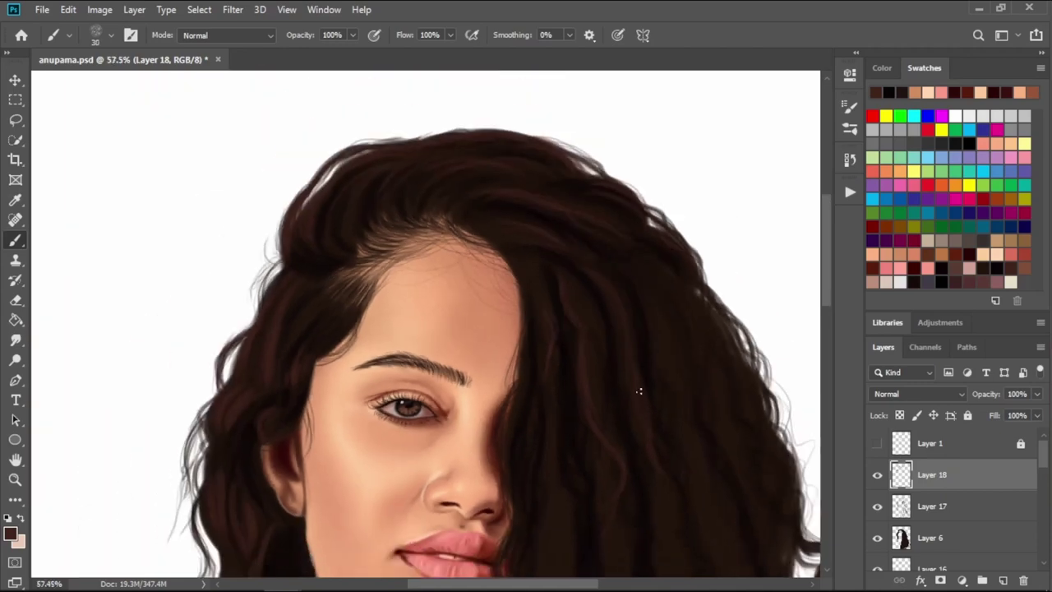
left_click_drag(611, 411, 592, 248)
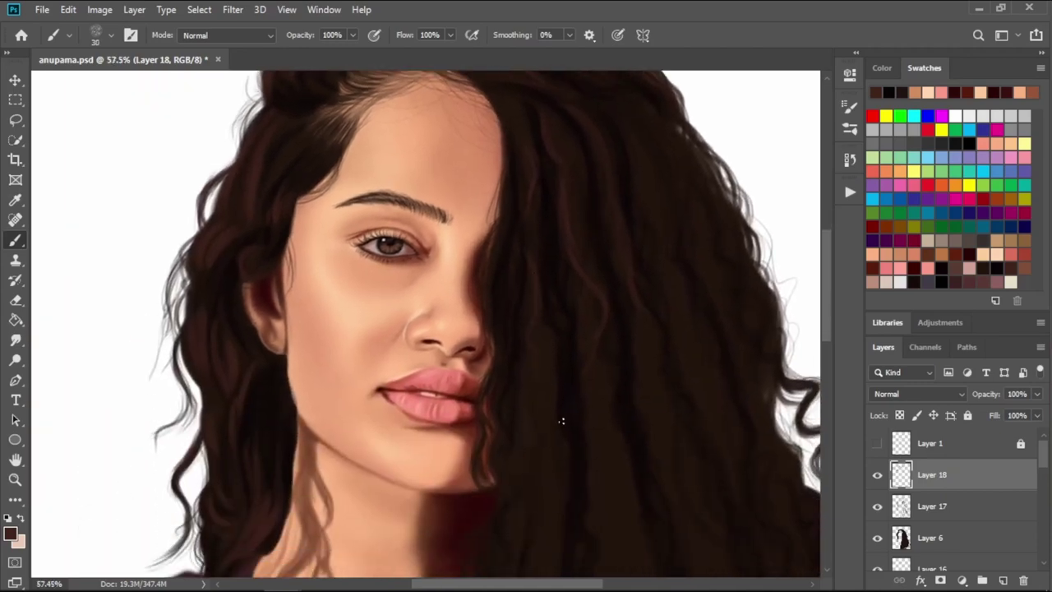
key("bracketright")
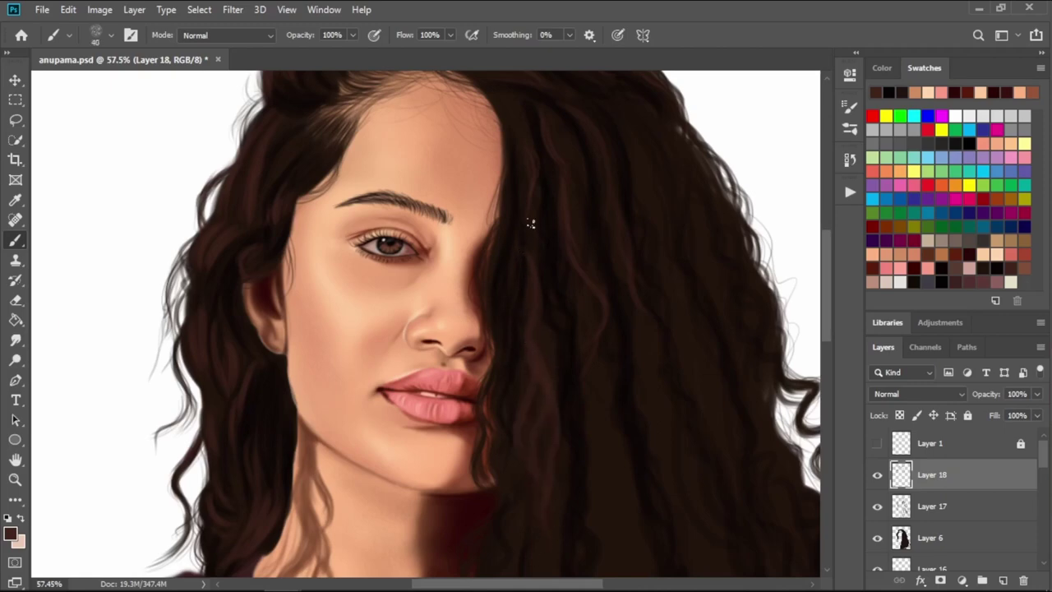
key("bracketleft")
key("bracketright")
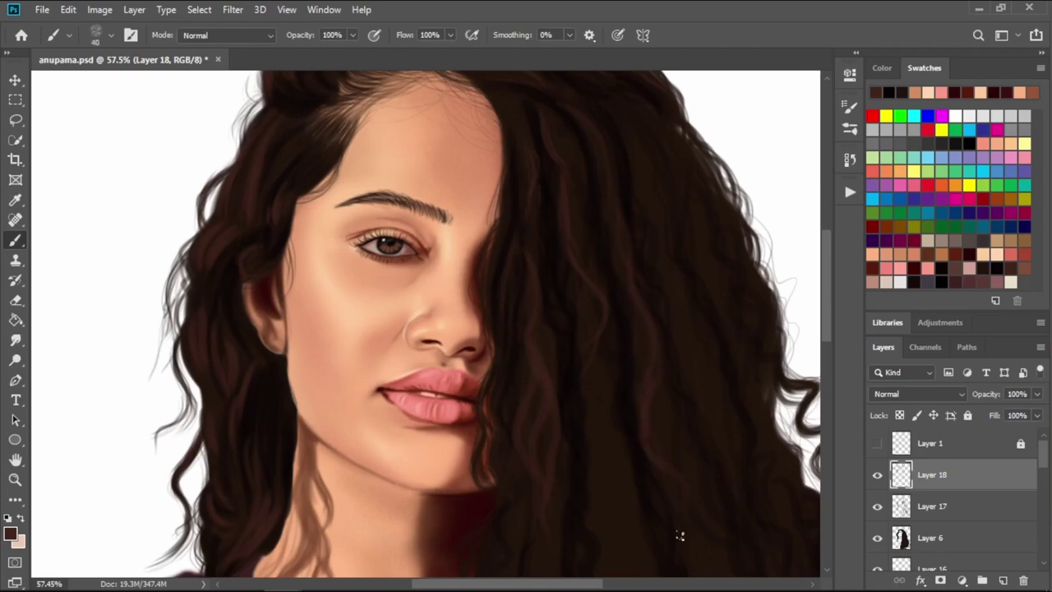
scroll(634, 358, "down", 2)
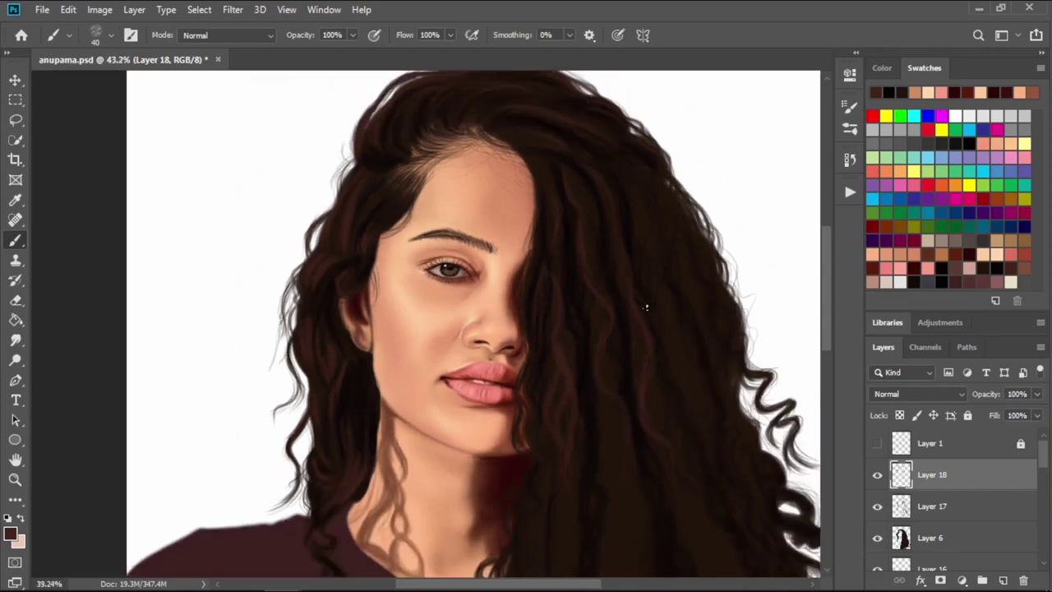
scroll(628, 199, "down", 1)
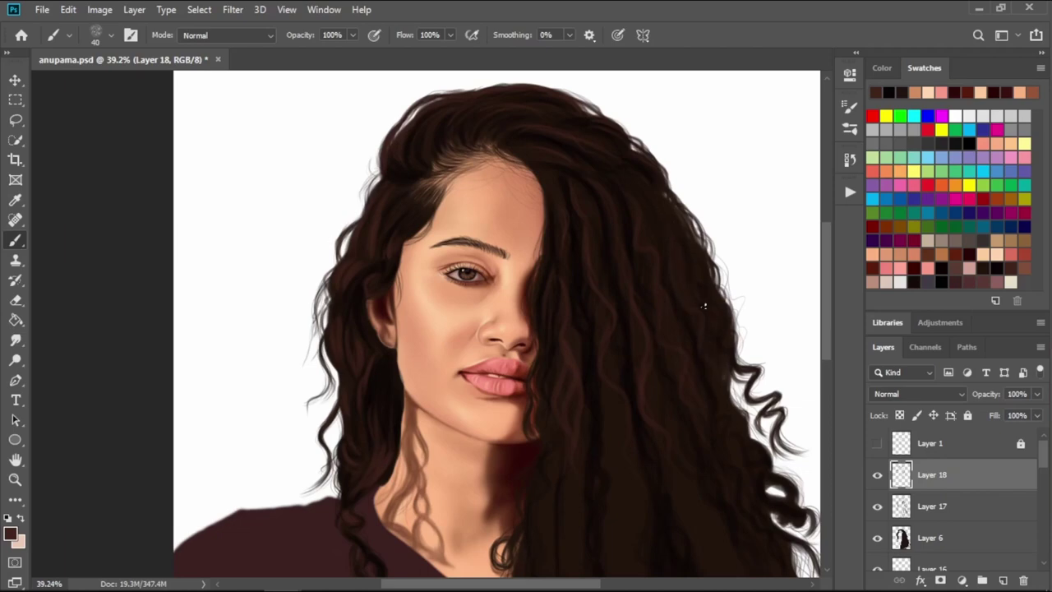
mouse_move(723, 416)
left_mouse_down()
mouse_move(669, 364)
mouse_move(664, 277)
left_mouse_up()
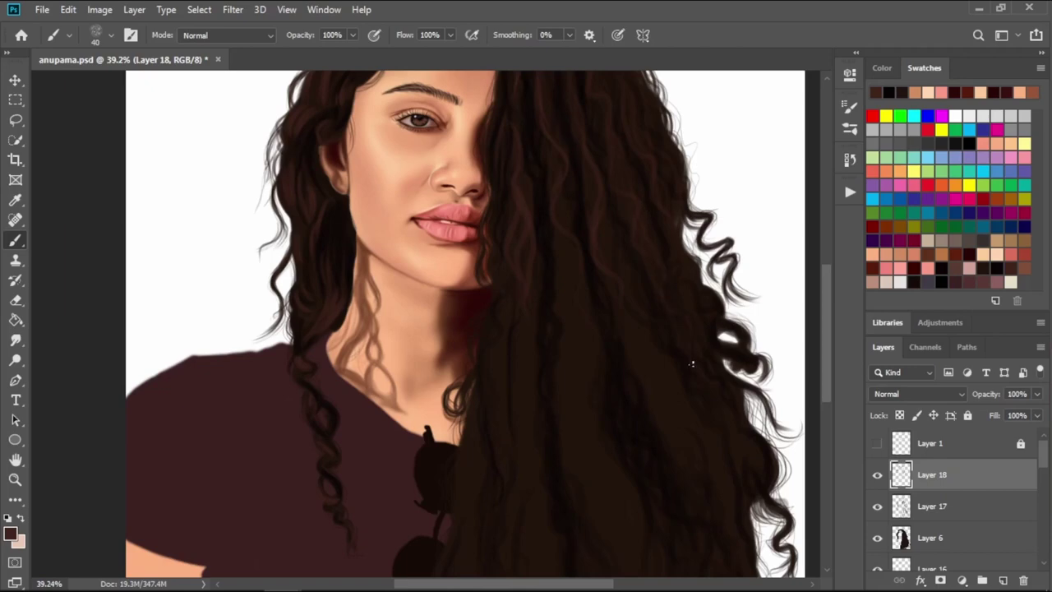
key("bracketright")
key("bracketright")
key("bracketright")
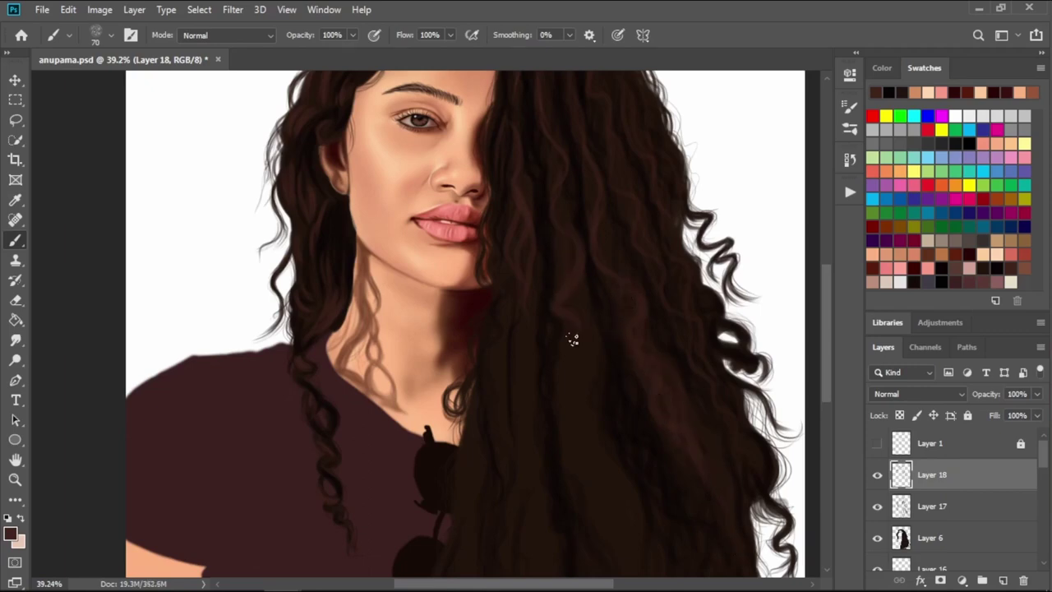
scroll(625, 477, "down", 2)
scroll(646, 370, "down", 3)
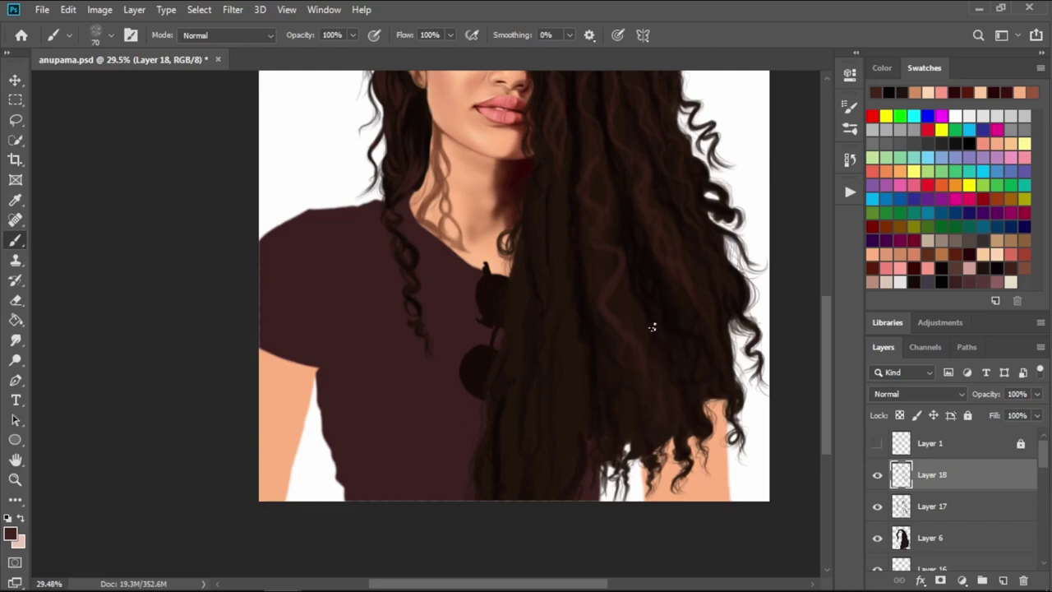
left_click_drag(651, 324, 690, 315)
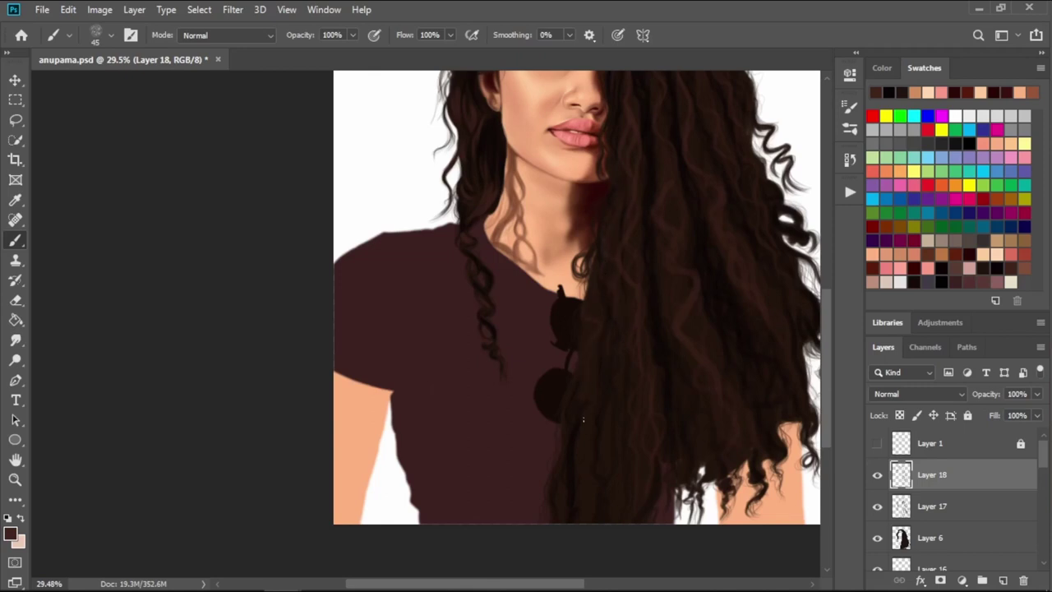
key("bracketright")
scroll(623, 270, "down", 2)
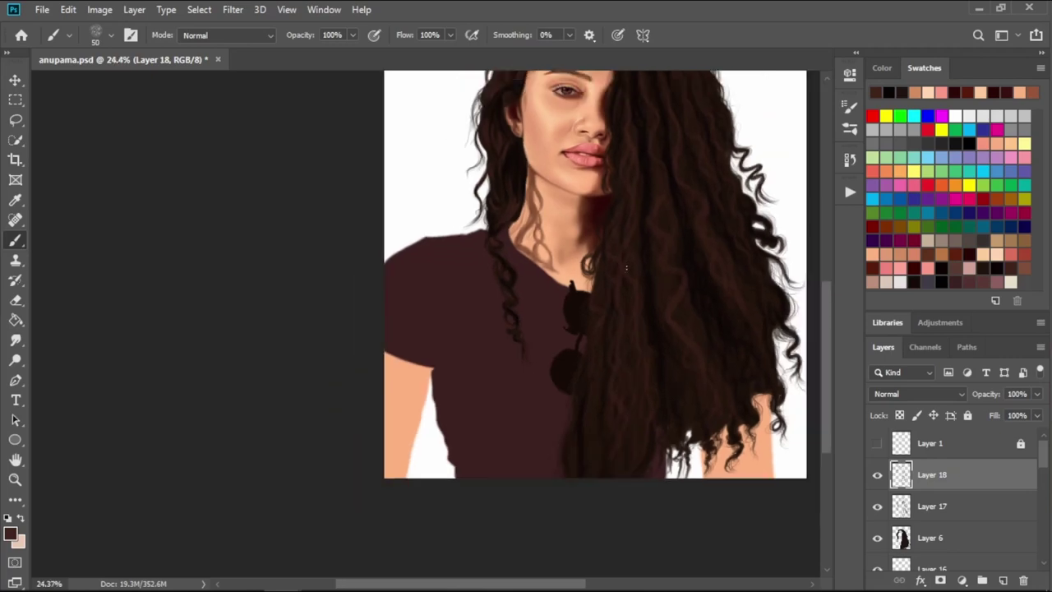
left_click_drag(650, 315, 674, 183)
left_click_drag(703, 147, 693, 173)
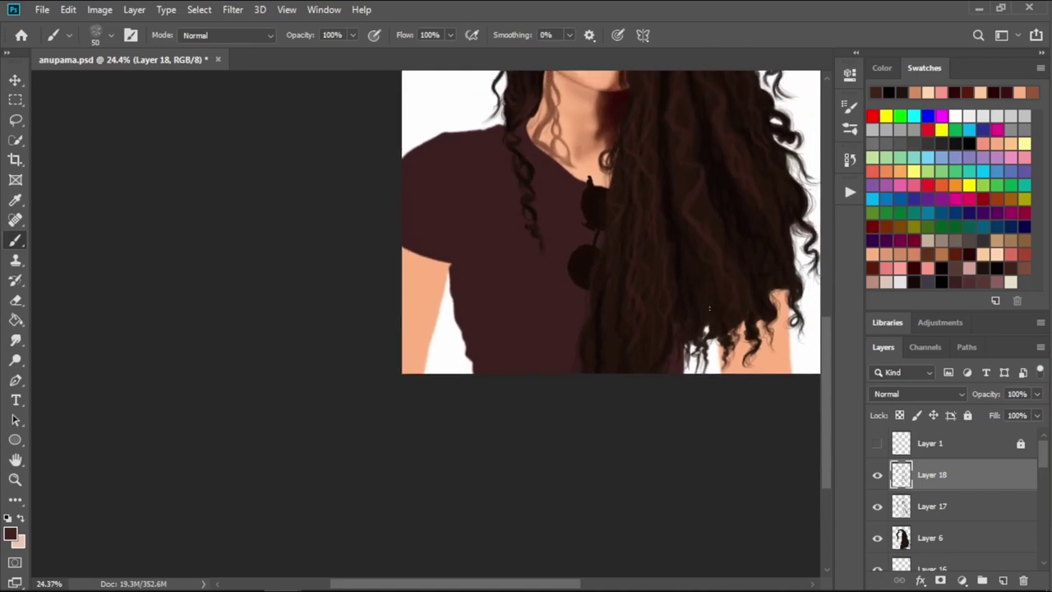
scroll(615, 343, "up", 1)
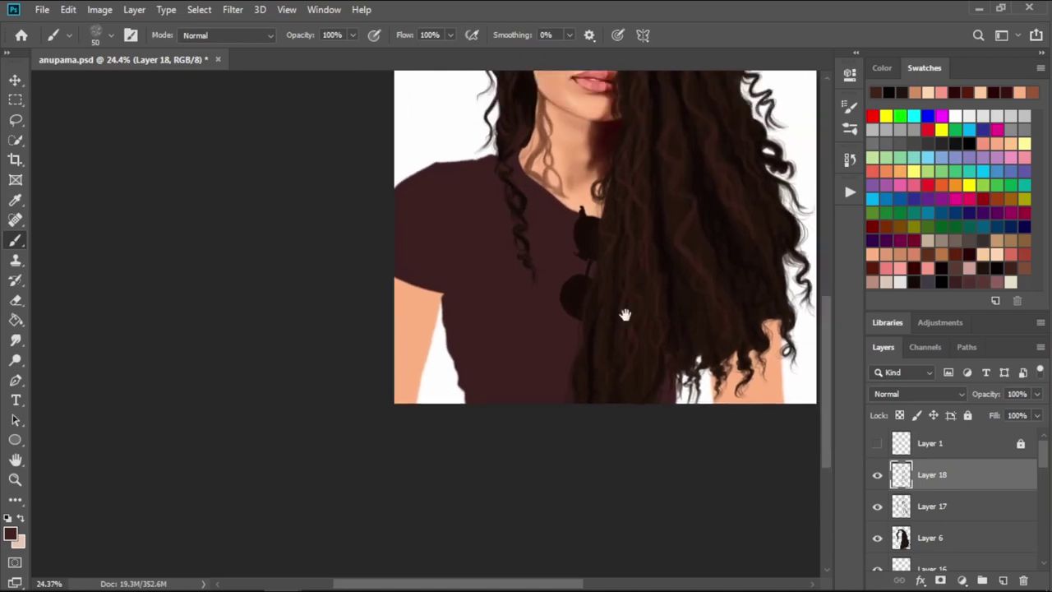
scroll(608, 329, "up", 5)
scroll(619, 279, "down", 2)
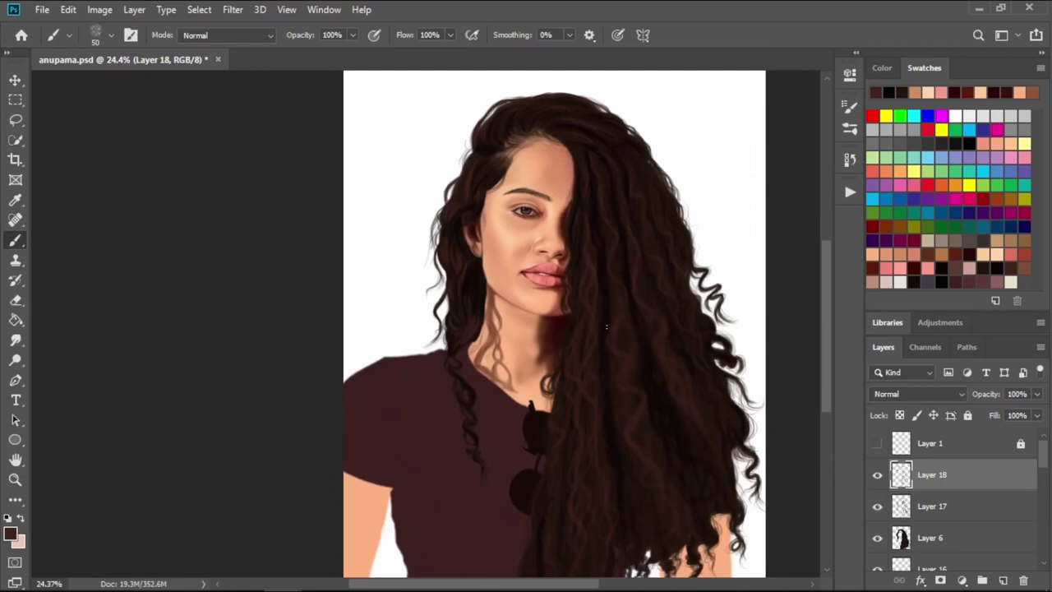
scroll(580, 284, "up", 1)
scroll(580, 268, "up", 3)
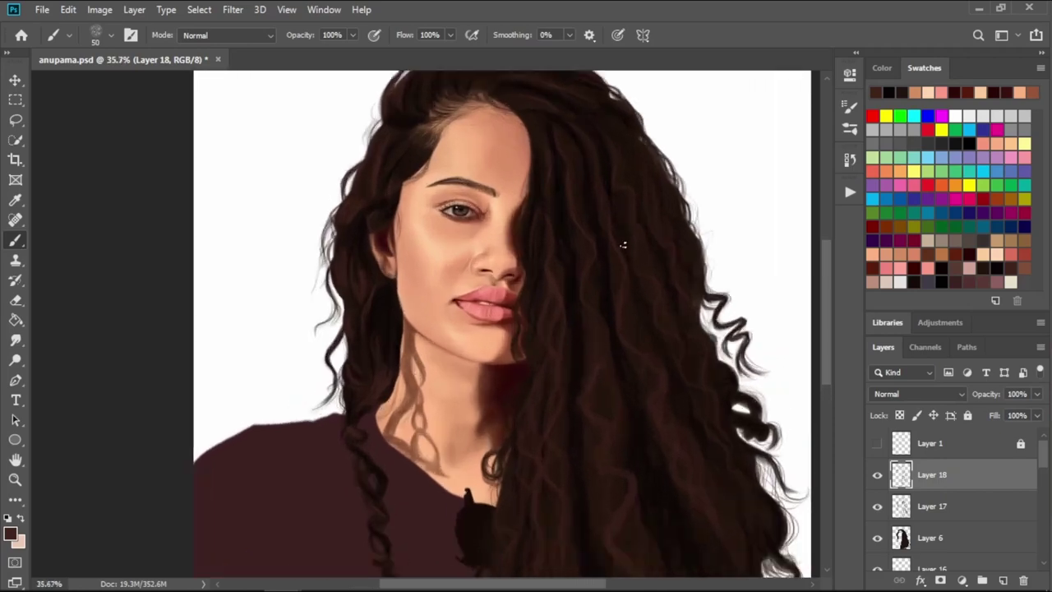
scroll(586, 234, "up", 1)
scroll(585, 234, "up", 2)
scroll(600, 222, "up", 2)
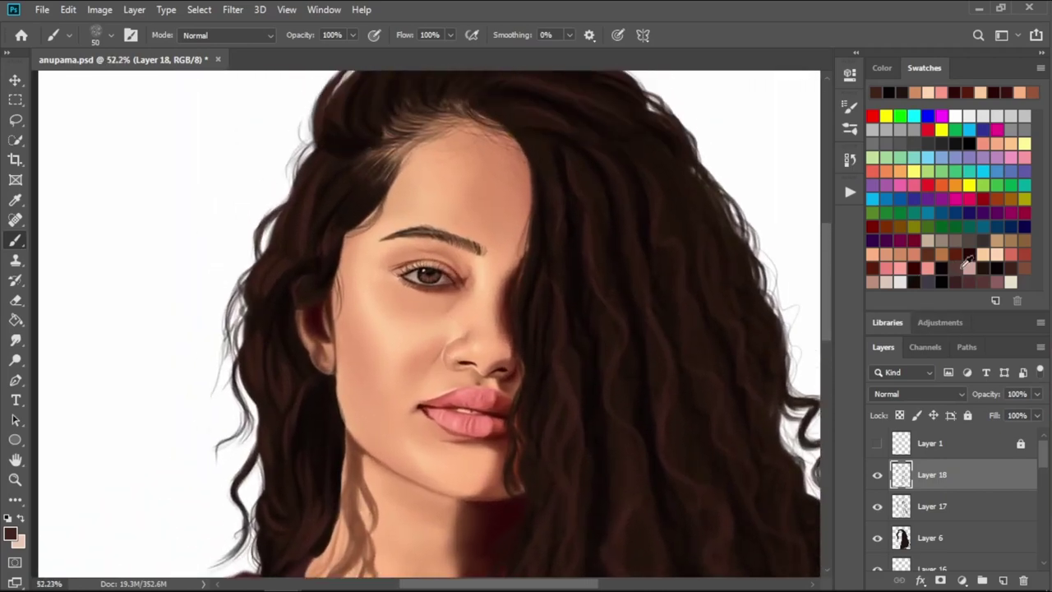
- Paint fine light and dark strands into the hair beside the ear
mouse_move(565, 326)
left_mouse_down()
mouse_move(536, 321)
mouse_move(576, 374)
left_mouse_up()
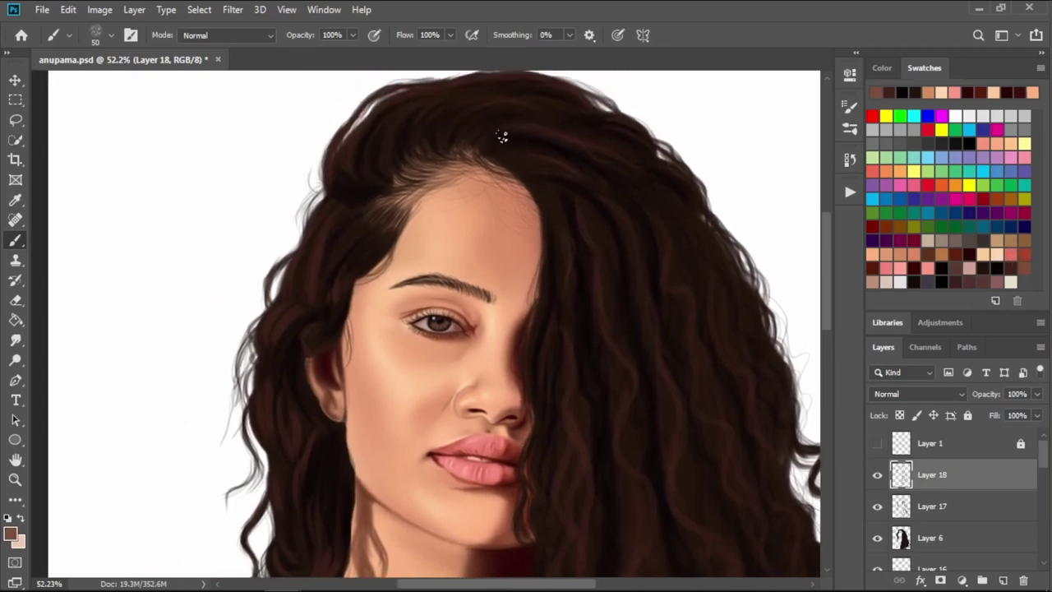
key("bracketleft")
key("bracketleft")
key("bracketleft")
key("bracketleft")
key("bracketleft")
left_click_drag(308, 352, 323, 345)
key("bracketleft")
key("bracketleft")
key("bracketleft")
key("bracketright")
left_click_drag(283, 327, 312, 301)
left_click_drag(267, 332, 279, 307)
scroll(347, 330, "up", 2)
key("bracketleft")
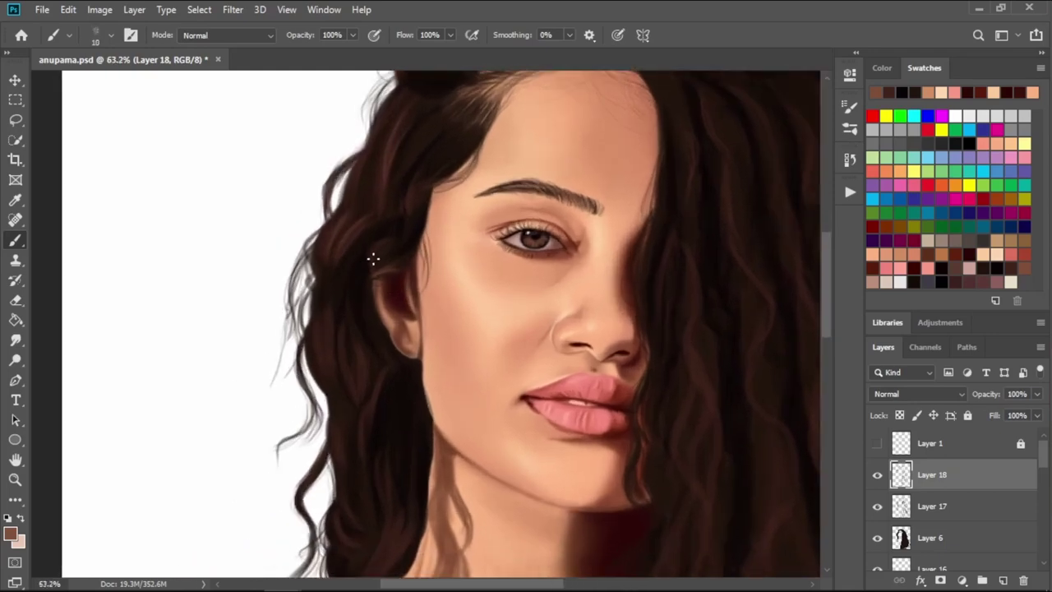
key("bracketleft")
- Add Layer 19 and paint light strands into the hair beside the face and ear
left_click(1004, 580)
key("bracketright")
key("bracketright")
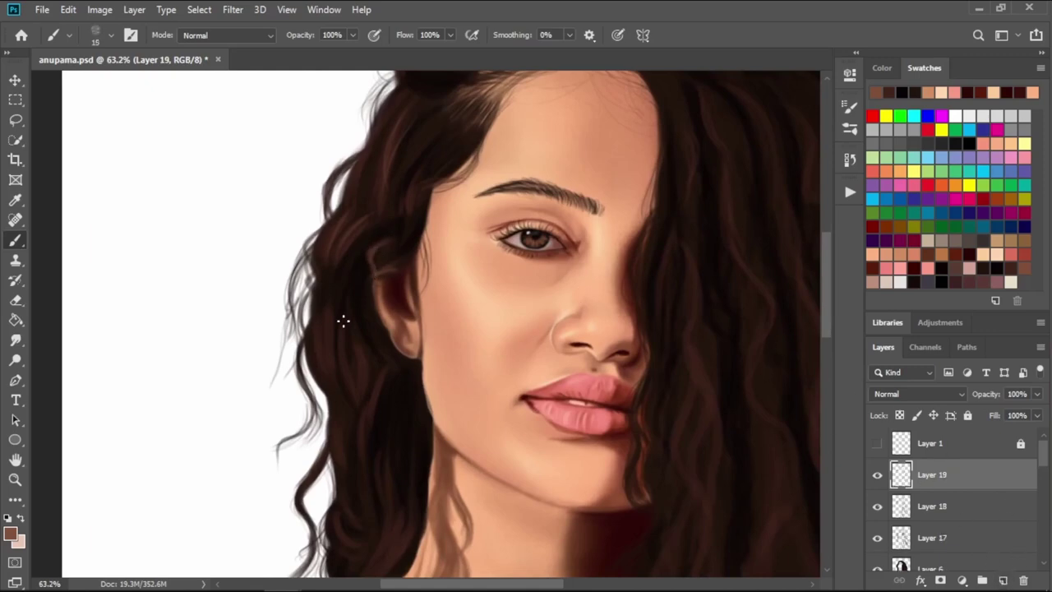
key("bracketright")
mouse_move(333, 294)
left_mouse_down()
mouse_move(317, 374)
mouse_move(370, 403)
left_mouse_up()
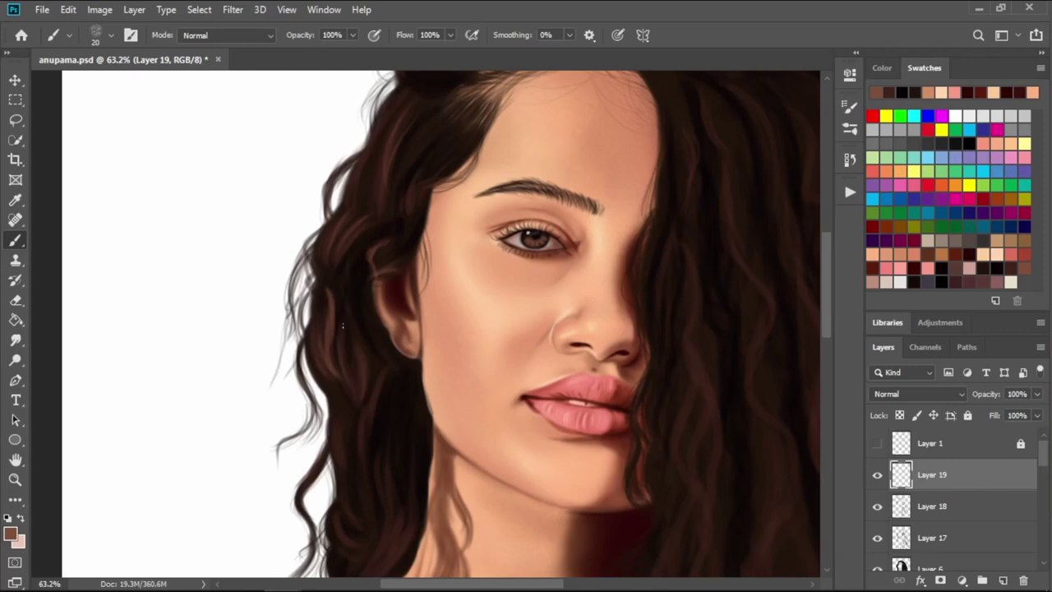
left_click_drag(345, 265, 342, 317)
mouse_move(375, 388)
left_mouse_down()
mouse_move(370, 431)
mouse_move(337, 480)
mouse_move(404, 337)
left_mouse_up()
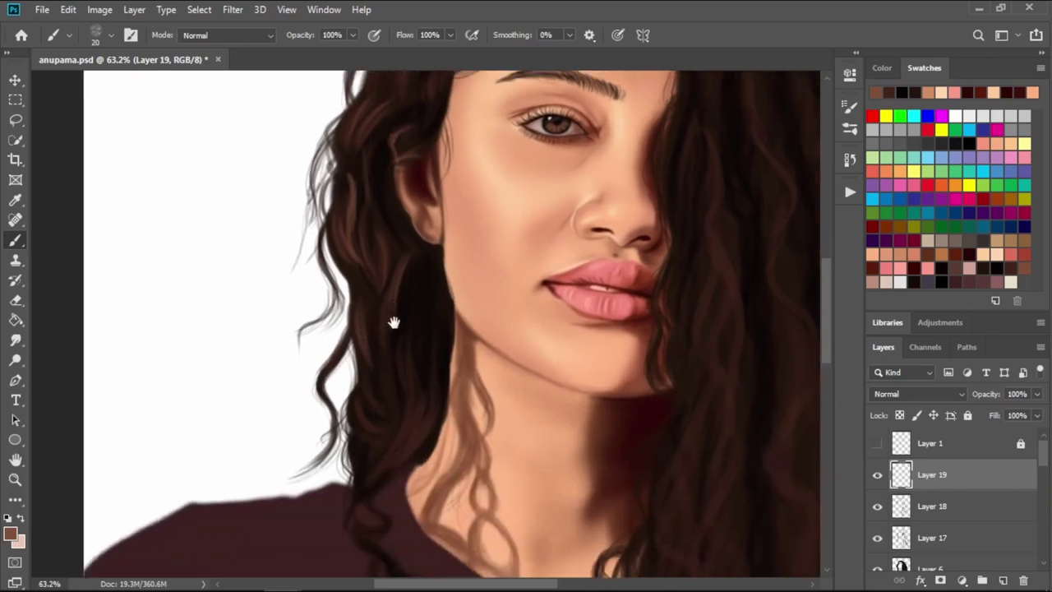
- Run thin light strands down the dark curls toward the jaw and neck
mouse_move(377, 390)
left_mouse_down()
mouse_move(364, 416)
mouse_move(402, 442)
mouse_move(384, 468)
left_mouse_up()
mouse_move(407, 325)
left_mouse_down()
mouse_move(412, 378)
mouse_move(388, 398)
left_mouse_up()
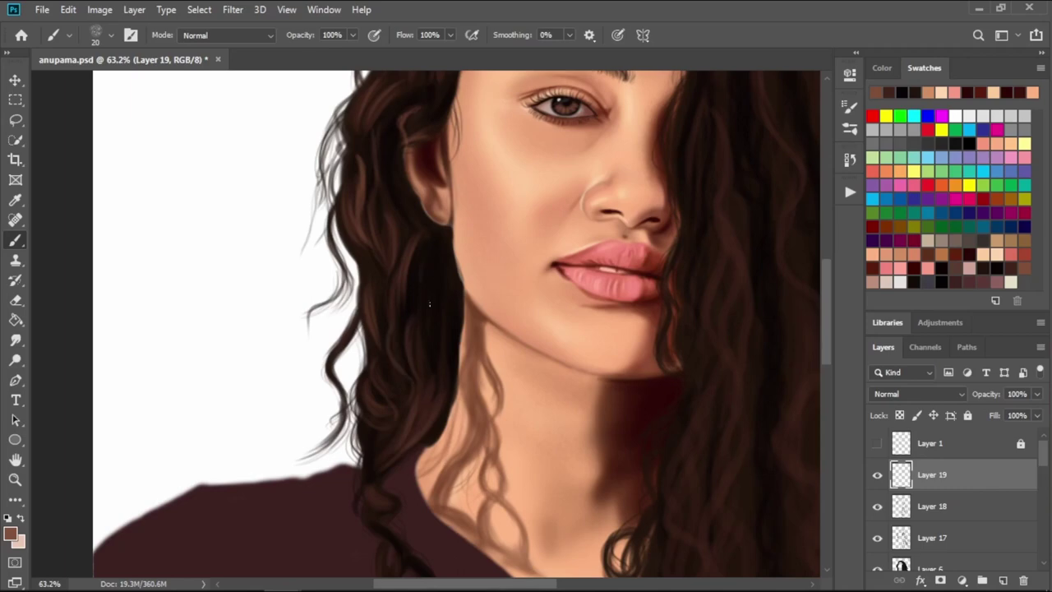
mouse_move(435, 250)
left_mouse_down()
mouse_move(419, 323)
mouse_move(444, 348)
left_mouse_up()
left_click_drag(381, 381, 421, 281)
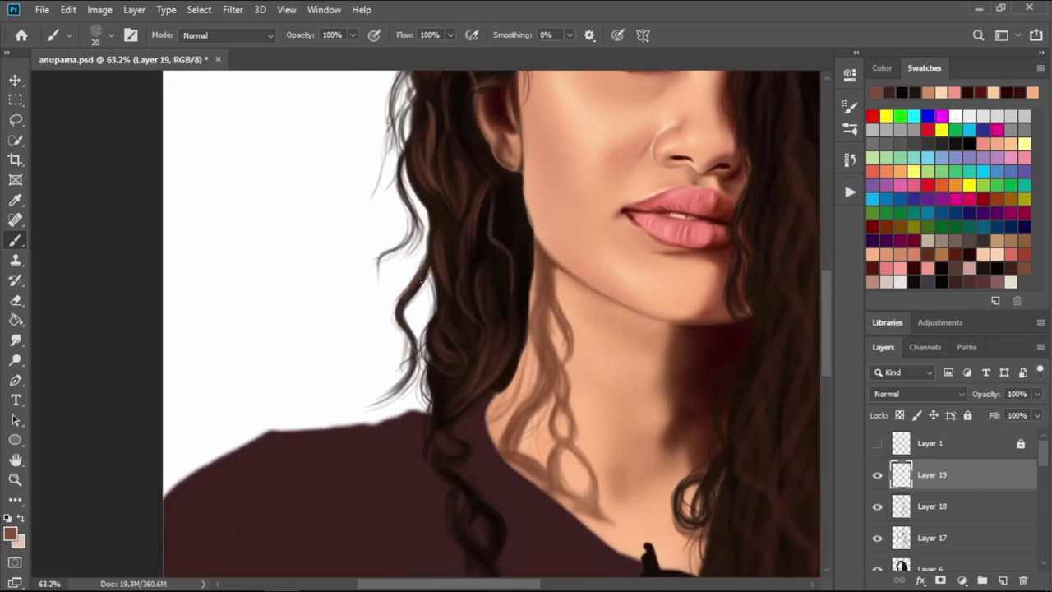
left_click_drag(457, 391, 481, 292)
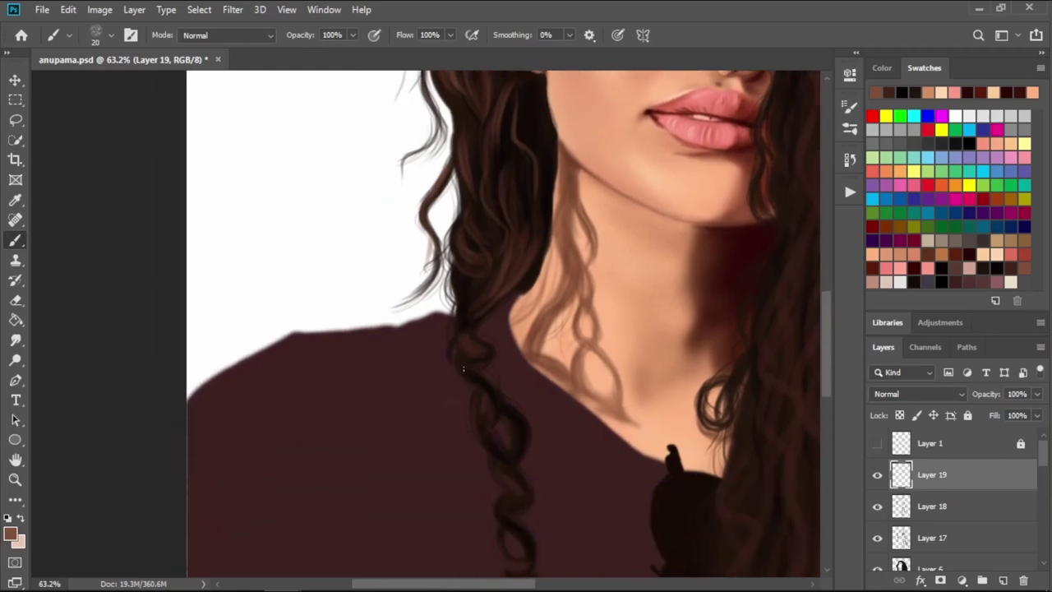
left_click_drag(463, 370, 439, 240)
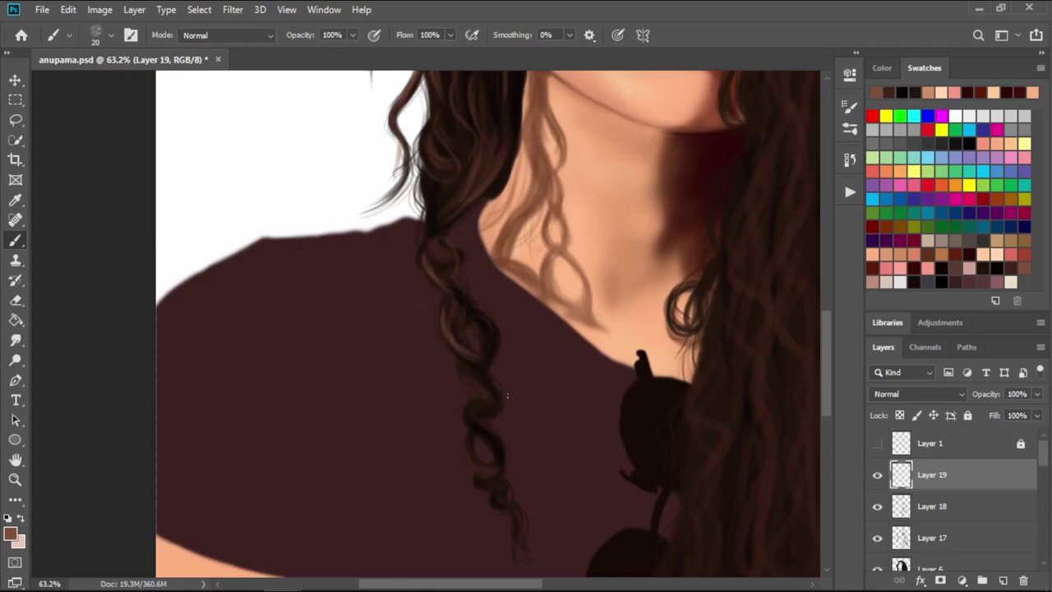
mouse_move(489, 396)
left_mouse_down()
mouse_move(494, 314)
mouse_move(506, 410)
left_mouse_up()
left_click_drag(547, 309, 493, 486)
left_click_drag(504, 260, 467, 339)
scroll(467, 339, "up", 5)
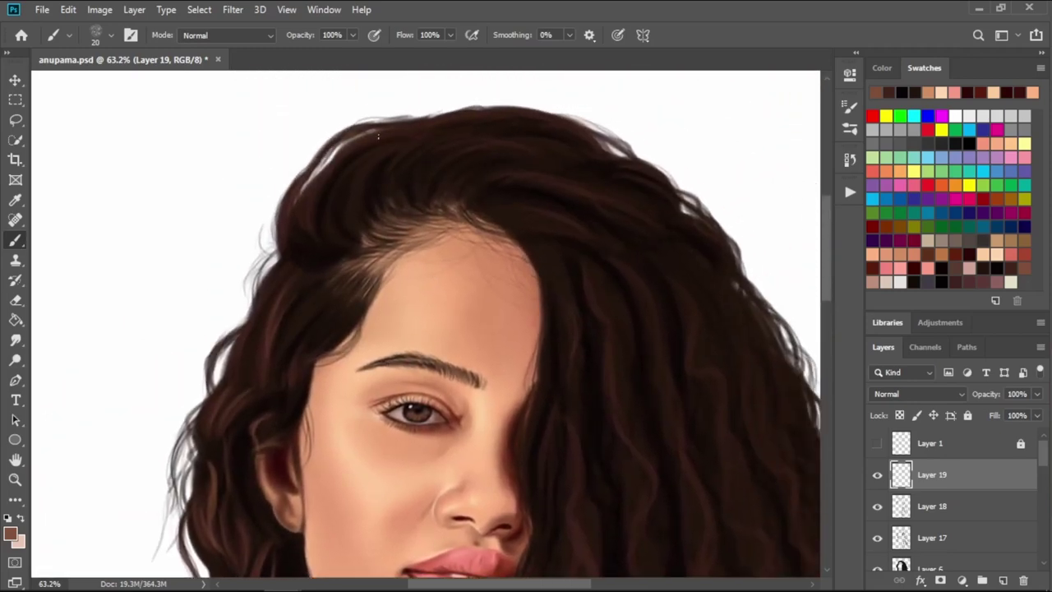
- With a smaller brush, paint thin light strands through the crown and hair beside the face
key("bracketleft")
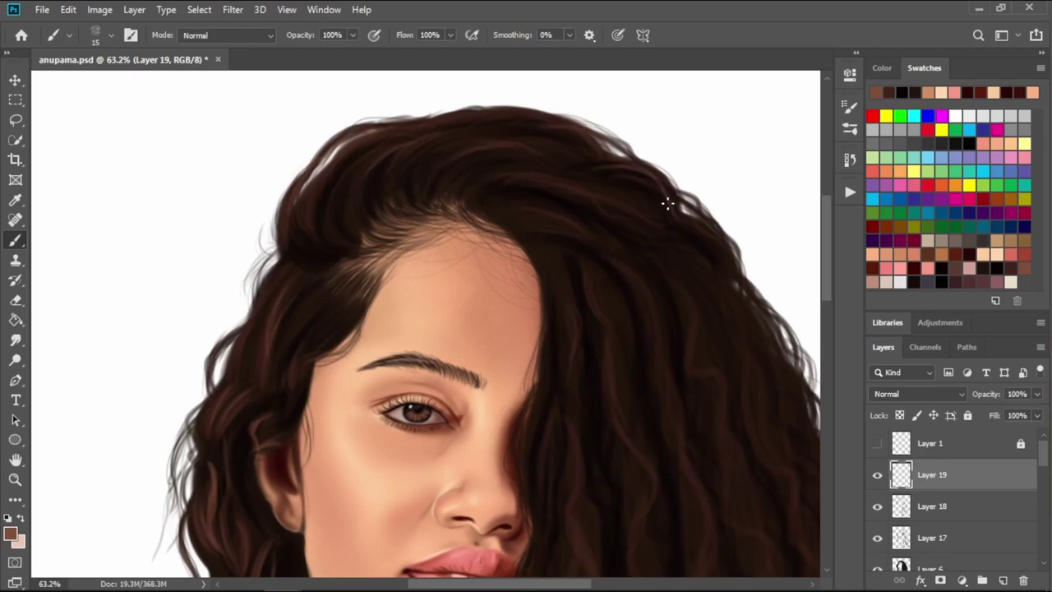
key("bracketleft")
left_click_drag(594, 237, 656, 317)
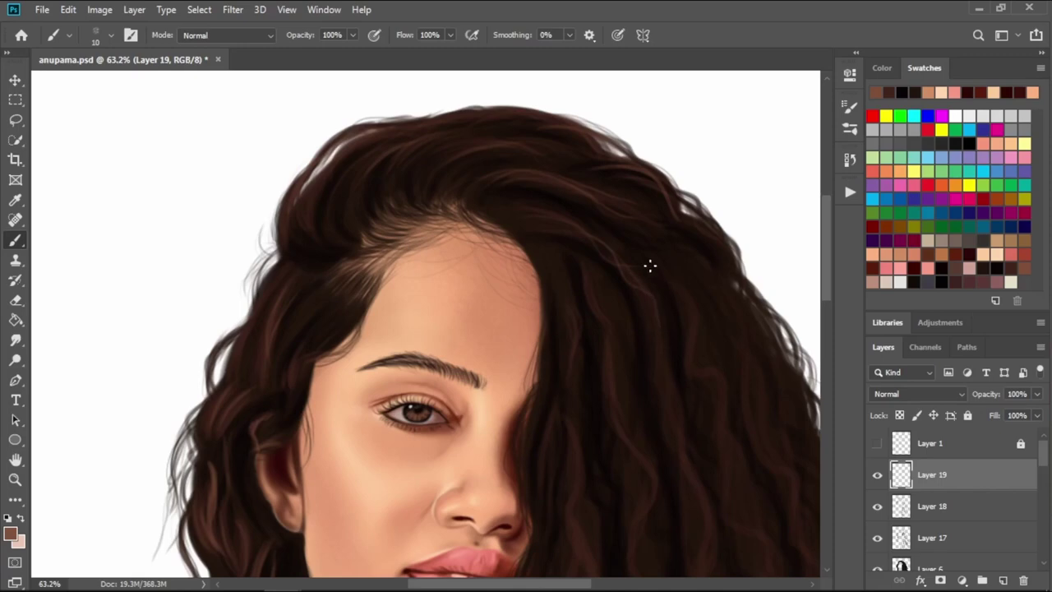
left_click_drag(668, 276, 687, 350)
left_click_drag(597, 282, 604, 326)
left_click_drag(610, 396, 659, 523)
left_click_drag(573, 316, 580, 380)
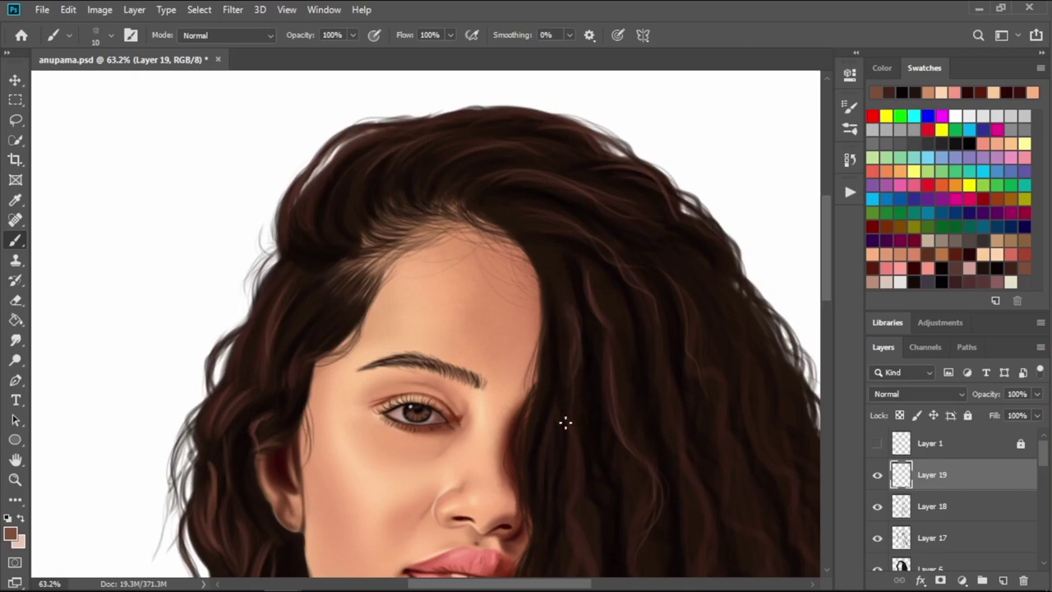
- Add light strands in the hair along the jaw and down the right side
scroll(570, 438, "down", 1)
mouse_move(571, 439)
left_mouse_down()
mouse_move(556, 214)
mouse_move(526, 259)
left_mouse_up()
left_click_drag(505, 444, 514, 507)
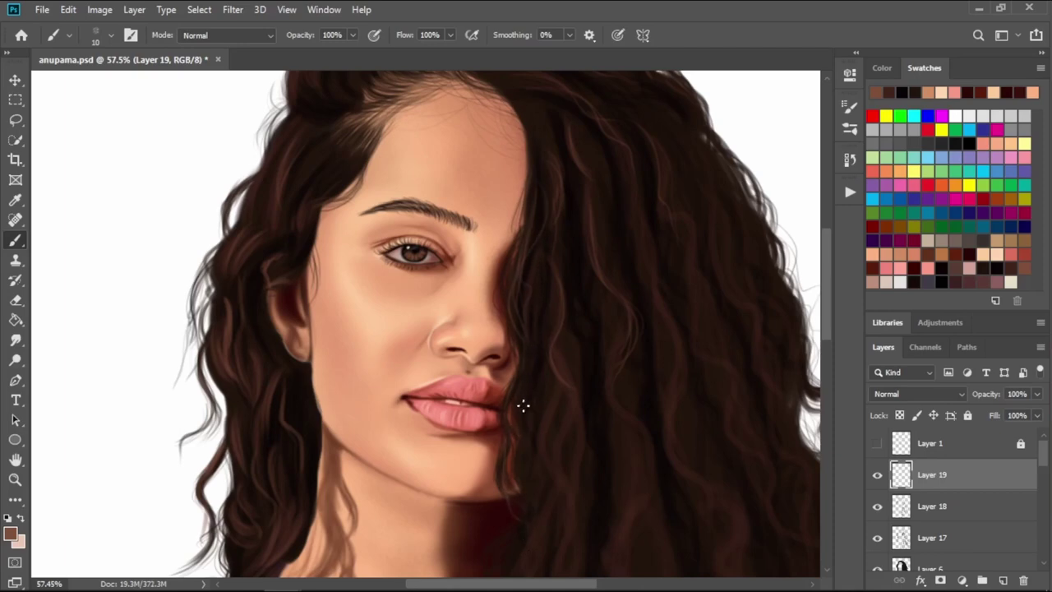
left_click_drag(523, 405, 549, 241)
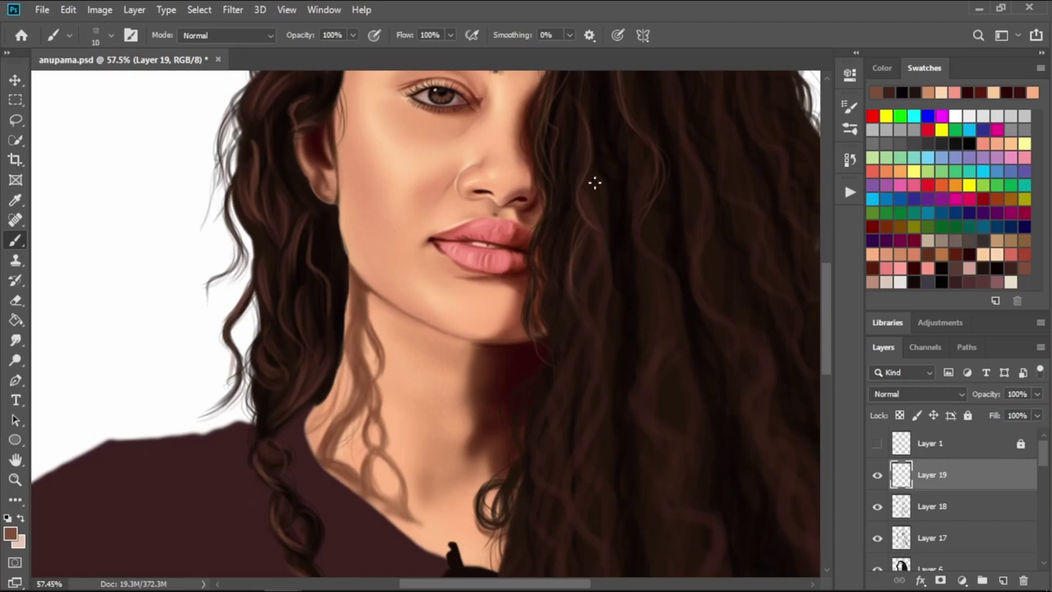
left_click_drag(577, 326, 577, 307)
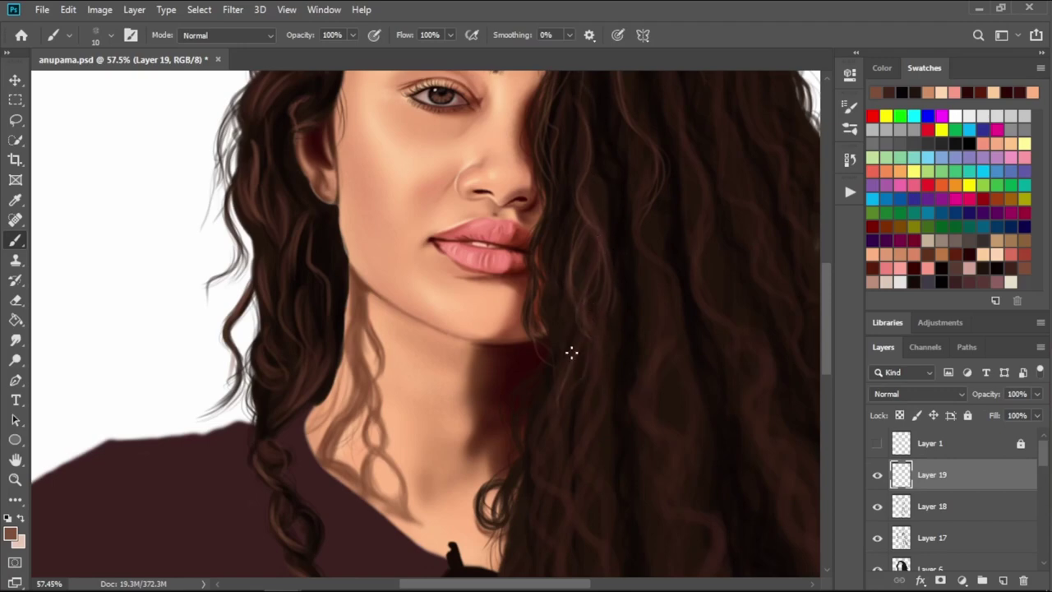
key("bracketright")
left_click_drag(580, 359, 533, 468)
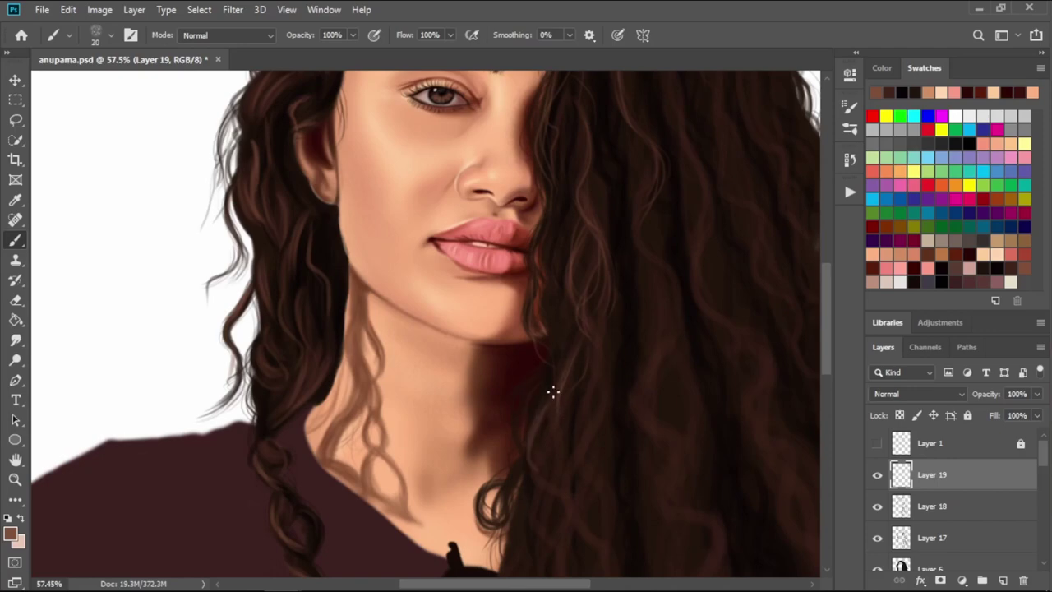
left_click_drag(554, 392, 536, 376)
left_click_drag(502, 508, 520, 468)
mouse_move(578, 278)
left_mouse_down()
mouse_move(563, 352)
mouse_move(567, 523)
left_mouse_up()
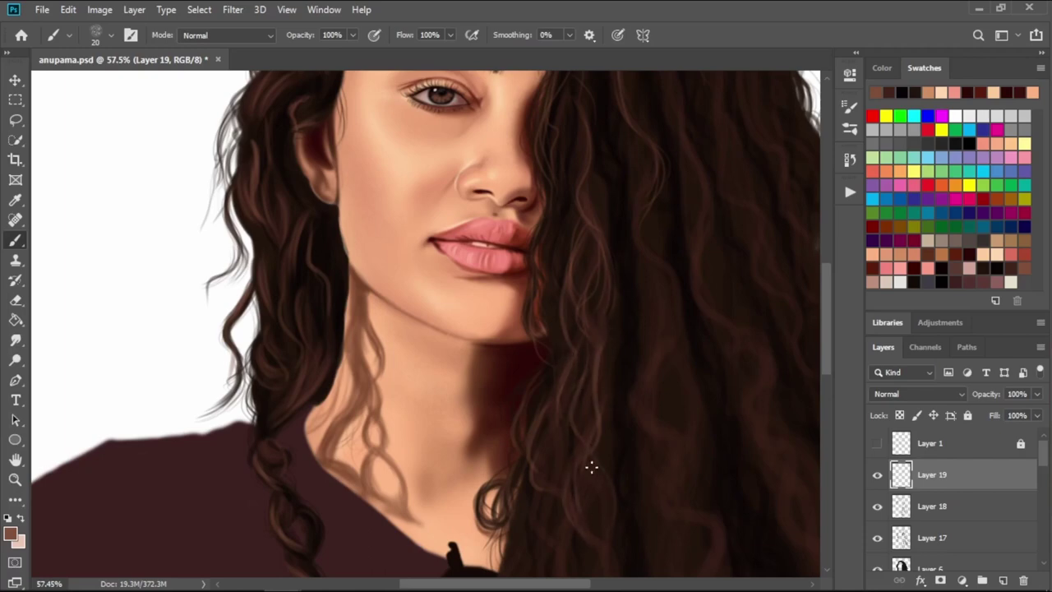
left_click_drag(605, 498, 605, 525)
- Paint light strands through the hair over the shirt and the long right-side hair
scroll(558, 492, "down", 2)
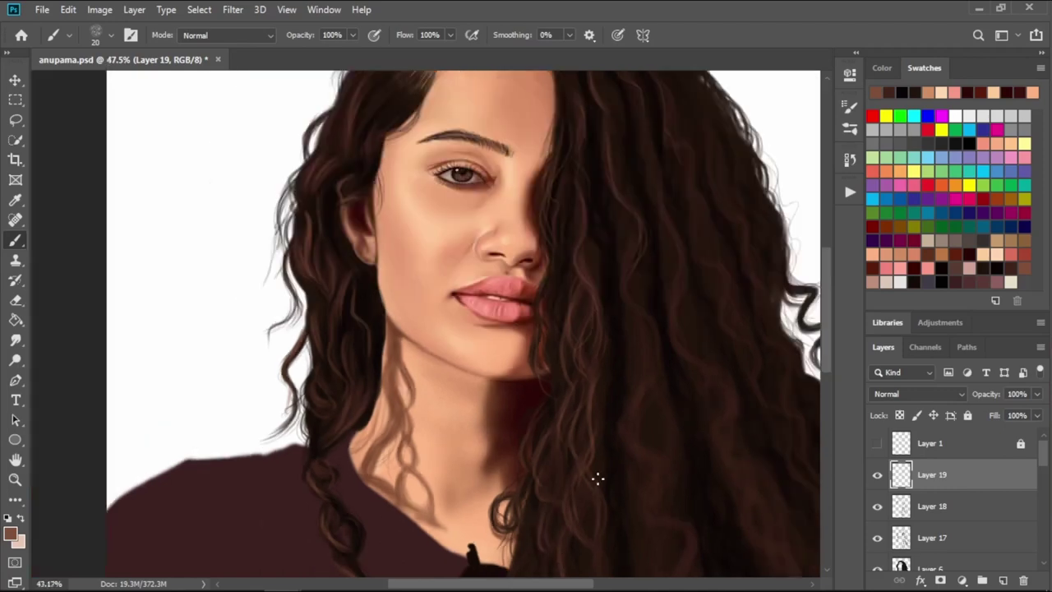
left_click_drag(597, 480, 617, 294)
mouse_move(540, 437)
left_mouse_down()
mouse_move(541, 464)
mouse_move(574, 295)
left_mouse_up()
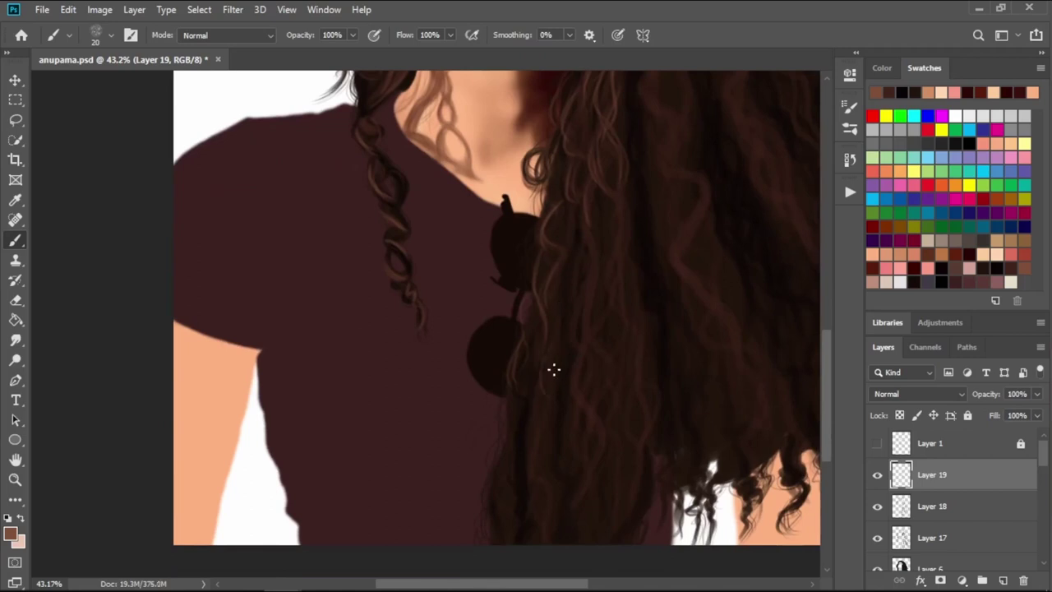
left_click_drag(580, 477, 604, 408)
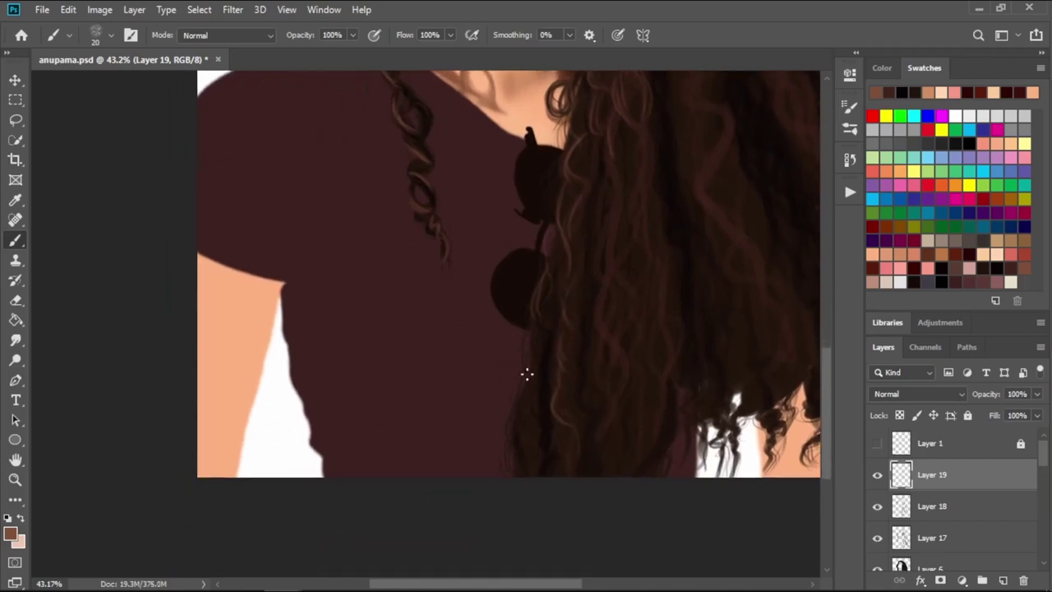
left_click_drag(526, 424, 528, 494)
scroll(543, 424, "up", 1)
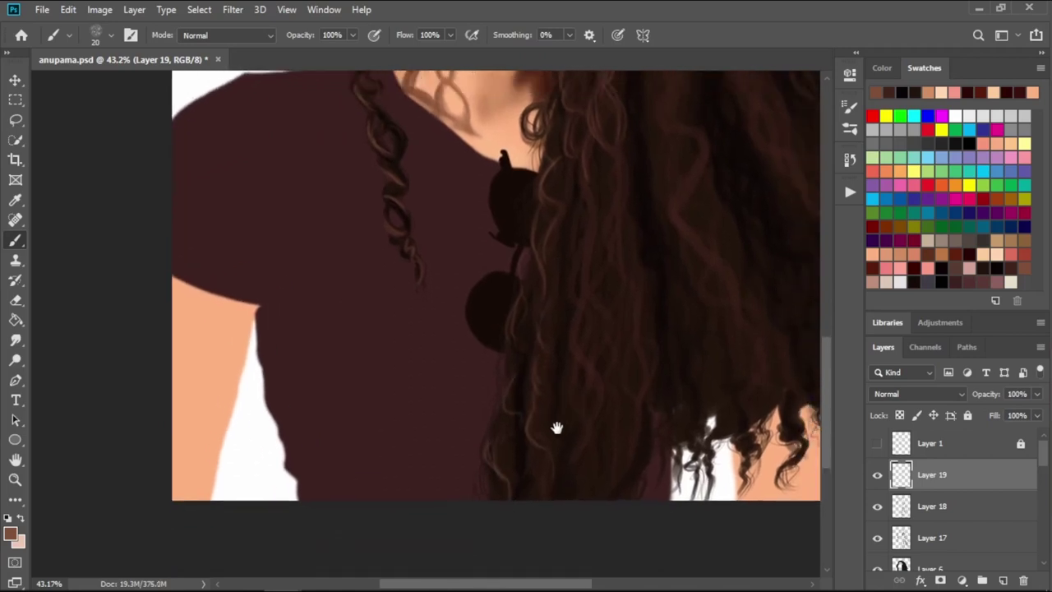
scroll(592, 345, "up", 3)
left_click_drag(595, 367, 598, 391)
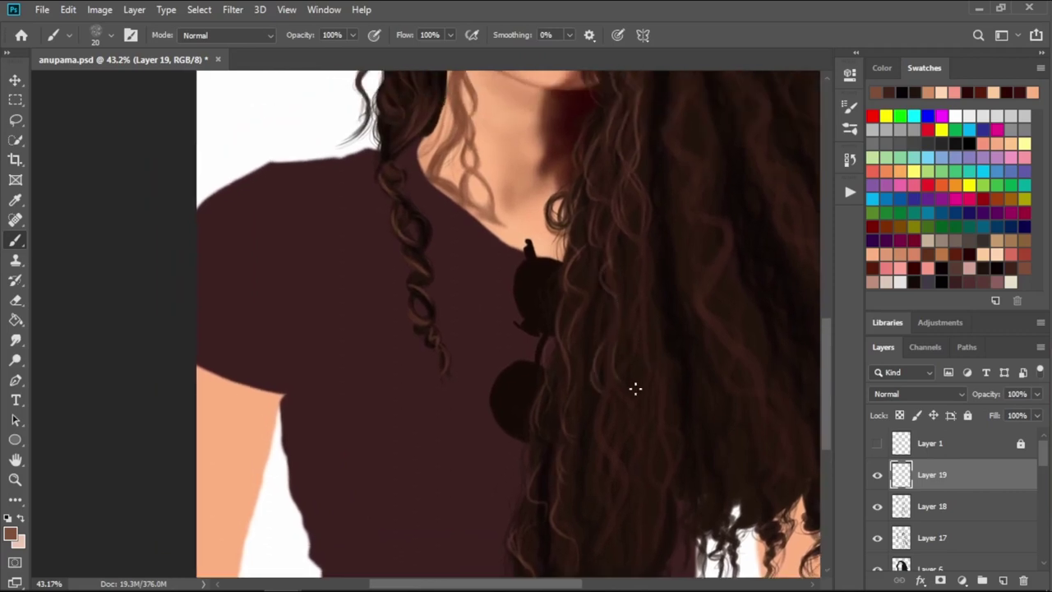
left_click_drag(618, 352, 610, 388)
left_click_drag(601, 423, 598, 444)
- Zoom in and add thin light strands through the dark right-side hair
scroll(639, 340, "up", 2)
scroll(588, 339, "up", 1)
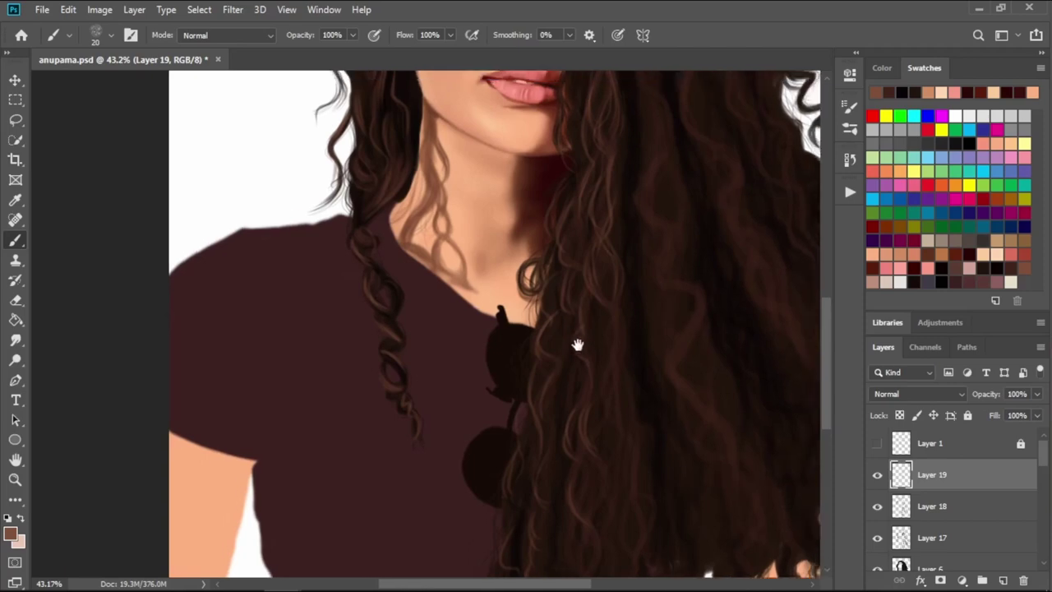
scroll(578, 345, "up", 3)
scroll(587, 347, "up", 5)
scroll(589, 324, "up", 3)
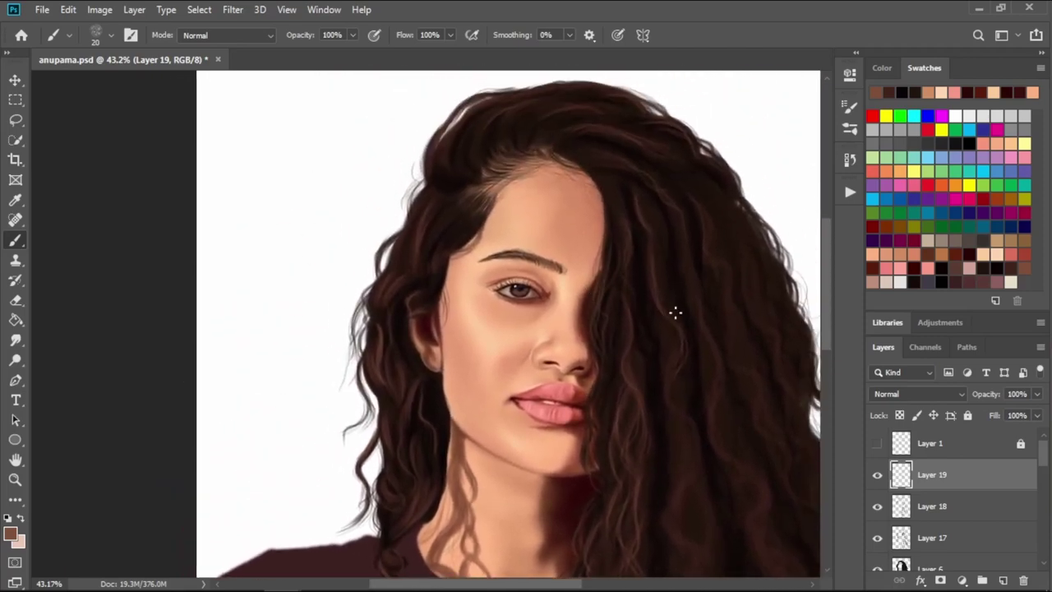
left_click_drag(670, 378, 678, 413)
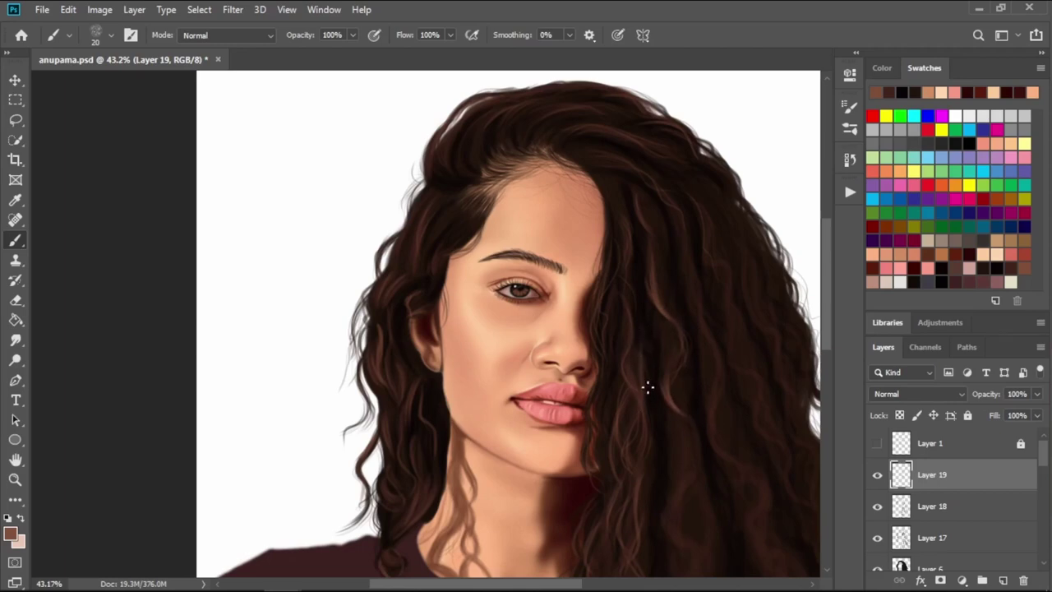
scroll(641, 430, "down", 3)
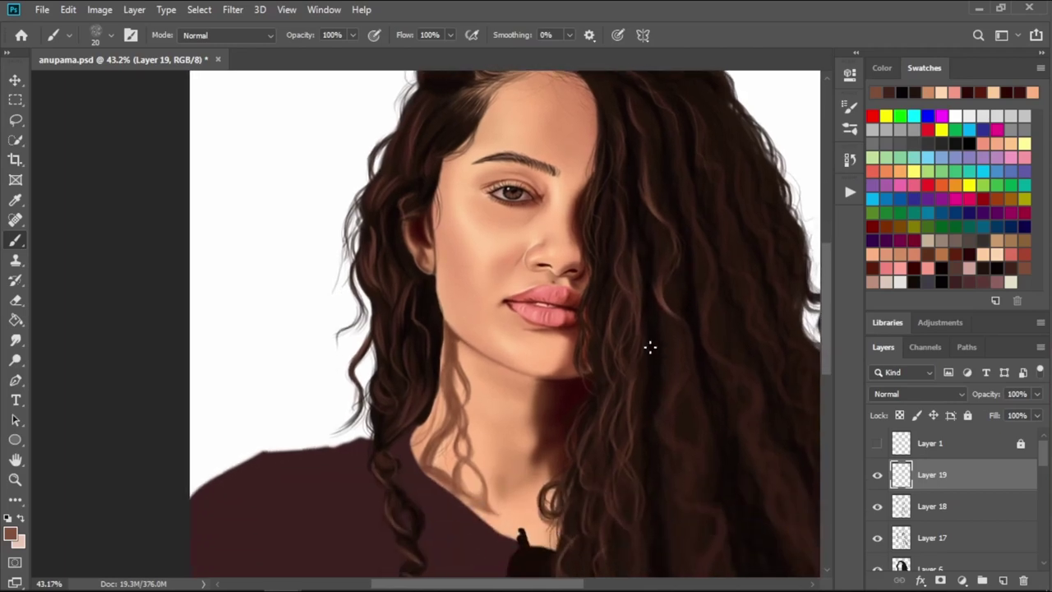
scroll(650, 347, "down", 2)
mouse_move(670, 350)
left_mouse_down()
mouse_move(682, 308)
mouse_move(692, 317)
left_mouse_up()
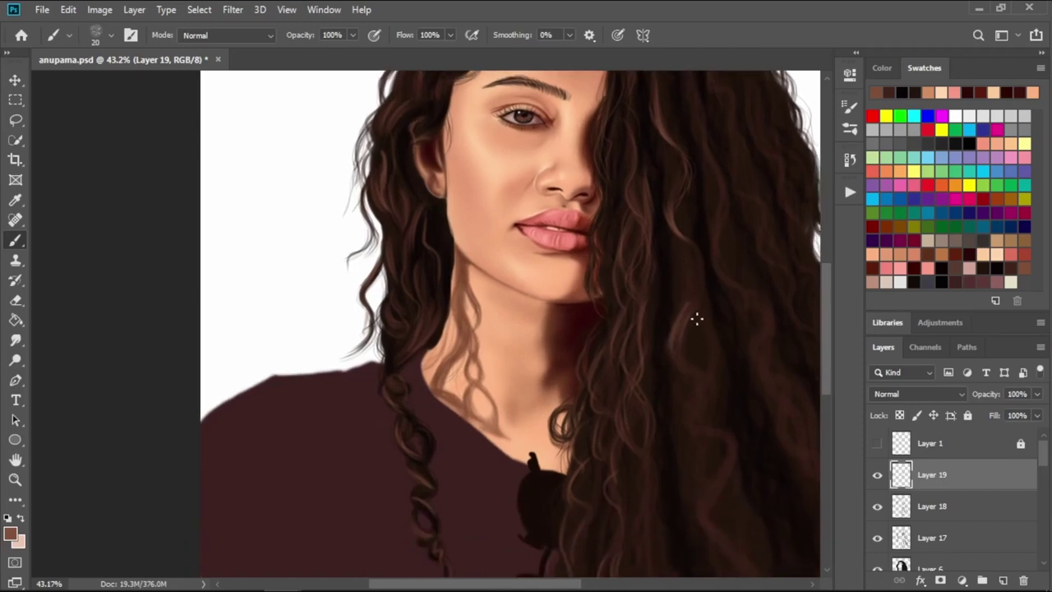
mouse_move(693, 247)
left_mouse_down()
mouse_move(703, 306)
mouse_move(670, 308)
left_mouse_up()
left_click_drag(710, 370, 699, 428)
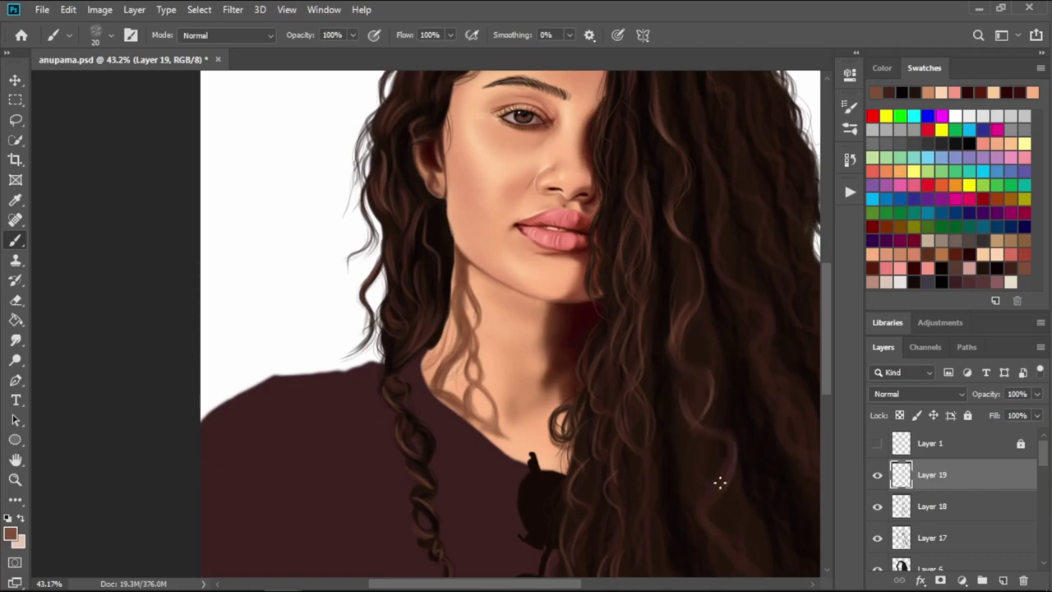
left_click_drag(707, 342, 715, 367)
- Run more light strands down the lower dark hair toward the shirt
mouse_move(688, 402)
left_mouse_down()
mouse_move(697, 305)
mouse_move(677, 296)
mouse_move(666, 331)
left_mouse_up()
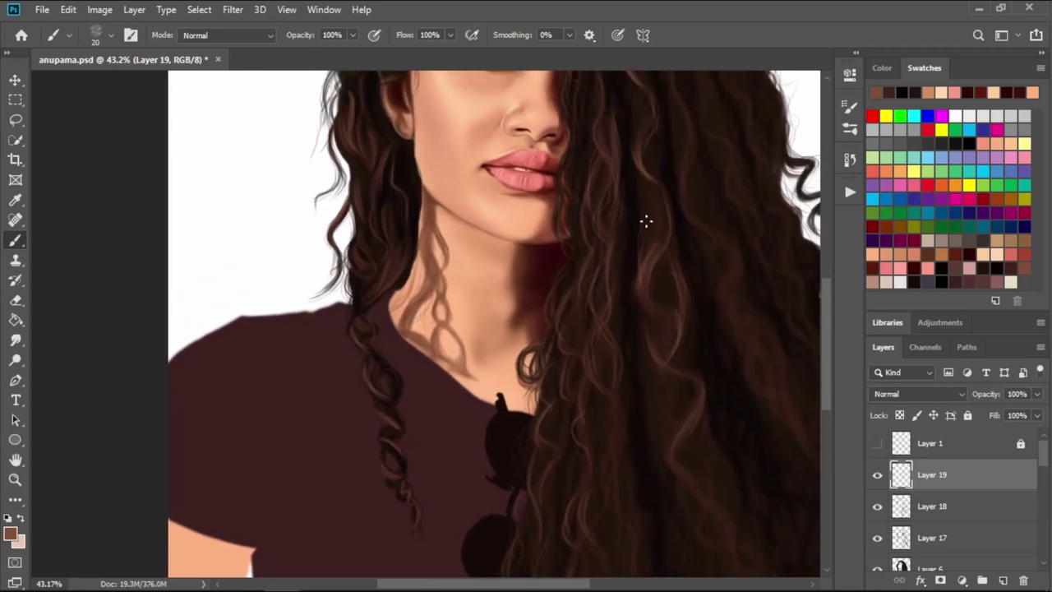
left_click_drag(662, 277, 666, 367)
left_click_drag(635, 308, 641, 365)
mouse_move(641, 199)
left_mouse_down()
mouse_move(639, 244)
mouse_move(630, 207)
left_mouse_up()
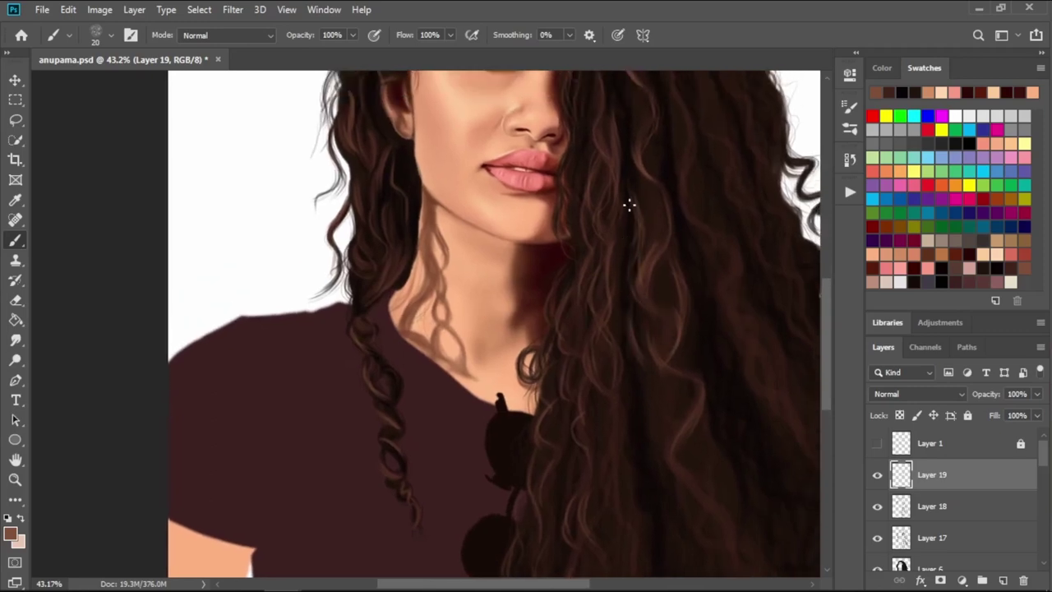
scroll(639, 312, "down", 1)
scroll(669, 360, "down", 3)
scroll(674, 243, "down", 3)
scroll(674, 242, "up", 2)
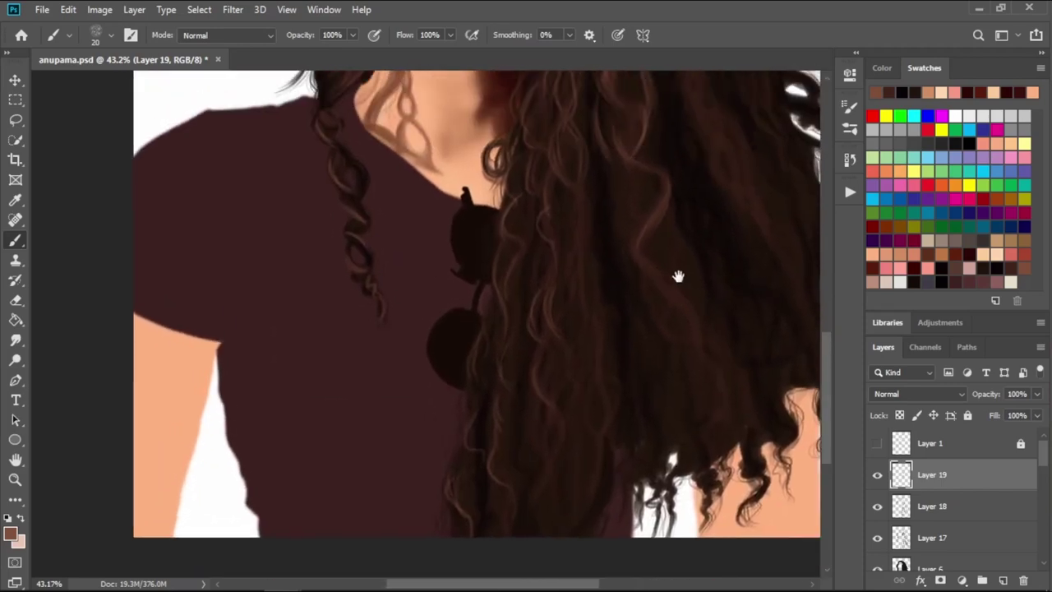
left_click_drag(676, 277, 689, 340)
left_click_drag(674, 294, 670, 342)
left_click_drag(708, 435, 708, 462)
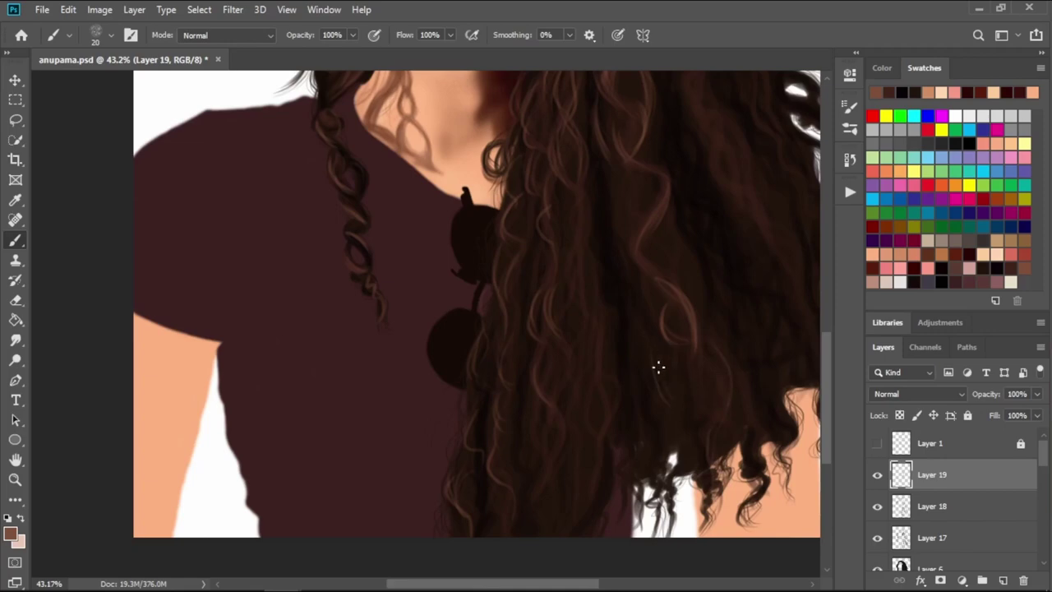
left_click_drag(695, 236, 697, 311)
- Add faint light strands beside the face and in the upper right hair
scroll(690, 312, "up", 2)
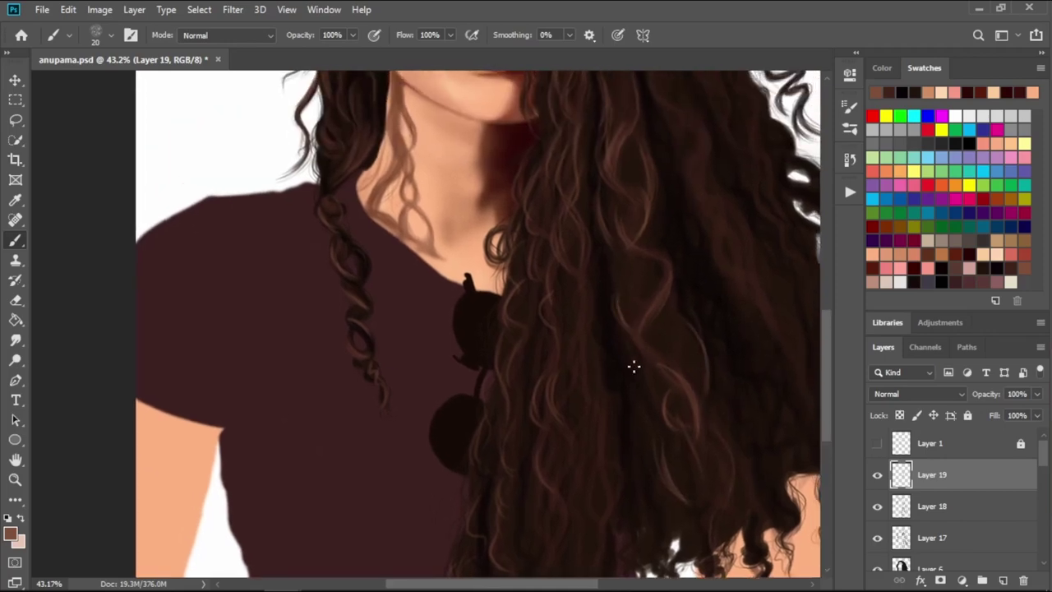
left_click_drag(609, 332, 641, 402)
scroll(648, 289, "up", 3)
scroll(630, 247, "up", 2)
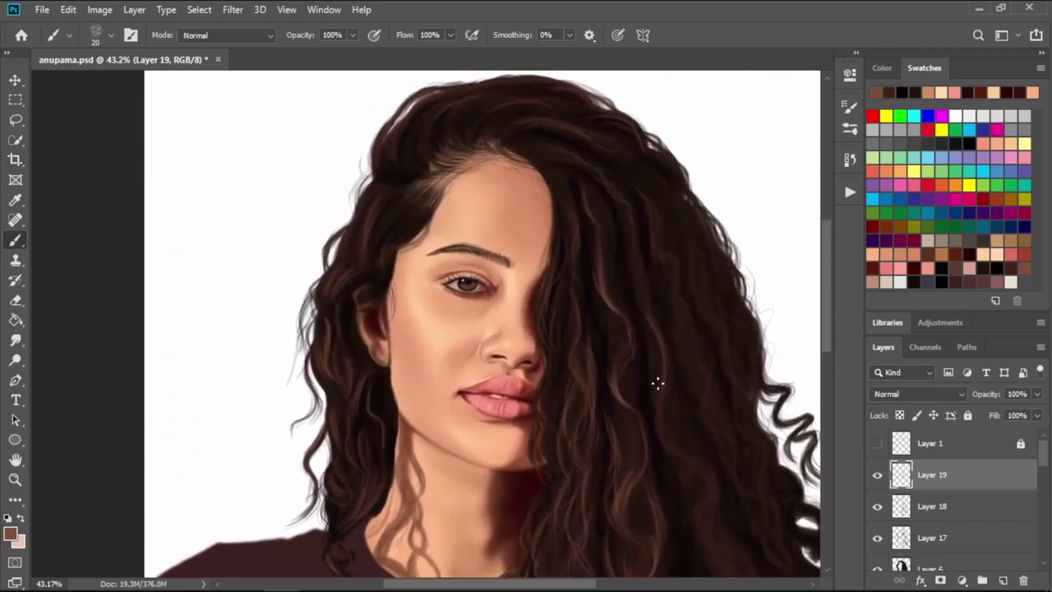
left_click_drag(670, 350, 669, 385)
left_click_drag(712, 465, 698, 429)
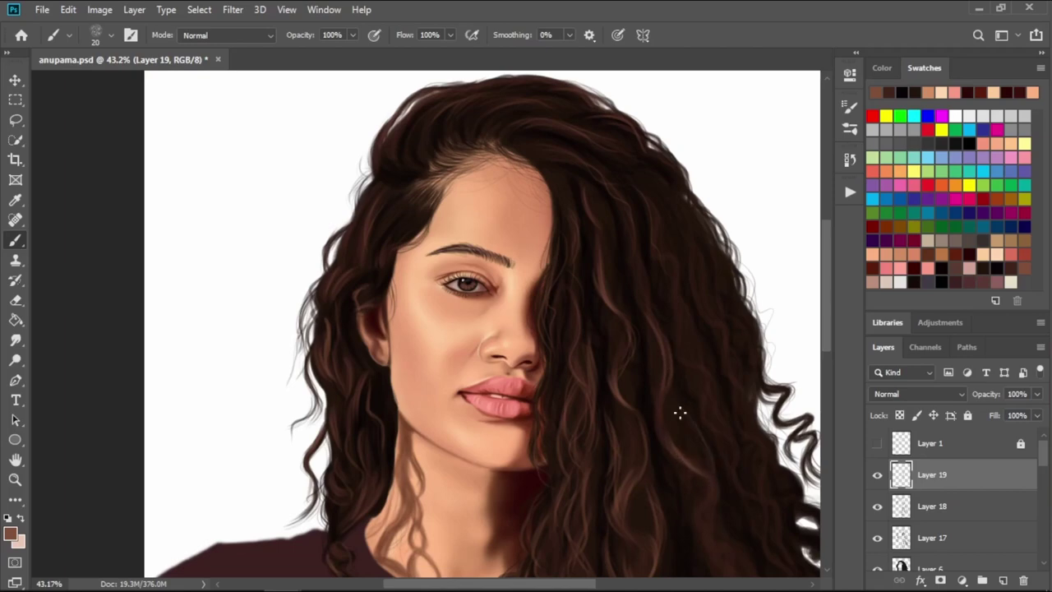
left_click_drag(646, 337, 658, 401)
left_click_drag(647, 309, 635, 261)
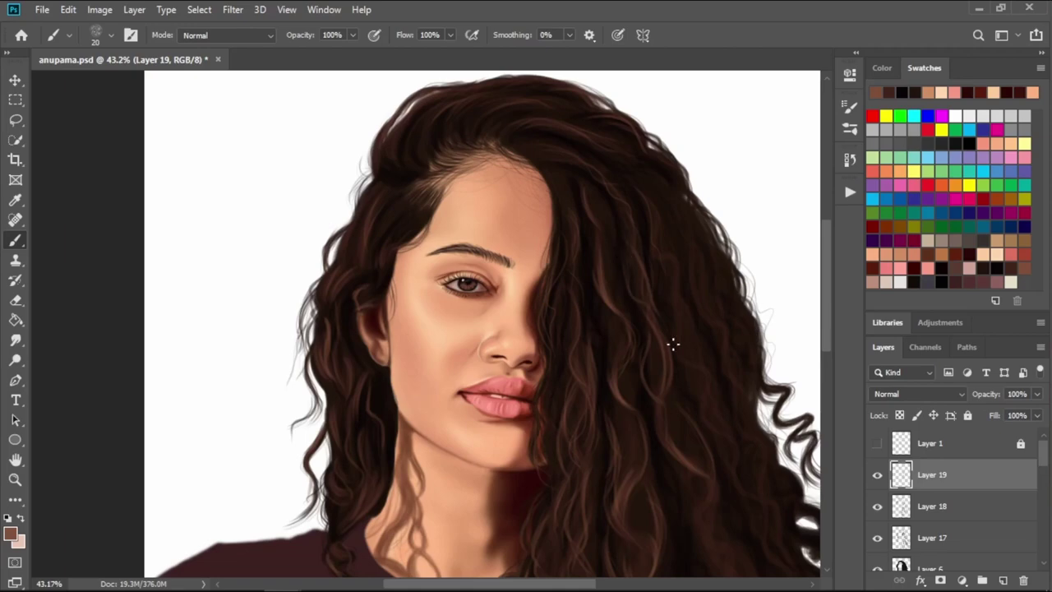
scroll(699, 395, "down", 5)
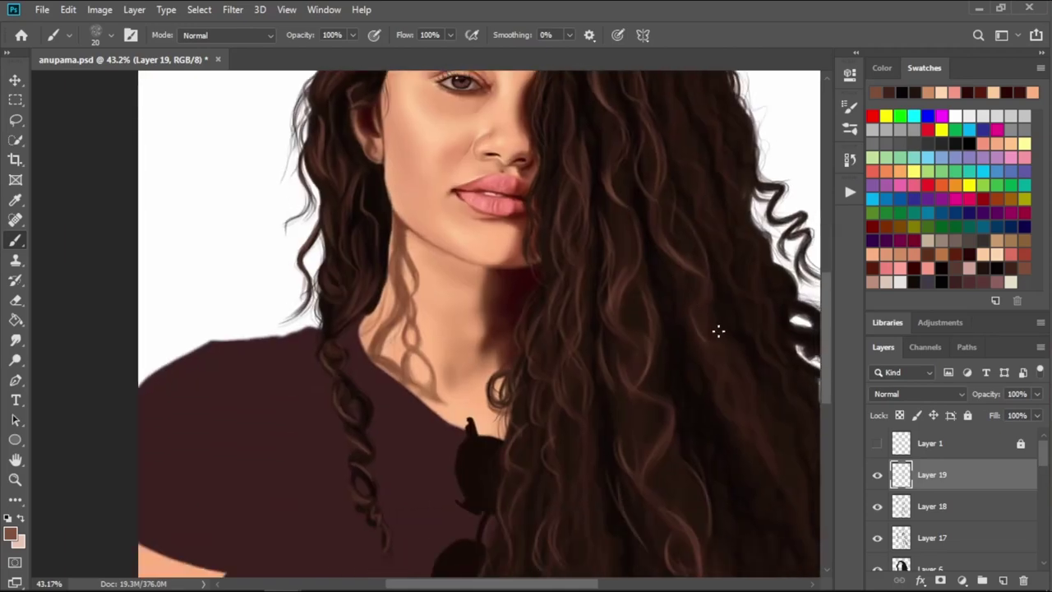
mouse_move(713, 338)
left_mouse_down()
mouse_move(706, 371)
mouse_move(687, 365)
mouse_move(684, 315)
left_mouse_up()
mouse_move(741, 428)
left_mouse_down()
mouse_move(720, 449)
mouse_move(644, 296)
left_mouse_up()
scroll(740, 436, "down", 2)
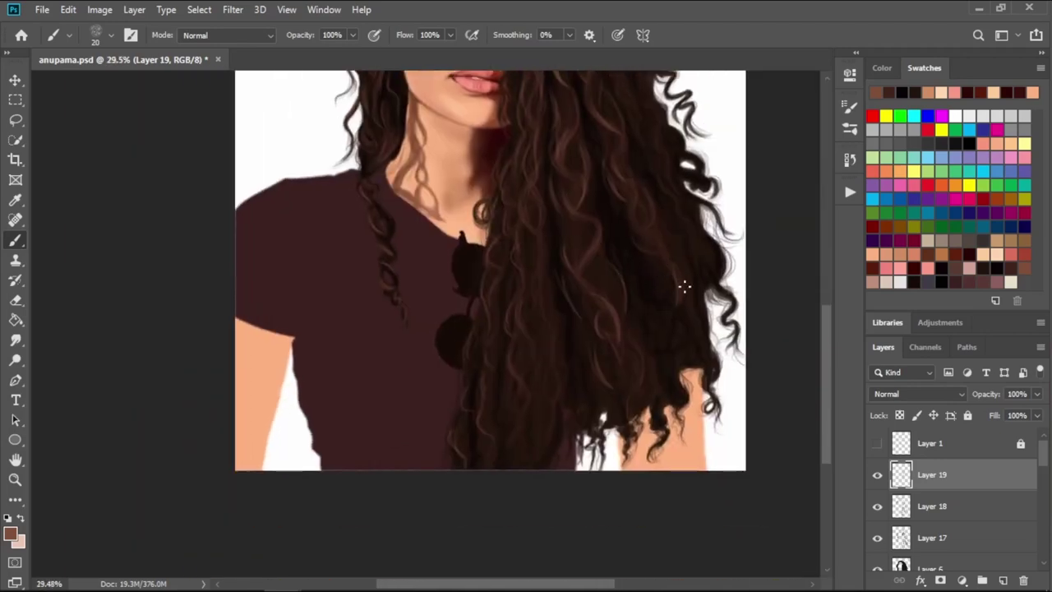
- Paint two thin light strands in the right-side hair and save the painting
mouse_move(696, 322)
left_mouse_down()
mouse_move(685, 359)
mouse_move(651, 314)
left_mouse_up()
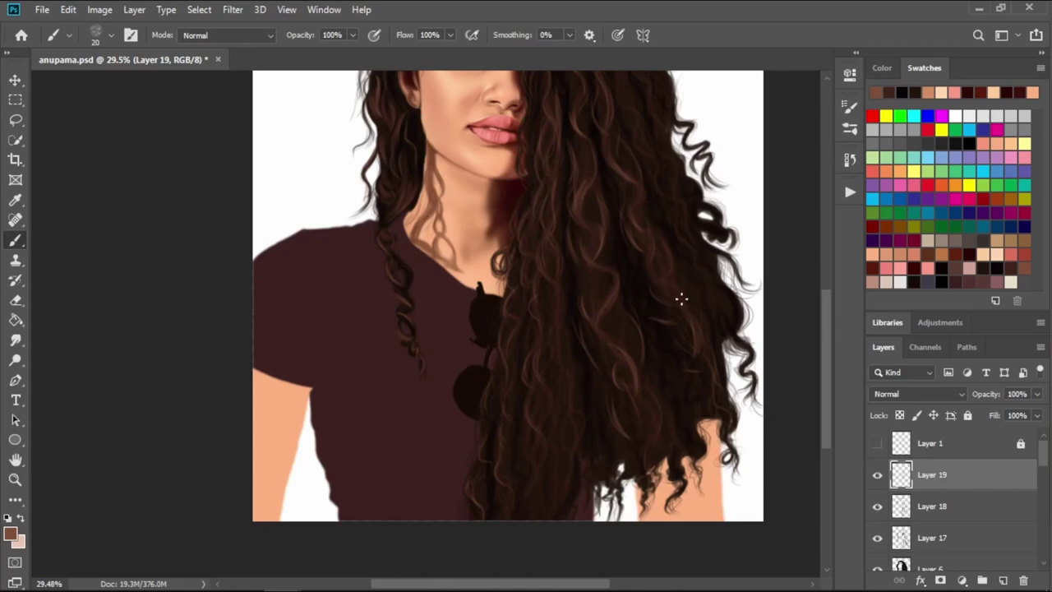
scroll(658, 288, "up", 4)
scroll(633, 300, "up", 1)
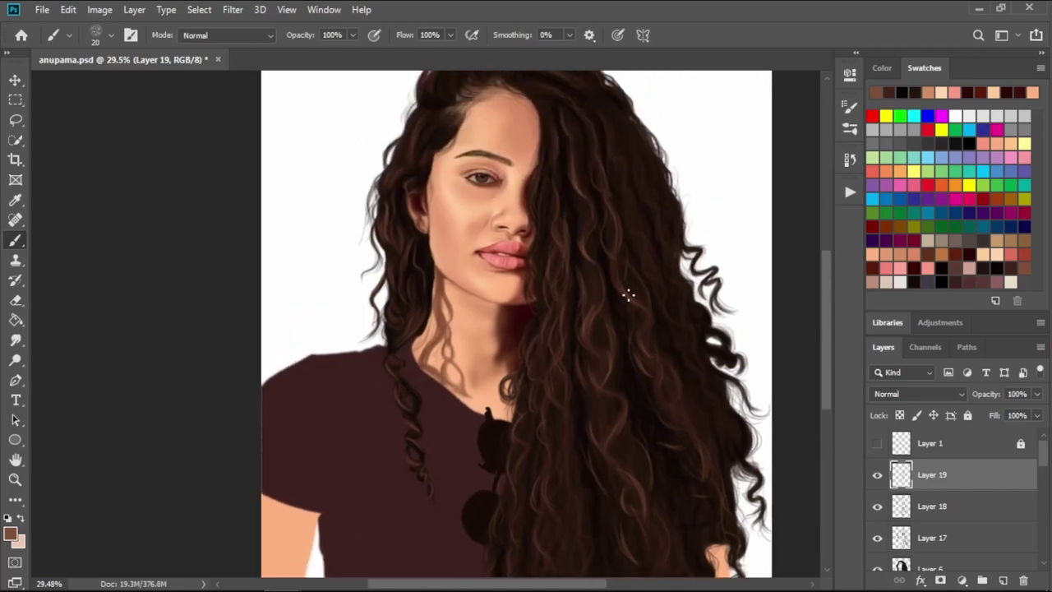
scroll(625, 297, "up", 3)
scroll(651, 284, "up", 2)
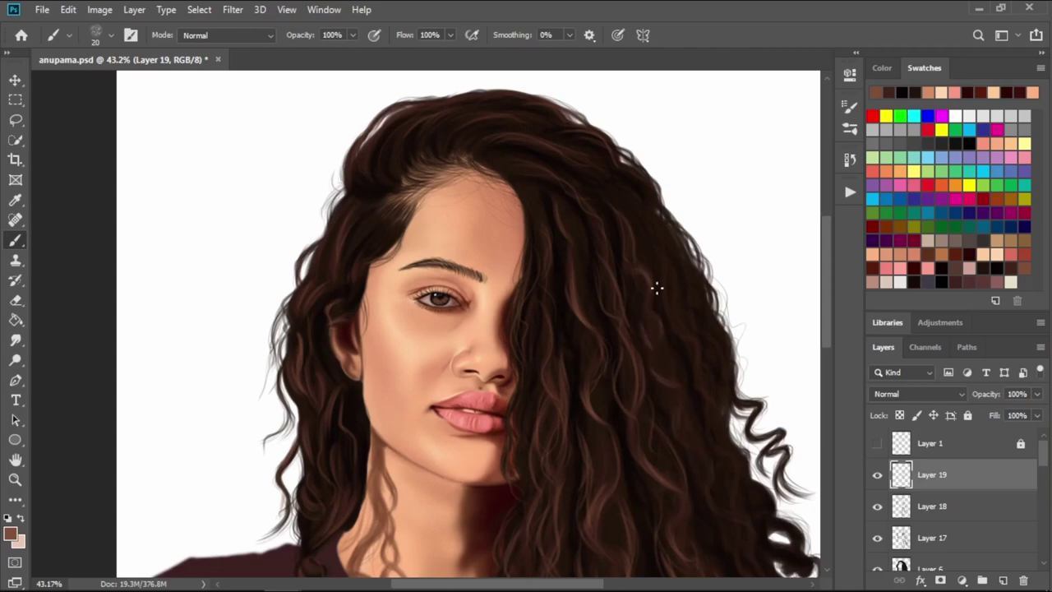
left_click_drag(664, 277, 693, 342)
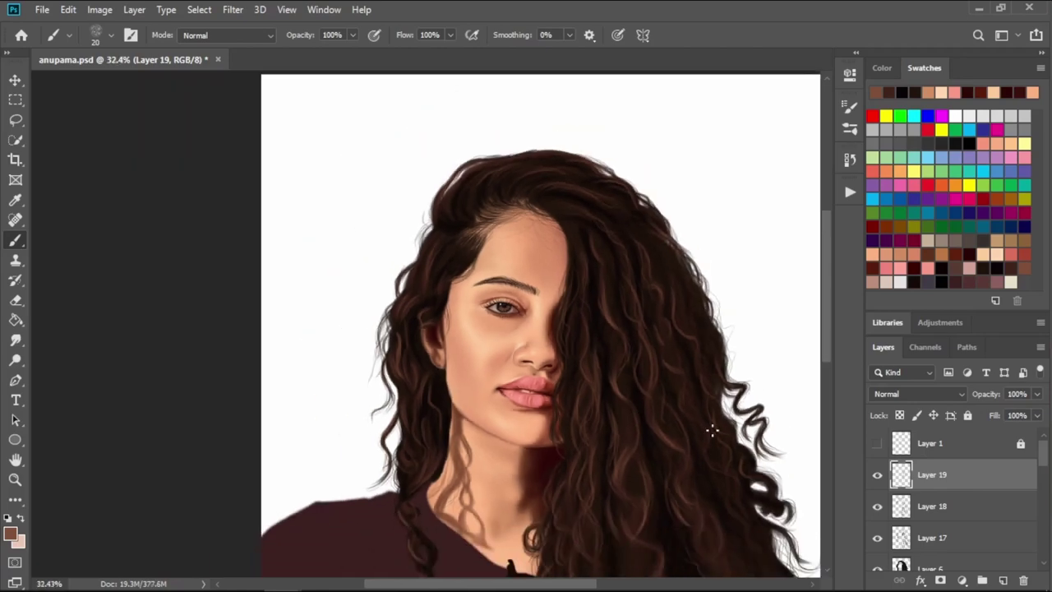
scroll(667, 287, "down", 5)
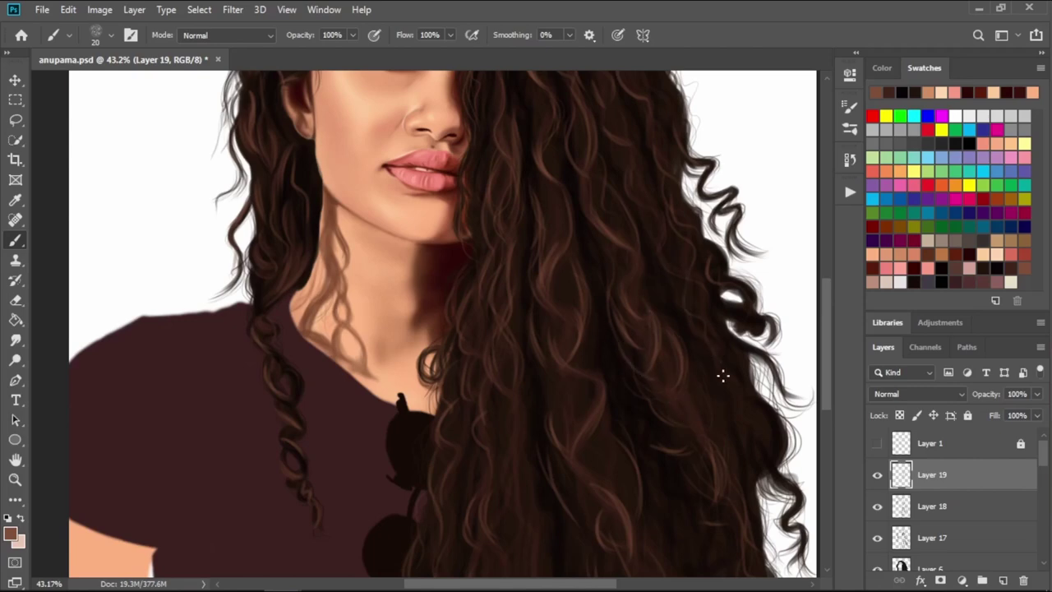
key("ctrl+s")
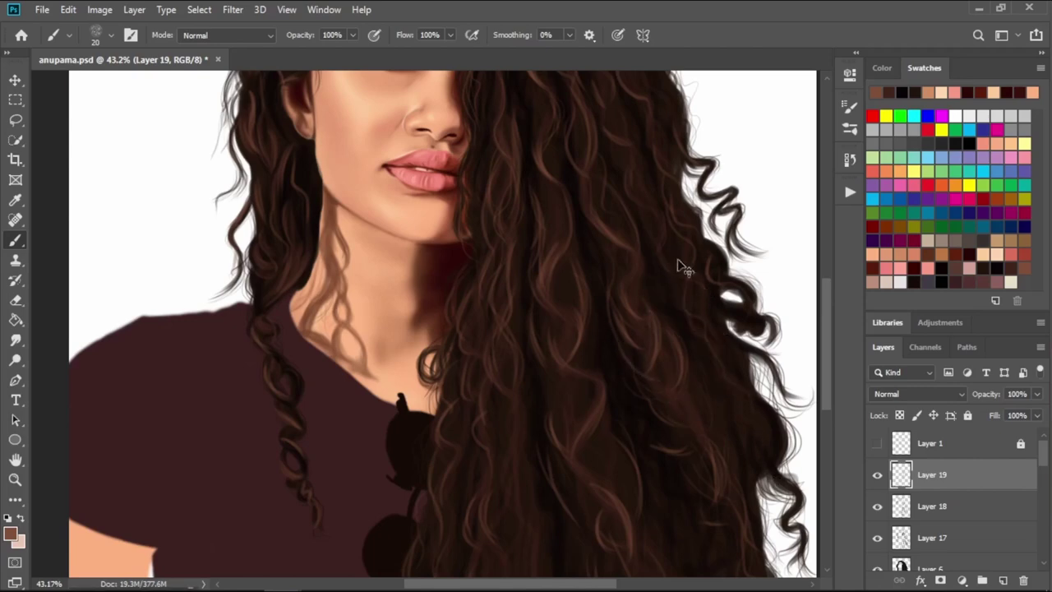
- Add three more faint light strands to the hair, then select Layer 17
left_click_drag(630, 191, 674, 260)
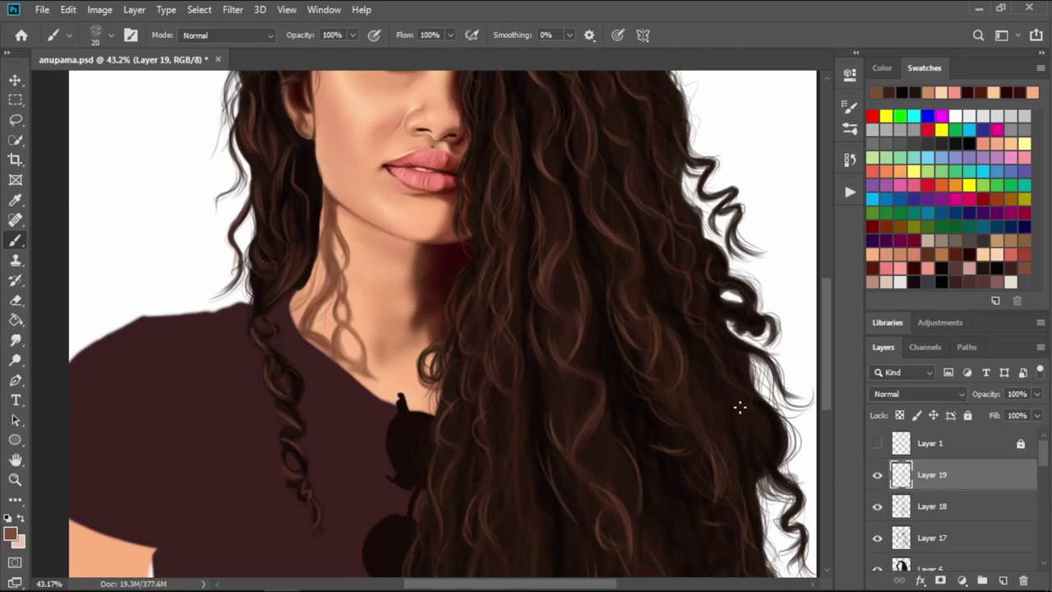
left_click_drag(736, 369, 705, 332)
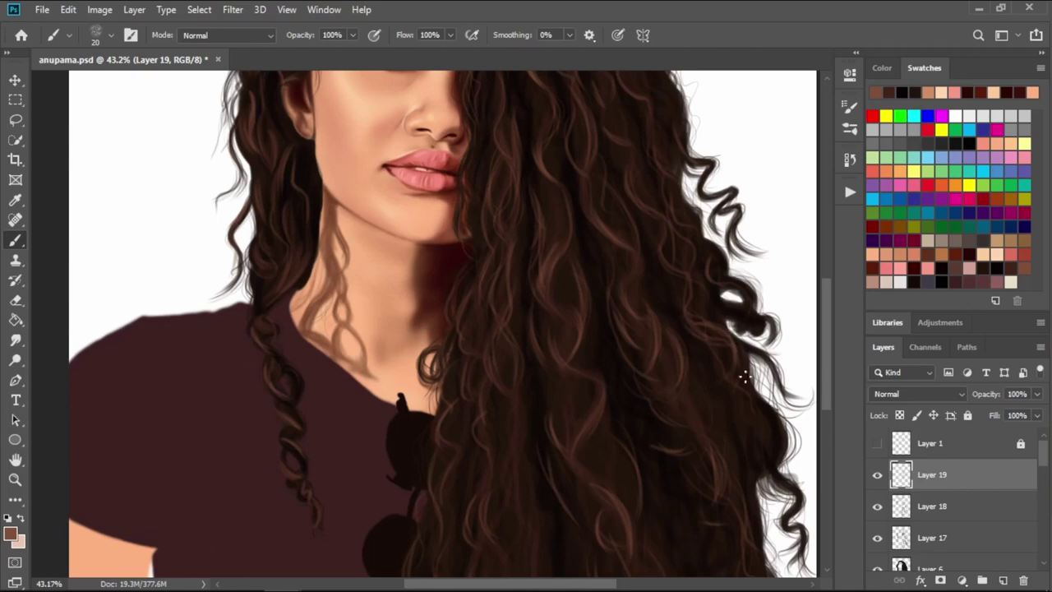
left_click_drag(708, 413, 714, 406)
scroll(690, 490, "down", 3)
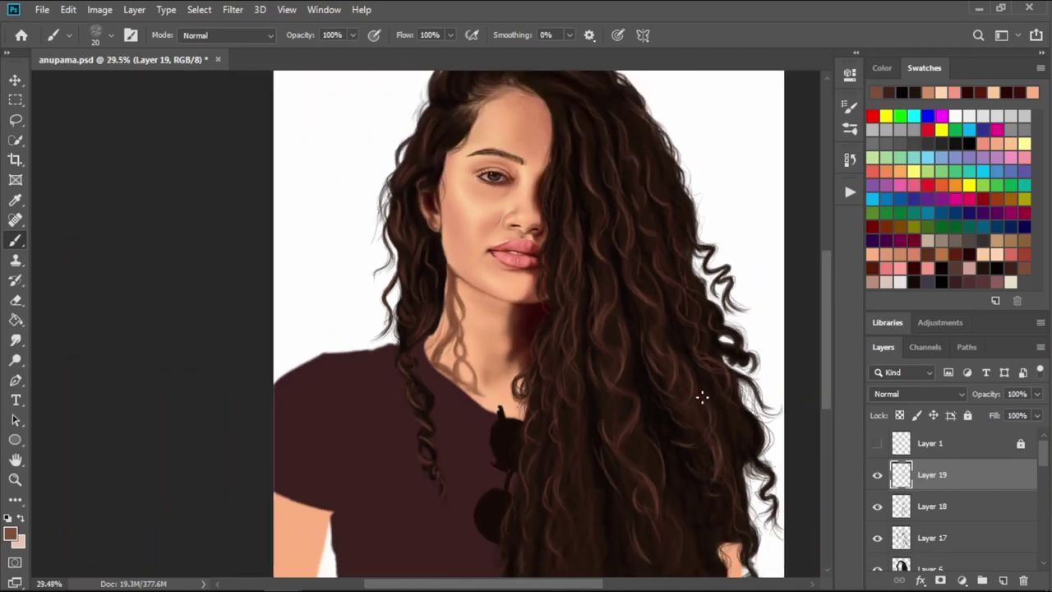
scroll(658, 378, "down", 2)
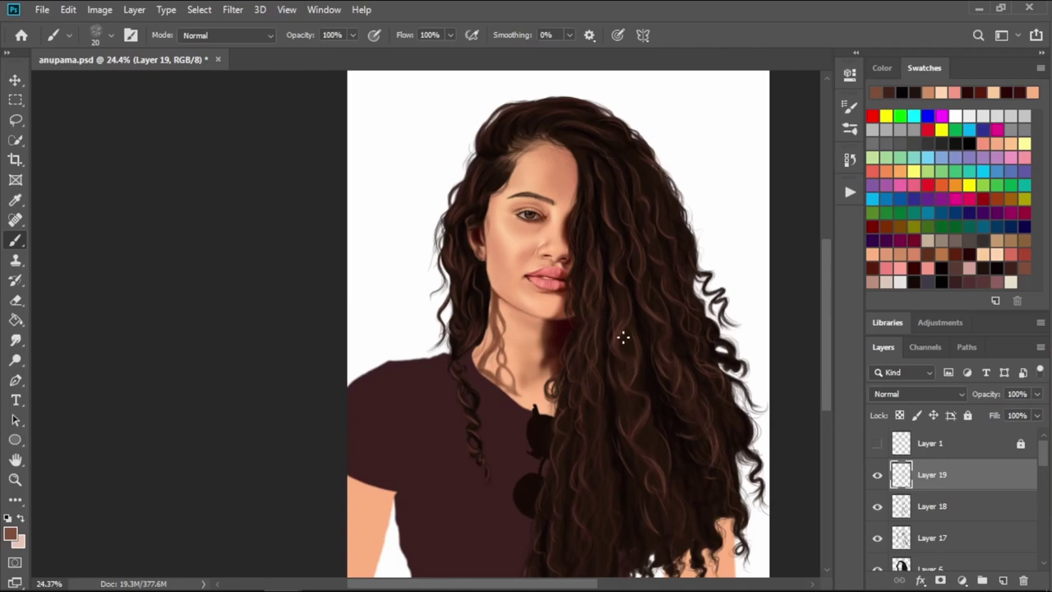
scroll(650, 329, "down", 1)
scroll(691, 361, "up", 2)
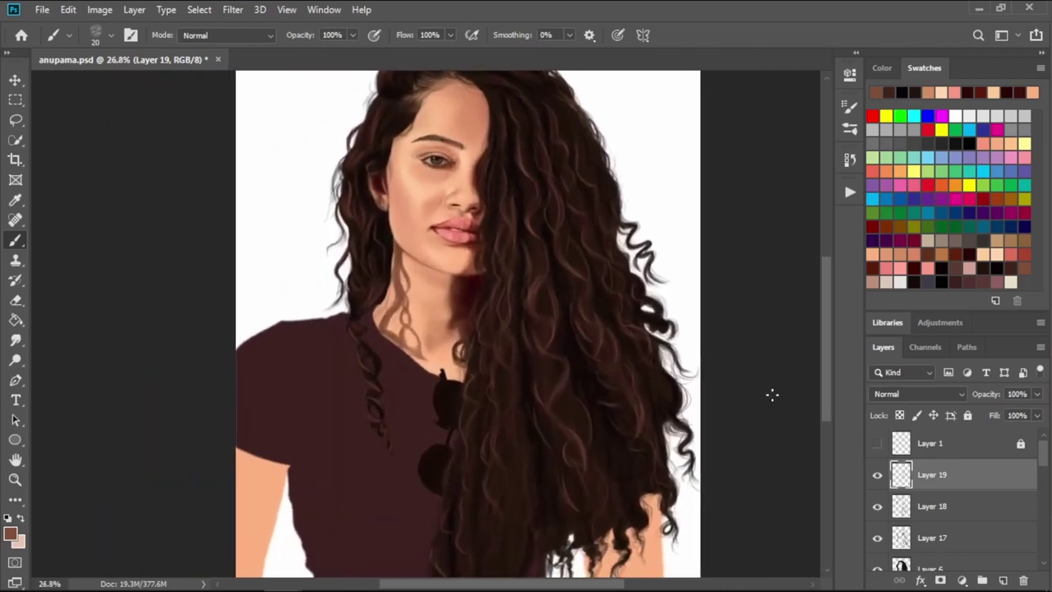
scroll(772, 392, "up", 1)
left_click(970, 505)
left_click(985, 536)
left_click(996, 582)
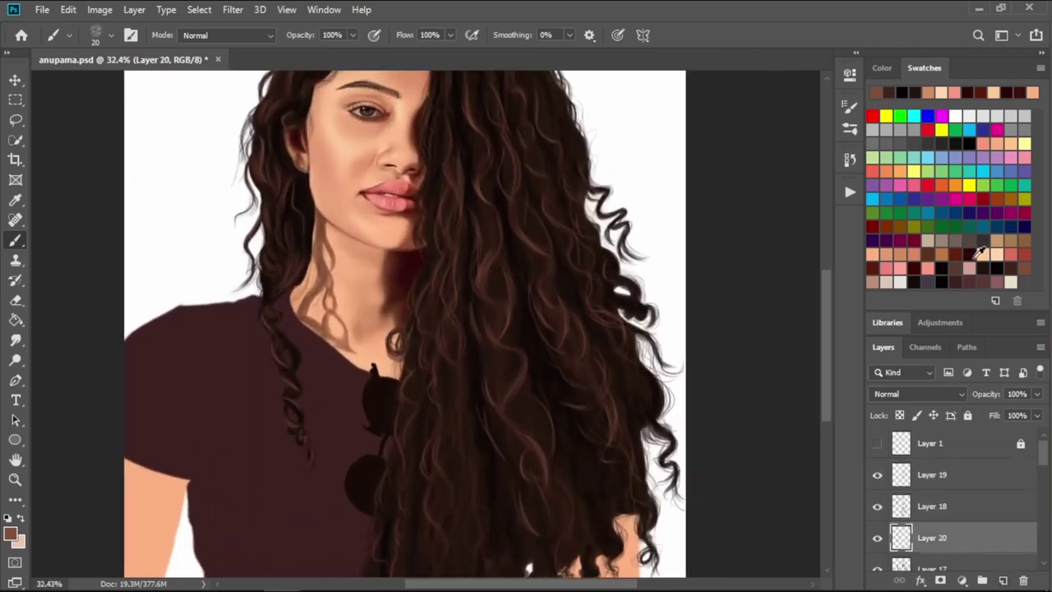
left_click(975, 253)
scroll(493, 325, "up", 2)
left_click_drag(485, 321, 555, 323)
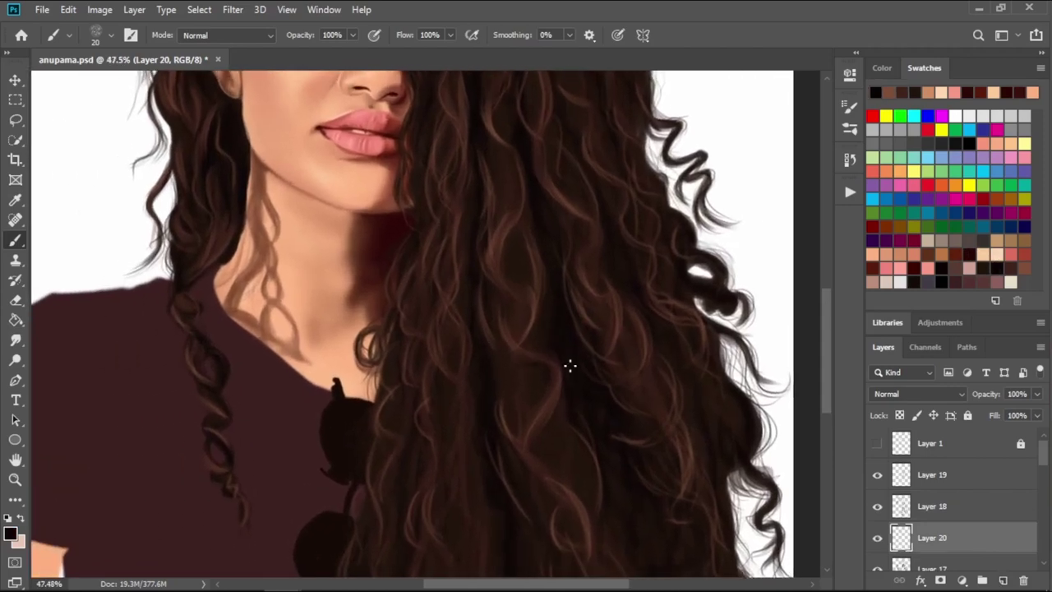
scroll(657, 313, "up", 2)
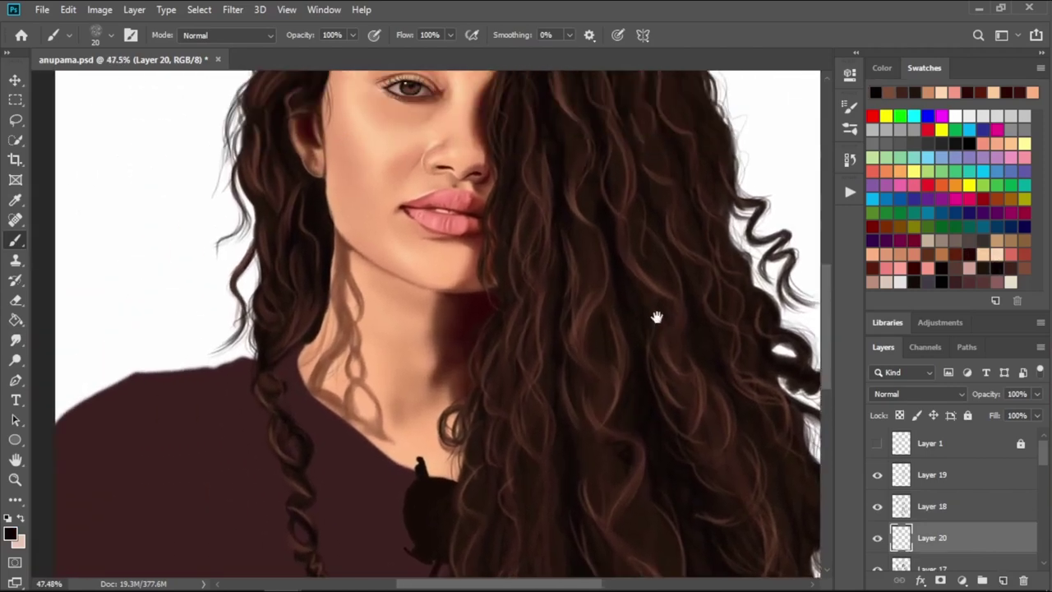
scroll(585, 266, "up", 3)
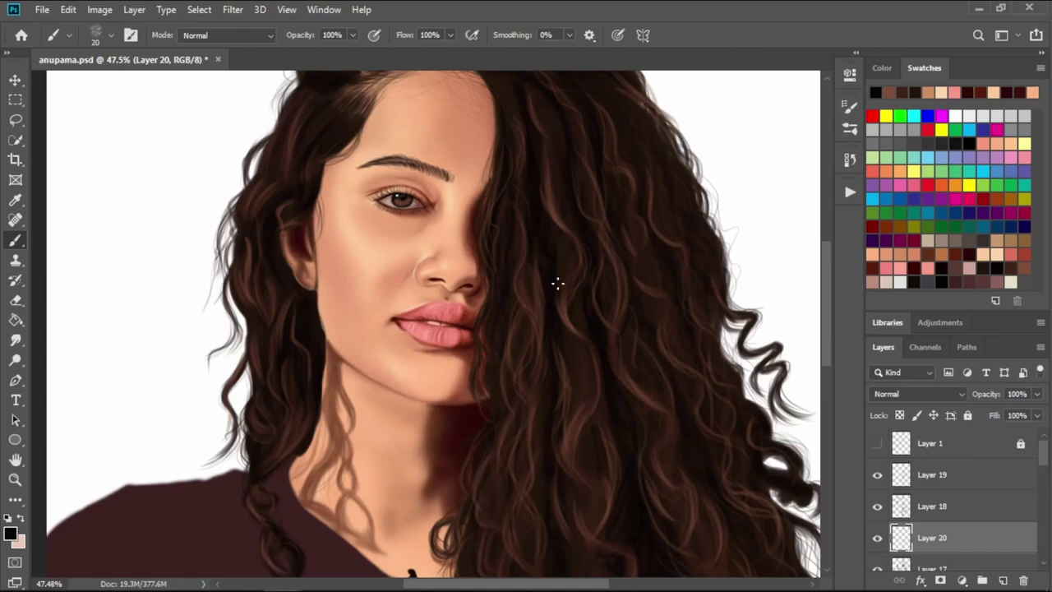
scroll(565, 384, "down", 2)
scroll(608, 354, "left", 2)
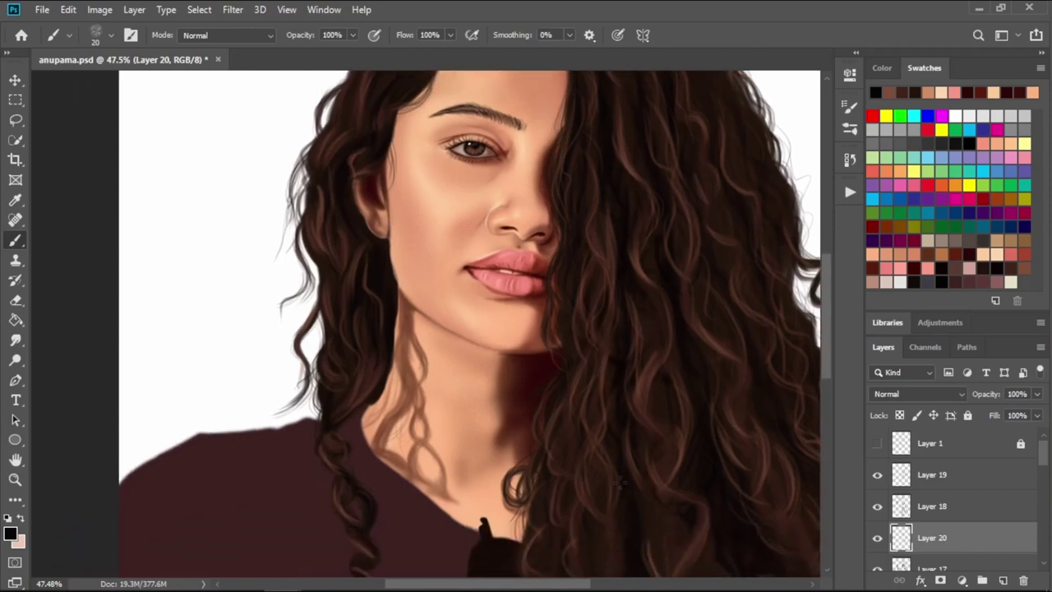
scroll(653, 376, "down", 5)
scroll(653, 376, "right", 2)
scroll(615, 286, "down", 1)
left_click_drag(621, 284, 618, 281)
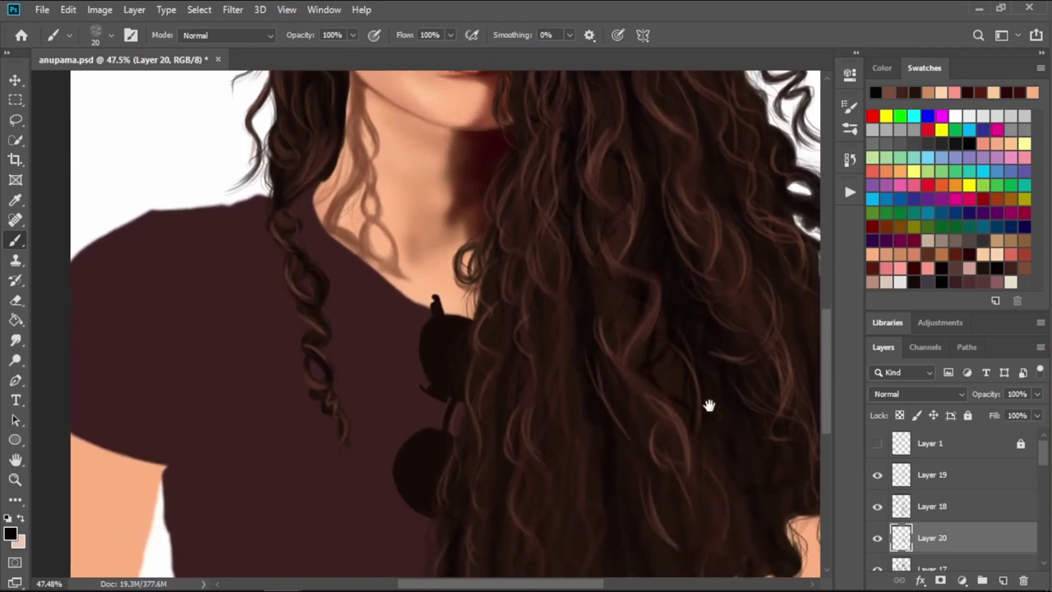
scroll(699, 394, "down", 2)
scroll(699, 394, "right", 2)
key("bracketright")
left_click_drag(596, 300, 607, 358)
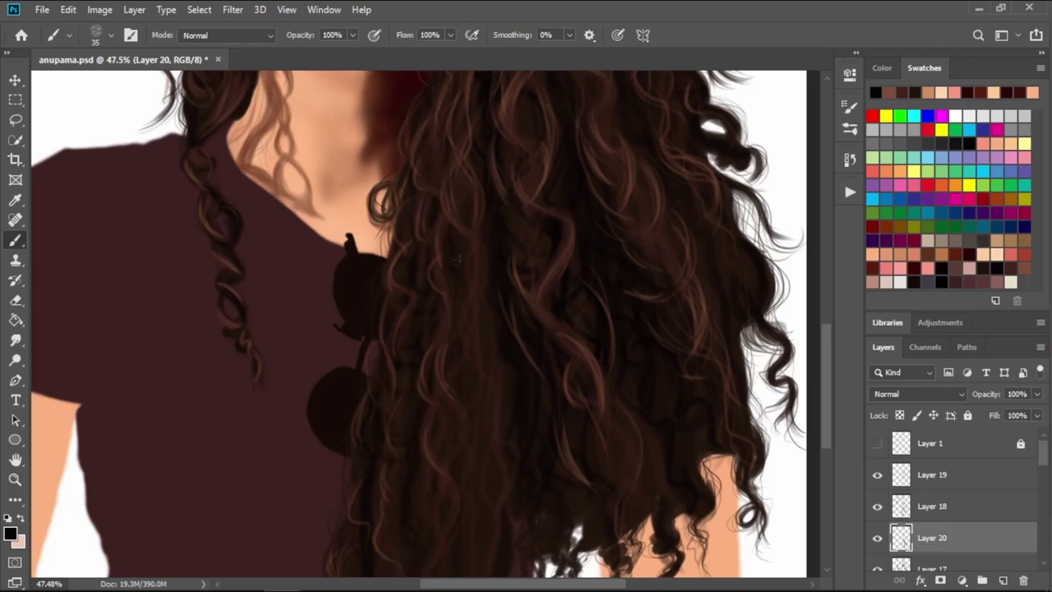
scroll(434, 449, "down", 2)
left_click_drag(434, 404, 516, 273)
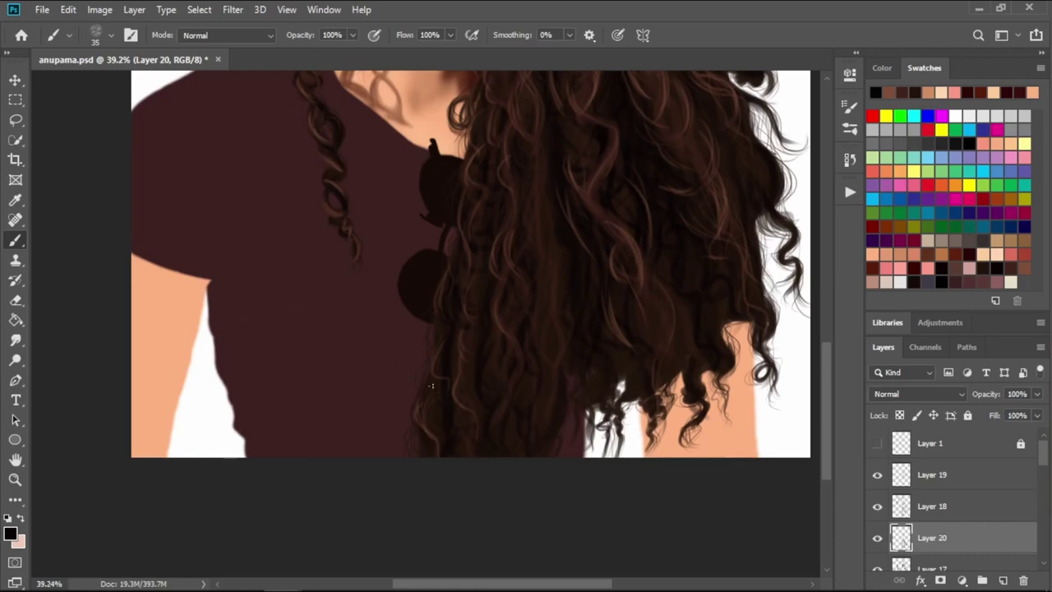
mouse_move(496, 286)
left_mouse_down()
mouse_move(507, 398)
mouse_move(554, 413)
left_mouse_up()
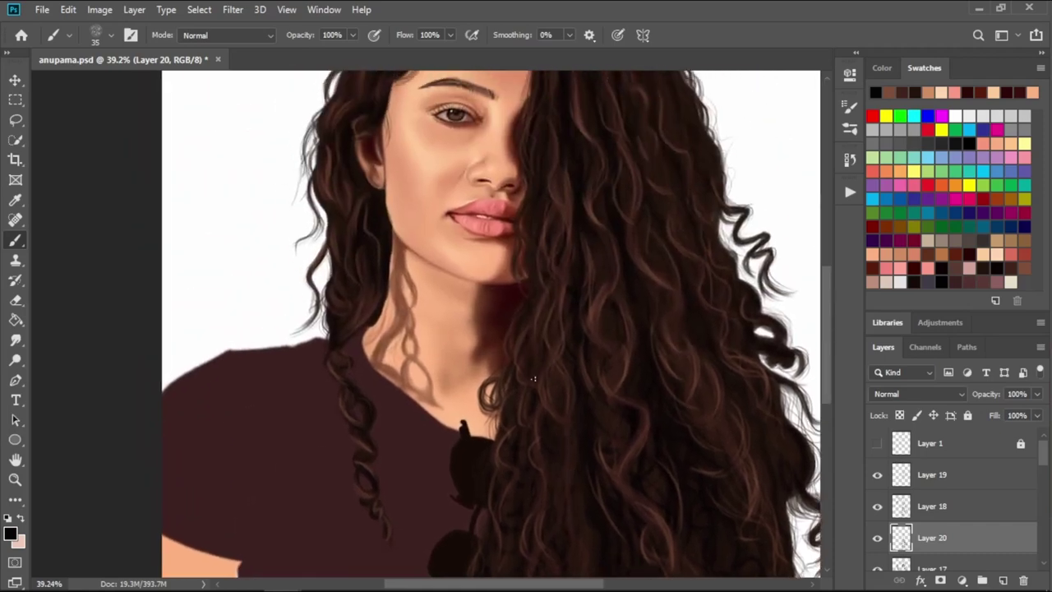
left_click_drag(549, 217, 555, 327)
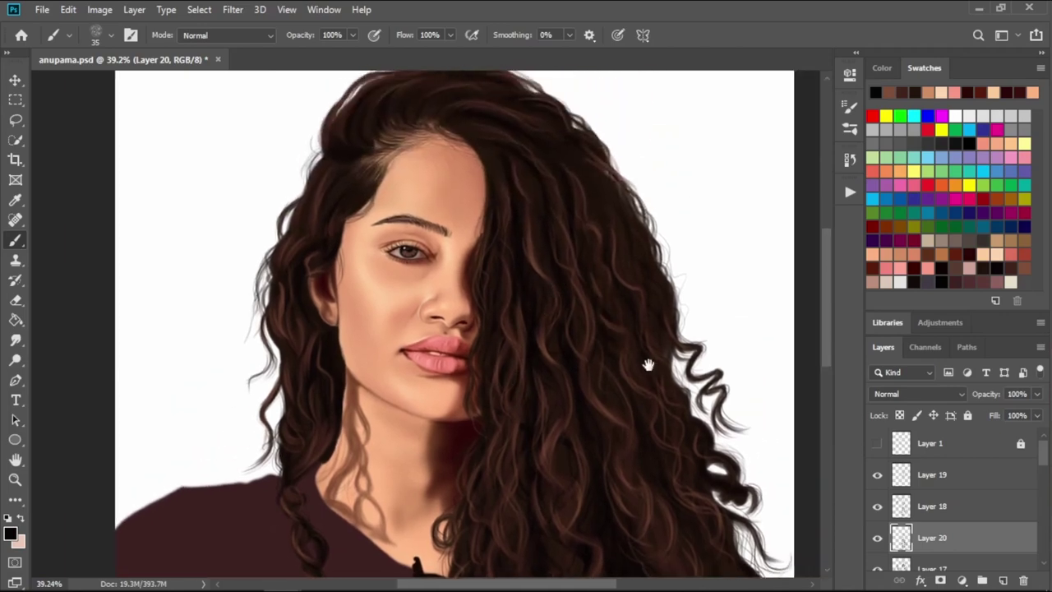
left_click_drag(648, 364, 606, 249)
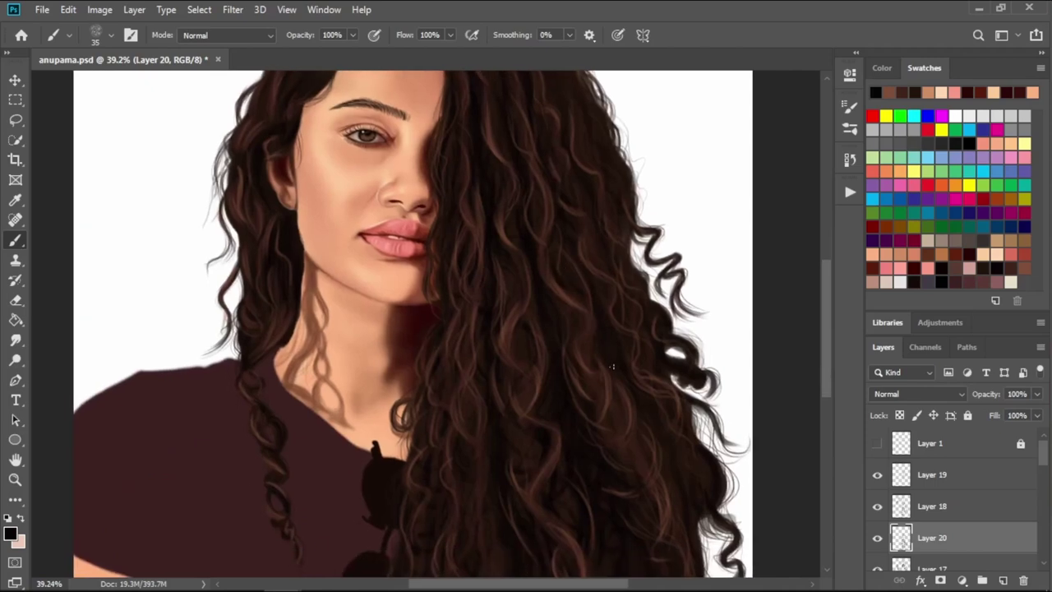
mouse_move(617, 401)
left_mouse_down()
mouse_move(594, 329)
mouse_move(603, 436)
left_mouse_up()
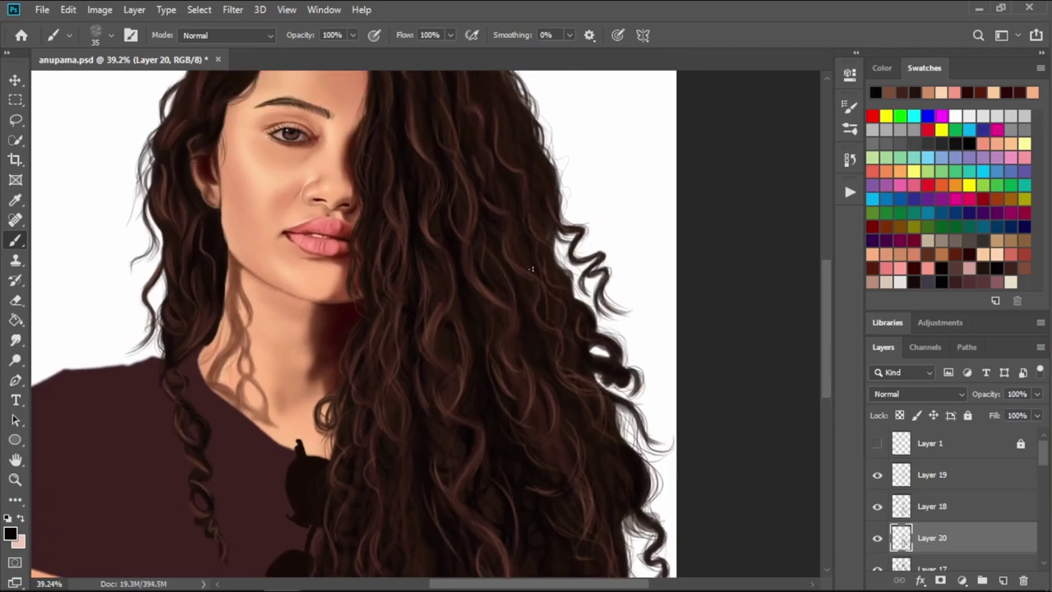
left_click_drag(567, 289, 615, 408)
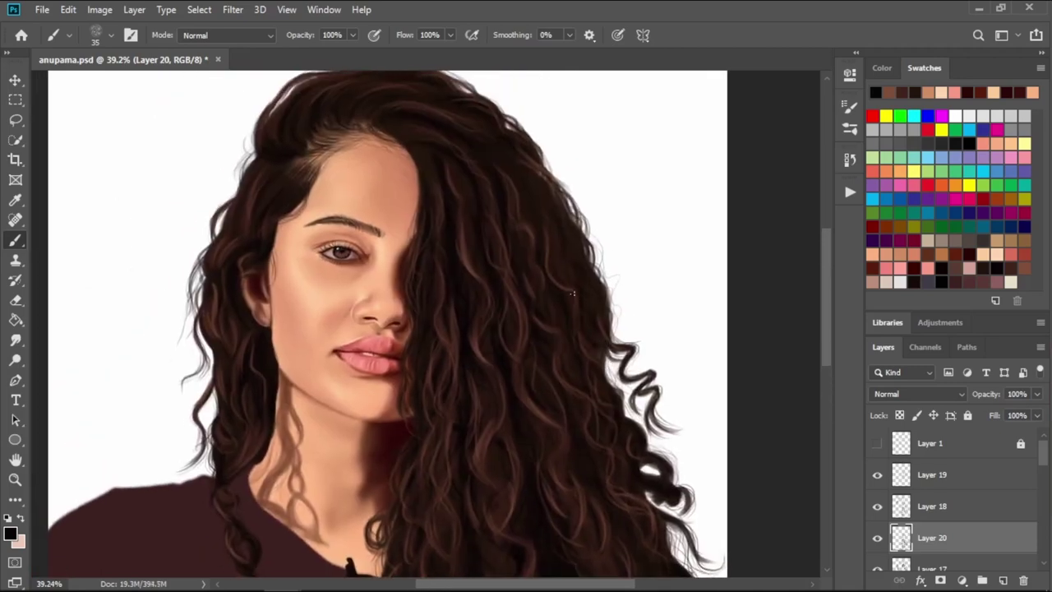
left_click_drag(564, 348, 564, 317)
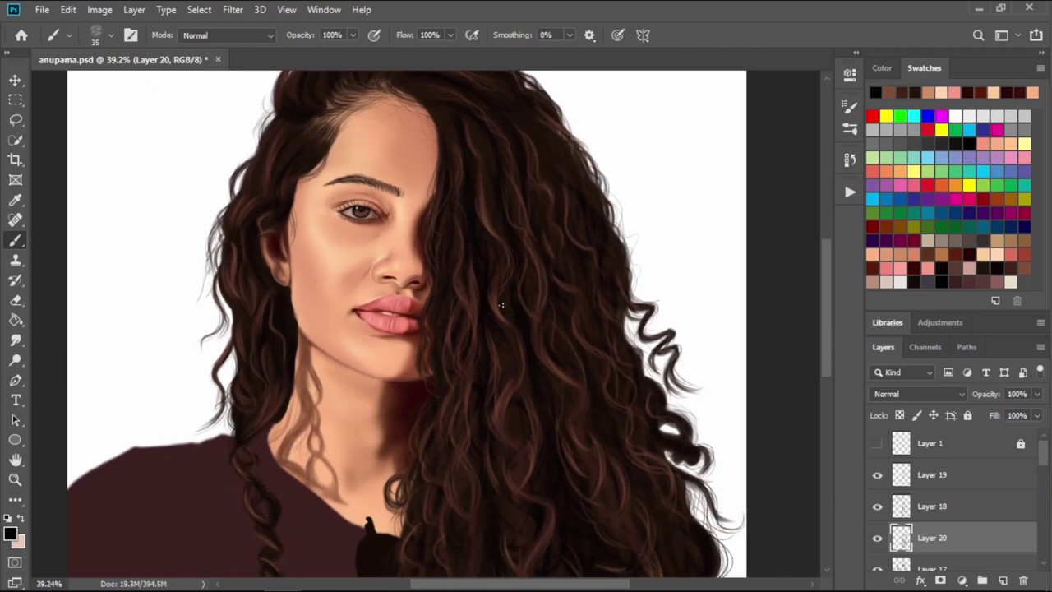
- Create a new layer above Layer 19 and pick a brown swatch for highlights
left_click(943, 485)
key("ctrl+shift+alt+n")
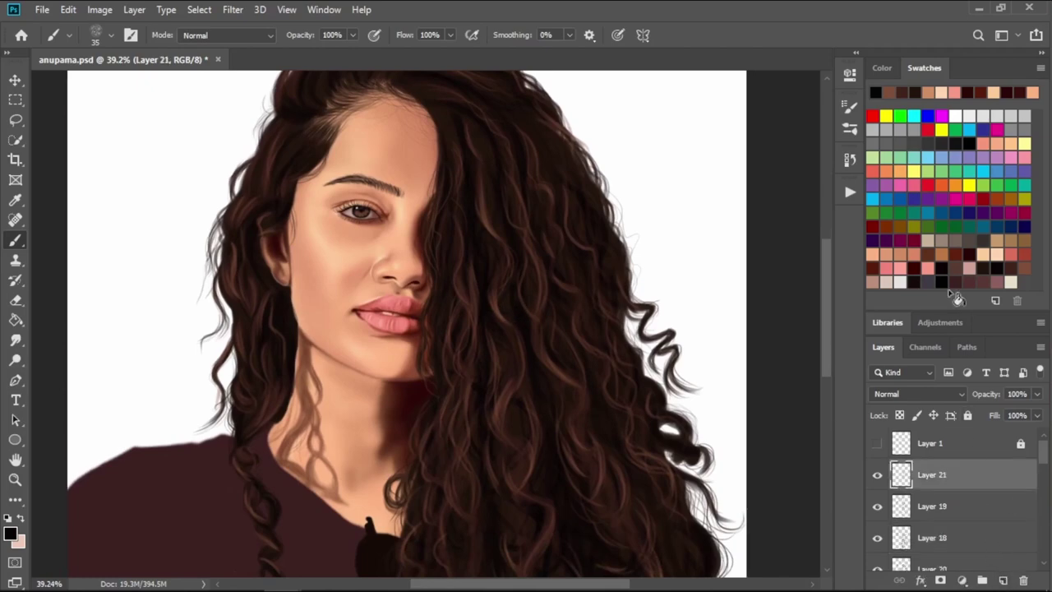
left_click(1016, 267)
scroll(598, 249, "up", 1)
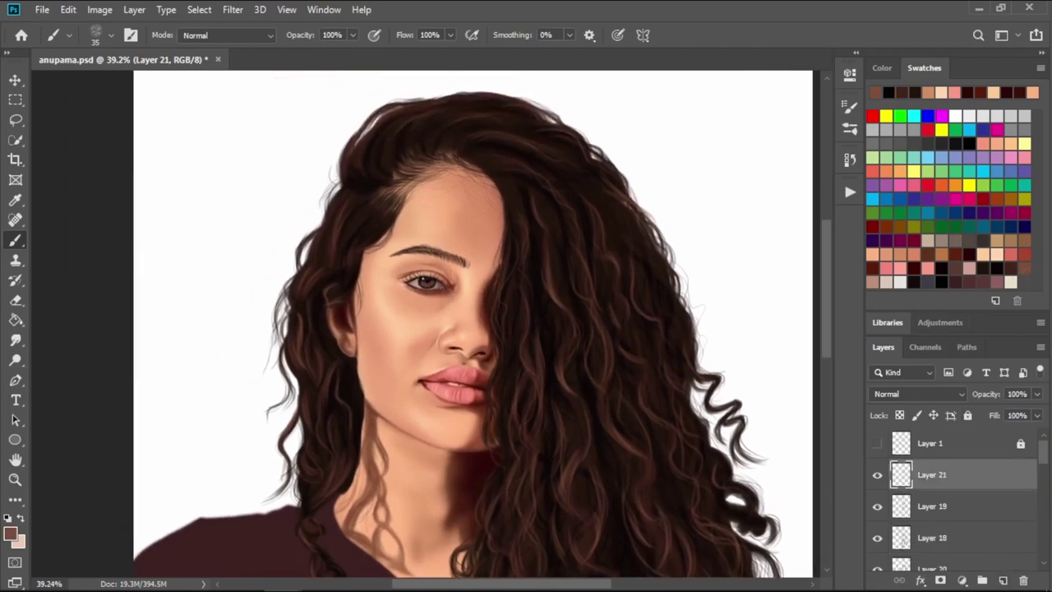
scroll(597, 249, "up", 1)
- Paint four light brown strands into the right-side curls at brush size 25
left_click_drag(582, 257, 565, 302)
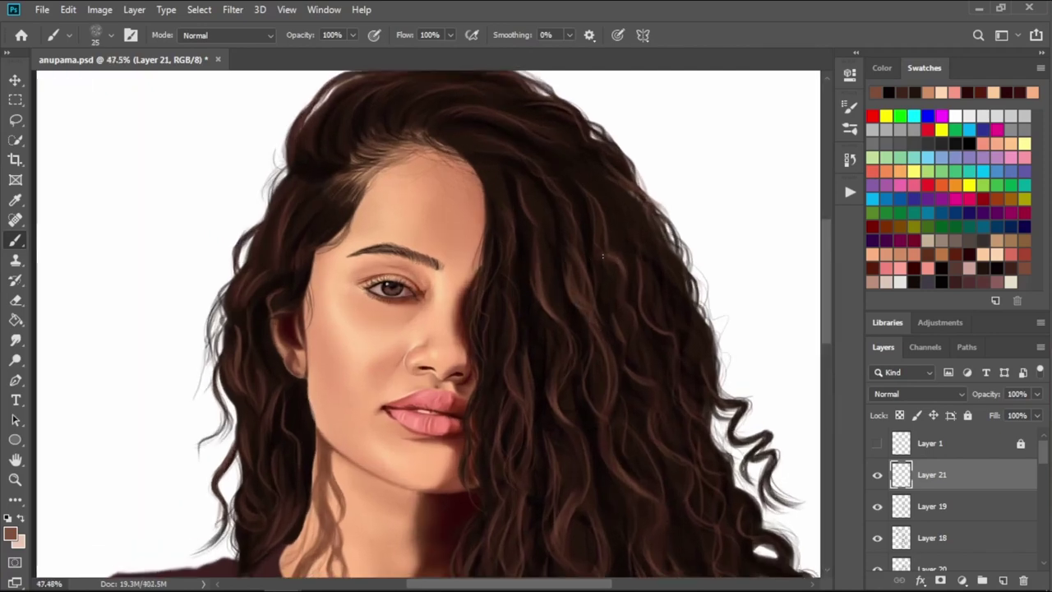
left_click_drag(630, 273, 636, 334)
left_click_drag(639, 337, 621, 360)
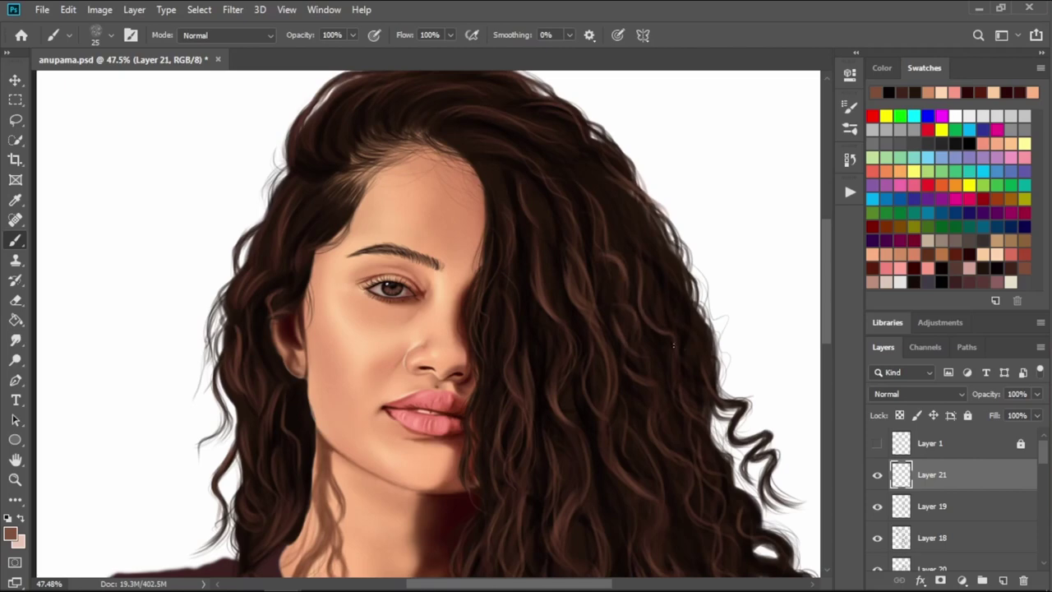
left_click_drag(671, 295, 659, 338)
- Shrink the brush to 15 and paint finer strands down the right hair
key("bracketleft")
key("bracketleft")
left_click_drag(651, 247, 663, 319)
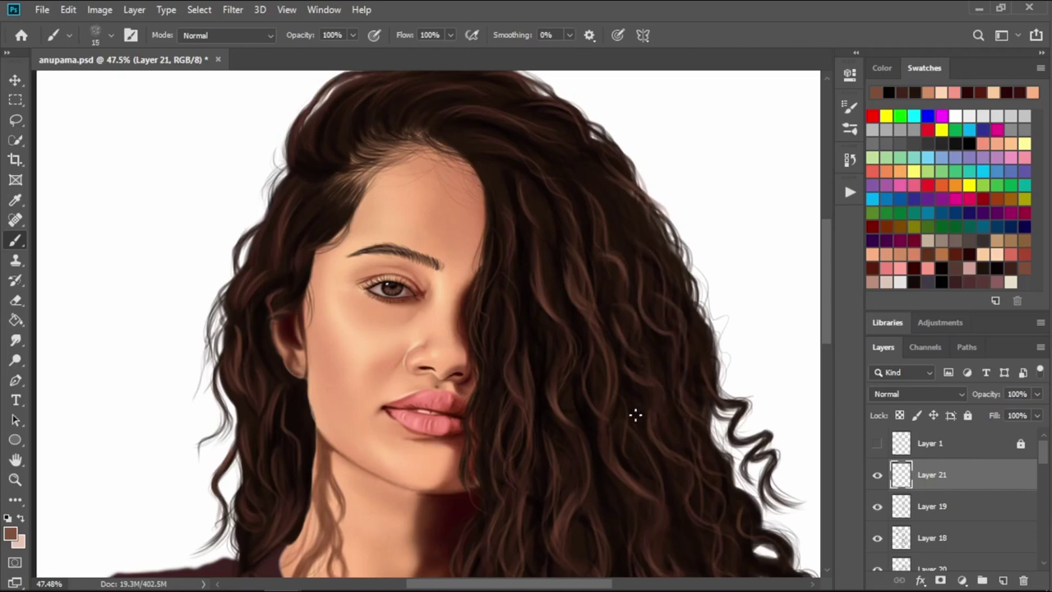
left_click_drag(618, 342, 611, 424)
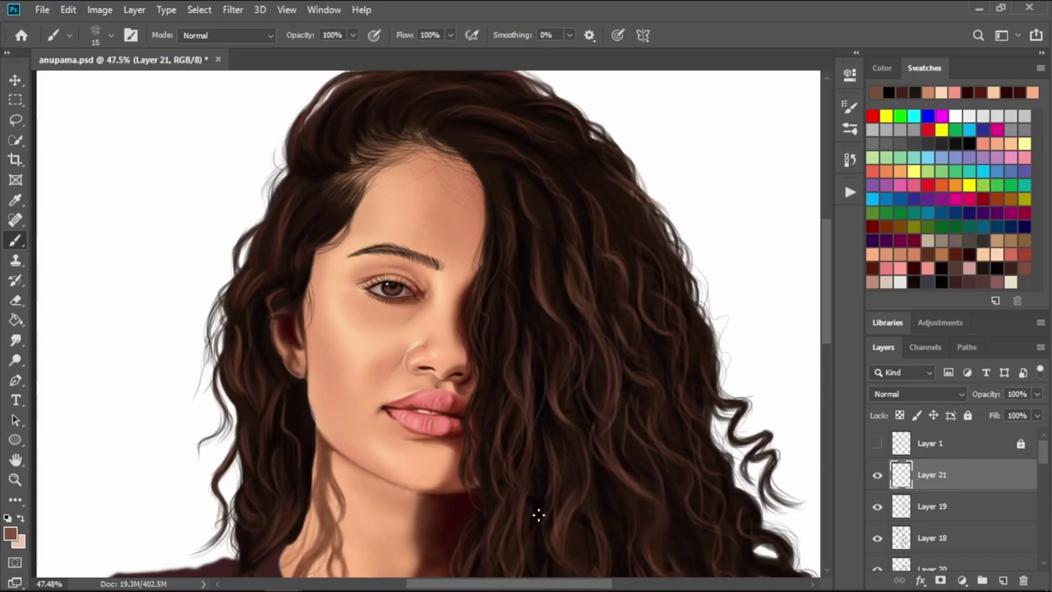
scroll(538, 461, "down", 2)
scroll(622, 446, "down", 5)
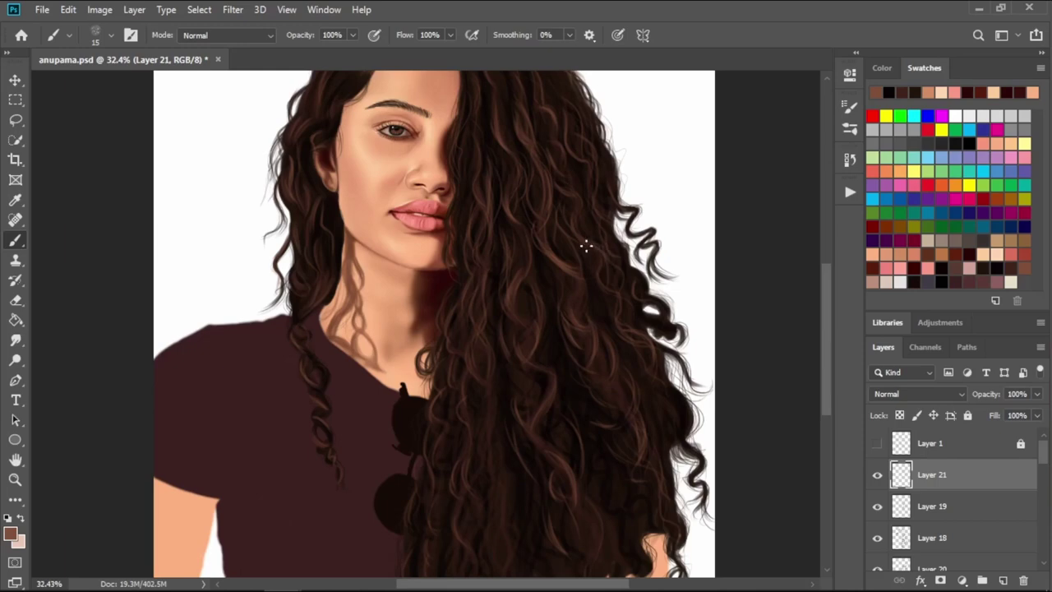
left_click_drag(613, 220, 615, 285)
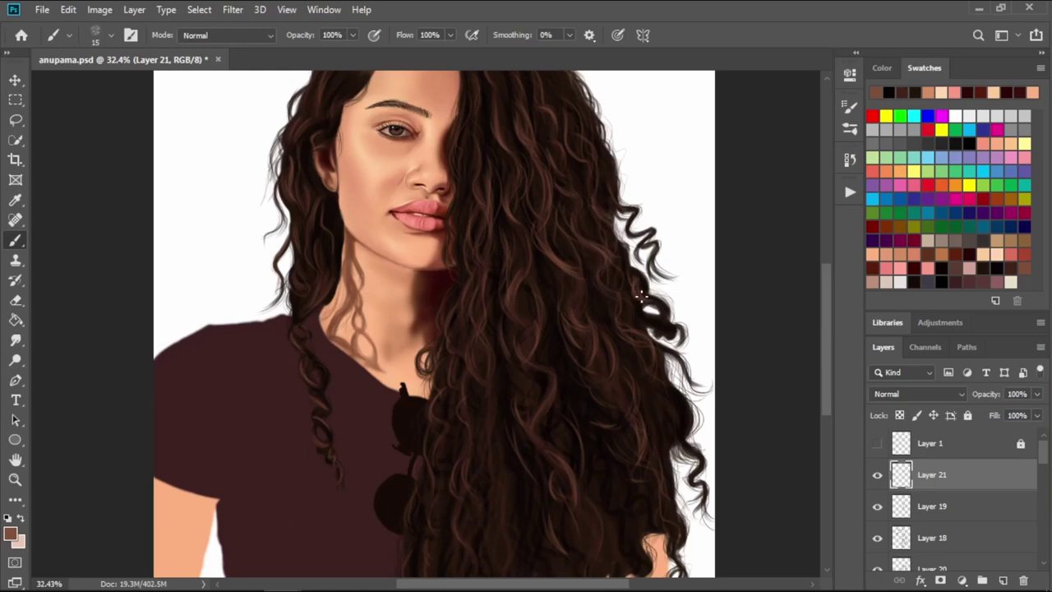
- Paint light brown strands into the mid hair and lower right curls
scroll(661, 331, "up", 1)
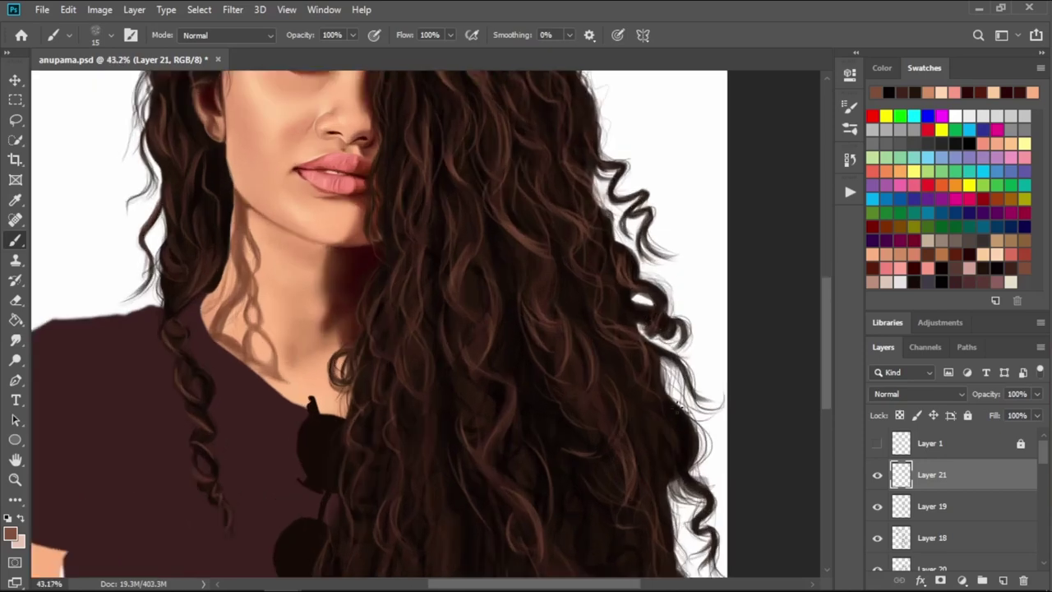
scroll(681, 415, "down", 2)
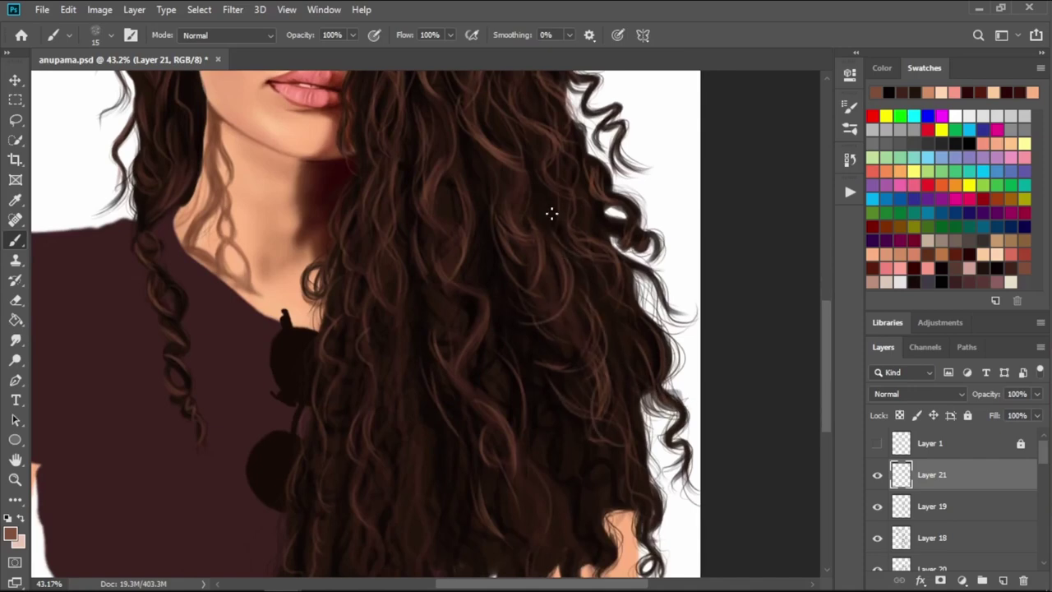
scroll(567, 321, "left", 2)
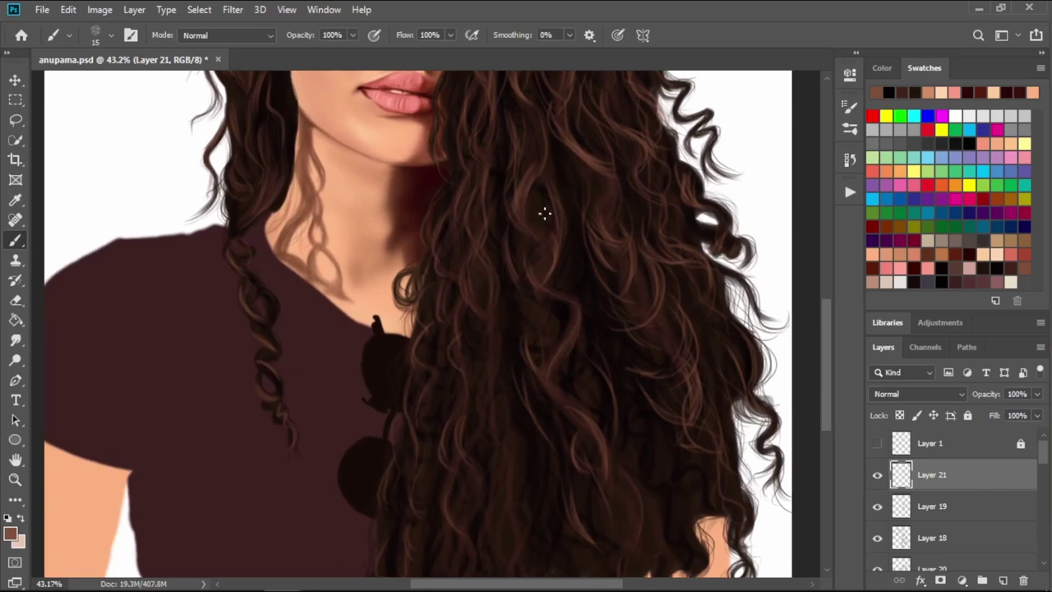
mouse_move(556, 181)
left_mouse_down()
mouse_move(571, 258)
mouse_move(551, 276)
left_mouse_up()
mouse_move(517, 239)
left_mouse_down()
mouse_move(540, 294)
mouse_move(577, 340)
mouse_move(566, 353)
mouse_move(603, 429)
left_mouse_up()
left_click_drag(593, 354, 608, 384)
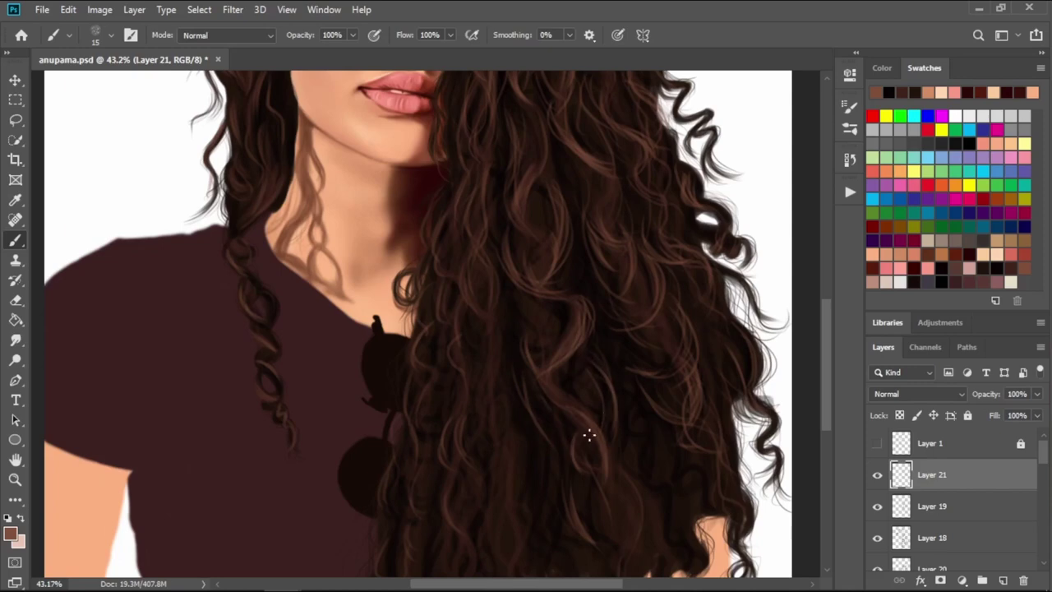
- Enlarge the brush to 25 and paint bright strands through the lower curls
scroll(660, 415, "down", 1)
scroll(605, 369, "down", 1)
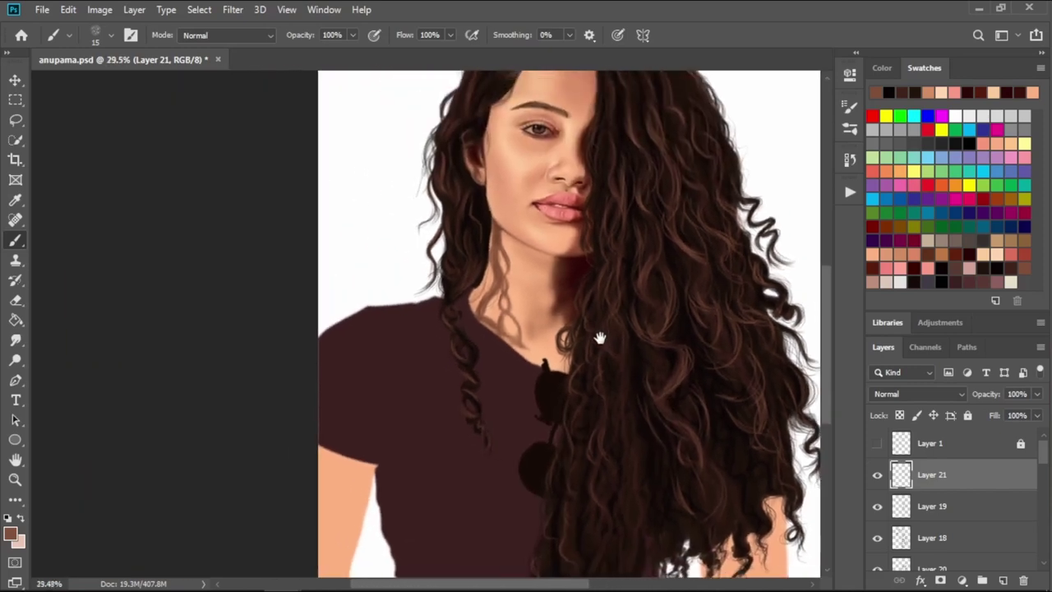
key("bracketright")
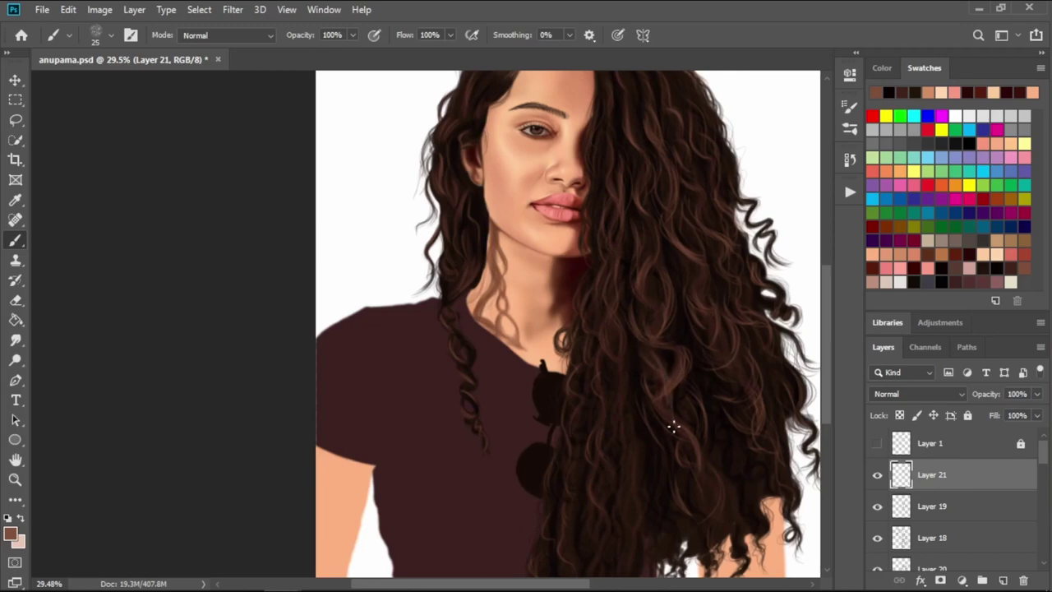
left_click_drag(683, 399, 672, 446)
left_click_drag(653, 383, 674, 434)
mouse_move(698, 490)
left_mouse_down()
mouse_move(684, 496)
mouse_move(712, 516)
mouse_move(712, 555)
left_mouse_up()
left_click_drag(741, 437, 745, 481)
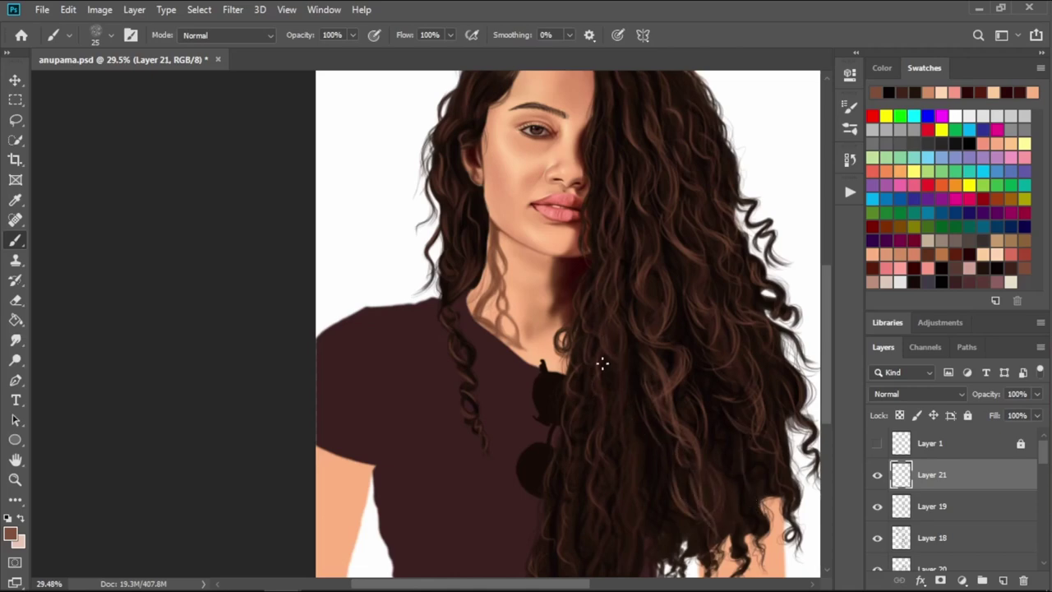
left_click_drag(608, 317, 618, 357)
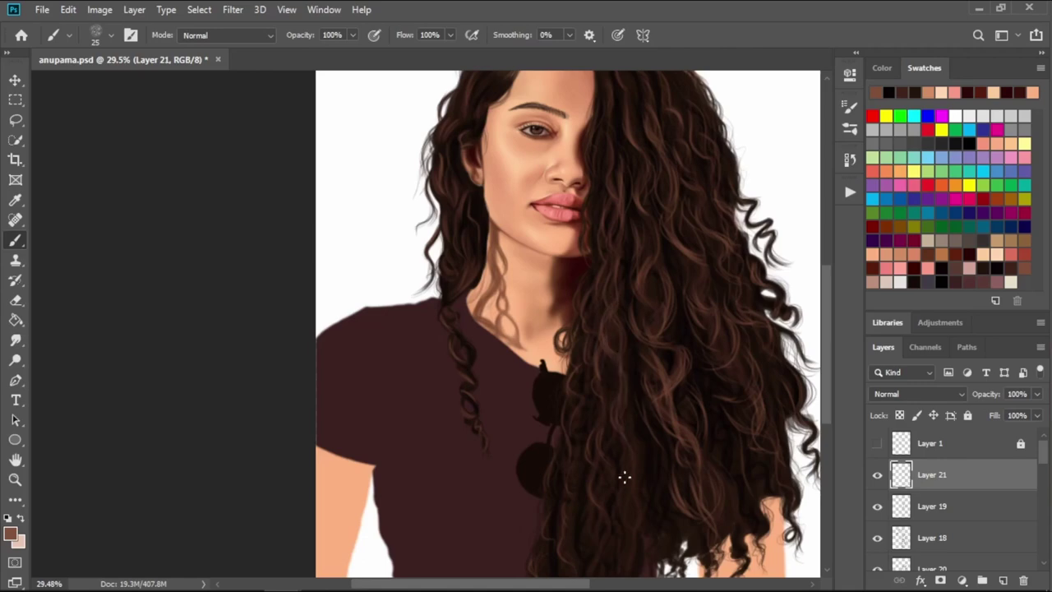
- Reduce the brush to 20 and paint long light strands down the lower hair
key("bracketleft")
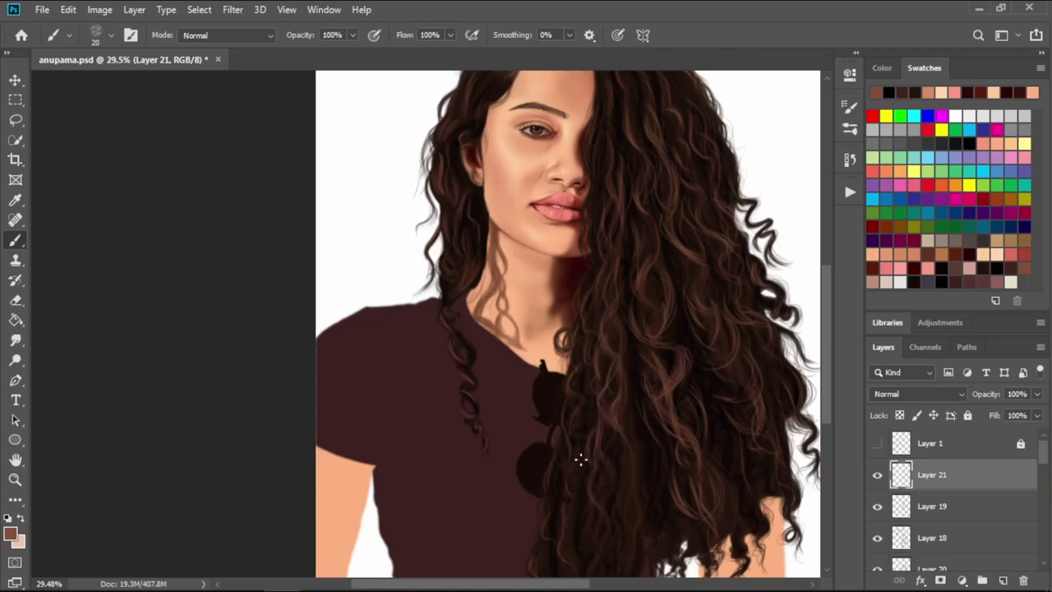
left_click_drag(581, 461, 595, 495)
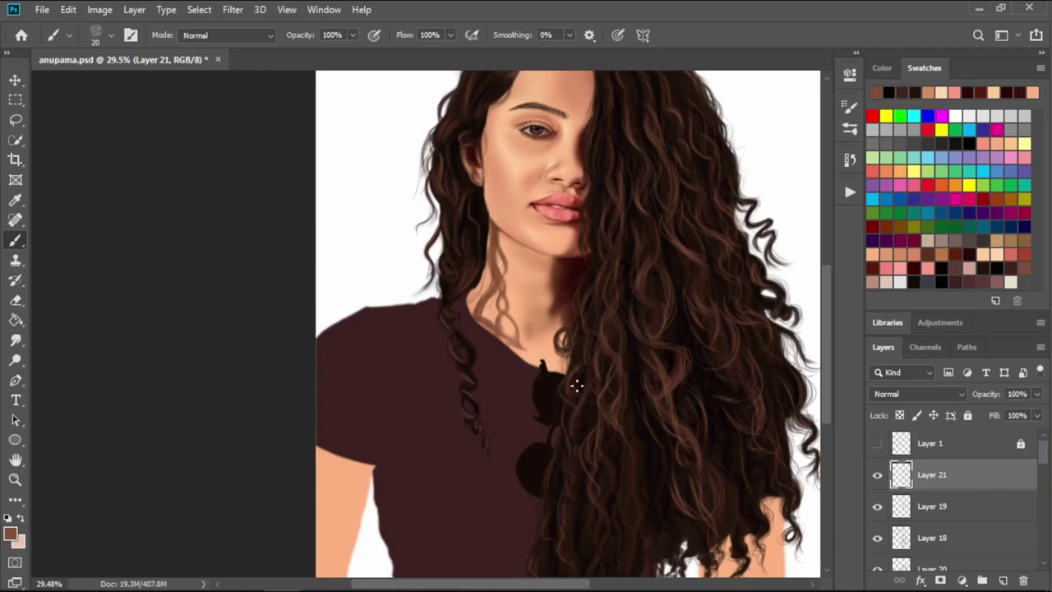
left_click_drag(563, 402, 549, 534)
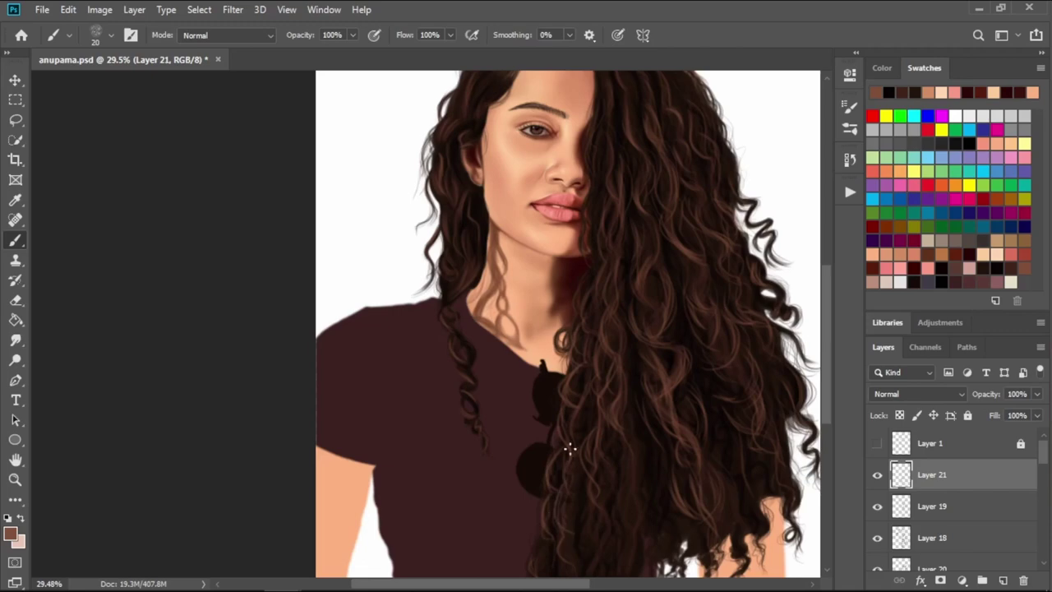
left_click_drag(568, 447, 580, 517)
scroll(646, 392, "down", 1, "alt")
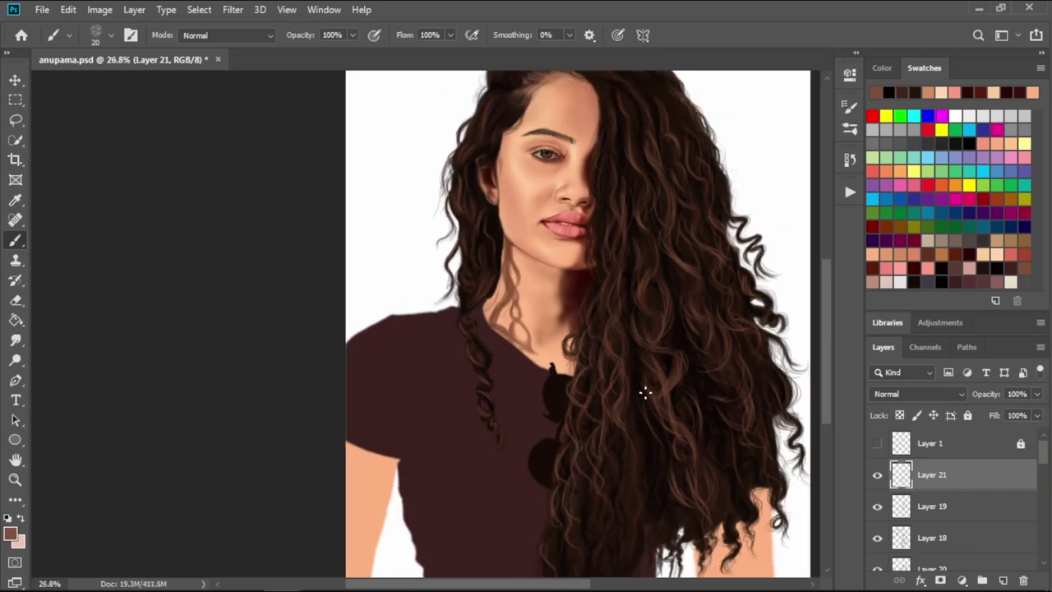
scroll(646, 329, "down", 3)
scroll(649, 249, "down", 2)
- Paint four more lighter strands into the hair ends
left_click_drag(663, 258, 662, 344)
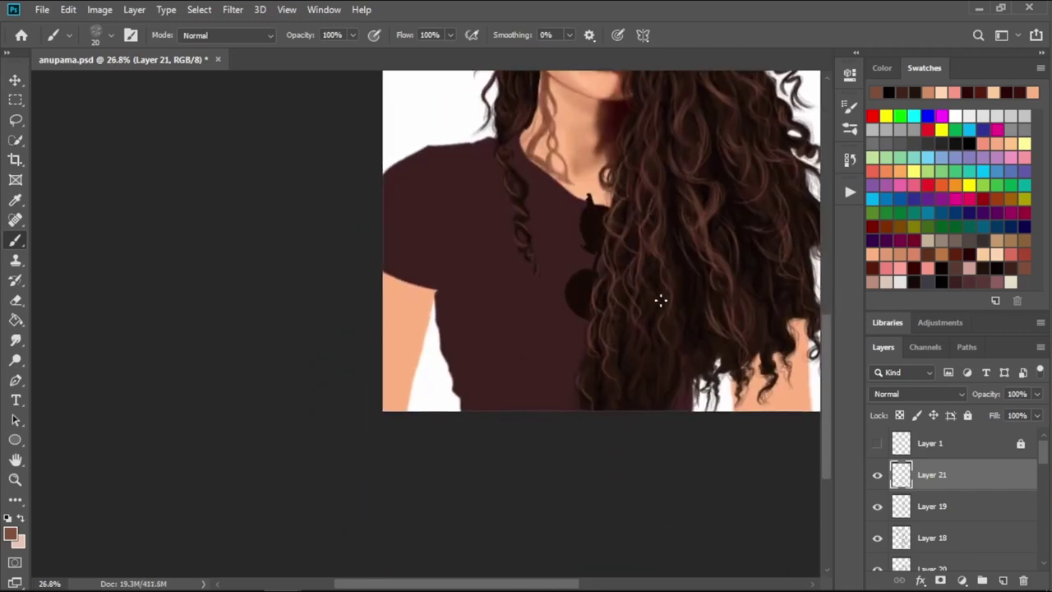
mouse_move(646, 286)
left_mouse_down()
mouse_move(638, 325)
mouse_move(647, 368)
left_mouse_up()
mouse_move(615, 309)
left_mouse_down()
mouse_move(619, 358)
mouse_move(638, 383)
left_mouse_up()
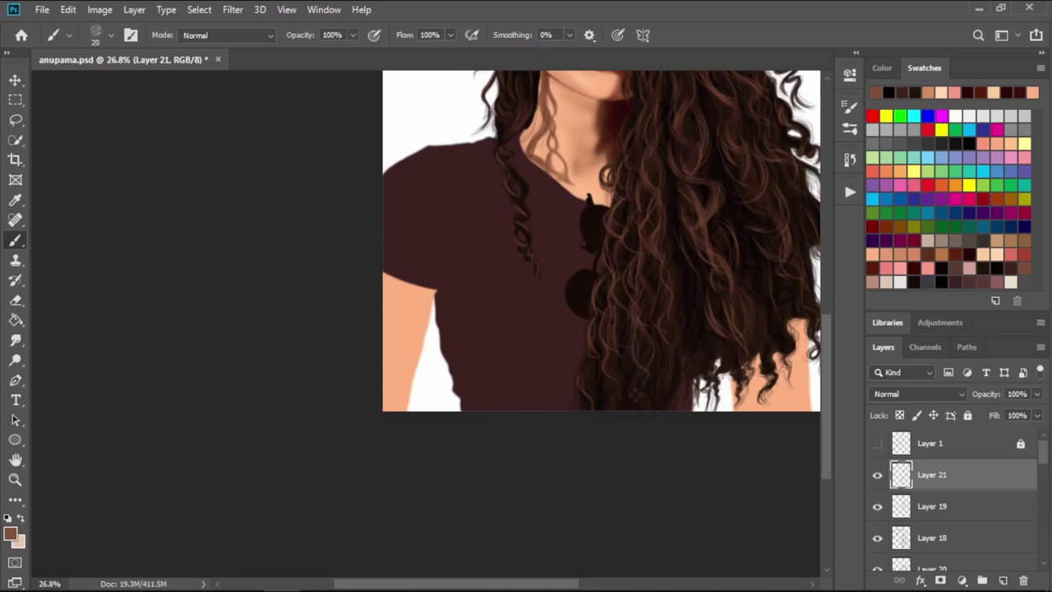
left_click_drag(588, 357, 586, 385)
scroll(576, 407, "up", 3)
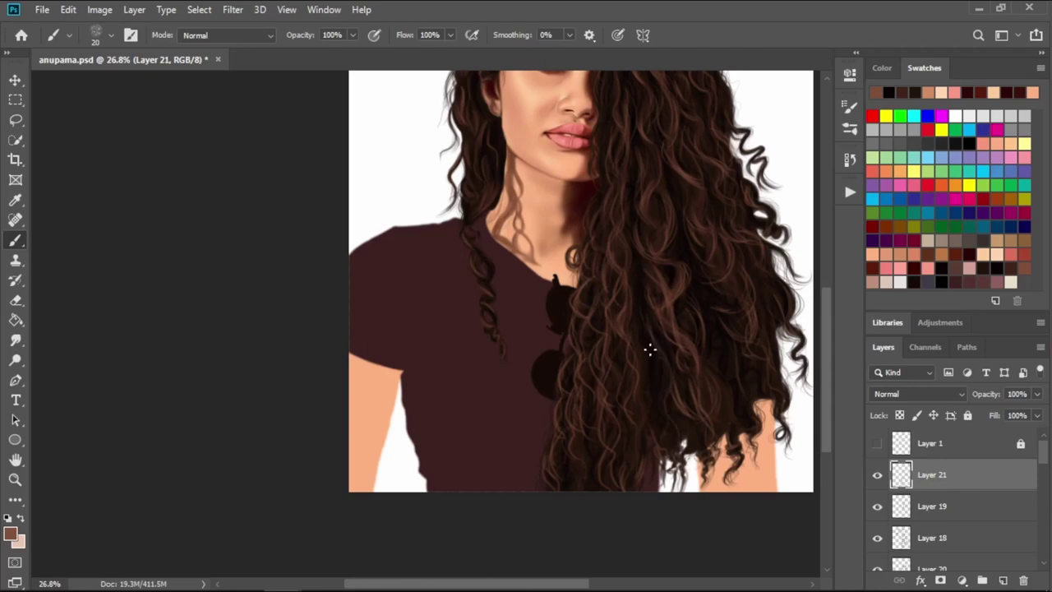
scroll(661, 407, "down", 1)
scroll(654, 387, "down", 1)
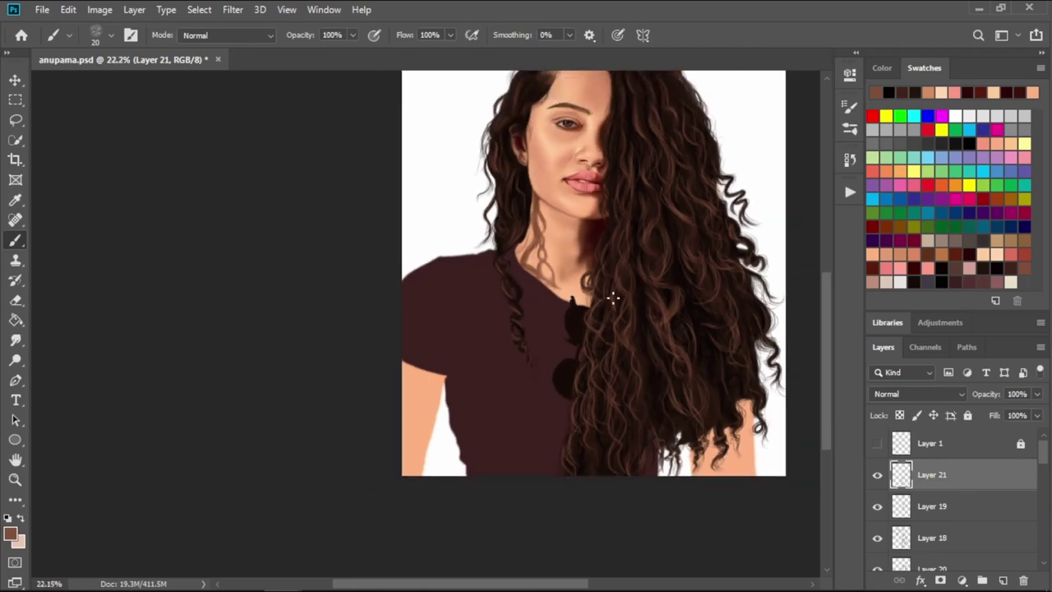
scroll(615, 300, "up", 1)
scroll(620, 305, "up", 1)
- Add Layer 22 and choose the Hair brush 207 preset at a smaller size
left_click(1002, 580)
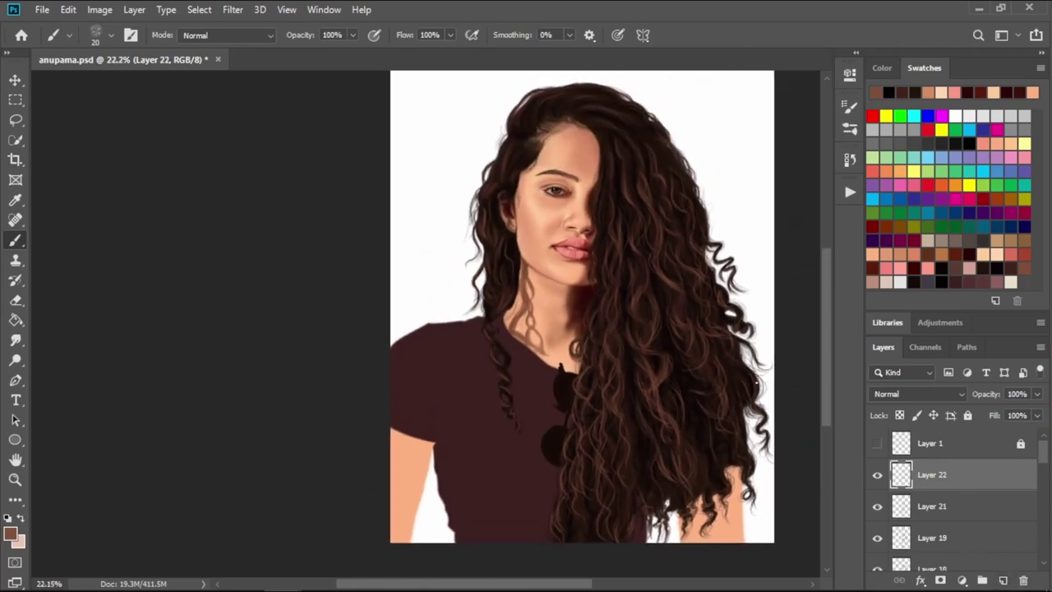
left_click(110, 34)
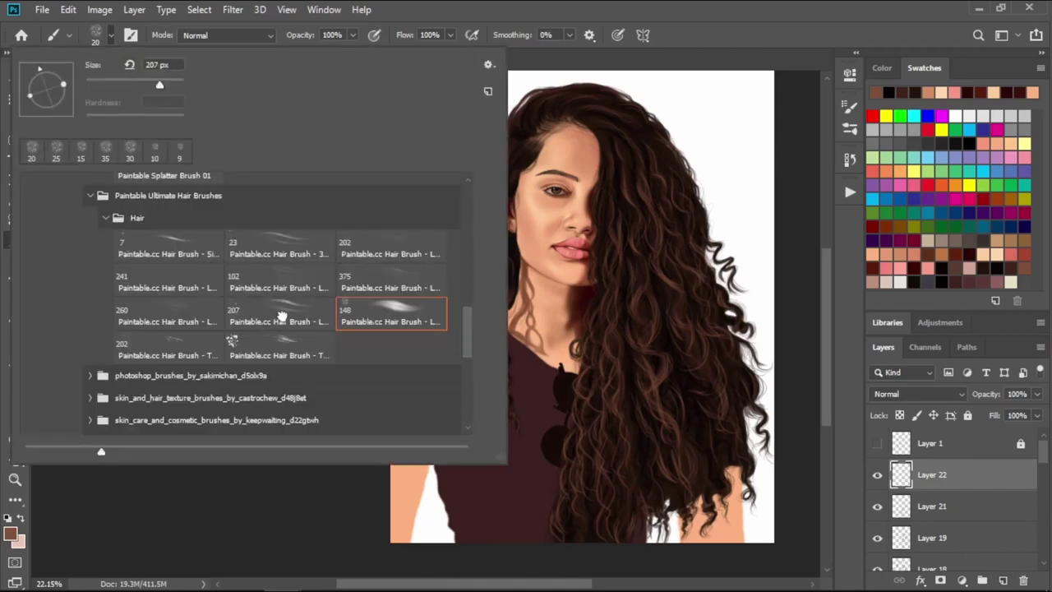
double_click(281, 316)
scroll(444, 279, "up", 1)
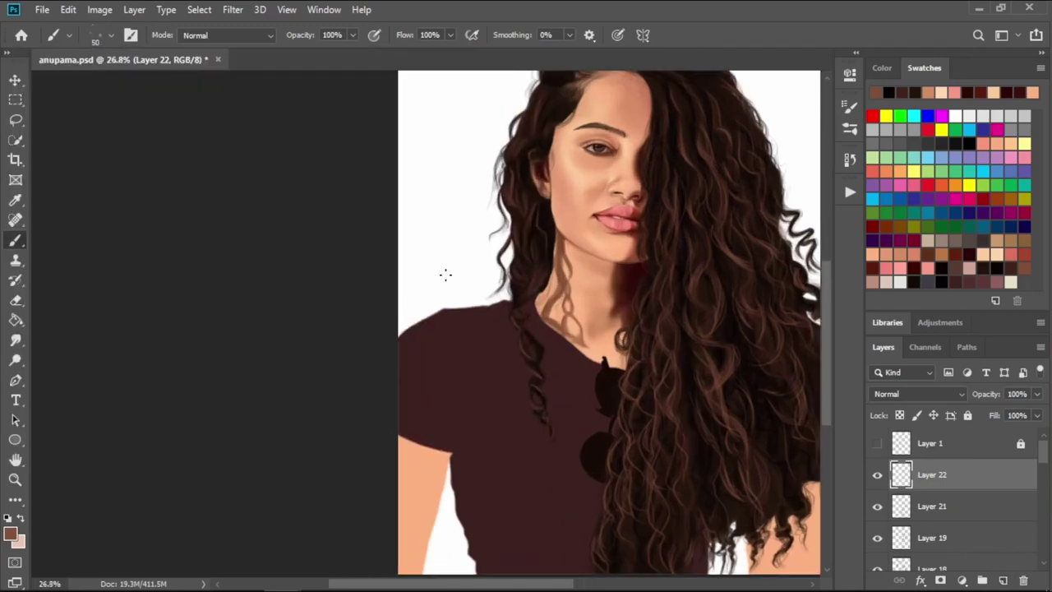
key("bracketleft")
- Paint light strands along the crown and top edge of the hair
scroll(439, 277, "up", 1)
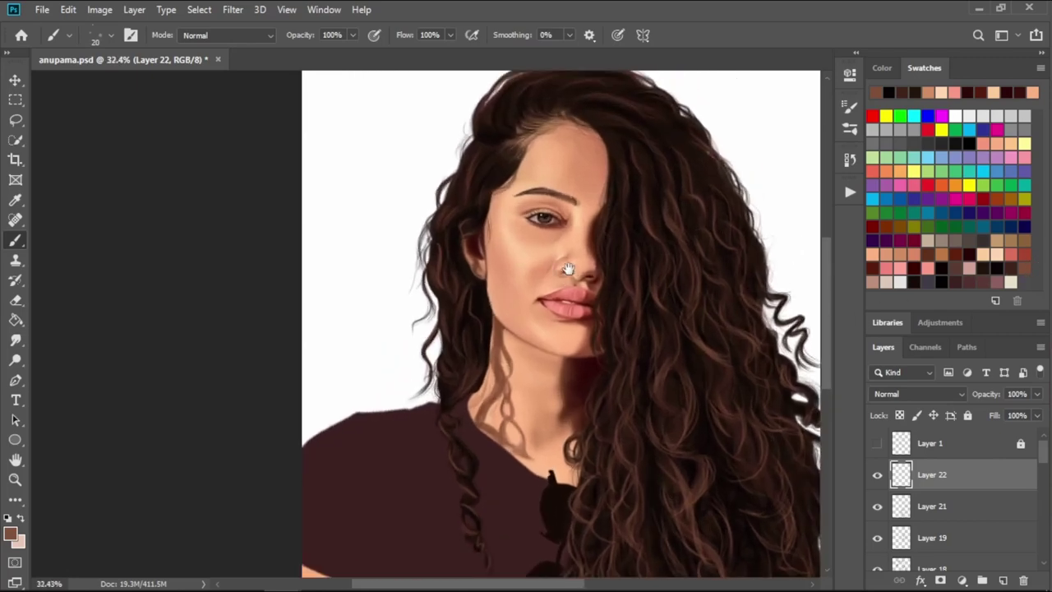
scroll(567, 269, "up", 1)
scroll(431, 185, "up", 1)
scroll(433, 214, "up", 1)
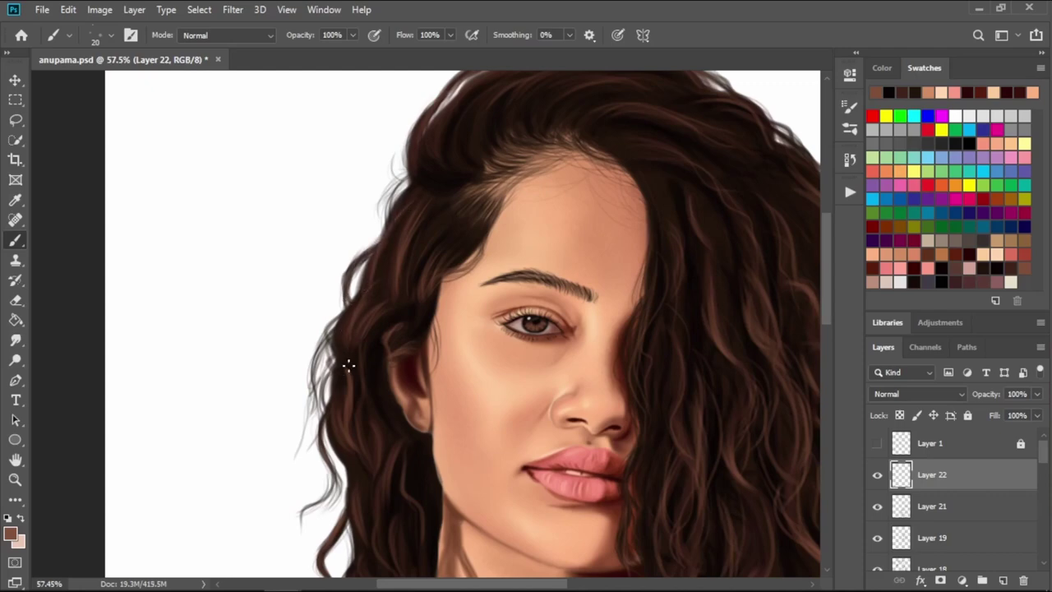
left_click_drag(349, 365, 334, 254)
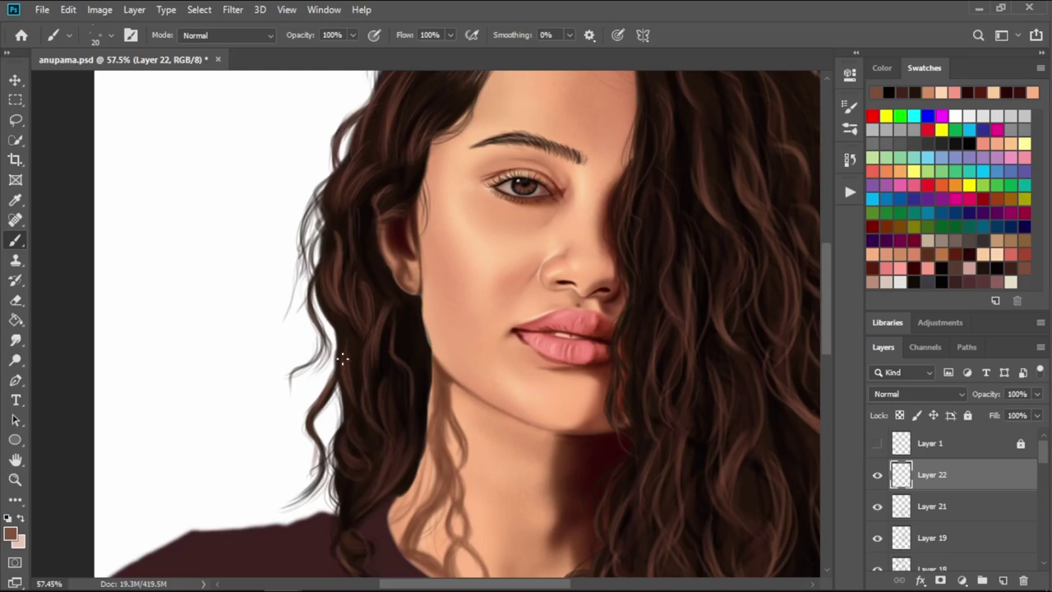
left_click_drag(341, 344, 379, 286)
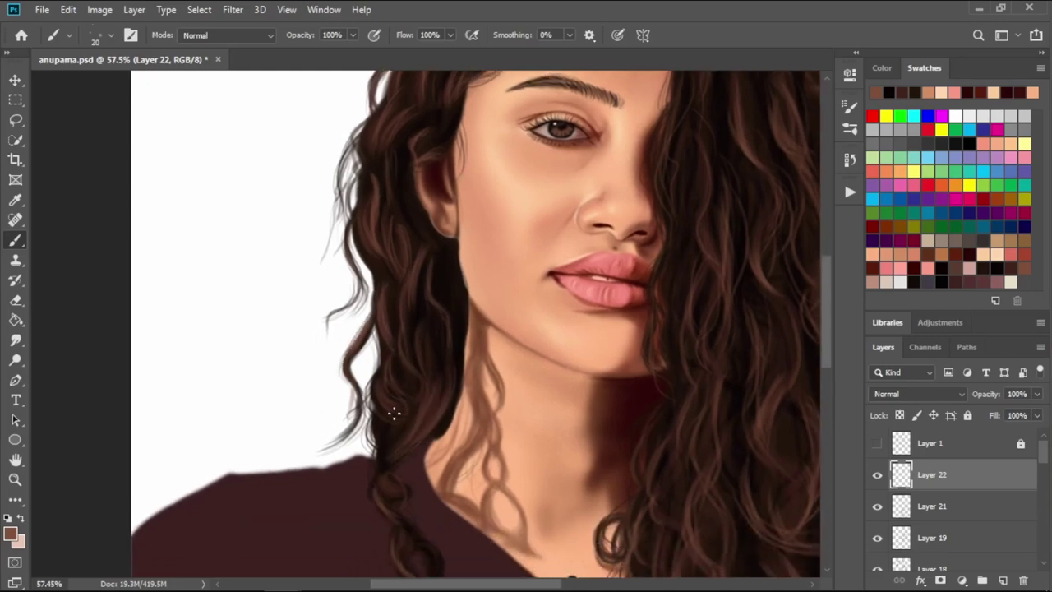
left_click_drag(406, 433, 451, 279)
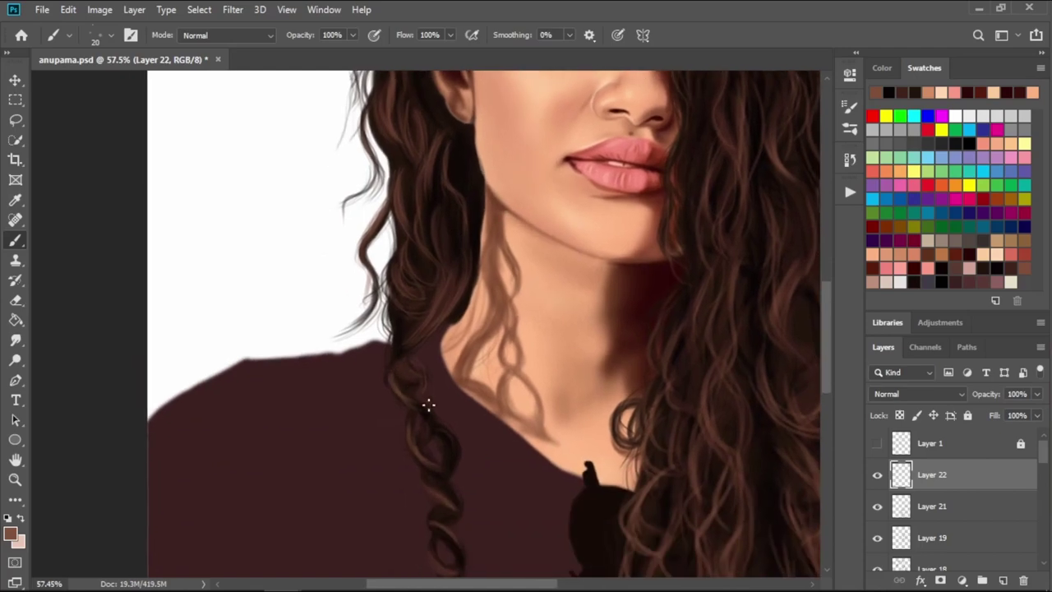
left_click_drag(428, 403, 431, 312)
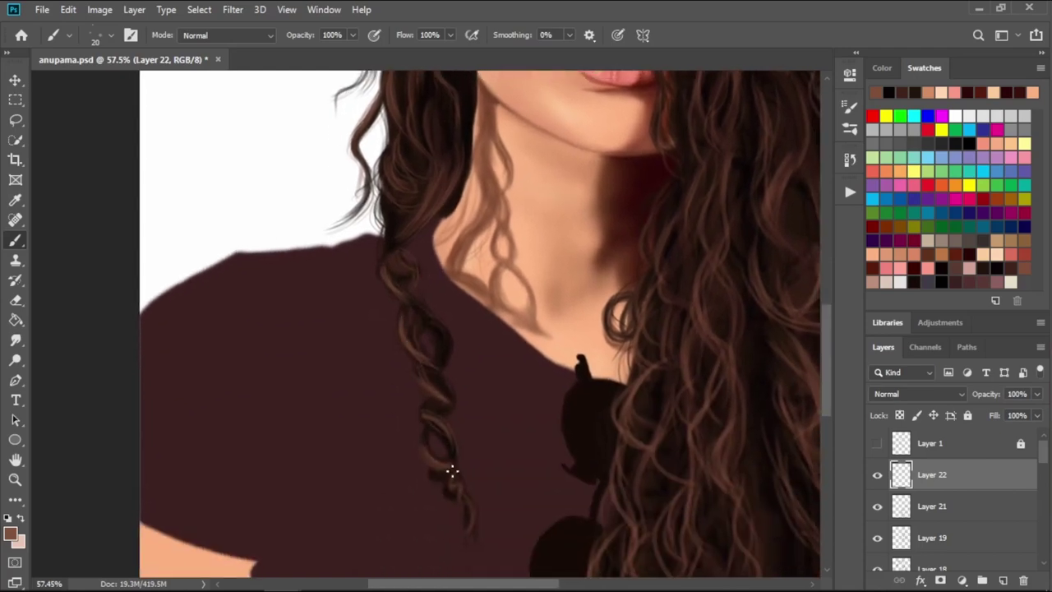
scroll(481, 476, "right", 3)
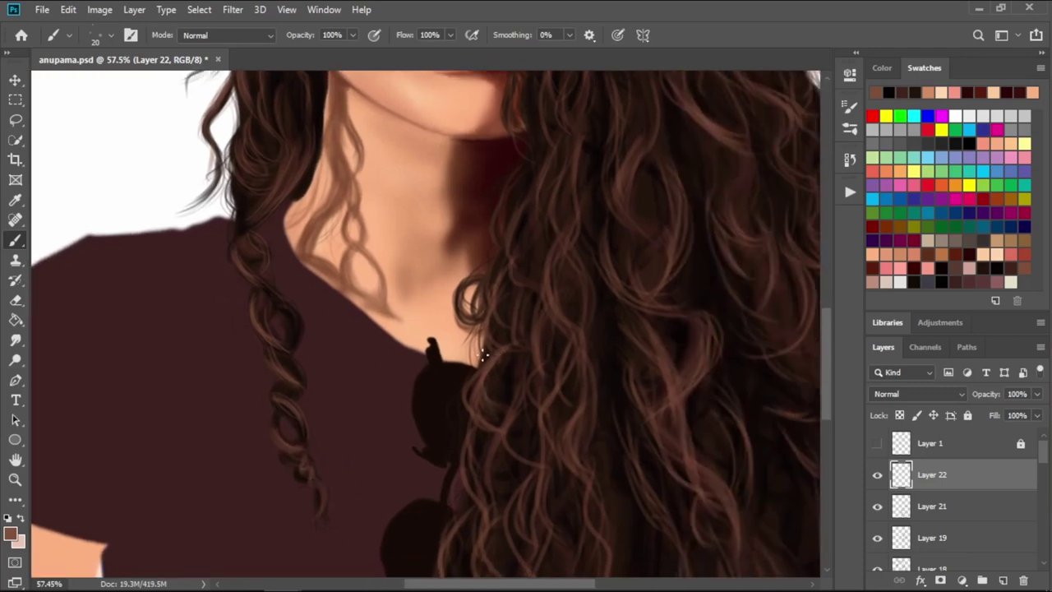
scroll(493, 358, "up", 3)
scroll(444, 304, "up", 5)
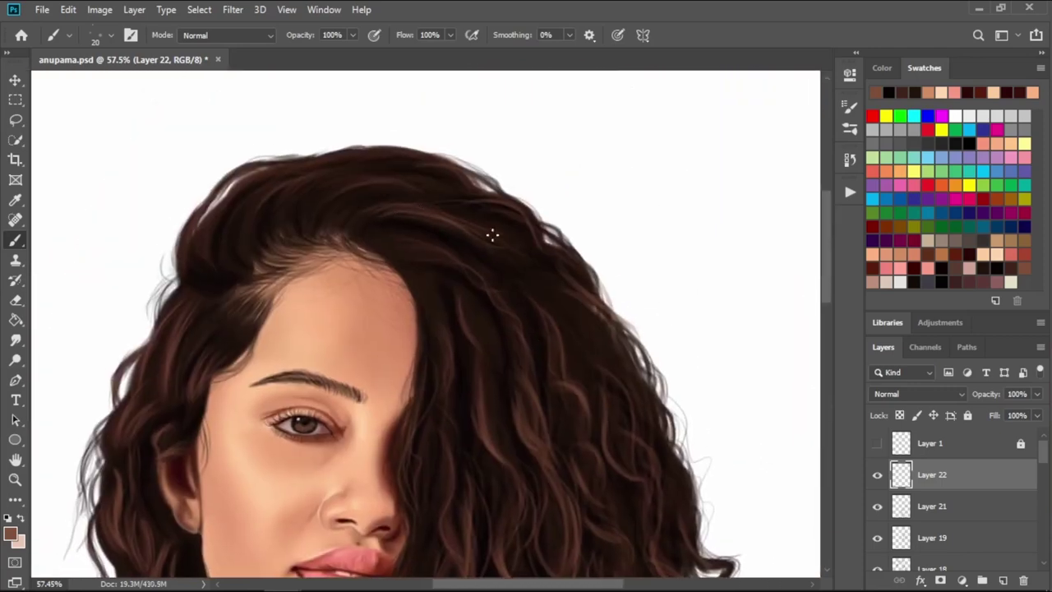
left_click_drag(457, 207, 488, 204)
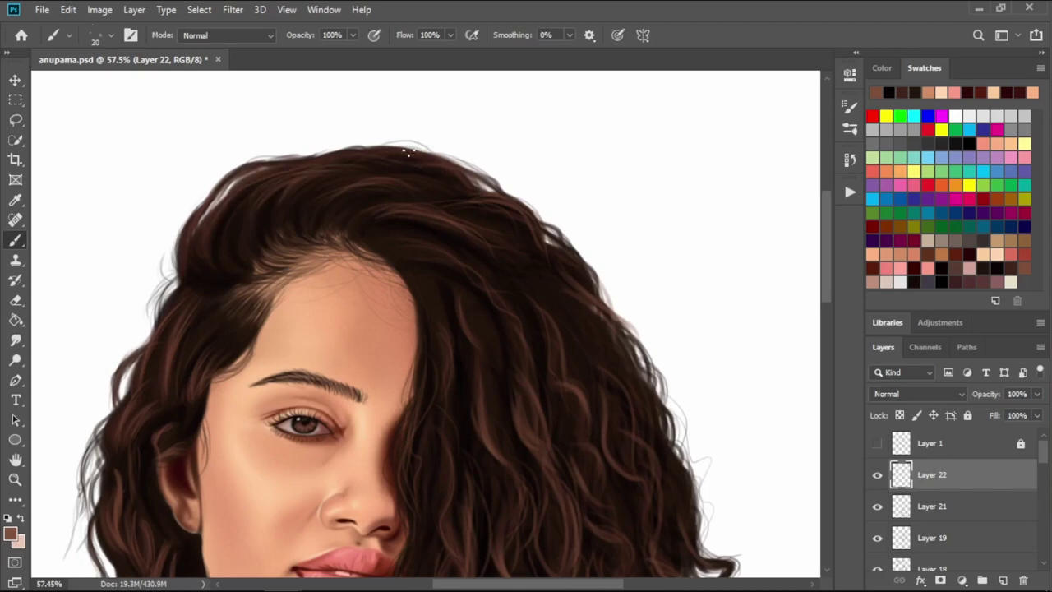
mouse_move(404, 152)
left_mouse_down()
mouse_move(356, 155)
mouse_move(430, 159)
left_mouse_up()
left_click_drag(332, 148, 429, 155)
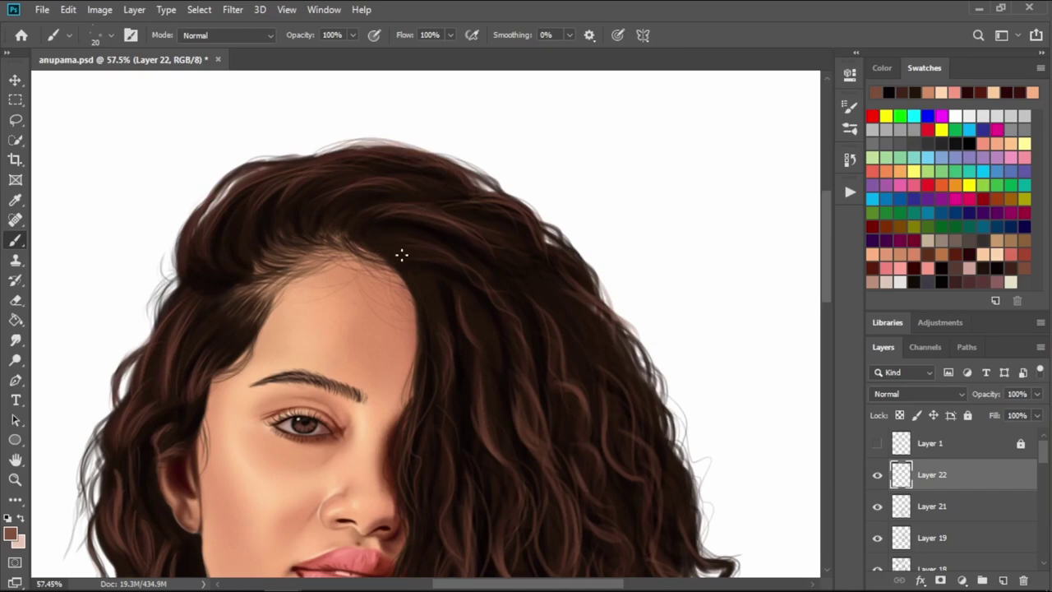
- Paint thin strands into the right-side curls
scroll(401, 256, "down", 3)
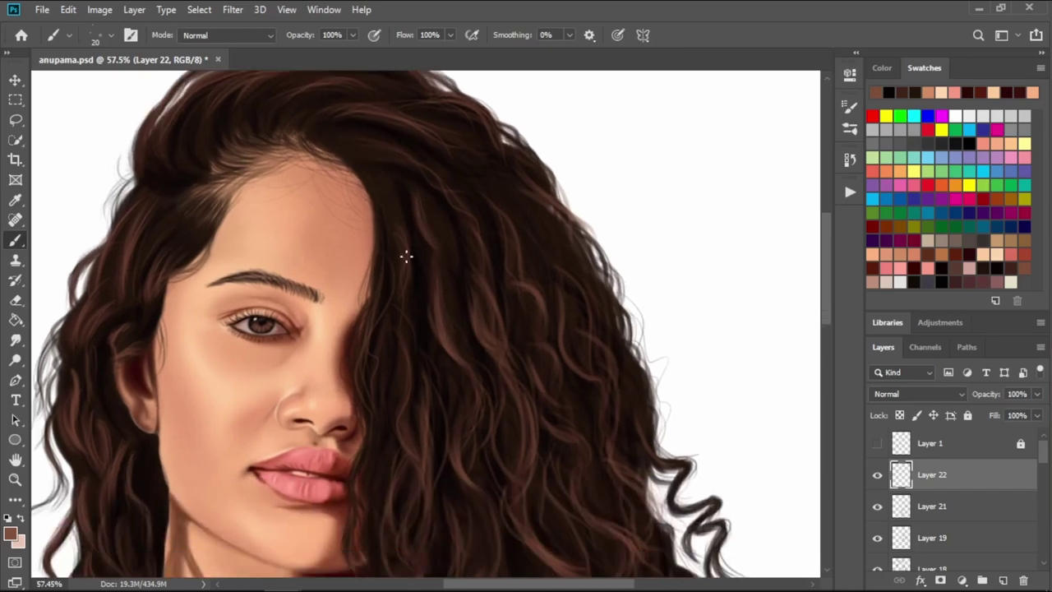
left_click_drag(405, 398, 376, 277)
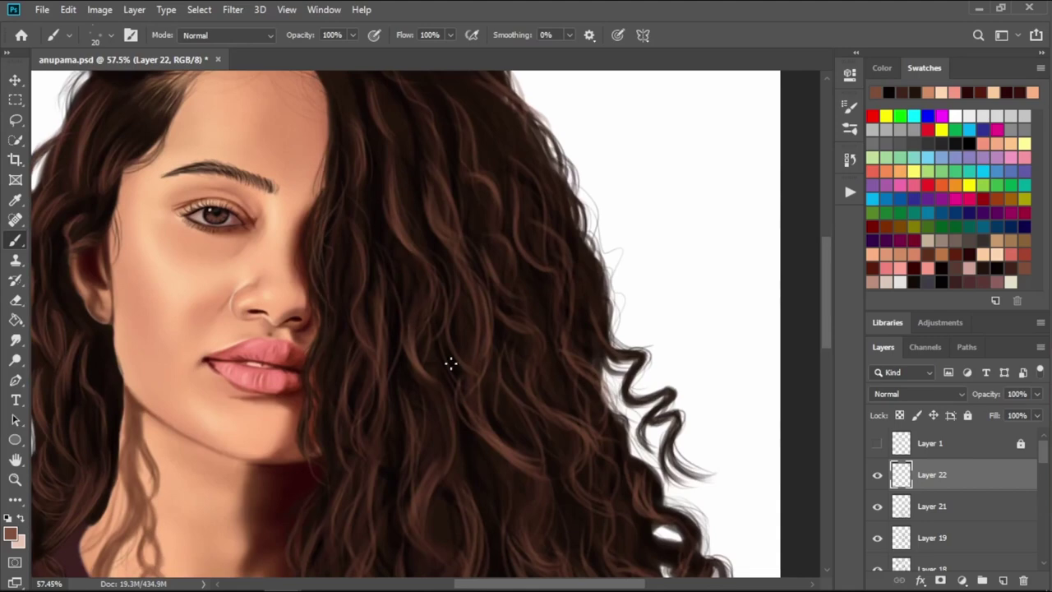
left_click_drag(434, 281, 438, 327)
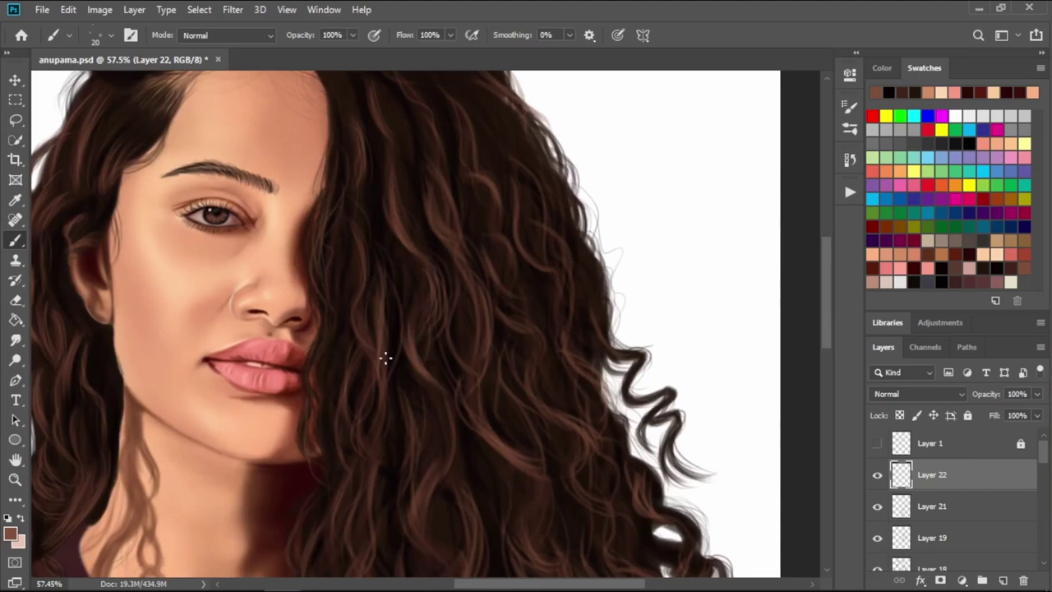
left_click_drag(472, 437, 419, 292)
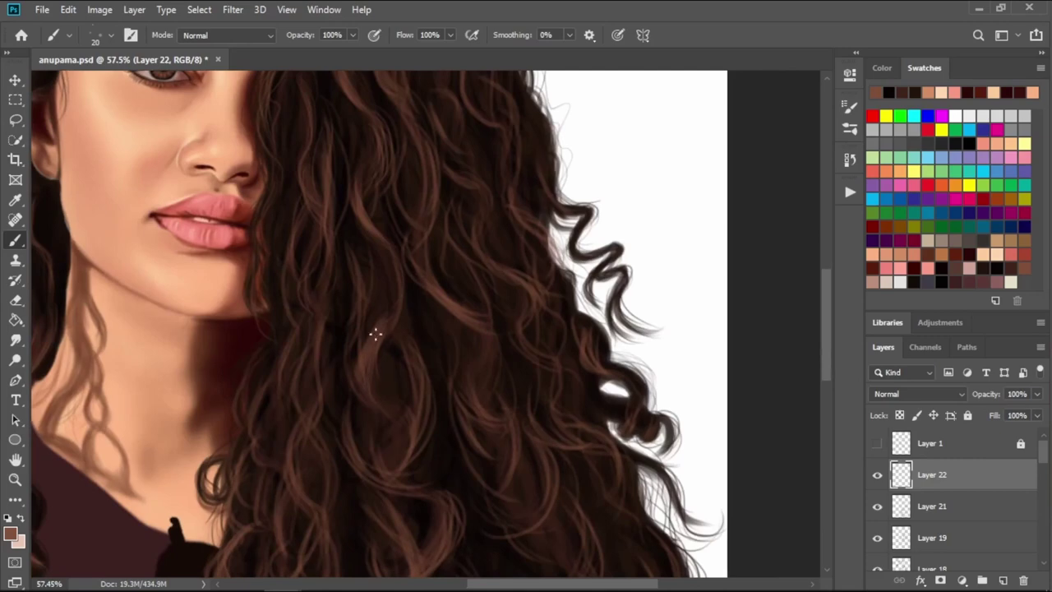
scroll(428, 363, "down", 1)
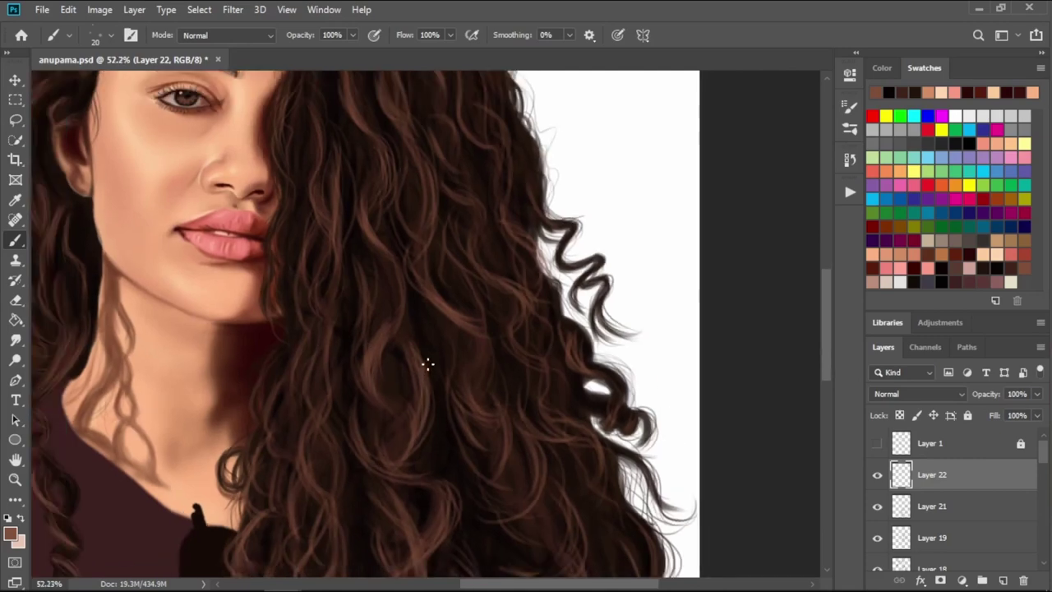
scroll(427, 364, "down", 1)
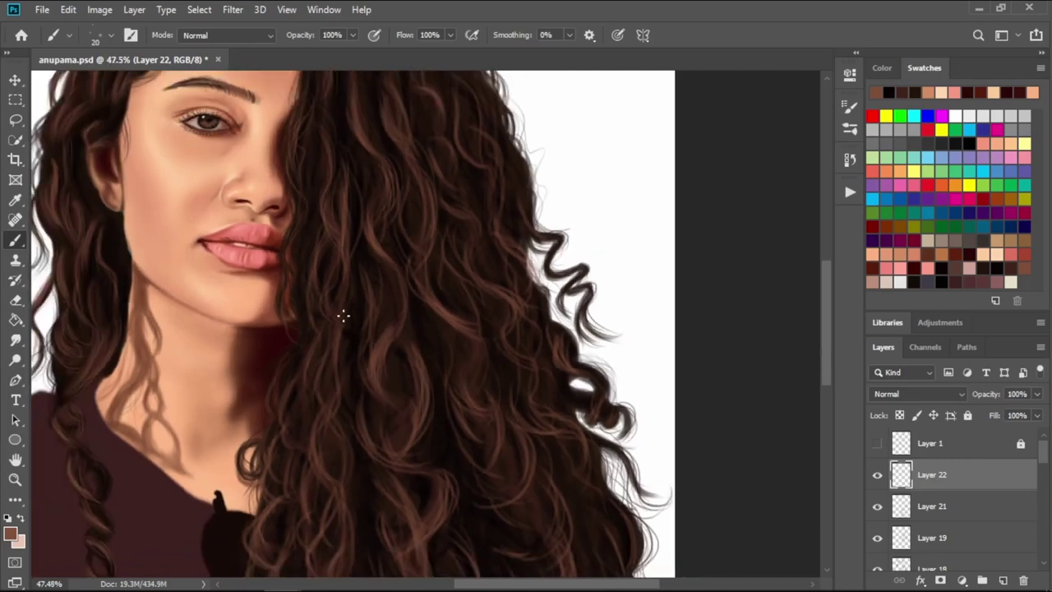
scroll(427, 268, "up", 2)
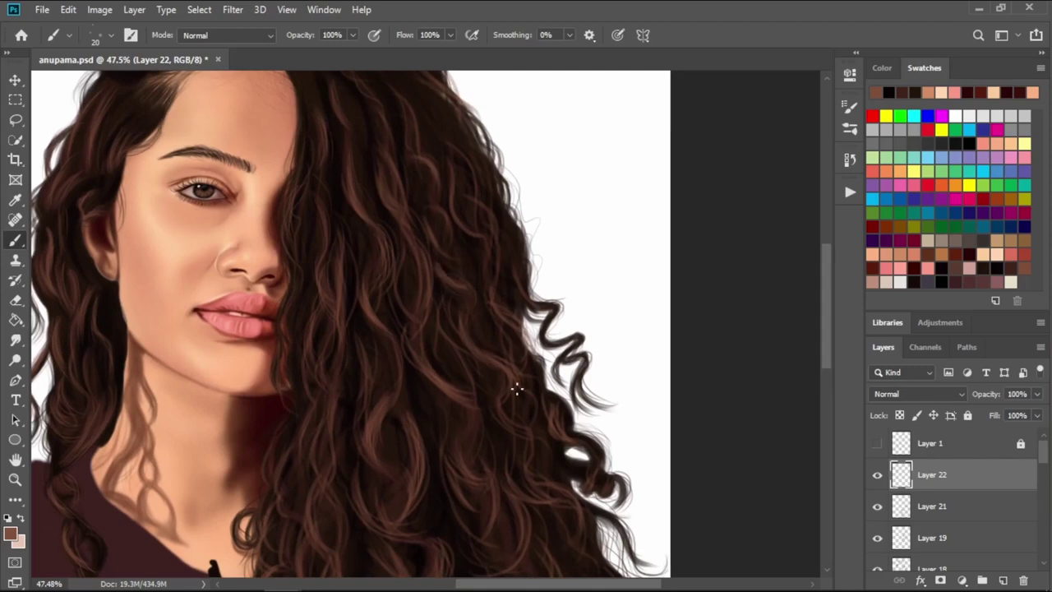
scroll(489, 274, "up", 3)
scroll(489, 274, "left", 2)
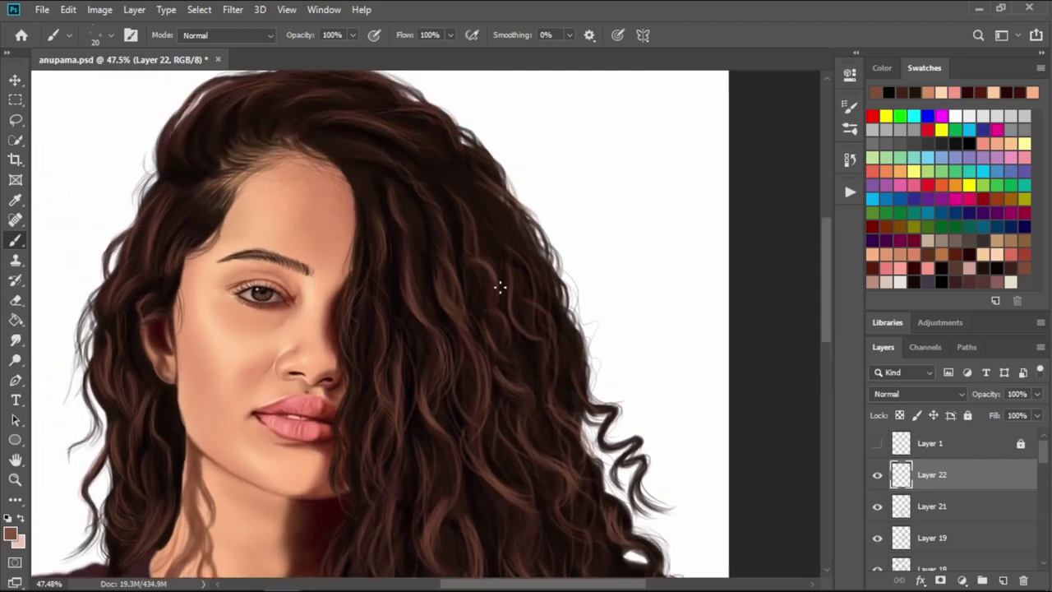
scroll(493, 282, "down", 5)
scroll(493, 282, "right", 1)
scroll(469, 287, "down", 5)
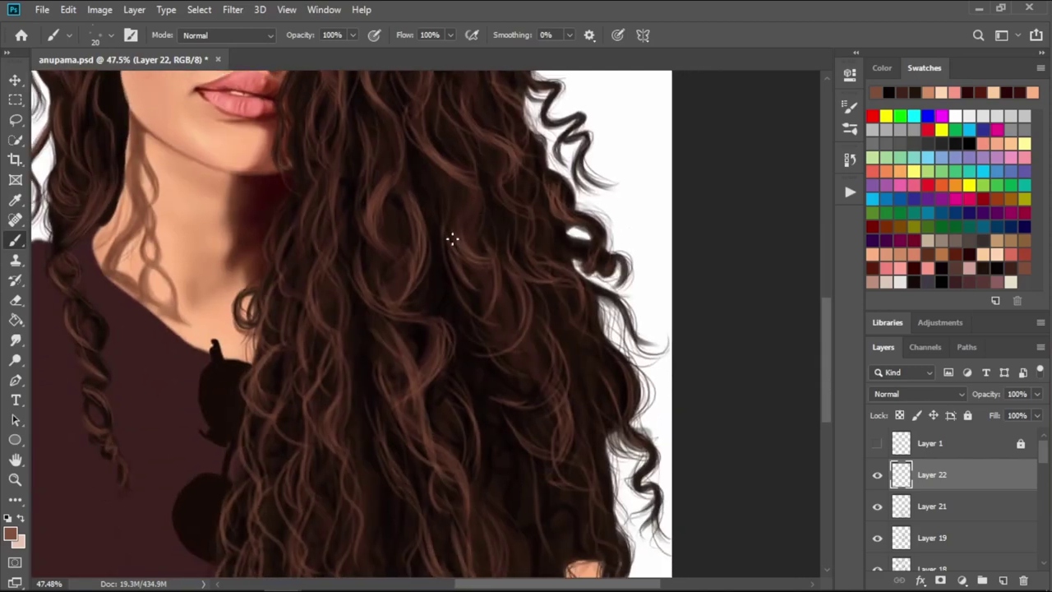
- Add light-brown strands through the middle and lower long curls
mouse_move(506, 263)
left_mouse_down()
mouse_move(494, 316)
mouse_move(560, 388)
mouse_move(575, 441)
mouse_move(518, 445)
left_mouse_up()
left_click_drag(440, 322, 427, 393)
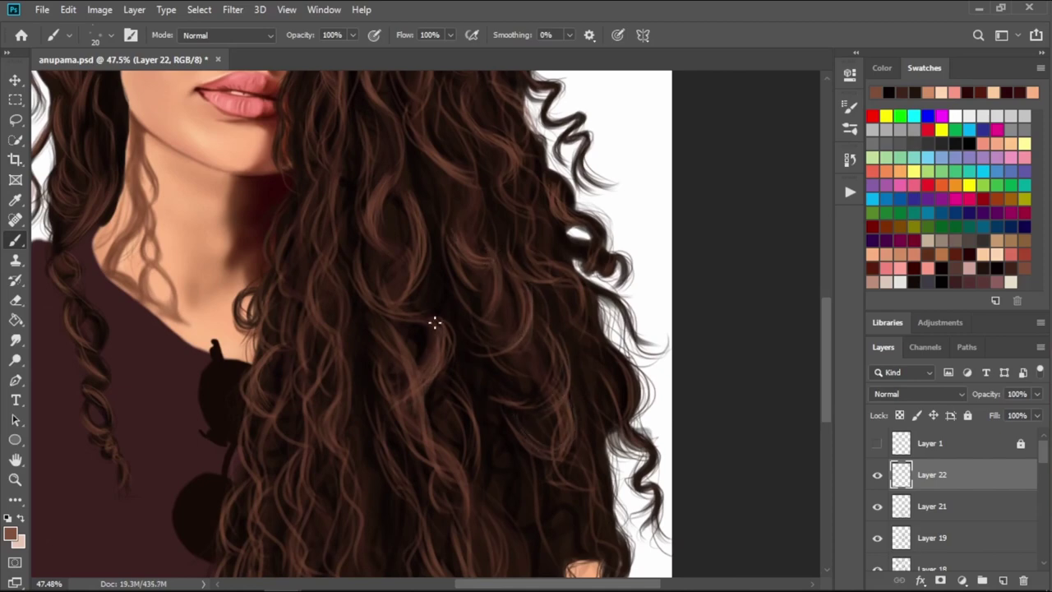
scroll(477, 493, "down", 2)
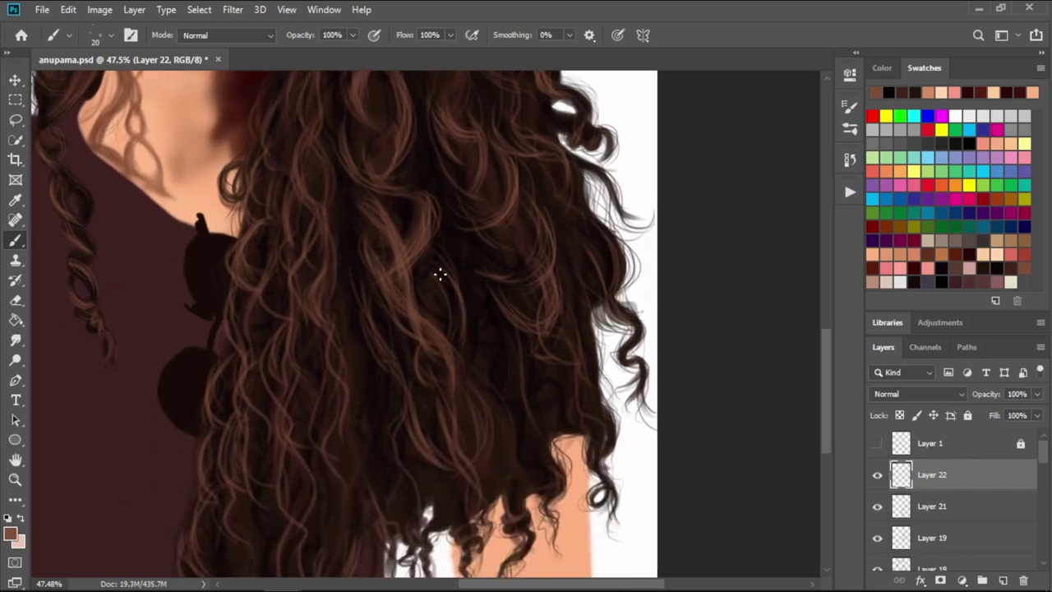
mouse_move(440, 275)
left_mouse_down()
mouse_move(464, 449)
mouse_move(519, 475)
mouse_move(522, 493)
left_mouse_up()
scroll(489, 419, "up", 2)
scroll(489, 419, "left", 2)
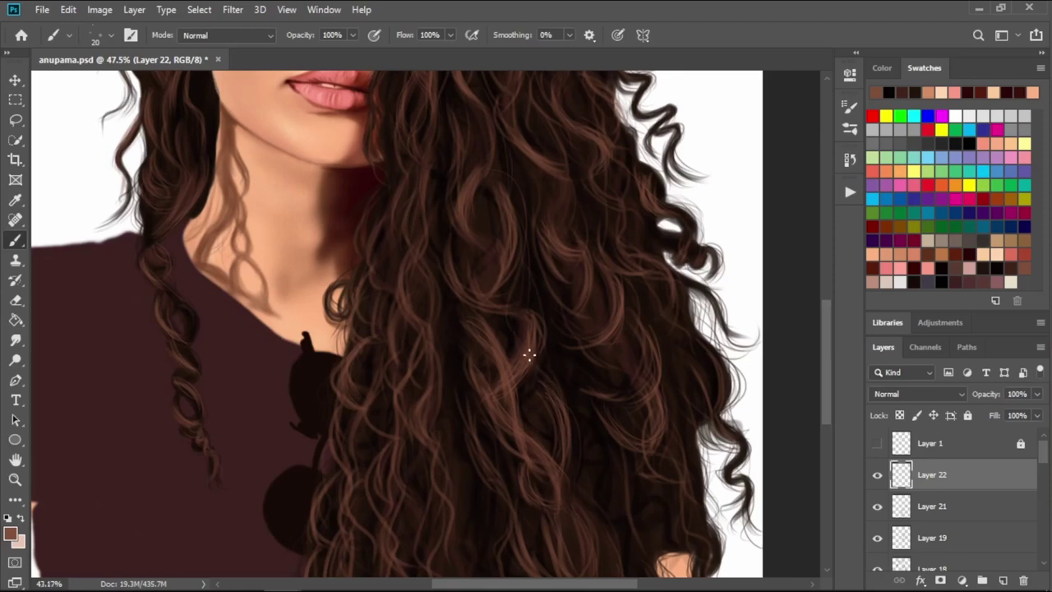
scroll(529, 353, "down", 3)
scroll(550, 343, "down", 3)
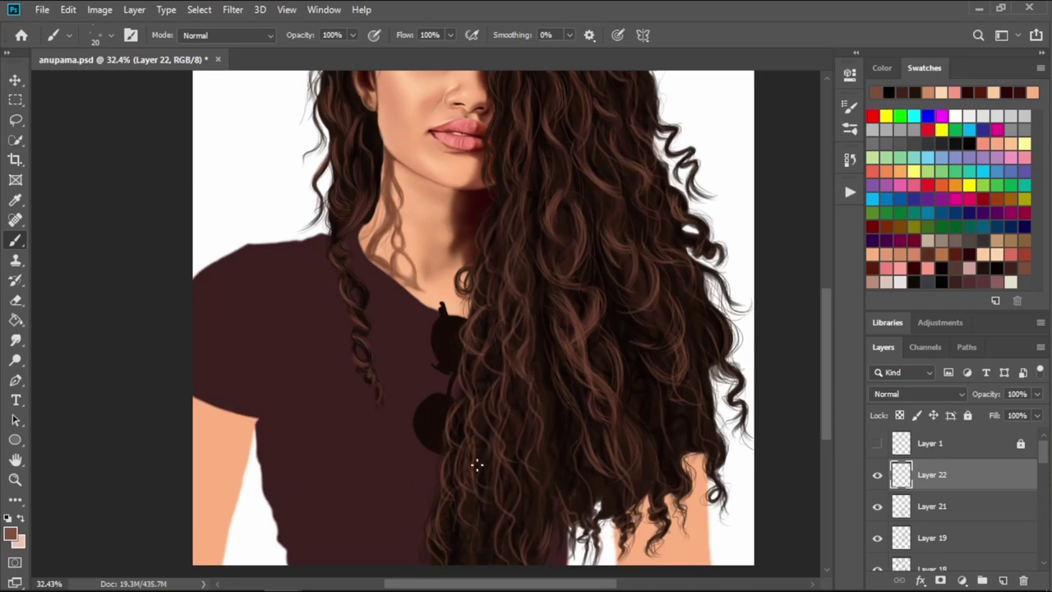
scroll(473, 428, "down", 2)
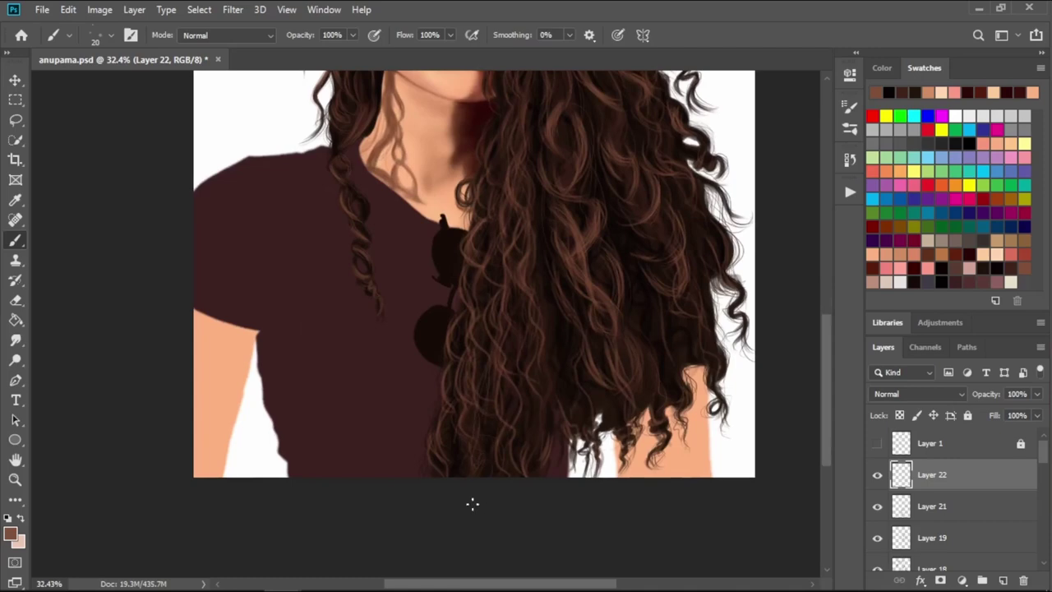
scroll(490, 359, "up", 1)
scroll(461, 378, "up", 3)
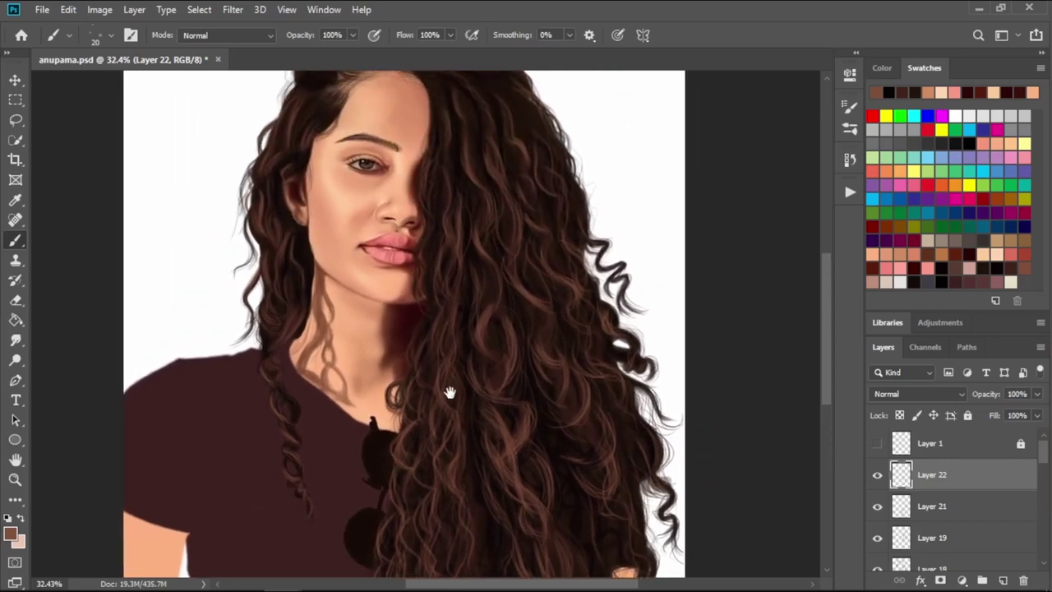
scroll(446, 387, "up", 1)
scroll(426, 298, "down", 1)
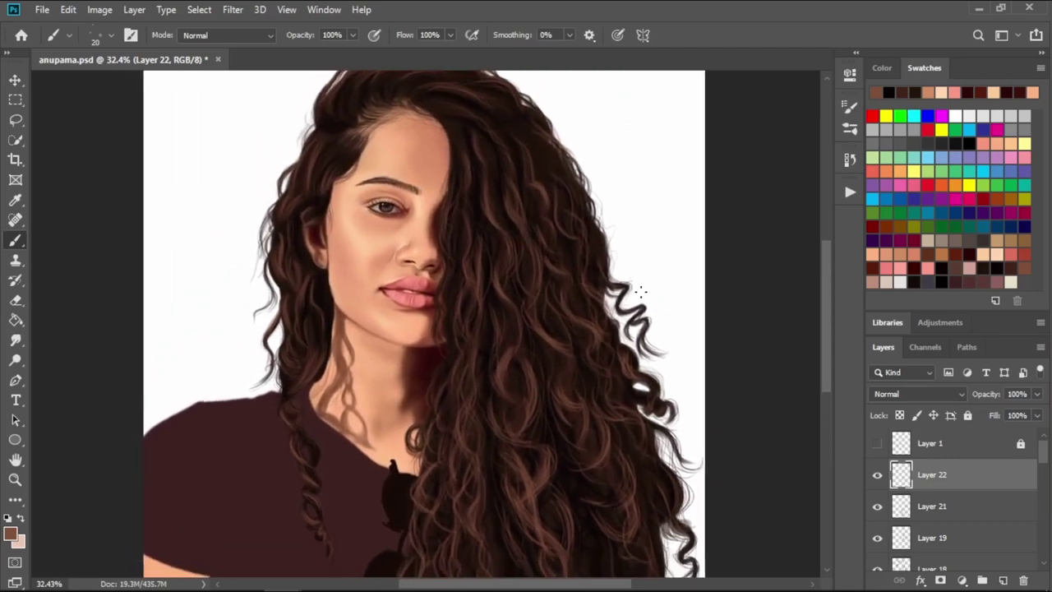
left_click(996, 268)
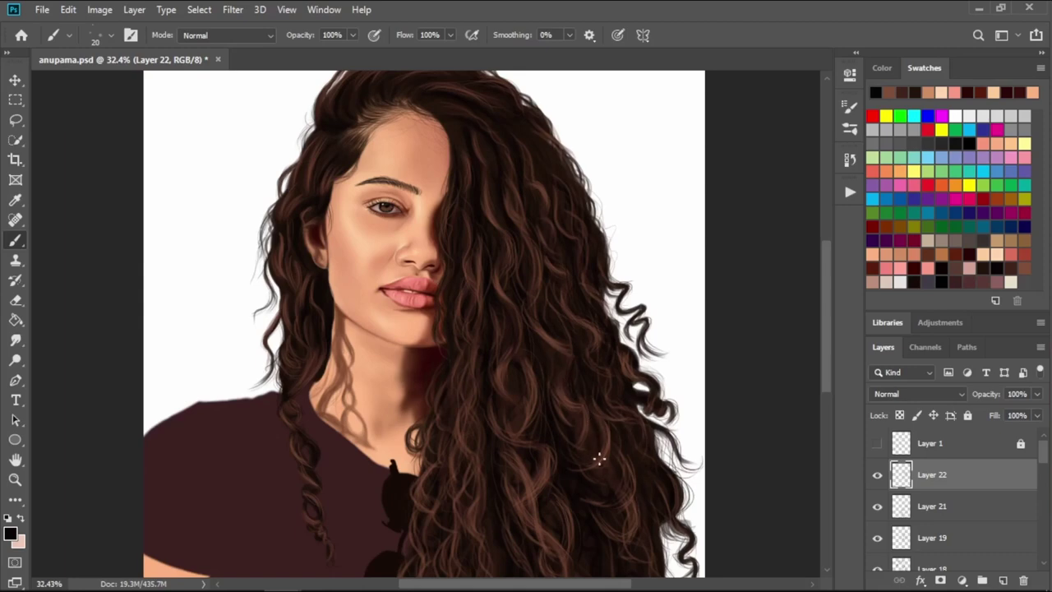
mouse_move(622, 535)
left_mouse_down()
mouse_move(566, 417)
mouse_move(576, 392)
left_mouse_up()
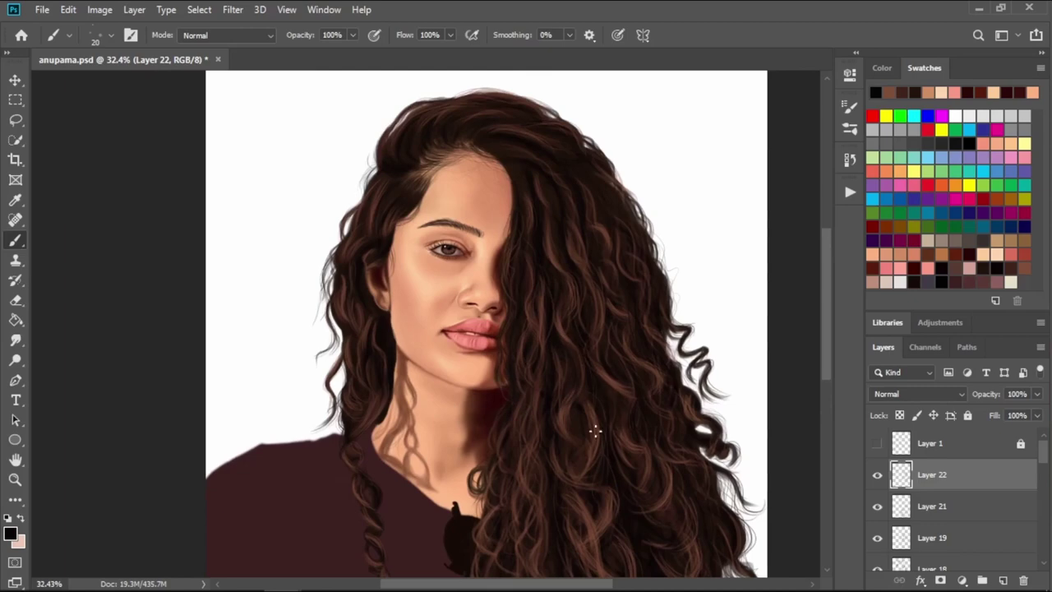
left_click_drag(627, 461, 577, 358)
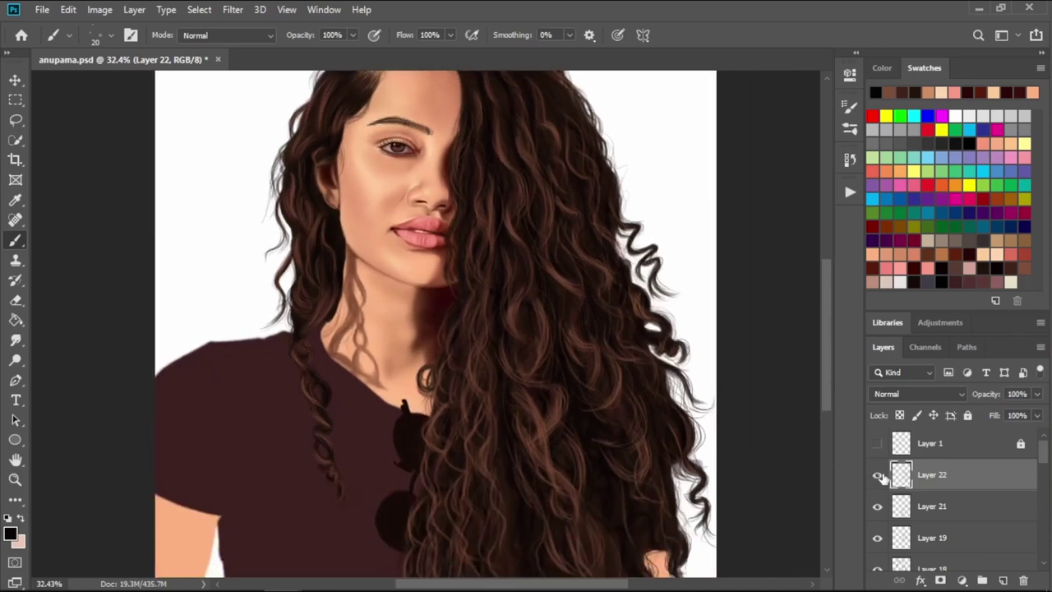
scroll(657, 403, "down", 1)
scroll(658, 403, "down", 1)
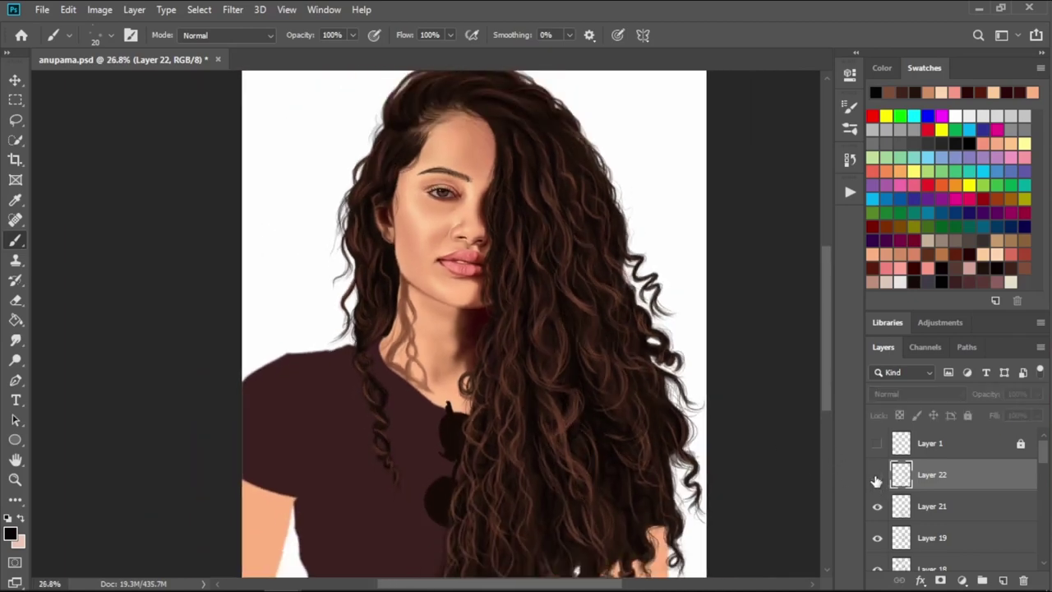
scroll(657, 340, "down", 2)
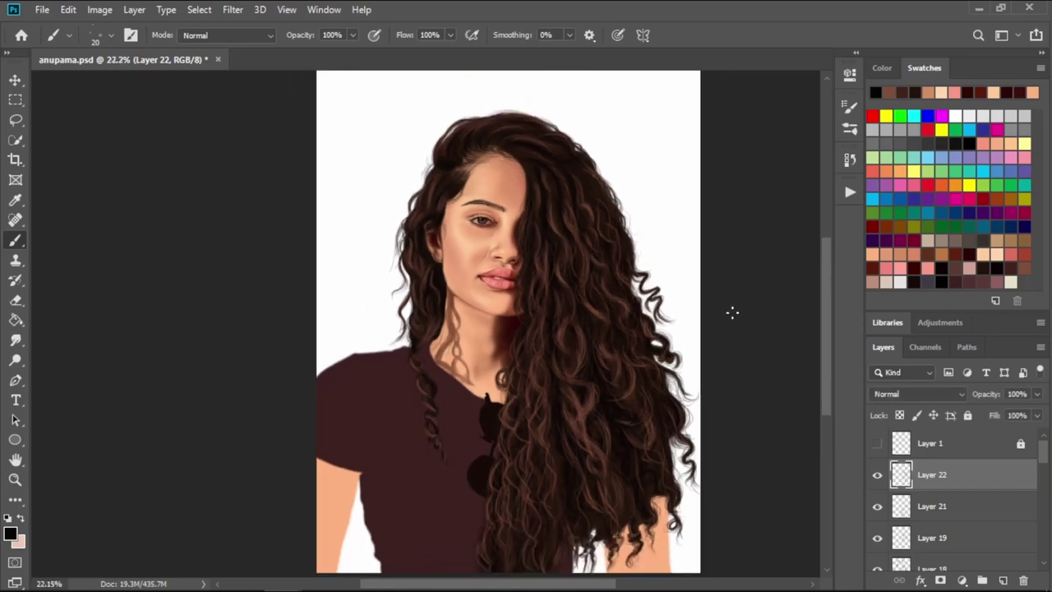
scroll(465, 211, "up", 2)
scroll(507, 242, "up", 3)
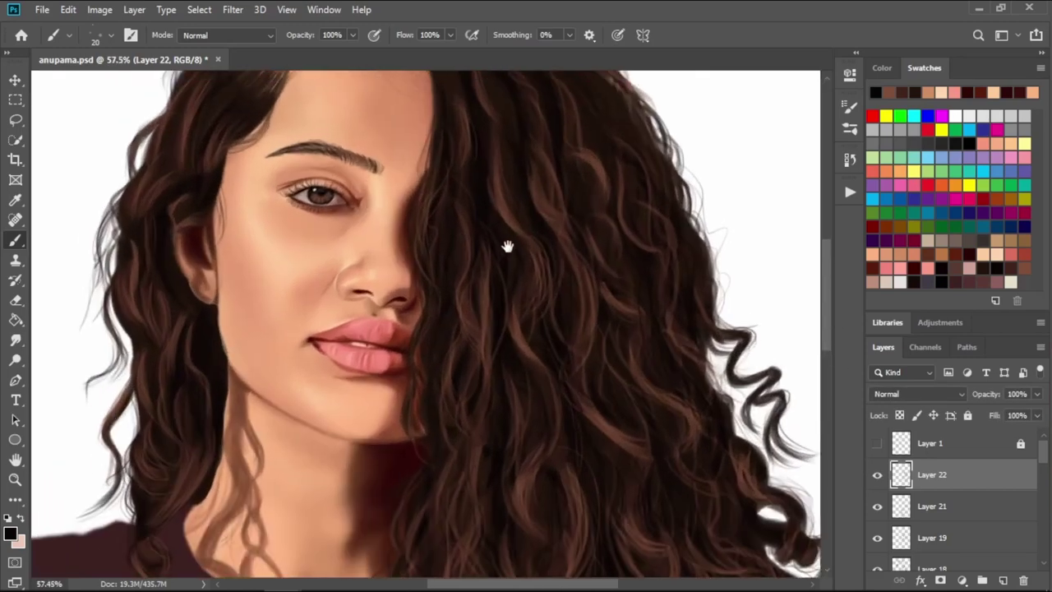
- Pick a lighter brown swatch and paint strands down the hair right of the face
left_click(915, 87)
mouse_move(510, 168)
left_mouse_down()
mouse_move(531, 251)
mouse_move(517, 291)
left_mouse_up()
left_click_drag(534, 183, 526, 337)
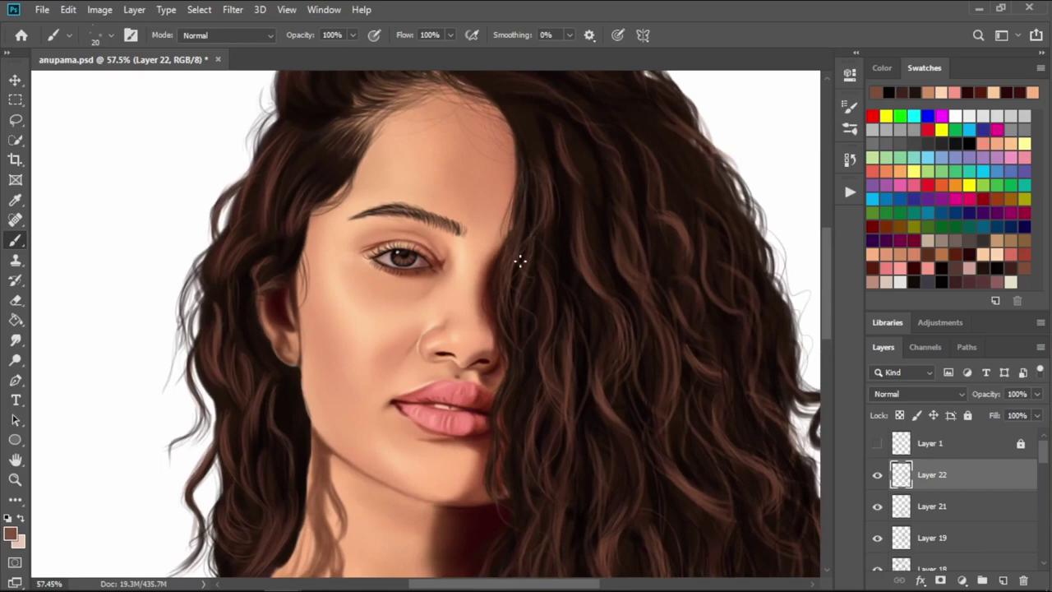
mouse_move(543, 221)
left_mouse_down()
mouse_move(526, 291)
mouse_move(539, 319)
mouse_move(533, 354)
left_mouse_up()
left_click_drag(556, 283, 557, 304)
left_click_drag(543, 261, 546, 369)
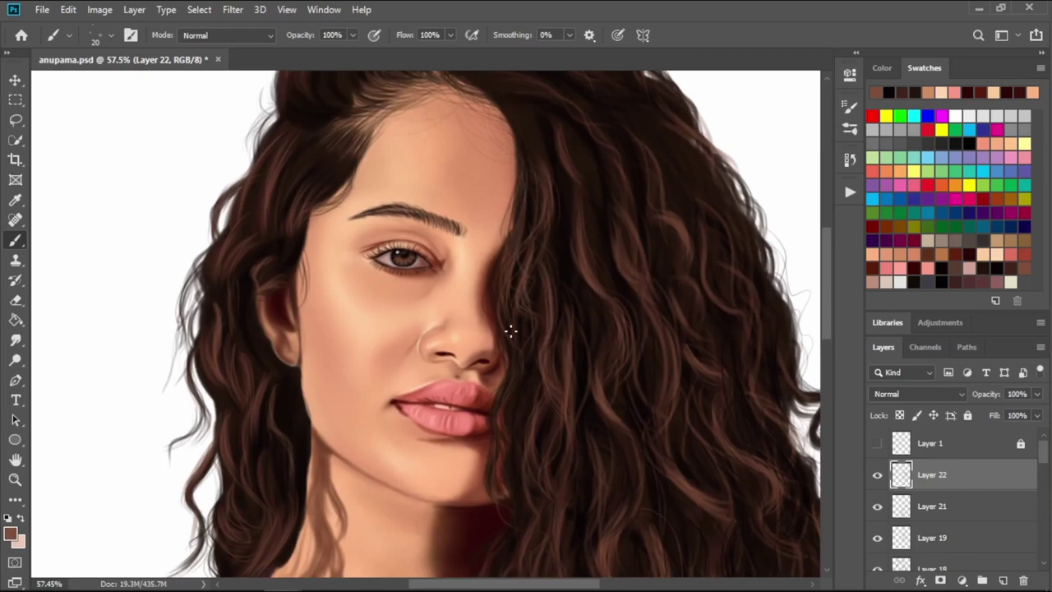
mouse_move(524, 328)
left_mouse_down()
mouse_move(503, 421)
mouse_move(528, 393)
mouse_move(516, 464)
left_mouse_up()
- Paint subtle lighter strands across the lower and upper dark curls
left_click_drag(541, 279, 513, 468)
left_click_drag(526, 341, 501, 421)
left_click_drag(538, 264, 519, 360)
left_click_drag(541, 243, 521, 361)
left_click_drag(542, 171, 519, 292)
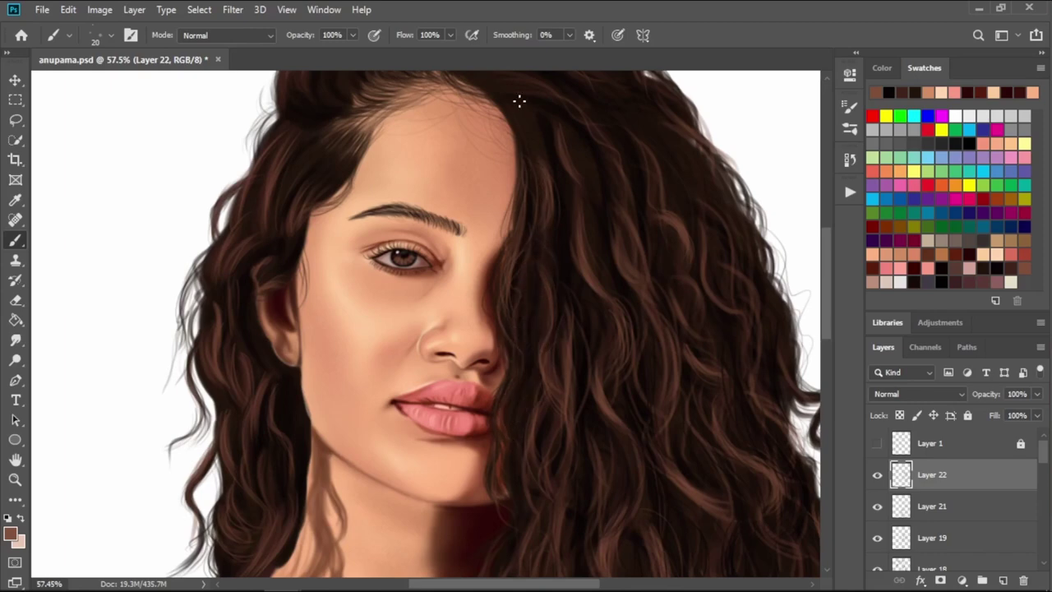
left_click_drag(568, 177, 517, 310)
mouse_move(526, 240)
left_mouse_down()
mouse_move(519, 346)
mouse_move(498, 411)
left_mouse_up()
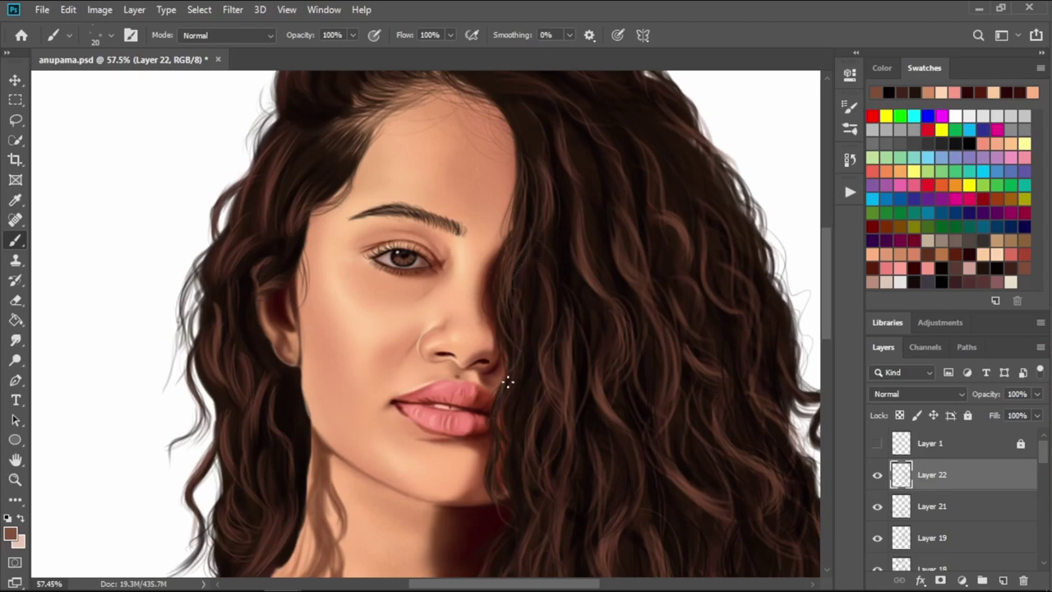
left_click_drag(528, 303, 517, 403)
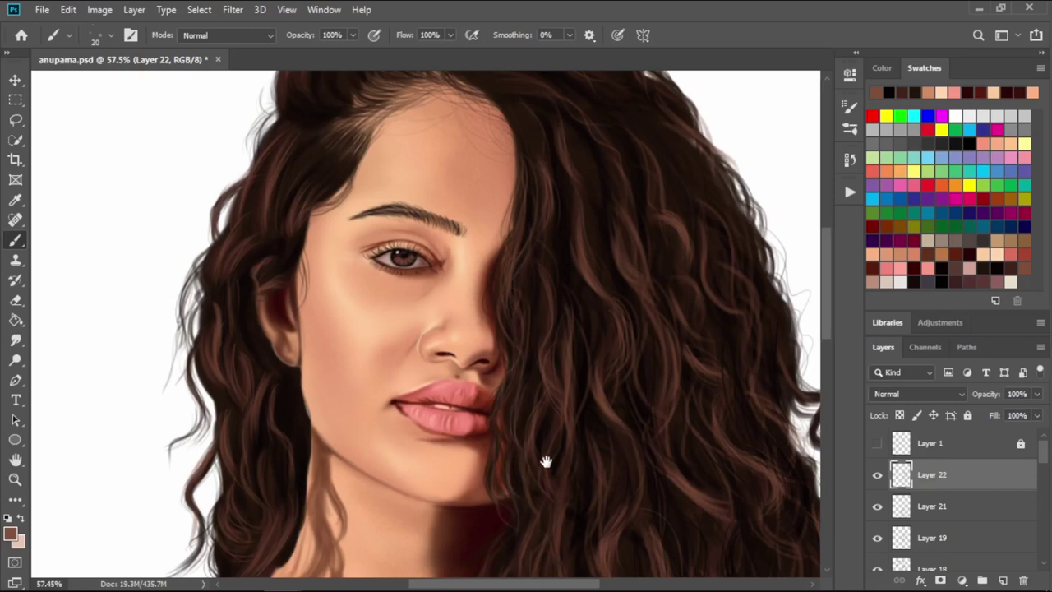
- Add a faint strand in the dark curls and shrink the brush for finer work
scroll(545, 462, "down", 3)
scroll(551, 340, "up", 3)
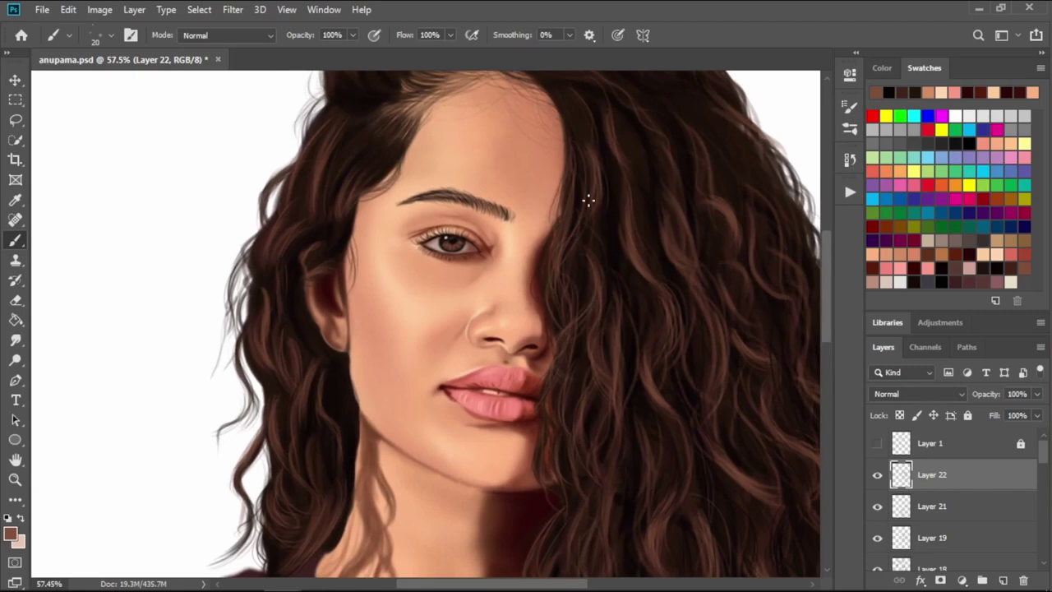
left_click_drag(568, 250, 559, 299)
scroll(557, 113, "up", 3)
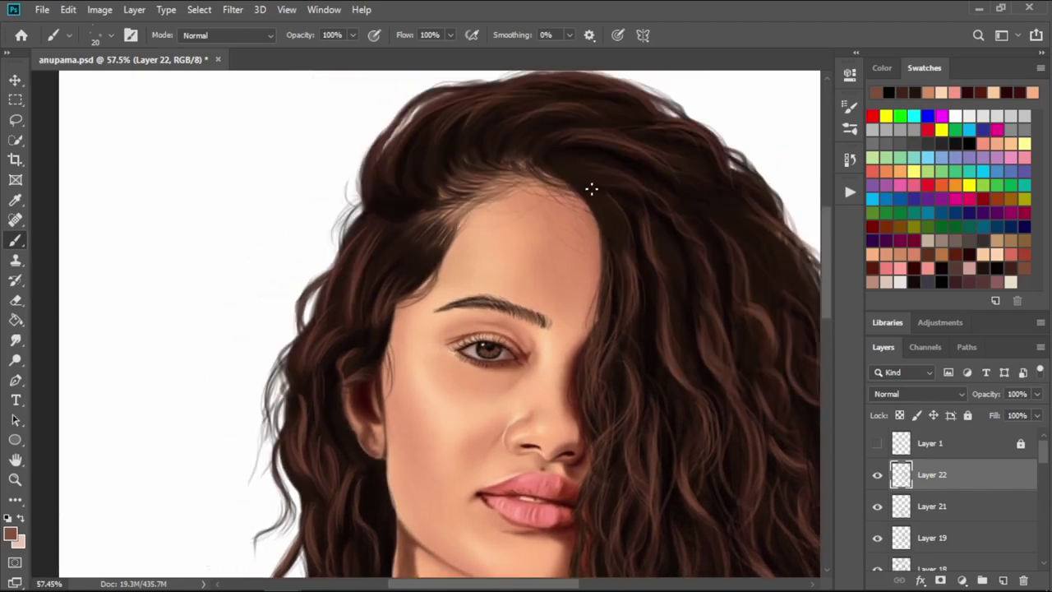
scroll(633, 209, "down", 2)
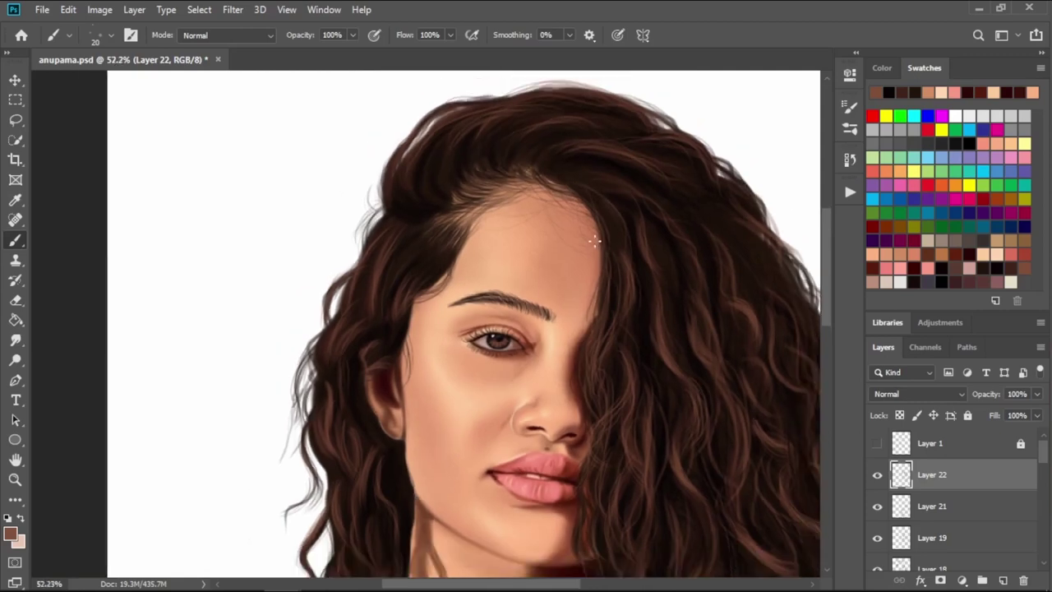
scroll(609, 238, "down", 2)
scroll(610, 263, "up", 2)
scroll(624, 317, "up", 1)
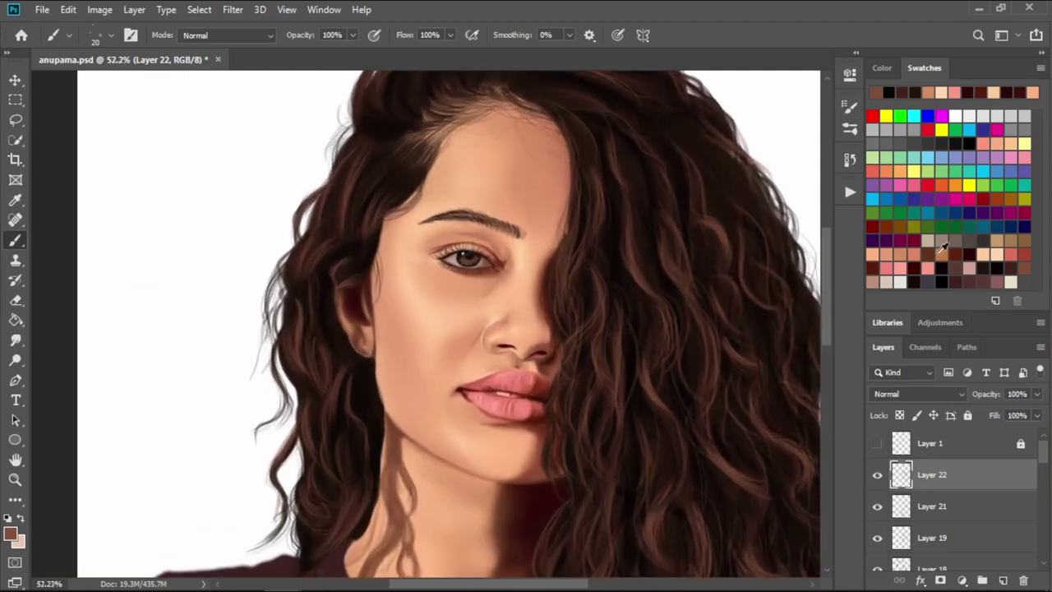
scroll(625, 317, "up", 1)
scroll(567, 278, "up", 1)
key("bracketleft")
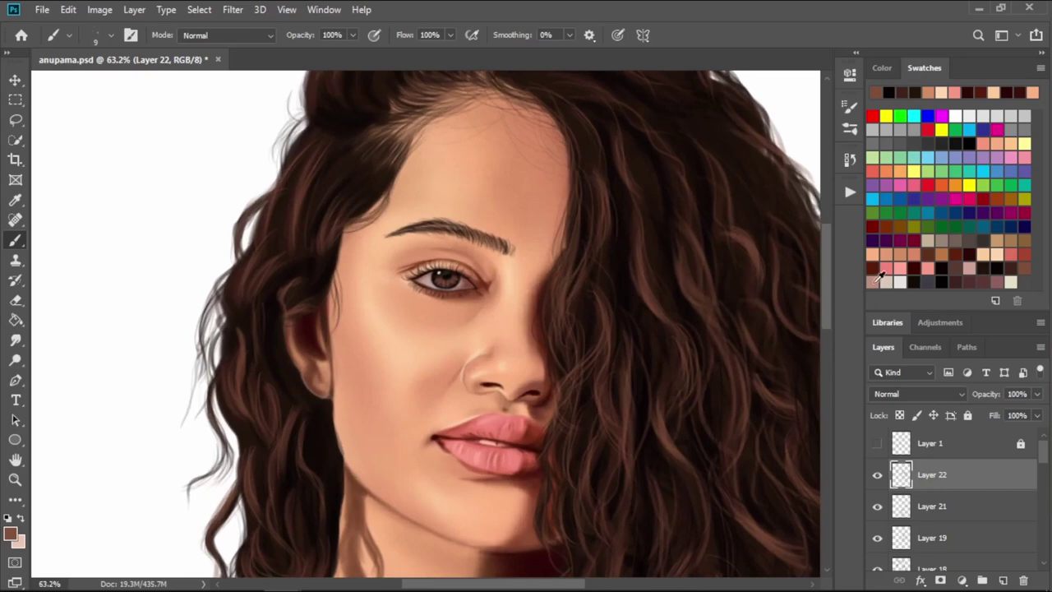
- Pick a light pink and, on new Layer 23, paint highlight strands down the curls
left_click(874, 279)
left_click(1003, 580)
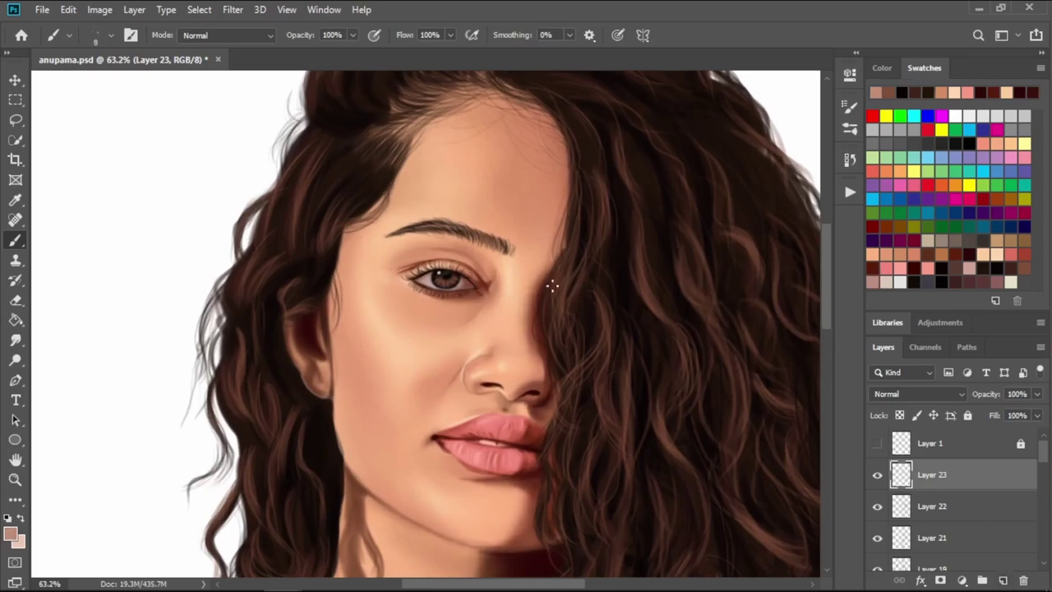
mouse_move(551, 301)
left_mouse_down()
mouse_move(572, 256)
mouse_move(567, 391)
left_mouse_up()
key("bracketright")
left_click_drag(560, 325, 548, 374)
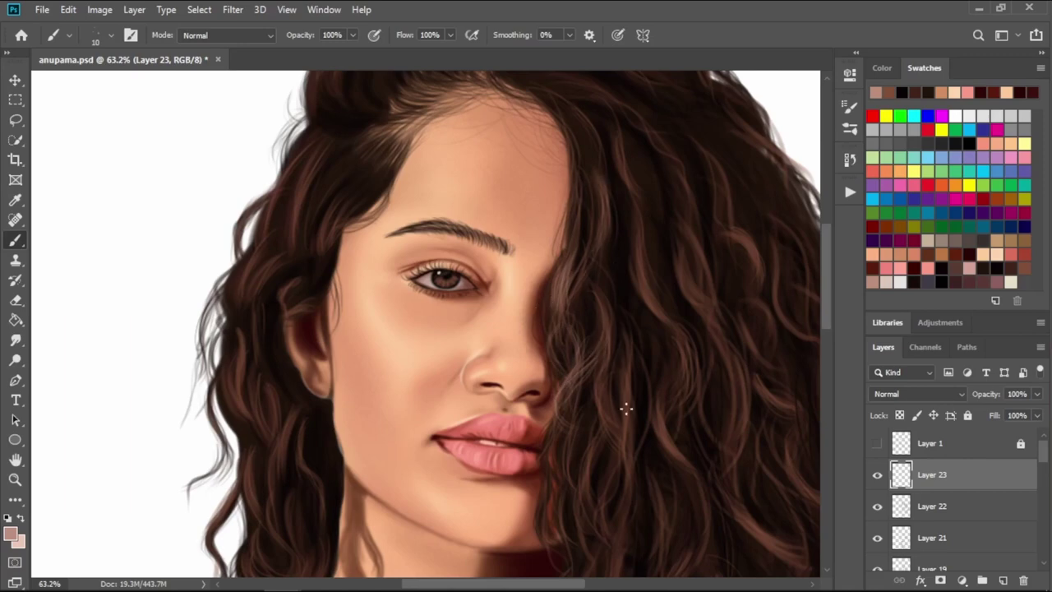
mouse_move(615, 432)
left_mouse_down()
mouse_move(605, 386)
mouse_move(632, 460)
left_mouse_up()
left_click_drag(630, 395, 634, 472)
- Add a small light pink strand in the hair near the ear
scroll(648, 331, "down", 2)
scroll(663, 309, "down", 2)
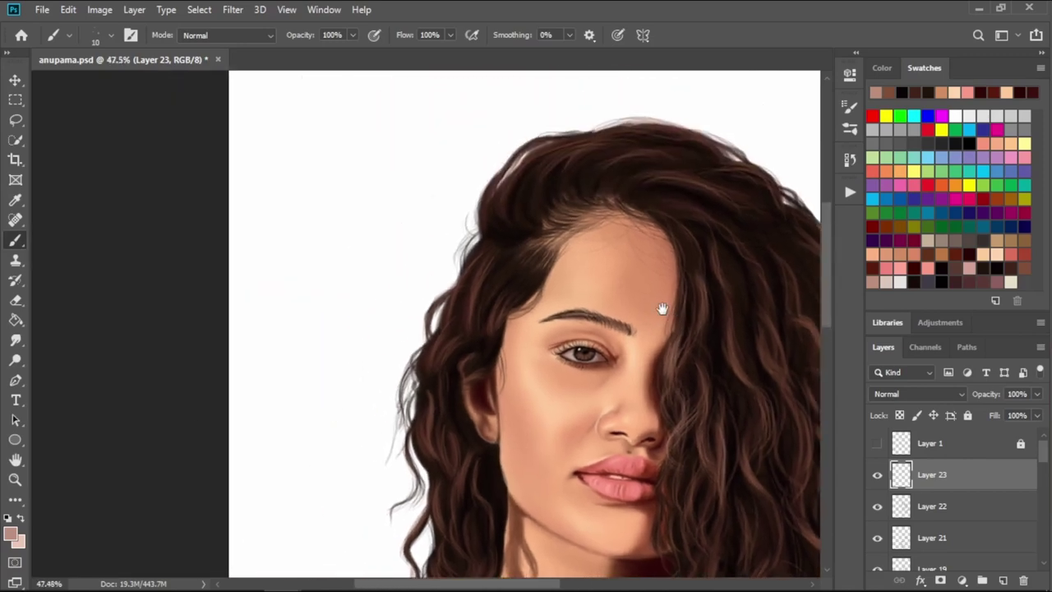
left_click_drag(663, 309, 689, 336)
scroll(493, 357, "up", 1)
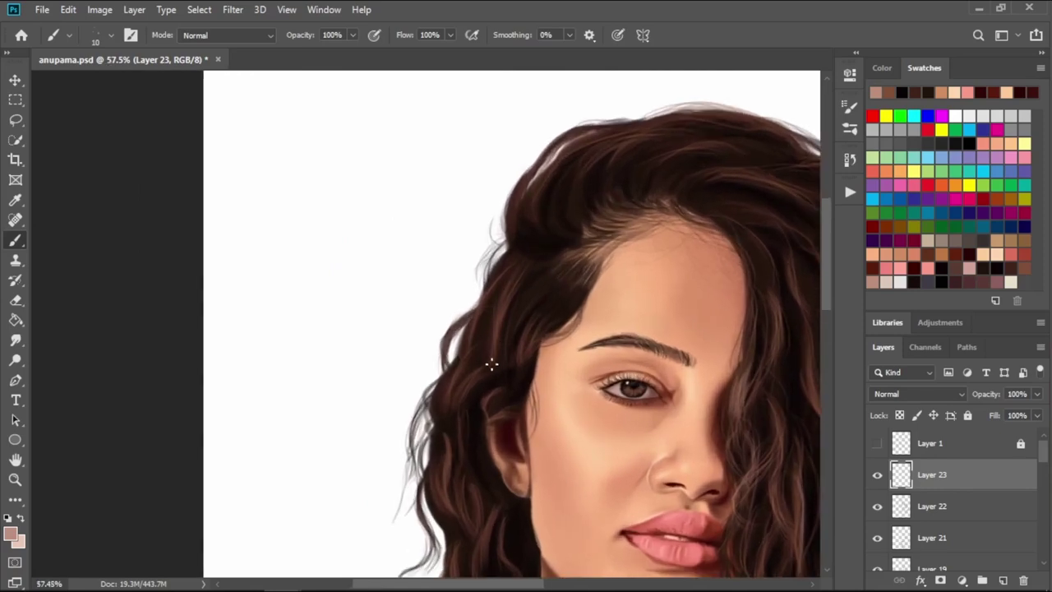
scroll(516, 361, "up", 1)
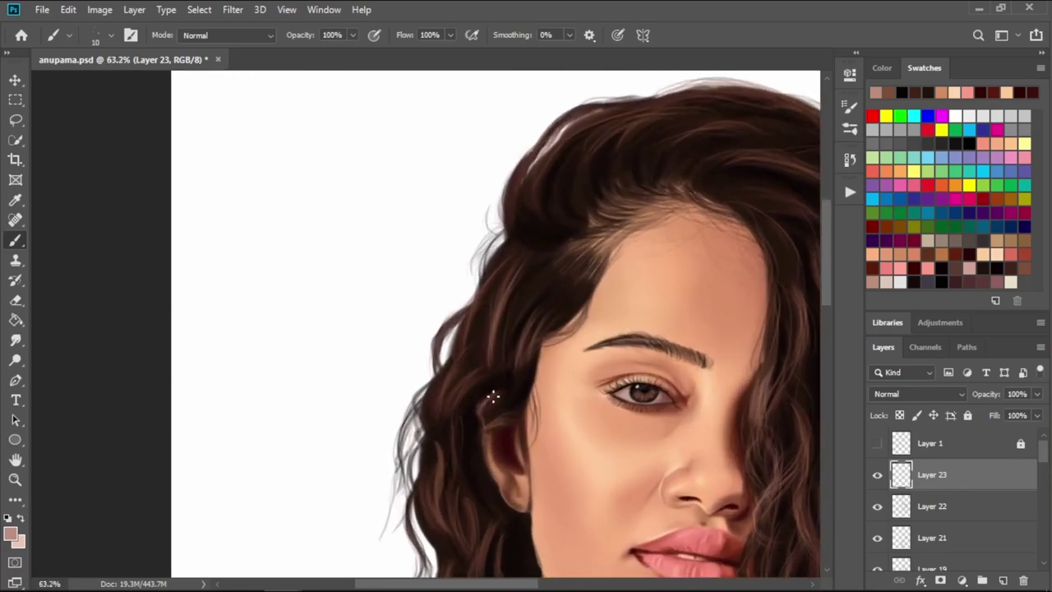
left_click_drag(485, 402, 503, 425)
- Paint a lighter pink curl strand in the right-side hair
scroll(453, 368, "down", 2, "alt")
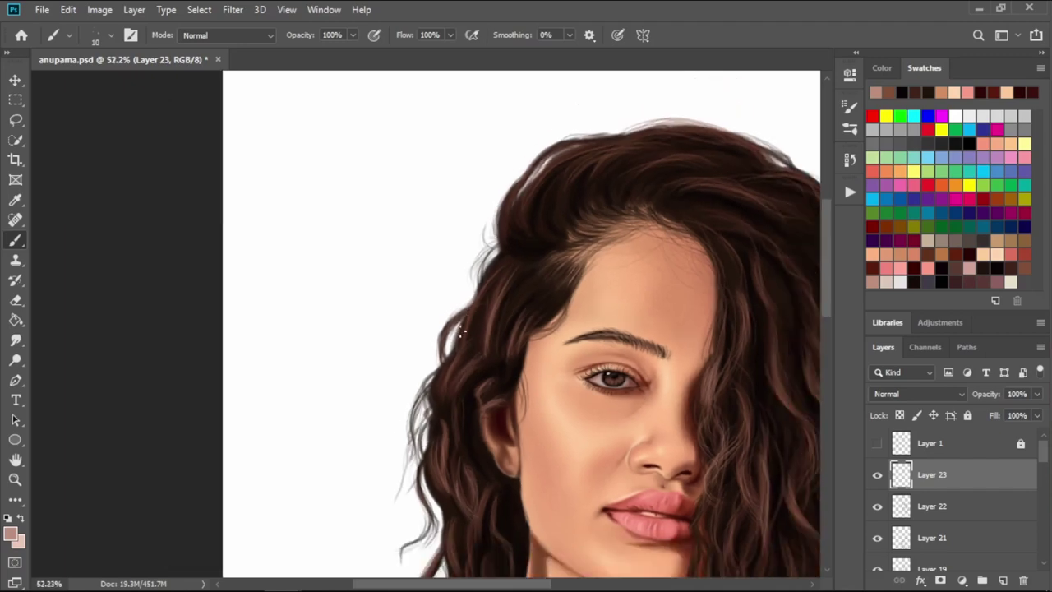
scroll(463, 275, "down", 3)
scroll(490, 322, "down", 1)
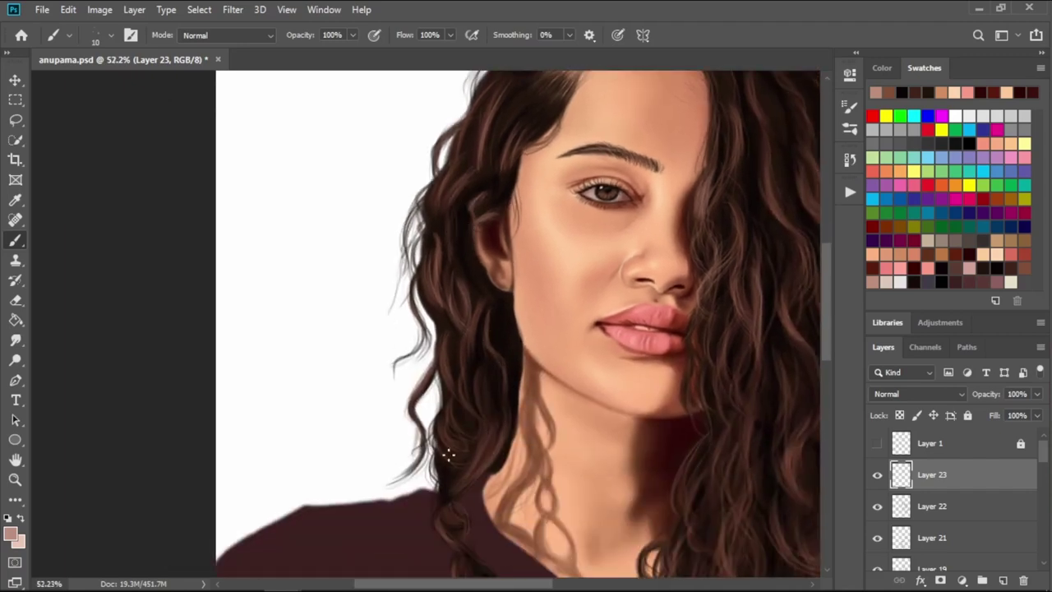
scroll(484, 433, "down", 3)
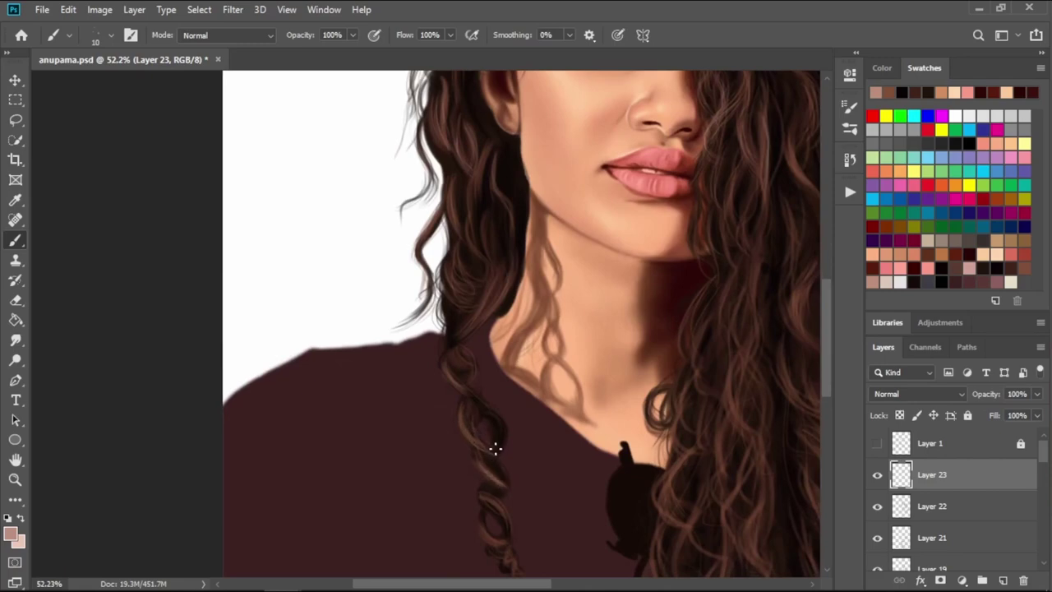
scroll(477, 397, "down", 3)
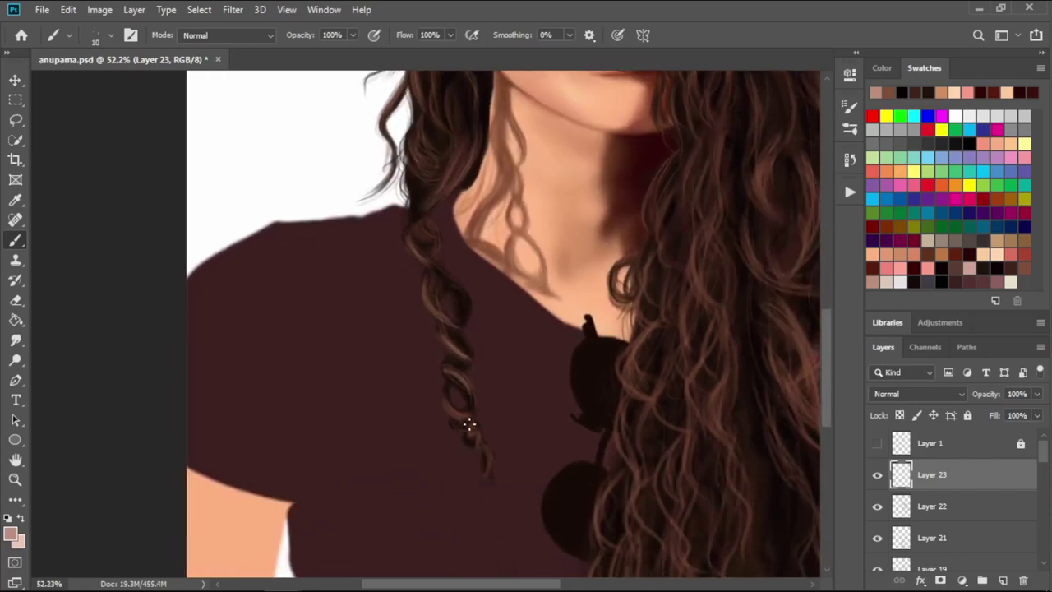
scroll(474, 408, "up", 2)
scroll(500, 353, "up", 2)
scroll(501, 321, "up", 2)
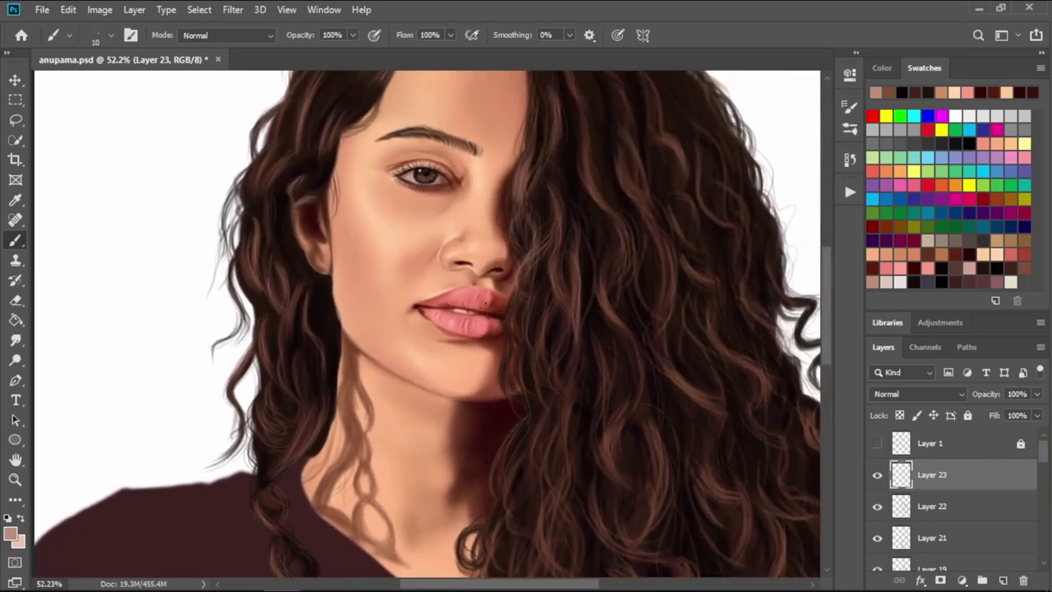
scroll(504, 317, "up", 2)
left_click_drag(510, 315, 529, 362)
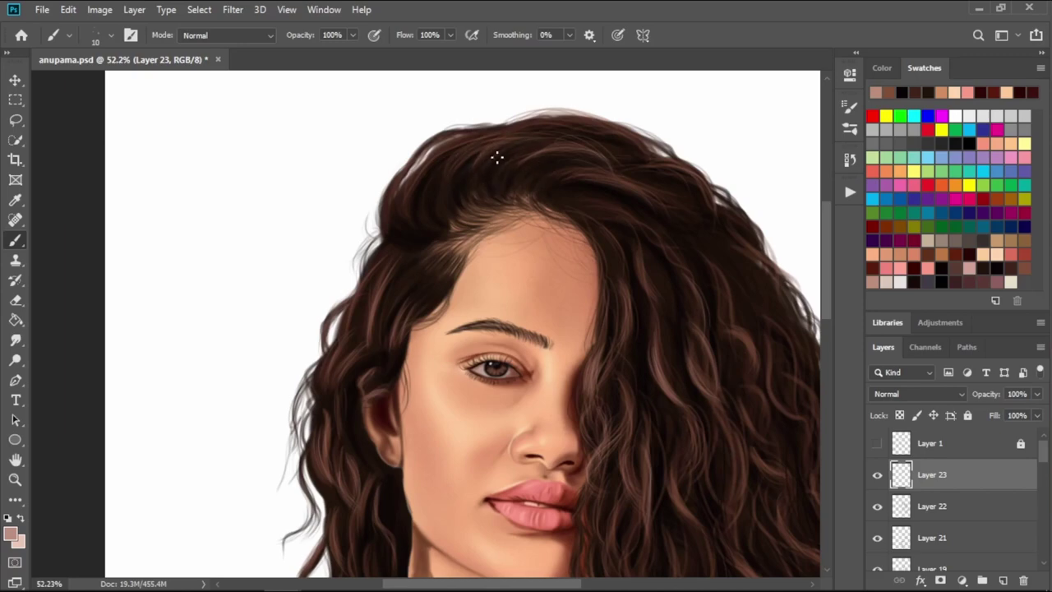
left_click_drag(684, 208, 606, 157)
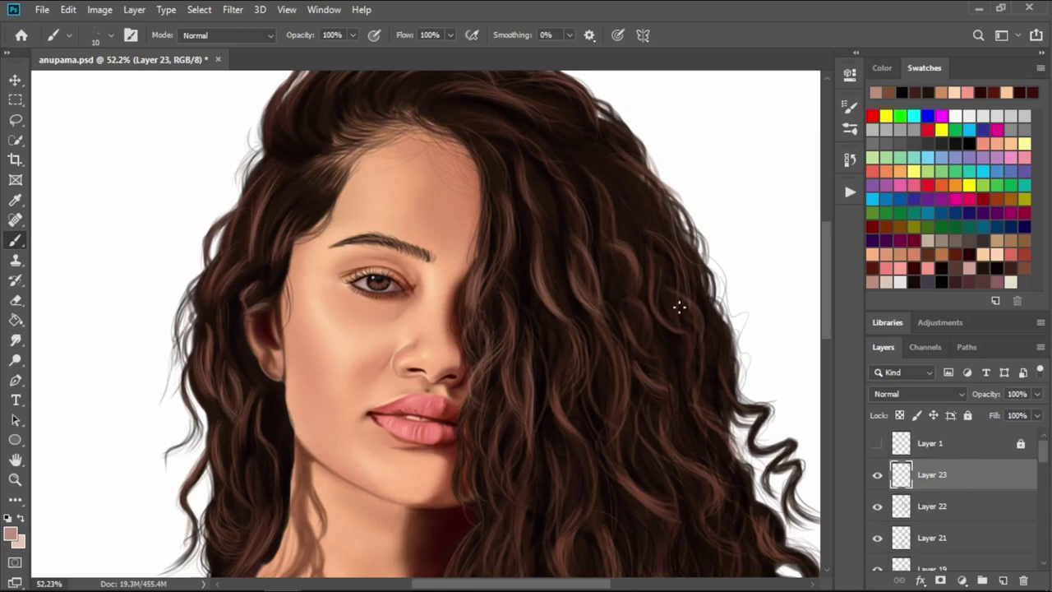
scroll(639, 350, "down", 1)
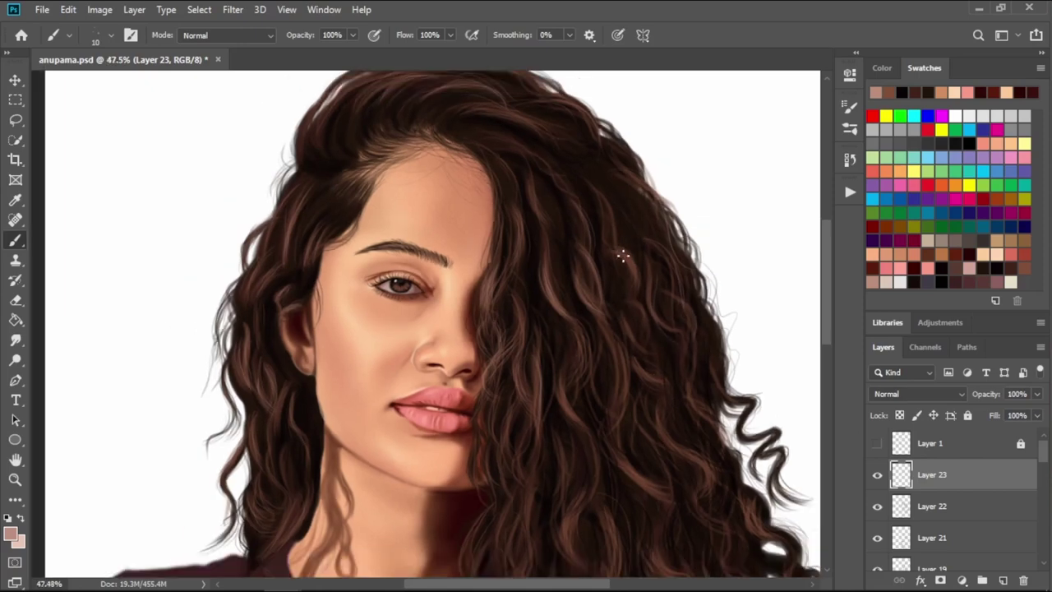
left_click_drag(623, 257, 630, 263)
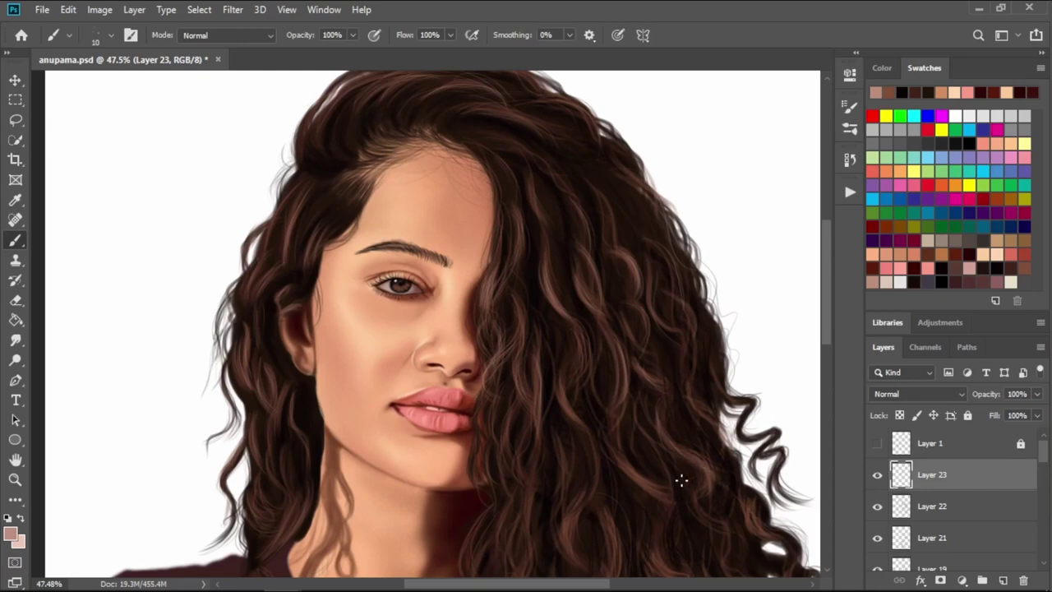
- Add a thin pink highlight strand lower in the long curls
scroll(695, 493, "down", 1)
mouse_move(585, 383)
left_mouse_down()
mouse_move(606, 360)
mouse_move(597, 332)
left_mouse_up()
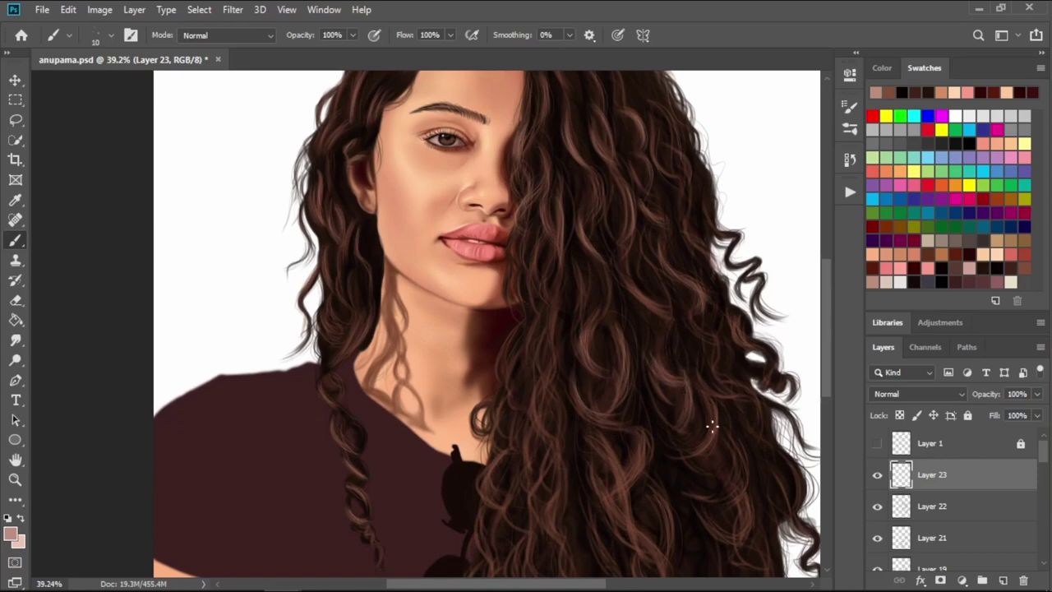
left_click_drag(744, 465, 743, 493)
scroll(629, 369, "down", 2)
scroll(611, 303, "right", 2)
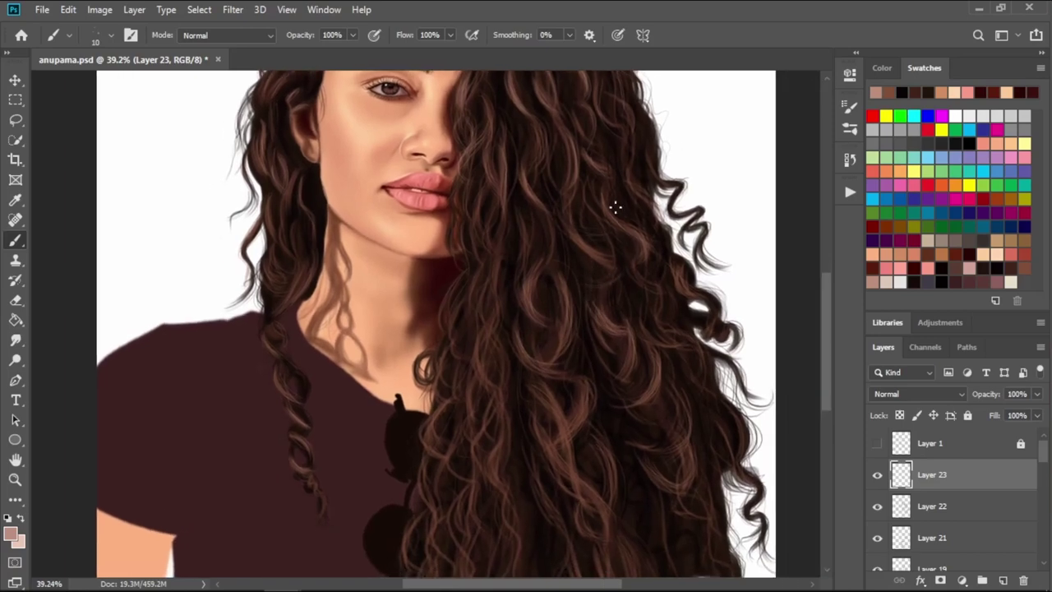
scroll(590, 380, "down", 3)
scroll(624, 411, "right", 1)
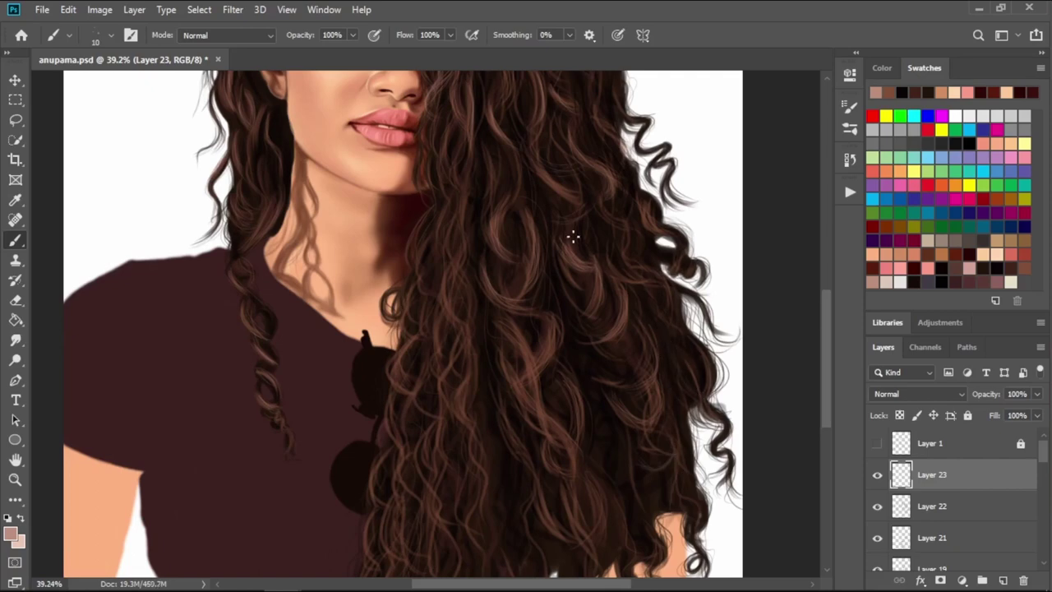
- Paint a thin light strand through the long curls over the shoulder
scroll(556, 293, "down", 1)
scroll(526, 288, "left", 2)
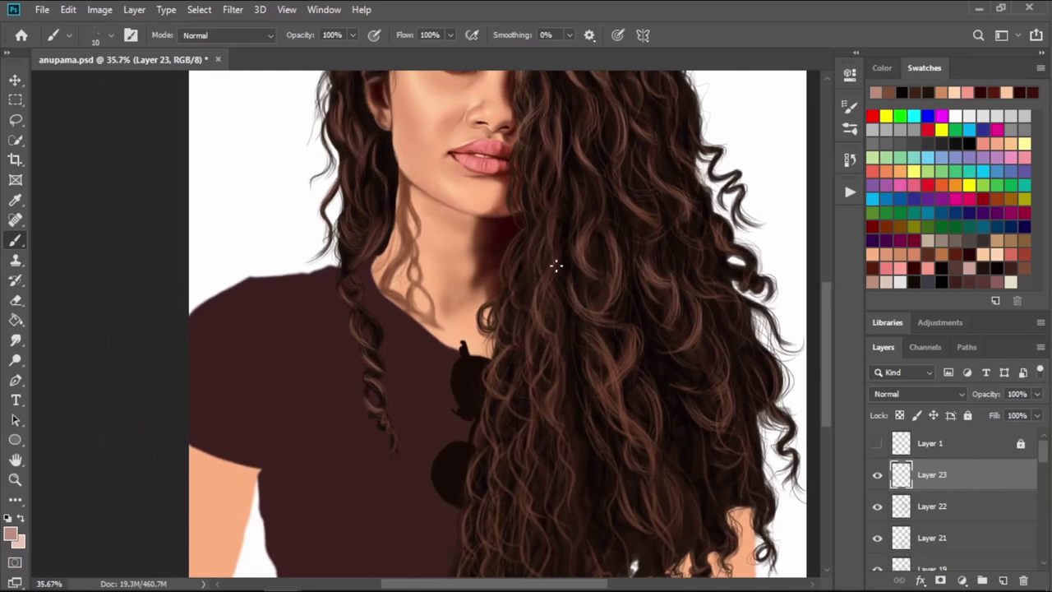
left_click_drag(519, 238, 515, 277)
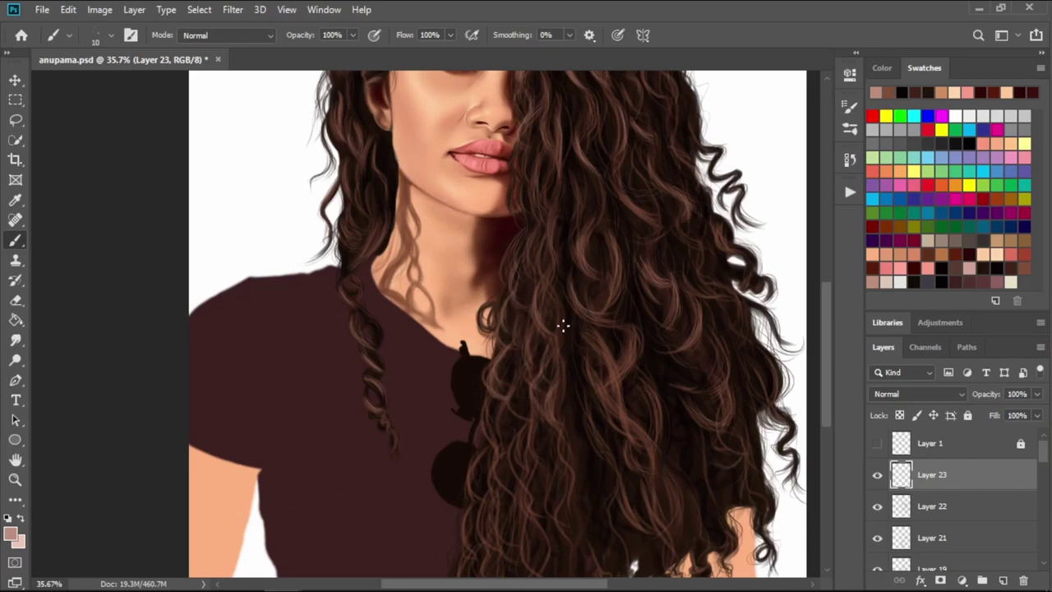
- Zoom and pan around to review the whole portrait
left_click_drag(526, 446, 538, 319)
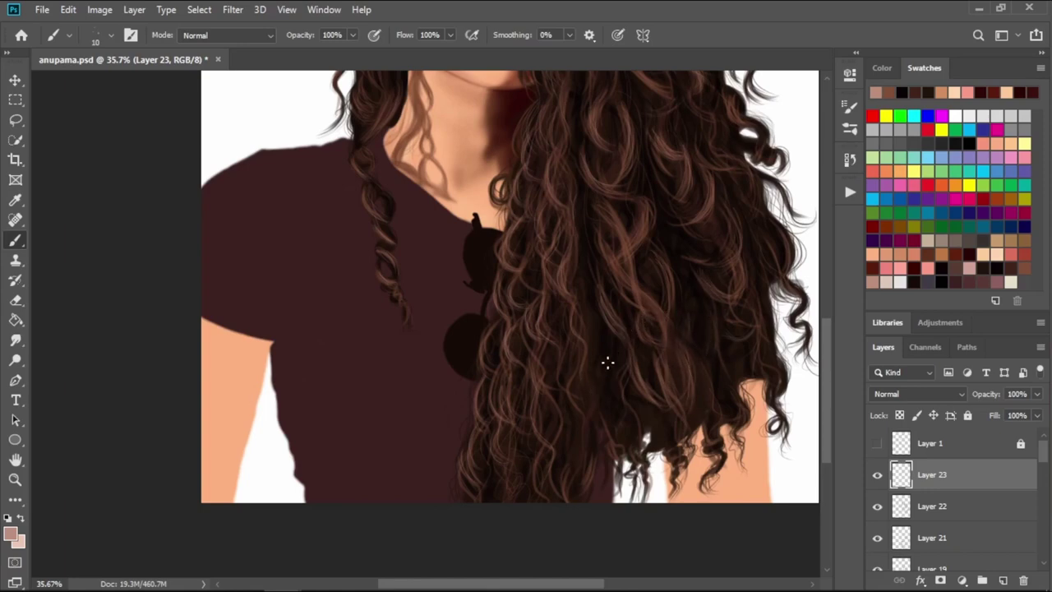
scroll(637, 365, "up", 2)
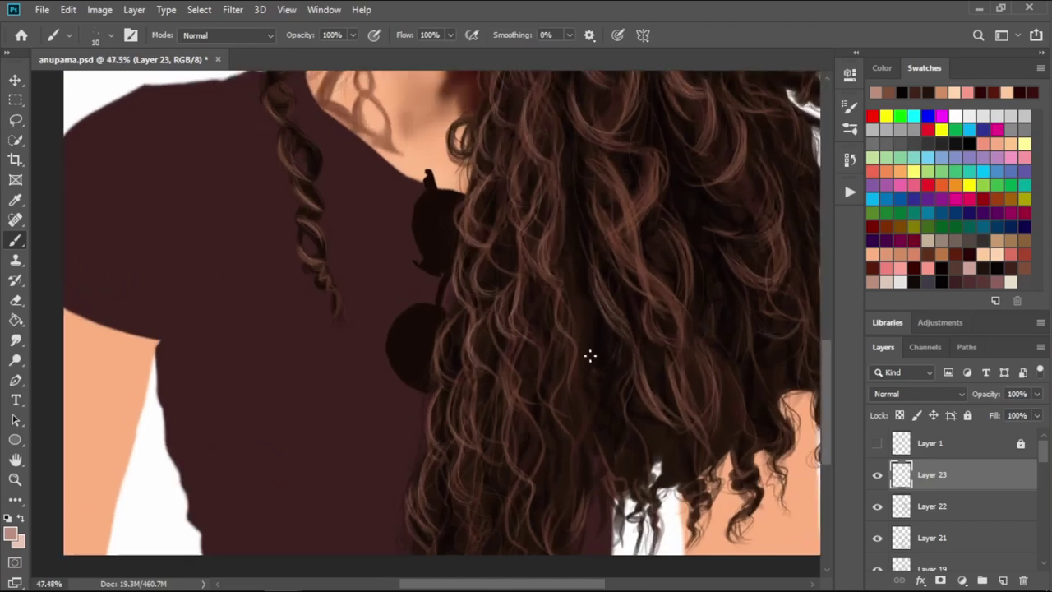
scroll(617, 346, "down", 1)
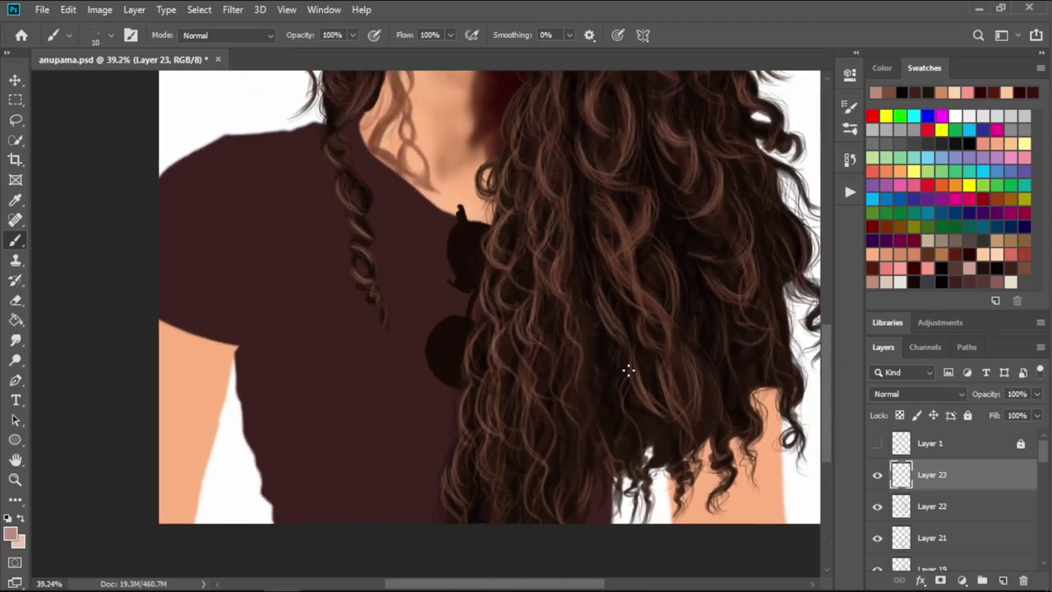
scroll(545, 334, "down", 1)
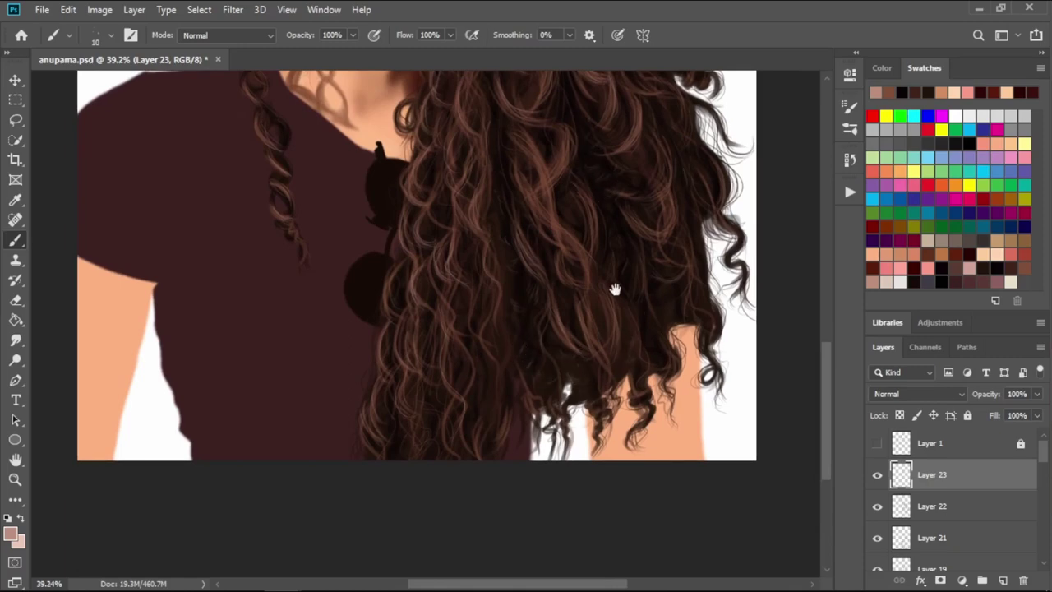
scroll(610, 287, "up", 3)
scroll(663, 296, "down", 1)
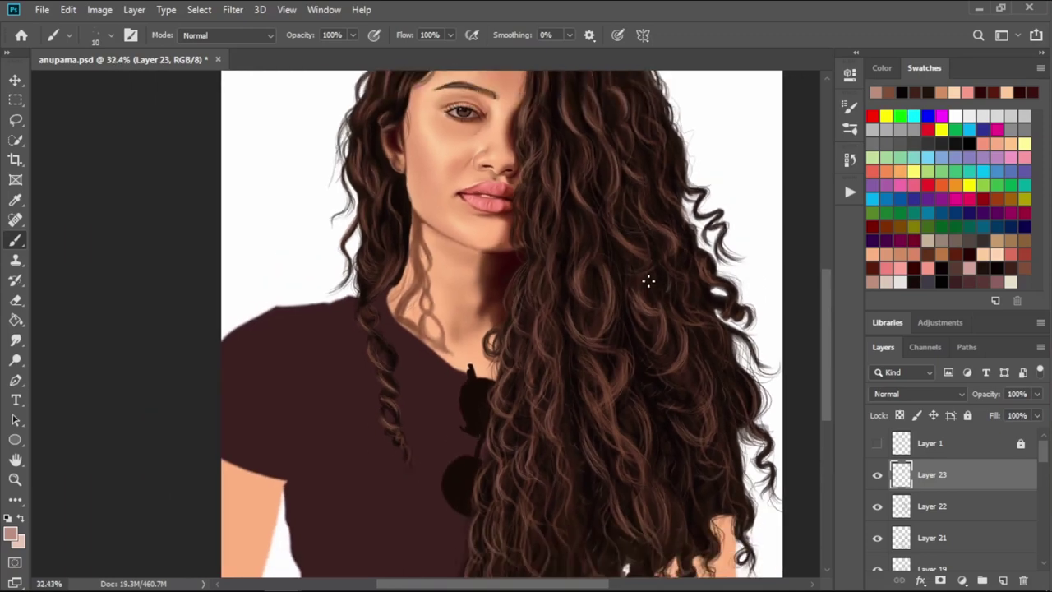
scroll(648, 277, "down", 1)
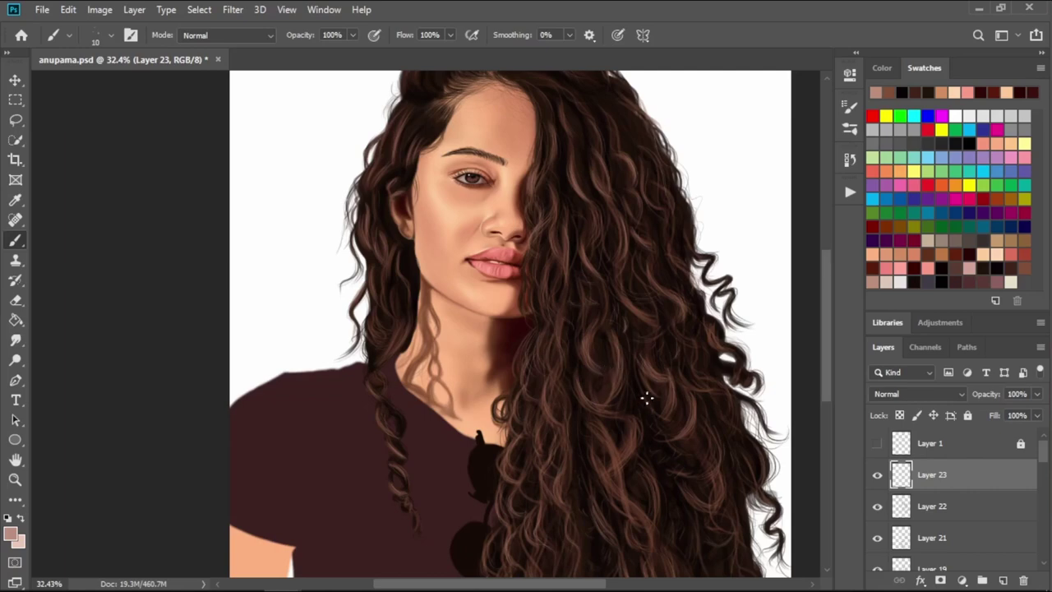
scroll(724, 453, "down", 3)
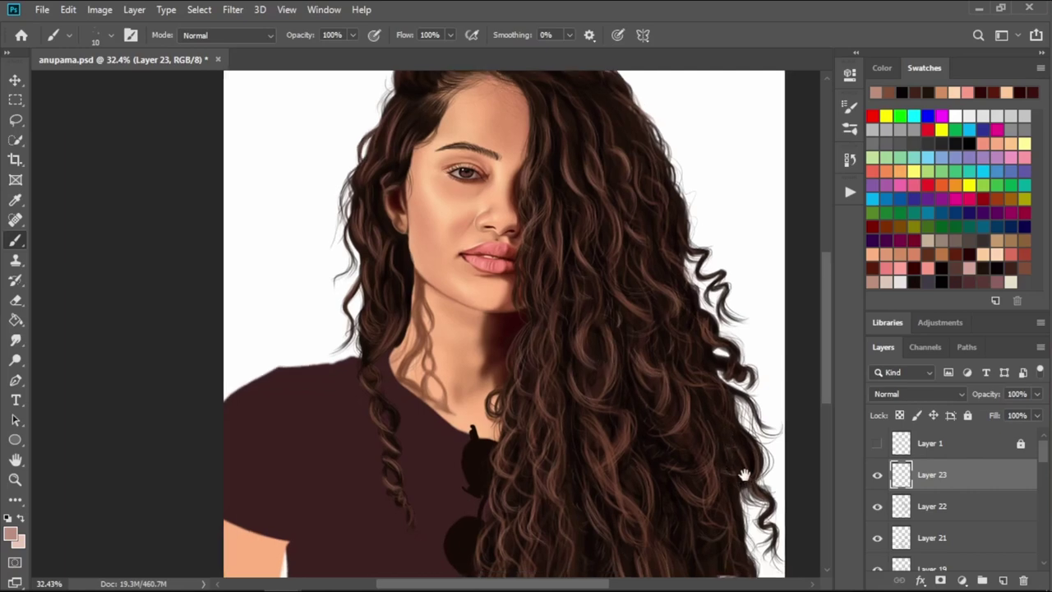
scroll(690, 378, "up", 7)
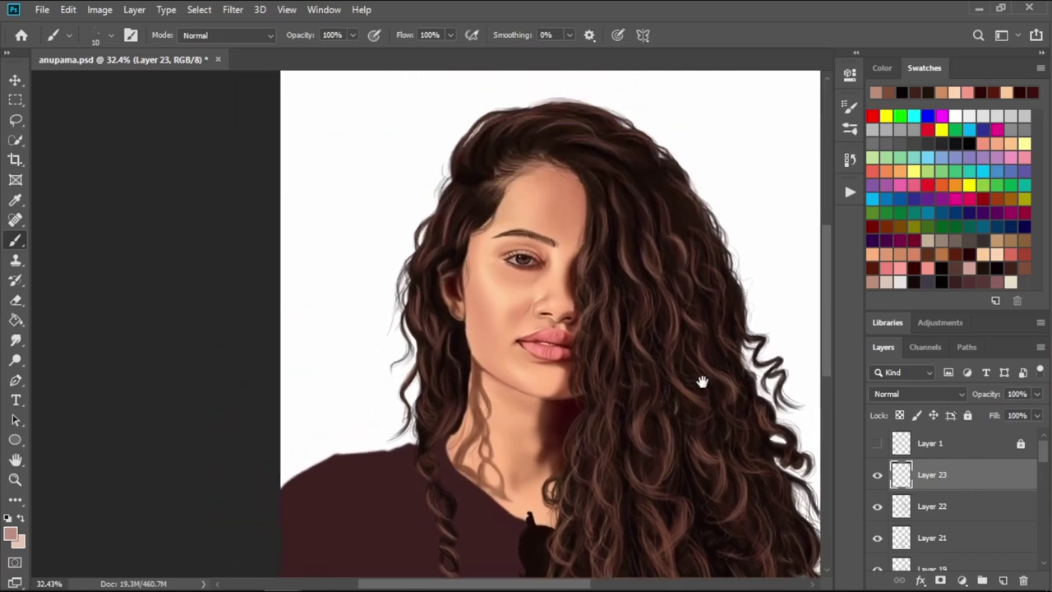
scroll(693, 305, "down", 3)
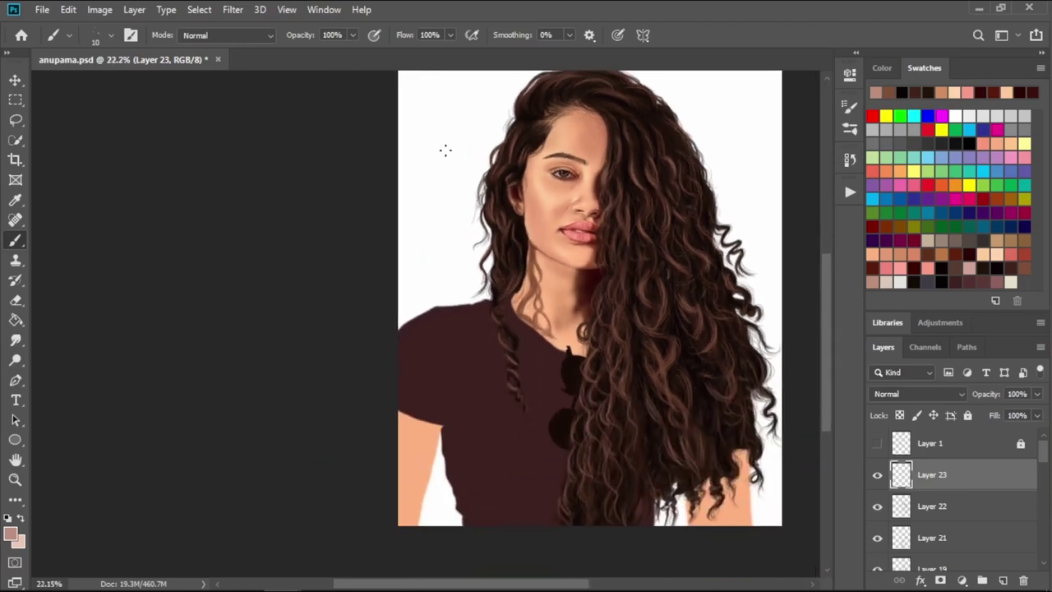
- Switch to the size 7 hair brush, pick a lighter pink, and add Layer 24
left_click(70, 35)
left_click(169, 245)
key("Return")
left_click(1003, 582)
left_click(892, 279)
- Pan the view over the shirt and upper hair
scroll(491, 143, "up", 1)
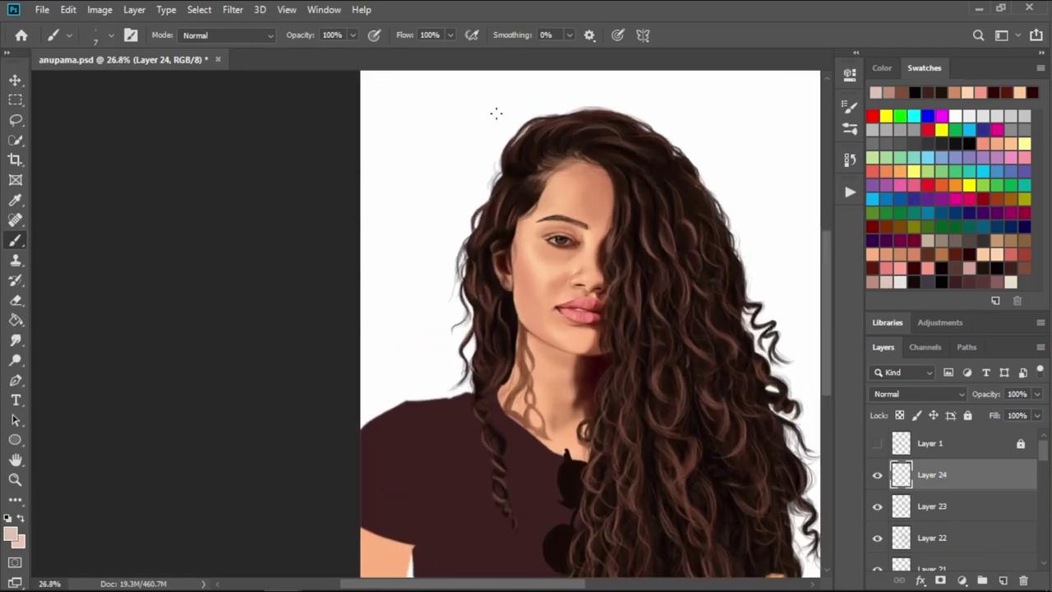
scroll(551, 149, "up", 1)
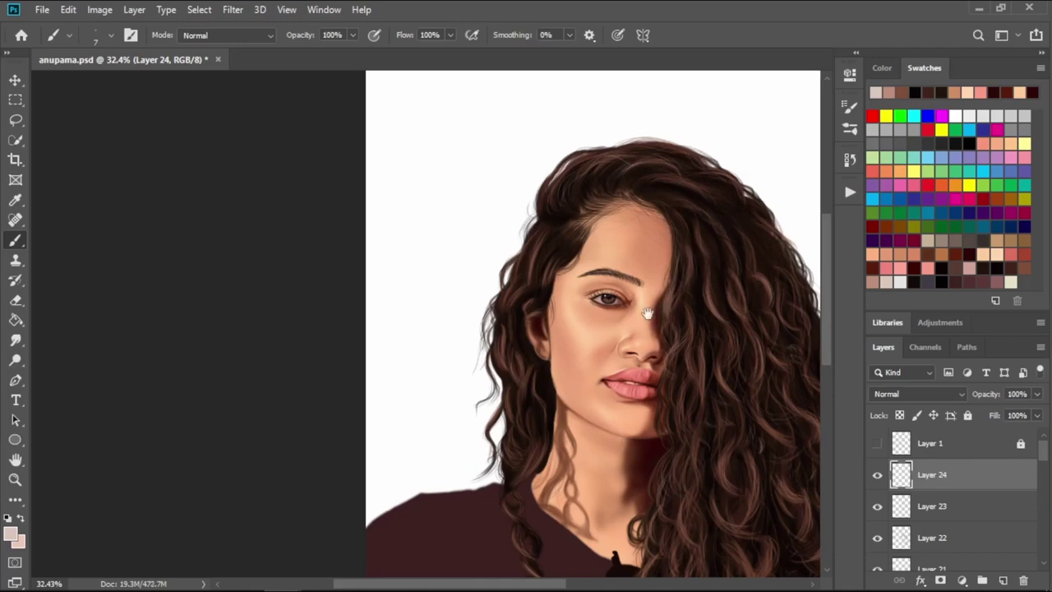
left_click_drag(664, 307, 634, 186)
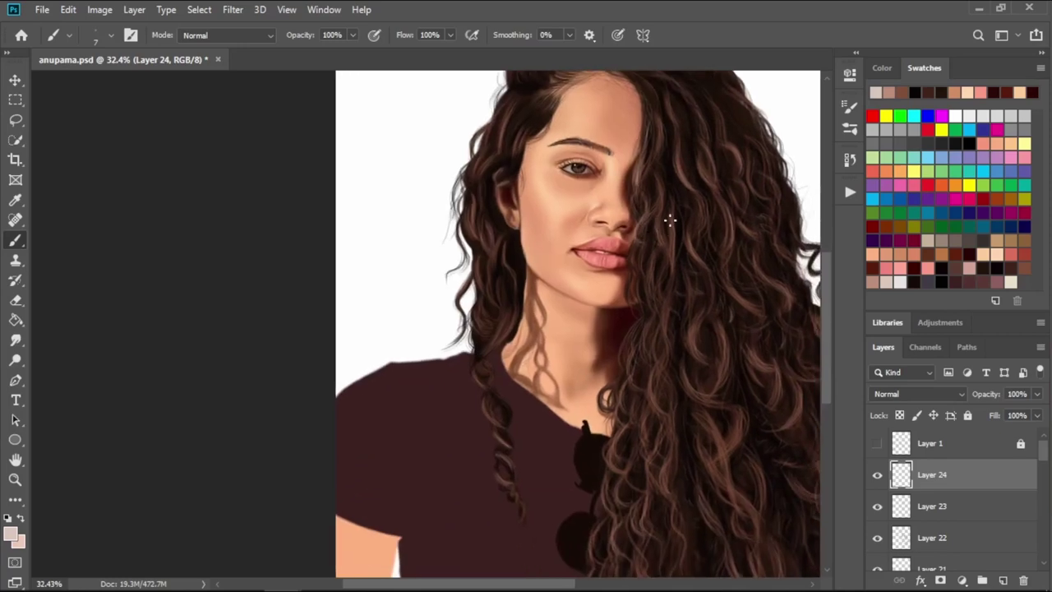
scroll(646, 252, "down", 2)
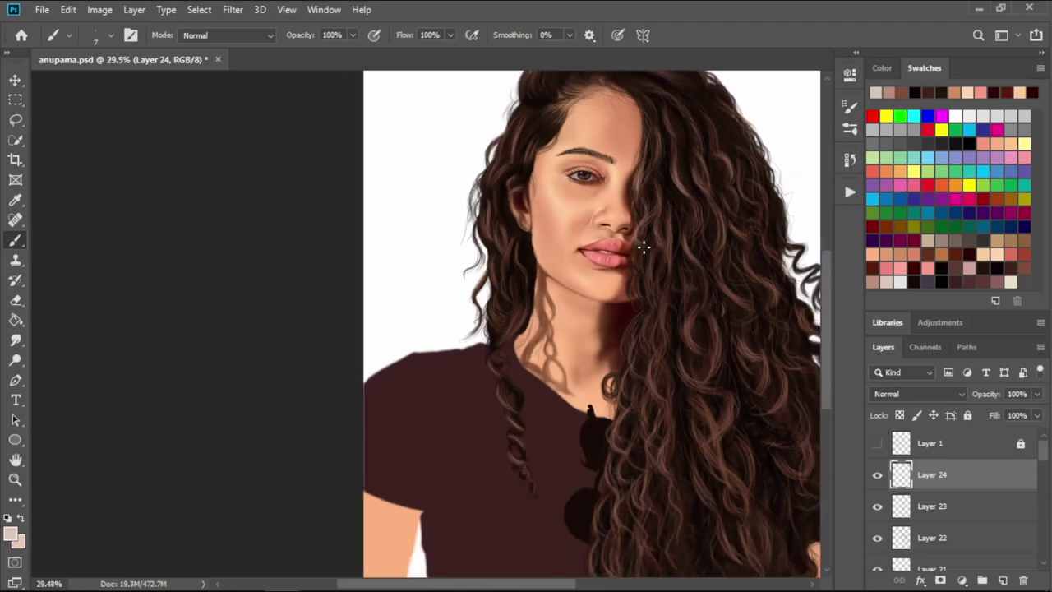
mouse_move(641, 247)
left_mouse_down()
mouse_move(594, 233)
mouse_move(586, 187)
left_mouse_up()
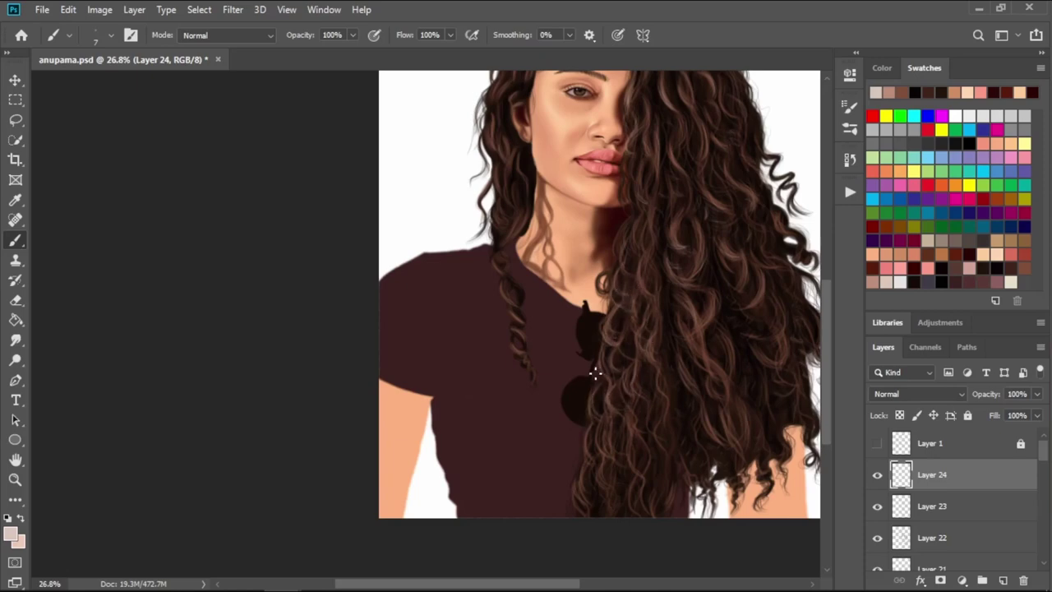
- Reposition the portrait to frame the hair, shirt and top of the head
left_click_drag(438, 284, 465, 327)
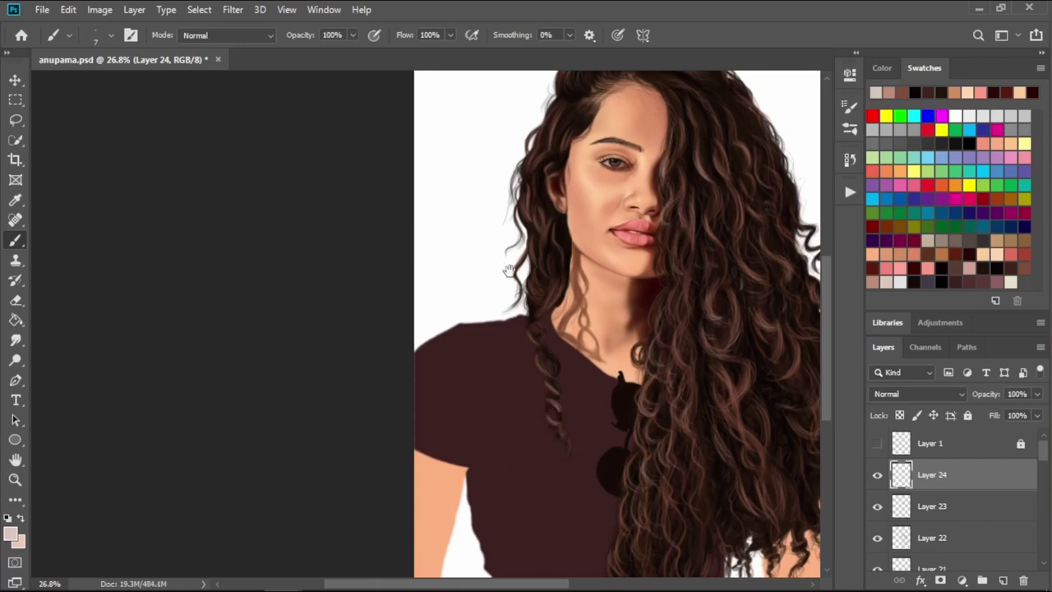
left_click_drag(545, 320, 585, 373)
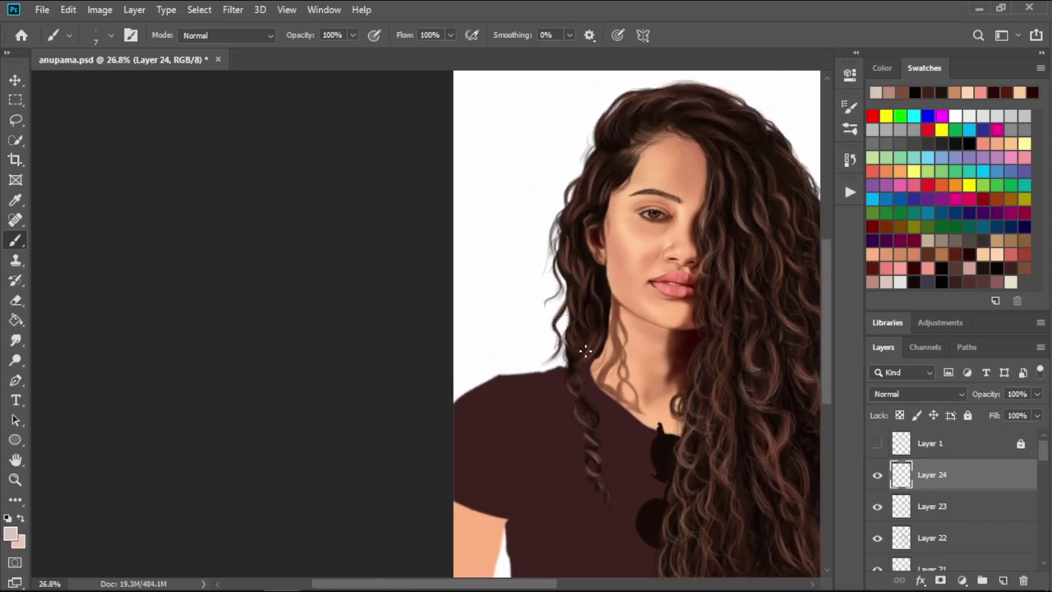
left_click_drag(573, 307, 621, 354)
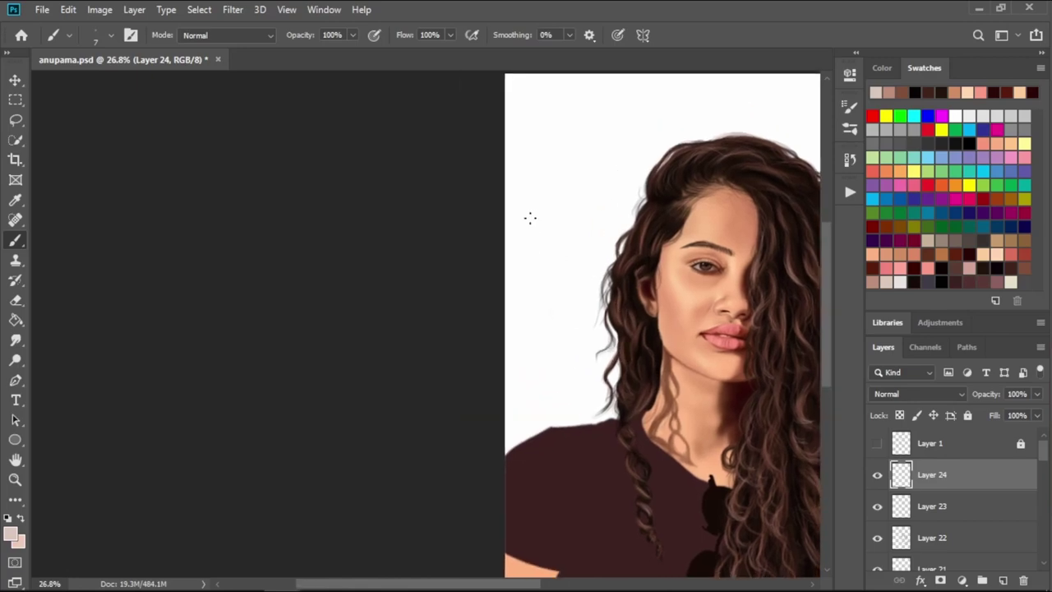
left_click_drag(722, 368, 549, 253)
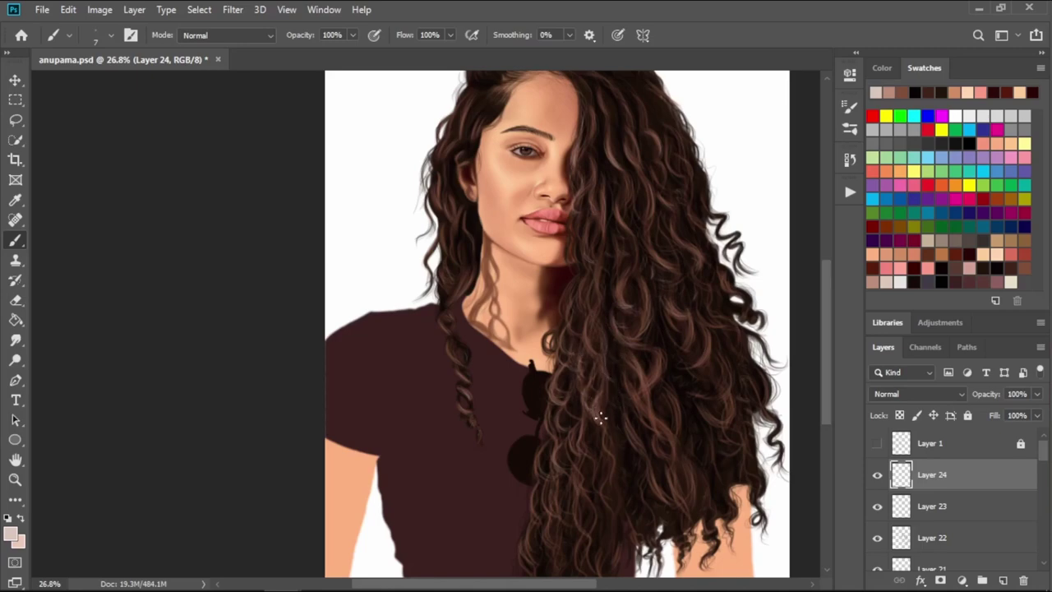
scroll(601, 418, "down", 2)
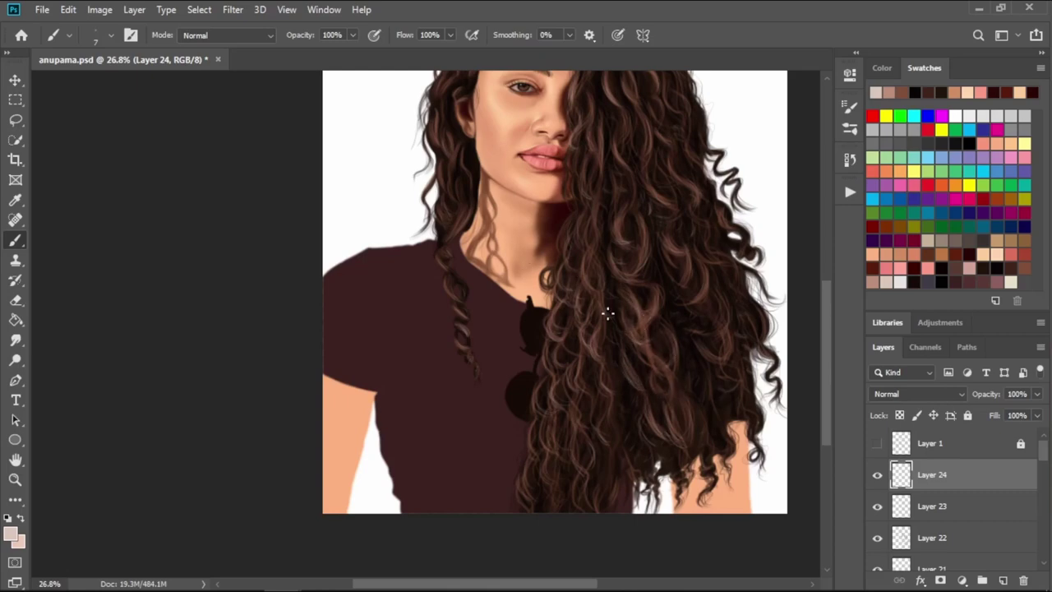
left_click_drag(630, 244, 622, 312)
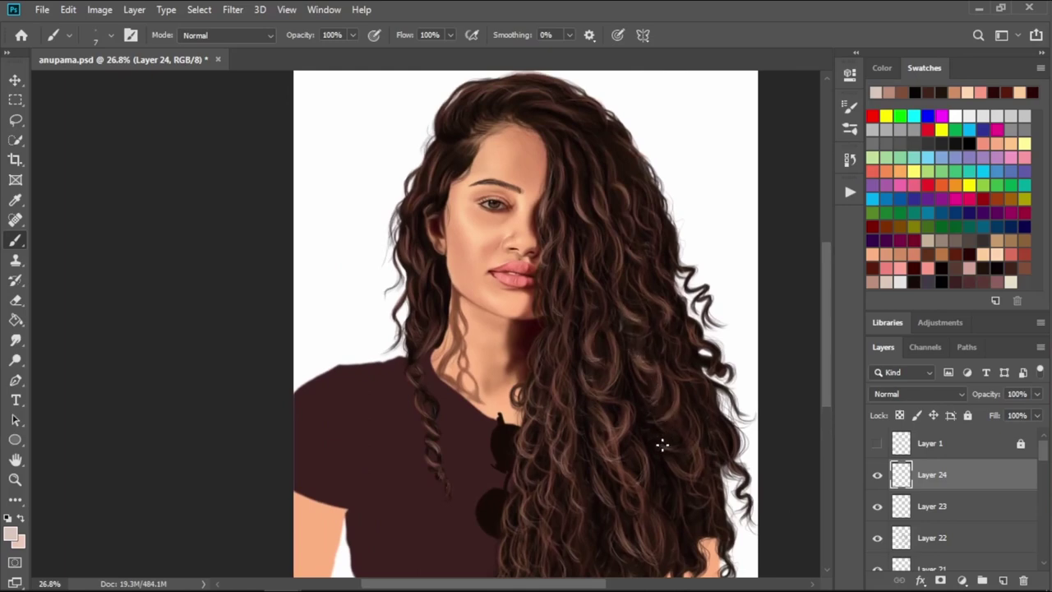
scroll(666, 477, "down", 2)
scroll(628, 449, "down", 2)
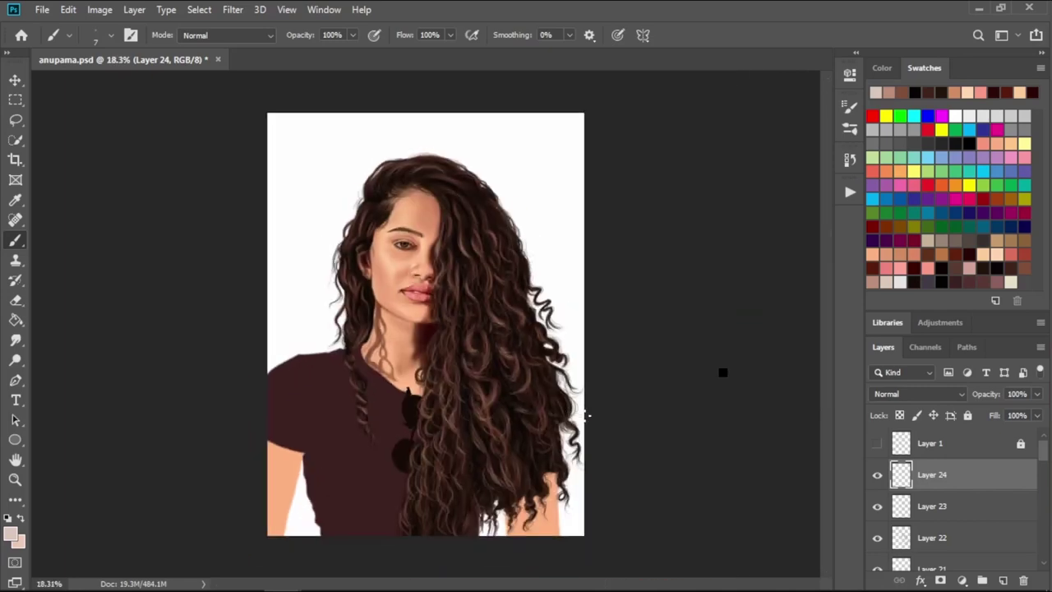
- Pick a light swatch, select Layer 21, and add Layer 25 for more strands
scroll(554, 270, "up", 2)
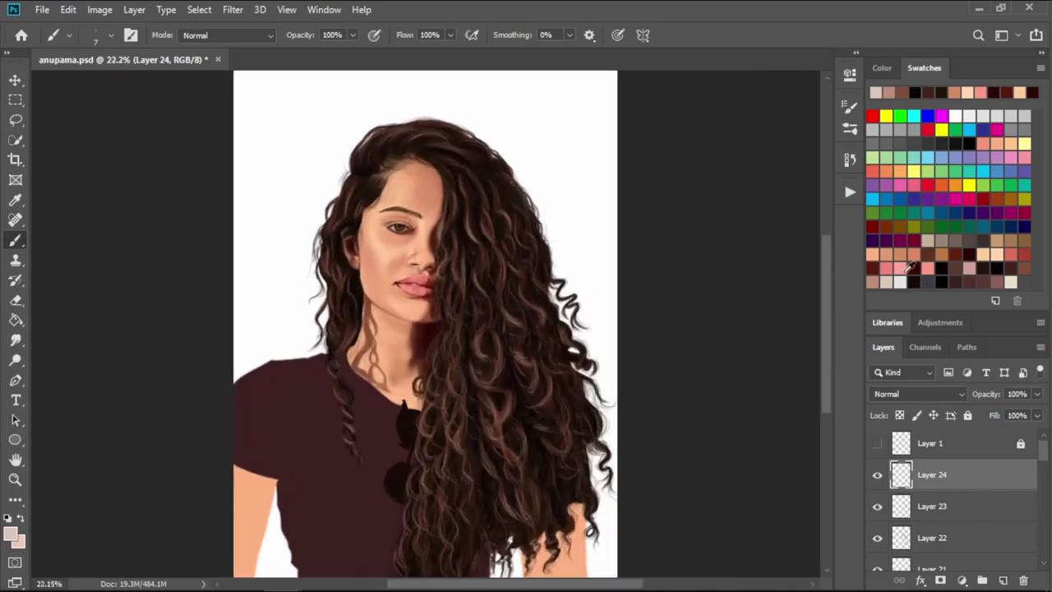
left_click(910, 267)
left_click(932, 567)
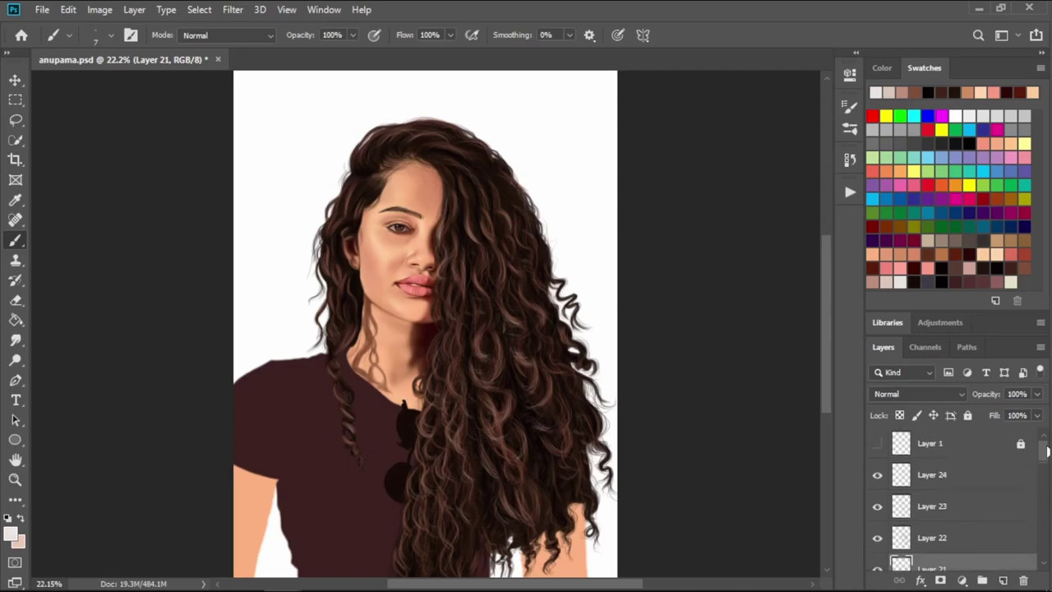
left_click(1002, 580)
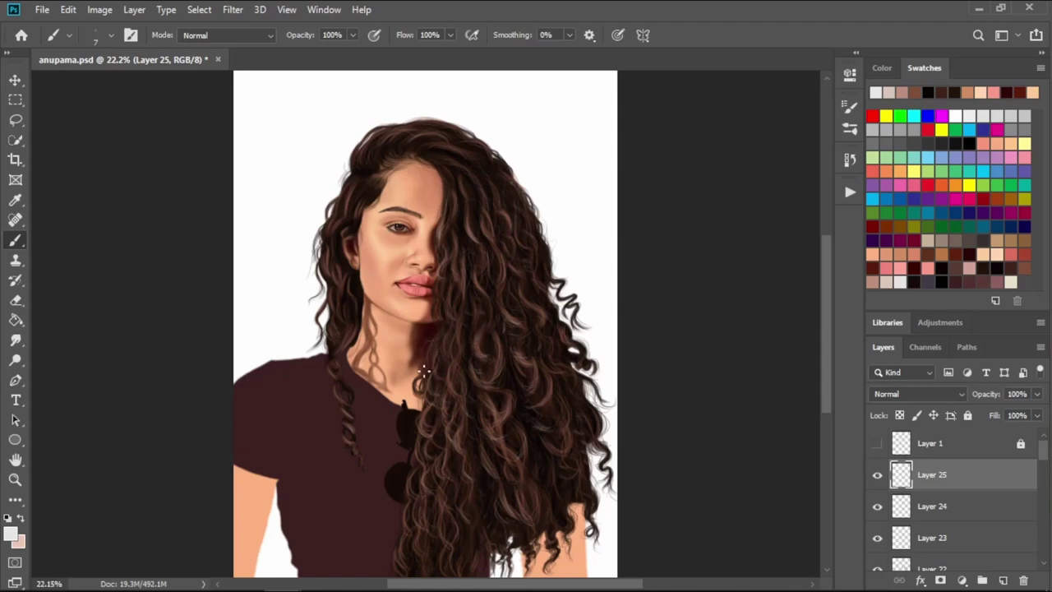
scroll(424, 419, "down", 1)
scroll(428, 411, "down", 4)
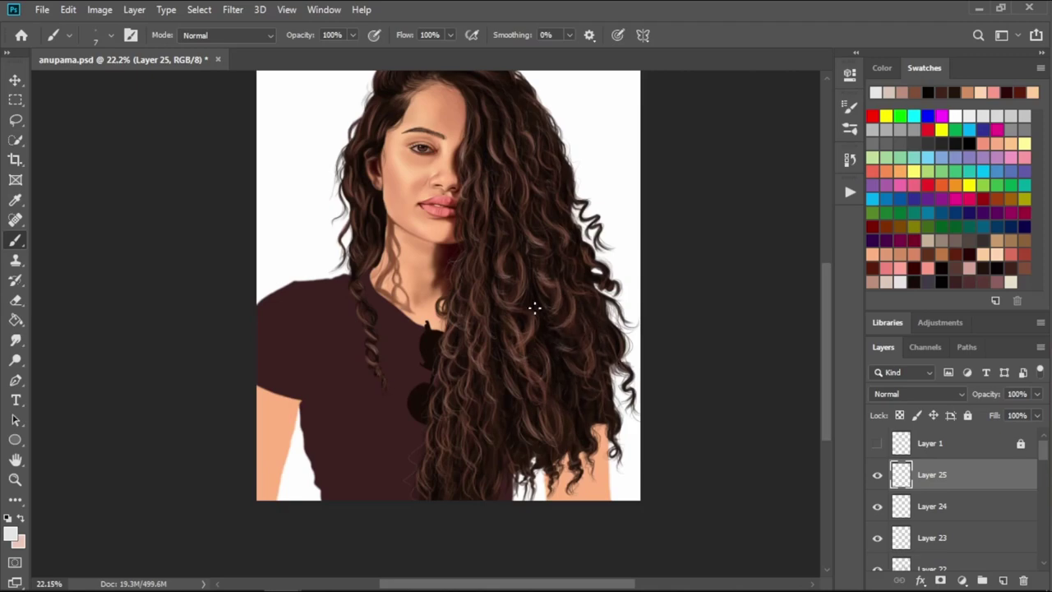
scroll(534, 307, "up", 2)
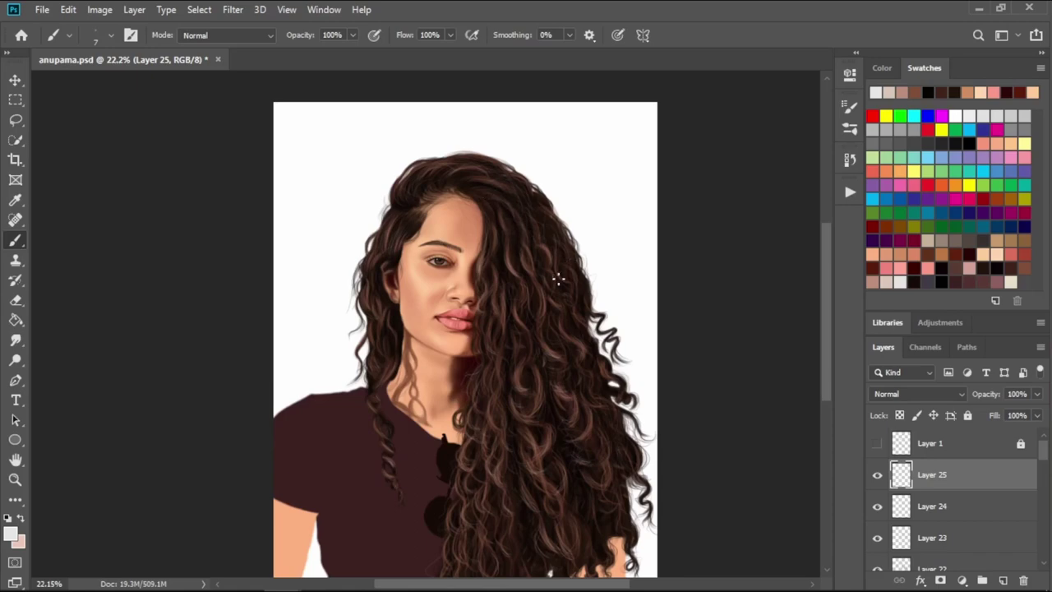
- Create new Layer 26 above Layer 13 and bring up its layer options menu
scroll(491, 252, "down", 2)
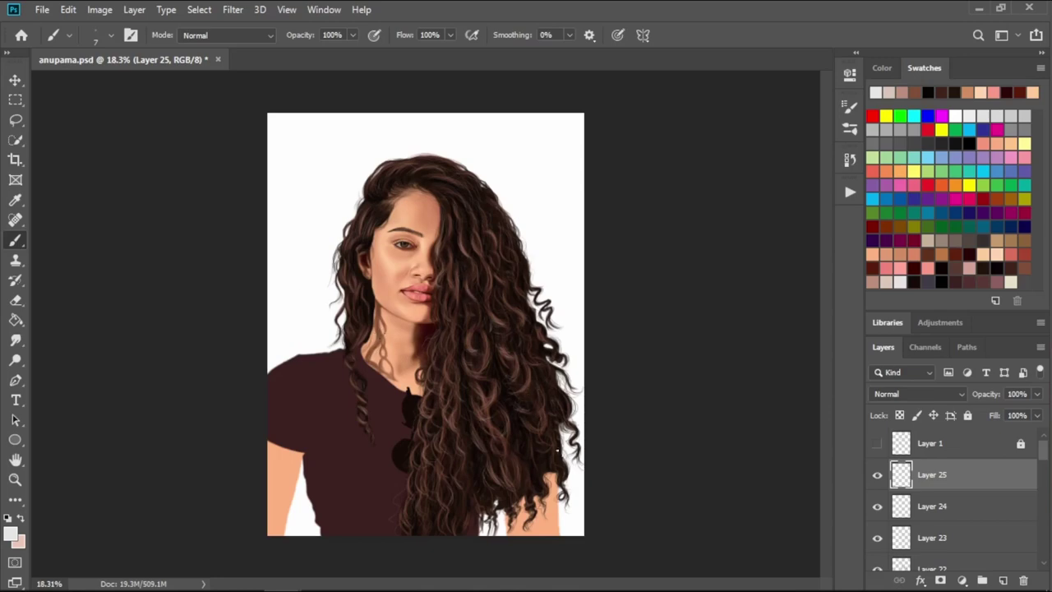
mouse_move(1044, 452)
left_mouse_down()
mouse_move(1044, 507)
mouse_move(991, 447)
left_mouse_up()
scroll(994, 501, "down", 3)
left_click(1003, 580)
right_click(212, 231)
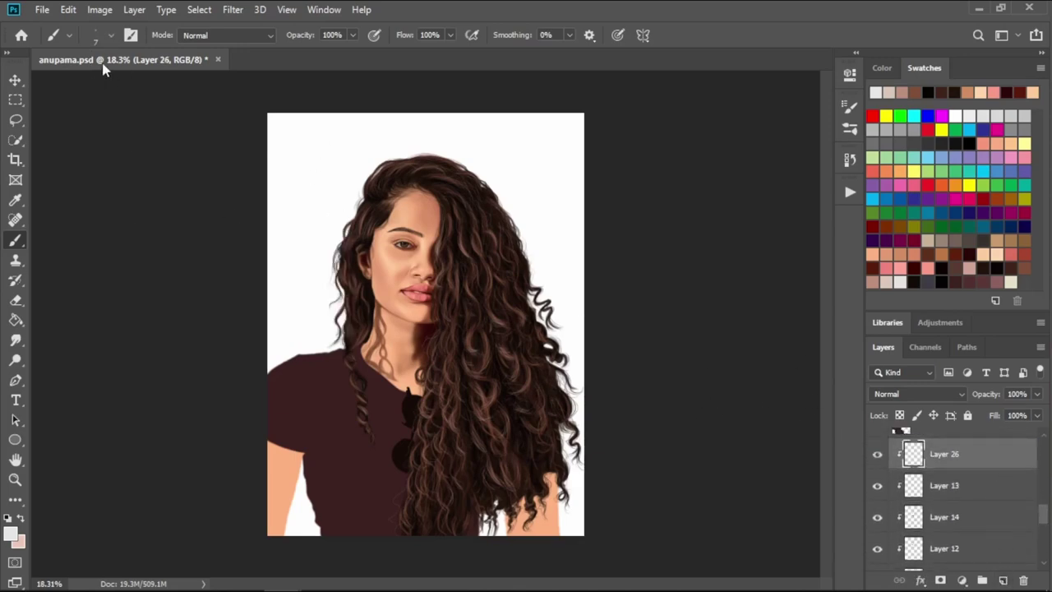
- Clip Layer 26 to Layer 13 and select an enlarged pressure-sensitive round brush
left_click(111, 35)
scroll(464, 339, "up", 10)
double_click(192, 261)
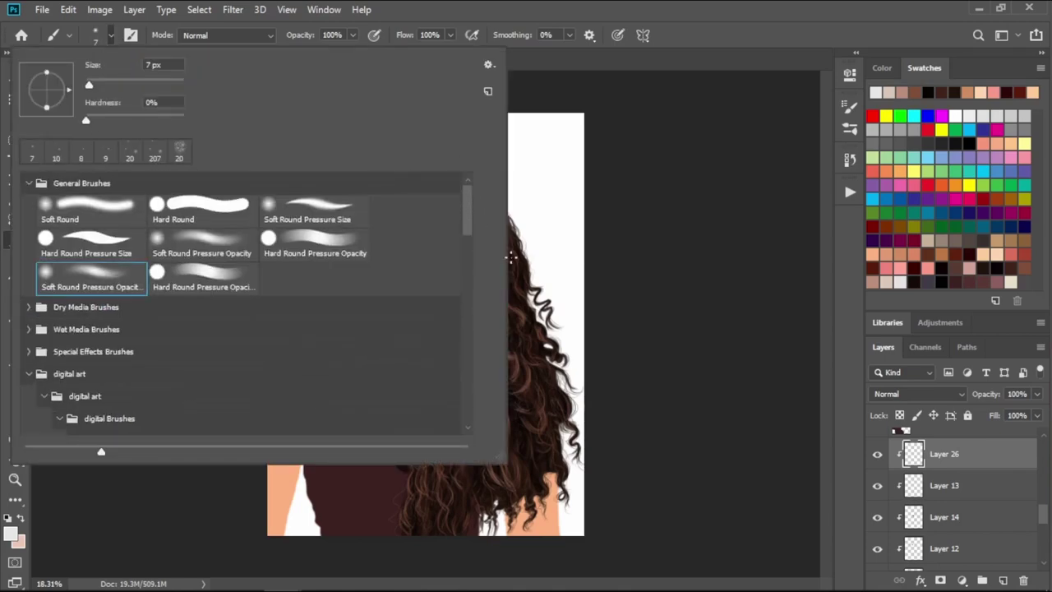
key("bracketright")
key("bracketright")
key("bracketright")
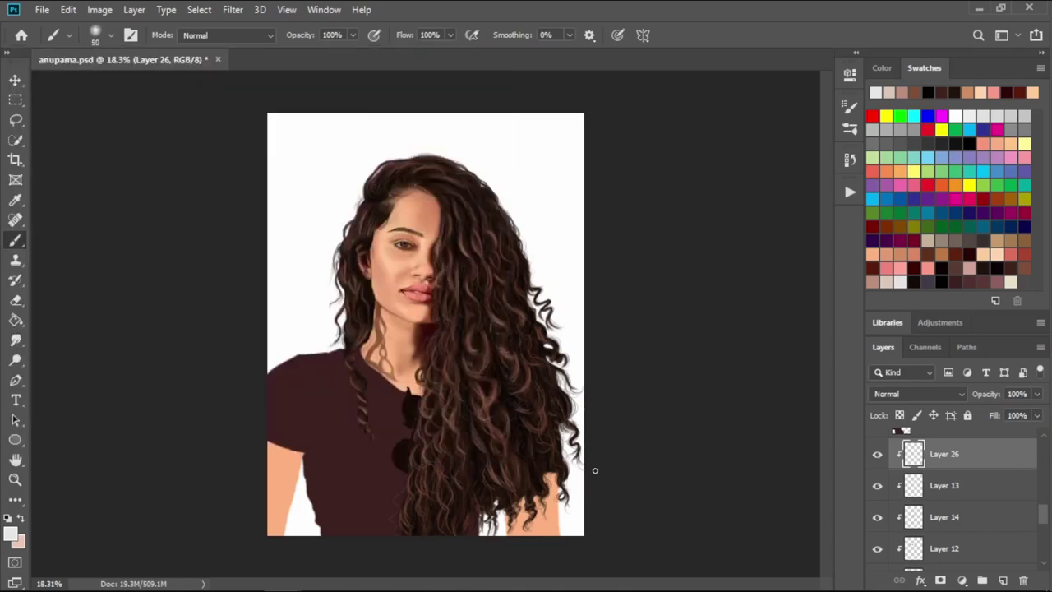
key("bracketright")
key("bracketright")
- Paint tan shading on the lower right arm with a large brush
left_click(899, 254)
key("bracketright")
key("bracketright")
key("bracketright")
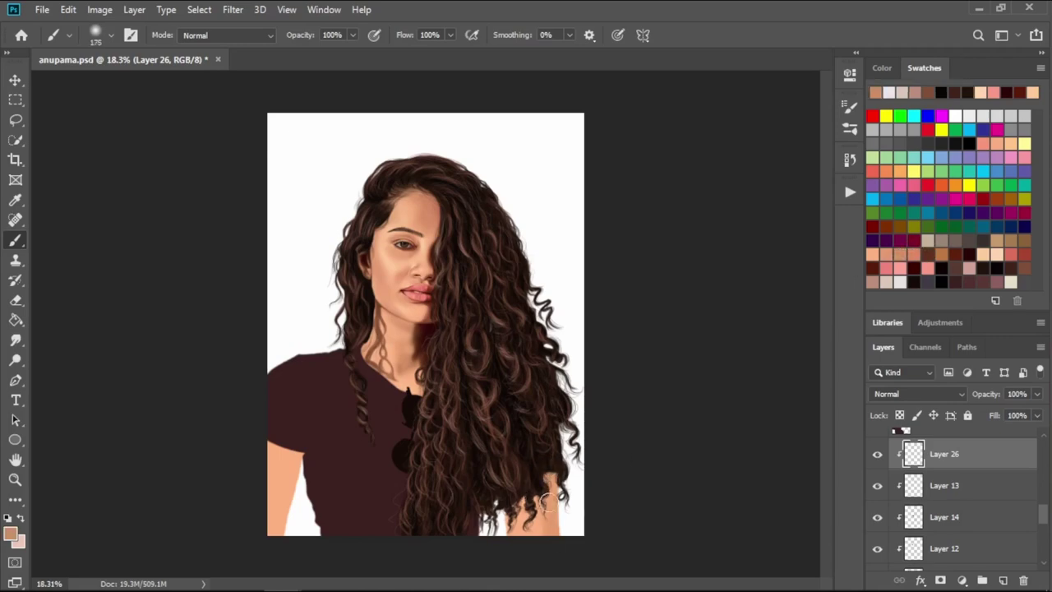
left_click_drag(549, 498, 530, 550)
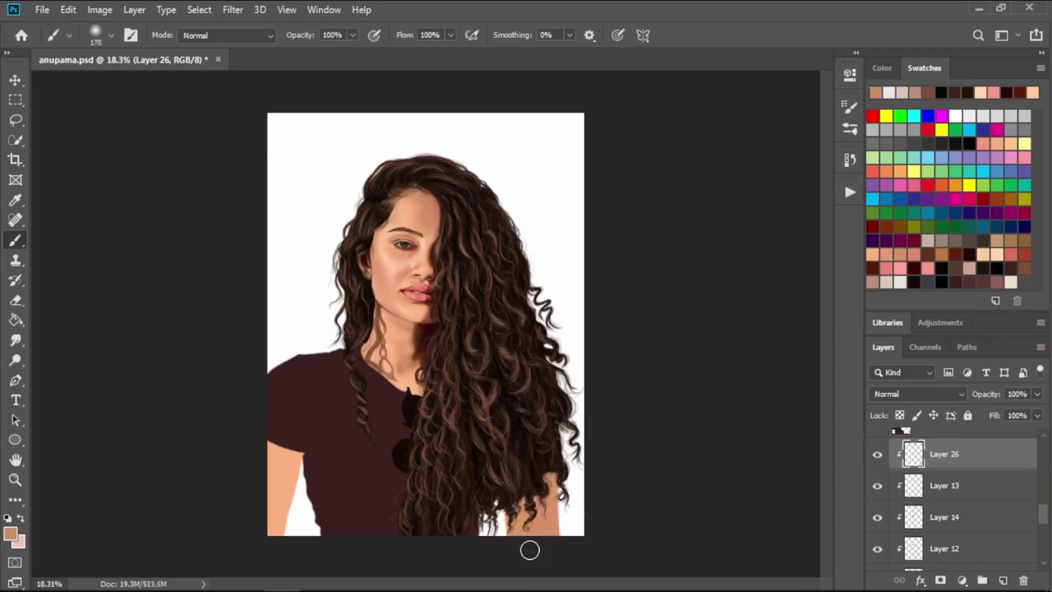
key("bracketleft")
- Add a short dark brown stroke near the lower hair with a smaller brush
left_click(928, 254)
key("bracketright")
key("bracketright")
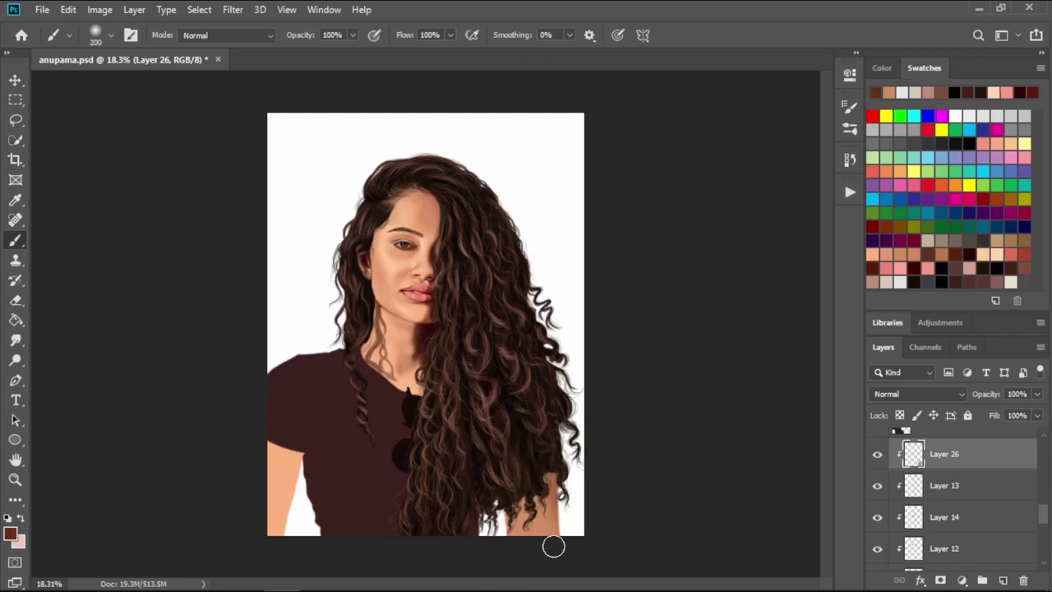
key("bracketleft")
key("bracketleft")
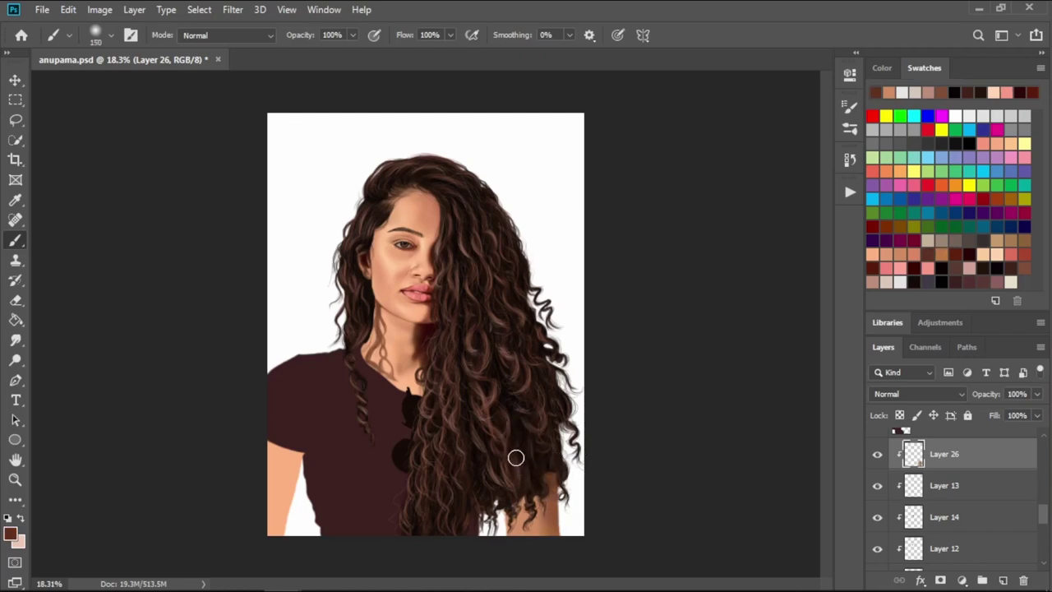
key("bracketleft")
key("bracketleft")
key("bracketleft")
left_click_drag(543, 509, 549, 530)
key("bracketright")
key("bracketright")
key("bracketright")
key("bracketright")
key("bracketright")
key("bracketright")
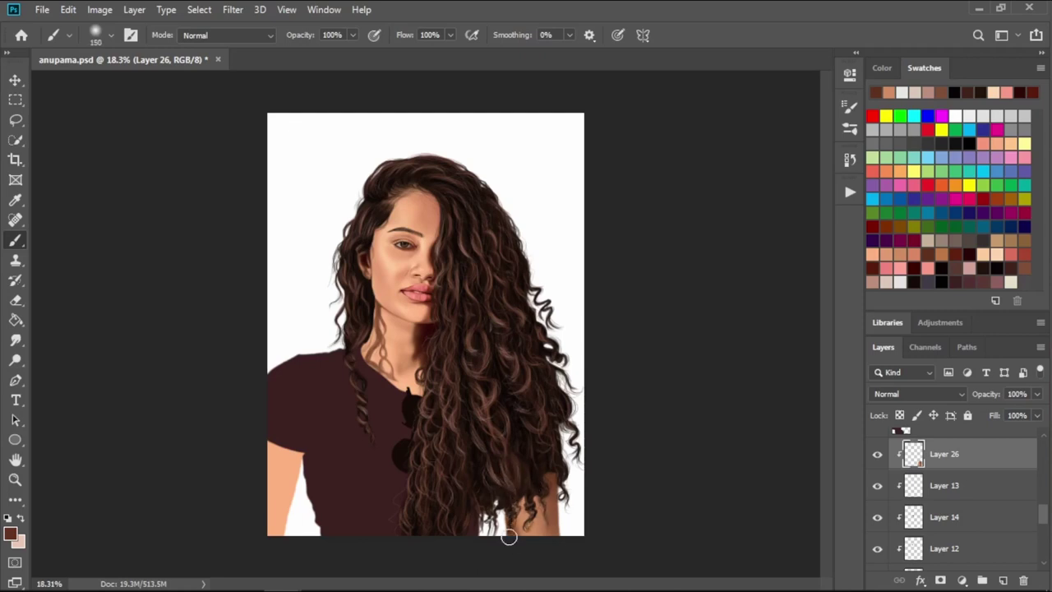
key("bracketright")
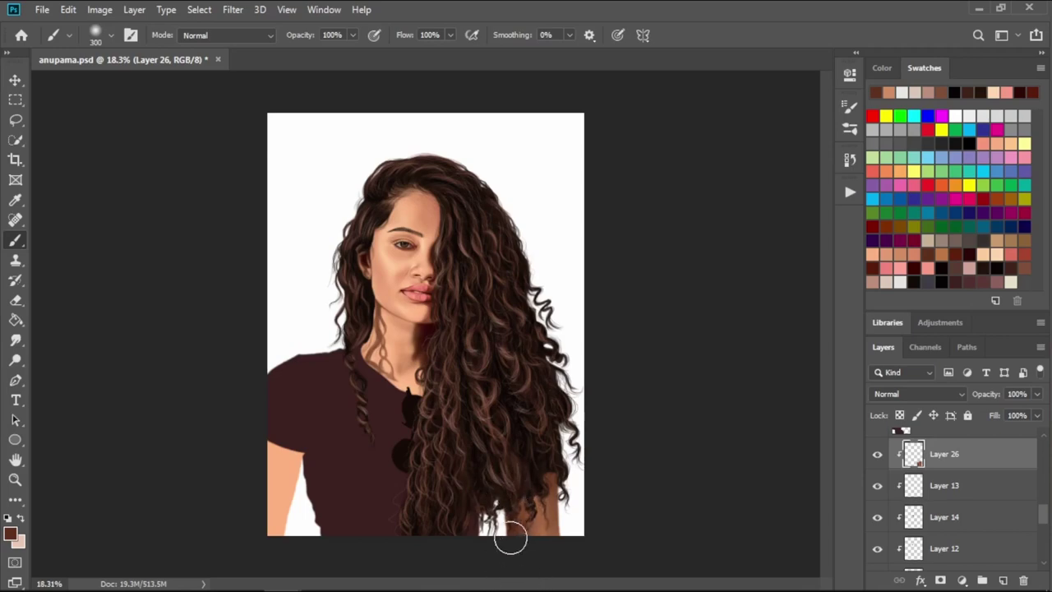
- Shade the left arm a darker tan using a peach skin tone
left_click(967, 243)
key("bracketleft")
key("bracketright")
key("bracketright")
key("bracketright")
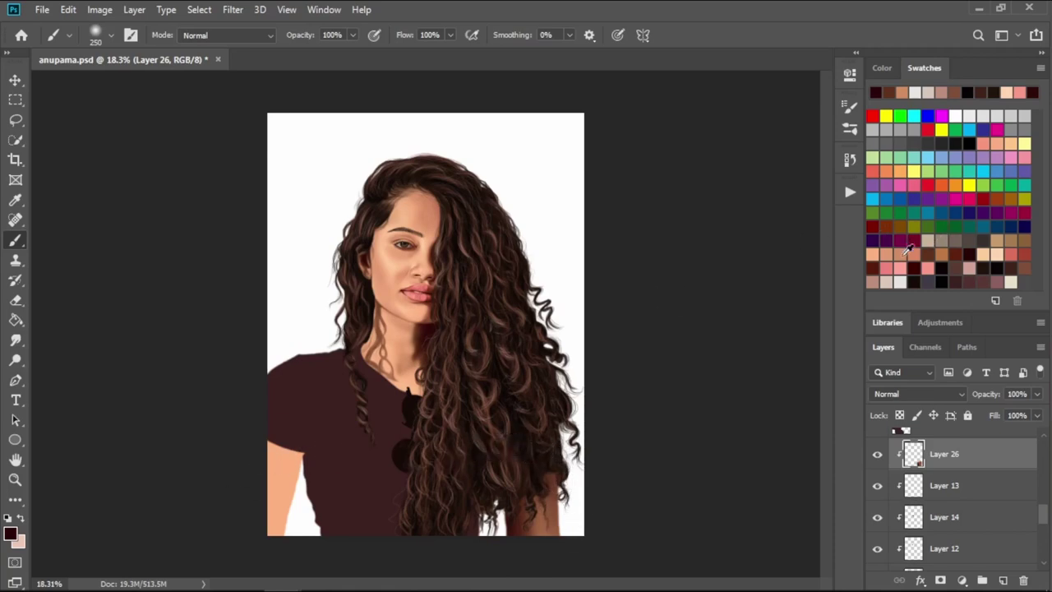
left_click(902, 252)
key("bracketright")
mouse_move(291, 447)
left_mouse_down()
mouse_move(299, 436)
mouse_move(294, 505)
left_mouse_up()
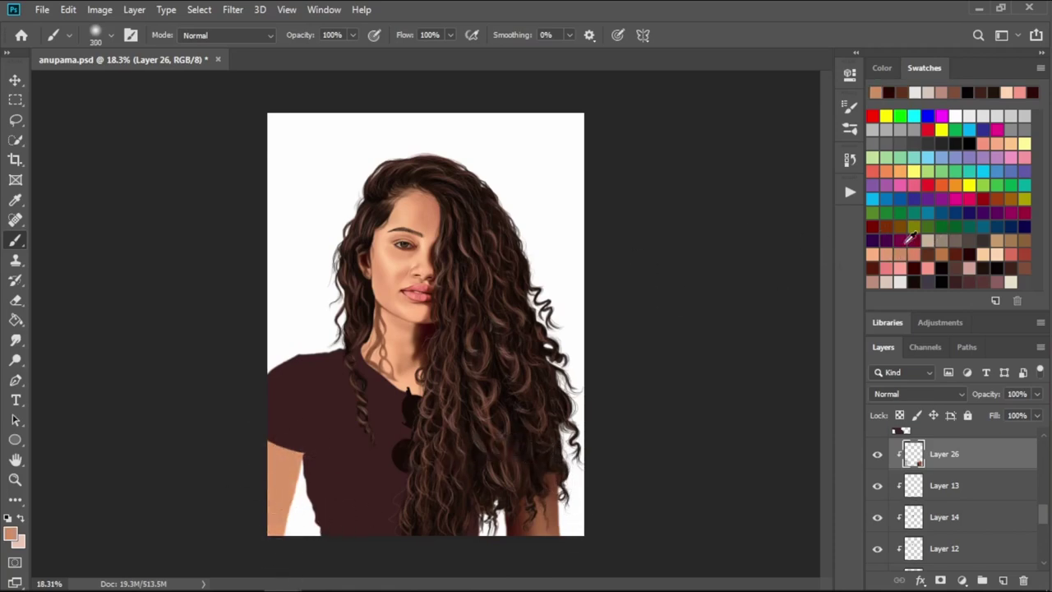
- Try dark brown shading on the left arm, undo it, and pick a darker brown
left_click(963, 246)
key("bracketleft")
key("bracketleft")
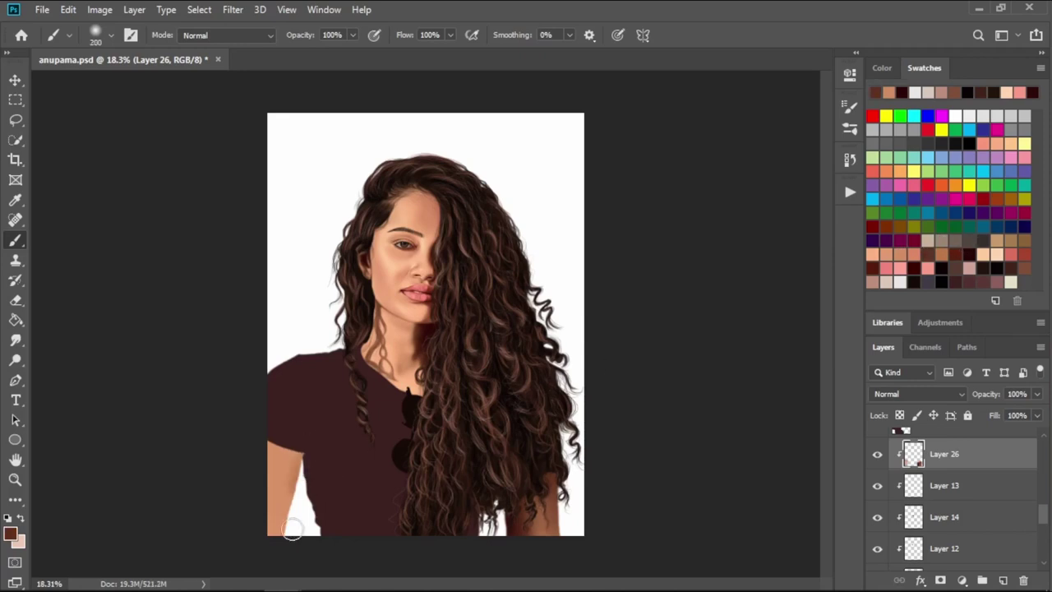
left_click_drag(282, 561, 291, 437)
key("ctrl+z")
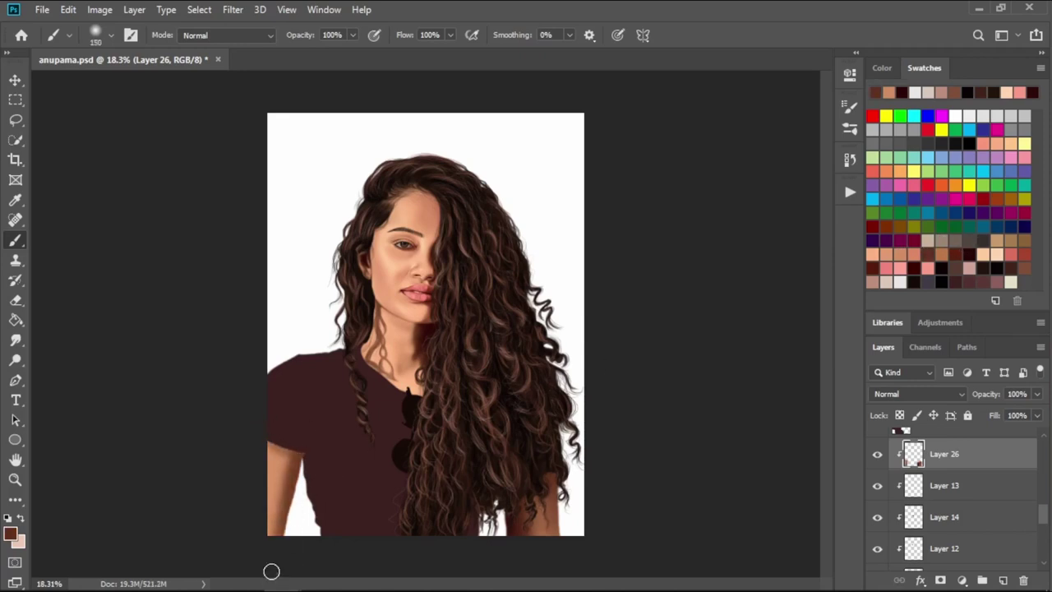
key("bracketright")
key("bracketright")
key("bracketright")
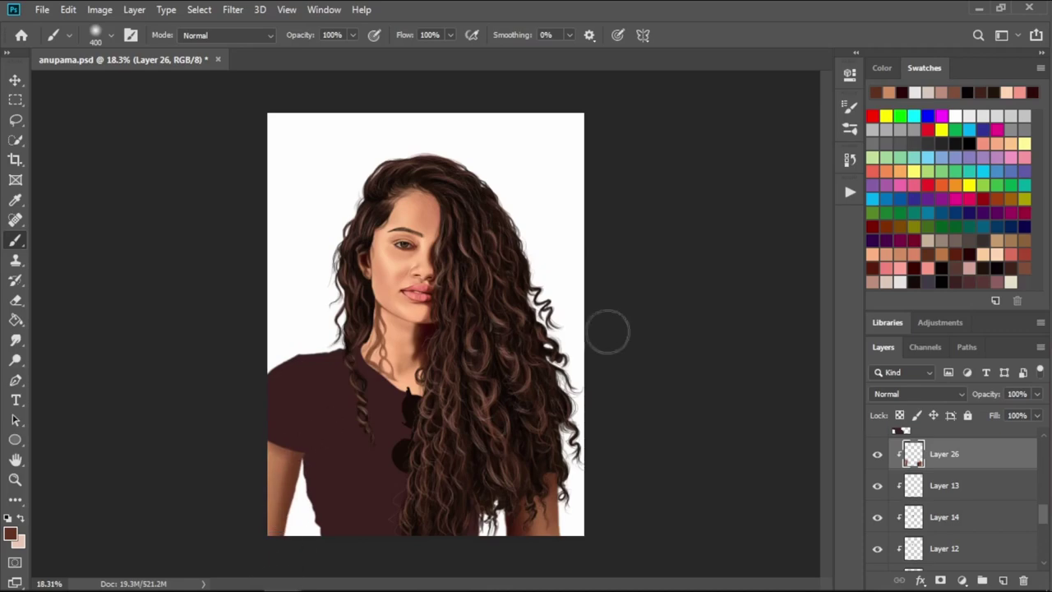
left_click(958, 254)
key("bracketleft")
key("bracketleft")
key("bracketleft")
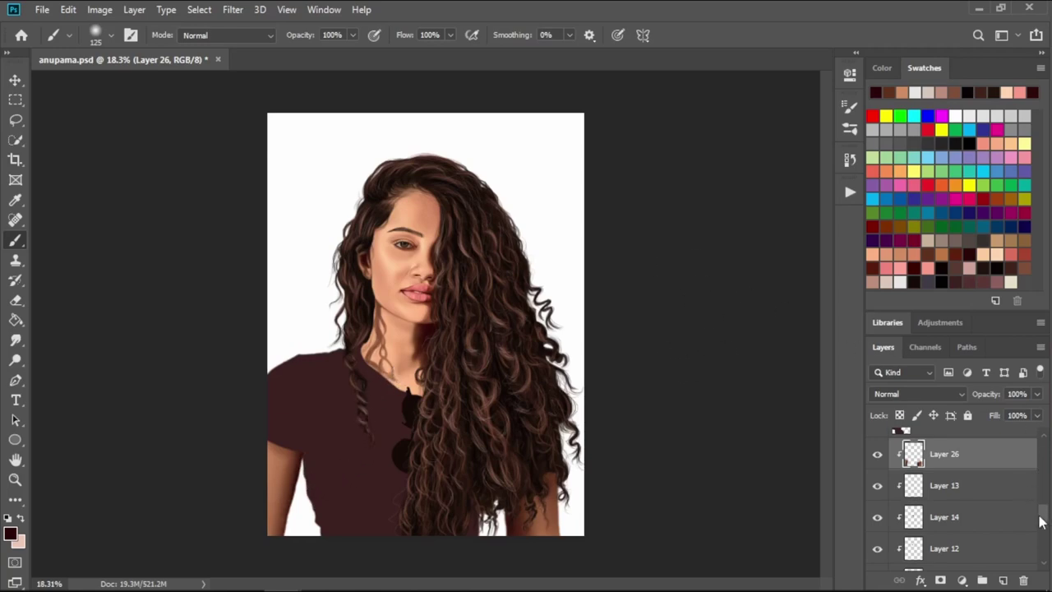
scroll(946, 542, "up", 3)
- Add Layer 27 above Layer 4 and clip it to the layer below
left_click(945, 542)
left_click(1003, 581)
right_click(963, 534)
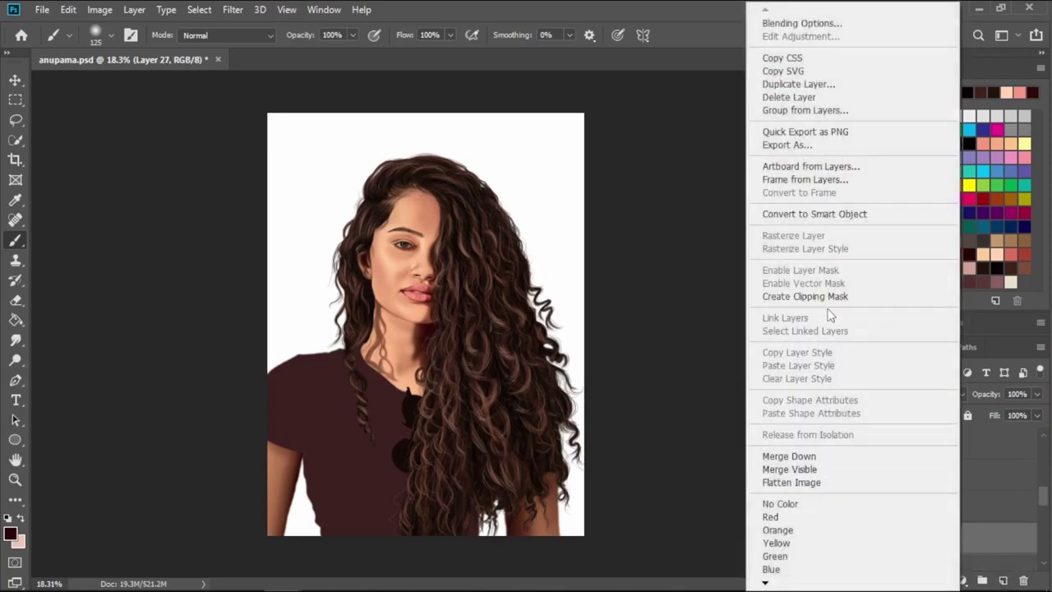
left_click(822, 298)
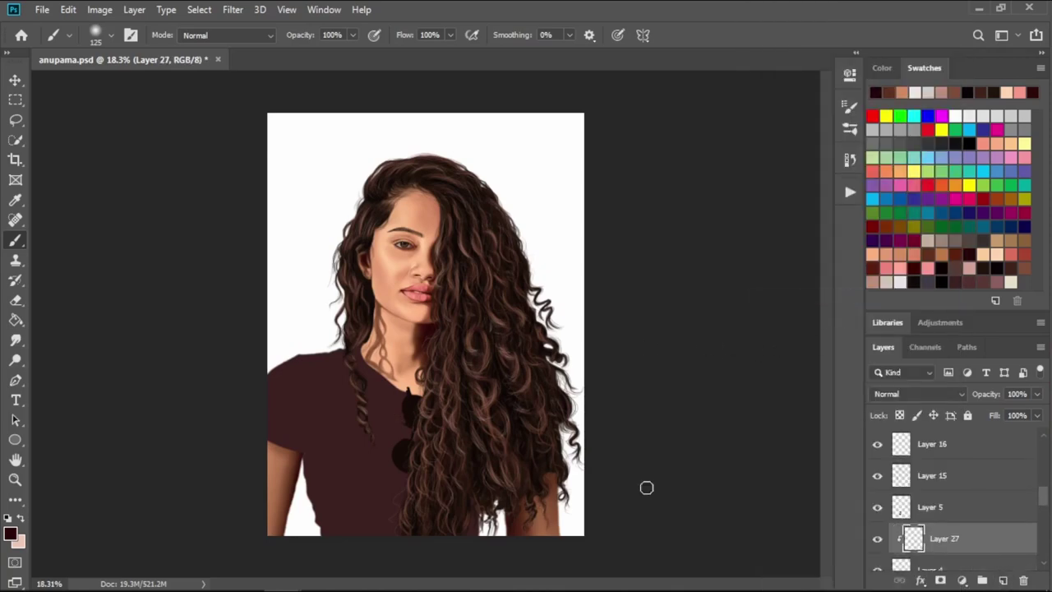
- Add Layer 28 above Layer 5 and clip it to Layer 5
left_click_drag(1035, 495, 958, 437)
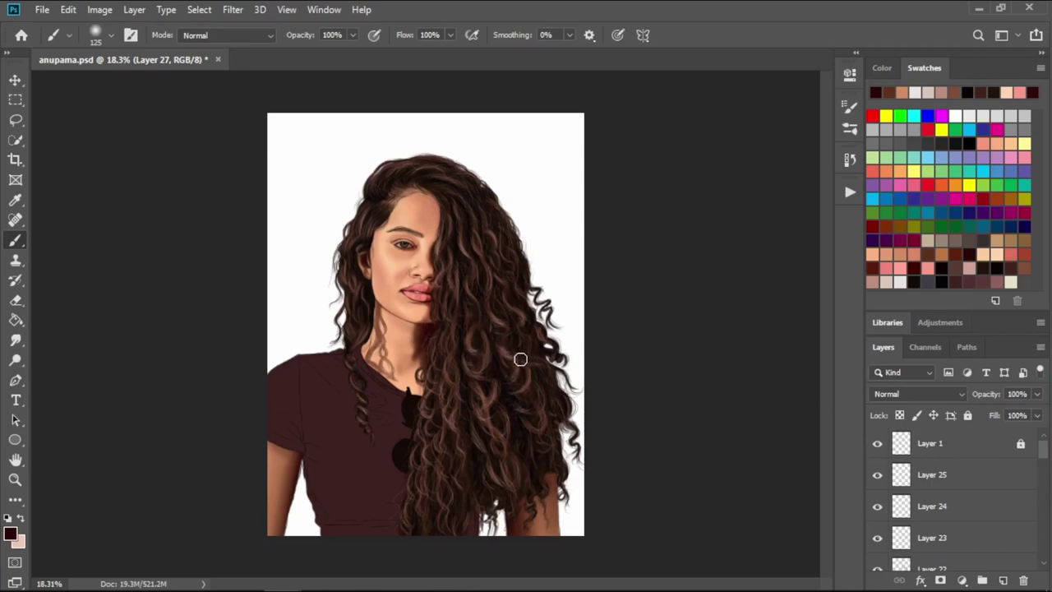
scroll(1041, 498, "down", 3)
scroll(1043, 485, "down", 3)
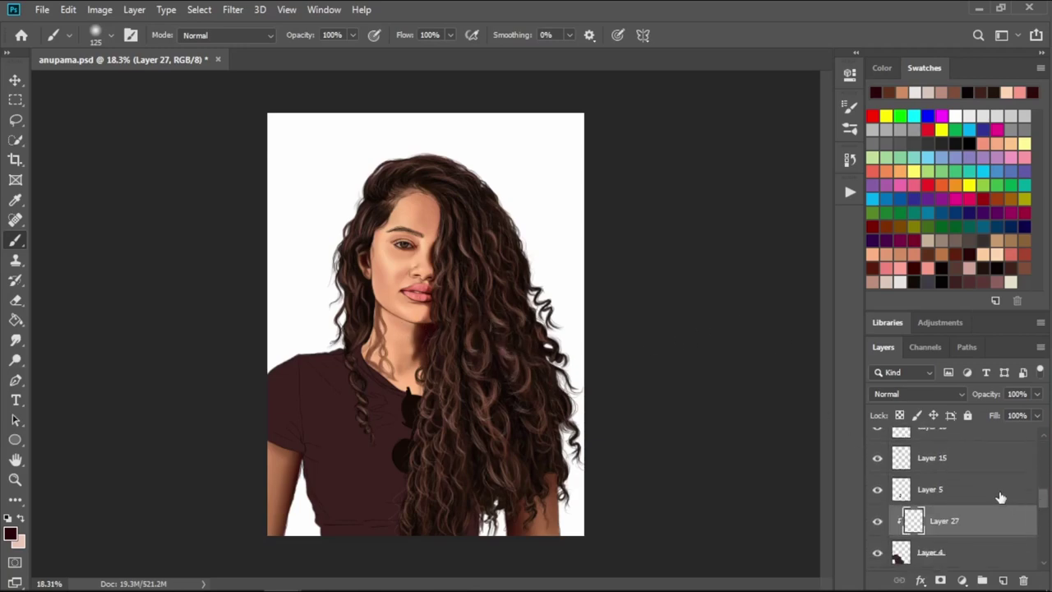
left_click(998, 492)
left_click(1004, 580)
right_click(980, 495)
left_click(805, 298)
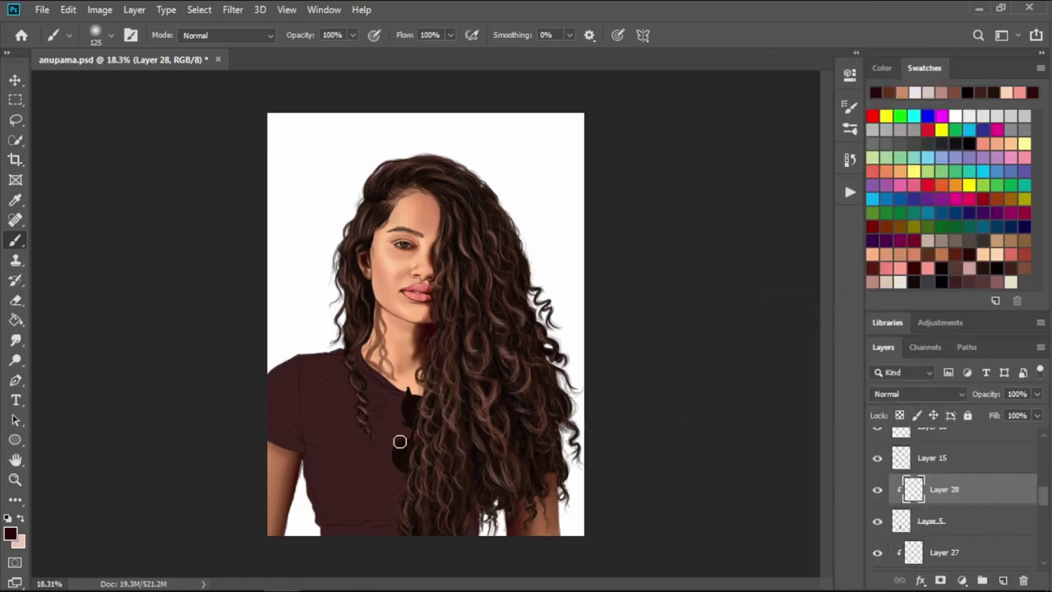
- Fill the hanging sunglasses lens with grey-blue and a soft grey highlight
scroll(400, 439, "up", 1)
scroll(411, 456, "up", 4)
scroll(629, 416, "up", 3)
scroll(655, 433, "up", 3)
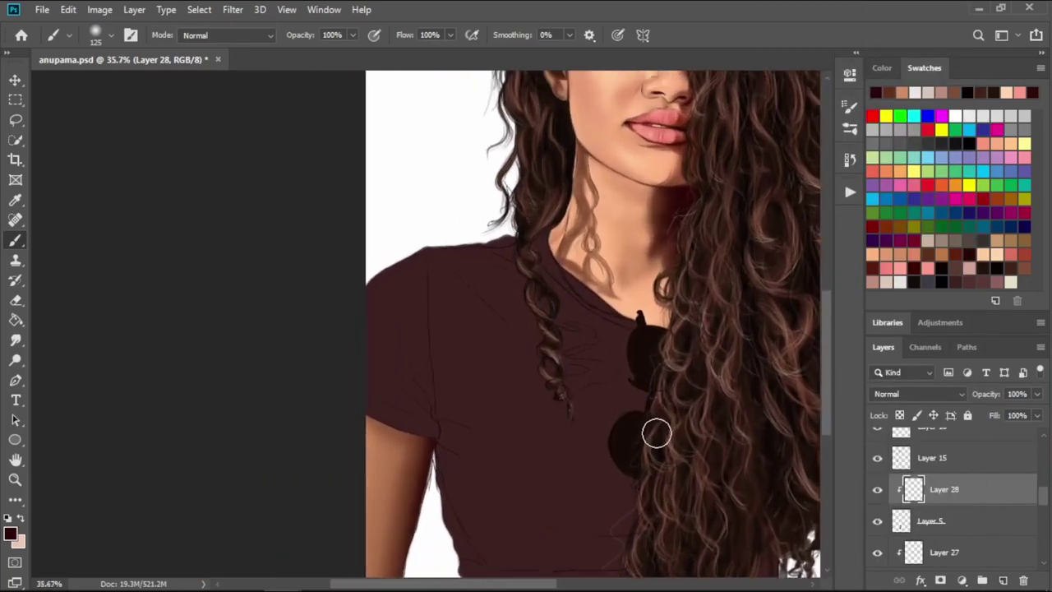
scroll(642, 396, "up", 3)
scroll(641, 399, "up", 1)
scroll(617, 300, "up", 2)
scroll(638, 364, "up", 2)
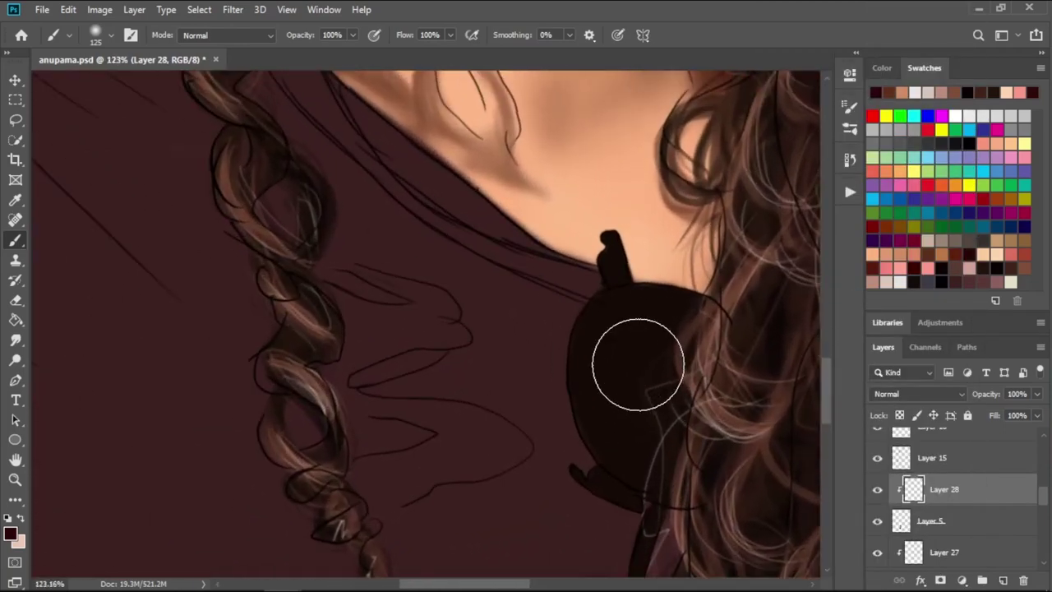
scroll(600, 366, "up", 1)
key("bracketleft")
key("bracketleft")
key("bracketleft")
left_click(929, 277)
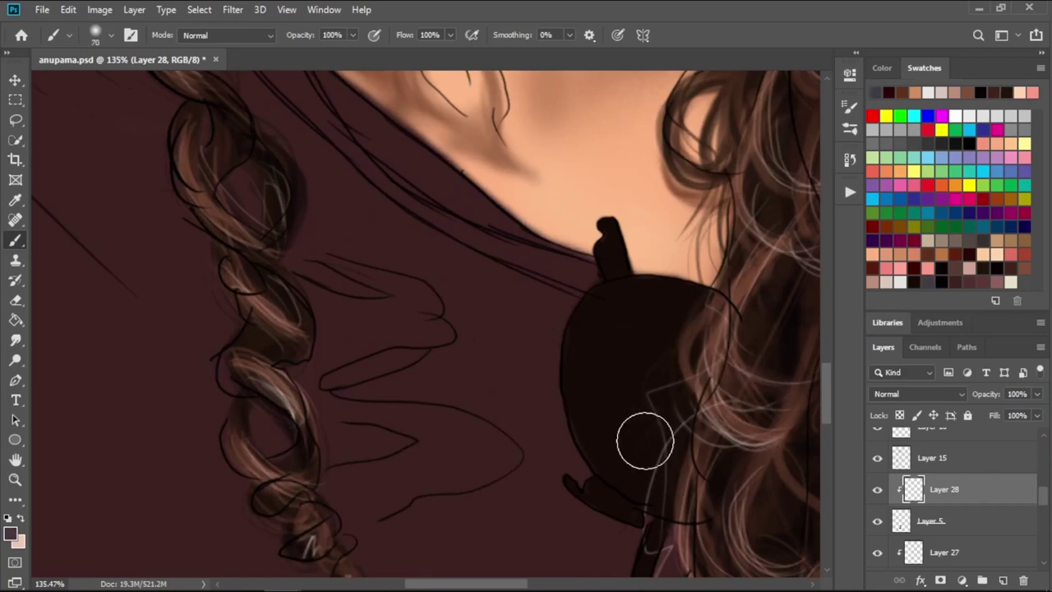
mouse_move(518, 441)
left_mouse_down()
mouse_move(557, 265)
mouse_move(584, 331)
left_mouse_up()
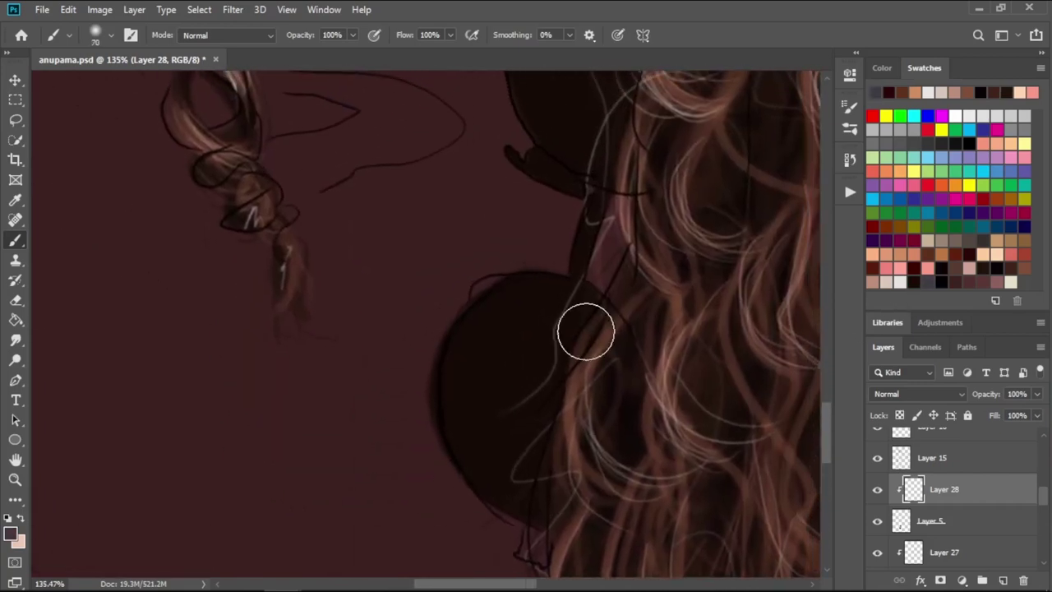
key("bracketleft")
key("bracketleft")
left_click_drag(512, 331, 493, 403)
mouse_move(514, 500)
left_mouse_down()
mouse_move(513, 423)
mouse_move(488, 369)
mouse_move(517, 381)
mouse_move(539, 453)
left_mouse_up()
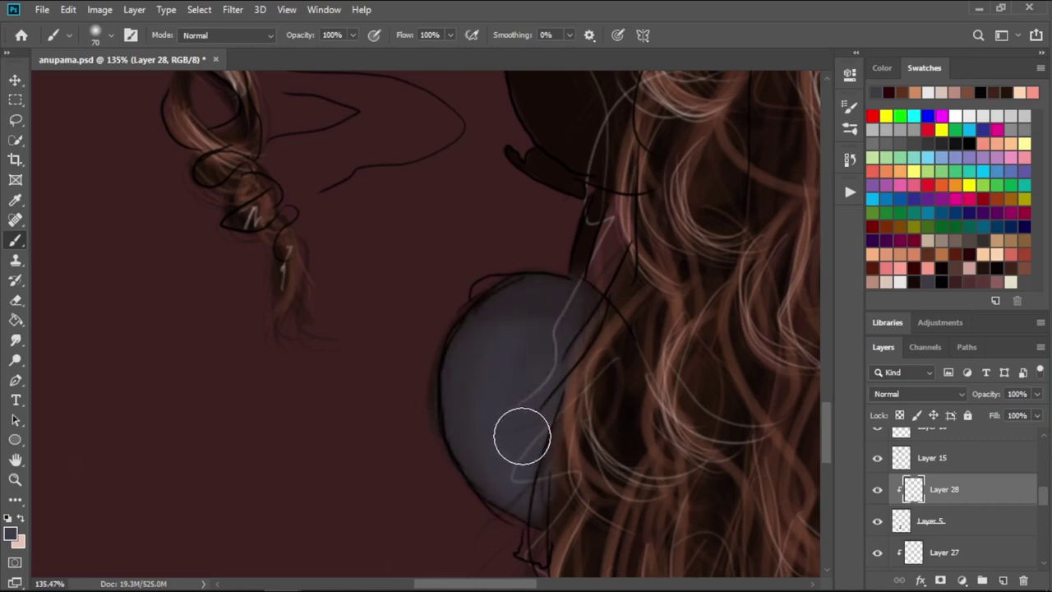
- Paint a fine light rim along the lens's upper-left edge
key("bracketleft")
key("bracketleft")
left_click(901, 279)
key("bracketleft")
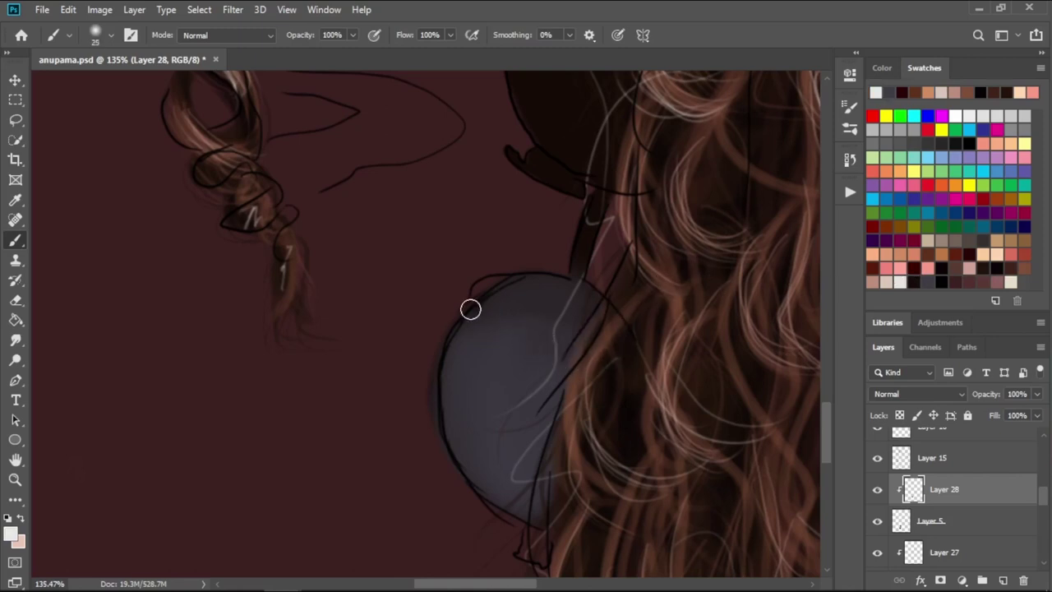
key("bracketleft")
key("bracketleft")
key("bracketleft")
mouse_move(435, 364)
left_mouse_down()
mouse_move(446, 334)
mouse_move(508, 280)
mouse_move(563, 289)
left_mouse_up()
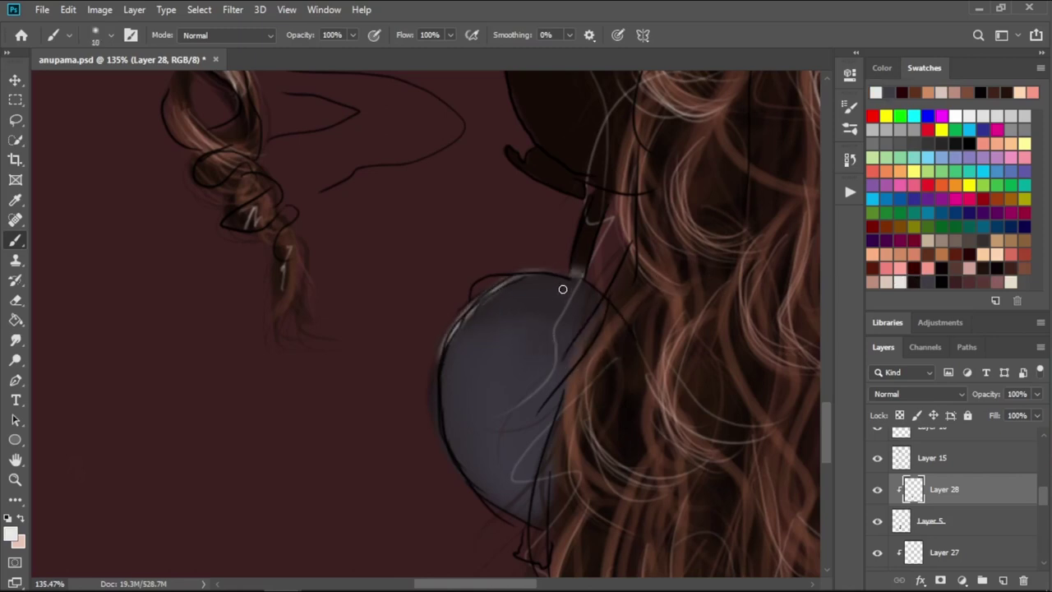
- Paint light strokes along the sunglasses strap and the lens's left edge
left_click(70, 35)
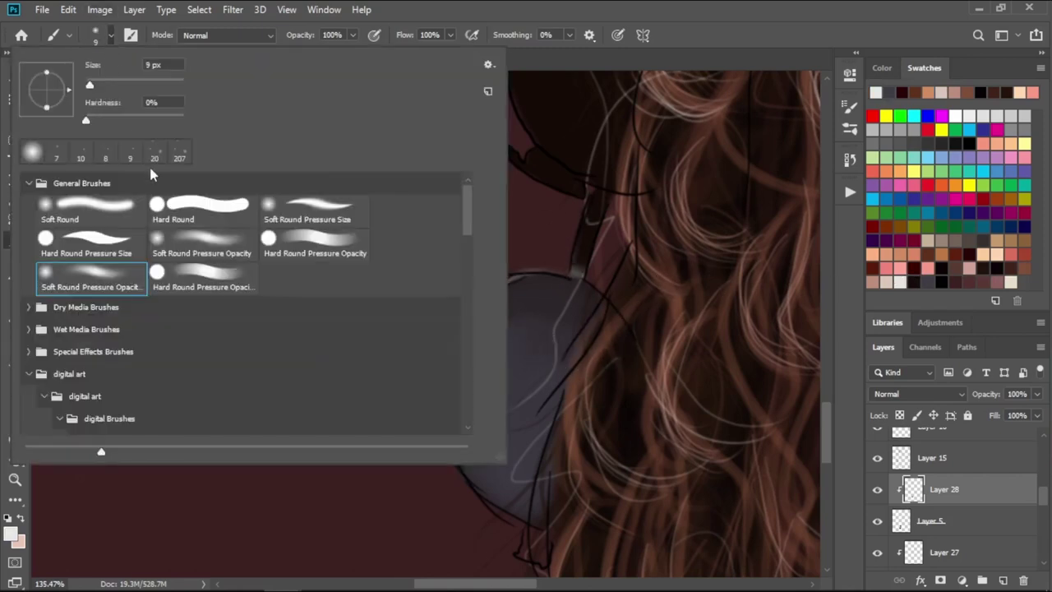
key("Escape")
left_click_drag(591, 206, 575, 265)
mouse_move(477, 294)
left_mouse_down()
mouse_move(441, 362)
mouse_move(475, 451)
mouse_move(551, 517)
mouse_move(497, 505)
left_mouse_up()
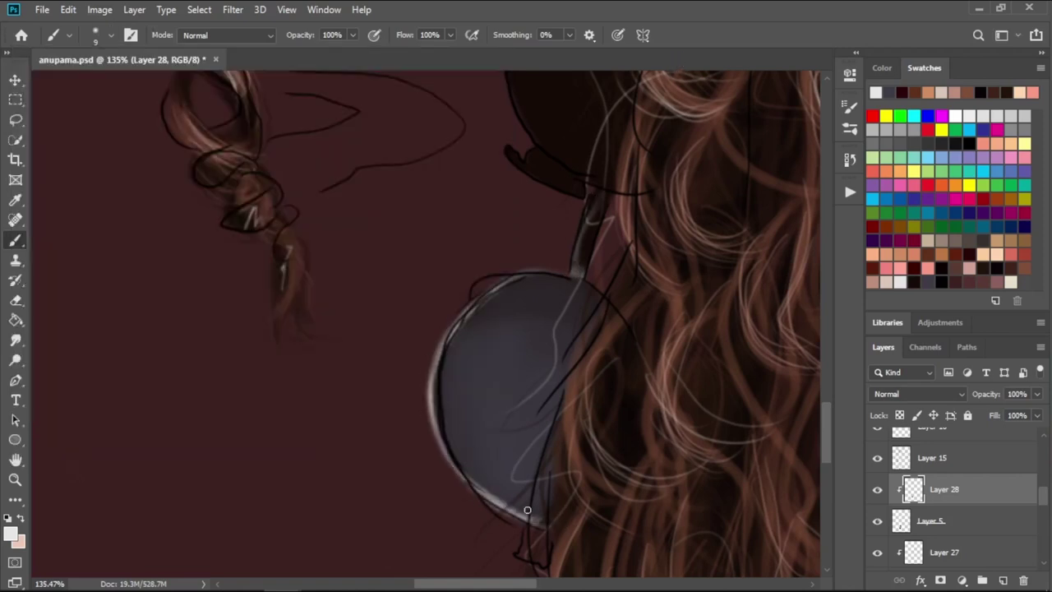
- Hide the Layer 1 sketch lines and brighten the lens's upper and lower-left rim
left_click_drag(1046, 498, 1044, 448)
left_click(877, 443)
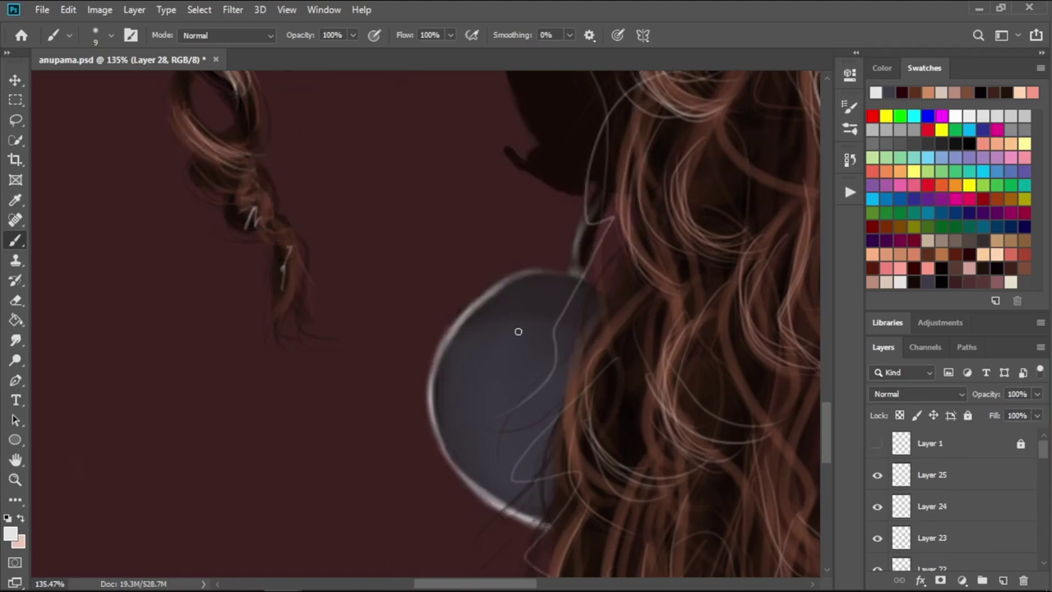
mouse_move(455, 323)
left_mouse_down()
mouse_move(552, 274)
mouse_move(502, 289)
mouse_move(576, 281)
mouse_move(594, 304)
mouse_move(459, 321)
mouse_move(434, 418)
mouse_move(444, 455)
left_mouse_up()
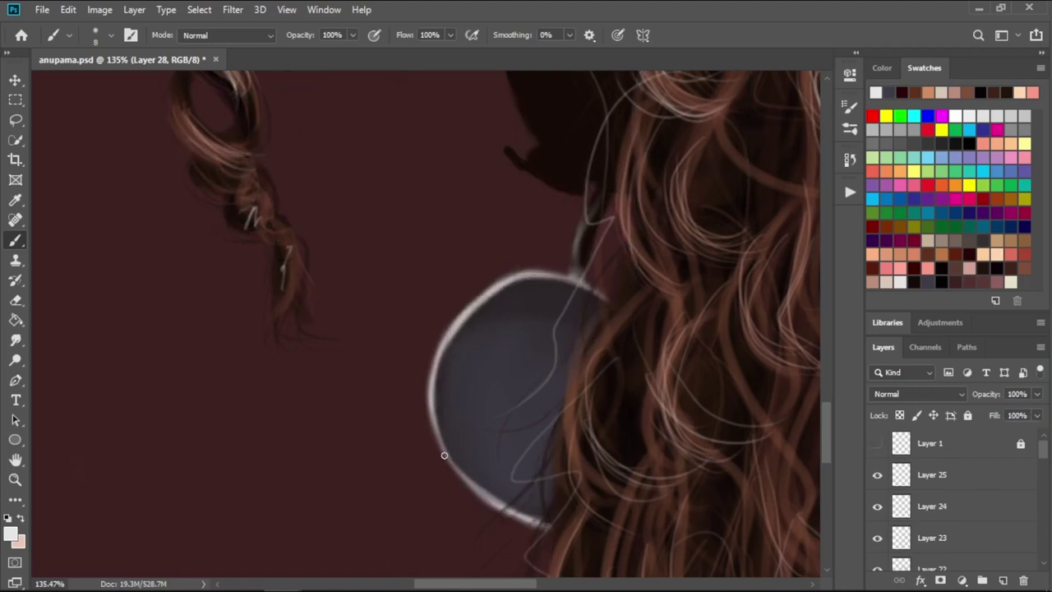
left_click_drag(431, 394, 480, 489)
left_click_drag(436, 426, 496, 510)
left_click_drag(444, 444, 498, 508)
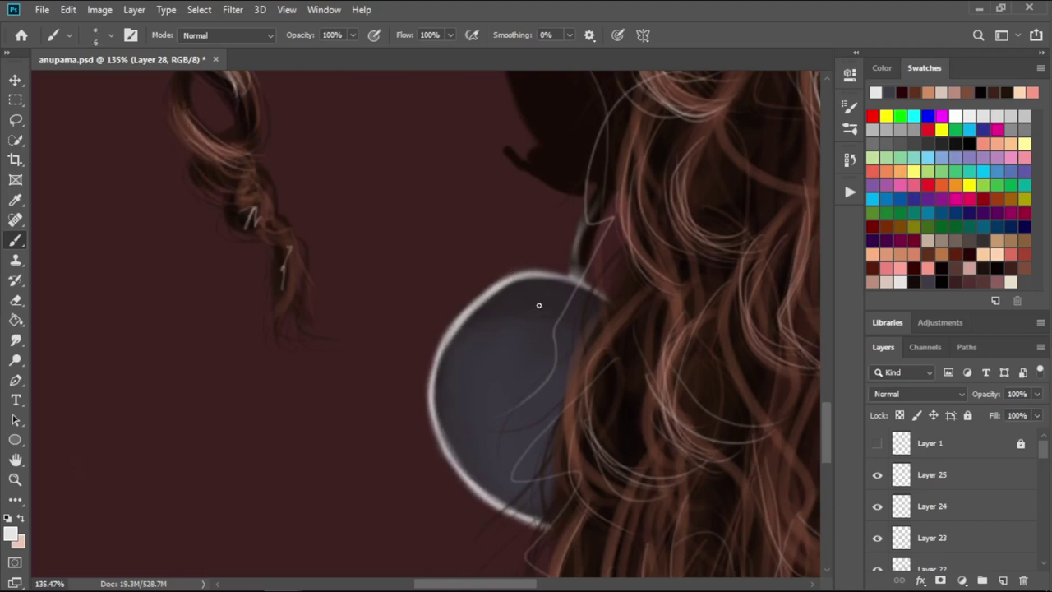
- Paint a highlight along the sunglasses' hinge arm with a slightly larger brush
left_click_drag(539, 304, 523, 423)
key("bracketright")
key("bracketright")
key("bracketright")
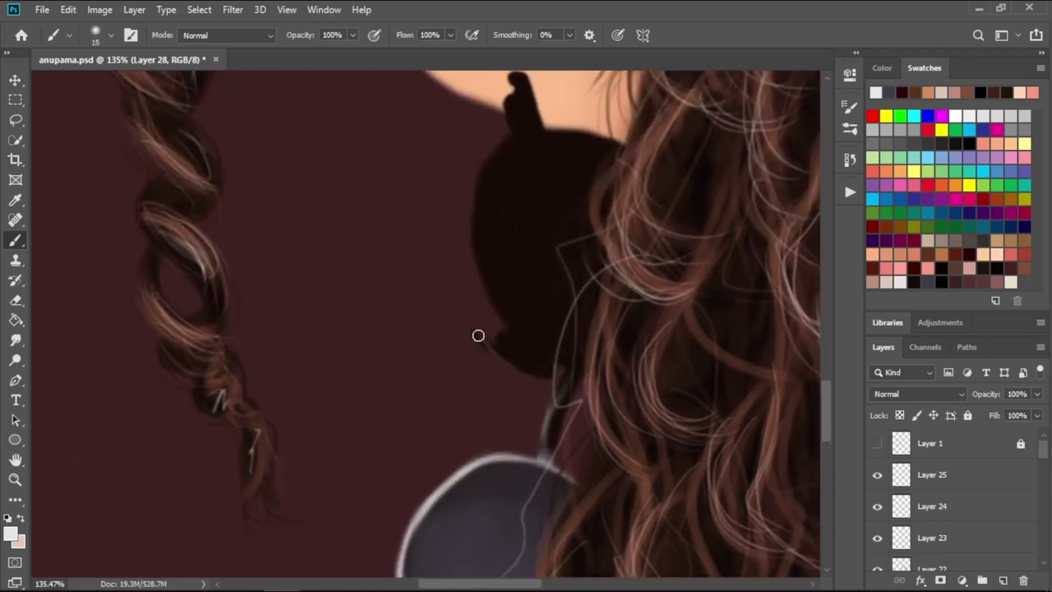
mouse_move(477, 334)
left_mouse_down()
mouse_move(529, 354)
mouse_move(467, 330)
mouse_move(588, 369)
left_mouse_up()
key("bracketright")
left_click_drag(514, 335, 604, 375)
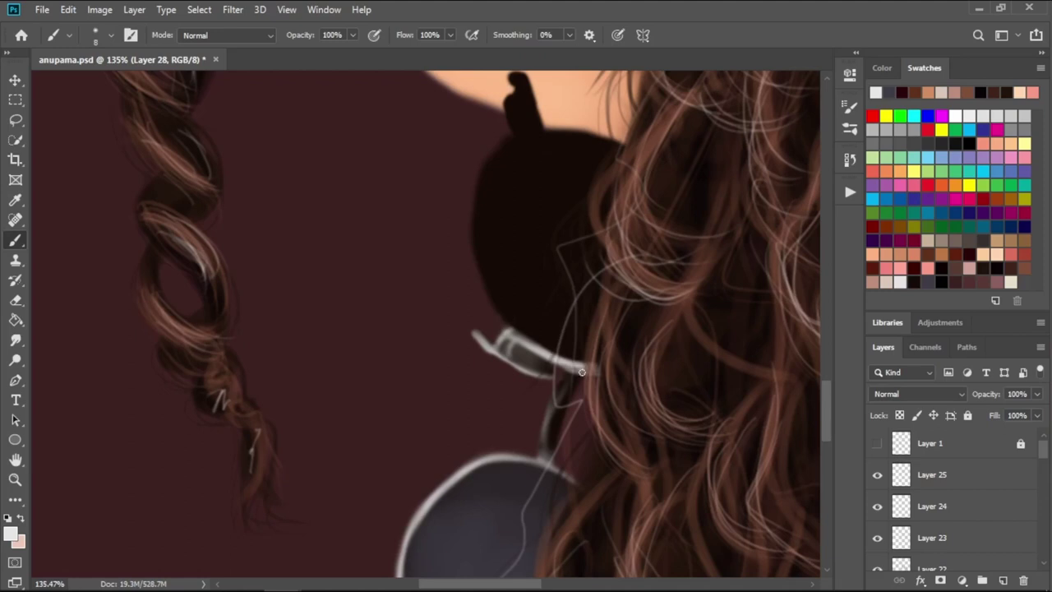
key("bracketright")
- Highlight the left and top edges of the upper lens frame
left_click_drag(508, 332, 477, 261)
left_click_drag(496, 311, 475, 232)
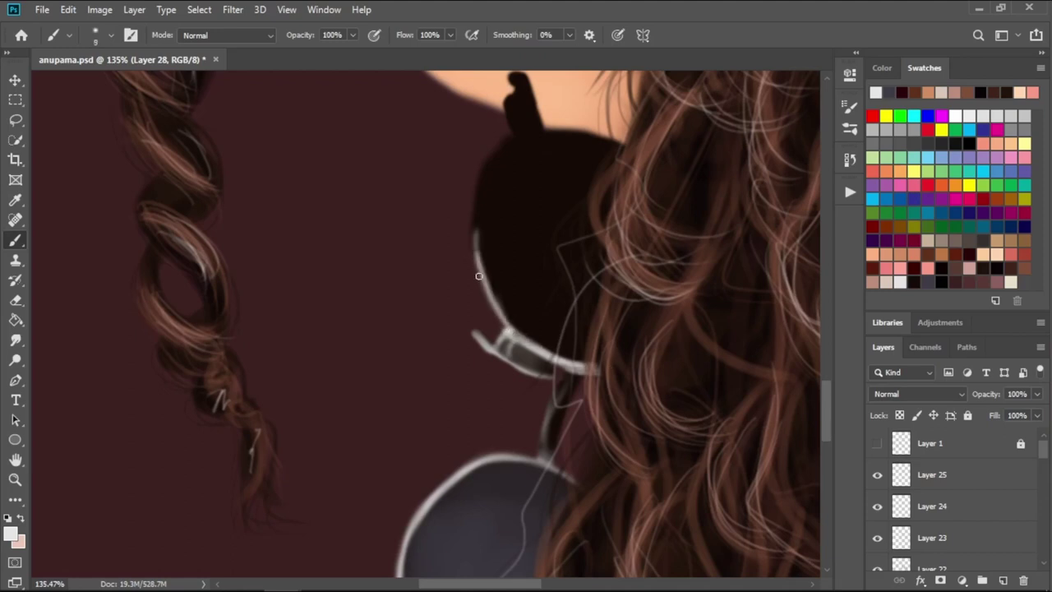
key("bracketleft")
mouse_move(478, 277)
left_mouse_down()
mouse_move(475, 197)
mouse_move(496, 148)
mouse_move(559, 131)
left_mouse_up()
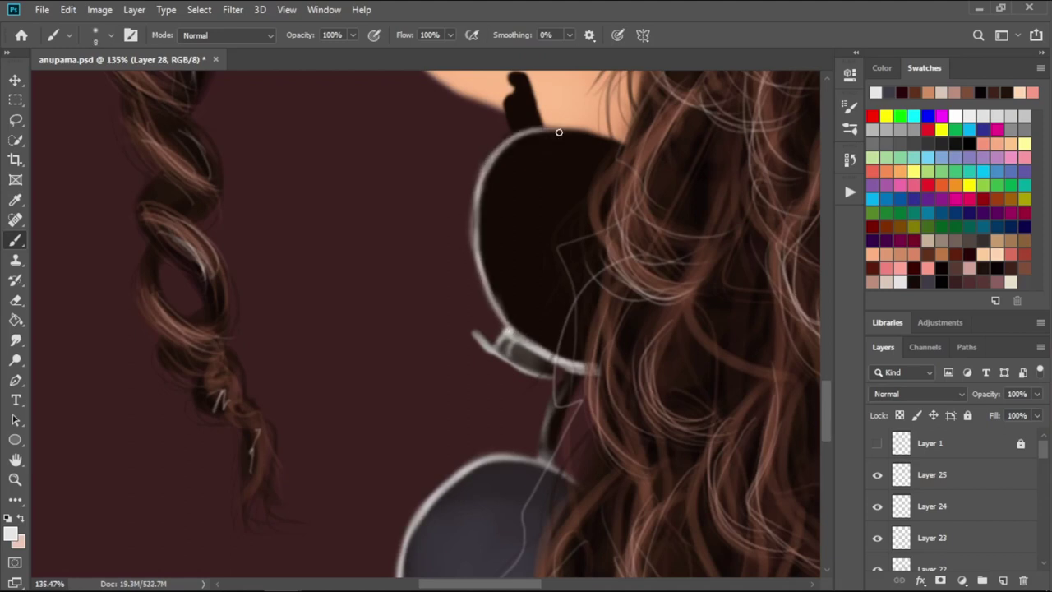
mouse_move(498, 143)
left_mouse_down()
mouse_move(575, 130)
mouse_move(625, 146)
left_mouse_up()
mouse_move(539, 131)
left_mouse_down()
mouse_move(625, 150)
mouse_move(500, 138)
mouse_move(482, 212)
left_mouse_up()
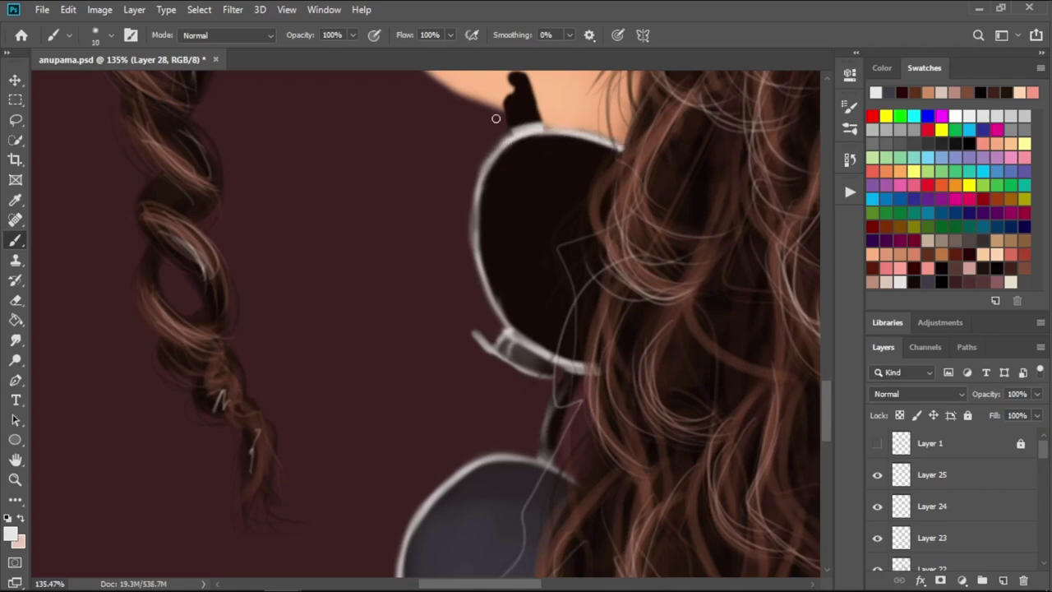
- Brighten the upper lens's left rim down to its lower curve in light beige
left_click(929, 253)
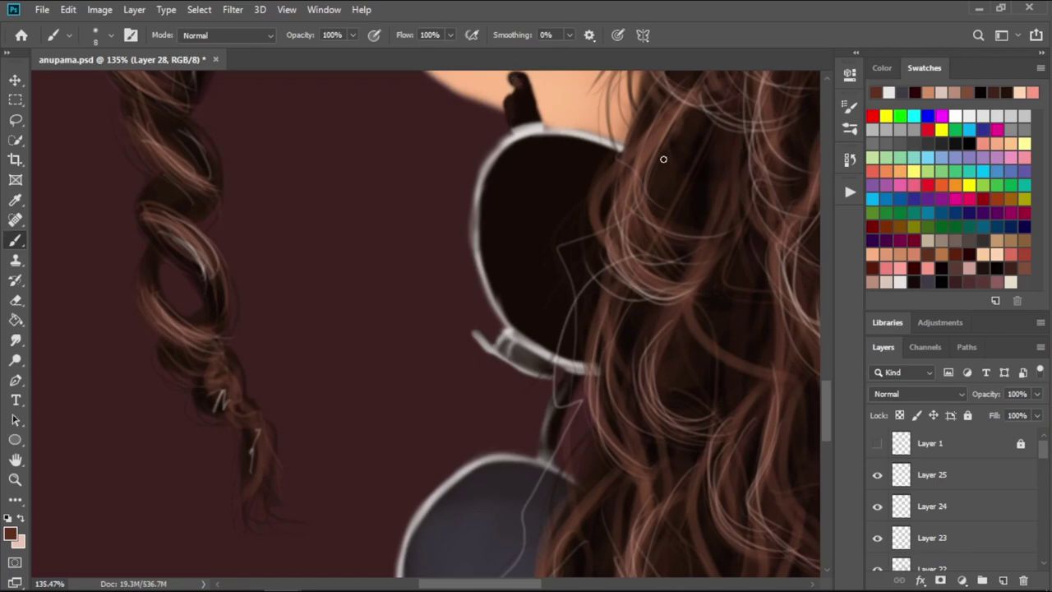
left_click(928, 270)
key("bracketright")
key("bracketright")
key("bracketright")
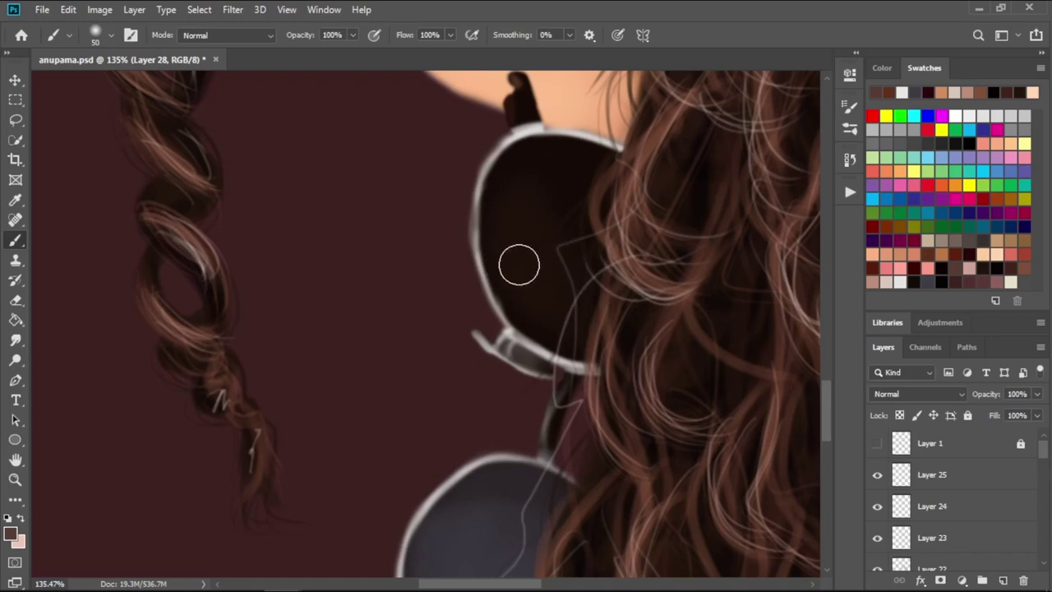
key("bracketleft")
key("bracketleft")
key("bracketleft")
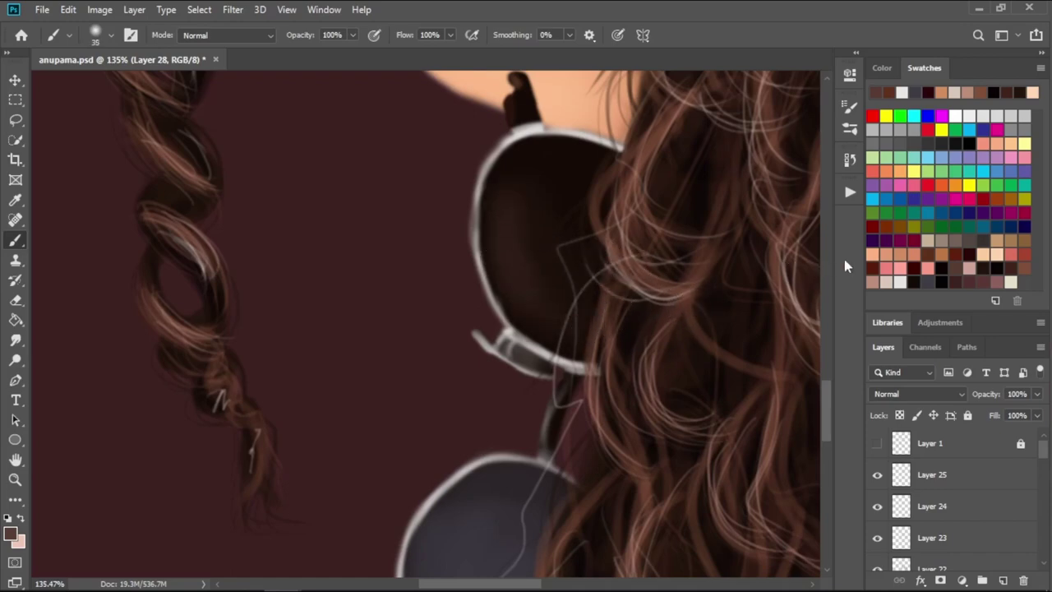
left_click(898, 281)
key("bracketleft")
key("bracketleft")
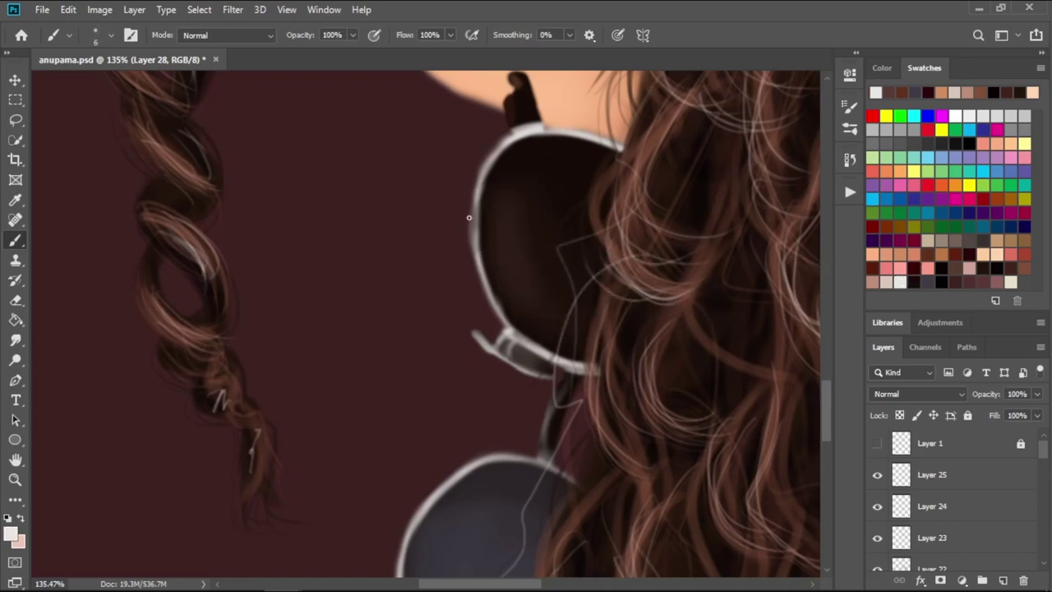
left_click_drag(469, 217, 493, 297)
mouse_move(477, 238)
left_mouse_down()
mouse_move(499, 316)
mouse_move(549, 356)
left_mouse_up()
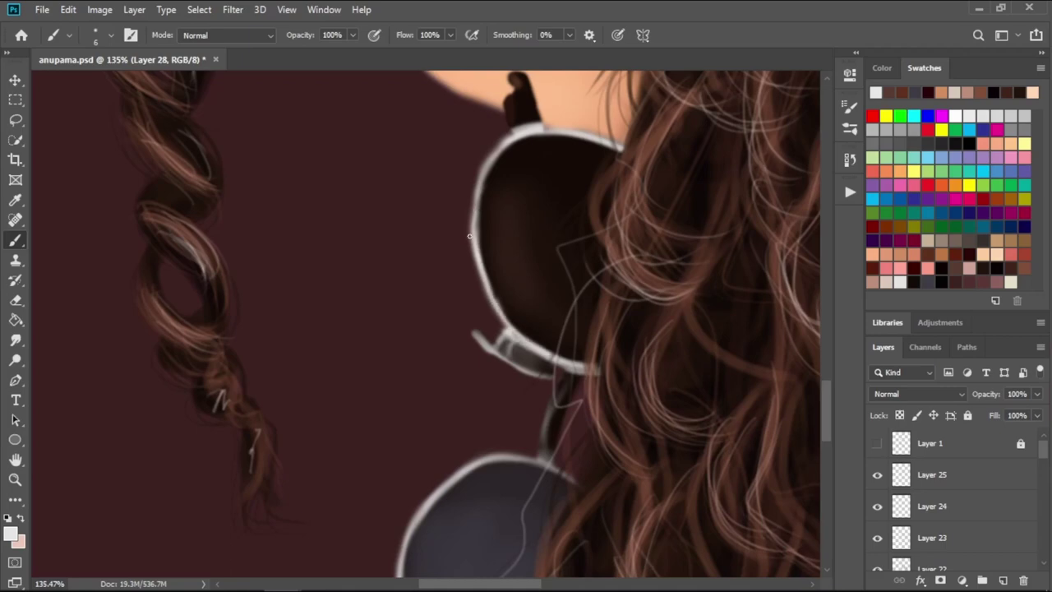
left_click_drag(480, 174, 482, 240)
left_click_drag(488, 278, 539, 337)
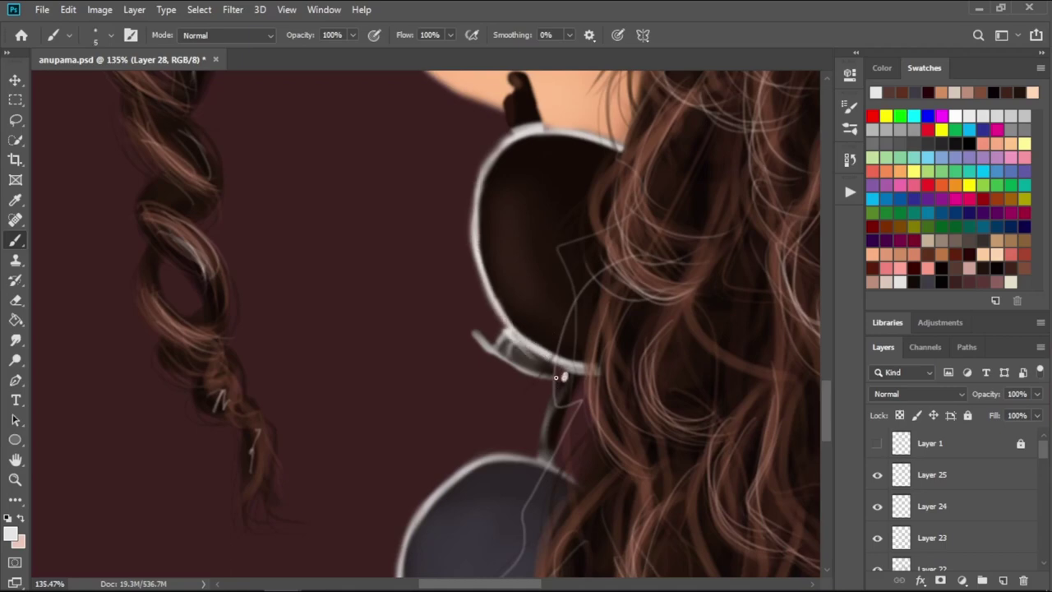
- Brighten the hinge highlight, undoing an extra stroke
scroll(555, 377, "down", 2)
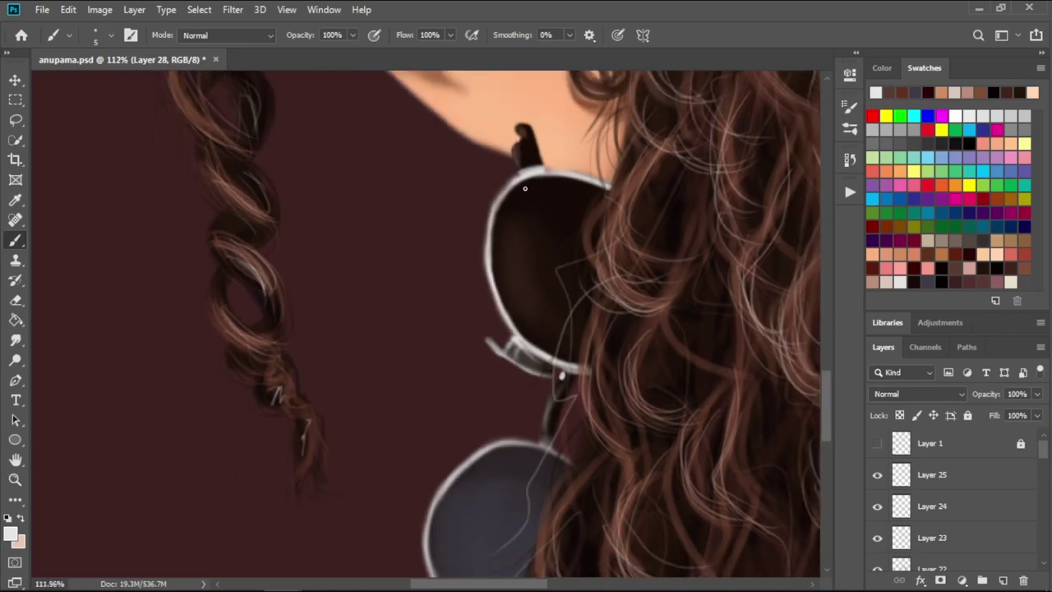
key("bracketright")
key("bracketright")
key("bracketright")
left_click_drag(486, 339, 547, 376)
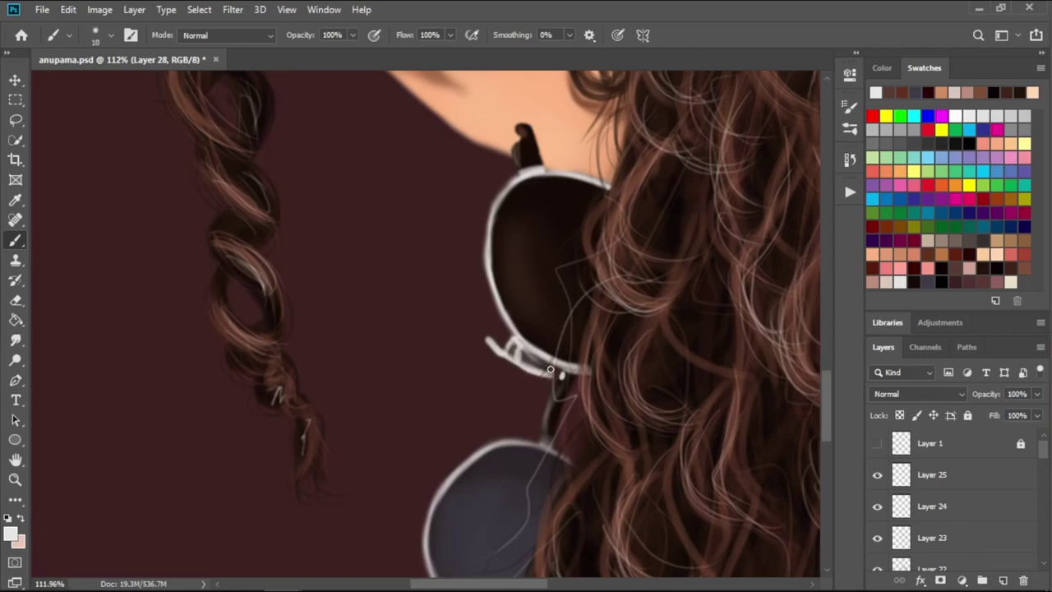
left_click_drag(576, 367, 535, 347)
key("ctrl+z")
- Darken the top and inner top rim of the upper lens frame in black
key("bracketright")
key("bracketright")
key("bracketright")
scroll(627, 340, "down", 2)
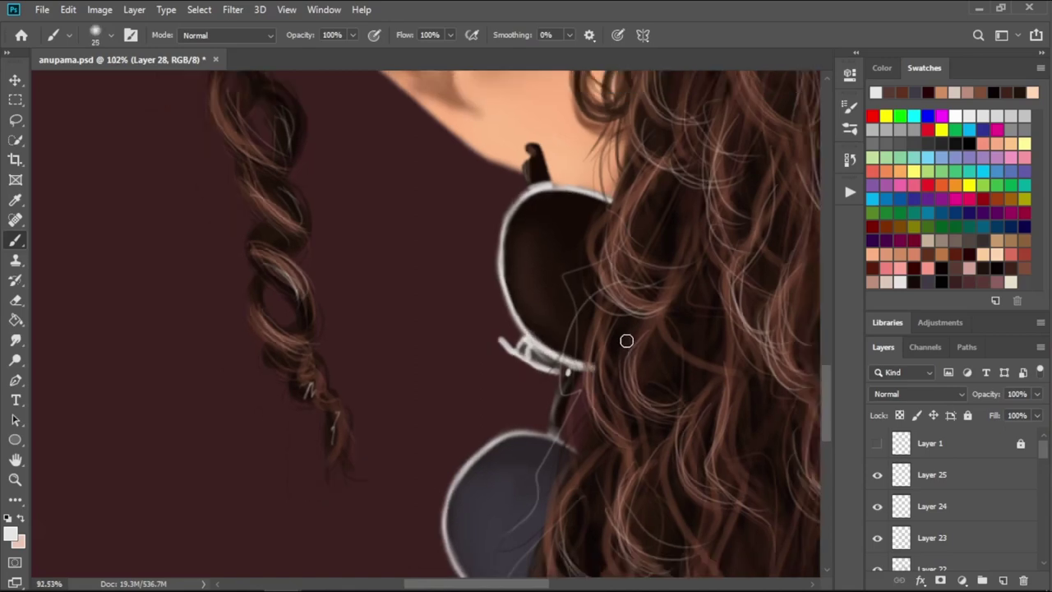
scroll(626, 340, "up", 1)
scroll(627, 309, "up", 1)
left_click(920, 272)
key("bracketleft")
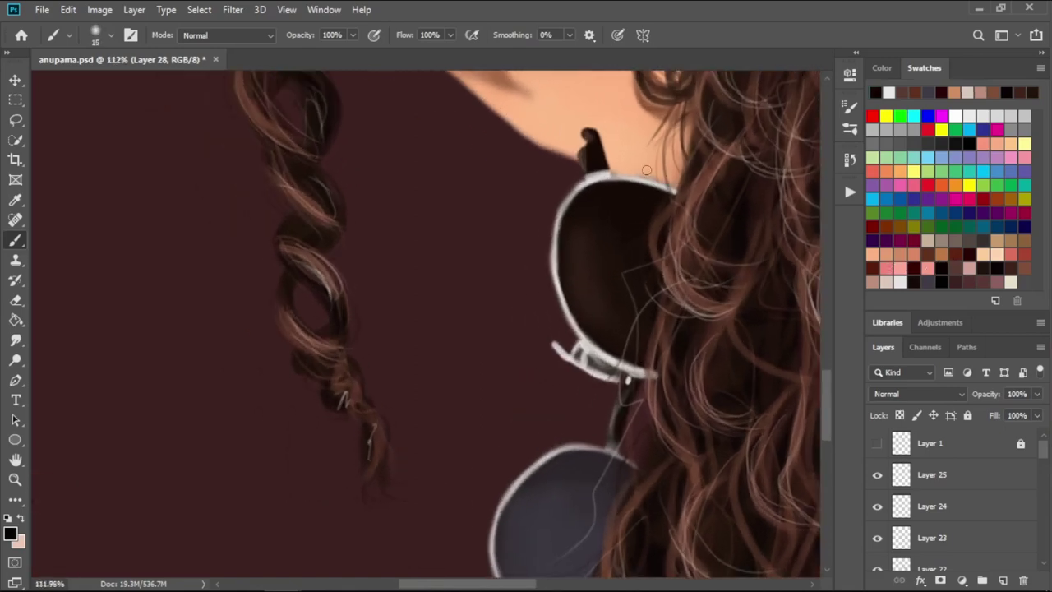
mouse_move(581, 190)
left_mouse_down()
mouse_move(616, 176)
mouse_move(667, 195)
left_mouse_up()
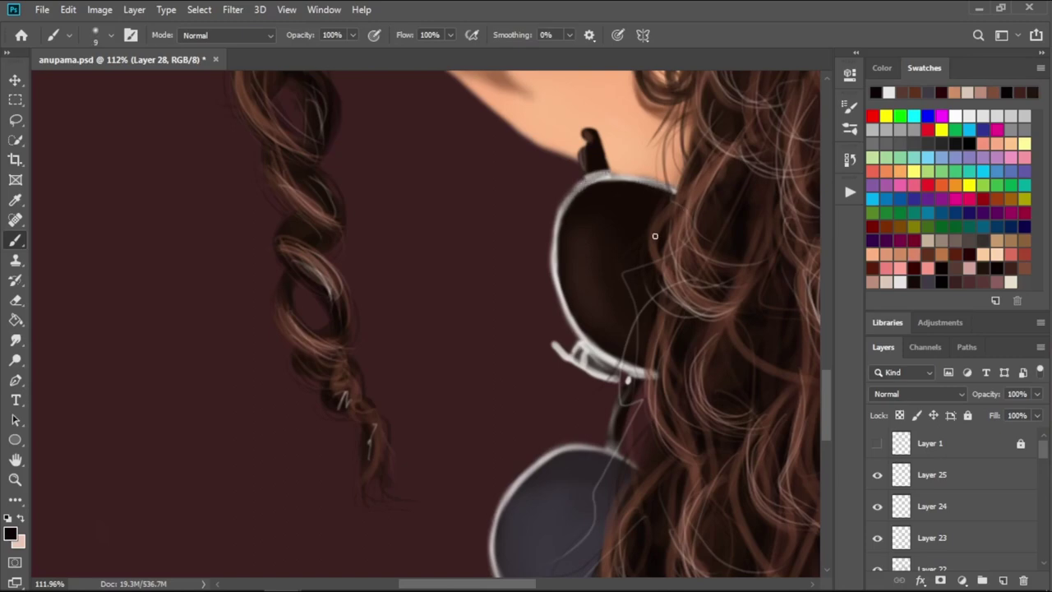
mouse_move(597, 191)
left_mouse_down()
mouse_move(631, 178)
mouse_move(666, 186)
left_mouse_up()
- Add a small light highlight on the lower lens rim
scroll(632, 369, "down", 1)
scroll(631, 362, "down", 1)
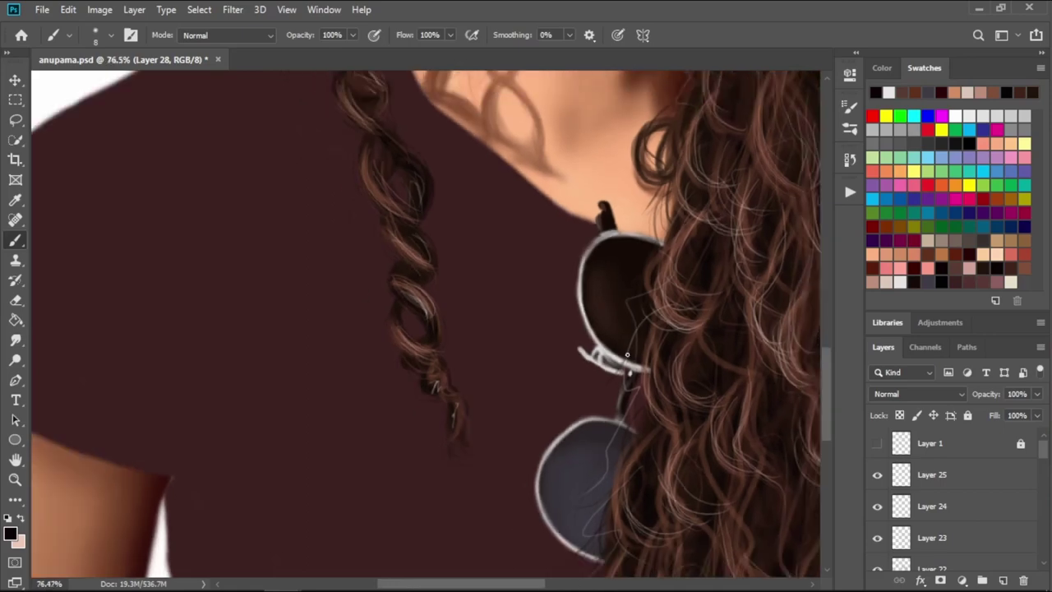
scroll(627, 353, "down", 1)
scroll(614, 348, "up", 1)
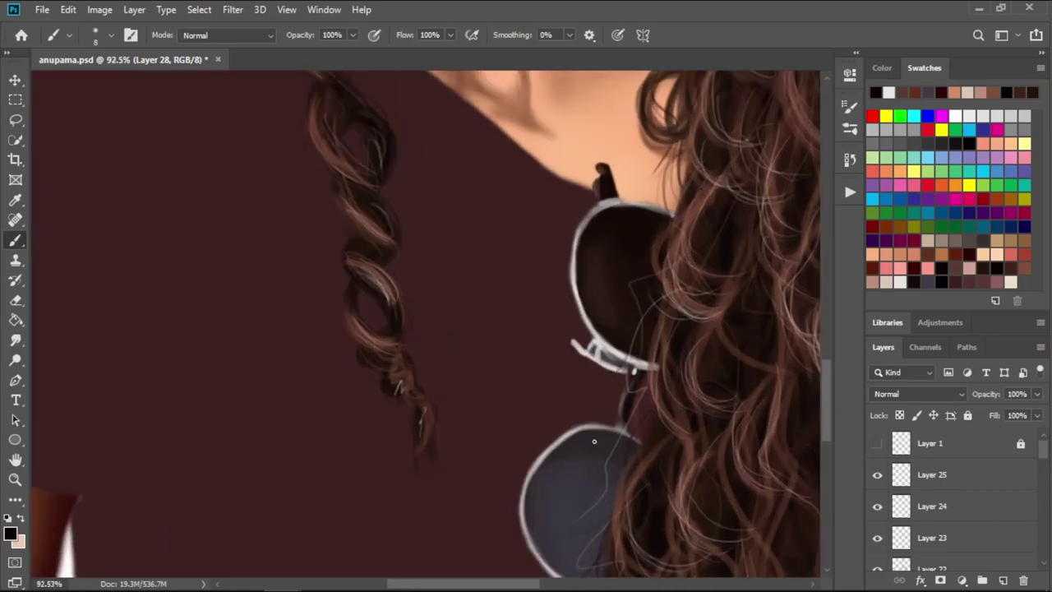
scroll(557, 455, "up", 1)
left_click(901, 280)
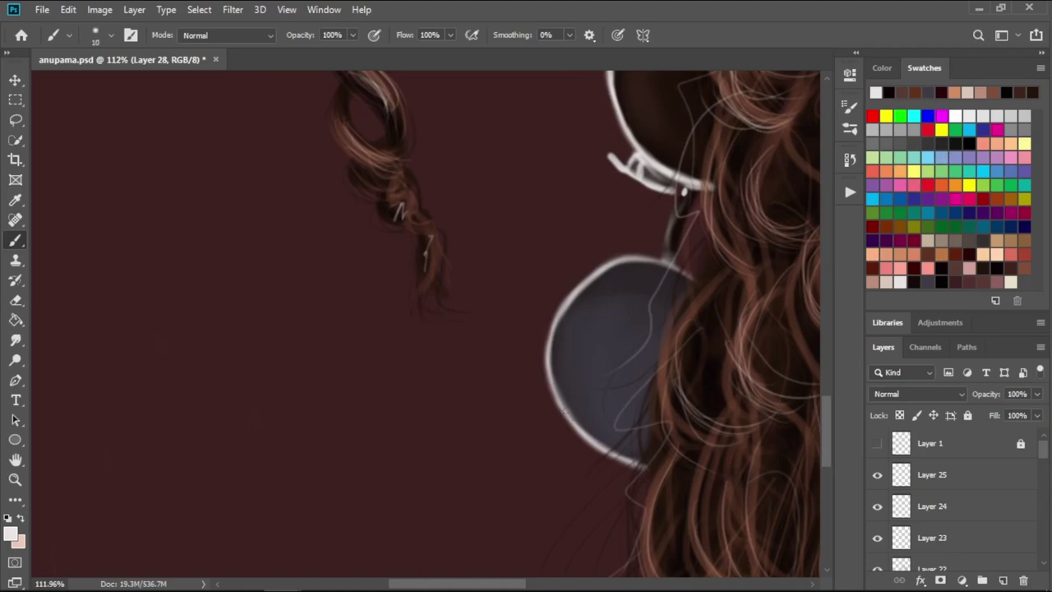
left_click_drag(559, 395, 564, 403)
- Dab a bright sparkle highlight on the lower lens rim on Layer 25
key("bracketleft")
left_click(932, 475)
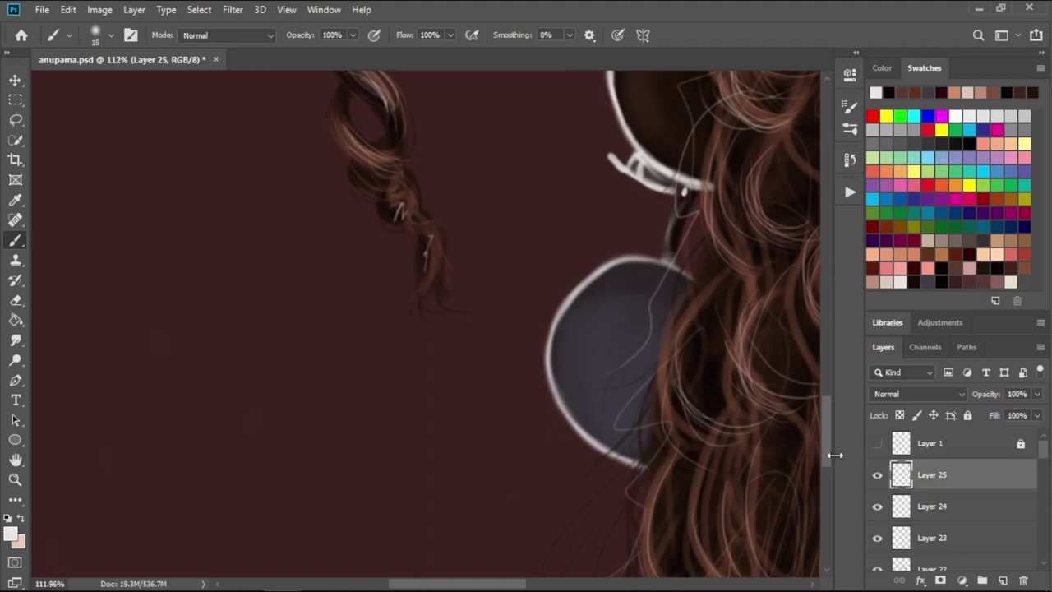
key("bracketleft")
key("bracketright")
key("bracketright")
key("bracketright")
left_click(560, 403)
key("bracketleft")
key("bracketleft")
key("bracketleft")
scroll(696, 391, "down", 2)
scroll(707, 398, "down", 3)
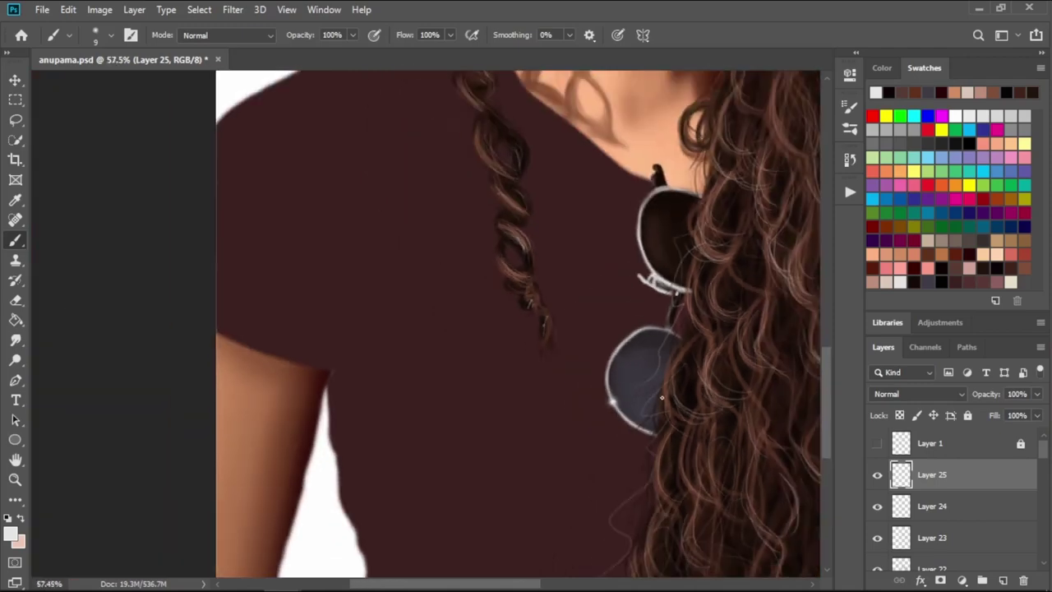
scroll(727, 409, "down", 3)
left_click_drag(1044, 458, 1014, 512)
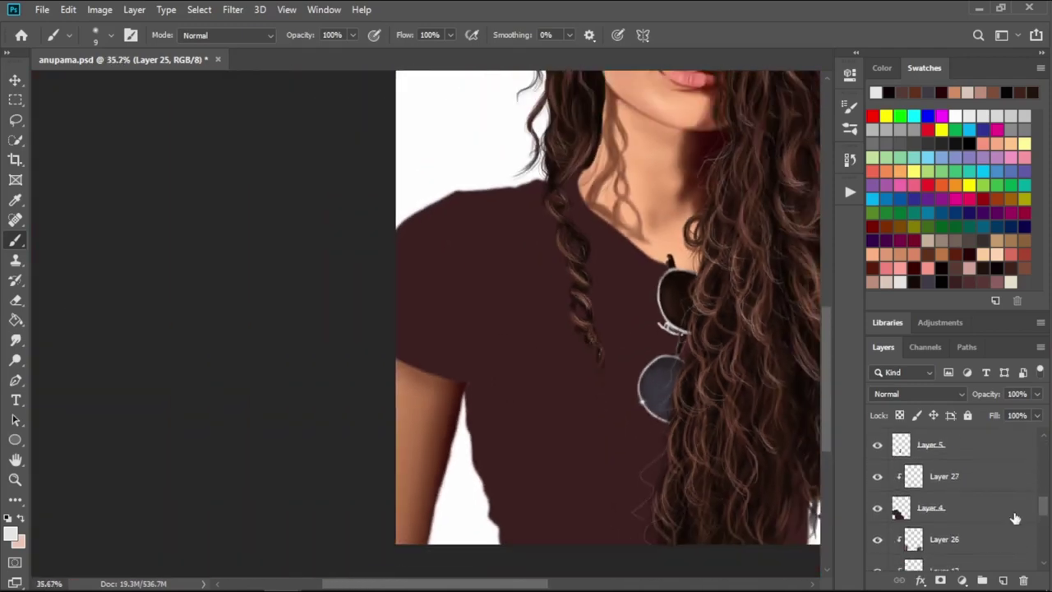
- Target Layer 27 with black paint, show the sketch lines, and zoom to the shirt knot
left_click(970, 482)
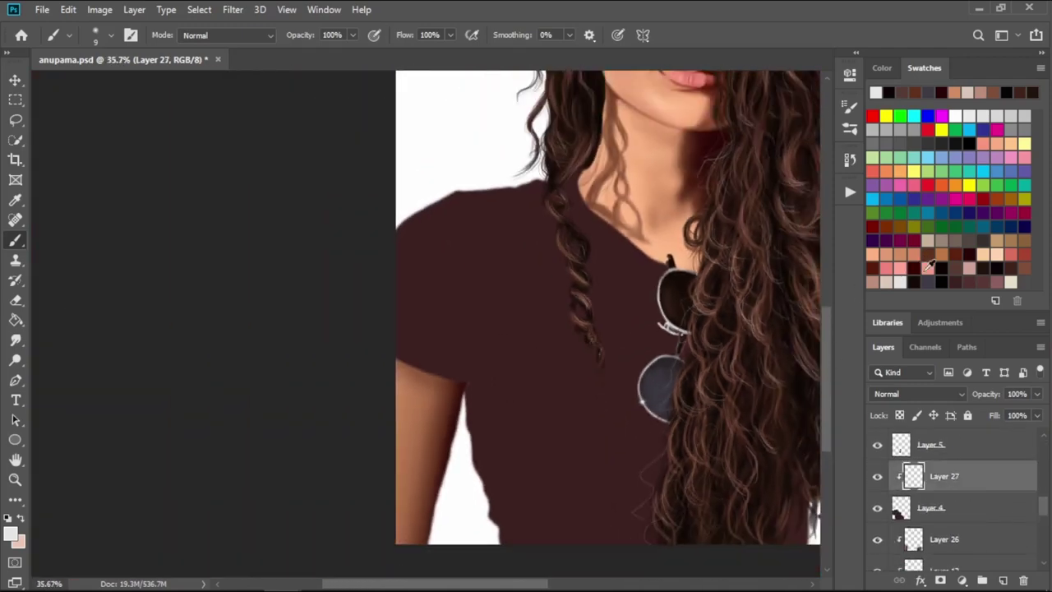
left_click(956, 278)
scroll(426, 338, "up", 1)
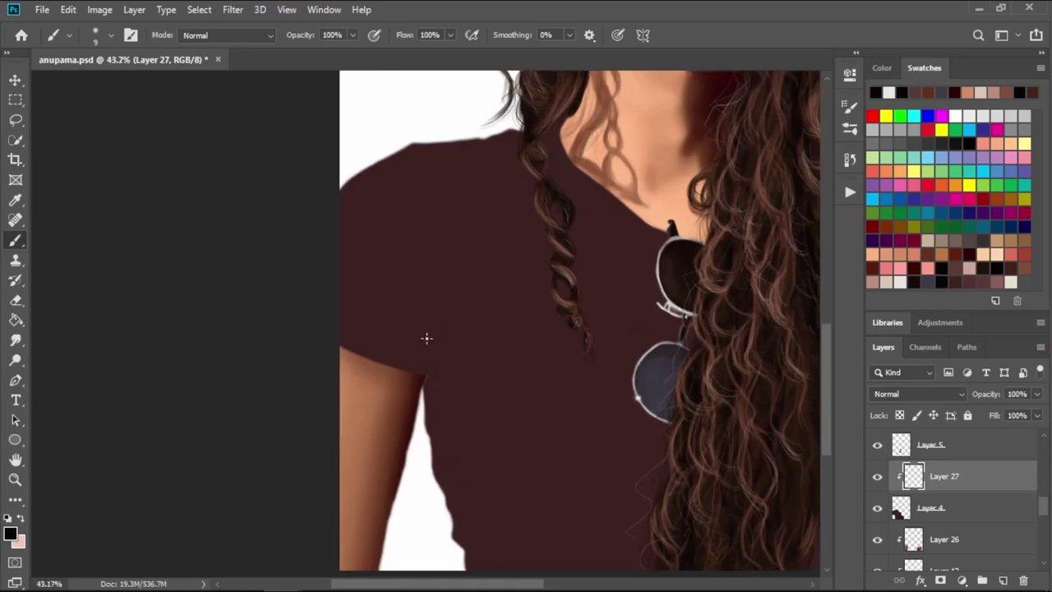
scroll(1025, 492, "up", 5)
left_click(877, 442)
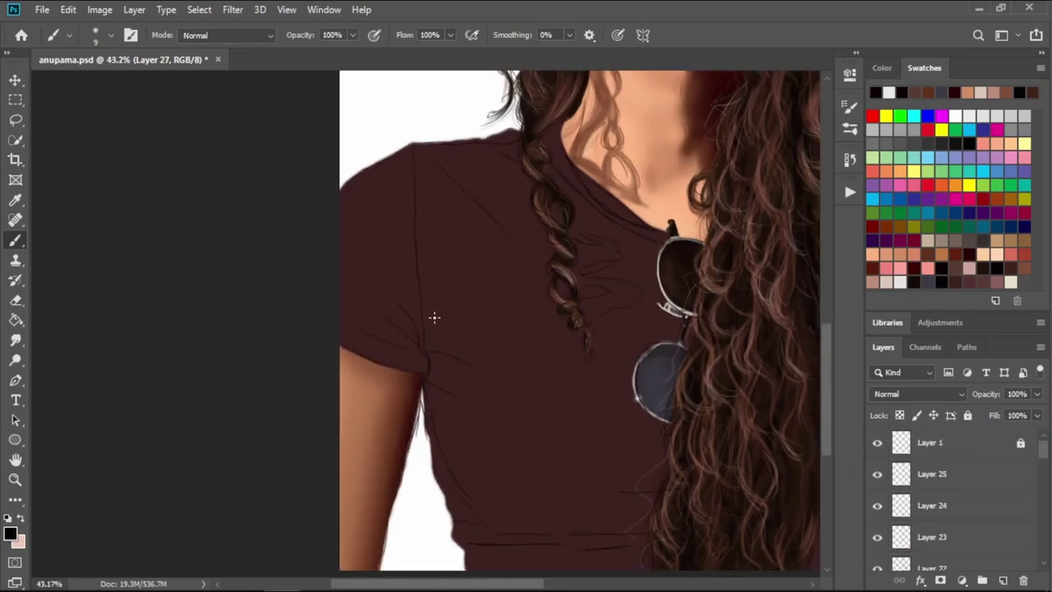
scroll(435, 317, "up", 1)
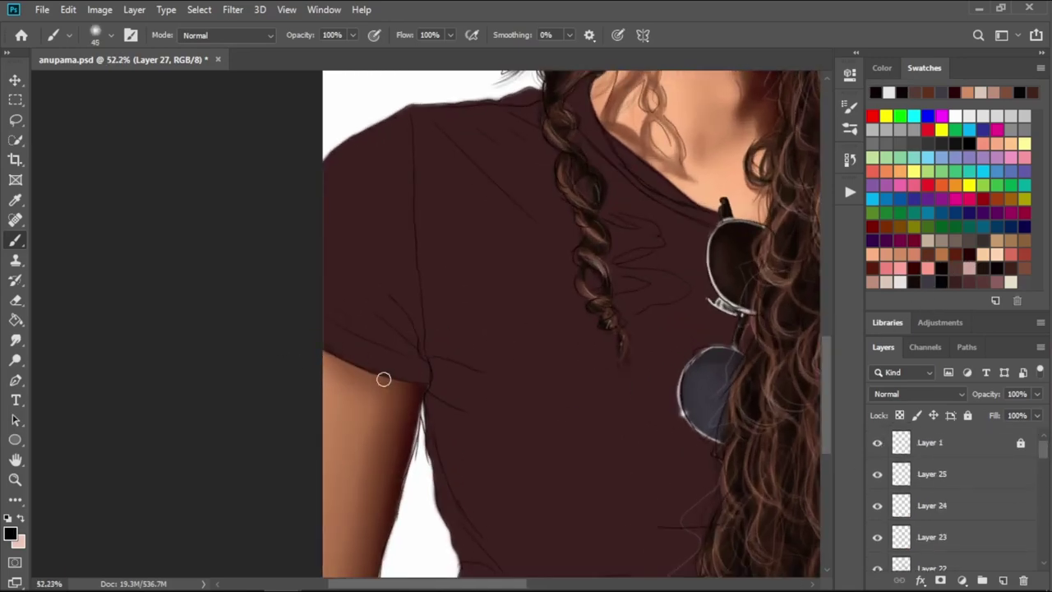
scroll(402, 380, "up", 1)
scroll(407, 362, "up", 1)
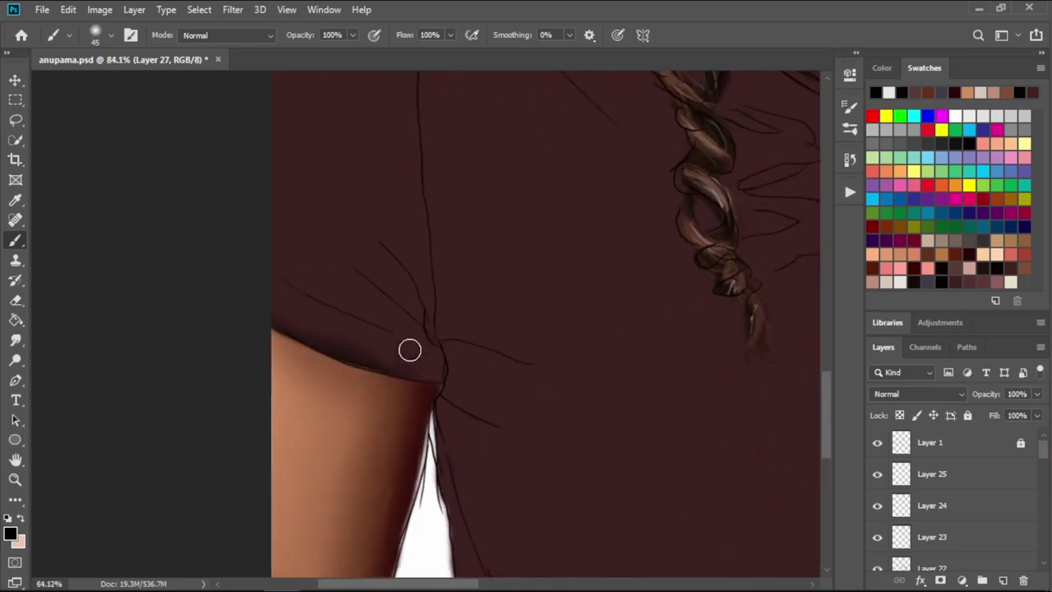
scroll(448, 333, "up", 2)
scroll(456, 341, "down", 2)
- Paint dark crease streaks into the shirt folds by the knot with a small brush
key("bracketleft")
key("bracketleft")
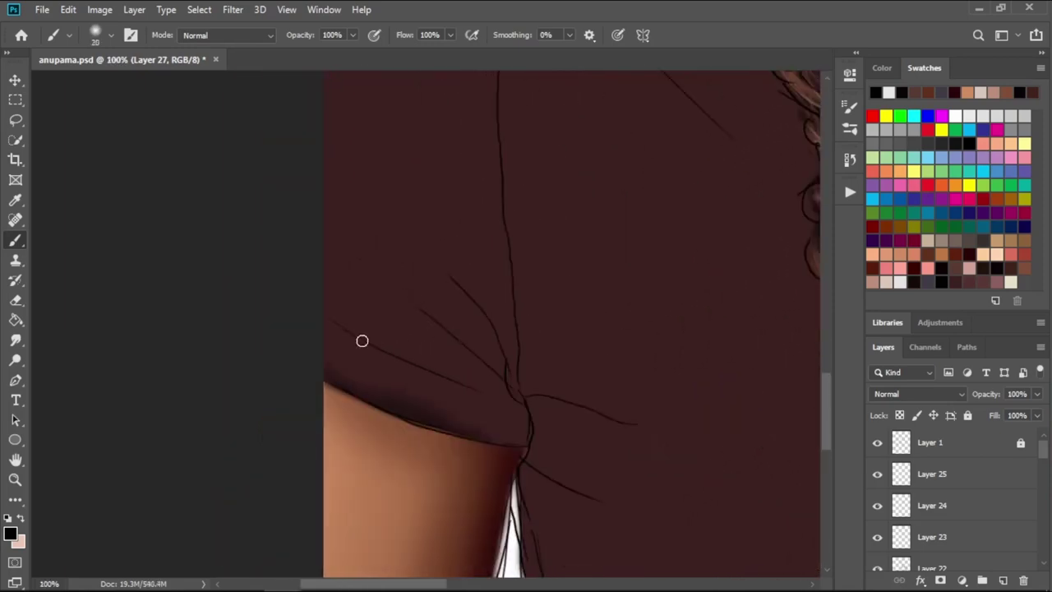
key("bracketleft")
key("bracketleft")
key("bracketright")
key("bracketright")
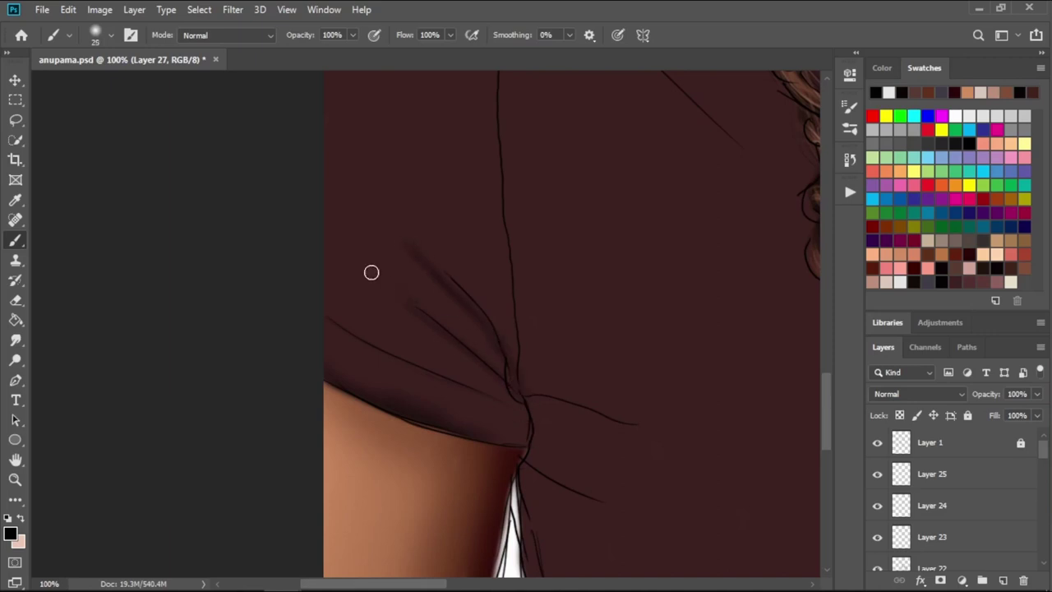
left_click_drag(370, 272, 407, 300)
key("bracketleft")
key("bracketleft")
mouse_move(504, 387)
left_mouse_down()
mouse_move(505, 373)
mouse_move(526, 425)
mouse_move(521, 458)
mouse_move(481, 387)
mouse_move(517, 455)
mouse_move(463, 397)
left_mouse_up()
key("bracketright")
key("bracketright")
key("bracketright")
key("bracketright")
key("bracketright")
key("bracketright")
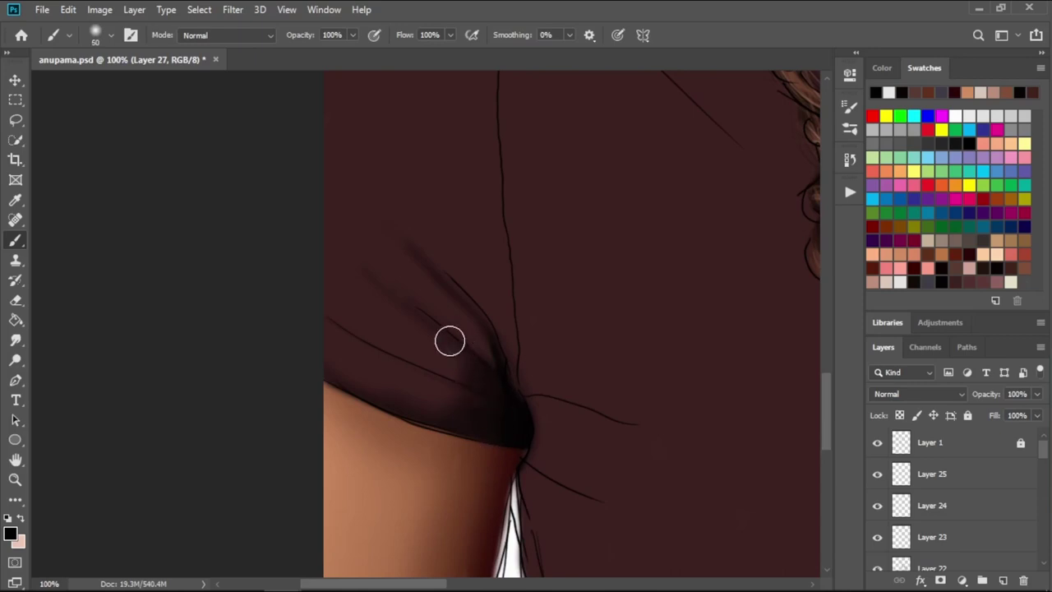
key("bracketleft")
key("bracketleft")
key("bracketleft")
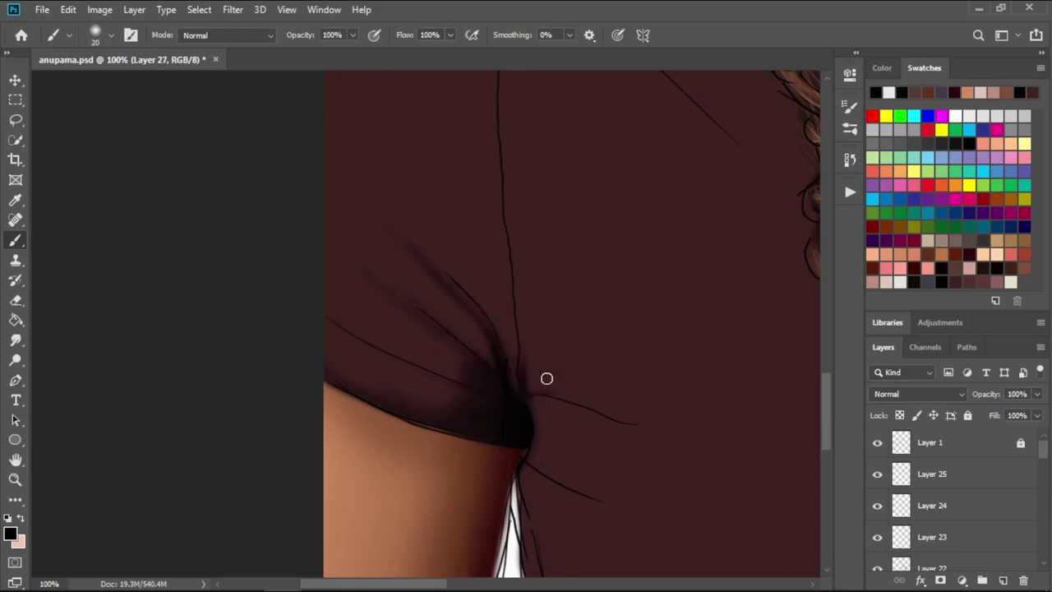
key("bracketleft")
key("bracketright")
key("bracketright")
key("bracketright")
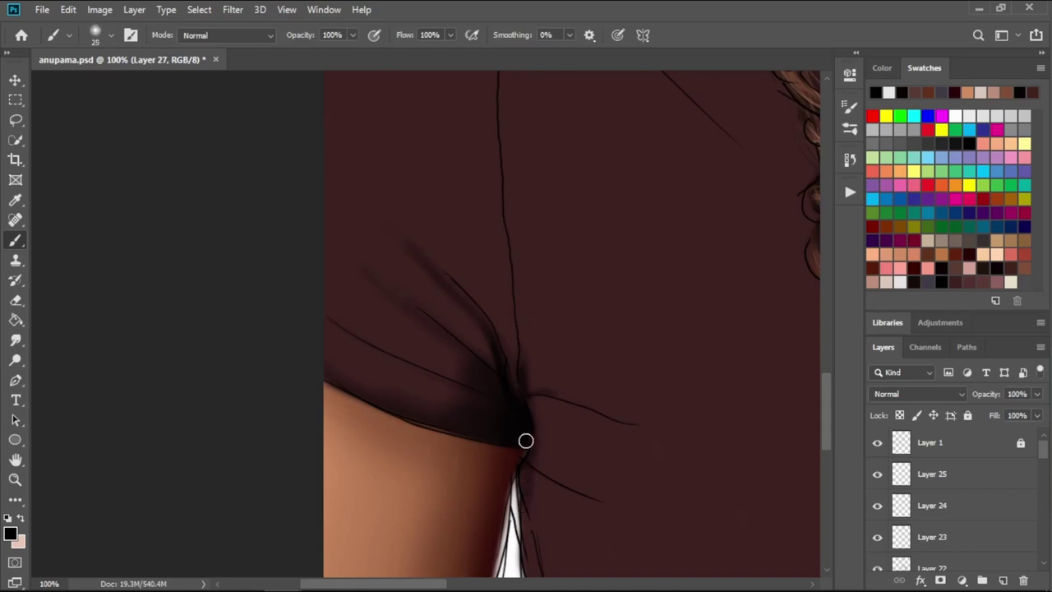
key("bracketleft")
key("bracketleft")
key("bracketleft")
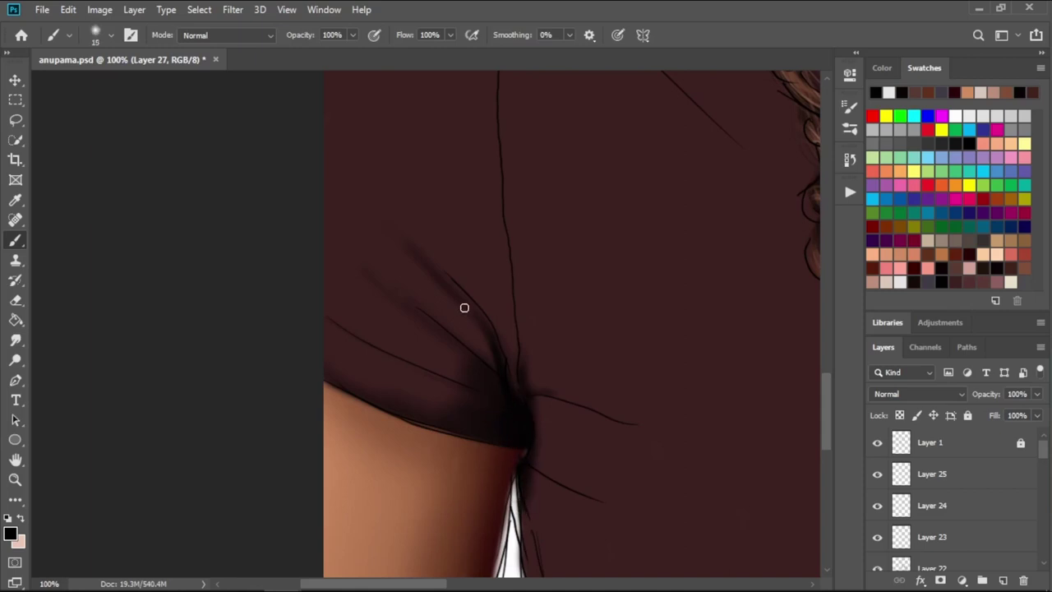
key("bracketleft")
key("bracketleft")
- Paint soft diagonal dark fold shadows across the shirt's shoulder
left_click_drag(517, 176, 548, 429)
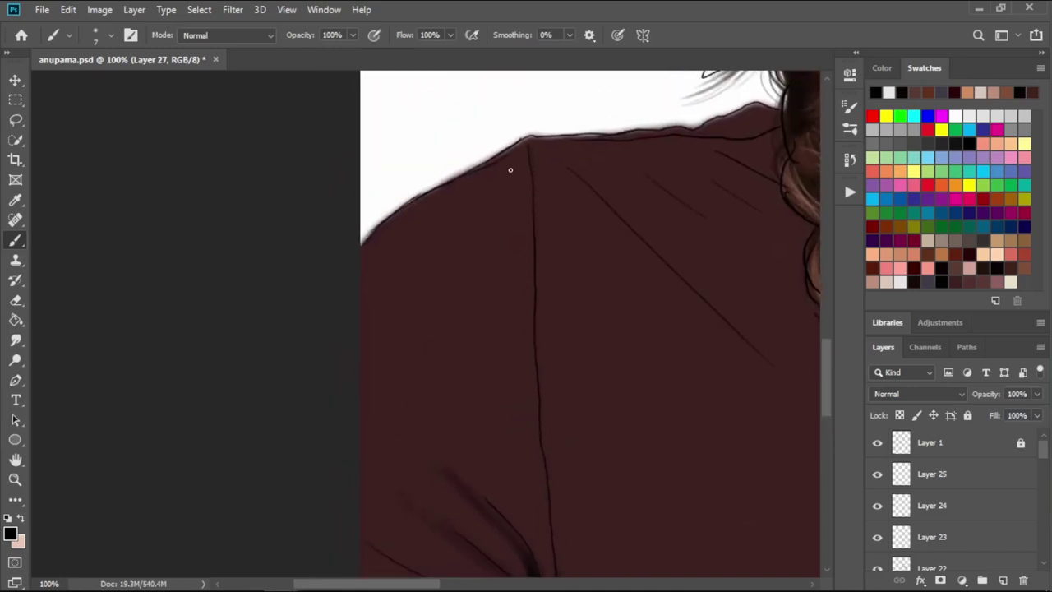
key("bracketright")
key("bracketright")
key("bracketright")
key("bracketright")
left_click_drag(559, 165, 667, 263)
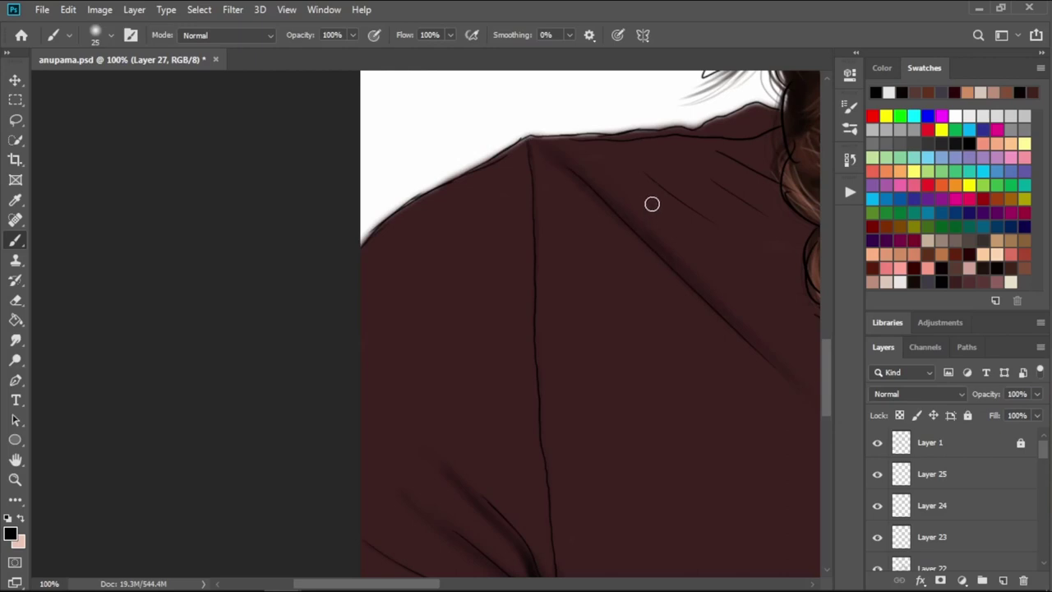
key("bracketleft")
key("bracketleft")
key("bracketleft")
key("bracketleft")
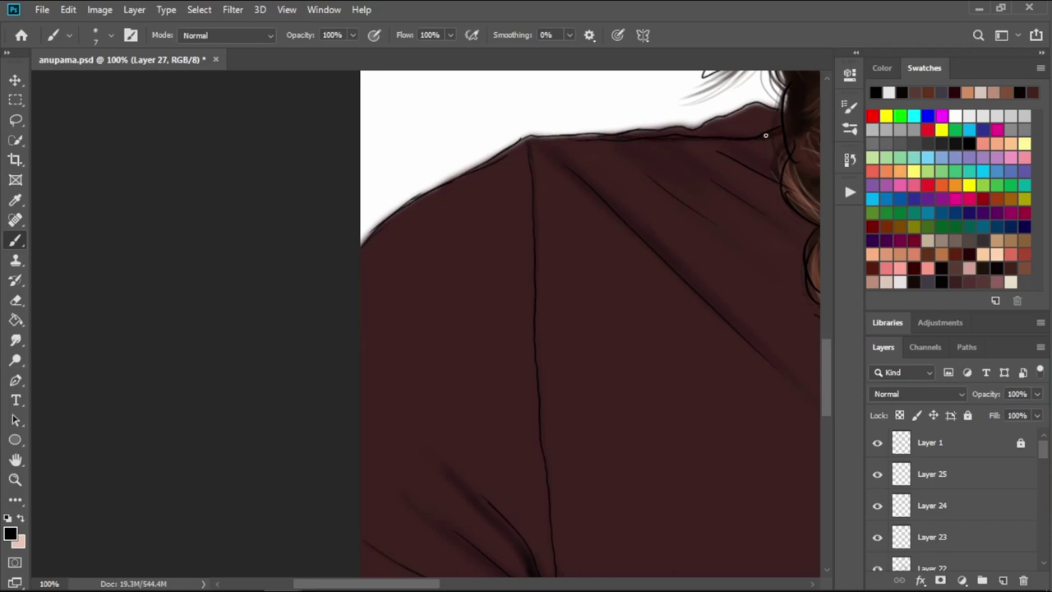
key("bracketright")
key("bracketright")
key("bracketright")
key("bracketleft")
mouse_move(628, 326)
left_mouse_down()
mouse_move(511, 228)
mouse_move(367, 311)
left_mouse_up()
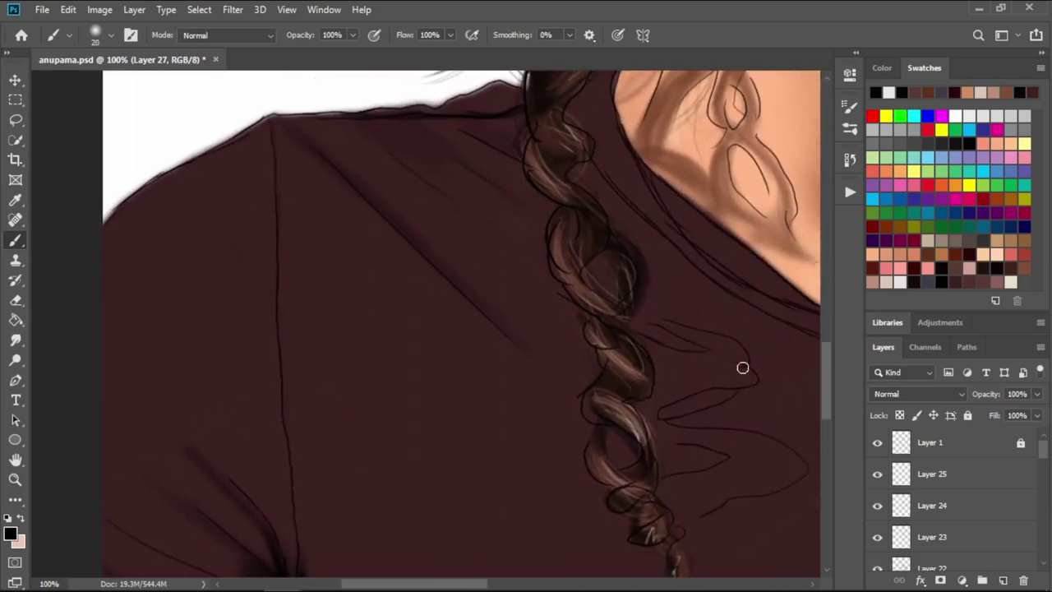
key("bracketleft")
key("bracketleft")
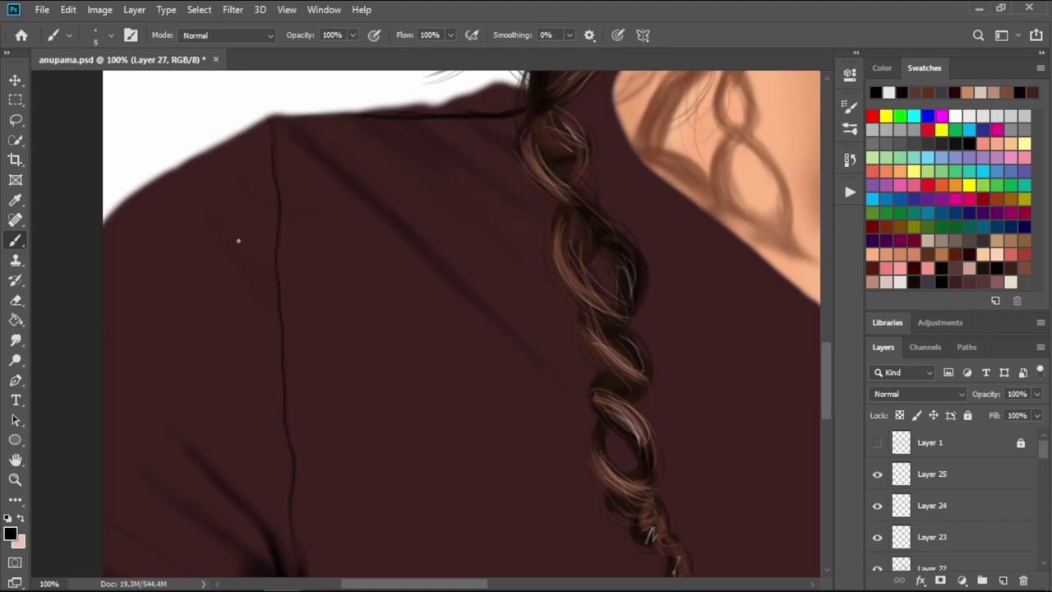
key("bracketright")
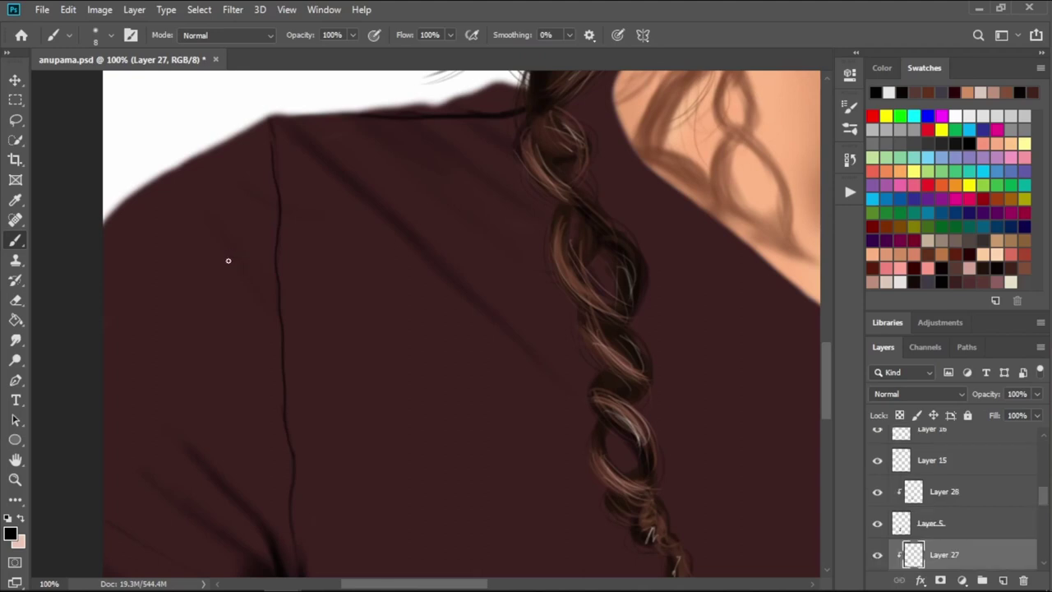
- Partly erase the hard vertical fold line on the shirt, then return to the brush
key("e")
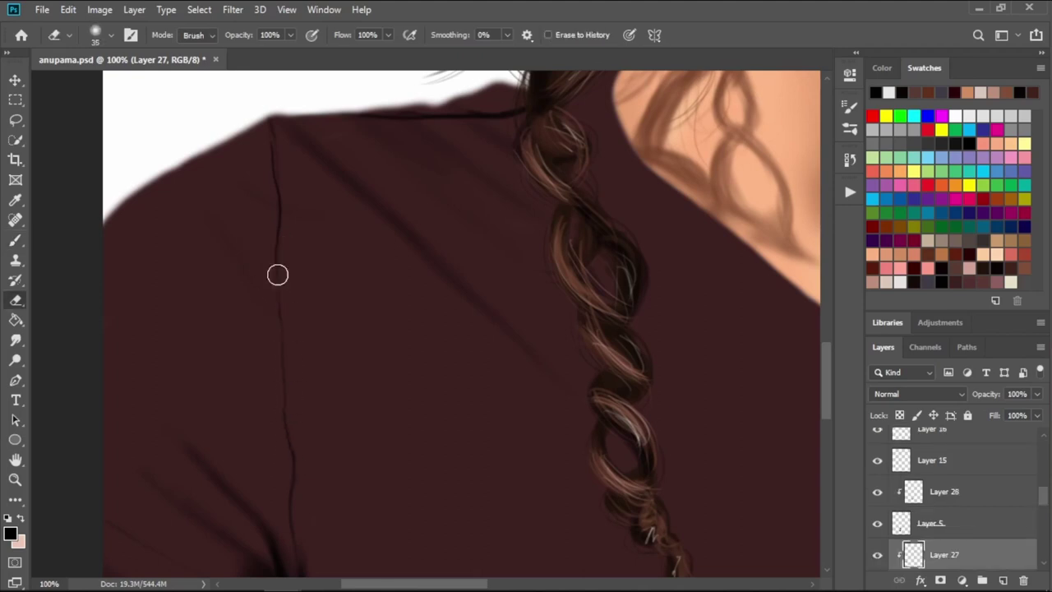
mouse_move(277, 274)
left_mouse_down()
mouse_move(275, 233)
mouse_move(295, 466)
left_mouse_up()
key("b")
key("bracketright")
key("bracketright")
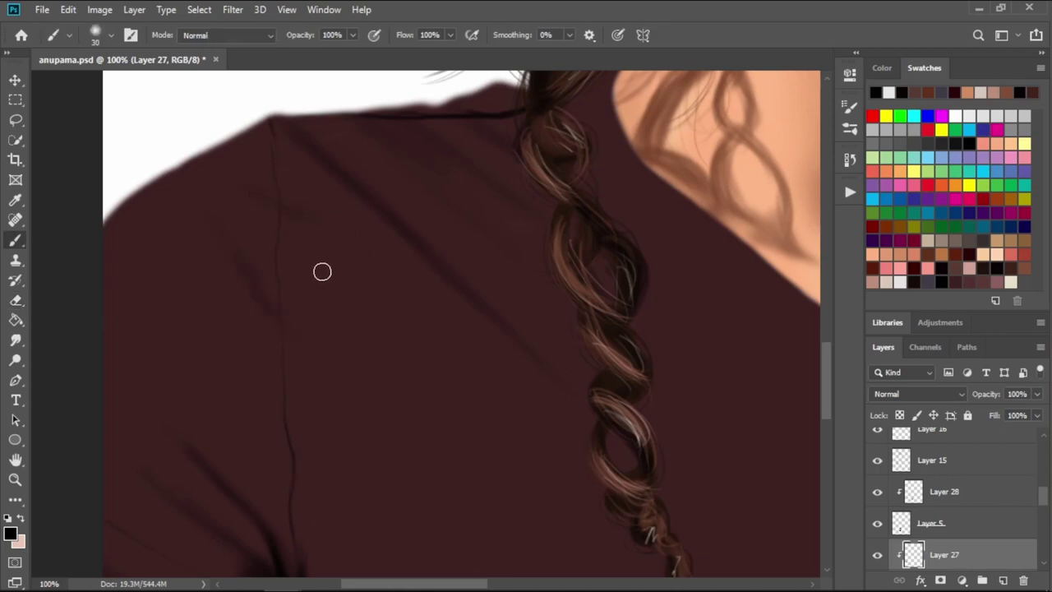
key("bracketleft")
scroll(484, 258, "up", 3)
scroll(454, 352, "right", 3)
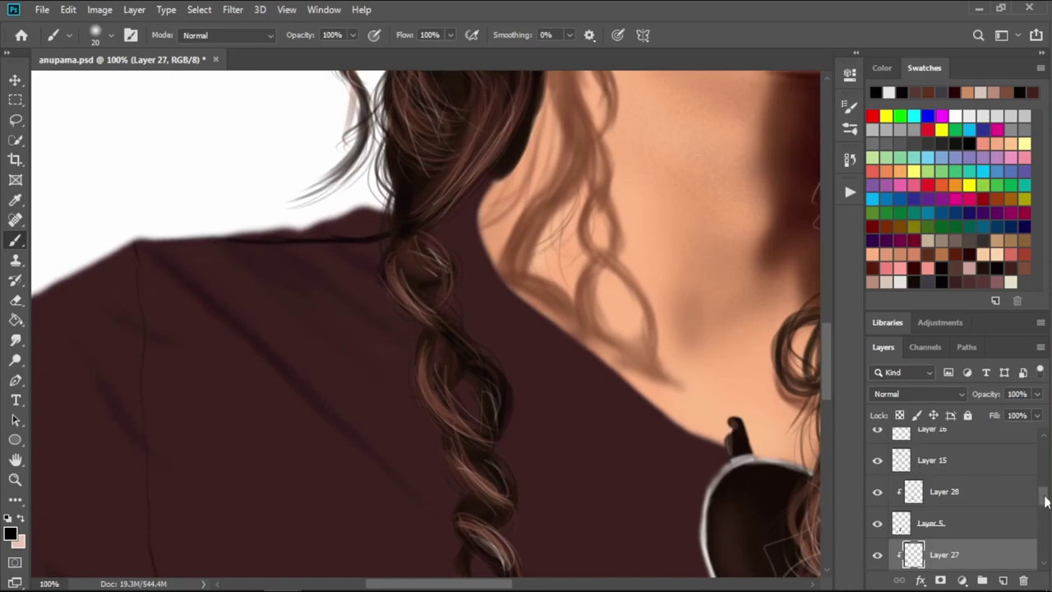
- Show the line art and paint dark edges where hair meets neck and along the collar
left_click_drag(1045, 501, 883, 440)
left_click(879, 431)
key("bracketleft")
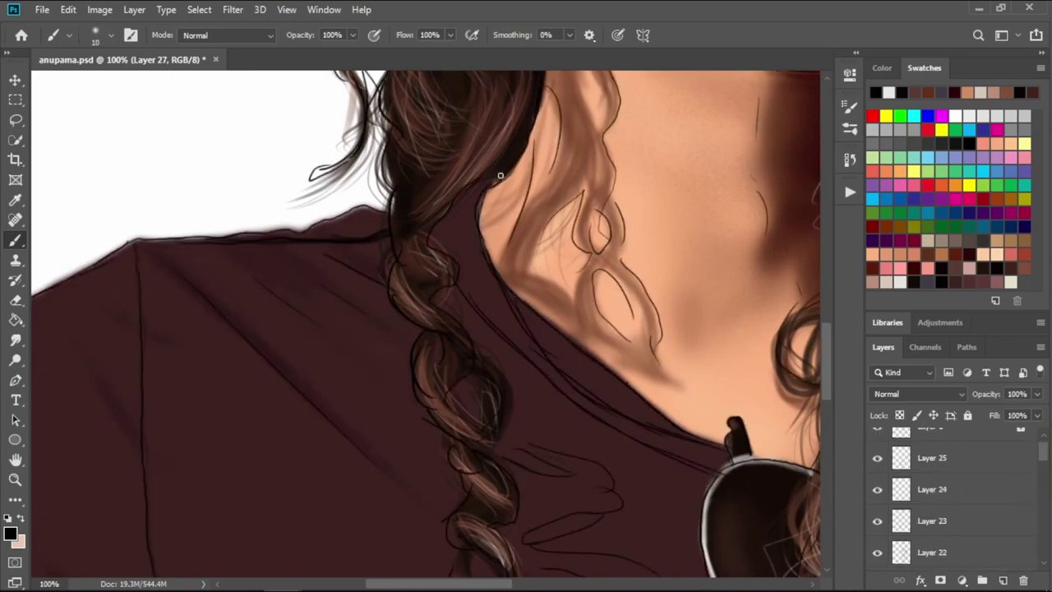
key("bracketright")
key("bracketright")
left_click_drag(480, 189, 488, 257)
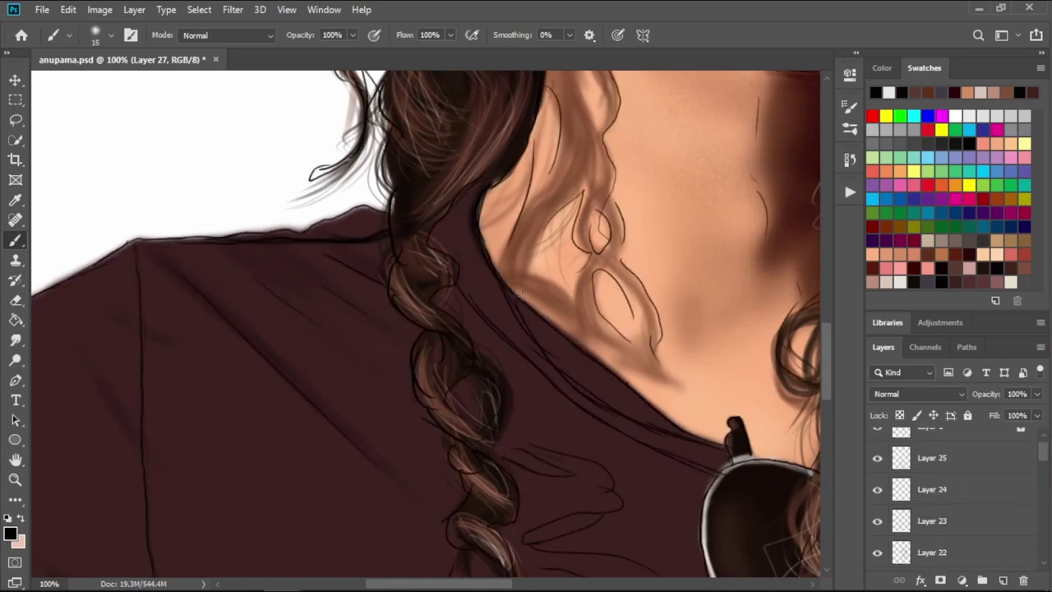
key("bracketleft")
left_click_drag(544, 354, 668, 424)
key("bracketright")
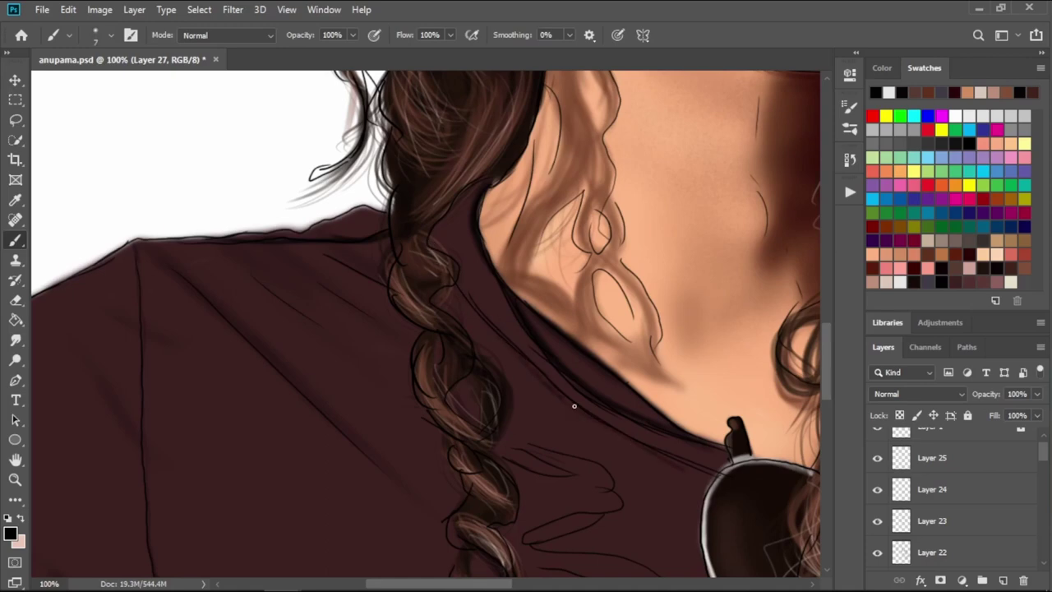
- Hide the line art and paint a dark shadow along the neckline
left_click(877, 429)
key("bracketright")
key("bracketright")
key("bracketright")
key("bracketright")
key("bracketright")
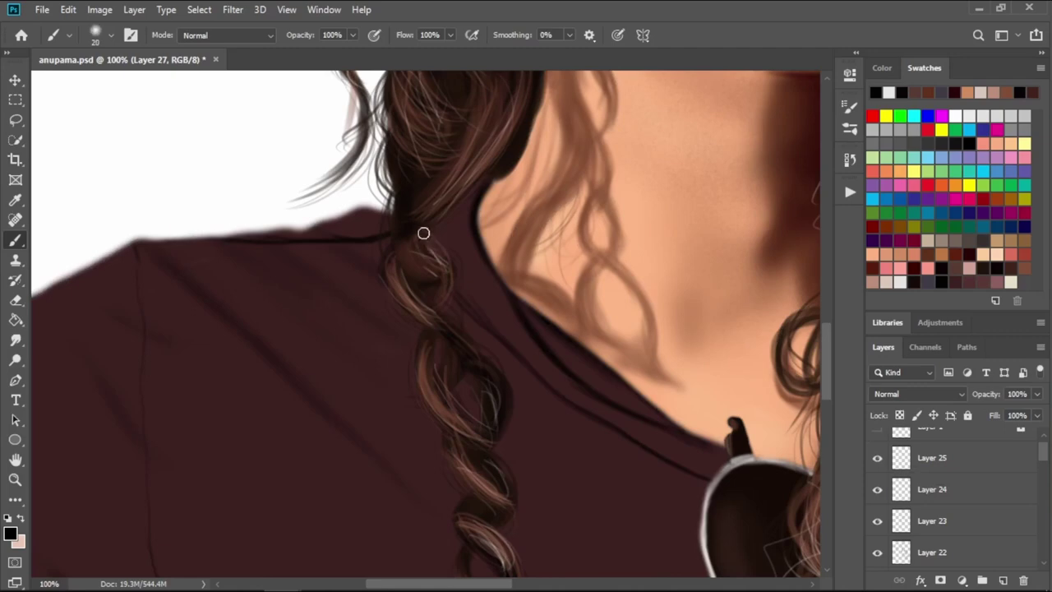
key("bracketright")
key("bracketright")
key("bracketright")
key("bracketleft")
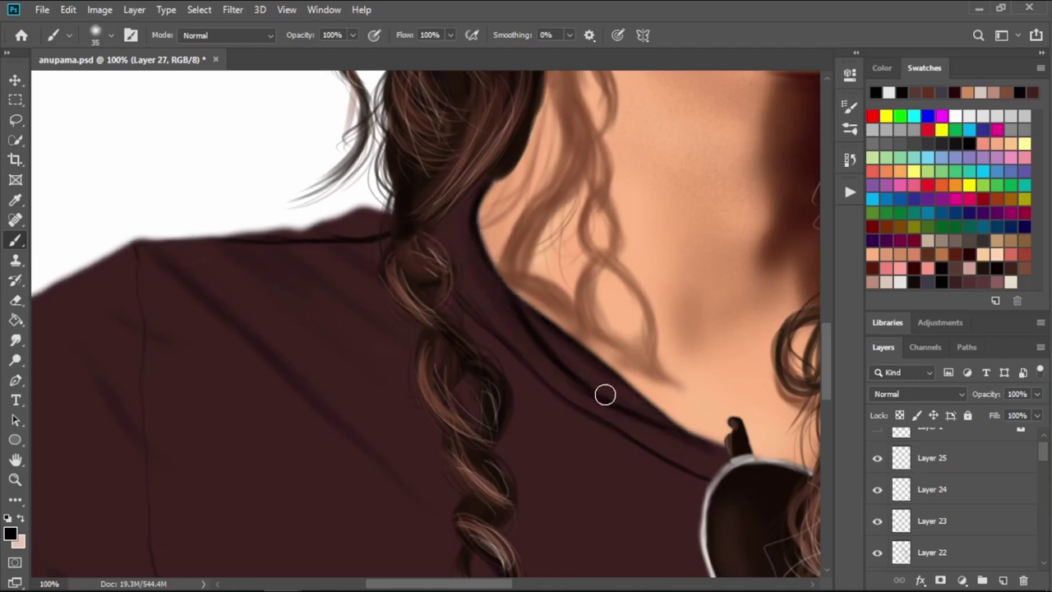
left_click_drag(608, 374, 621, 381)
key("bracketleft")
key("bracketleft")
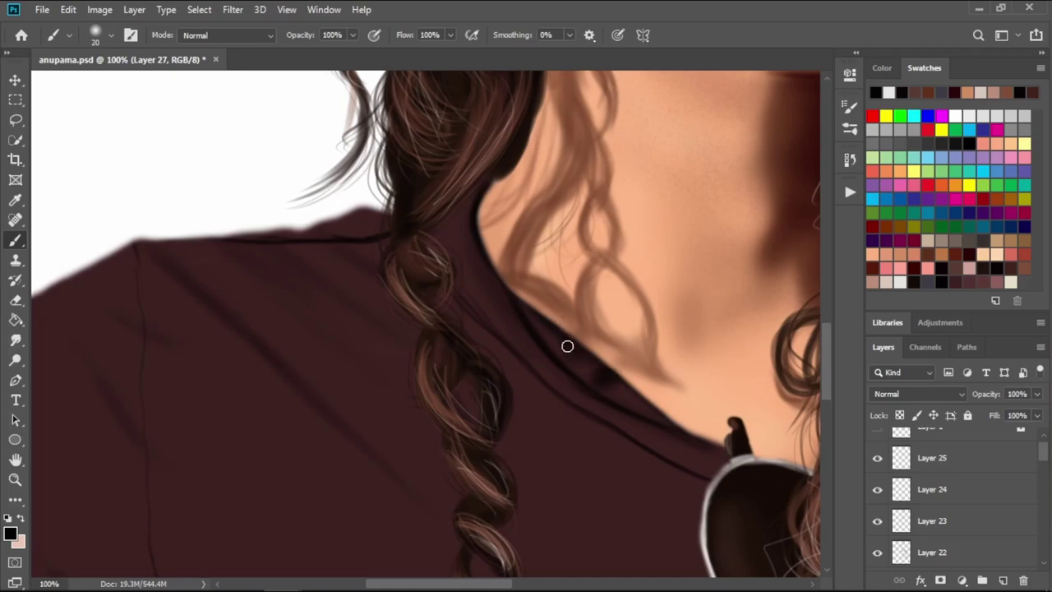
- With the sketch visible, paint dark wavy cast shadows of the braid and curls onto the shirt
left_click(878, 433)
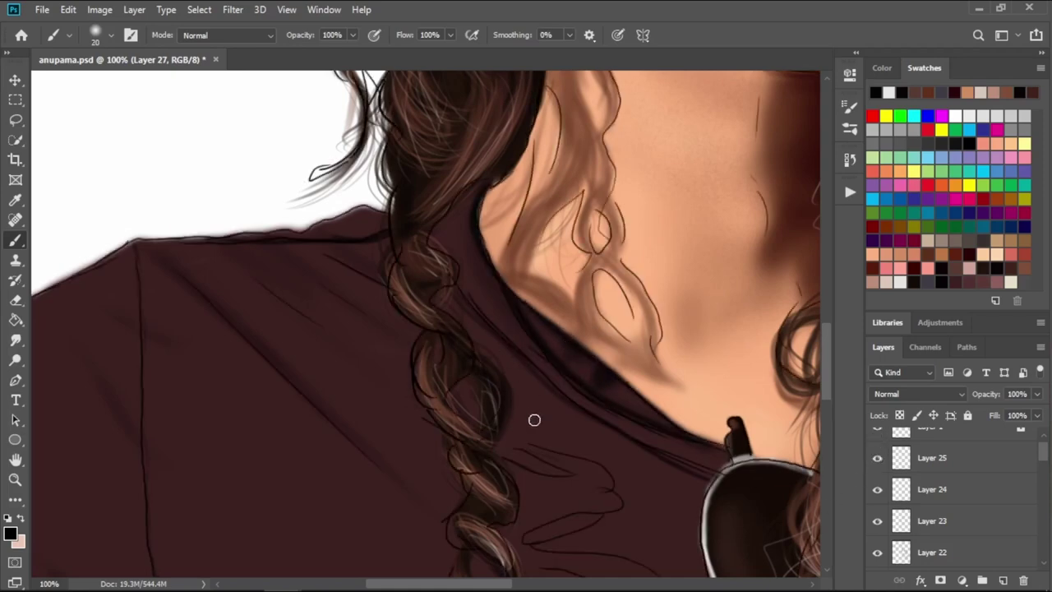
key("bracketleft")
key("bracketright")
mouse_move(522, 379)
left_mouse_down()
mouse_move(527, 425)
mouse_move(580, 473)
left_mouse_up()
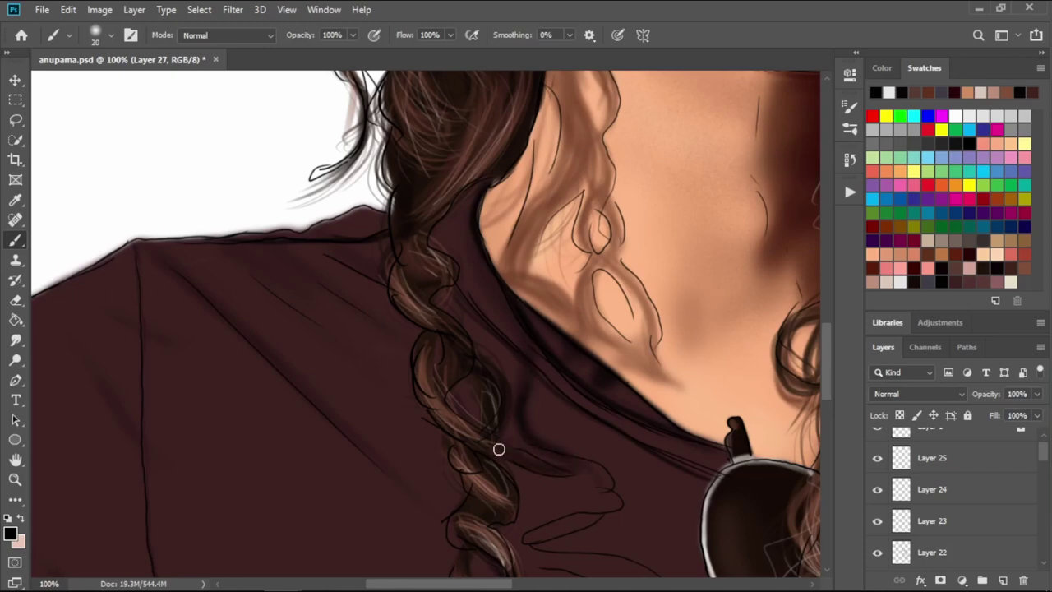
mouse_move(498, 447)
left_mouse_down()
mouse_move(567, 458)
mouse_move(569, 484)
mouse_move(559, 331)
mouse_move(490, 383)
mouse_move(577, 446)
mouse_move(517, 496)
left_mouse_up()
key("bracketright")
key("bracketleft")
key("bracketleft")
key("bracketleft")
key("bracketright")
key("bracketright")
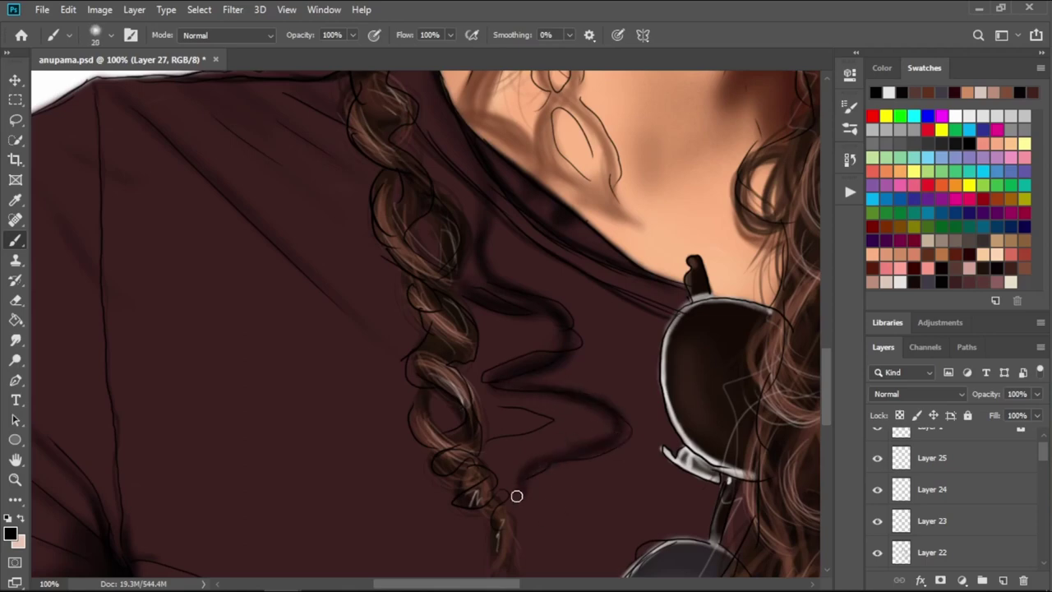
left_click_drag(493, 383, 547, 418)
mouse_move(485, 411)
left_mouse_down()
mouse_move(545, 402)
mouse_move(567, 457)
mouse_move(510, 514)
mouse_move(571, 530)
mouse_move(602, 567)
left_mouse_up()
key("bracketleft")
key("bracketleft")
key("bracketleft")
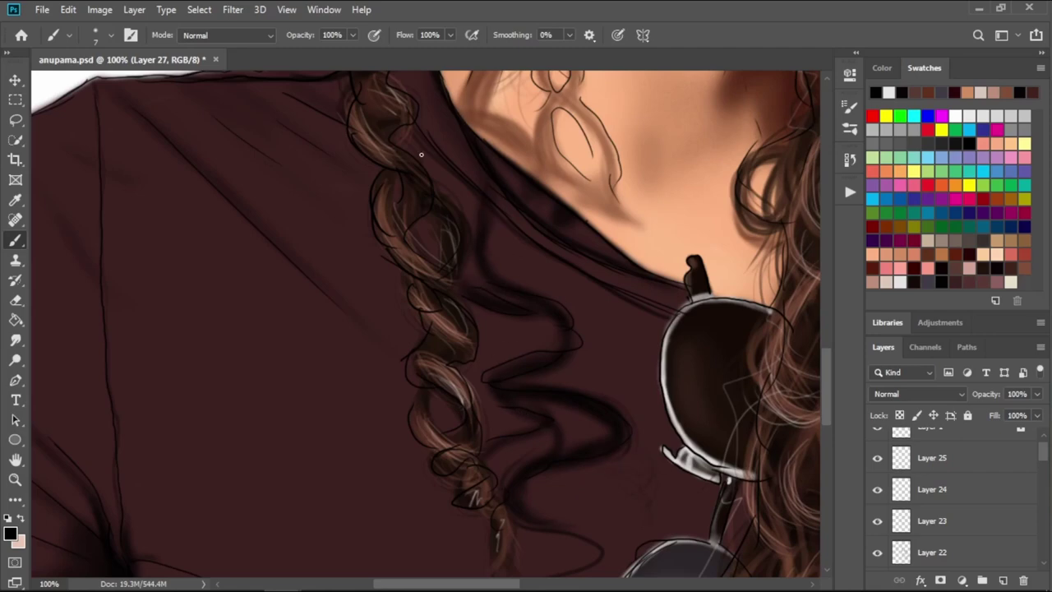
scroll(918, 471, "up", 2)
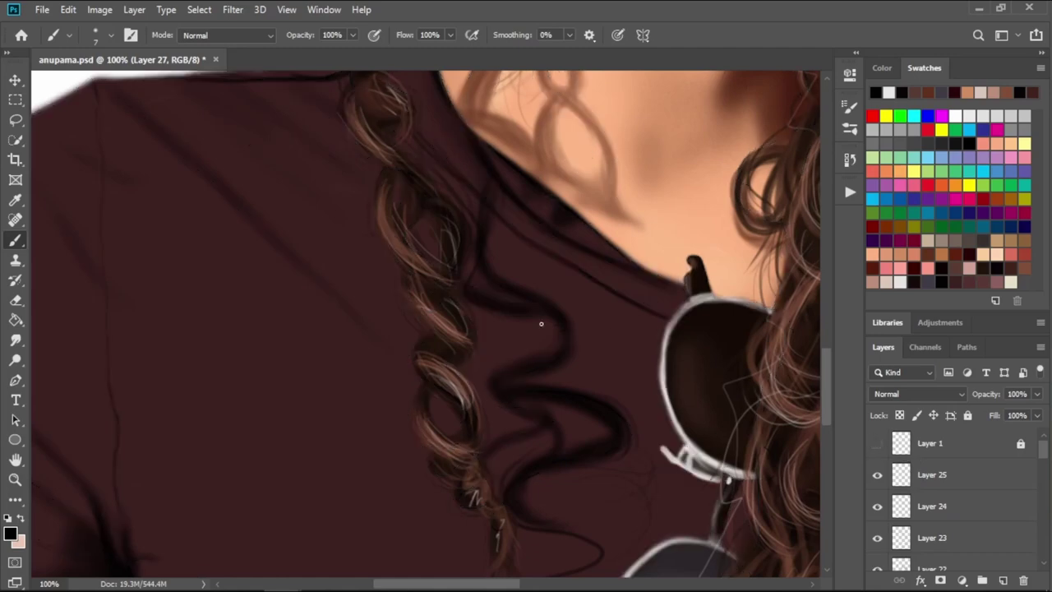
scroll(526, 321, "down", 3)
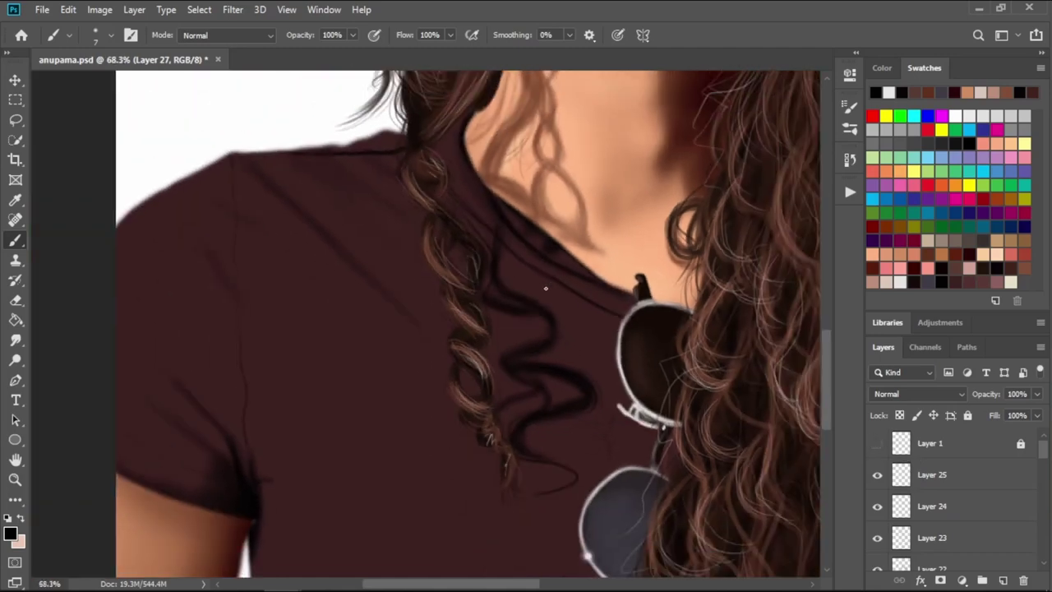
- Soften the dark hair shadow strokes on the shirt with a large soft eraser
key("e")
key("bracketright")
key("bracketright")
key("bracketright")
key("bracketright")
key("bracketright")
key("bracketright")
key("bracketright")
key("bracketright")
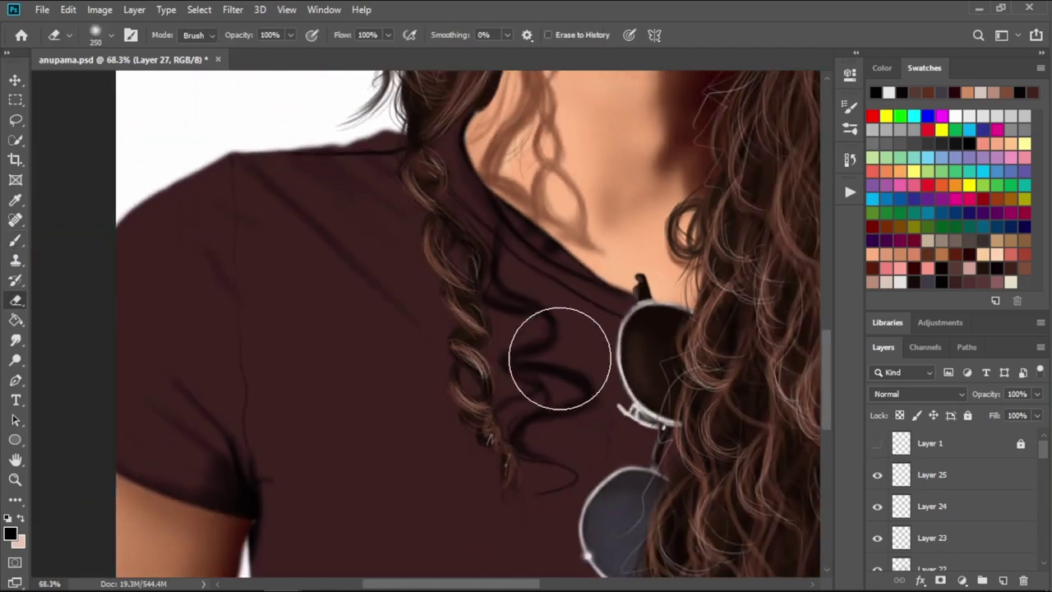
mouse_move(560, 359)
left_mouse_down()
mouse_move(535, 334)
mouse_move(554, 411)
left_mouse_up()
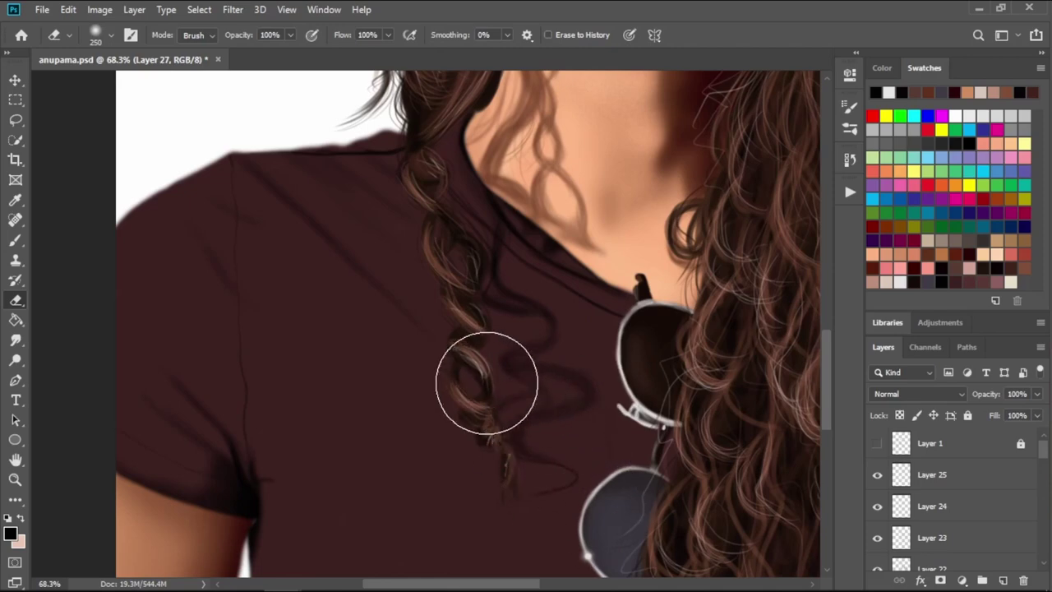
key("bracketleft")
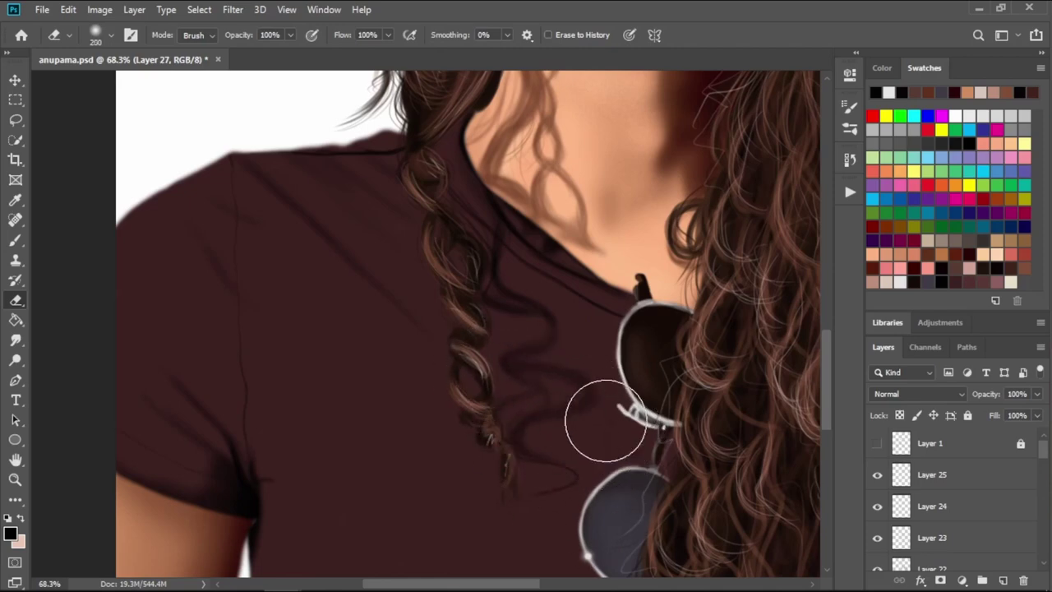
scroll(606, 421, "down", 5)
scroll(507, 296, "down", 5)
key("bracketleft")
key("bracketleft")
key("bracketleft")
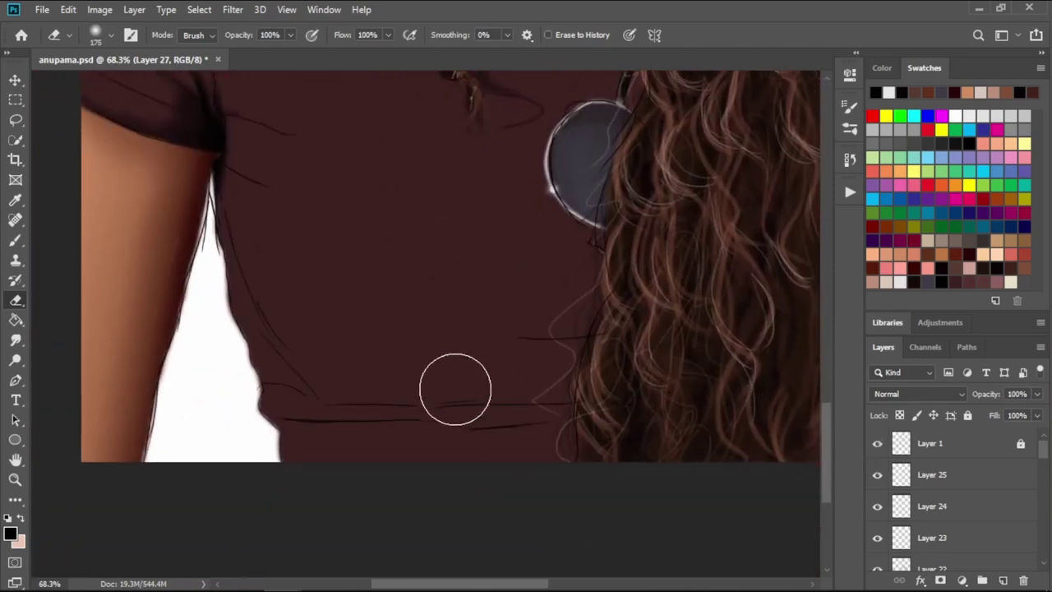
key("bracketleft")
key("bracketleft")
key("bracketleft")
key("bracketleft")
key("bracketleft")
key("bracketleft")
key("bracketleft")
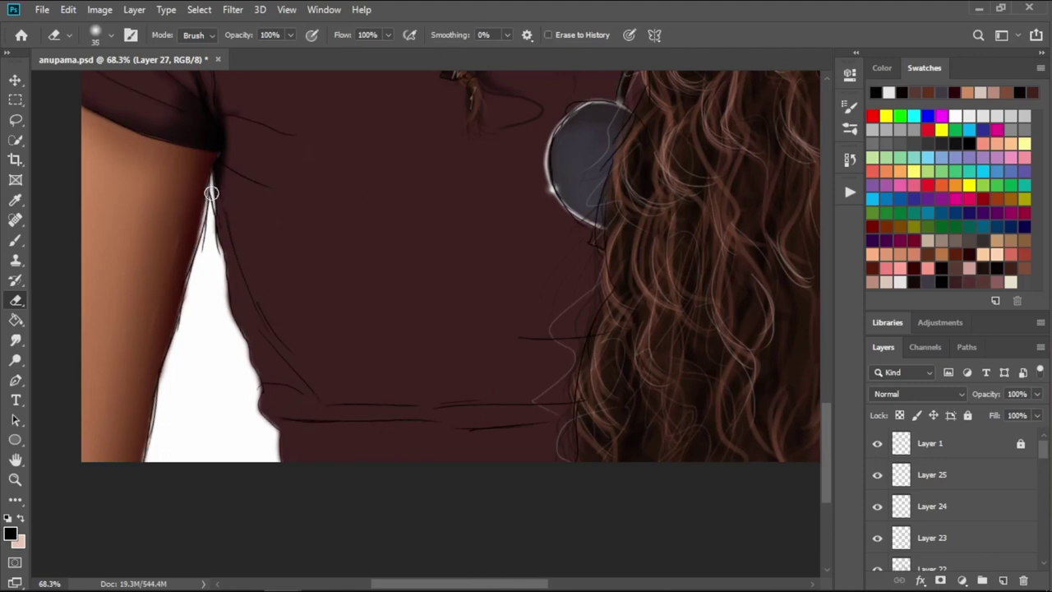
- Paint dark strokes along the shirt's bottom hem and the fold at its left edge
key("b")
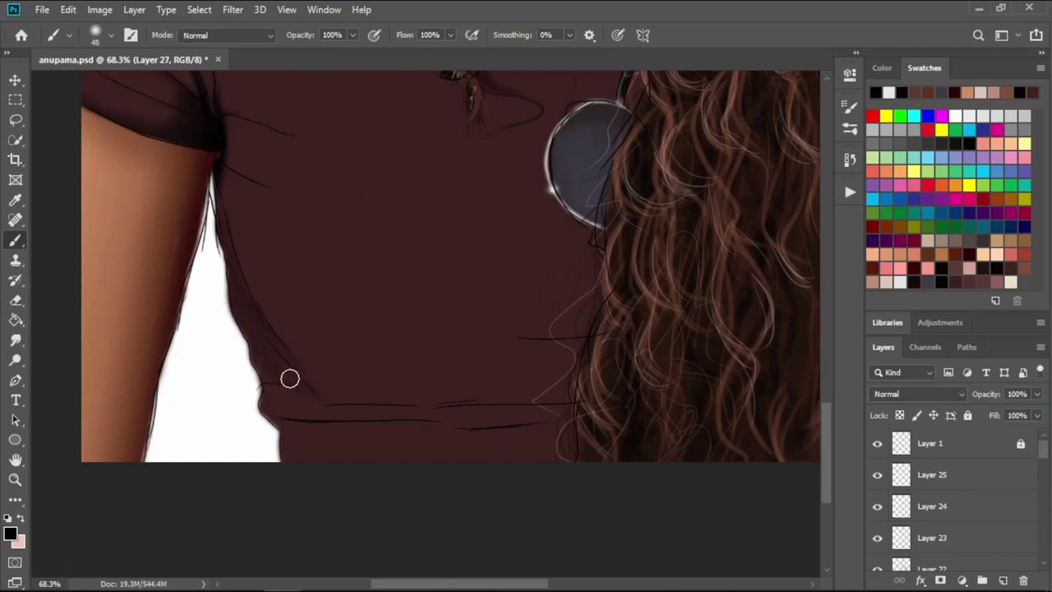
key("bracketright")
key("bracketright")
key("bracketleft")
key("bracketleft")
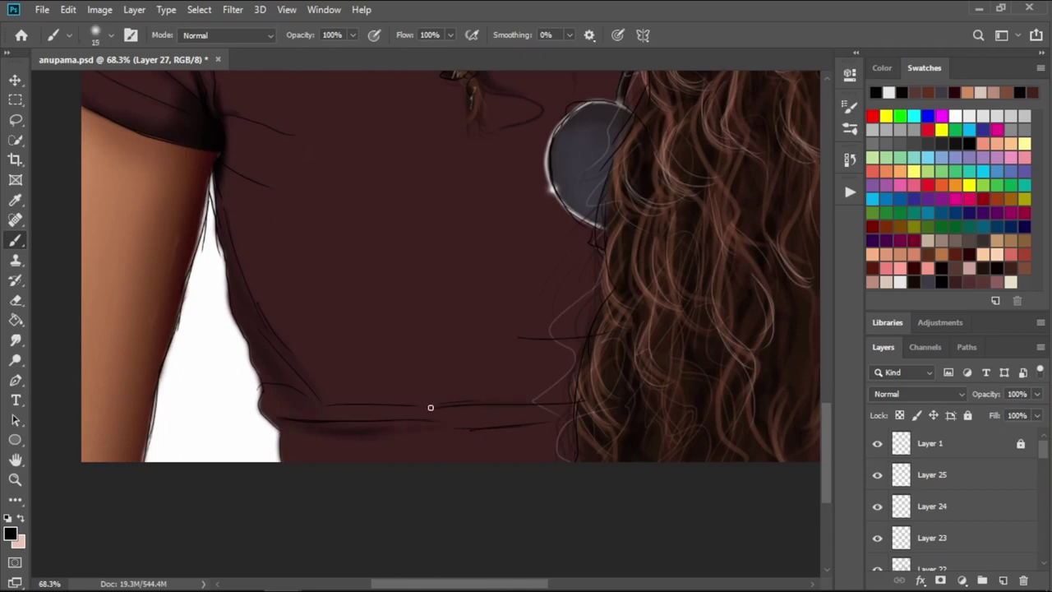
left_click_drag(430, 406, 541, 402)
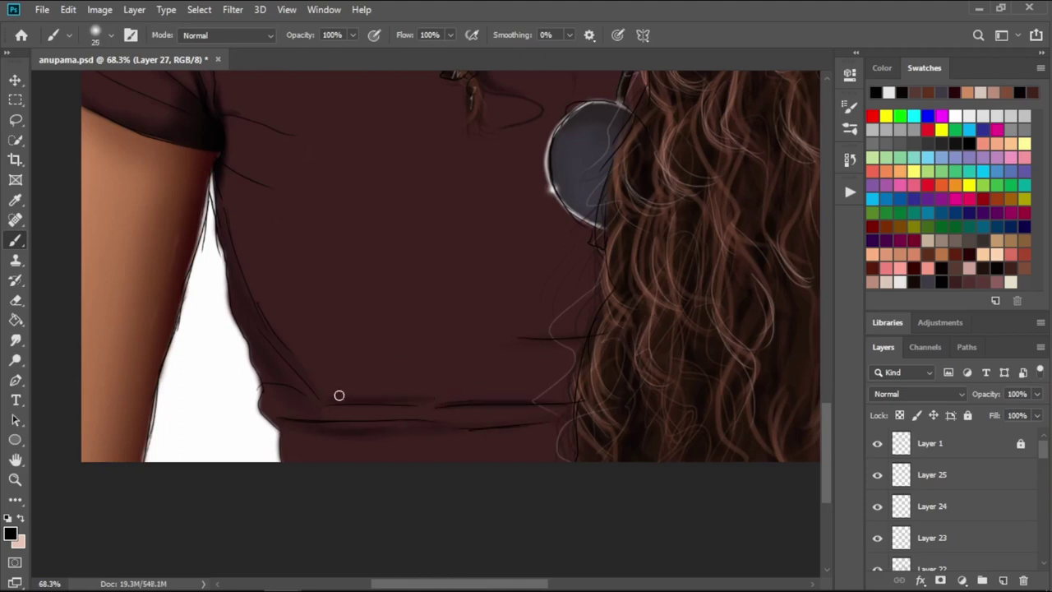
key("bracketright")
key("bracketright")
key("bracketright")
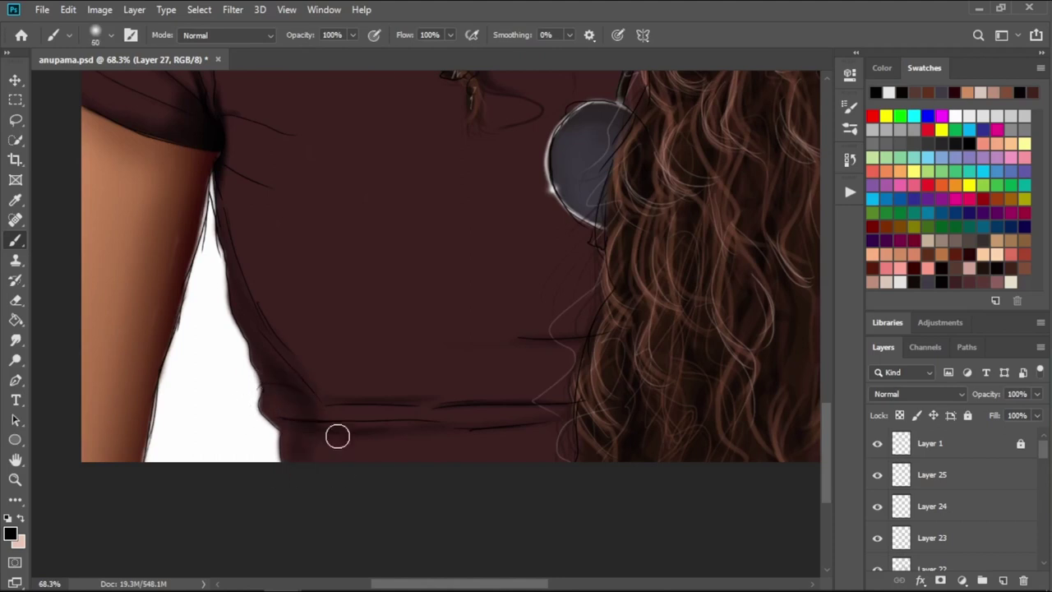
left_click_drag(294, 381, 288, 403)
key("bracketright")
key("bracketright")
left_click_drag(621, 448, 288, 460)
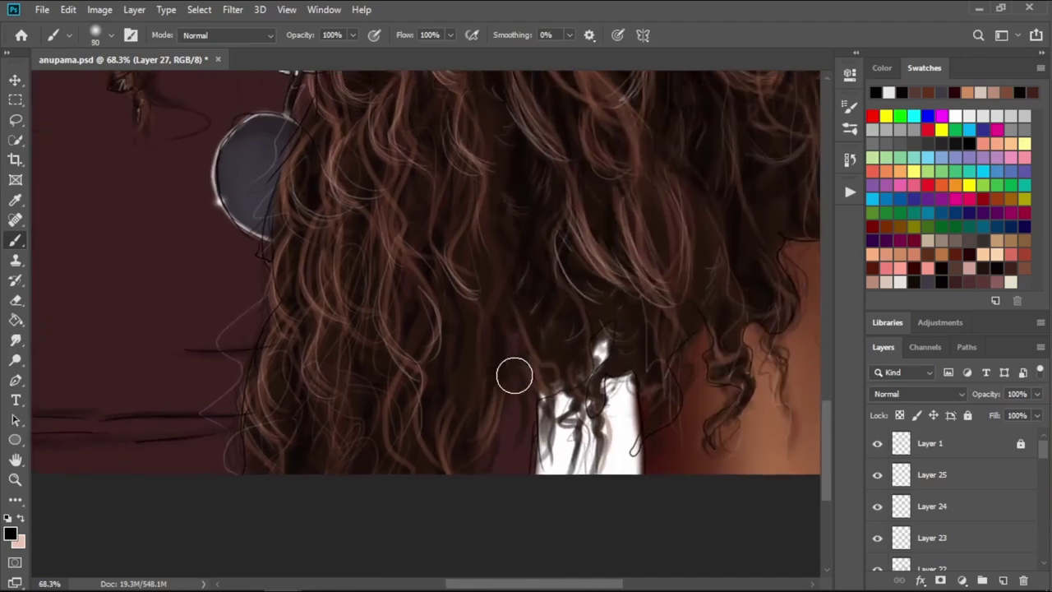
key("bracketleft")
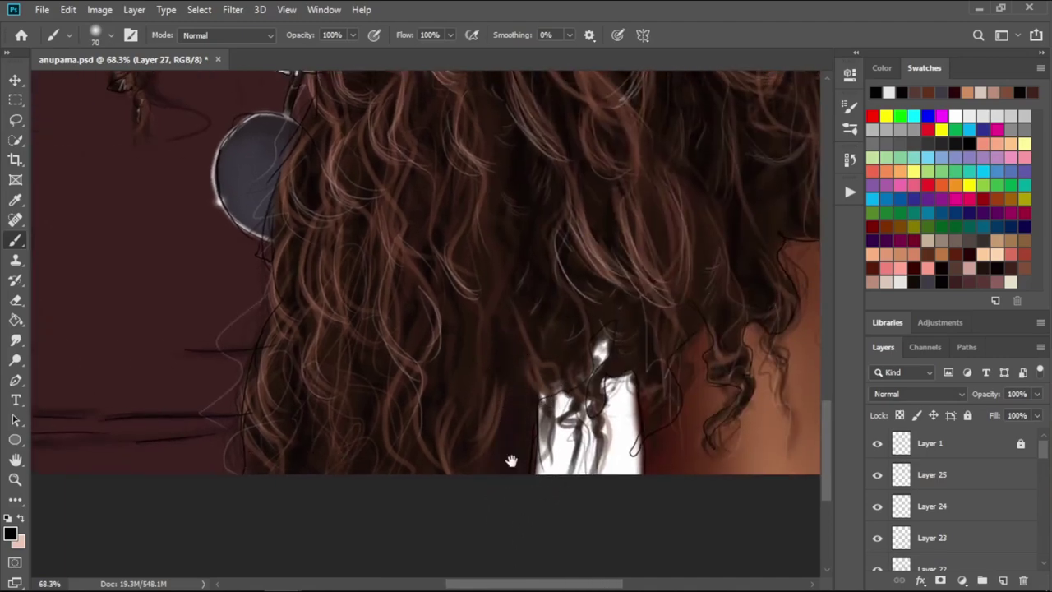
left_click_drag(512, 460, 615, 422)
key("bracketright")
key("bracketright")
key("bracketright")
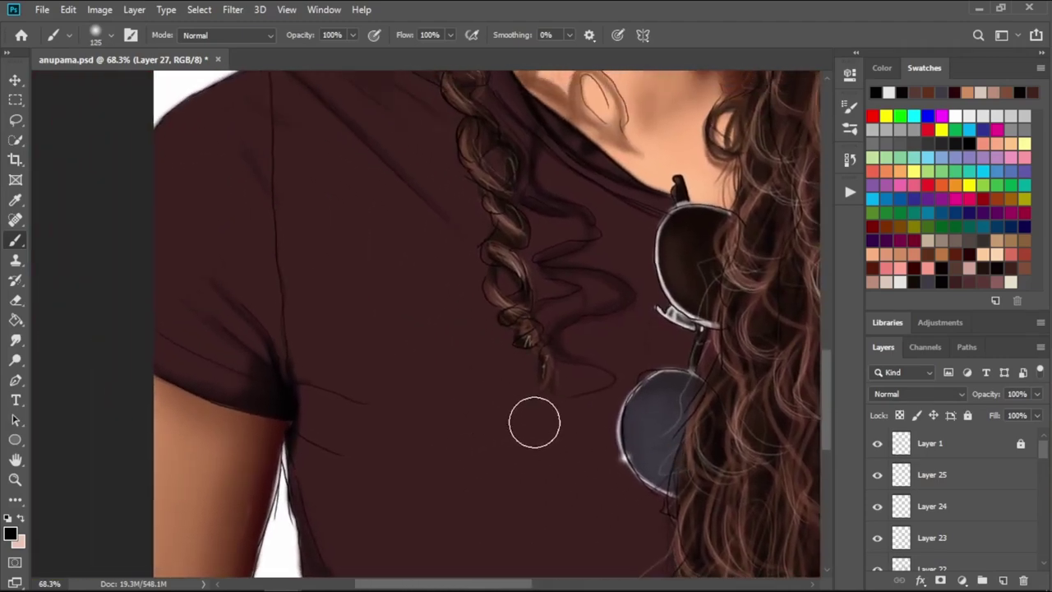
- Clip new Layer 29 to the layer below, move it under Layer 27, and pick dark maroon
left_click(990, 579)
right_click(947, 502)
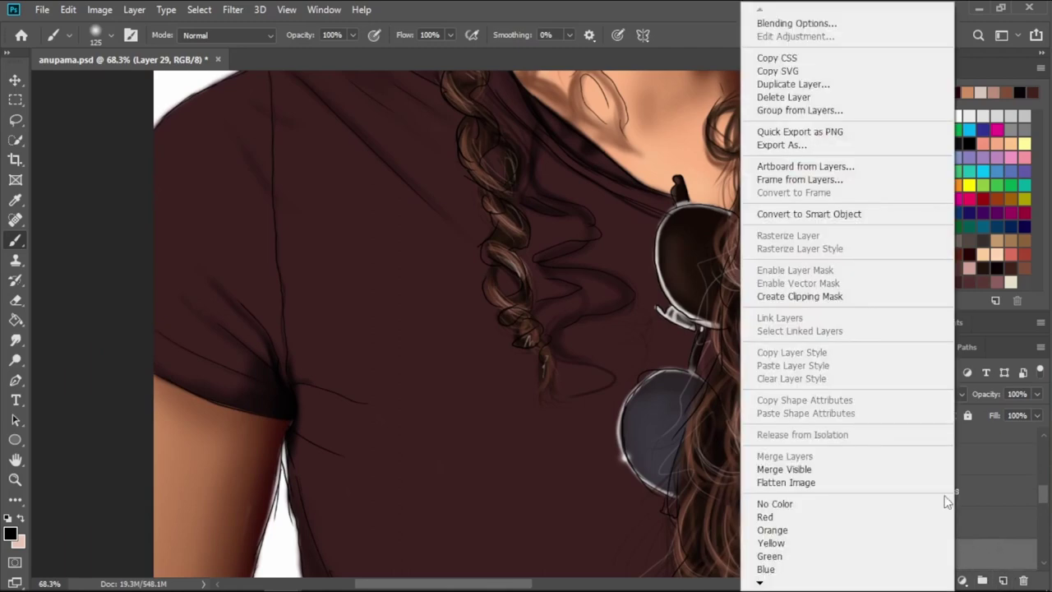
left_click(884, 301)
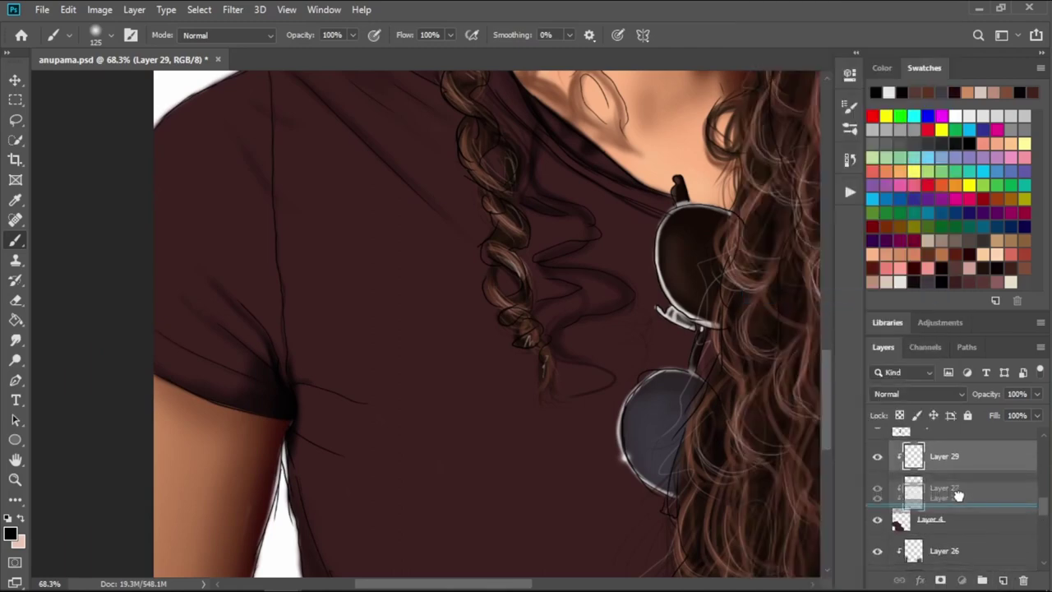
key("ctrl+bracketleft")
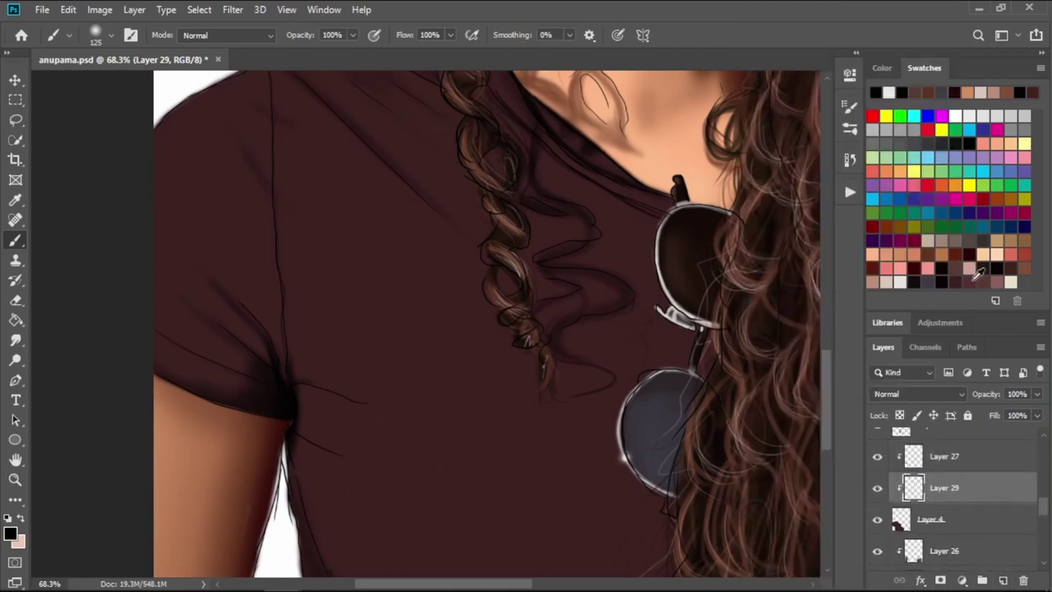
left_click(975, 280)
- Brush soft maroon fold shading near the neck and collar with brush sizes 30–90
key("bracketleft")
key("bracketleft")
key("bracketleft")
key("bracketleft")
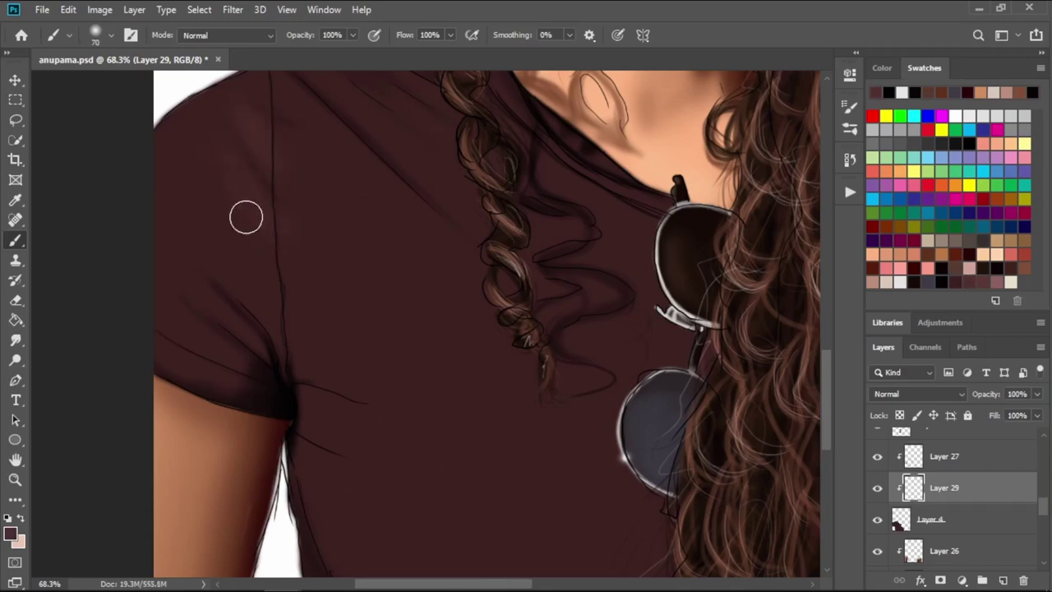
key("bracketright")
key("bracketright")
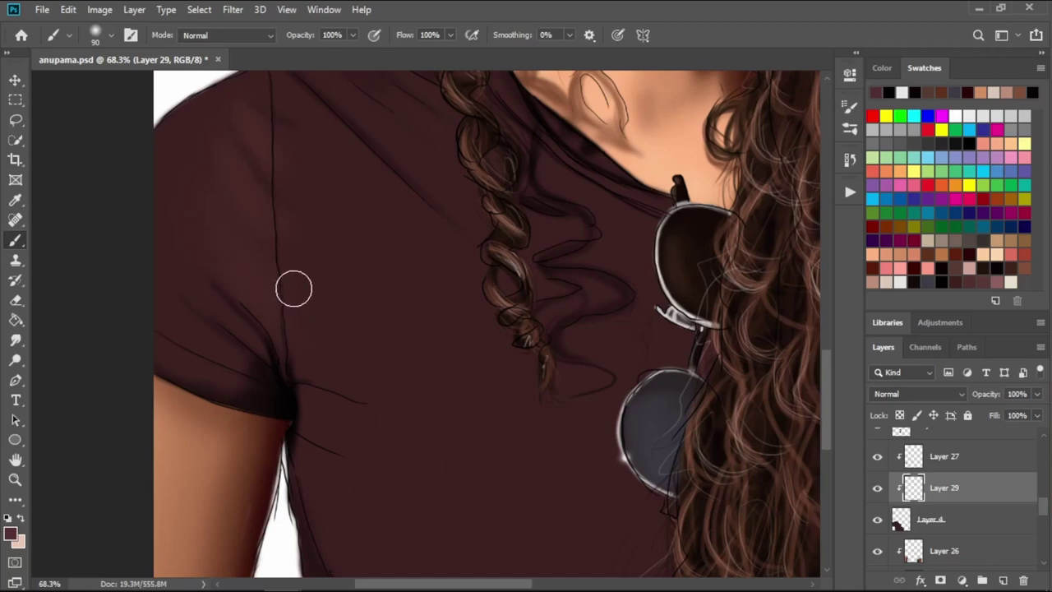
left_click_drag(364, 188, 315, 332)
key("bracketleft")
key("bracketleft")
key("bracketleft")
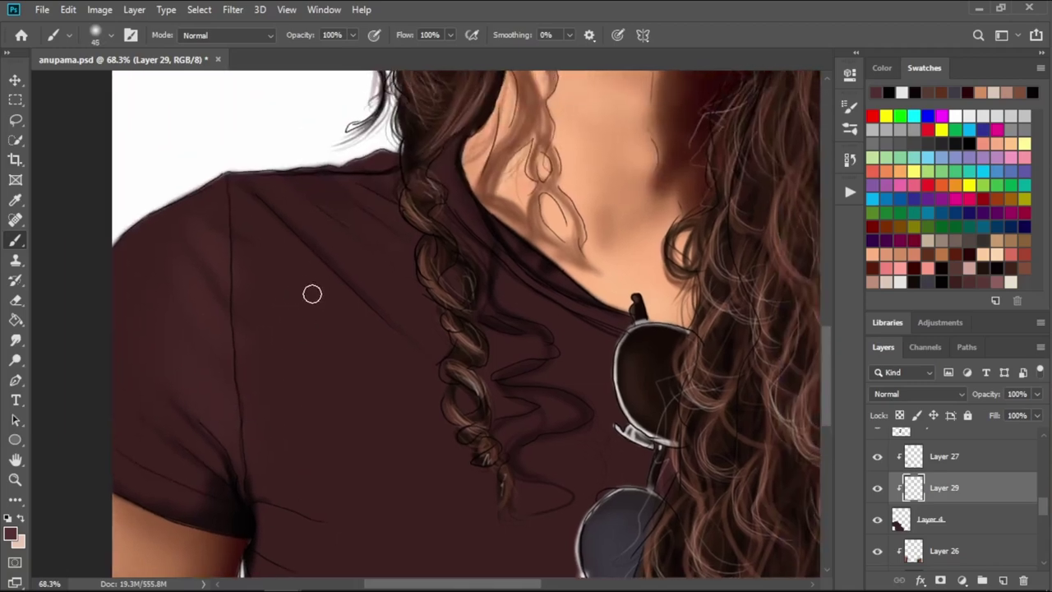
key("bracketleft")
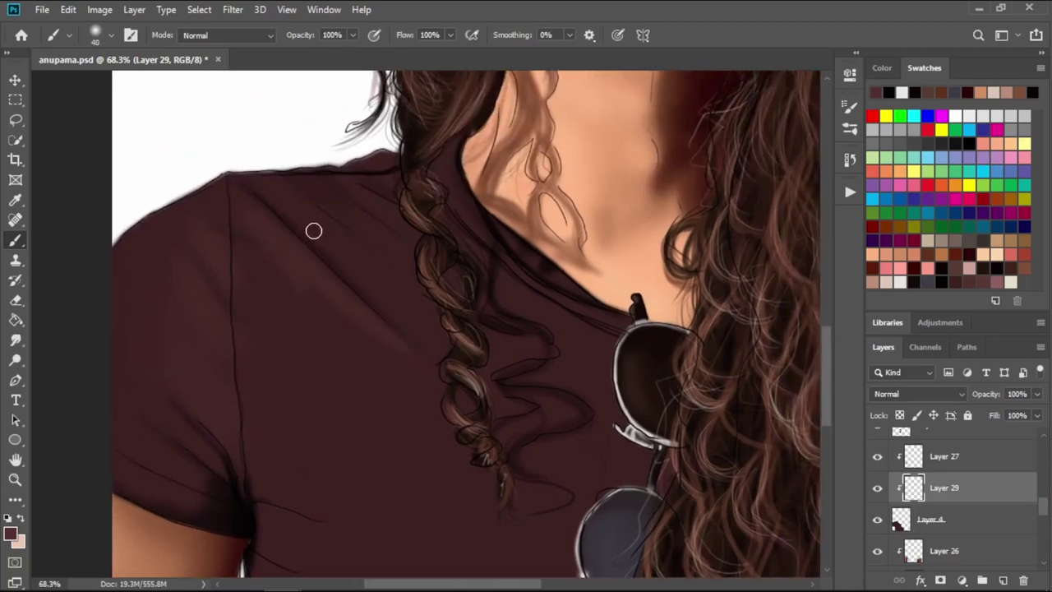
key("bracketleft")
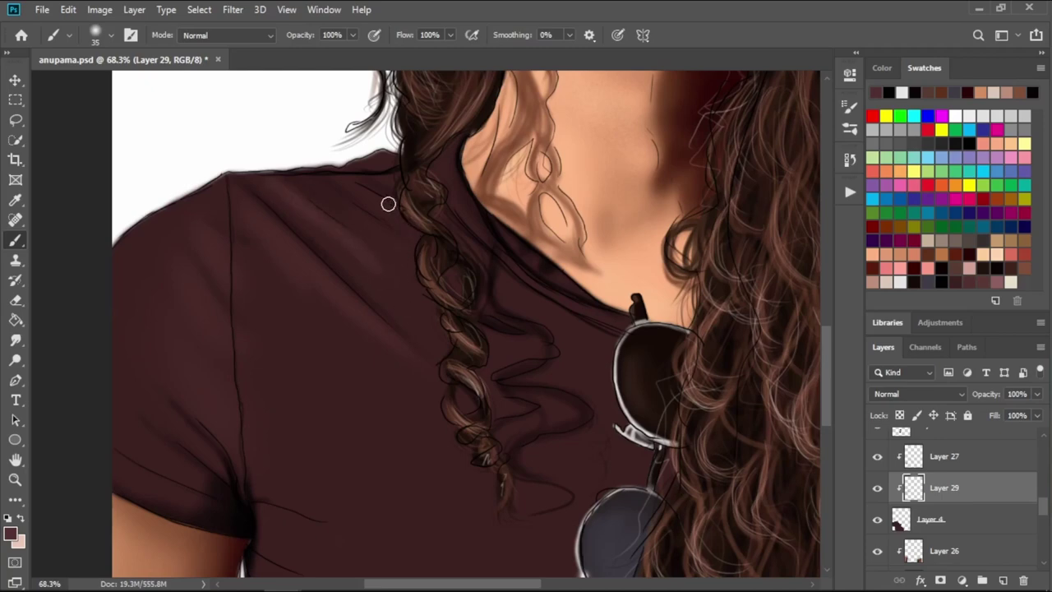
key("bracketright")
key("bracketright")
key("bracketright")
key("bracketright")
key("bracketright")
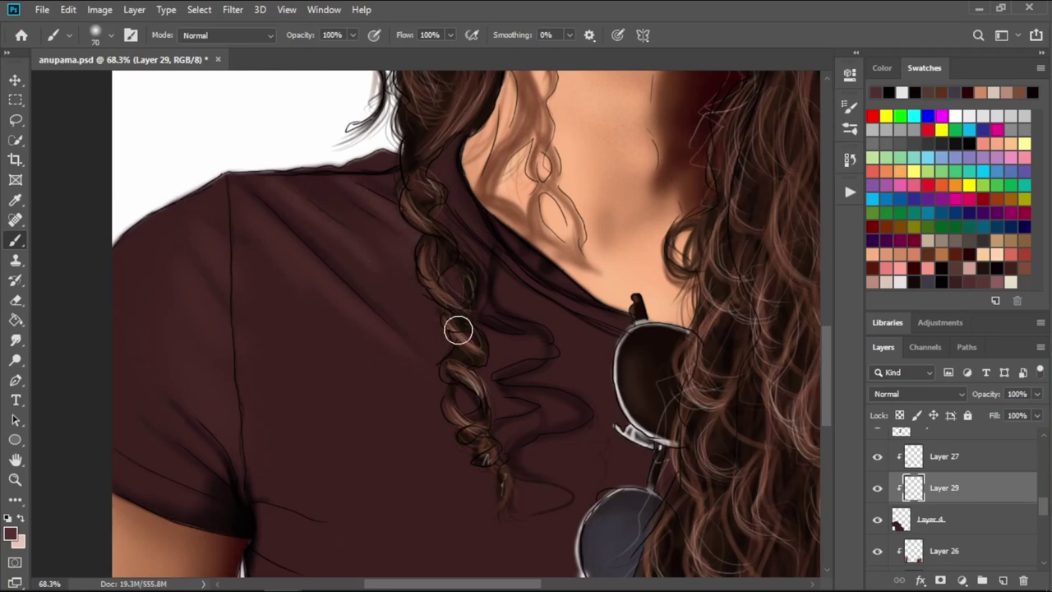
key("bracketleft")
key("bracketleft")
key("bracketleft")
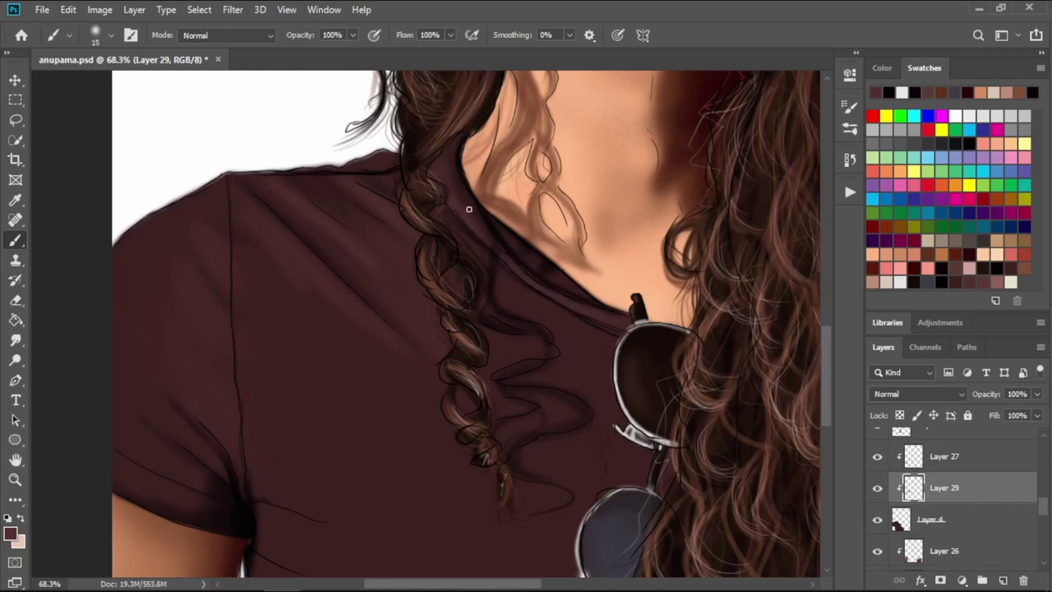
- Broaden the maroon fold shading across the shoulder and chest with brush sizes up to 200
key("bracketright")
key("bracketright")
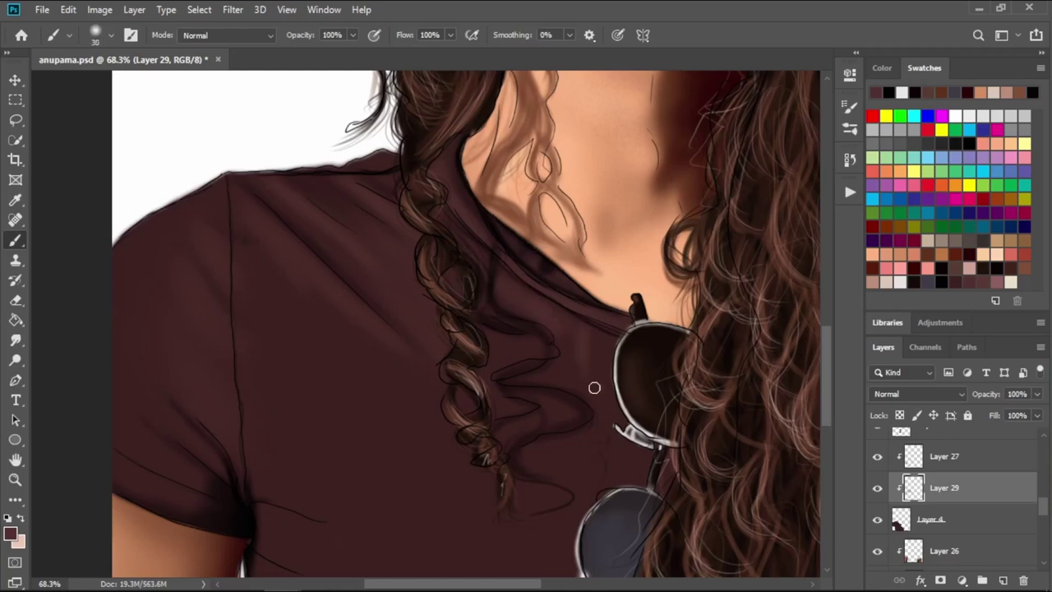
key("bracketright")
key("bracketright")
key("bracketright")
key("bracketright")
key("bracketright")
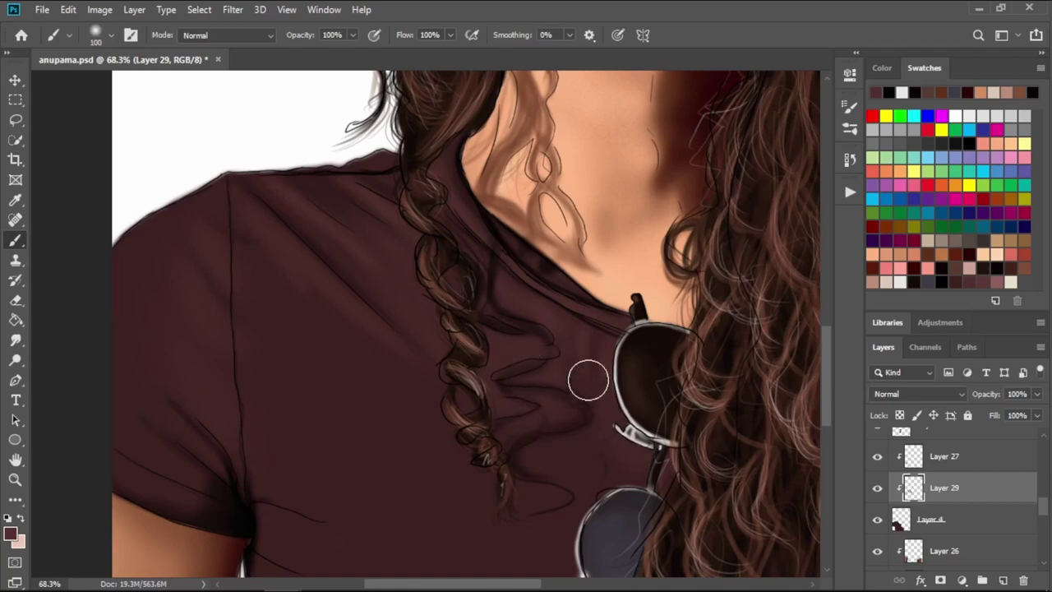
key("bracketleft")
key("bracketleft")
key("bracketleft")
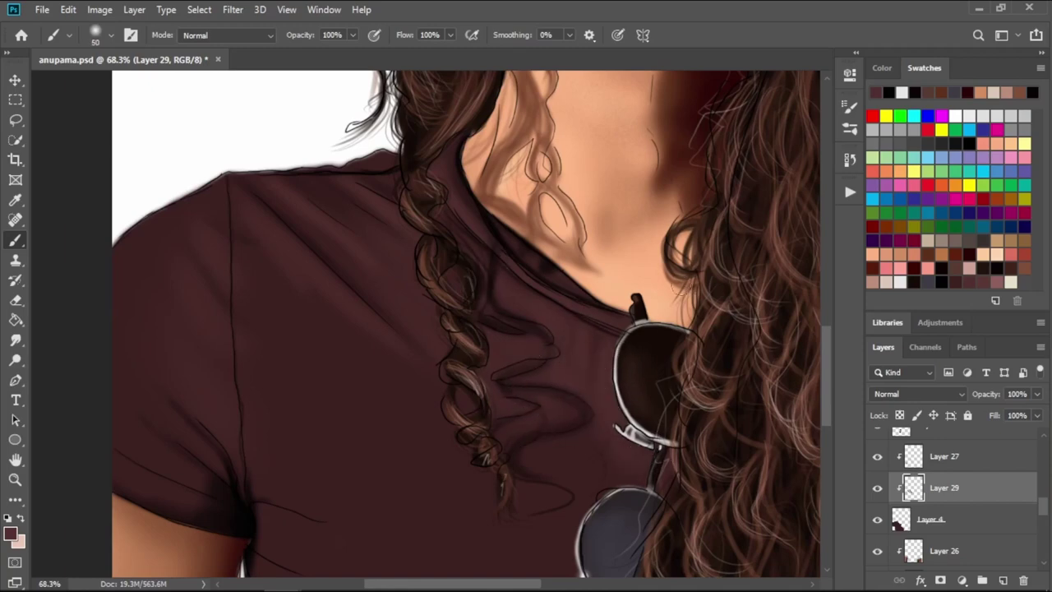
key("bracketright")
key("bracketright")
key("bracketright")
key("bracketright")
key("bracketright")
key("bracketright")
key("bracketright")
key("bracketright")
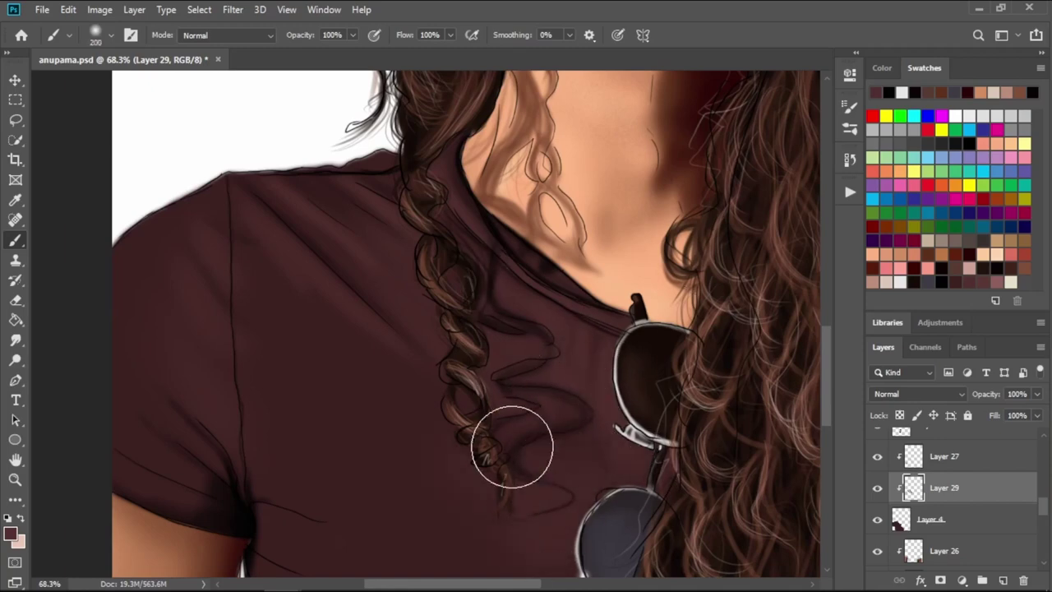
key("bracketleft")
key("bracketleft")
key("bracketleft")
key("bracketleft")
key("bracketleft")
key("bracketright")
key("bracketright")
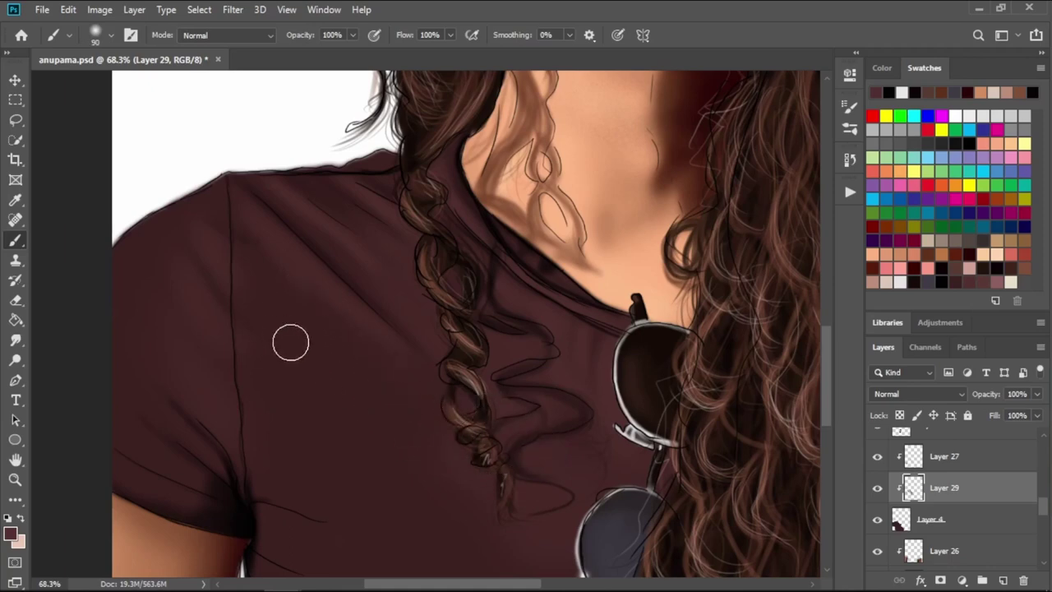
key("bracketright")
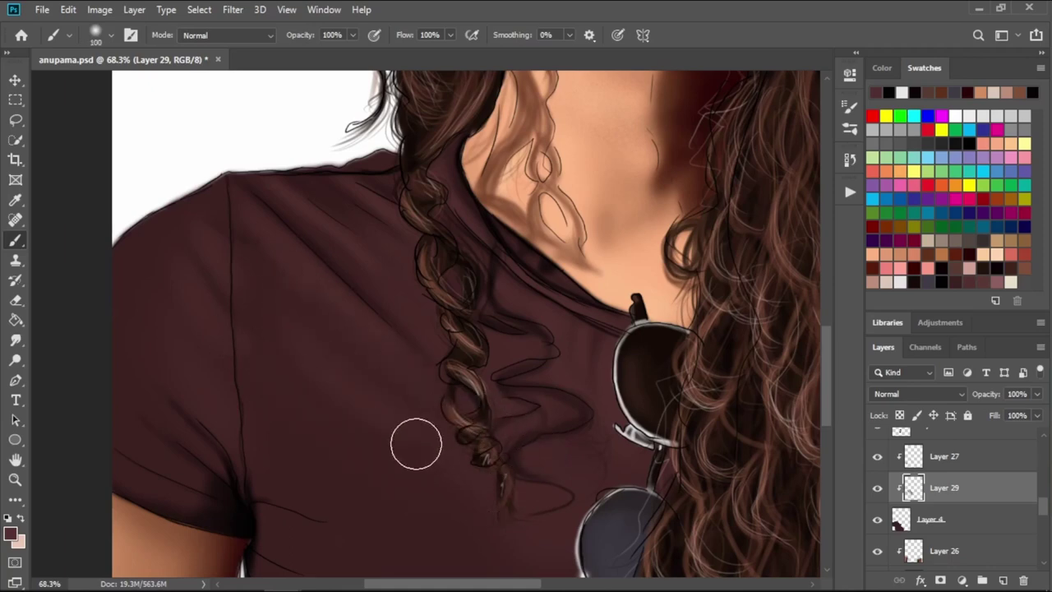
key("bracketright")
key("bracketright")
key("bracketright")
scroll(329, 400, "down", 2)
- Paint soft darker maroon folds on the lower shirt and underarm, resizing the brush between 30 and 250
scroll(352, 263, "down", 2)
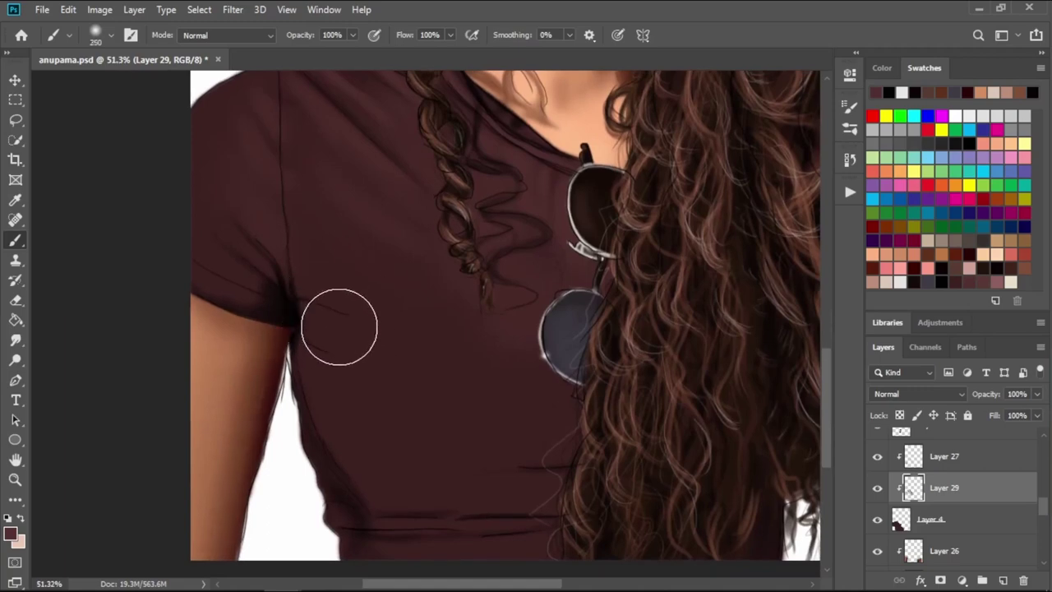
key("bracketleft")
key("bracketleft")
key("bracketleft")
key("bracketleft")
key("bracketleft")
key("bracketleft")
key("bracketleft")
key("bracketleft")
key("bracketleft")
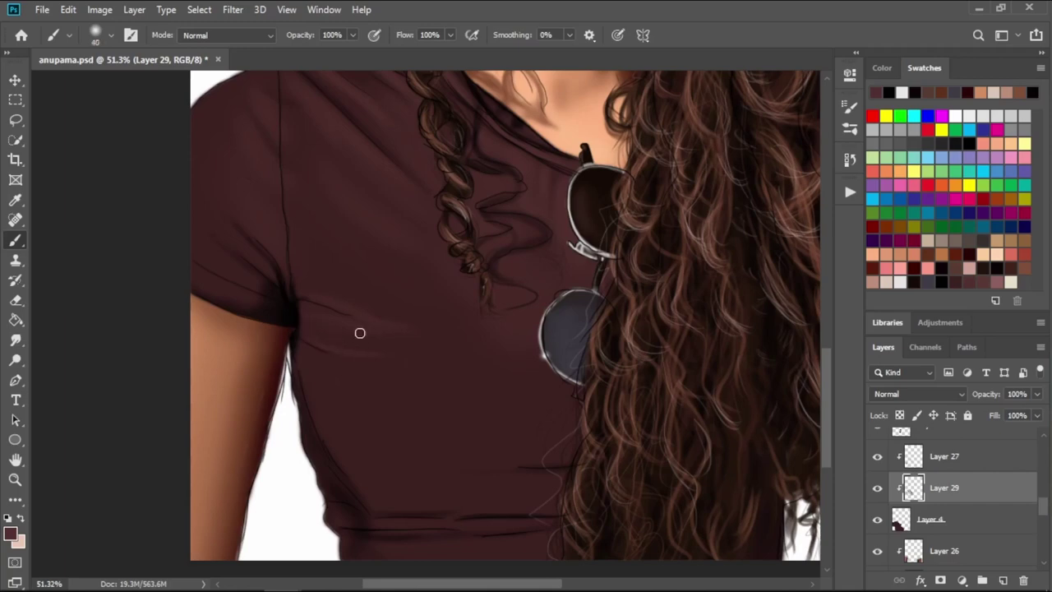
key("bracketright")
key("bracketright")
key("bracketright")
key("bracketright")
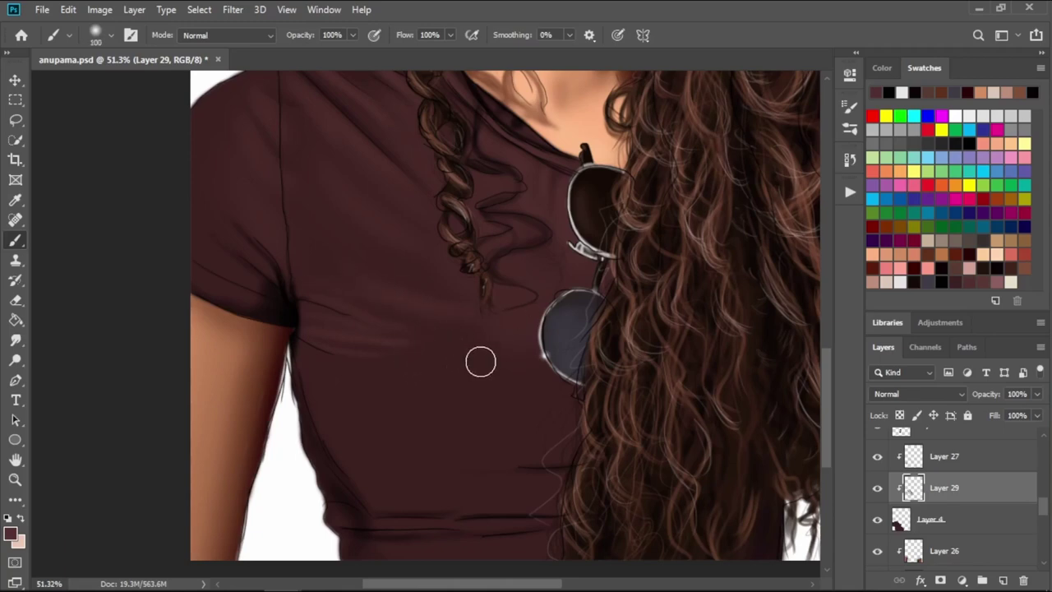
key("bracketright")
key("bracketright")
key("bracketright")
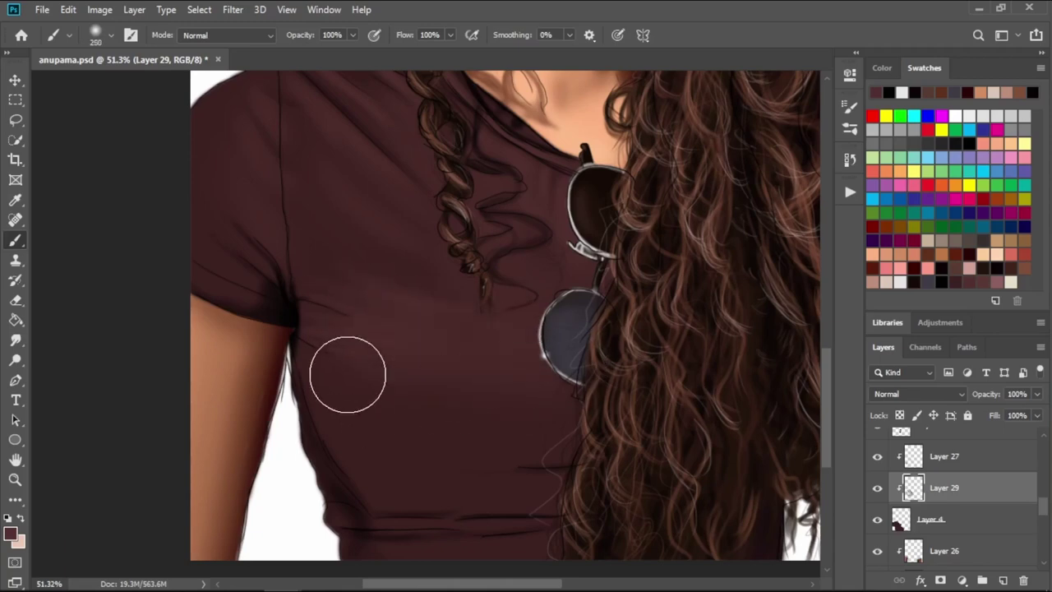
key("bracketleft")
key("bracketleft")
key("bracketleft")
key("bracketleft")
key("bracketleft")
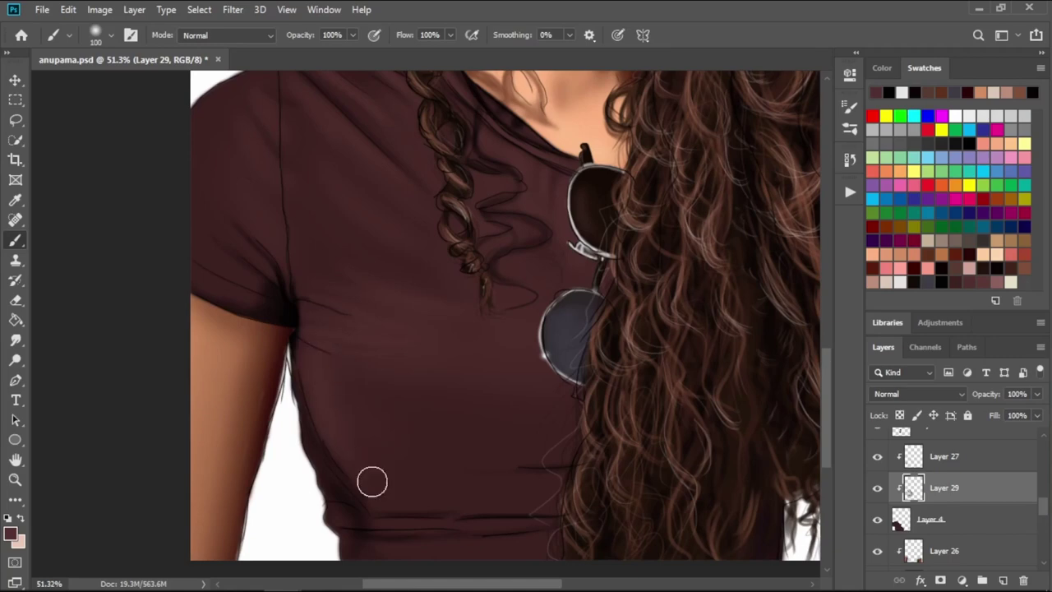
key("bracketleft")
key("bracketleft")
key("bracketleft")
key("bracketleft")
key("bracketleft")
key("bracketleft")
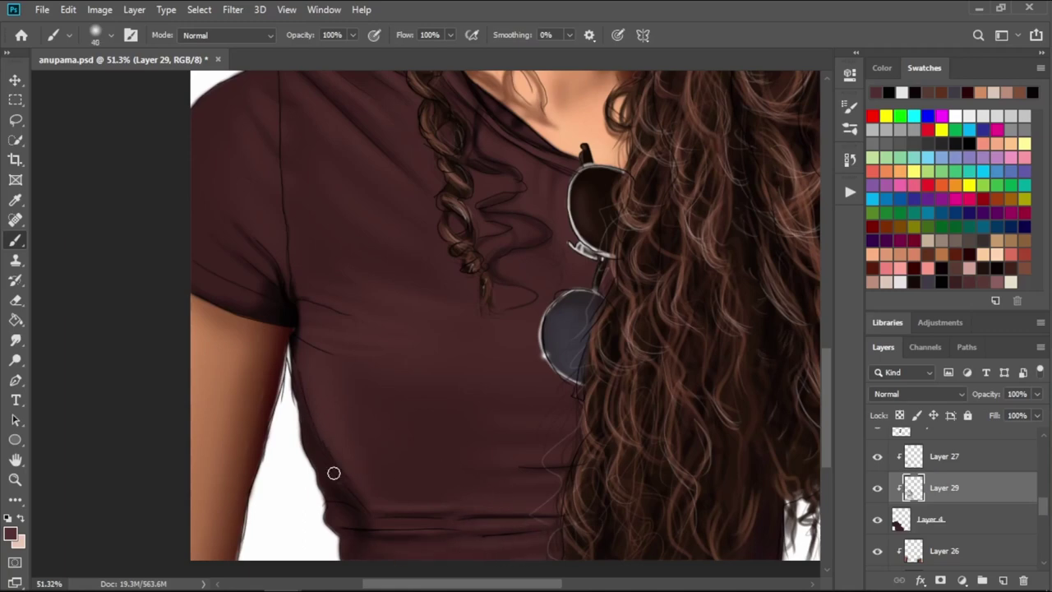
key("bracketright")
key("bracketright")
key("bracketright")
key("bracketright")
key("bracketright")
key("bracketright")
key("bracketleft")
key("bracketleft")
key("bracketleft")
key("bracketleft")
key("bracketleft")
key("bracketleft")
key("bracketleft")
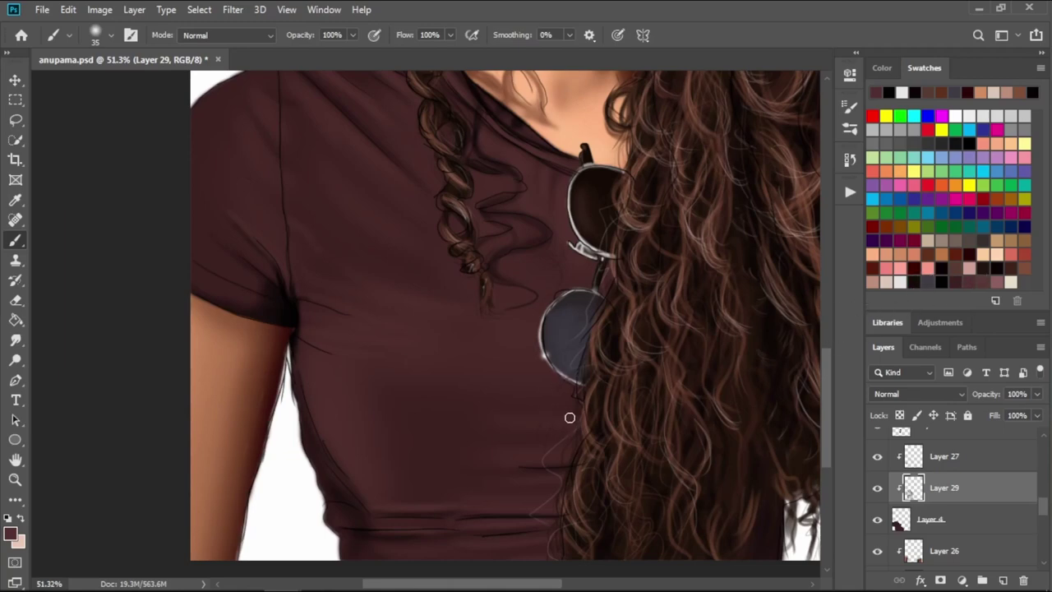
- Add clipped Layer 30 with a light mauve colour and begin soft shirt highlights
left_click(1003, 581)
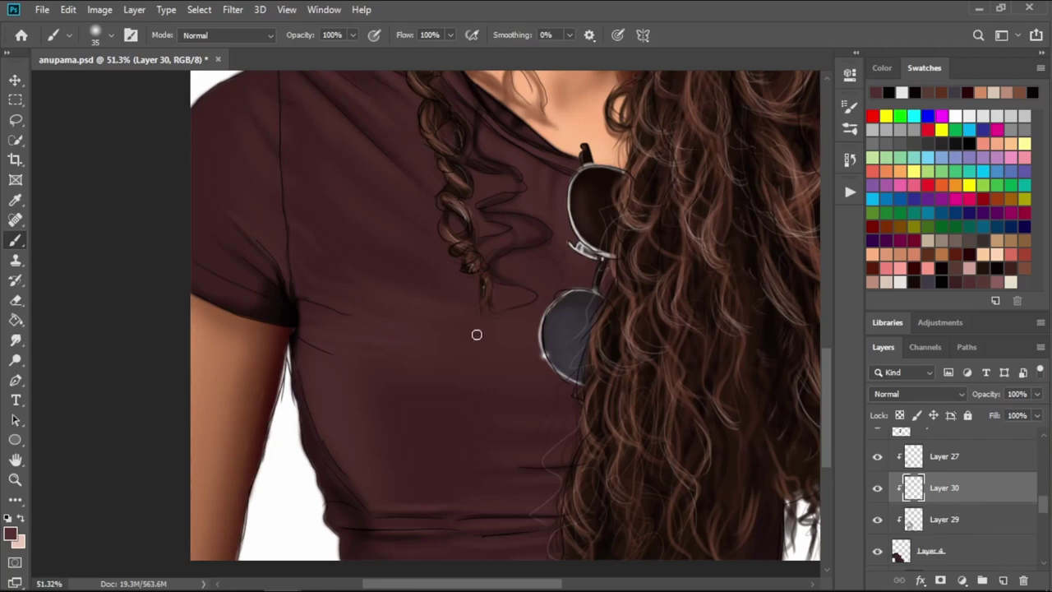
left_click(996, 268)
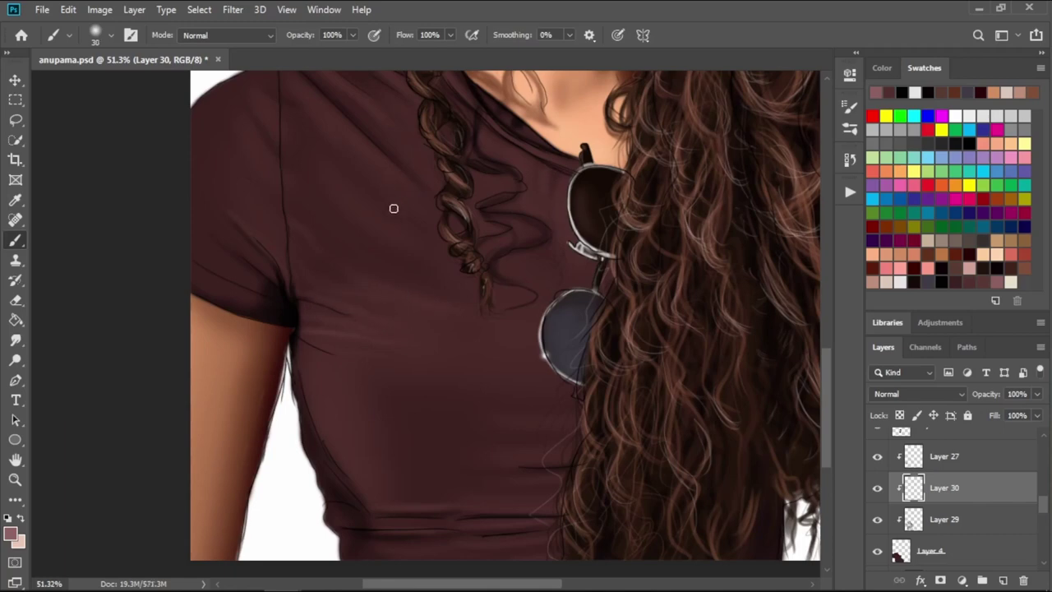
scroll(393, 208, "up", 3)
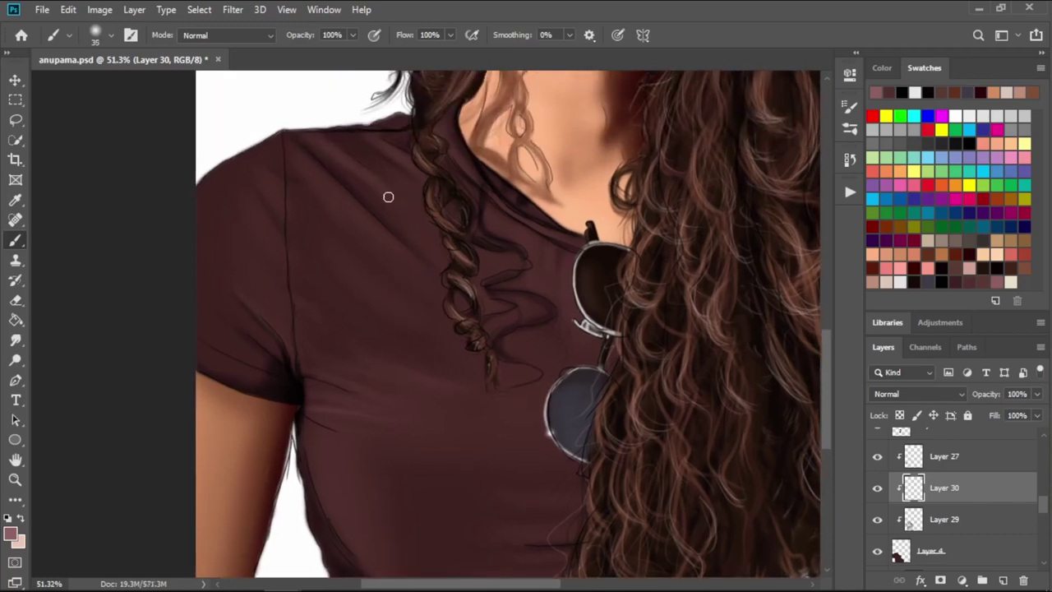
key("bracketleft")
key("bracketright")
key("bracketright")
key("bracketright")
key("bracketright")
key("bracketright")
key("bracketright")
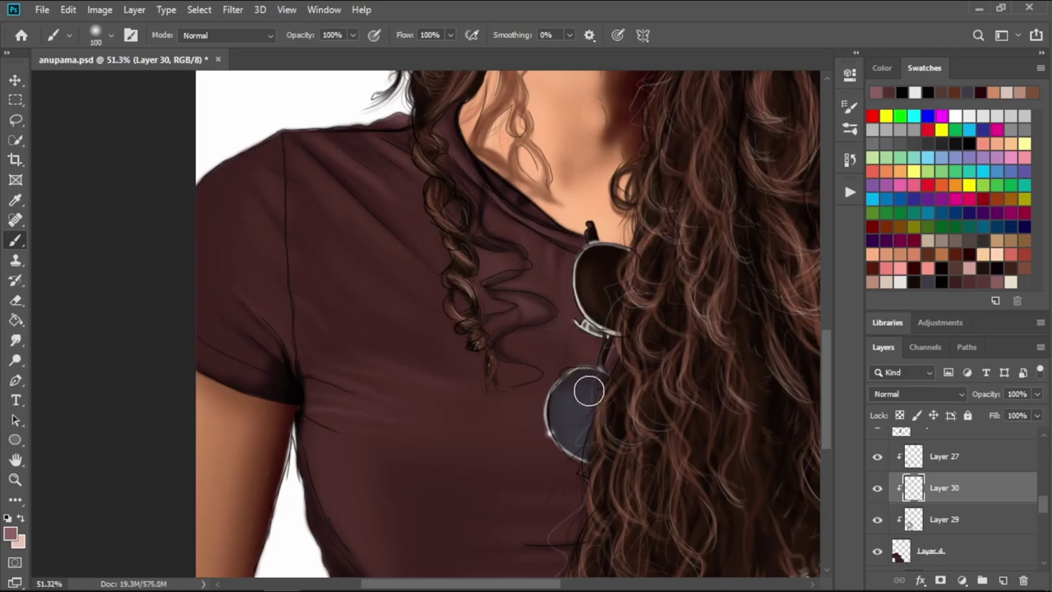
key("bracketleft")
key("bracketleft")
key("bracketleft")
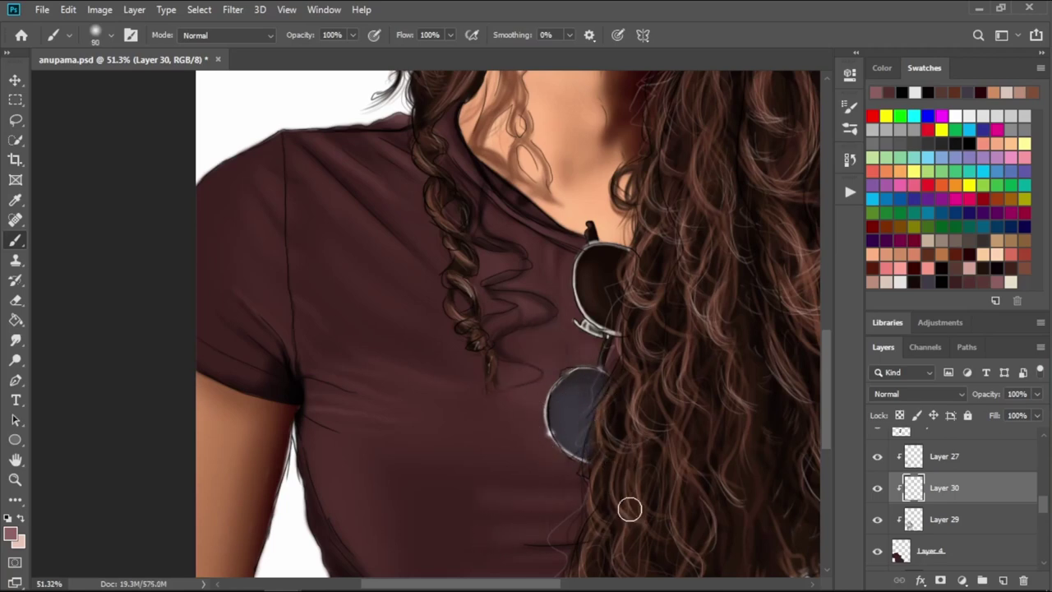
key("bracketleft")
key("bracketleft")
key("bracketleft")
- Paint soft mauve highlights across the lower shirt with a medium brush
scroll(534, 460, "down", 5)
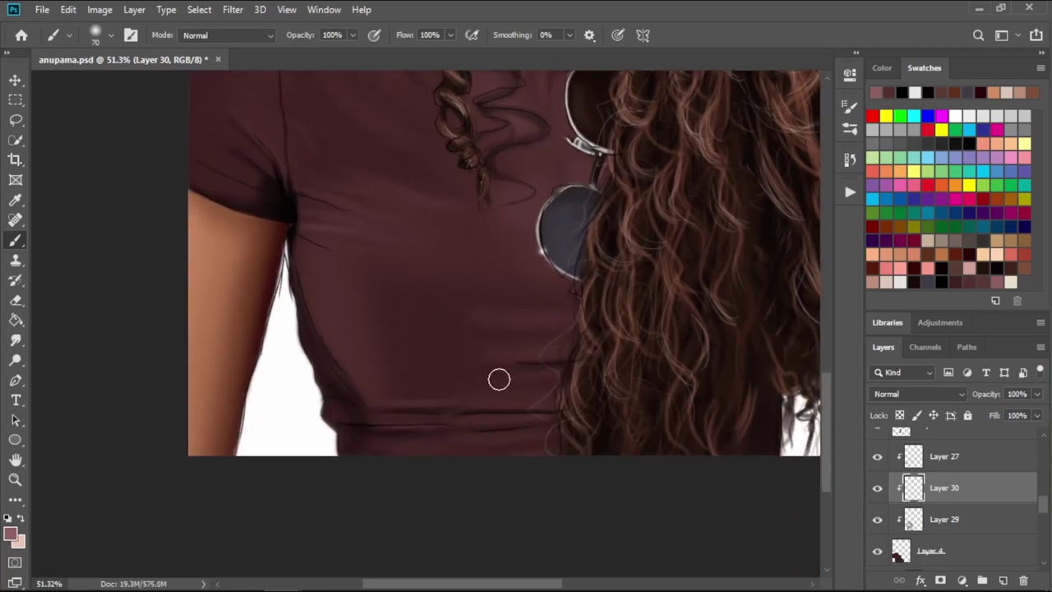
key("bracketright")
key("bracketright")
key("bracketright")
key("bracketright")
key("bracketright")
key("bracketright")
key("bracketleft")
key("bracketleft")
key("bracketleft")
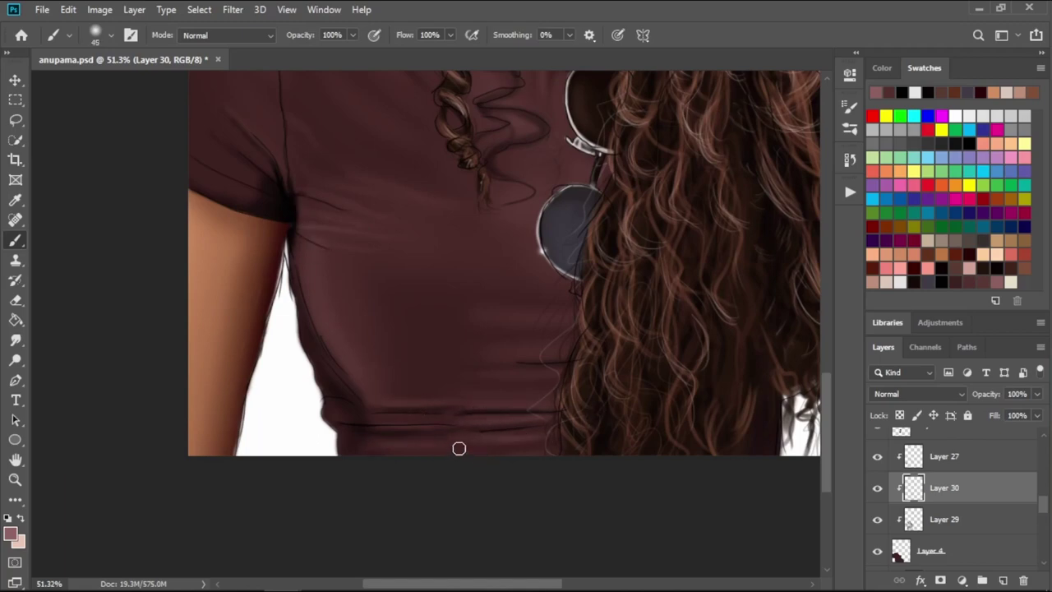
key("bracketright")
key("bracketright")
key("bracketright")
scroll(435, 425, "up", 5)
scroll(435, 425, "left", 3)
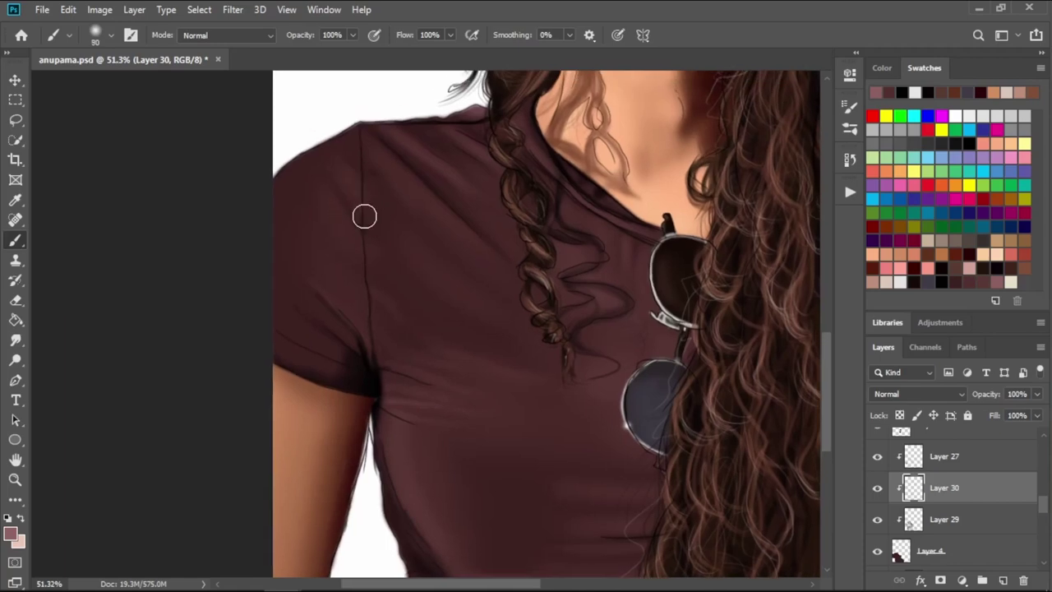
key("bracketleft")
key("bracketleft")
key("bracketleft")
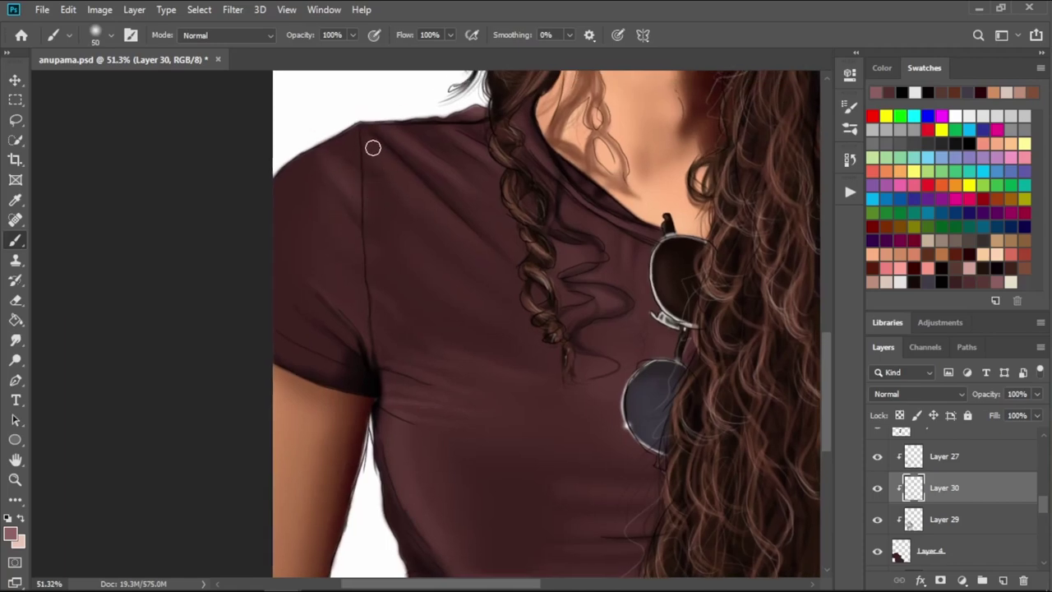
key("bracketleft")
key("bracketleft")
- Sweep broad highlights over the sleeve and chest with a very large brush, then switch to red
key("bracketright")
key("bracketright")
key("bracketright")
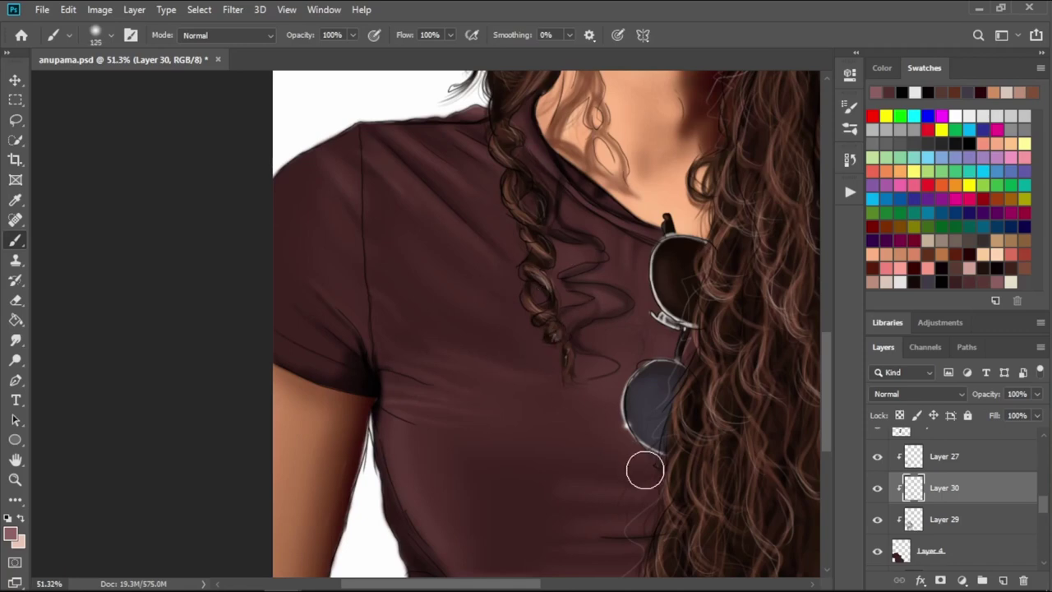
key("bracketright")
key("bracketright")
key("bracketright")
key("bracketright")
key("bracketright")
key("bracketright")
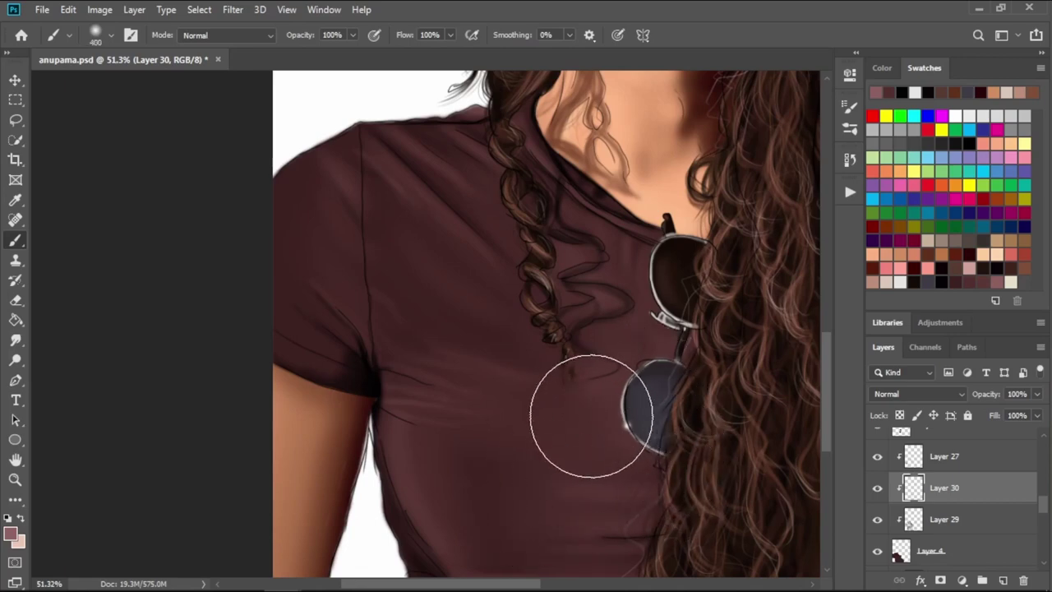
key("bracketleft")
key("bracketleft")
key("bracketleft")
key("bracketleft")
key("bracketleft")
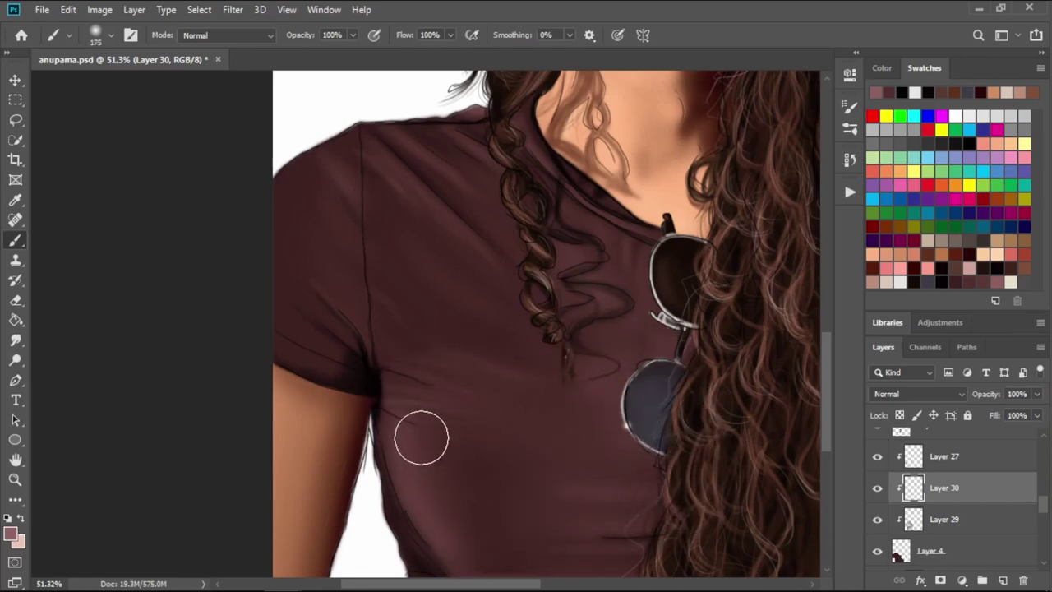
key("bracketright")
key("bracketright")
key("bracketright")
key("bracketright")
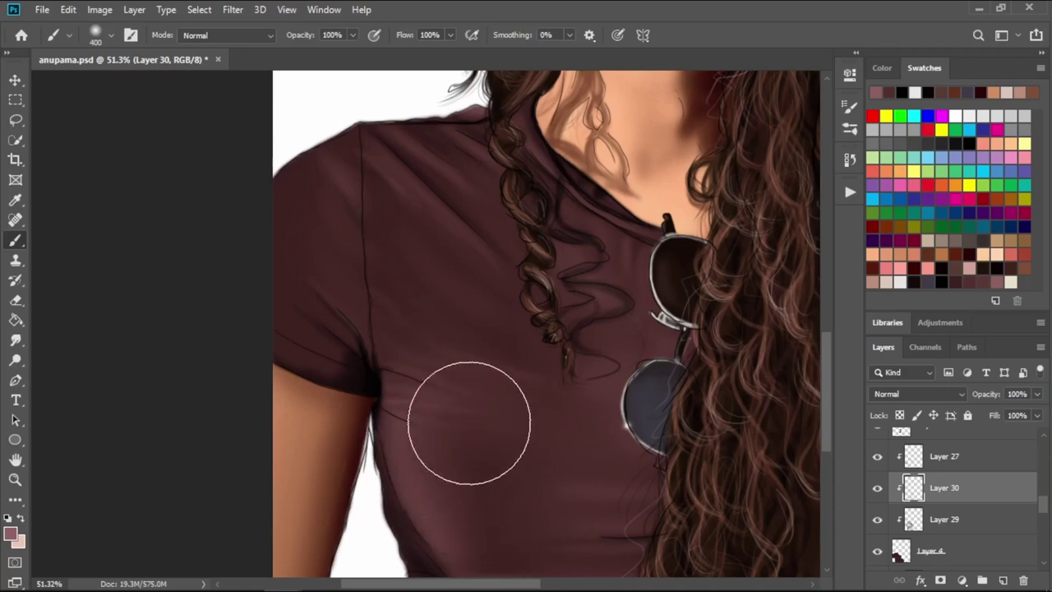
scroll(428, 394, "down", 1)
scroll(440, 382, "down", 1)
scroll(461, 359, "down", 1)
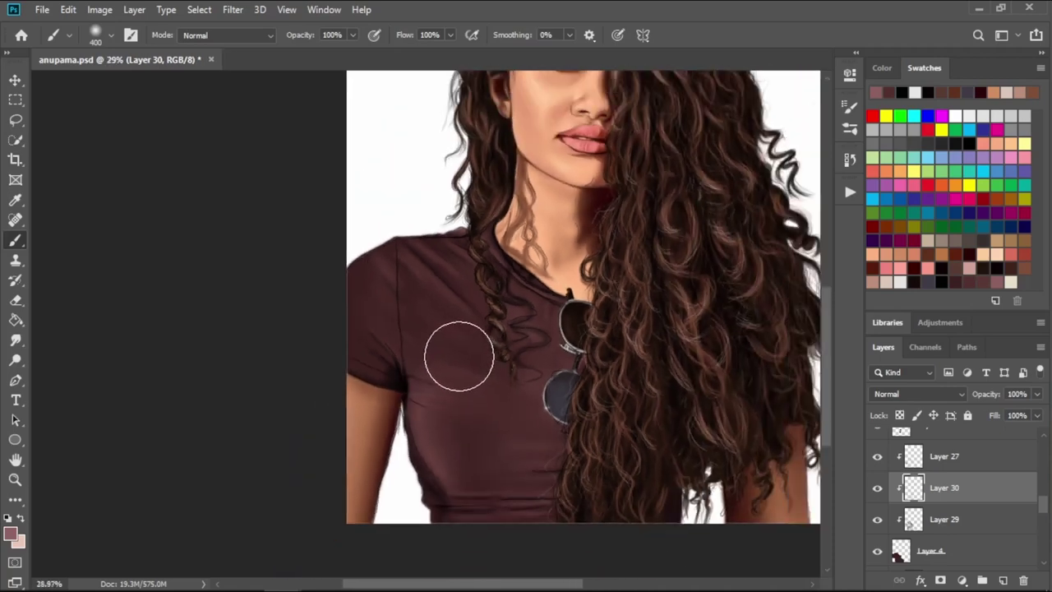
scroll(811, 340, "up", 1)
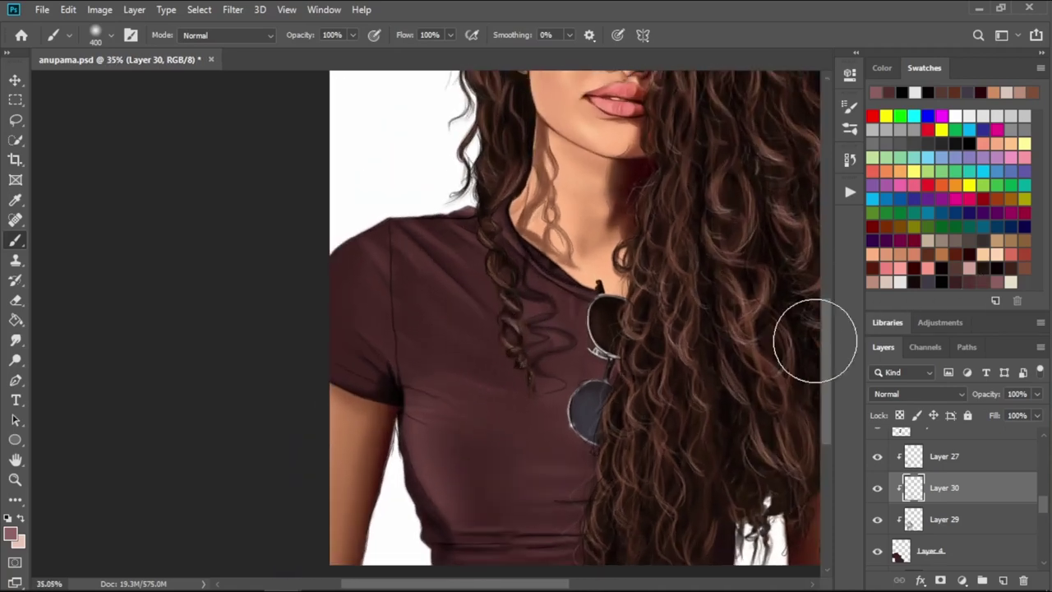
left_click(1018, 254)
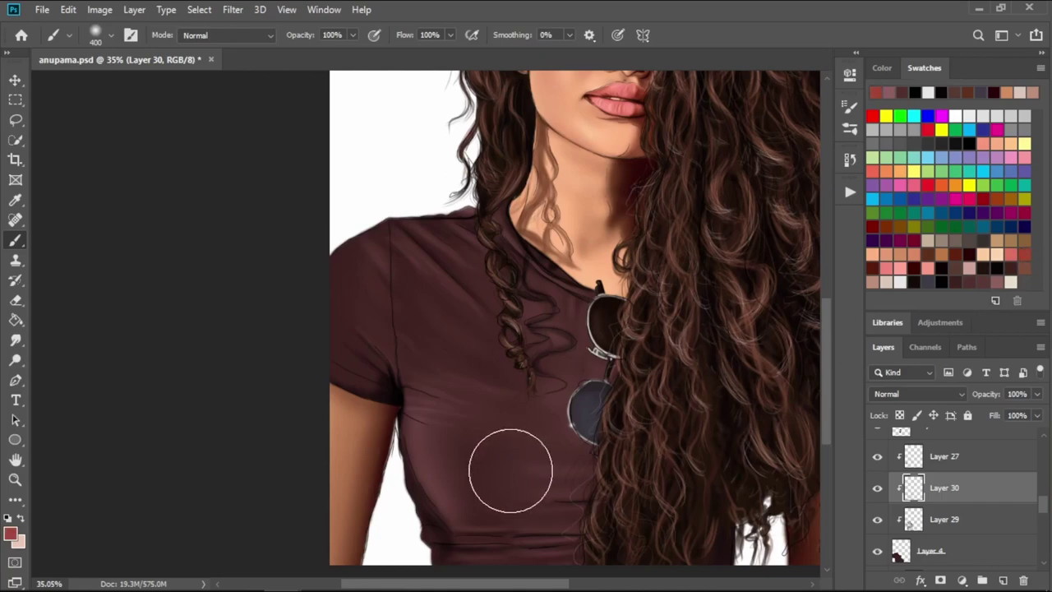
key("bracketleft")
key("bracketleft")
key("bracketleft")
key("bracketleft")
key("bracketleft")
key("bracketleft")
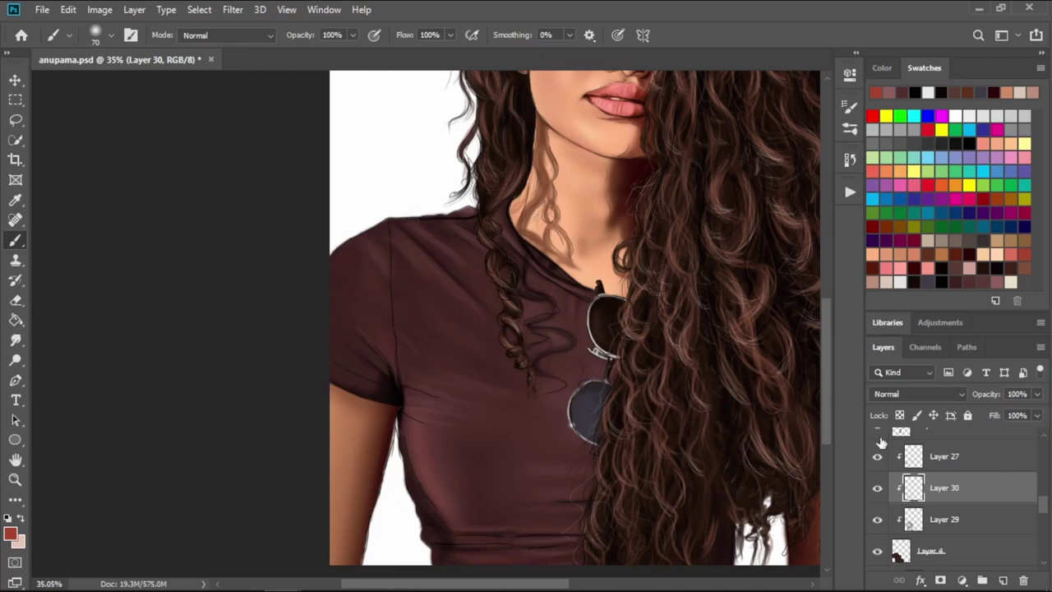
- Paint a thin black stroke along the shirt's top edge beside the braided curl
scroll(1046, 513, "up", 5)
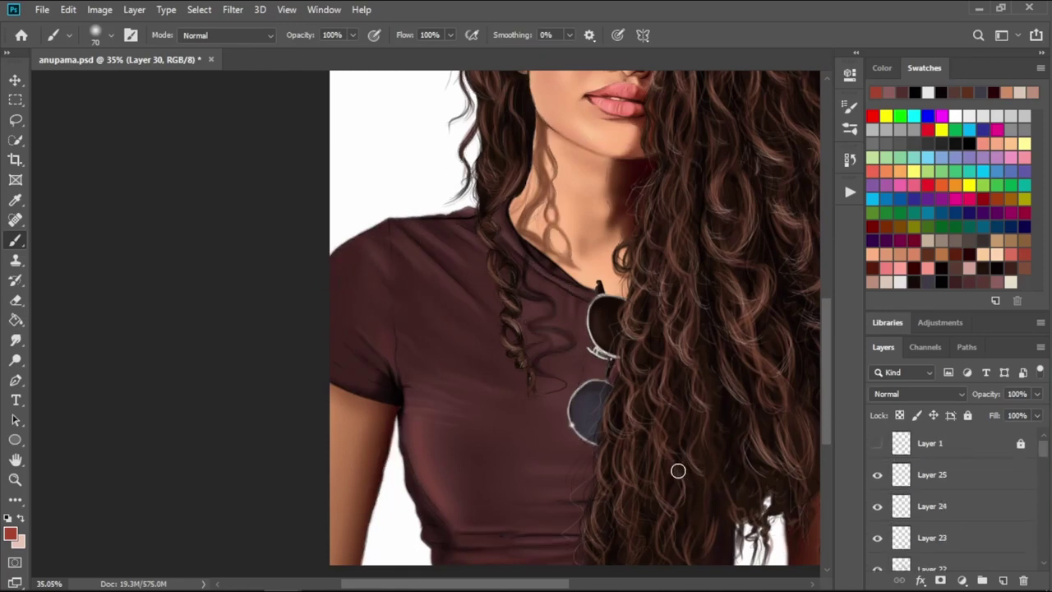
scroll(395, 337, "up", 2)
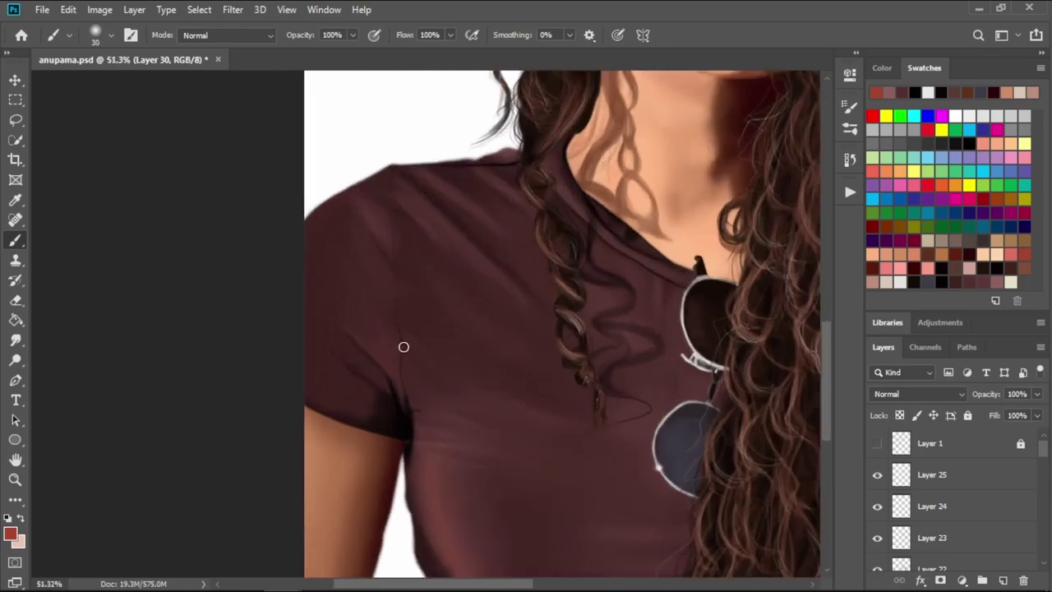
scroll(428, 411, "up", 2)
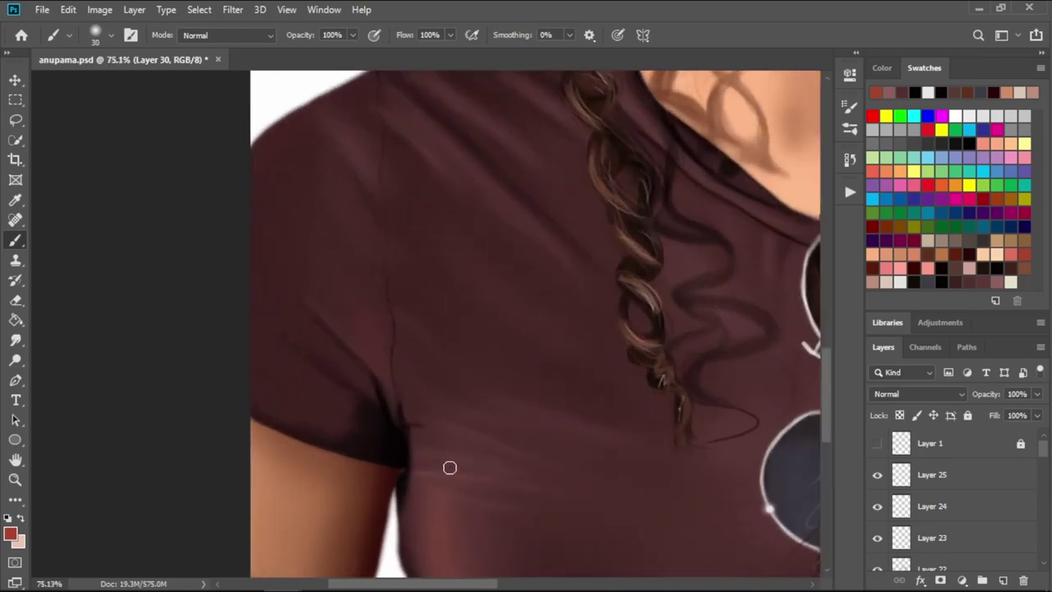
left_click(924, 274)
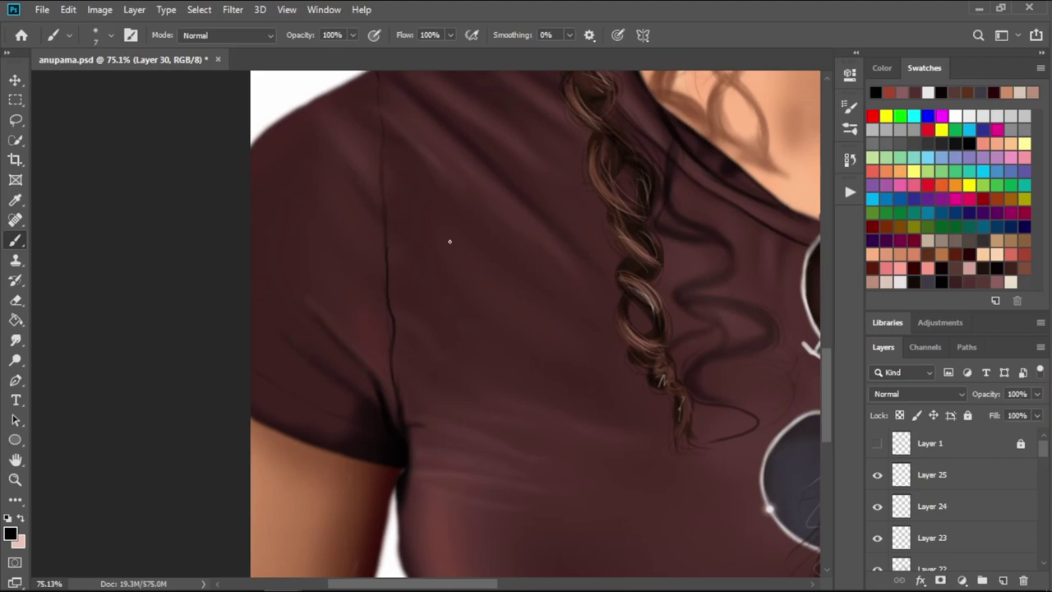
left_click_drag(450, 240, 463, 394)
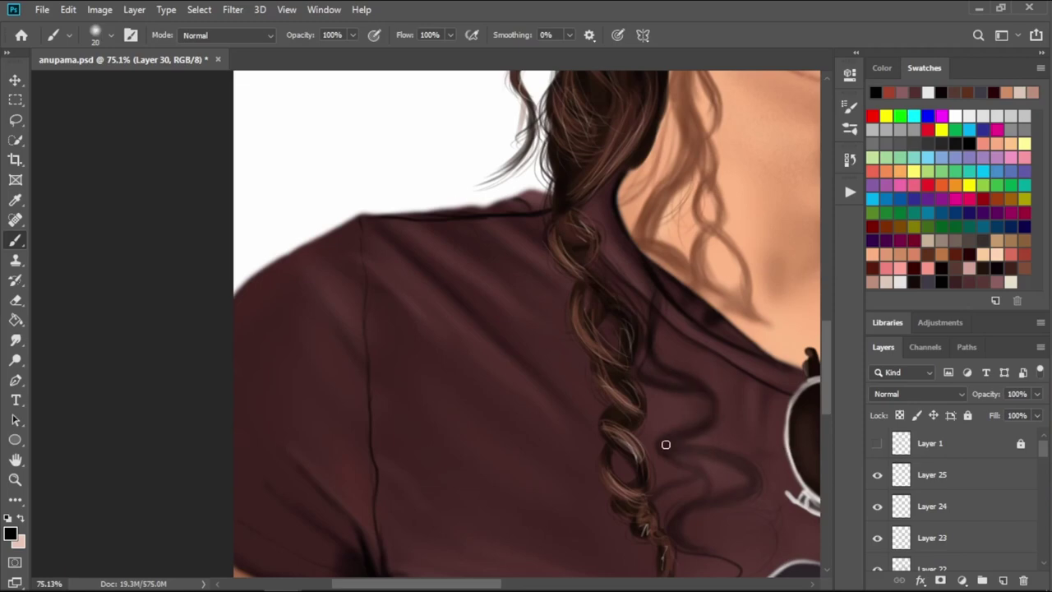
left_click_drag(666, 445, 742, 485)
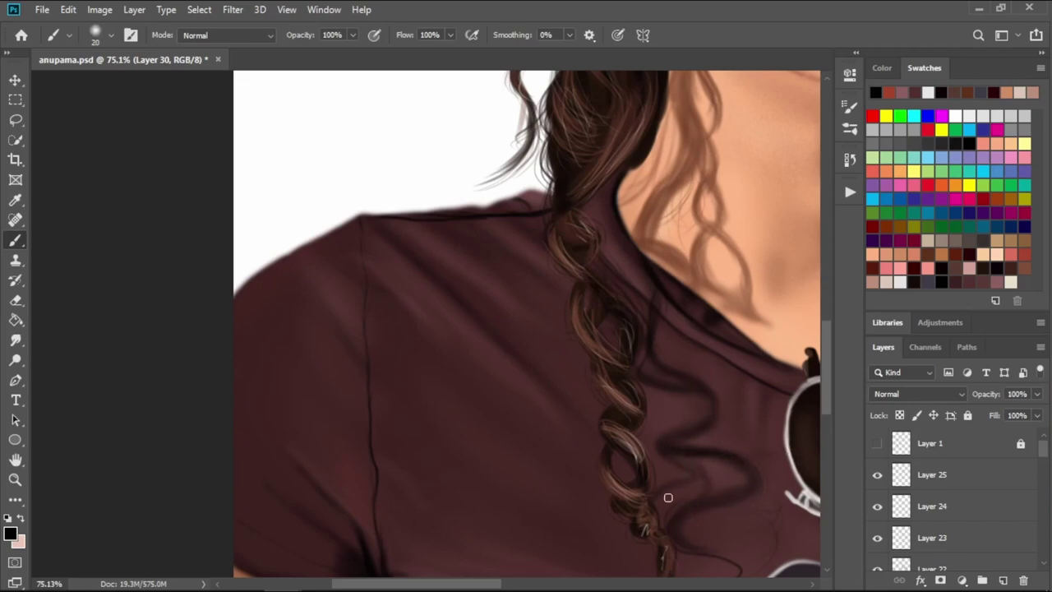
- Zoom out and back in to review the new dark outline on the shirt
scroll(676, 484, "down", 2)
scroll(646, 423, "down", 2)
scroll(628, 324, "down", 1)
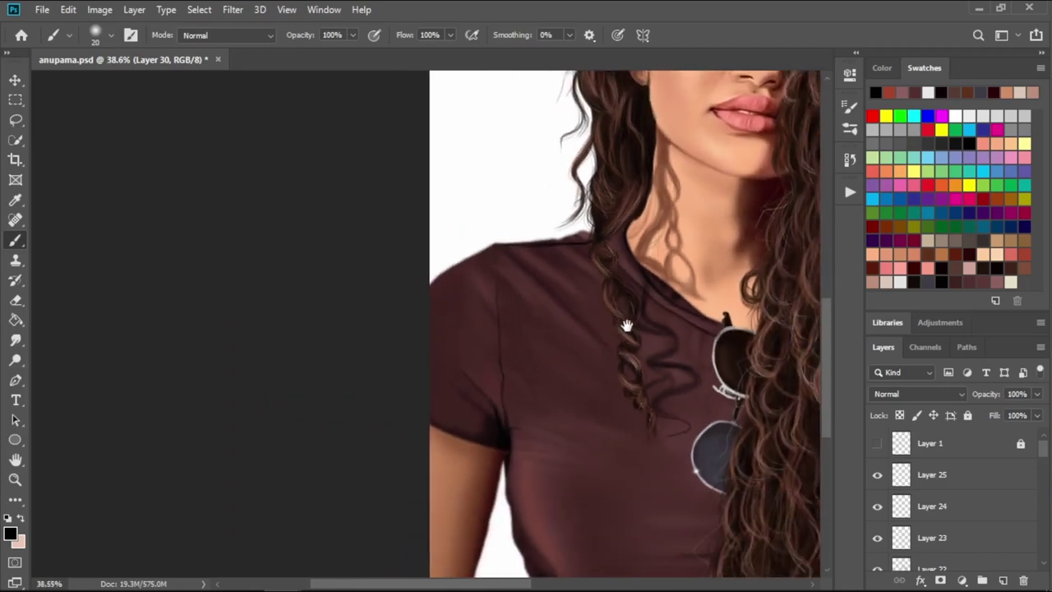
scroll(627, 324, "down", 1)
scroll(598, 344, "up", 1)
scroll(622, 389, "up", 2)
scroll(482, 477, "up", 2)
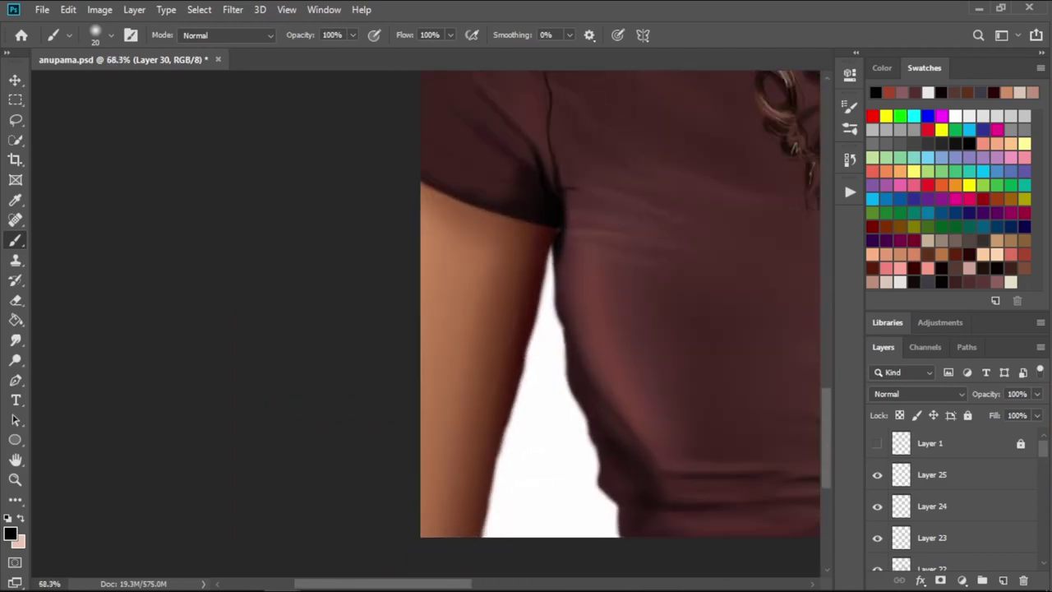
scroll(1045, 463, "down", 1)
- Make Layer 4 active and pick a dark brown paint colour
left_click_drag(1045, 463, 1034, 559)
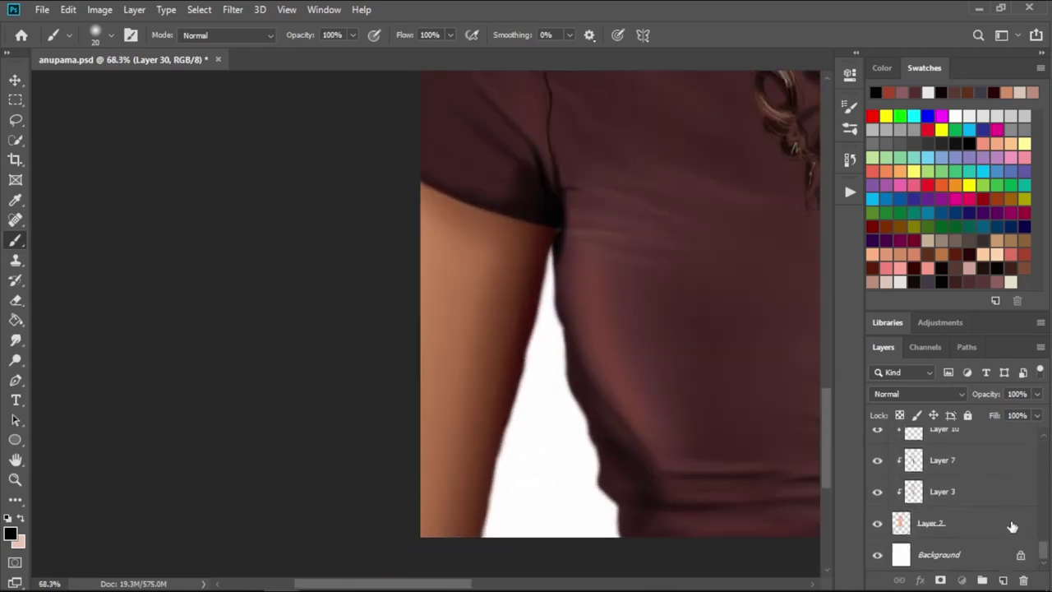
left_click(1012, 527)
left_click(875, 254)
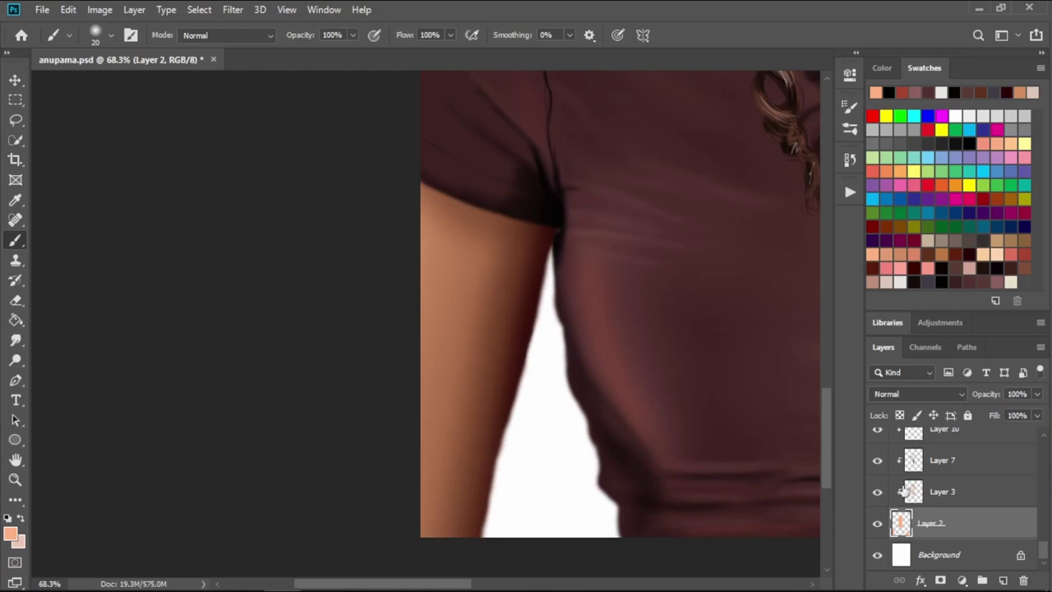
left_click_drag(1044, 556, 1043, 506)
left_click(957, 526)
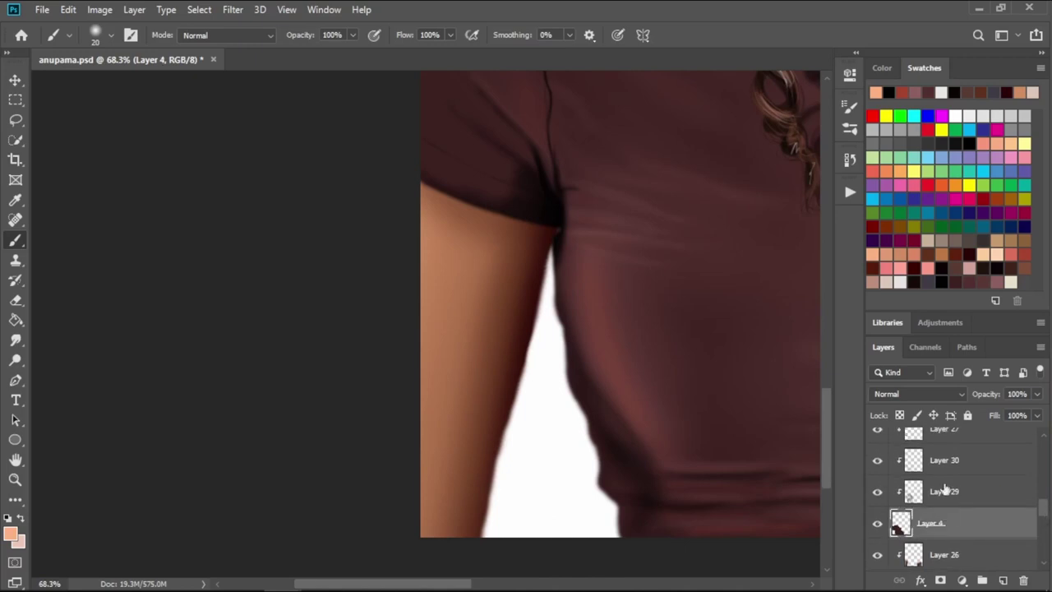
left_click(958, 283)
- Zoom out to the full portrait and add empty Layer 31 above Background
scroll(579, 208, "down", 2)
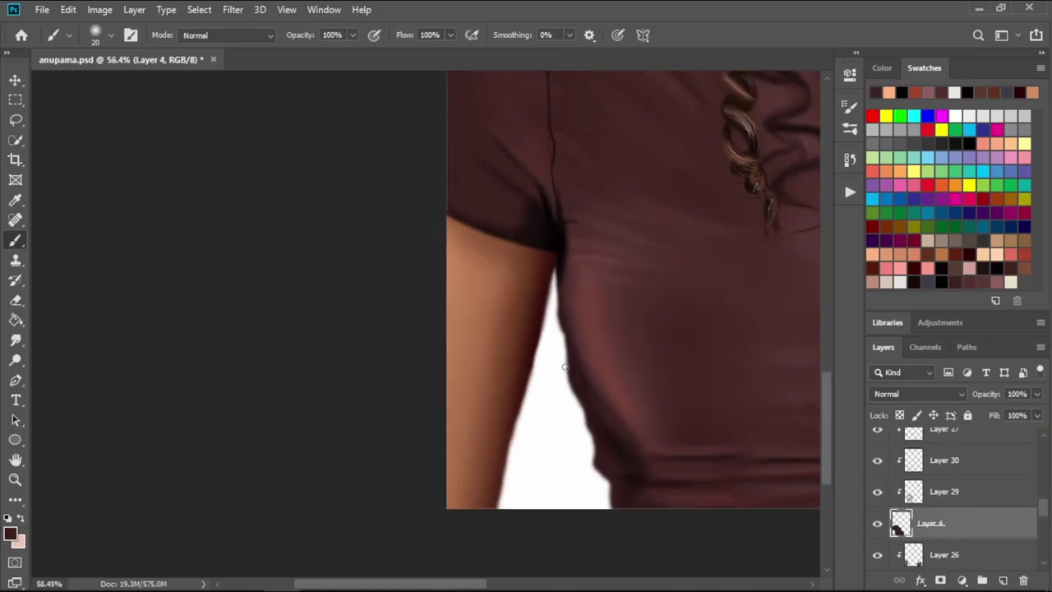
scroll(577, 271, "down", 2)
scroll(575, 321, "down", 2)
scroll(549, 322, "down", 2)
scroll(549, 322, "down", 1)
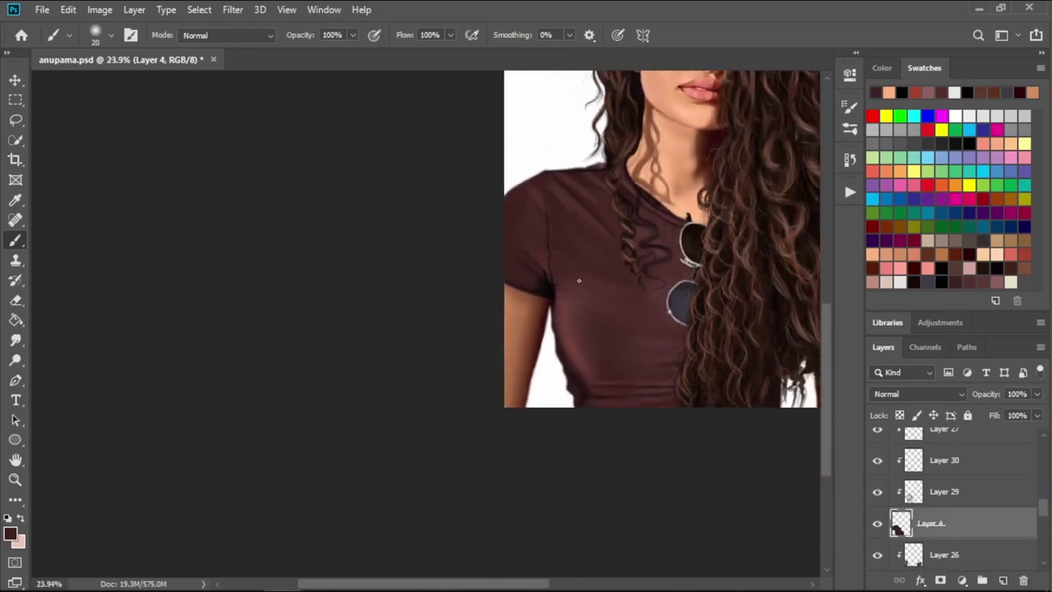
scroll(575, 284, "down", 2)
scroll(528, 347, "down", 1)
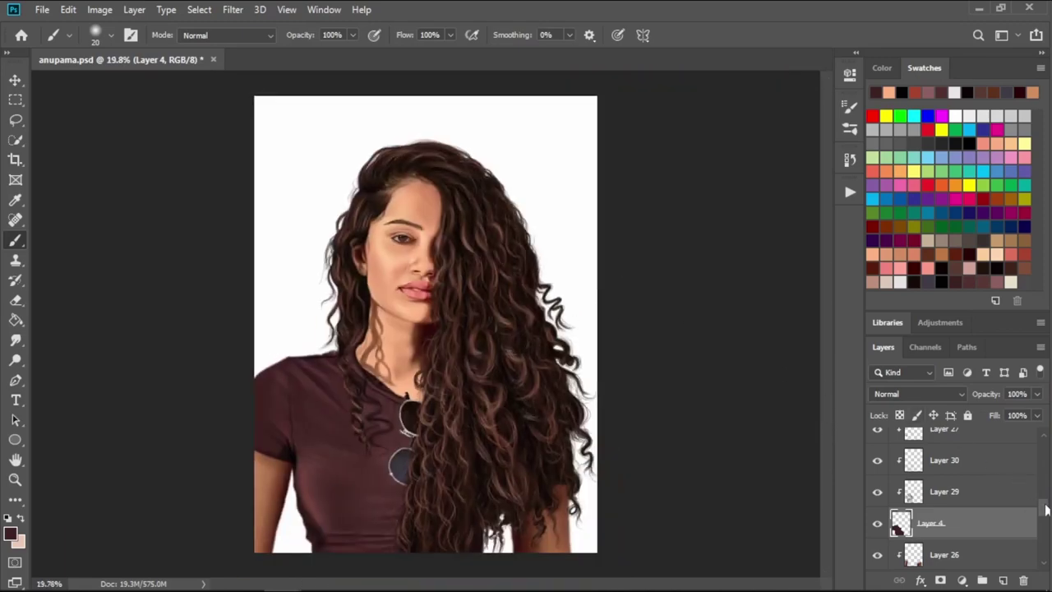
left_click_drag(1046, 509, 1047, 568)
left_click(968, 556)
left_click(1003, 581)
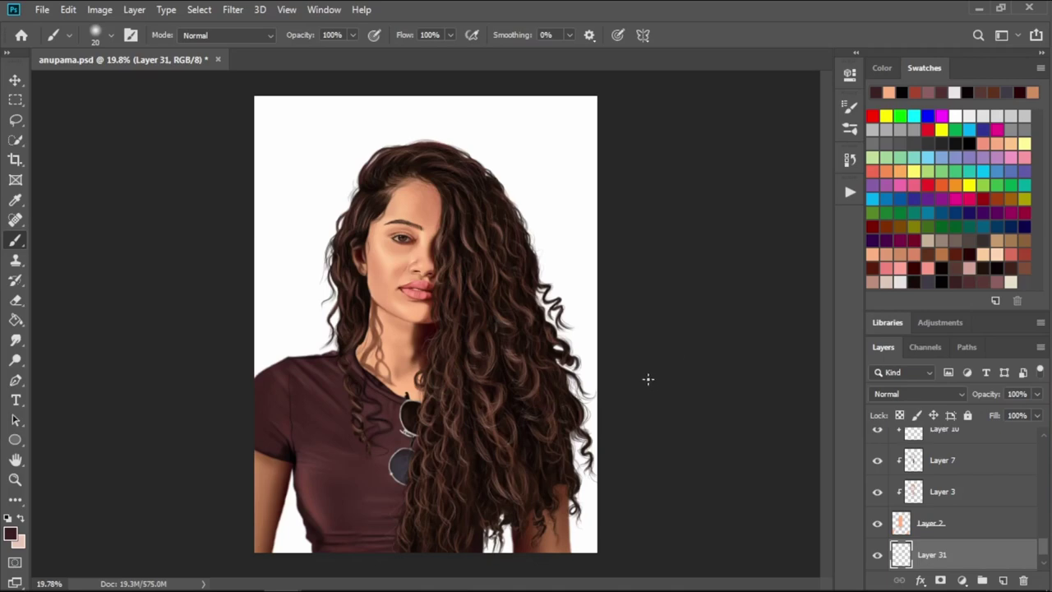
- Fill the white background with light cream using the Paint Bucket
left_click(1010, 282)
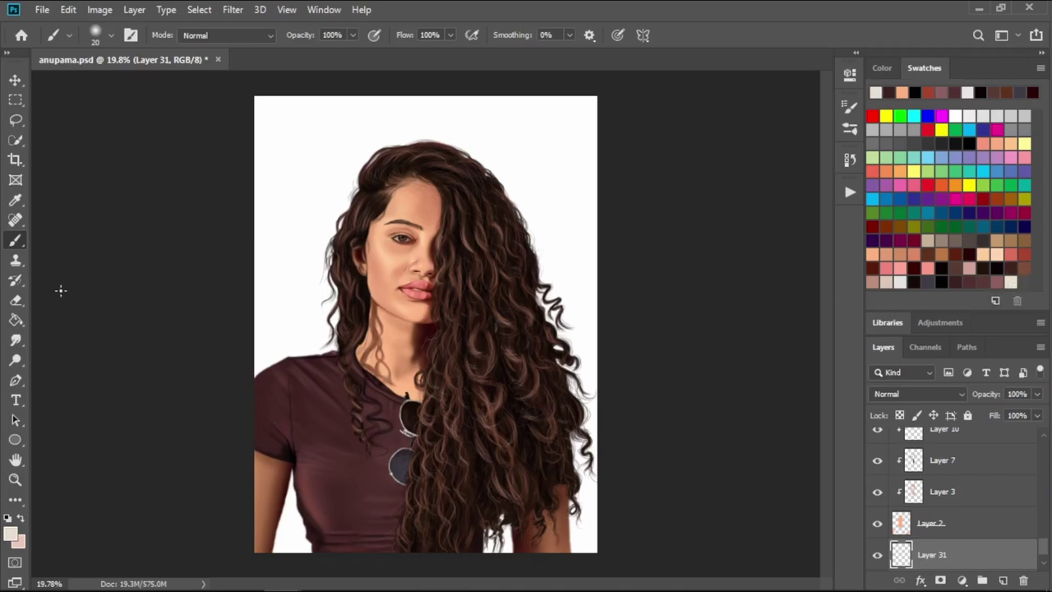
key("g")
left_click(529, 185)
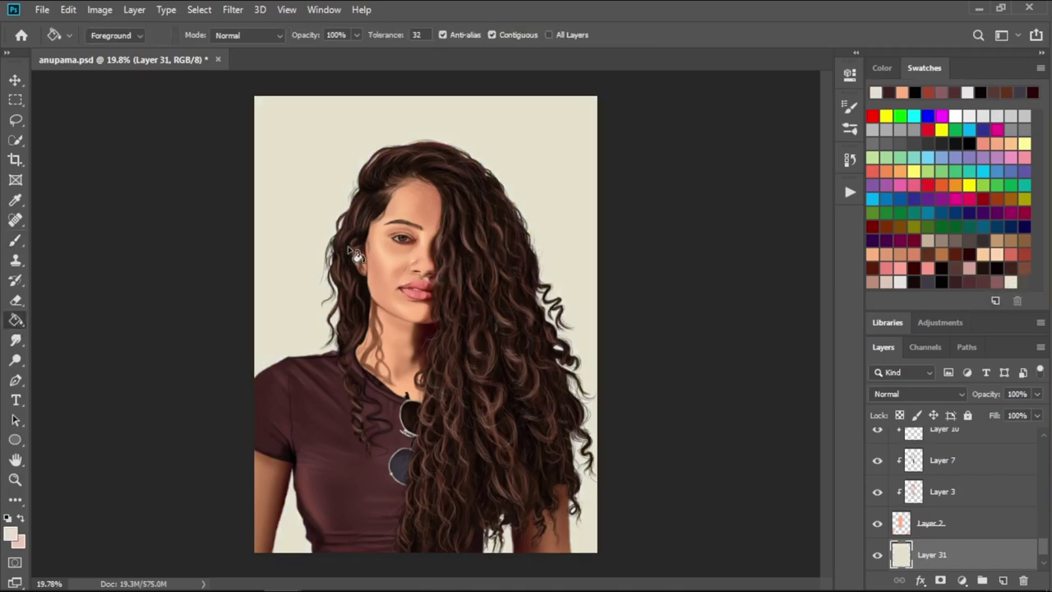
- Load the Rock Big textured brush and add a new empty Layer 32
left_click(15, 240)
left_click(110, 35)
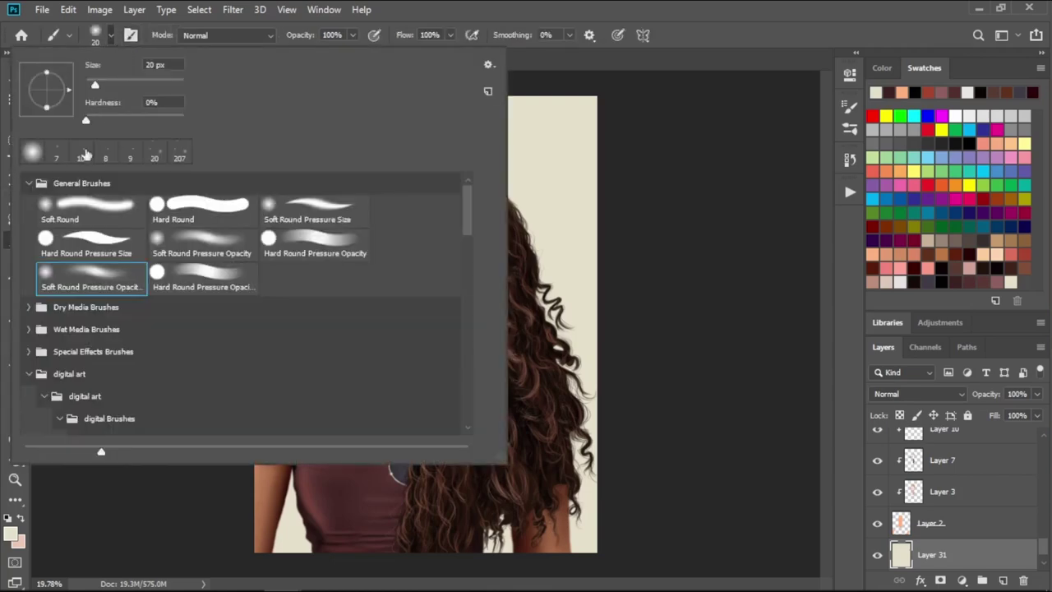
left_click_drag(466, 219, 451, 281)
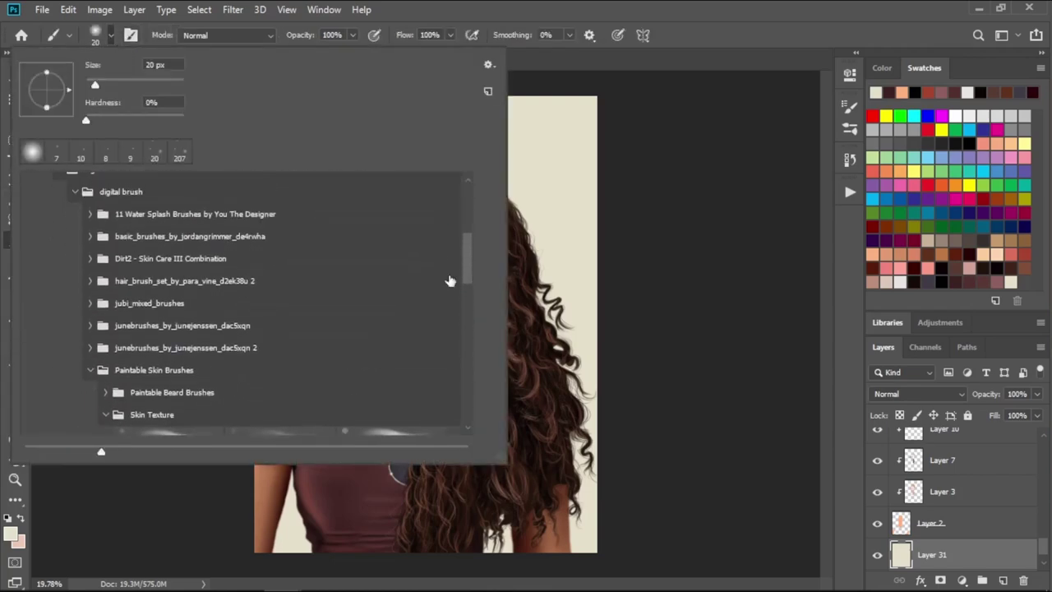
left_click(91, 348)
scroll(204, 294, "down", 1)
scroll(204, 293, "down", 3)
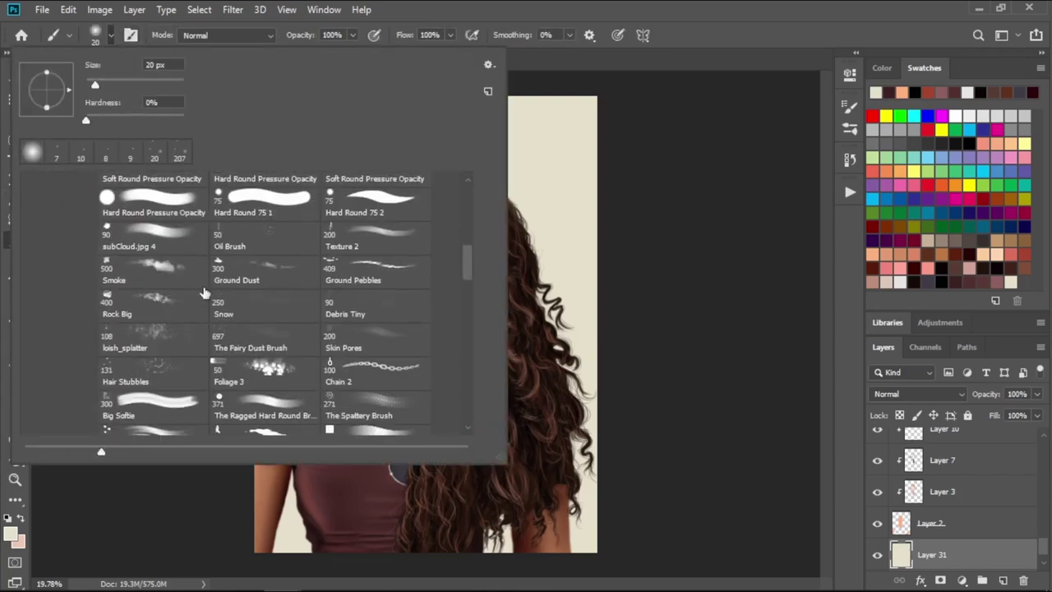
left_click(142, 313)
left_click(678, 251)
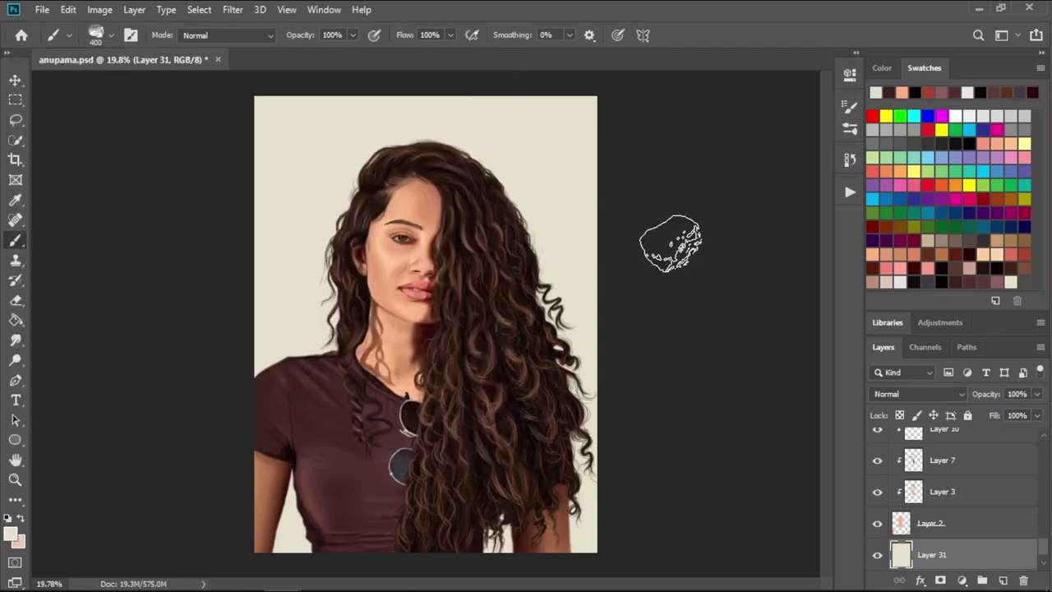
left_click(1004, 581)
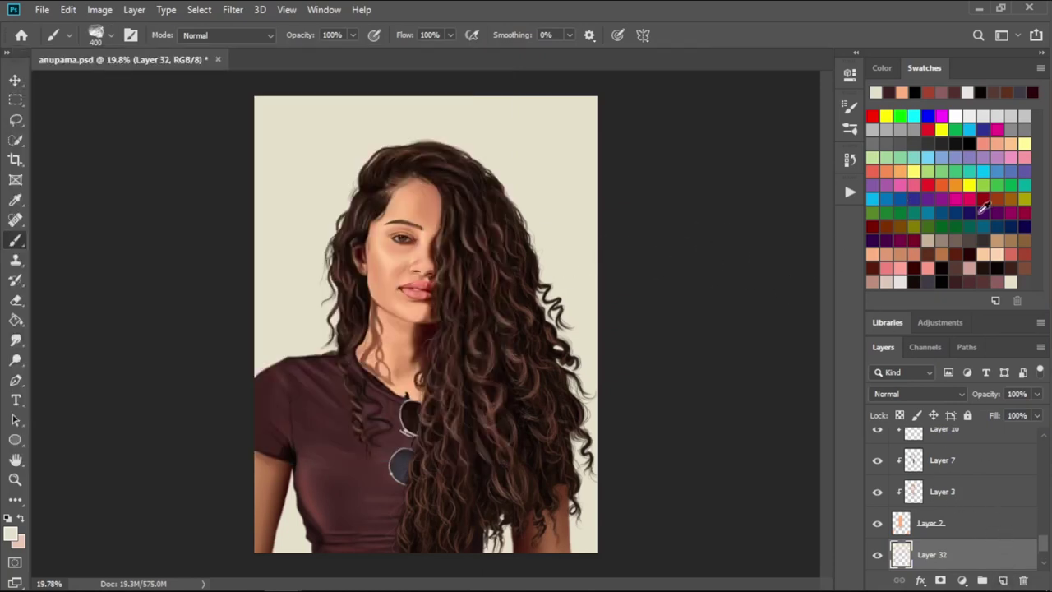
- Brush dark grey-green Rock Big texture over the wall at sizes 500–600, then pick near-white
left_click(881, 67)
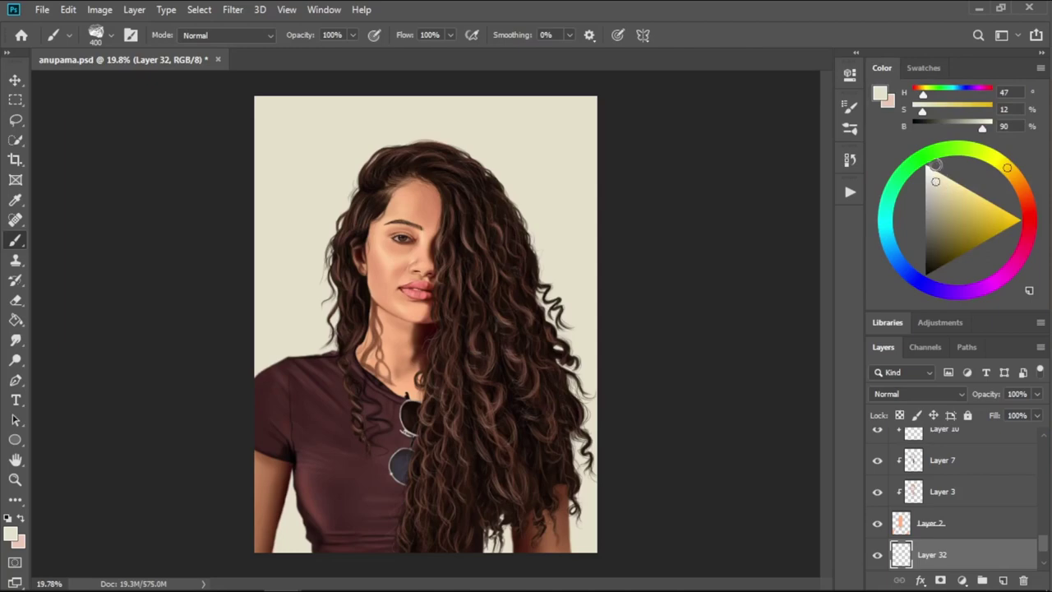
left_click_drag(935, 164, 942, 150)
left_click_drag(938, 199, 927, 251)
key("bracketright")
key("bracketright")
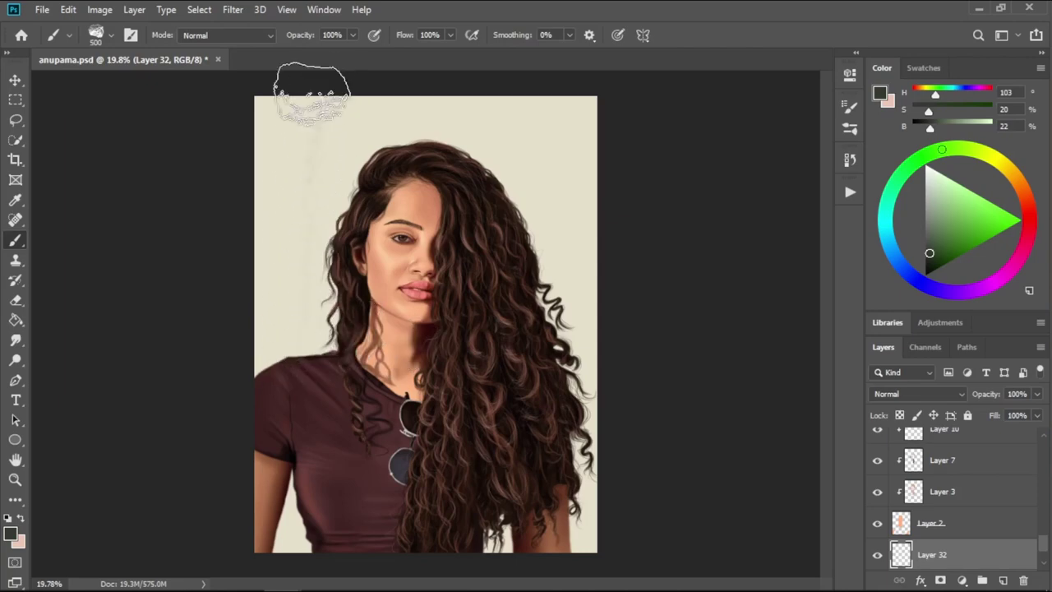
left_click_drag(305, 90, 288, 313)
key("bracketright")
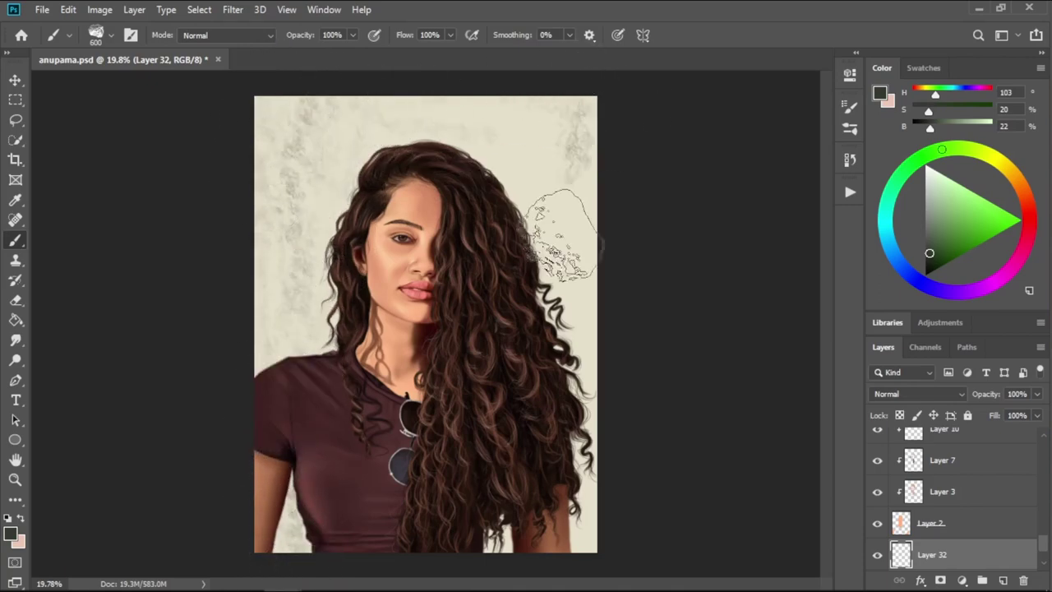
left_click_drag(578, 211, 559, 354)
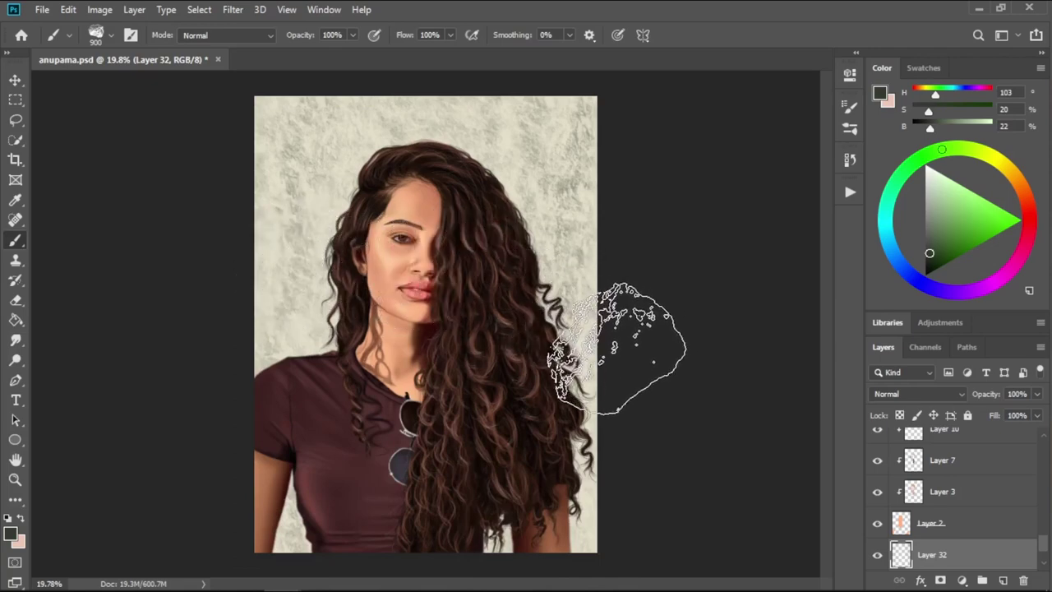
left_click_drag(920, 214, 926, 171)
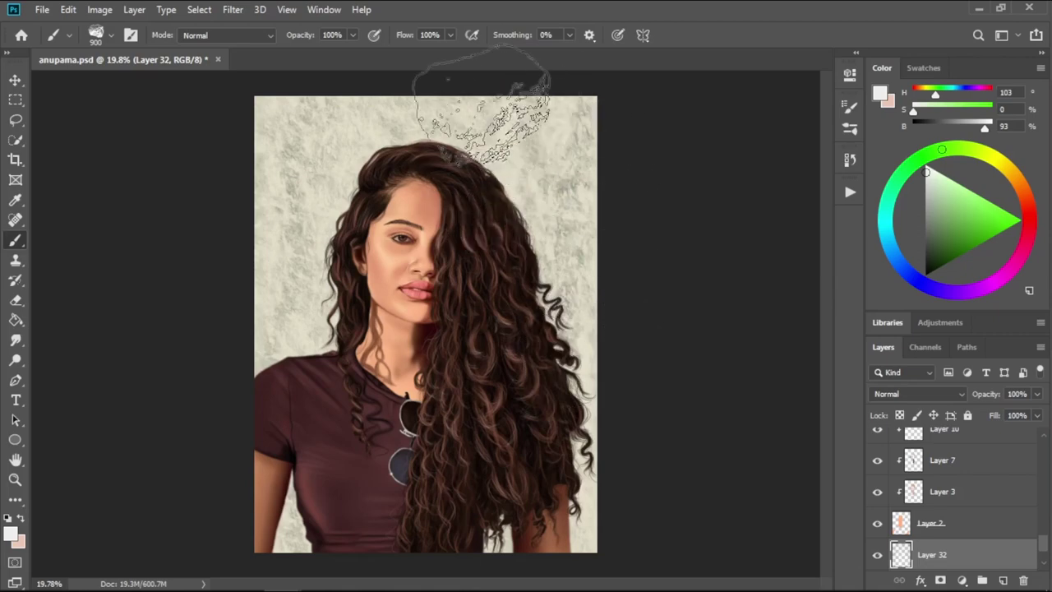
key("bracketleft")
key("bracketleft")
key("bracketleft")
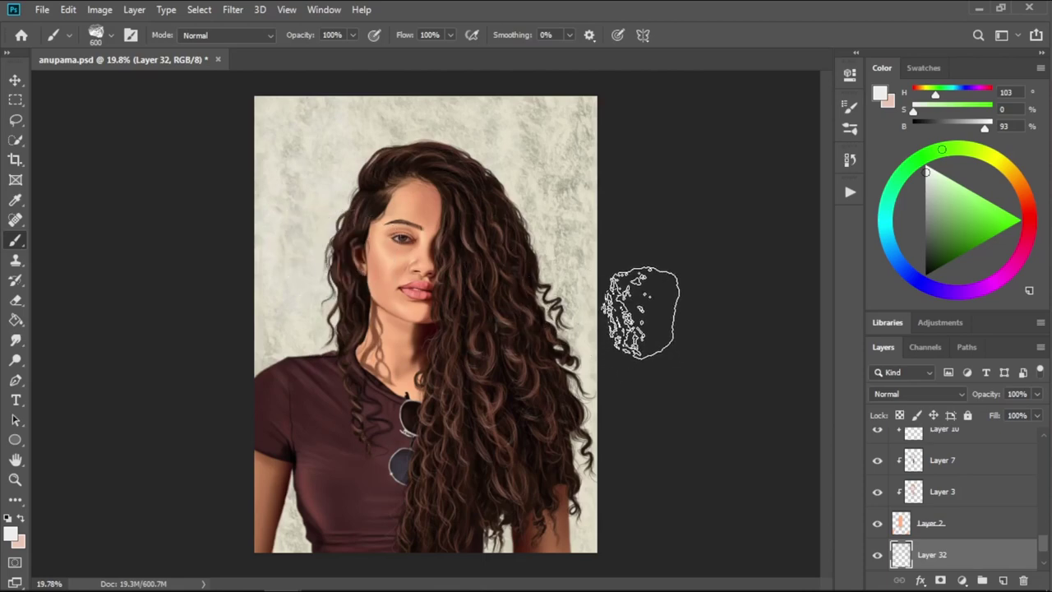
- Choose a soft round brush at size 200 with a darkened beige colour
right_click(224, 83)
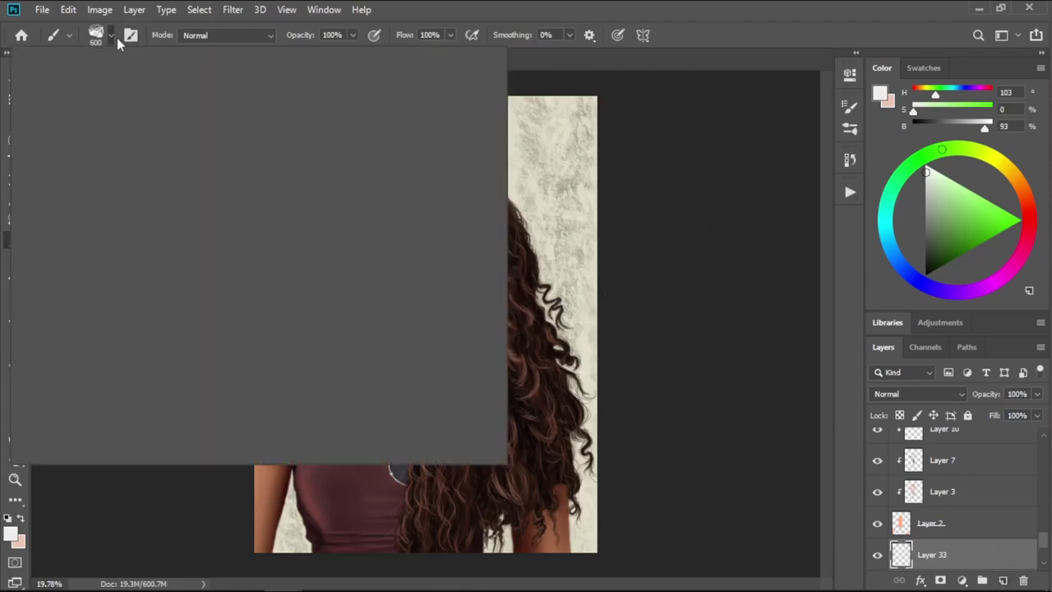
left_click_drag(462, 265, 468, 250)
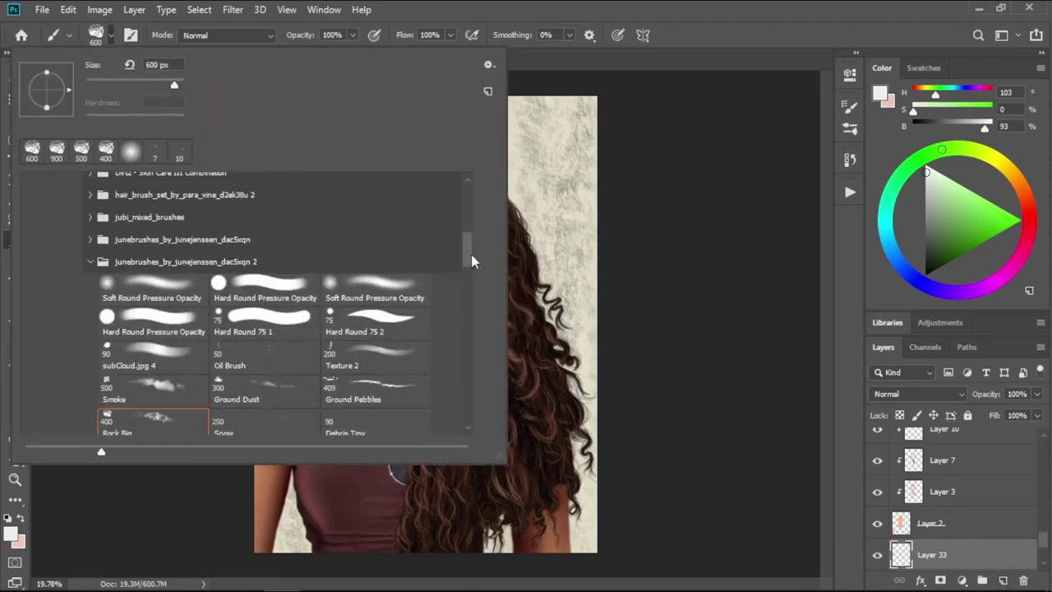
left_click(96, 228)
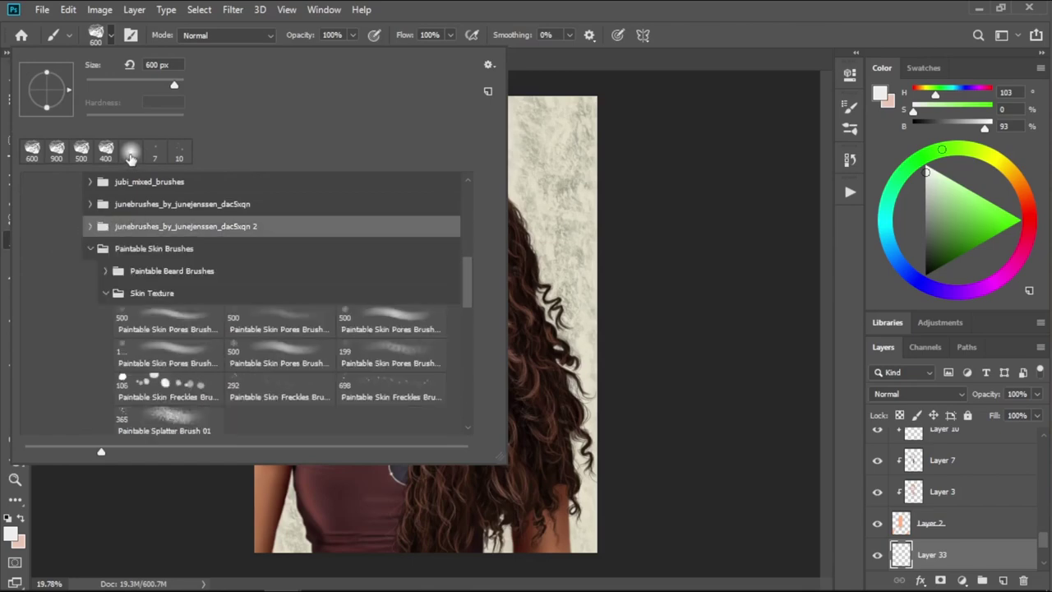
scroll(167, 180, "up", 5)
left_click(663, 259)
left_click(923, 67)
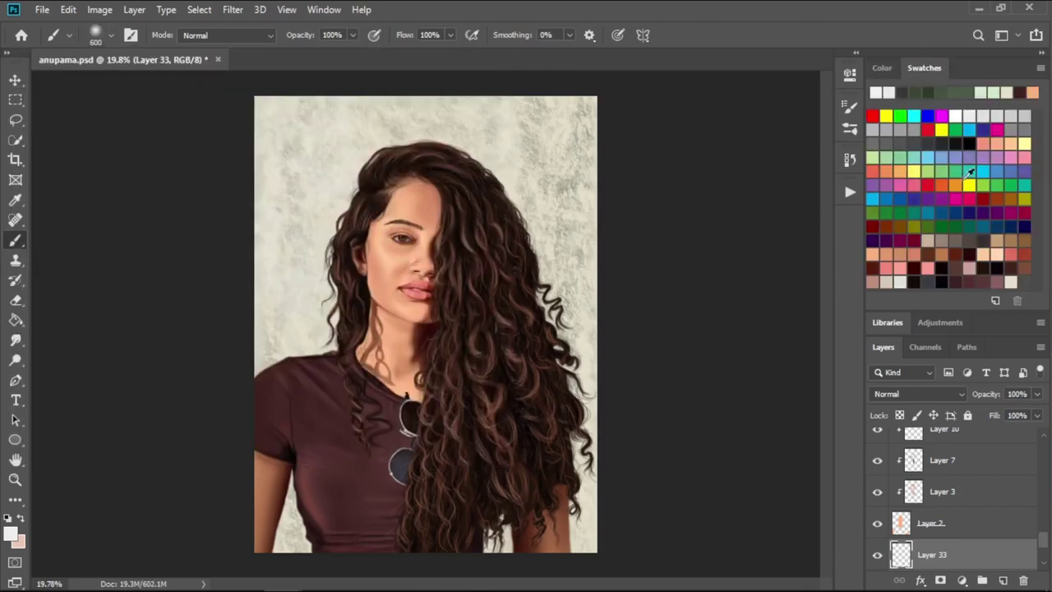
left_click(1015, 273)
left_click(882, 68)
left_click_drag(939, 196, 939, 219)
key("bracketleft")
key("bracketleft")
key("bracketleft")
key("bracketleft")
key("bracketleft")
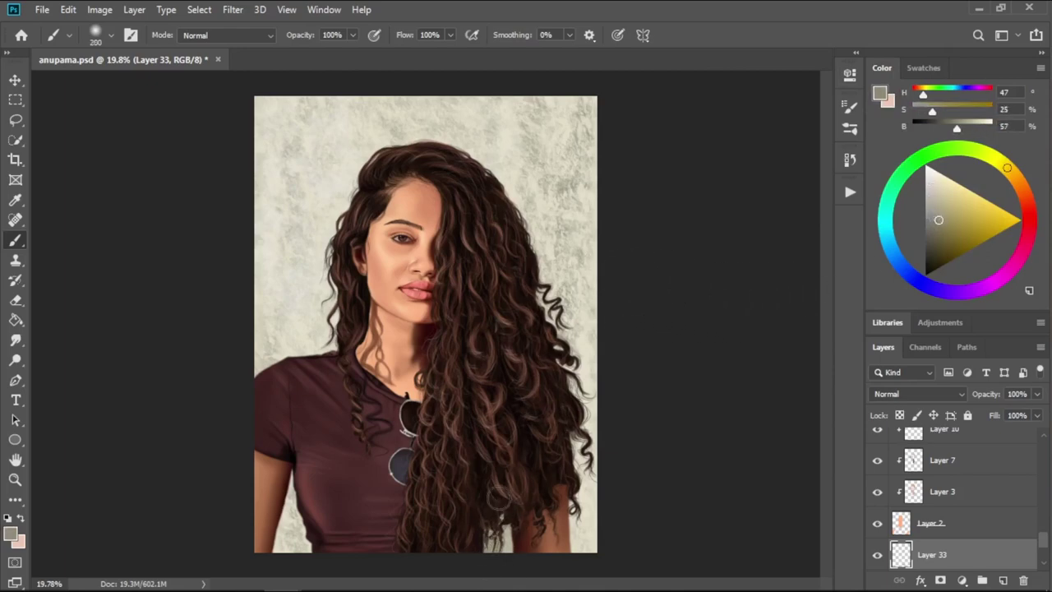
- Paint soft grey-beige shadow near the left sleeve and on the wall right of the hair
left_click_drag(301, 448, 298, 542)
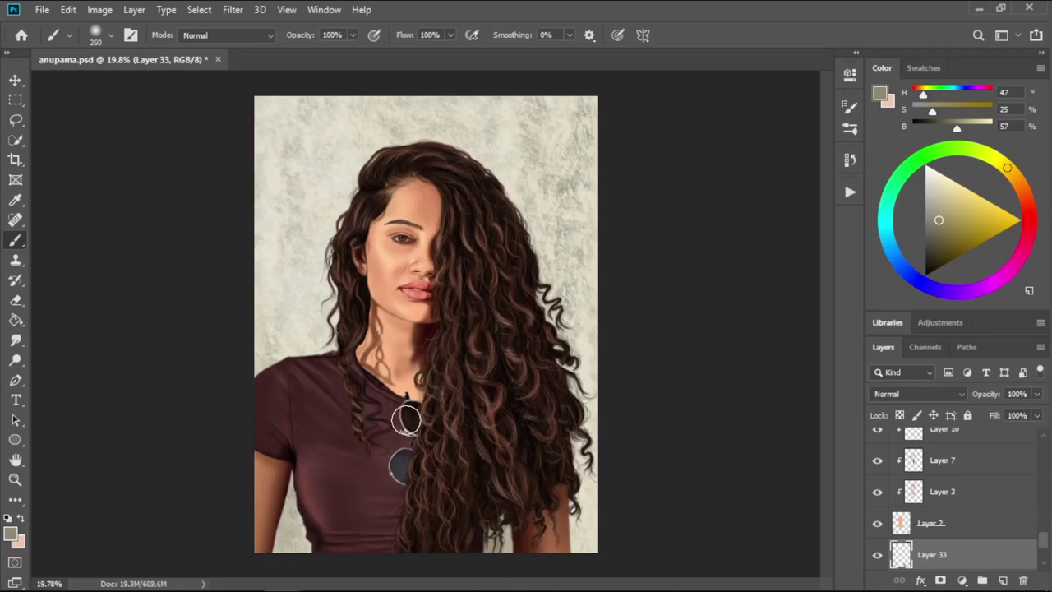
key("bracketright")
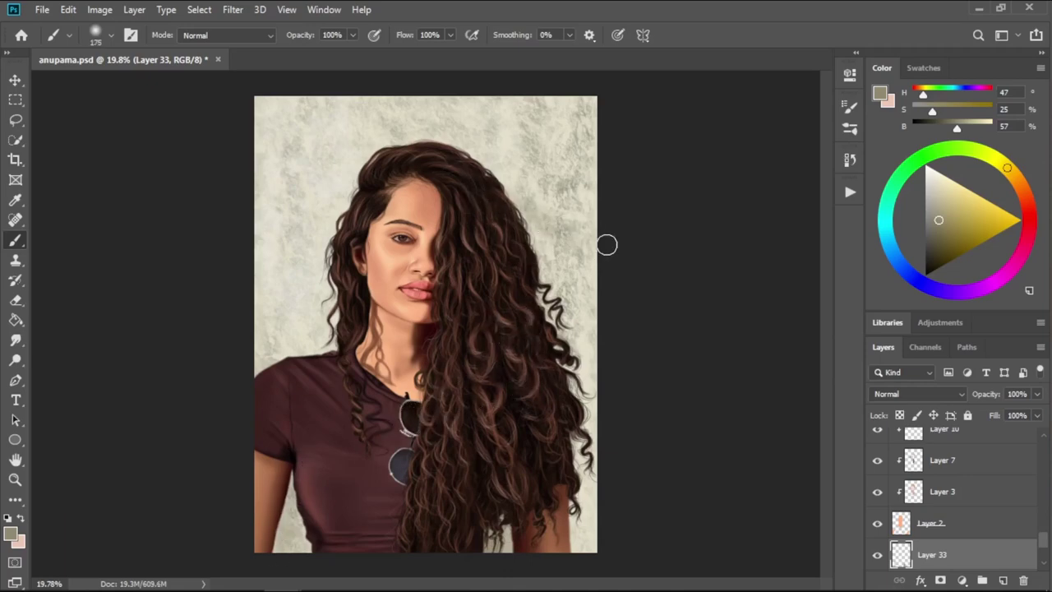
key("bracketright")
key("bracketright")
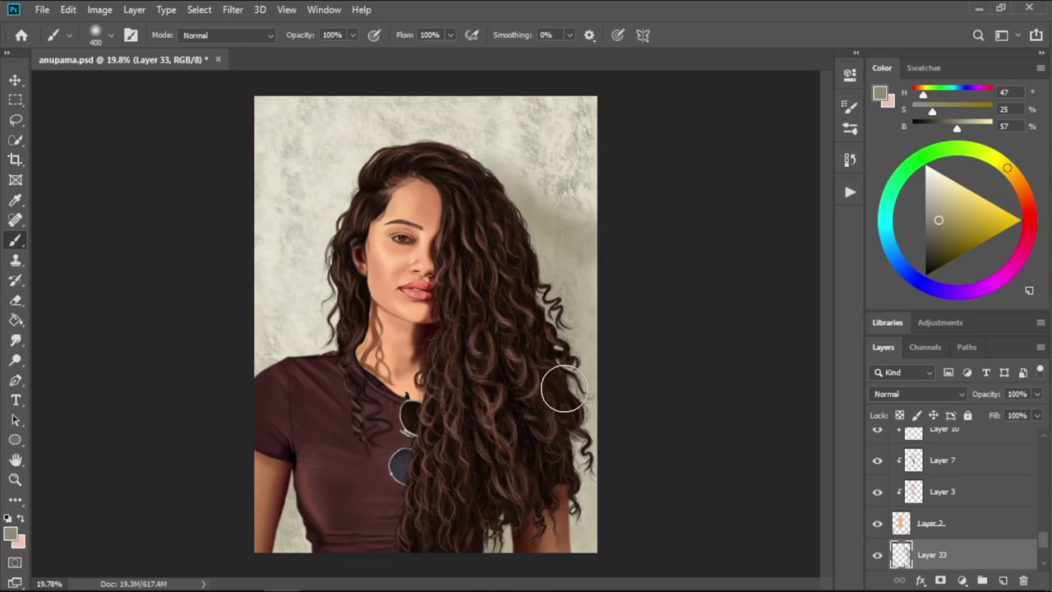
key("bracketleft")
left_click(931, 234)
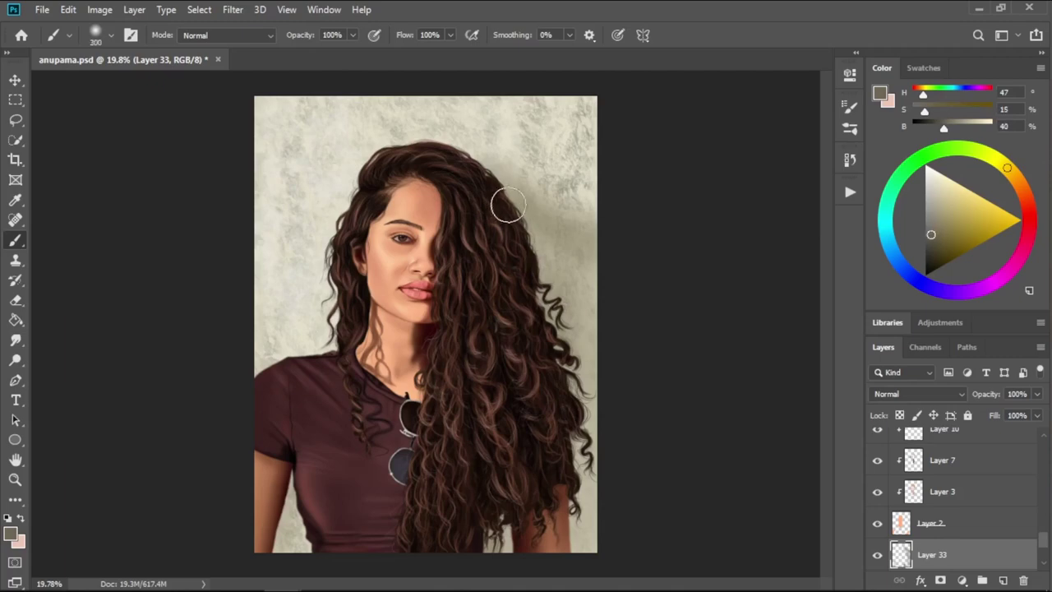
key("bracketright")
key("bracketright")
key("bracketright")
left_click_drag(535, 235, 588, 324)
key("bracketleft")
key("bracketleft")
key("bracketleft")
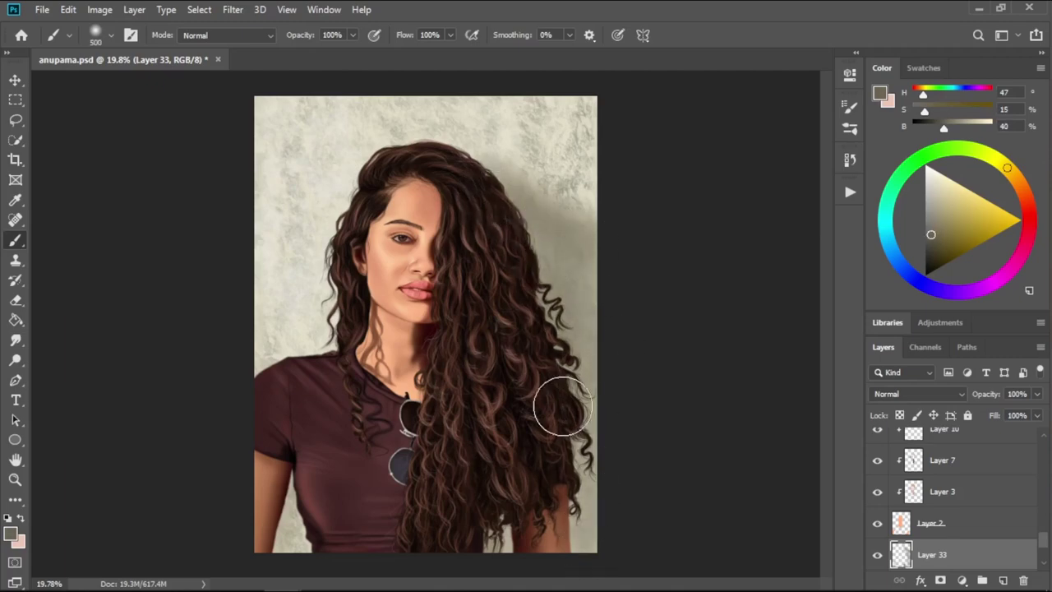
key("bracketleft")
key("bracketleft")
key("bracketleft")
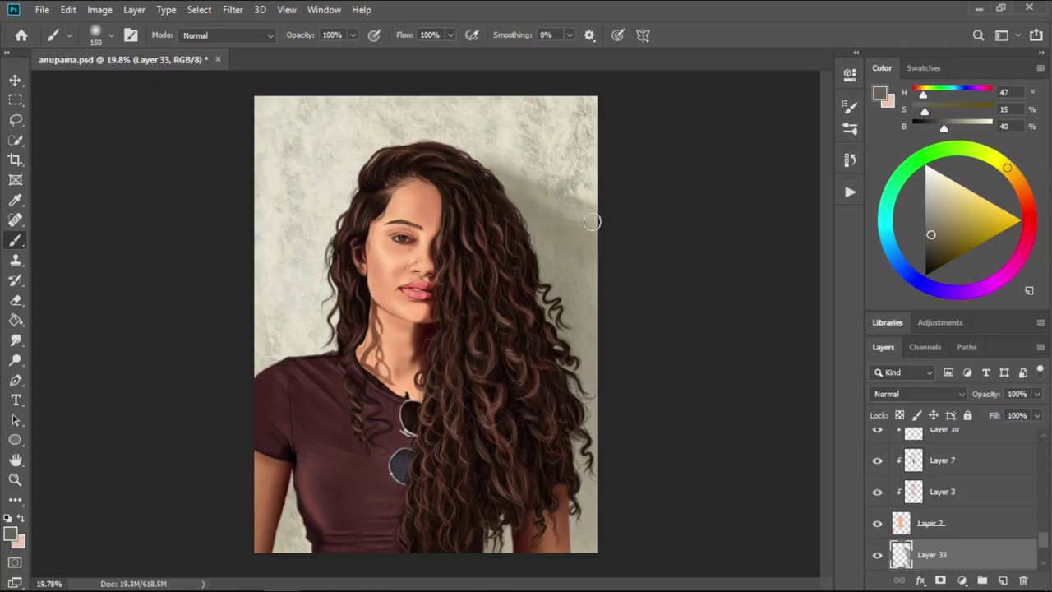
left_click_drag(592, 221, 525, 194)
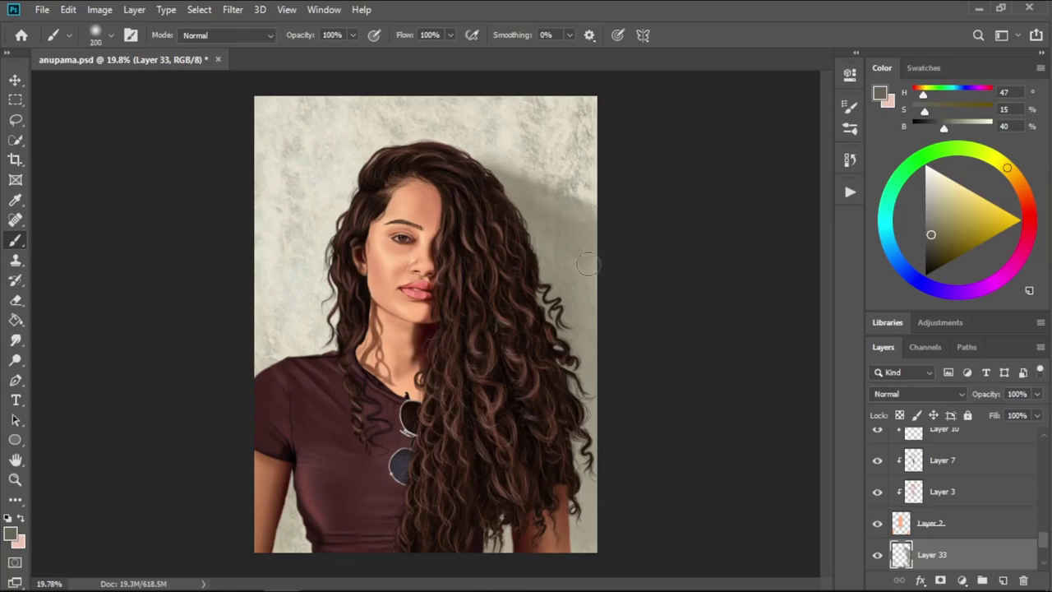
- Pick a lighter grey-brown and the 600 soft brush, halved to 300
mouse_move(929, 238)
left_mouse_down()
mouse_move(927, 256)
mouse_move(926, 245)
left_mouse_up()
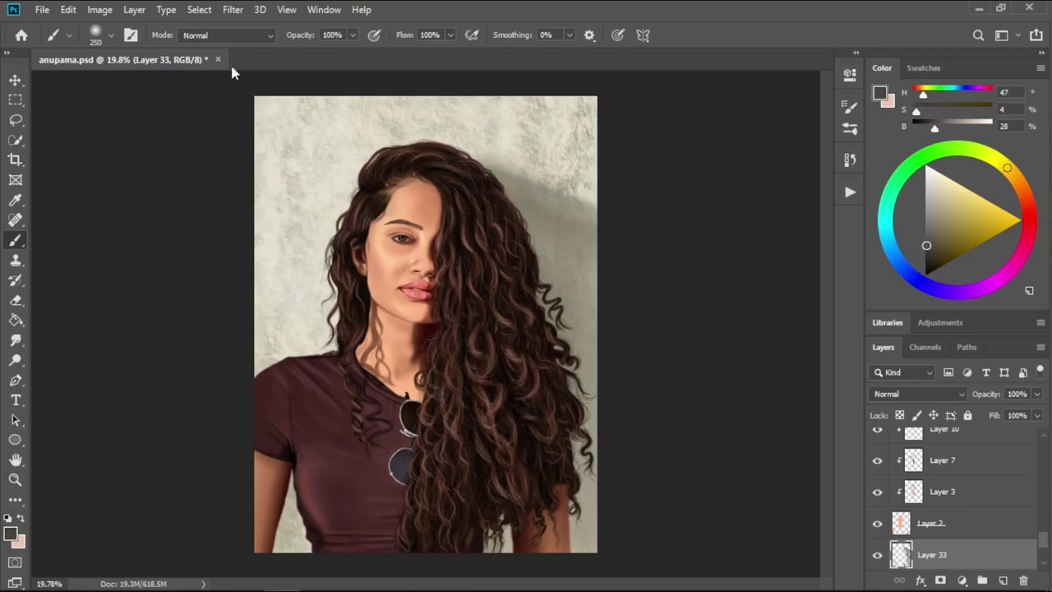
left_click(111, 35)
left_click(56, 151)
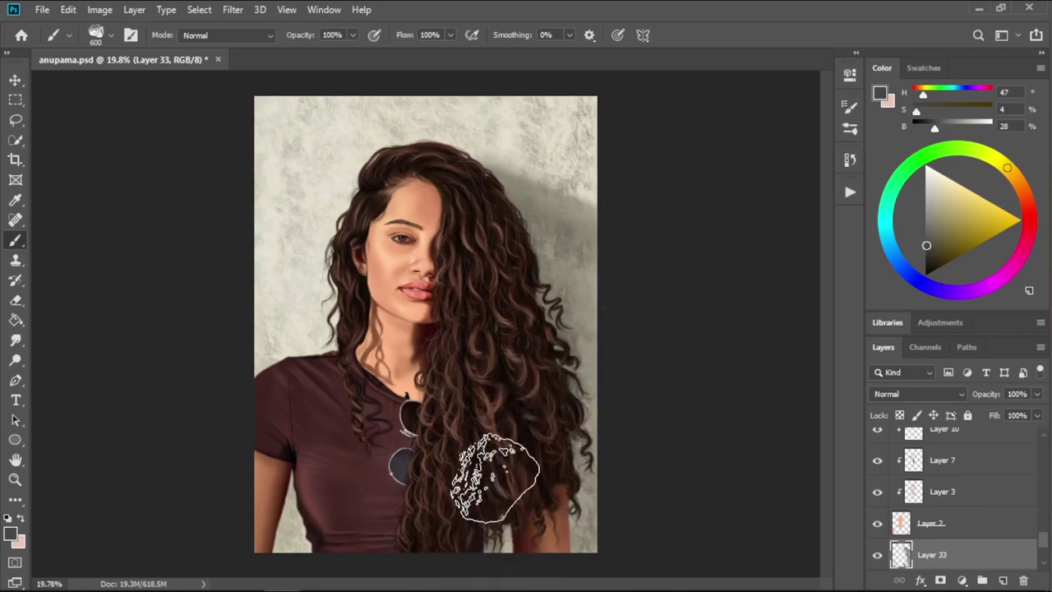
key("bracketleft")
key("bracketleft")
key("bracketleft")
key("bracketleft")
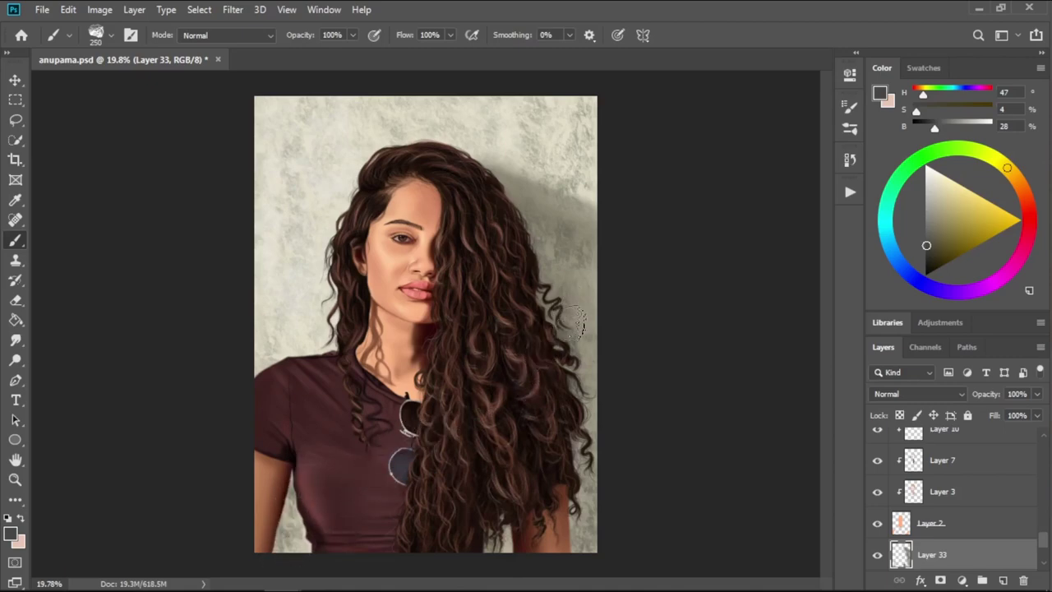
- Make Layer 26 active and pick a dark reddish-brown swatch
scroll(358, 238, "up", 5)
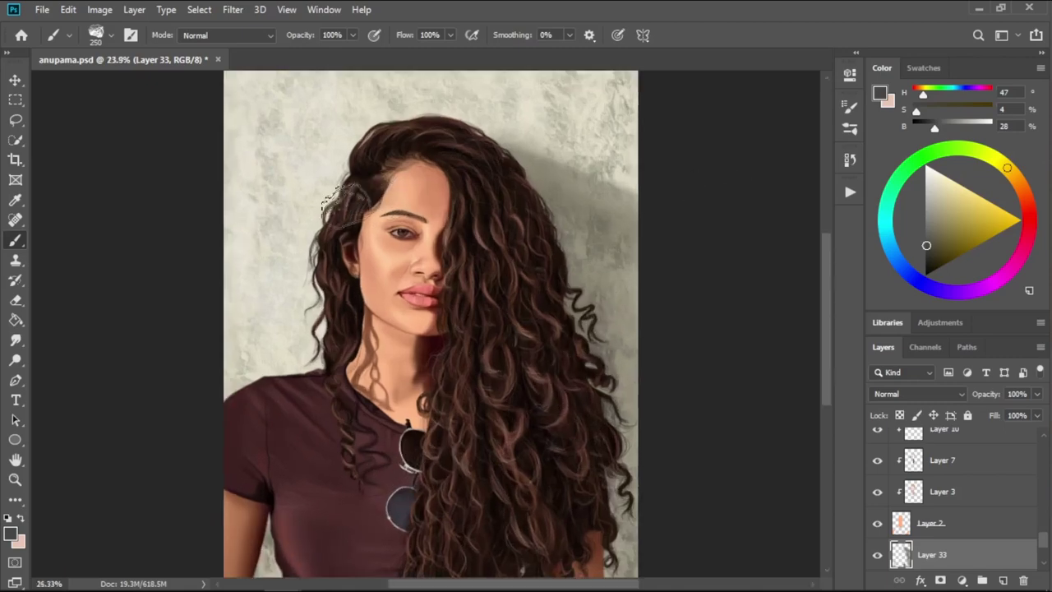
left_click(111, 35)
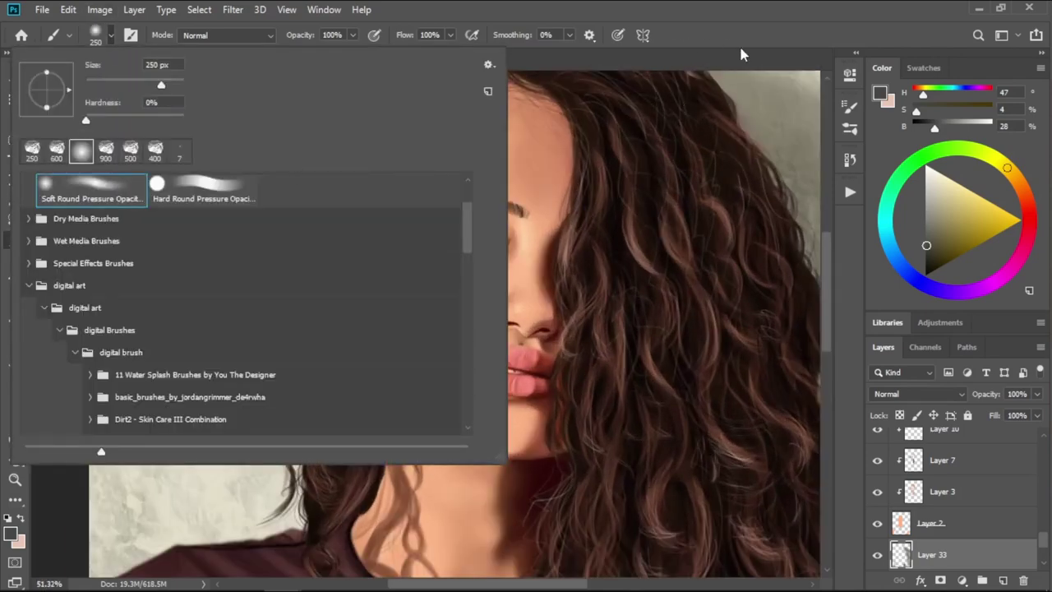
left_click(740, 72)
scroll(953, 493, "up", 5)
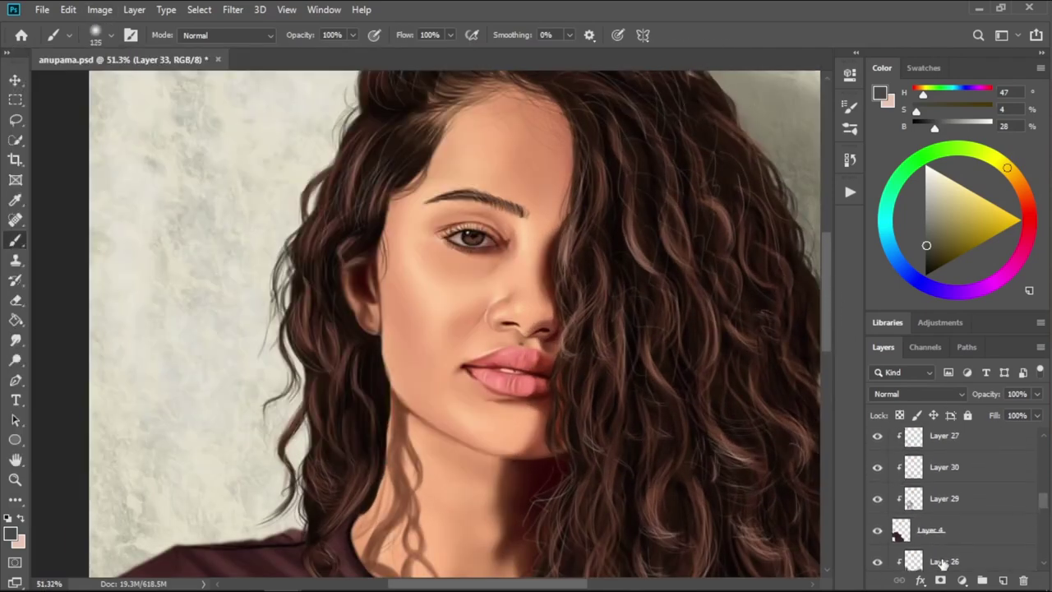
left_click(945, 555)
left_click(924, 67)
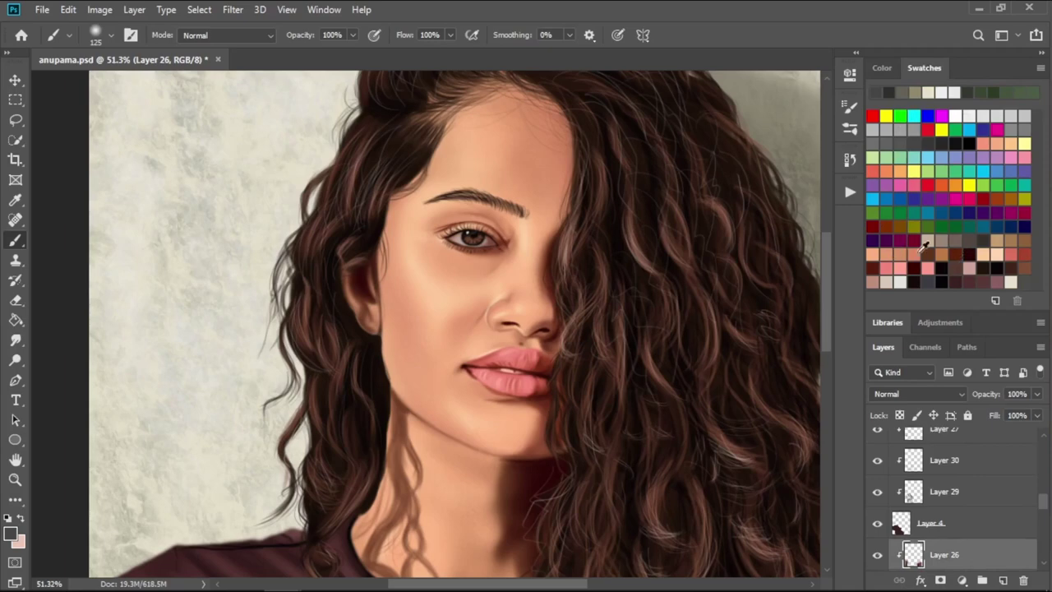
left_click(921, 245)
- Shrink the brush to 6 px and paint a thin darker brown strand at the hairline
key("bracketleft")
key("bracketleft")
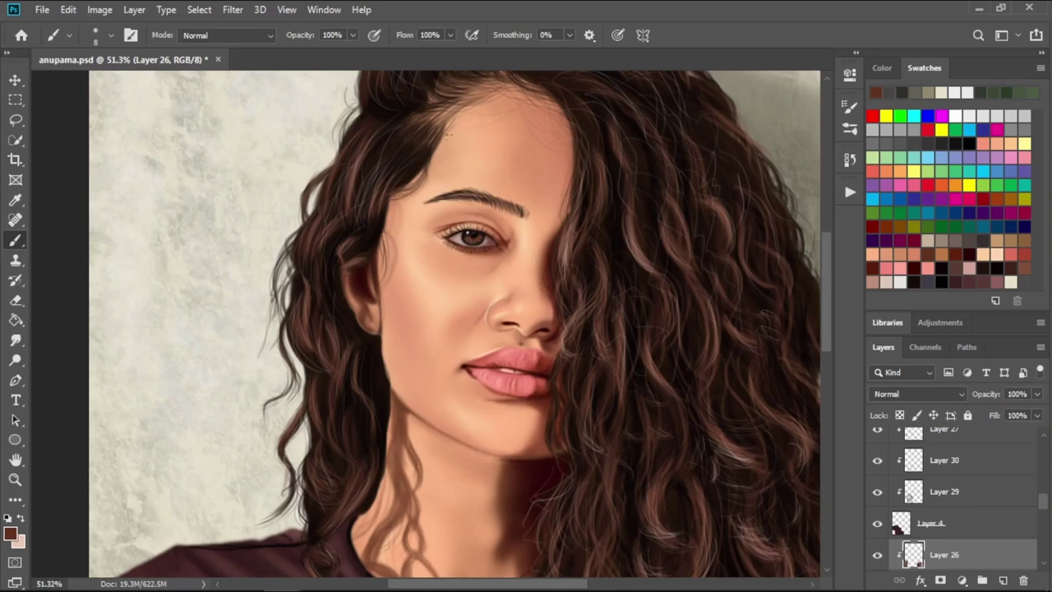
key("bracketright")
key("bracketleft")
key("bracketleft")
key("bracketleft")
scroll(440, 179, "down", 1)
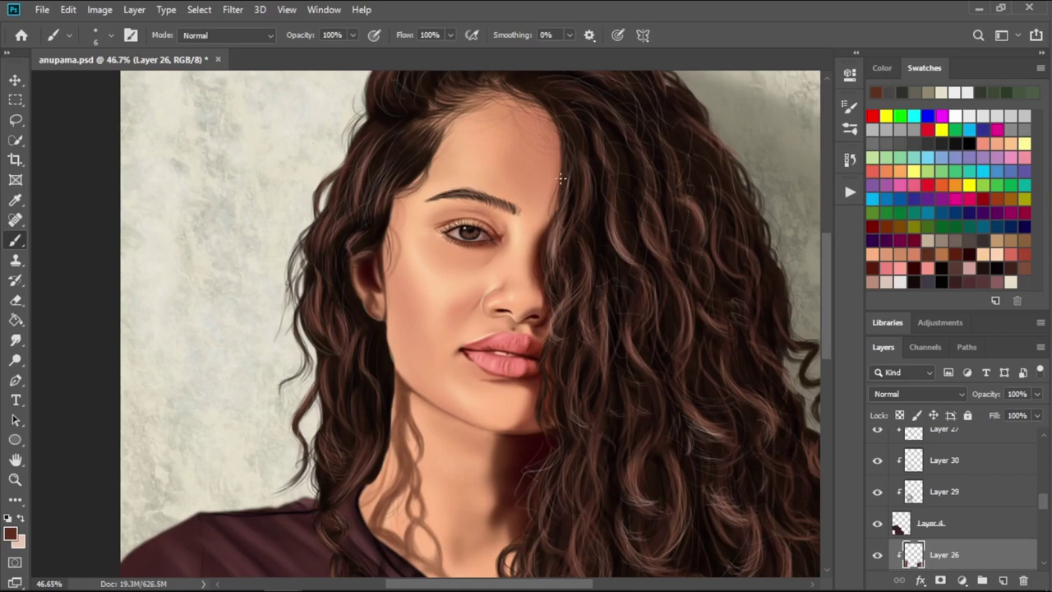
scroll(571, 183, "down", 1)
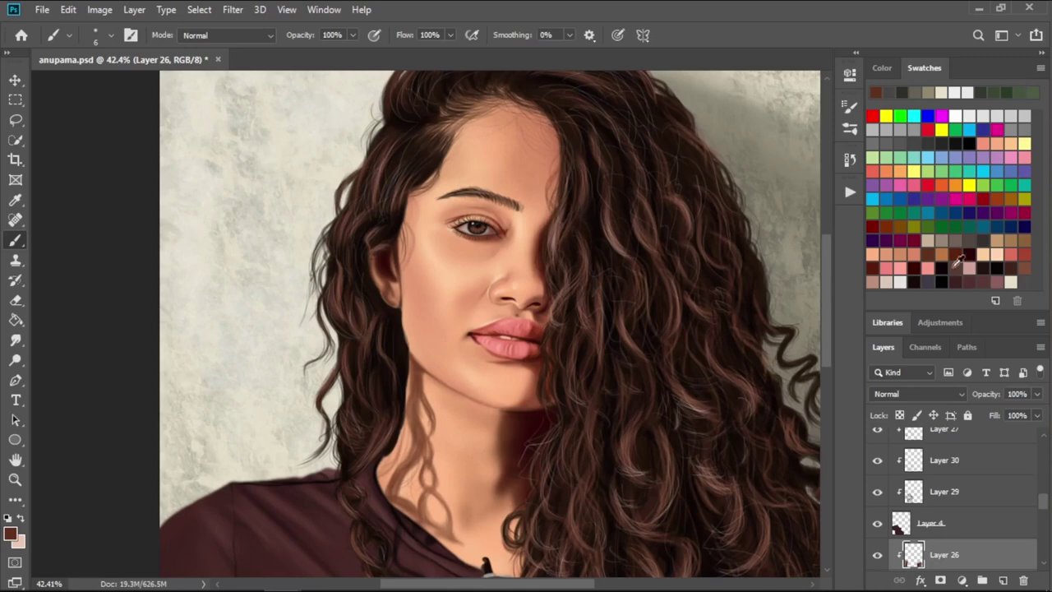
left_click(967, 261)
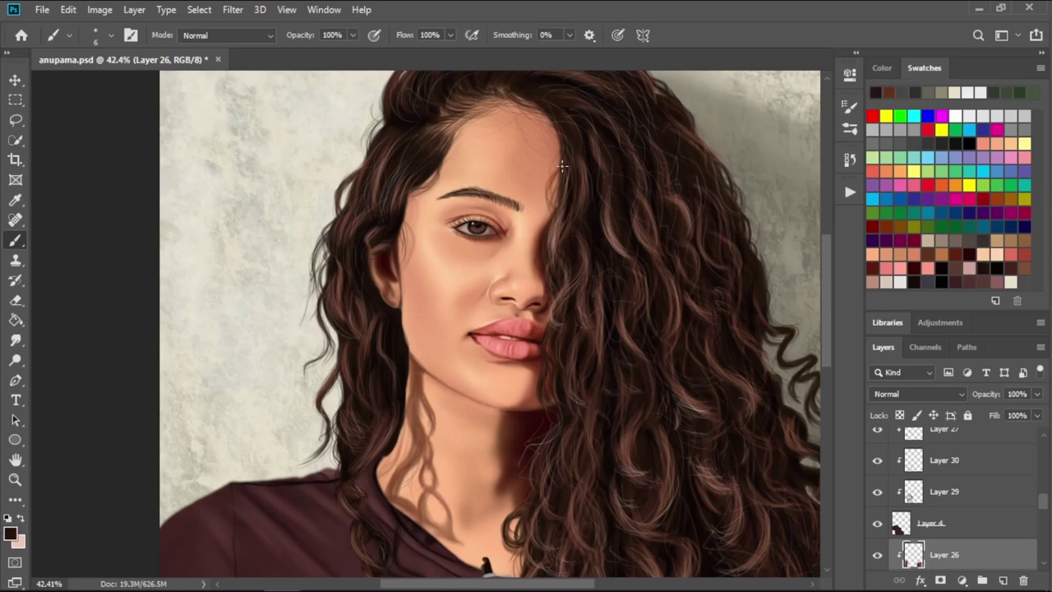
left_click_drag(554, 174, 543, 207)
- Paint another fine dark hairline strand with the 7 px Soft Round brush
left_click(69, 34)
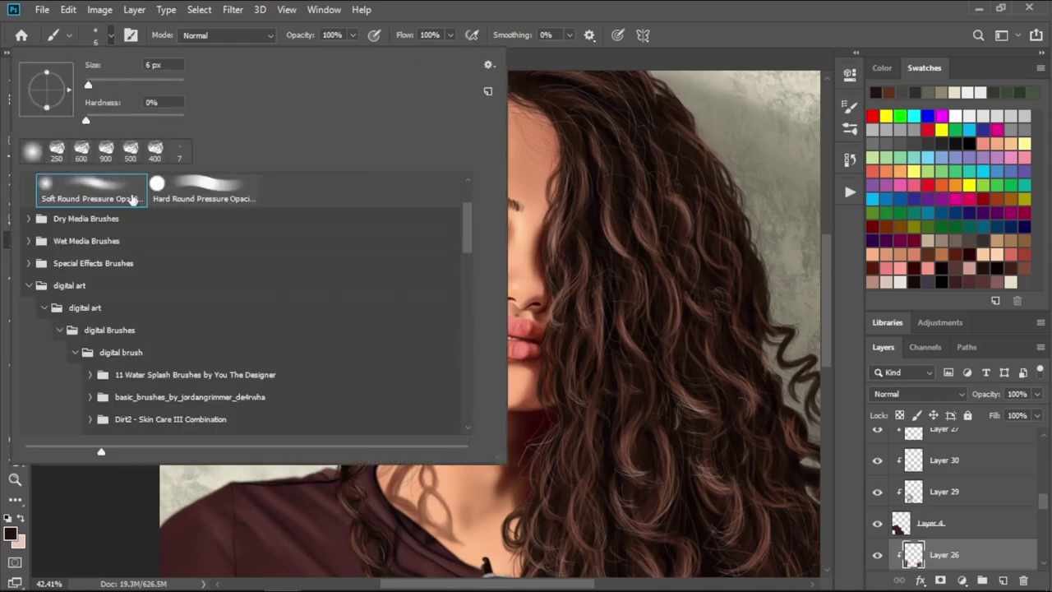
scroll(247, 329, "down", 5)
double_click(189, 544)
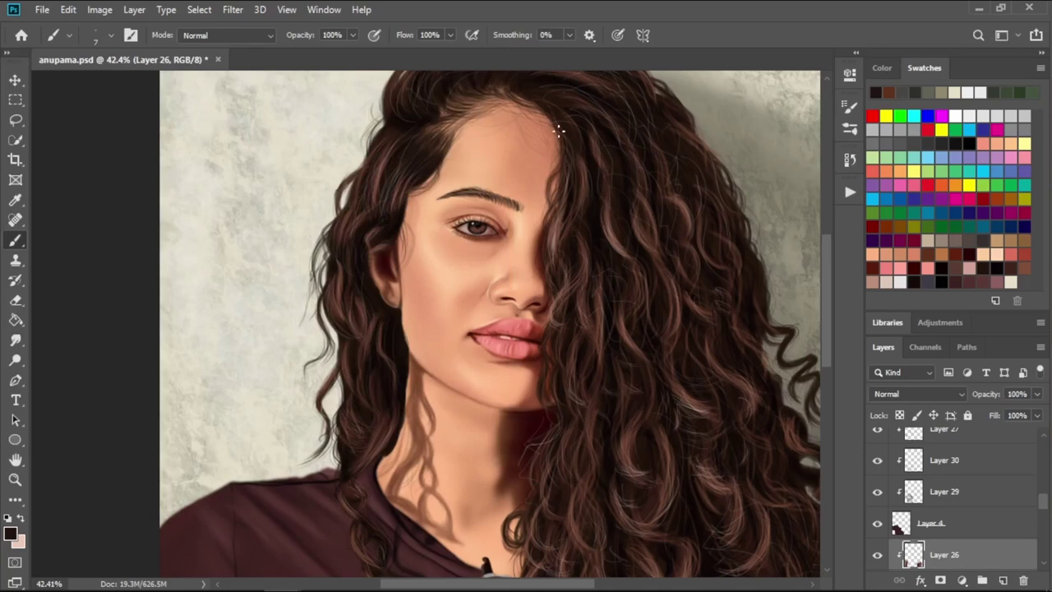
left_click_drag(552, 138, 554, 159)
- Toggle Layer 26's visibility to compare strands, then make Layer 34 active with the Brush
key("e")
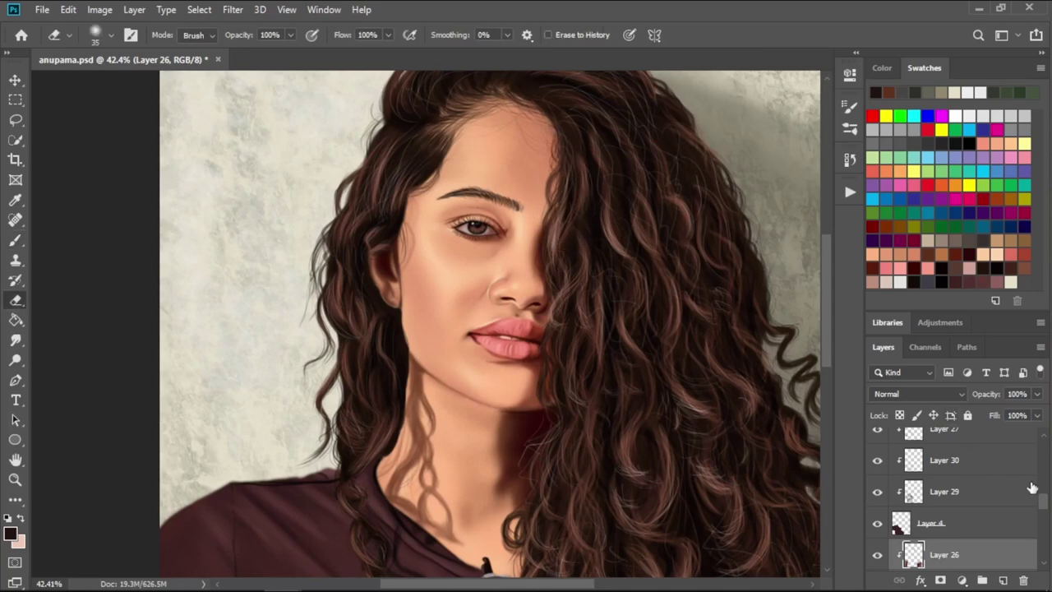
left_click_drag(1045, 503, 1044, 509)
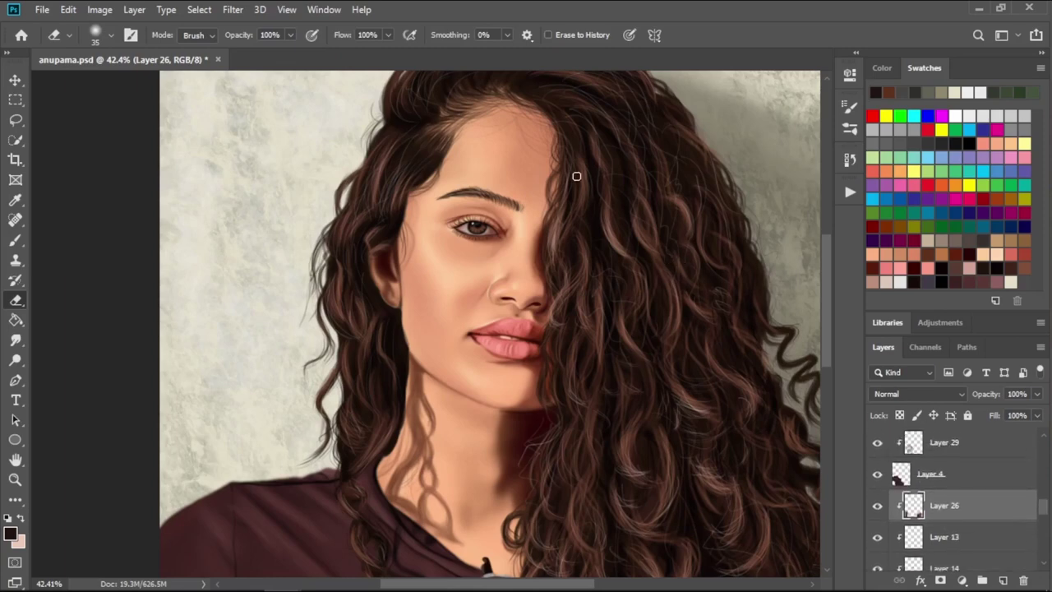
left_click(880, 507)
left_click(879, 506)
left_click(878, 506)
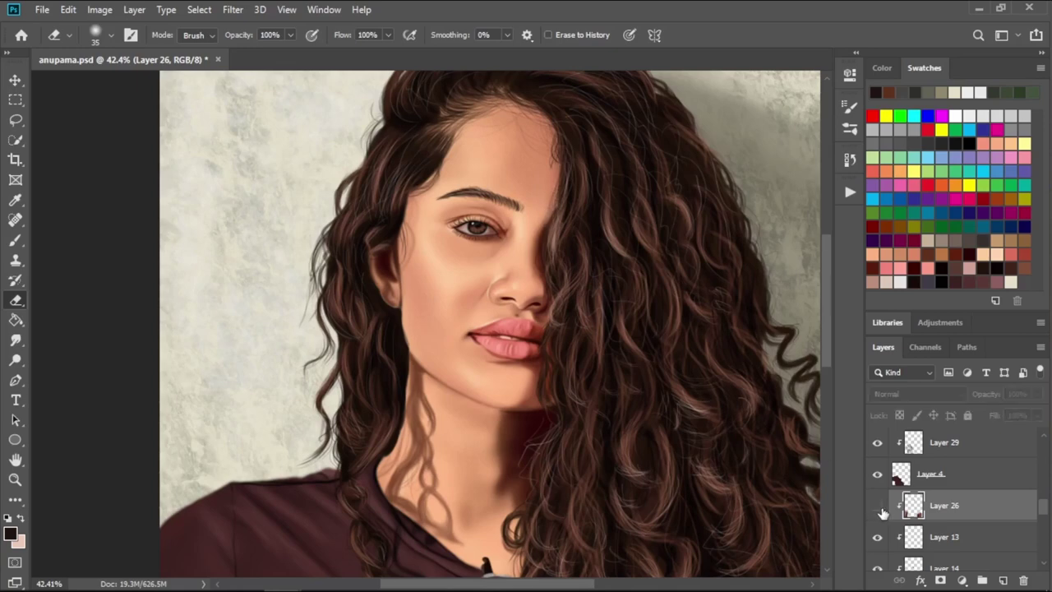
left_click(878, 507)
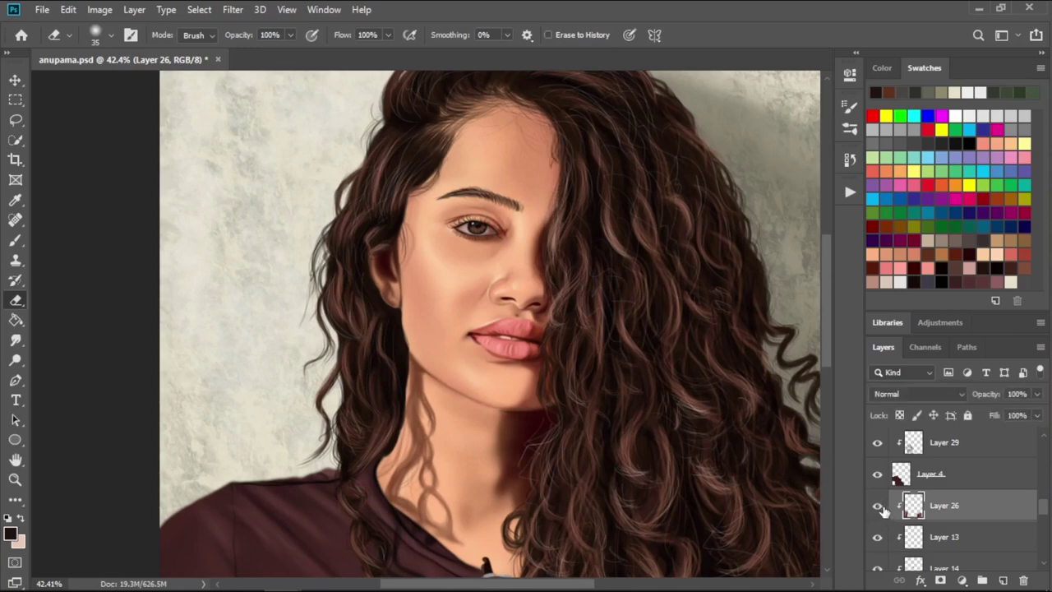
left_click(878, 506)
scroll(1026, 531, "down", 5)
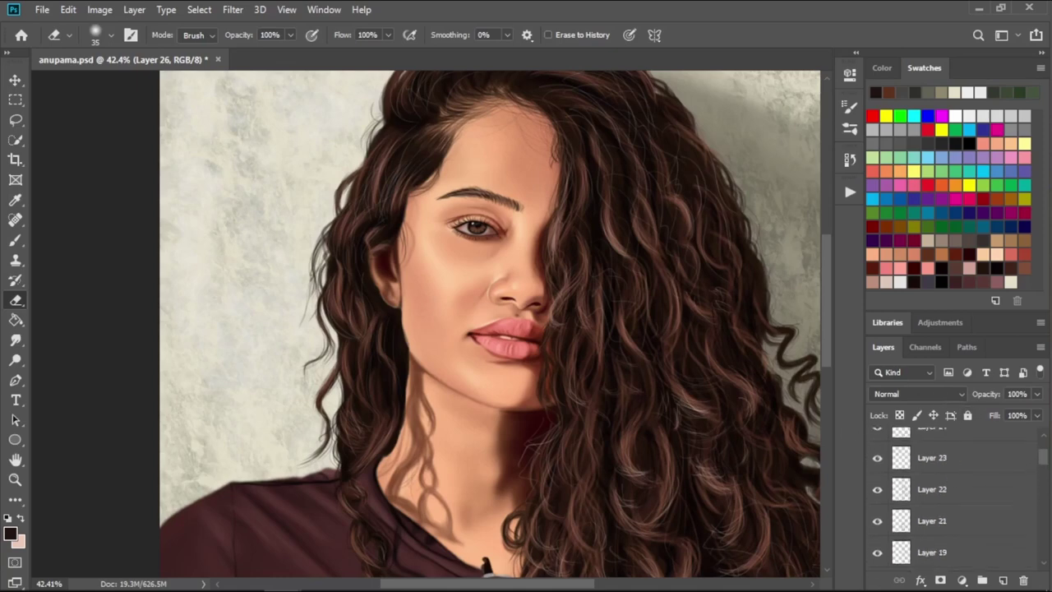
left_click(989, 475)
key("b")
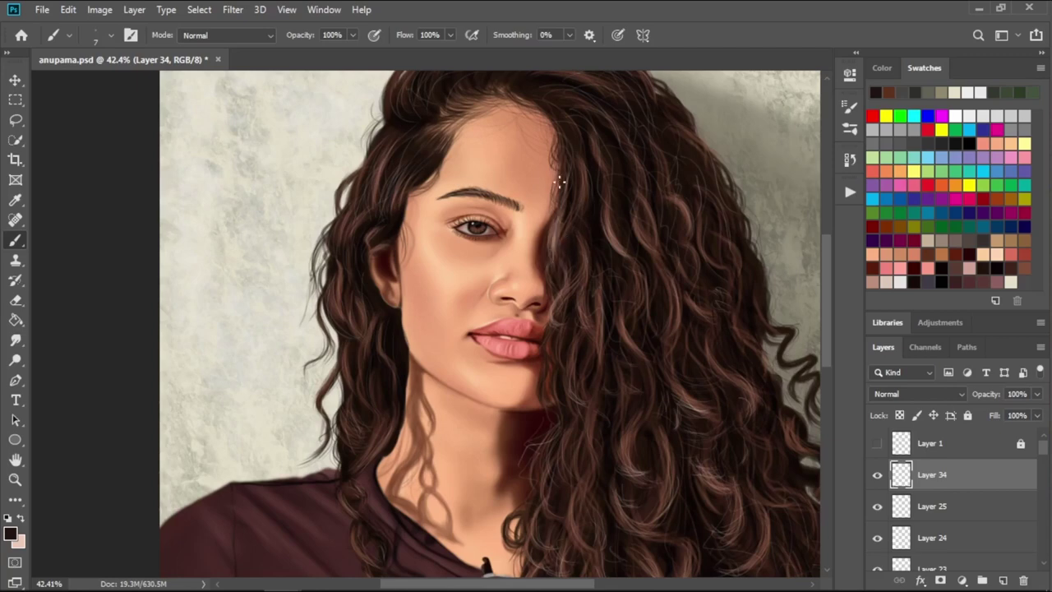
- Paint a light flyaway strand with a darker stroke over the forehead on Layer 34
left_click_drag(565, 148, 558, 215)
left_click_drag(559, 152, 555, 176)
key("e")
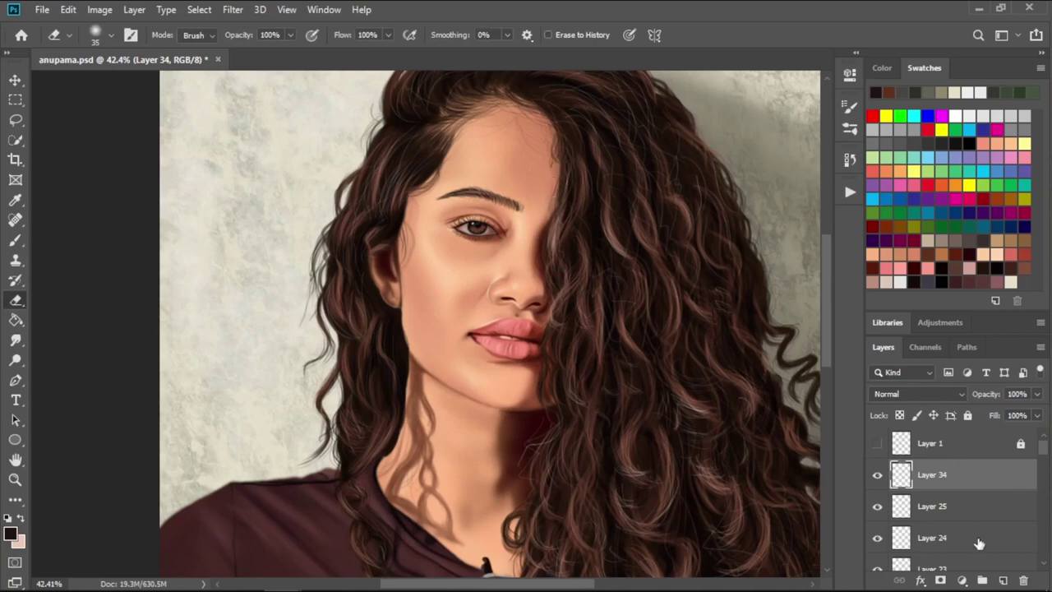
left_click_drag(1047, 459, 1047, 518)
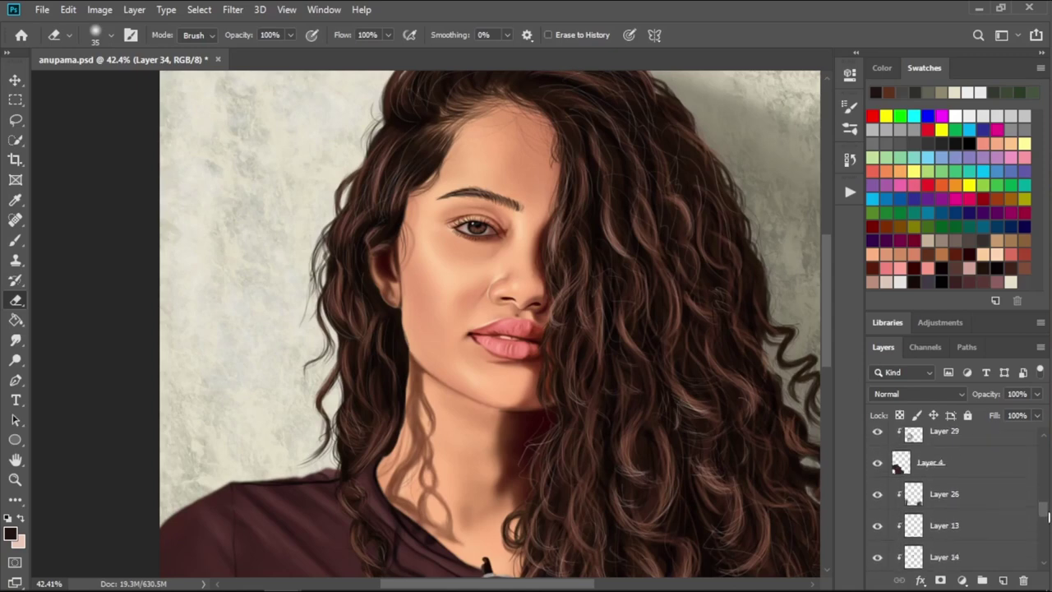
left_click(994, 482)
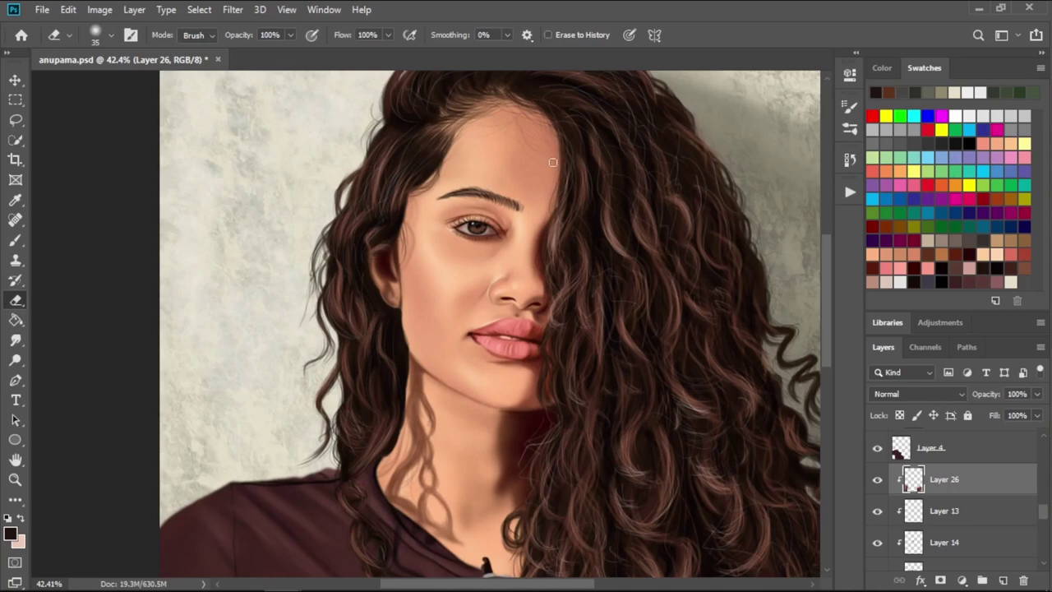
scroll(979, 494, "up", 5)
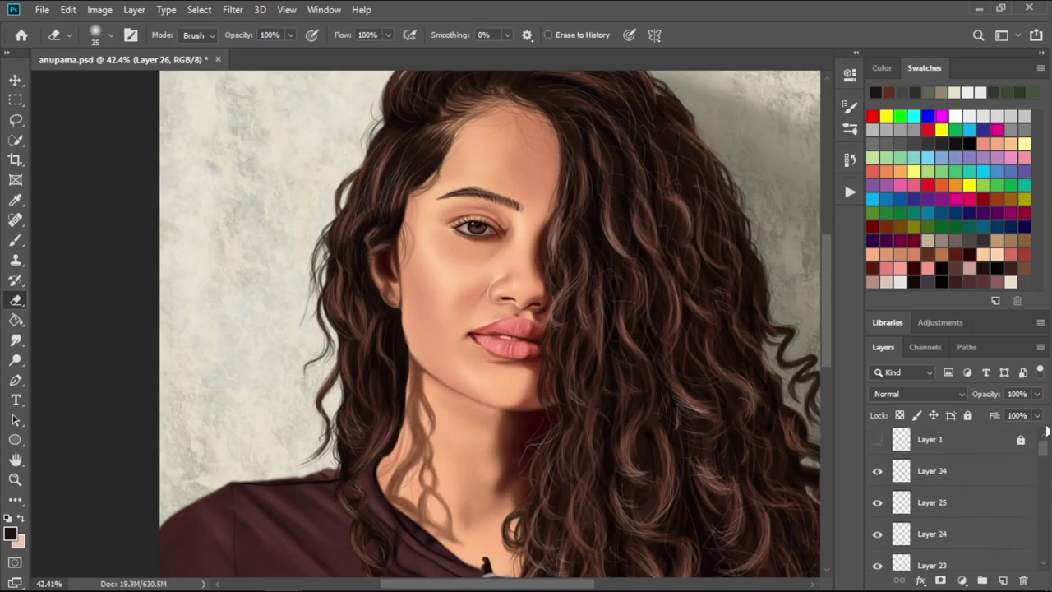
left_click(977, 470)
key("b")
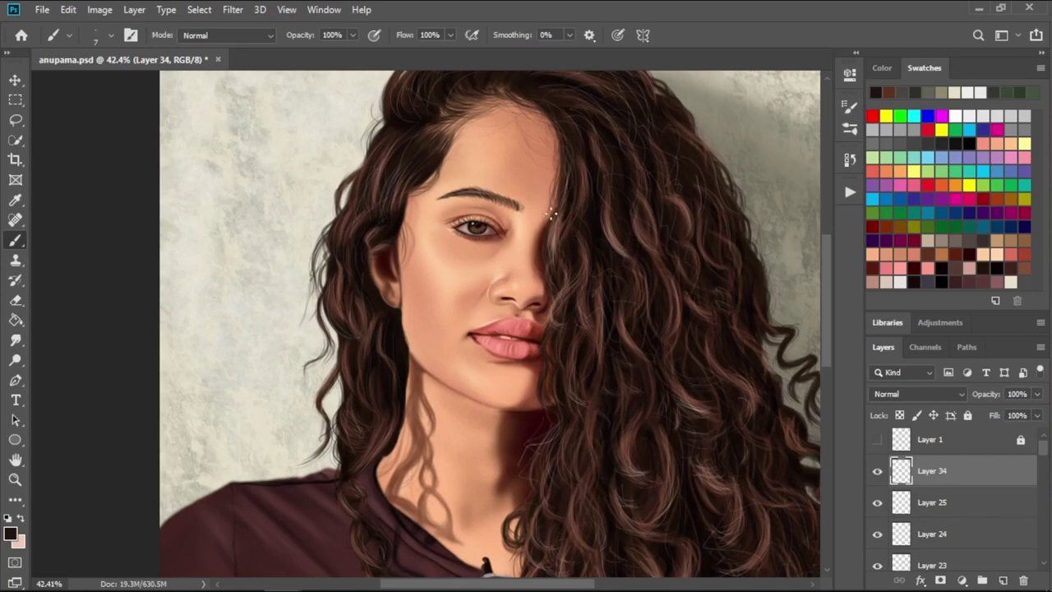
- Zoom in and out to review the finished portrait
scroll(568, 300, "down", 2)
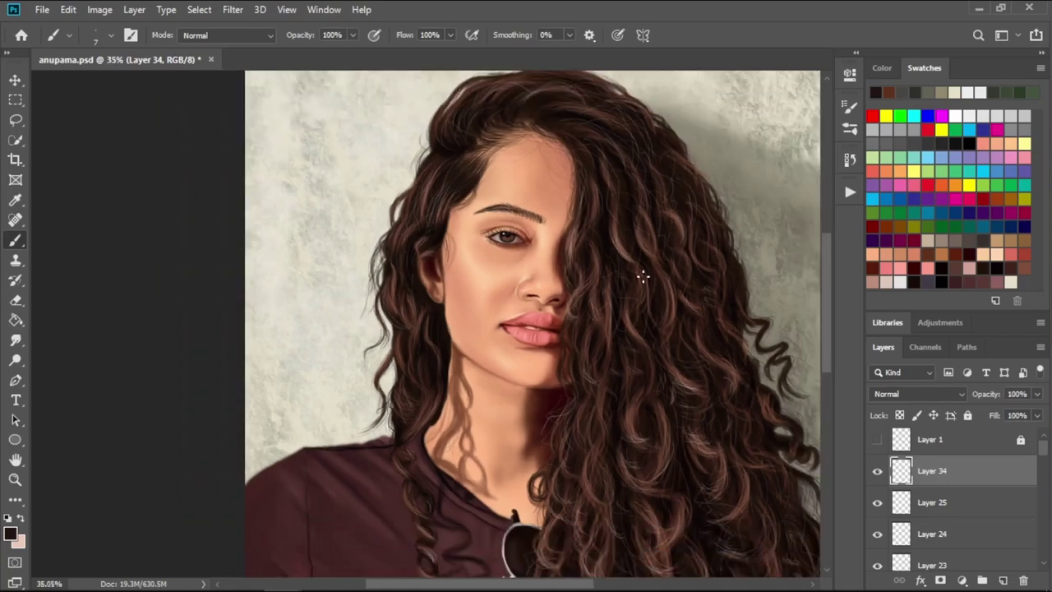
scroll(620, 286, "down", 1)
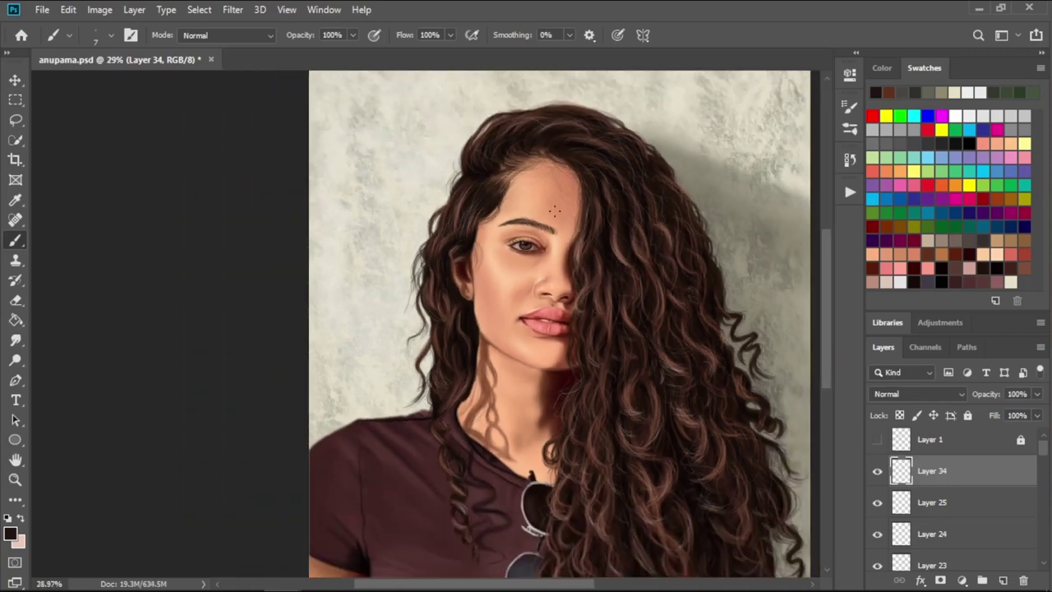
scroll(489, 245, "up", 1)
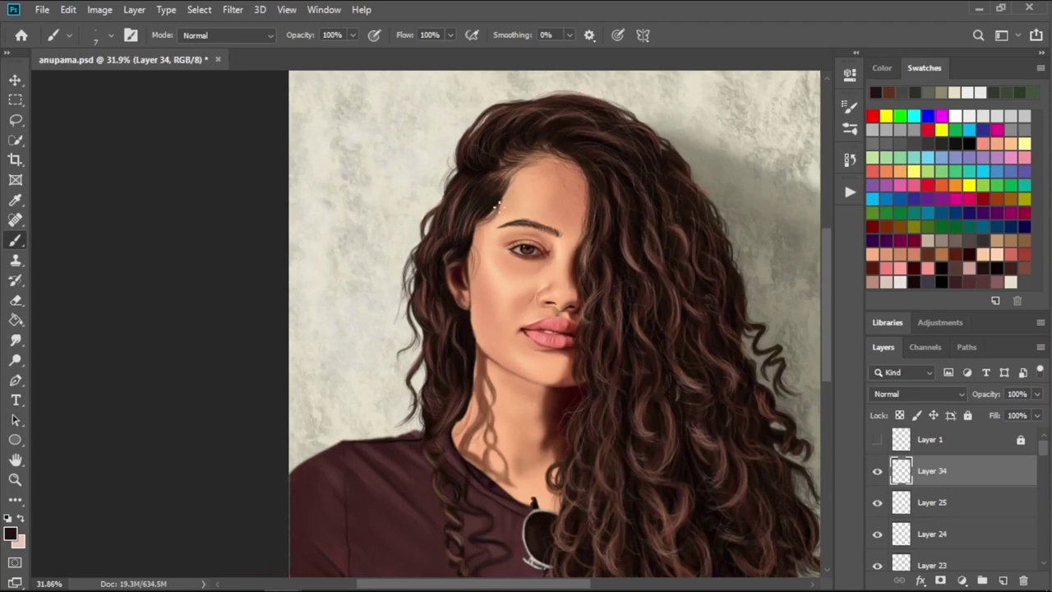
scroll(497, 206, "up", 3)
scroll(518, 246, "down", 3)
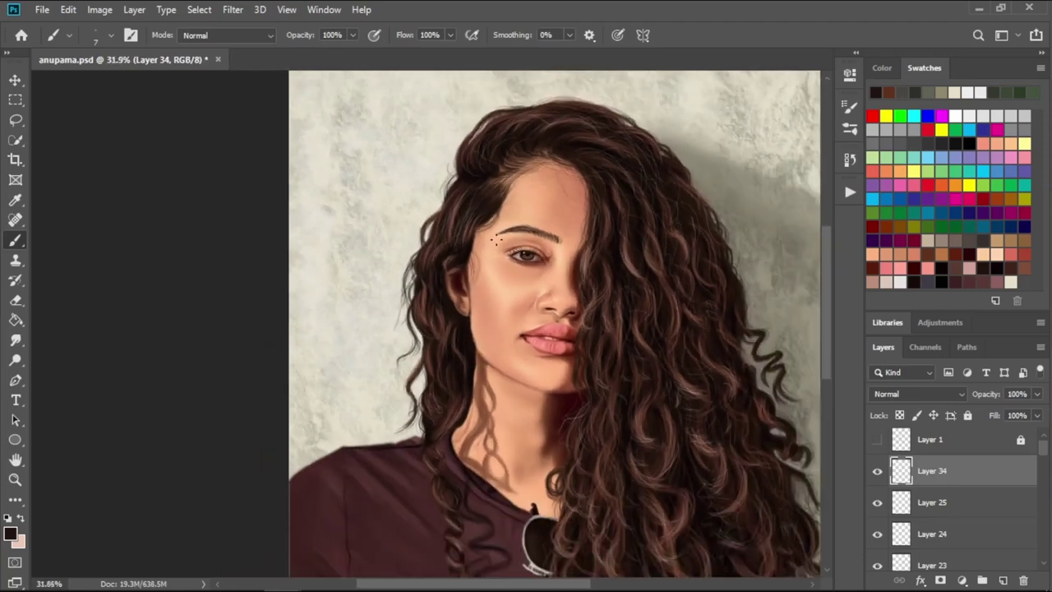
scroll(542, 271, "down", 3)
scroll(549, 284, "down", 2)
scroll(553, 292, "up", 1)
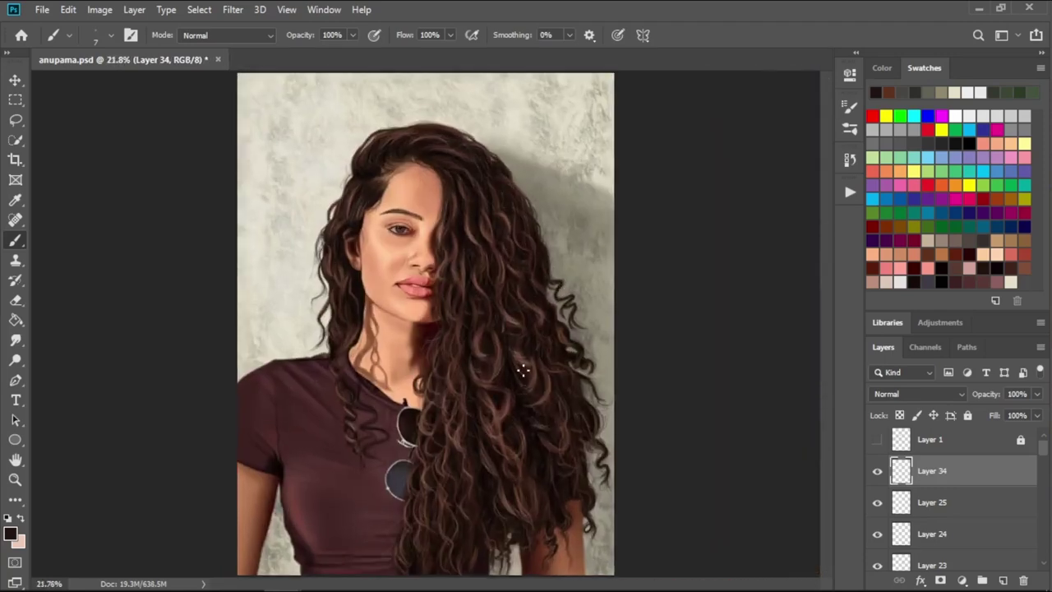